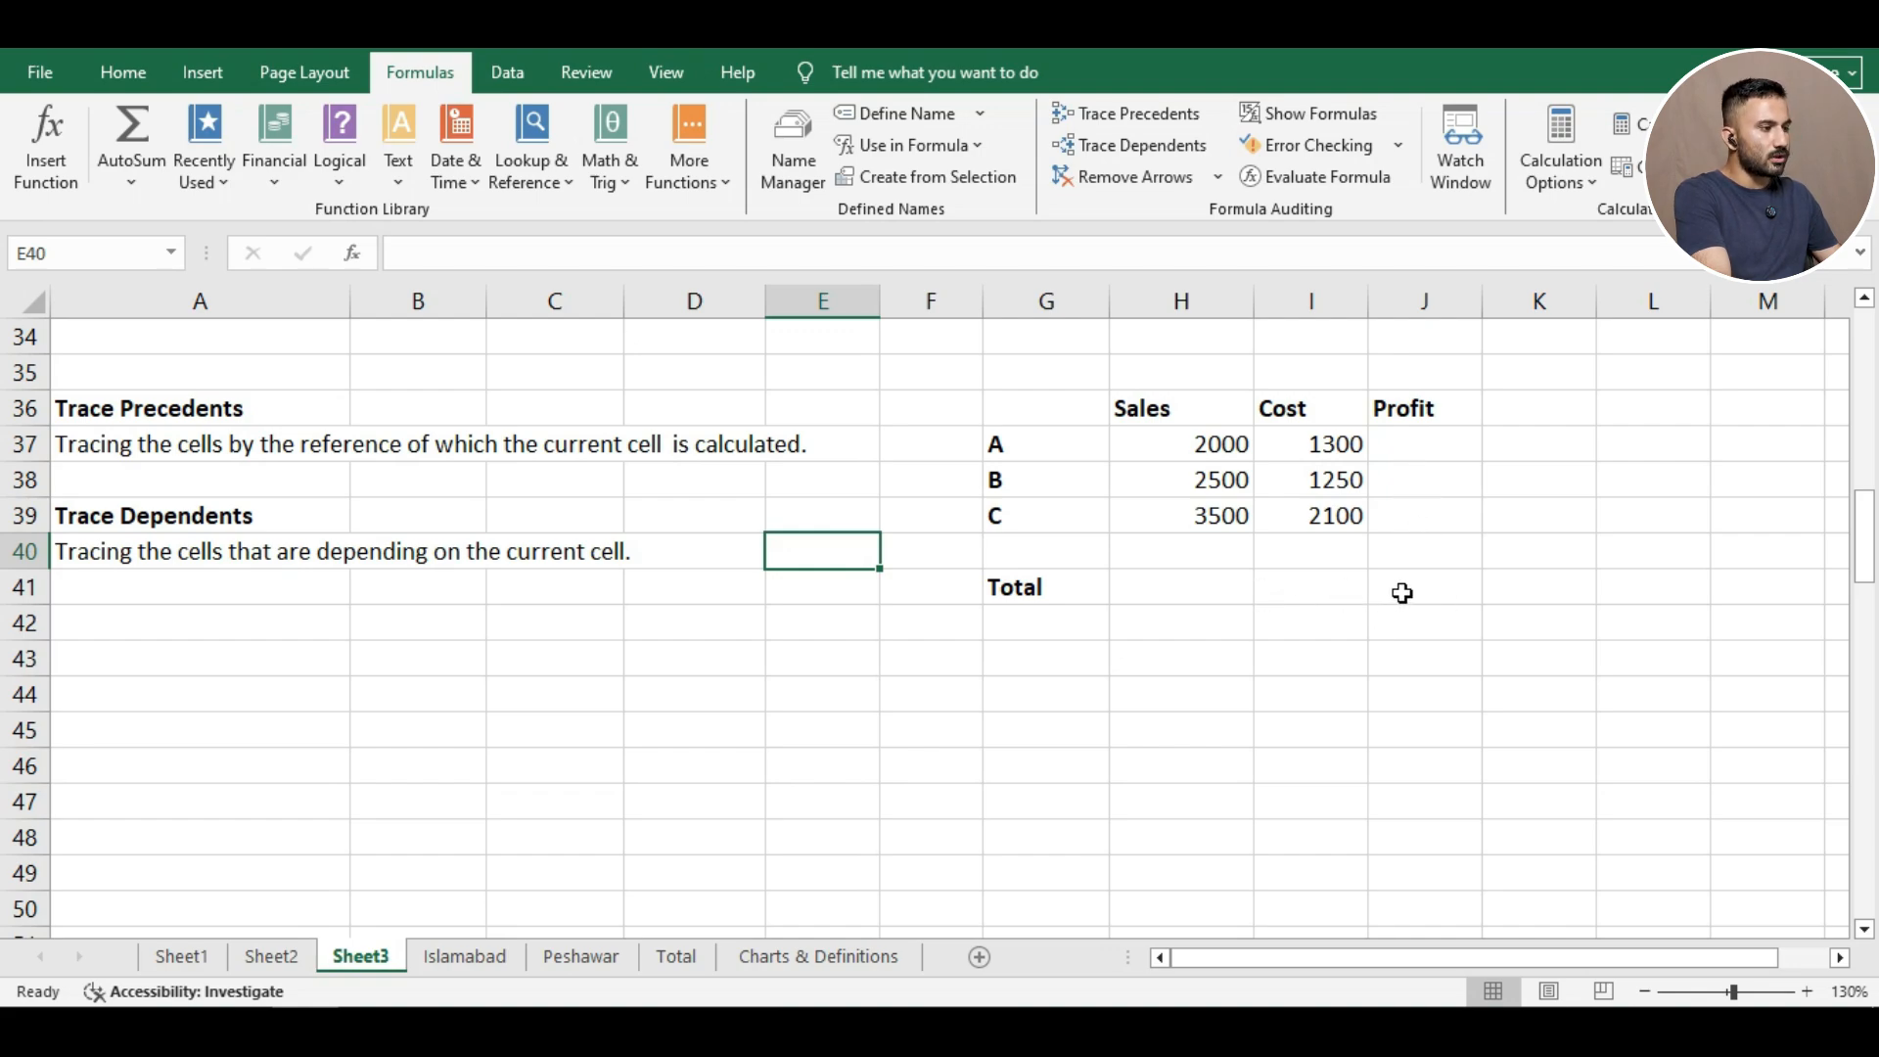
Enter =H37-I37 as product A's Profit in J37 and fill it down to J39.
click(1435, 445)
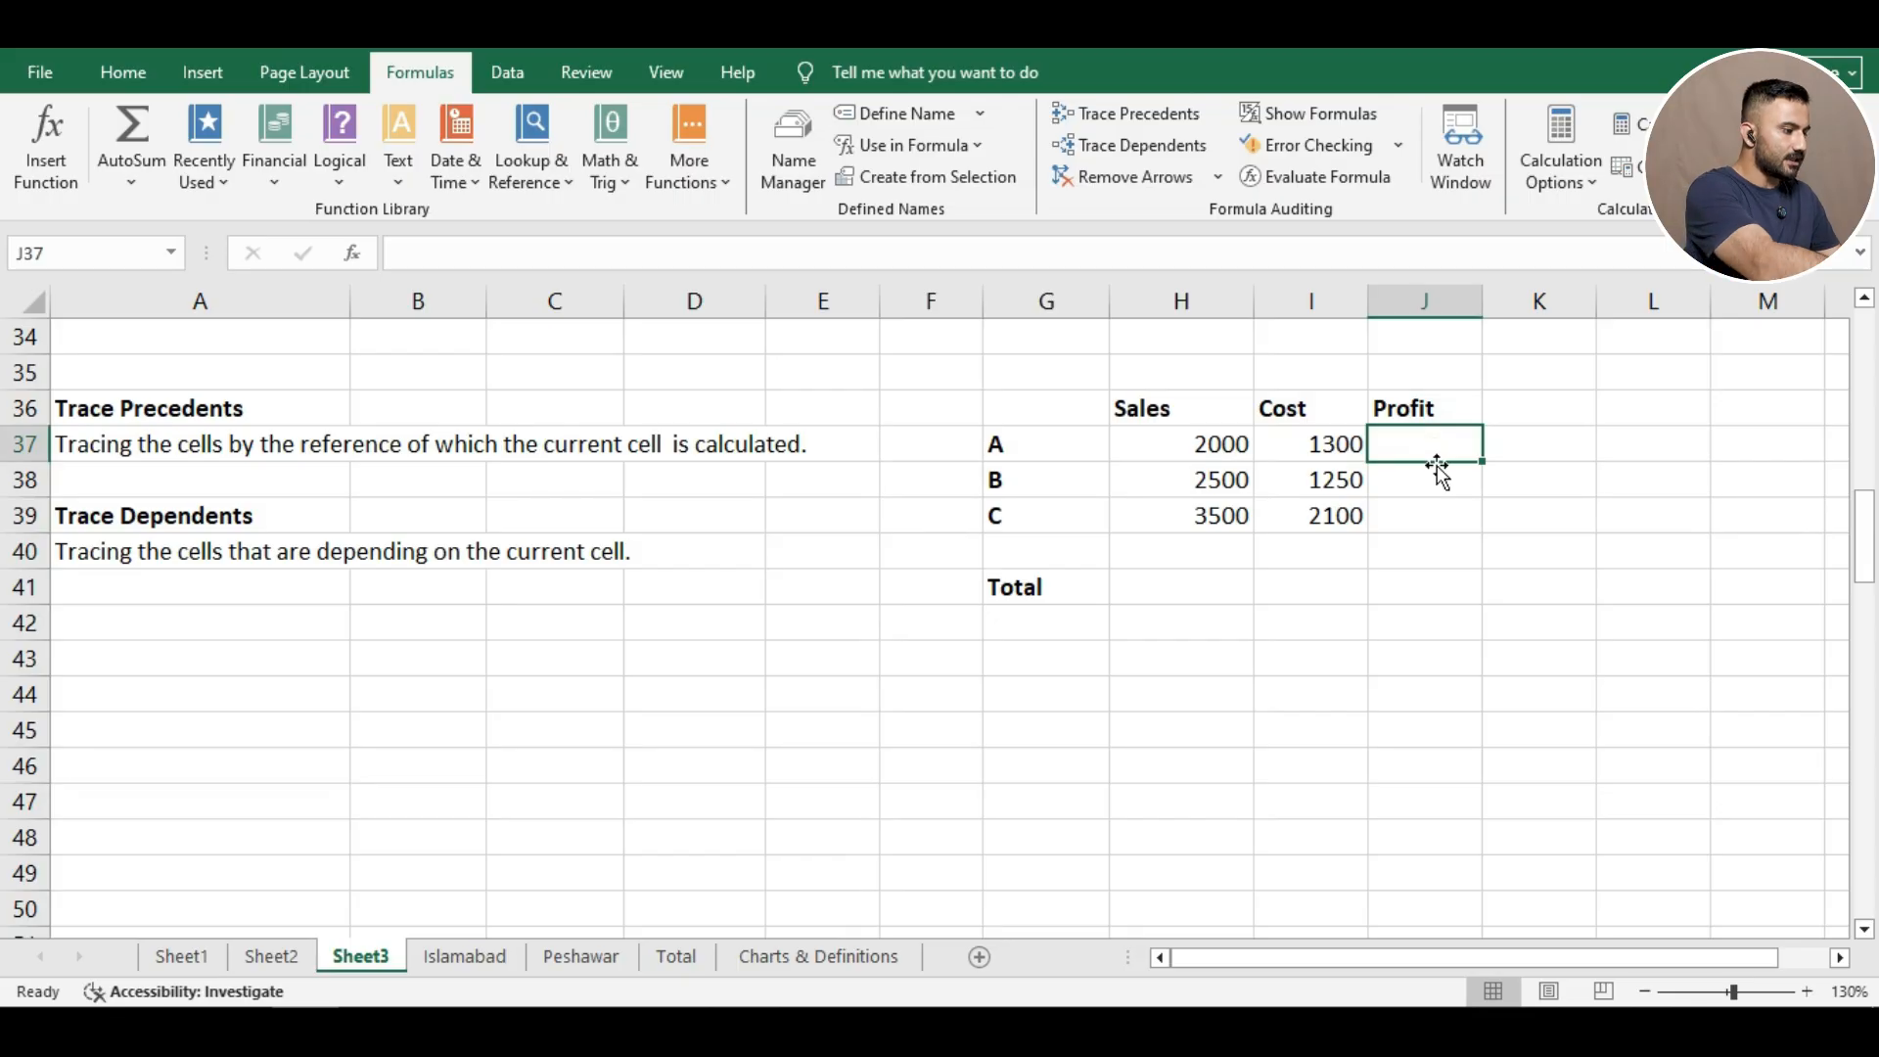
text(=)
click(1213, 445)
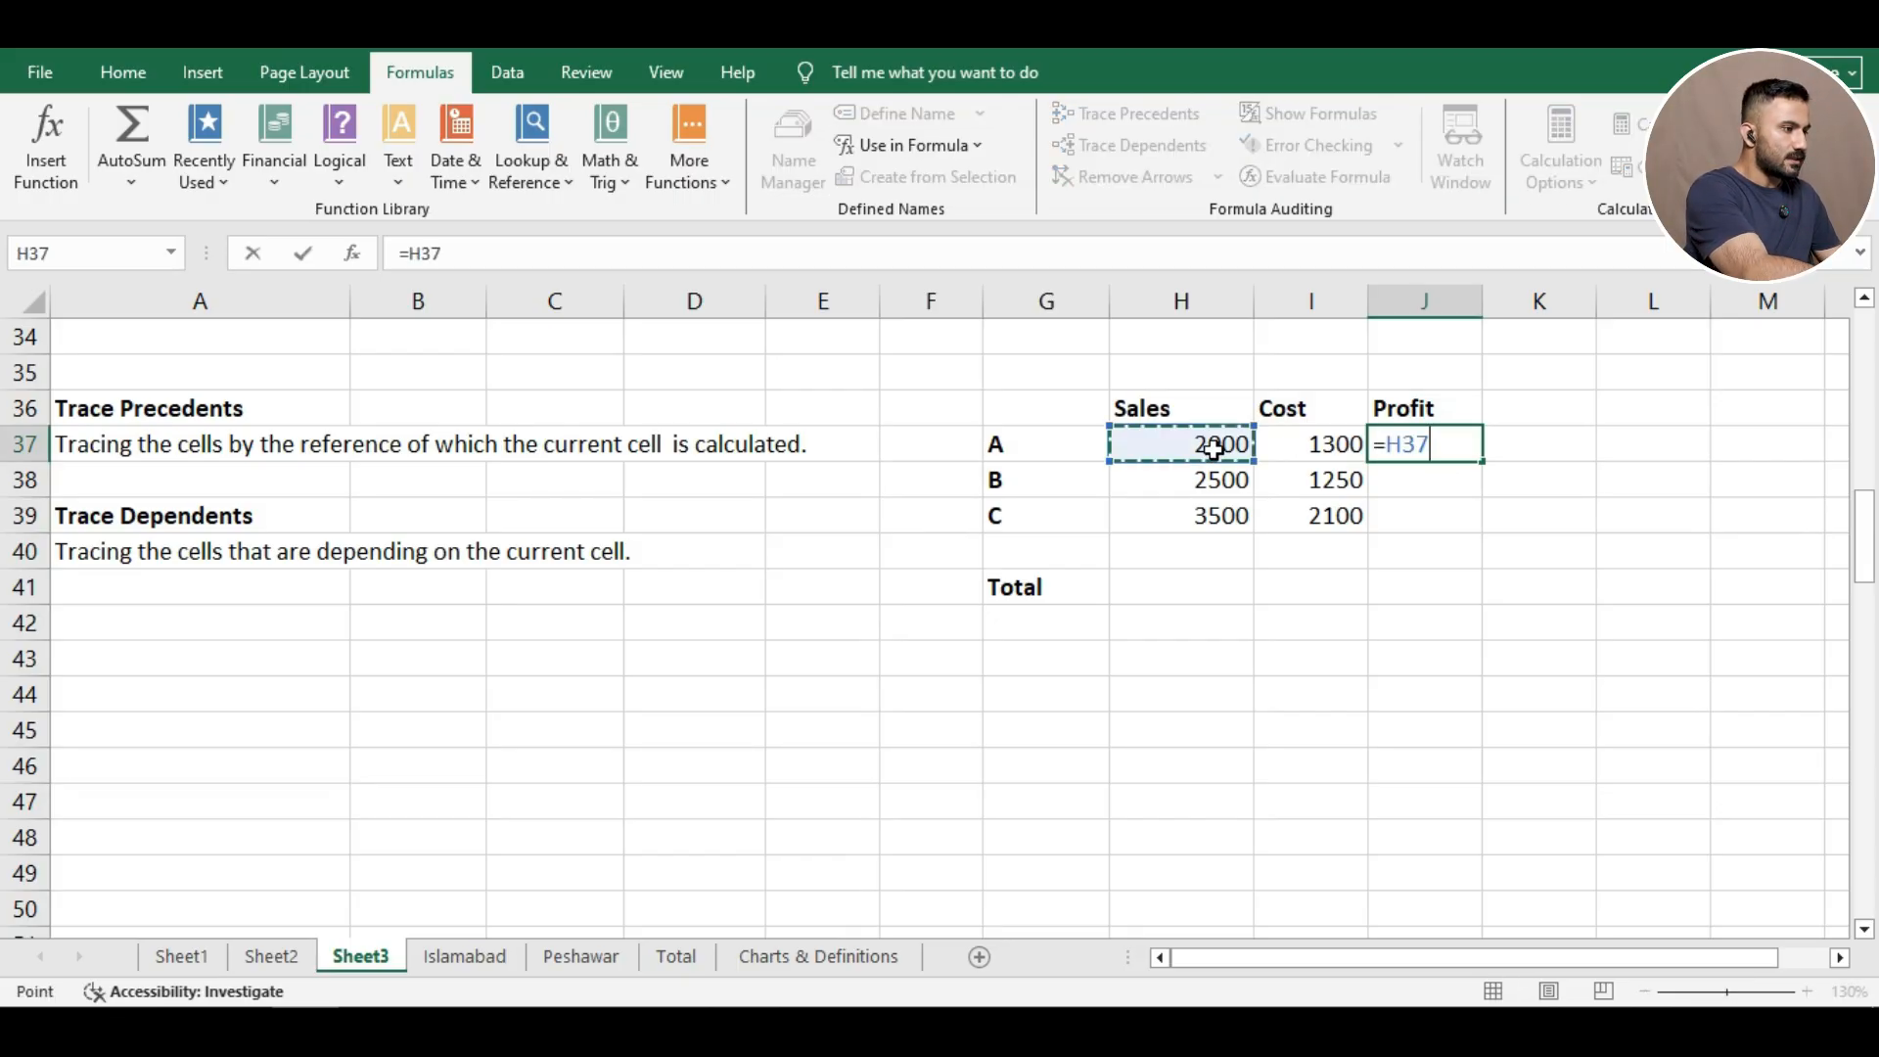
text(-)
click(1301, 445)
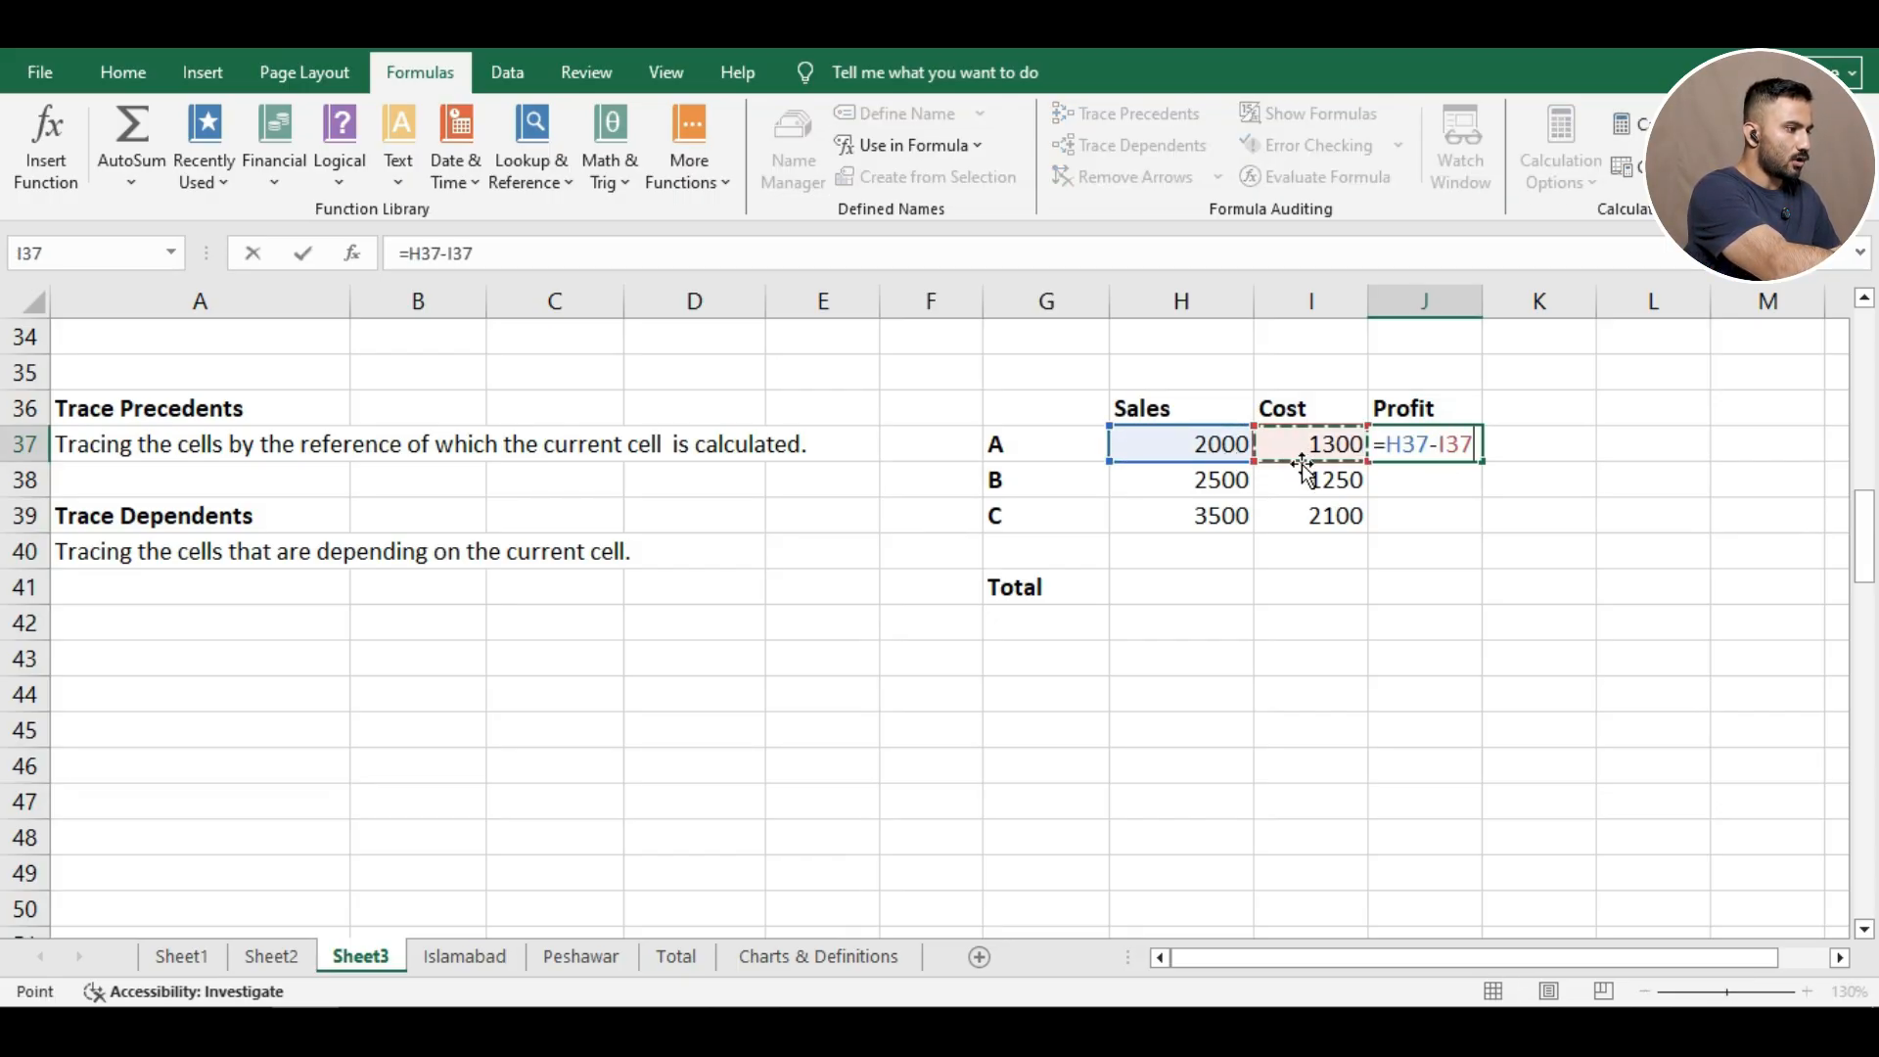
key(Return)
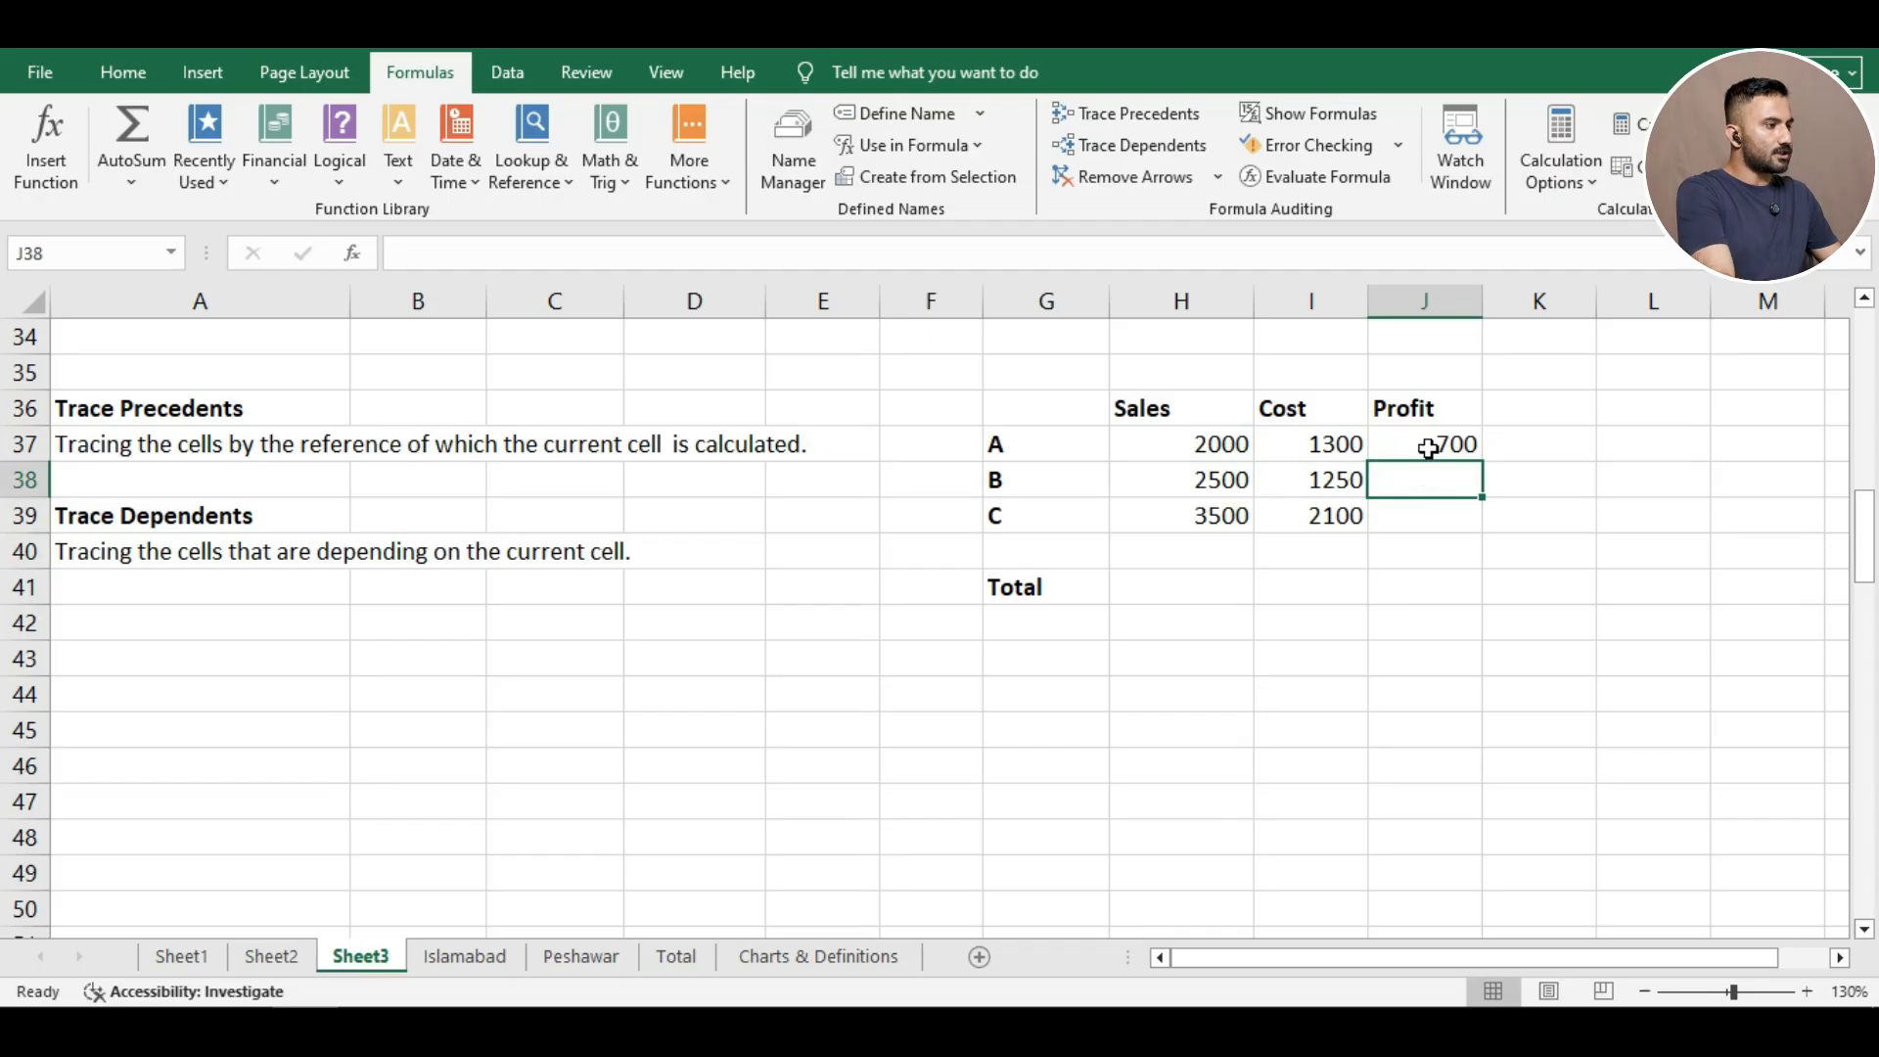
click(1421, 447)
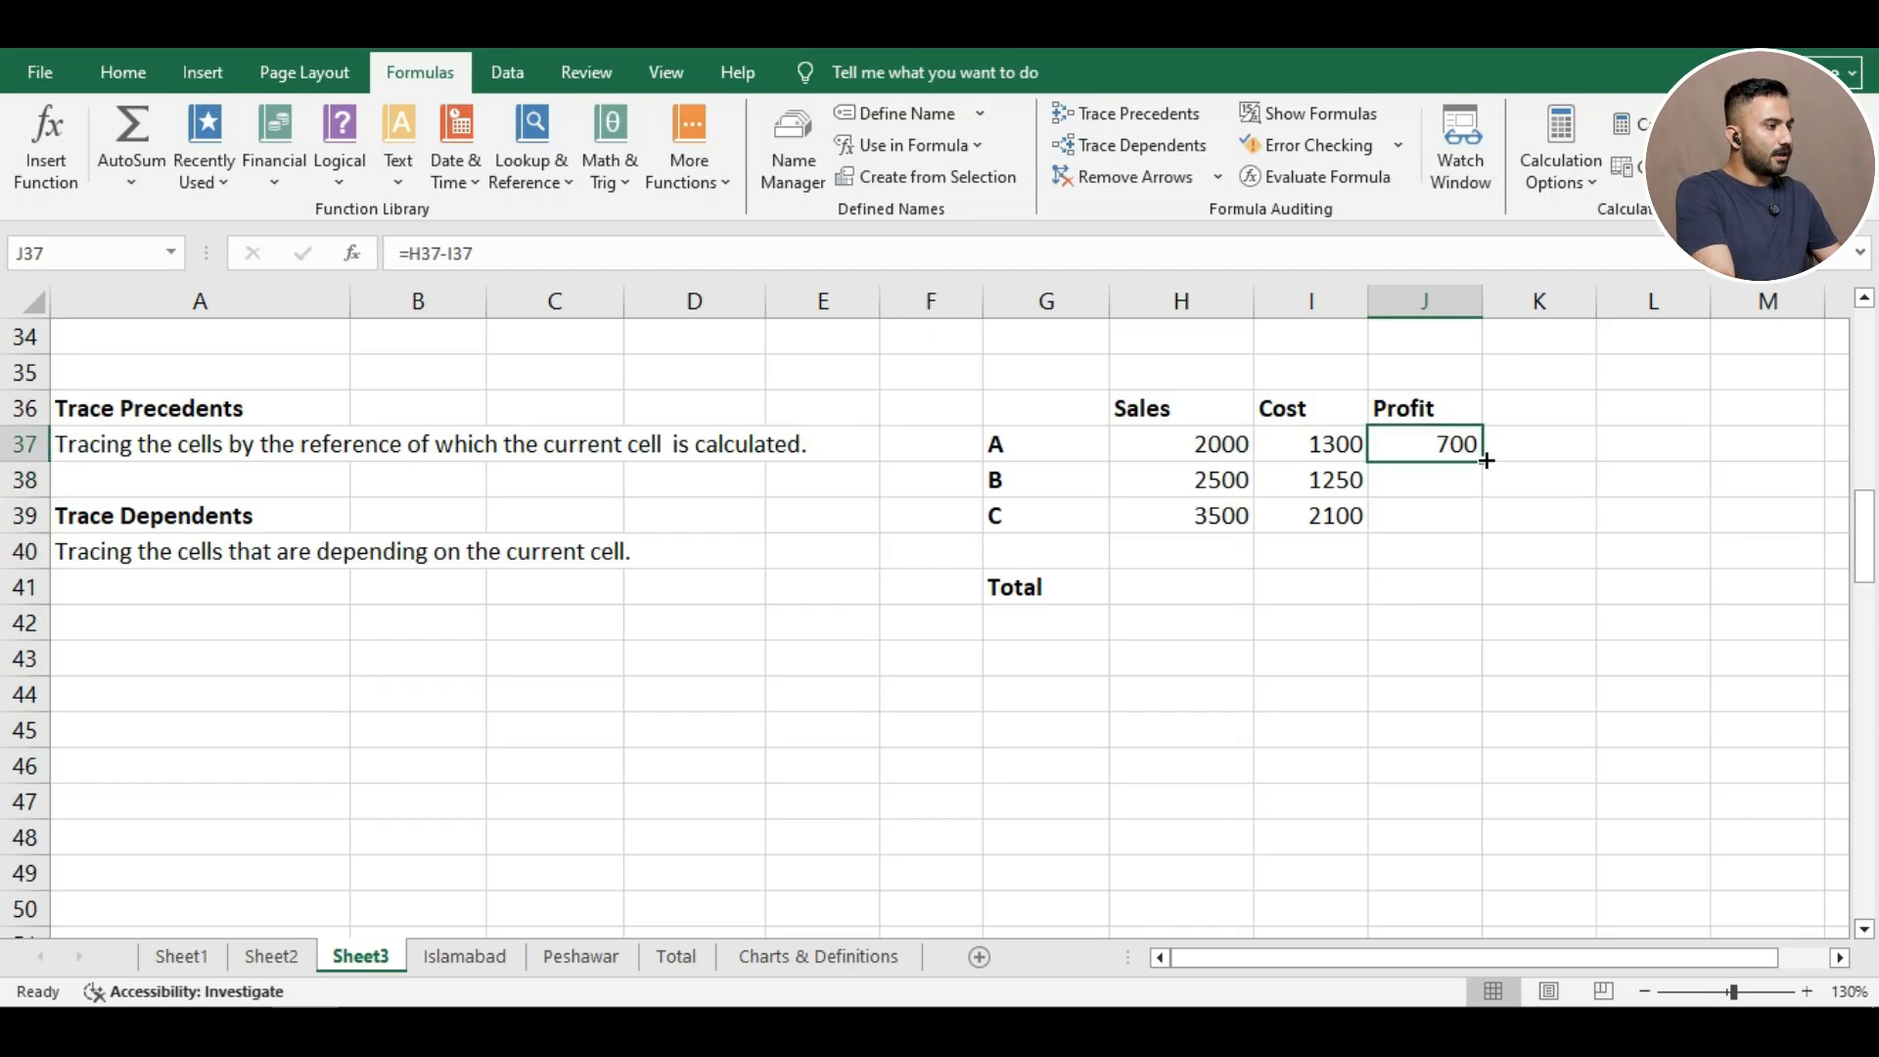
drag(1485, 460, 1486, 520)
click(1512, 507)
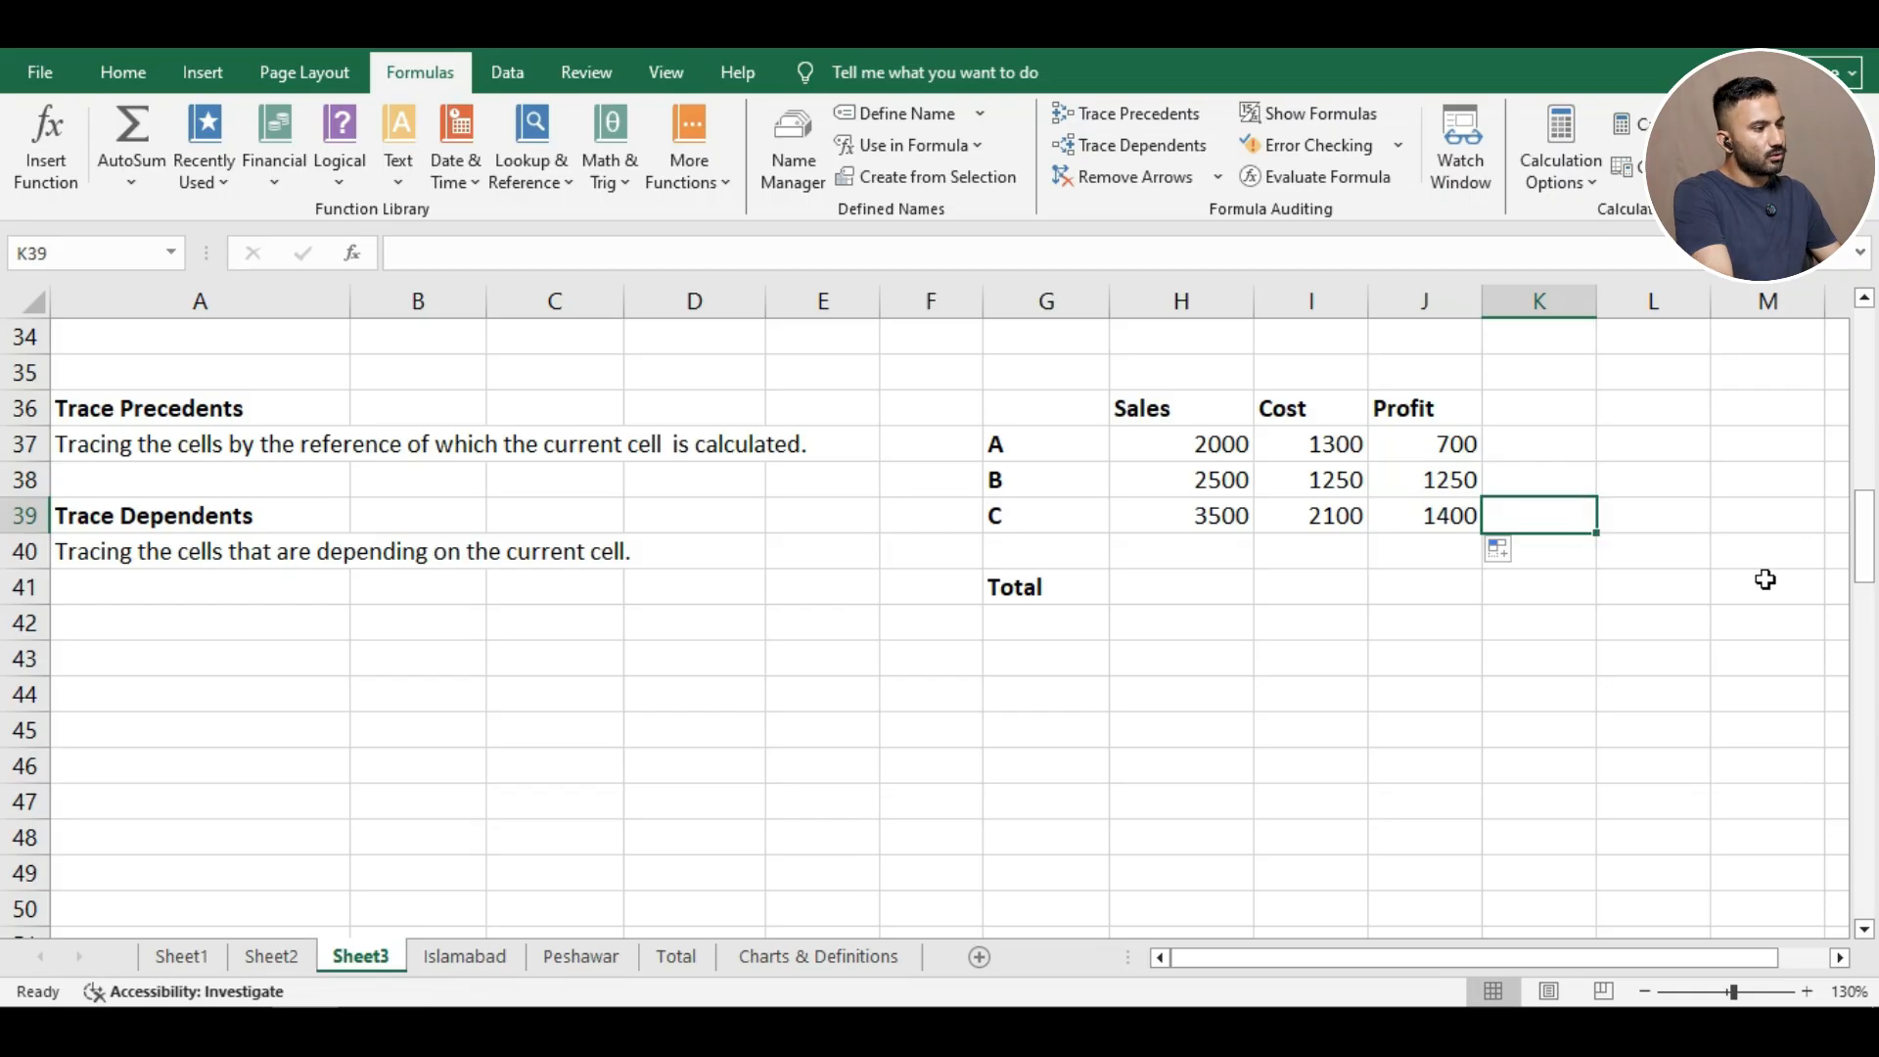
click(1554, 478)
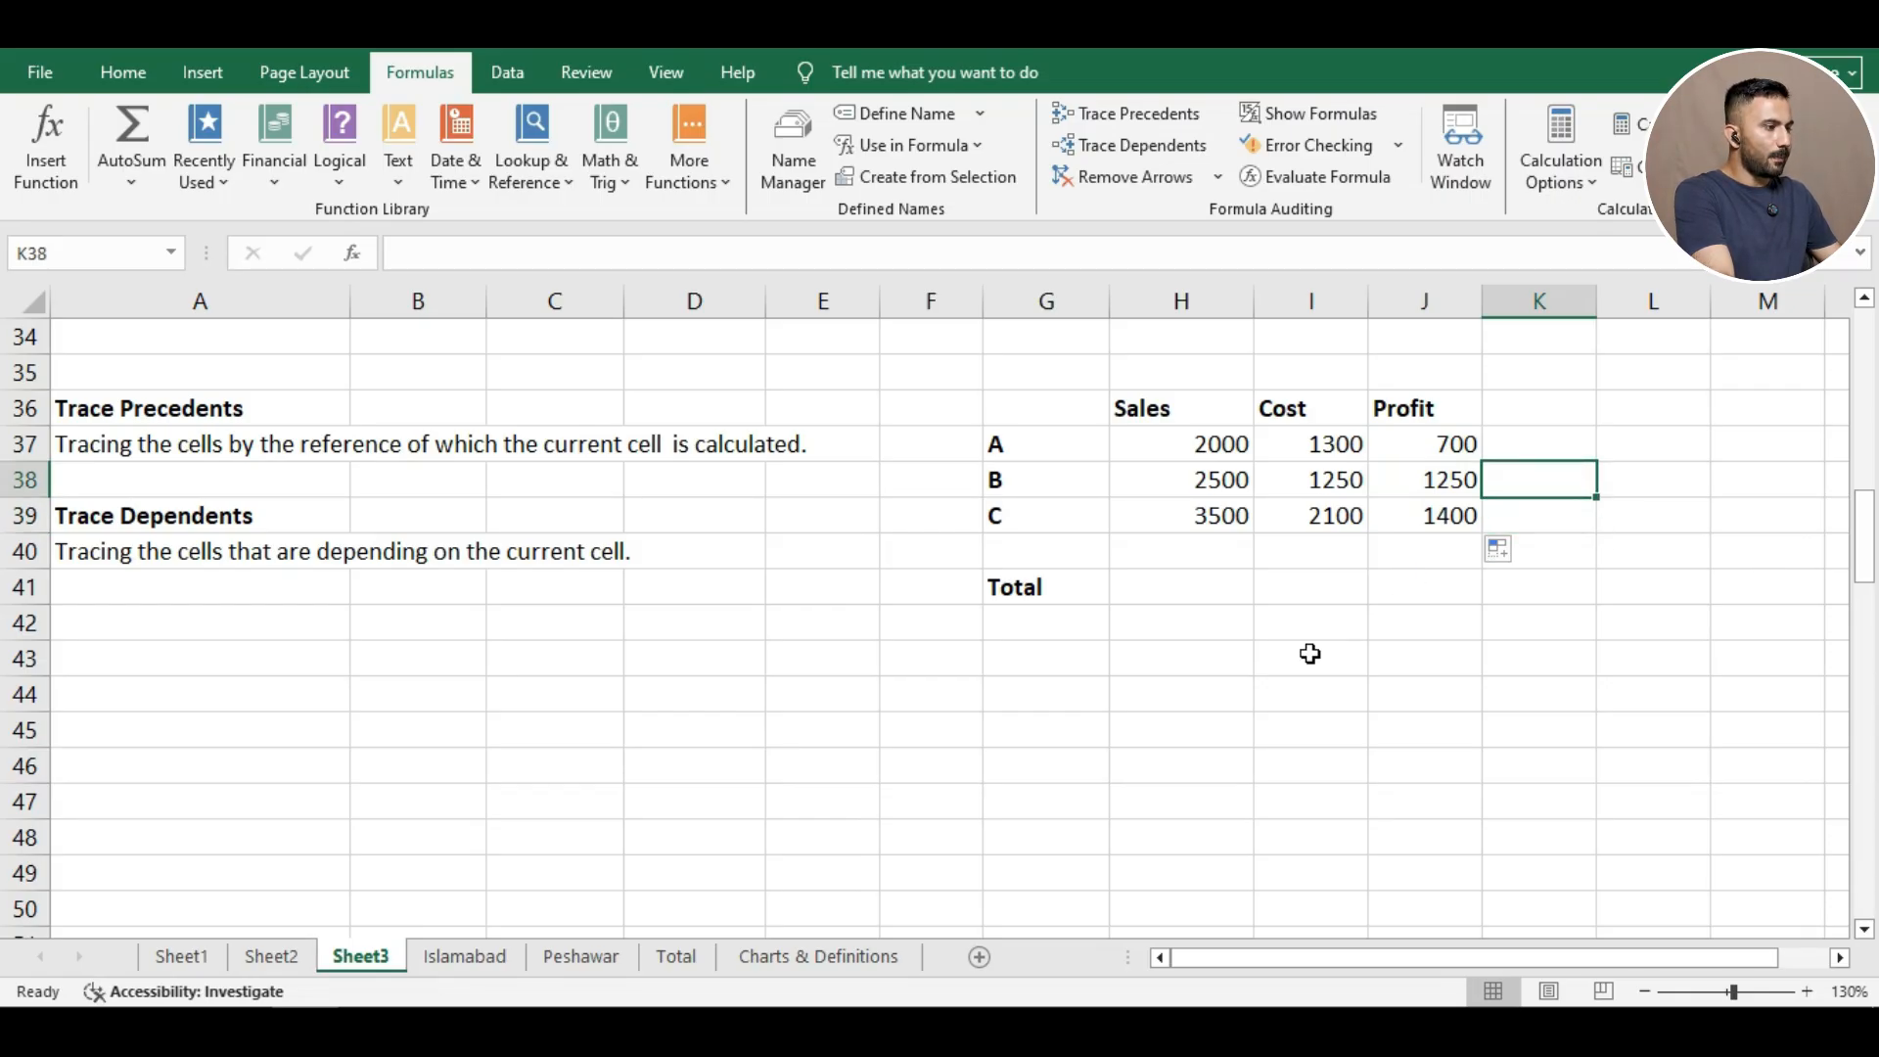
Enter =H37+H38+H39 as the Sales total in H41 and fill it across to Cost and Profit.
click(1214, 585)
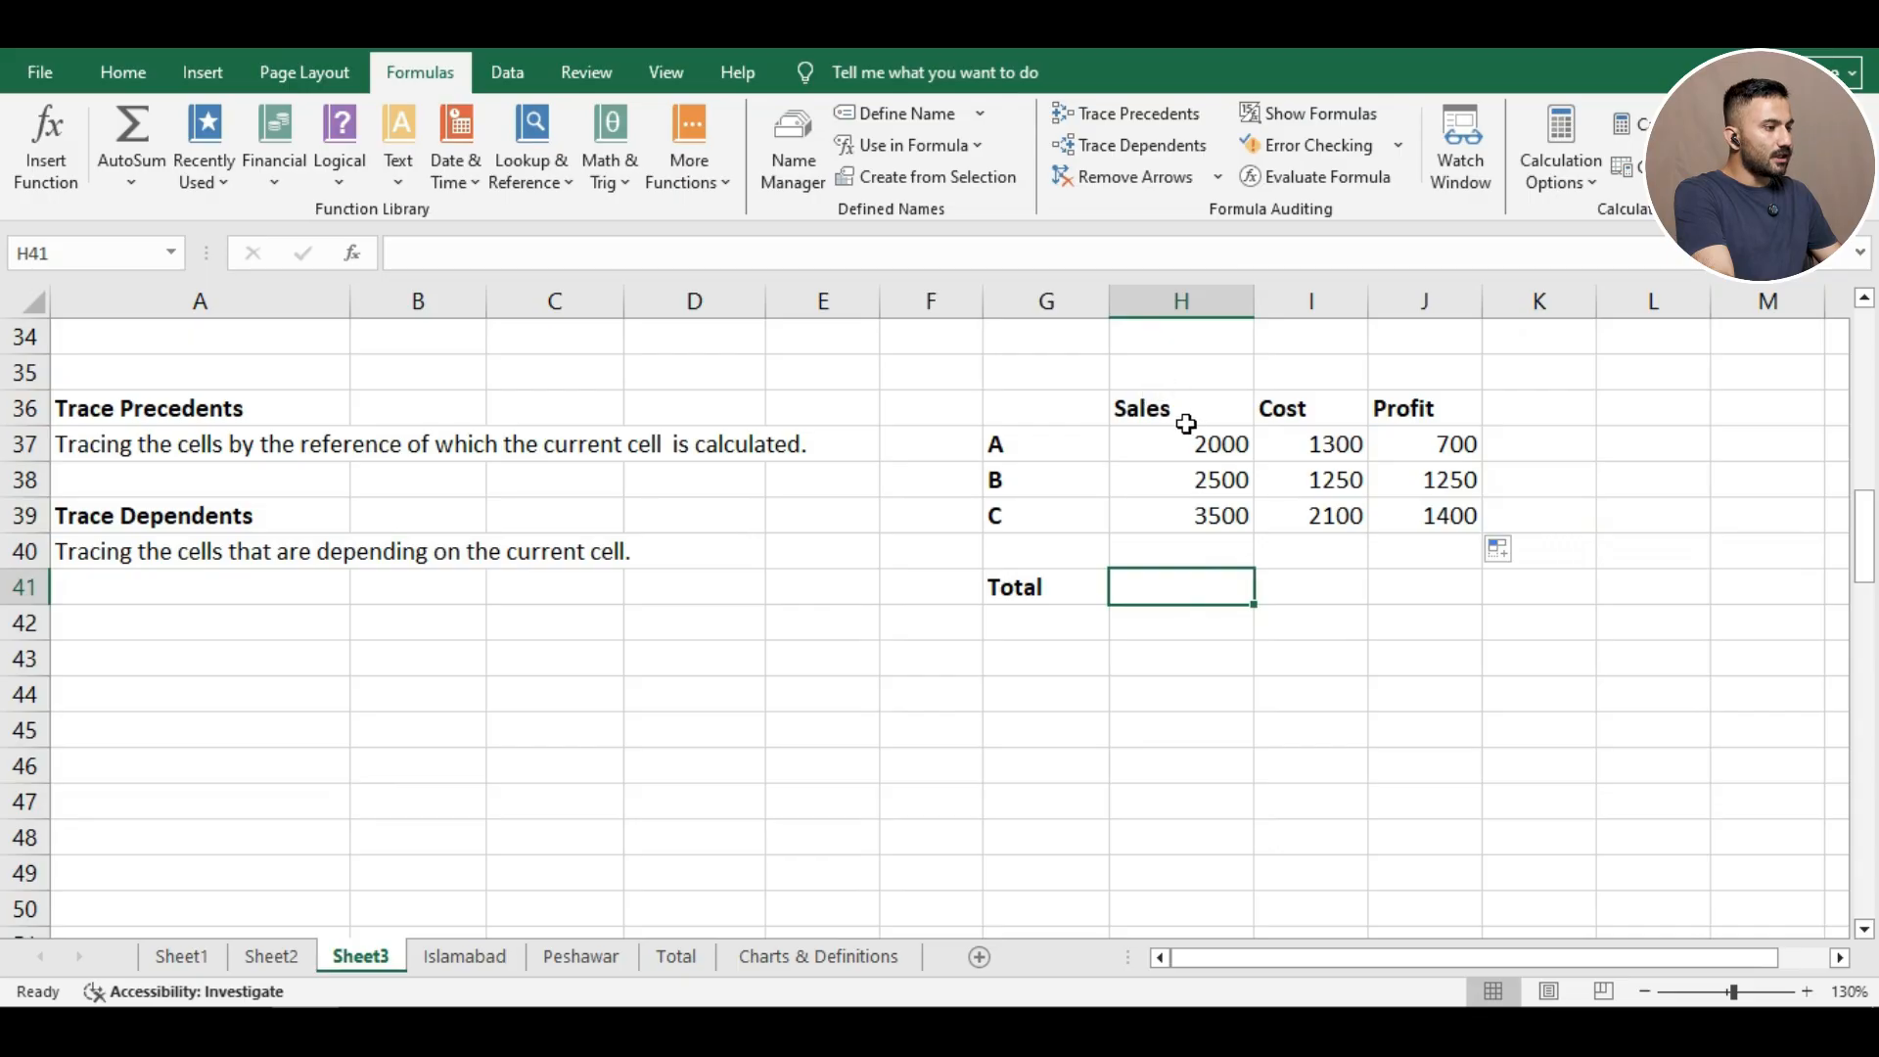
text(=)
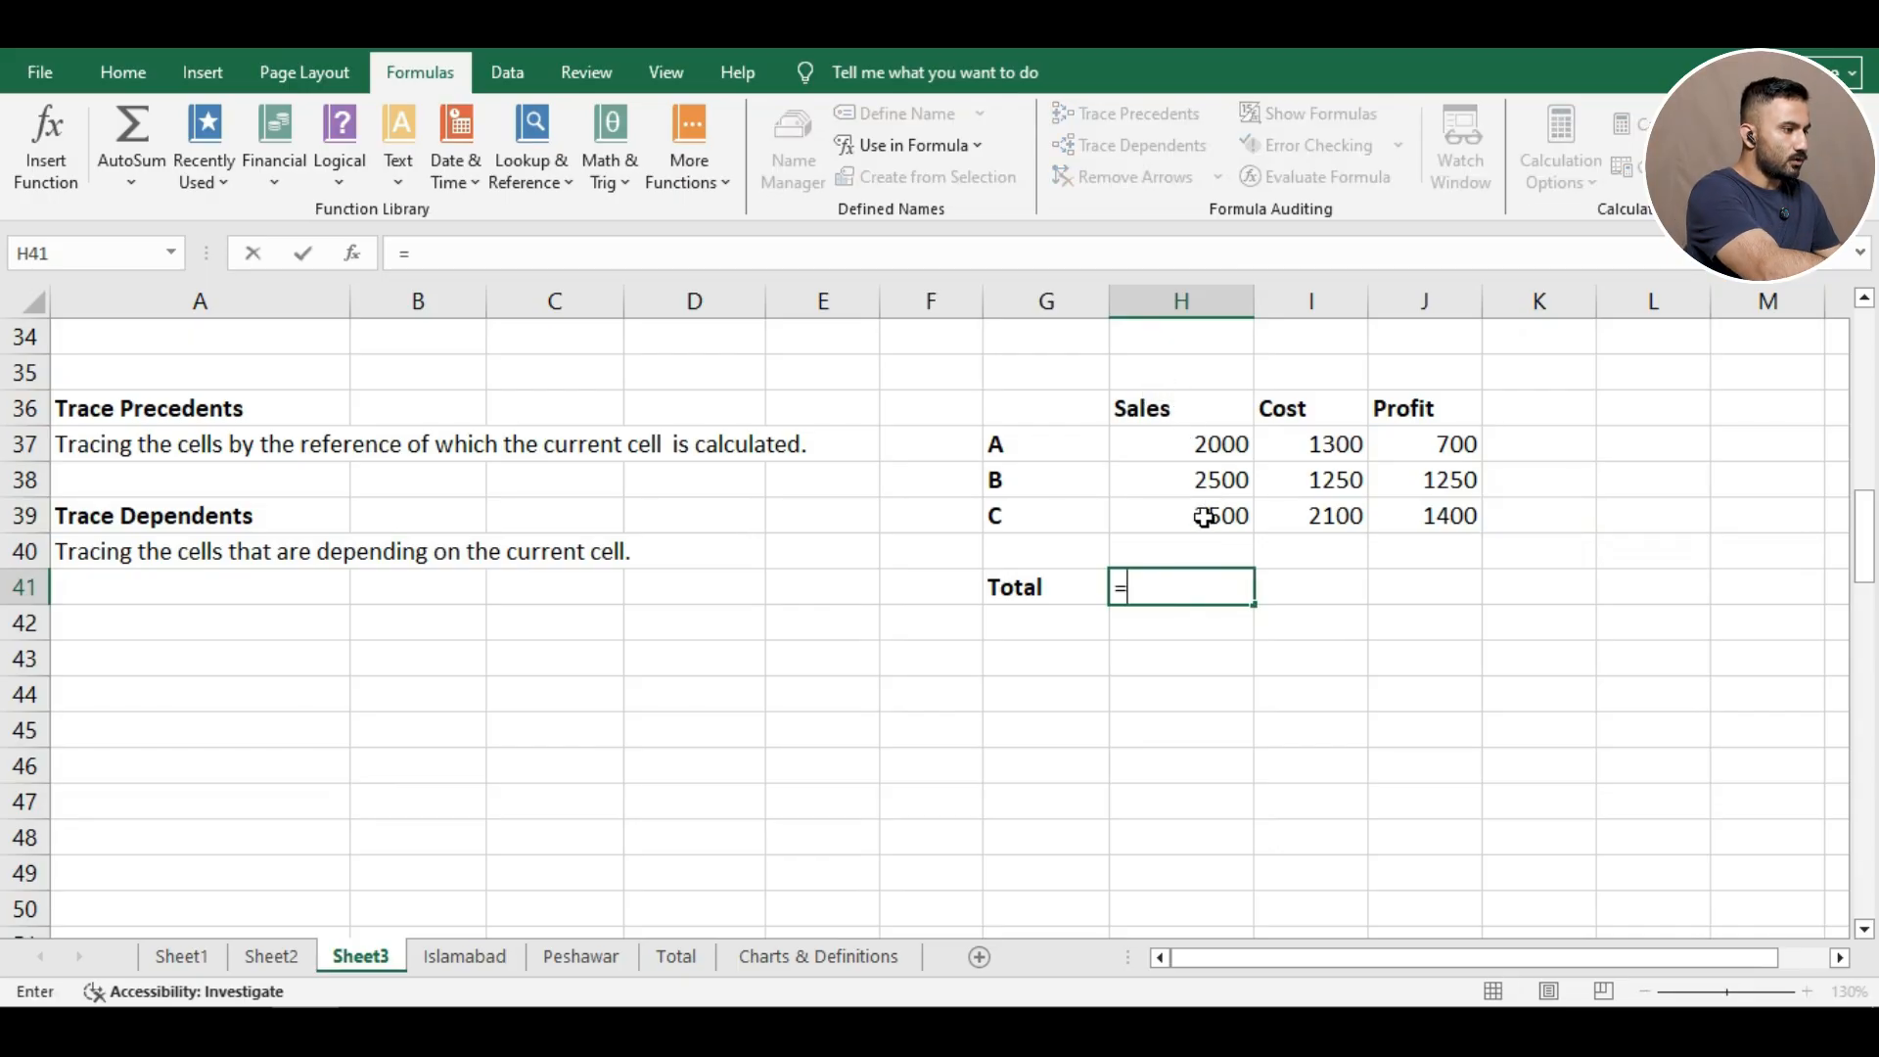
click(1166, 442)
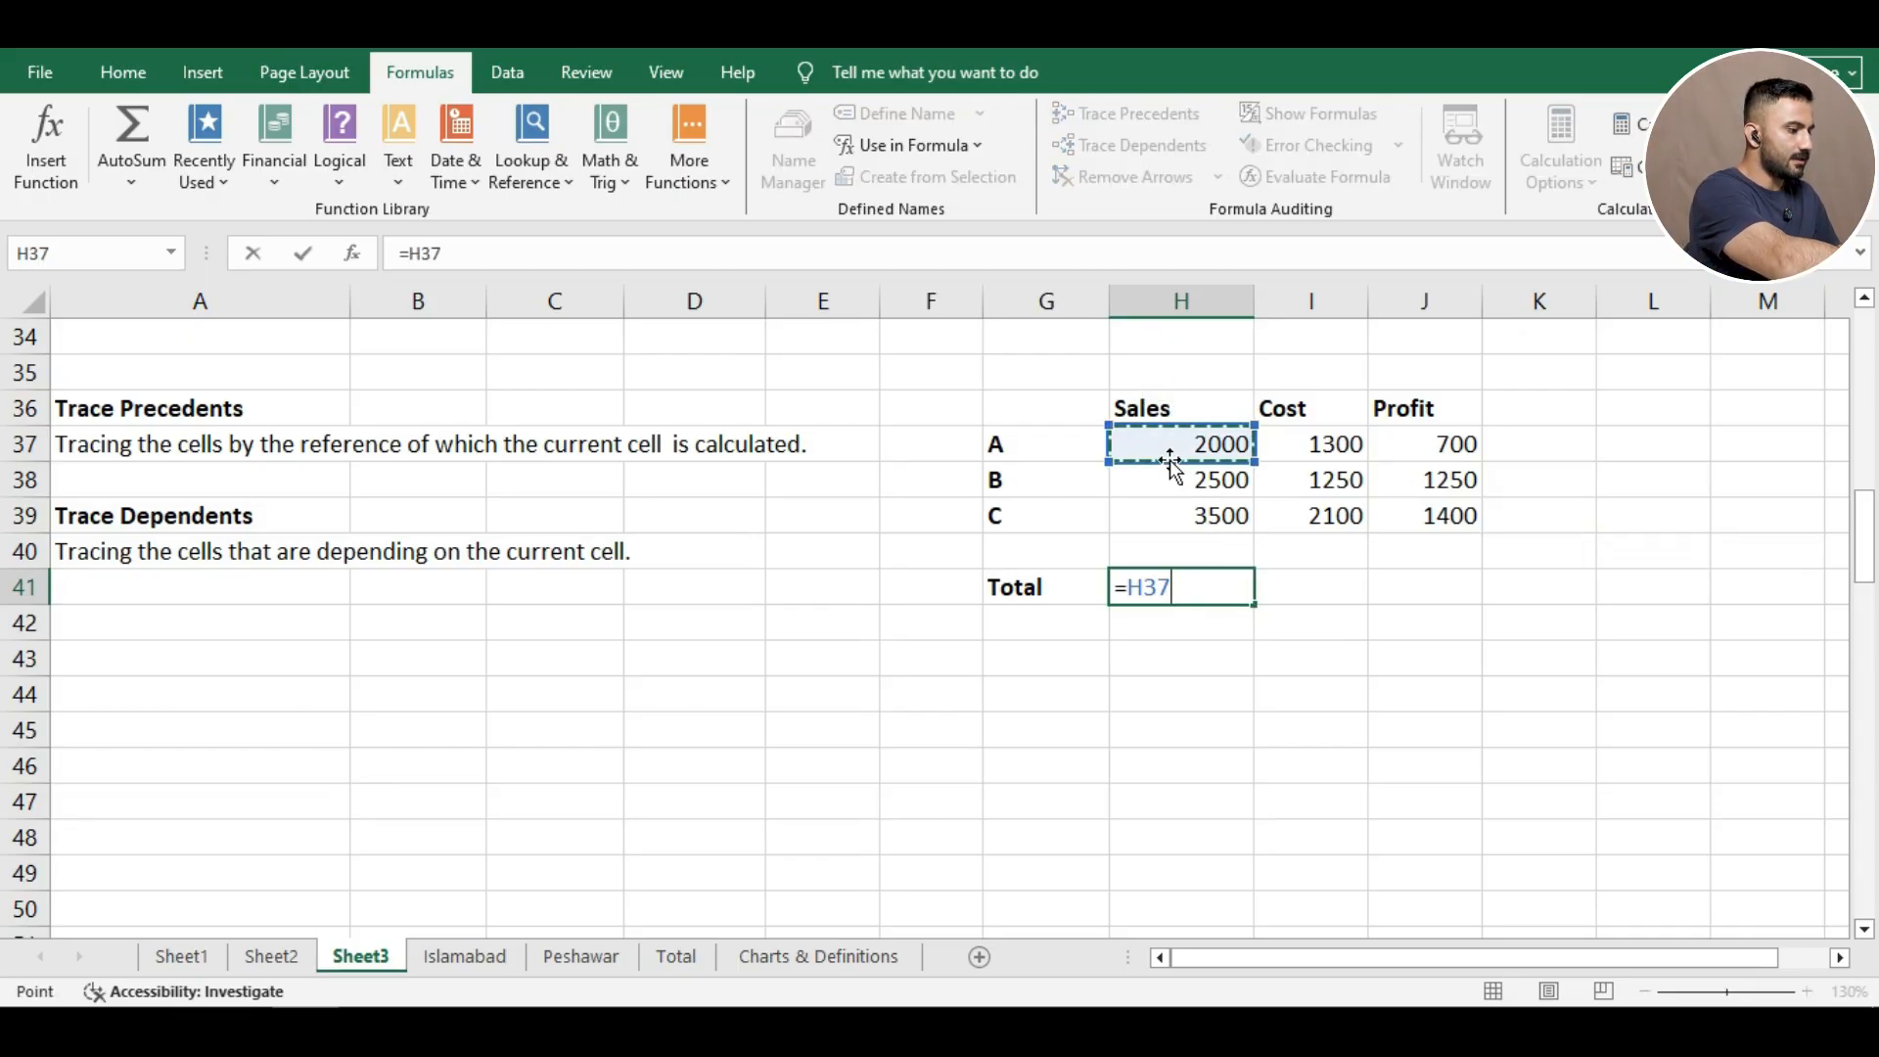
text(+)
click(1192, 476)
text(+)
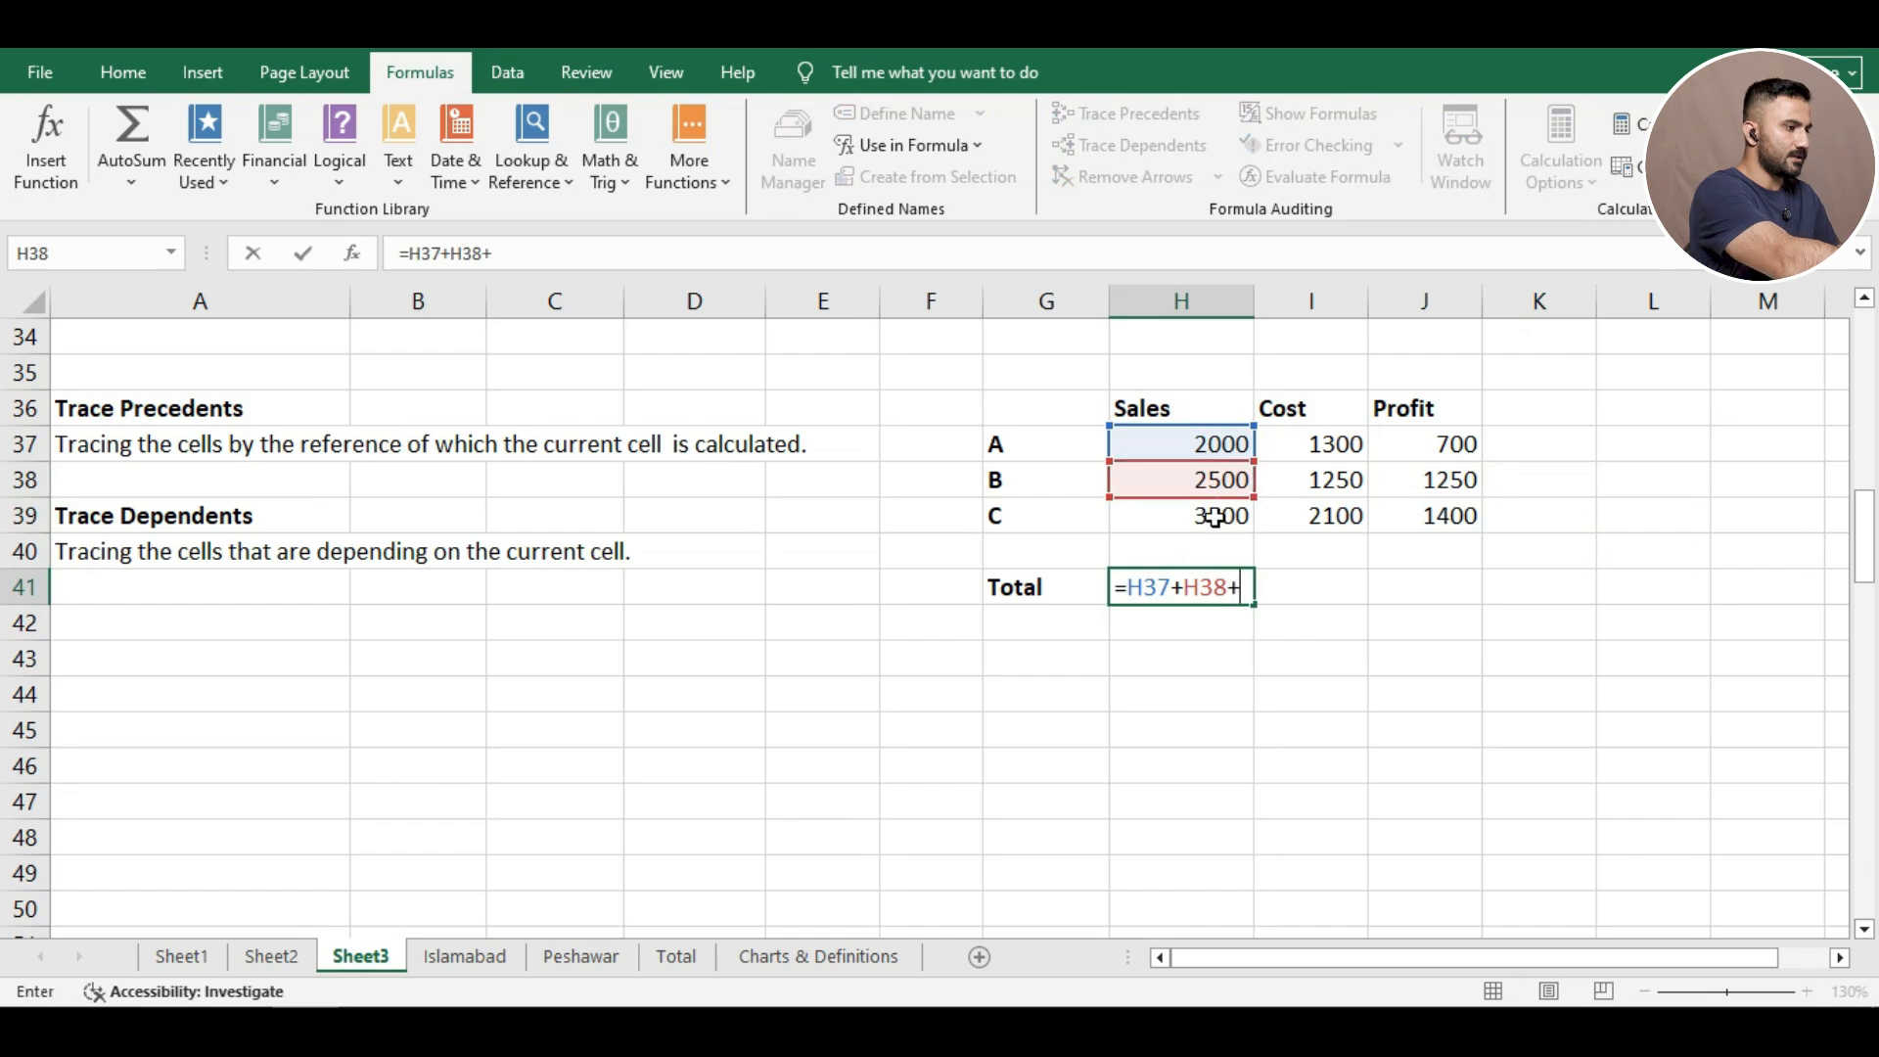
click(1221, 520)
key(Return)
click(1237, 587)
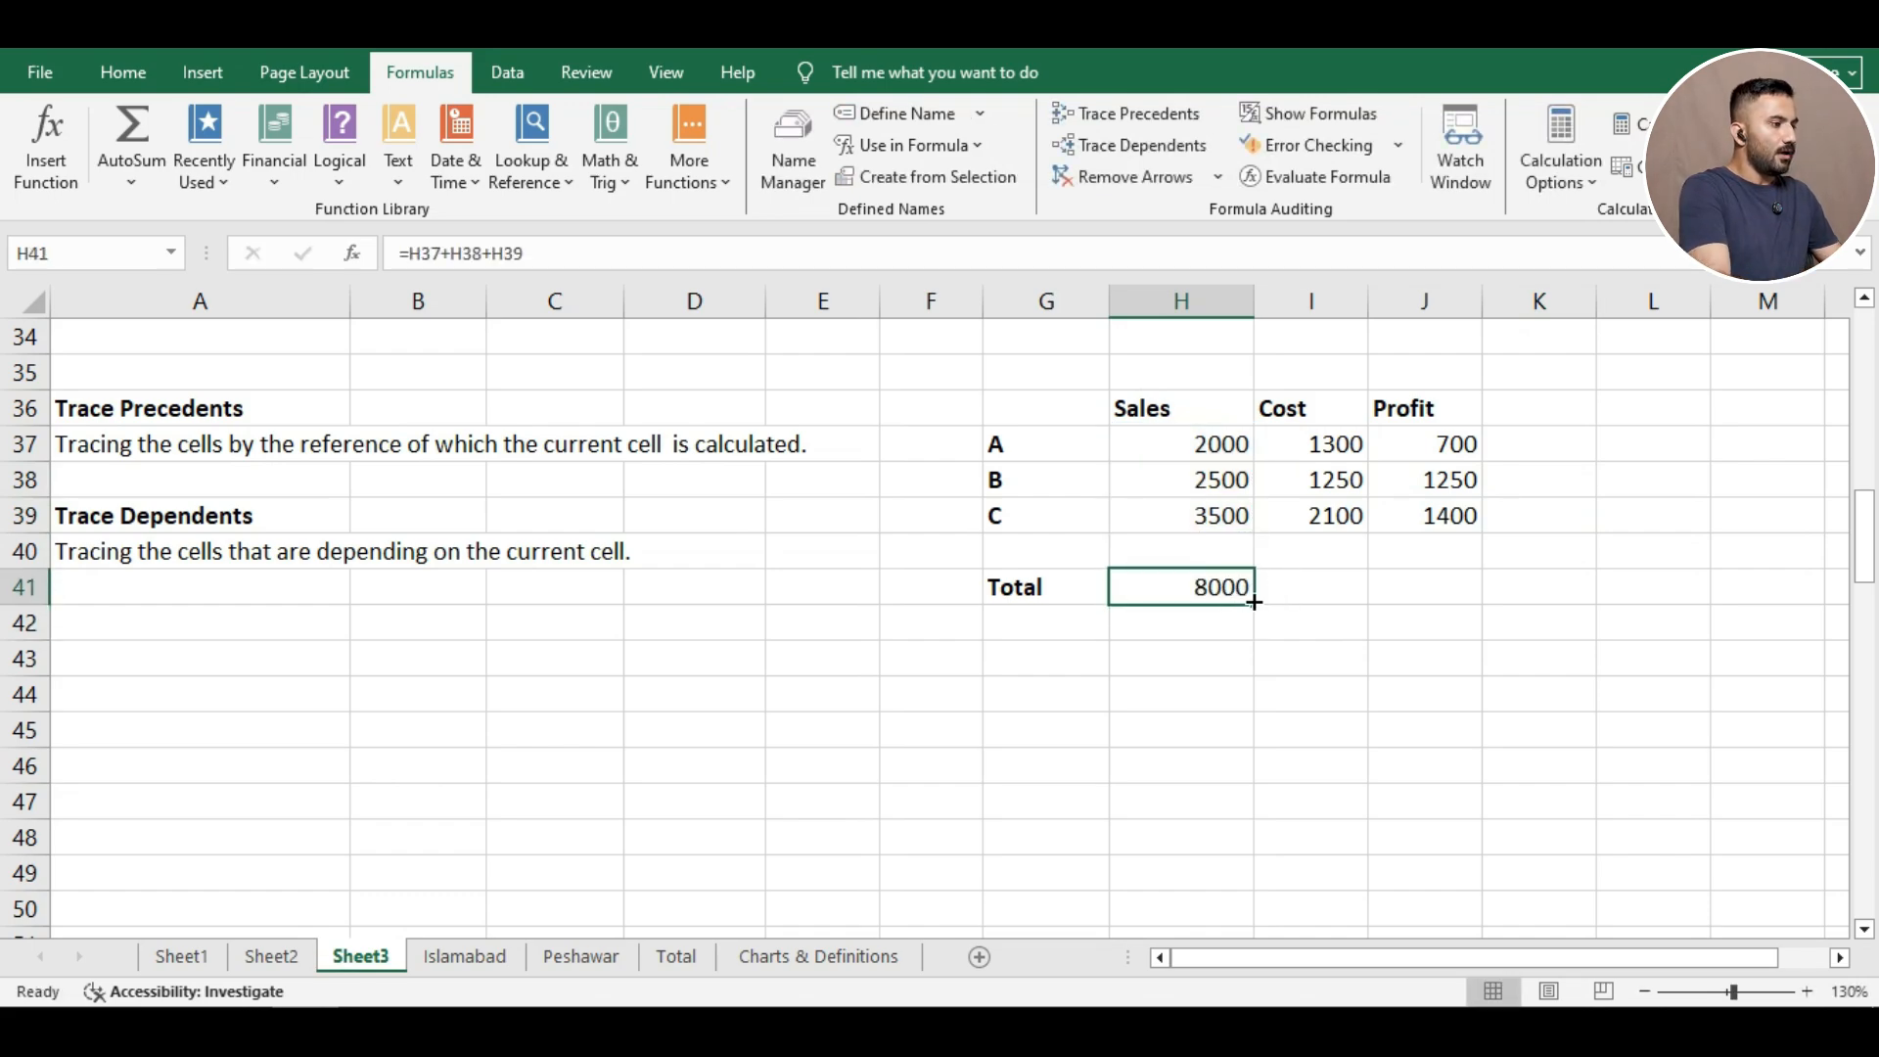
drag(1257, 606, 1482, 609)
click(1360, 675)
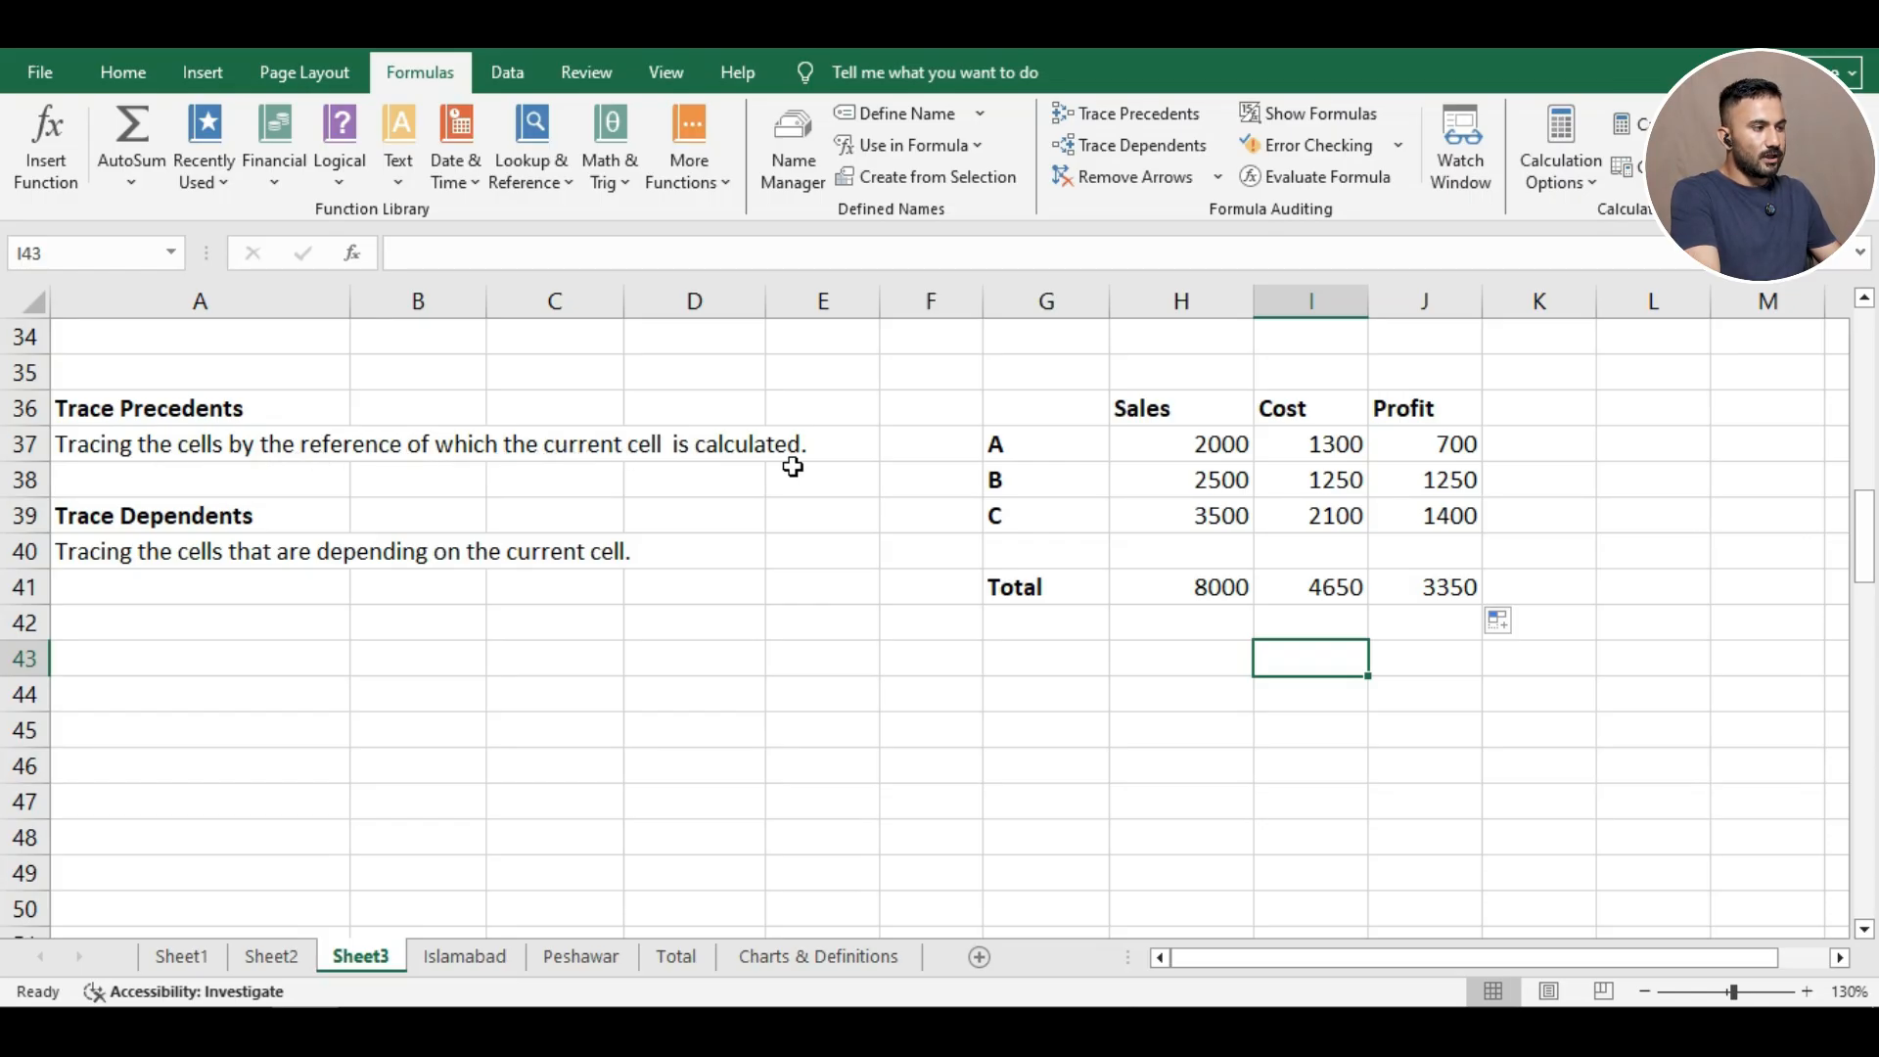
click(1153, 583)
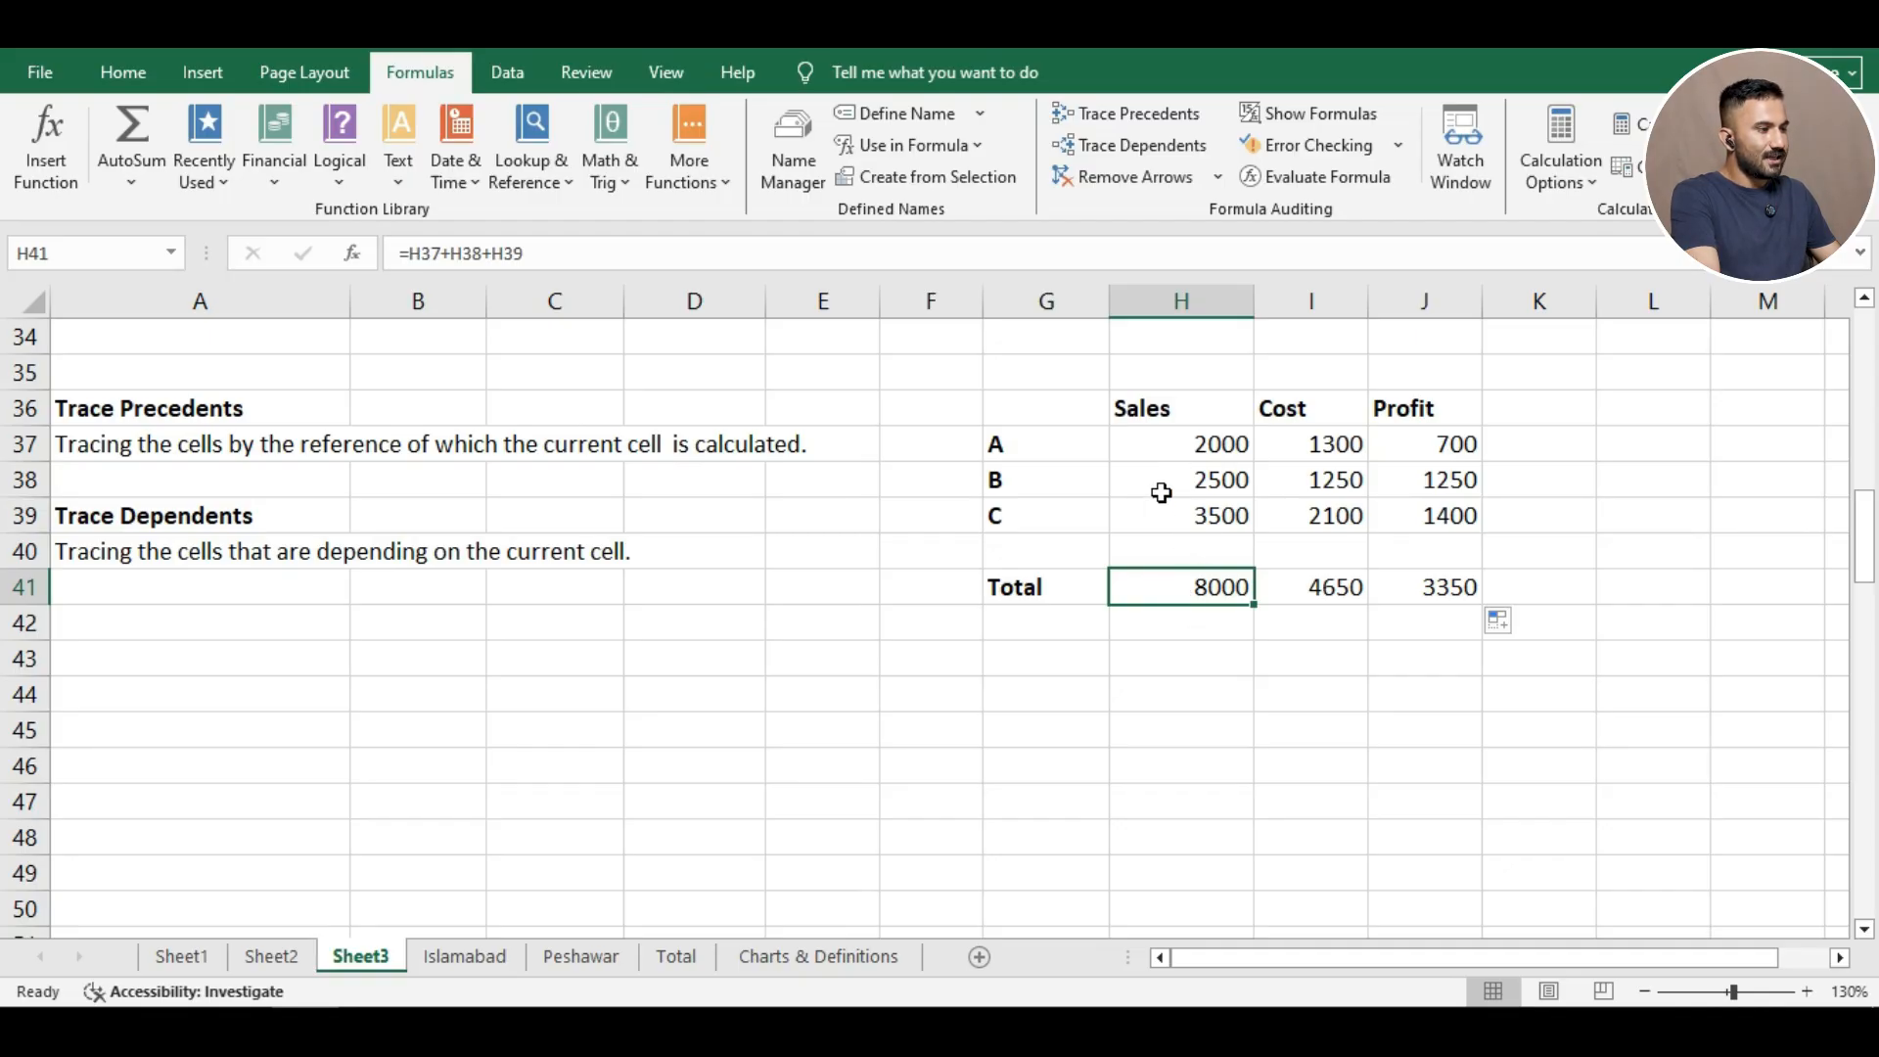
click(1289, 596)
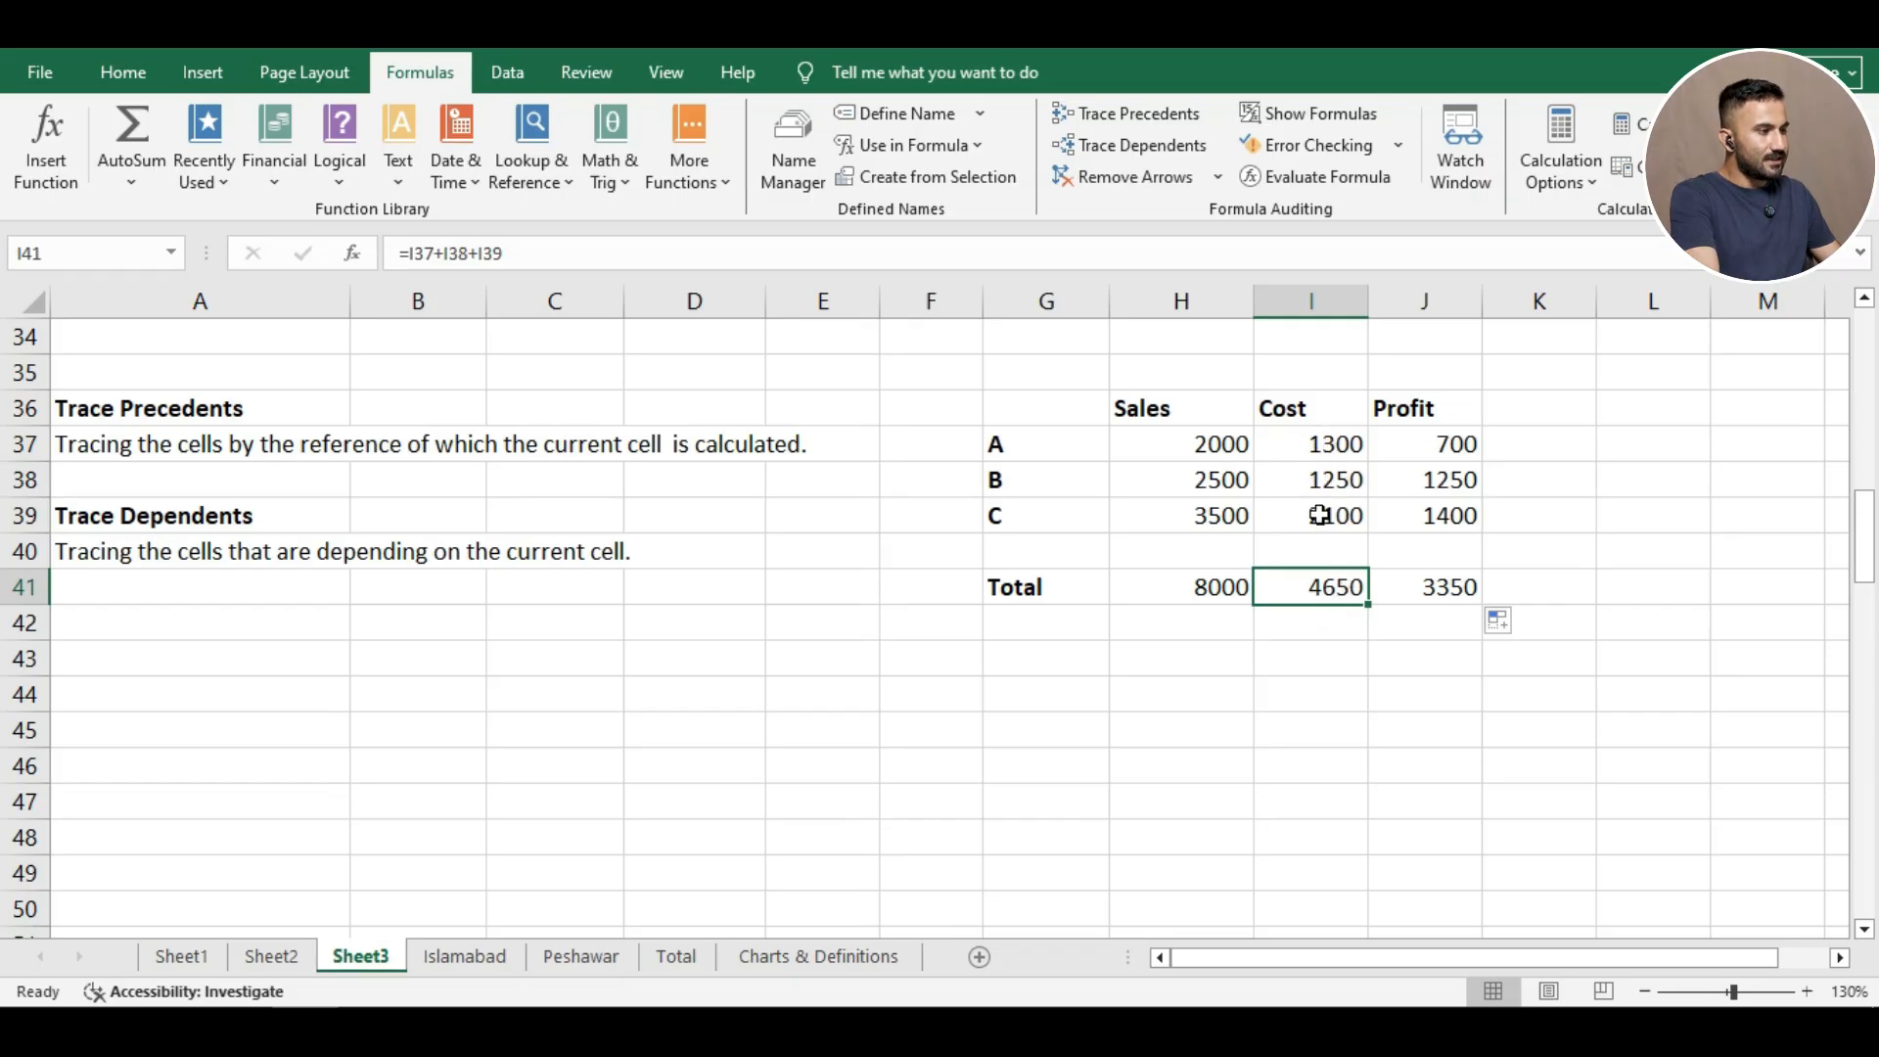
click(1420, 583)
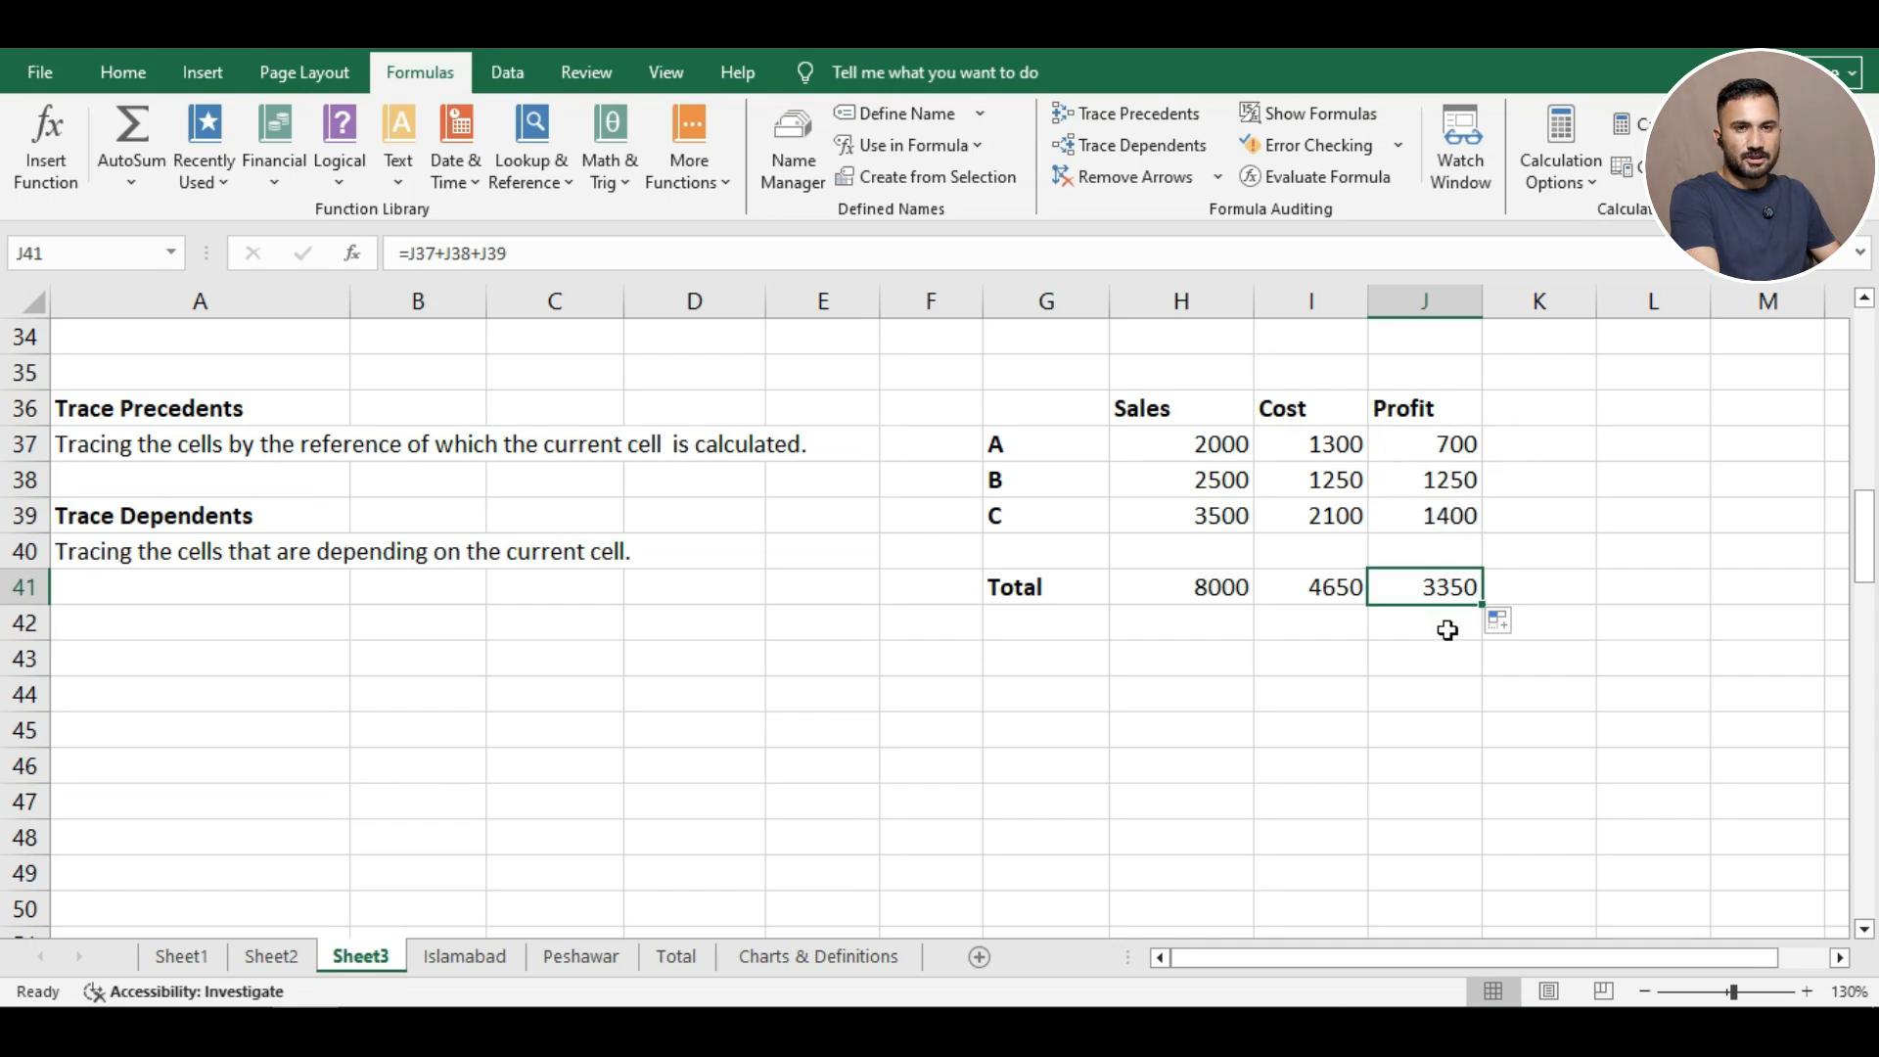
click(1378, 624)
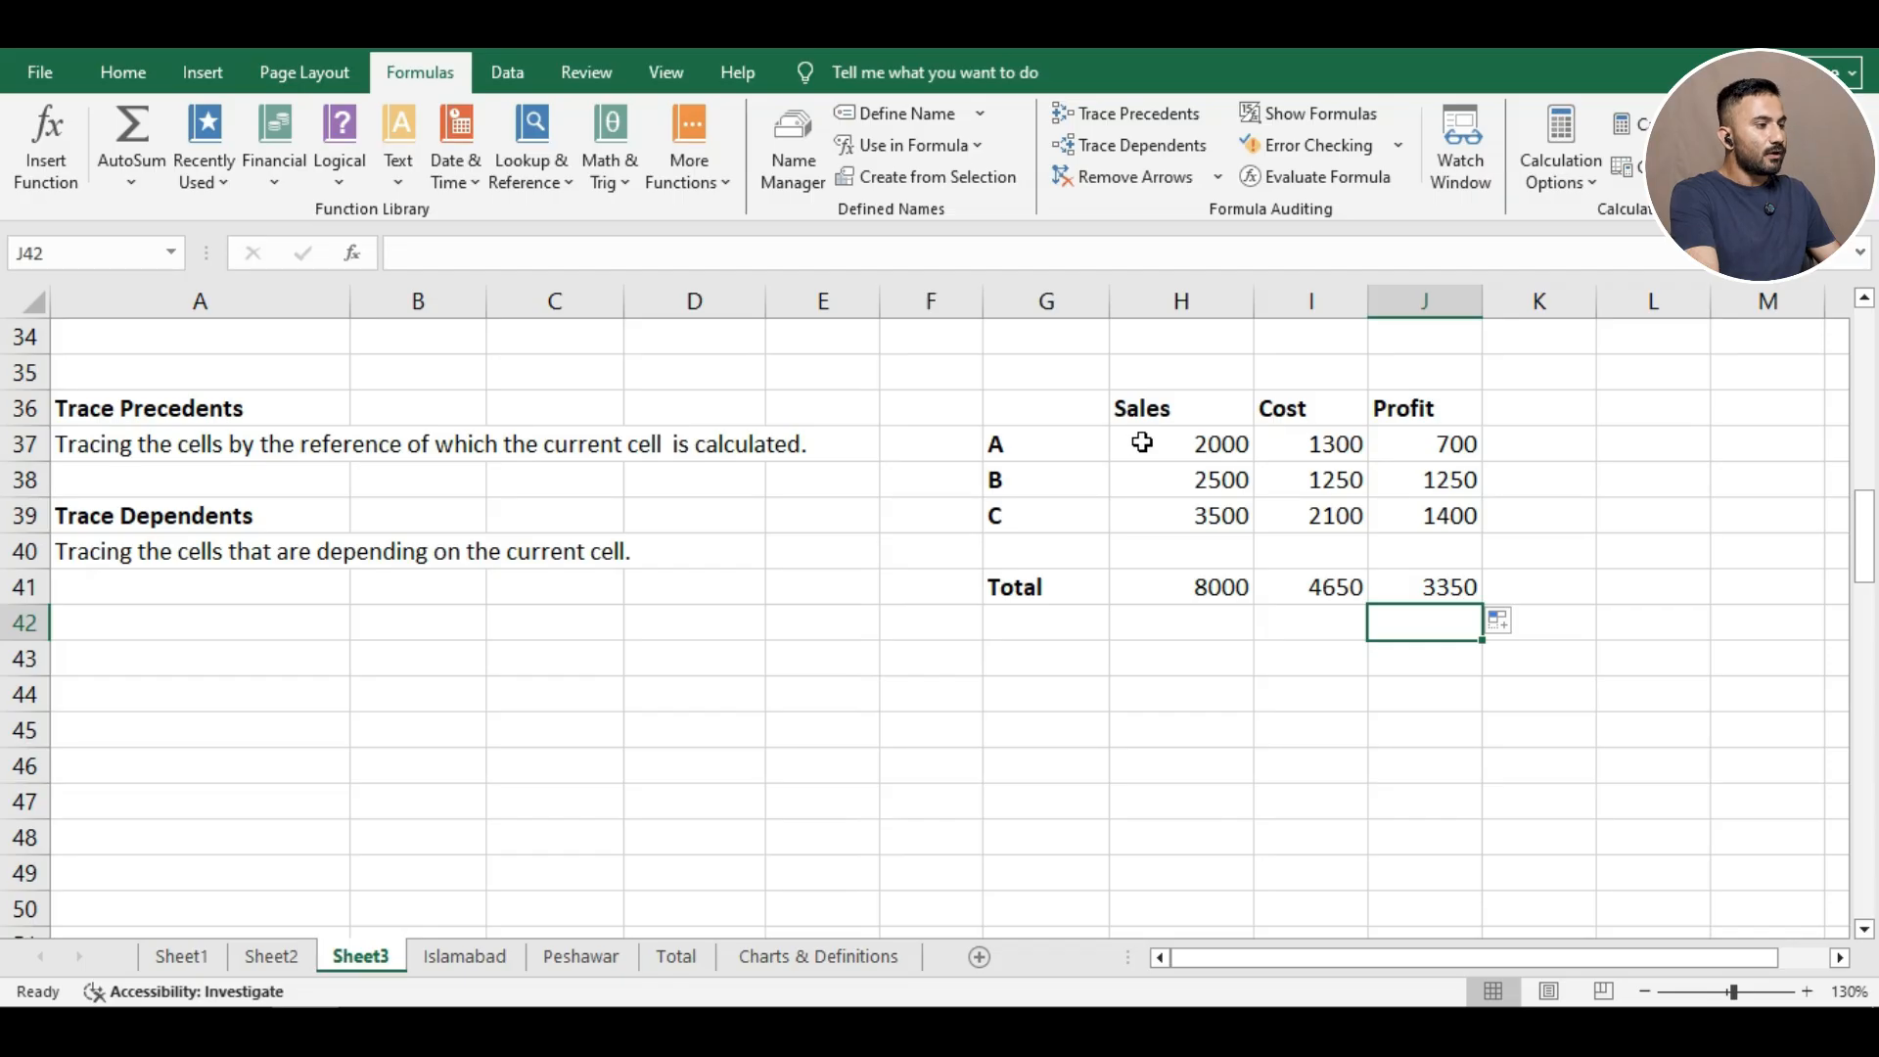
click(1141, 443)
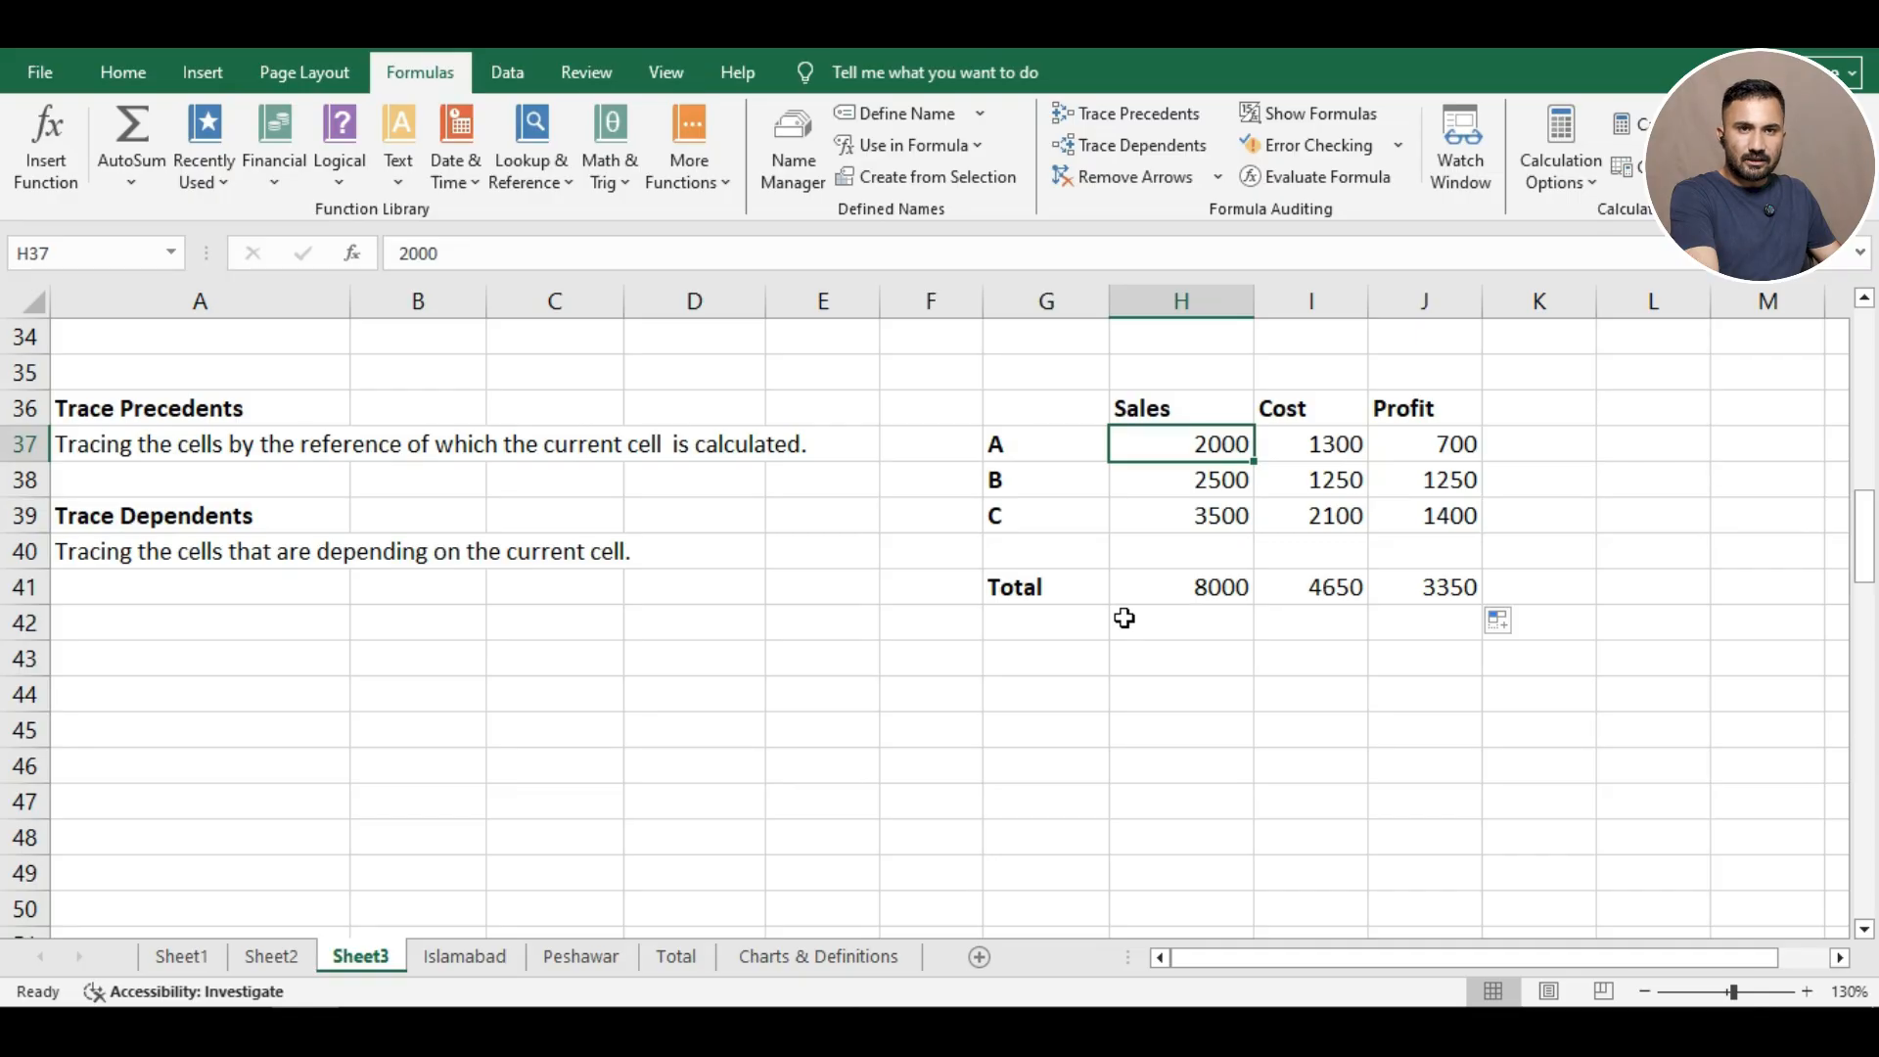
click(1400, 591)
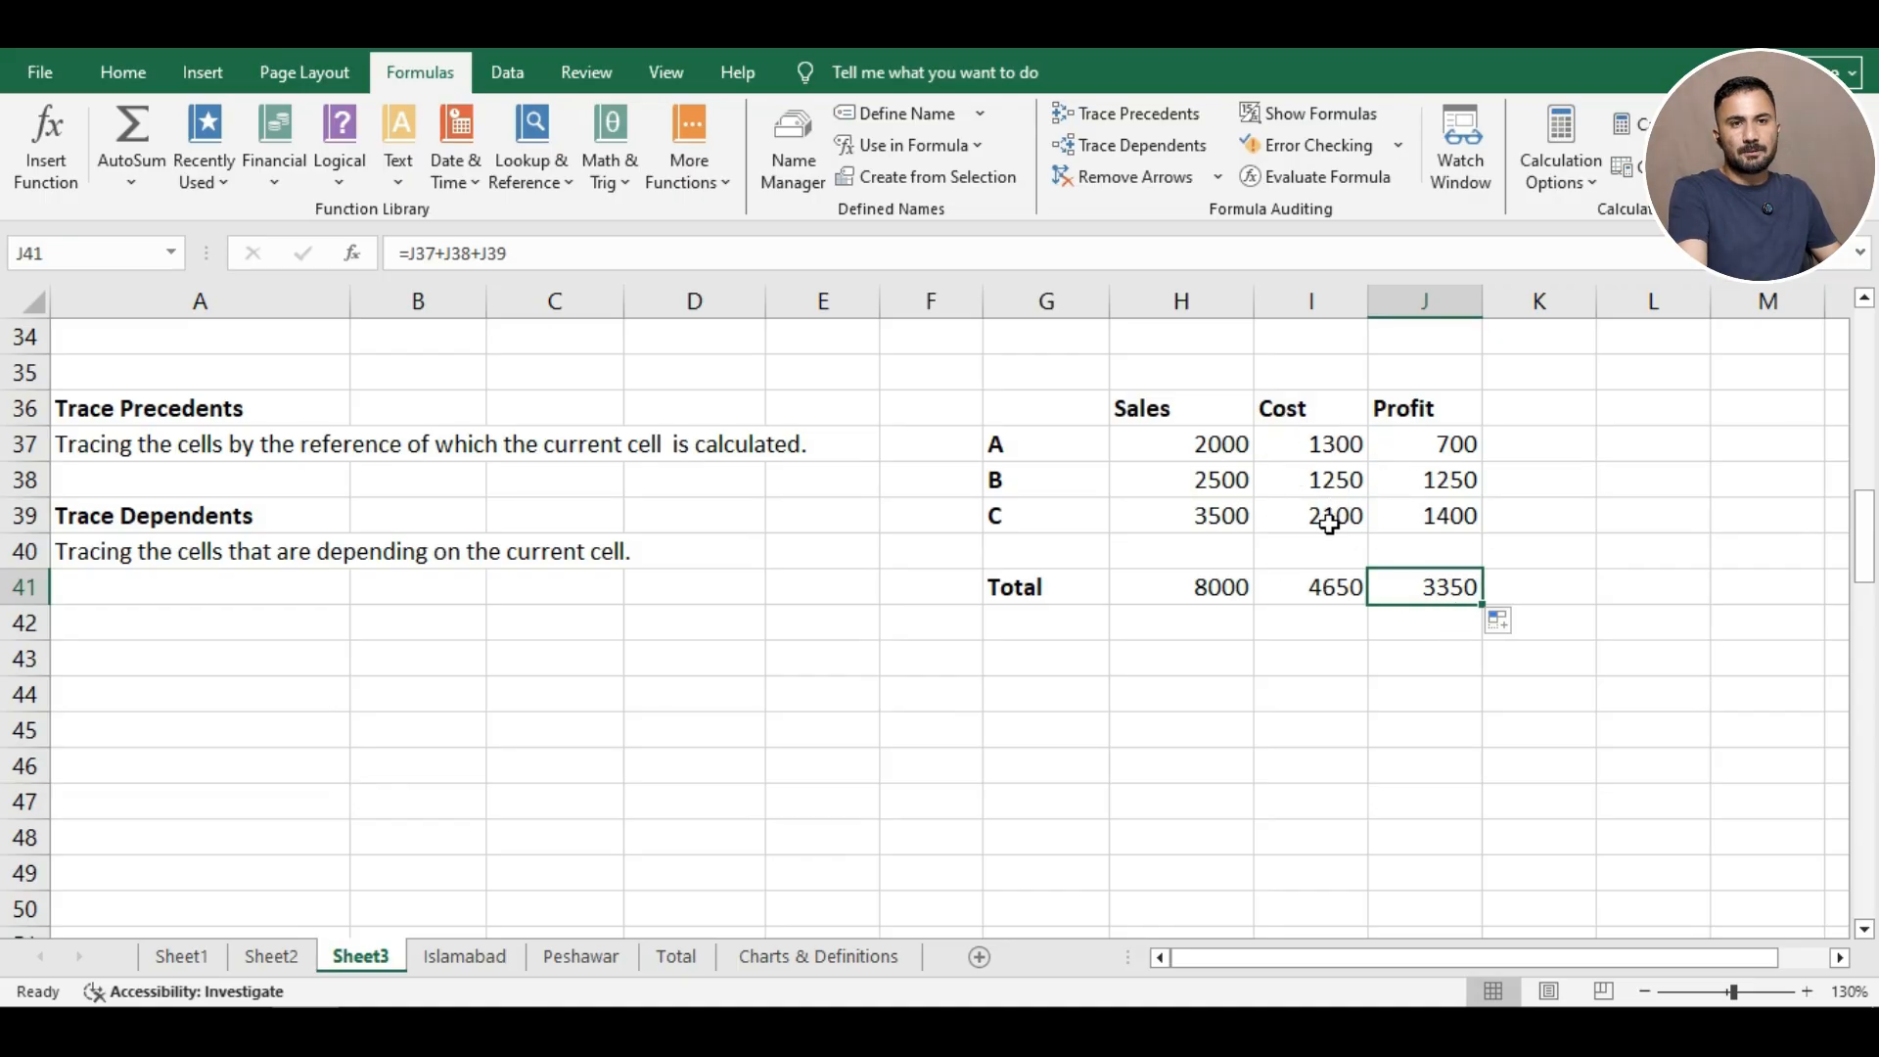
click(1160, 591)
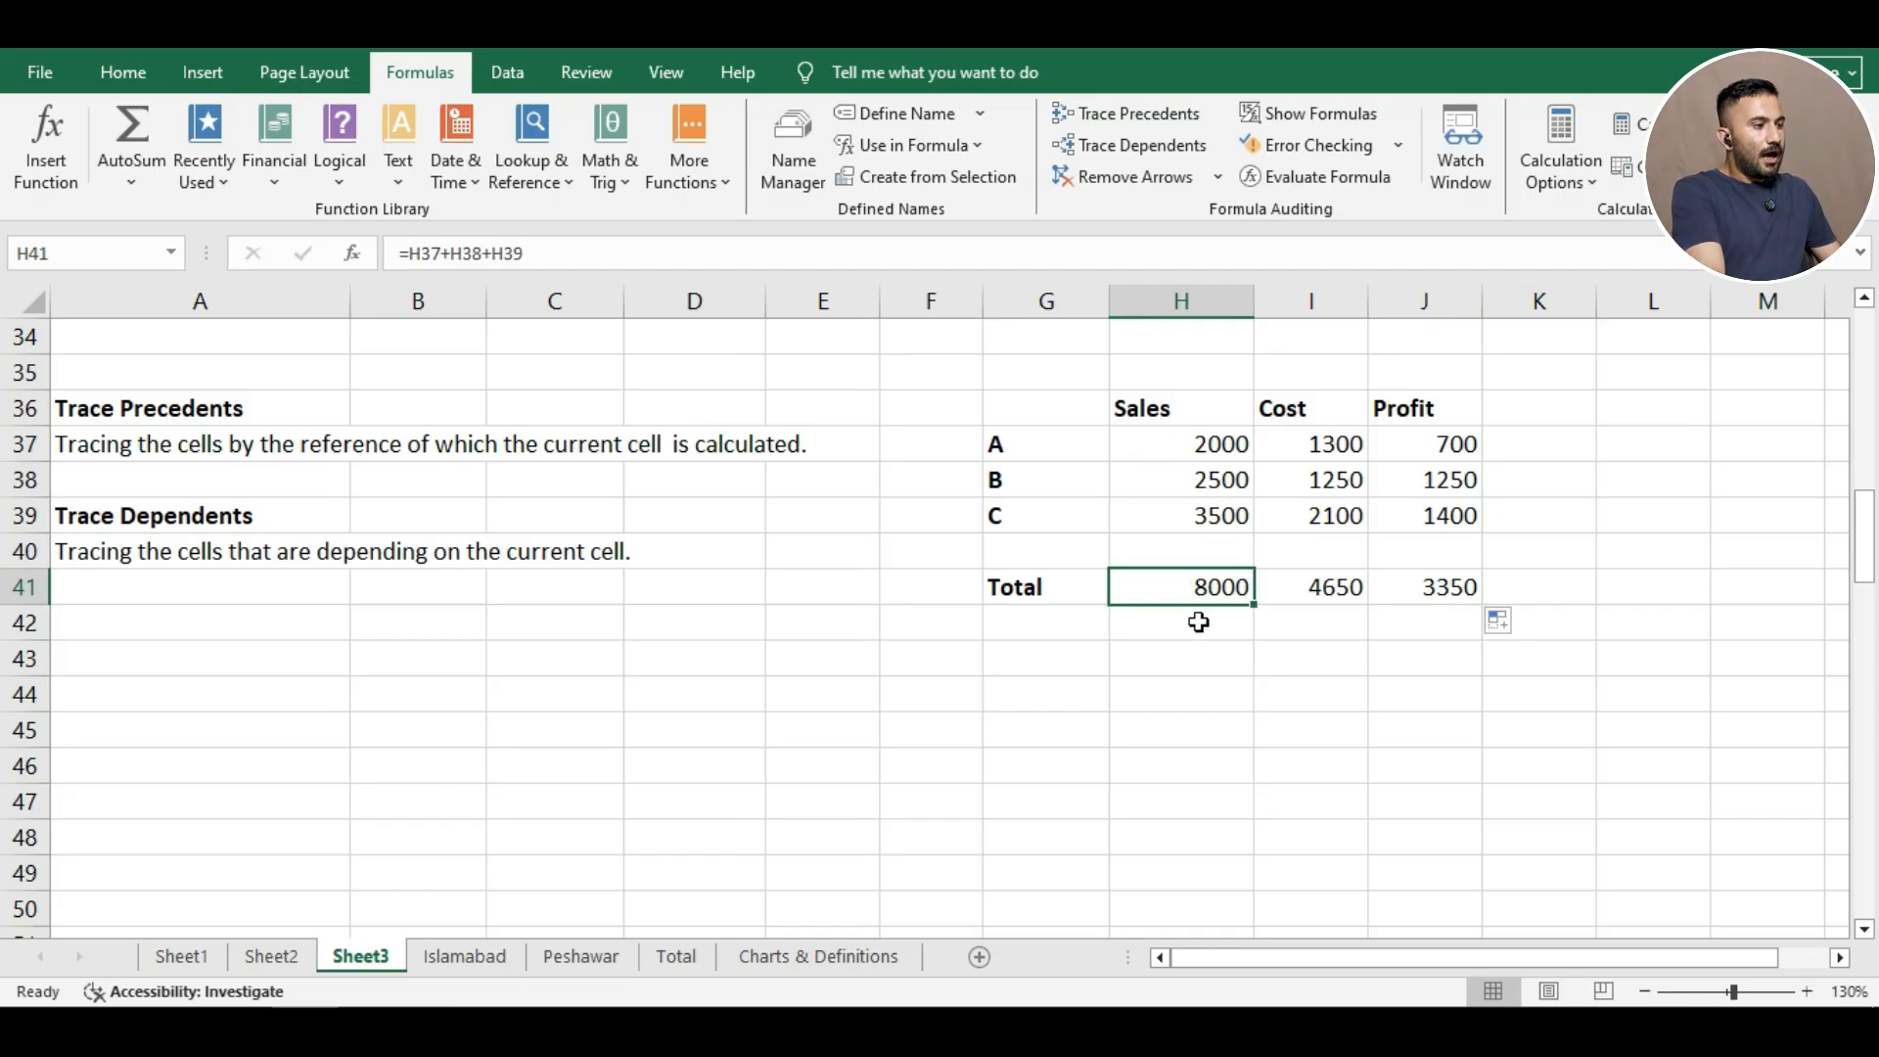
click(1181, 654)
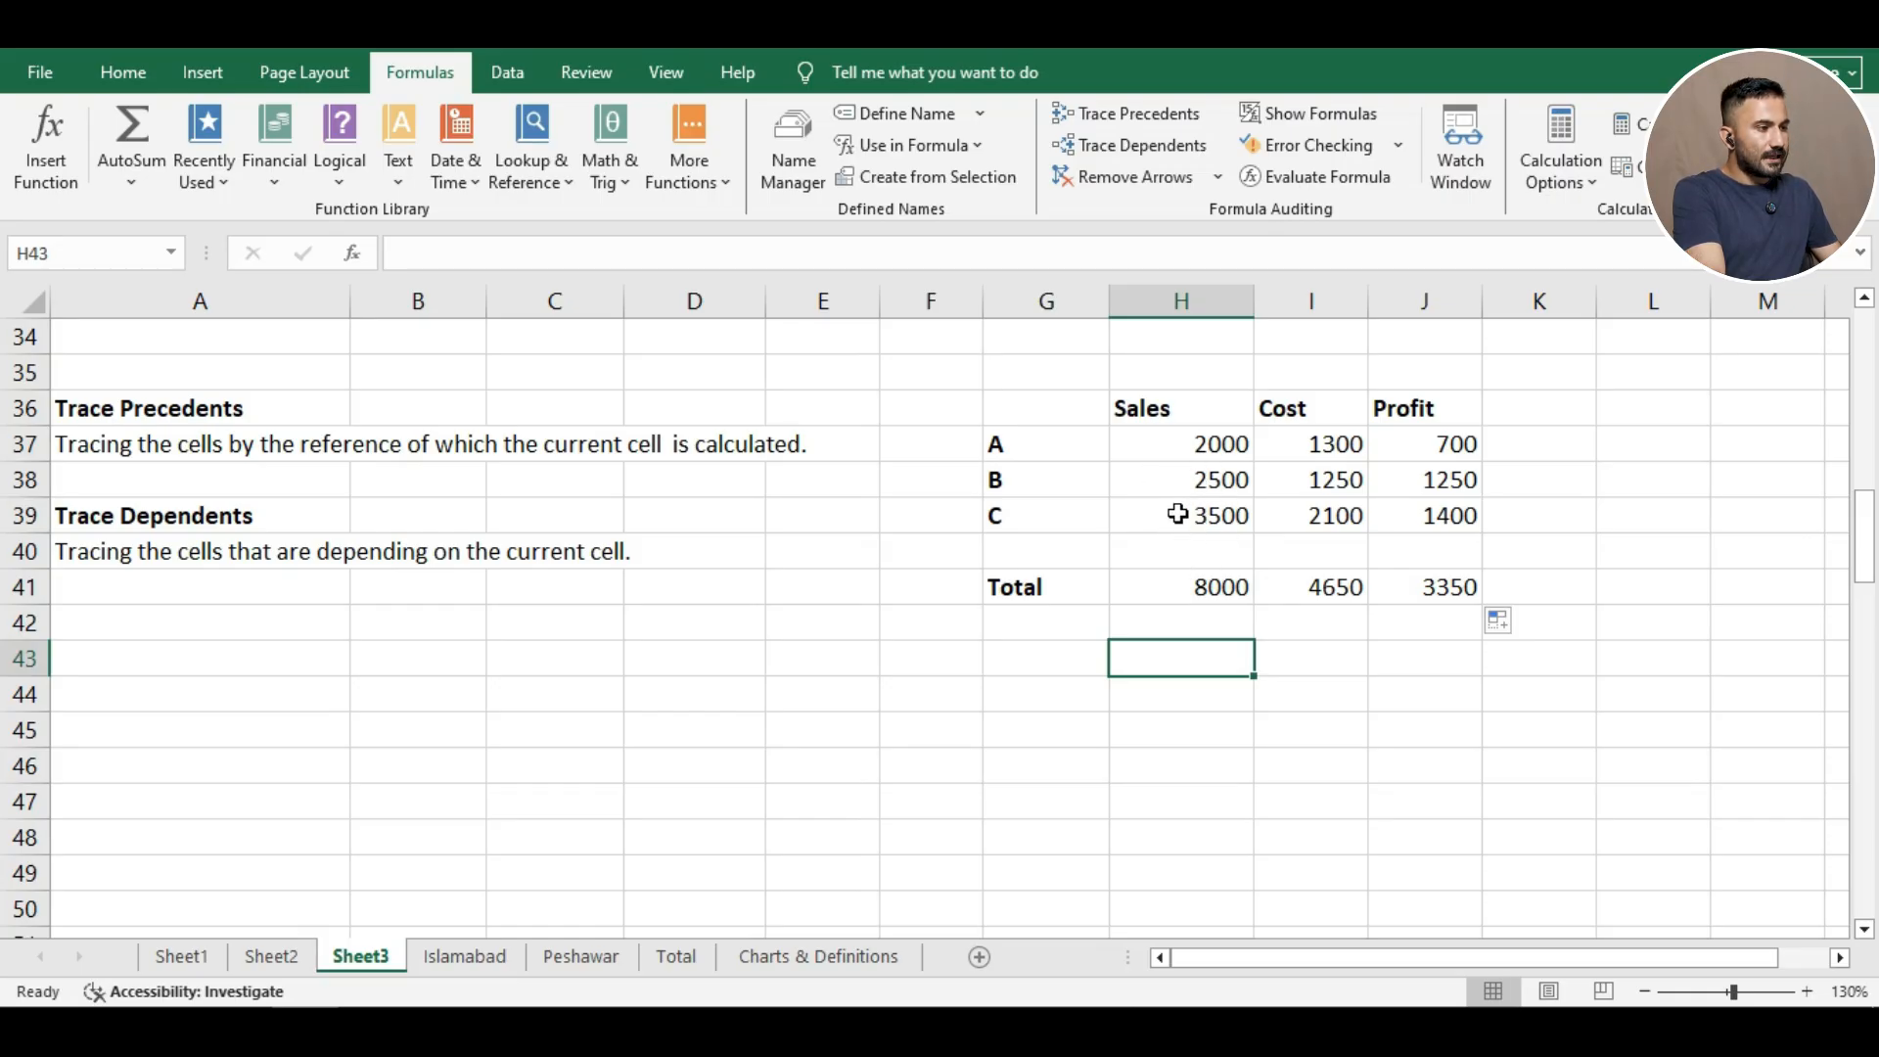
click(1150, 447)
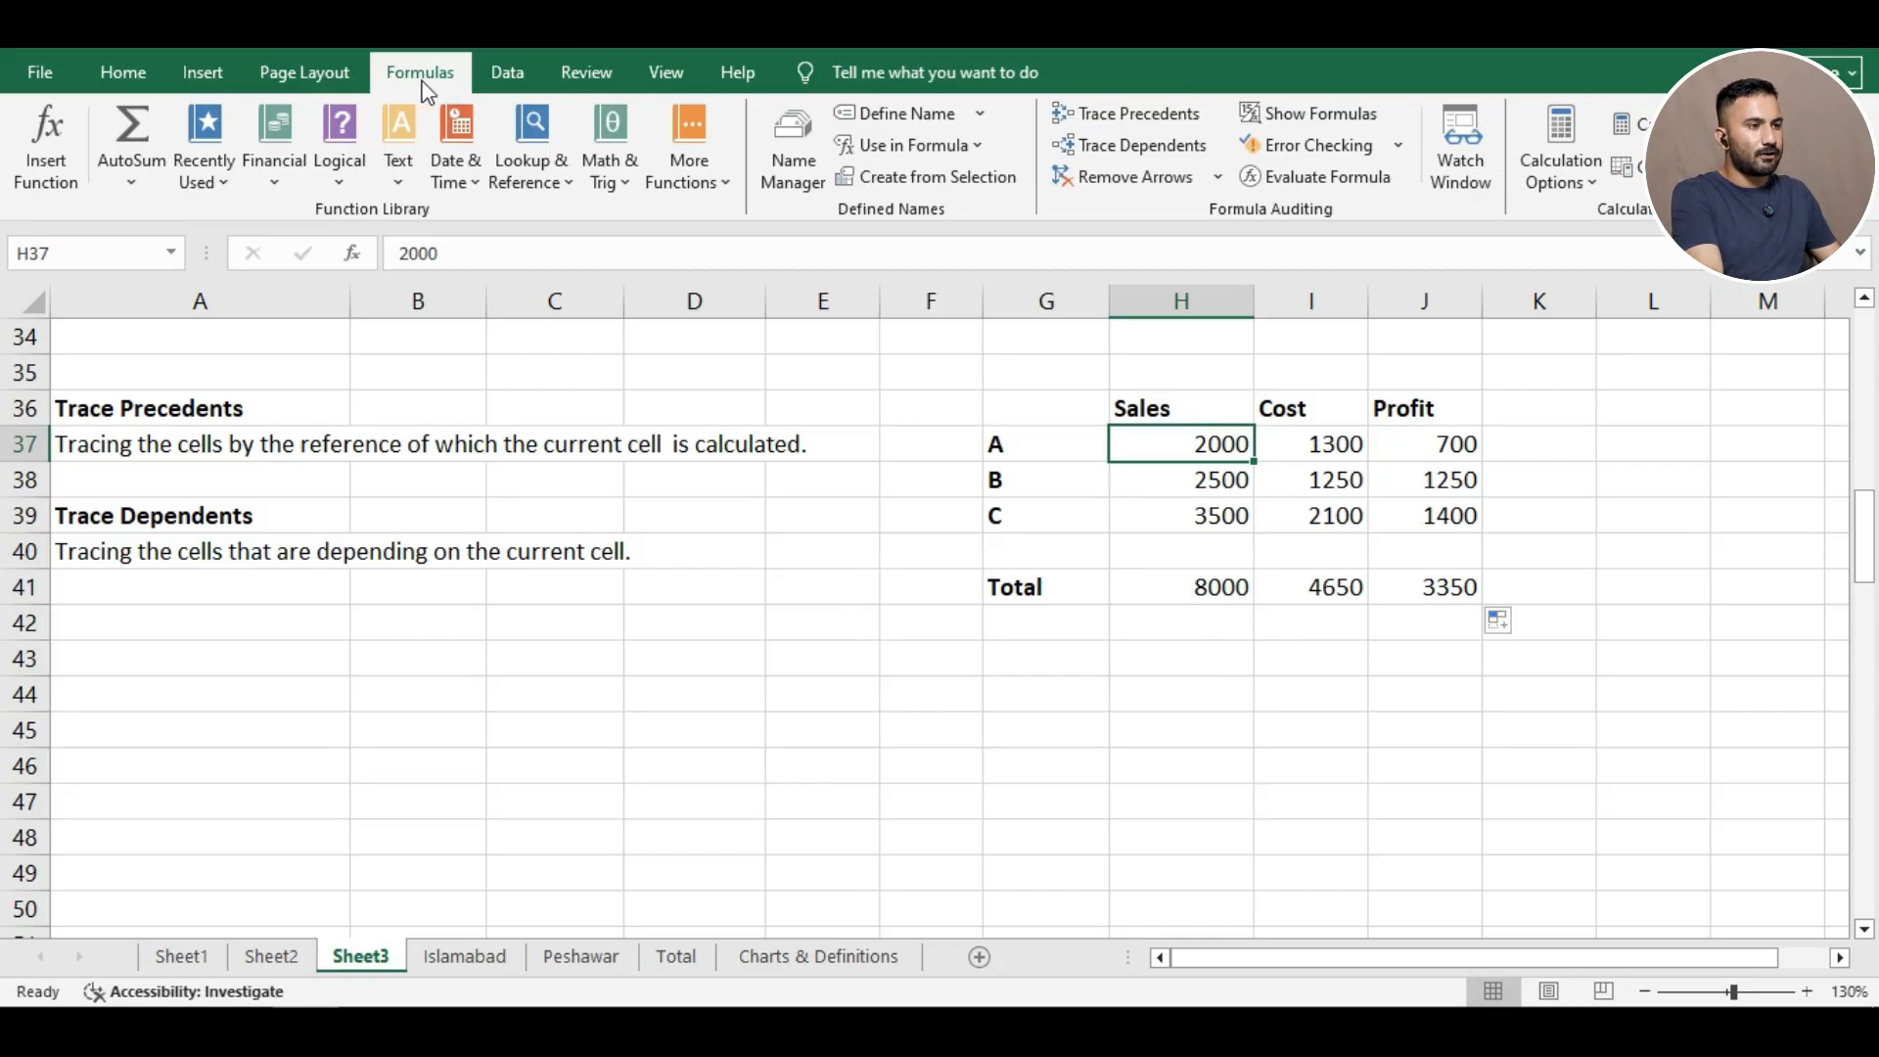
click(1187, 592)
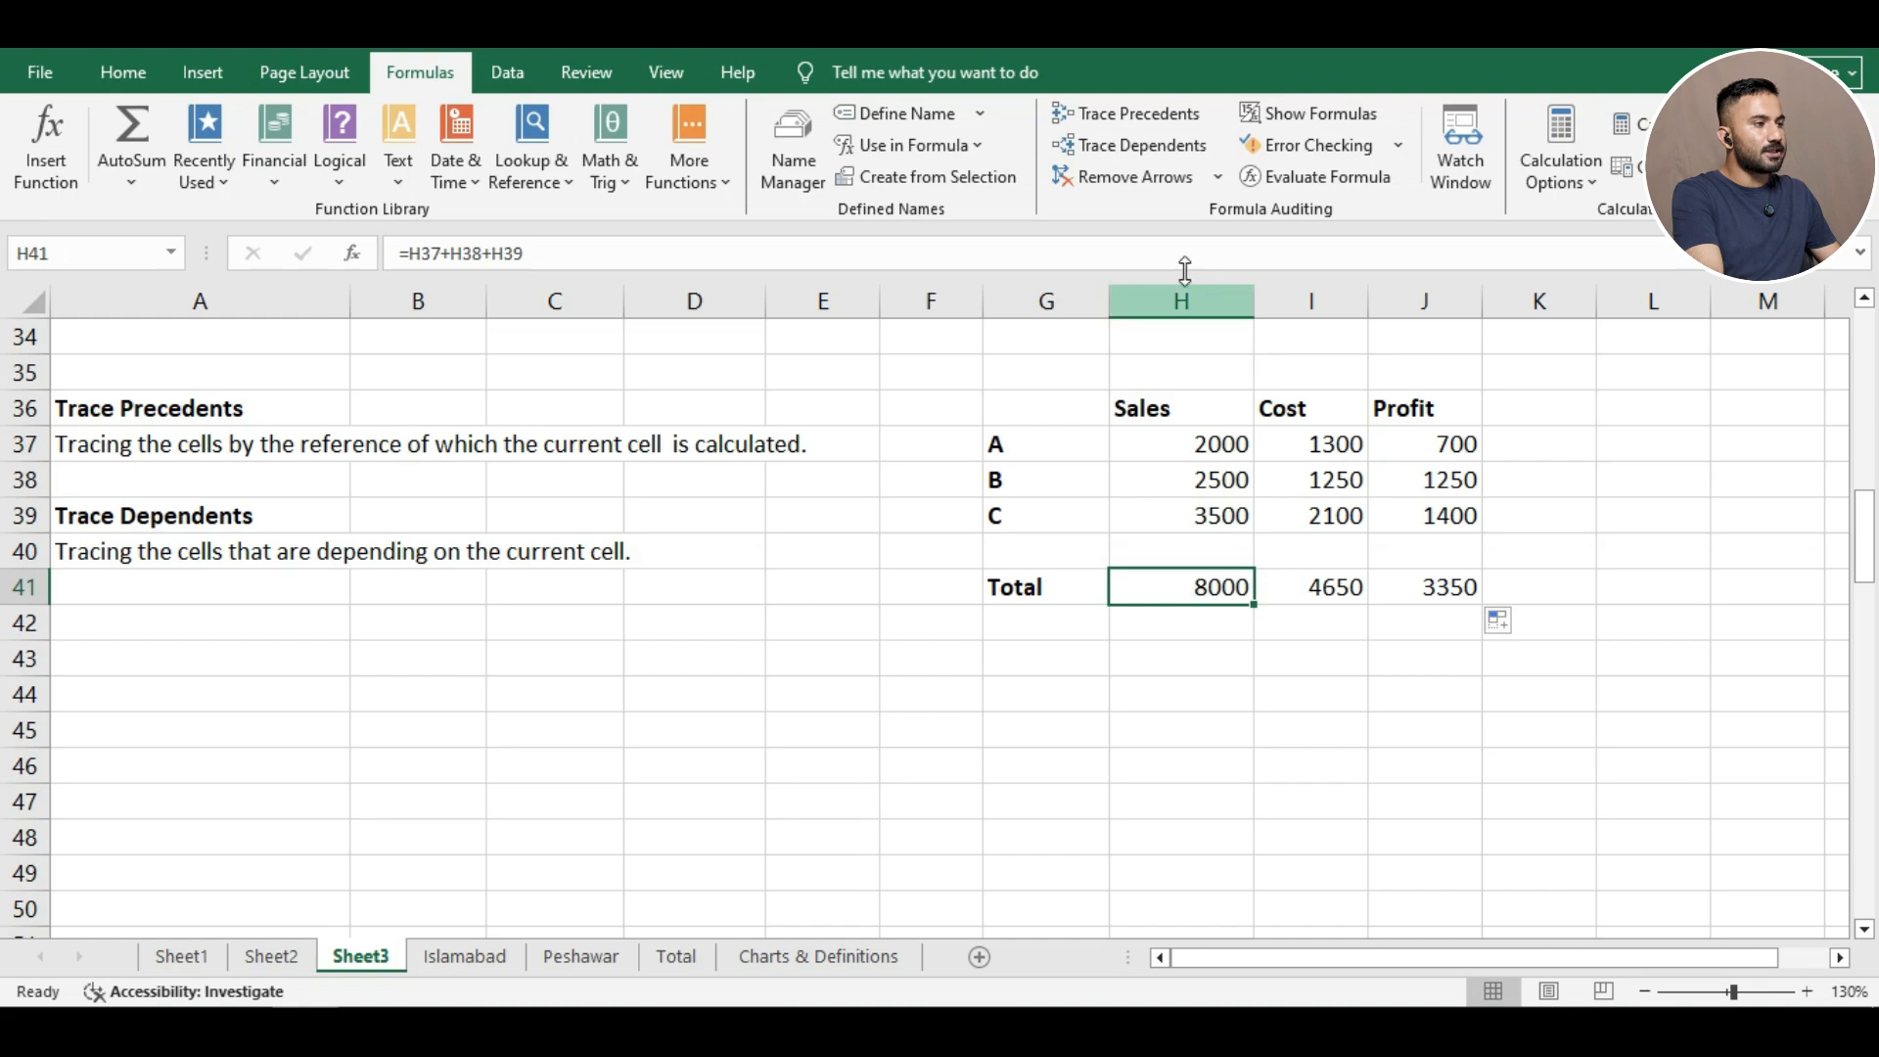
click(1118, 114)
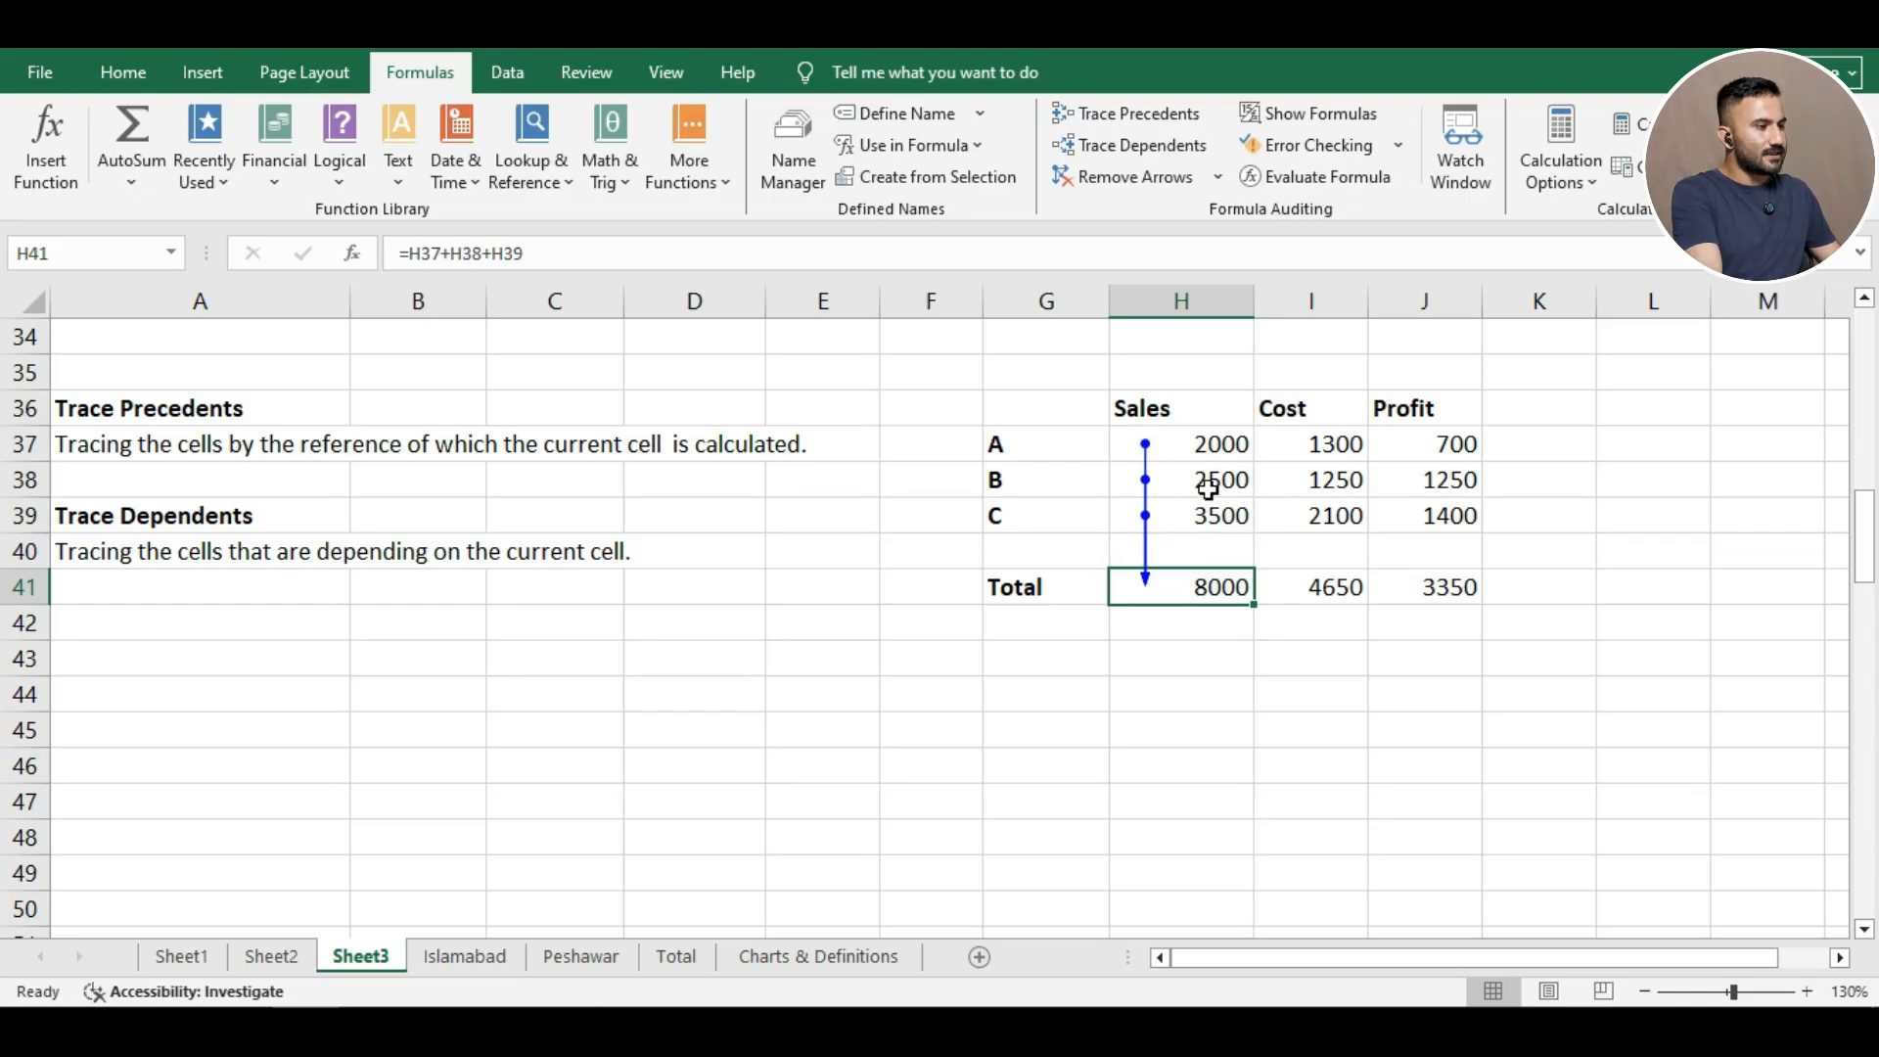
click(1321, 587)
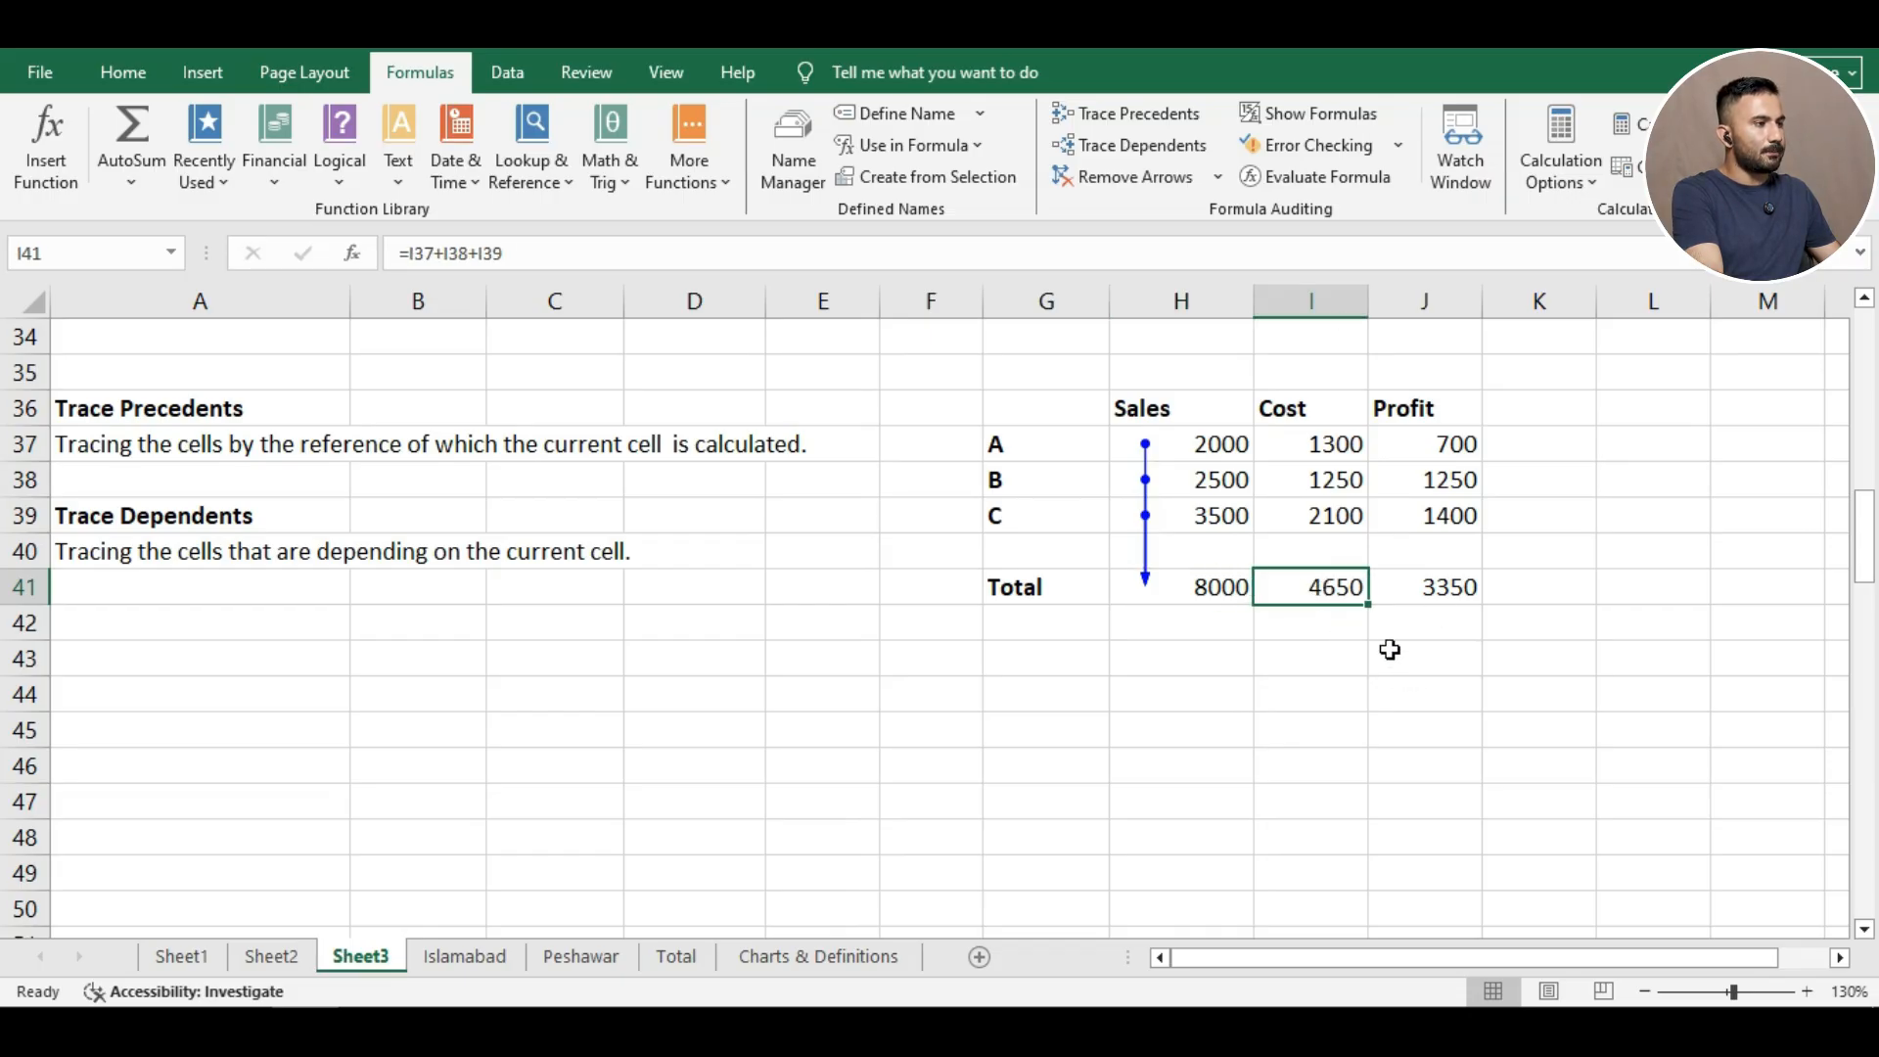
click(1106, 117)
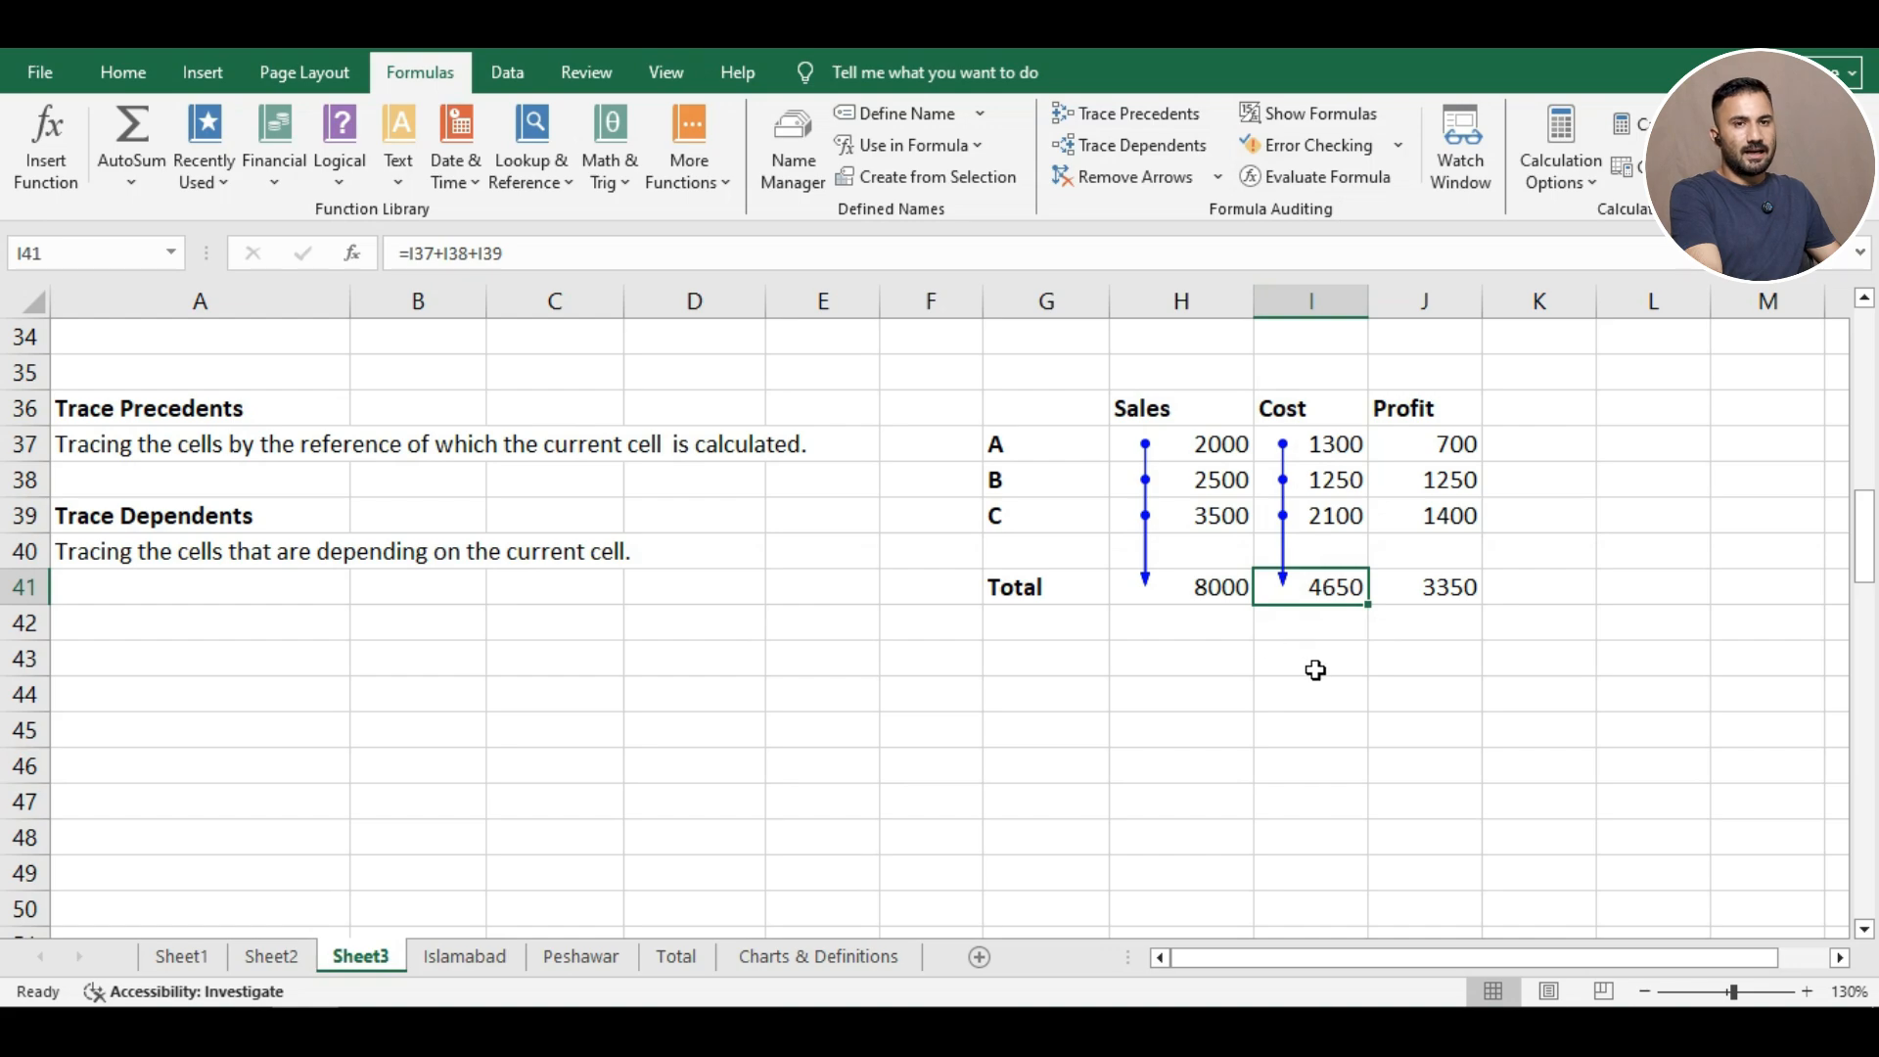
click(1449, 449)
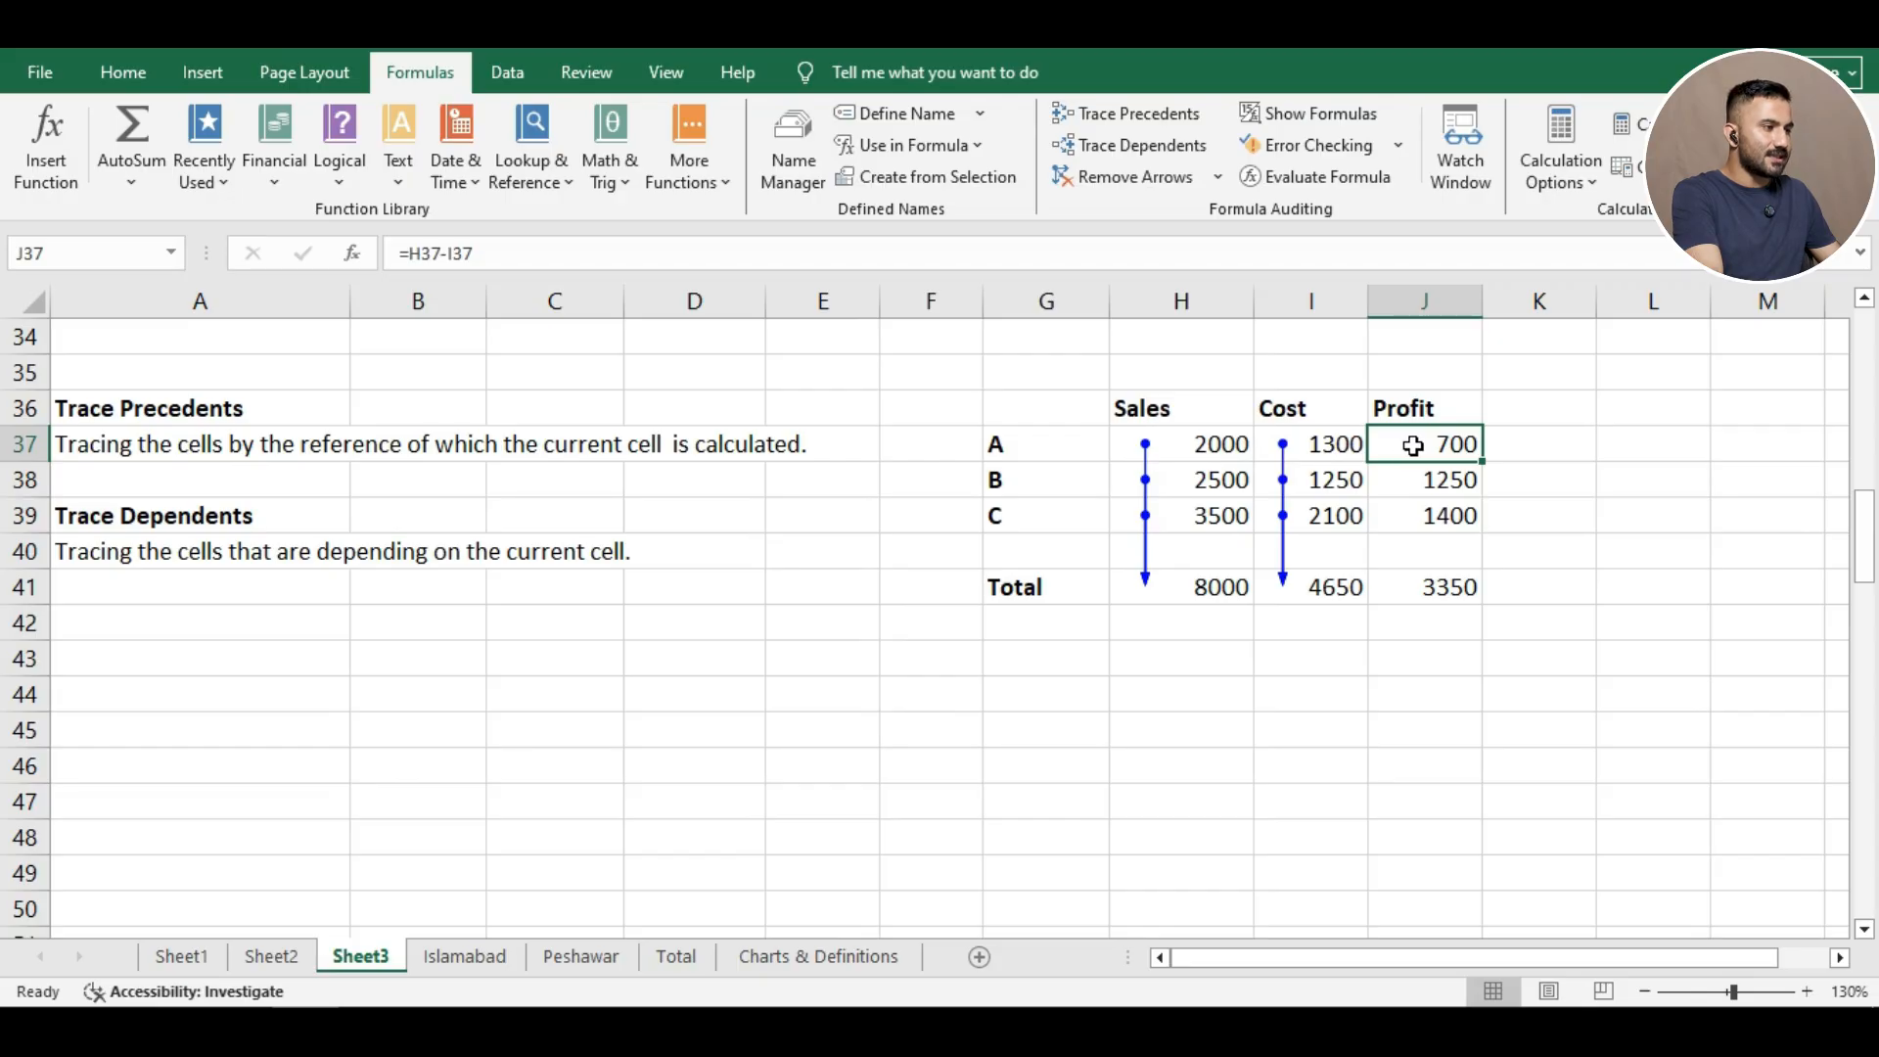
click(1164, 118)
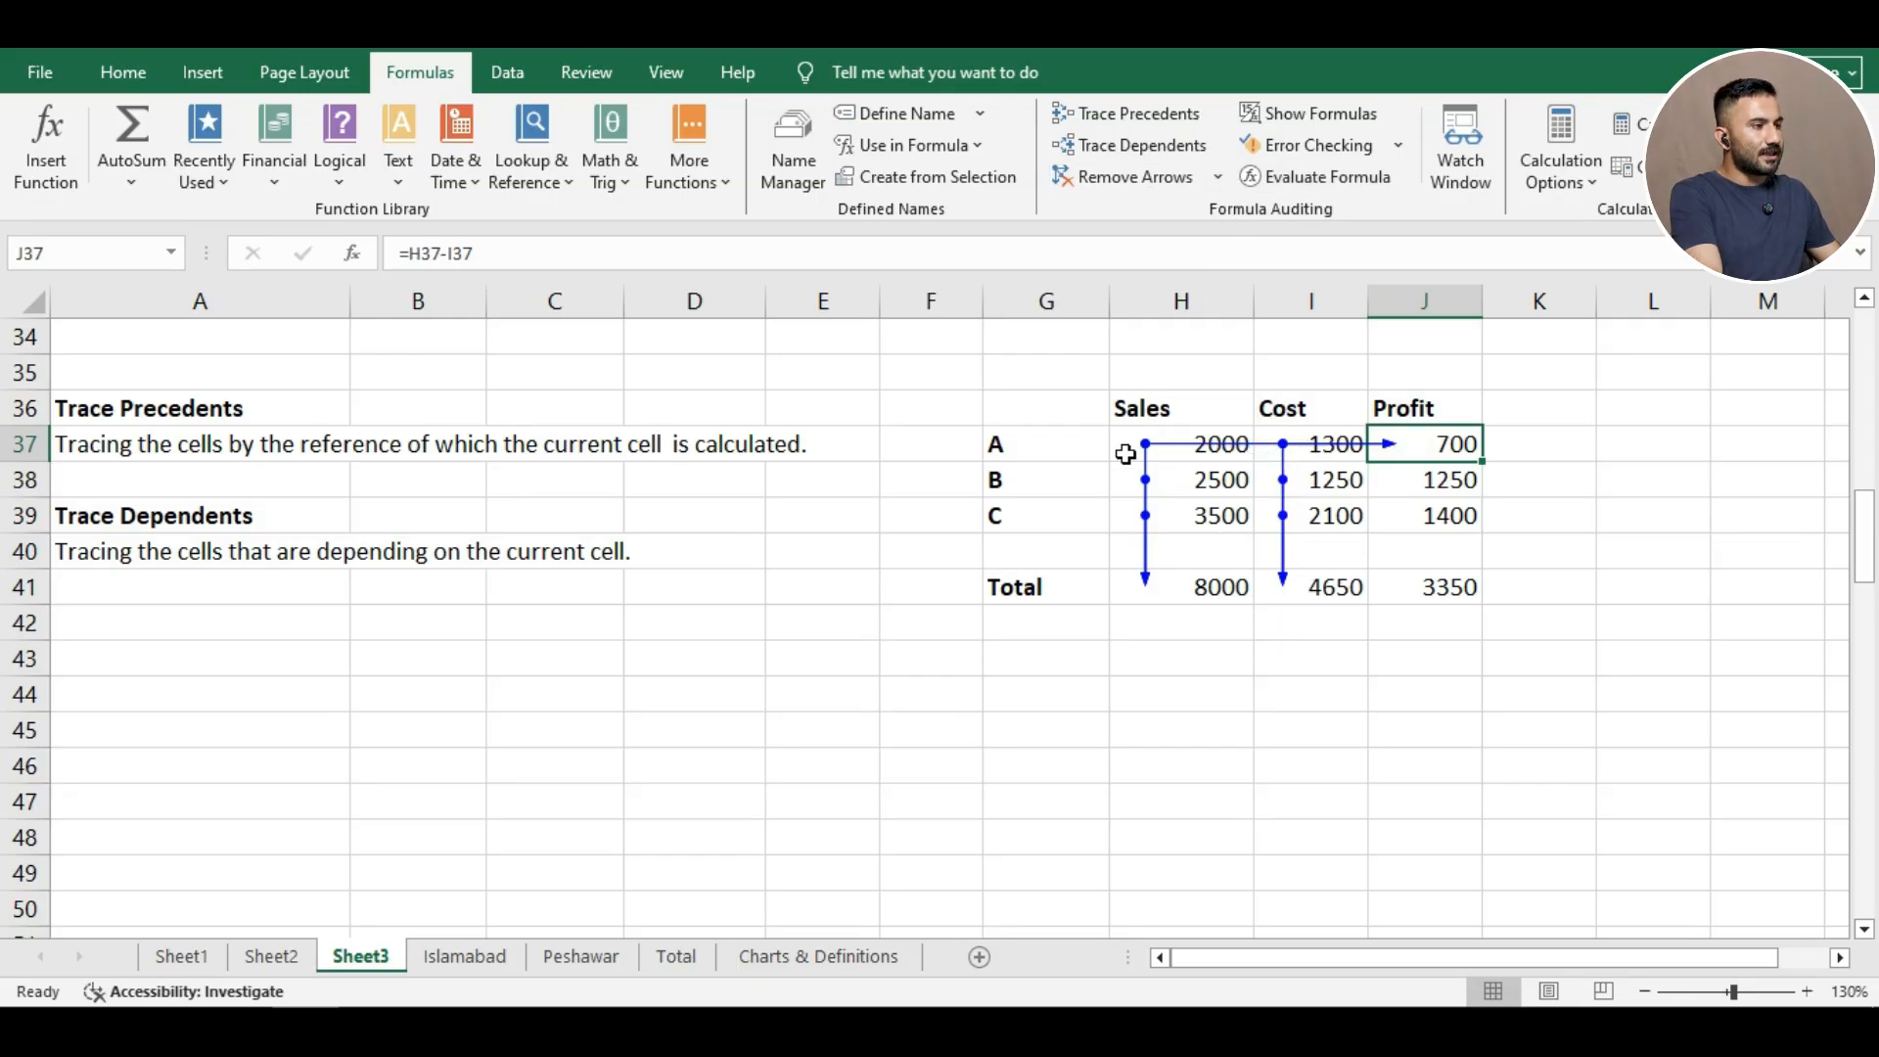
click(1078, 189)
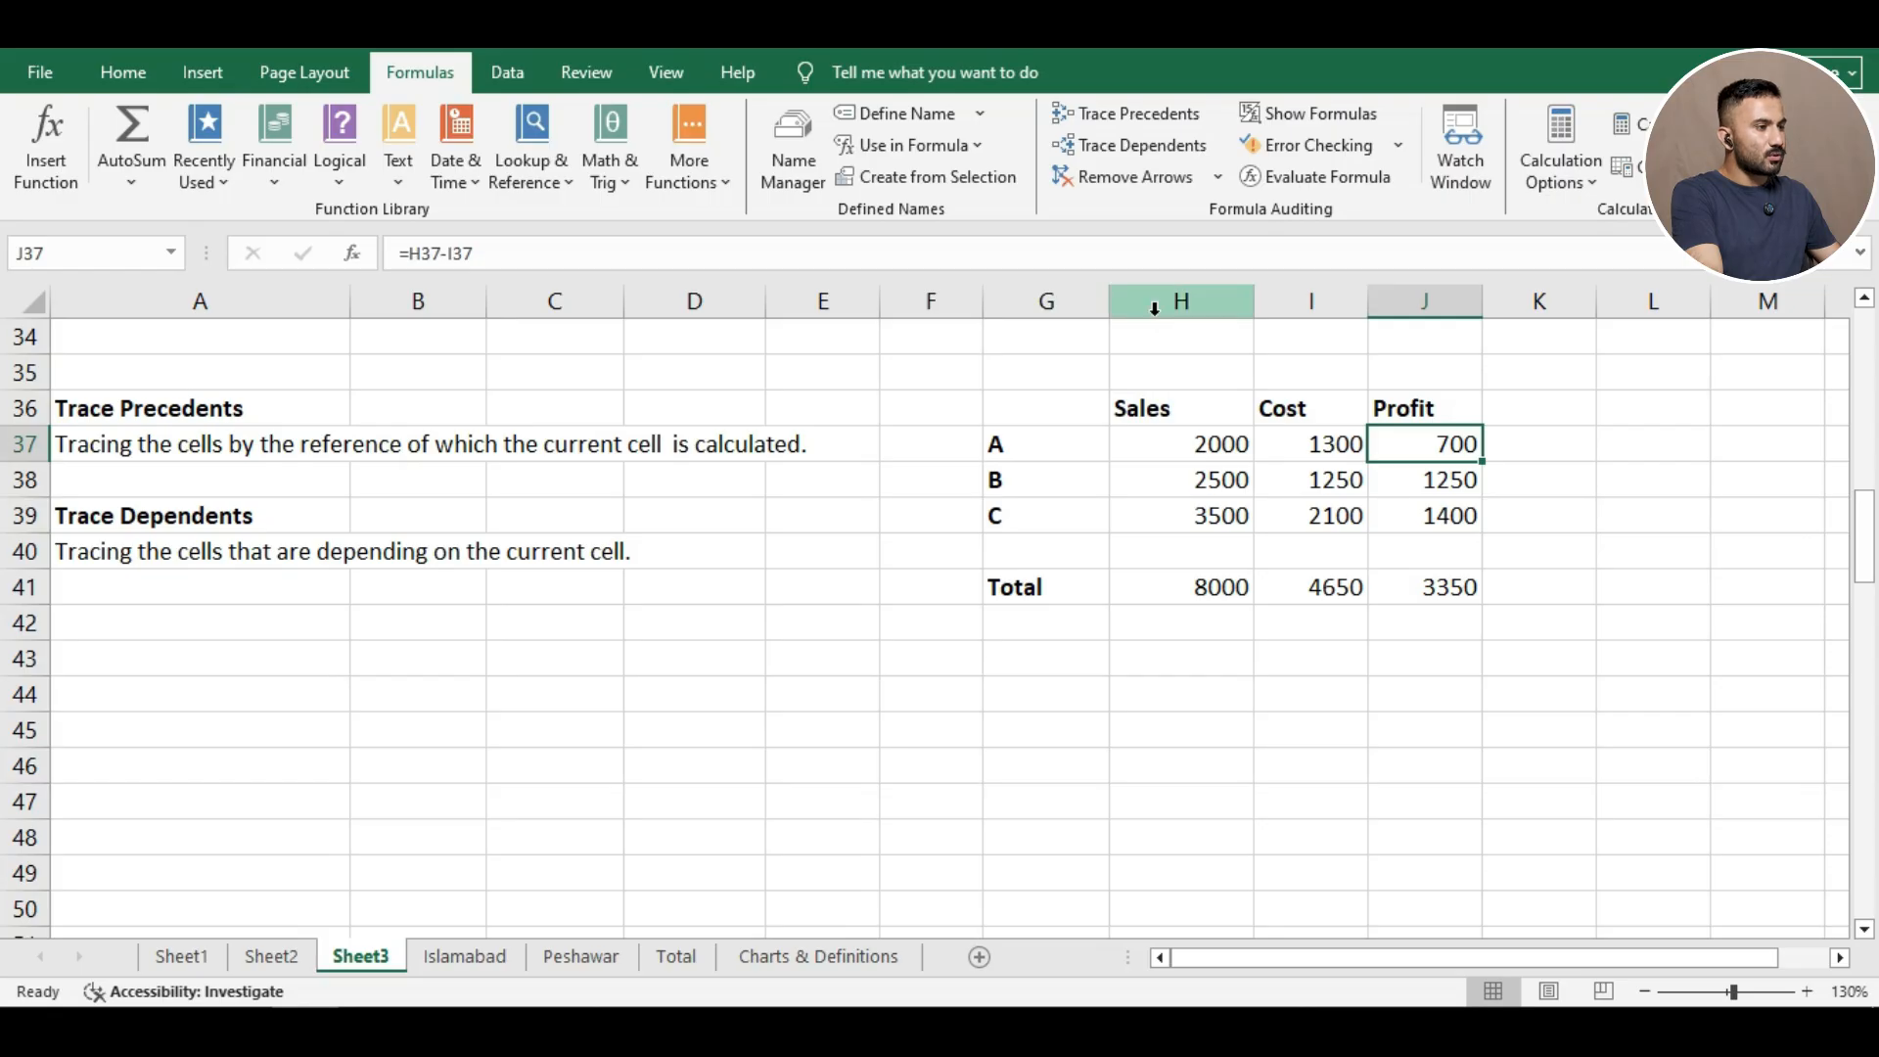
Trace dependents of A's 2000 sales in H37, then check the H41 total and J37 profit formulas.
click(1163, 448)
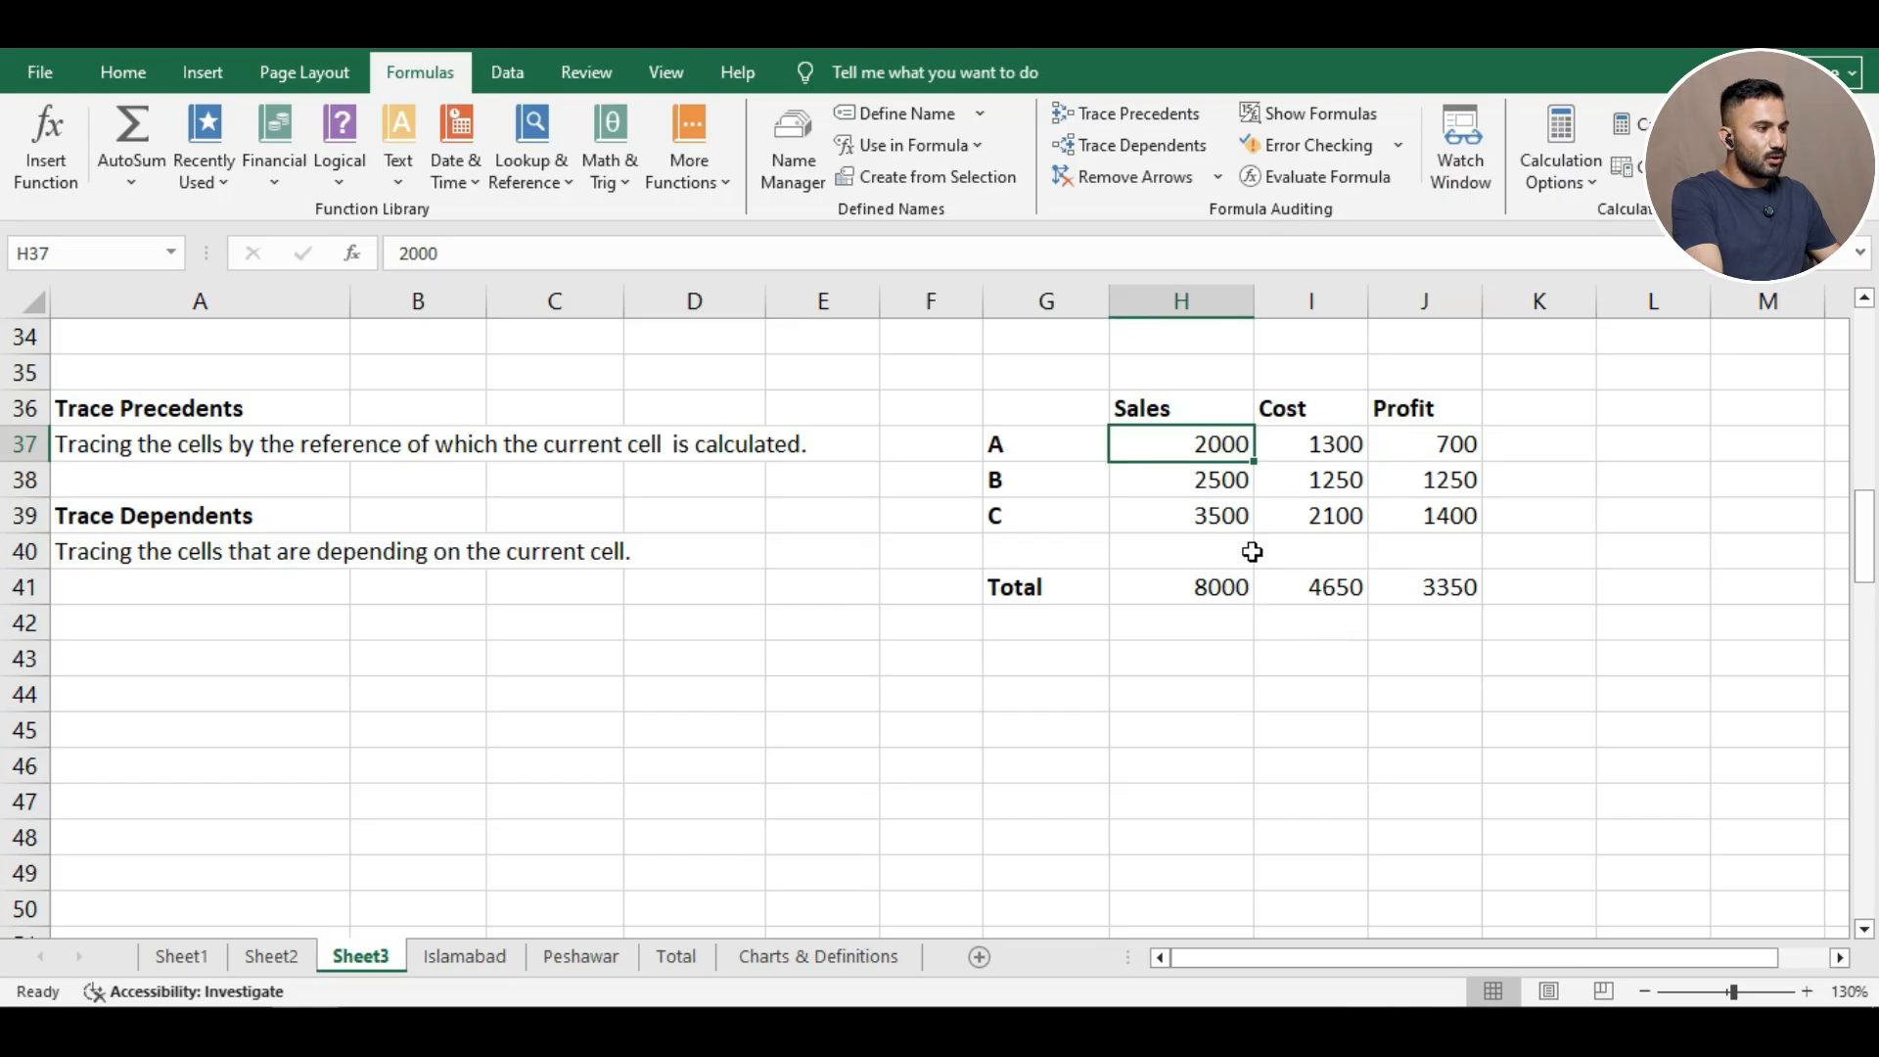
click(1135, 154)
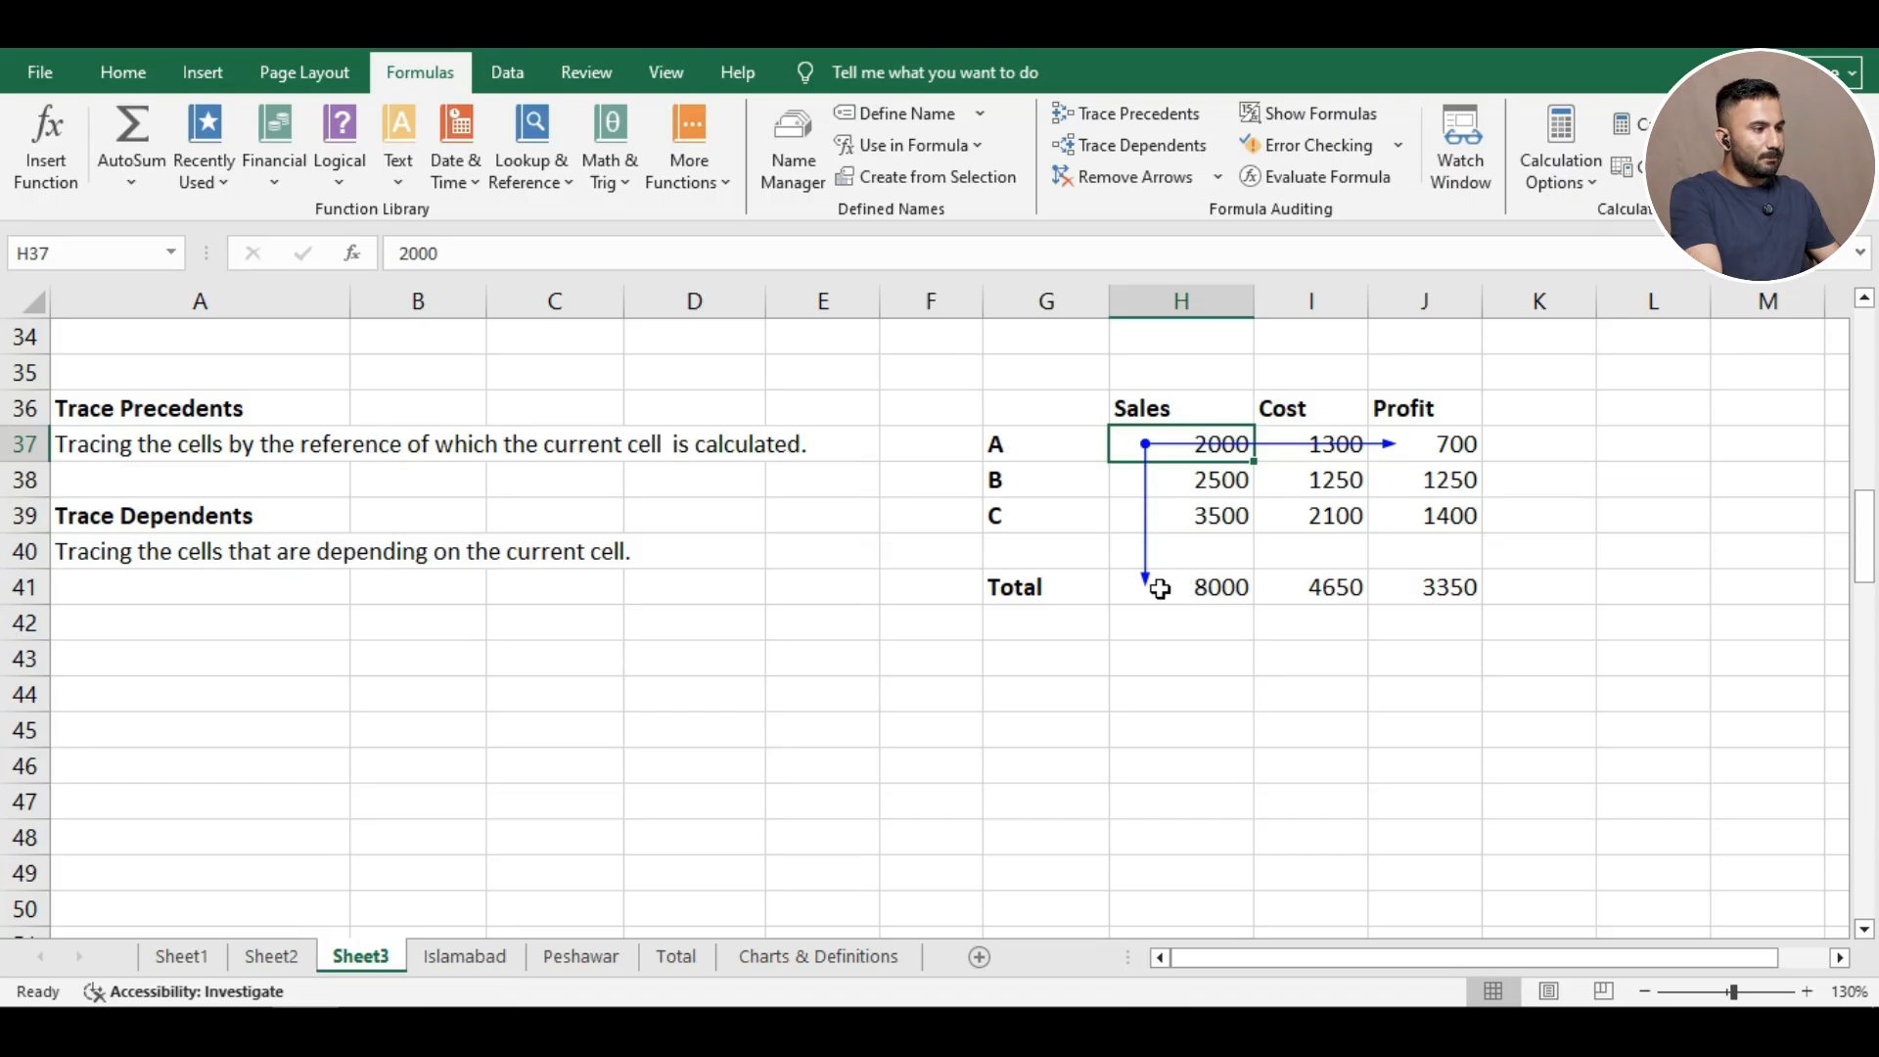
click(1196, 587)
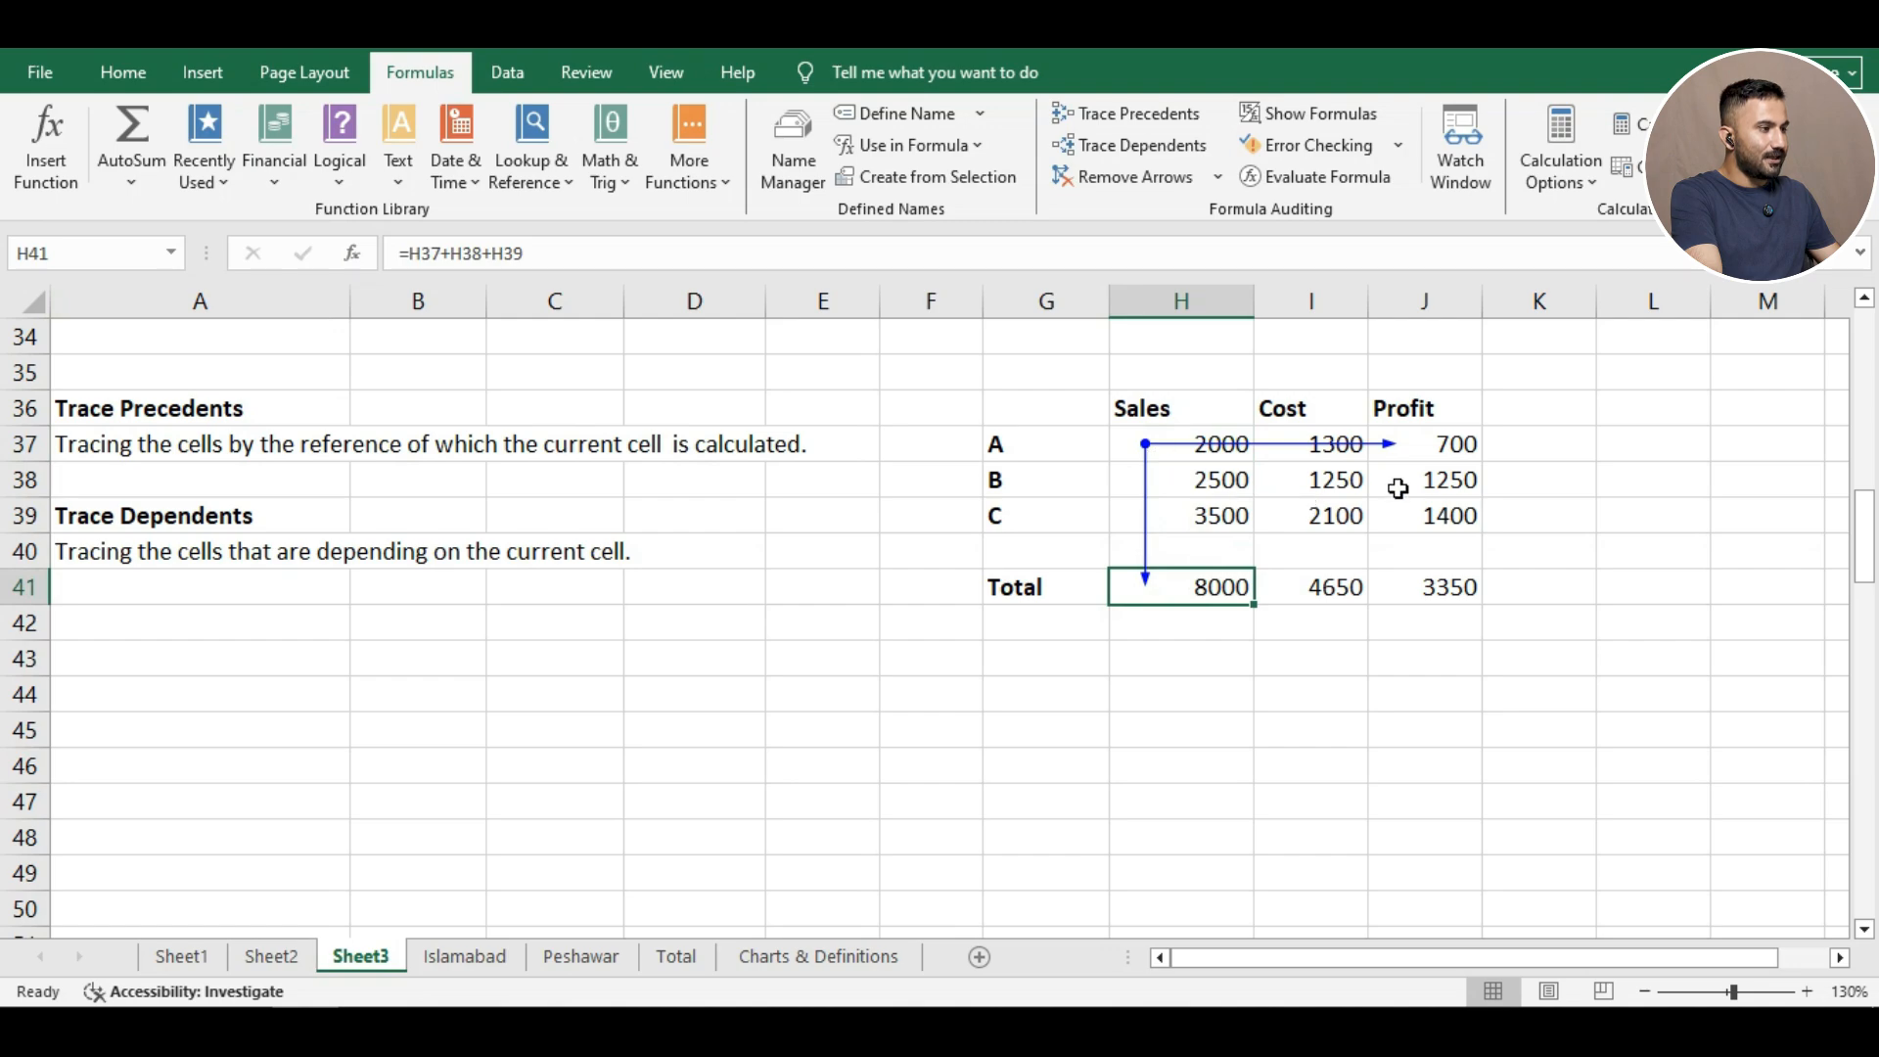
click(1399, 453)
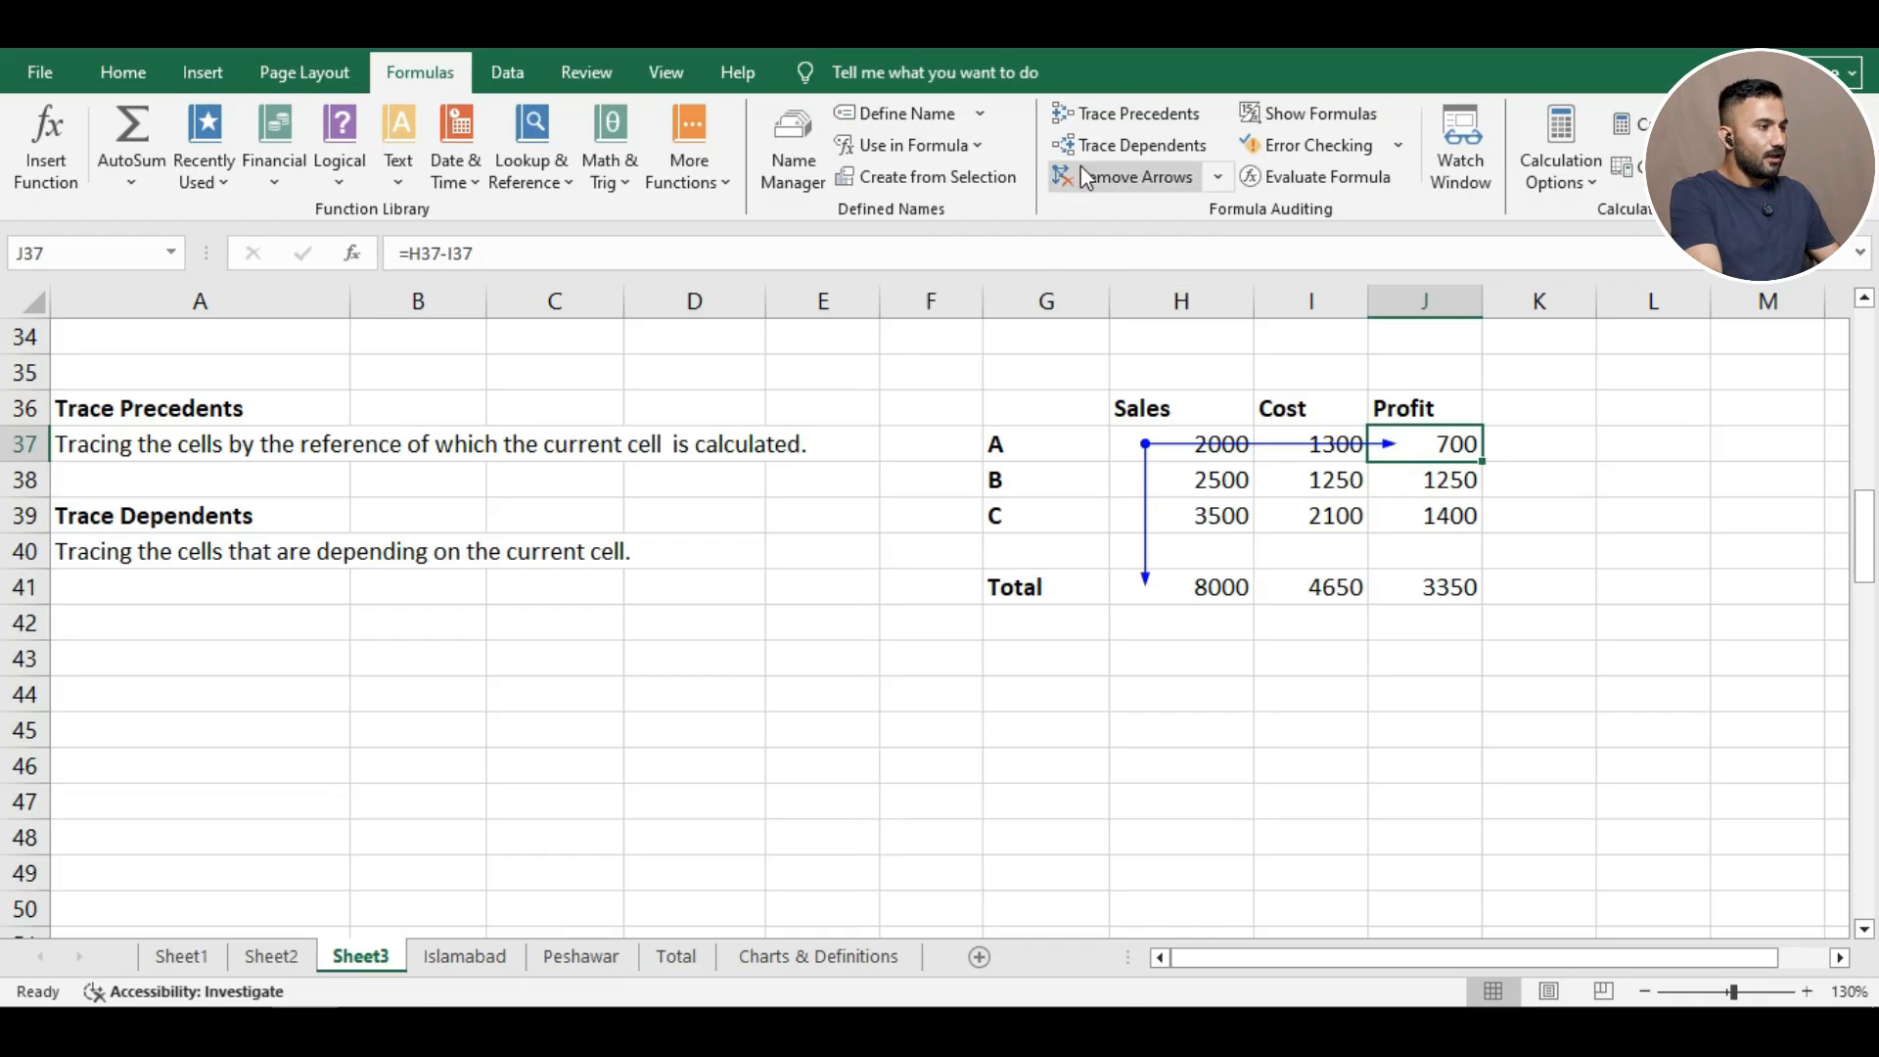
Trace dependents of product A's Profit in J37 to reveal the Profit total.
click(1120, 146)
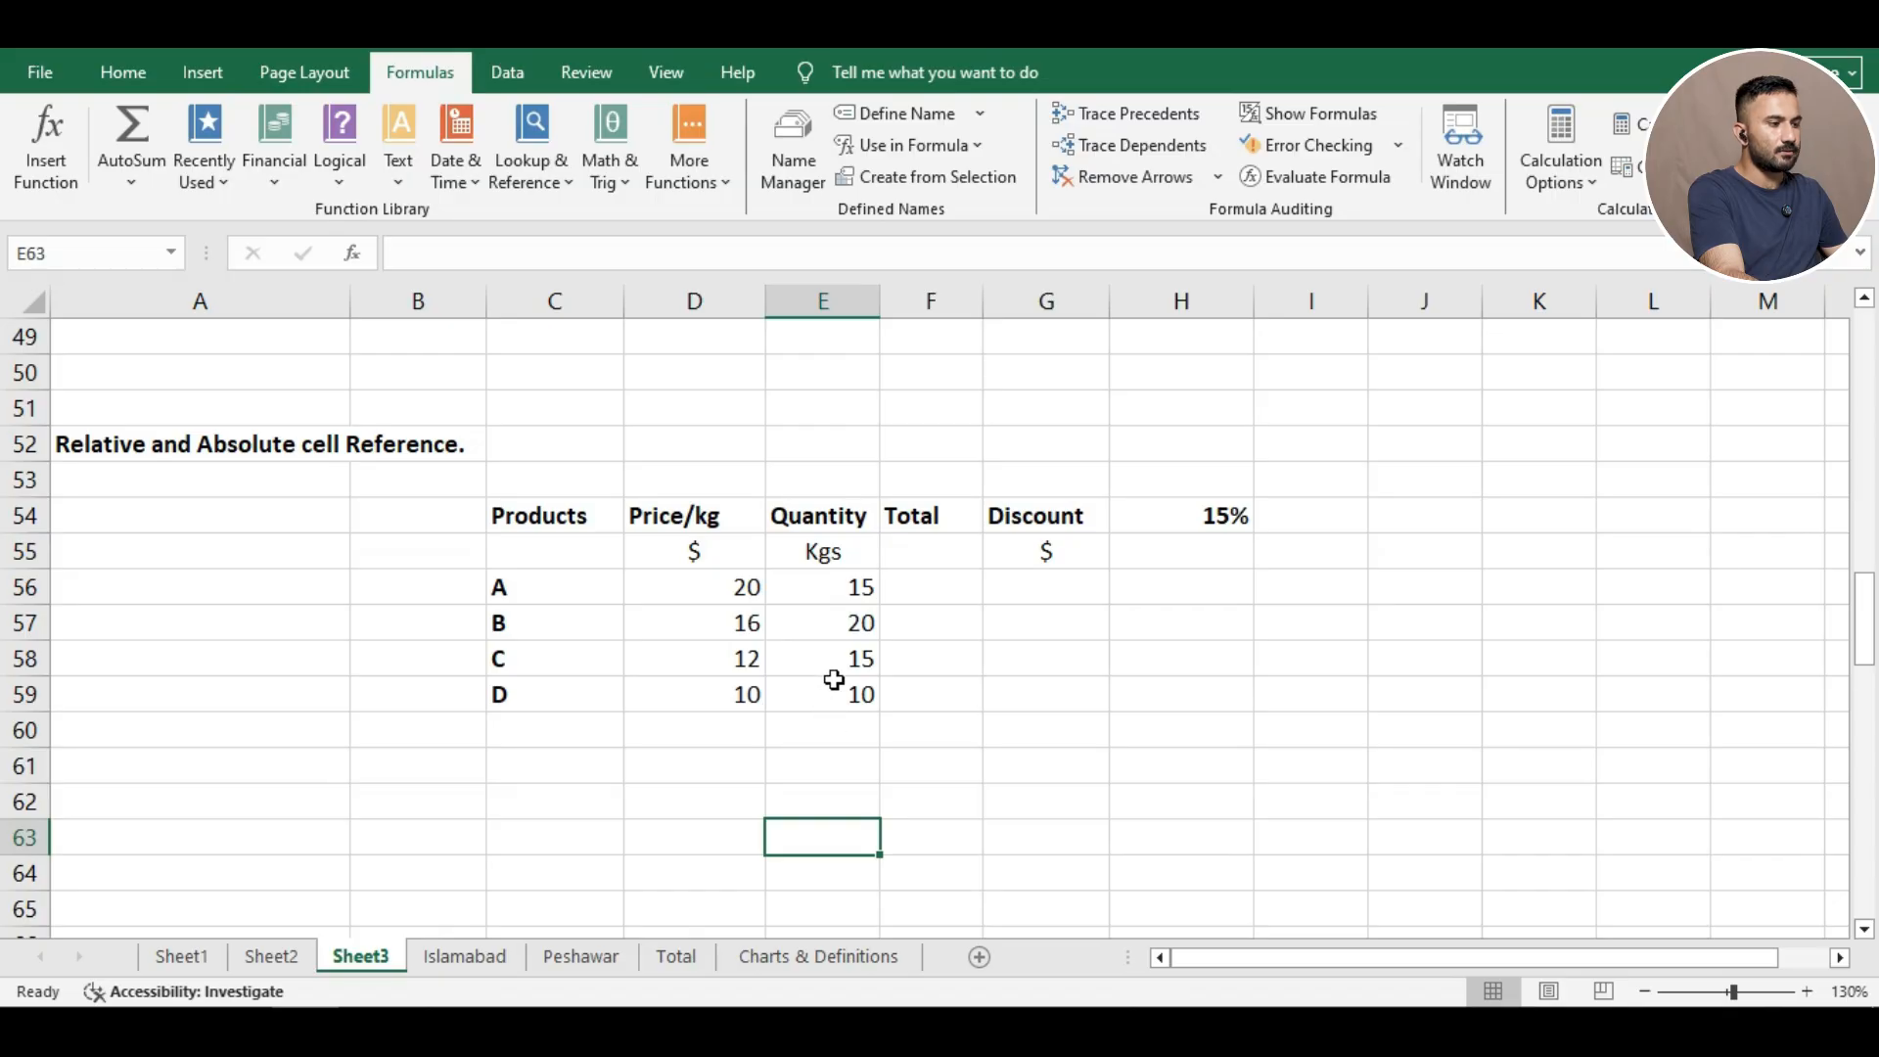
Enter =E56*D56 in F56 so product A's Total shows 300.
click(901, 592)
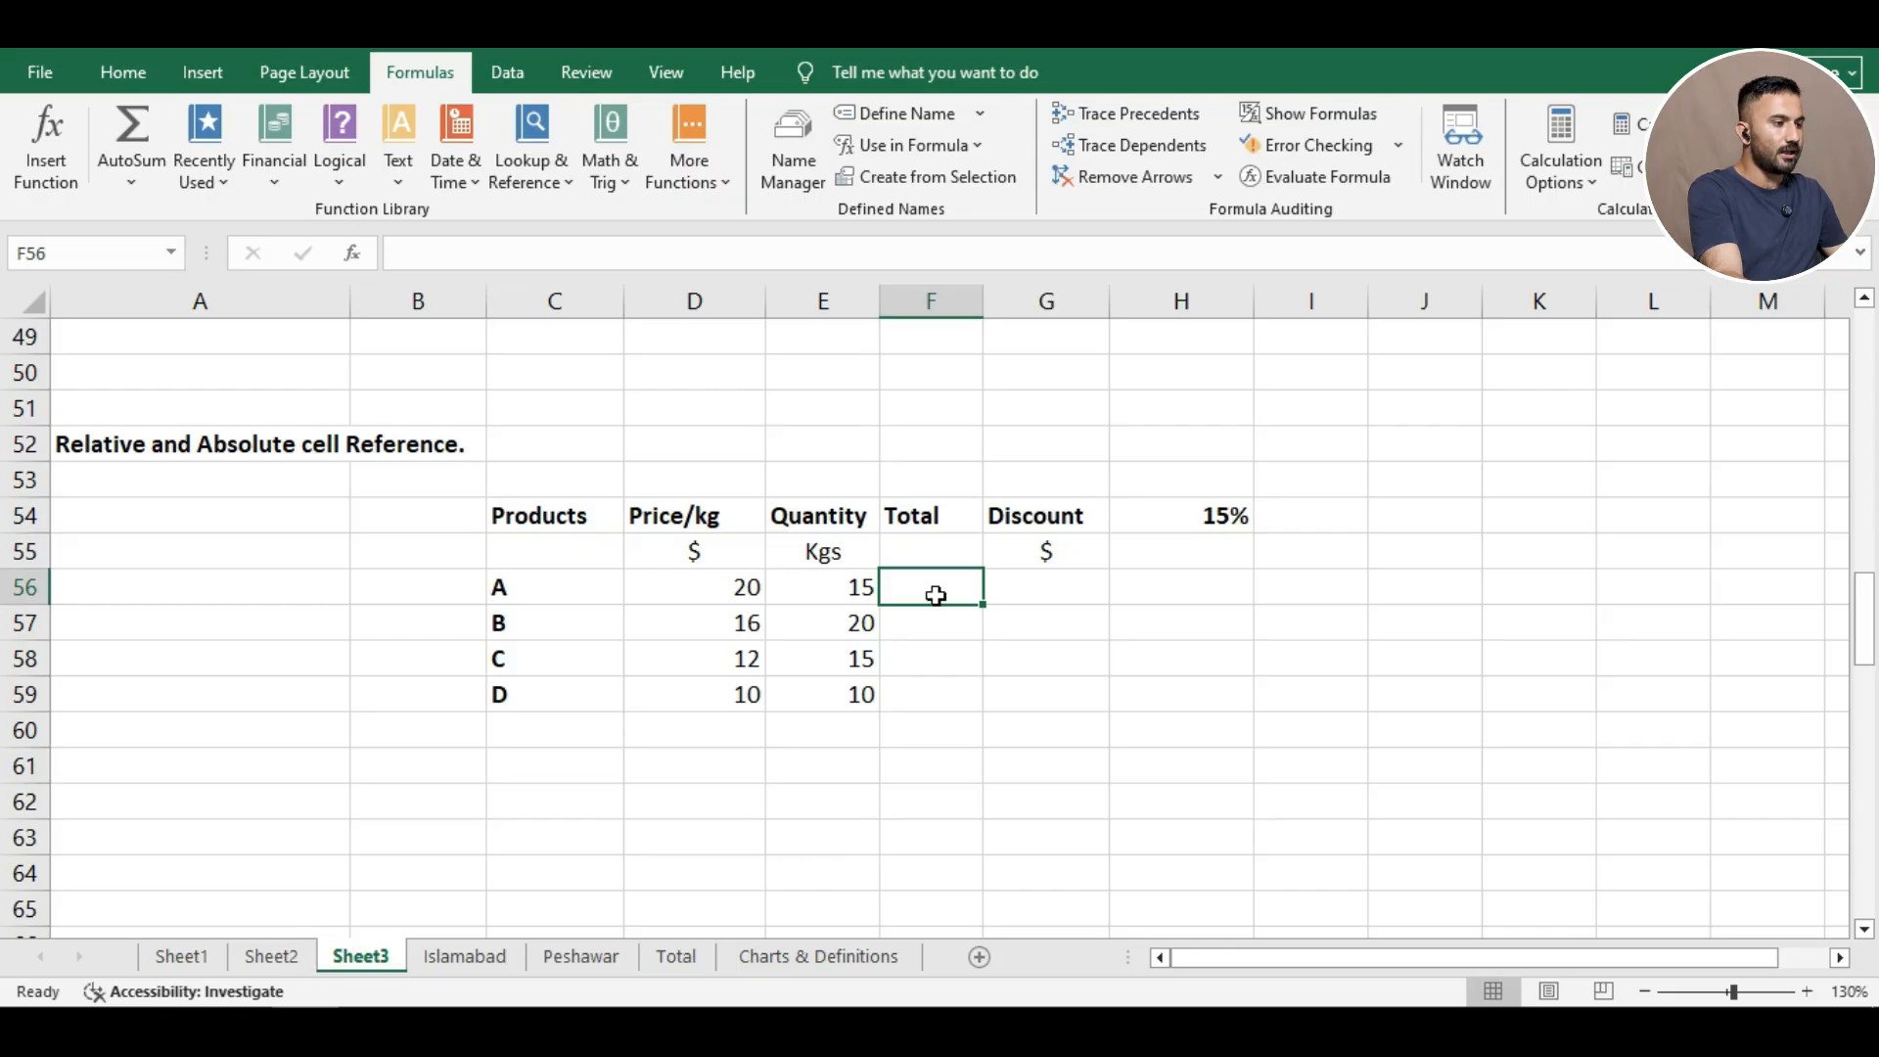
text(=)
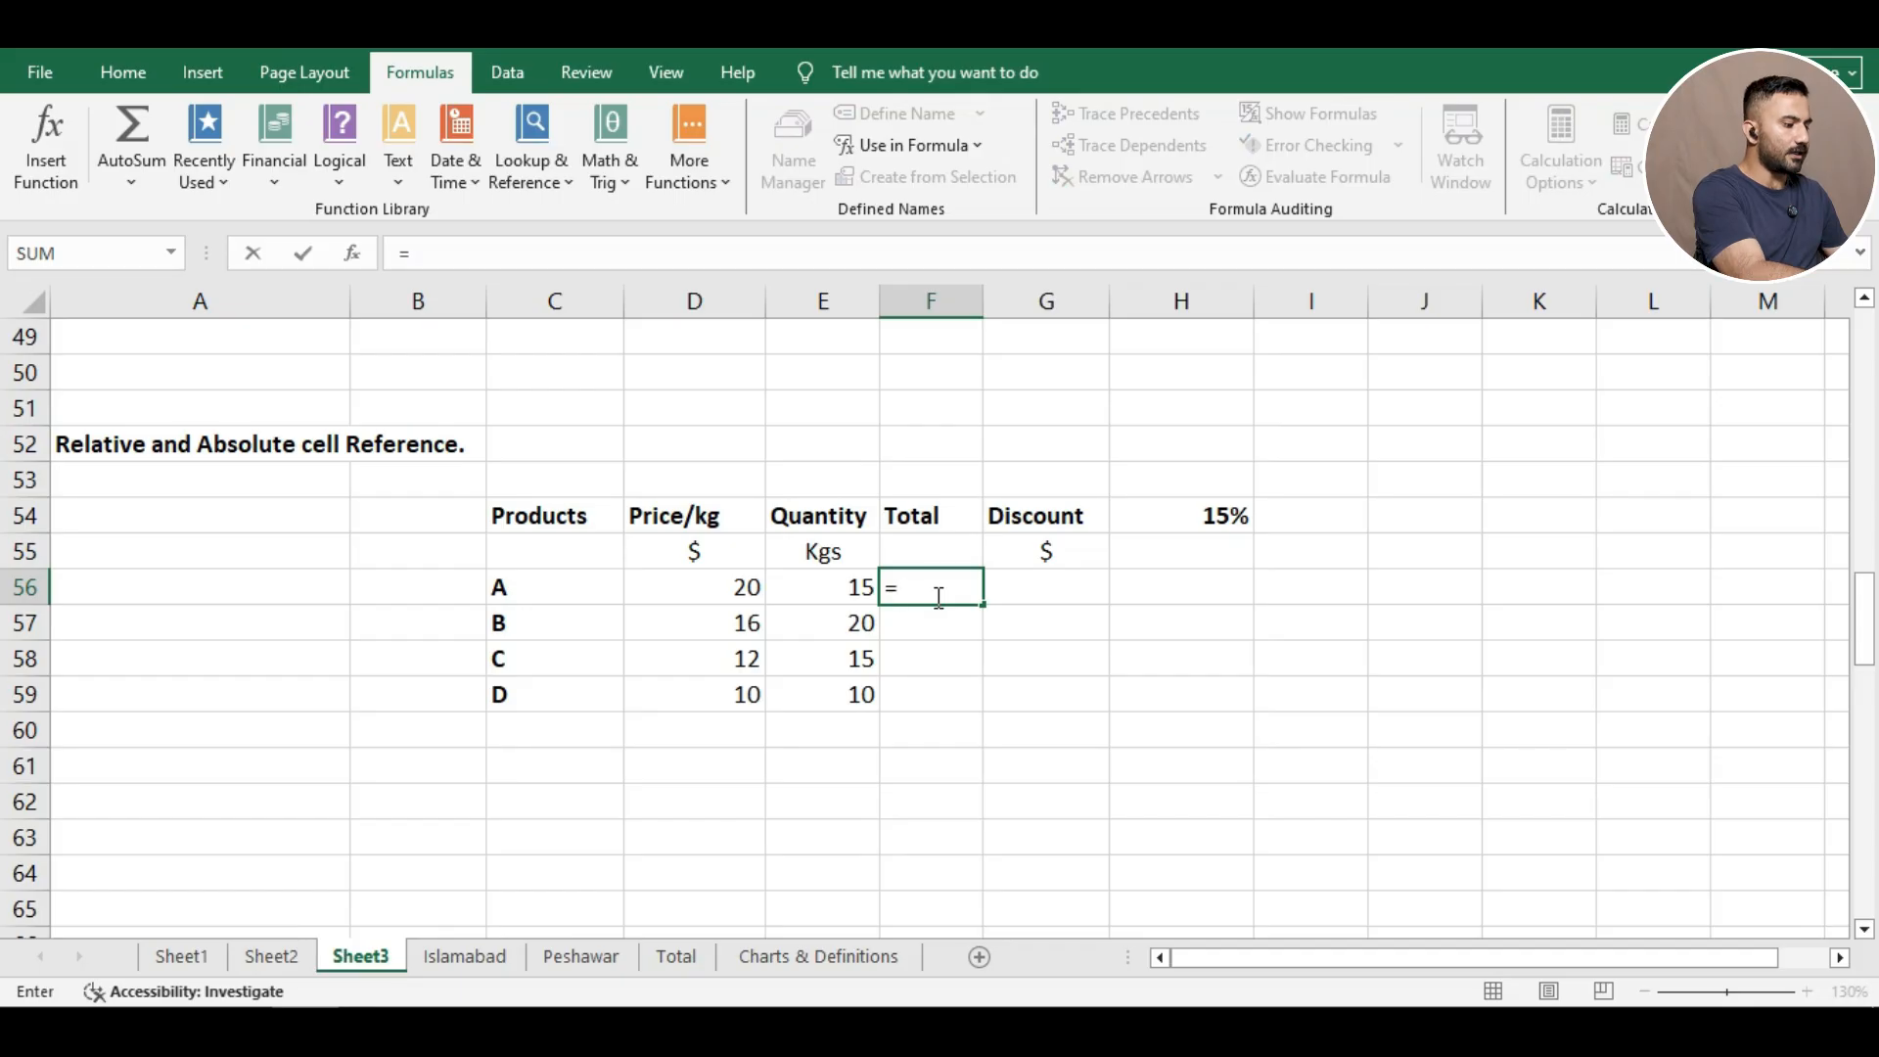
click(812, 595)
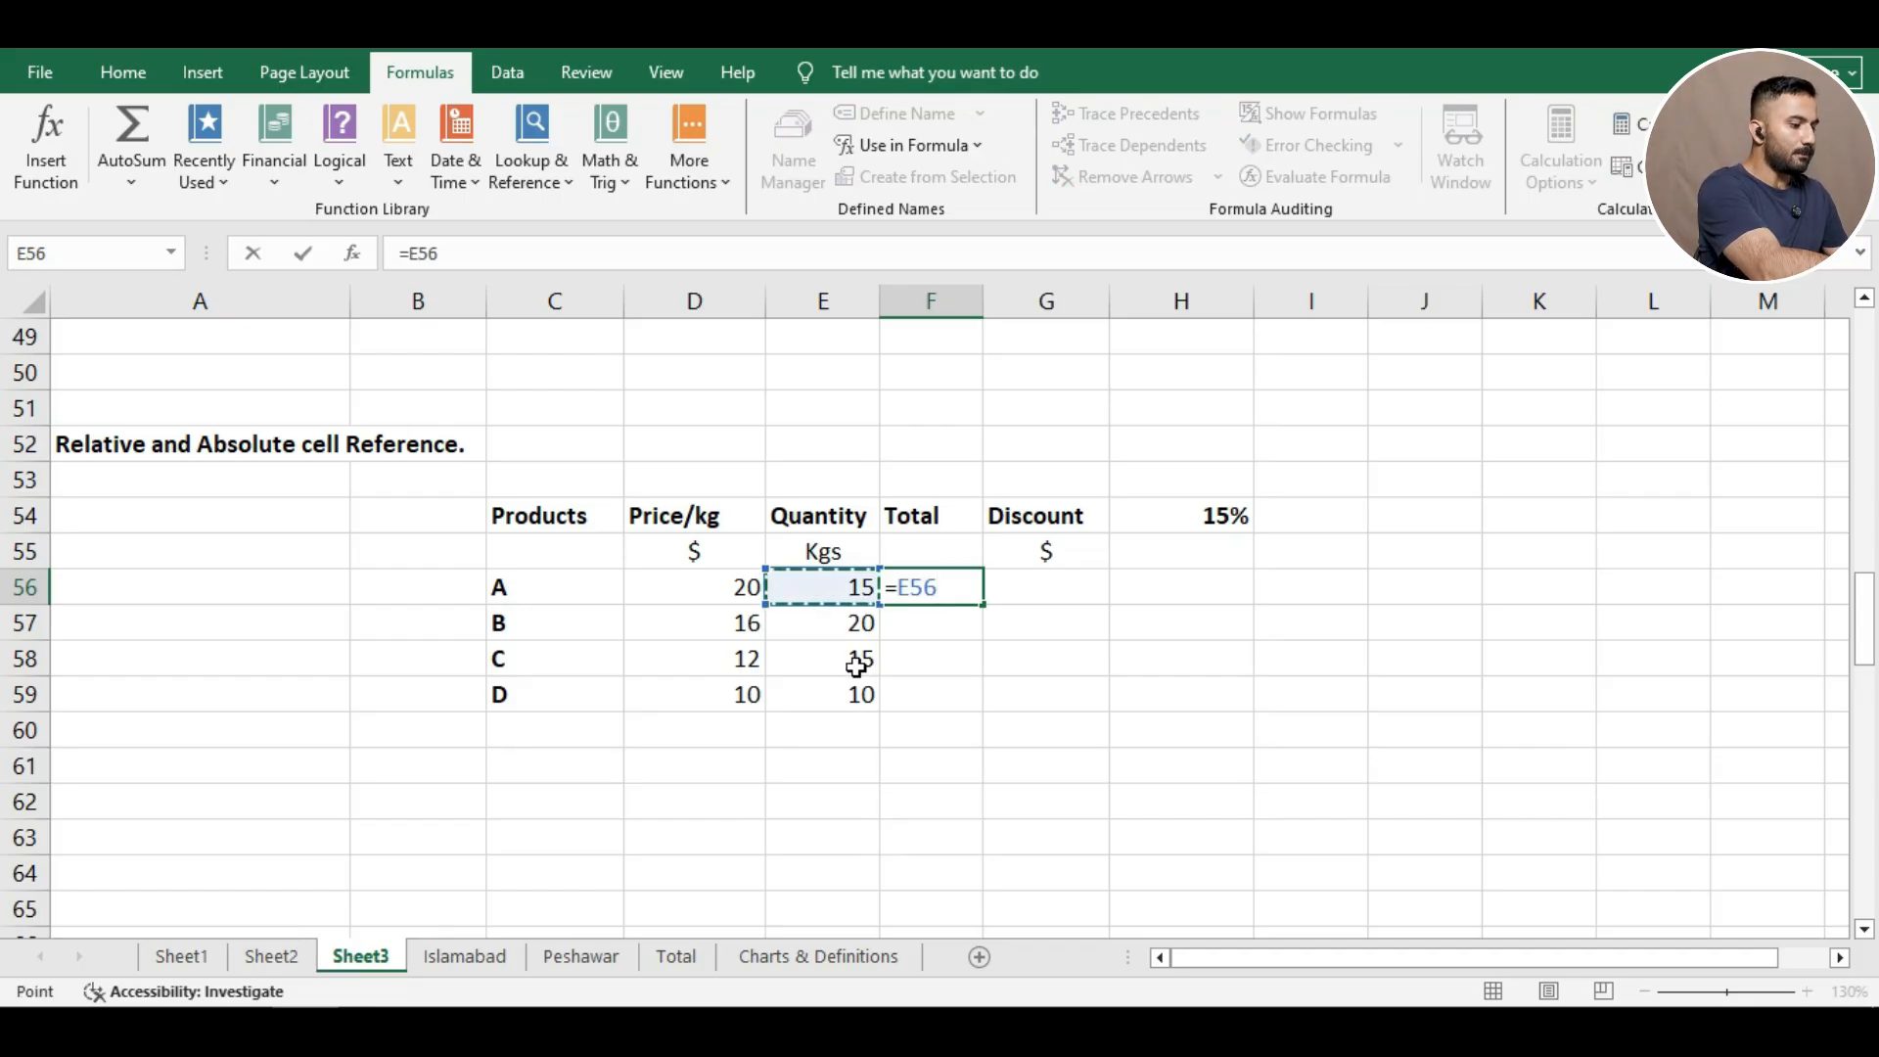
text(*)
click(740, 585)
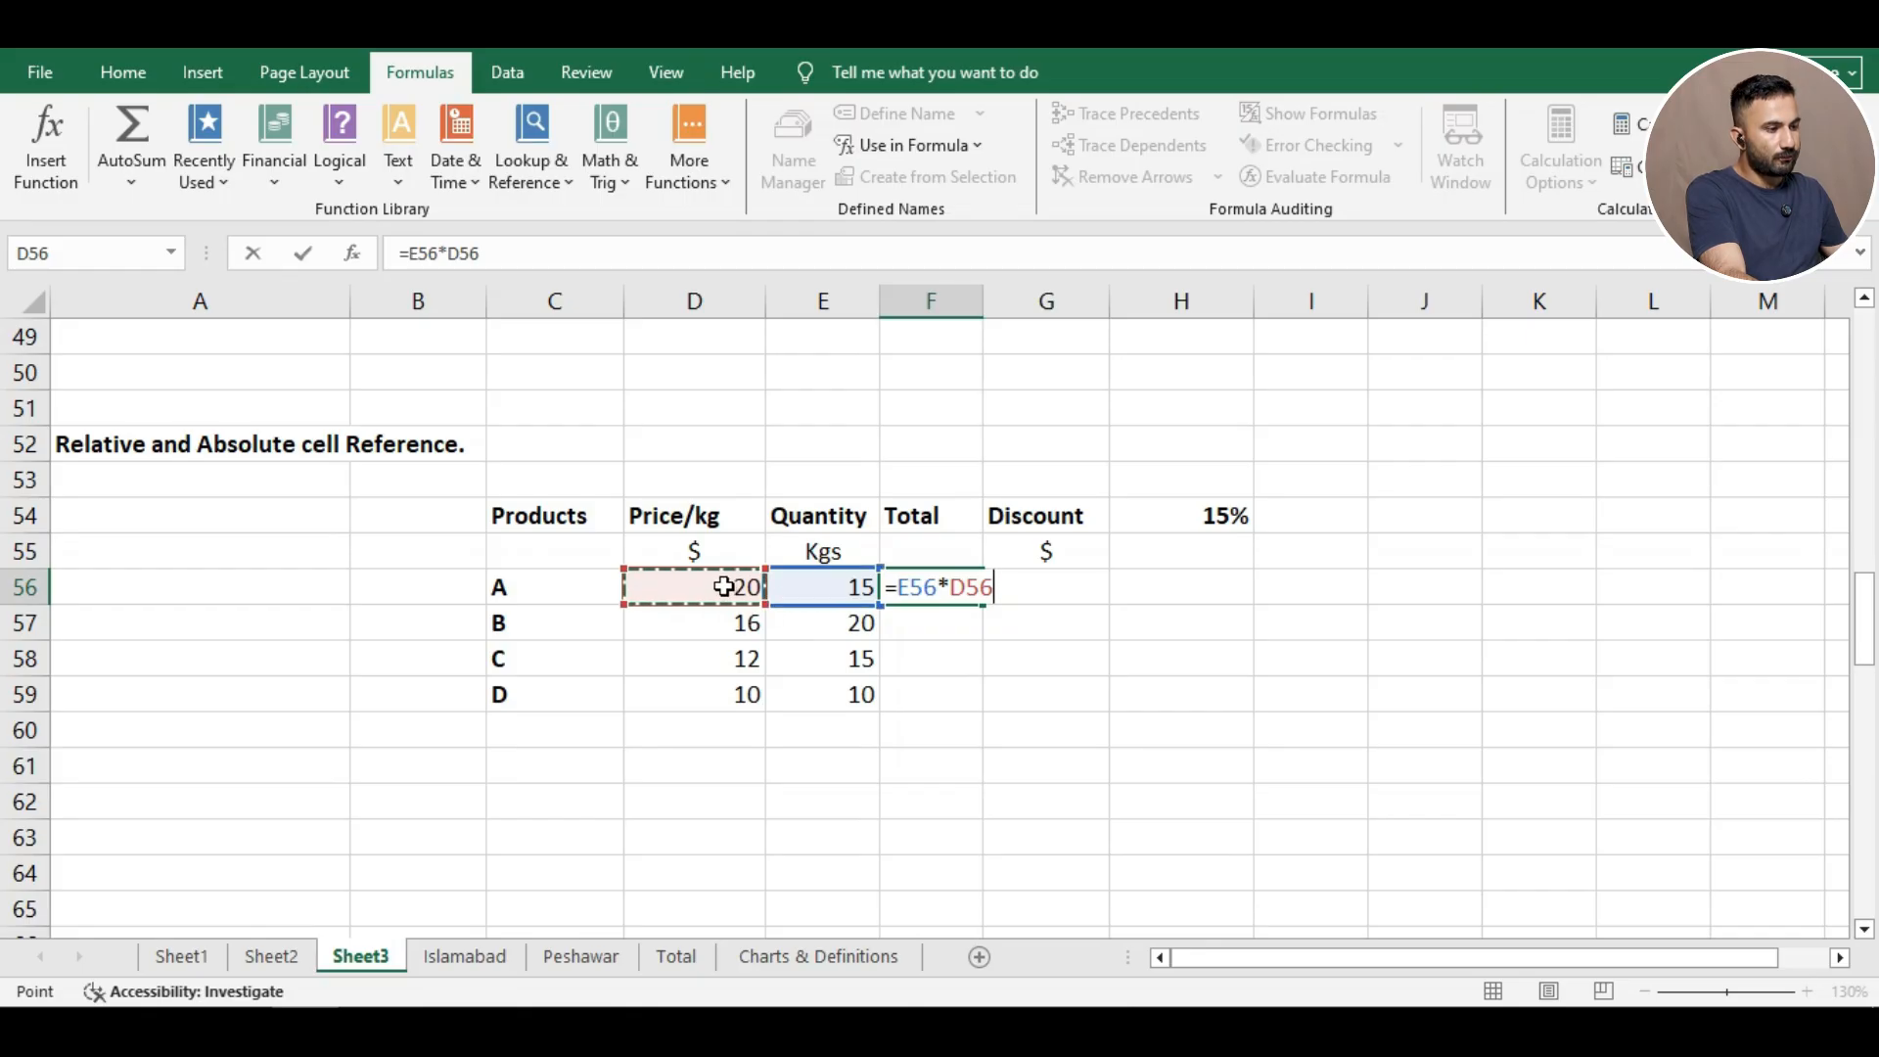
key(Return)
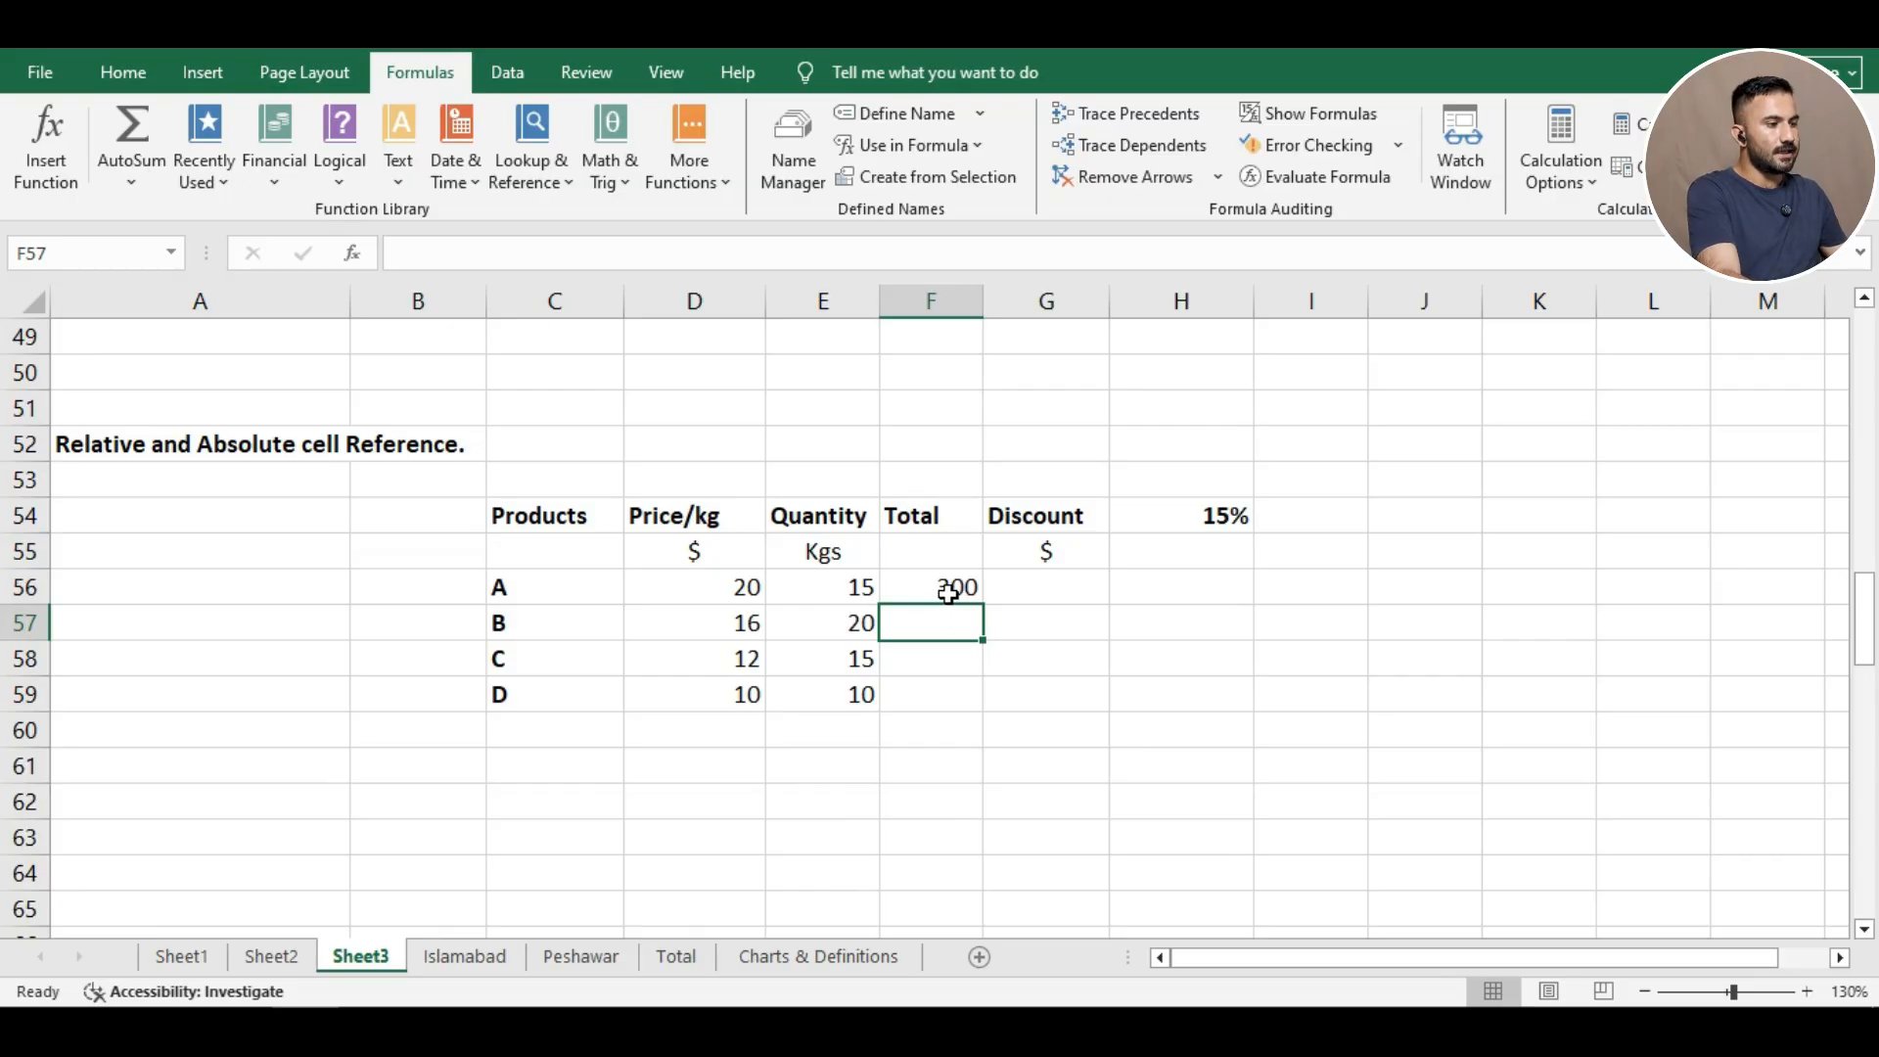
click(946, 591)
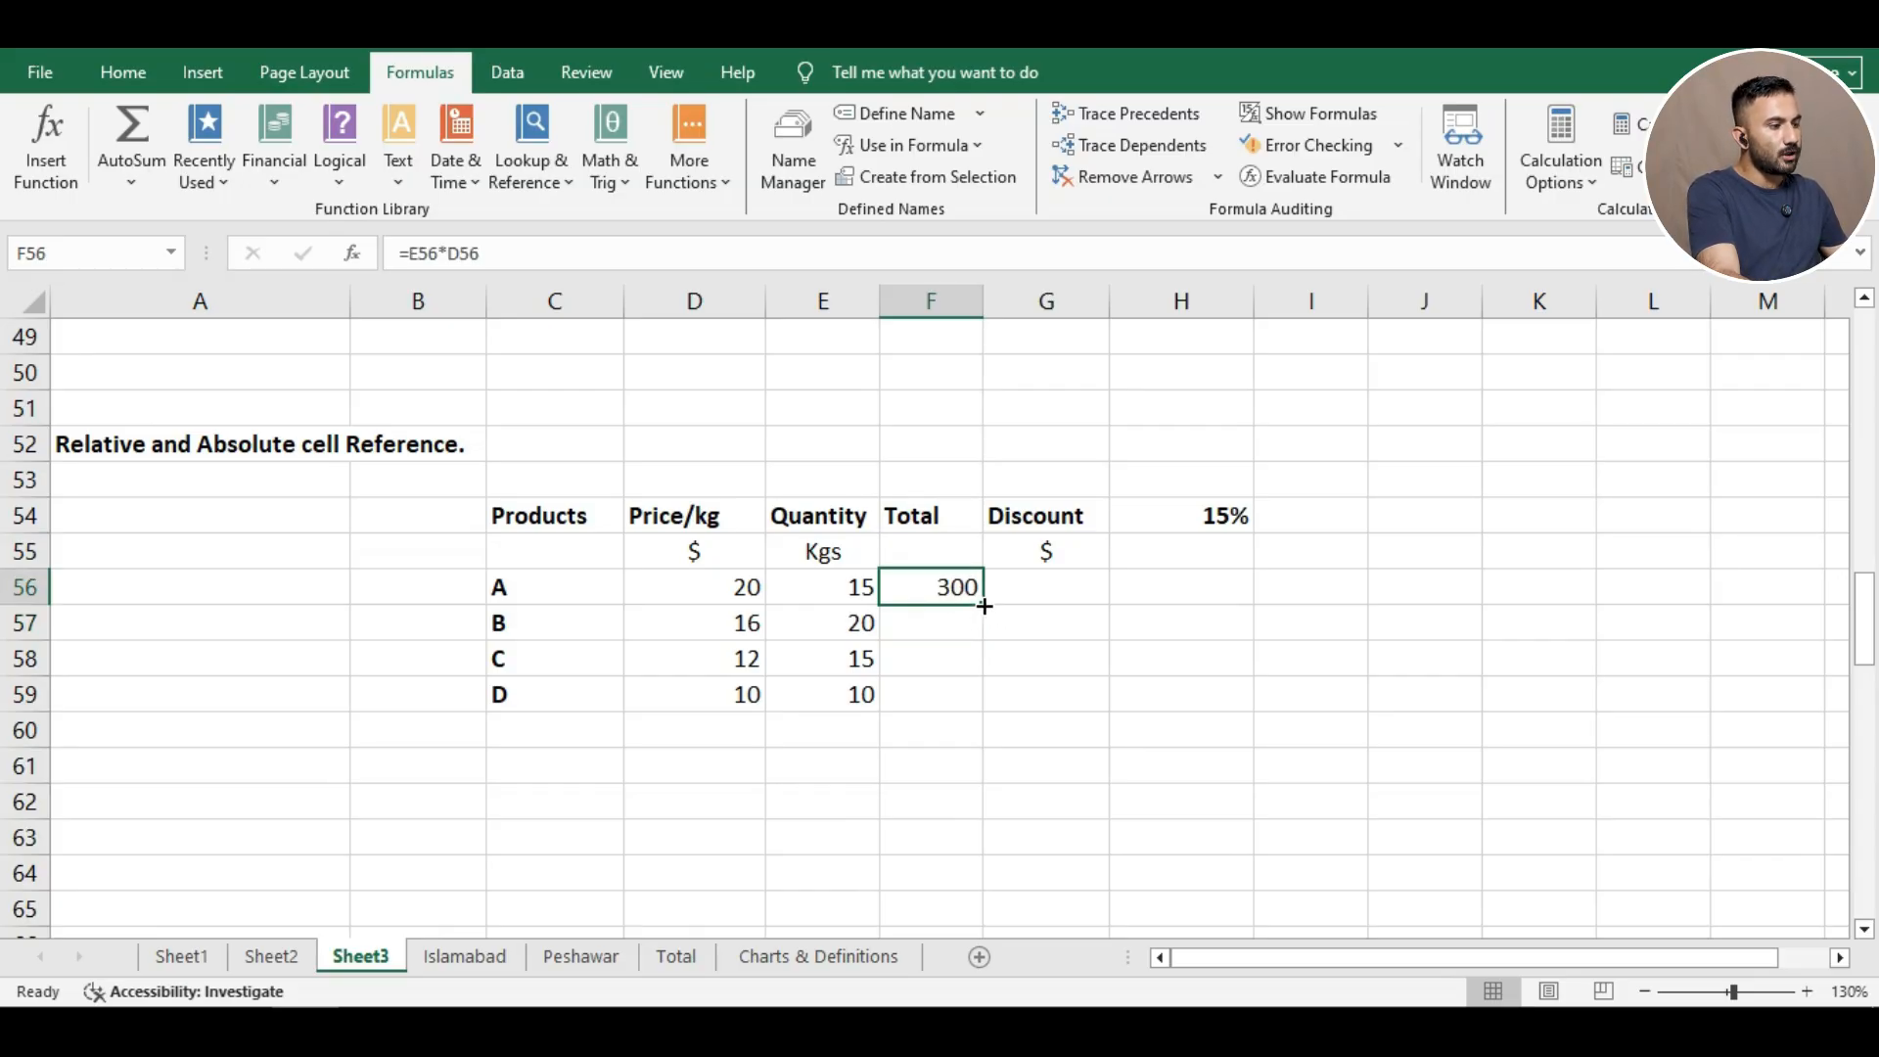
Fill the Total formula down from F56 to F59, giving 320, 180 and 100 for B–D.
drag(984, 607, 988, 642)
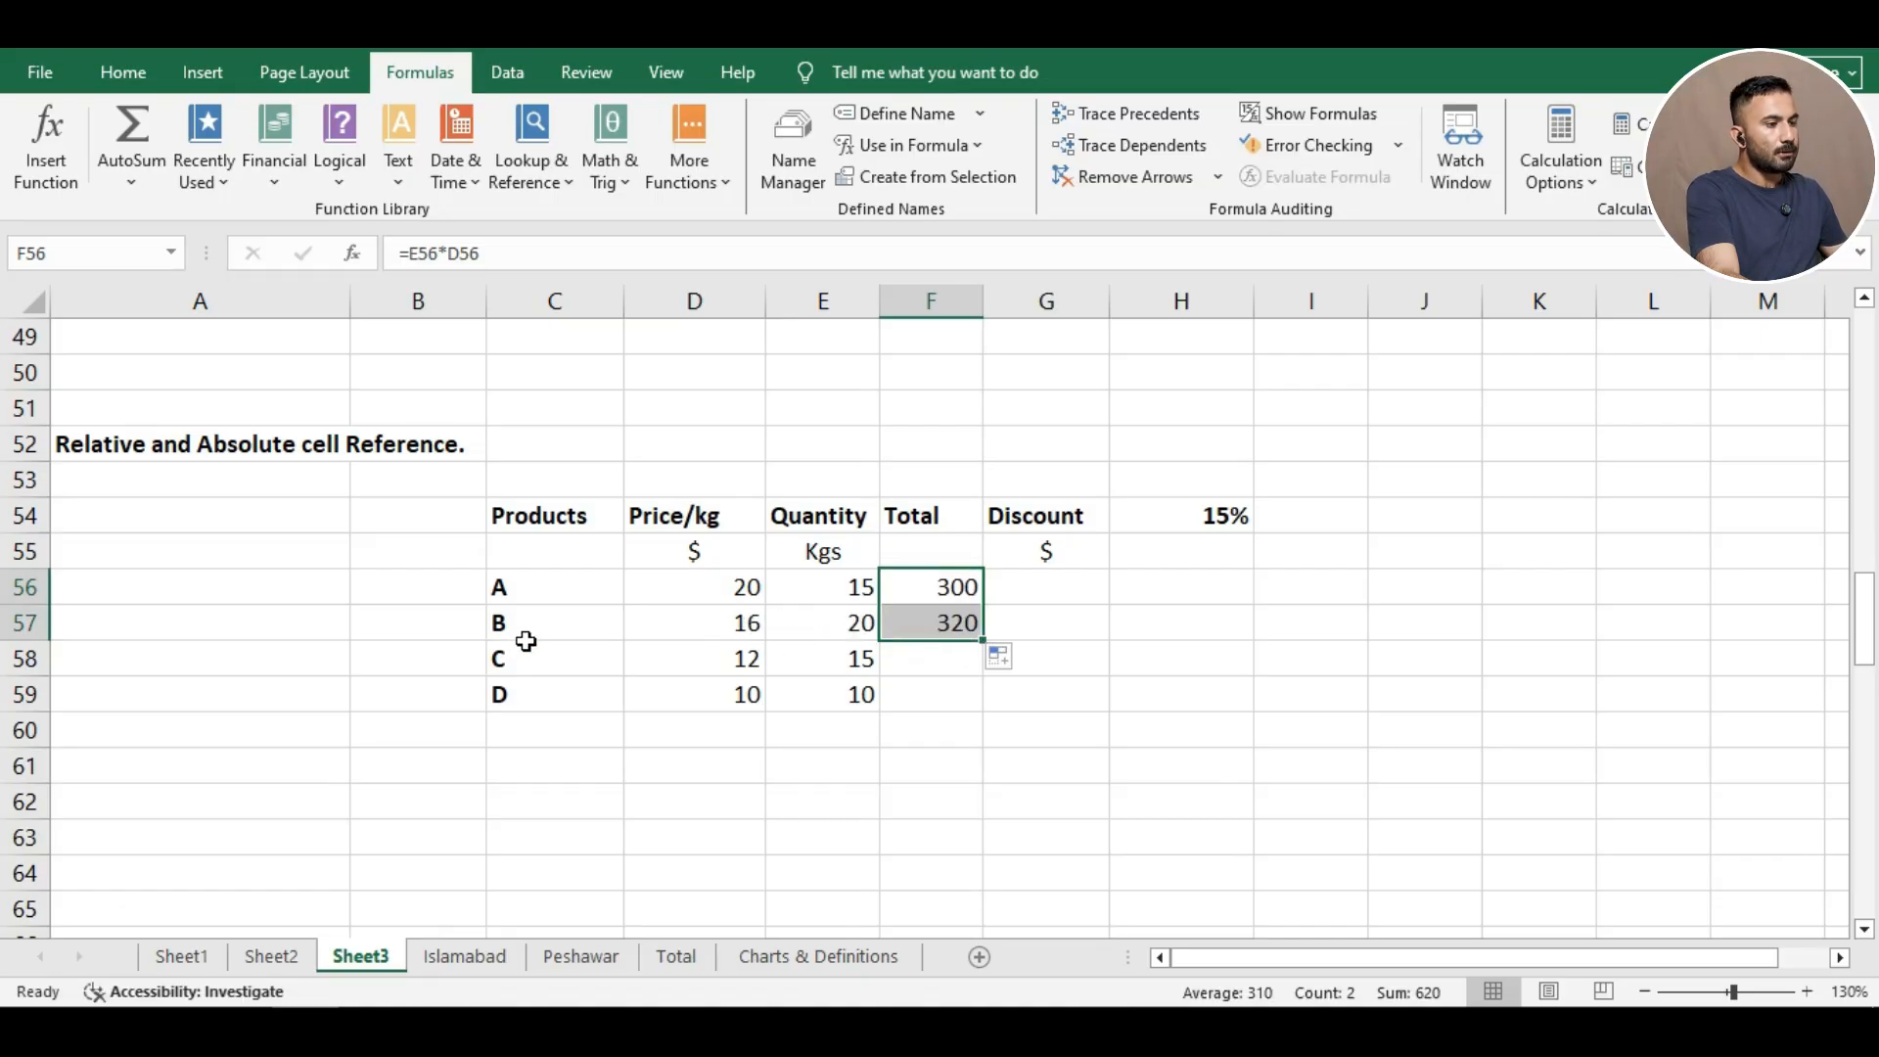
click(967, 689)
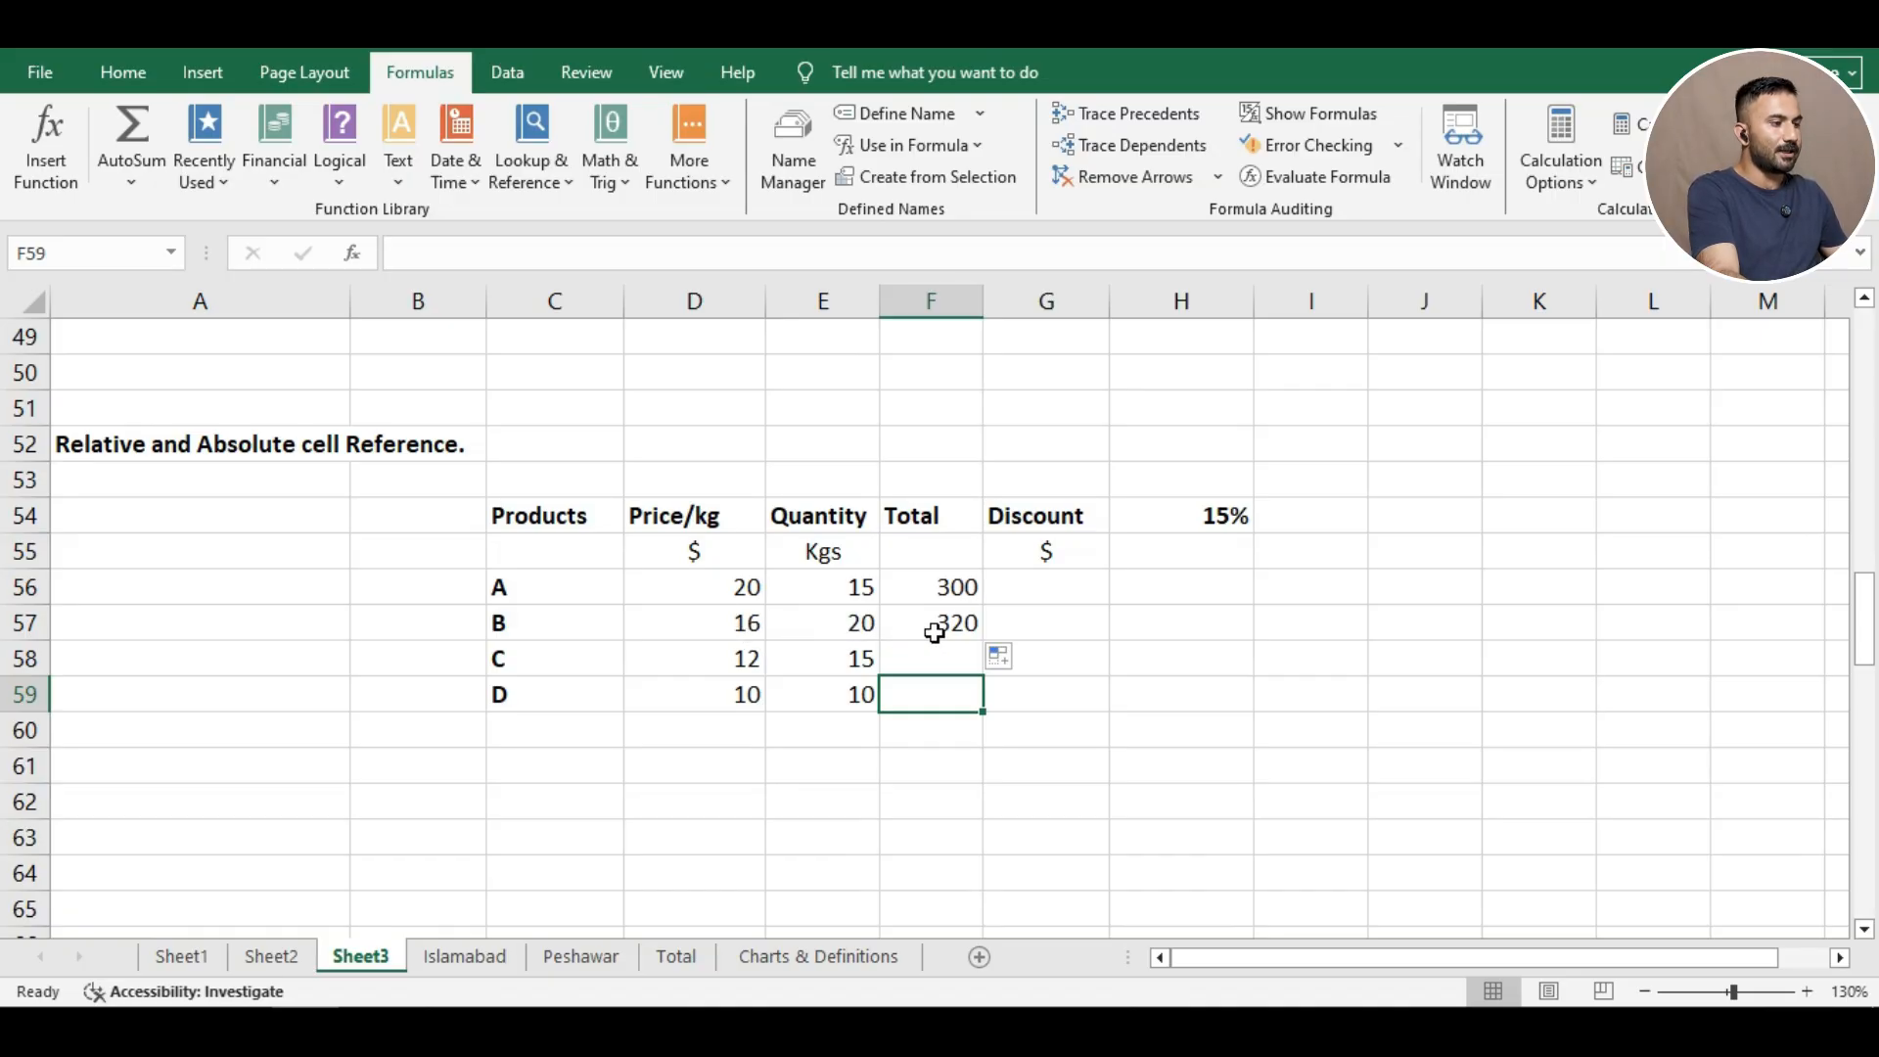
click(964, 631)
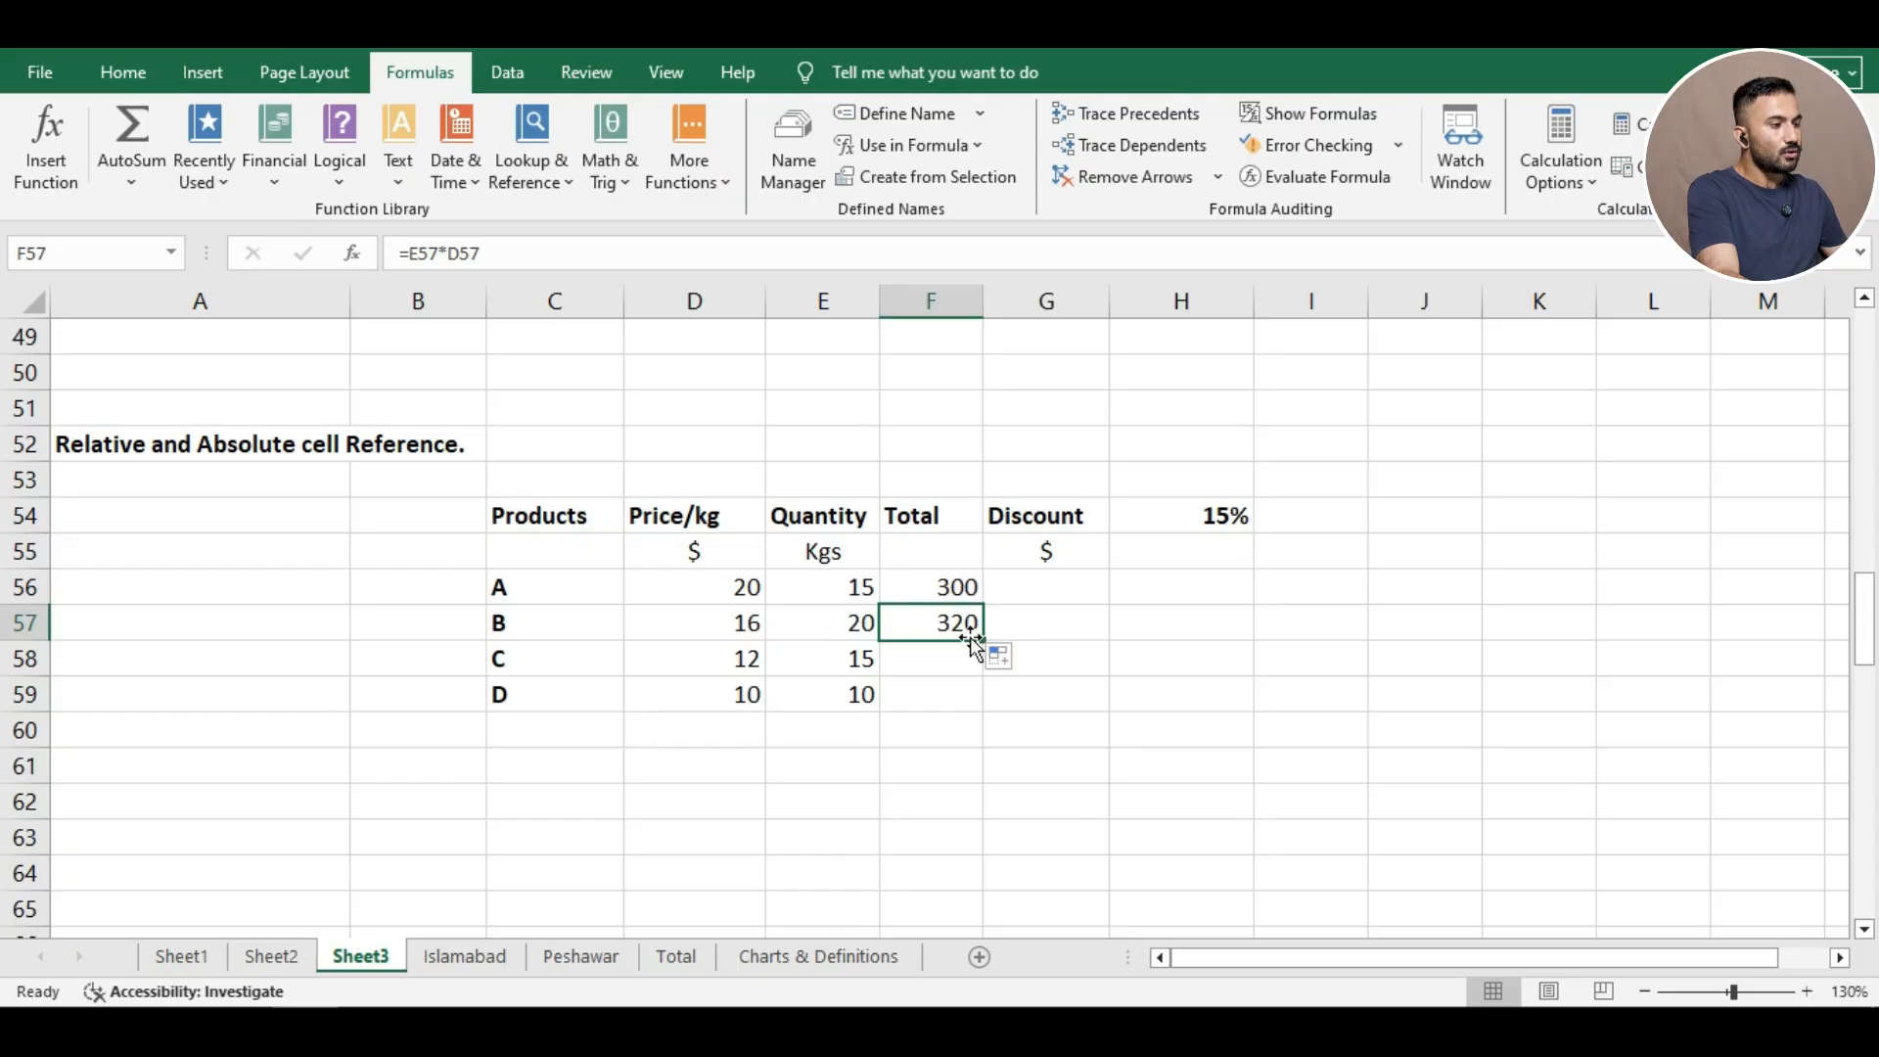
drag(982, 643, 986, 712)
click(1030, 684)
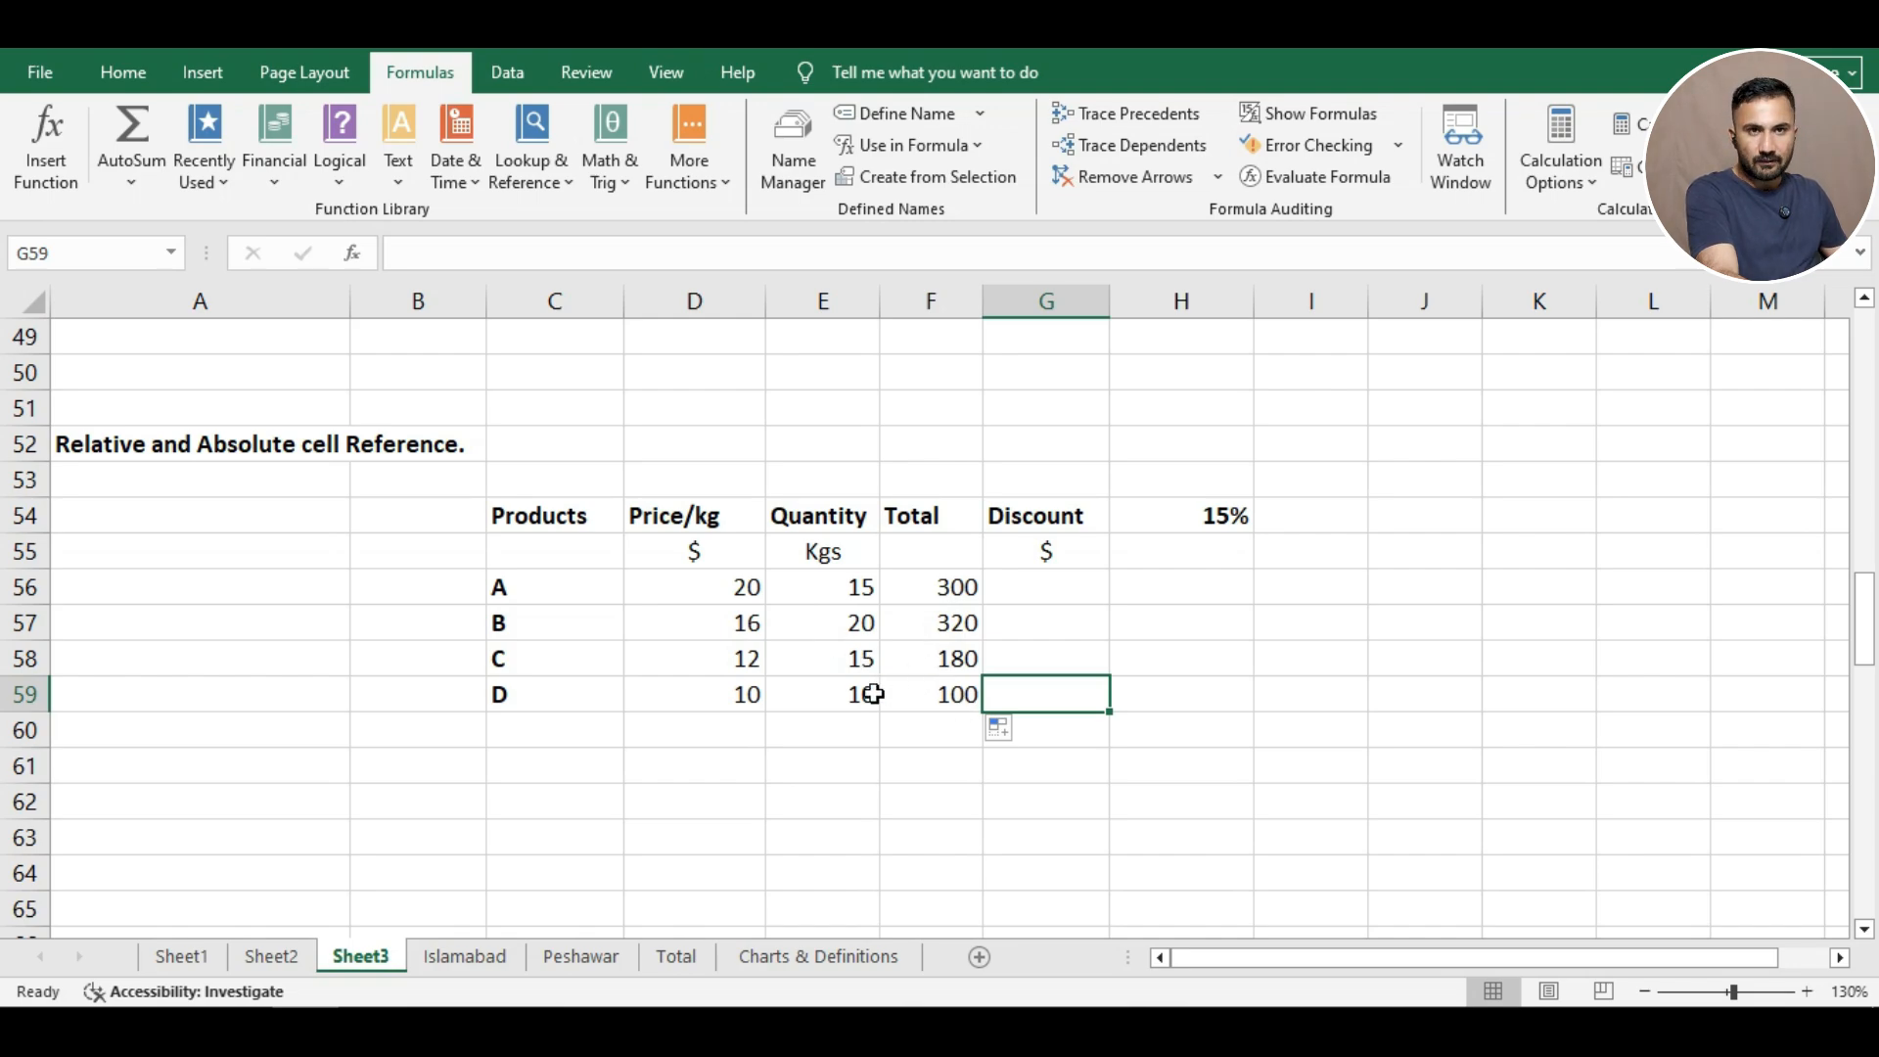
click(1075, 589)
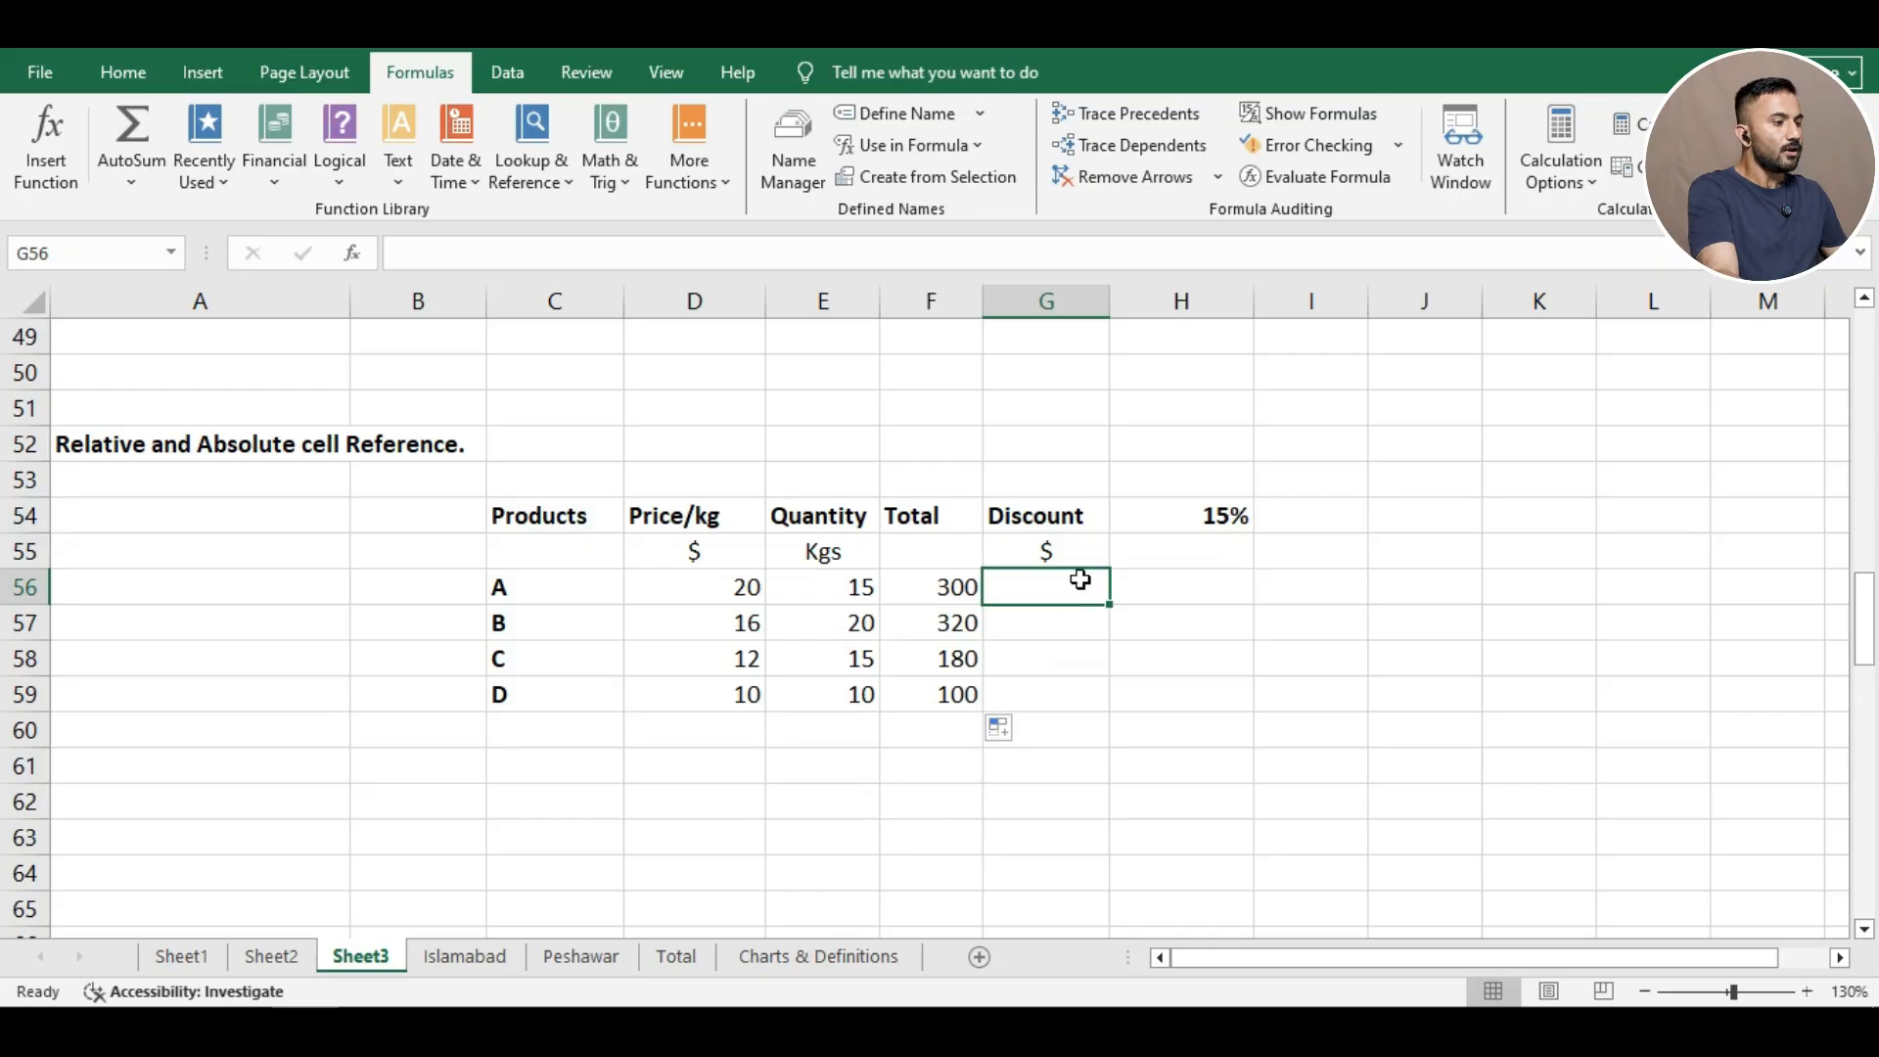
Enter =F56*H54 in G56 for a 45.00 discount and fill it down to G59.
text(=)
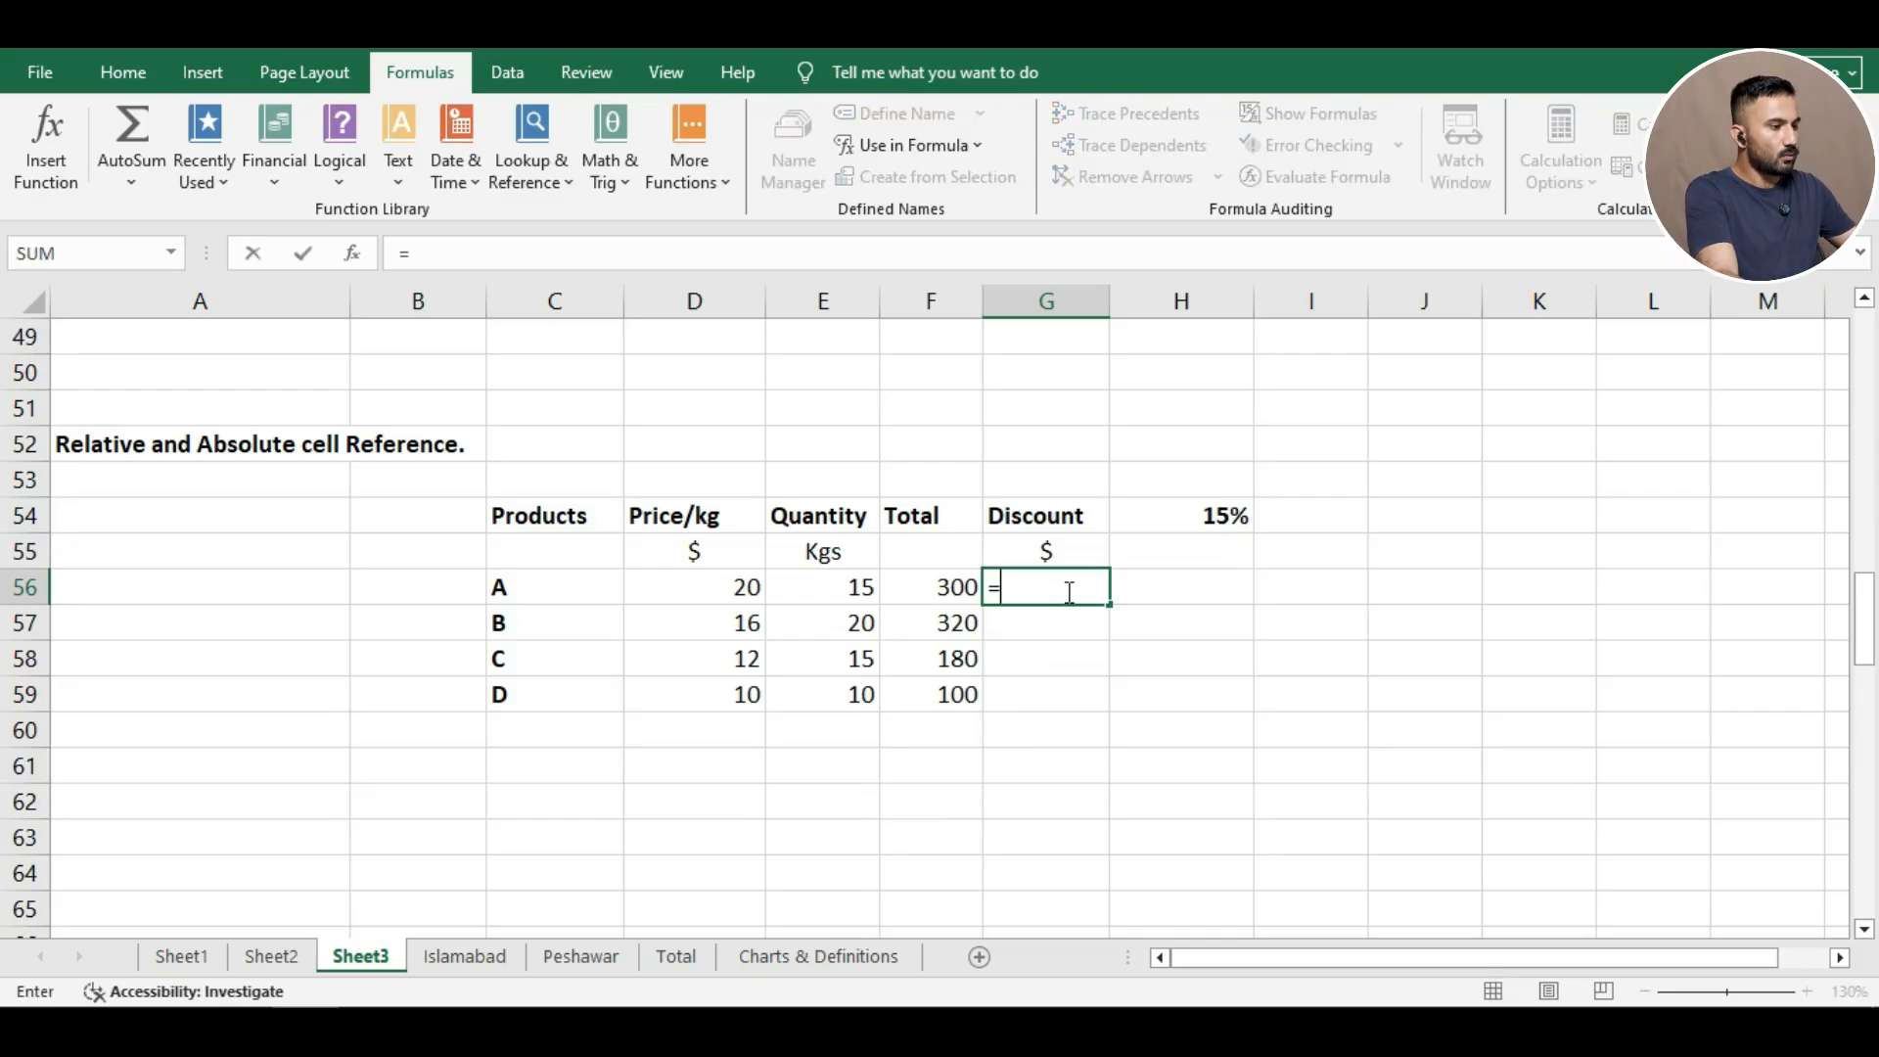
click(948, 599)
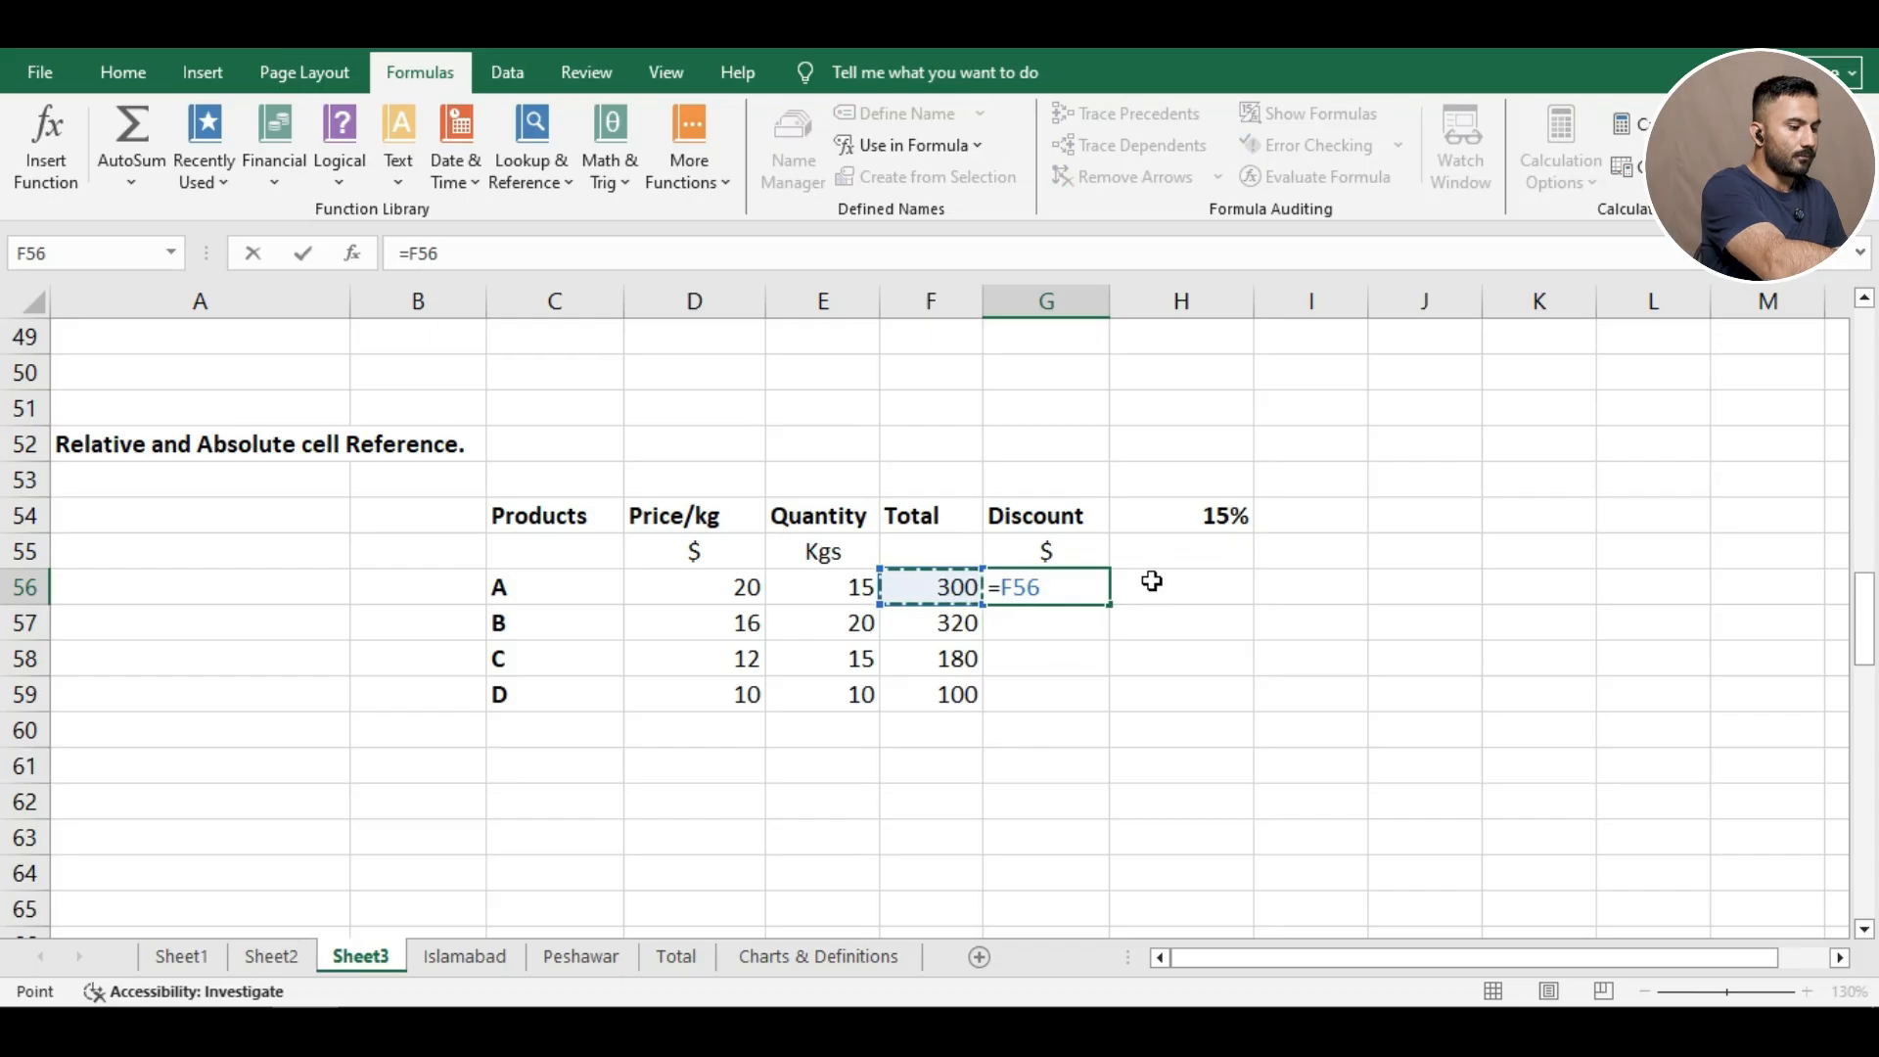
text(*)
click(1178, 522)
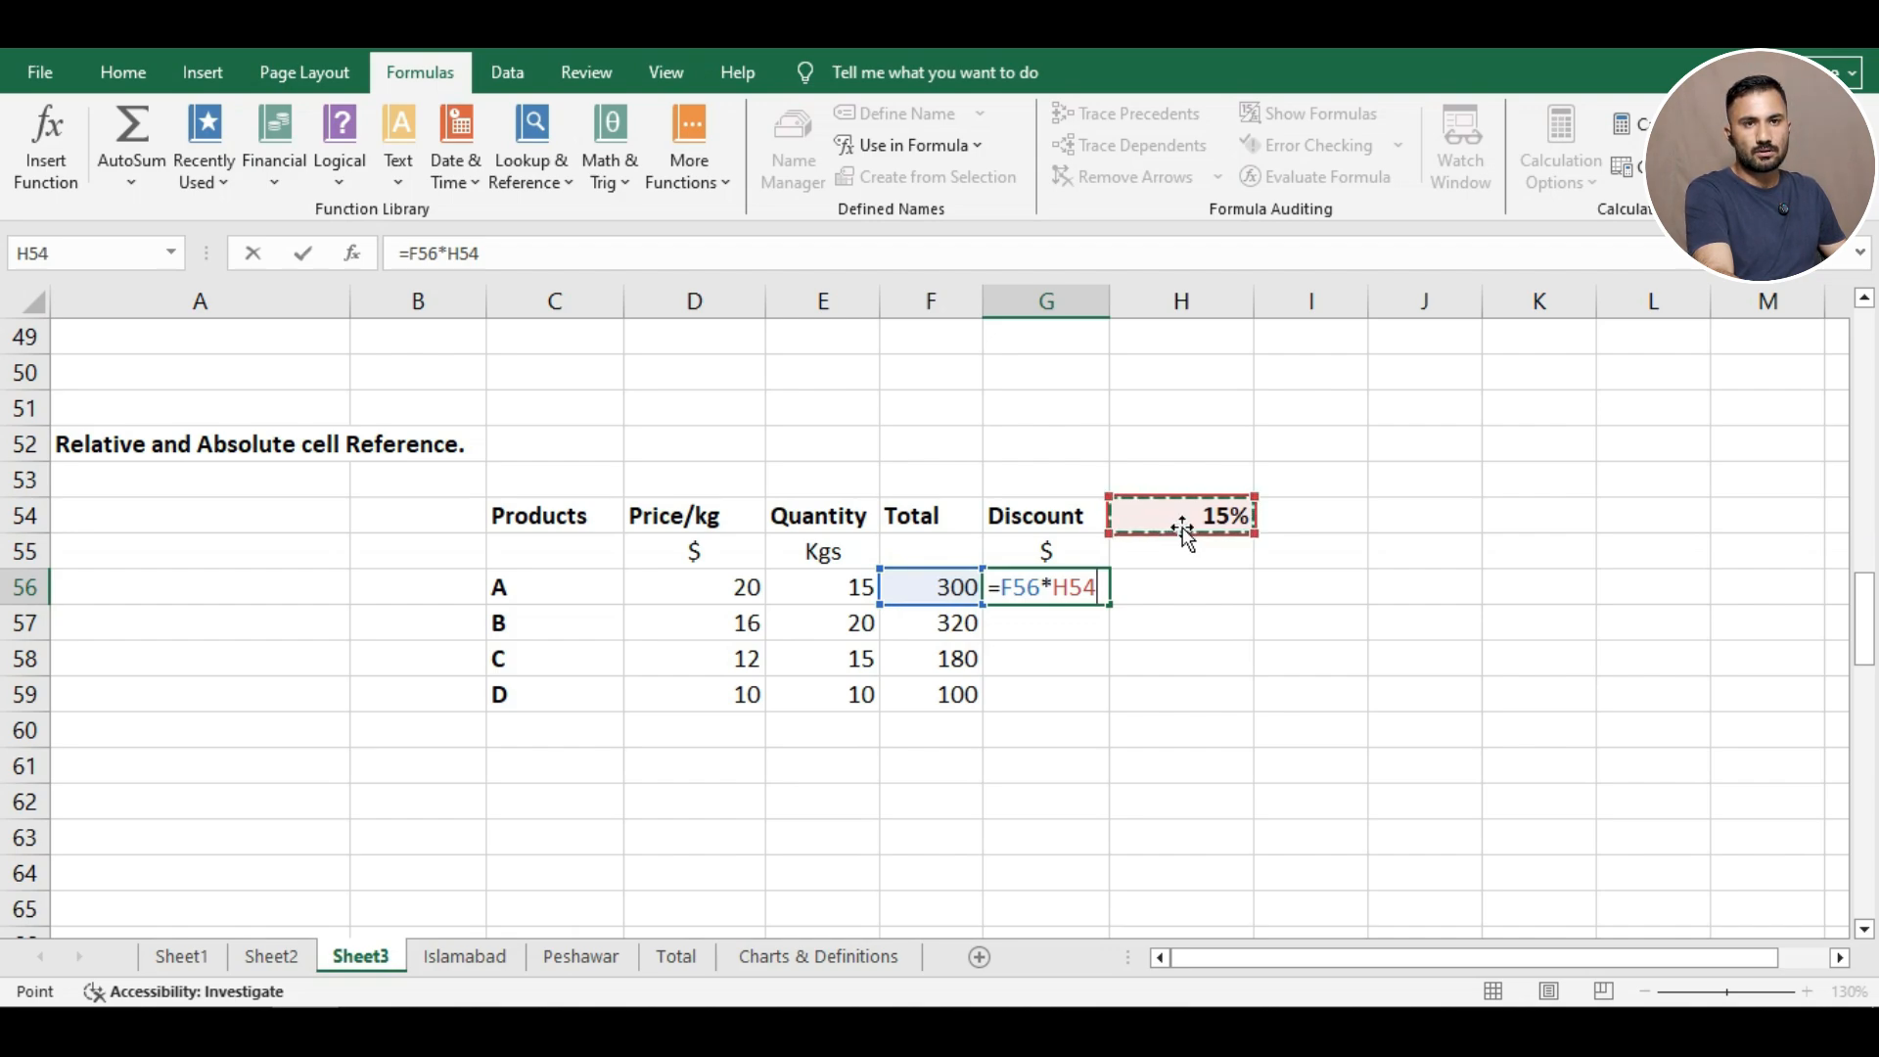
key(Return)
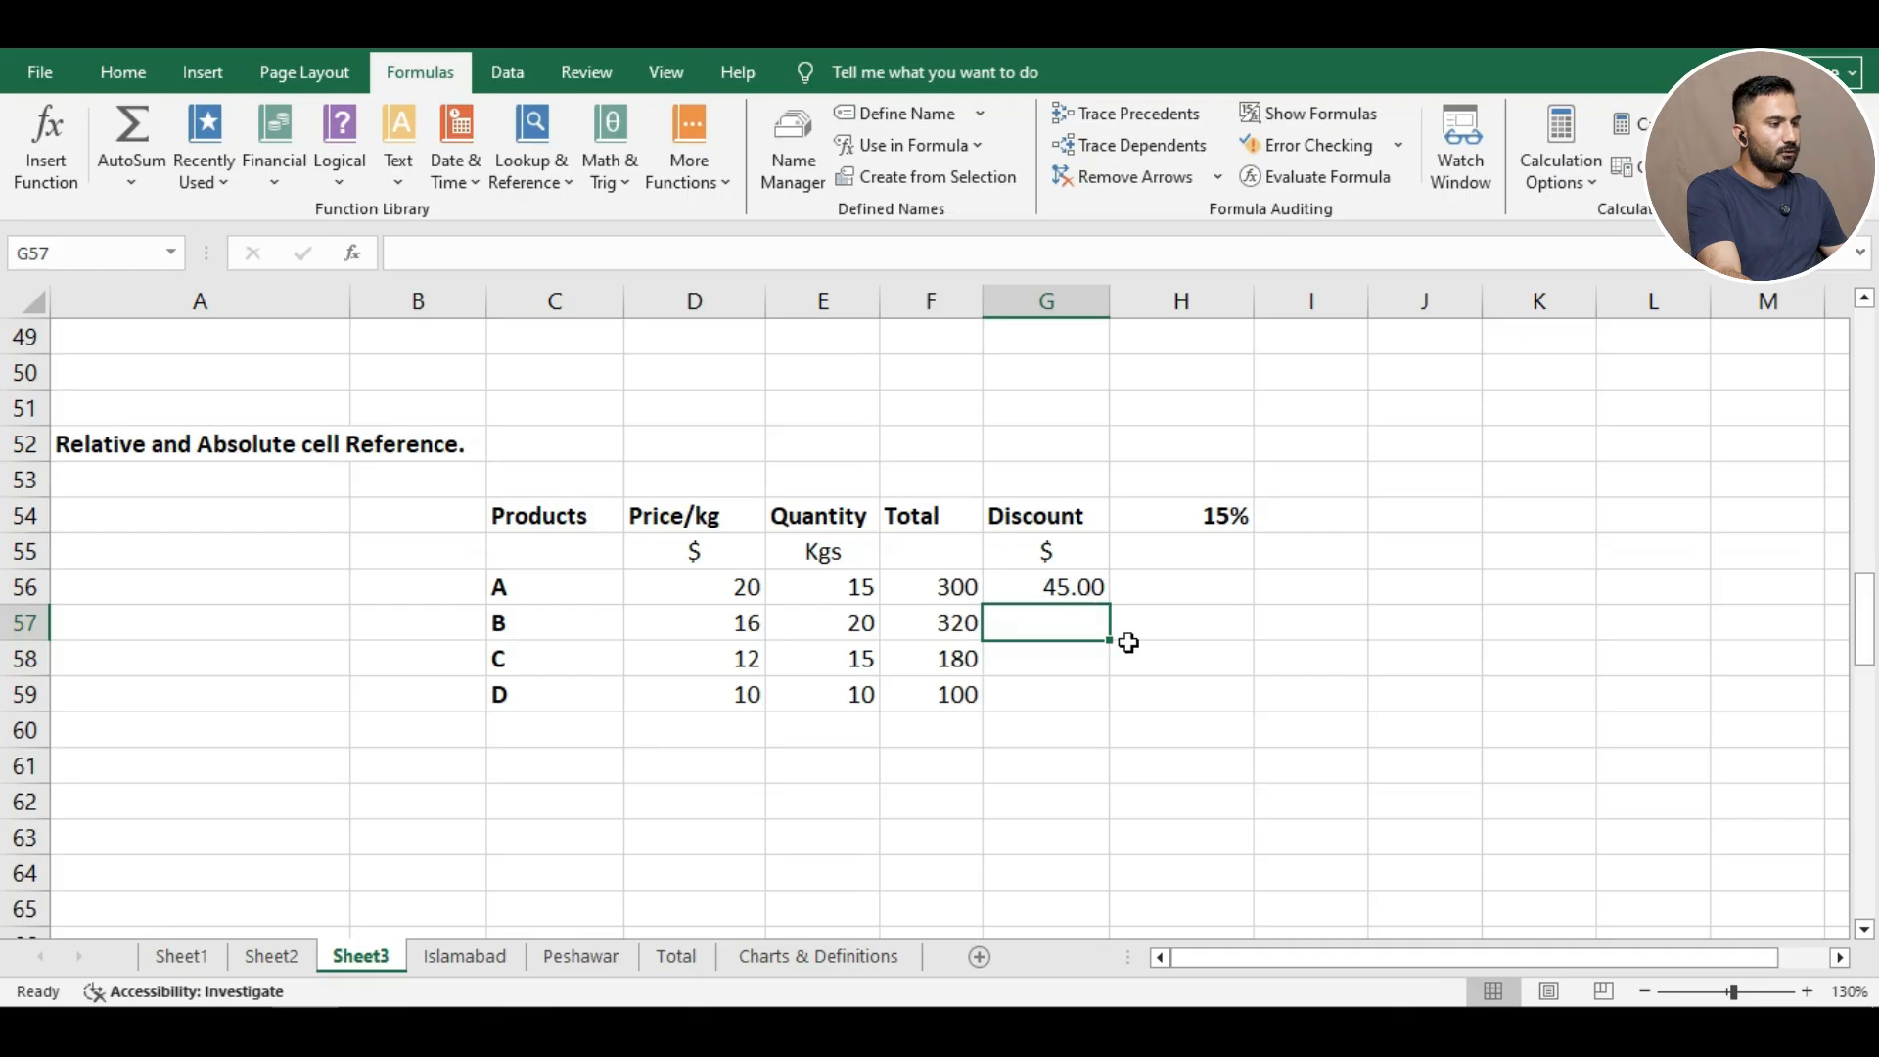
click(1062, 587)
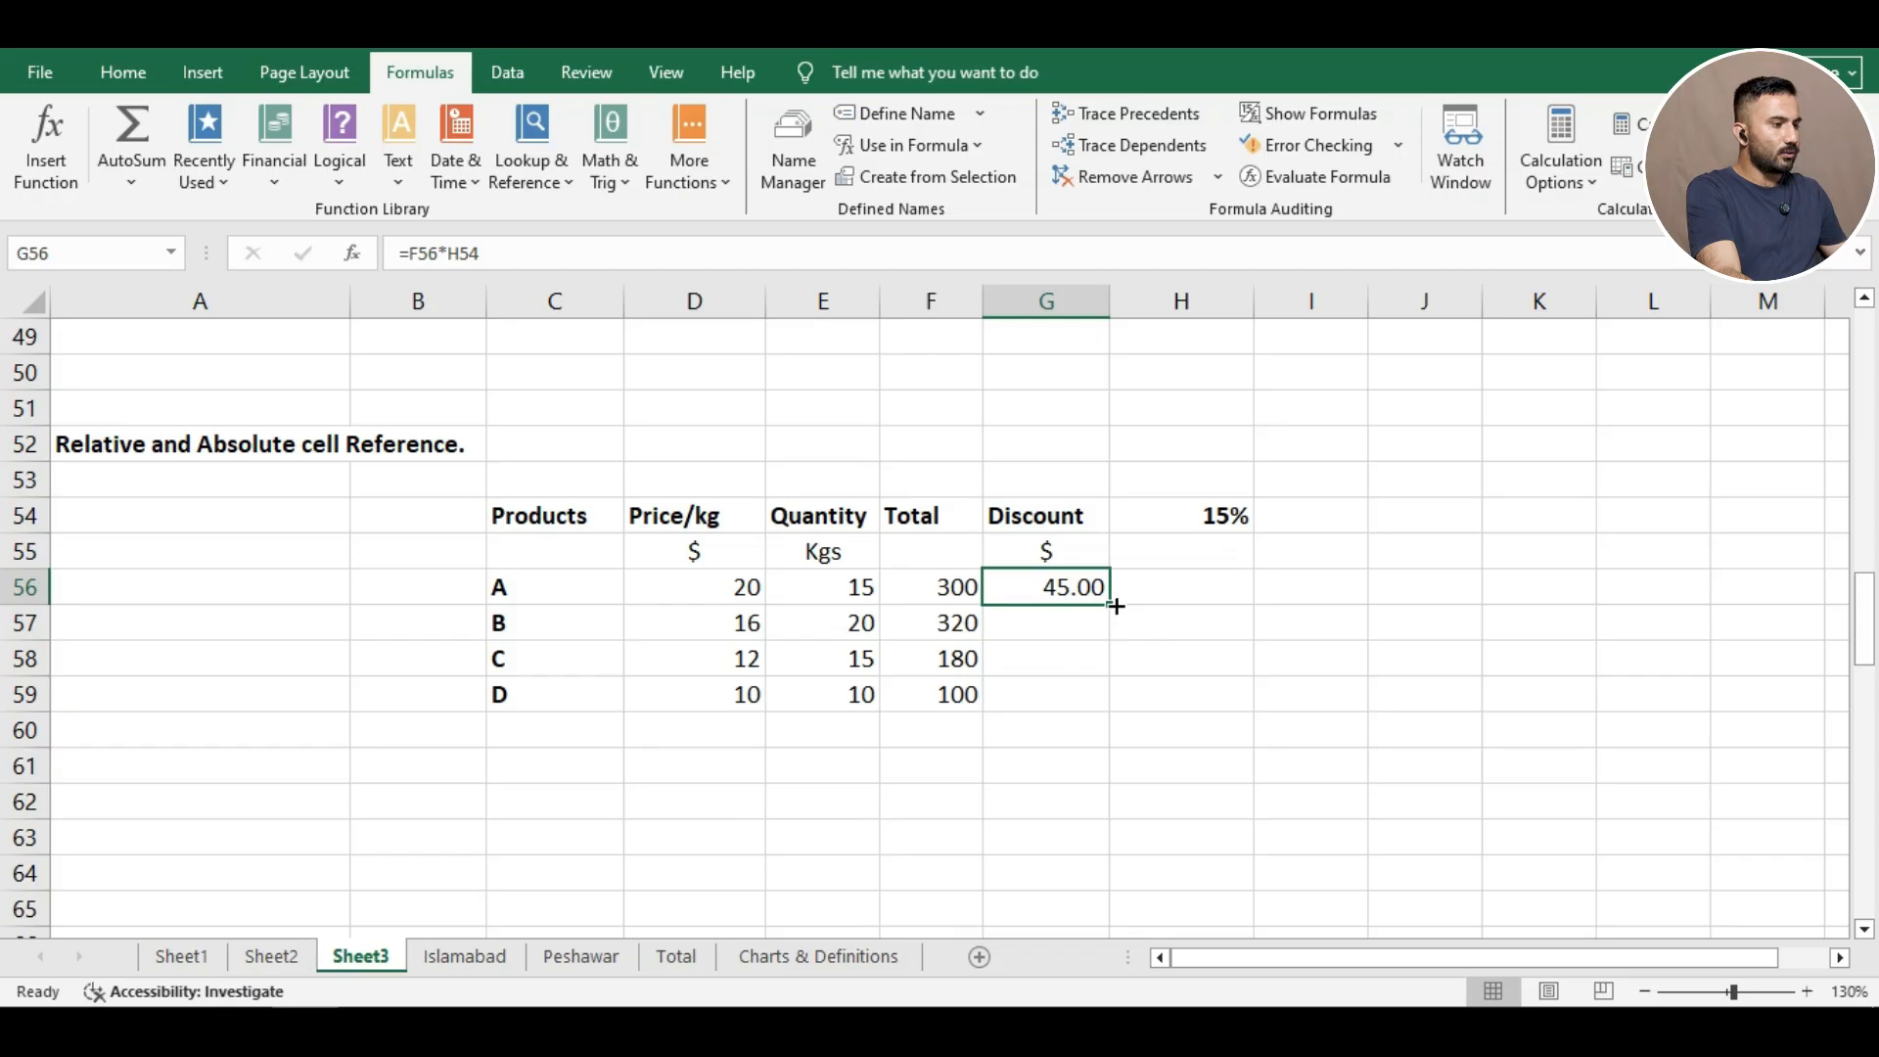
drag(1115, 605, 1128, 715)
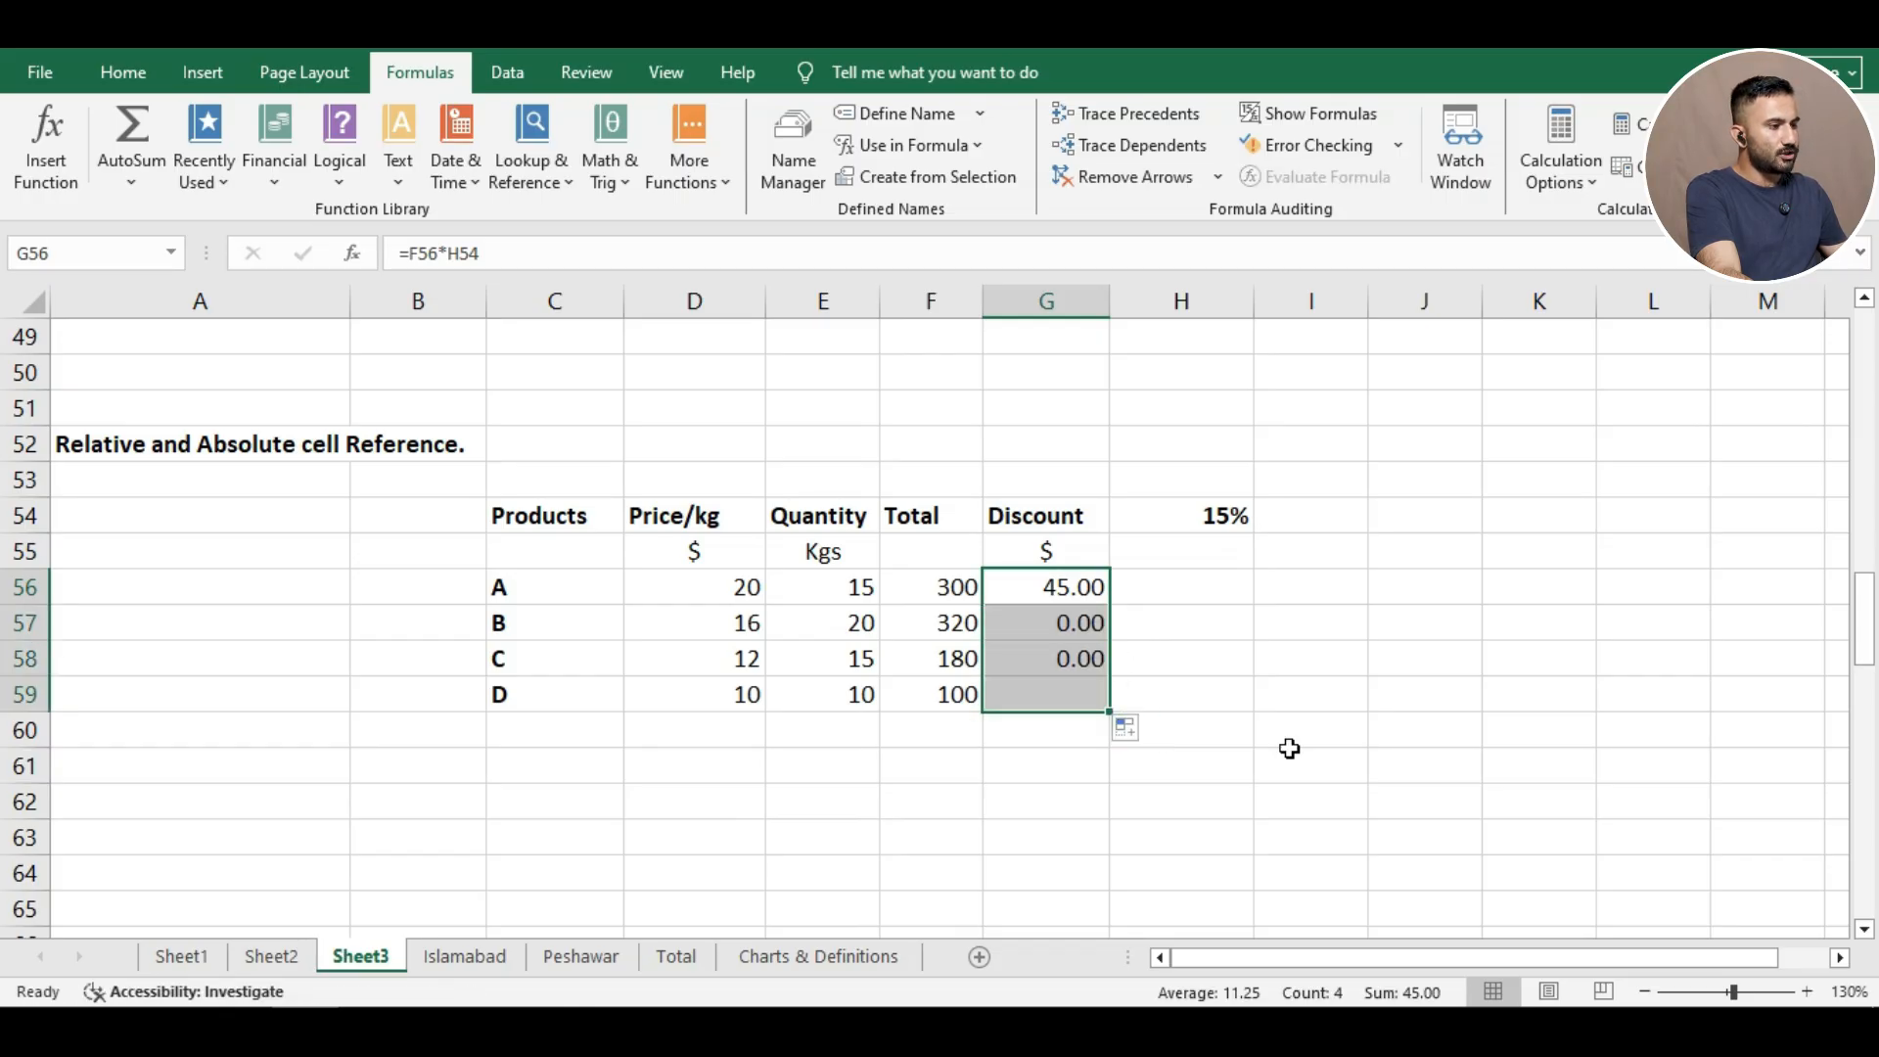
click(1243, 674)
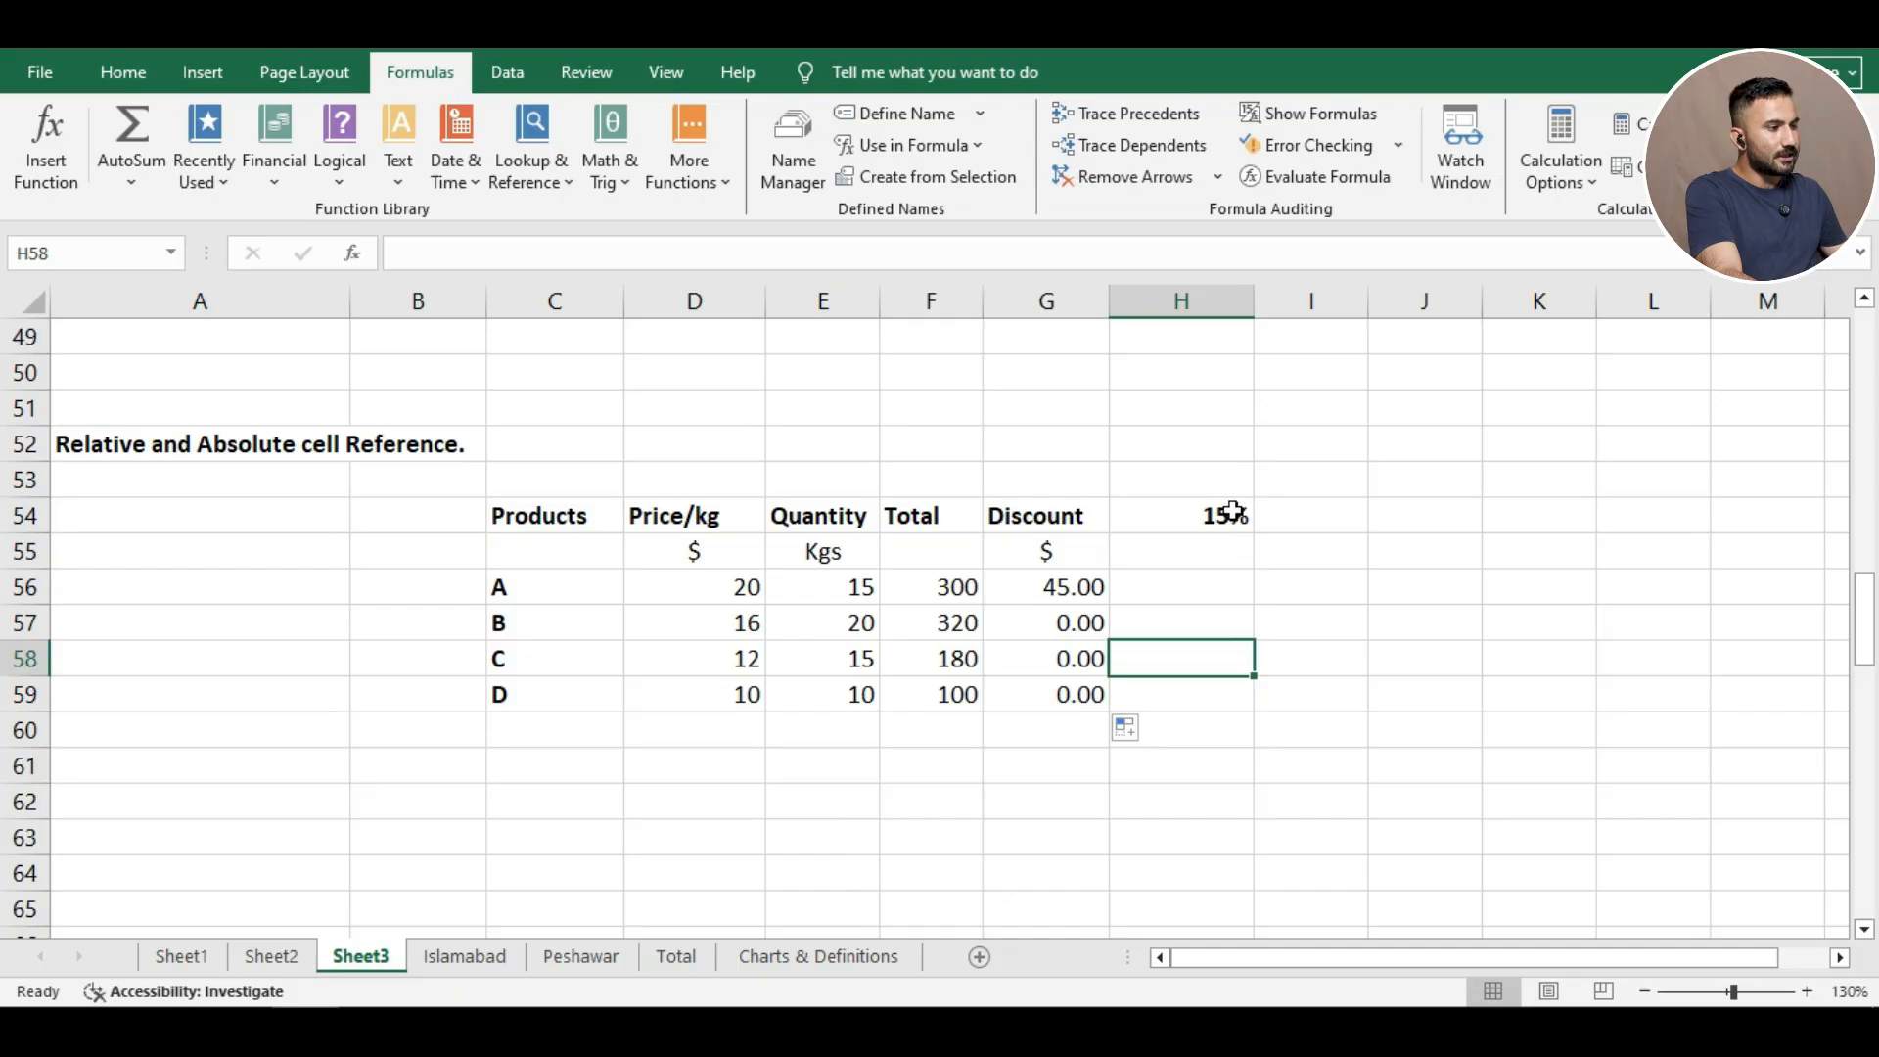
Review product A's Total, the 15% rate in H54, and product B's copied discount formula.
click(956, 591)
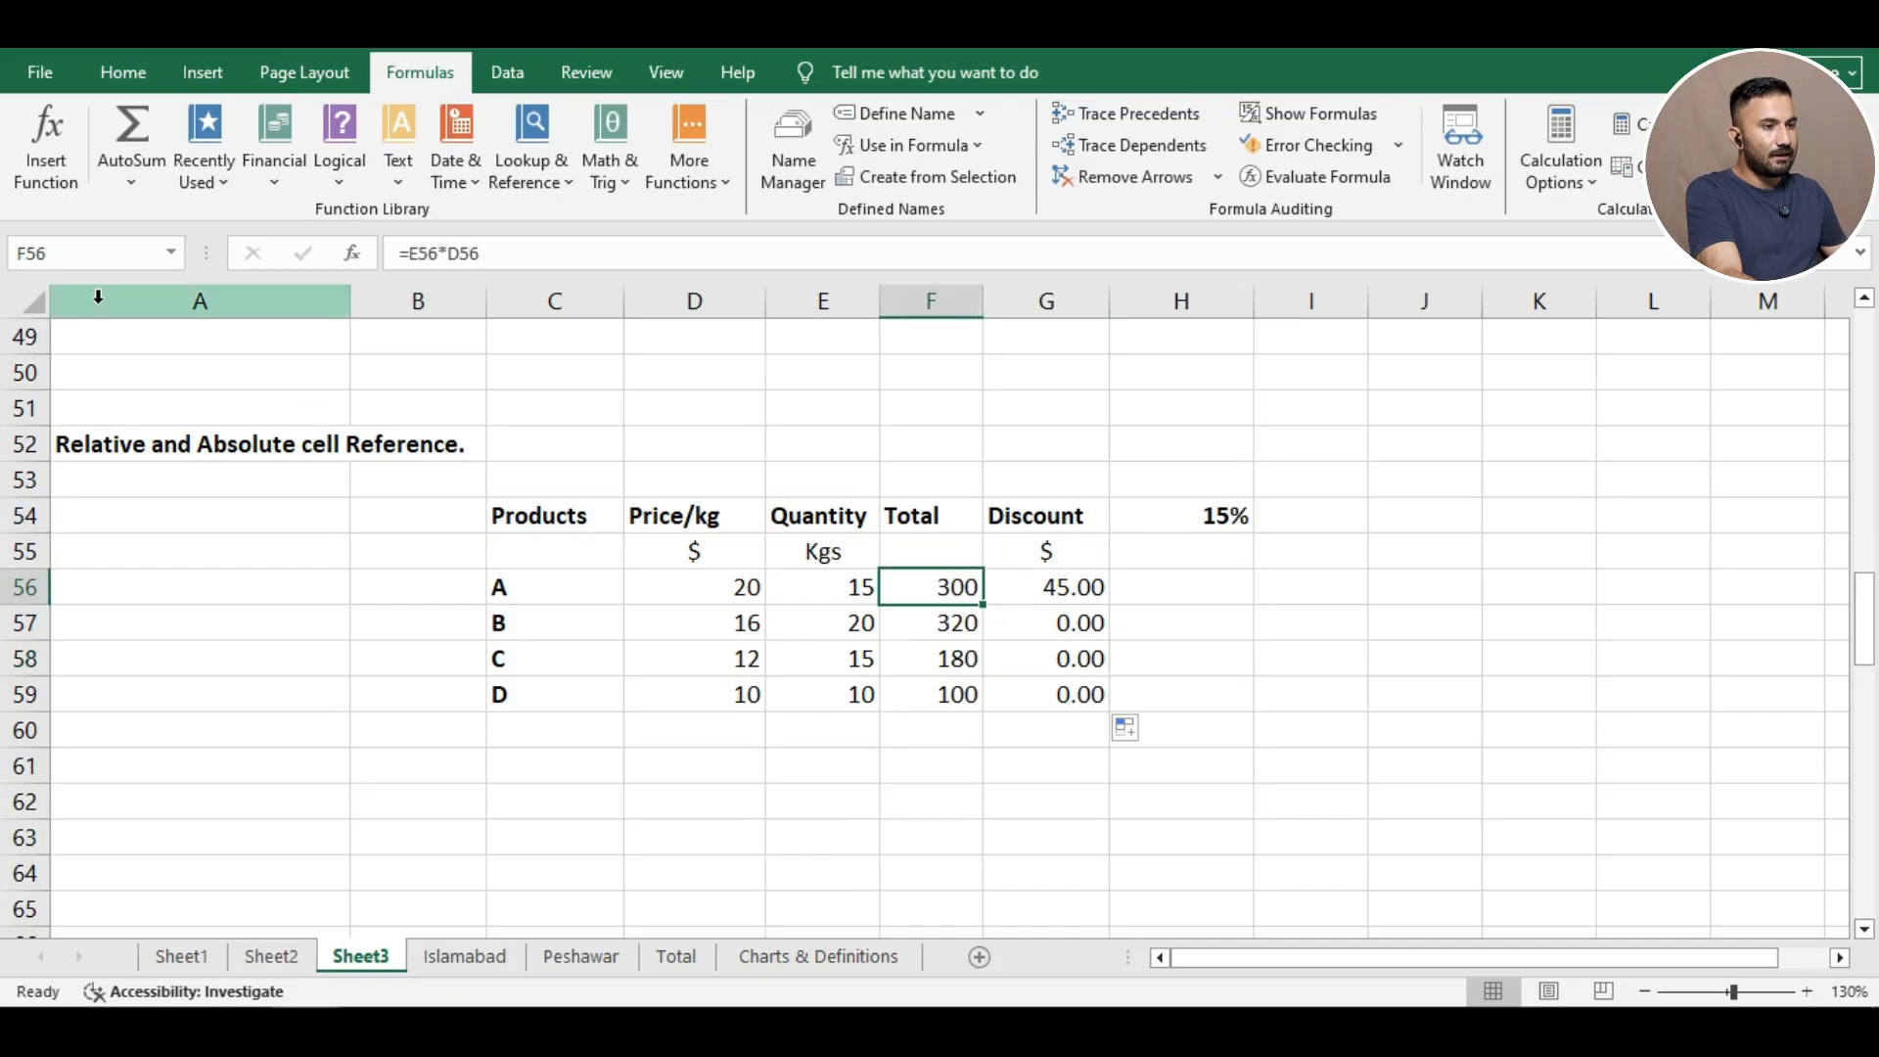
click(1164, 515)
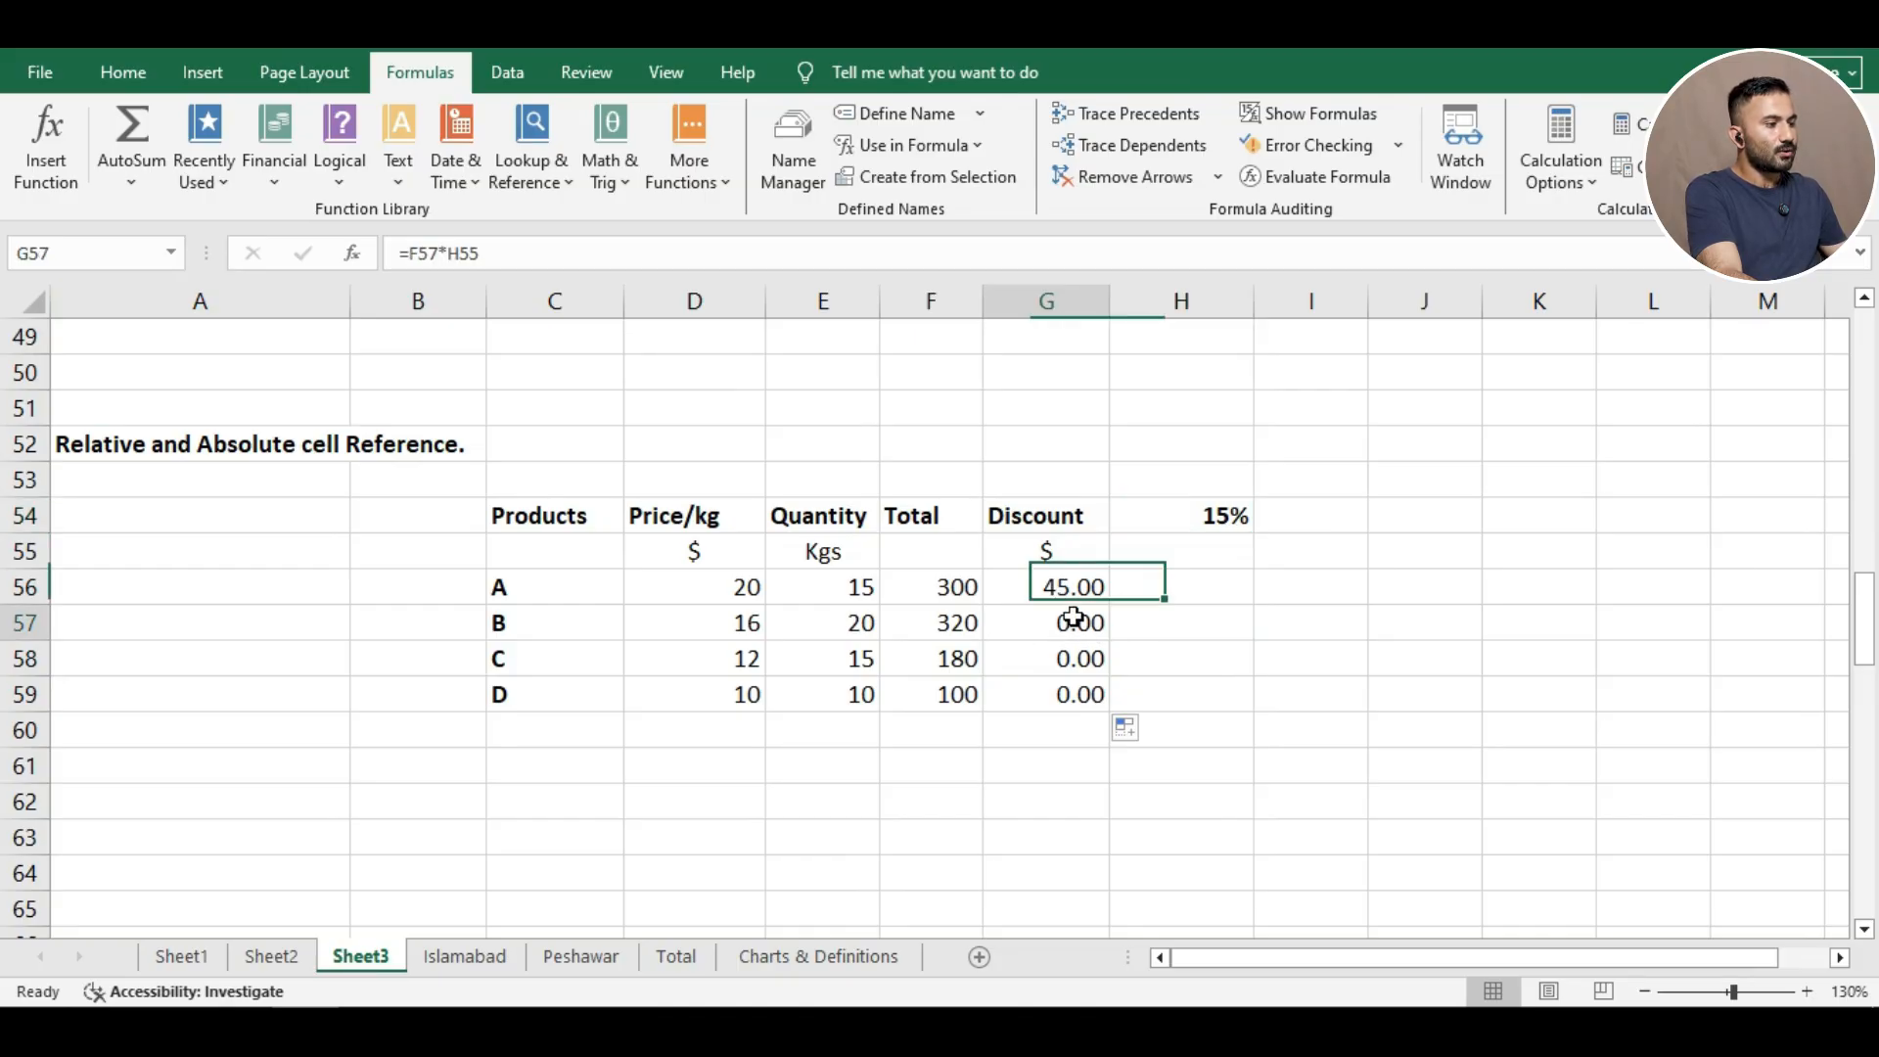
click(1066, 623)
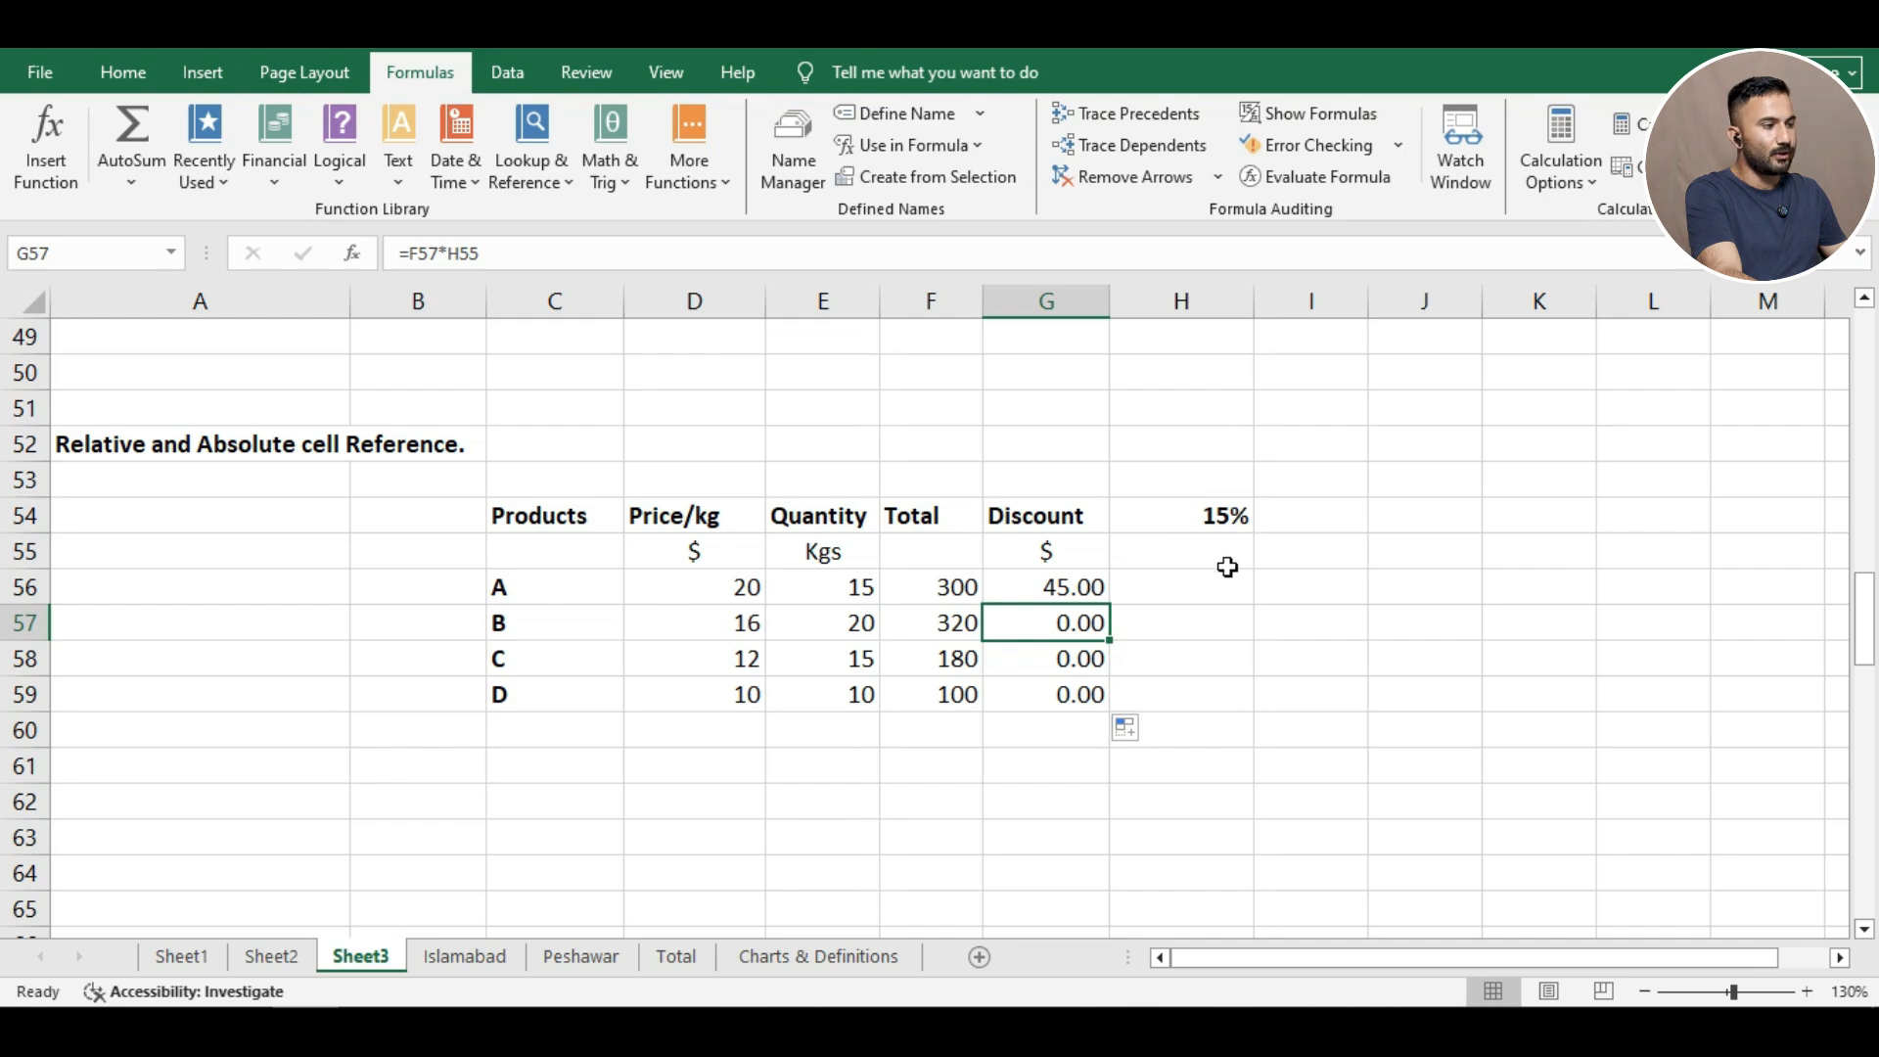
Clear the faulty discount formulas in G59, G58 and G57.
click(1071, 697)
key(BackSpace)
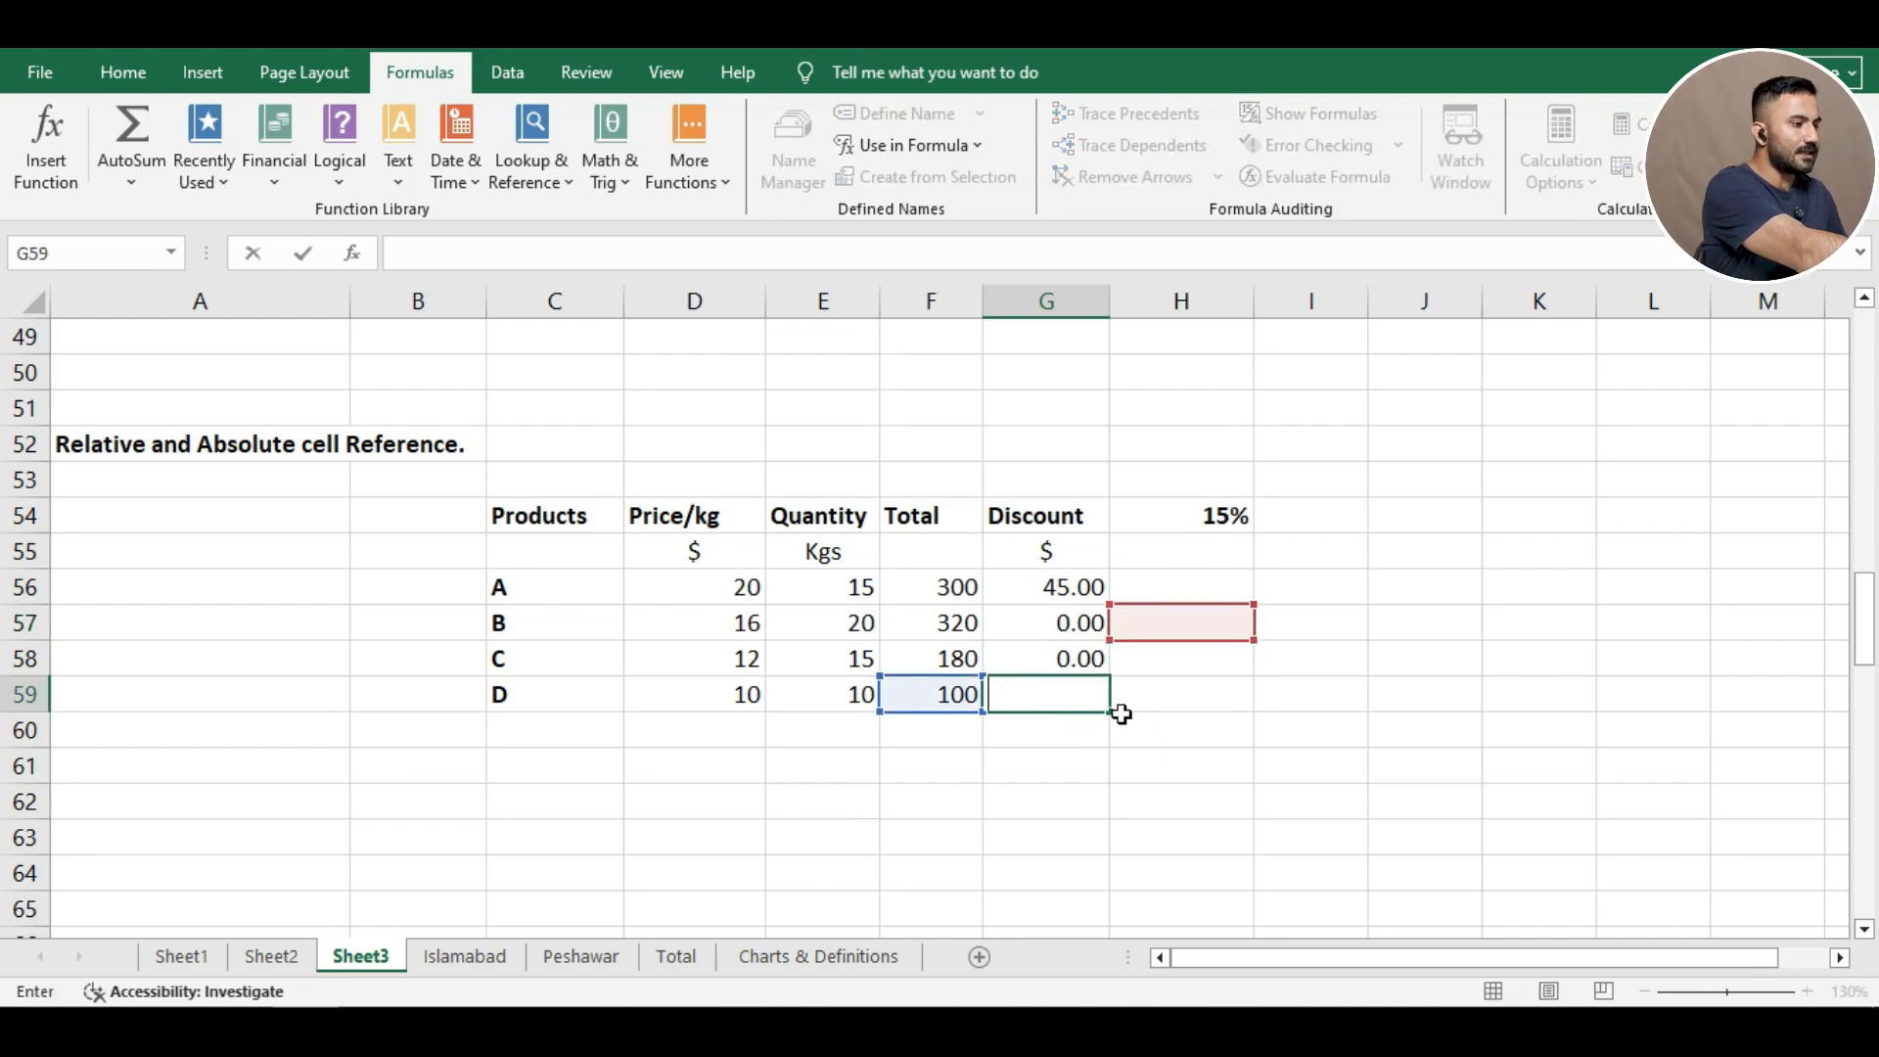
click(1082, 660)
key(BackSpace)
click(1088, 627)
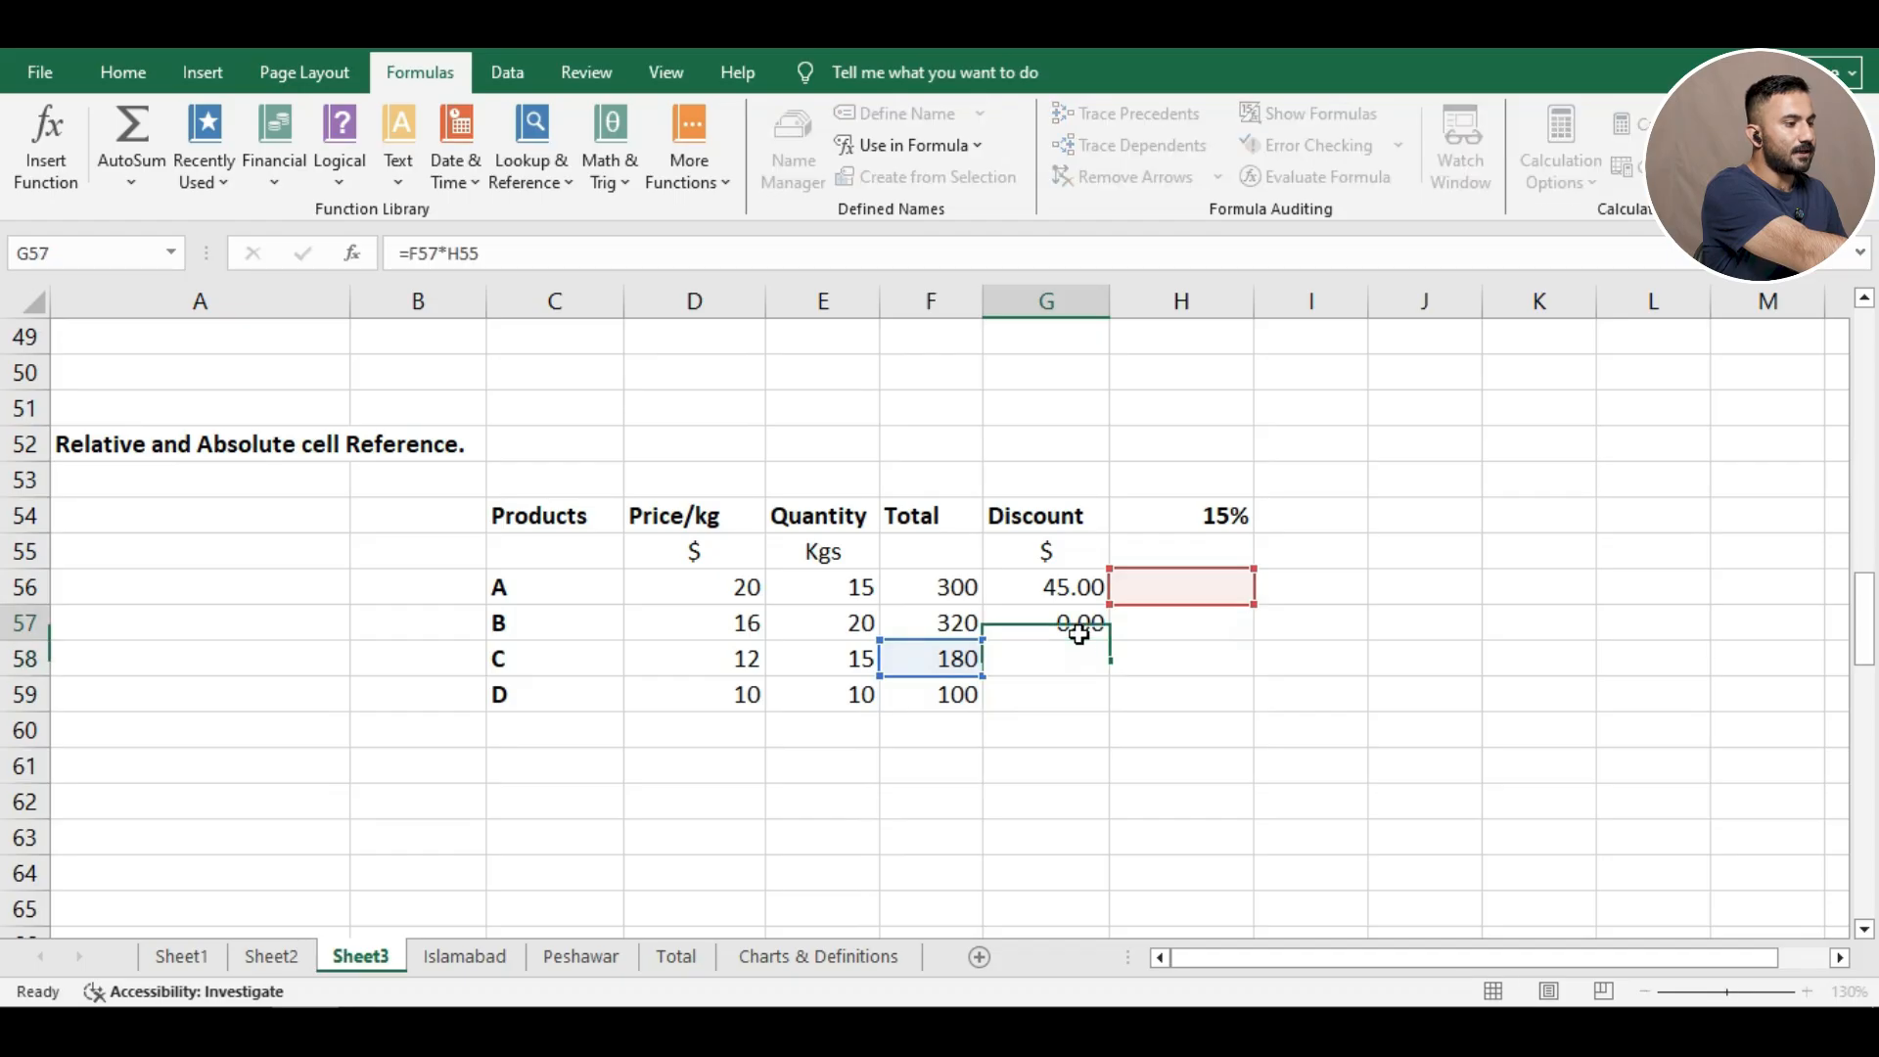
key(BackSpace)
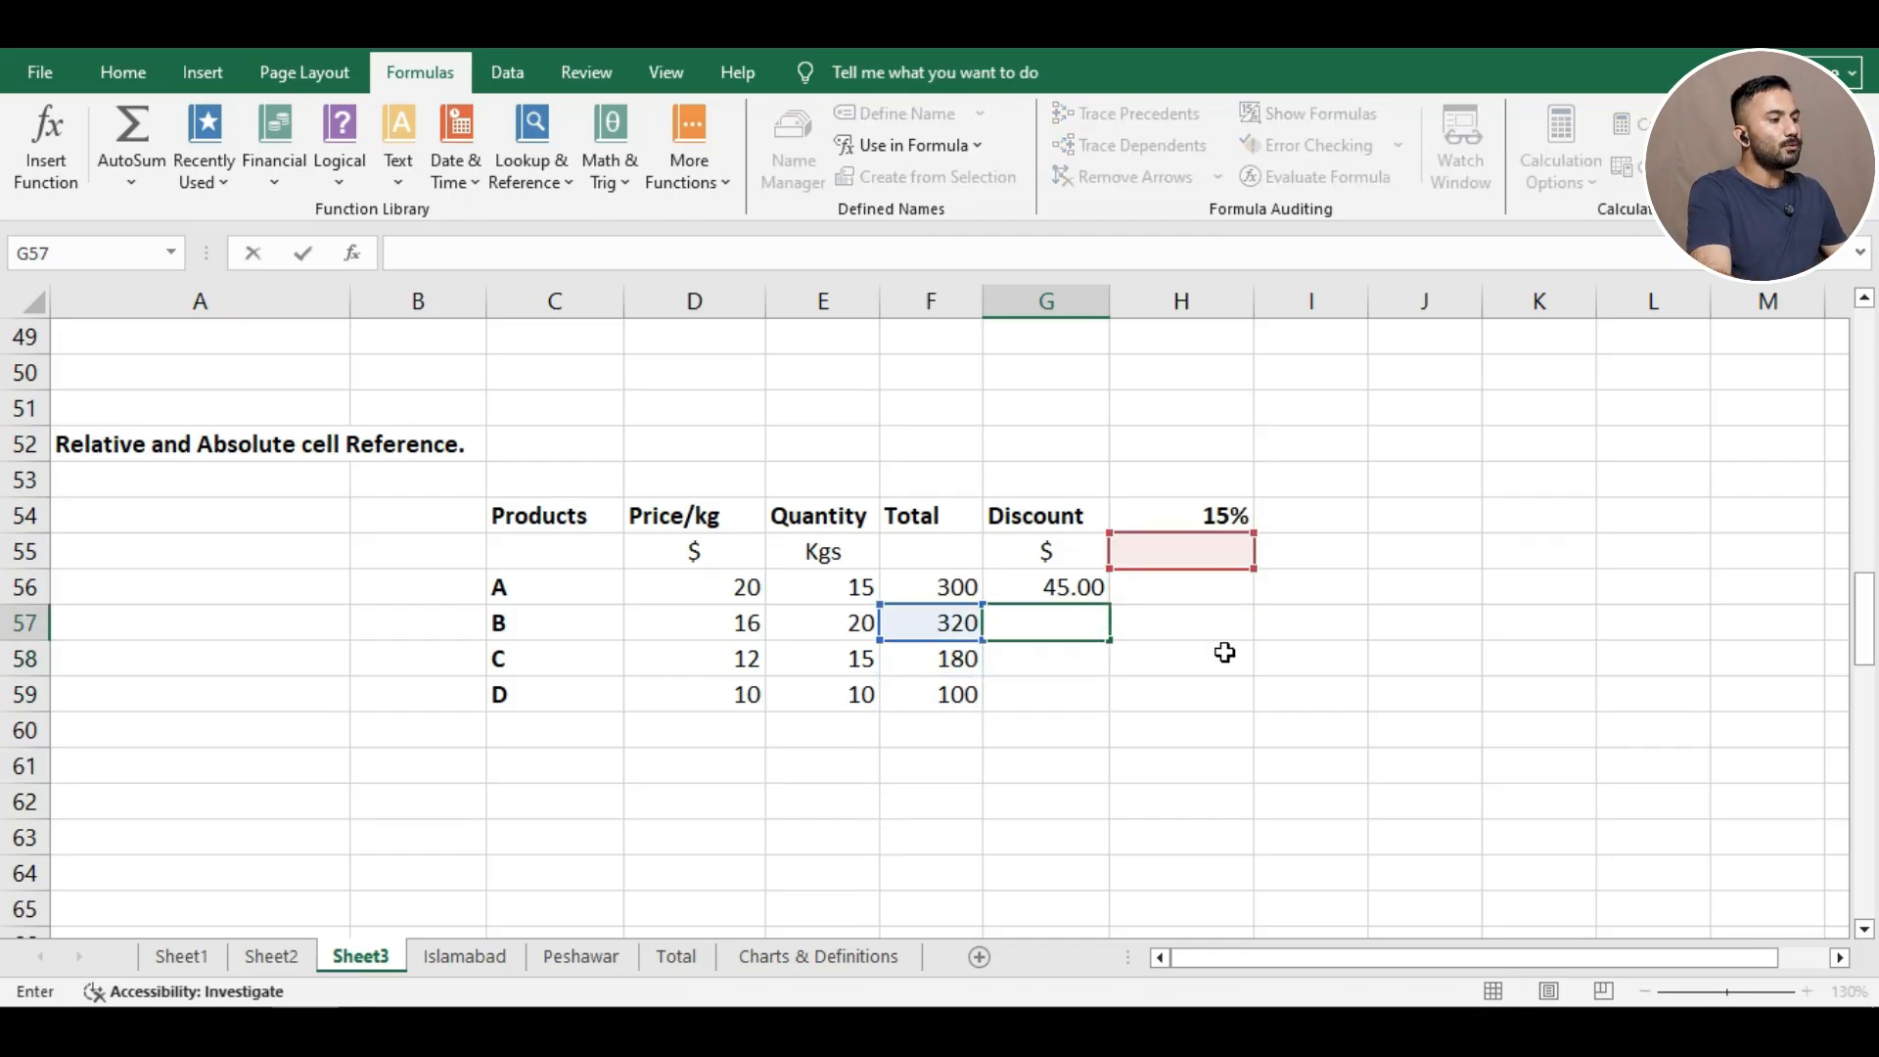
click(1182, 663)
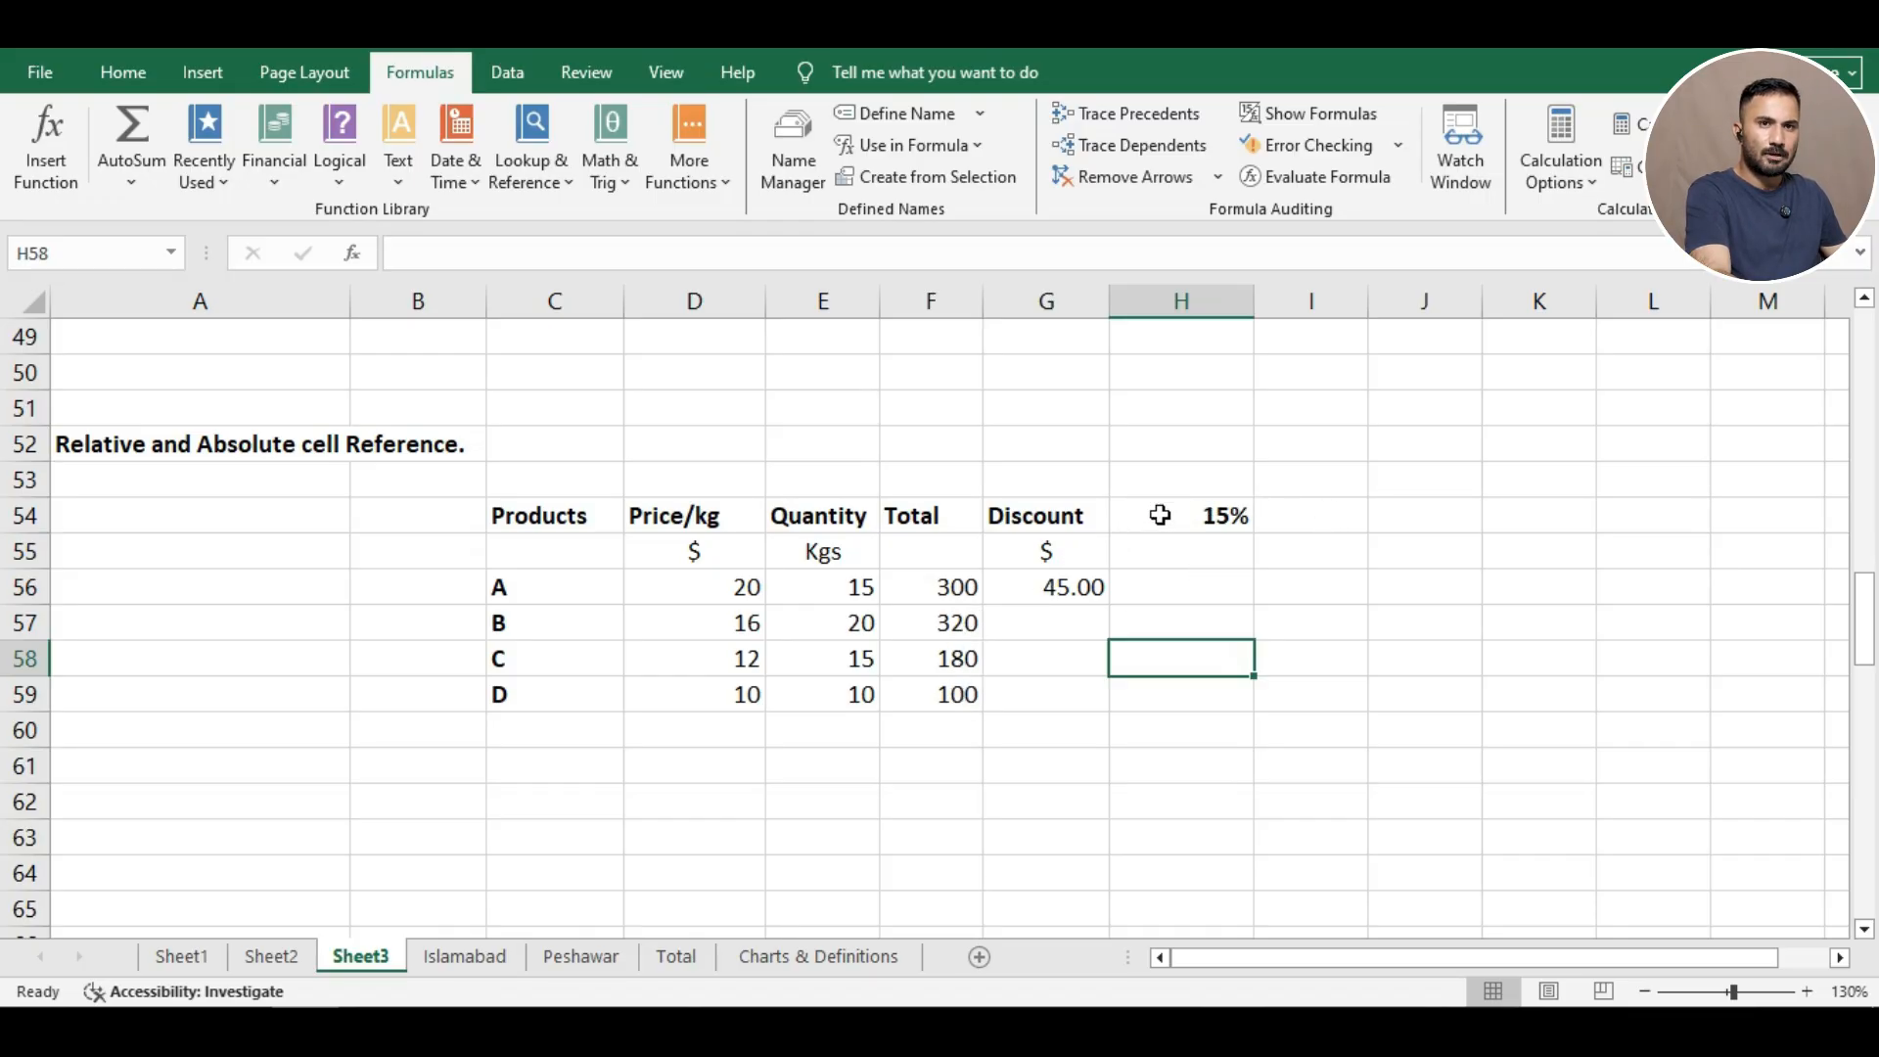
Edit G56's discount formula to =F56*H$54 so the rate's row stays locked.
click(1076, 587)
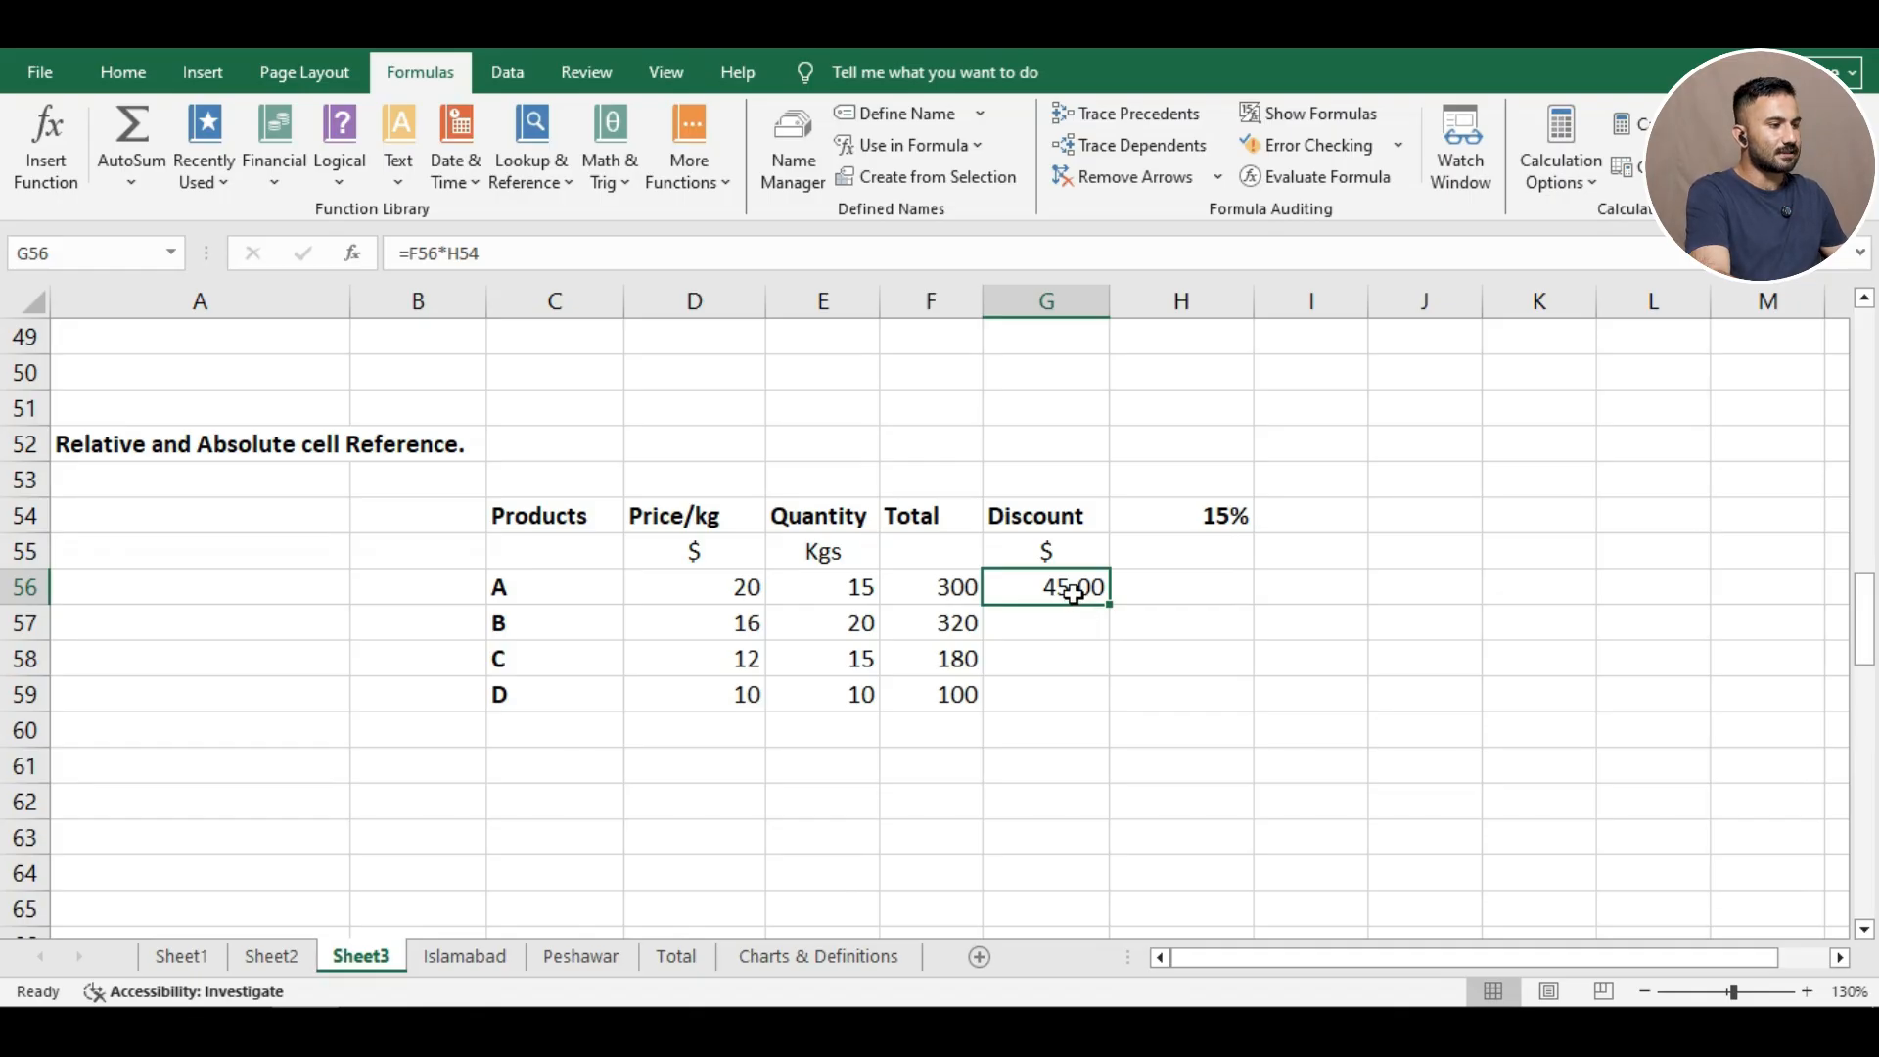
double_click(1073, 590)
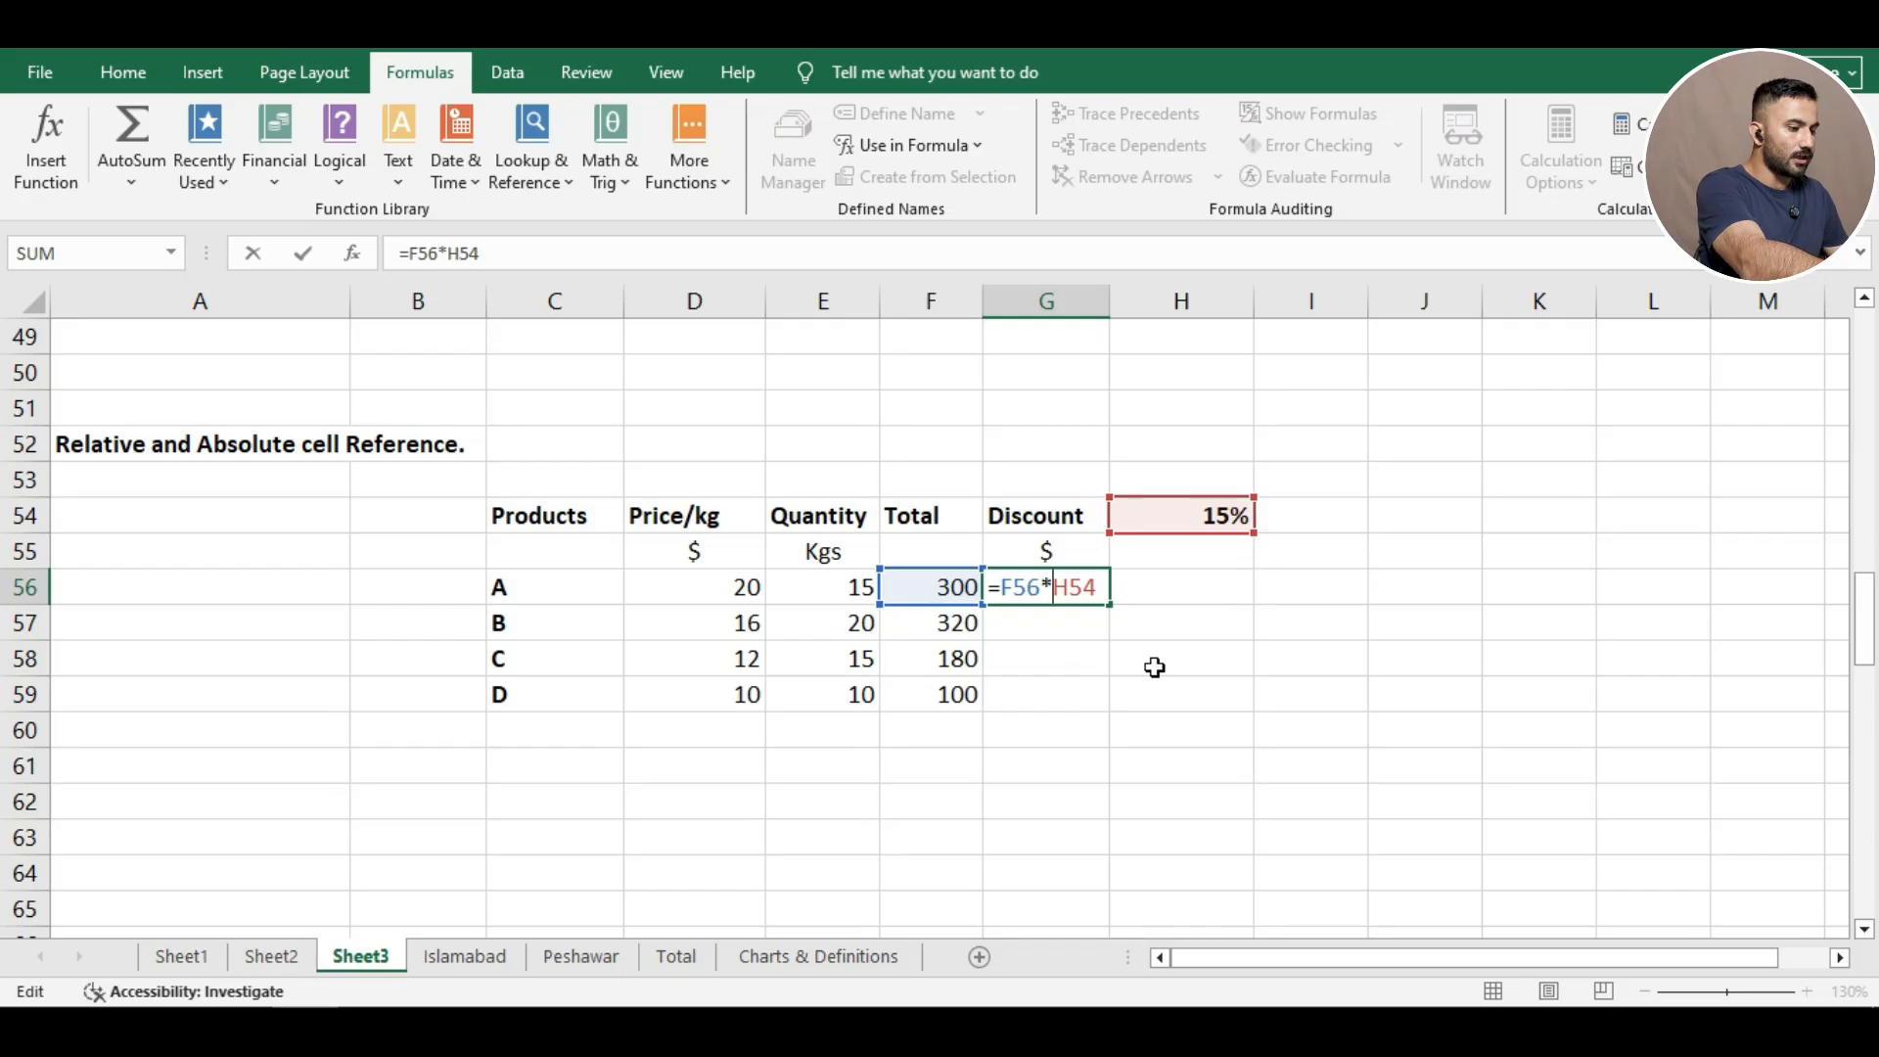
text($)
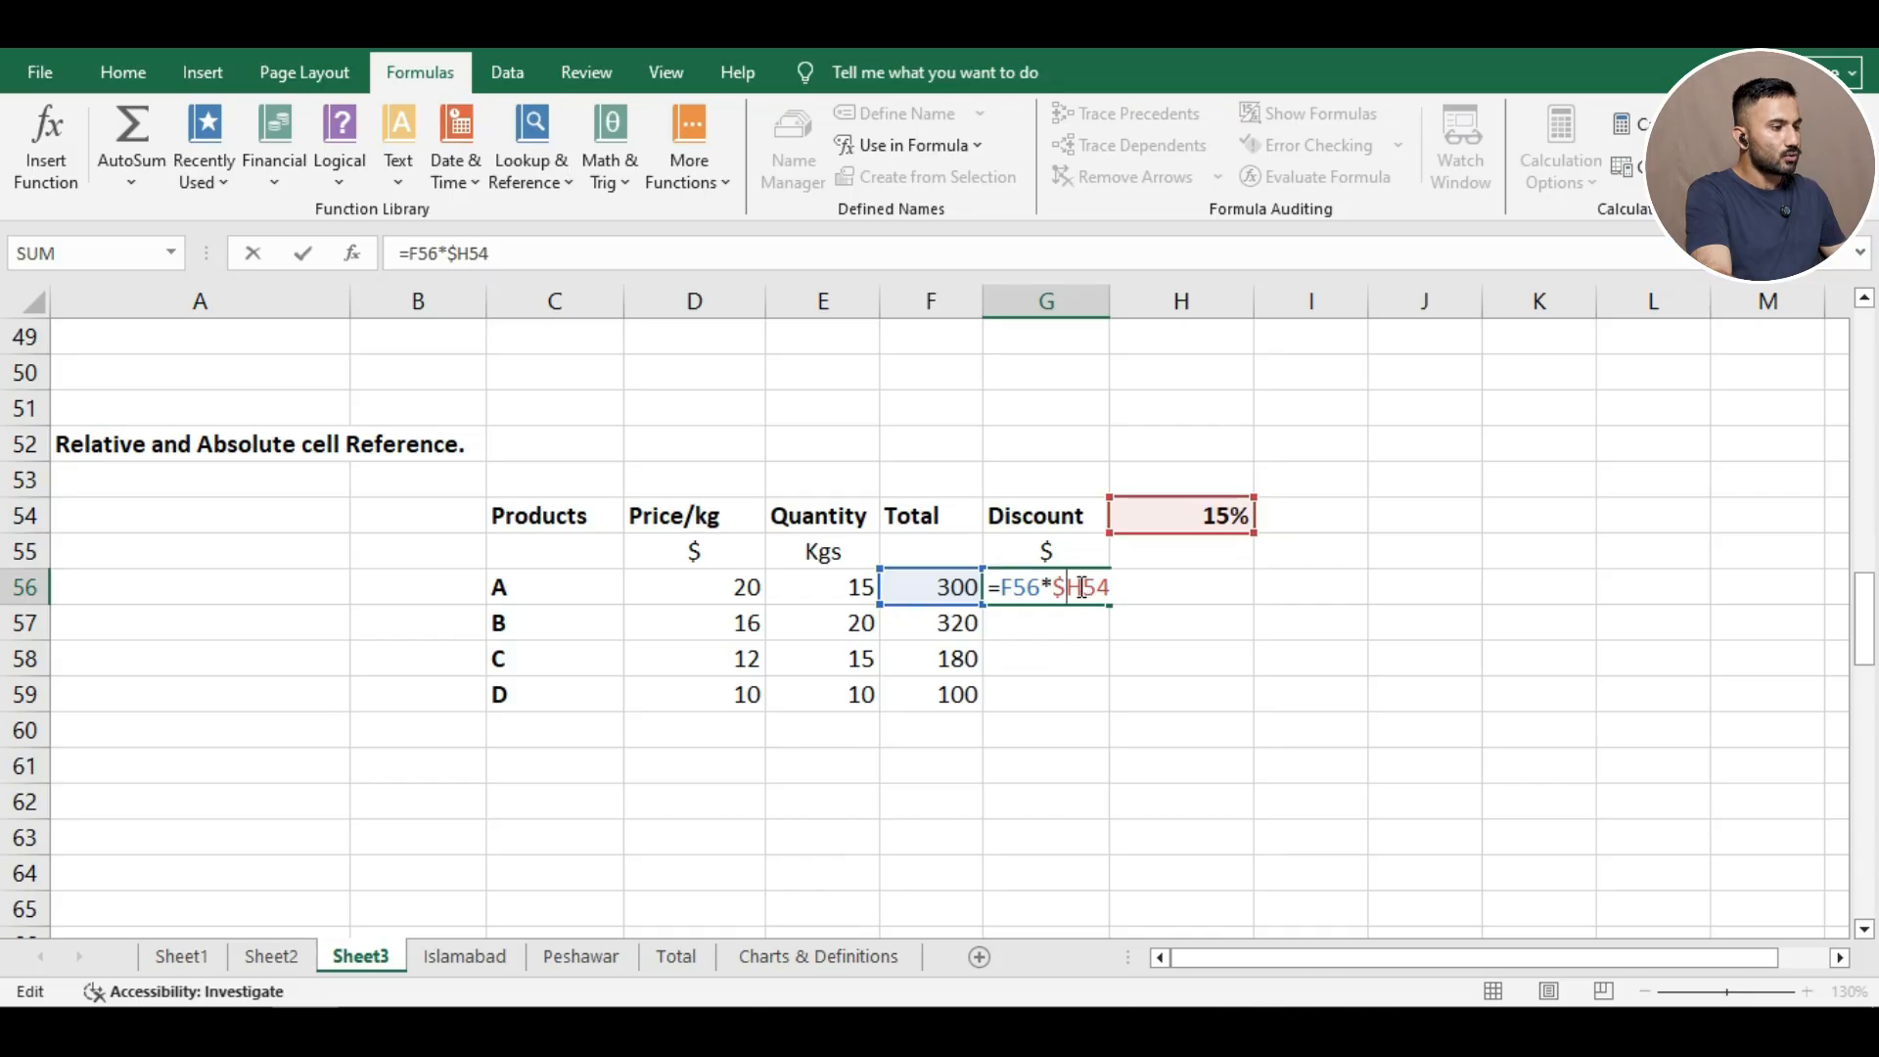
text($)
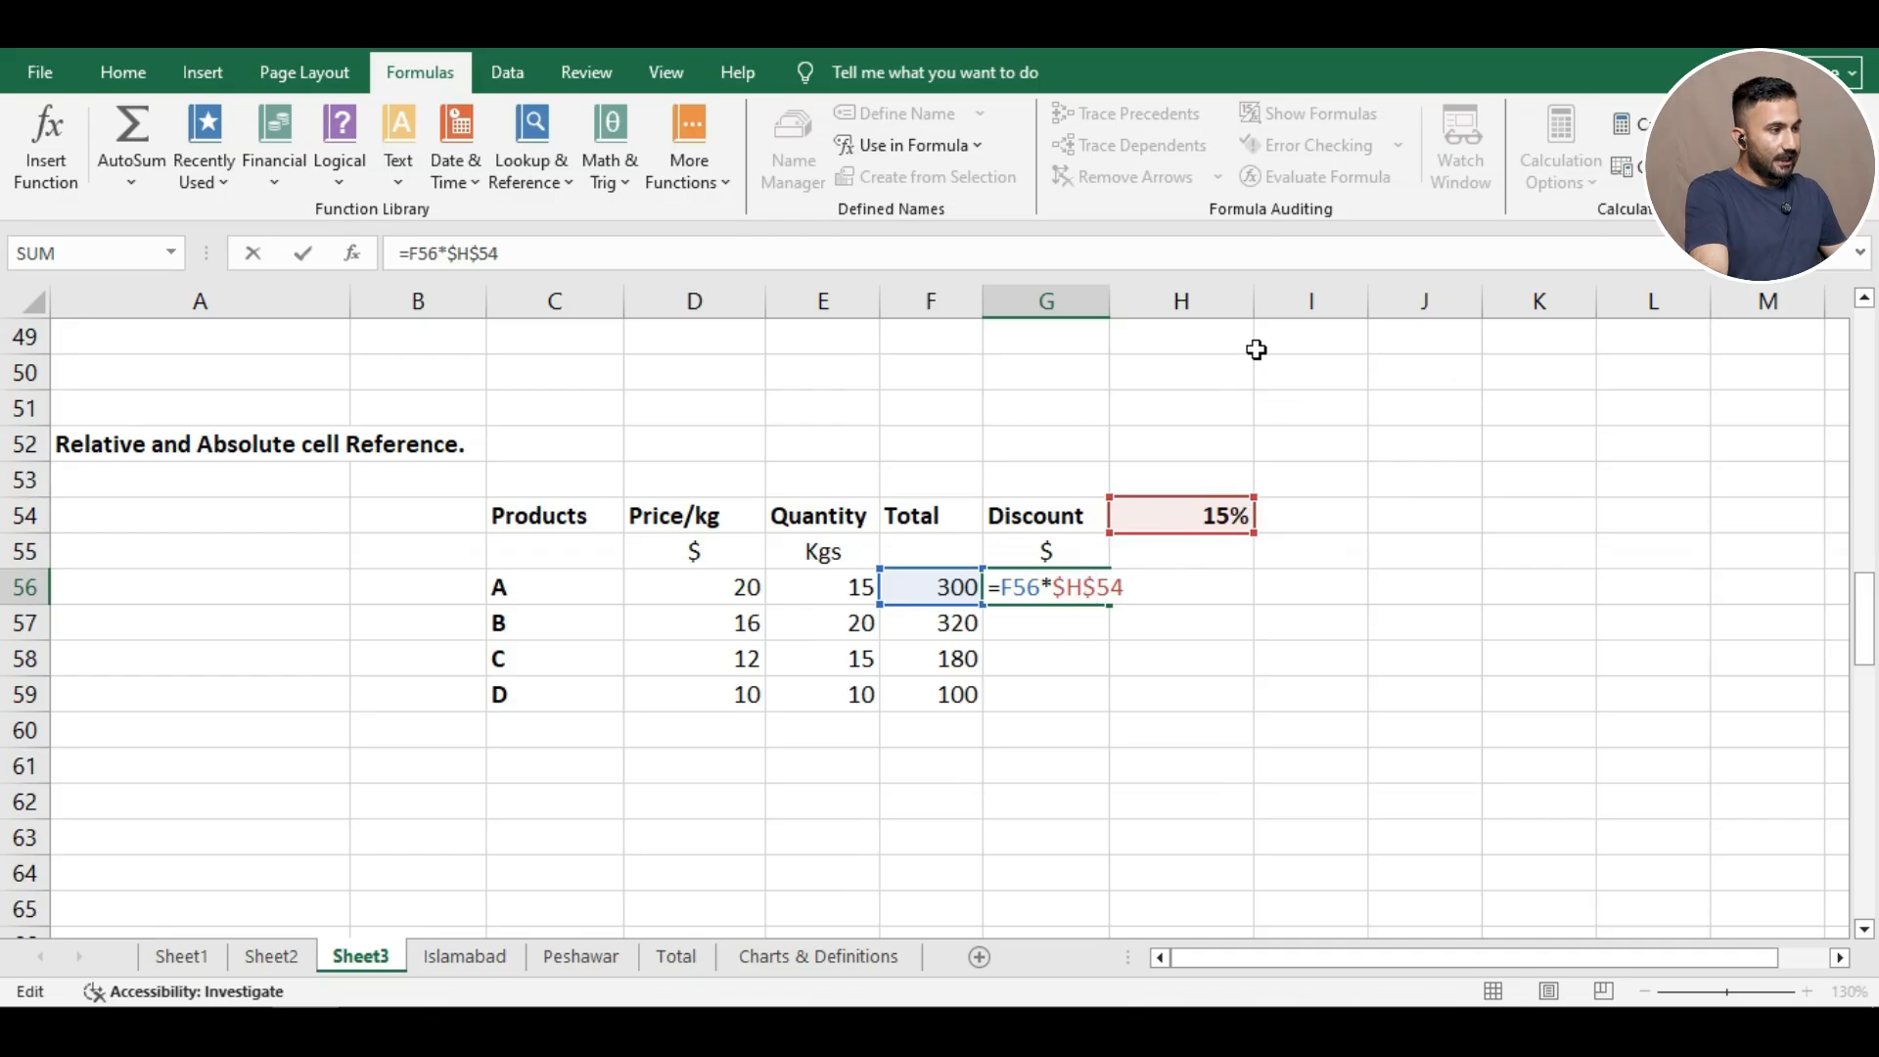
click(1068, 580)
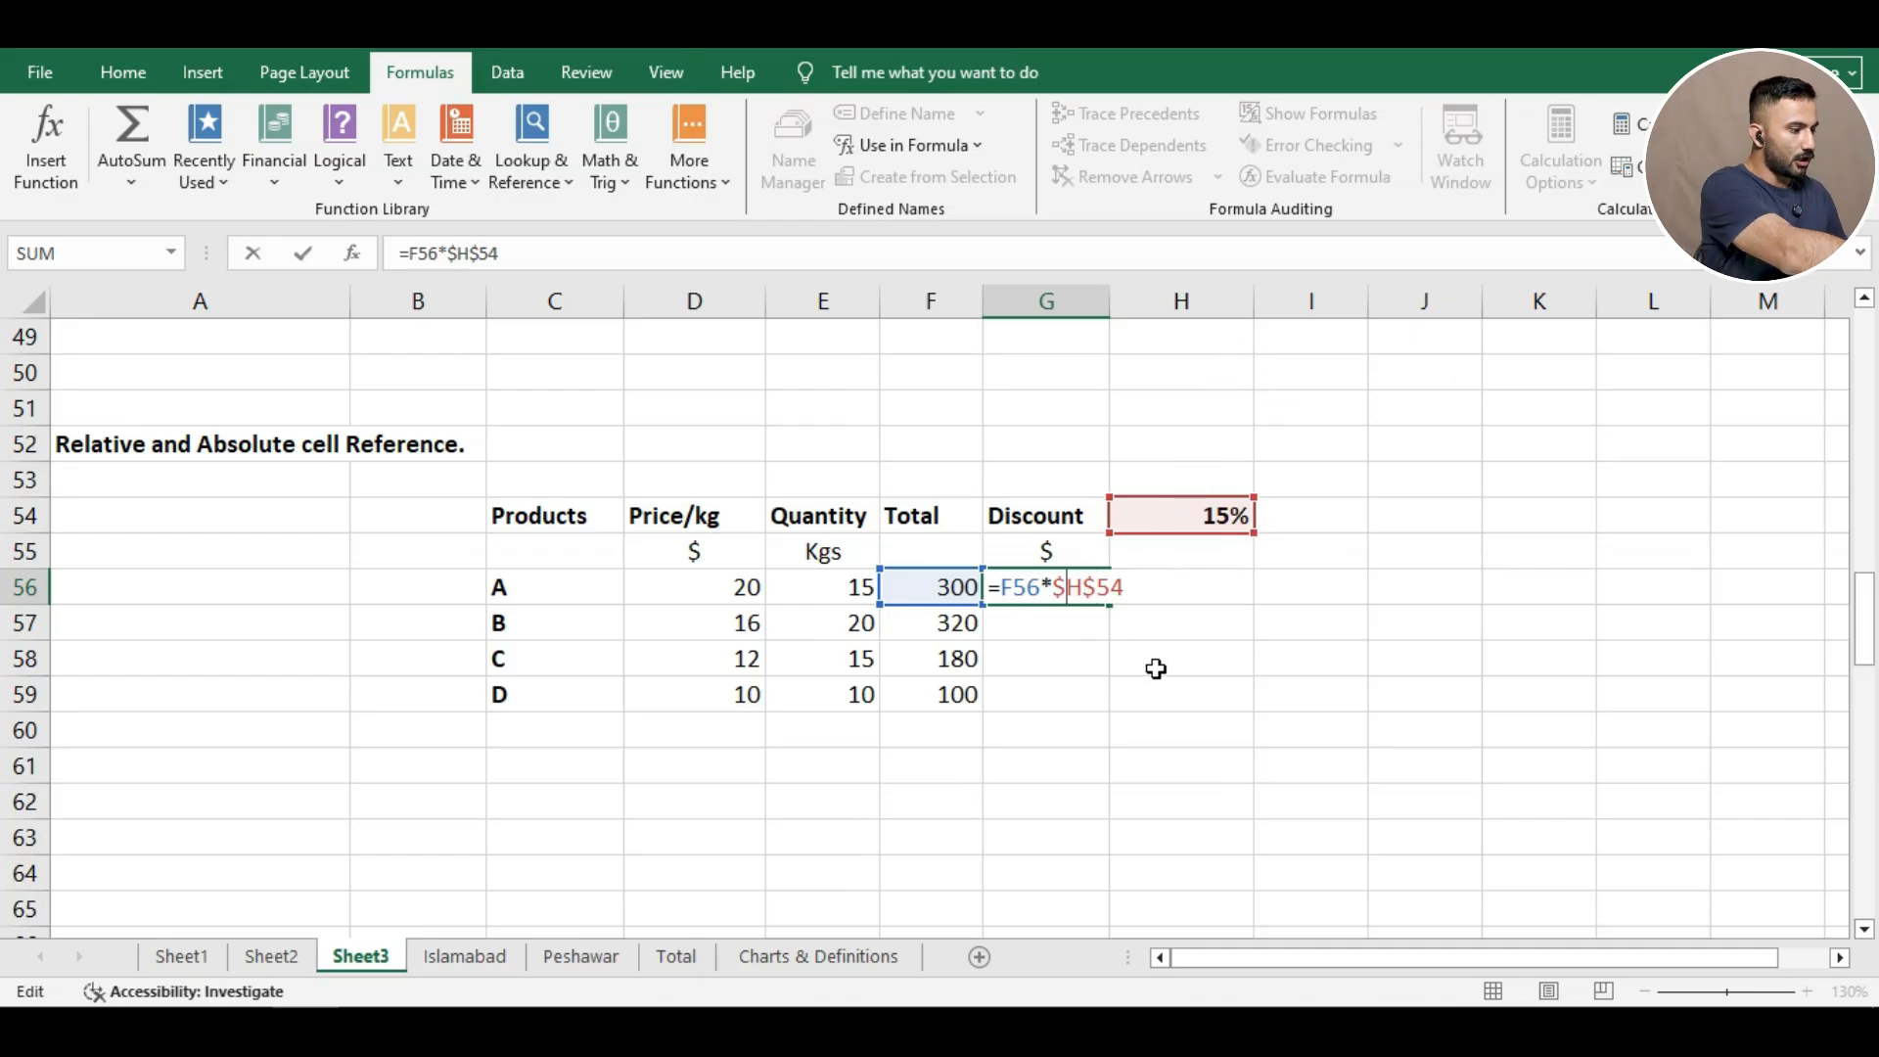
key(BackSpace)
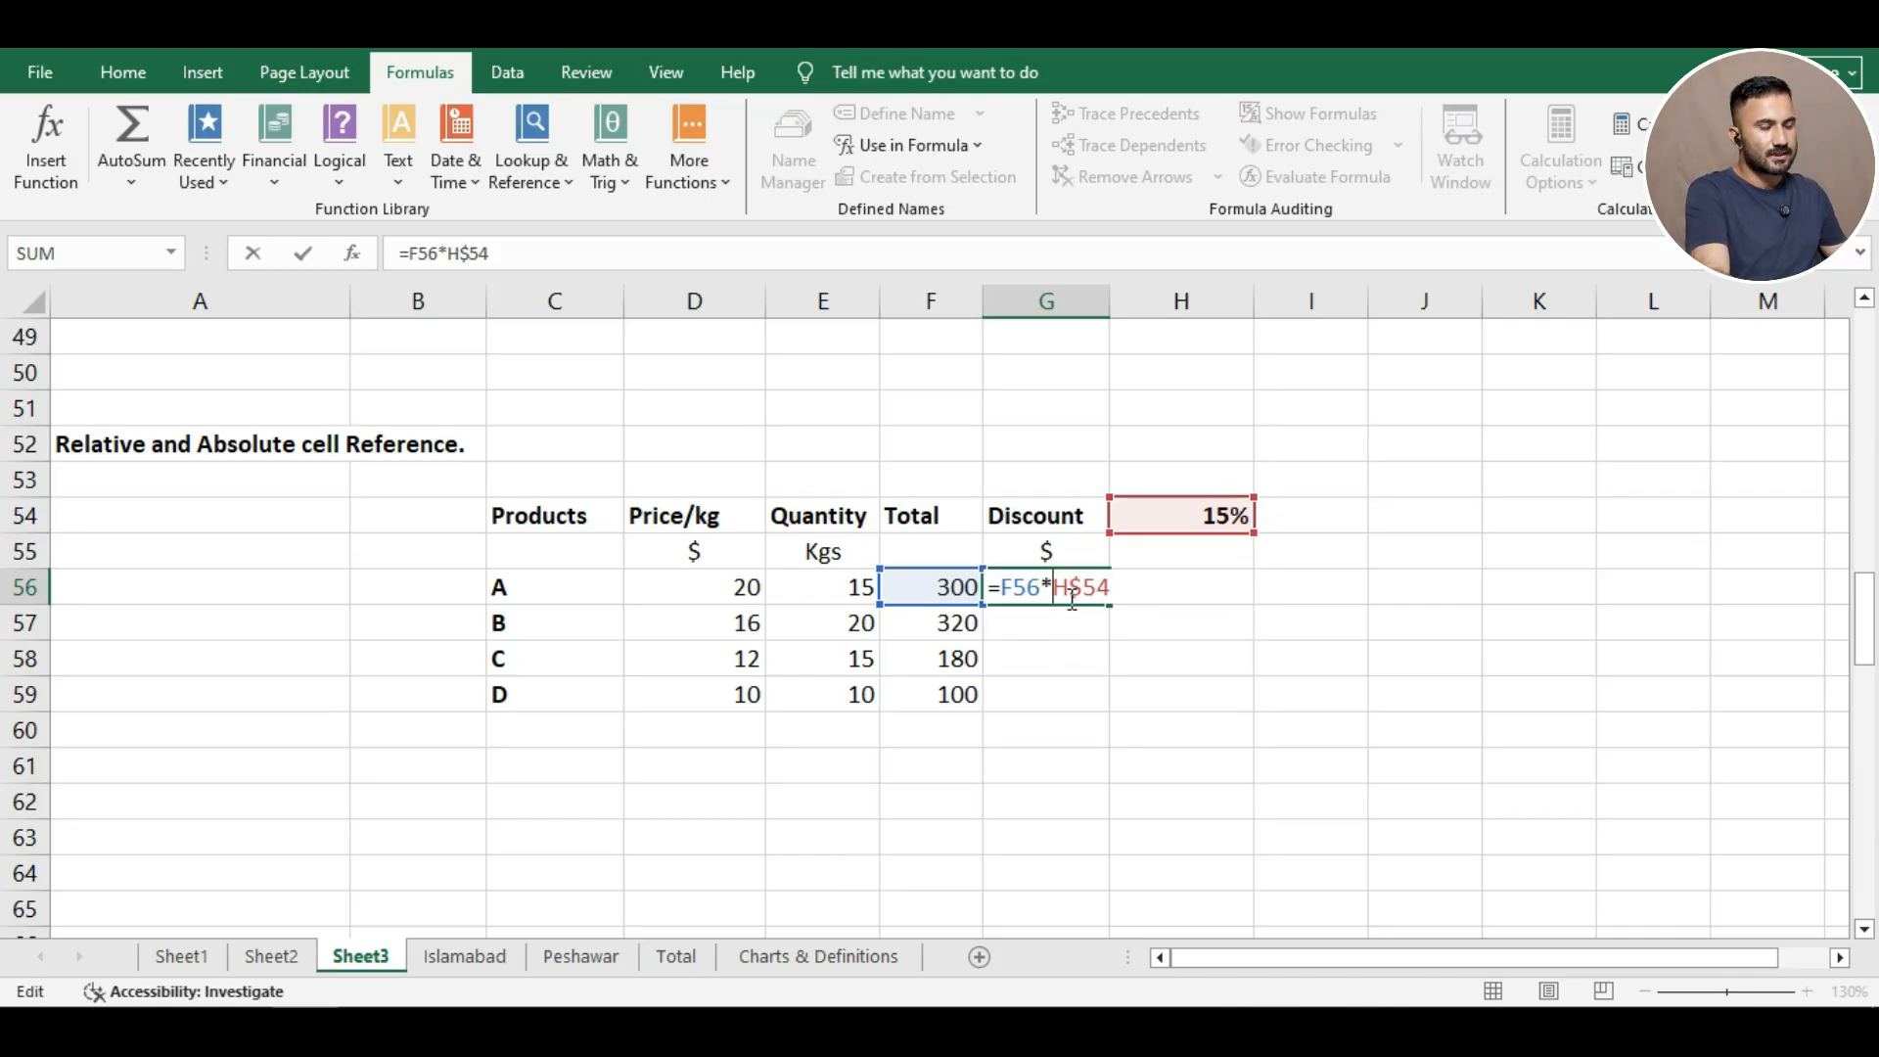
key(Return)
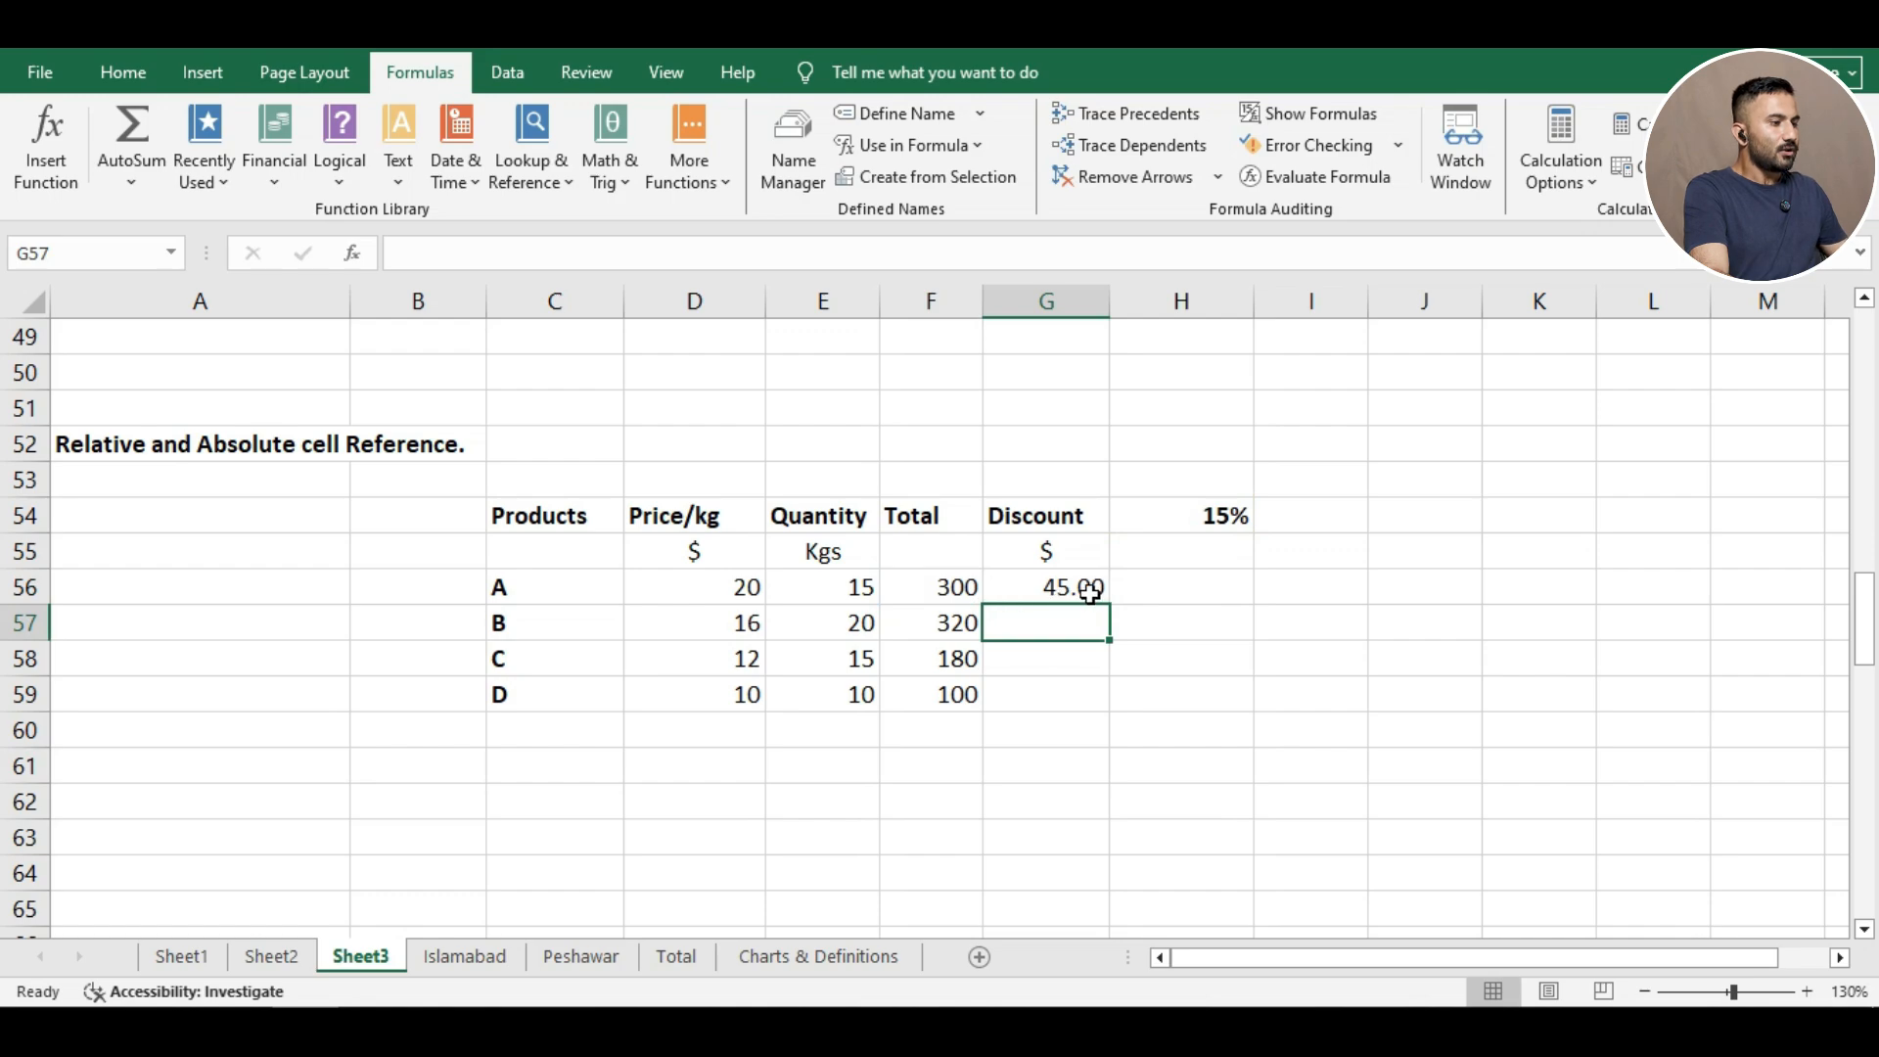
Copy G56's discount formula to G57:G59, giving 48.00, 27.00 and 15.00.
click(1084, 590)
key(ctrl+c)
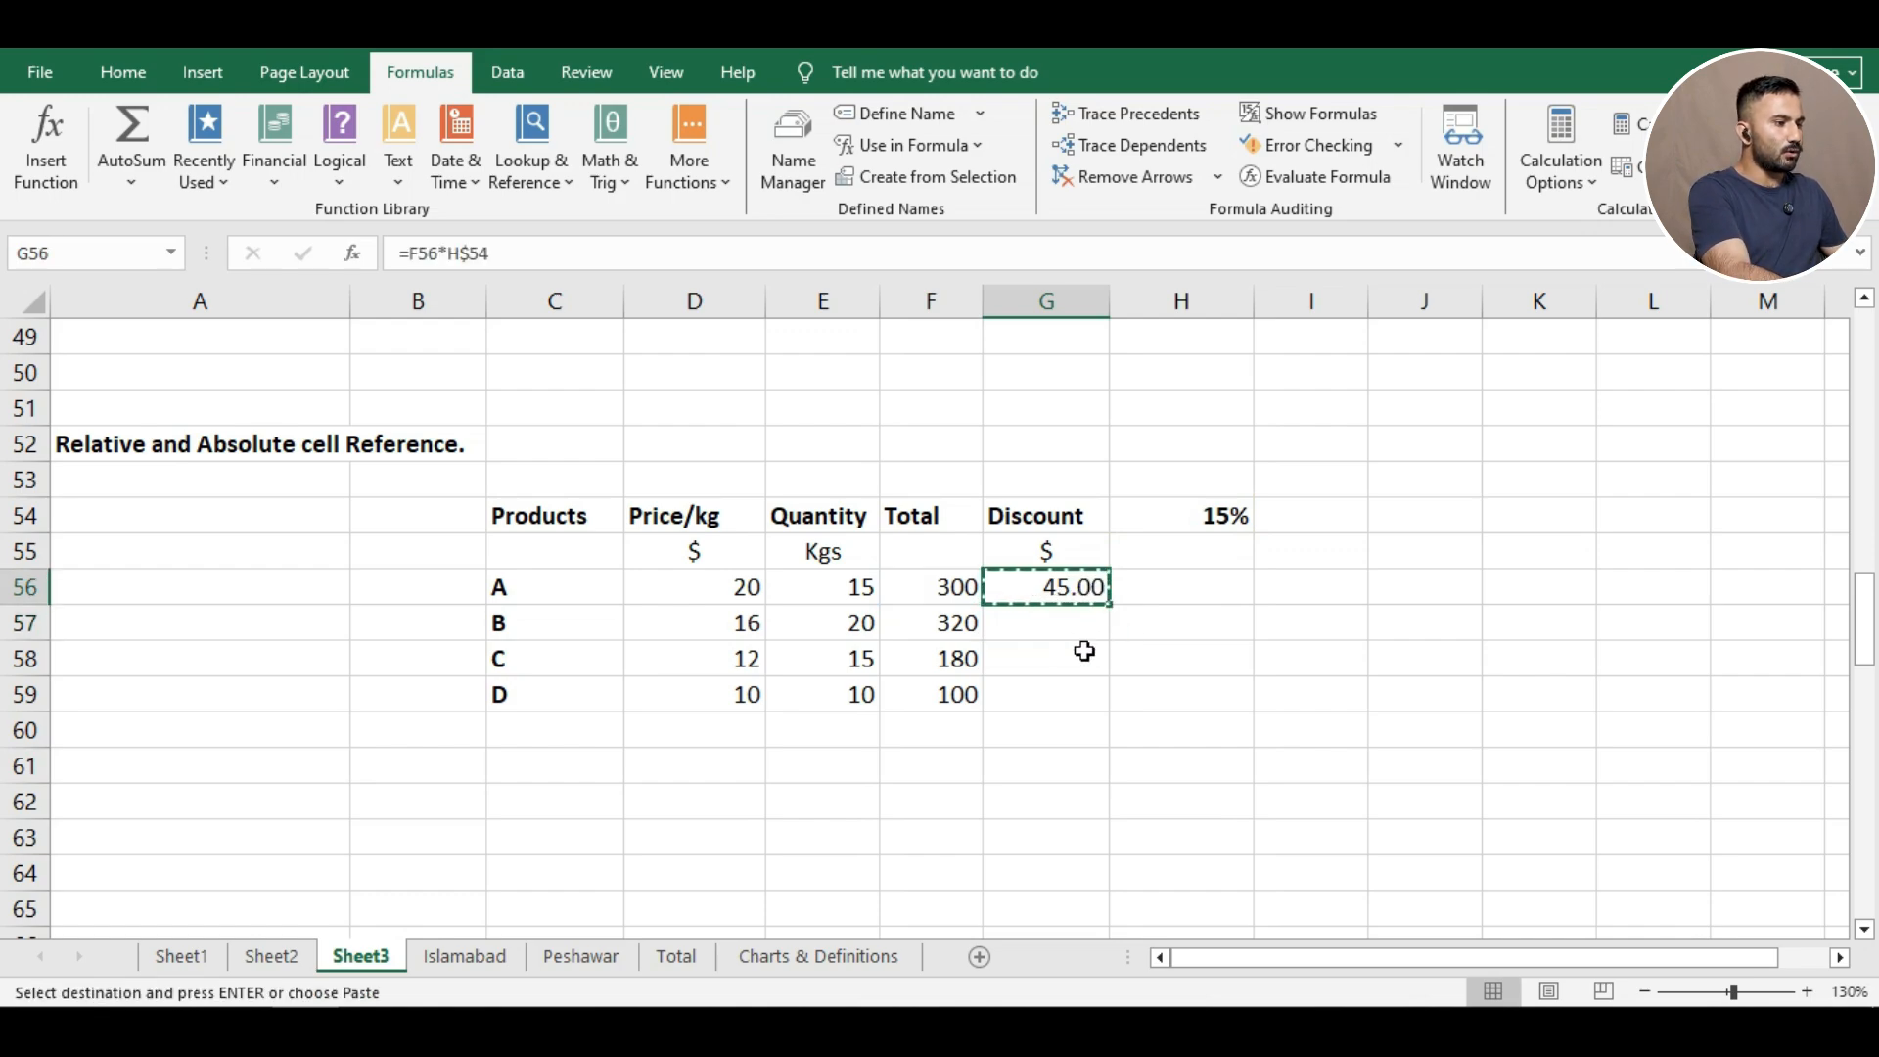
click(1056, 623)
key(ctrl+v)
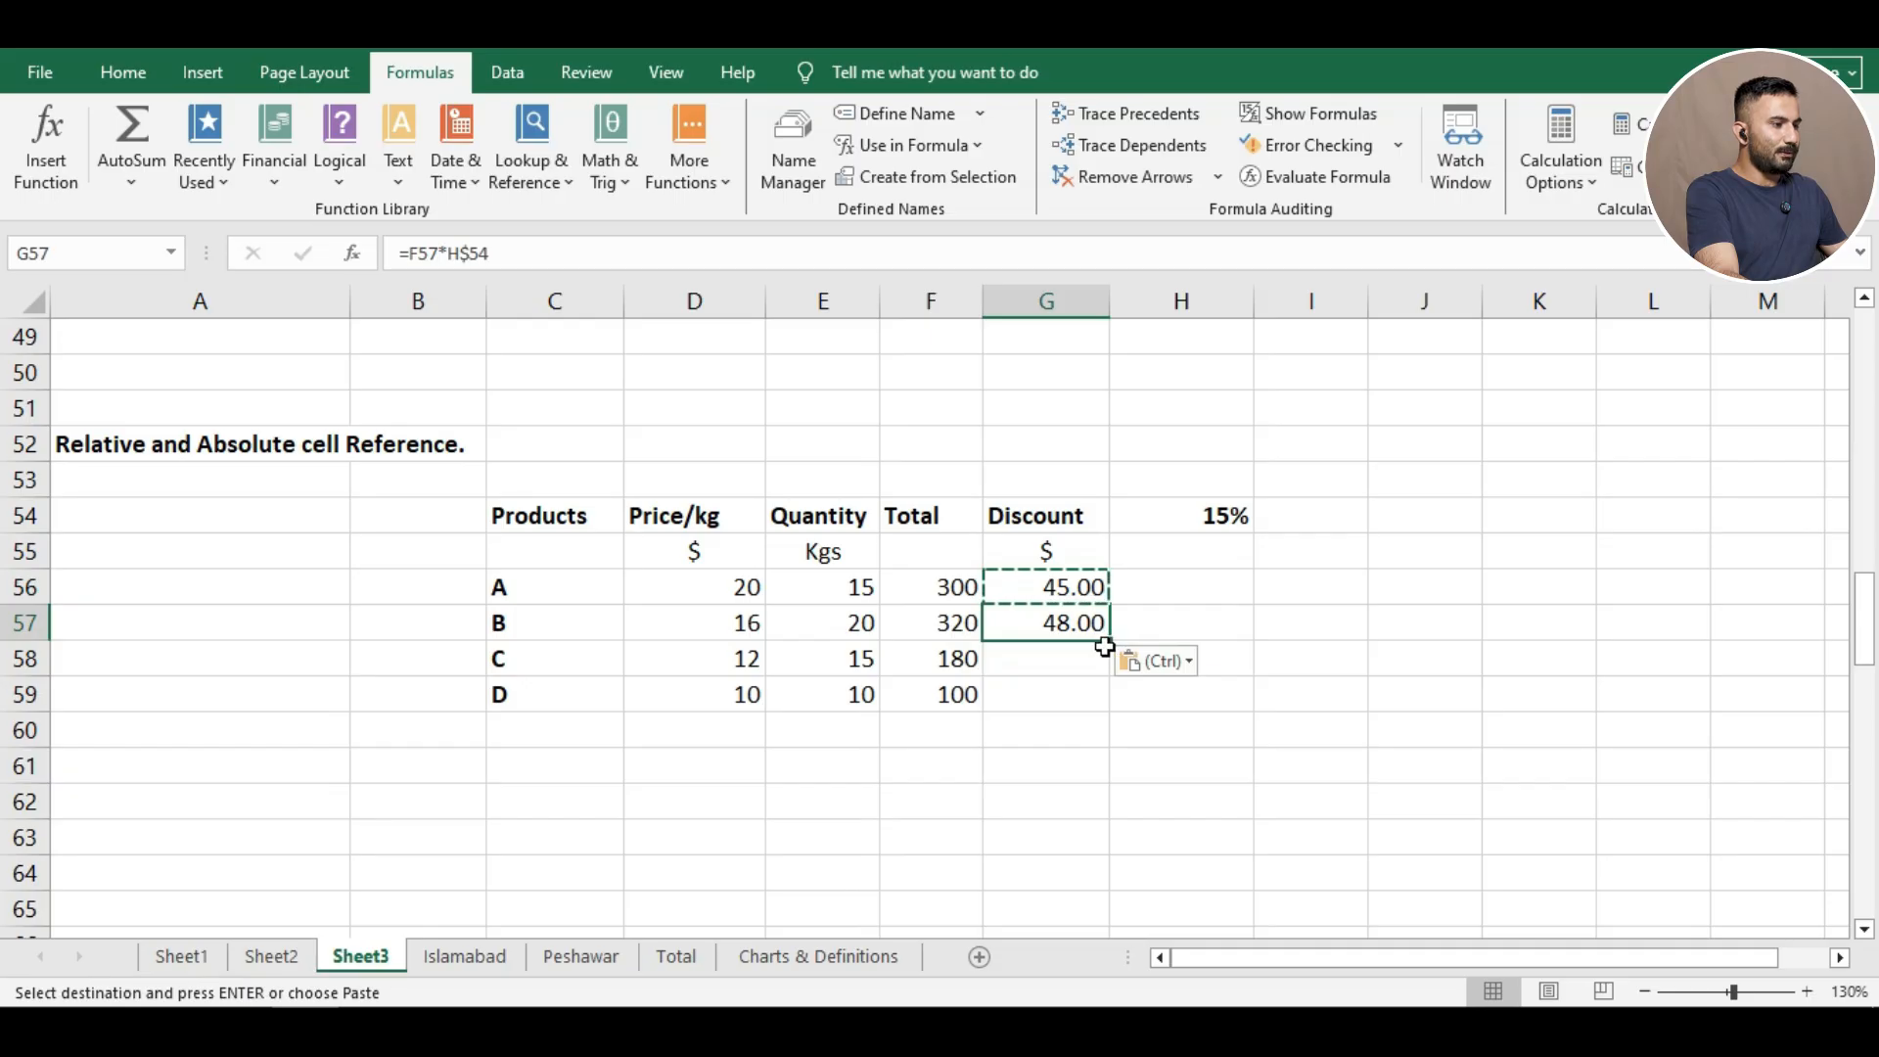
drag(1112, 640, 1128, 712)
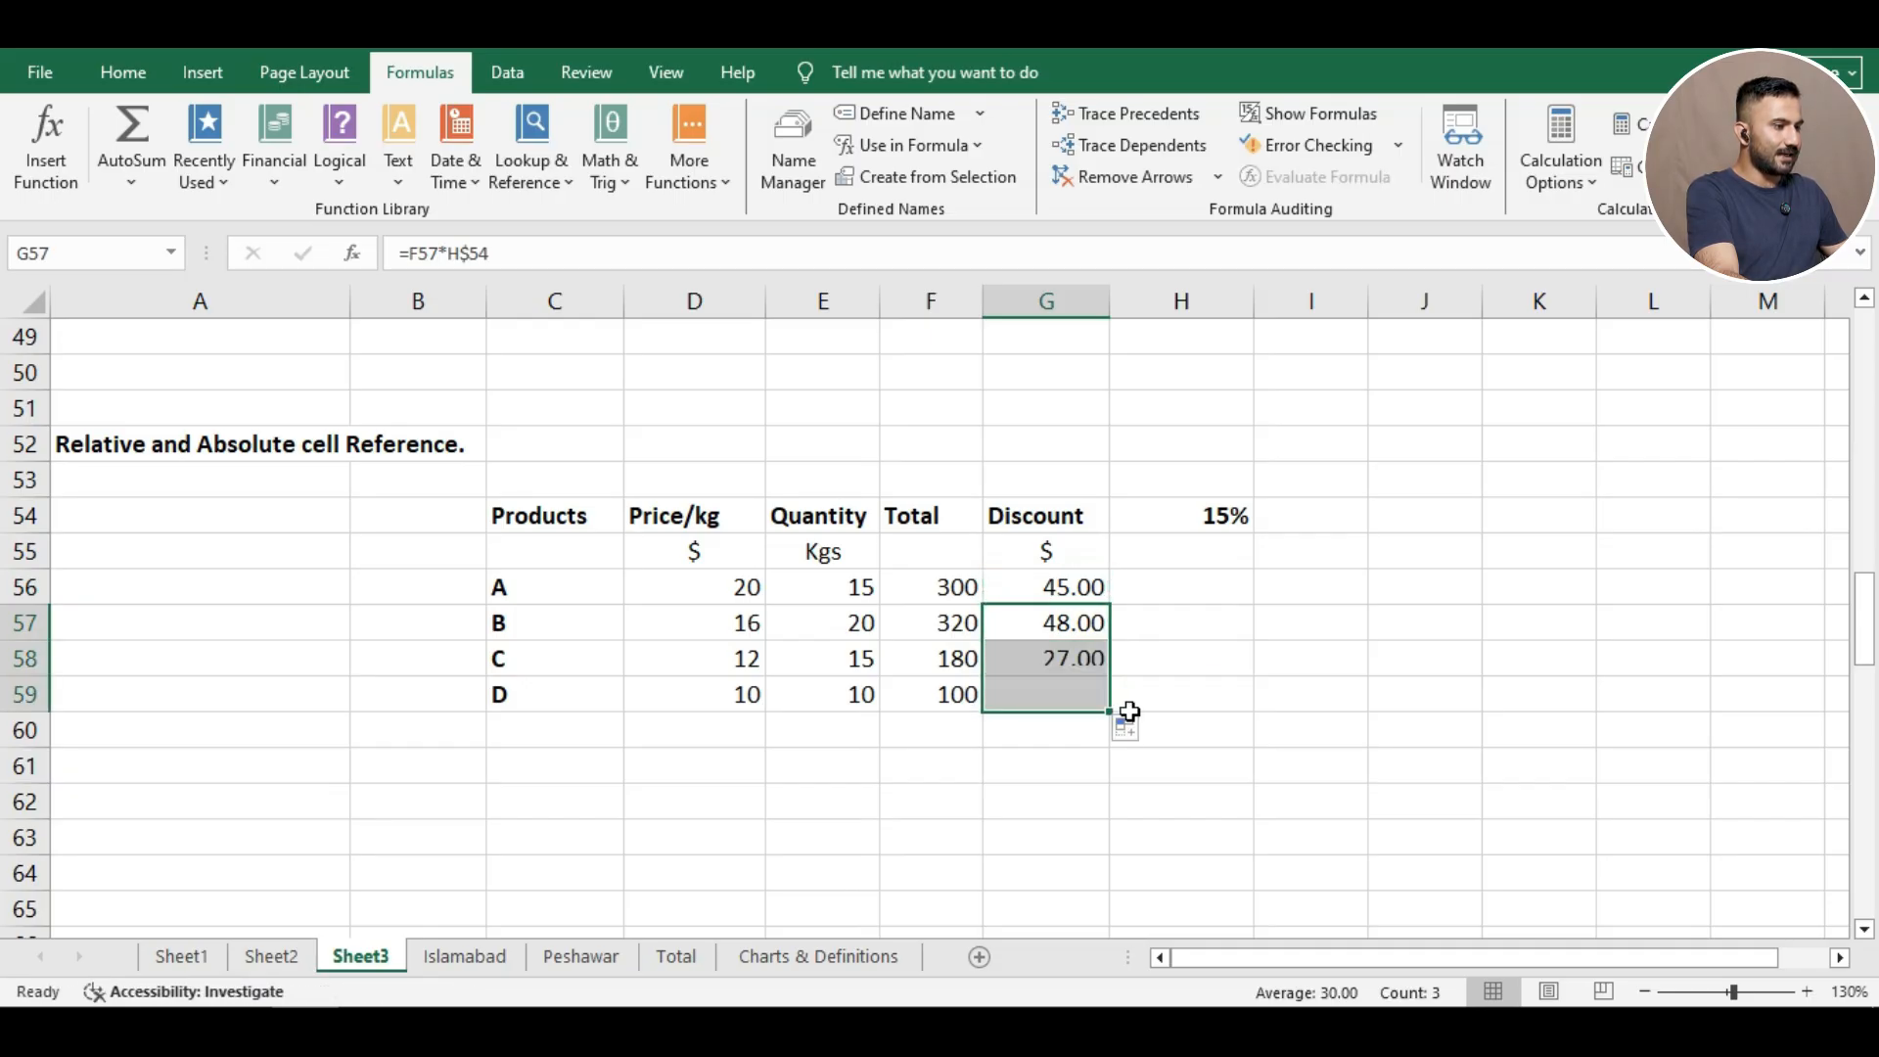
click(1246, 683)
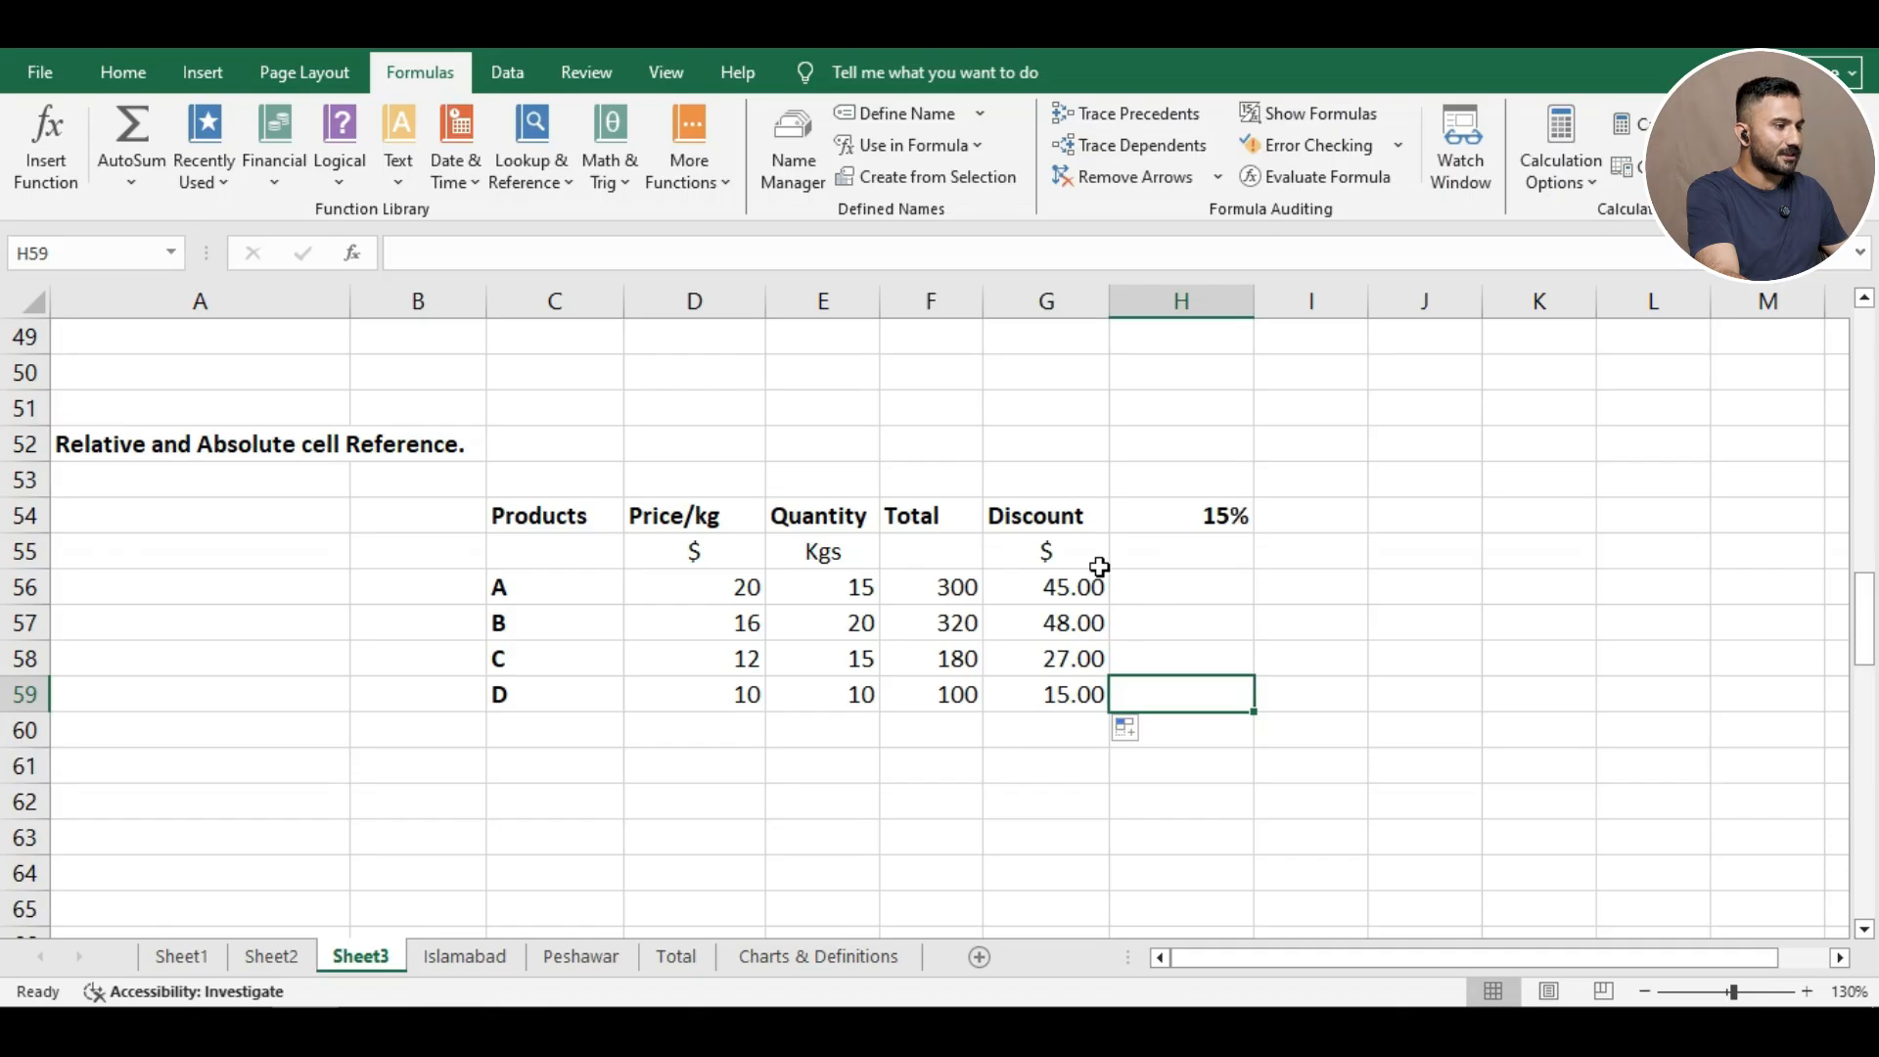
click(1213, 650)
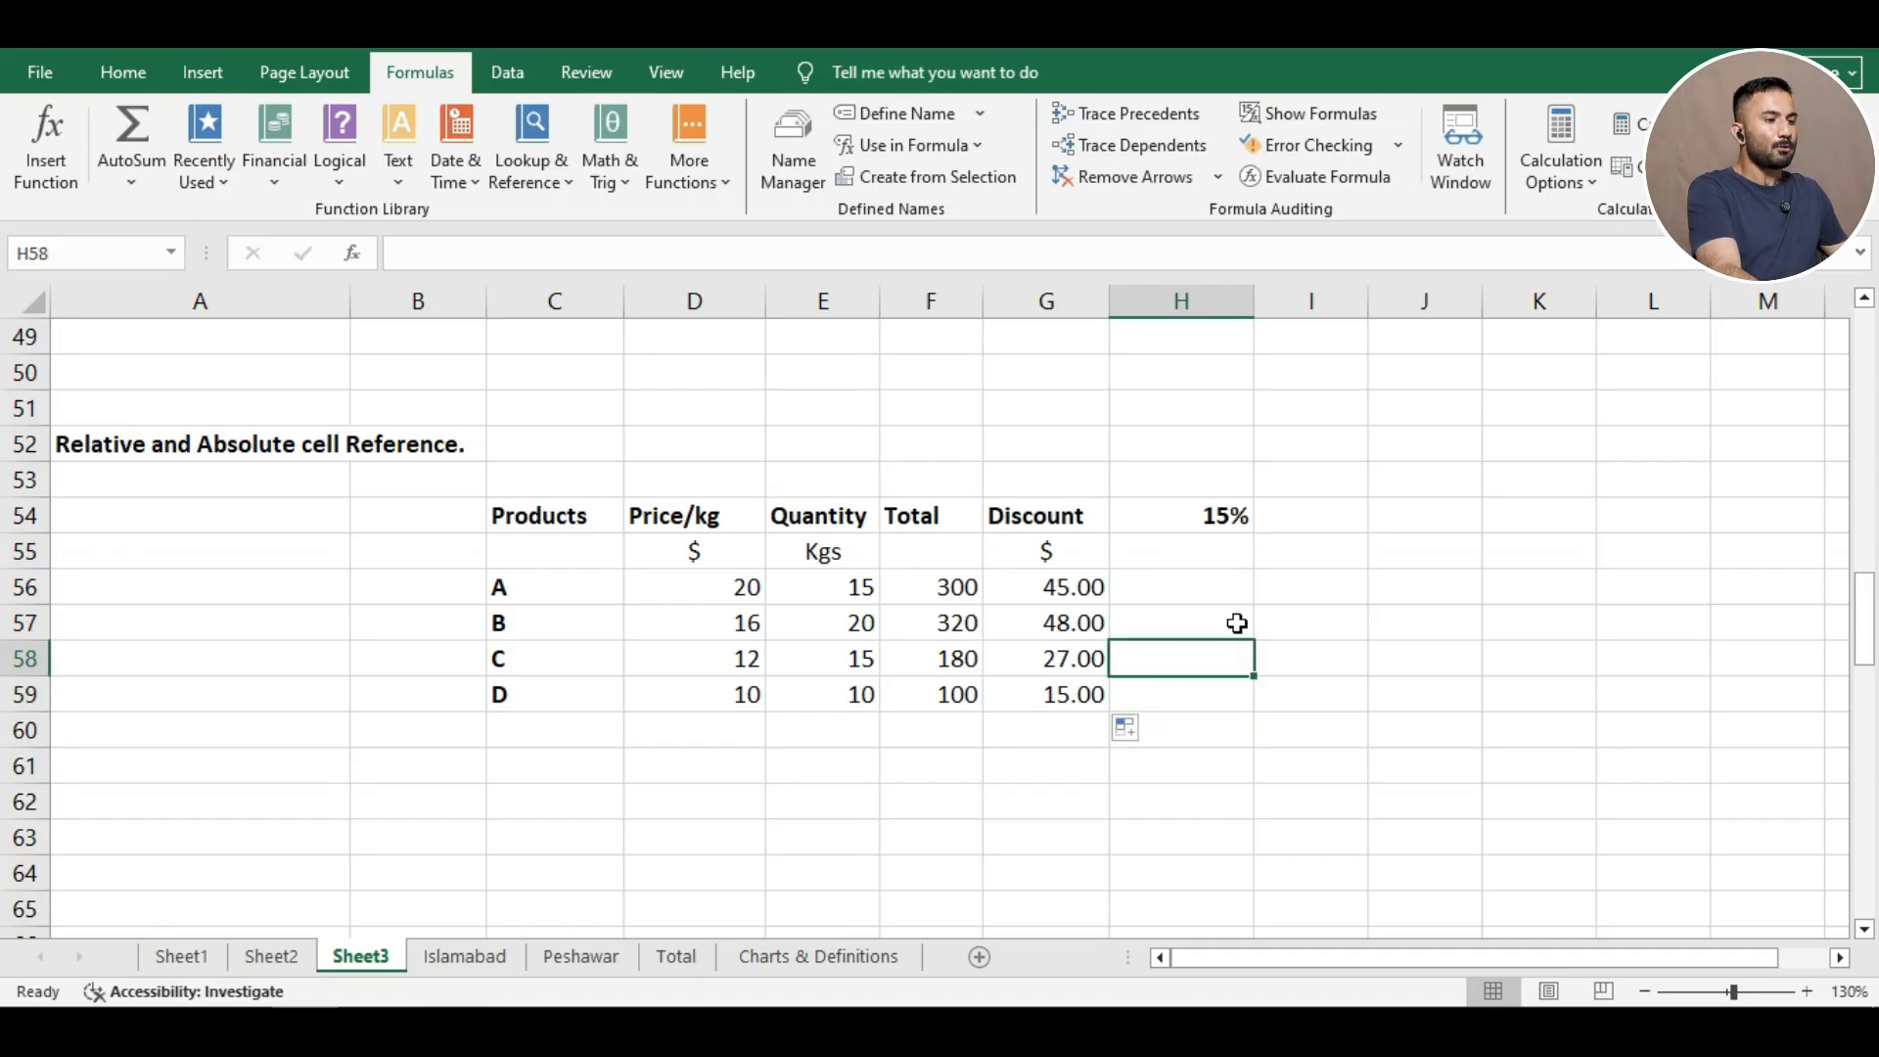
click(1238, 623)
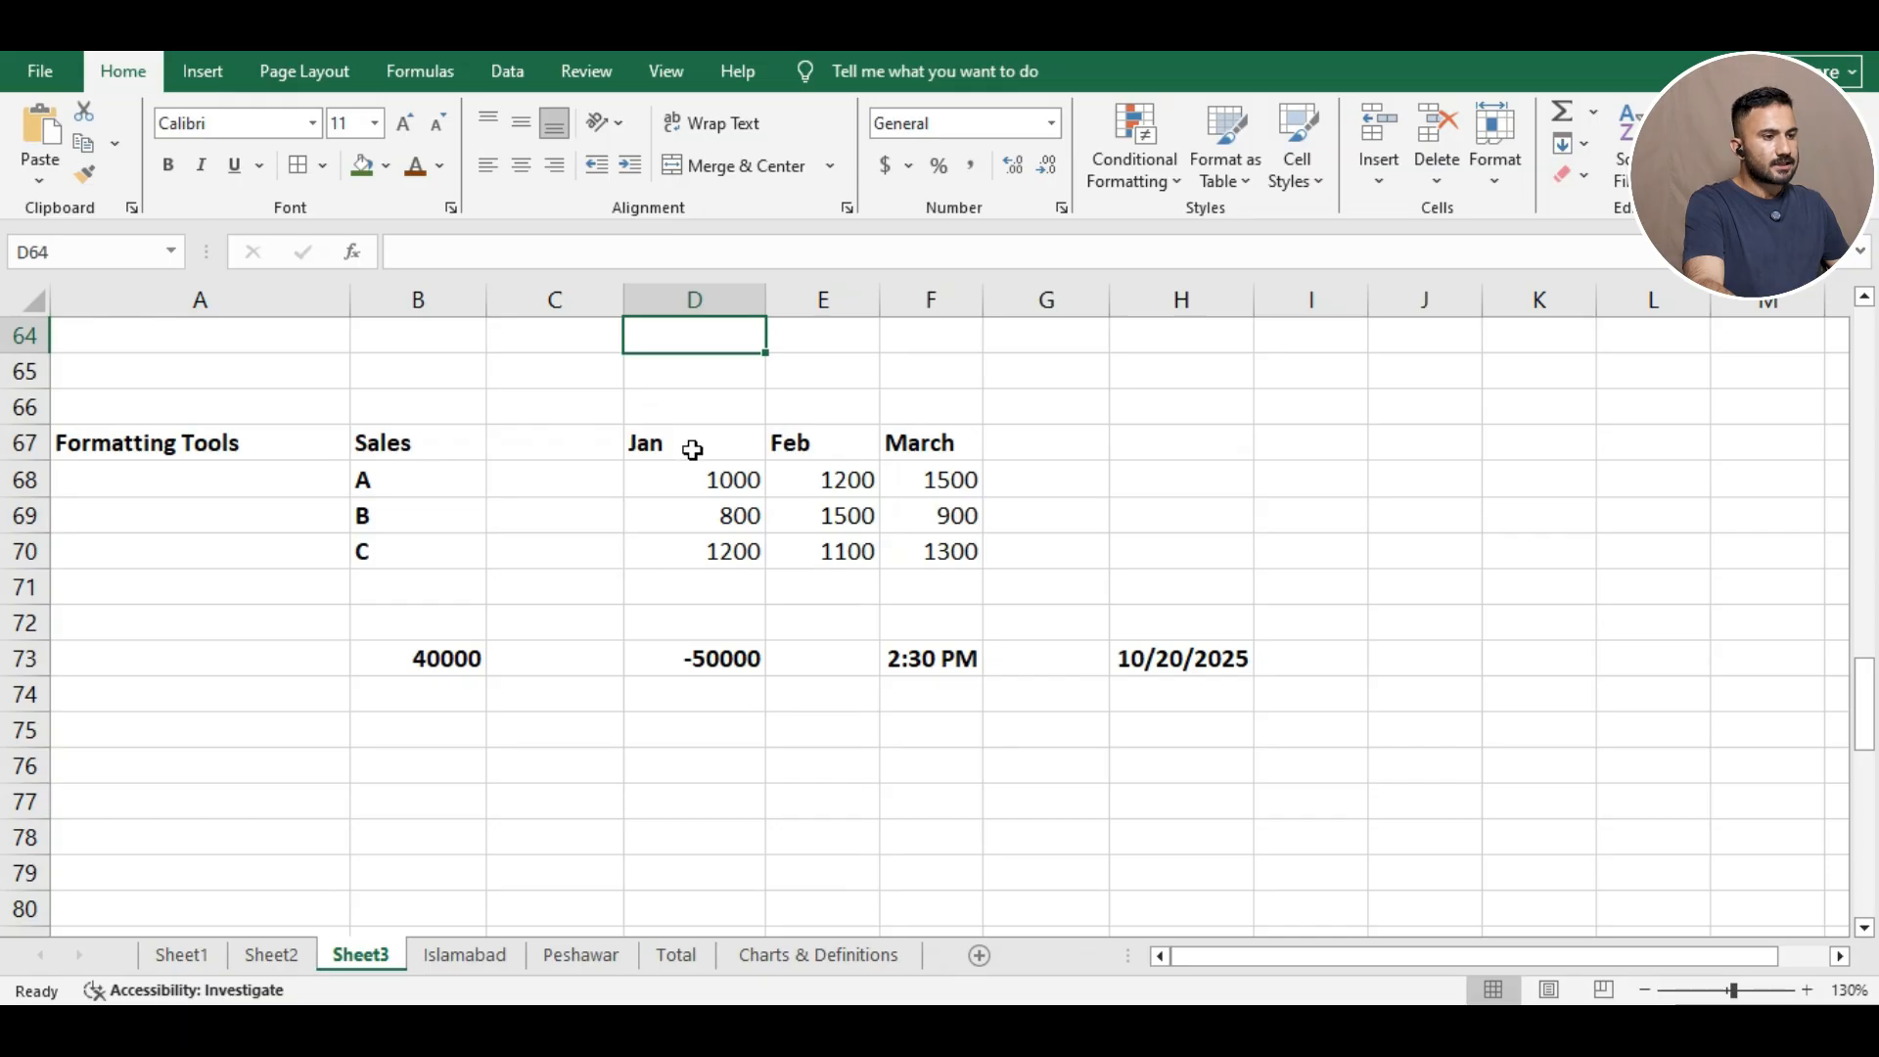
Bring up the Border settings of Format Cells for the Jan heading cell.
click(692, 449)
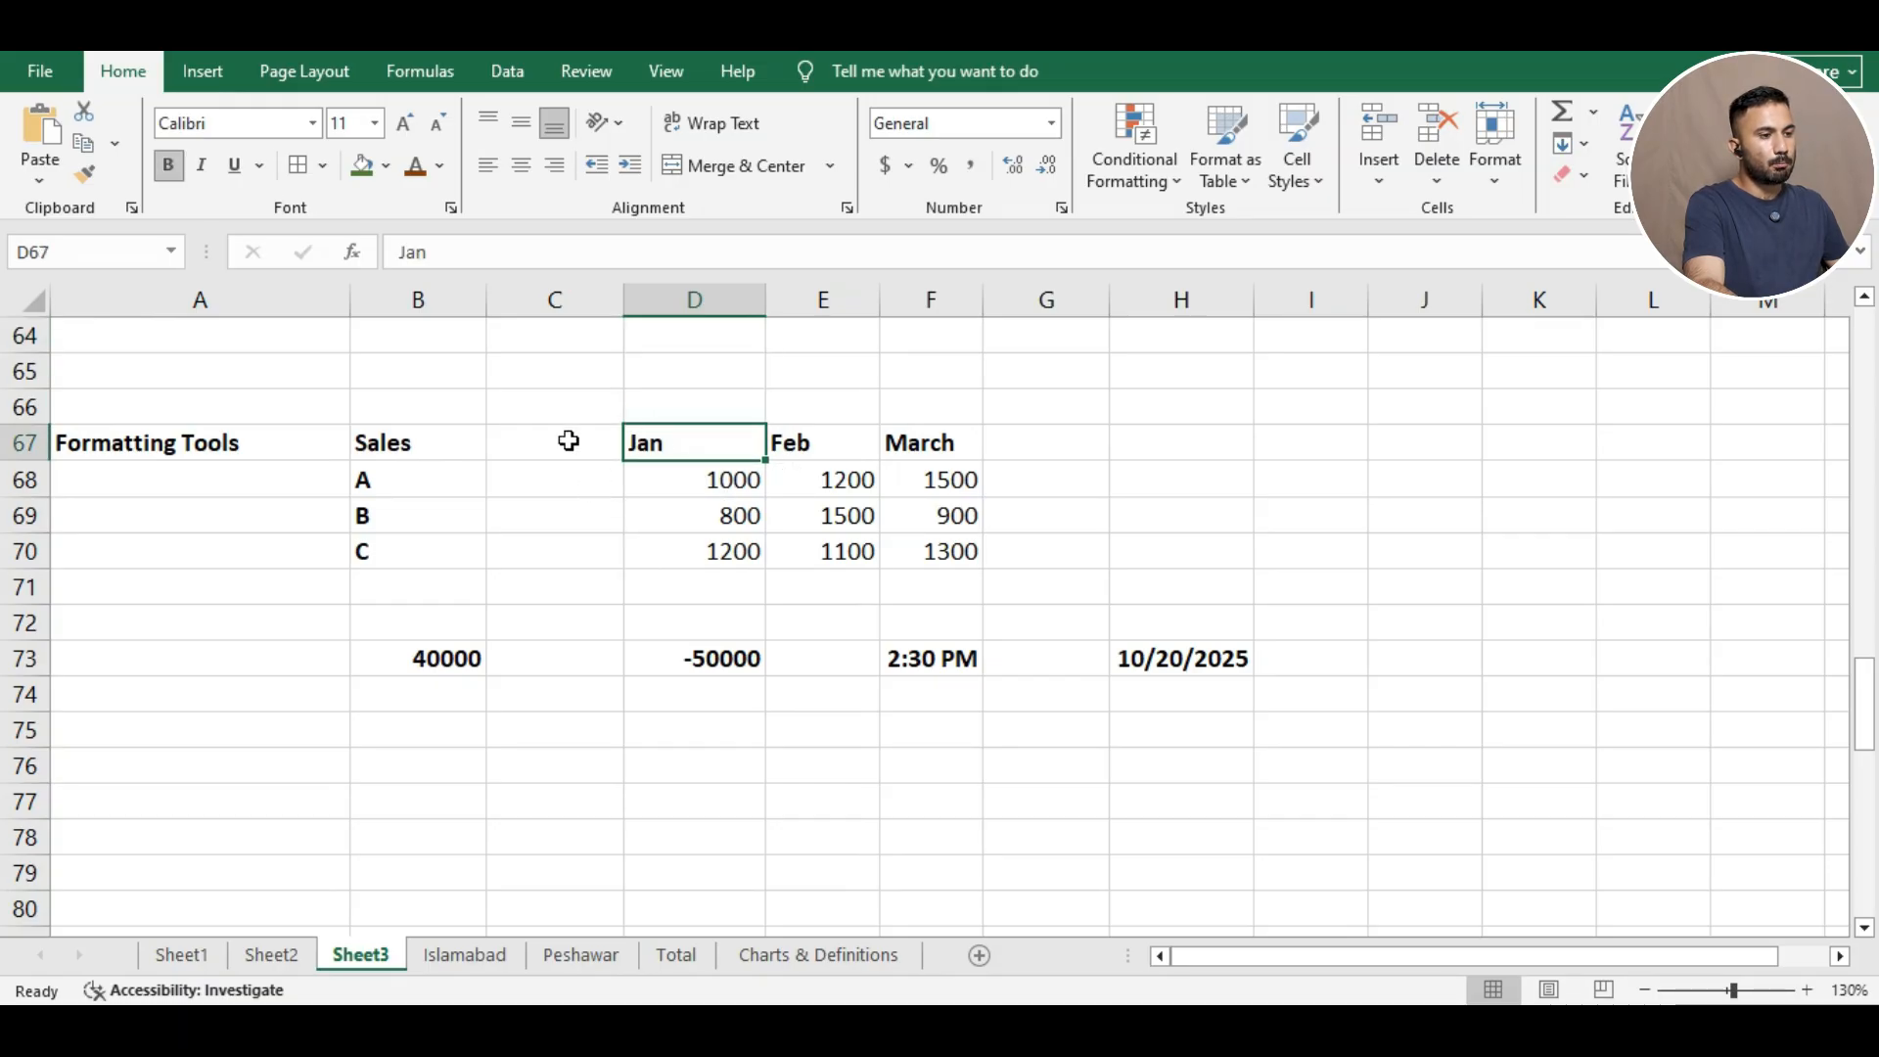
right_click(695, 443)
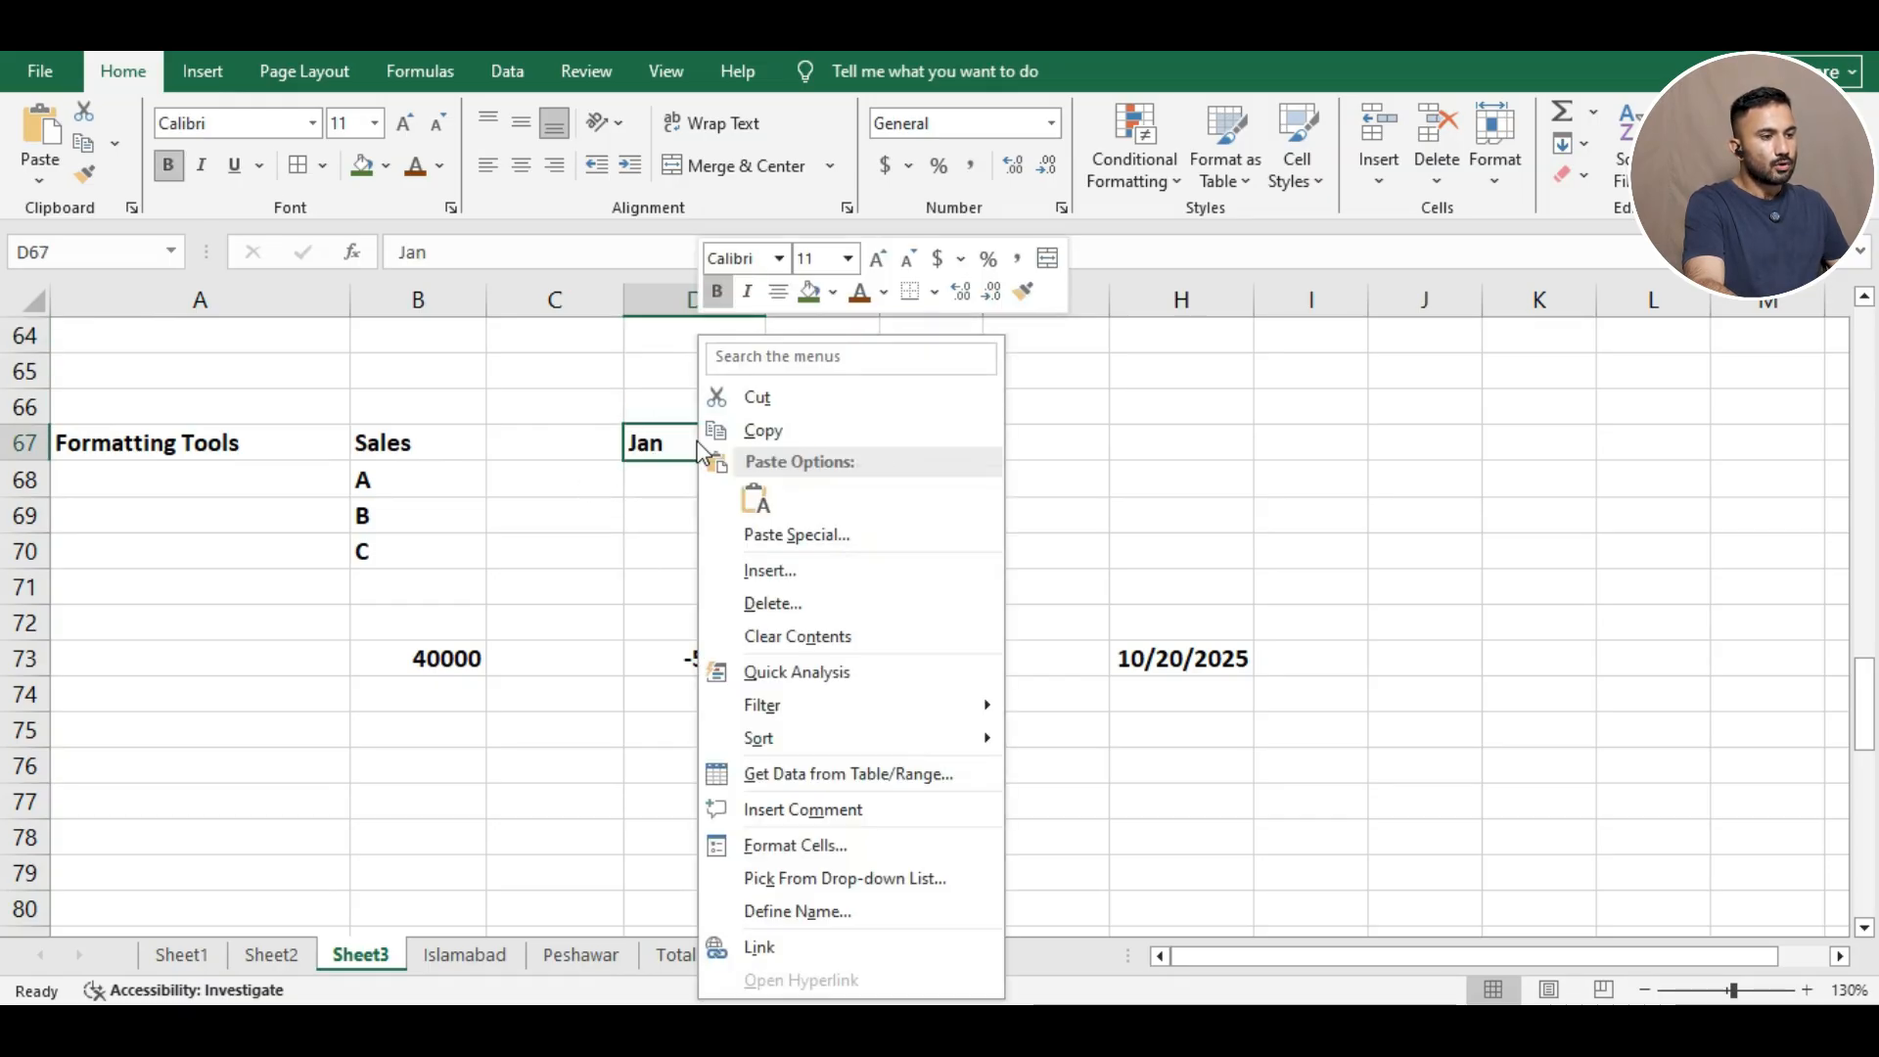
click(832, 847)
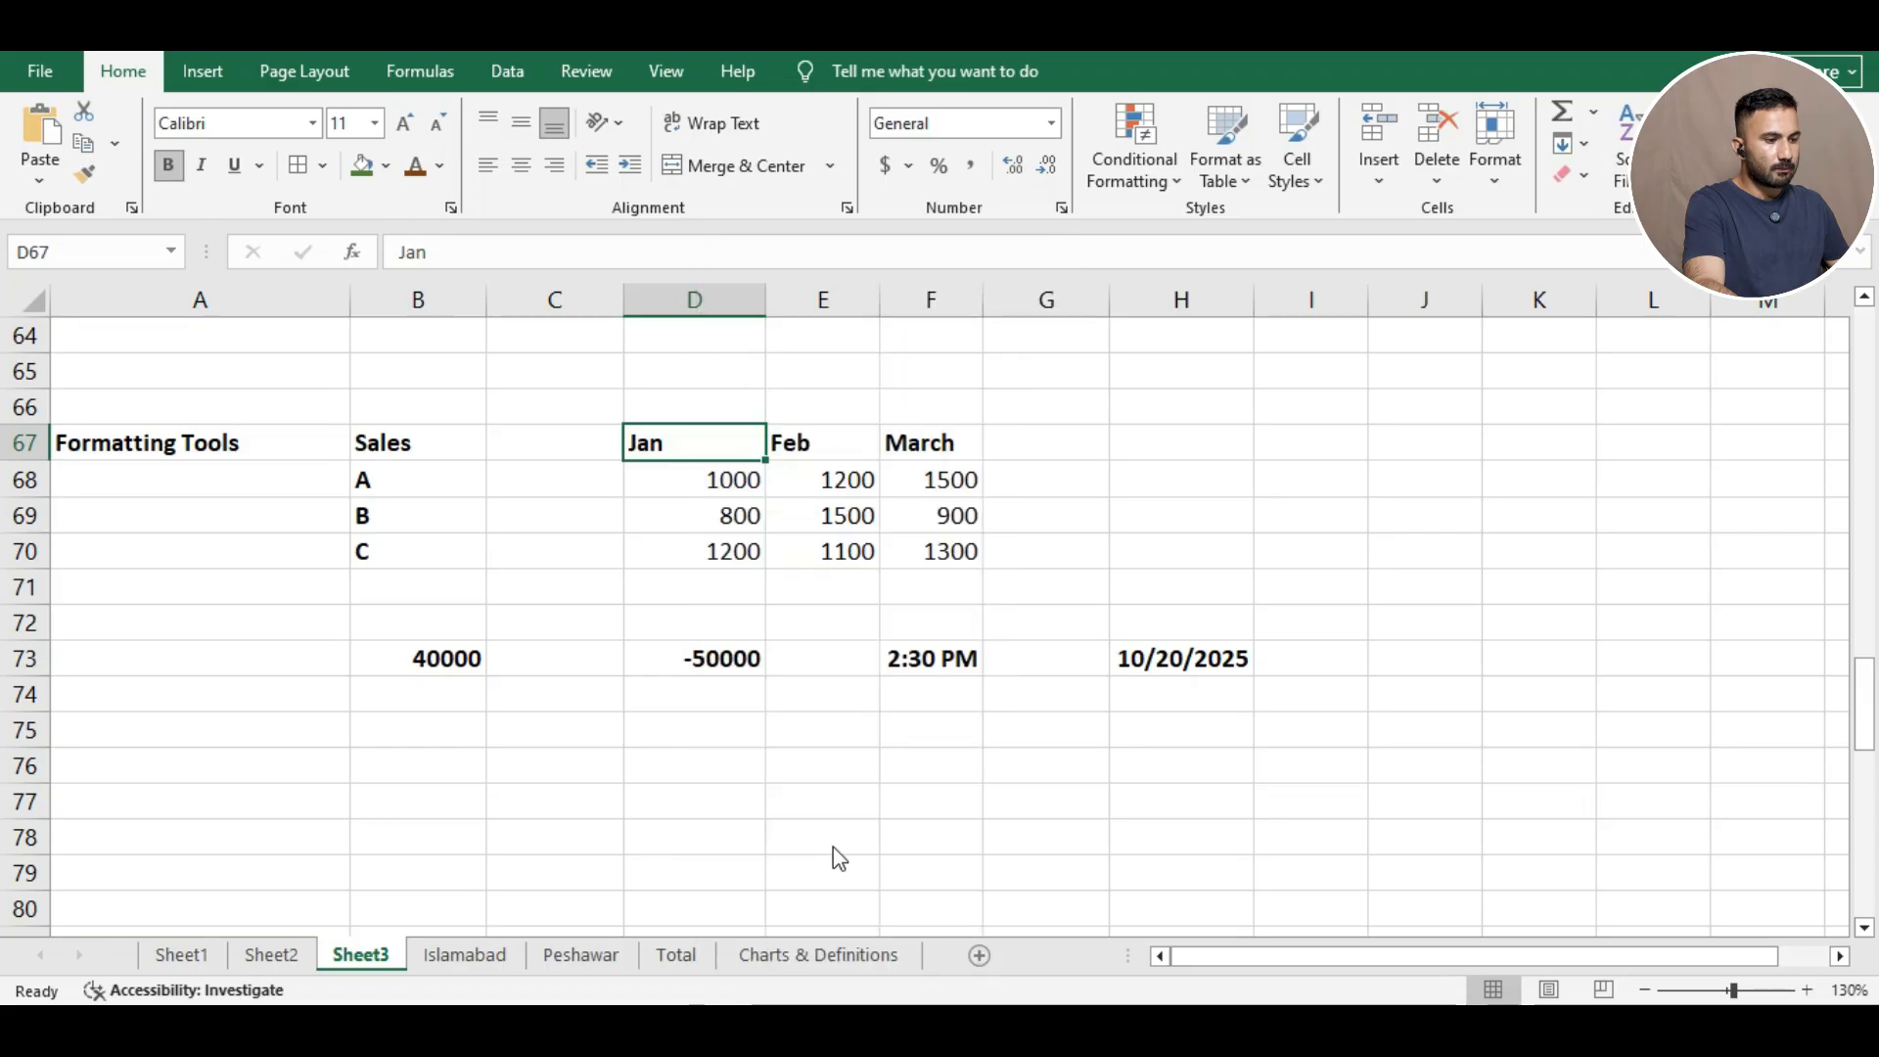
click(755, 399)
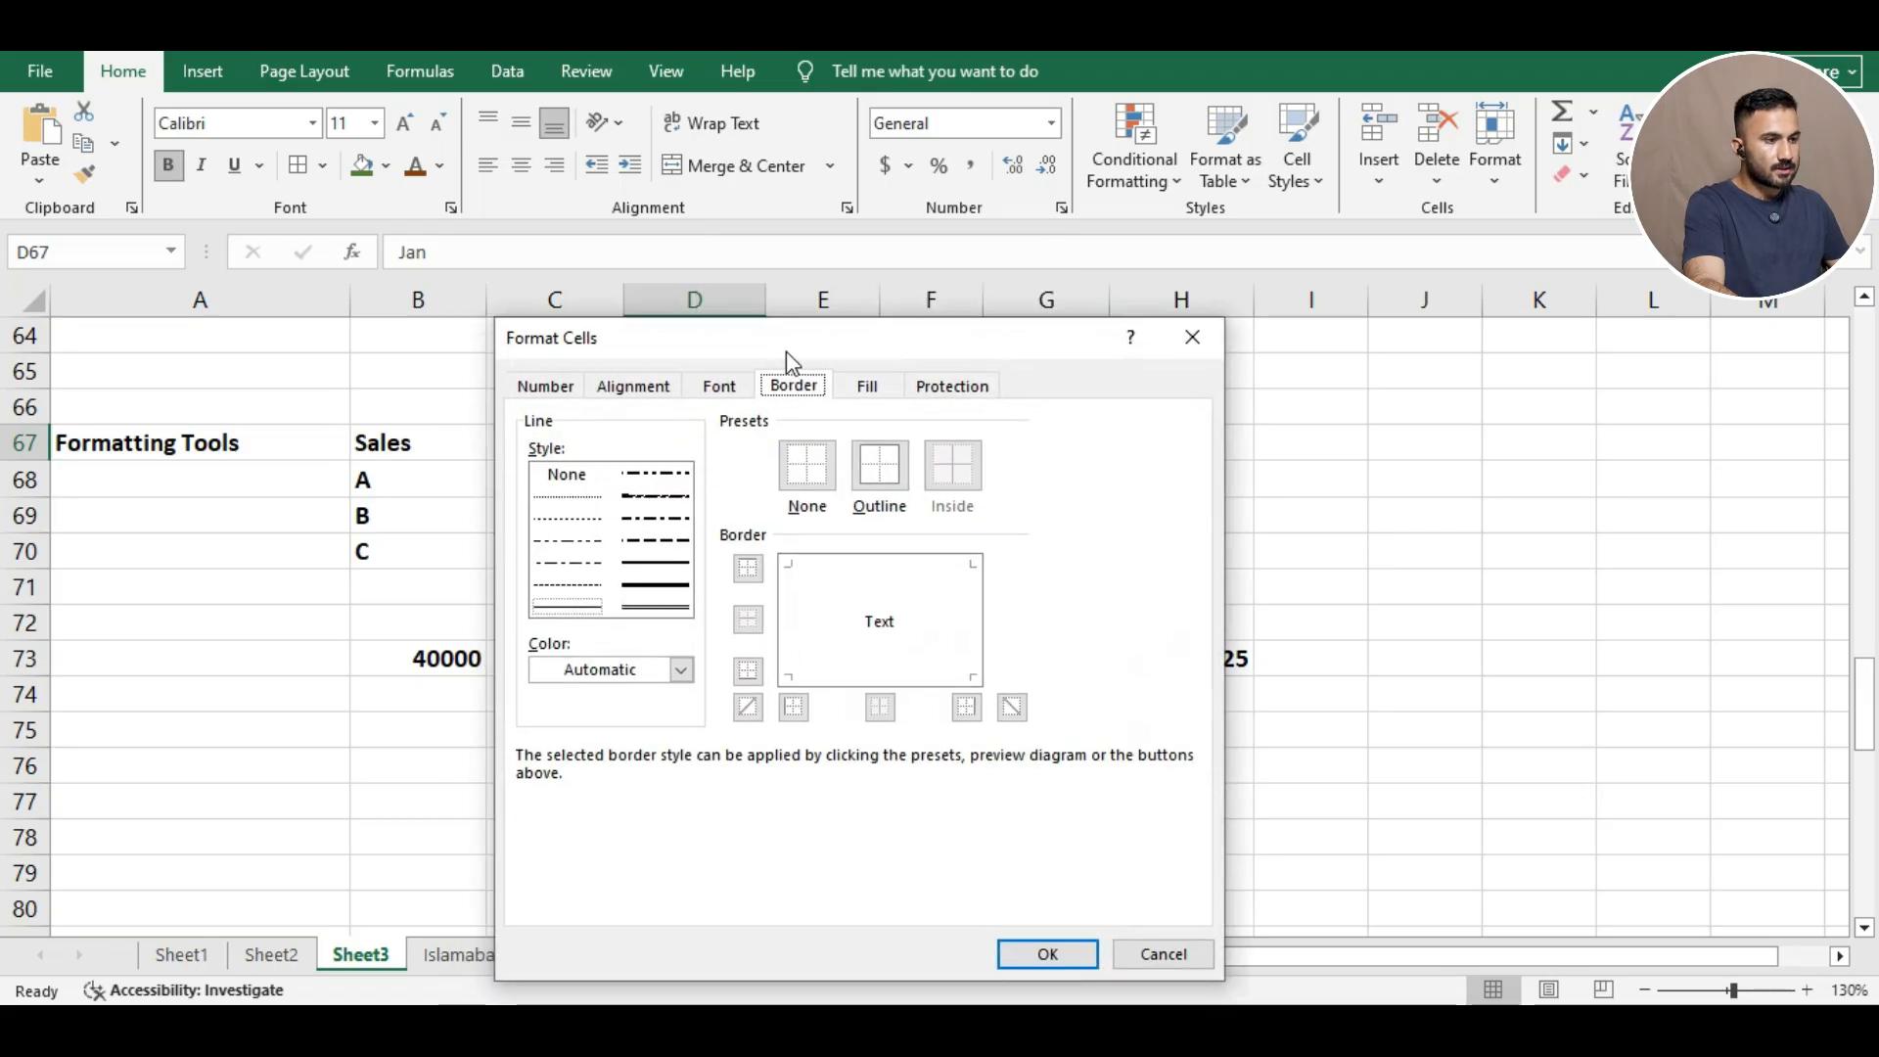
drag(784, 350, 1248, 163)
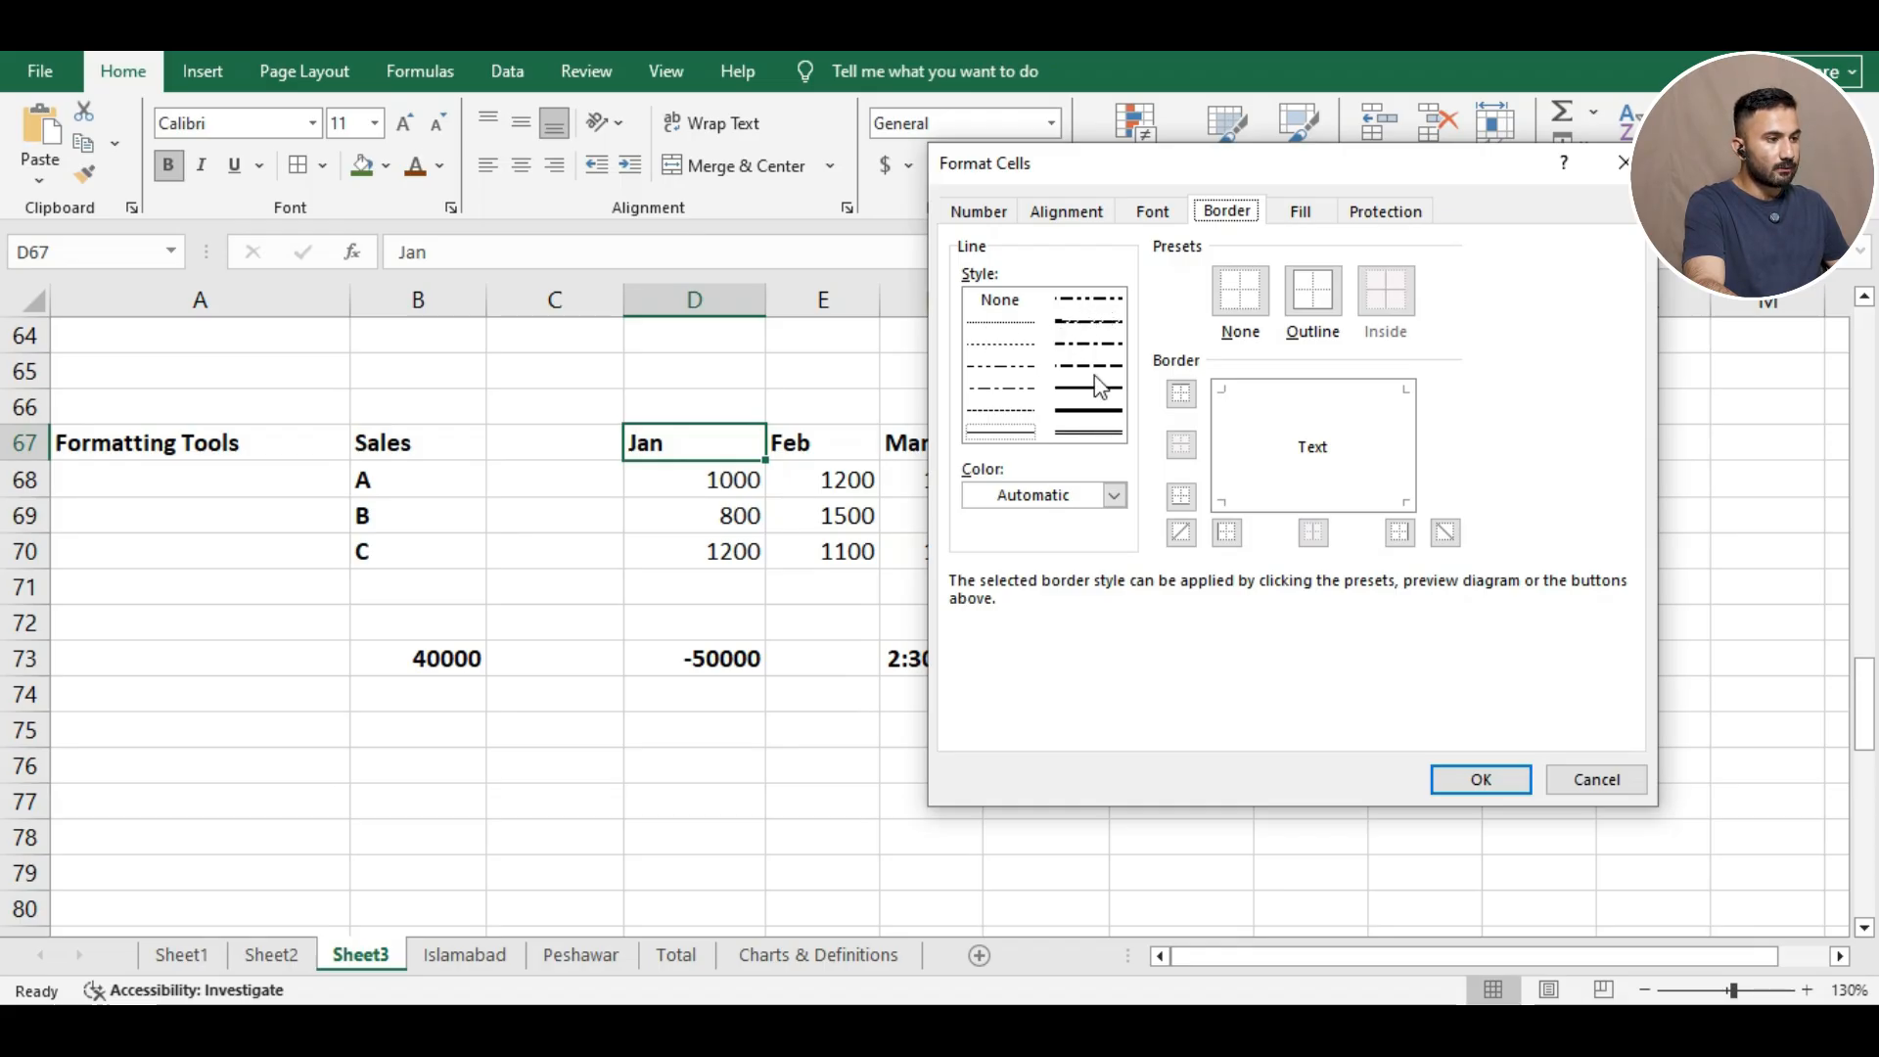
Apply a dash-dot border to the top, bottom, left and right of the cell.
click(1088, 296)
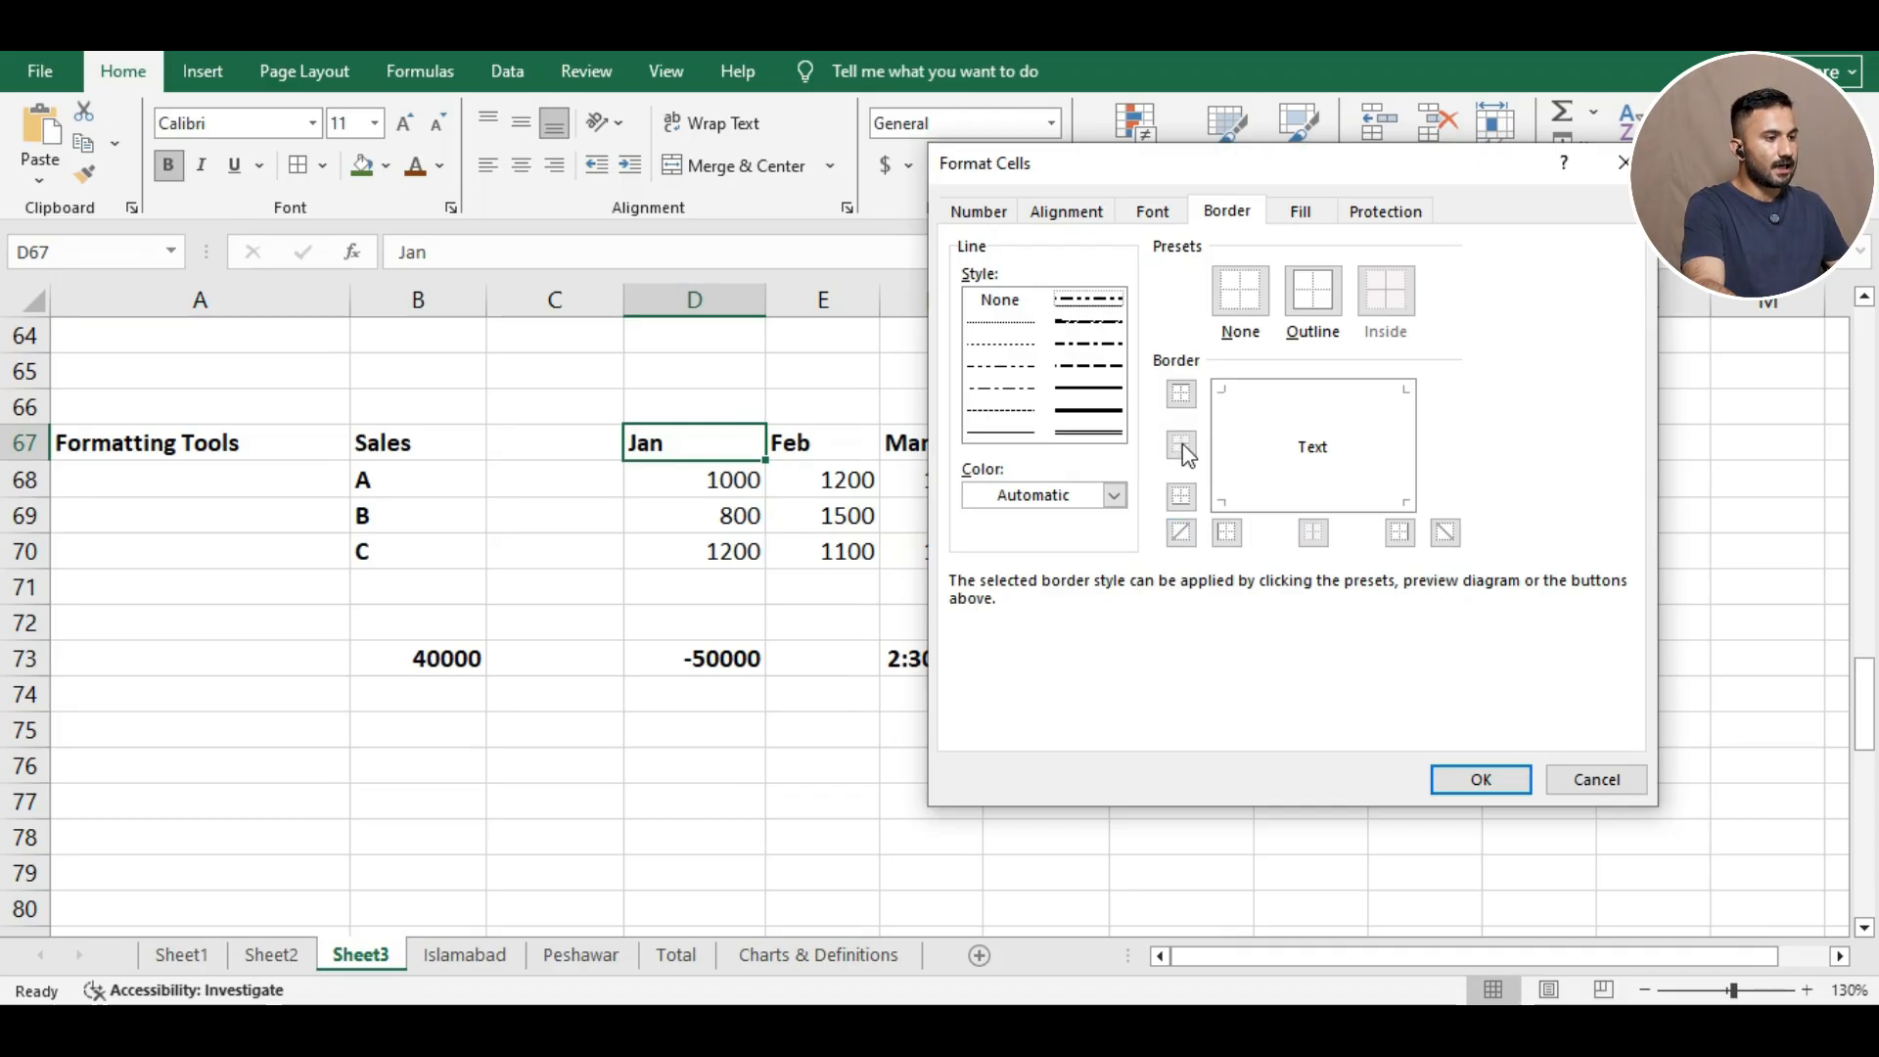
click(1181, 393)
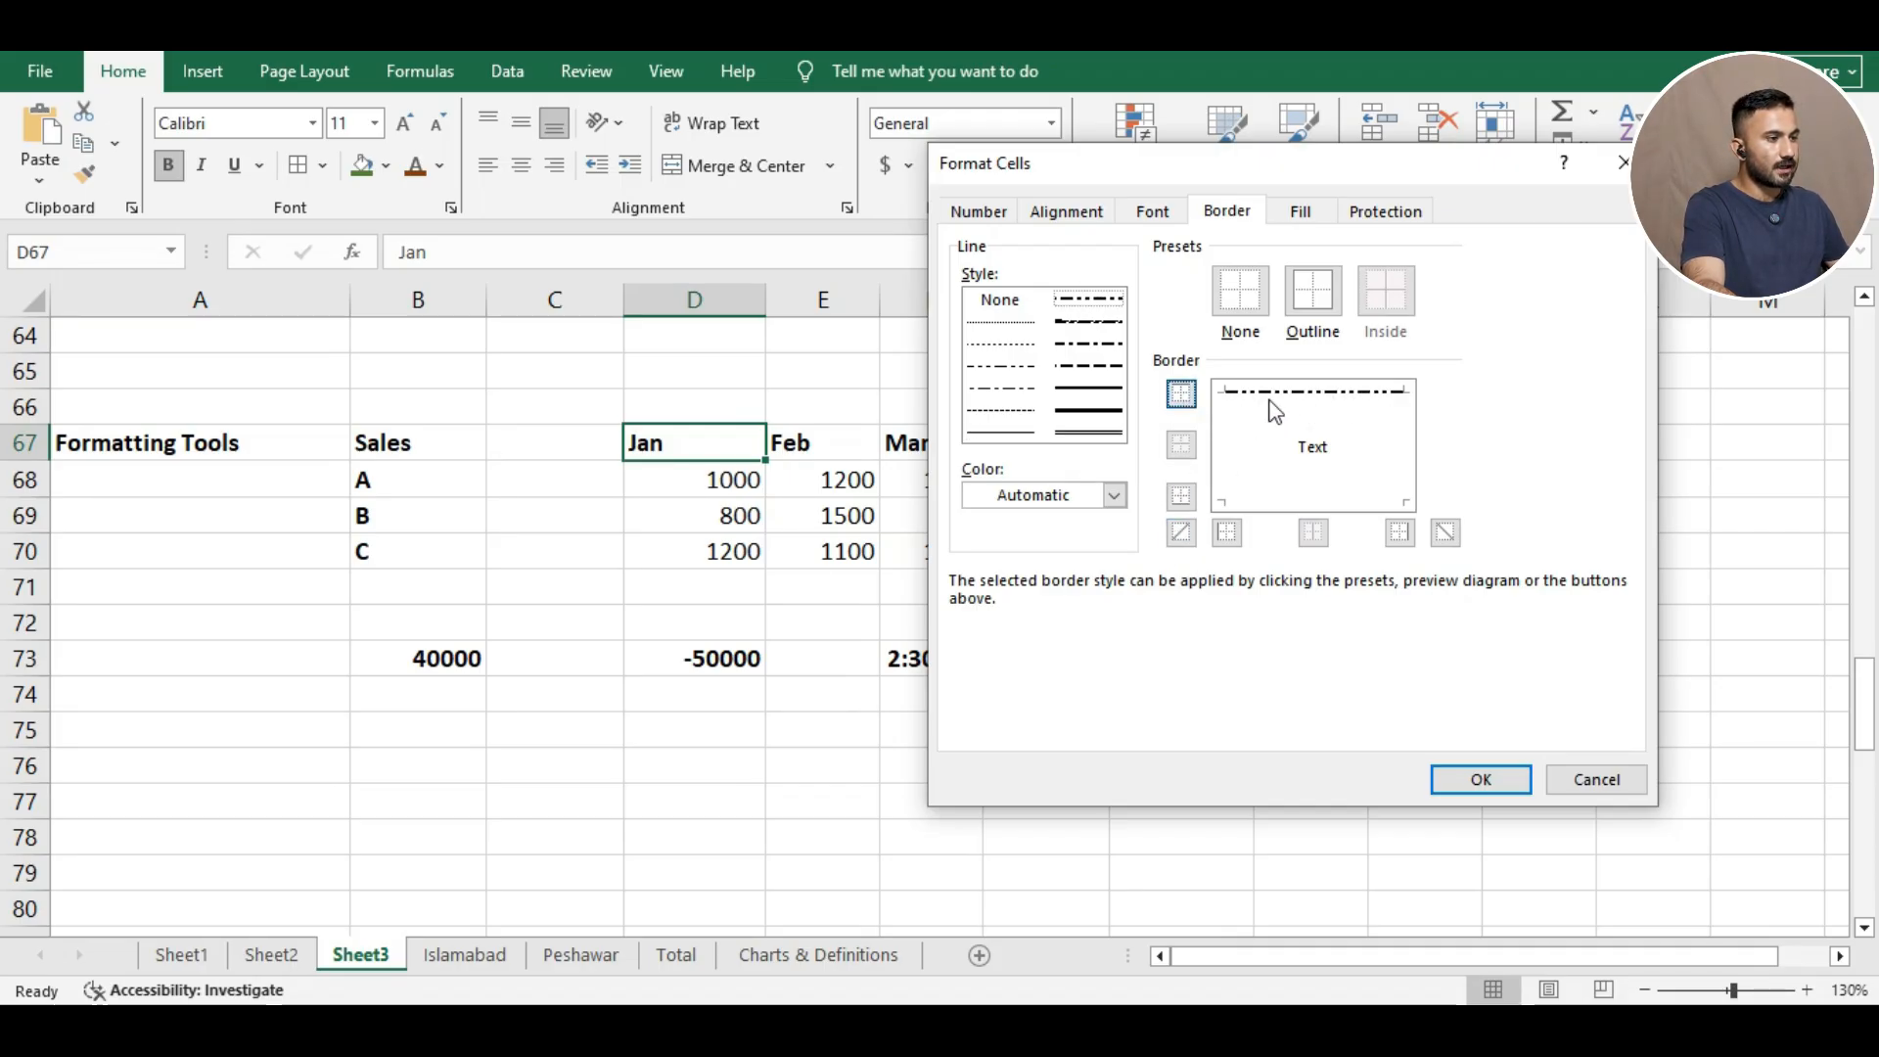
click(1180, 496)
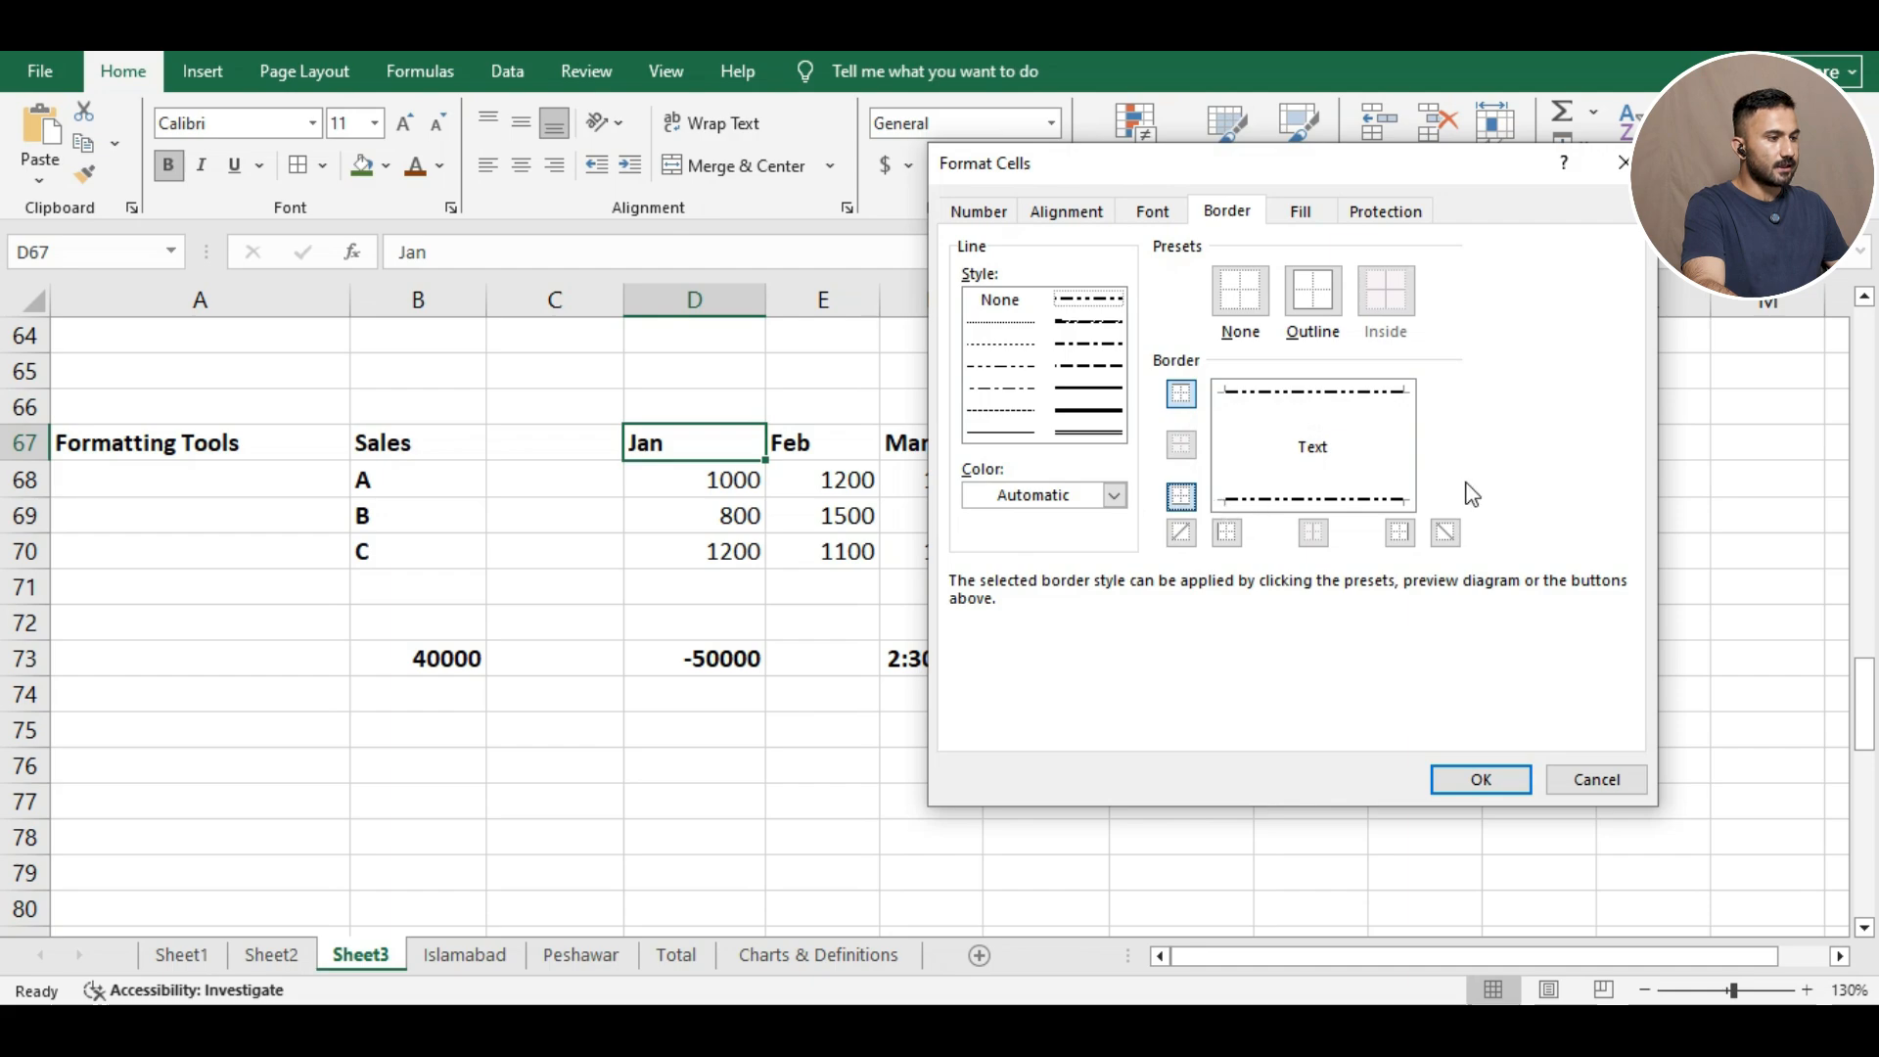
click(1227, 531)
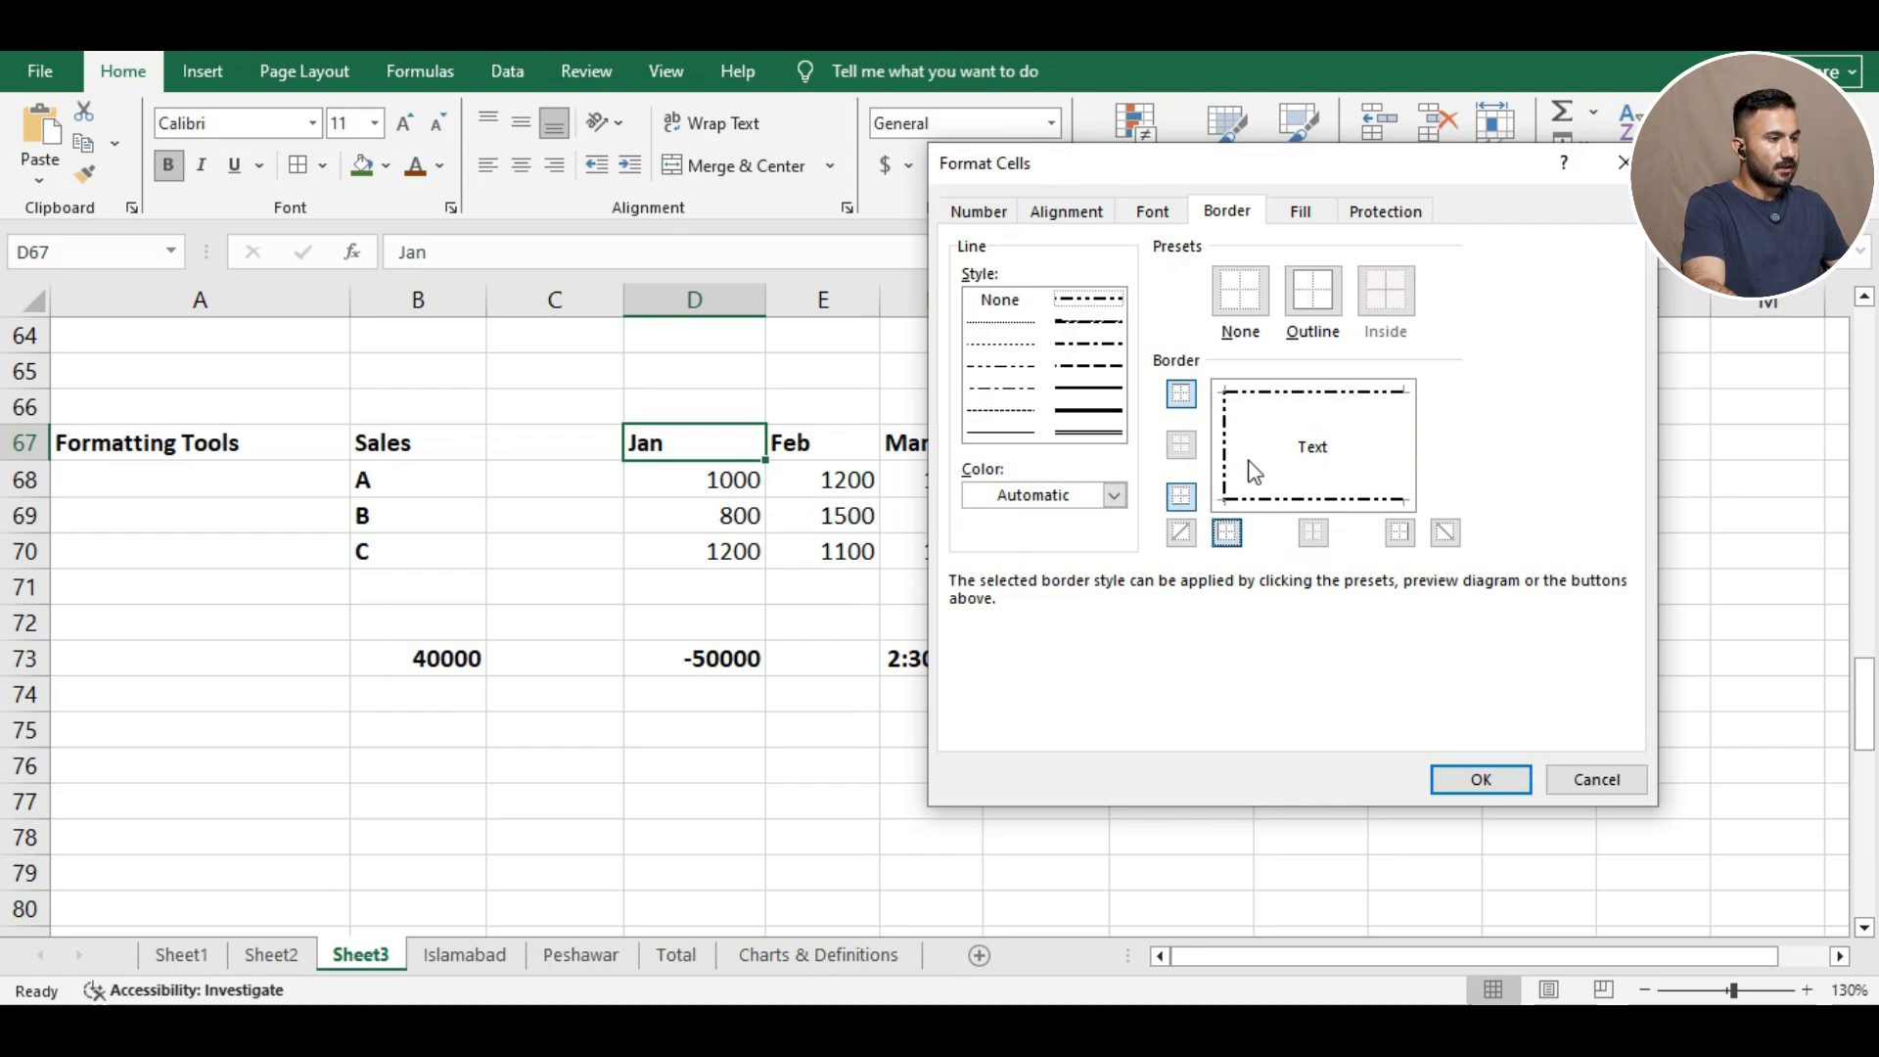
click(1399, 533)
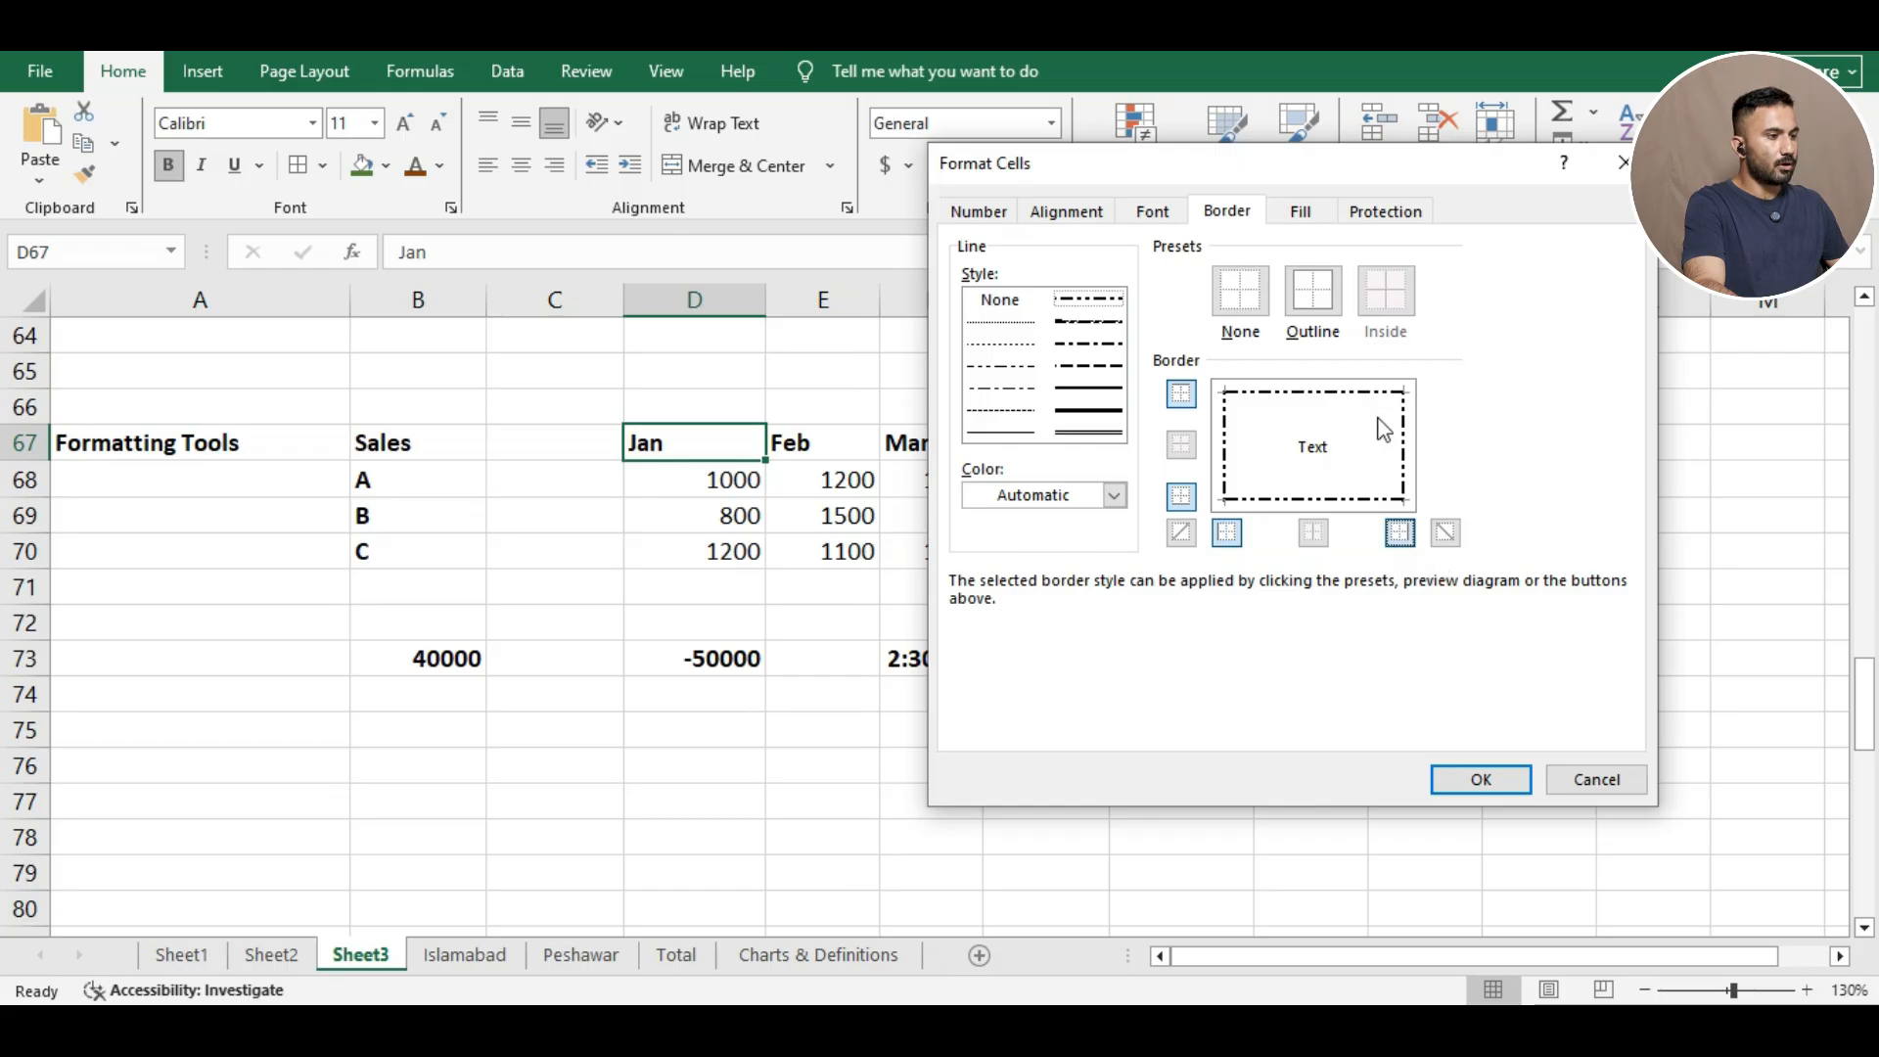
Try a dash-dot border on the Jan cell, then remove all its borders again.
click(1482, 781)
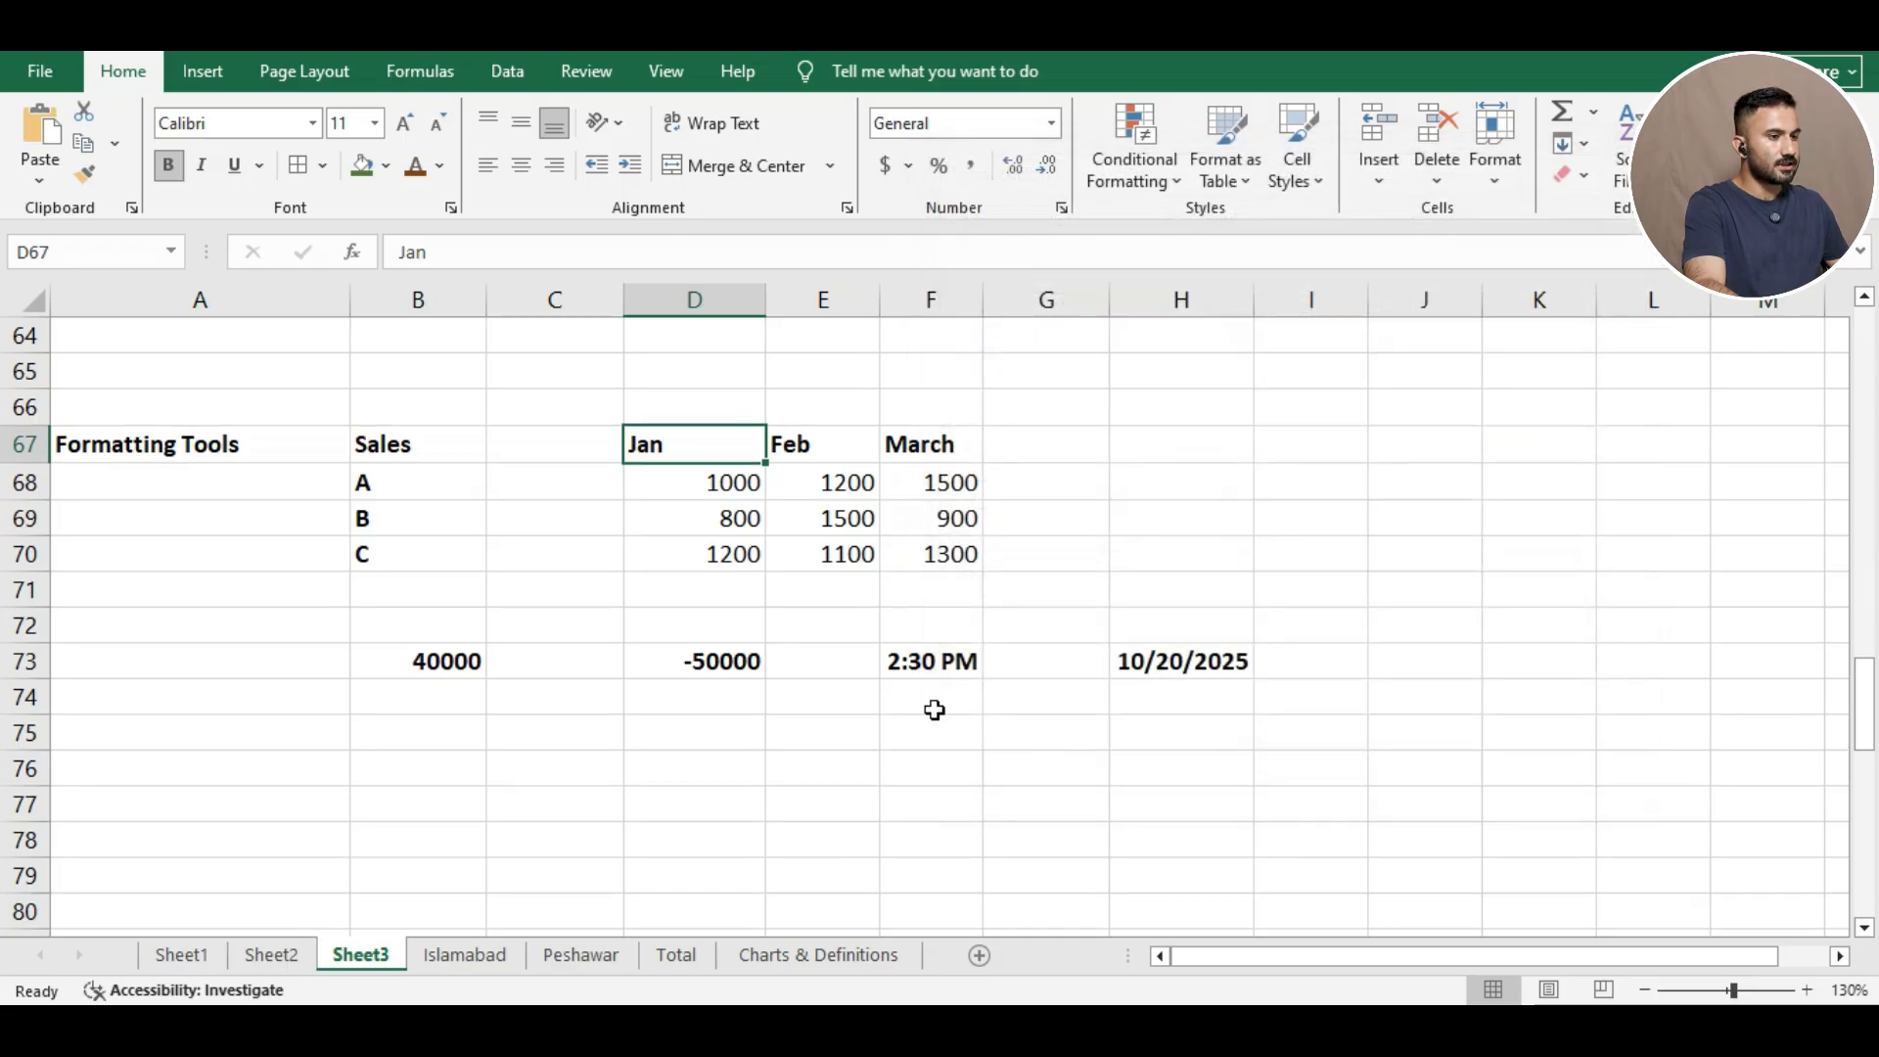
click(615, 625)
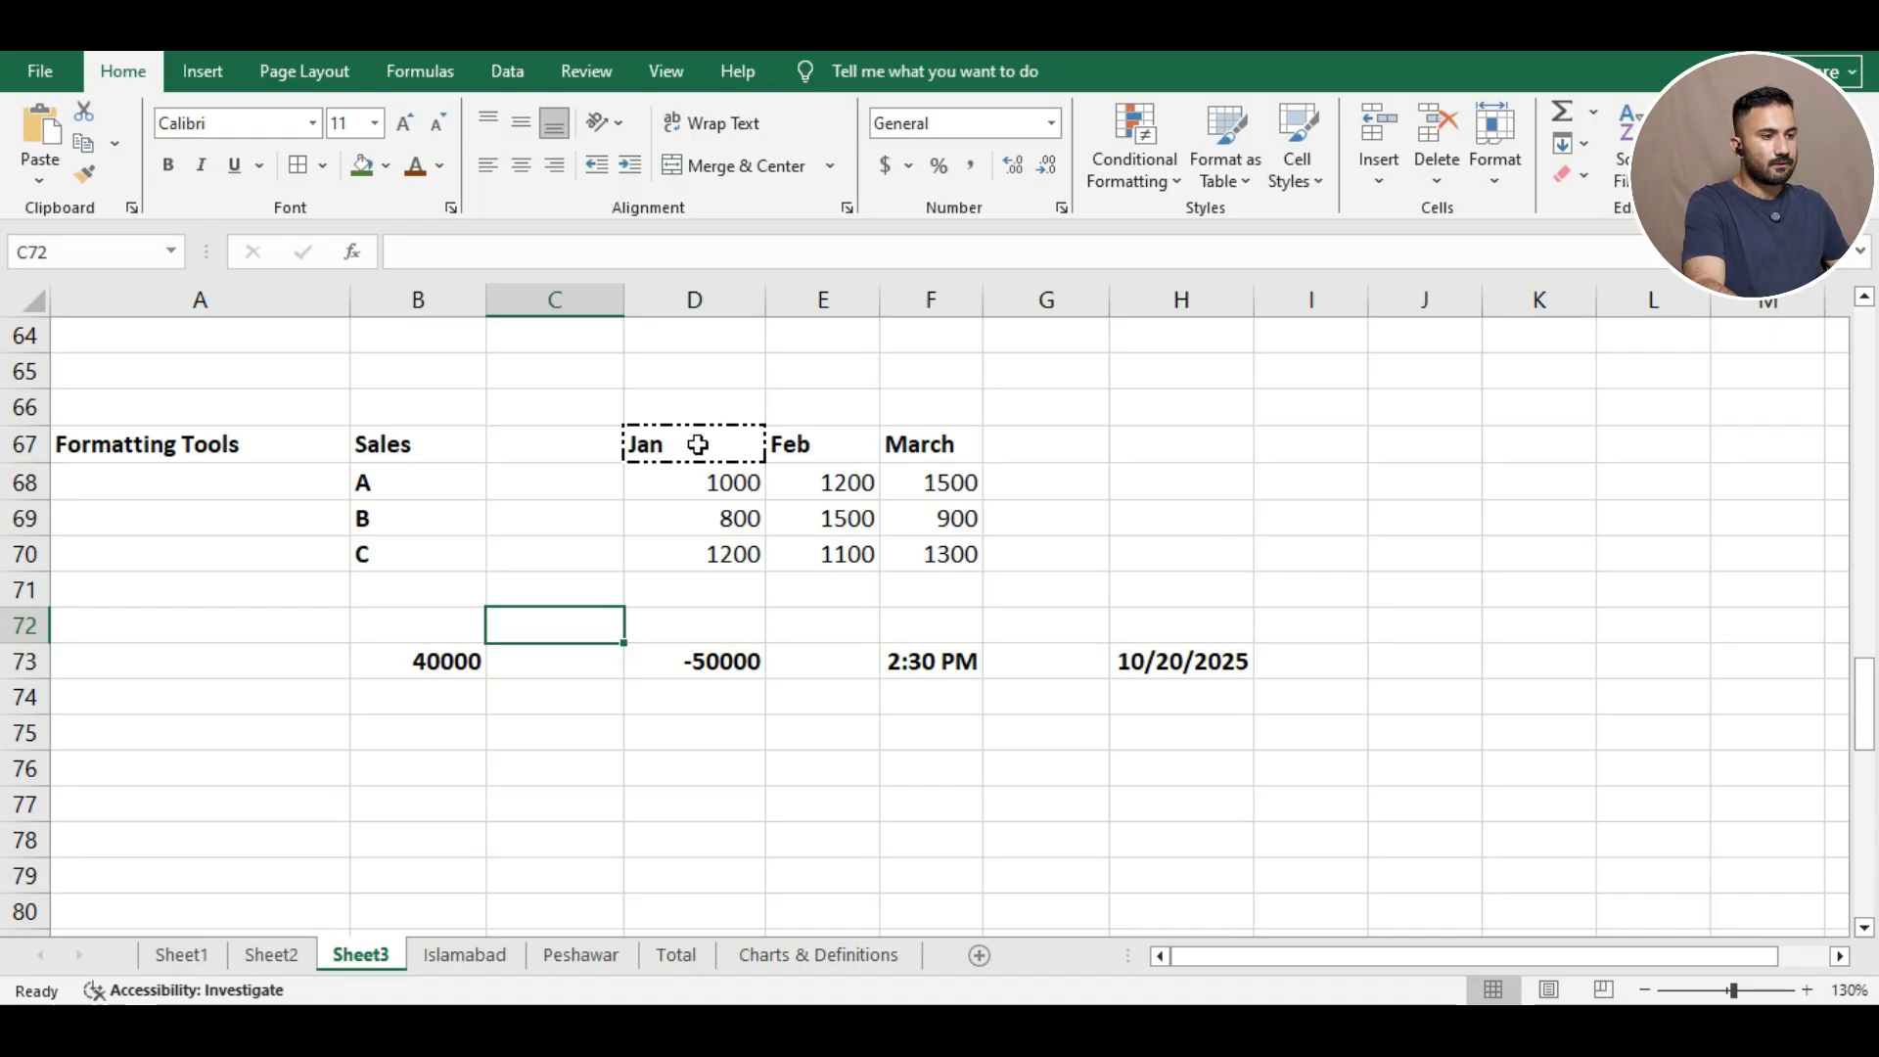
click(697, 444)
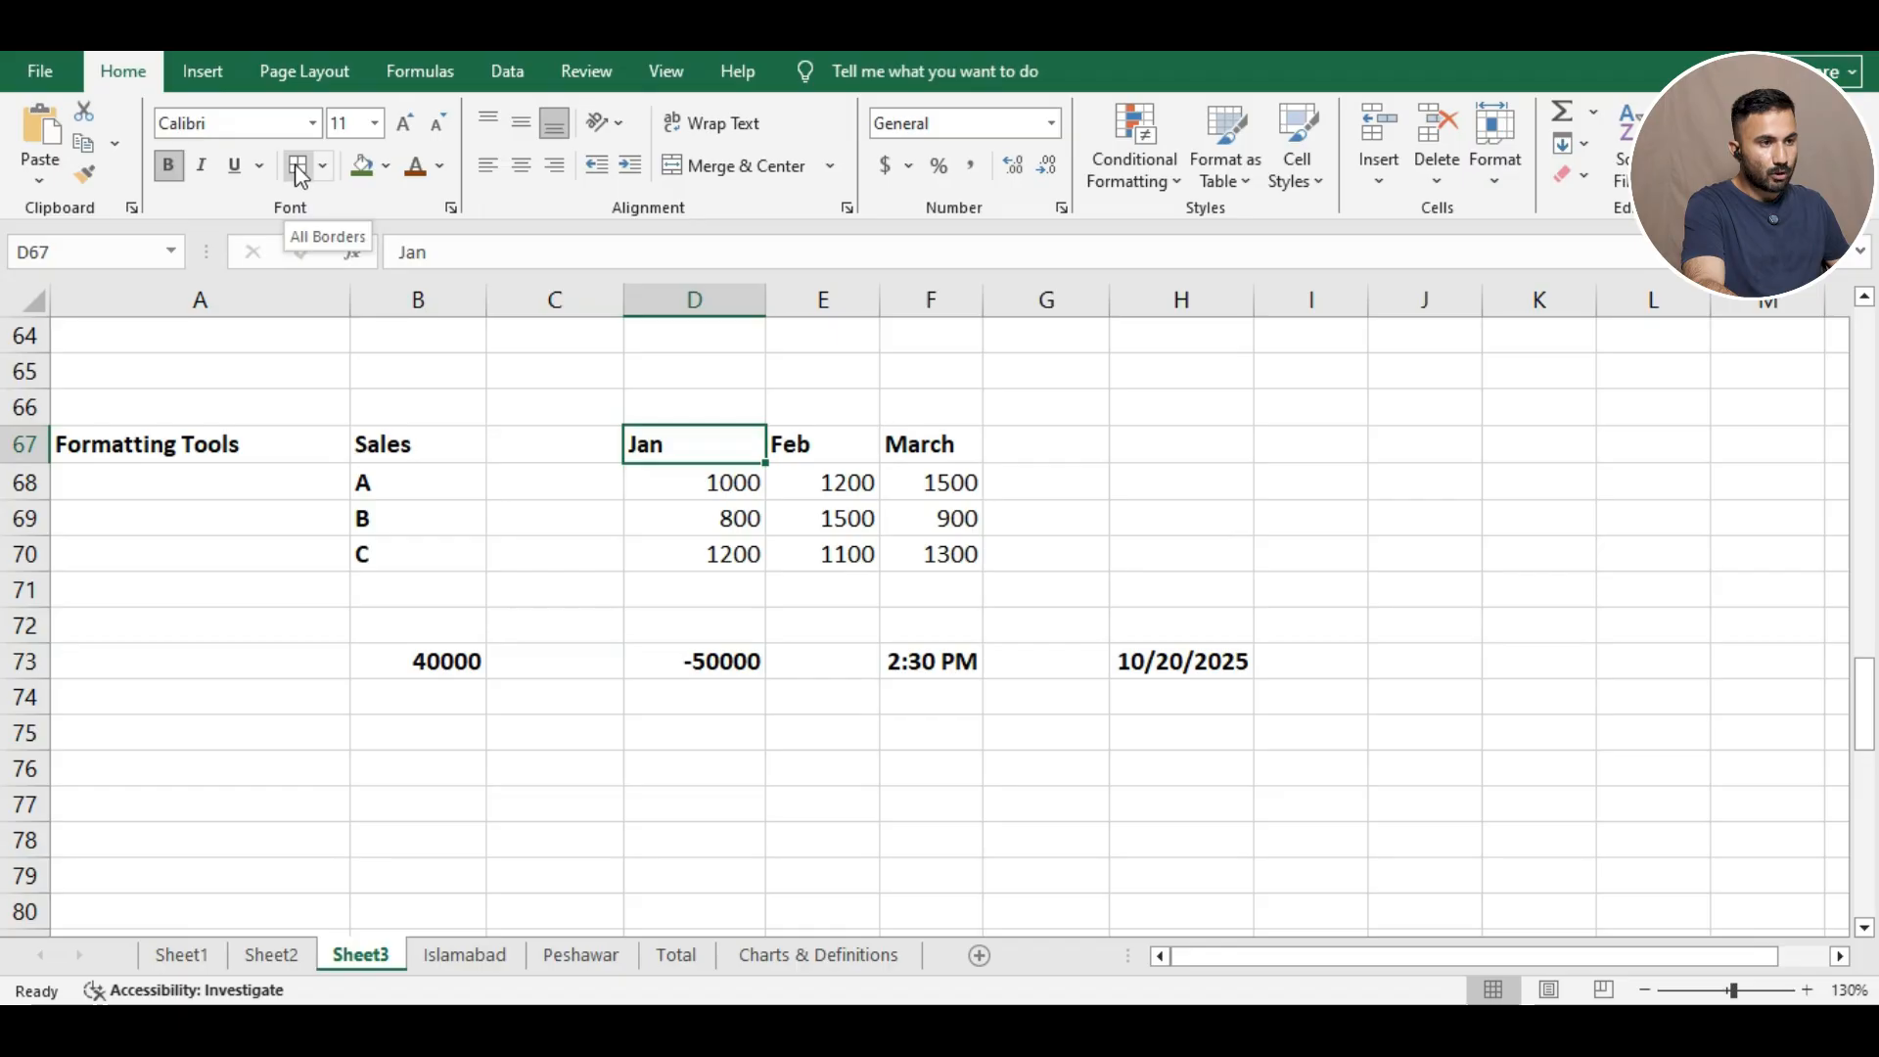
click(322, 165)
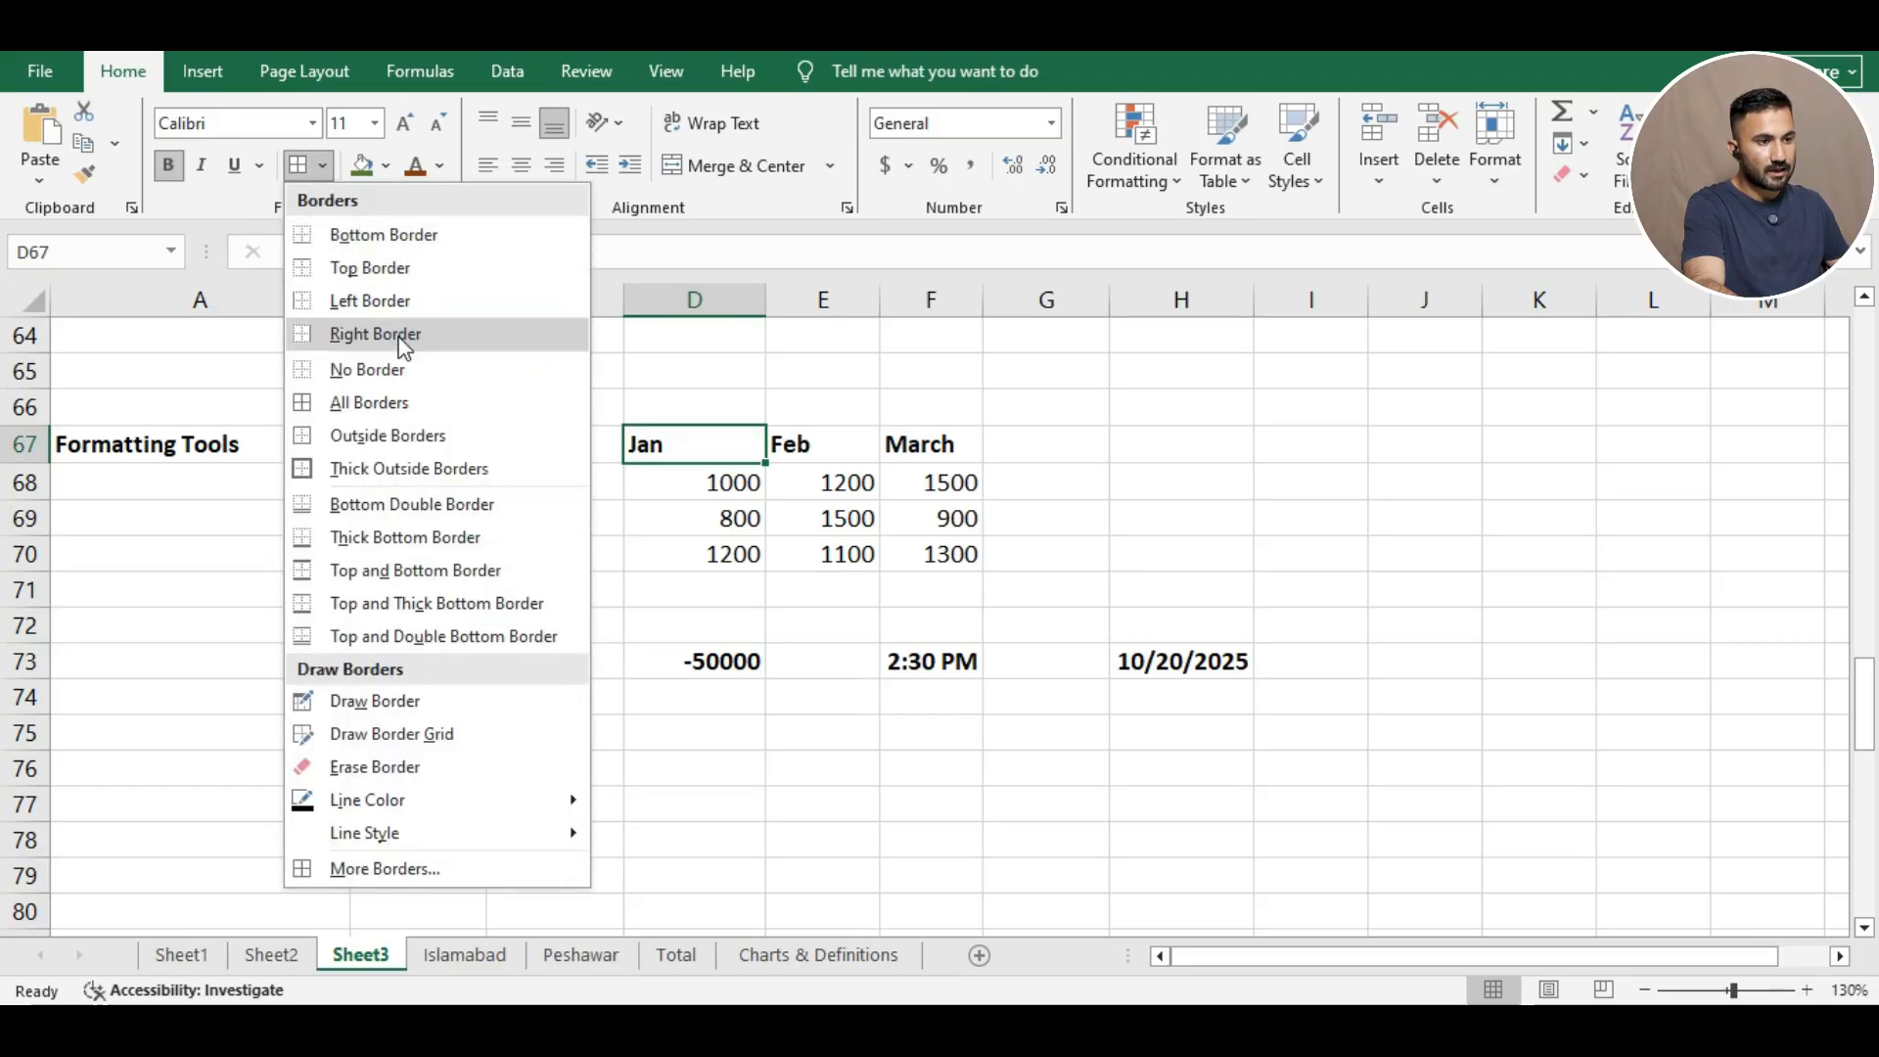
click(400, 370)
click(619, 523)
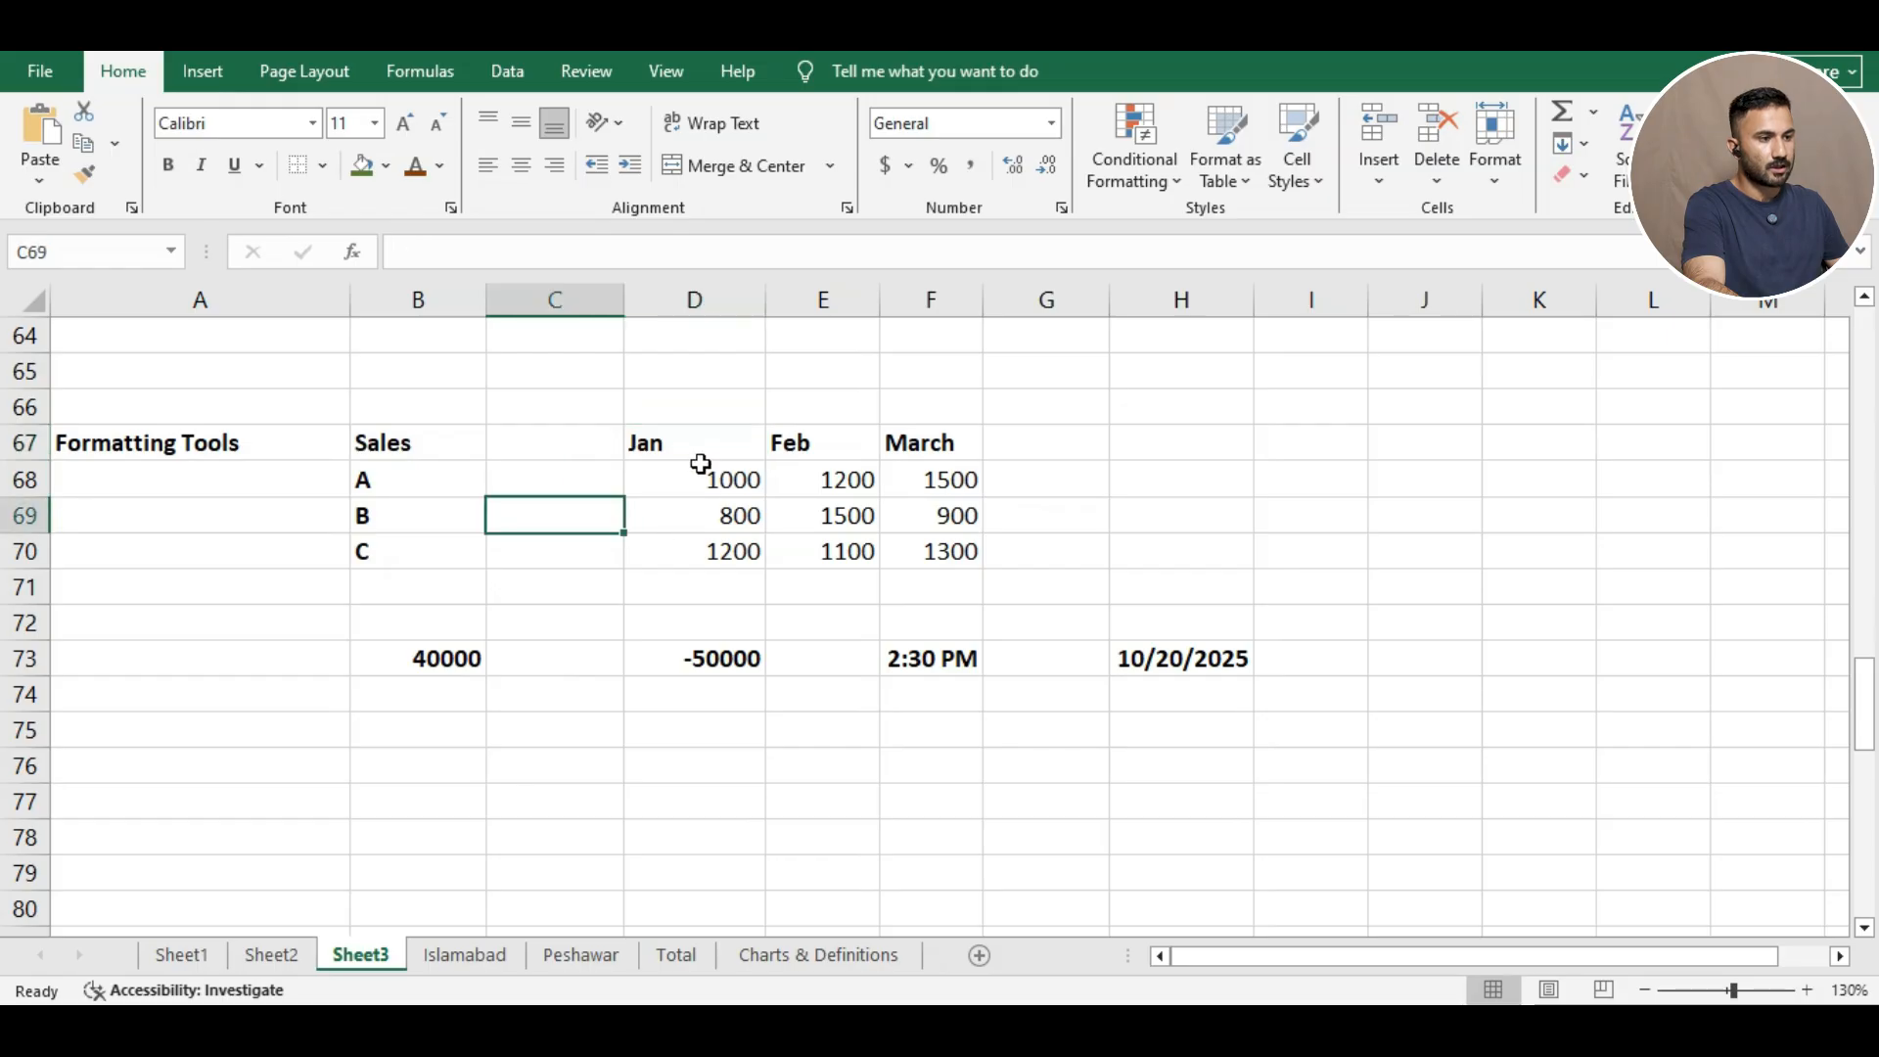
Put an outline border around the sales block B67:H73.
drag(380, 440, 1188, 685)
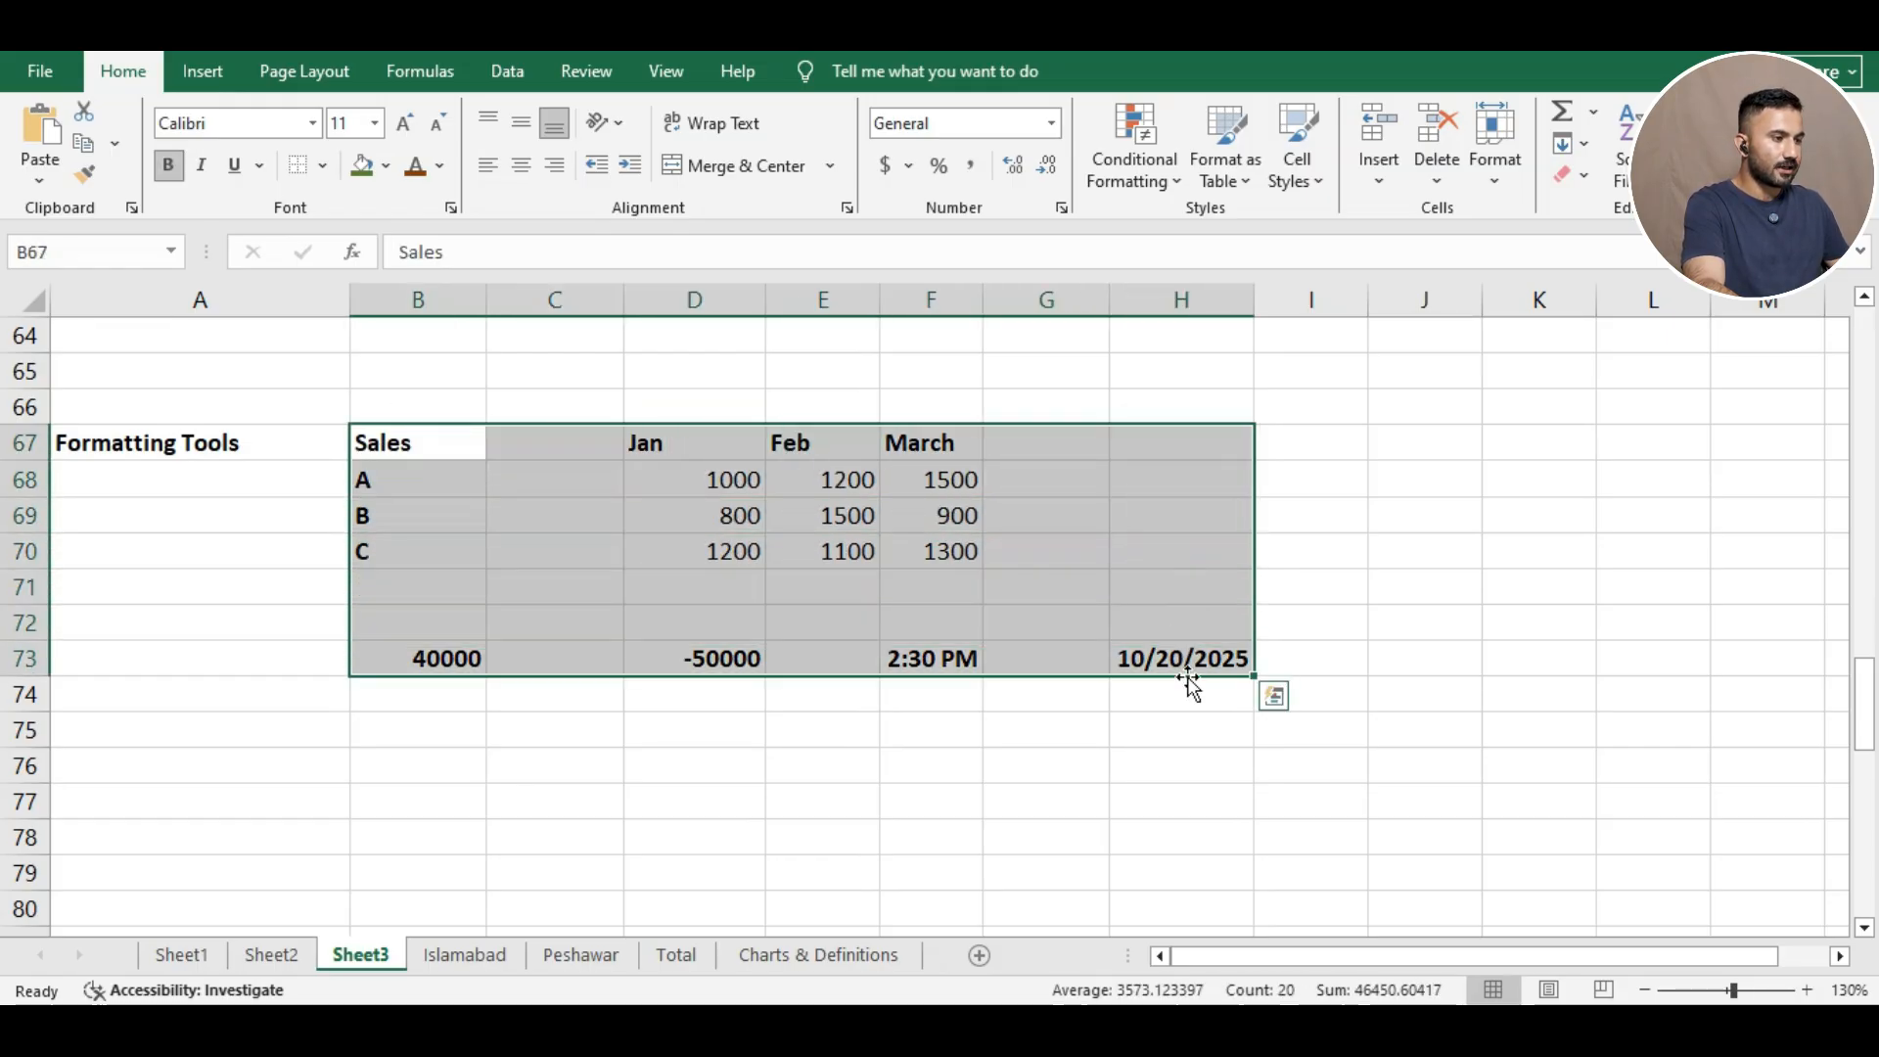
click(323, 167)
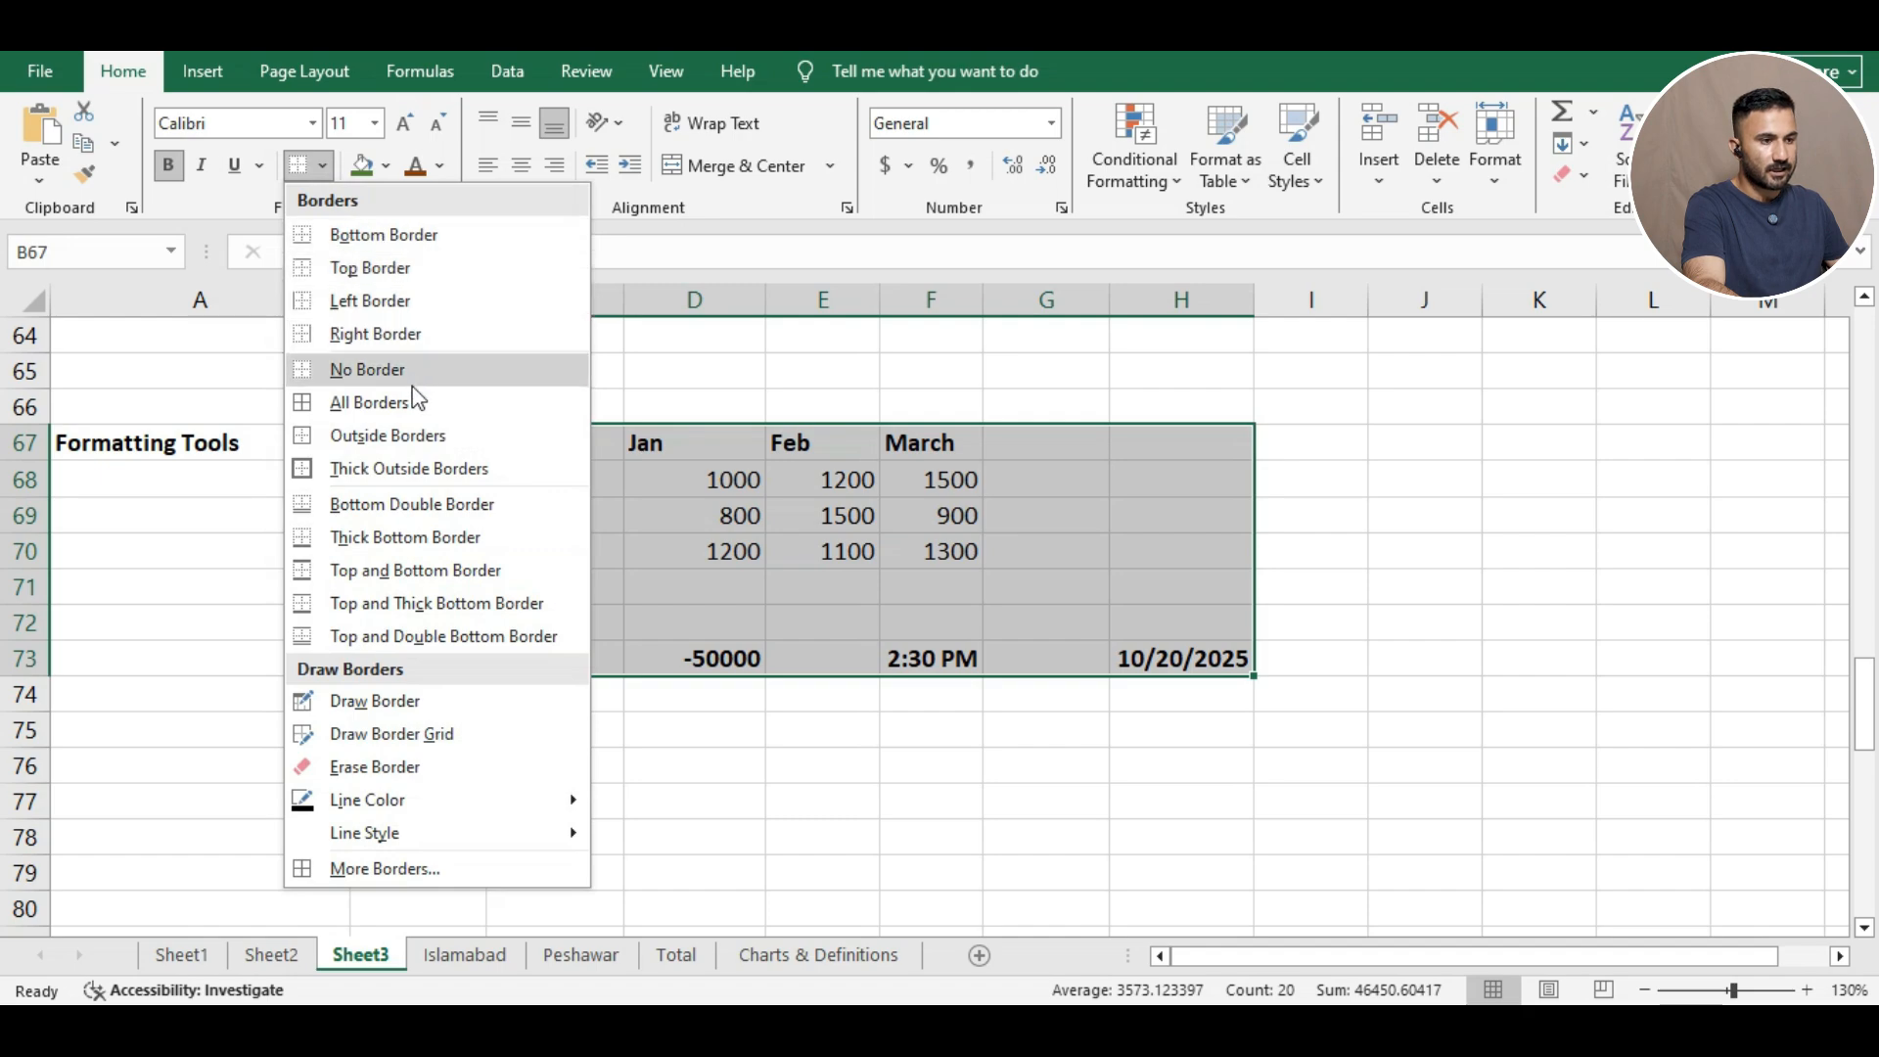
click(378, 440)
click(898, 364)
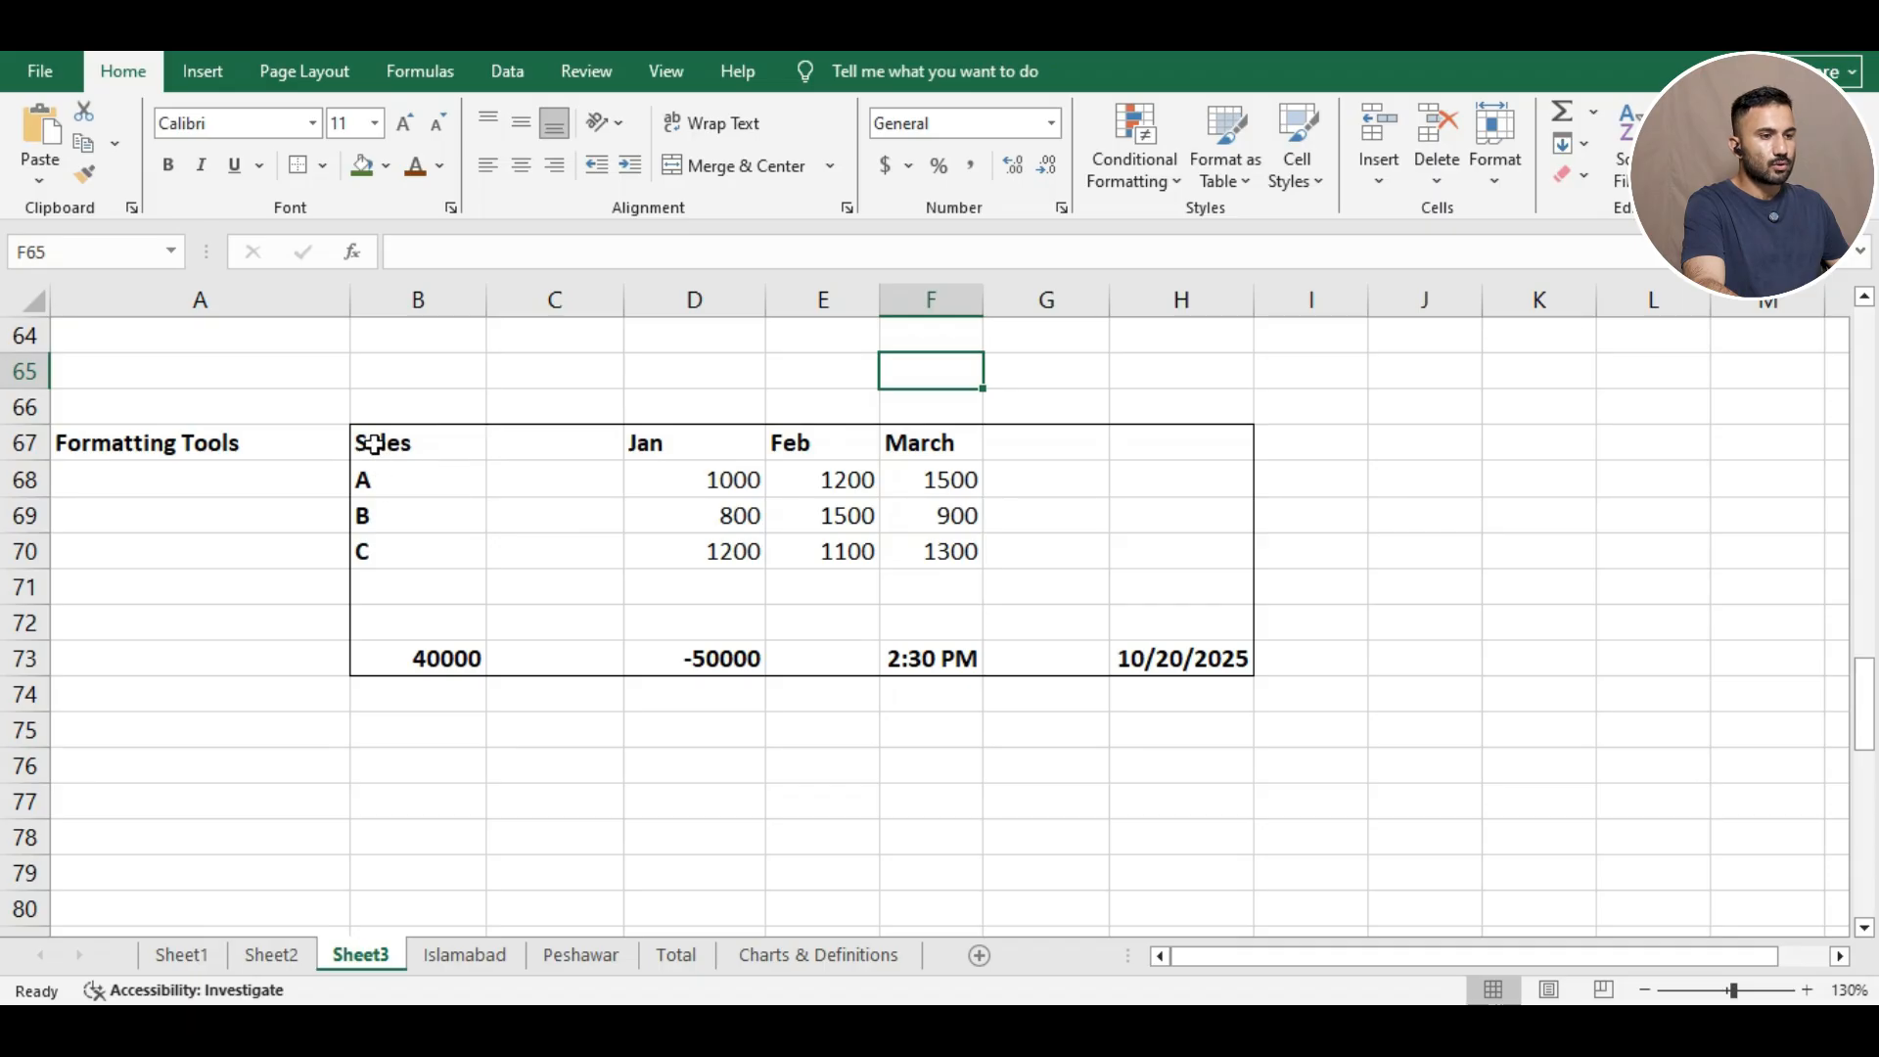
Apply All Borders to B67:H73 so every cell gets a thin grid line.
drag(380, 448, 1206, 671)
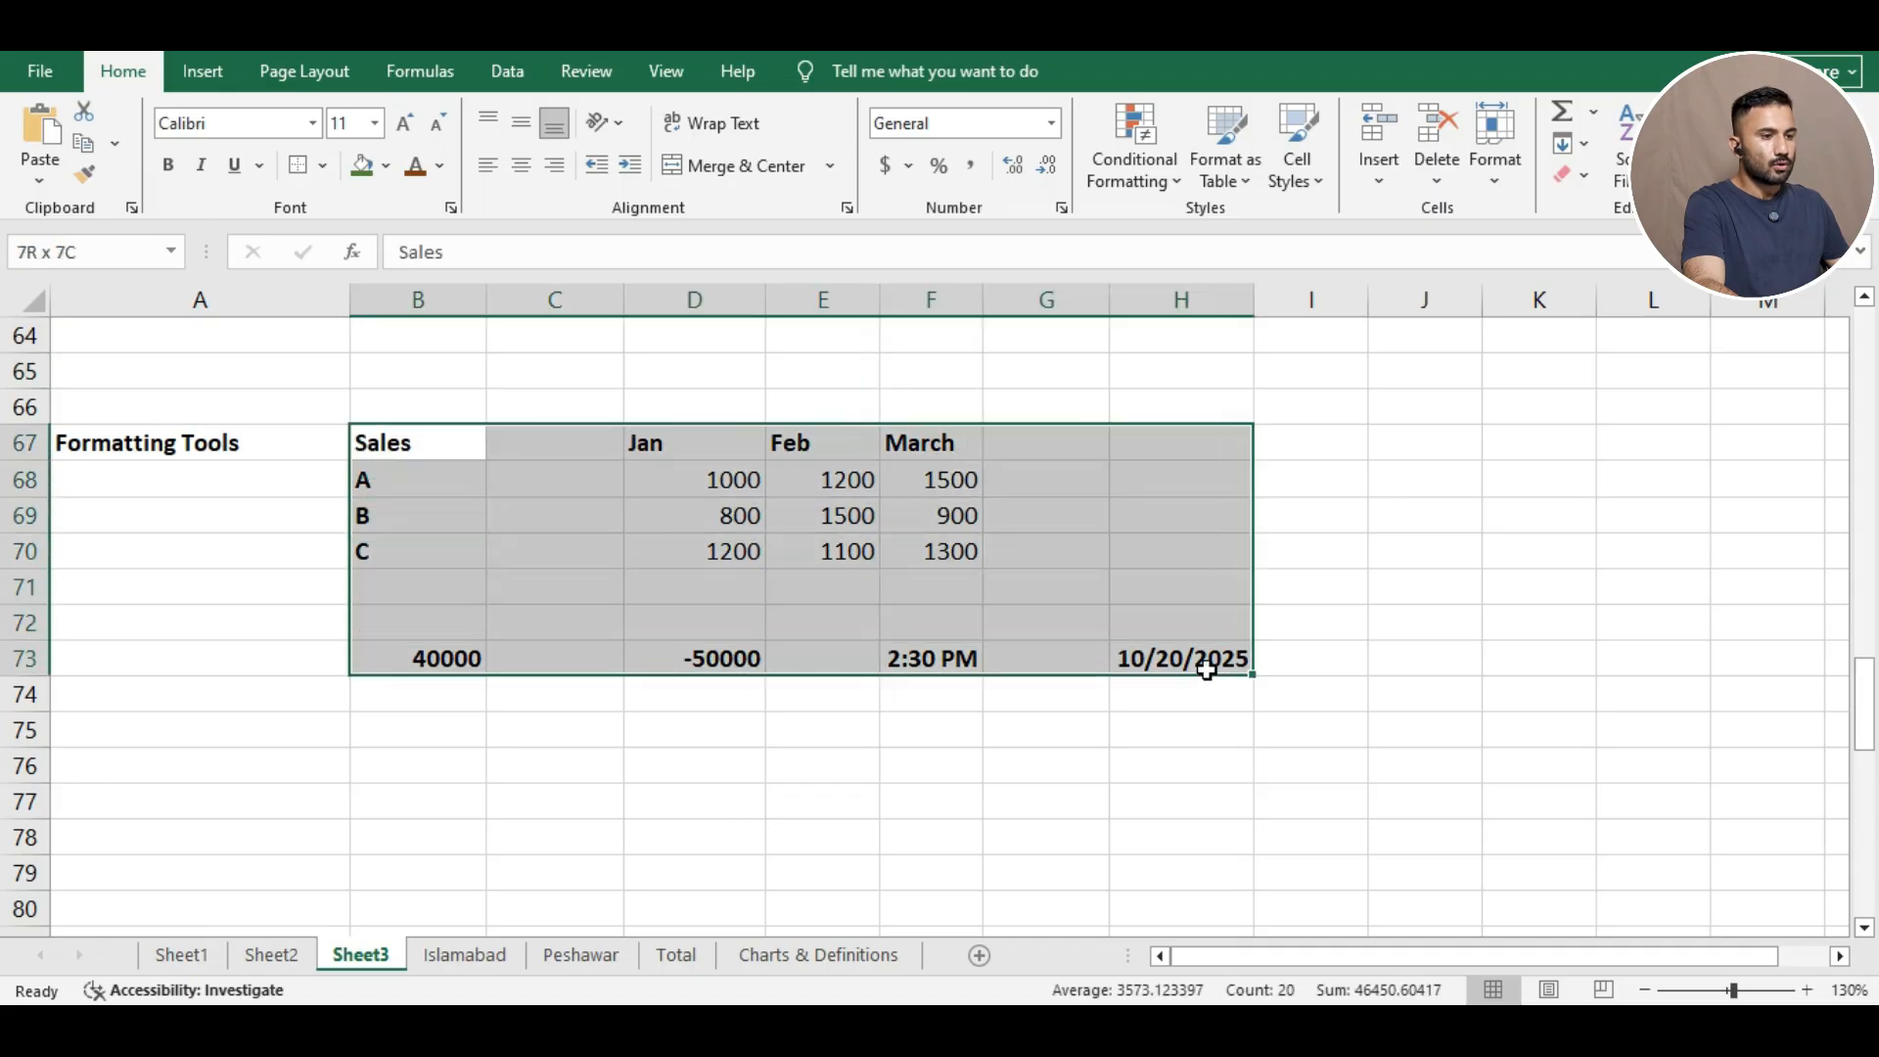
click(321, 165)
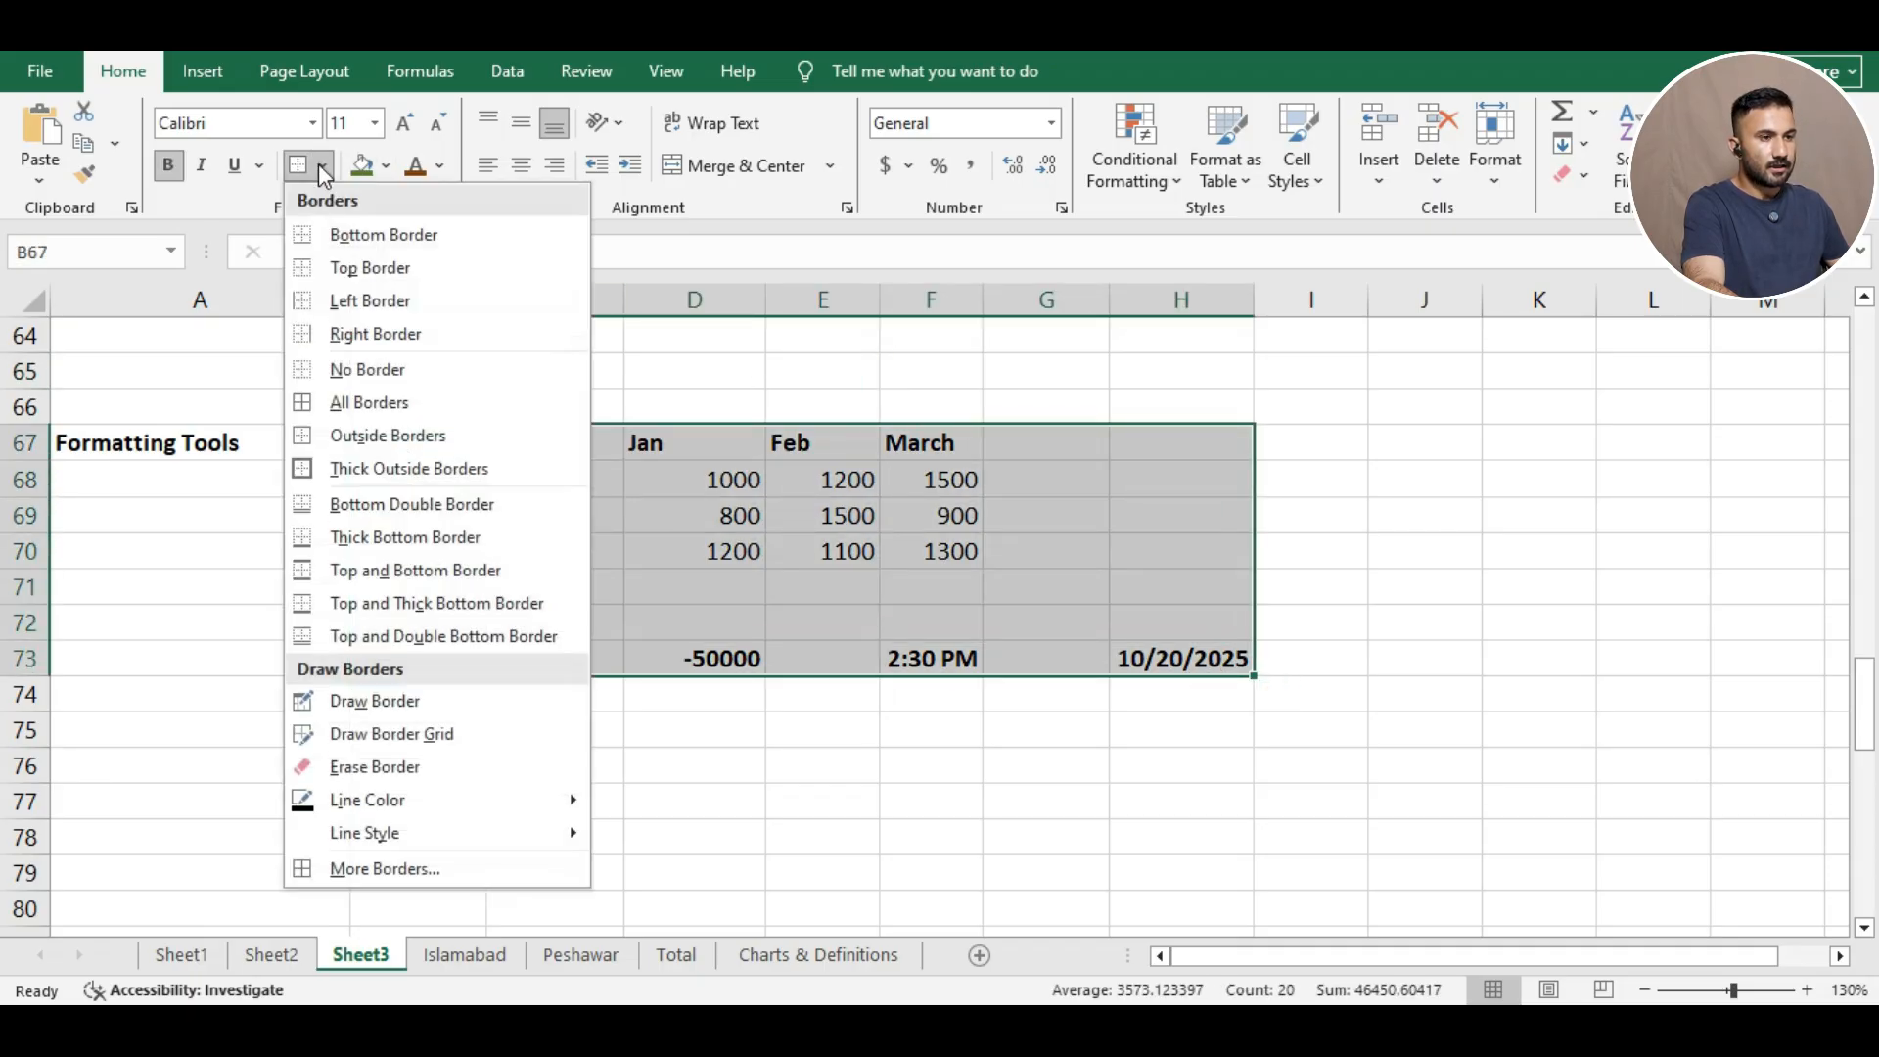
click(348, 402)
click(532, 362)
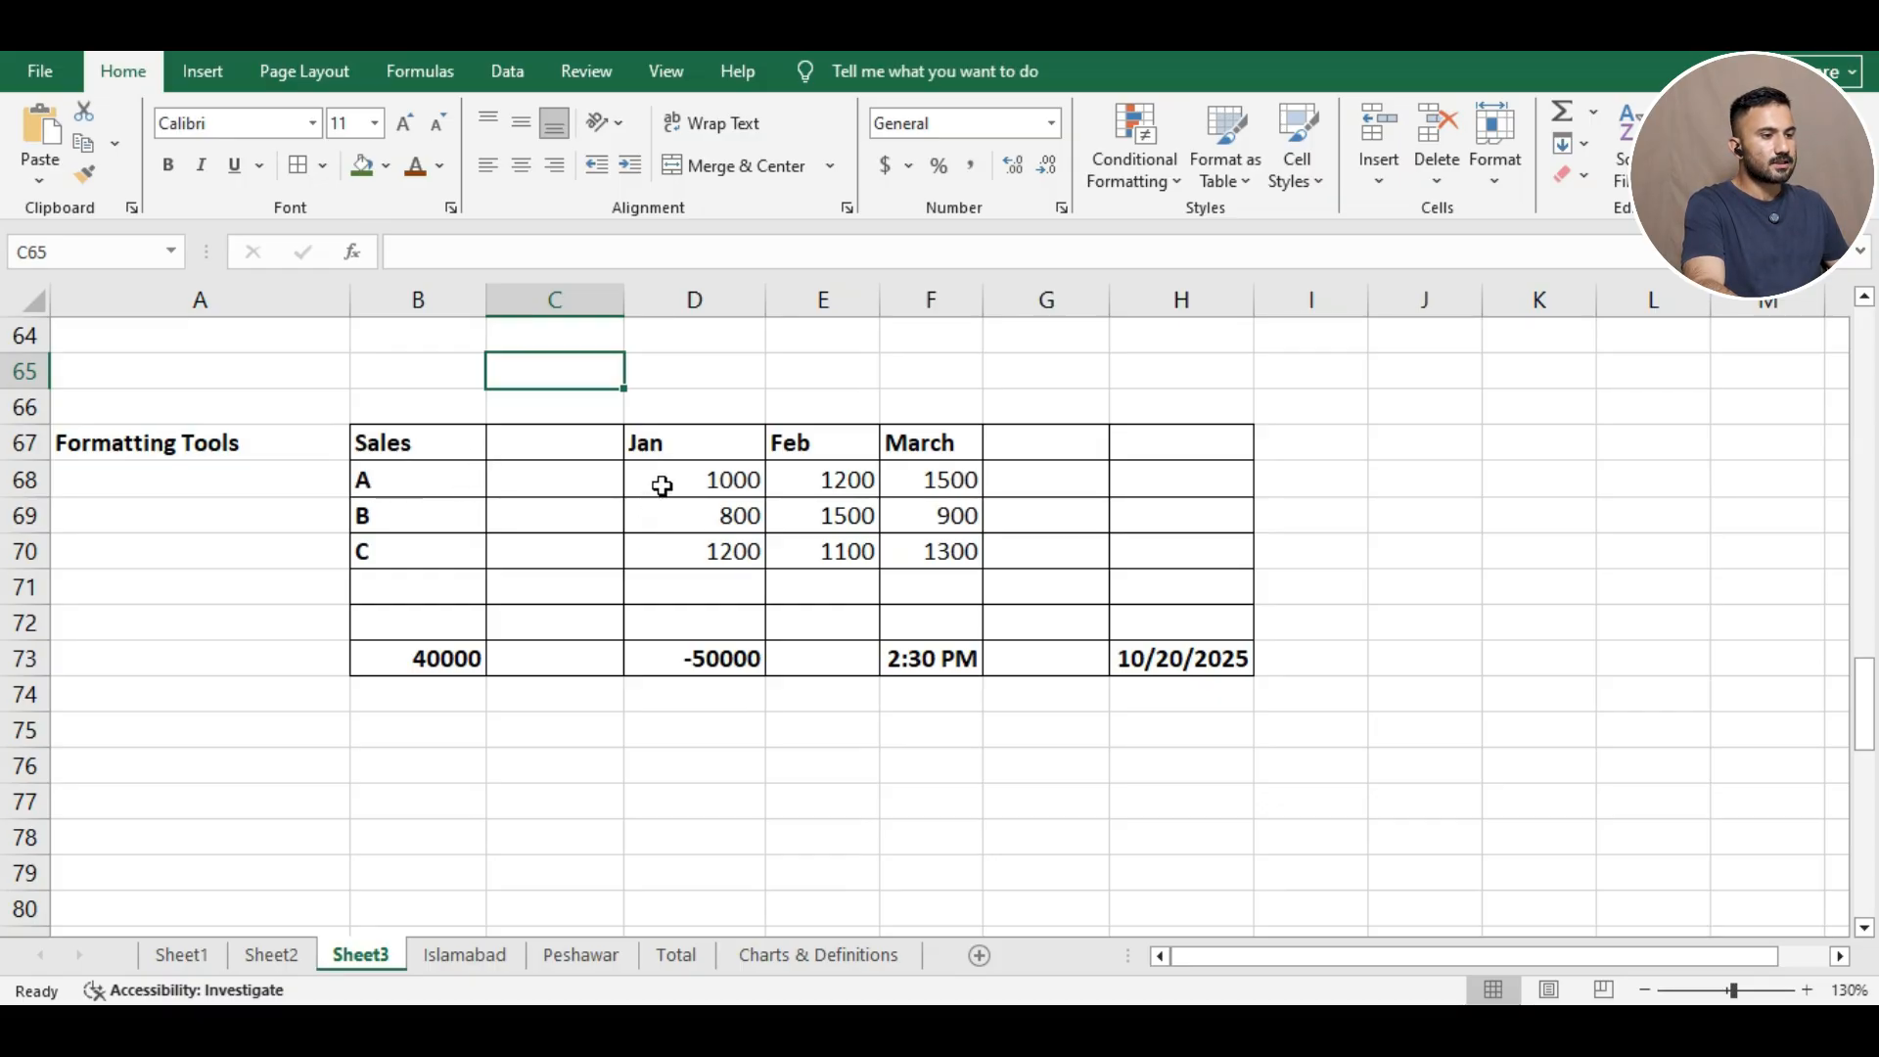
Look over the Format Cells fill options without changes, then fill the Jan header D67 green.
right_click(691, 446)
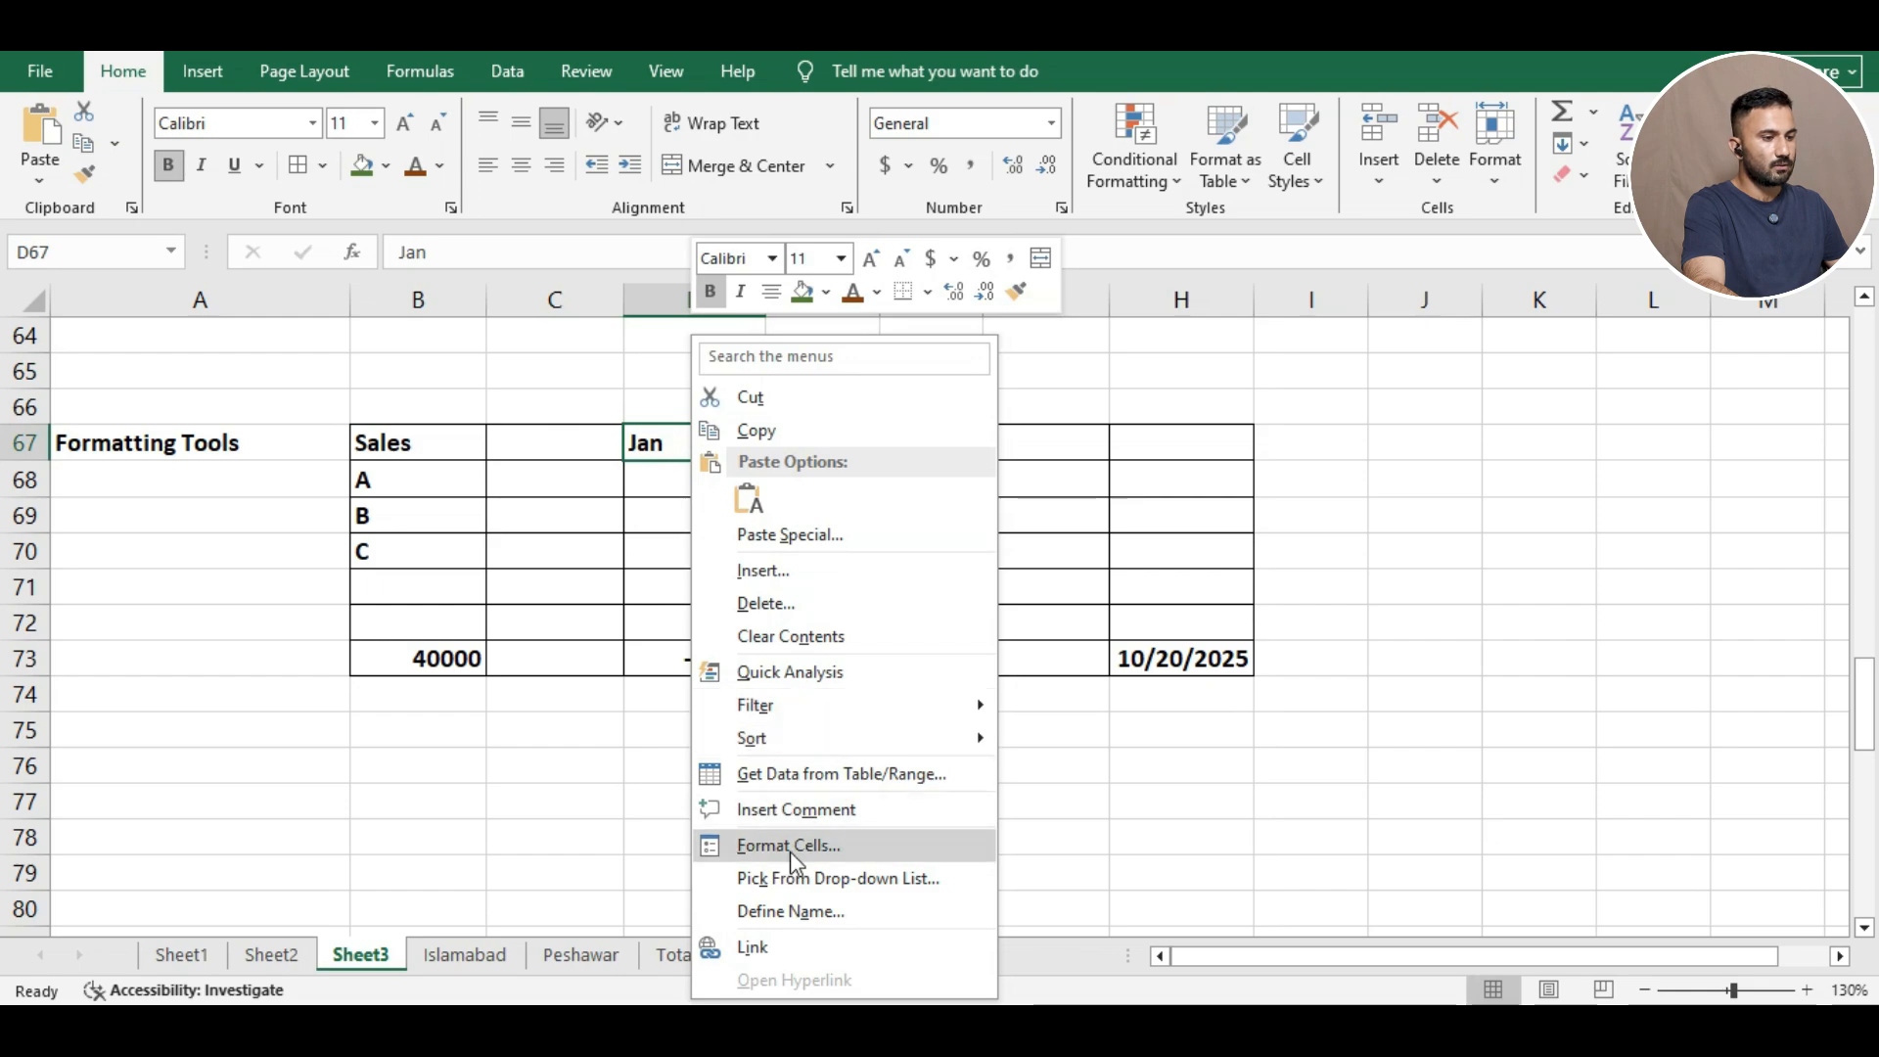
click(789, 846)
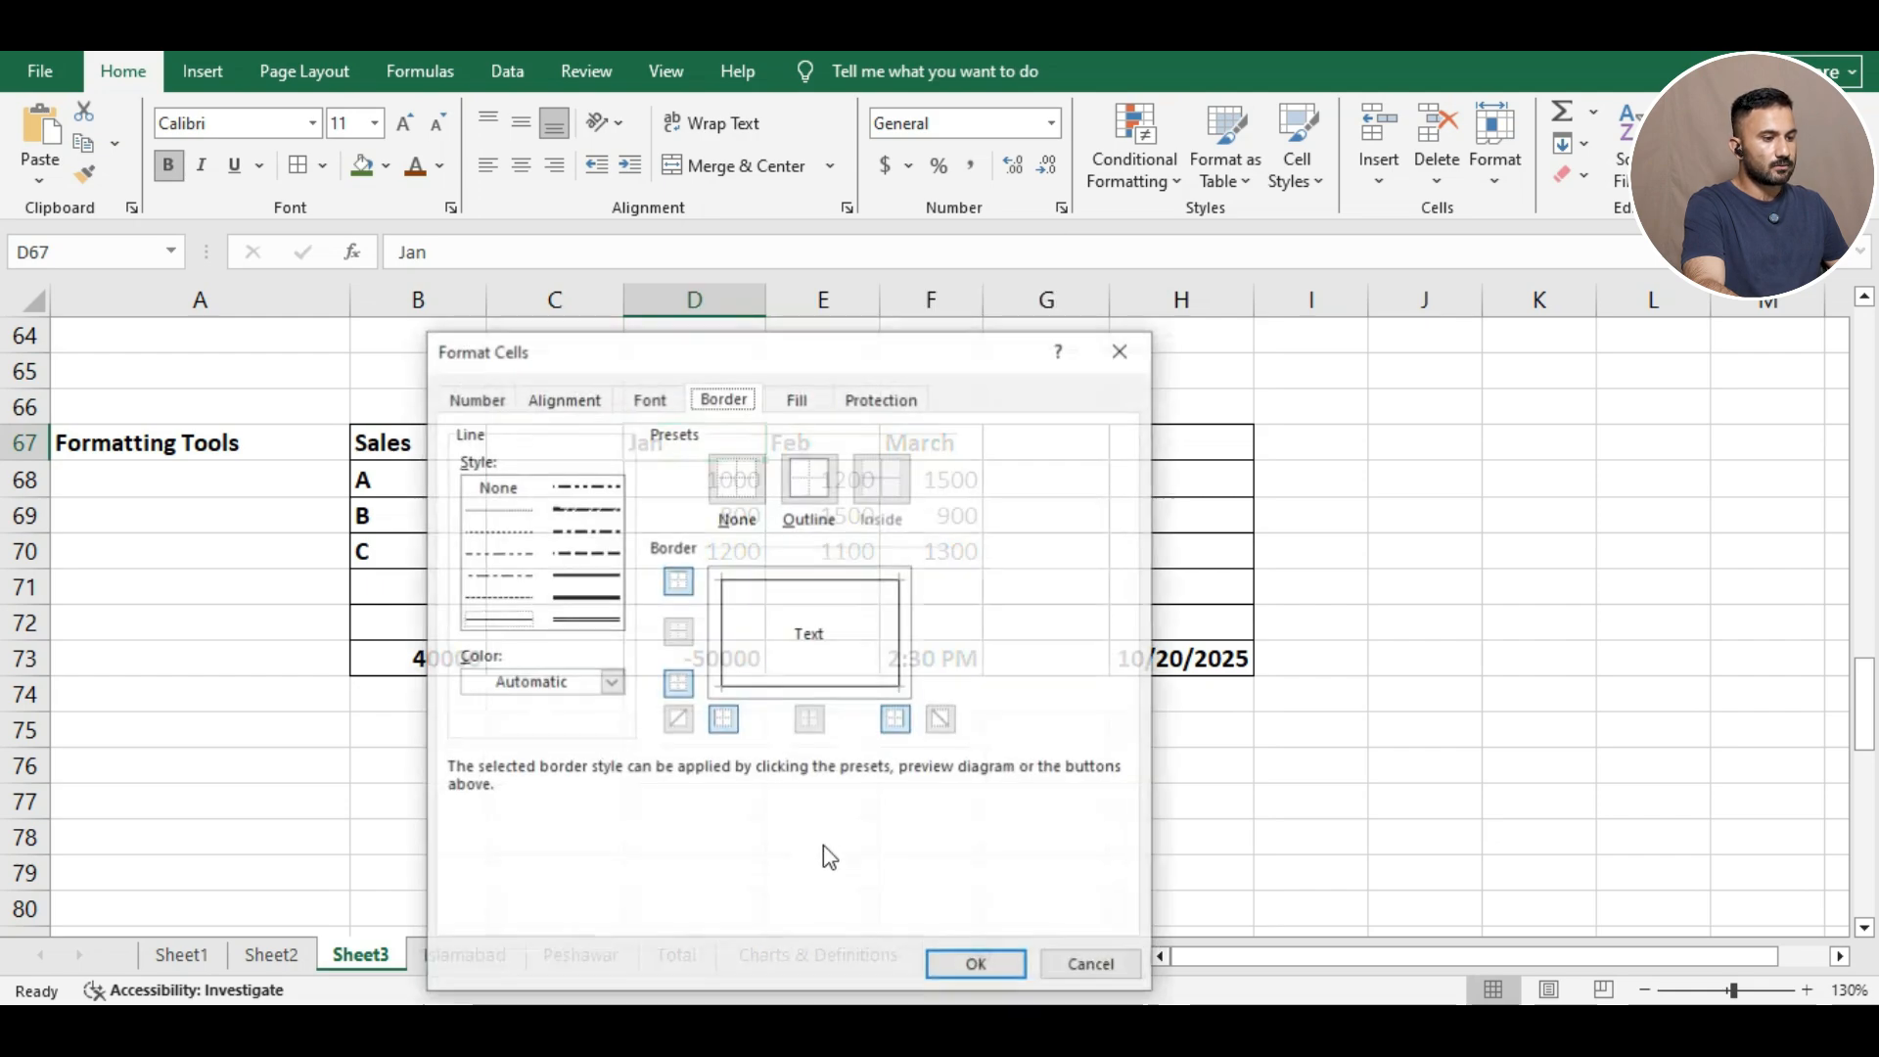
click(799, 400)
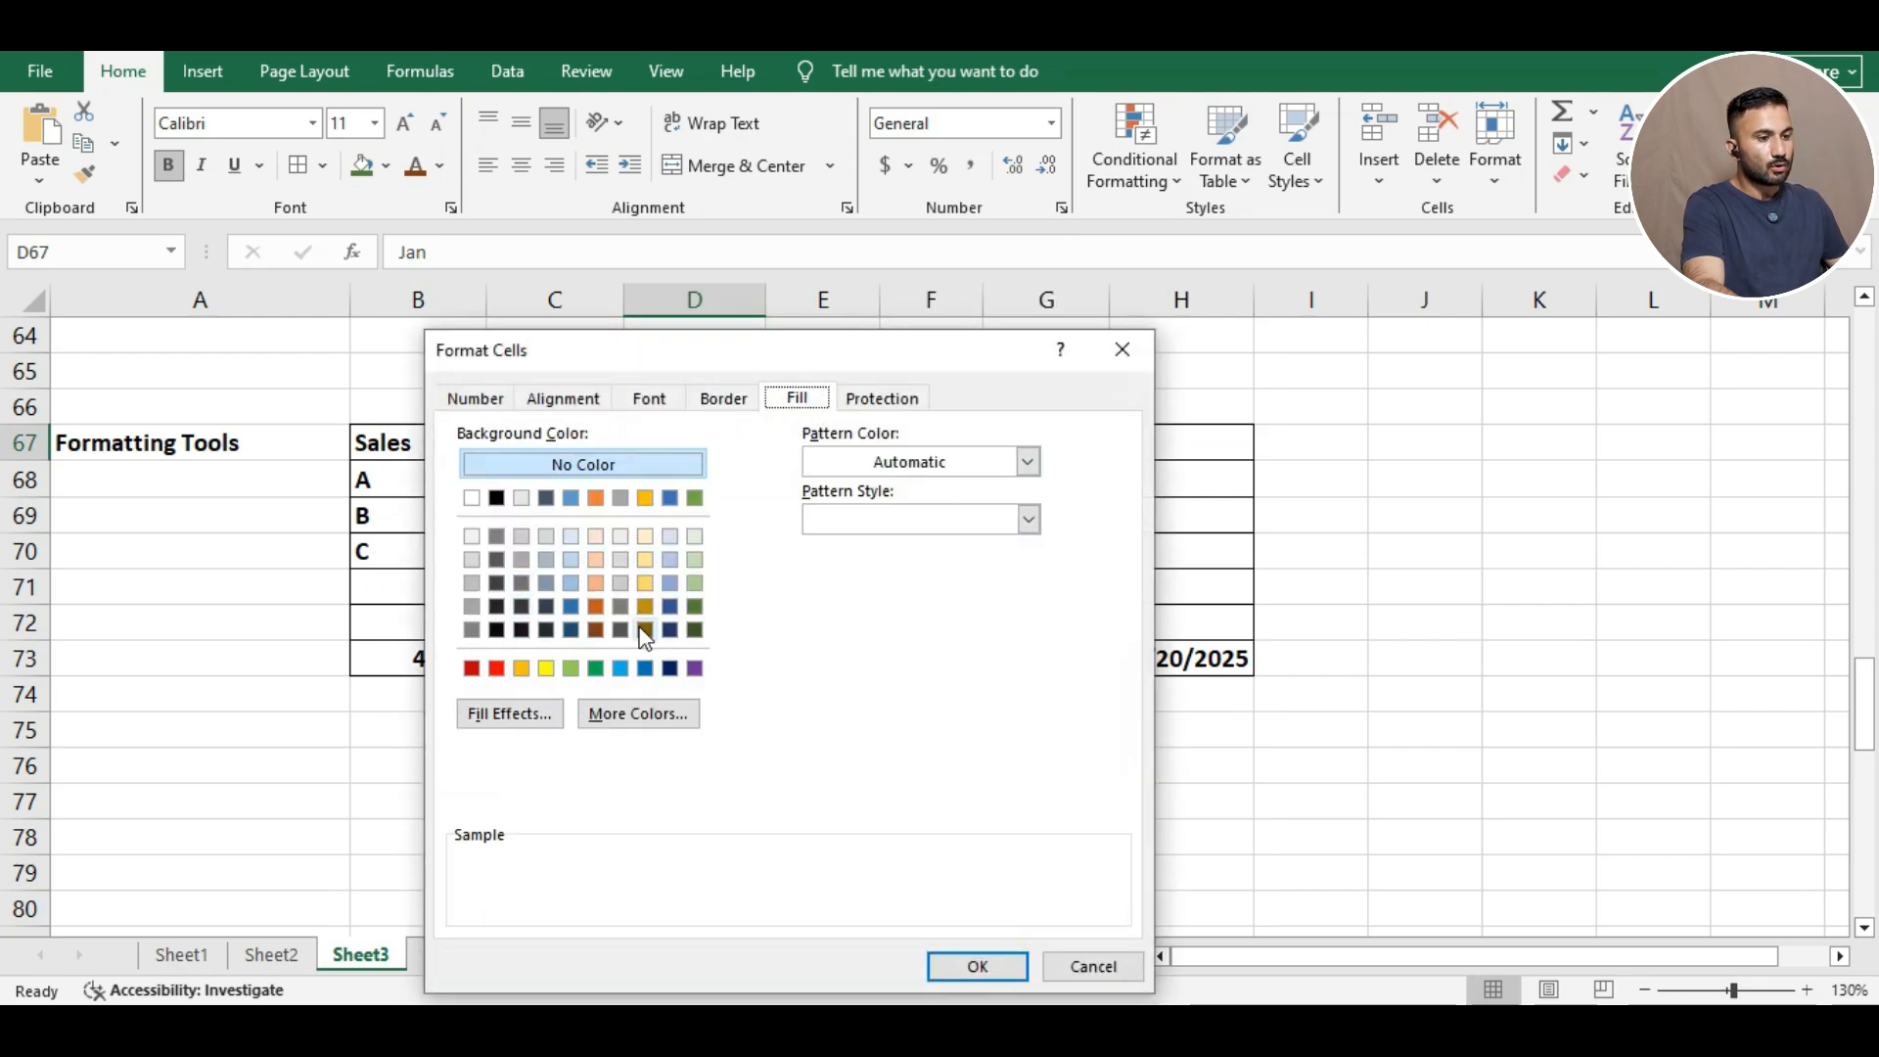
click(1122, 353)
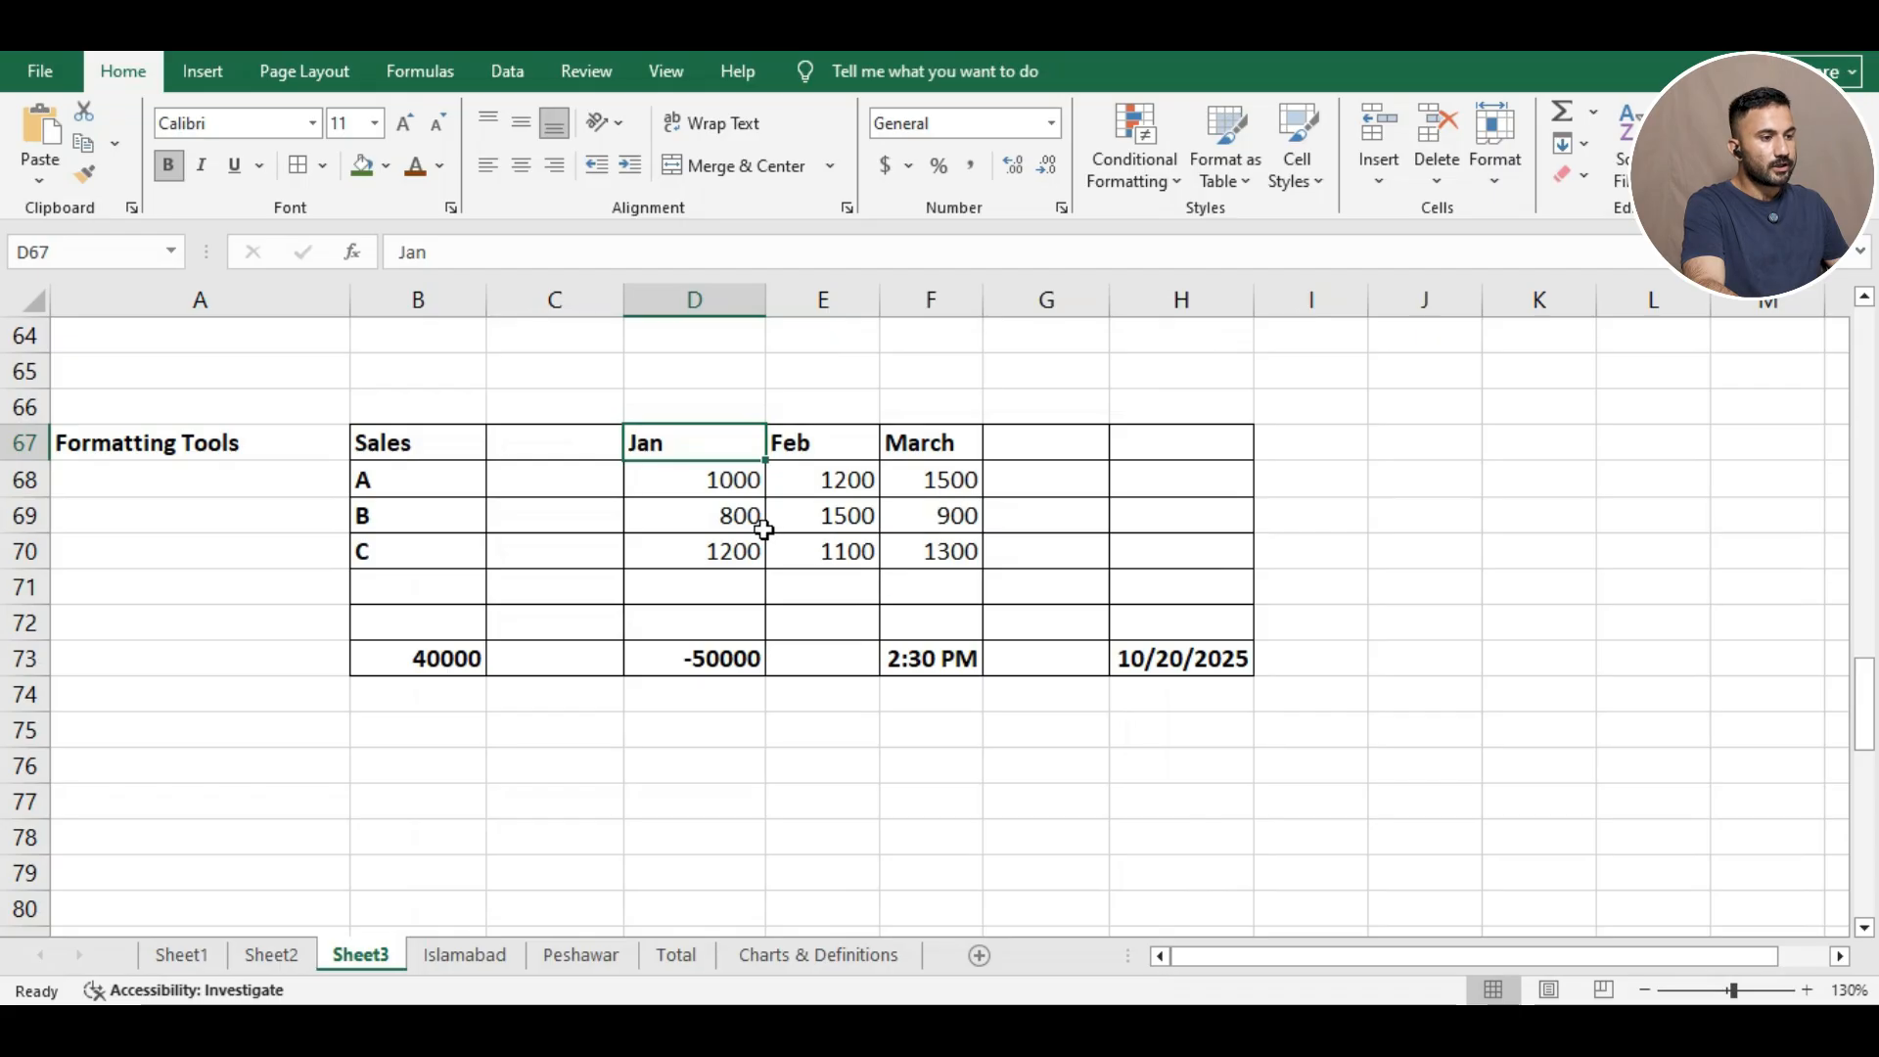
click(387, 173)
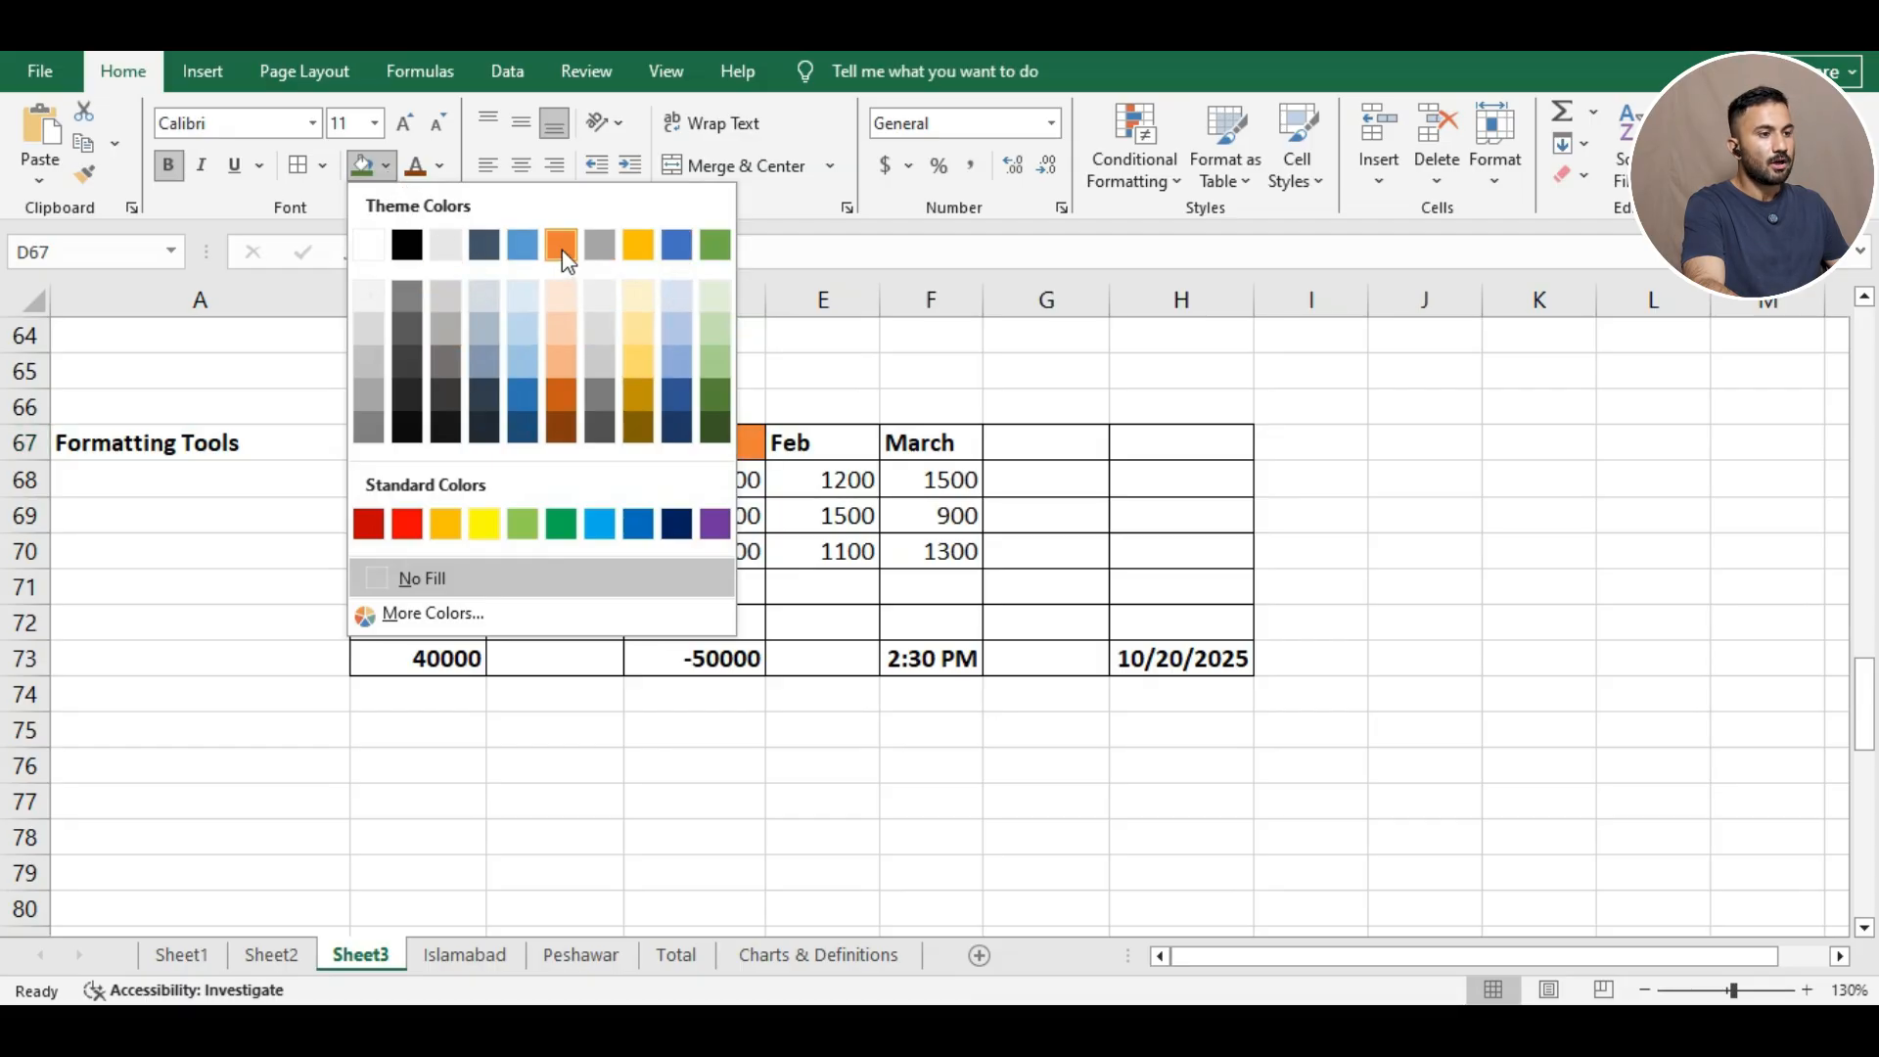
click(715, 246)
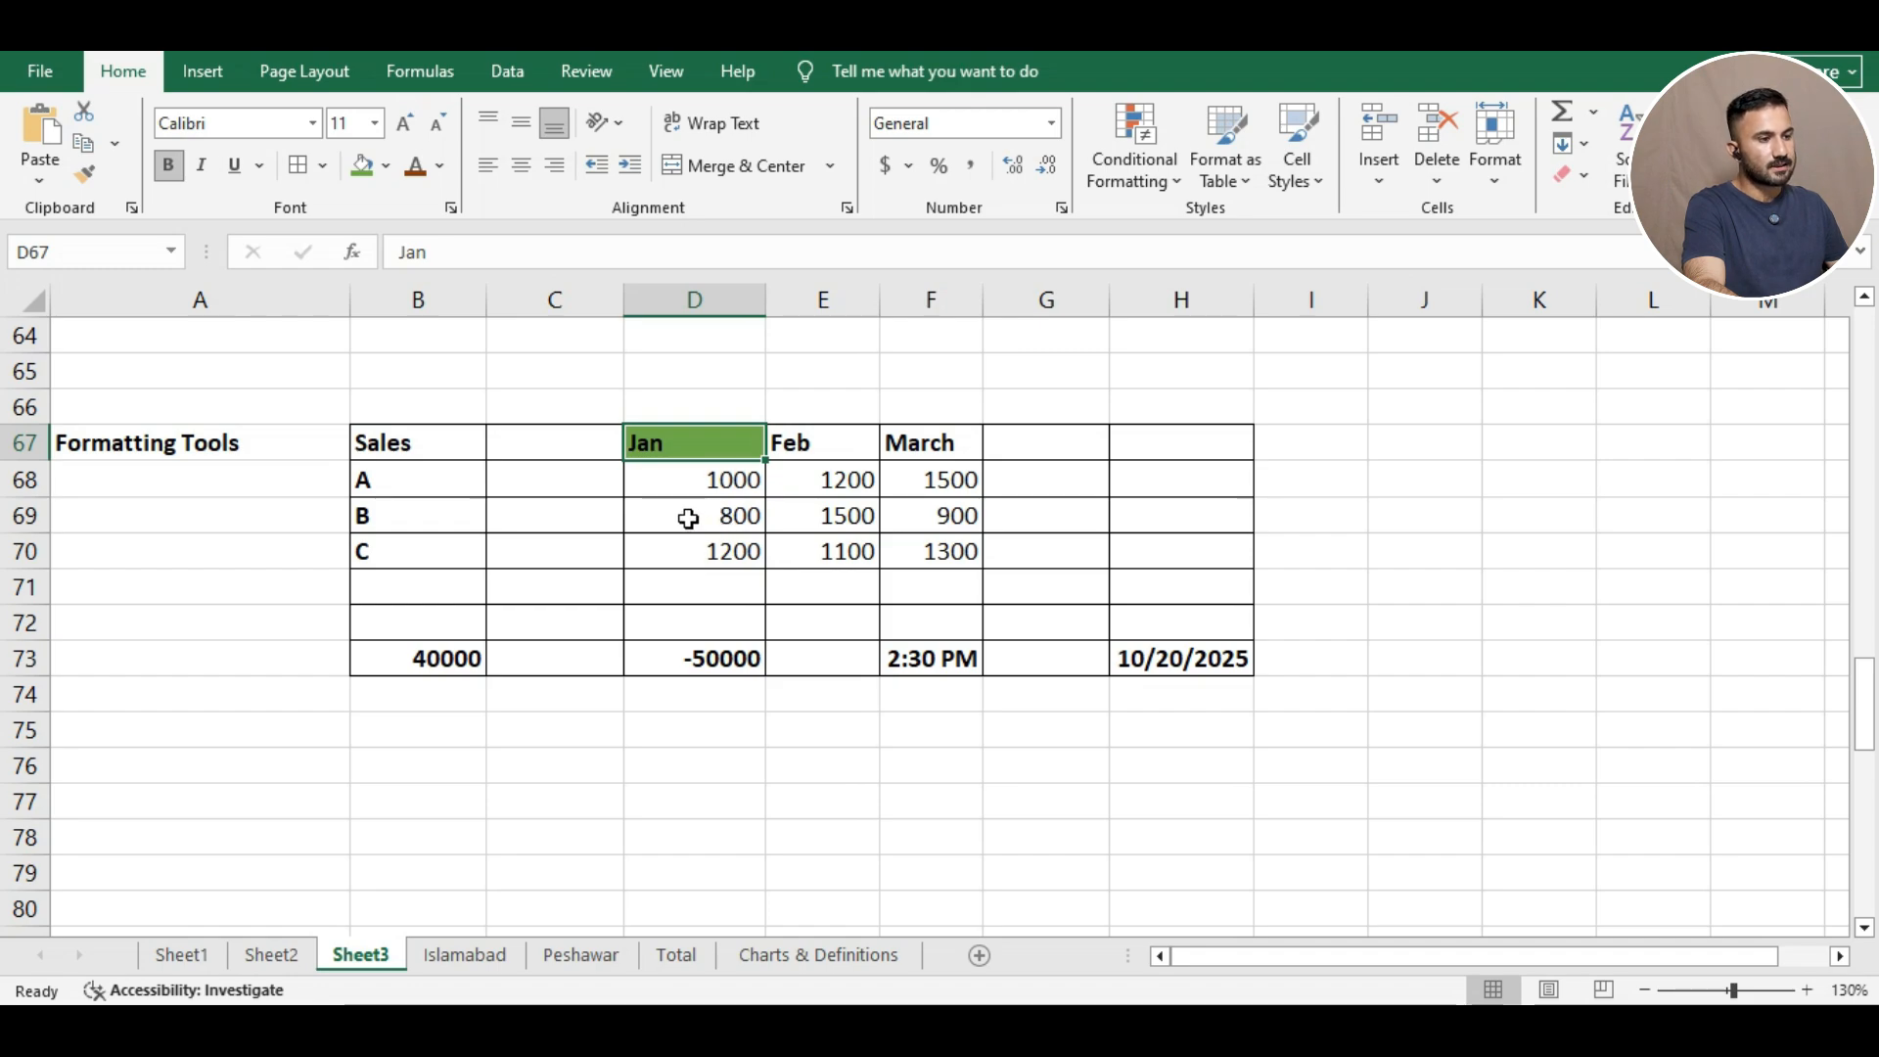
Colour the 800 in D69 light blue, then undo the font colour, fill and borders.
click(687, 519)
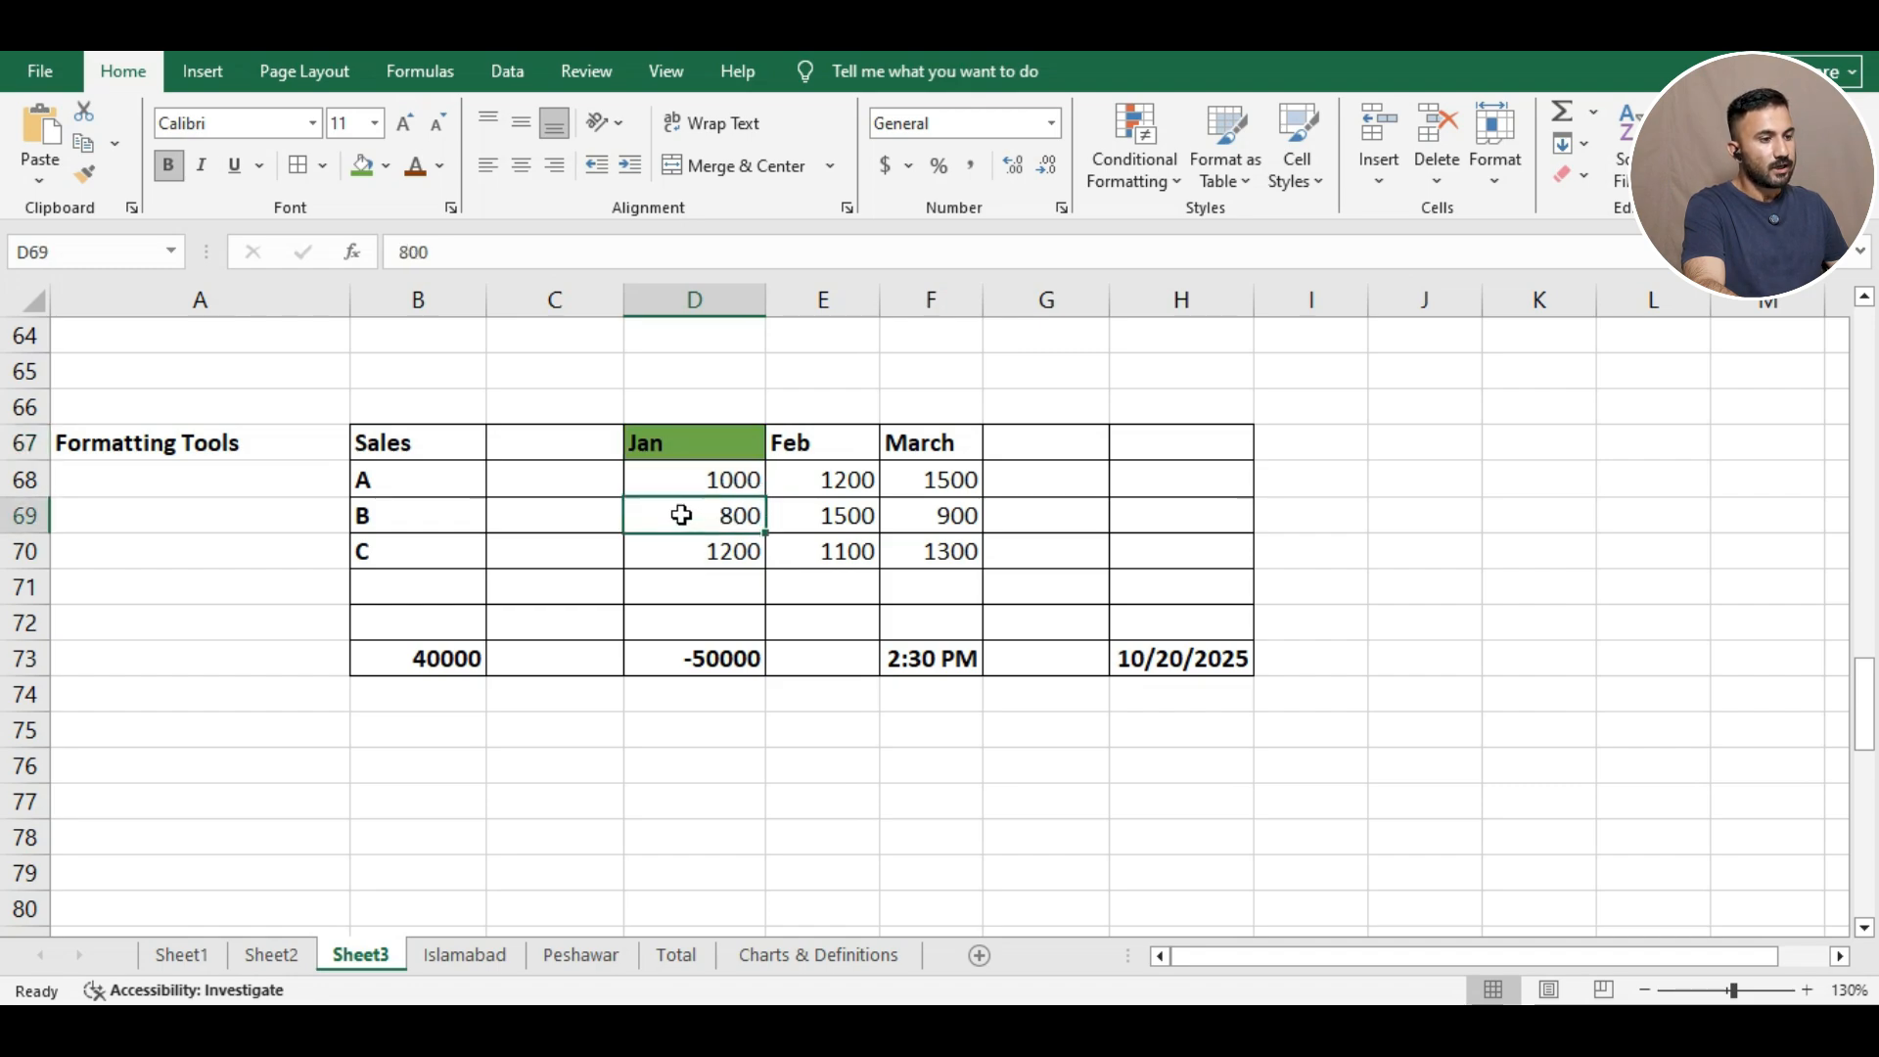
click(441, 166)
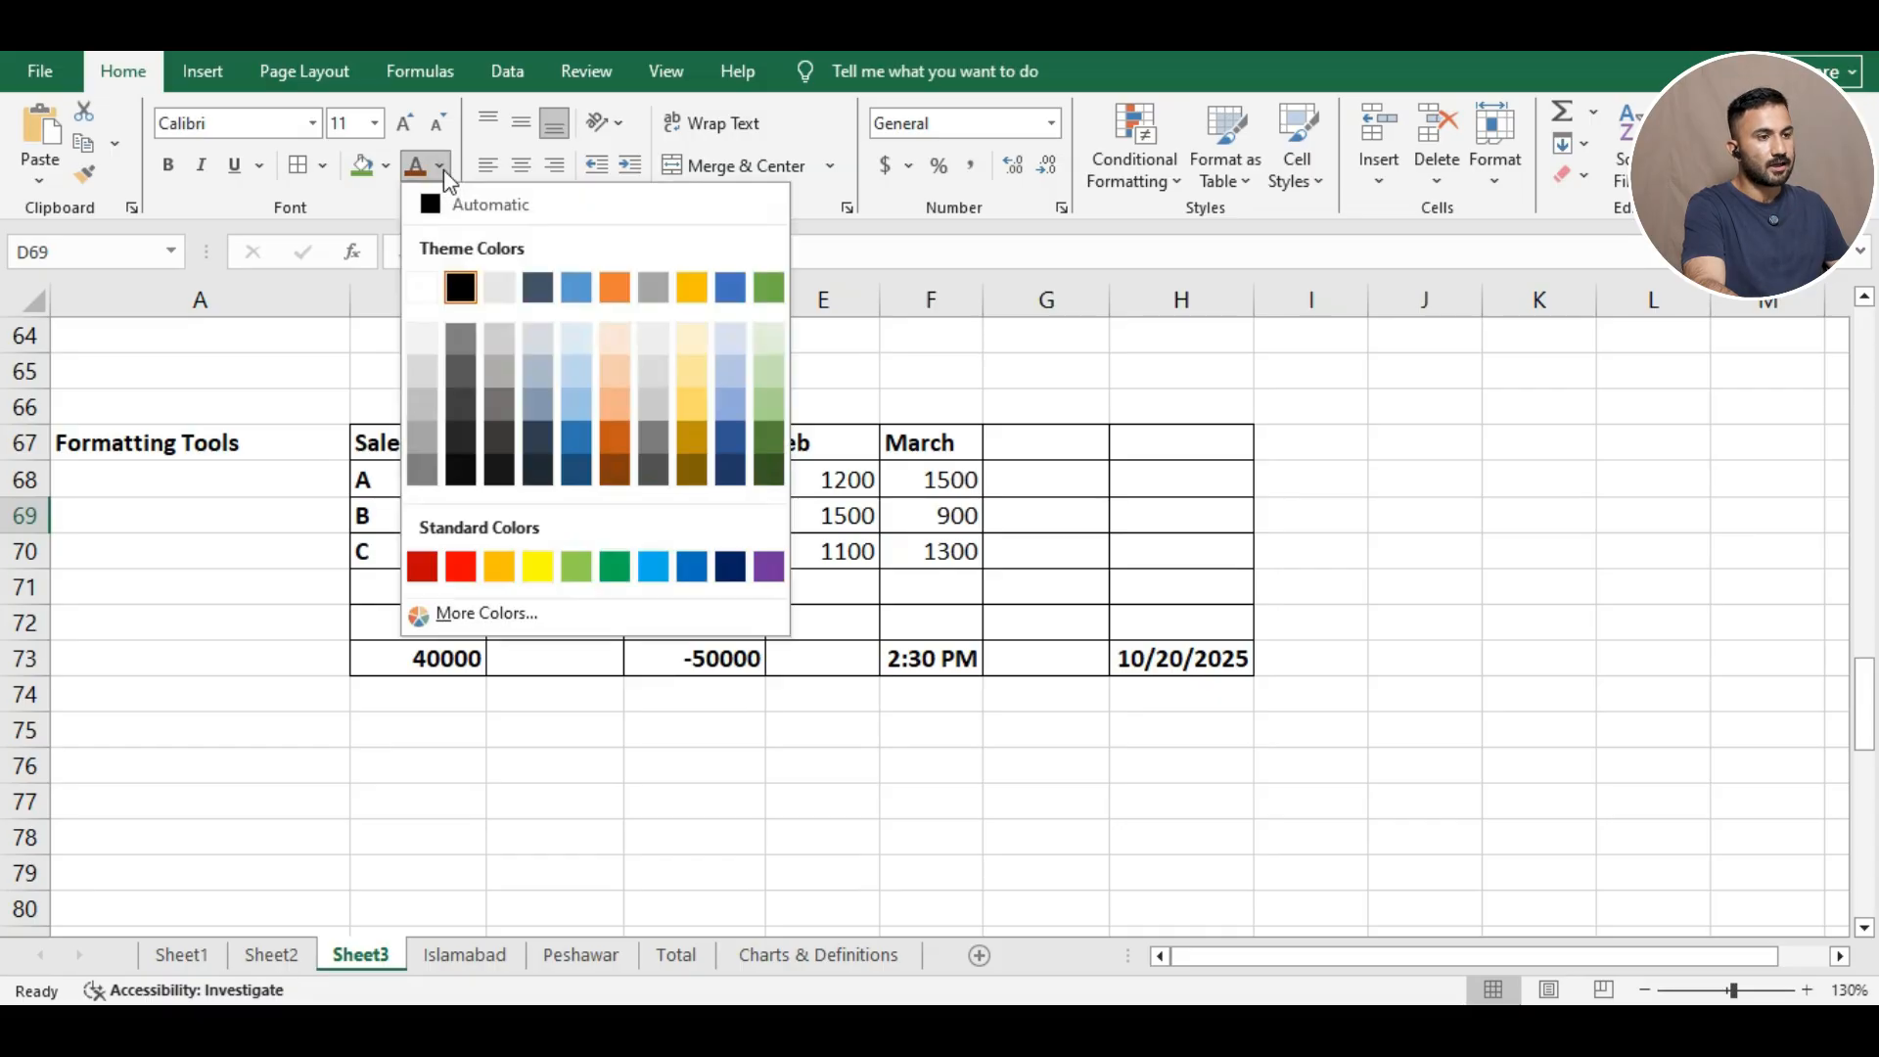
click(730, 409)
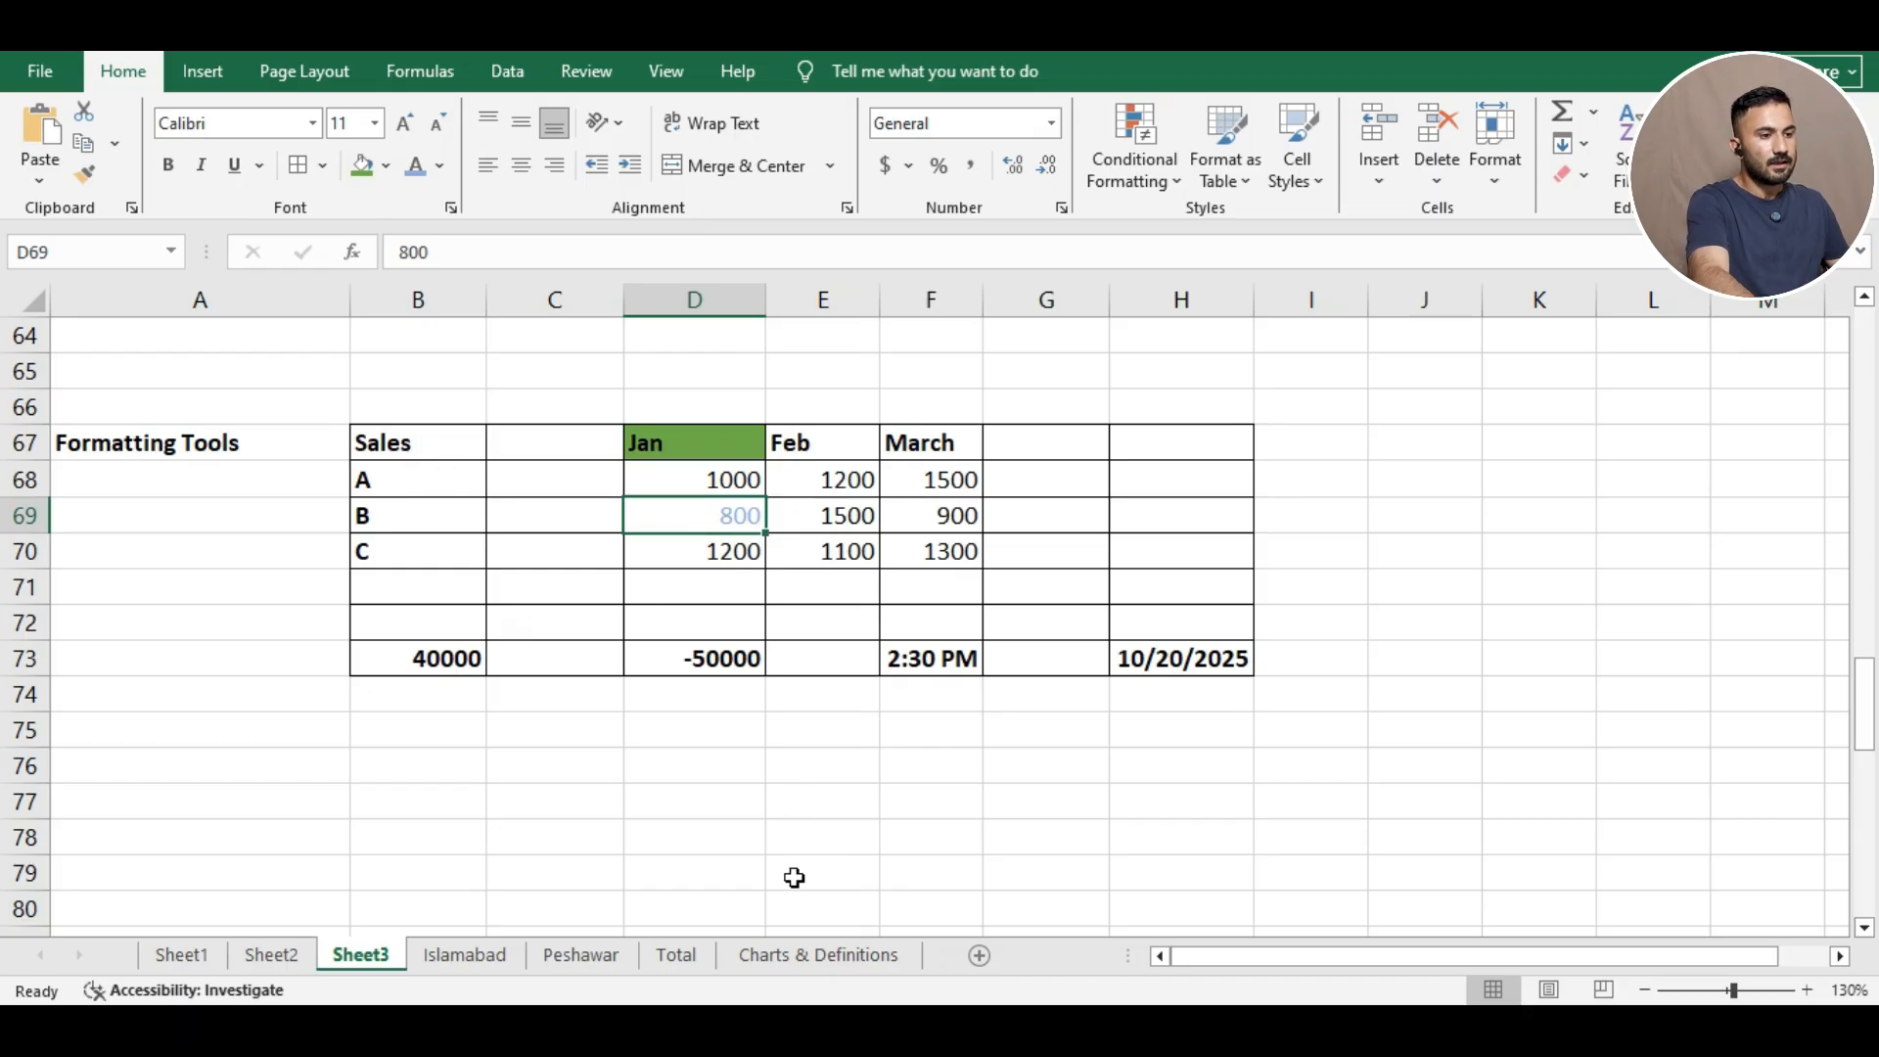
key(ctrl+z)
key(ctrl+z)
key(ctrl+z)
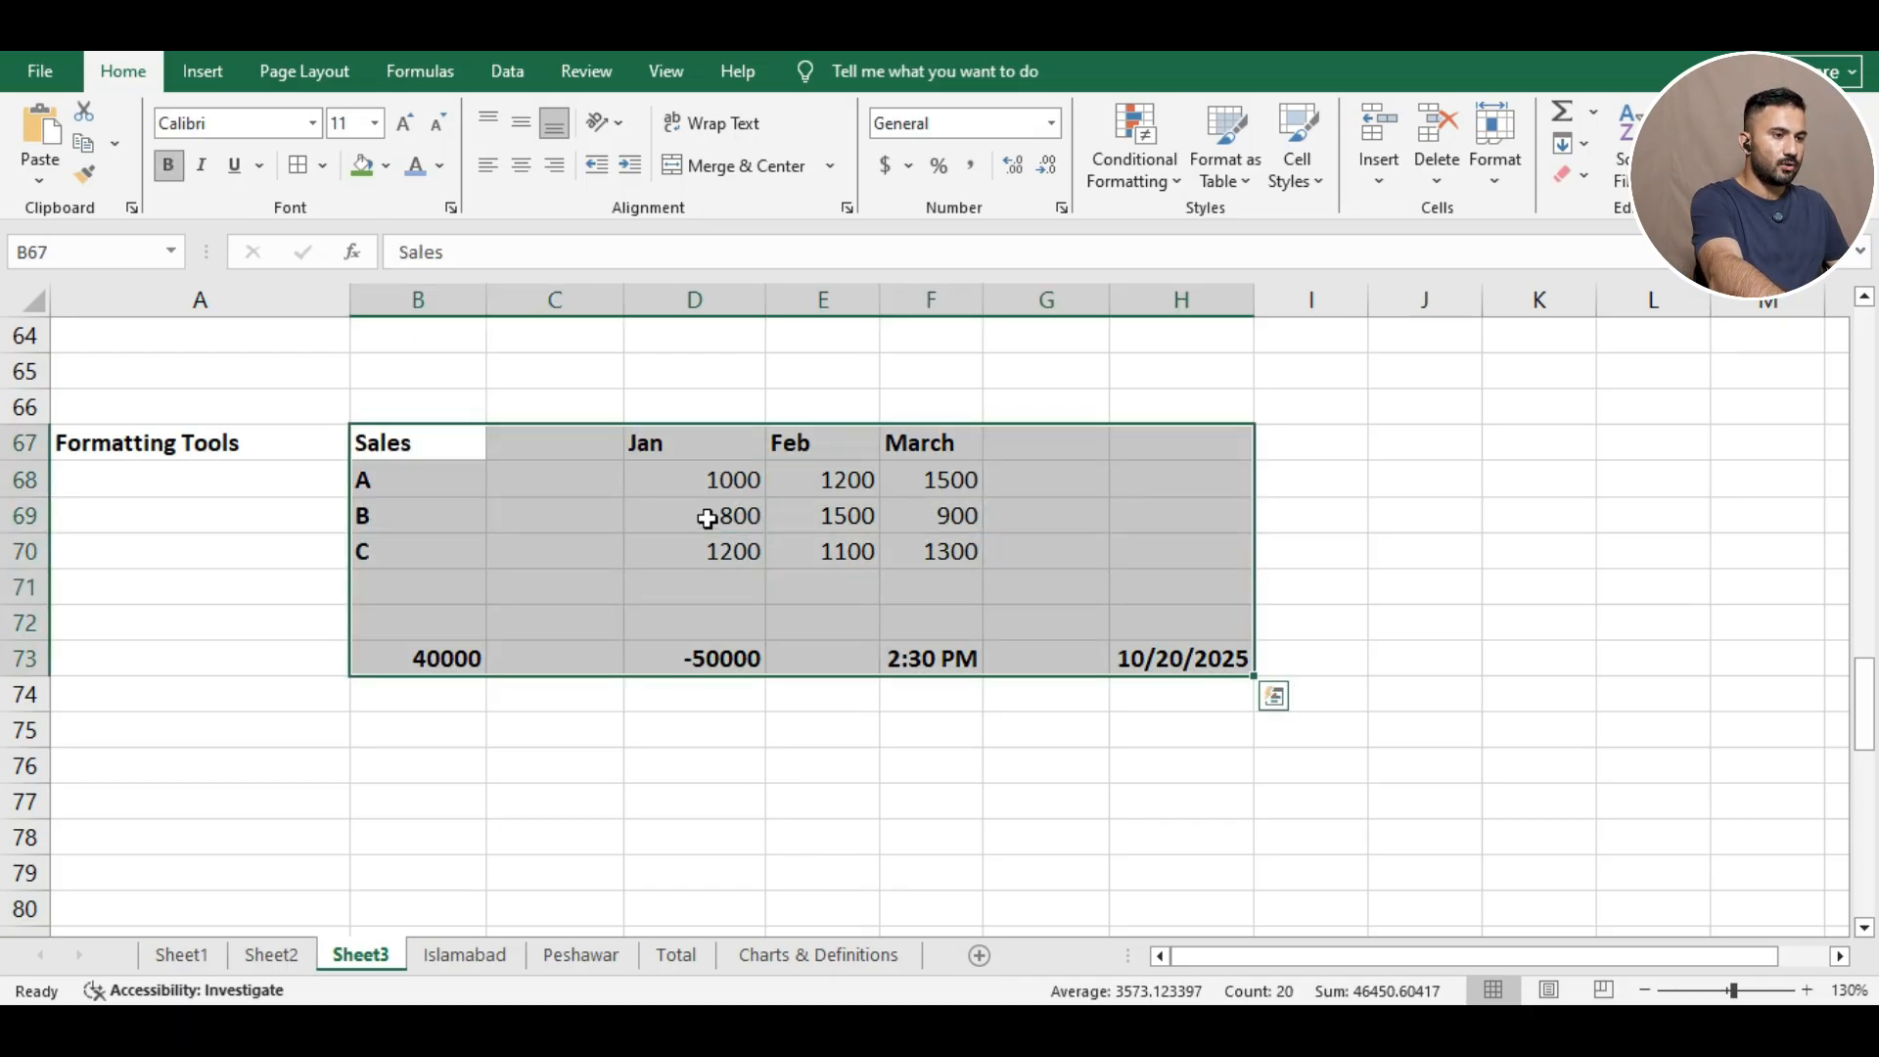
click(646, 370)
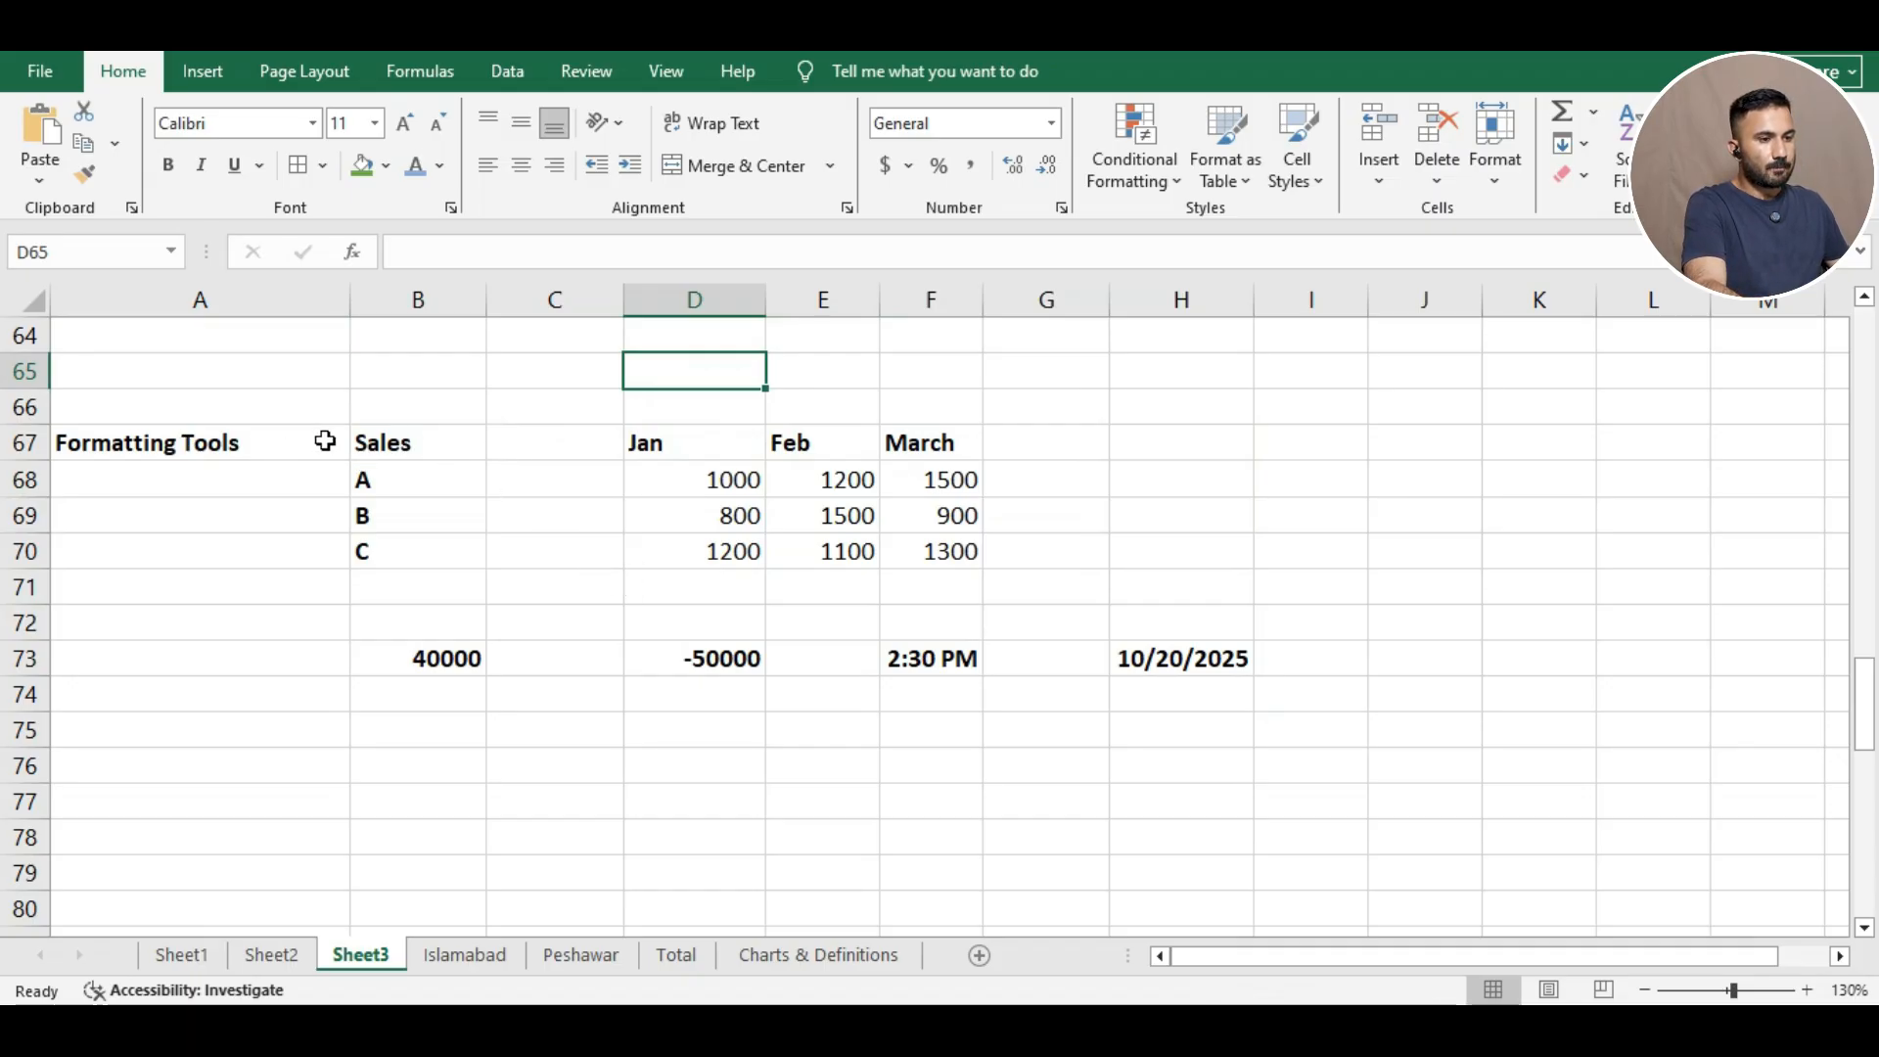
drag(381, 441, 900, 443)
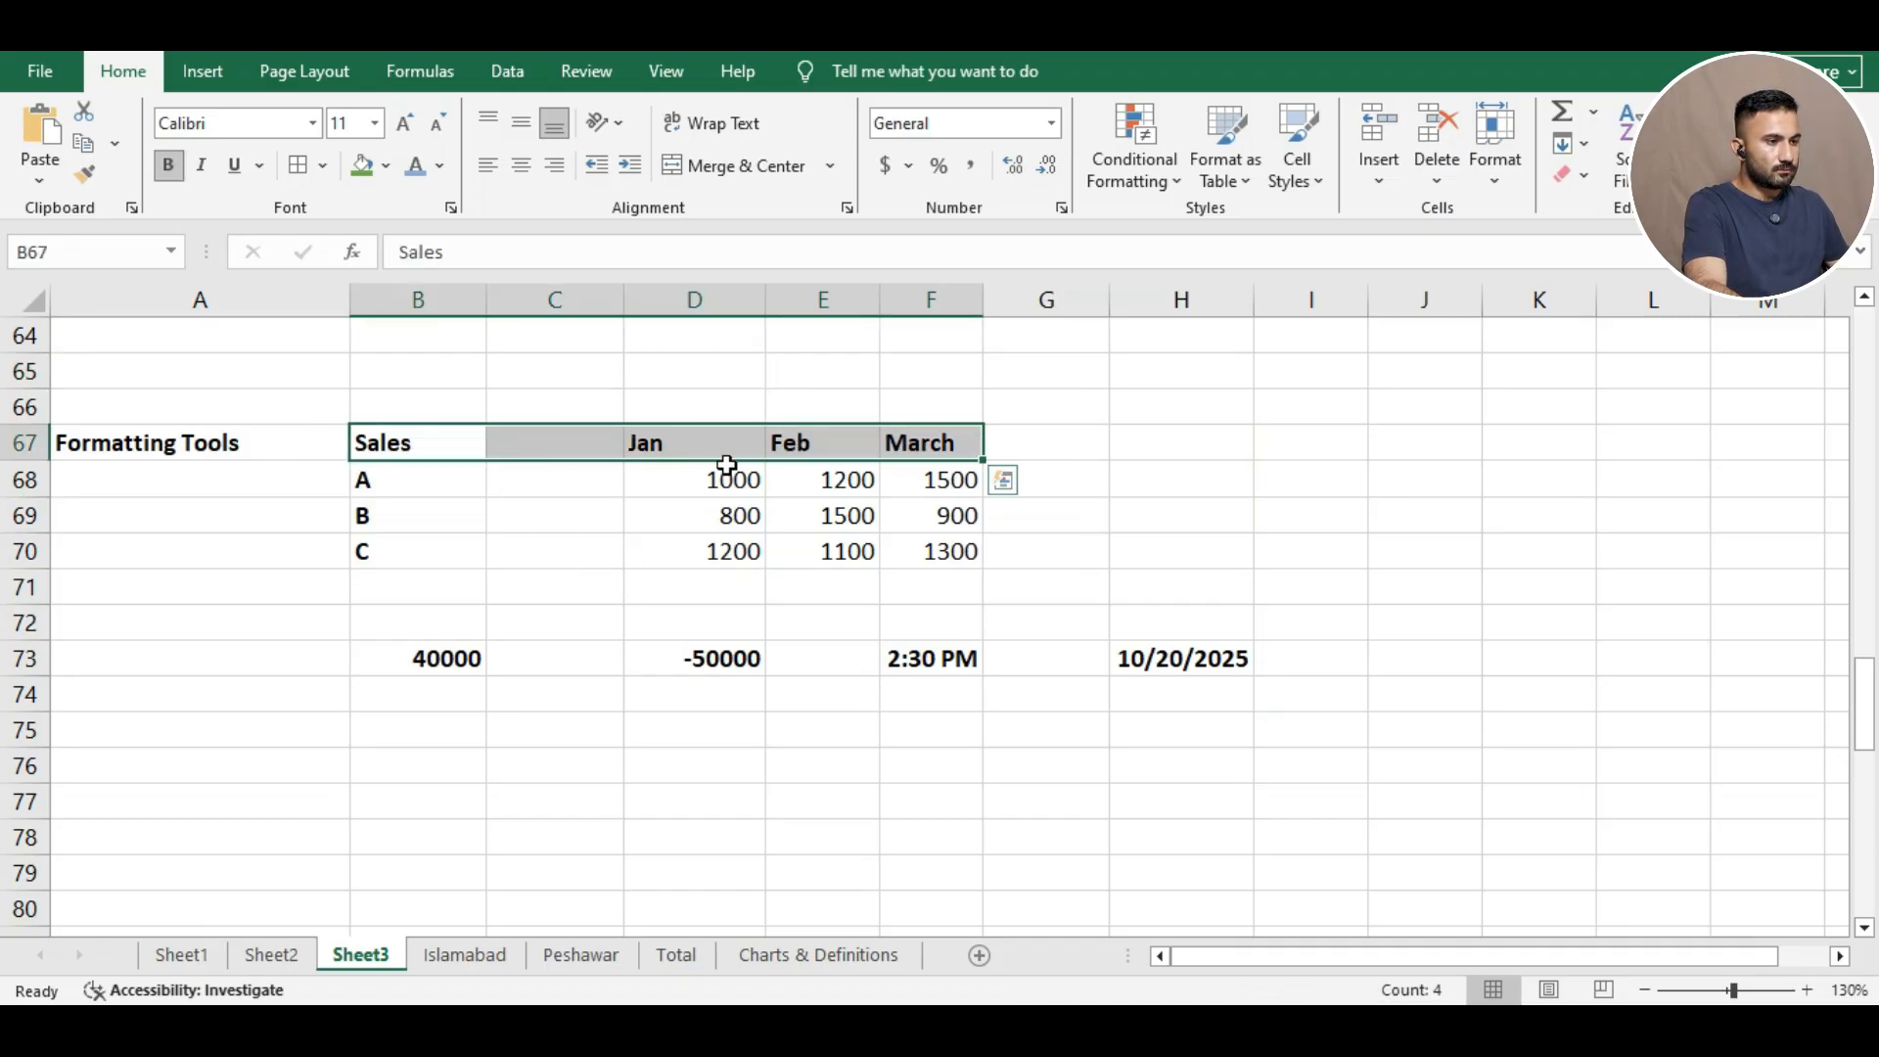
right_click(418, 446)
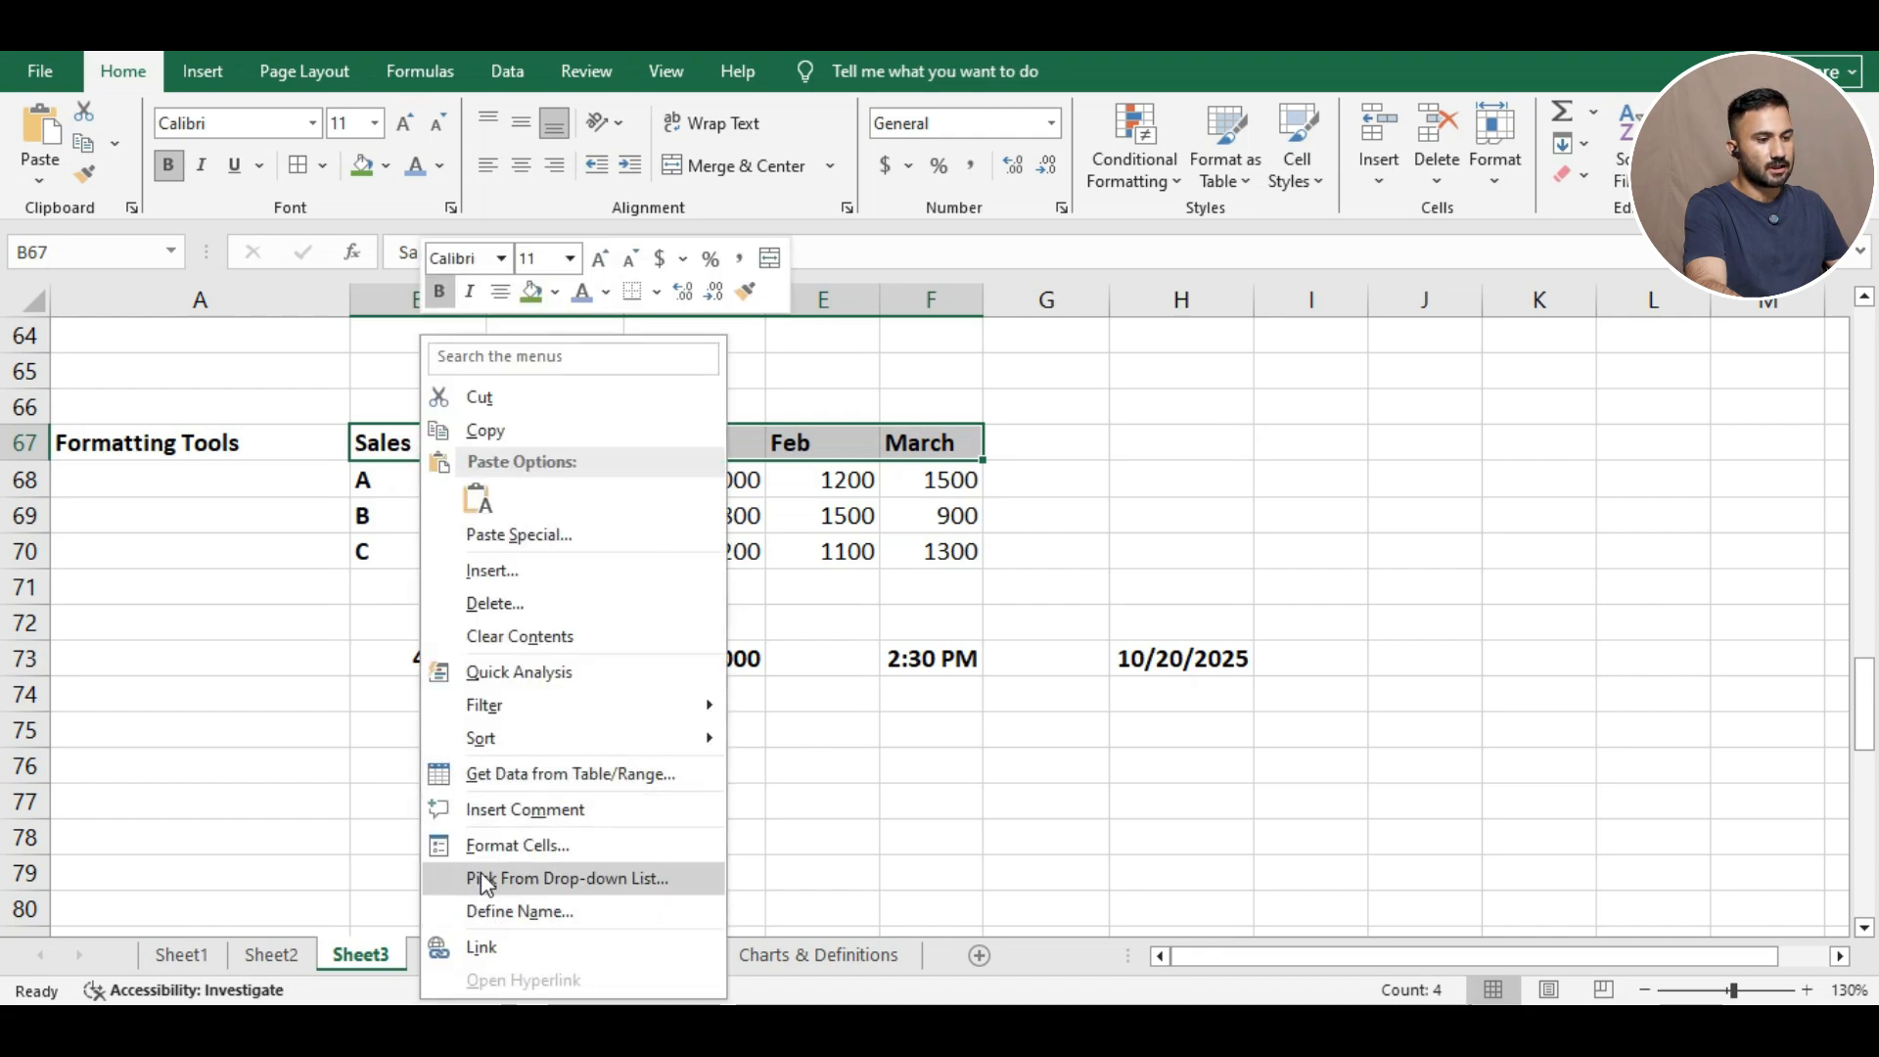
click(533, 844)
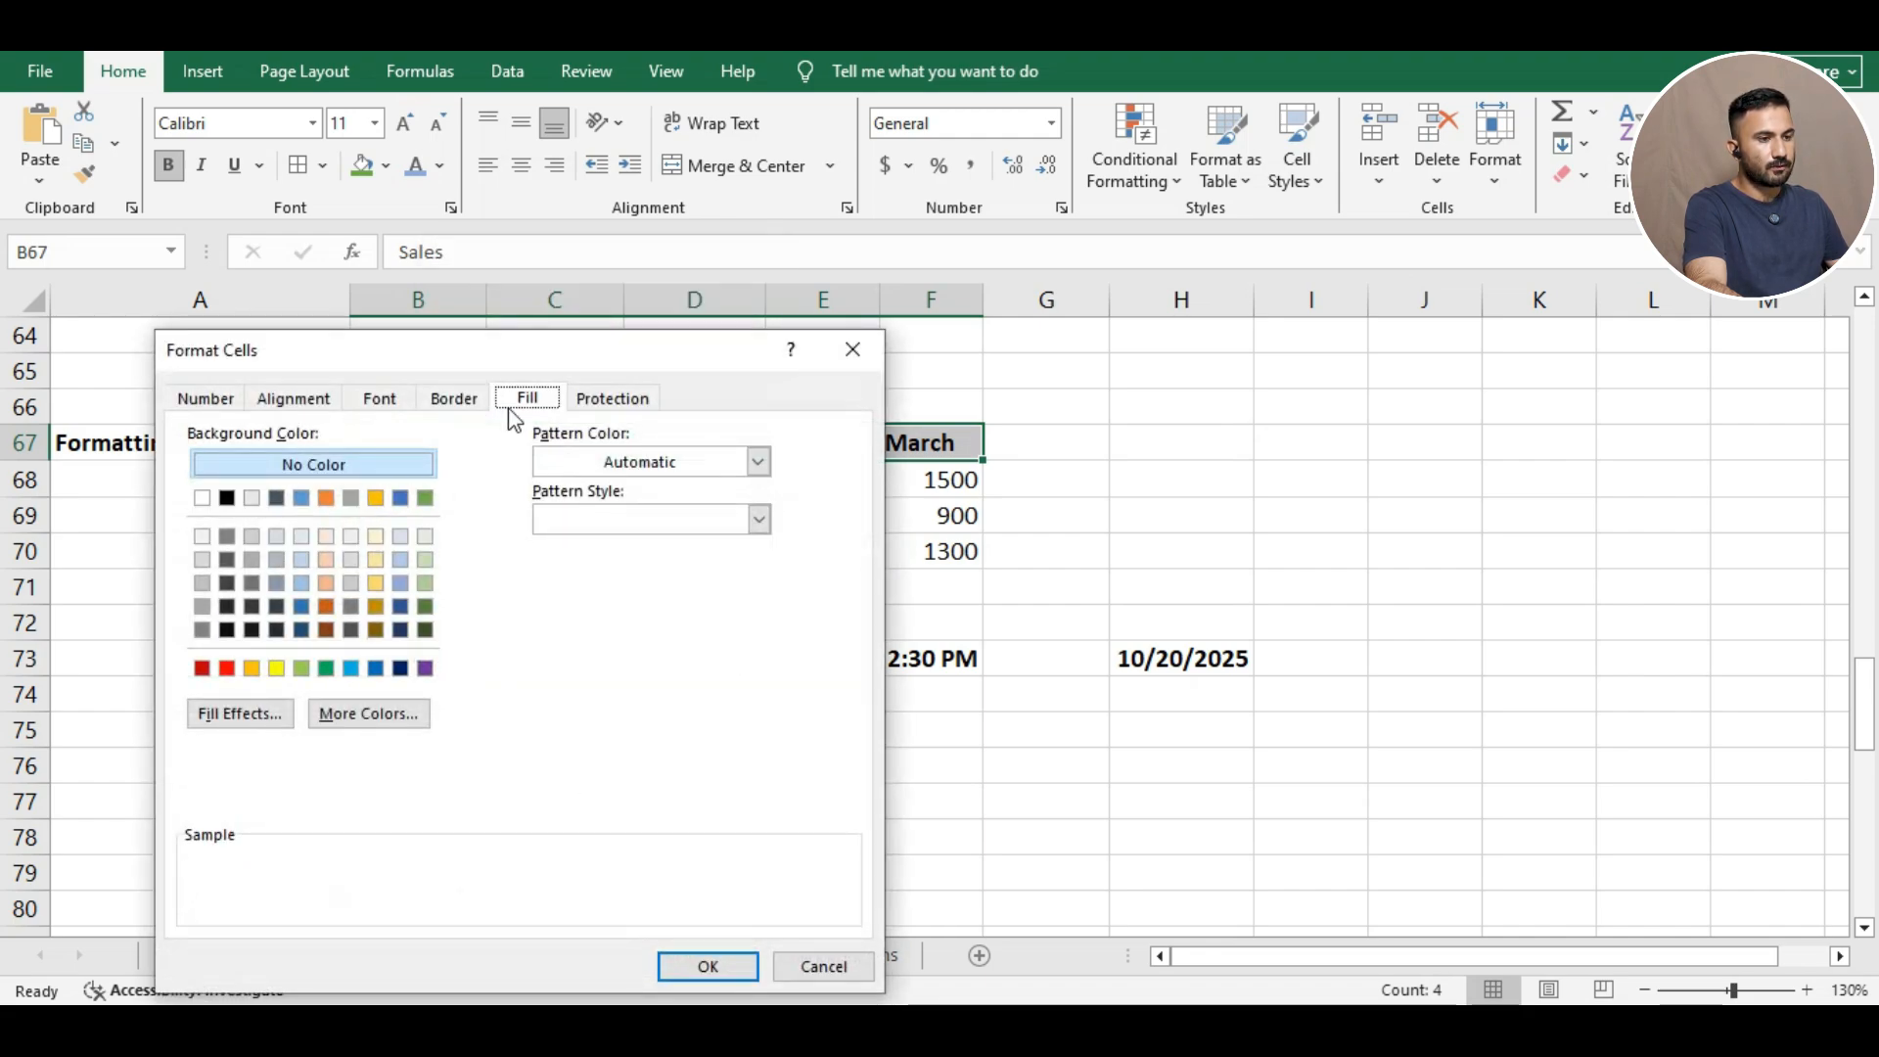
drag(454, 354, 1125, 279)
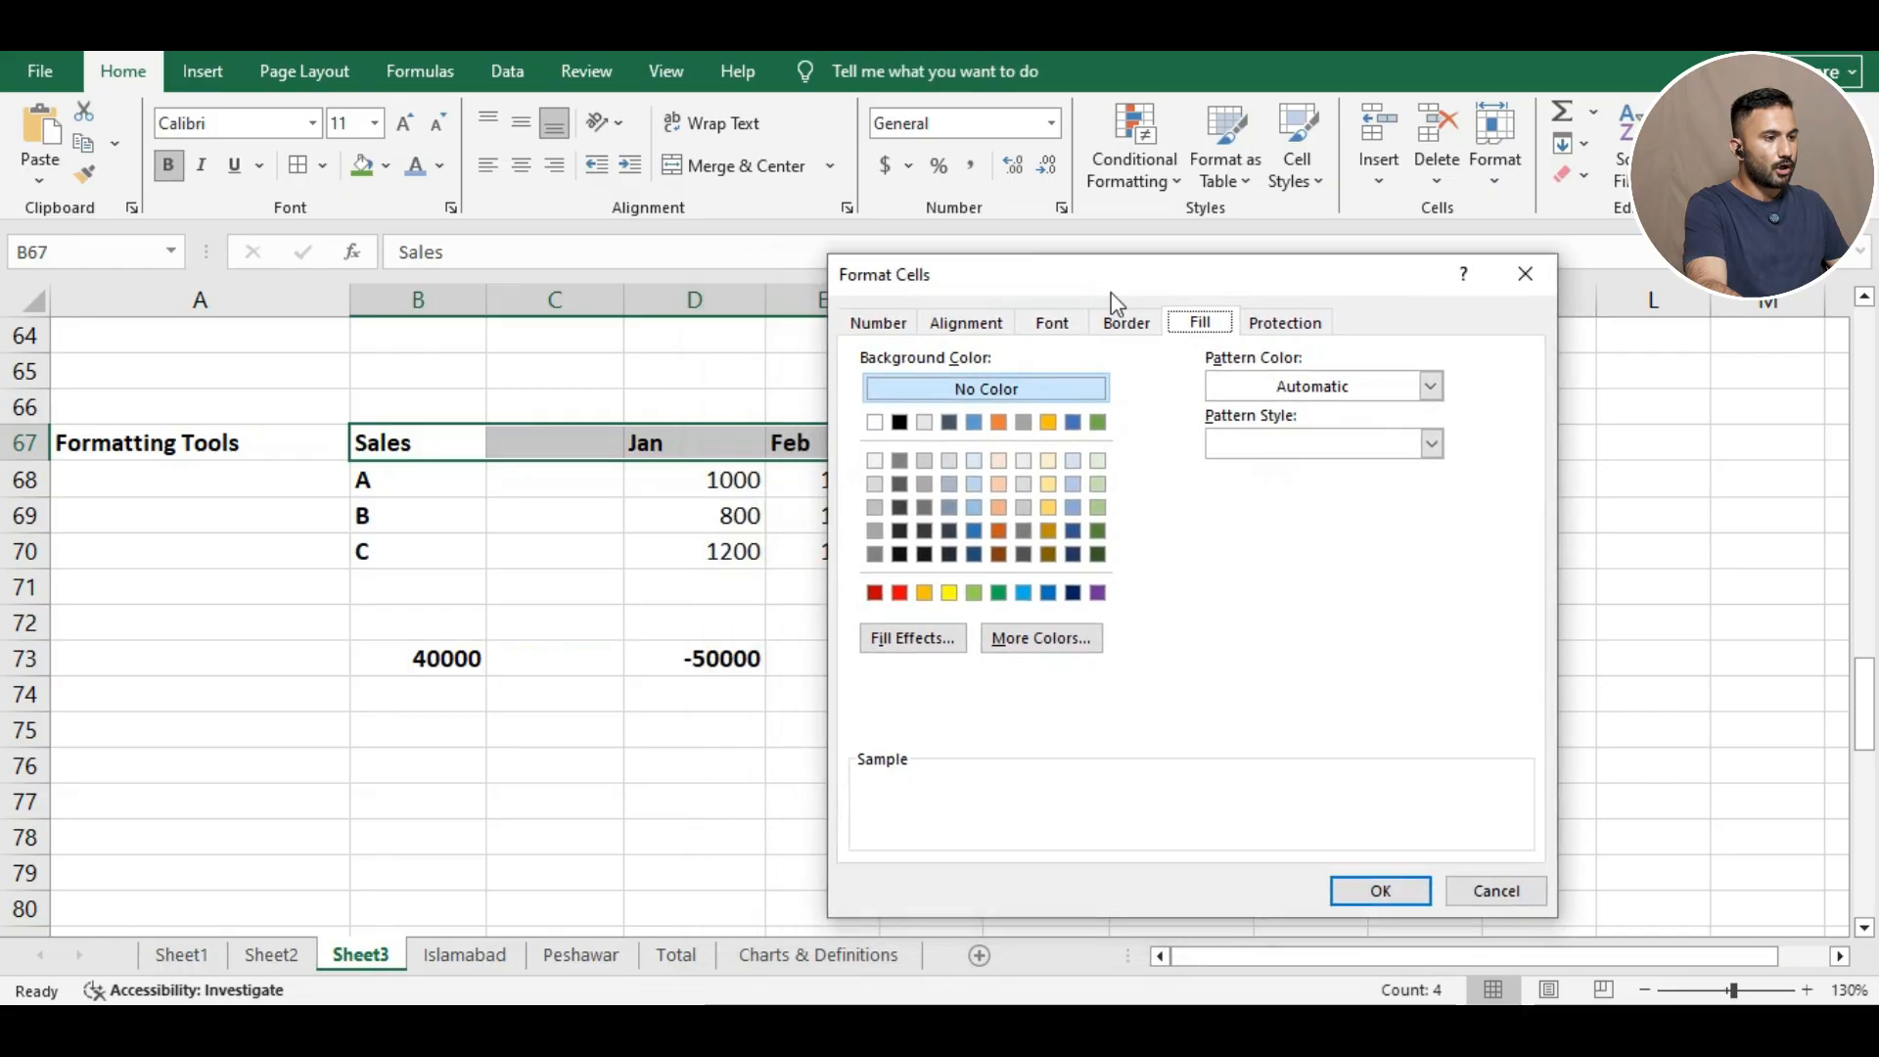
click(1049, 323)
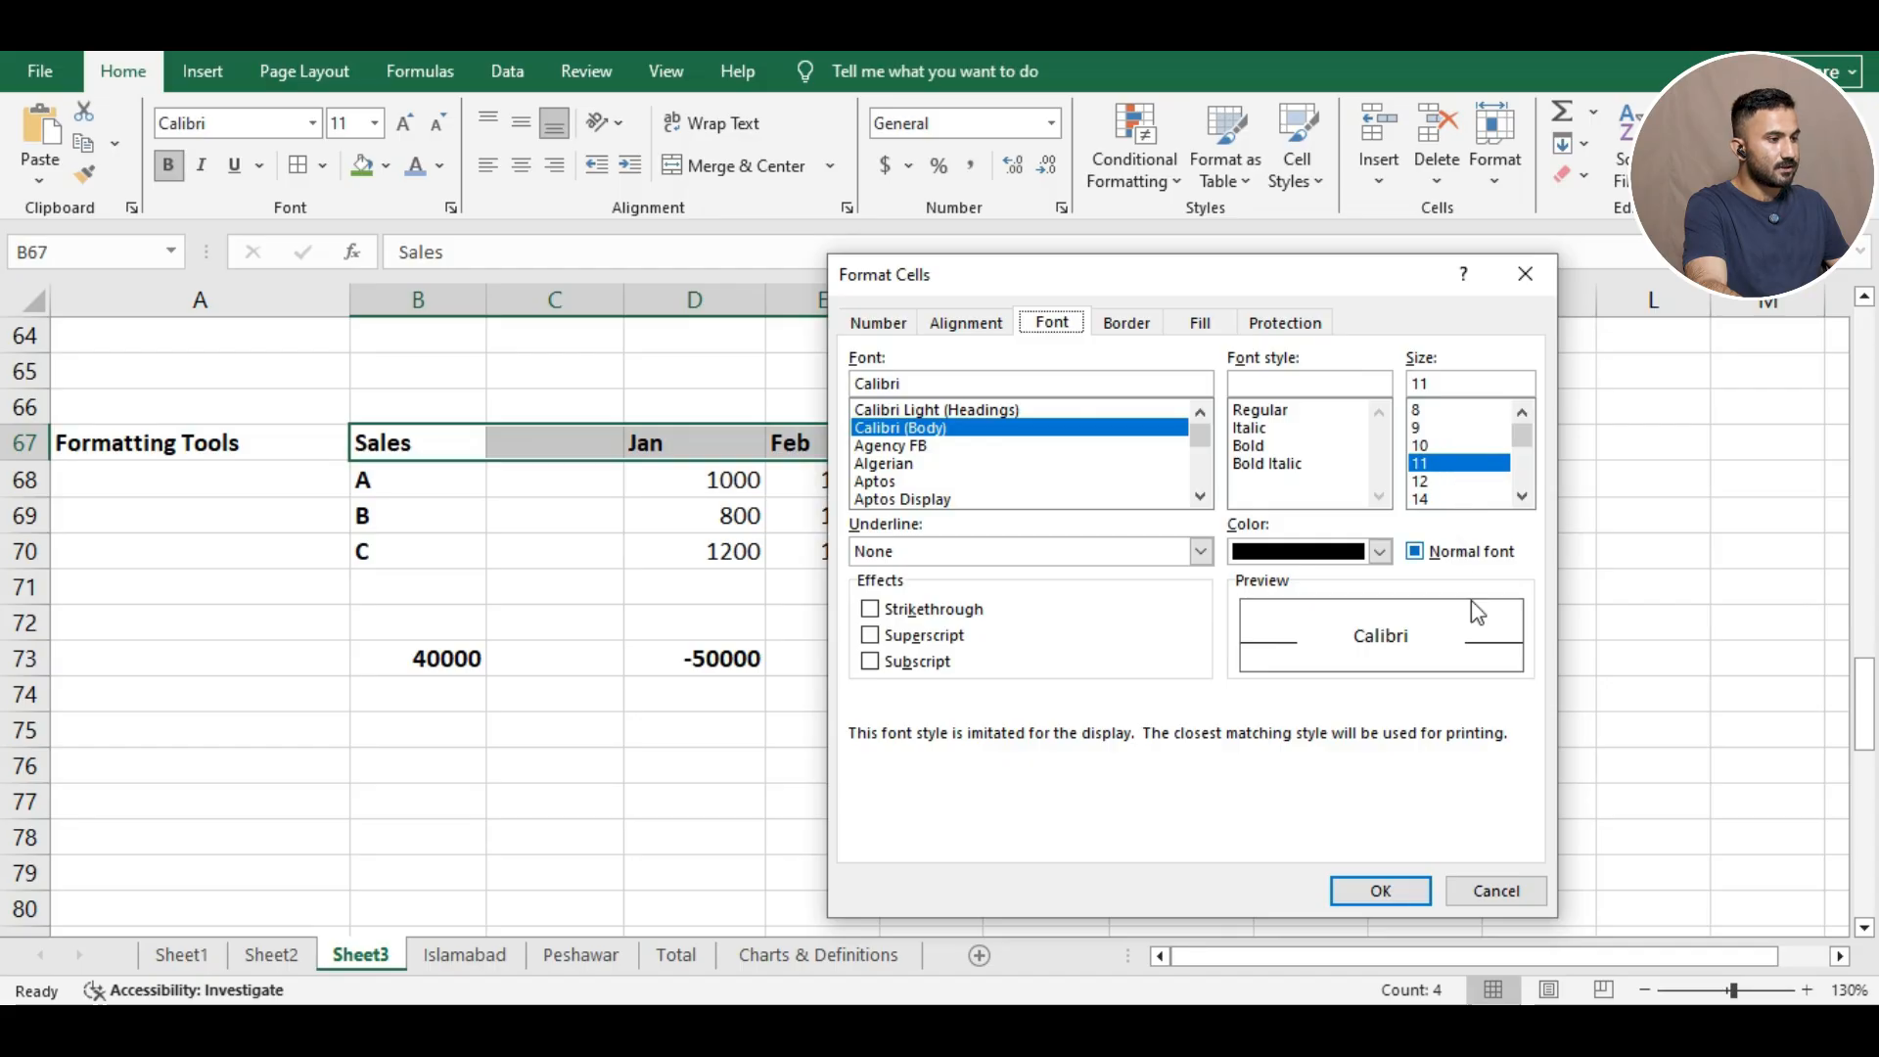
click(1491, 886)
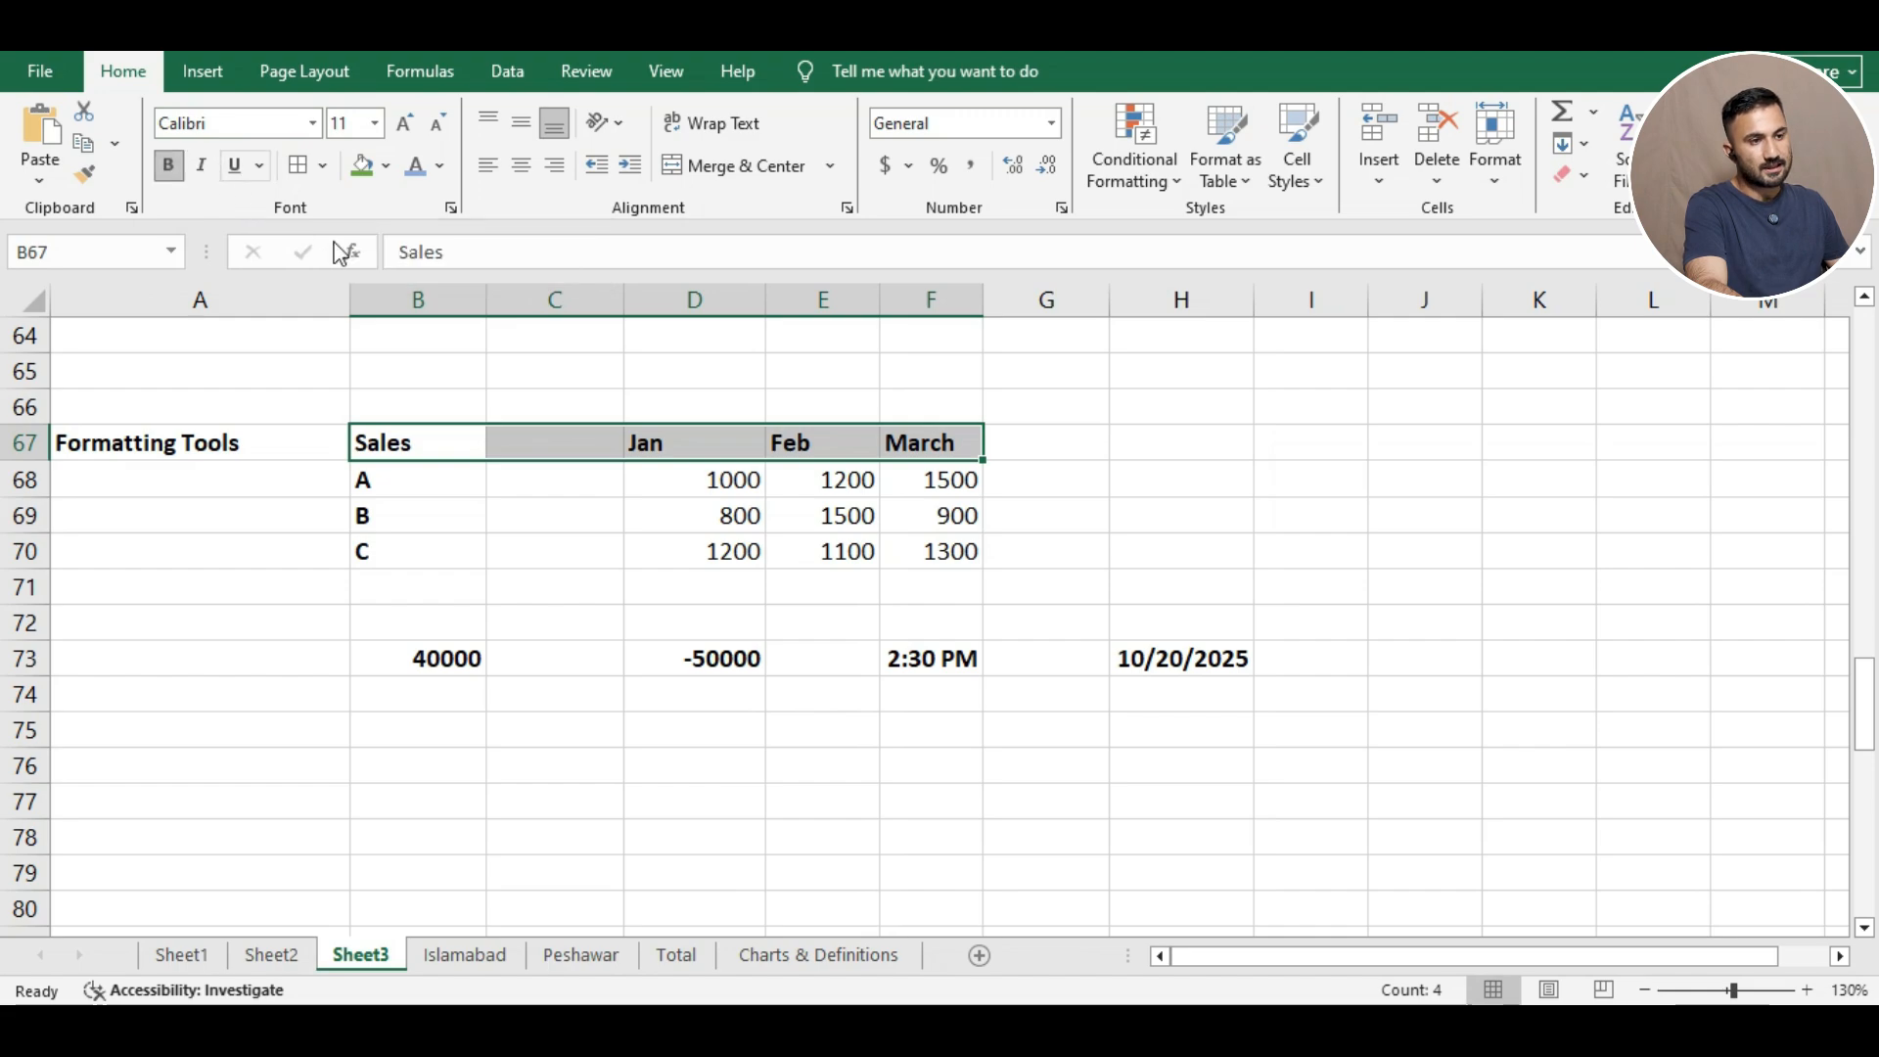
Bold 1500 in E69, italicise the March header F67, and underline 1000 in D68.
click(841, 519)
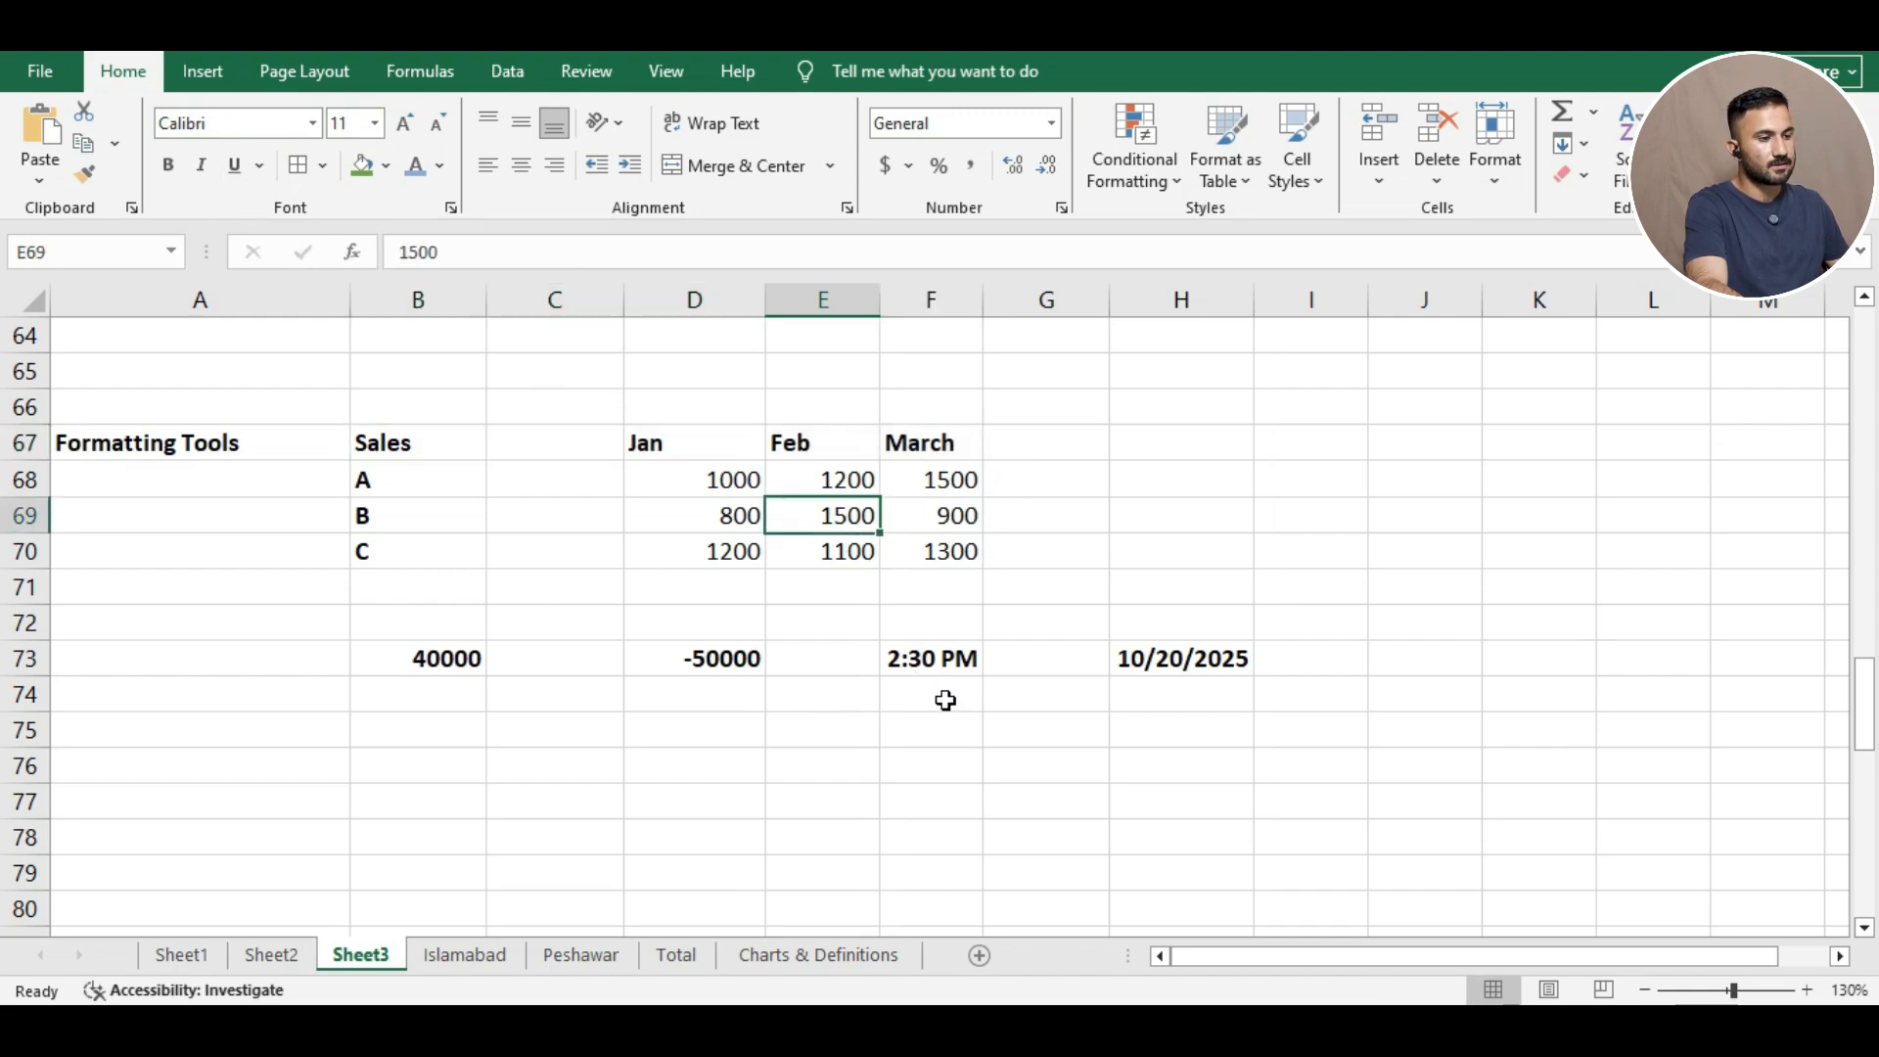
click(168, 166)
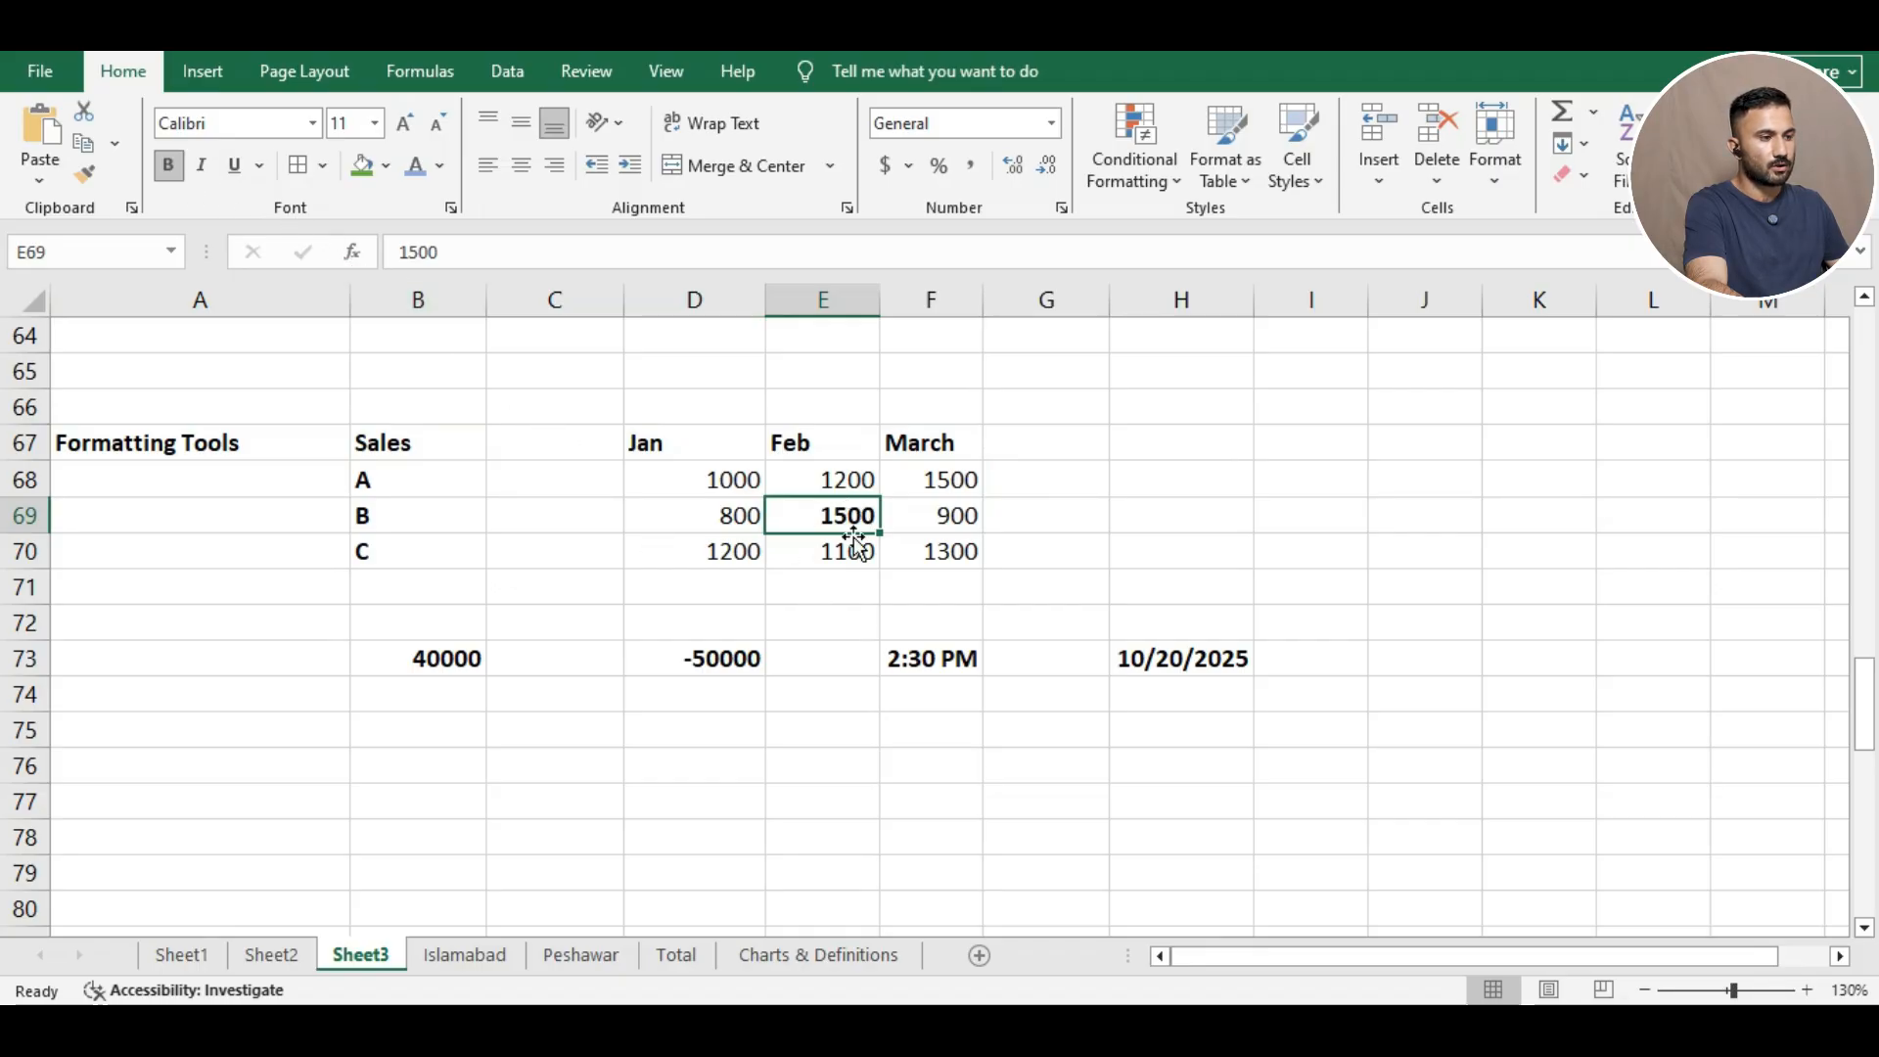
click(930, 448)
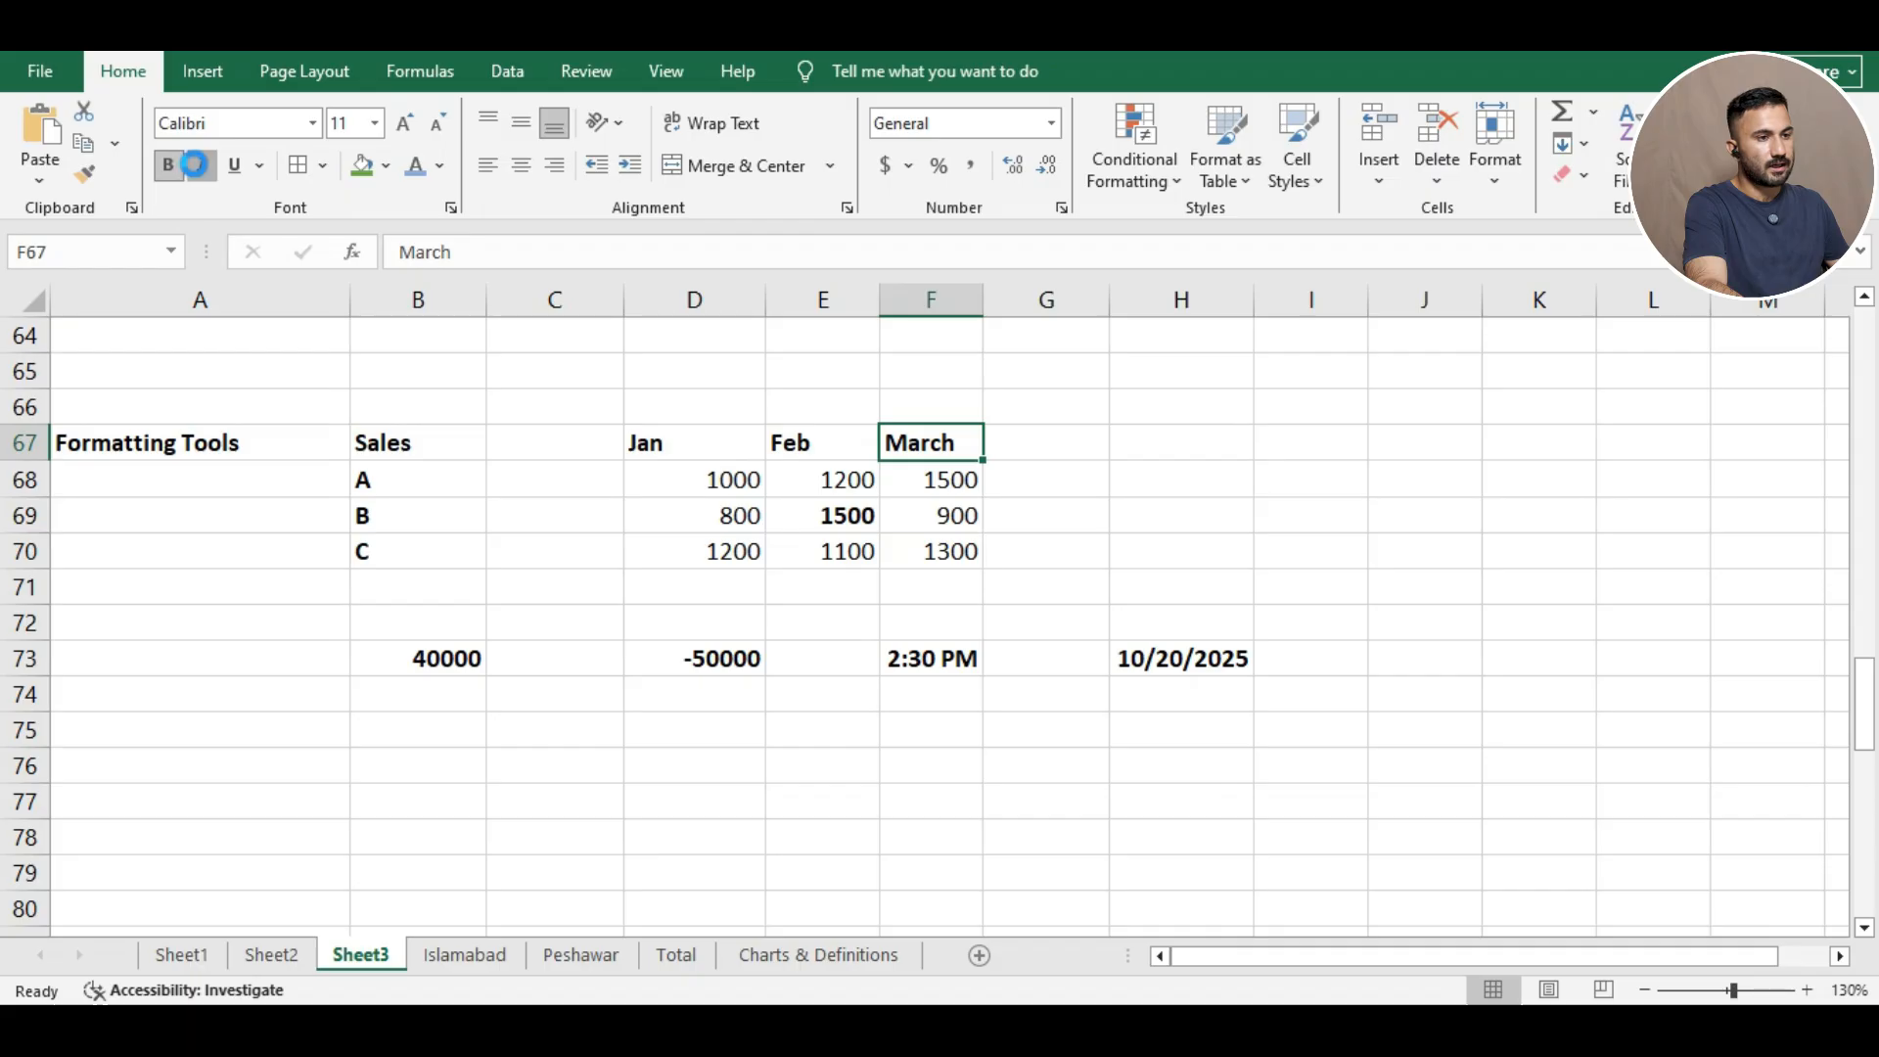
click(195, 164)
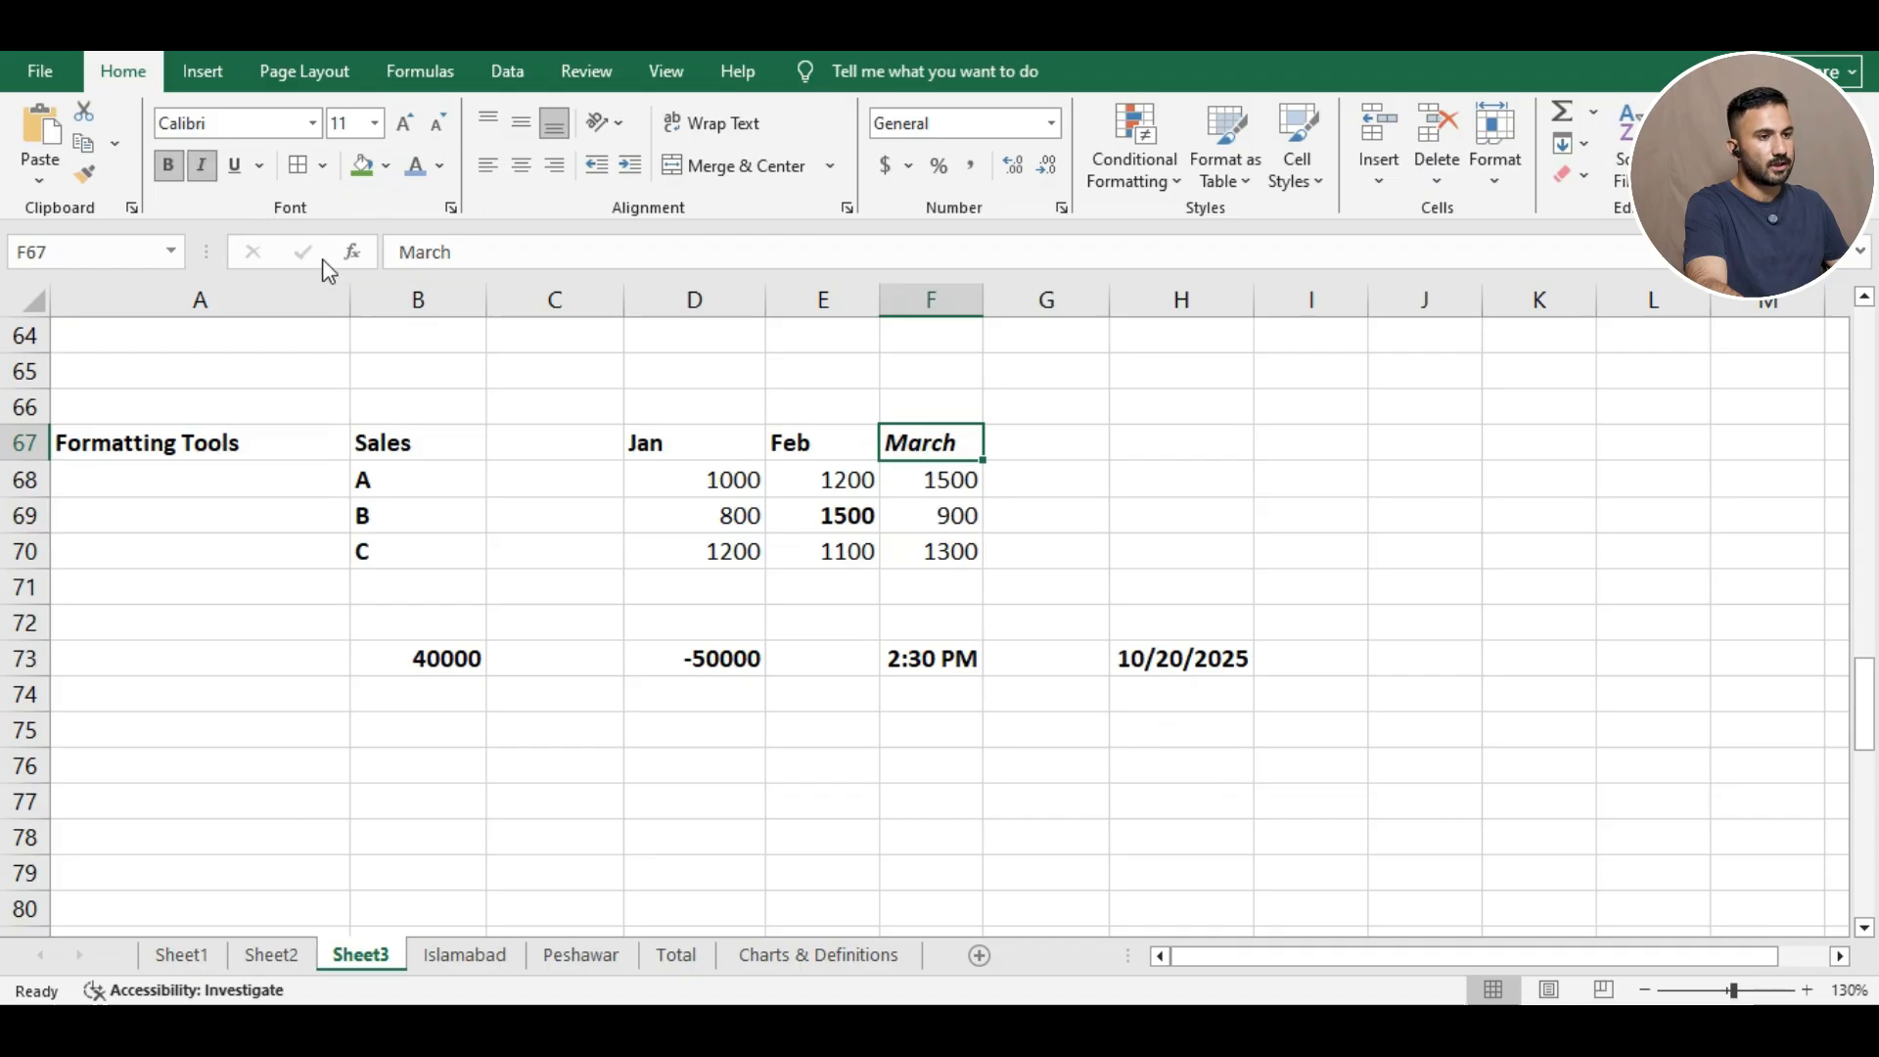
click(732, 476)
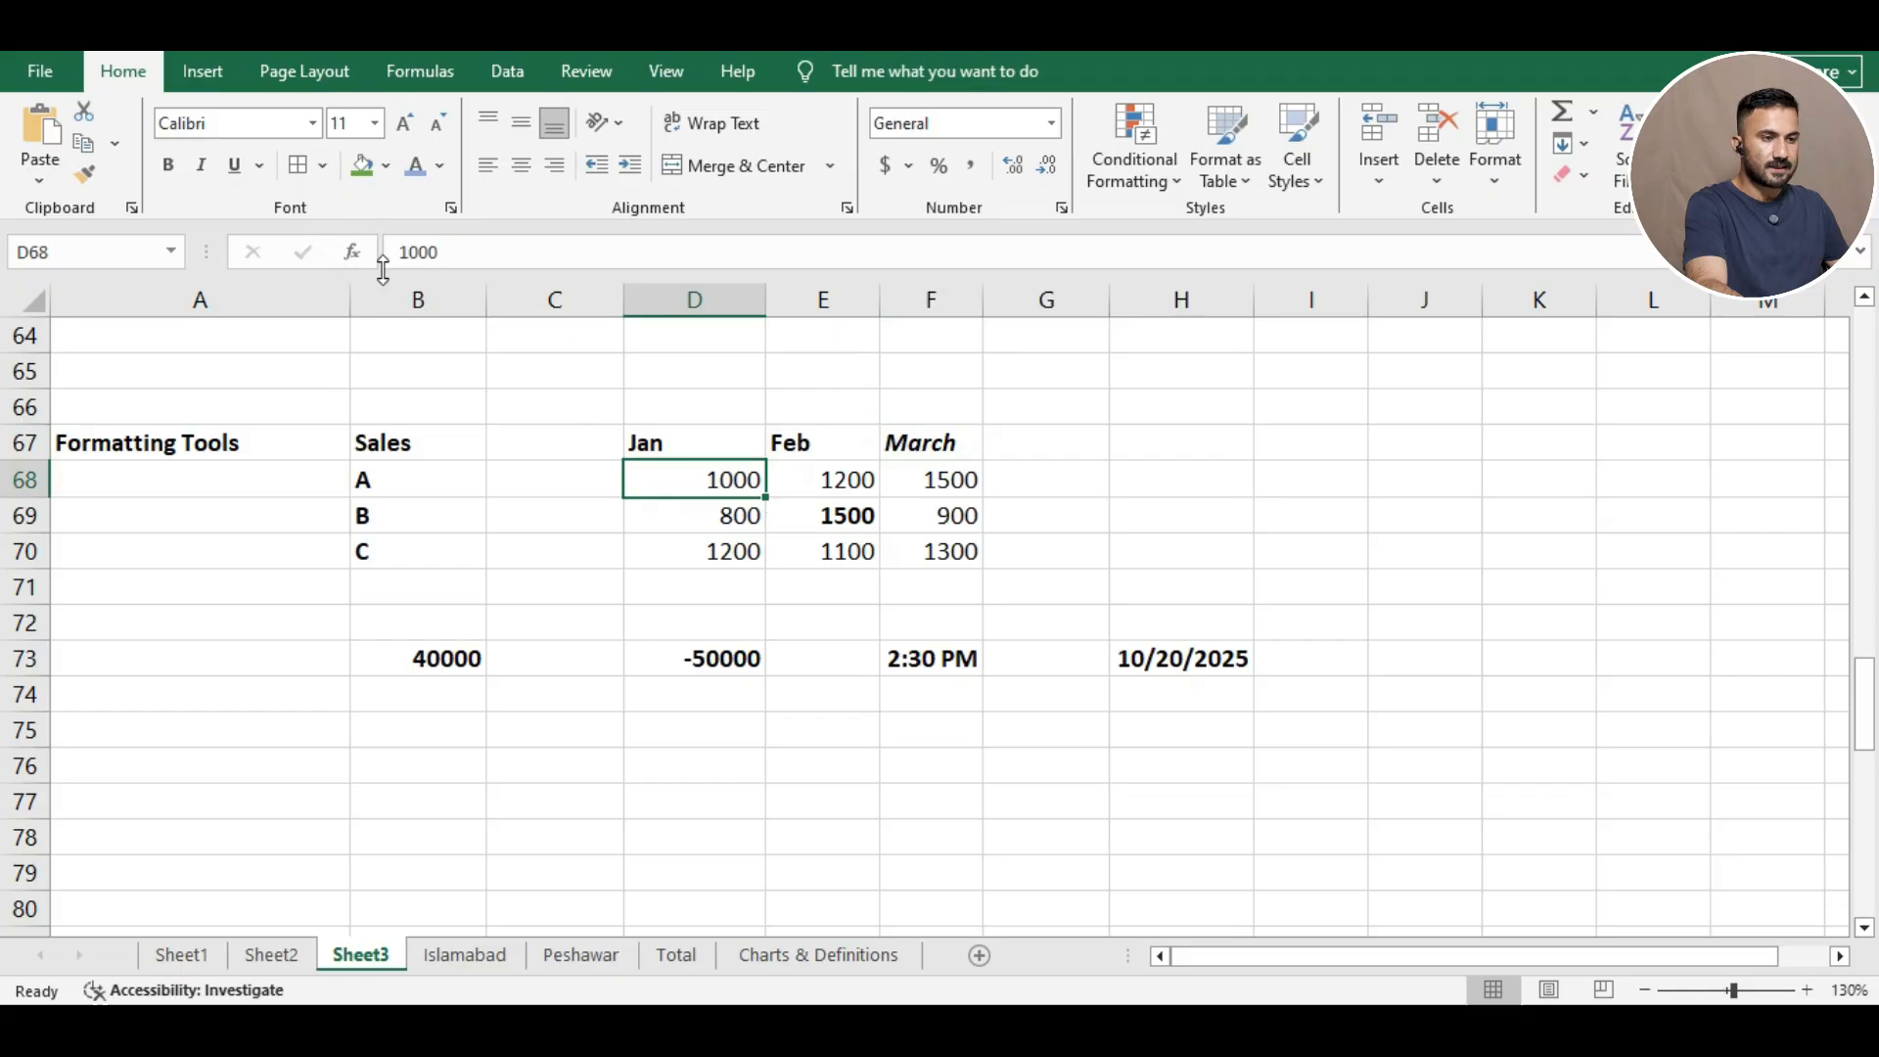
click(233, 165)
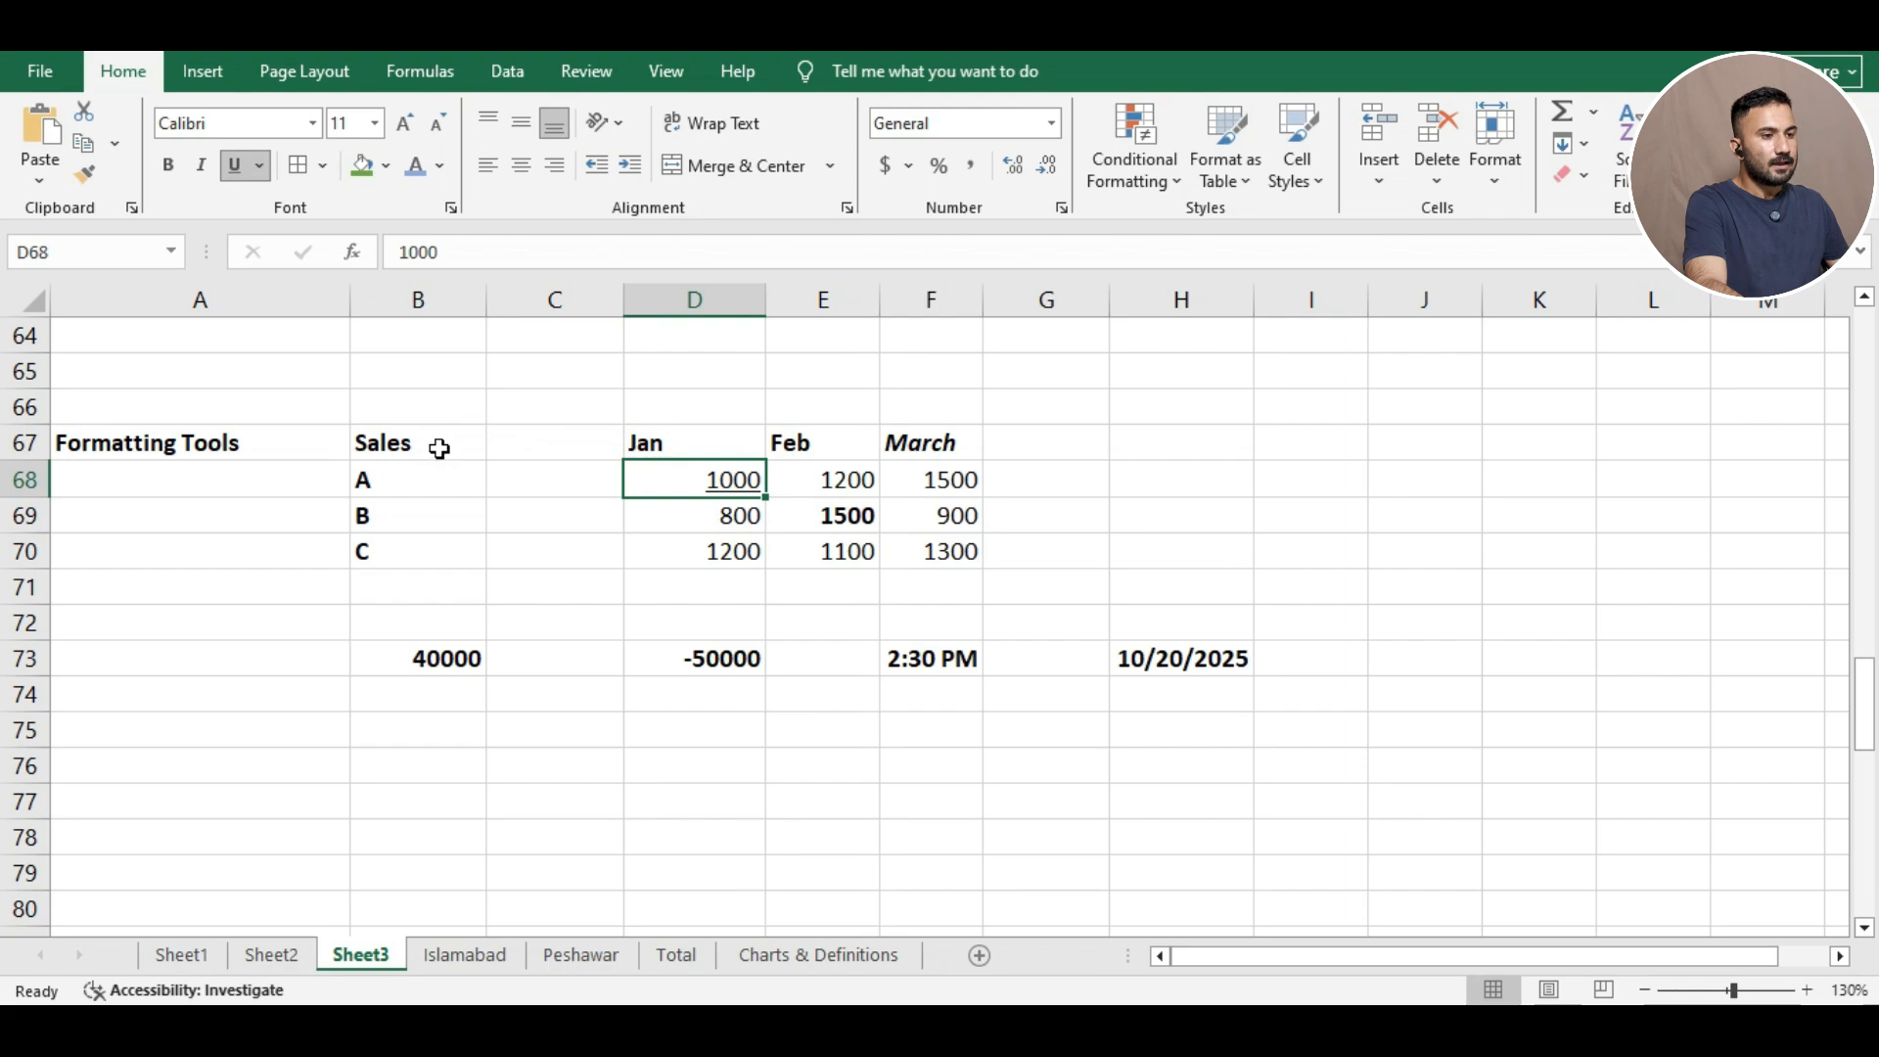
drag(439, 448, 928, 445)
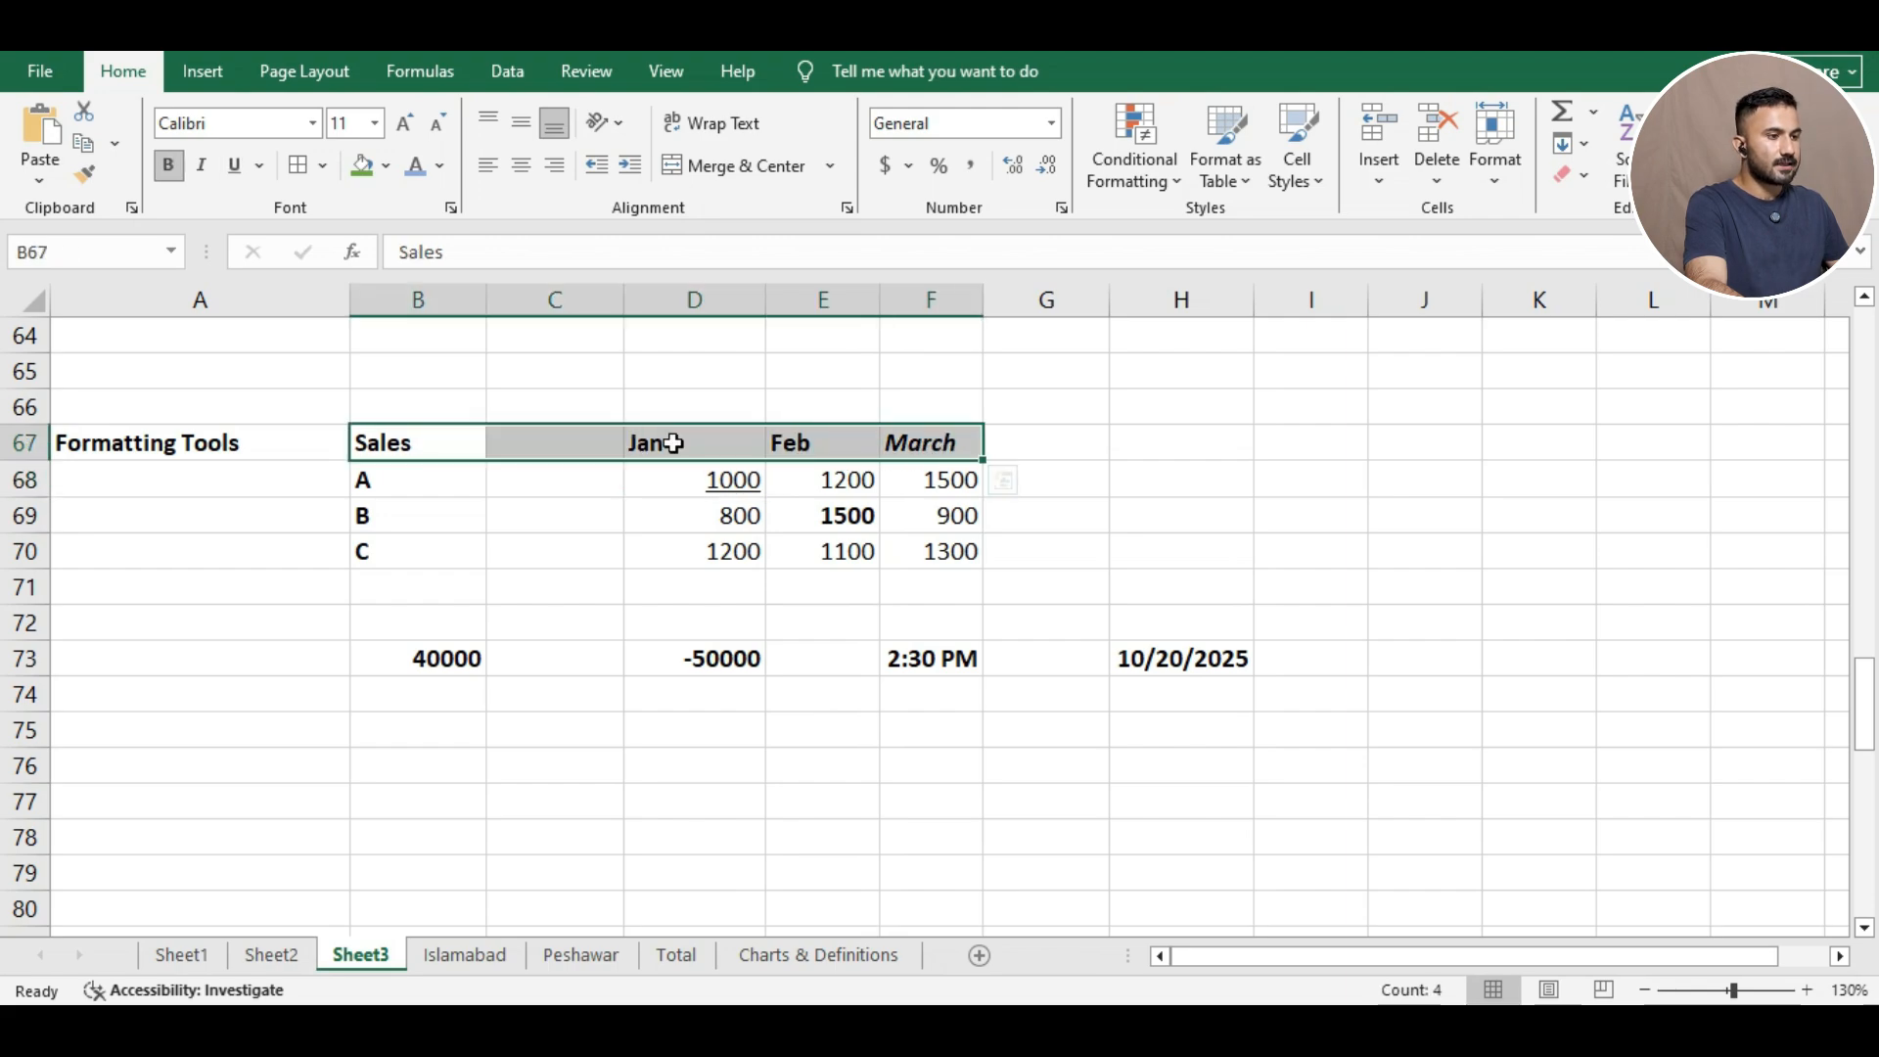
Tilt the row 67 header text to 45 degrees through the Format Cells alignment settings.
right_click(431, 440)
click(589, 837)
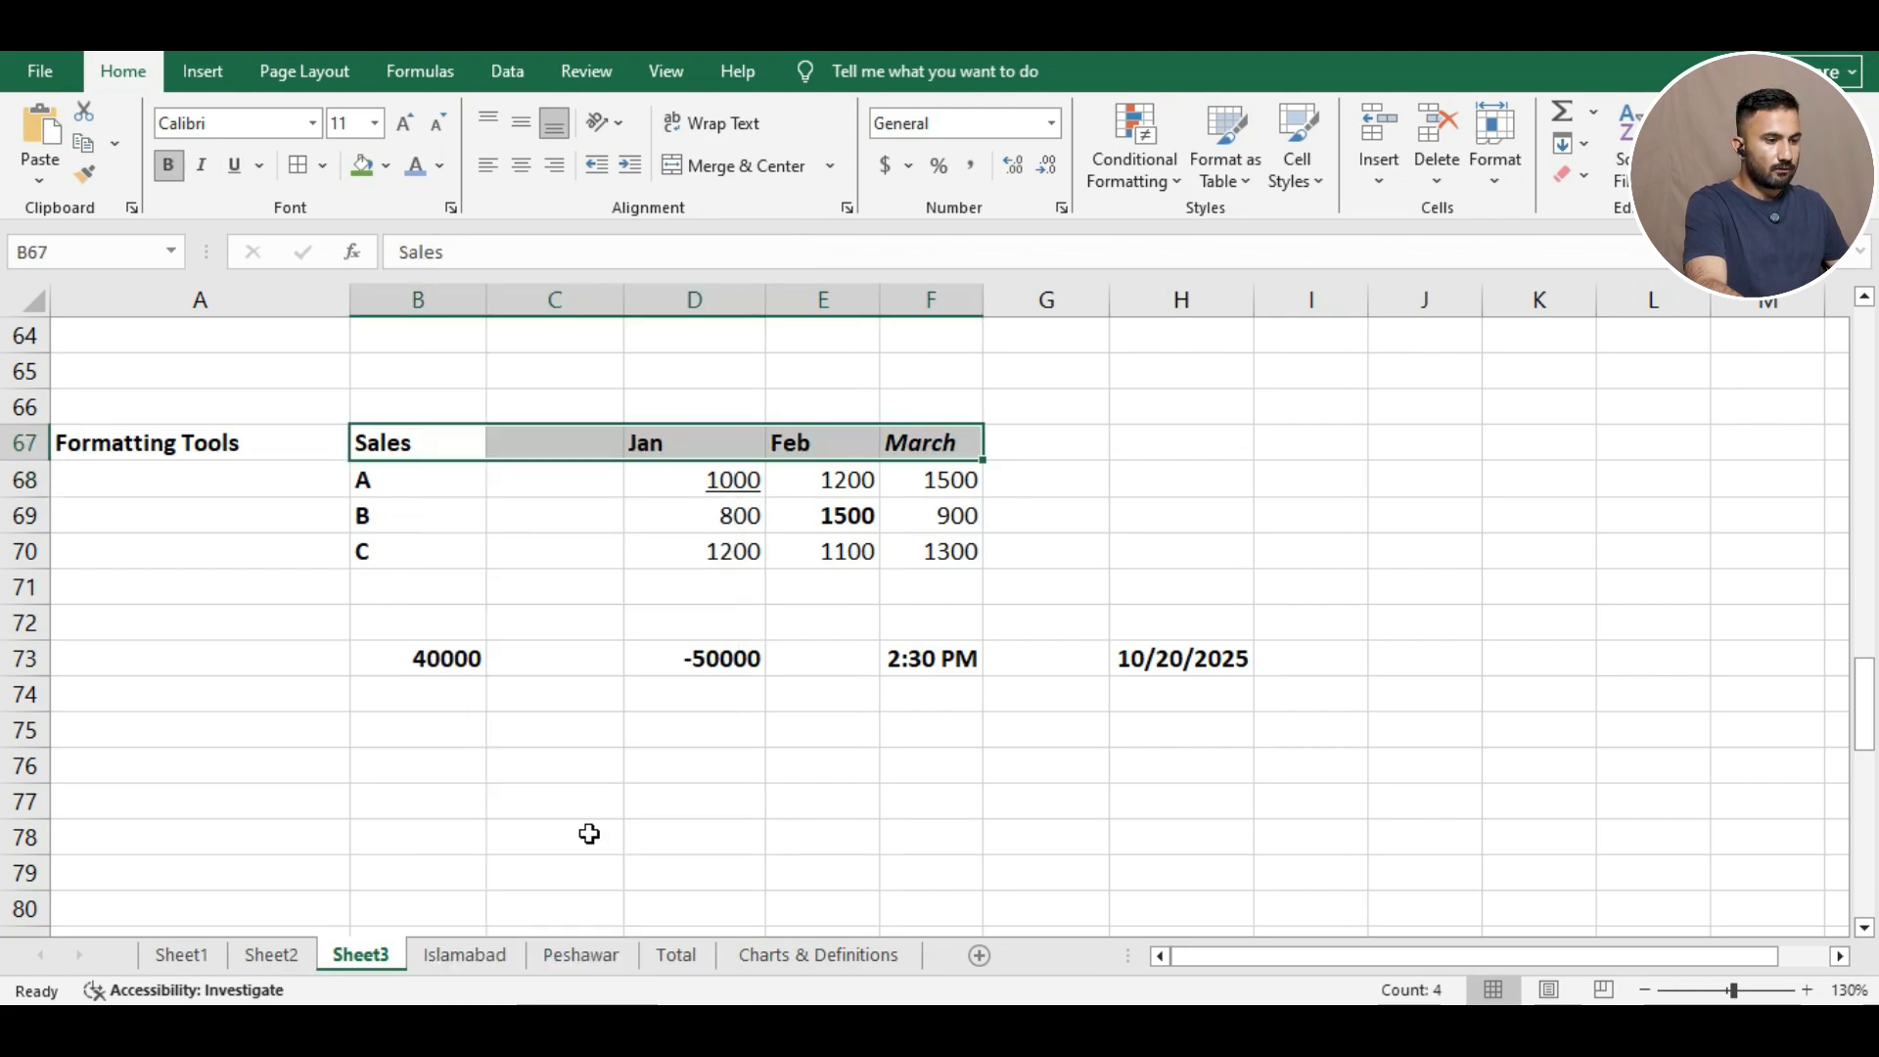
click(363, 399)
drag(432, 358, 1204, 223)
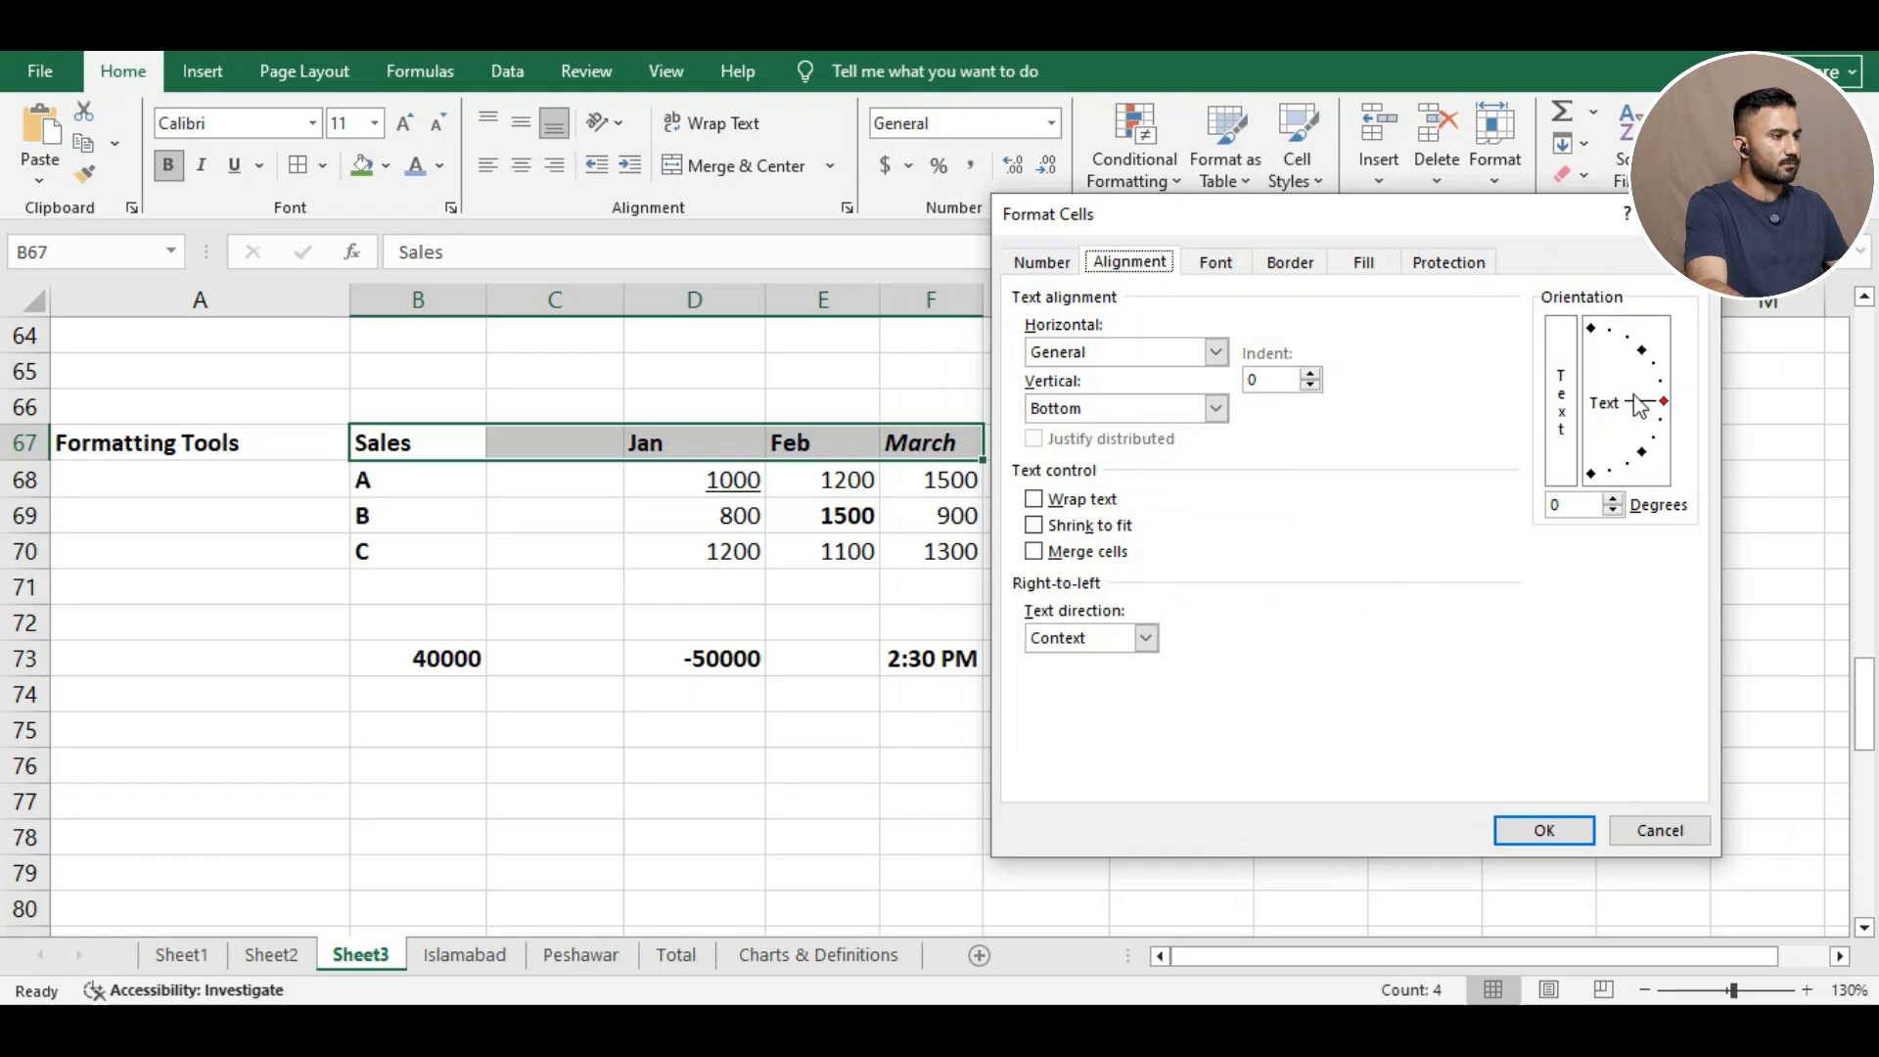
drag(1665, 411, 1640, 362)
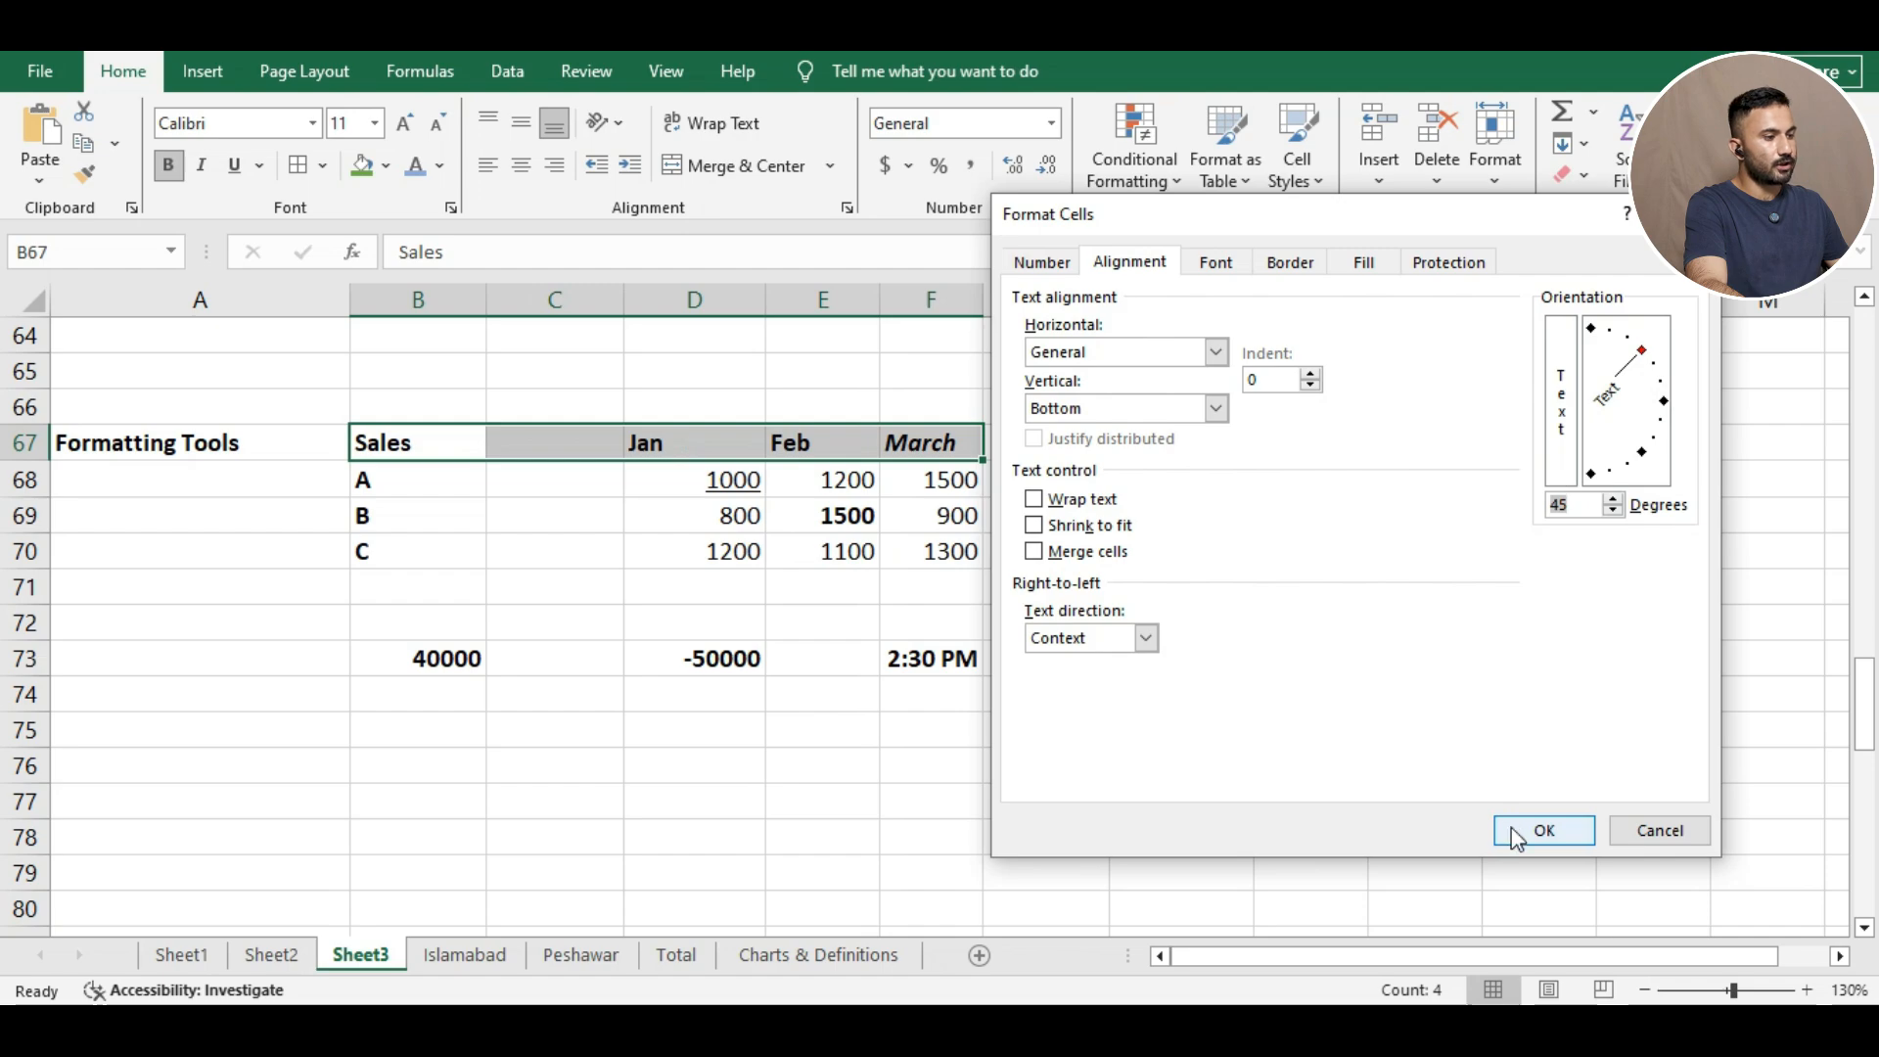
click(1543, 831)
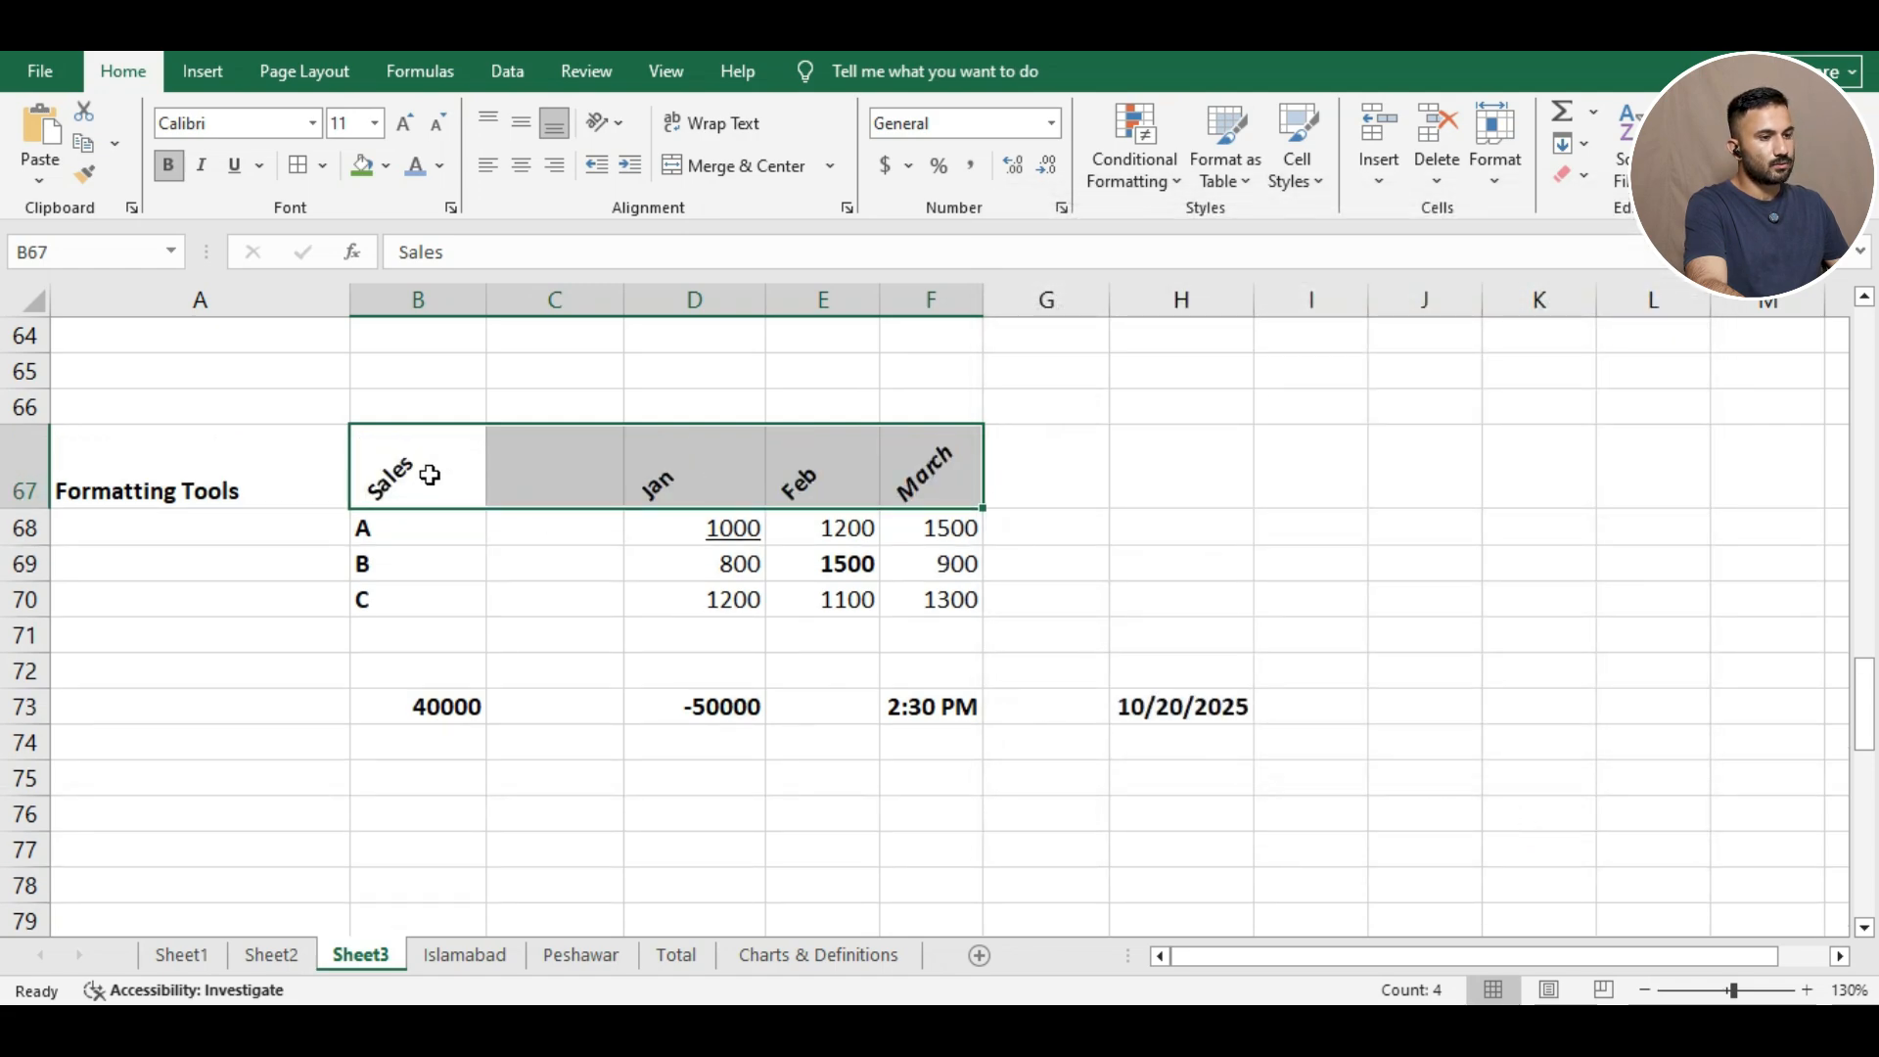
Undo the rotation, underline, italic and bold changes with Ctrl+Z.
click(1236, 468)
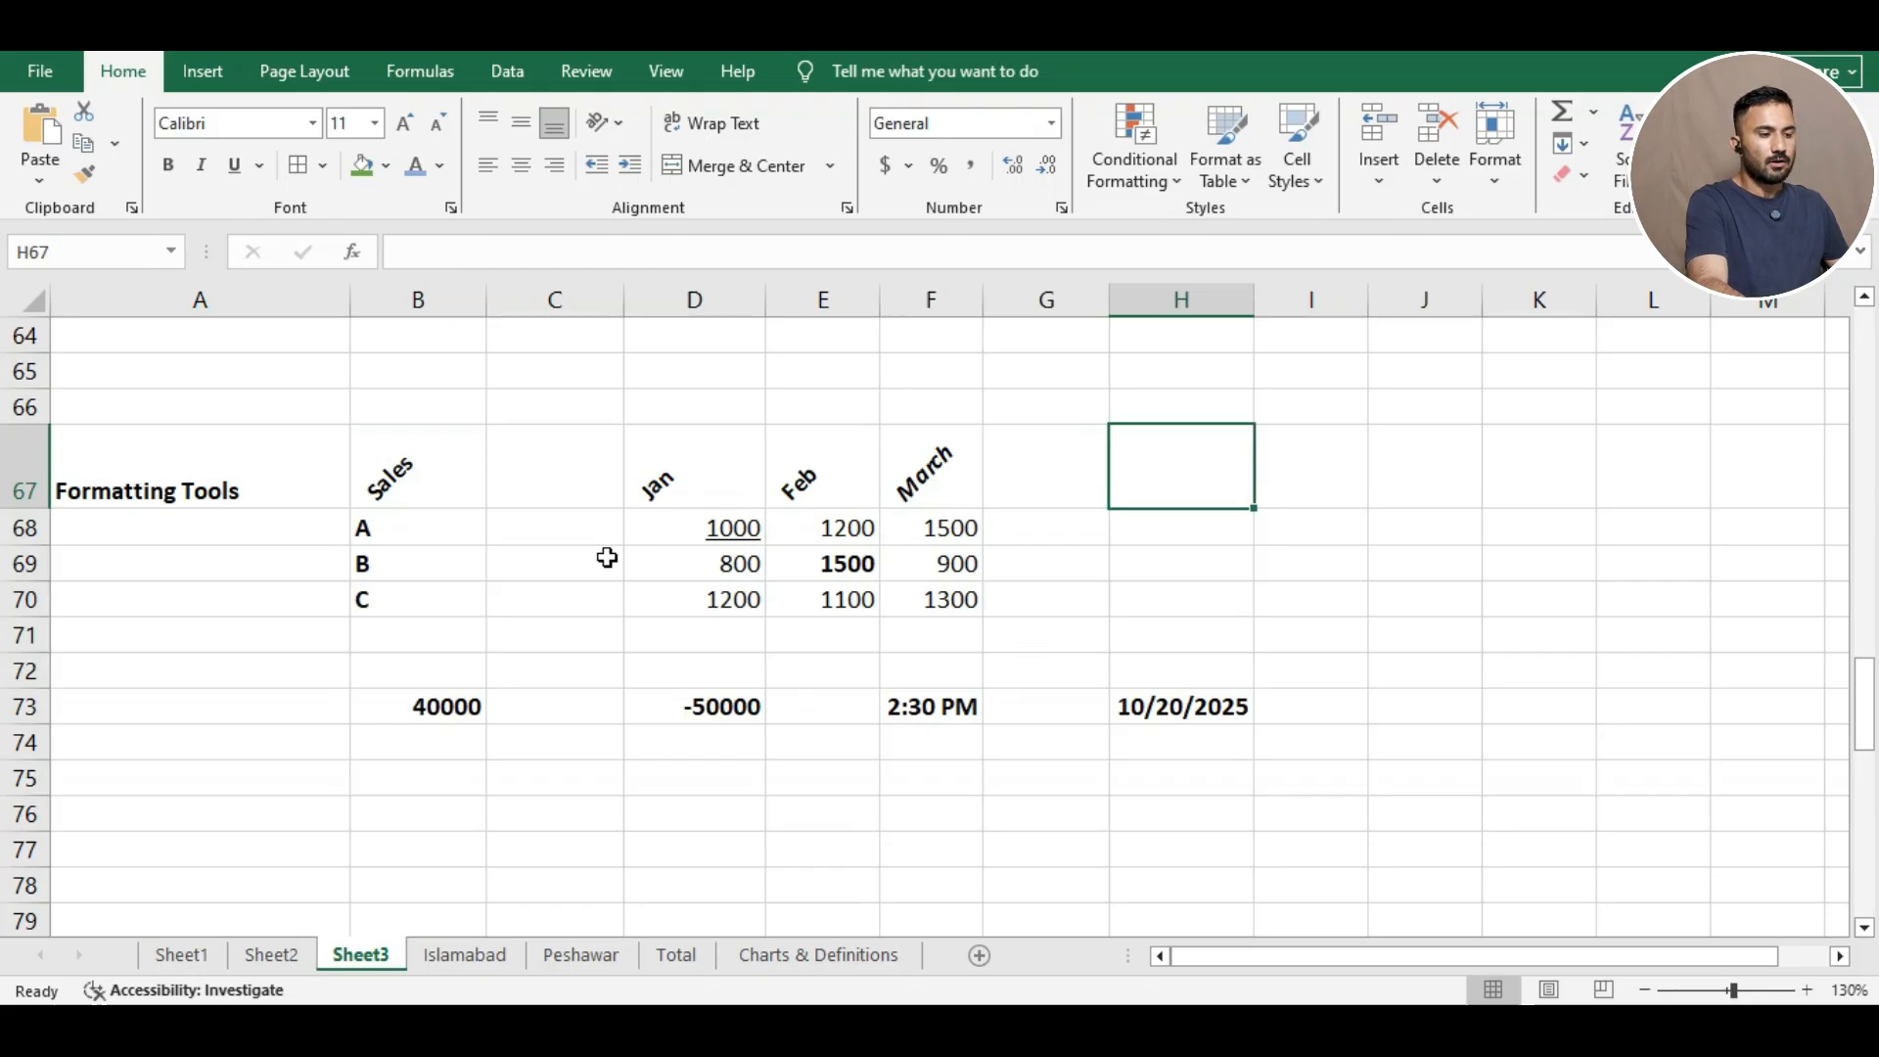
key(ctrl+z)
key(ctrl+z)
key(ctrl+z)
key(ctrl+z)
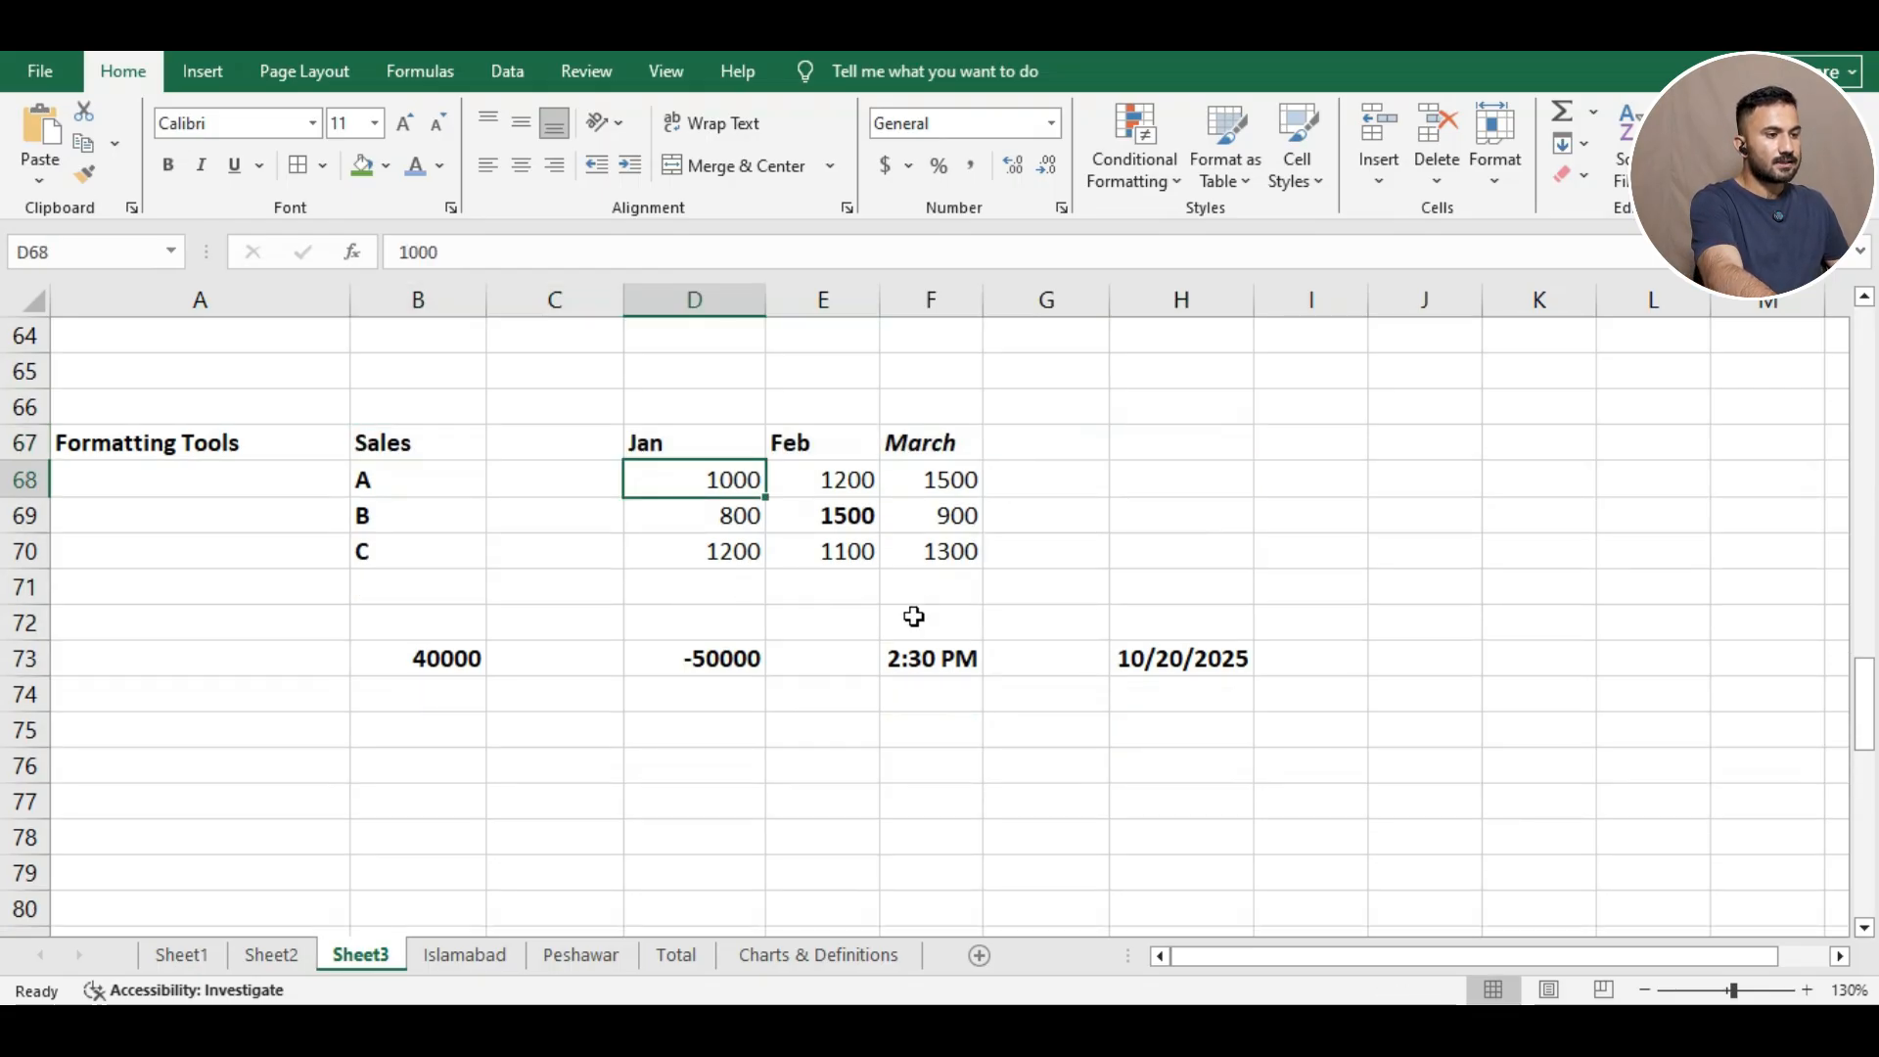
right_click(396, 445)
Check the cells' Locked and Hidden protection options in Format Cells, then go to Review.
click(519, 847)
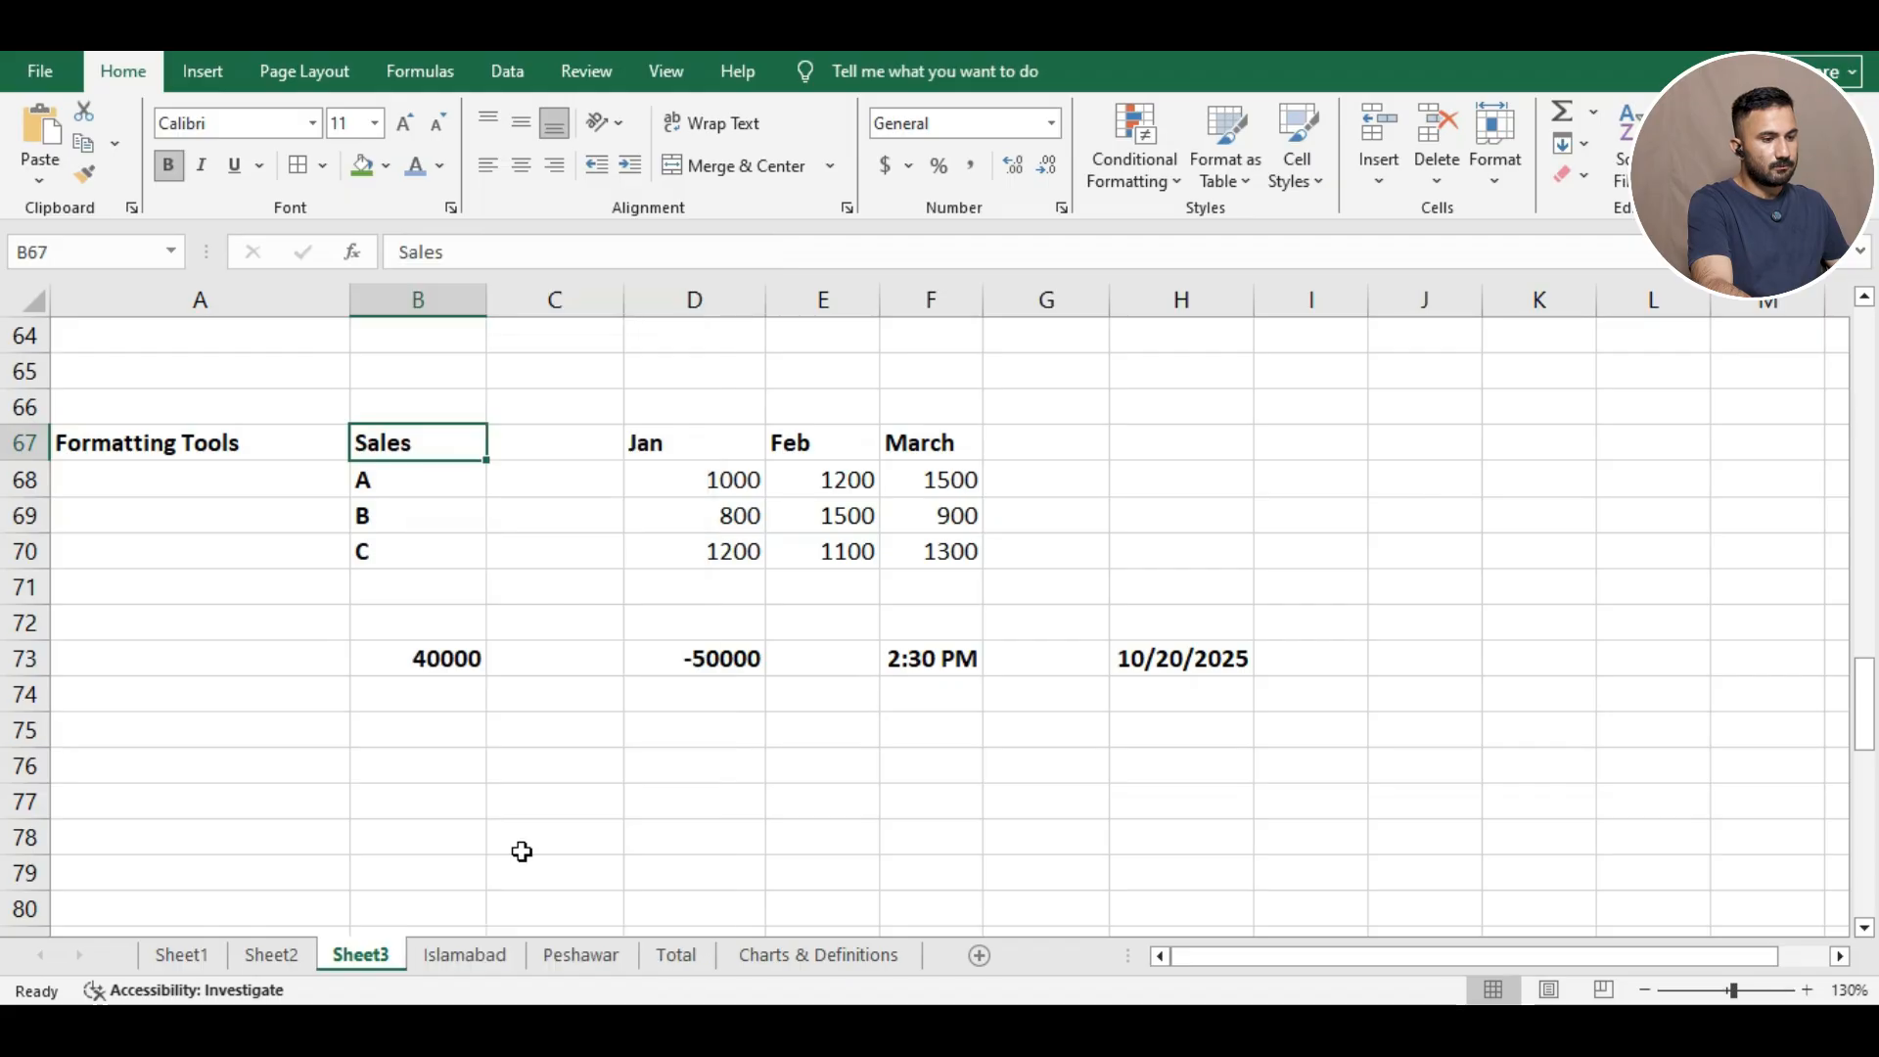
drag(624, 365, 1372, 205)
click(1370, 239)
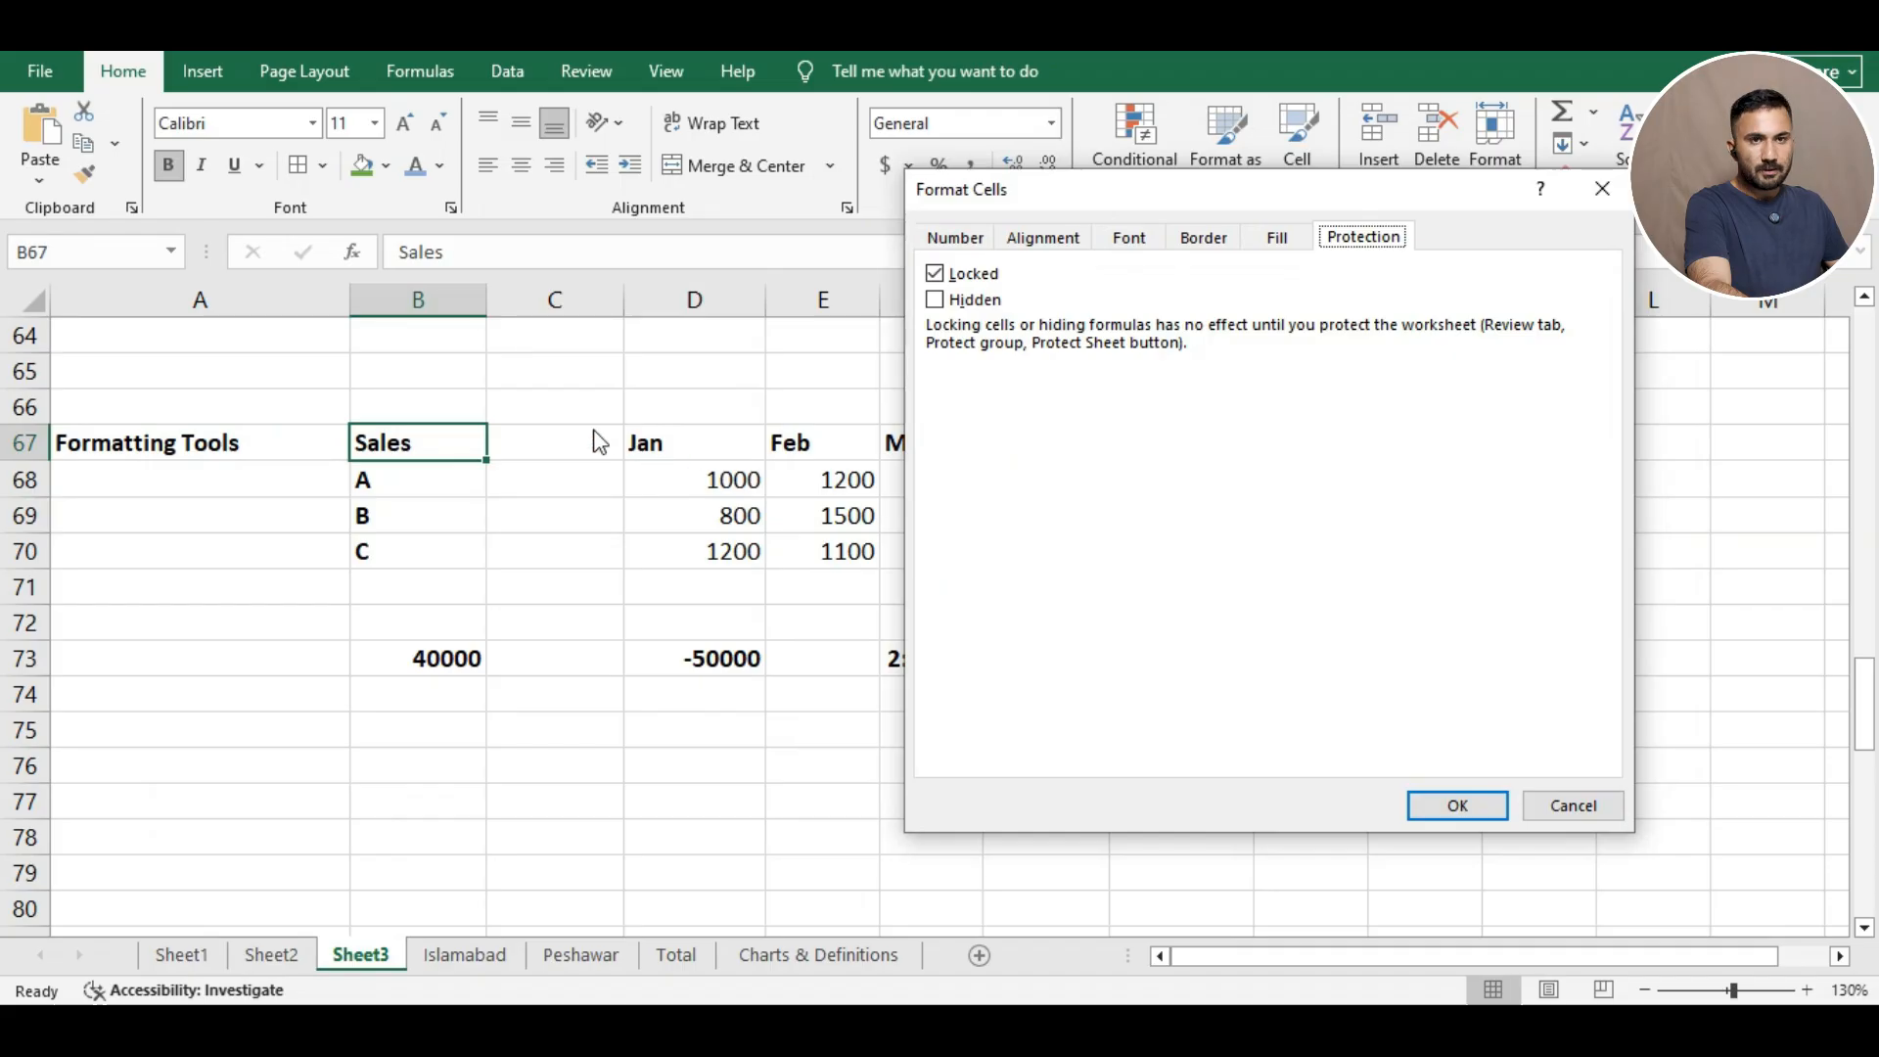
click(1602, 188)
click(575, 78)
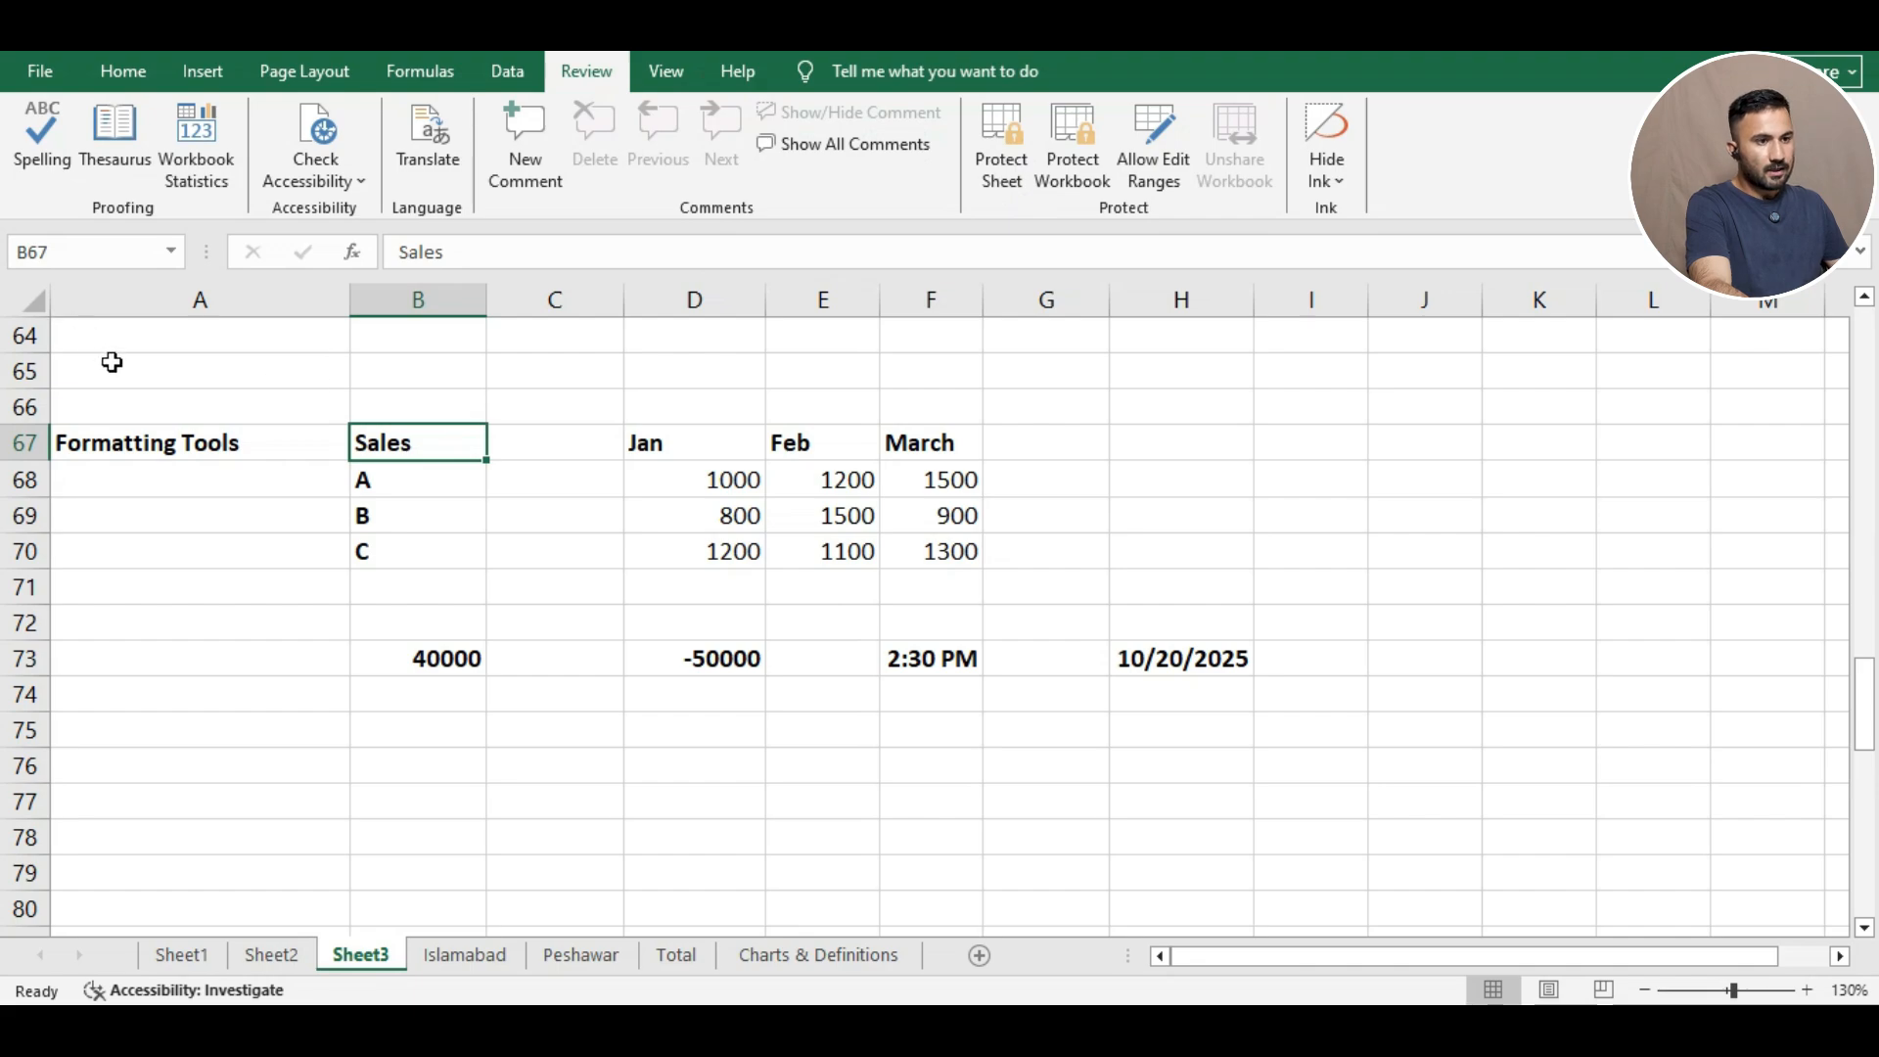
Protect Sheet3 with the default options and no password.
drag(115, 406, 1180, 658)
right_click(924, 498)
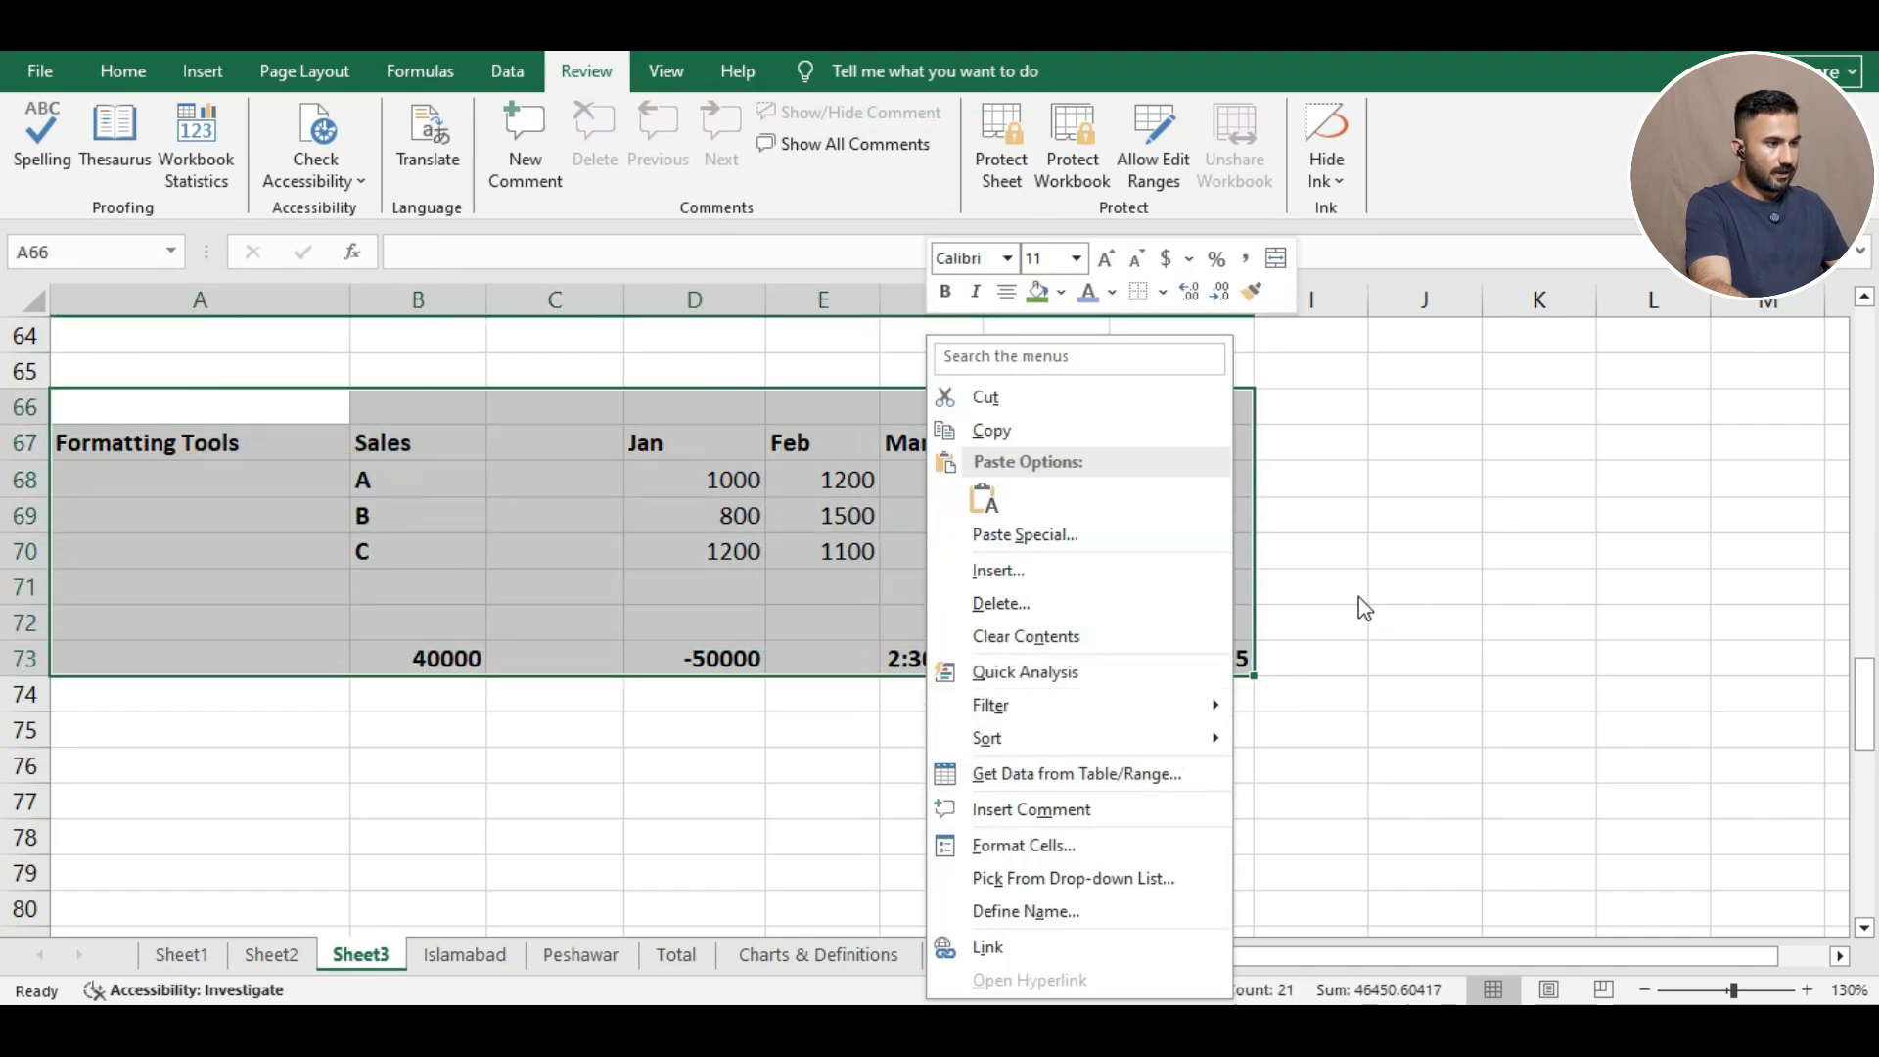
key(Escape)
click(1343, 425)
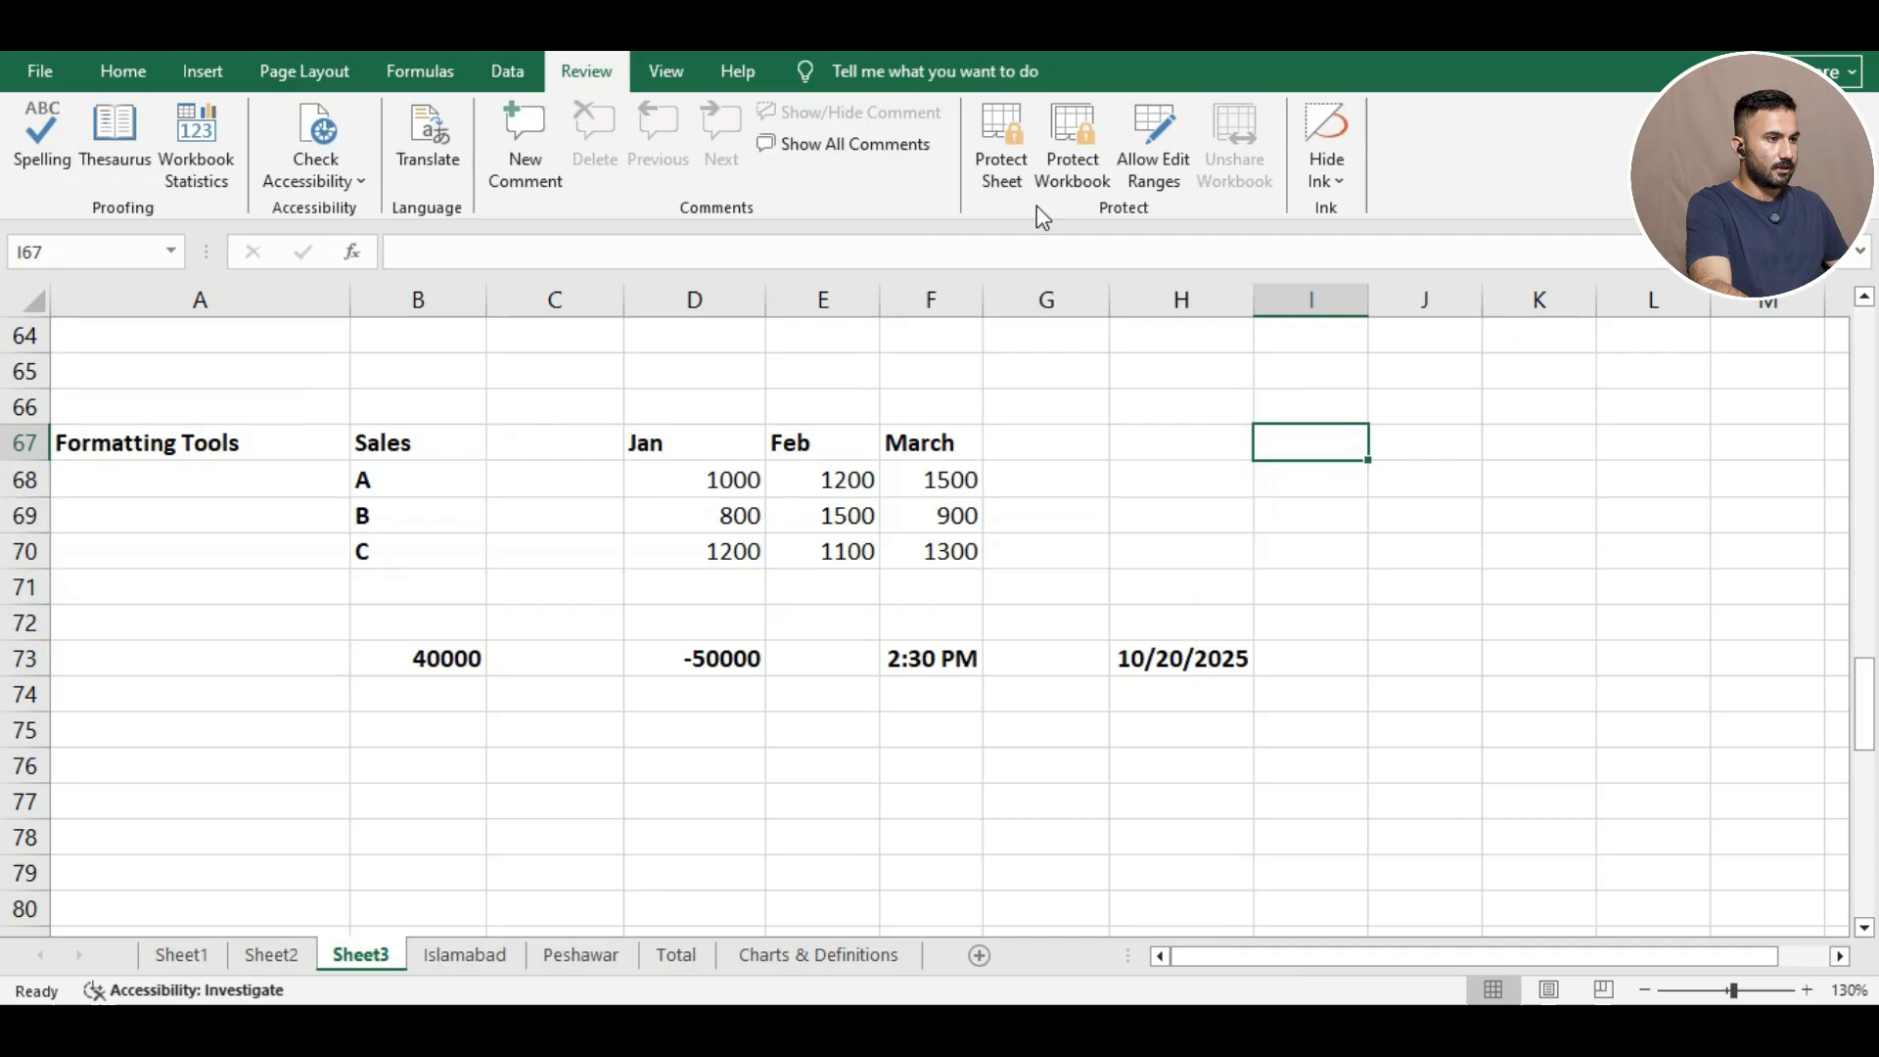
click(989, 150)
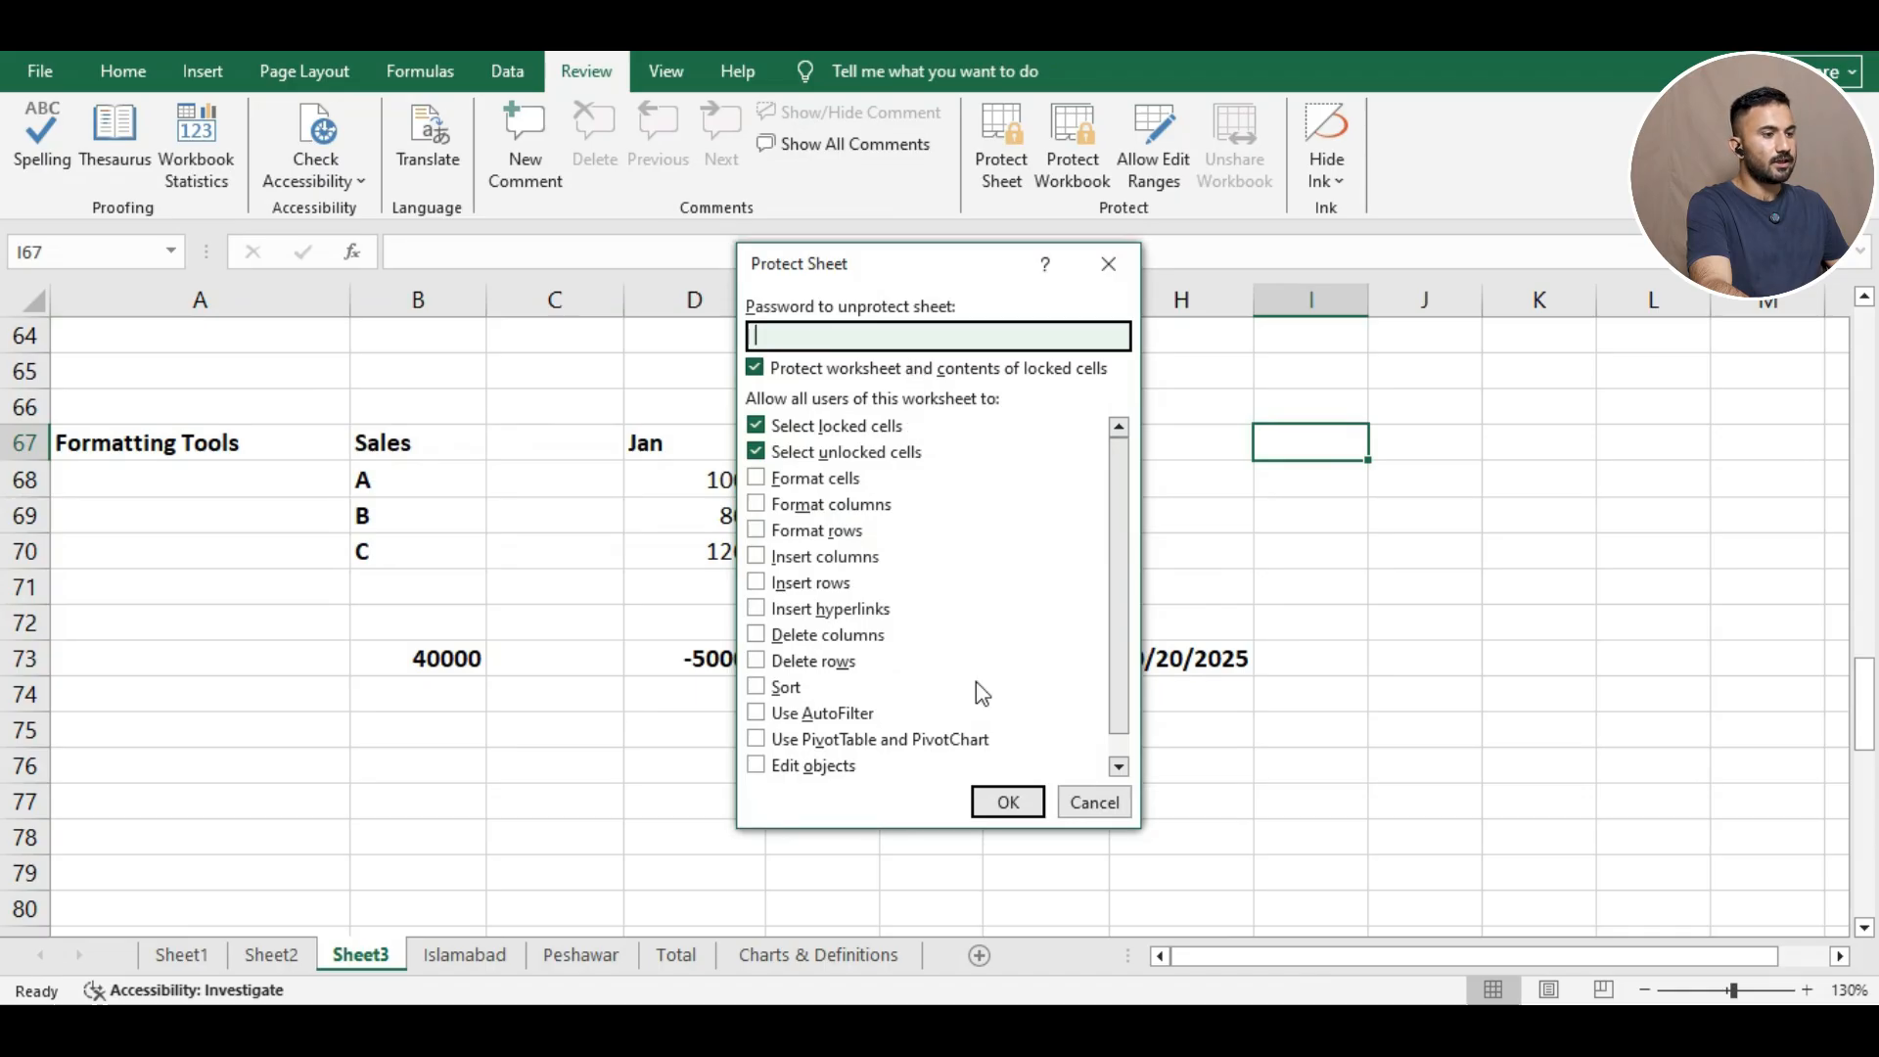
click(983, 807)
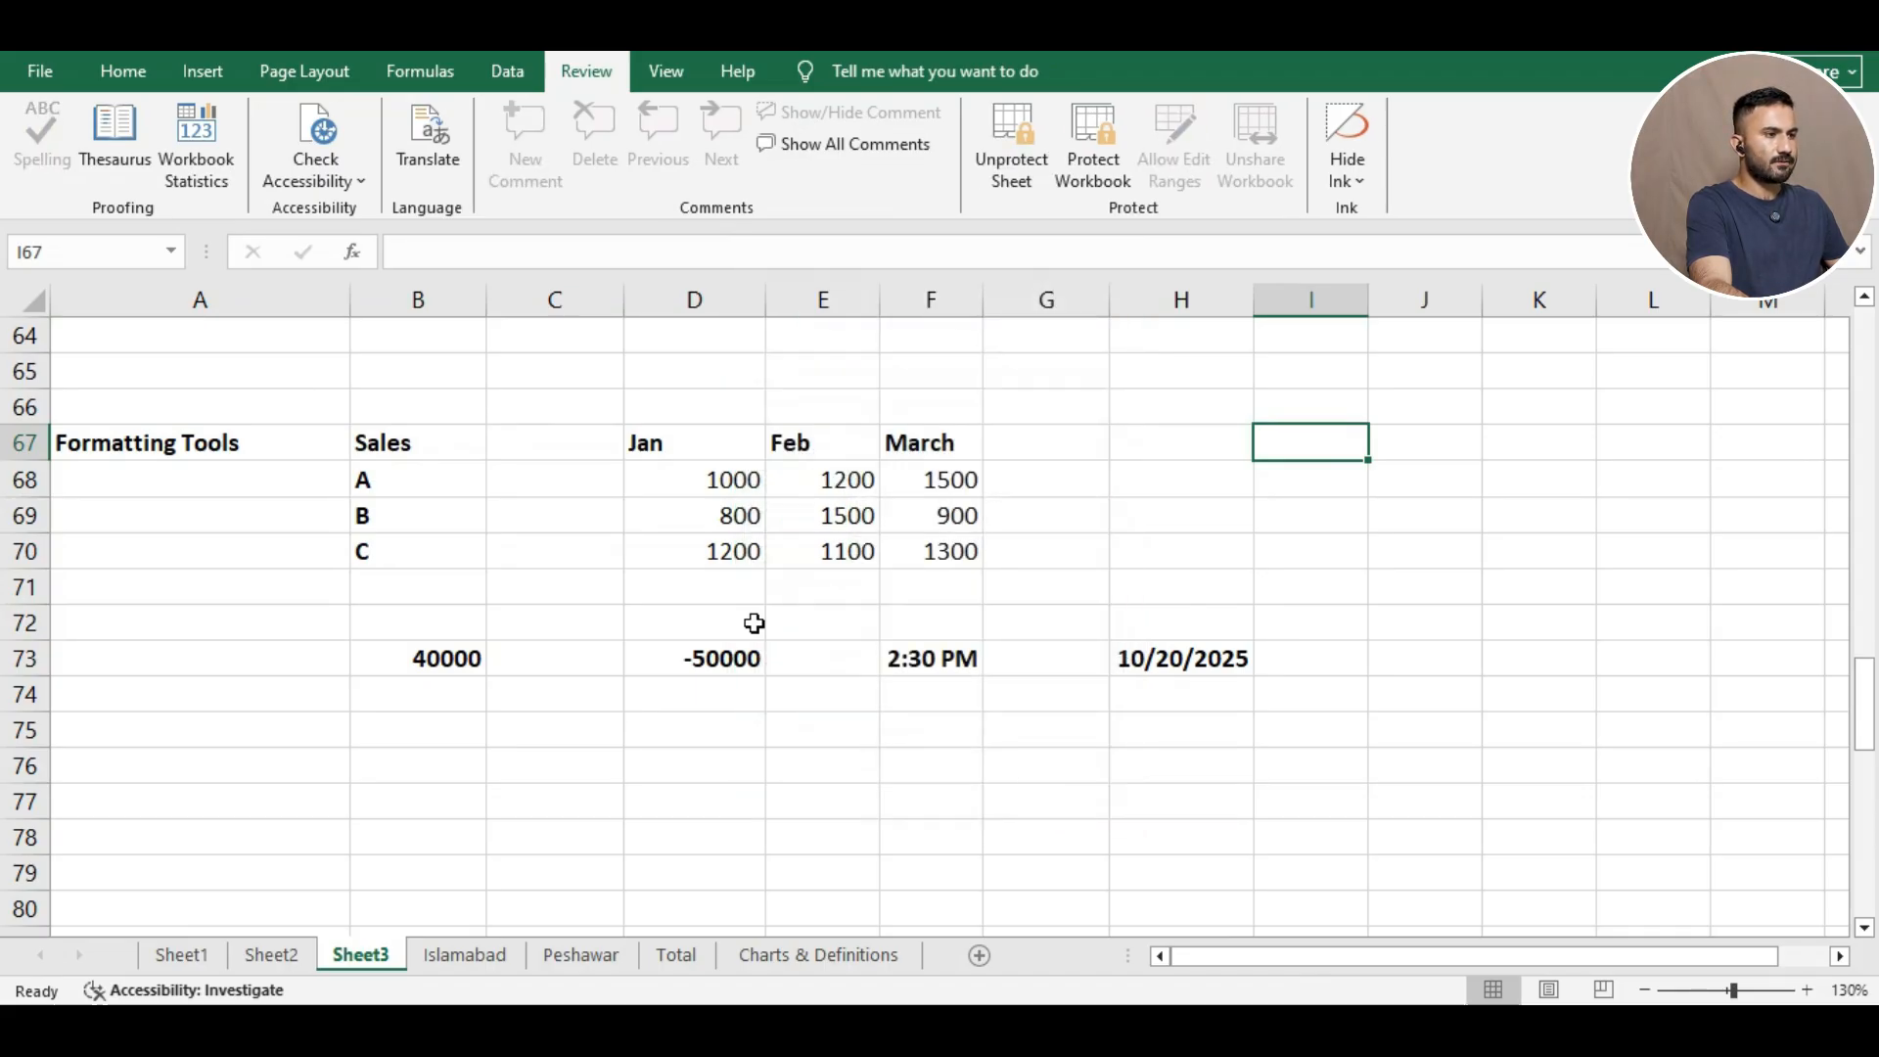
Try editing the Jan header D67 and dismiss the protected-sheet warning.
click(602, 447)
click(660, 442)
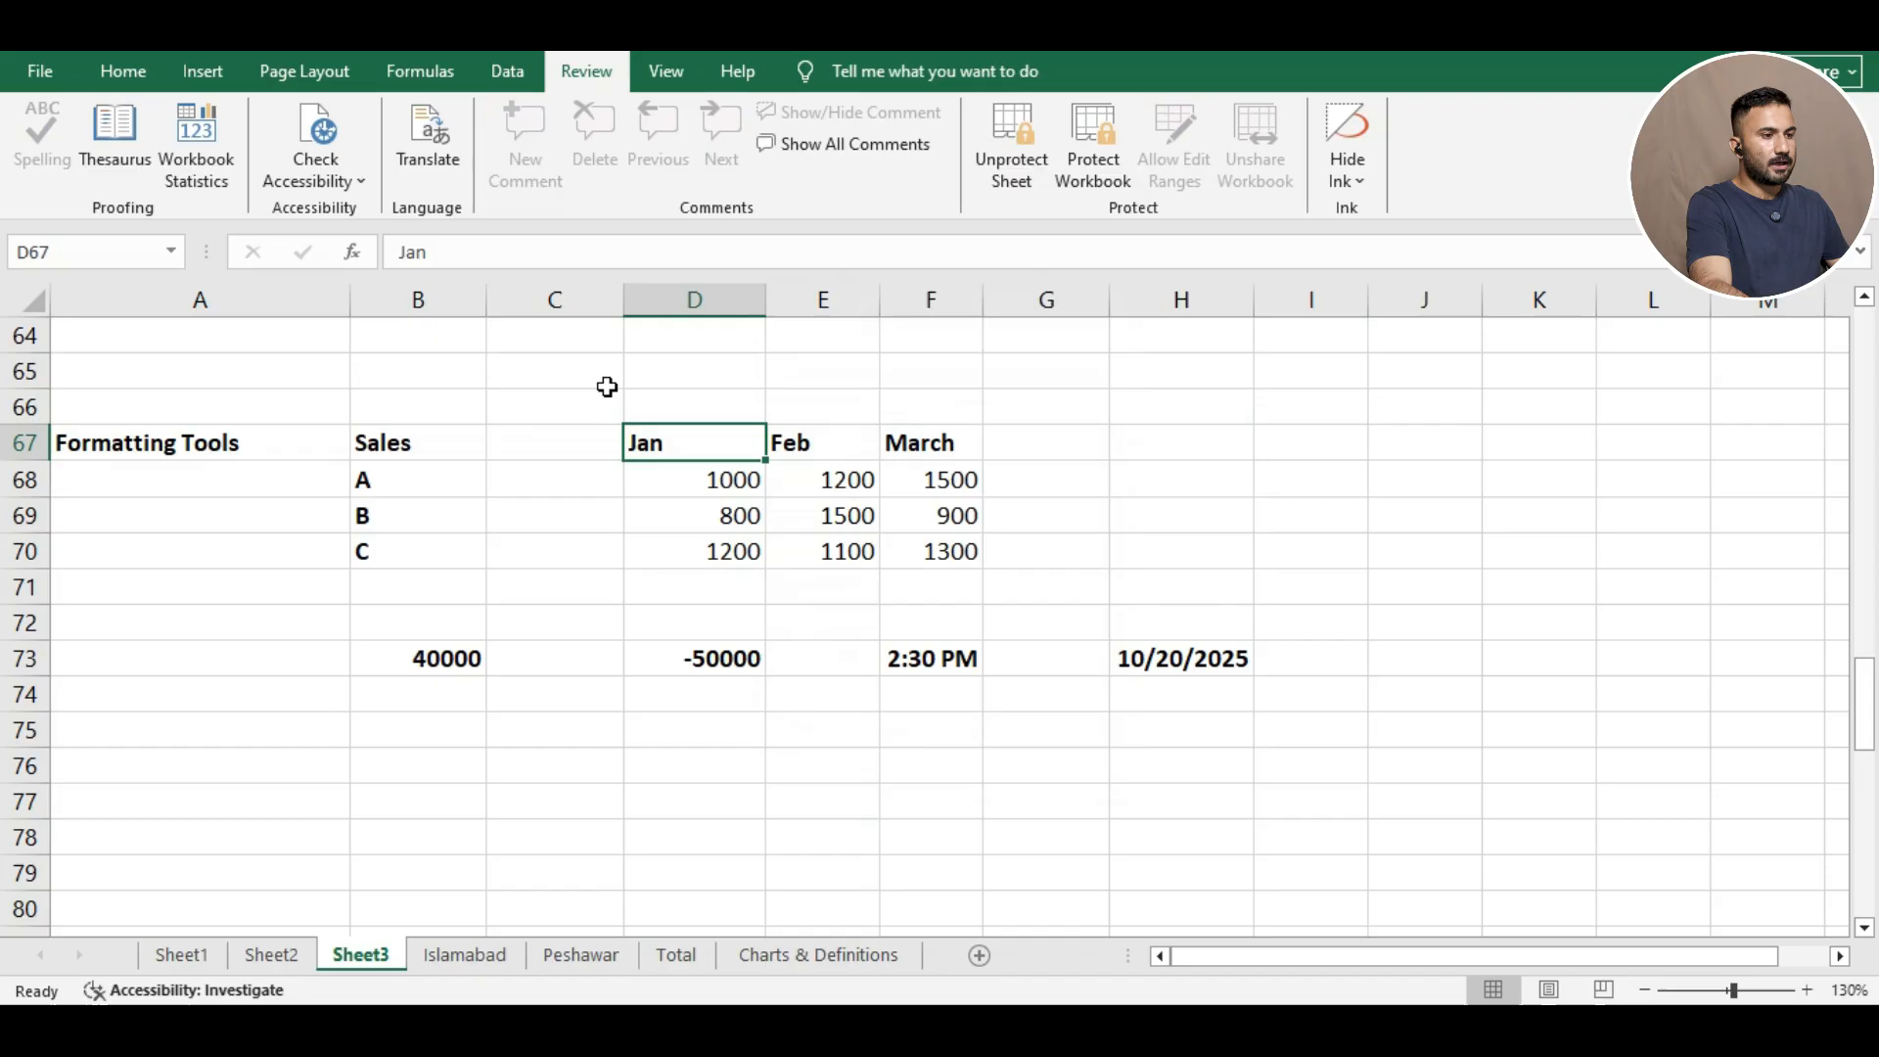
click(541, 252)
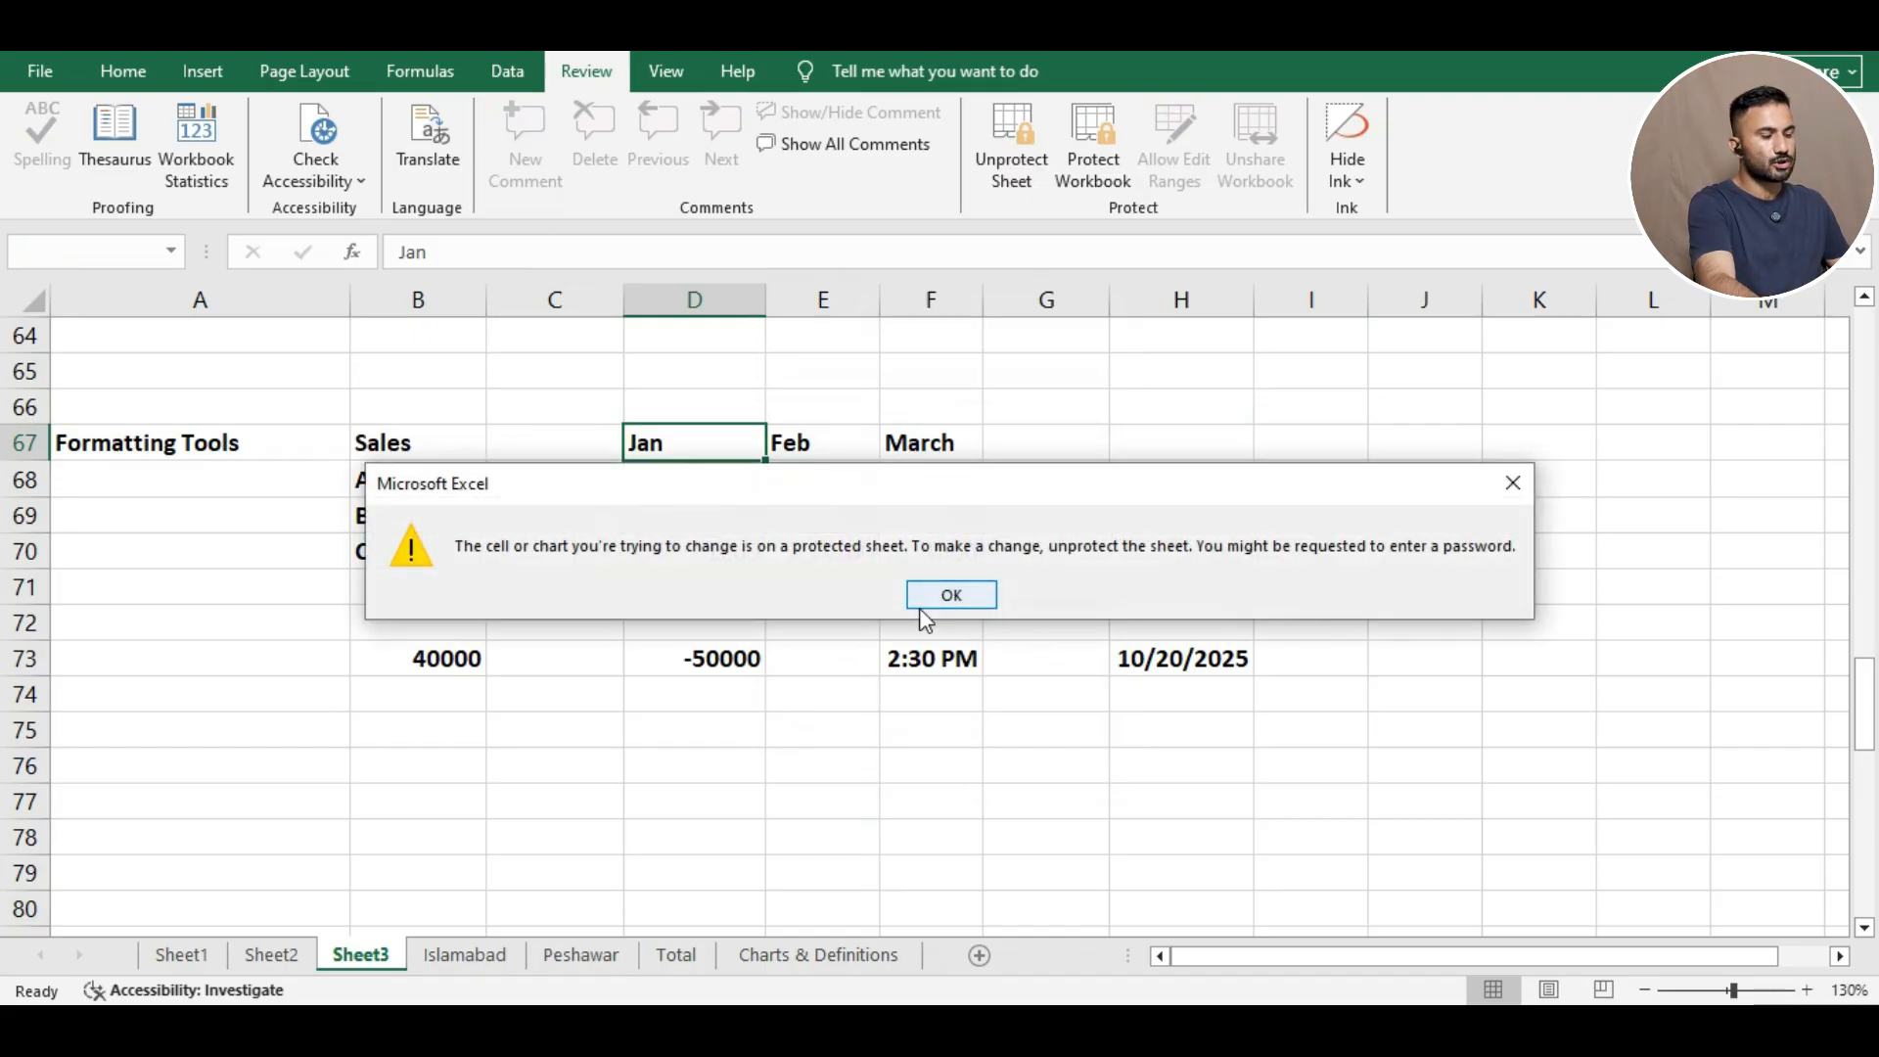
click(951, 595)
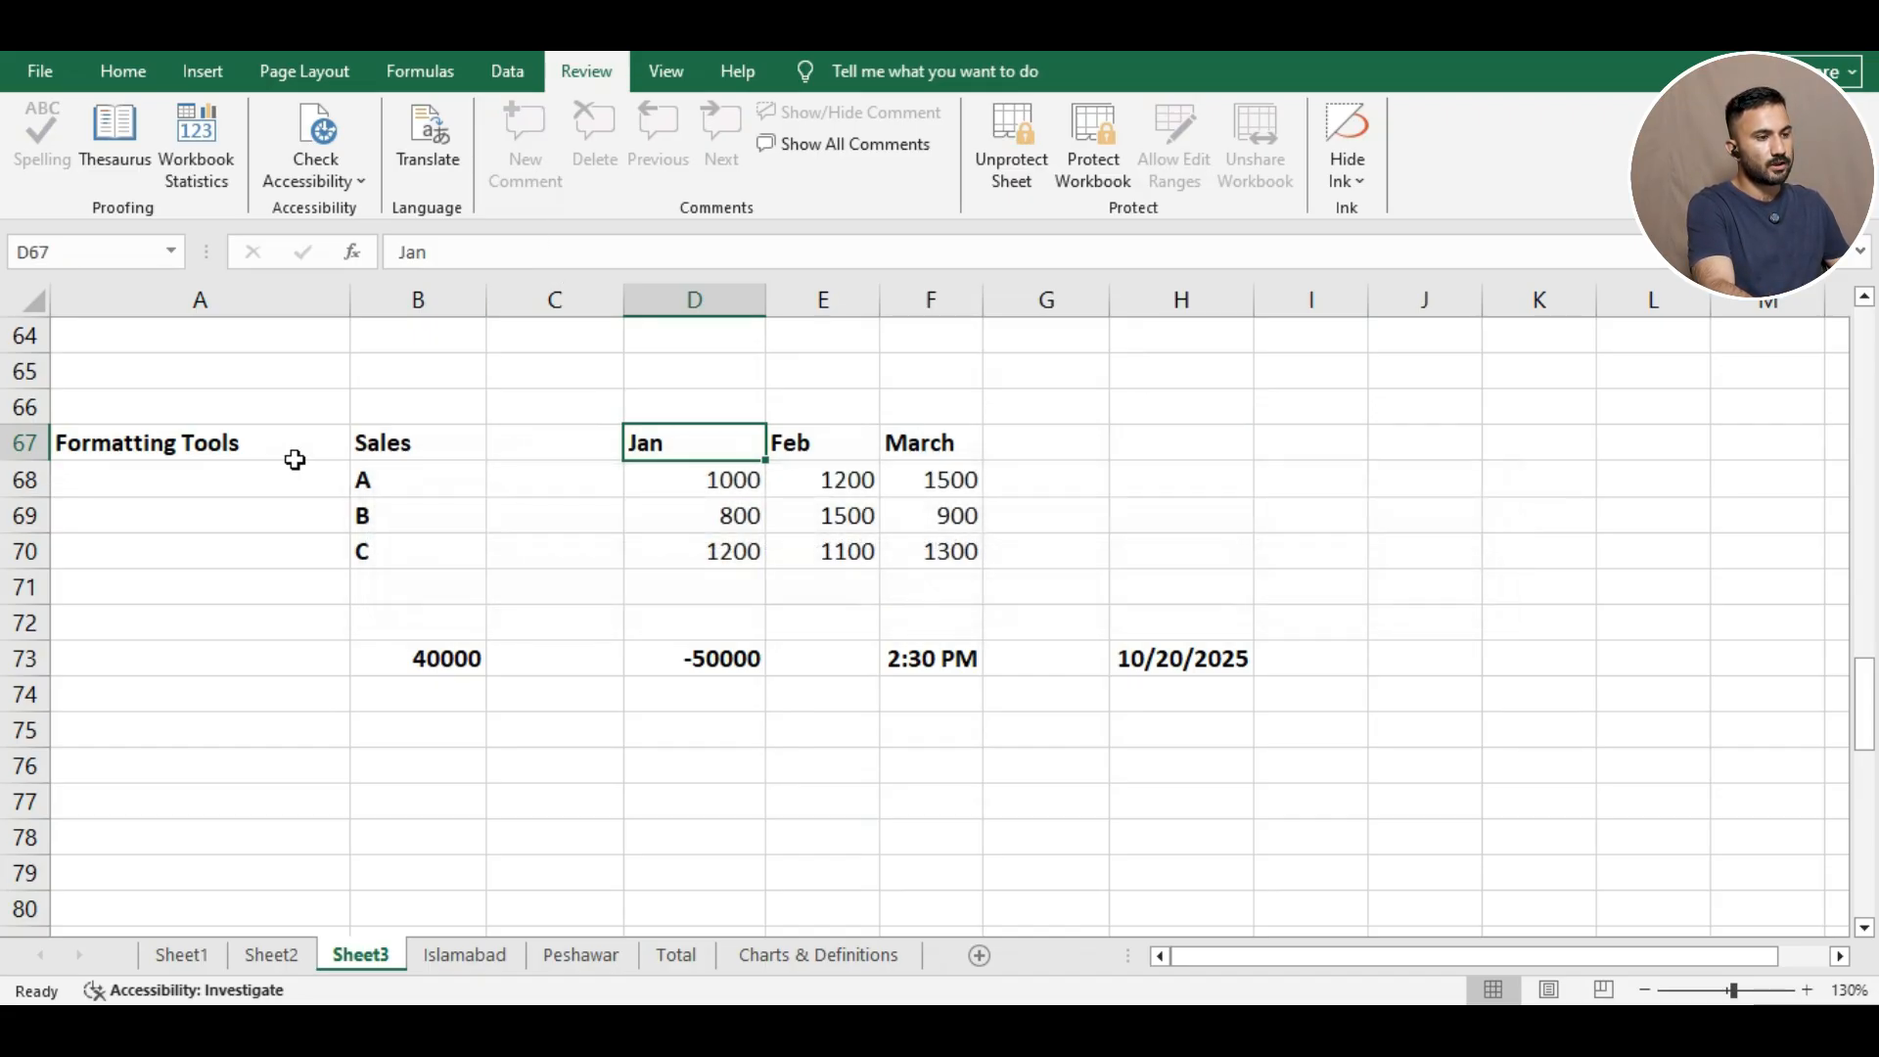
drag(176, 439, 966, 662)
Unprotect Sheet3.
drag(823, 407, 695, 331)
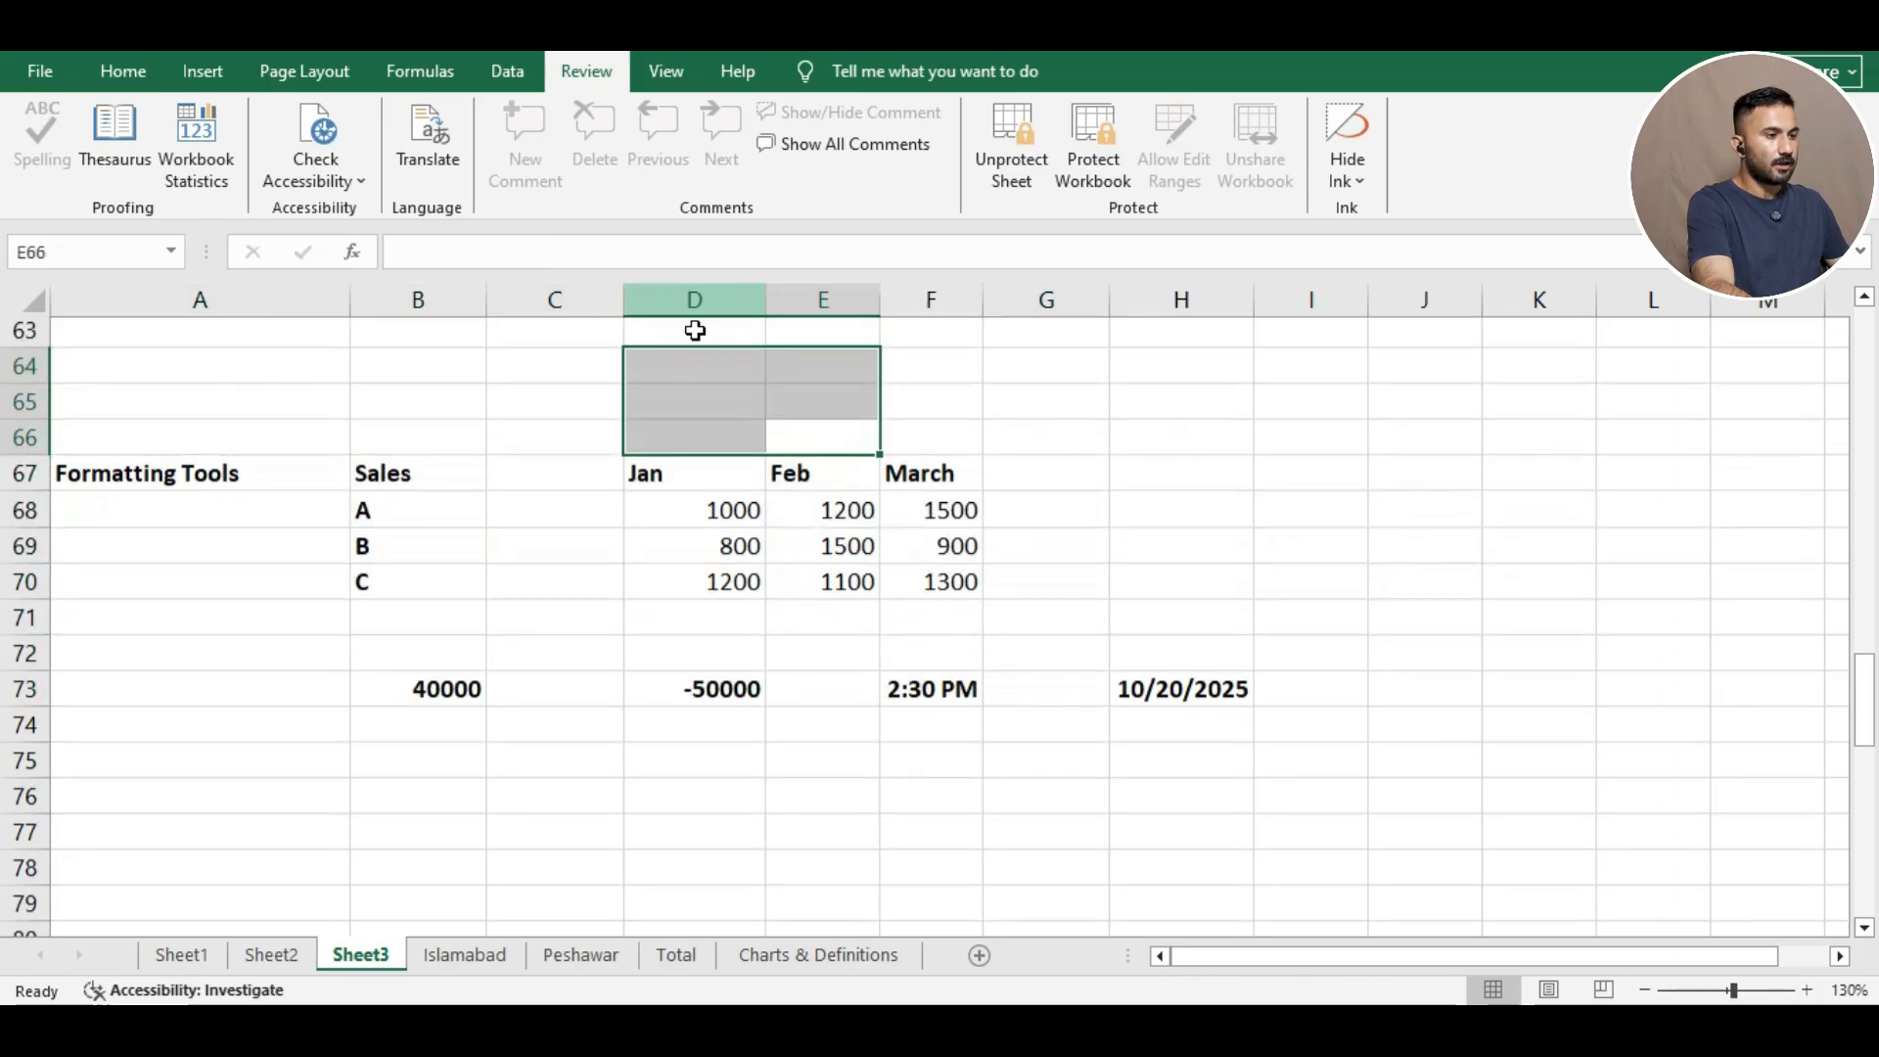
click(441, 369)
click(1039, 191)
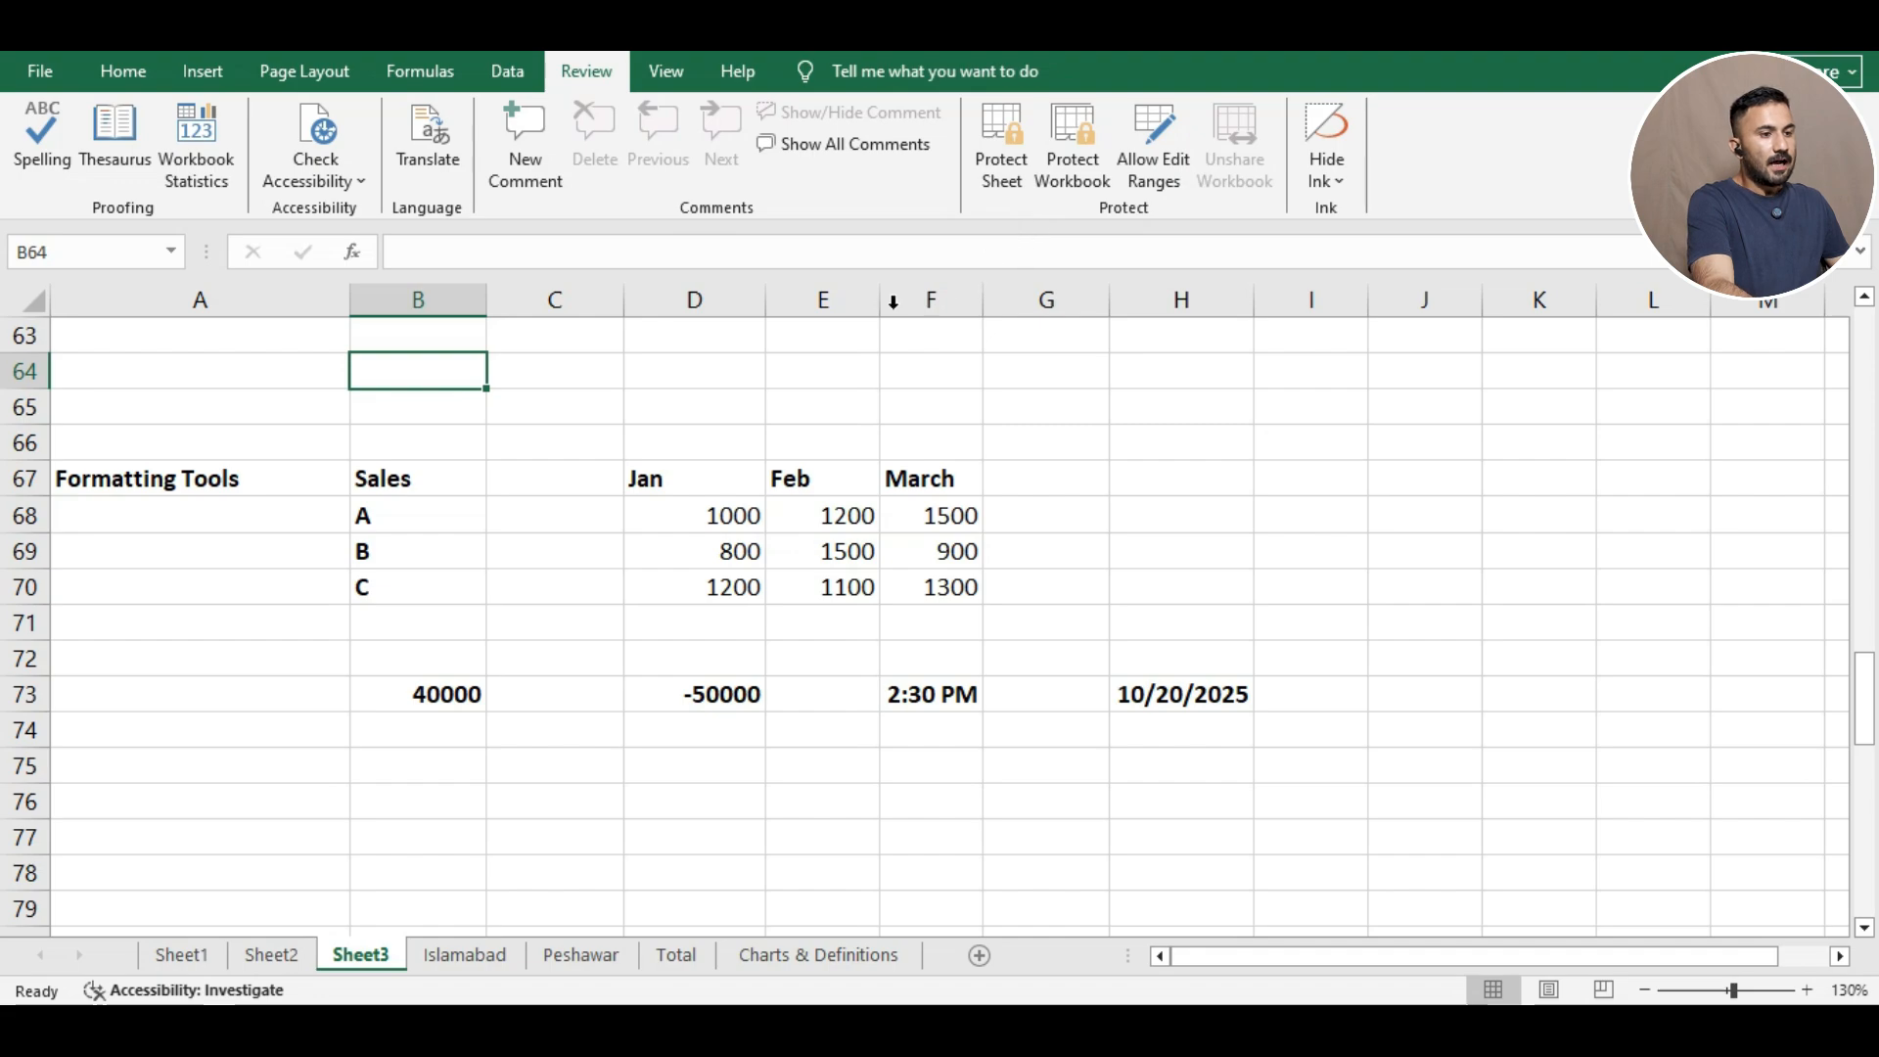
scroll(627, 431, down, 1)
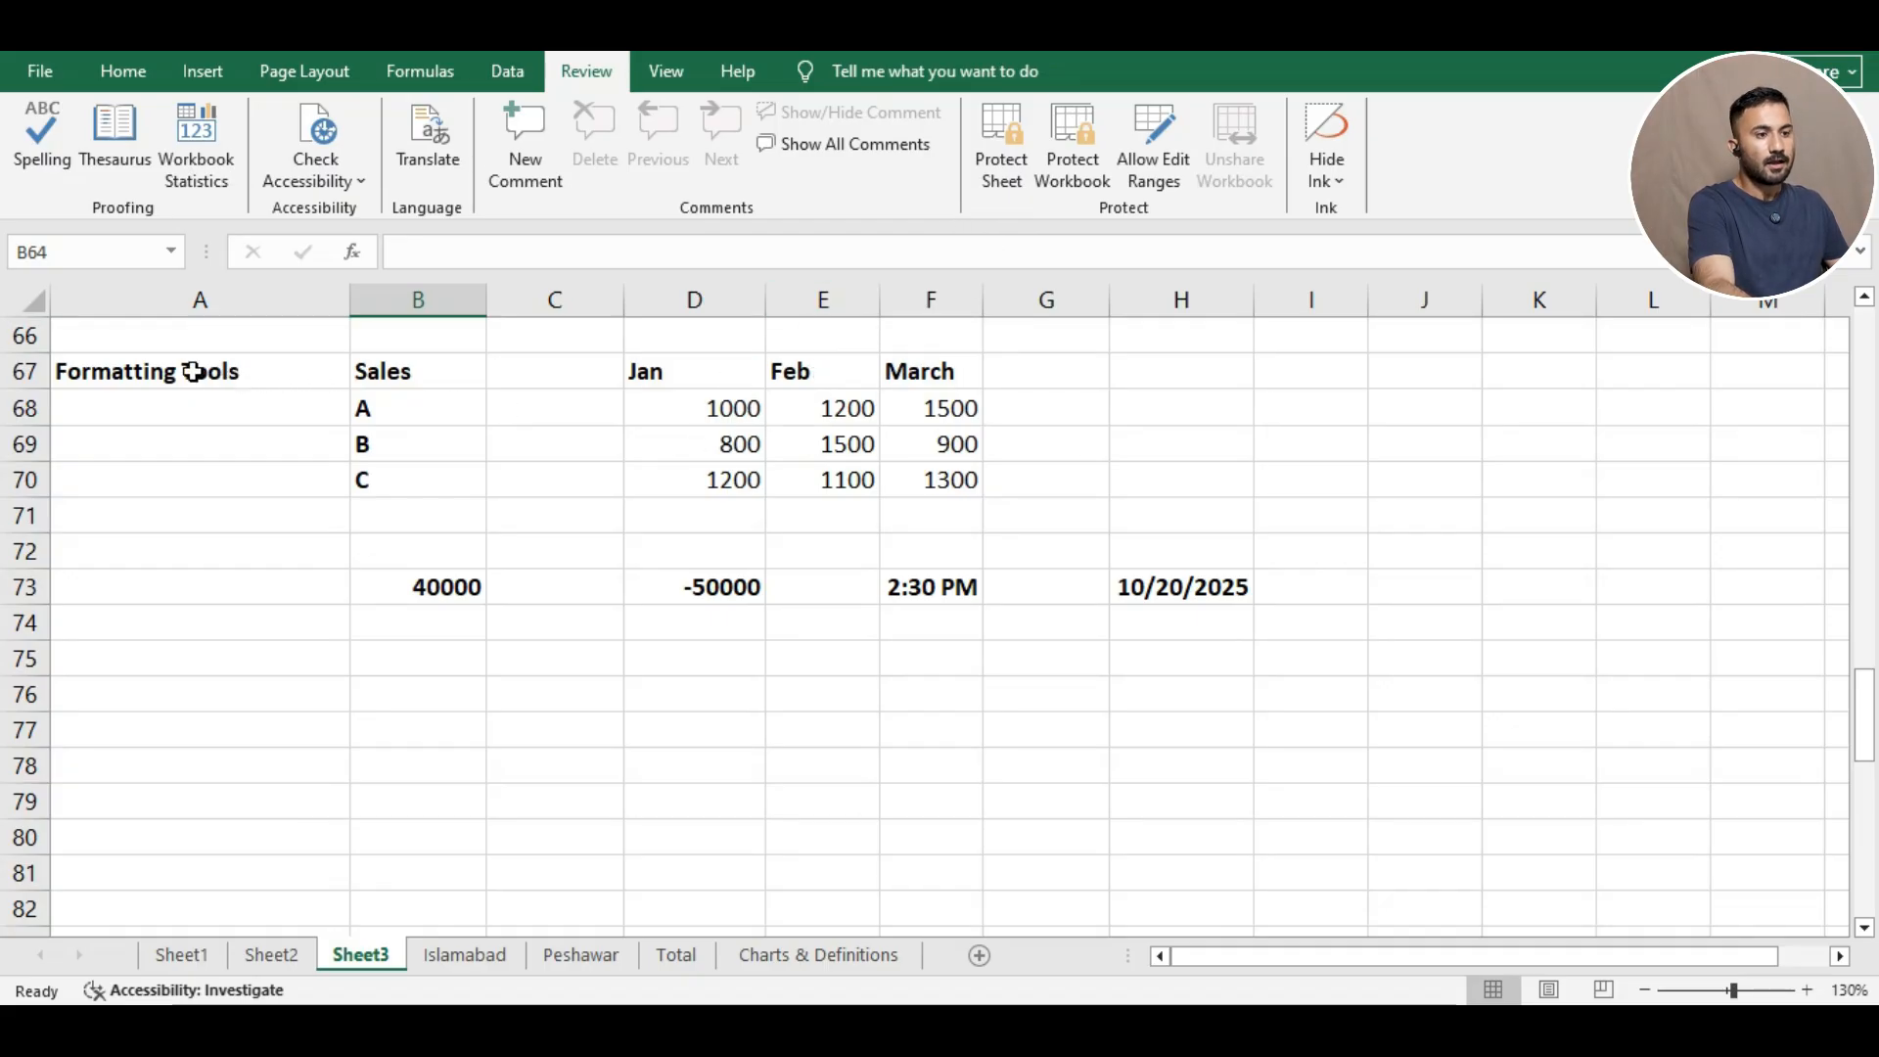
Clear the Locked option for the table range A67:H73 in Format Cells Protection.
drag(192, 372, 1162, 590)
right_click(779, 493)
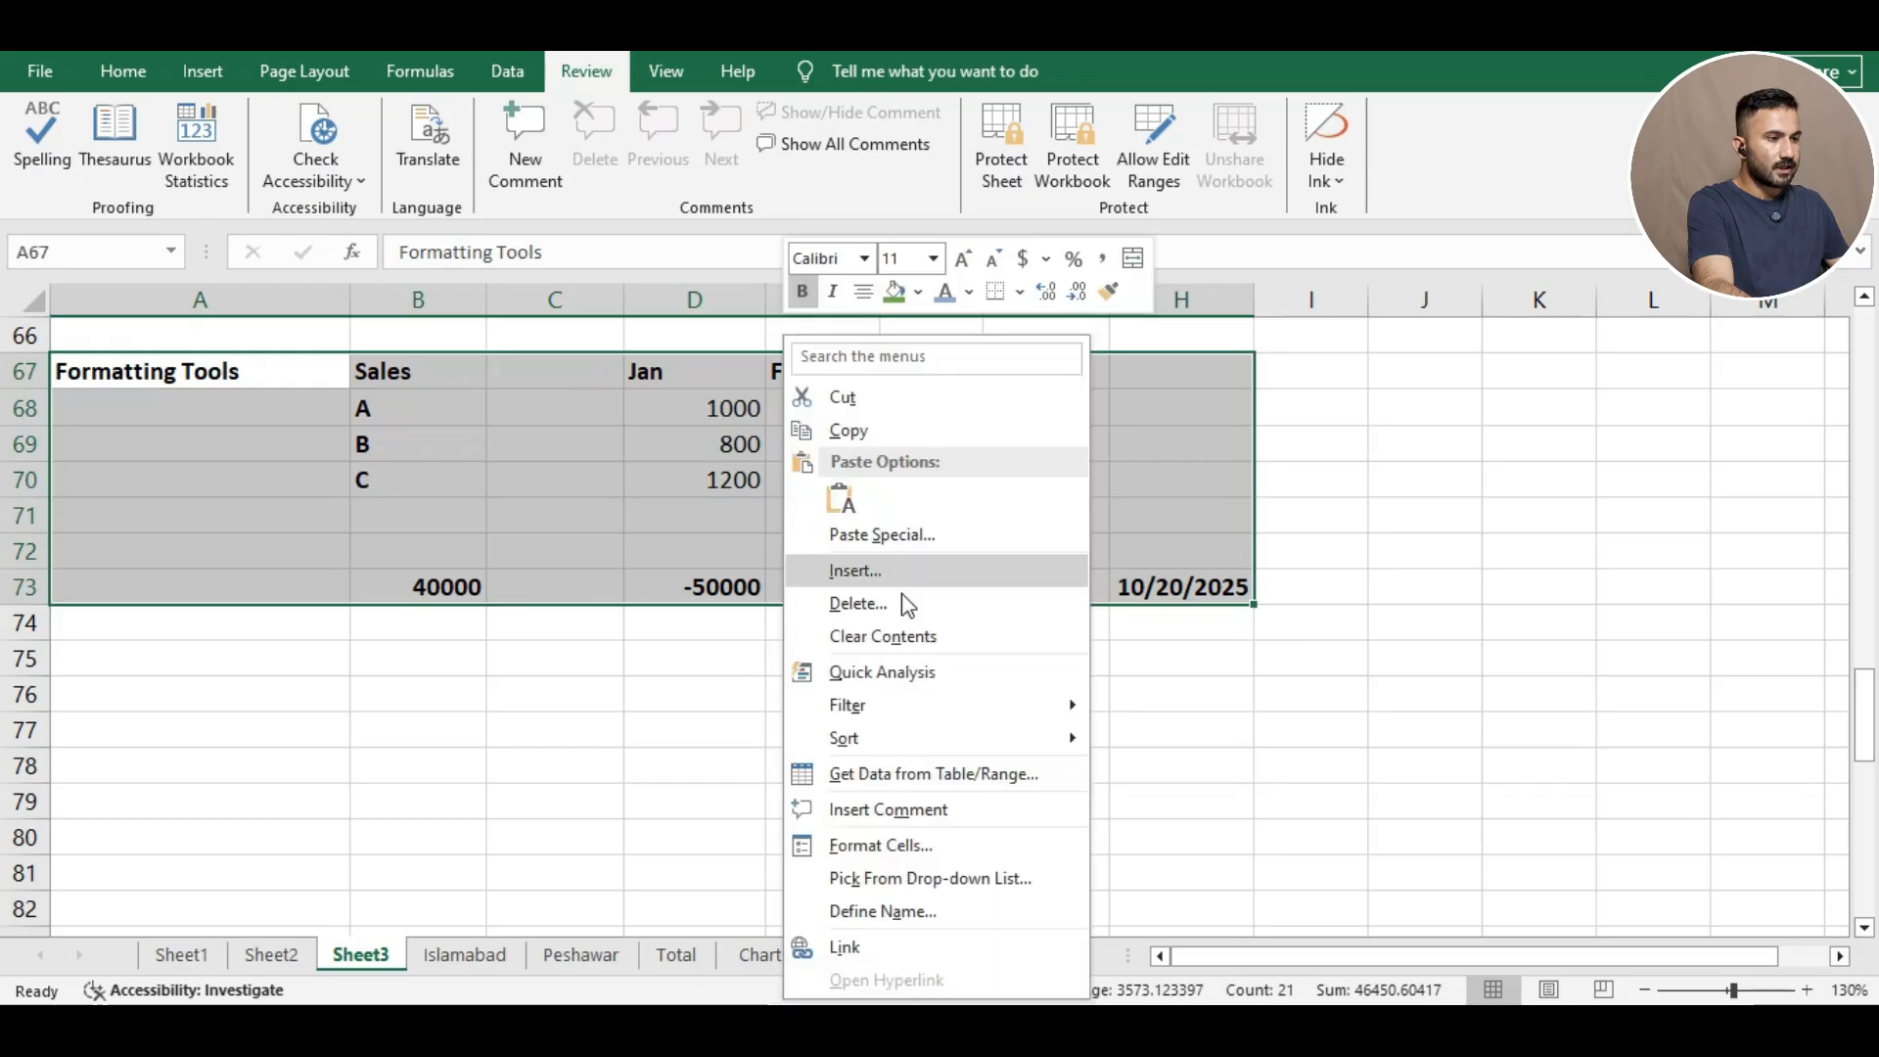
click(908, 837)
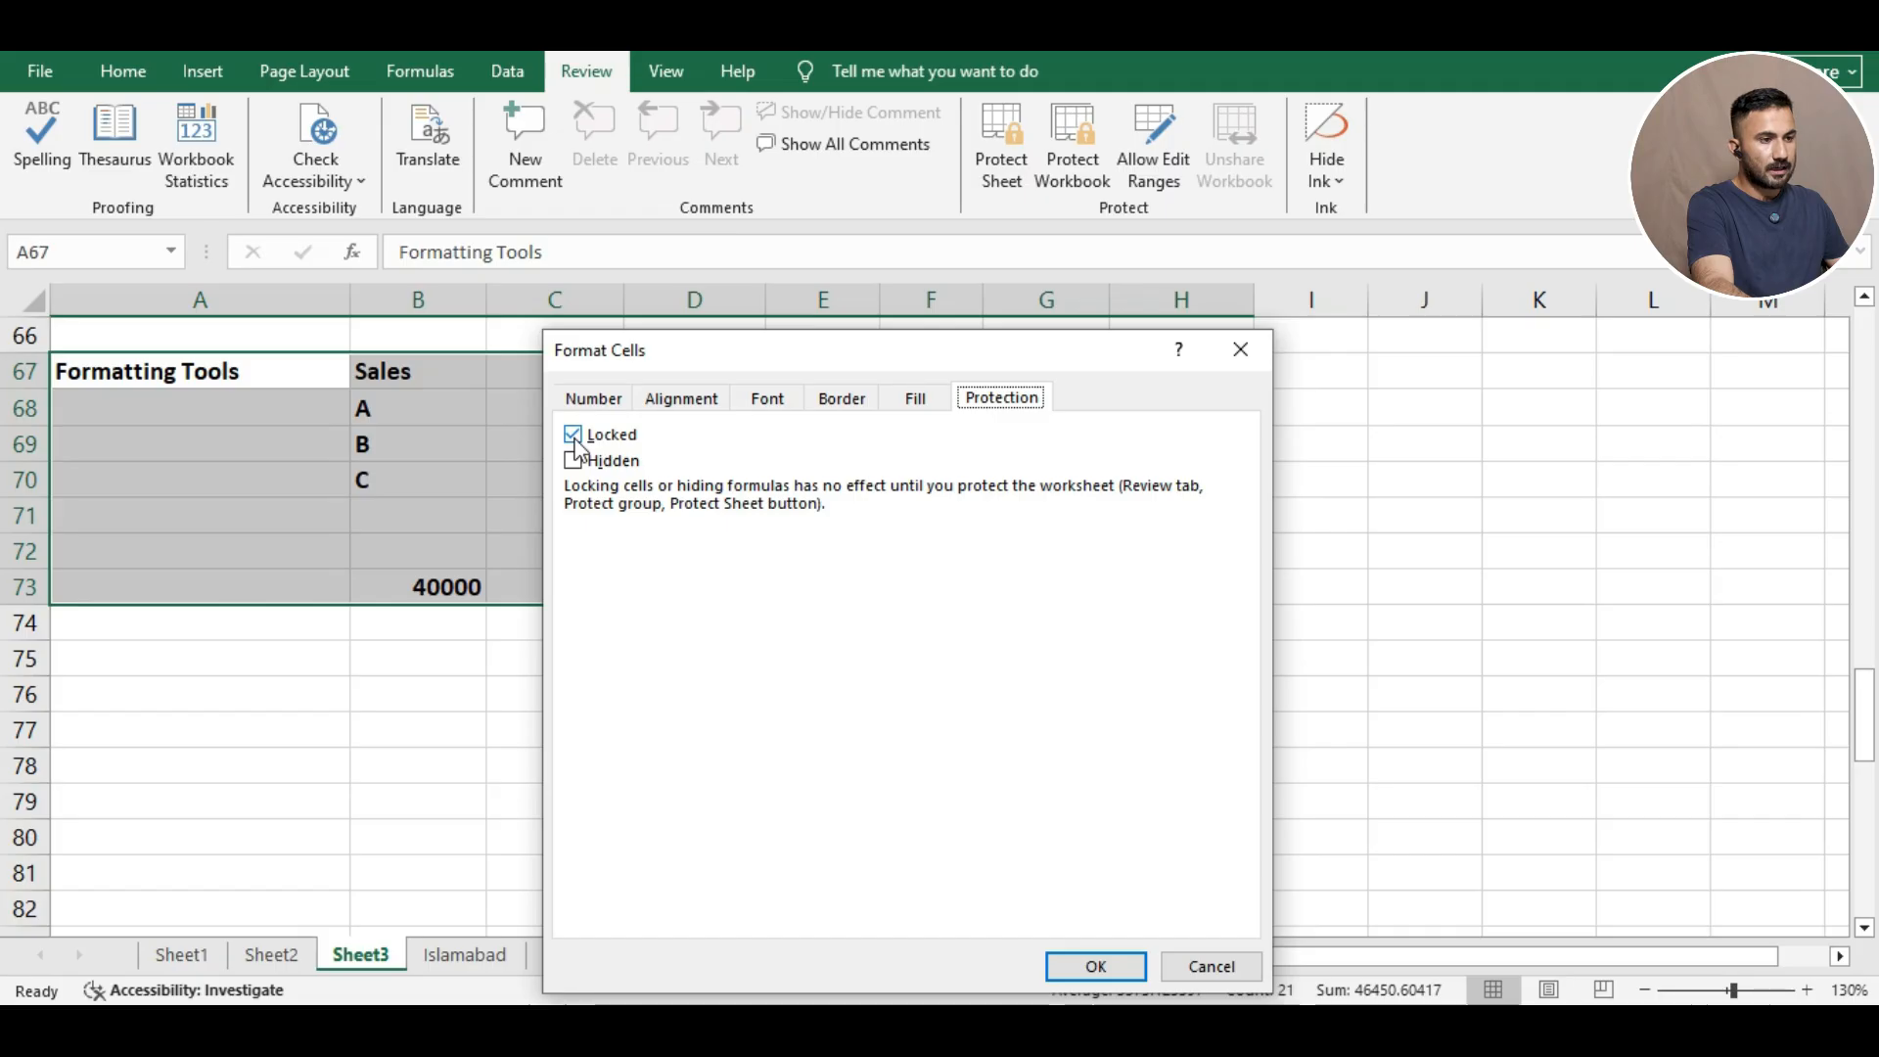
click(574, 434)
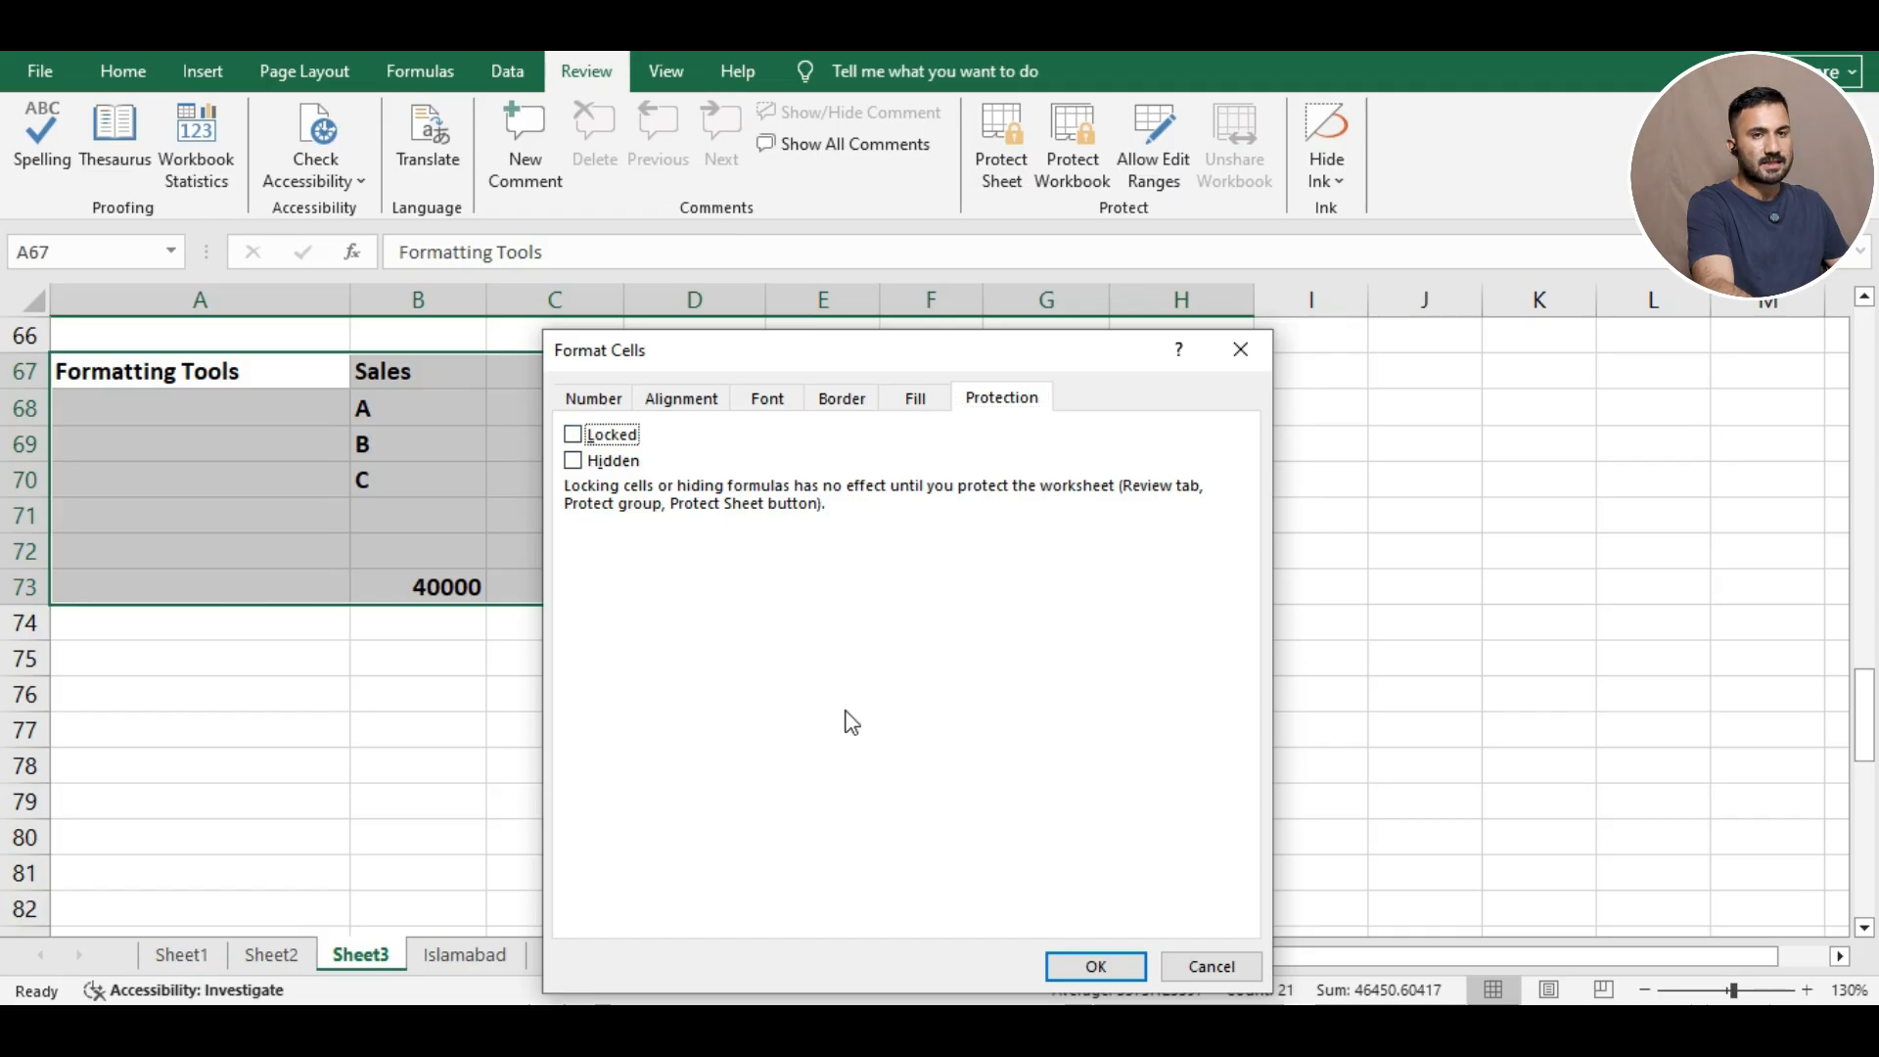
click(1088, 968)
click(1428, 452)
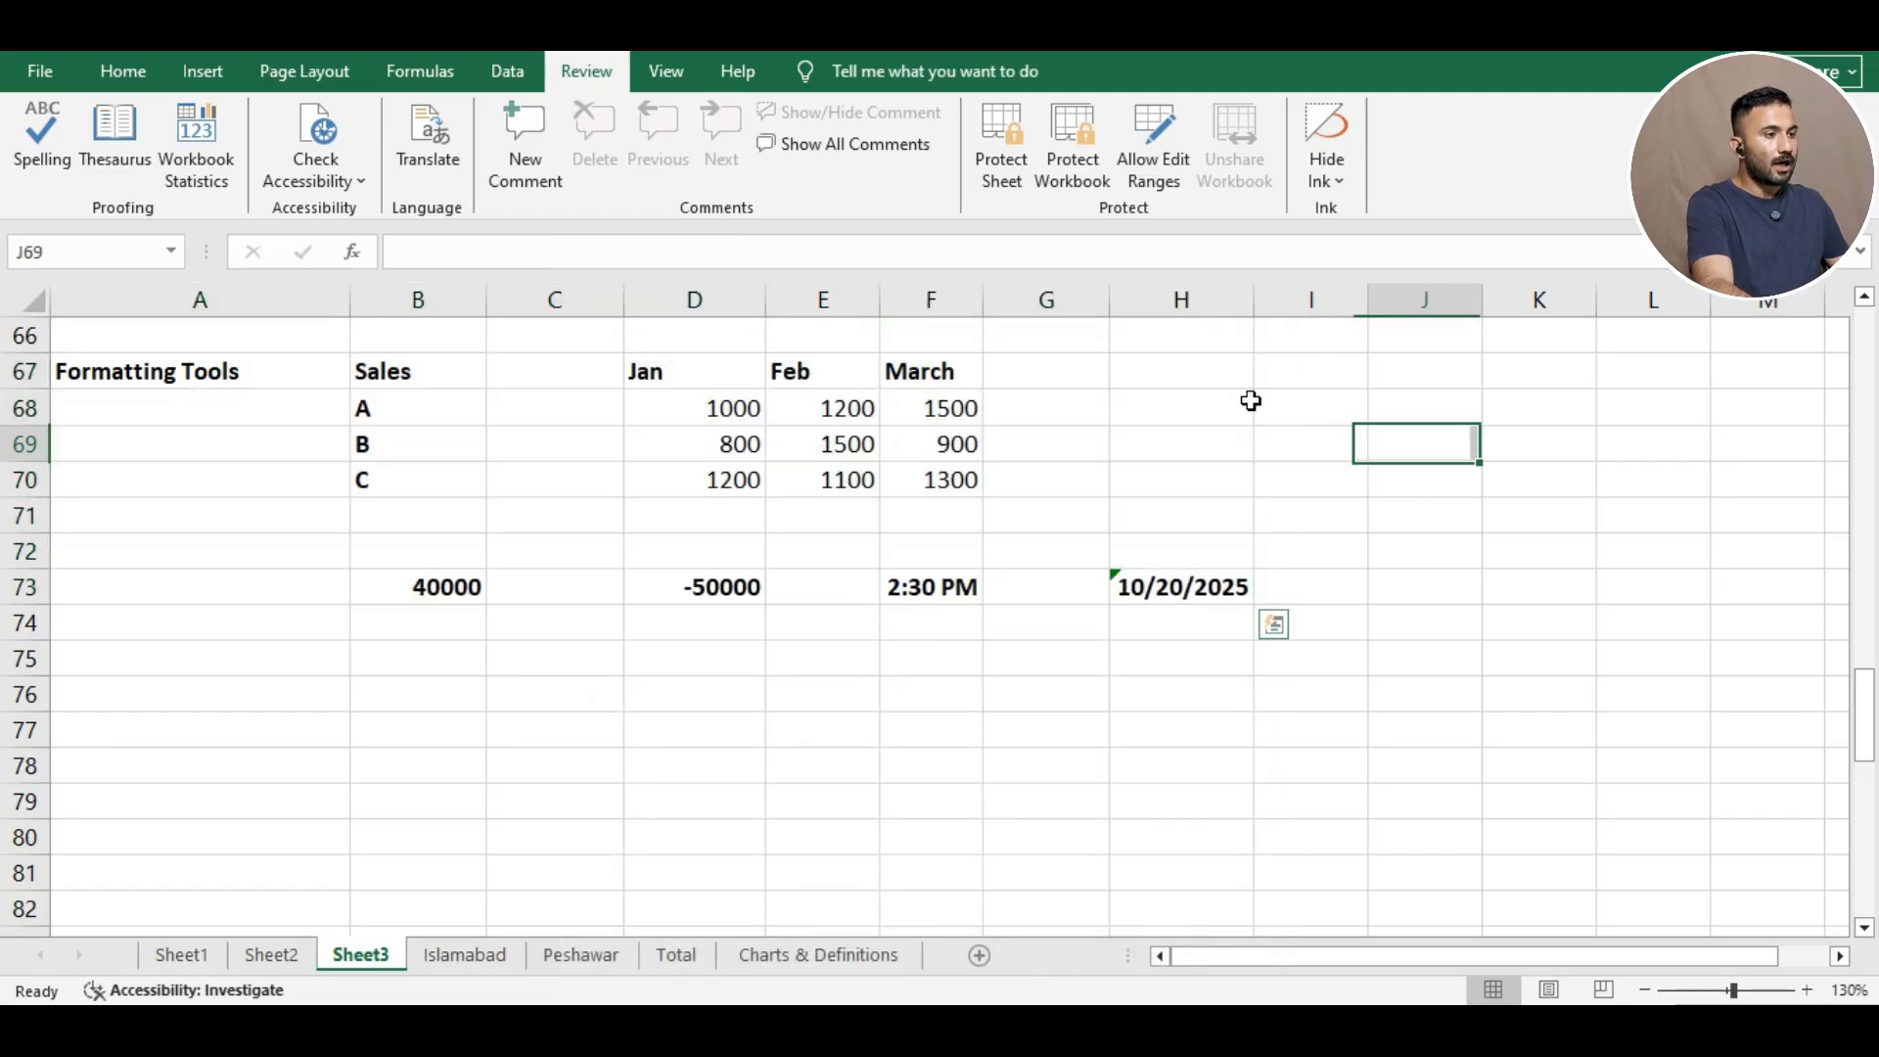
click(989, 135)
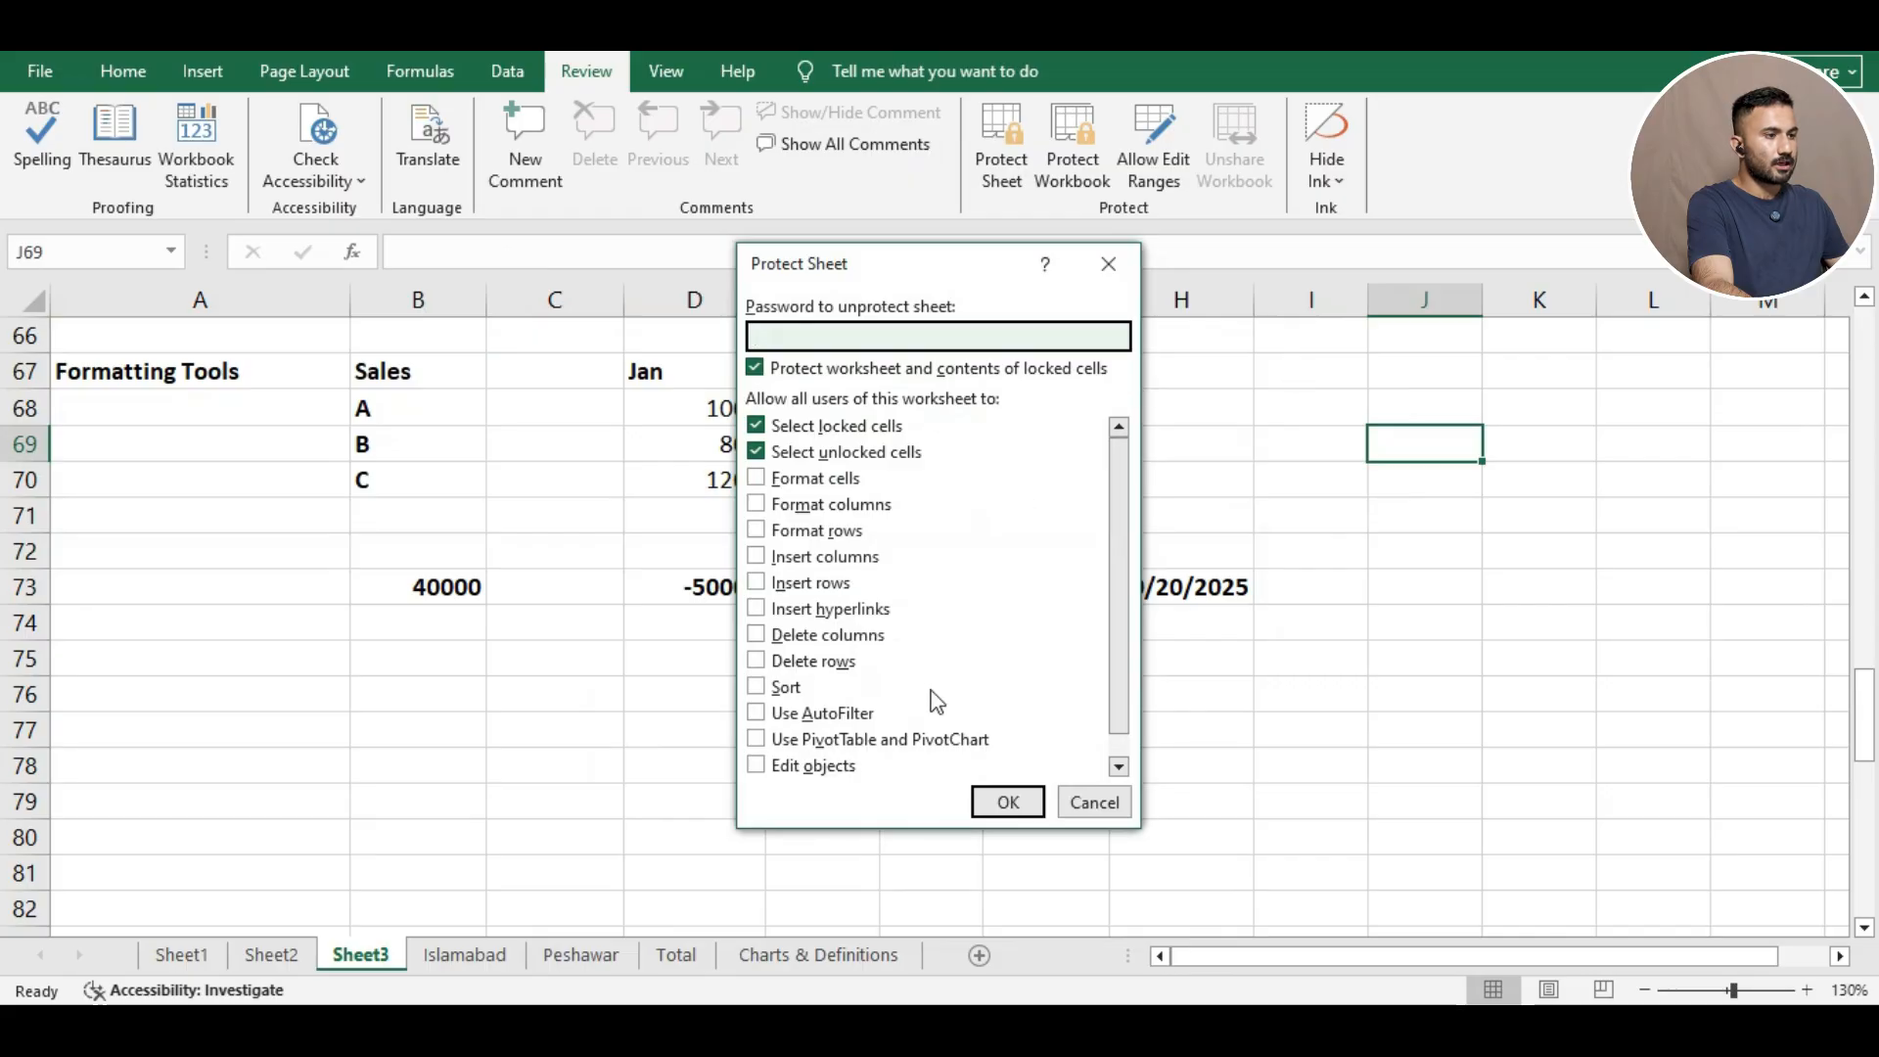
Re-protect the sheet and confirm the unlocked Feb header E67 still accepts typed edits.
click(1006, 802)
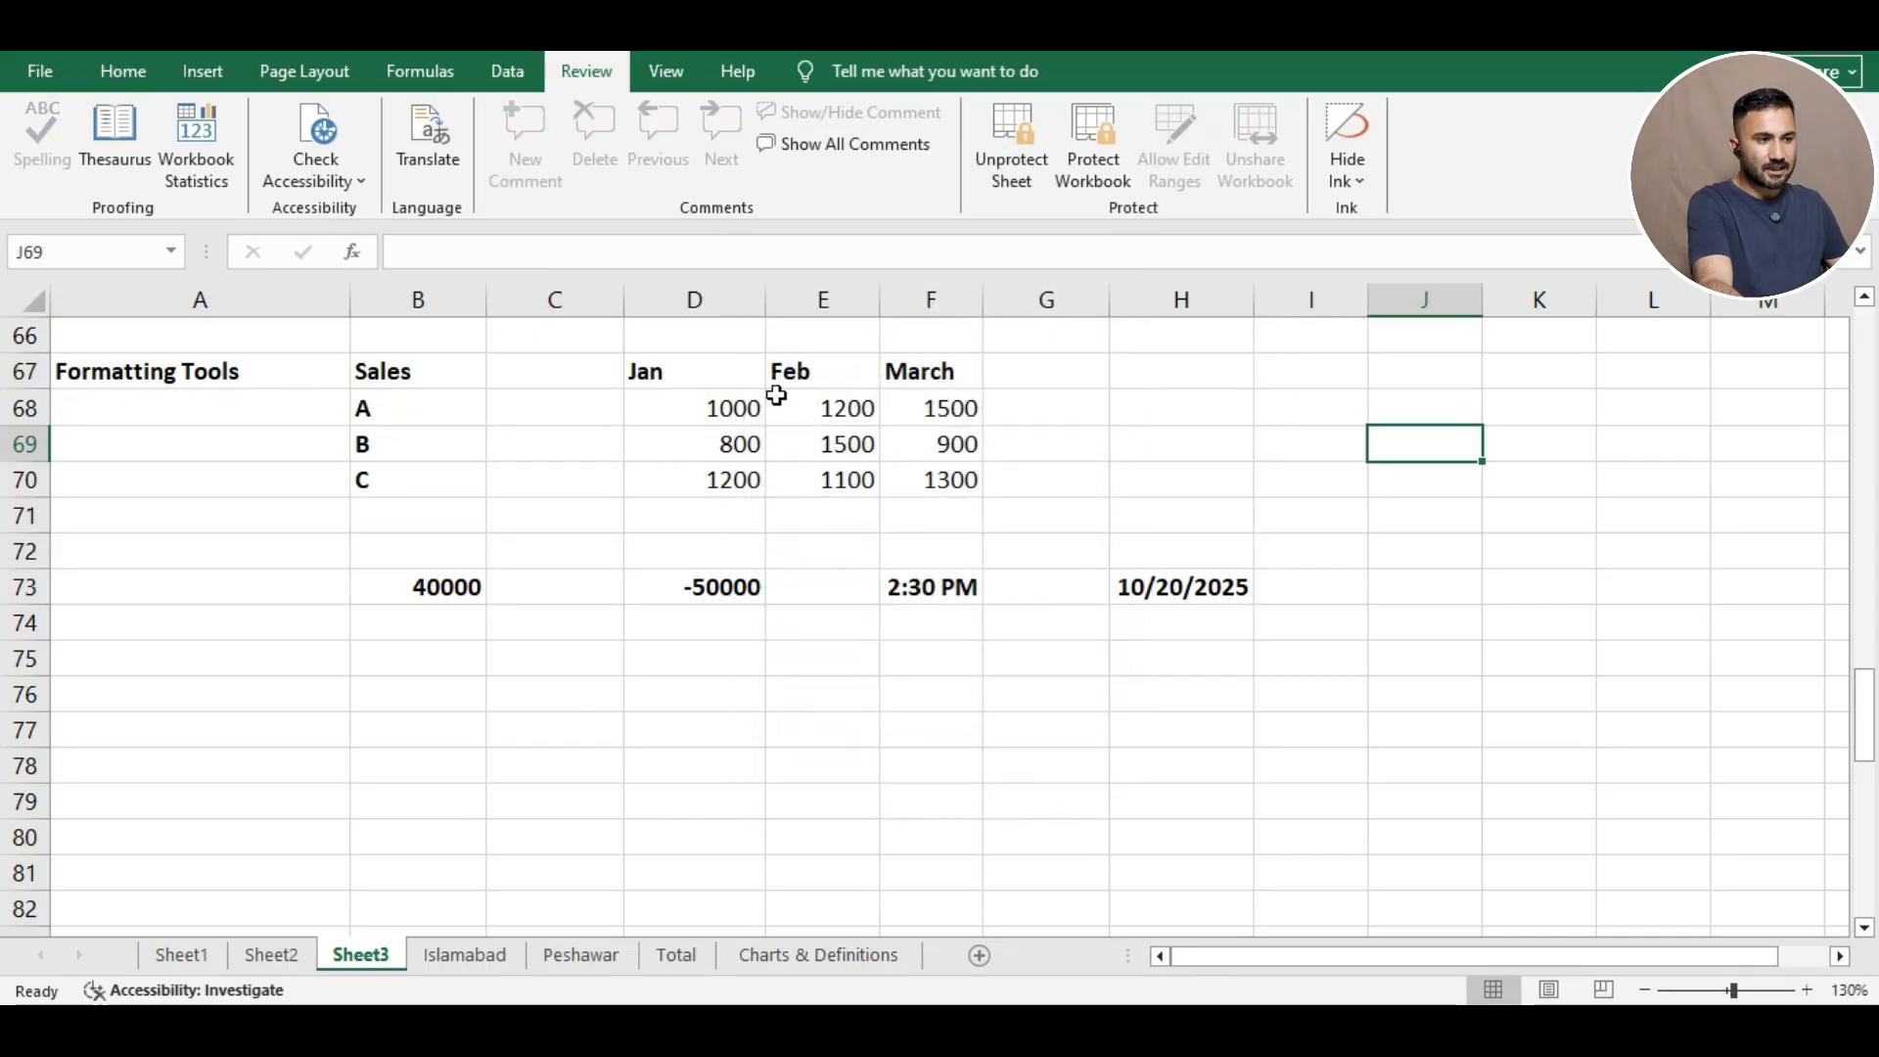
click(791, 377)
click(600, 262)
text(dddd)
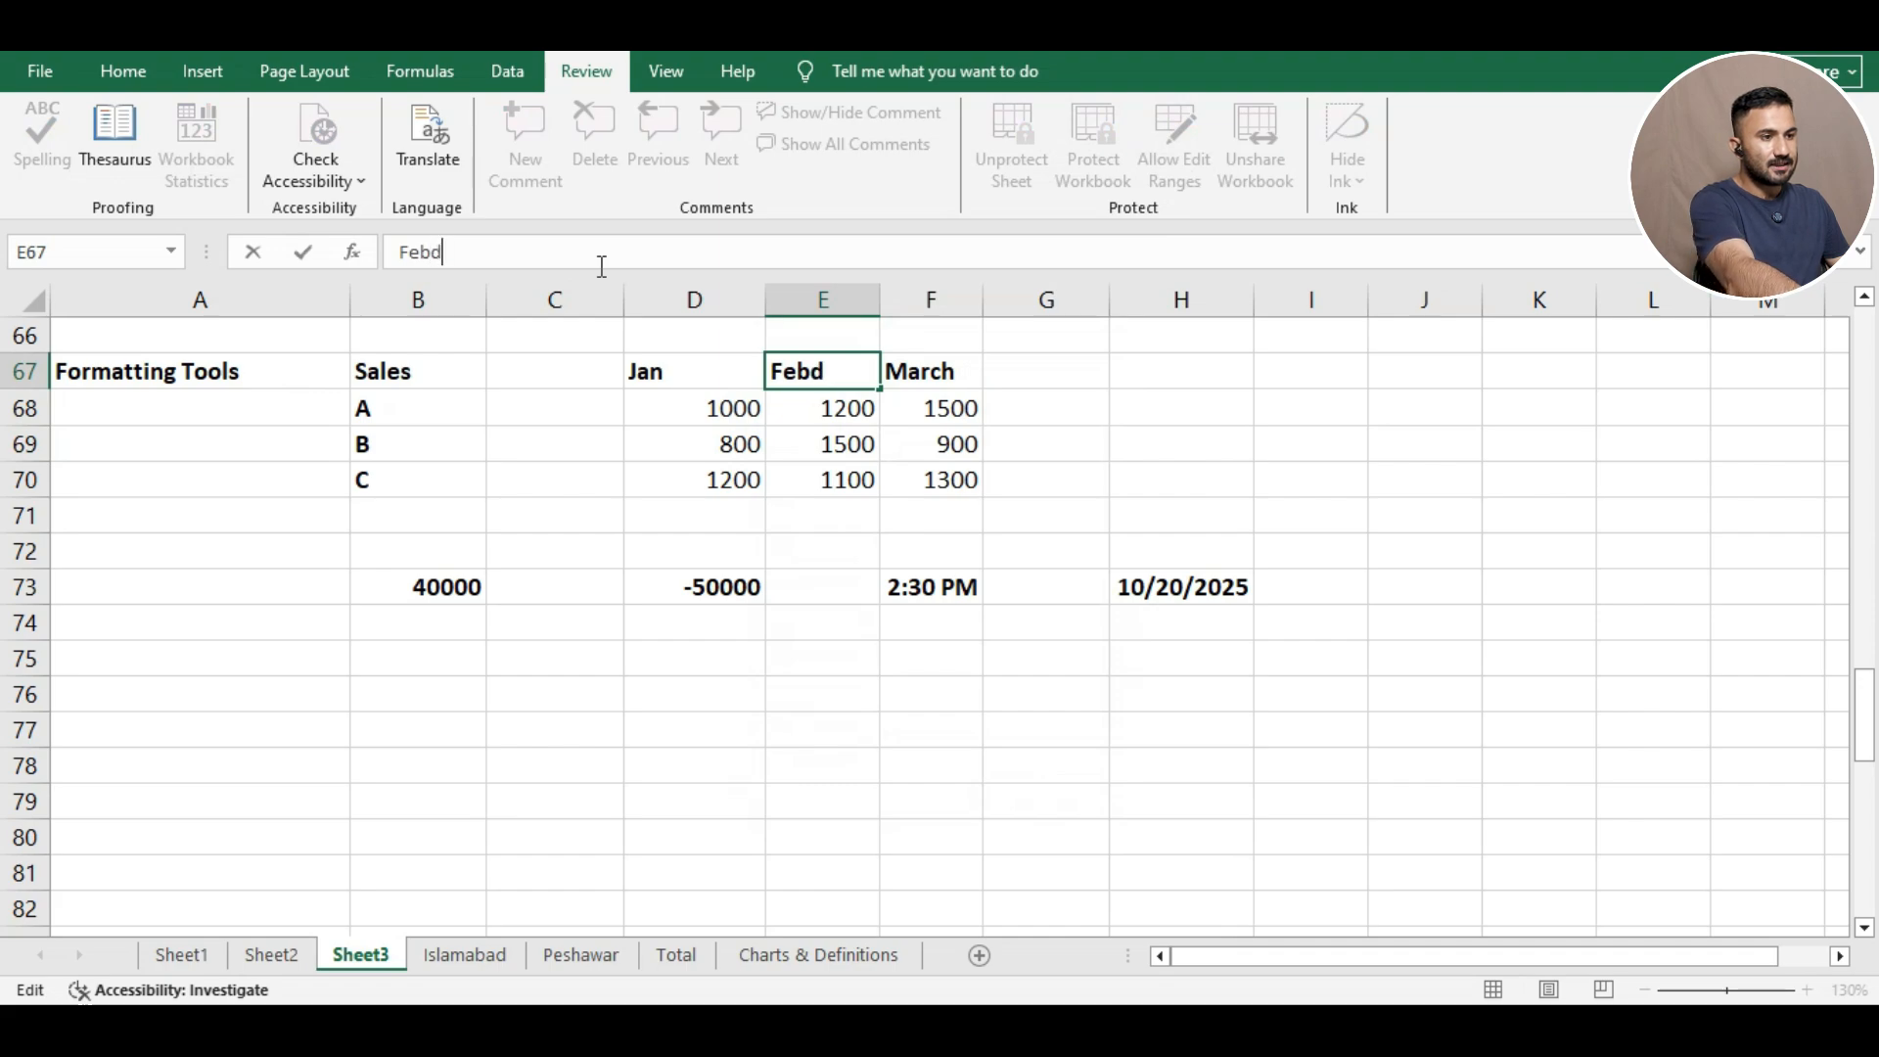
key(BackSpace)
key(BackSpace)
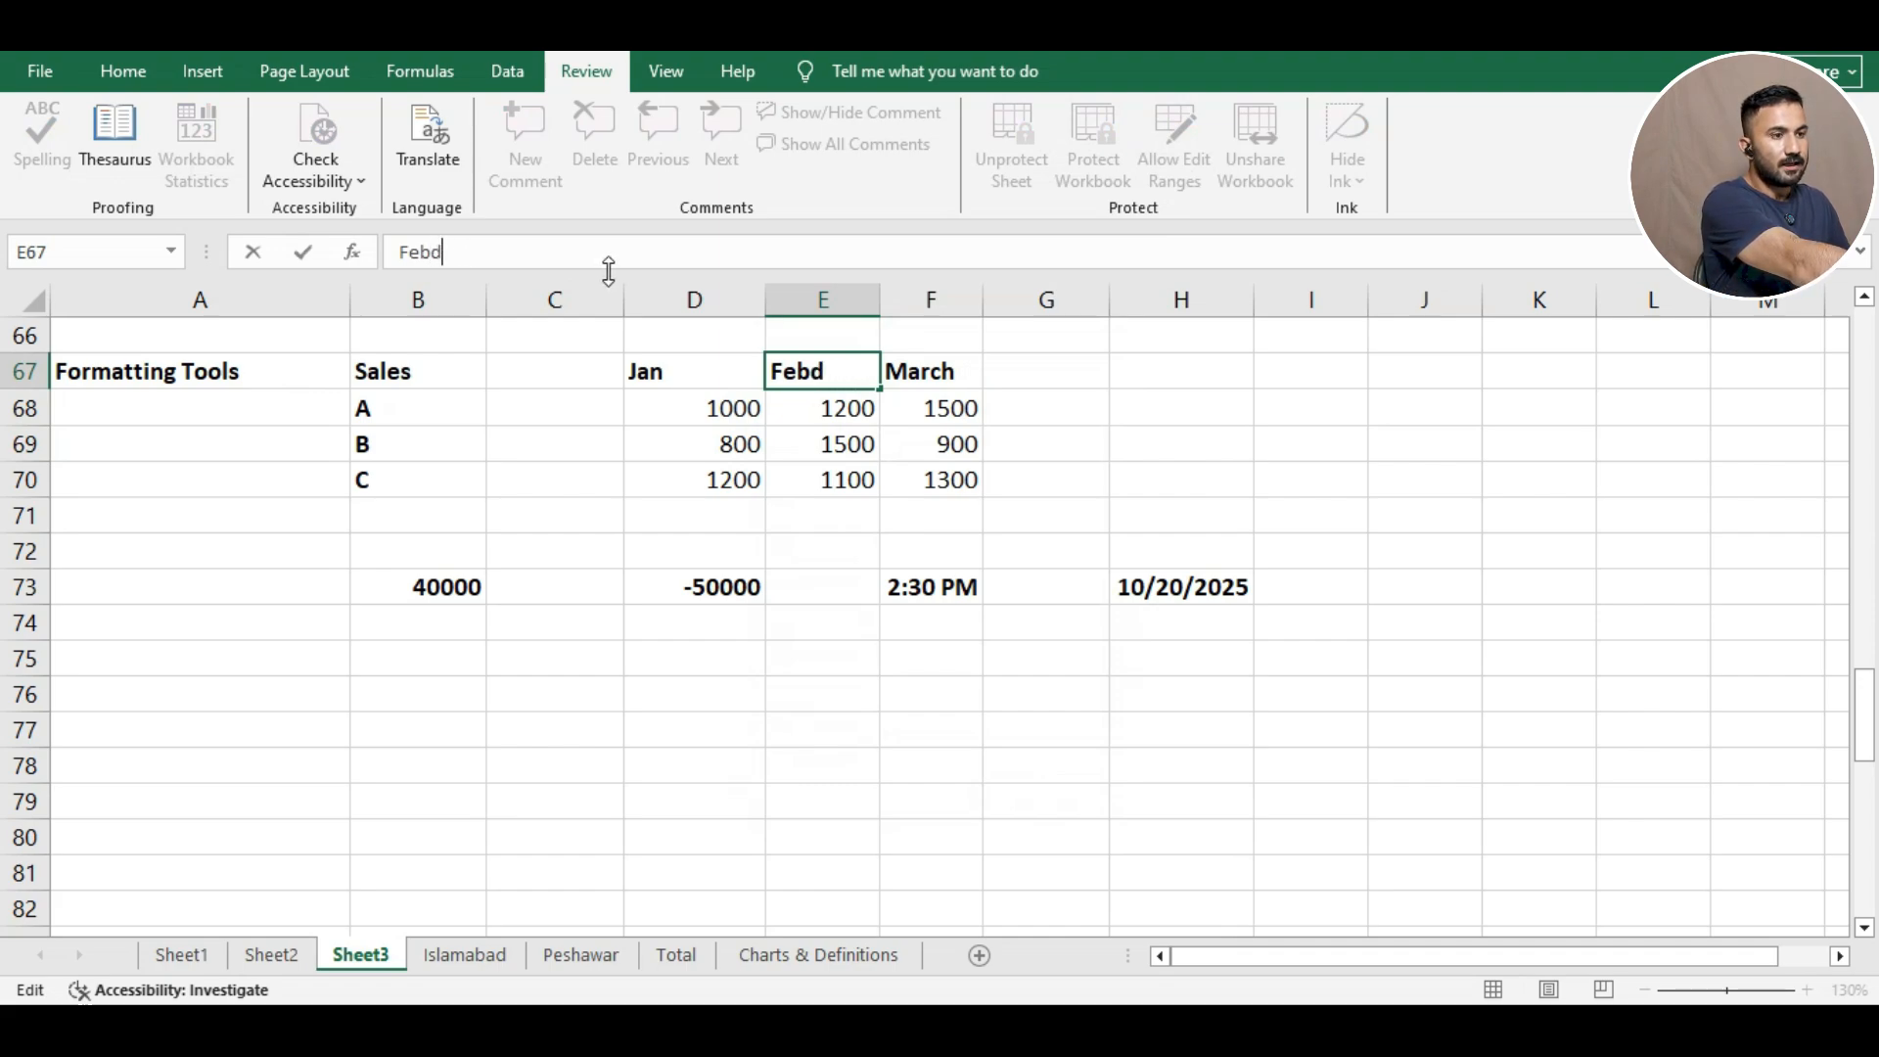
key(BackSpace)
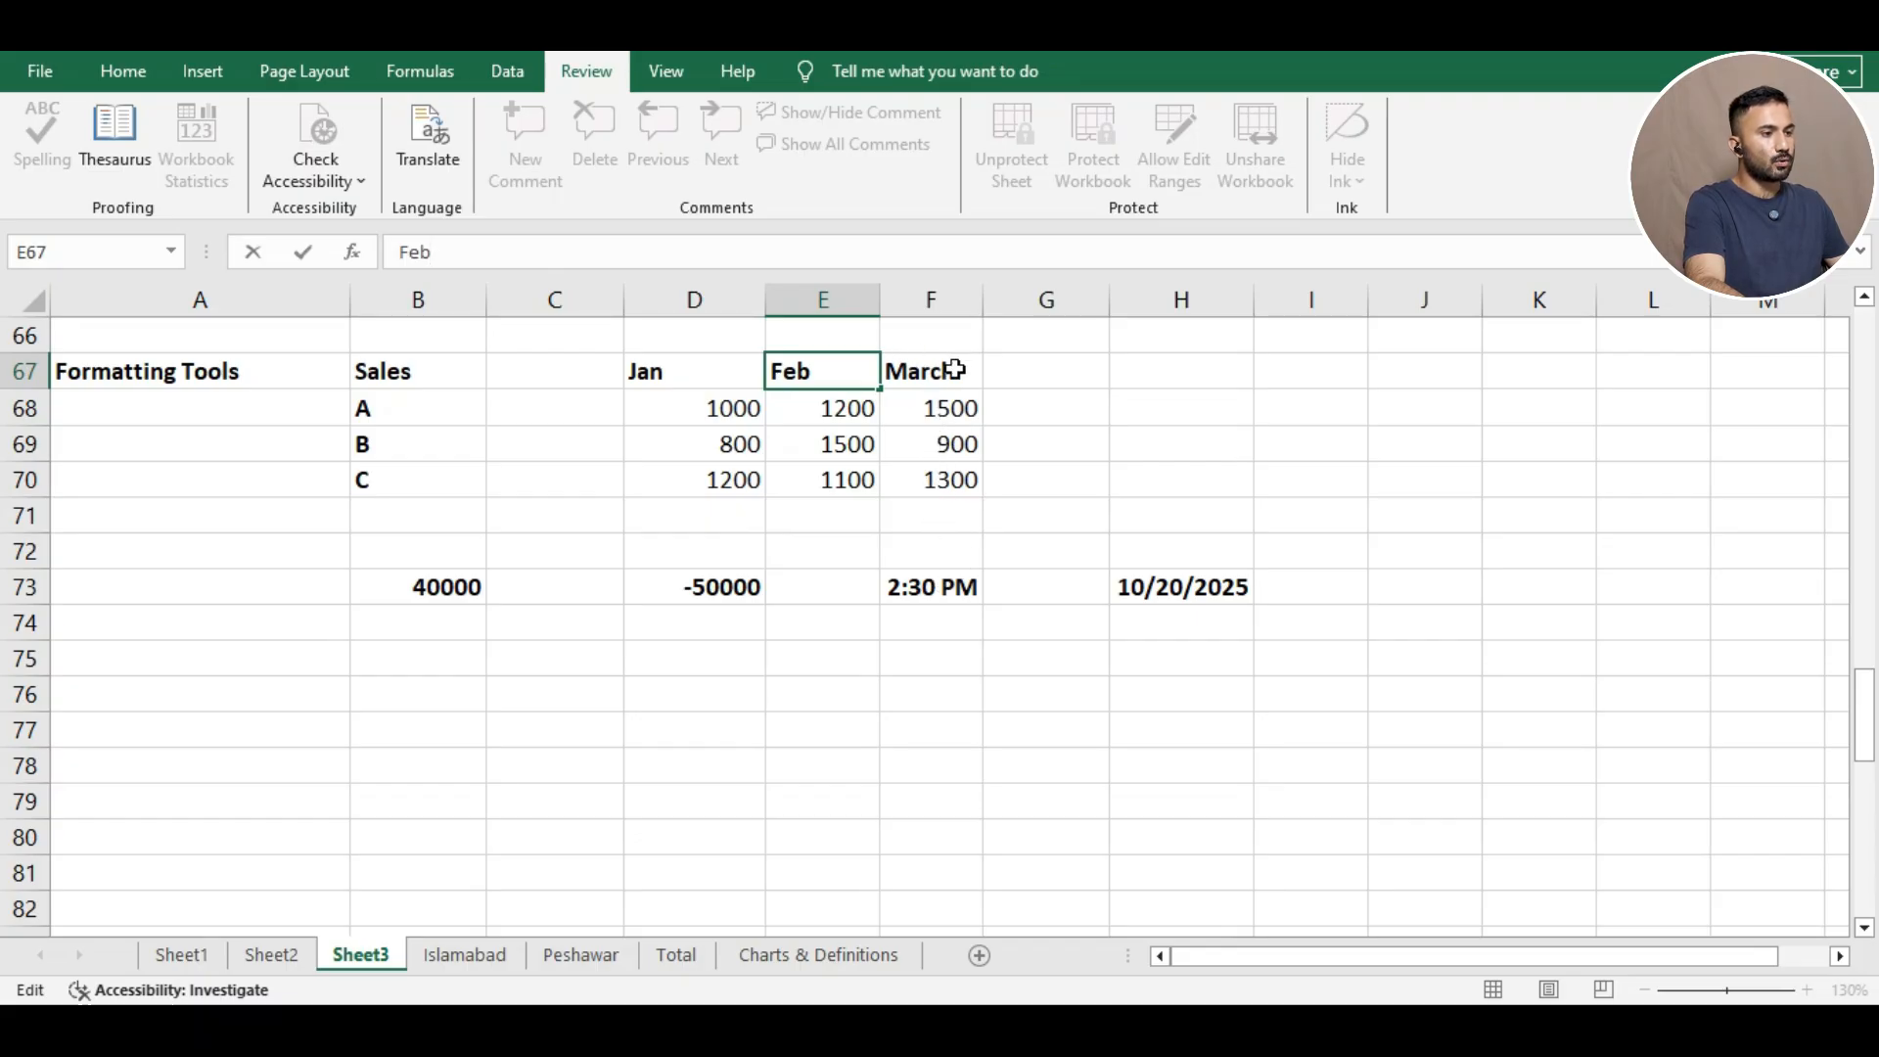
drag(954, 370, 964, 436)
Unprotect the sheet and set the Locked option on the March cells F67:F70.
click(964, 442)
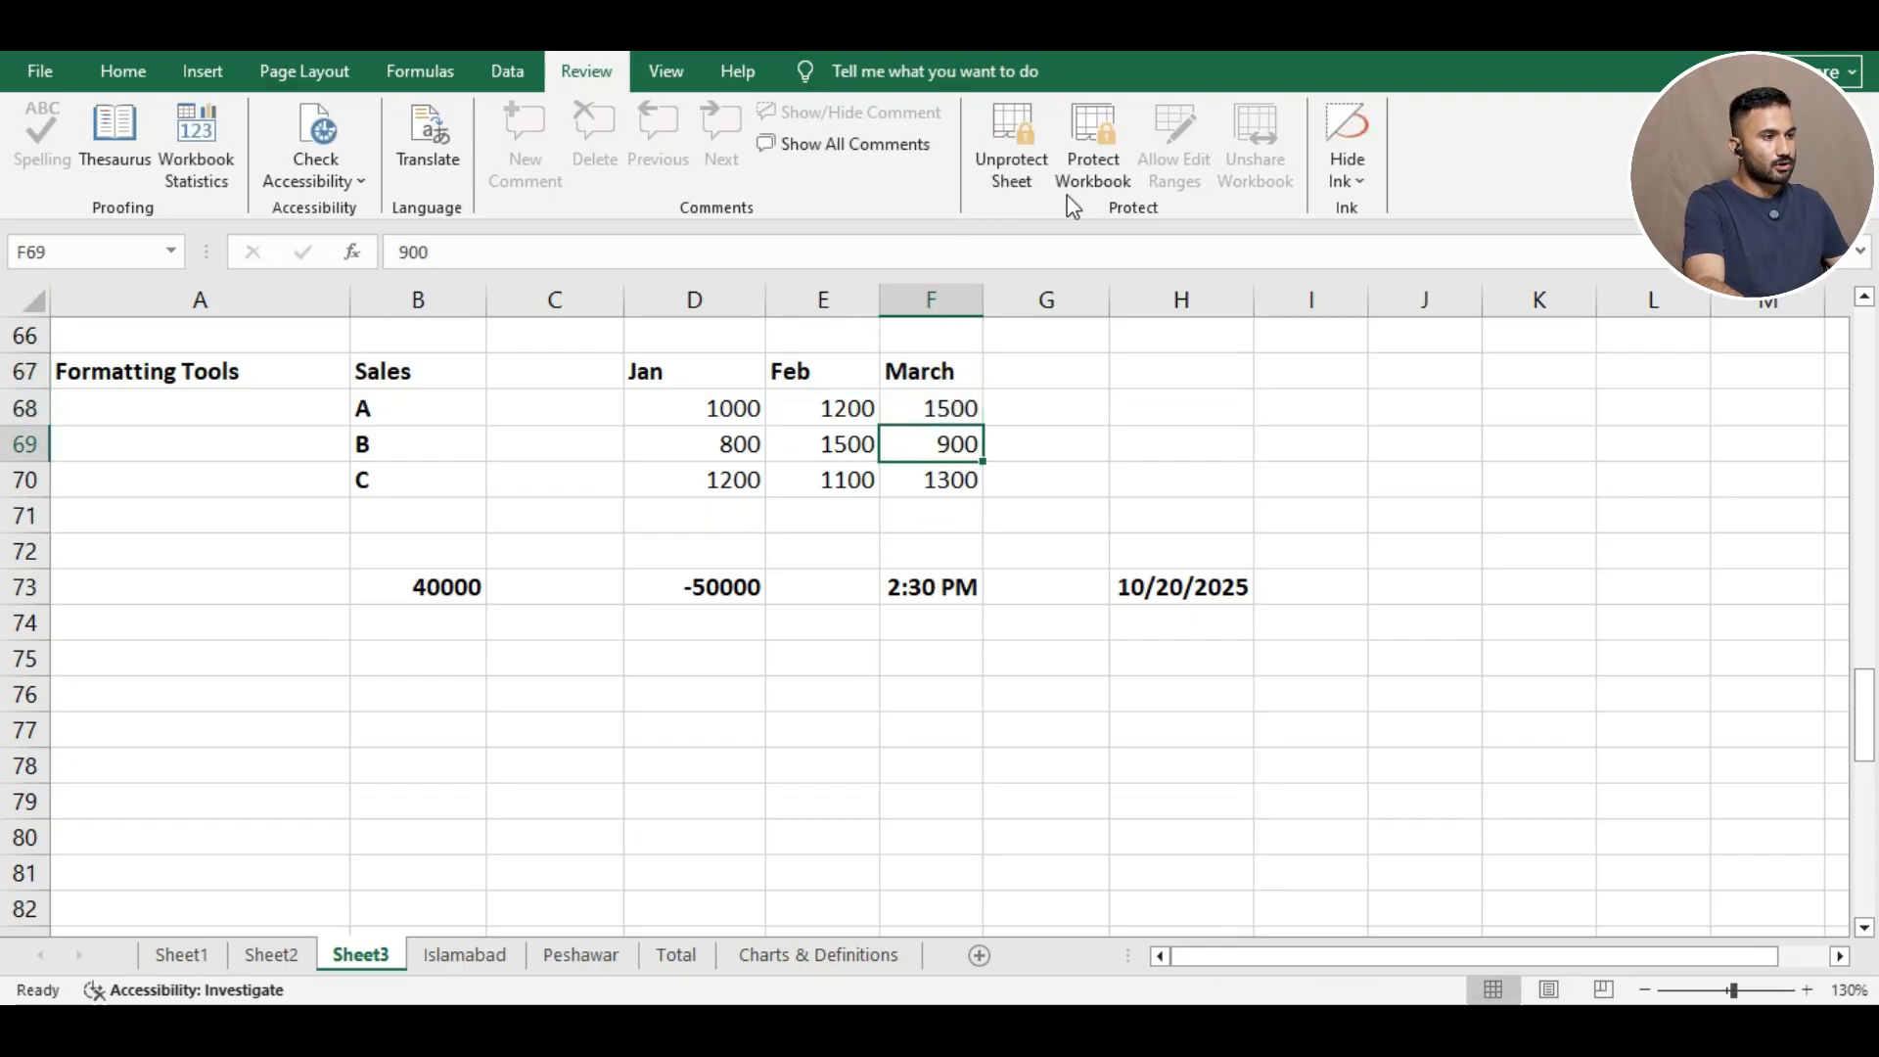
click(1034, 182)
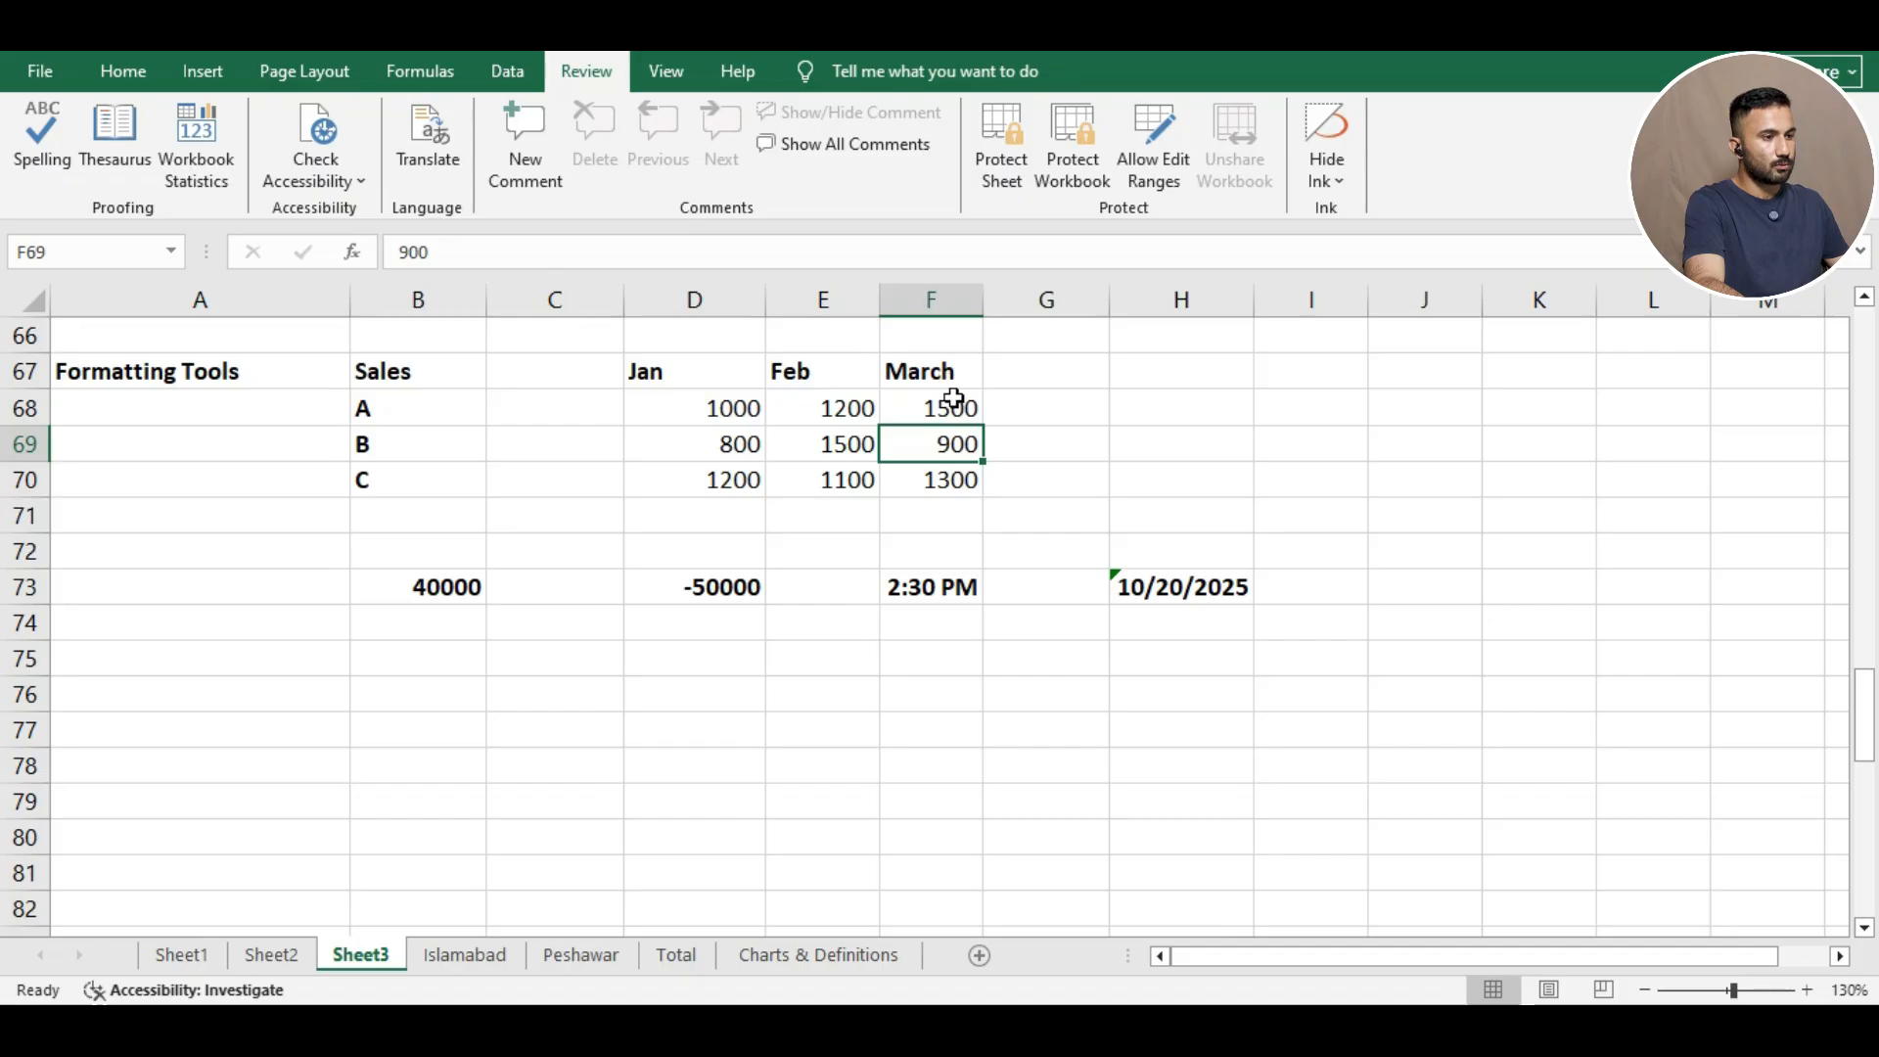
drag(949, 371, 959, 477)
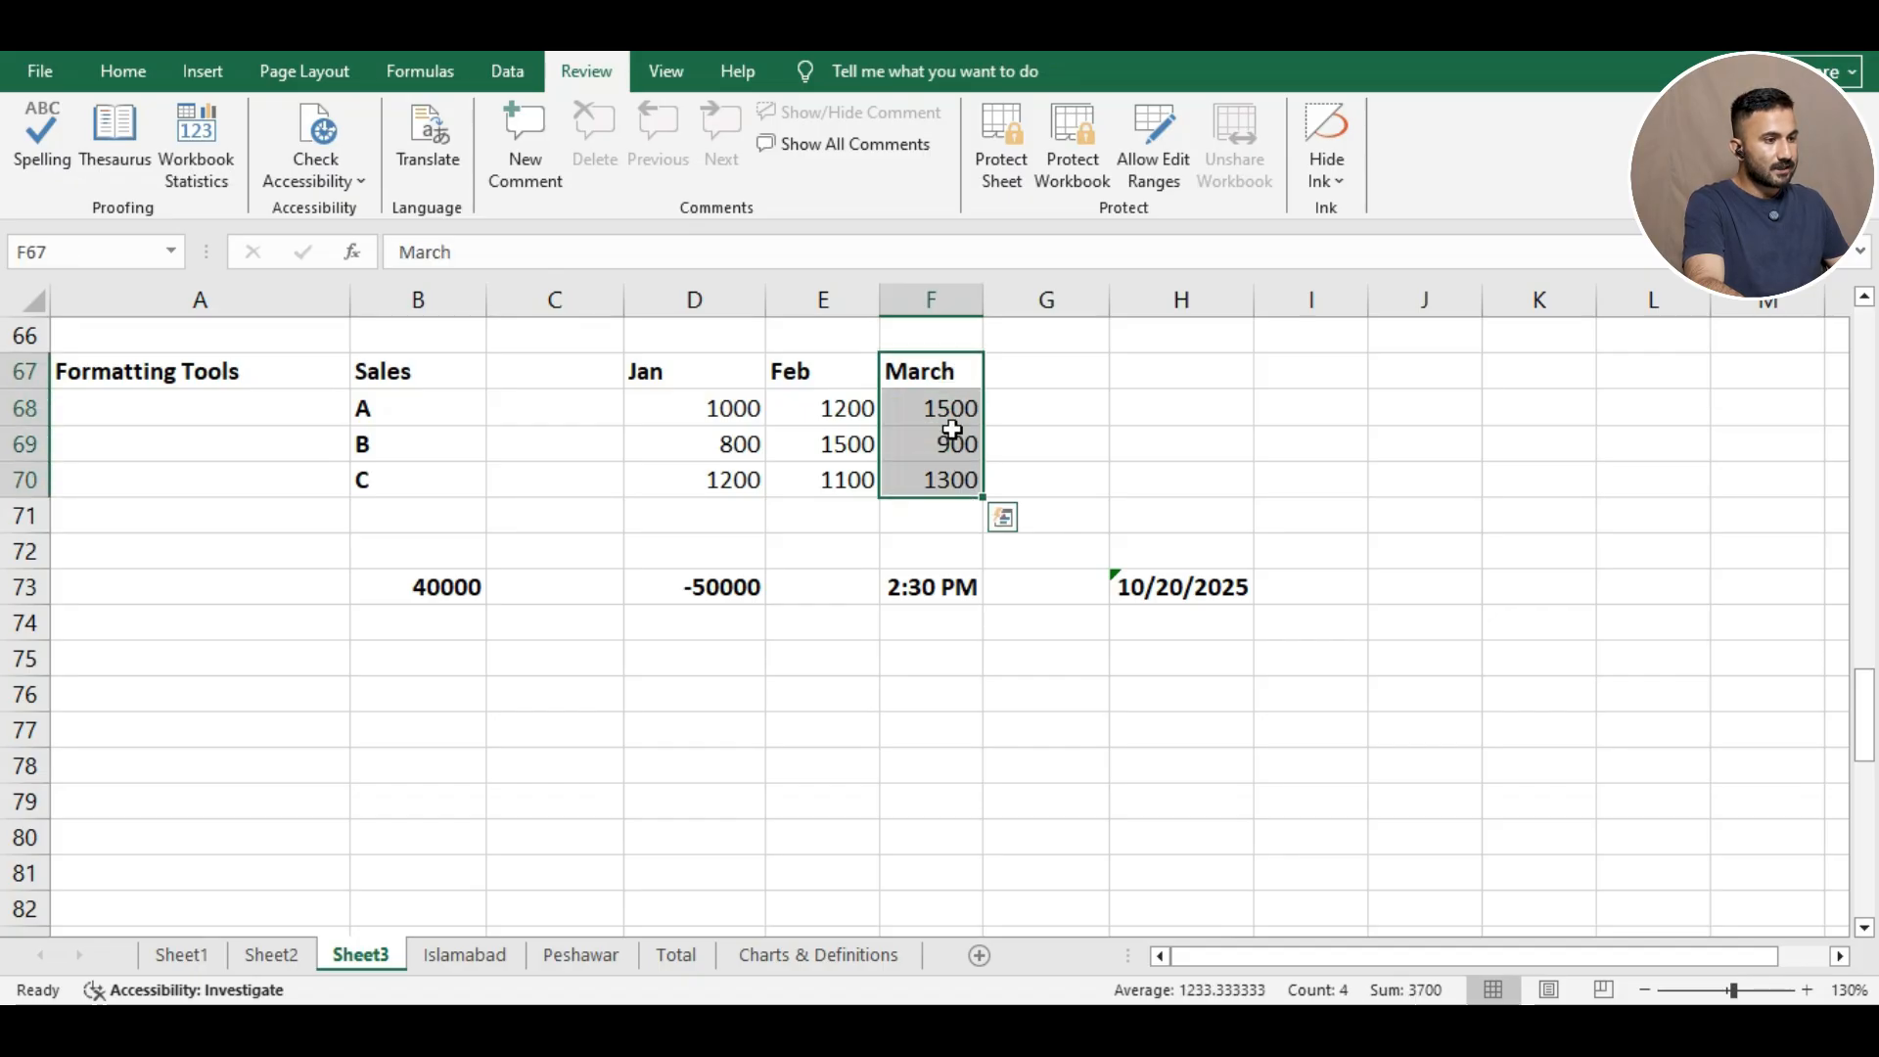
right_click(925, 366)
click(1027, 843)
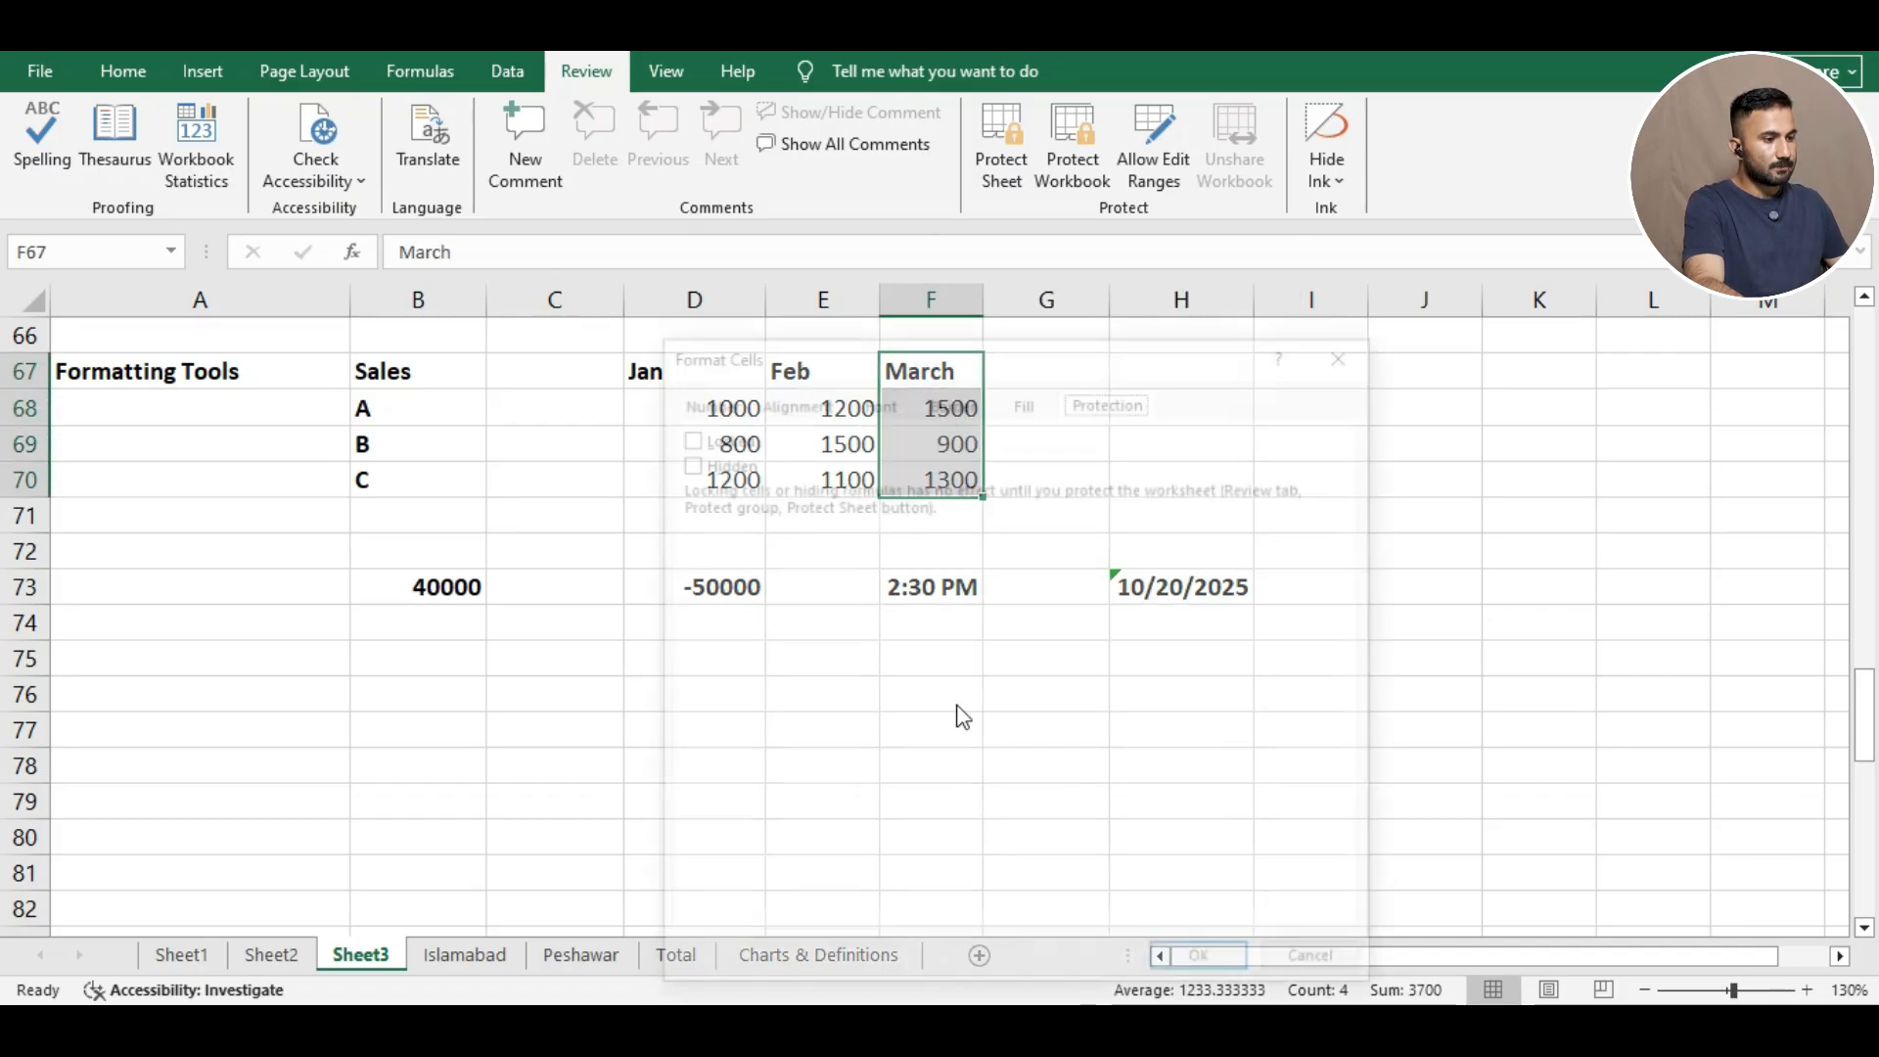
click(697, 435)
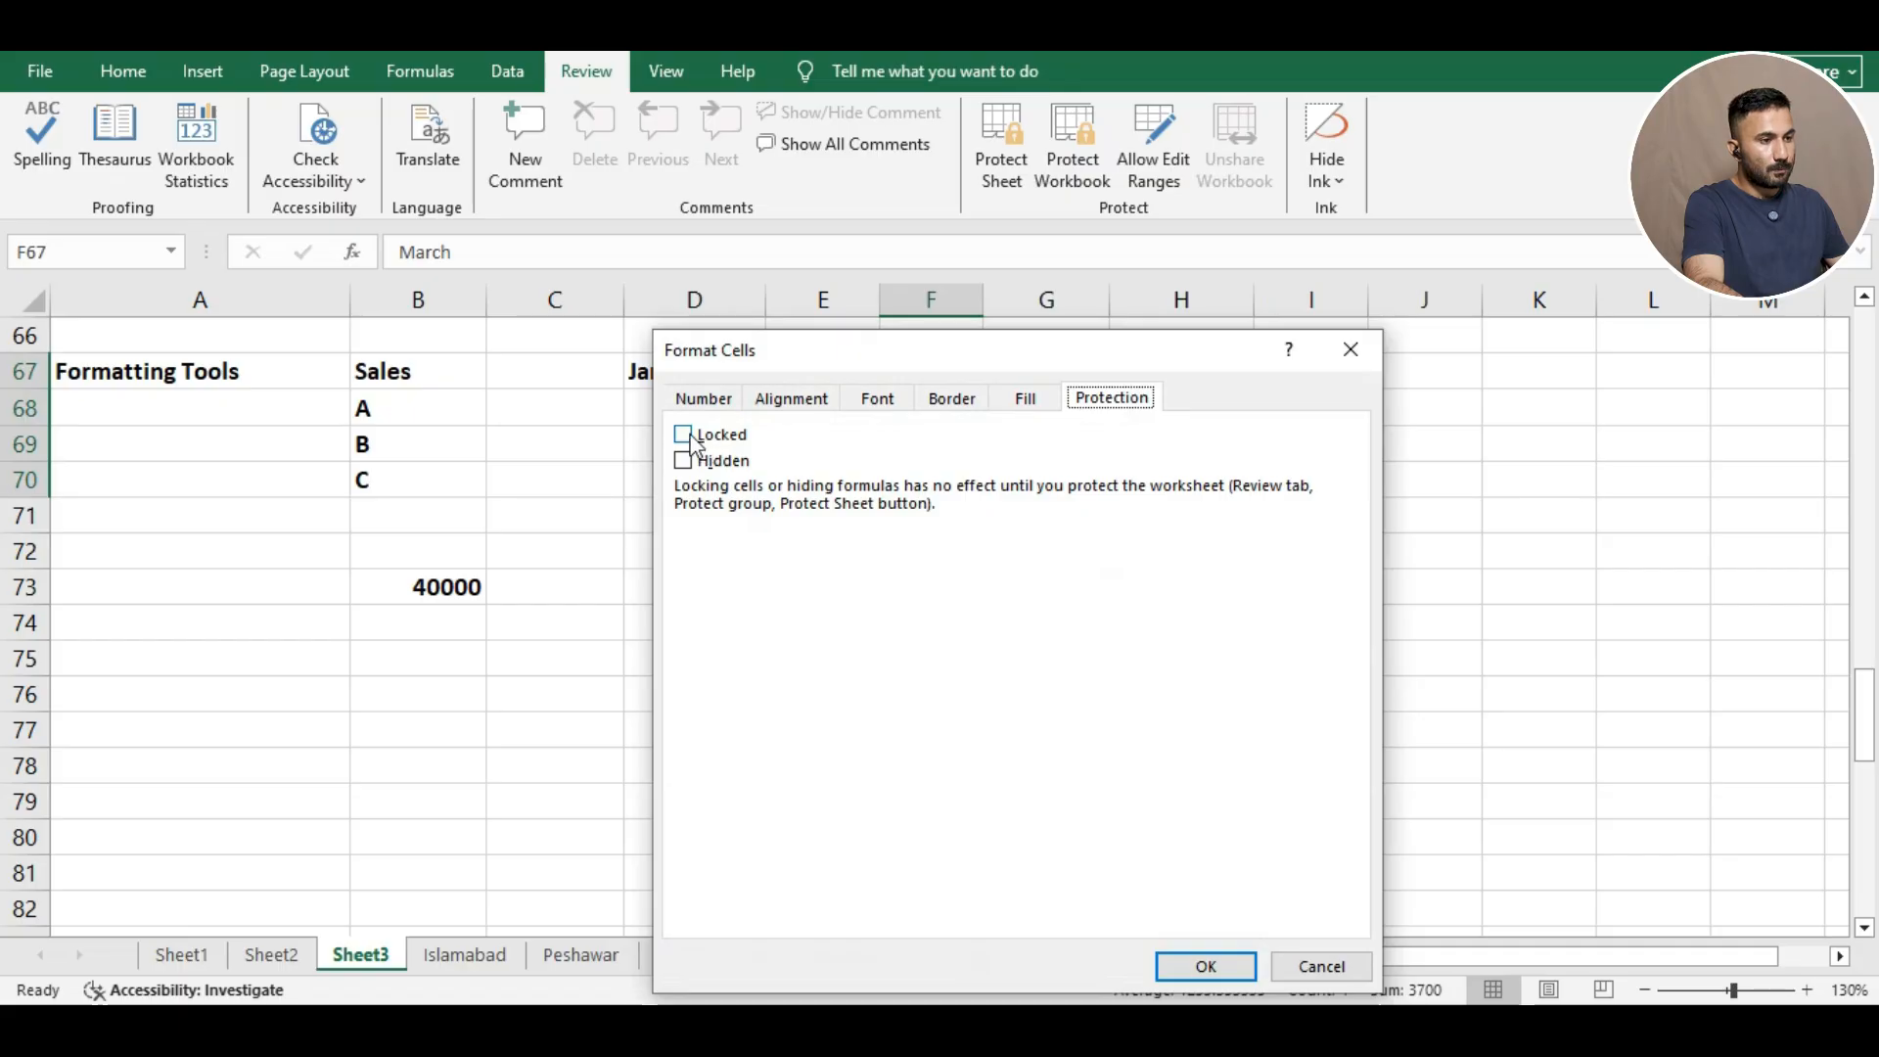
click(1203, 969)
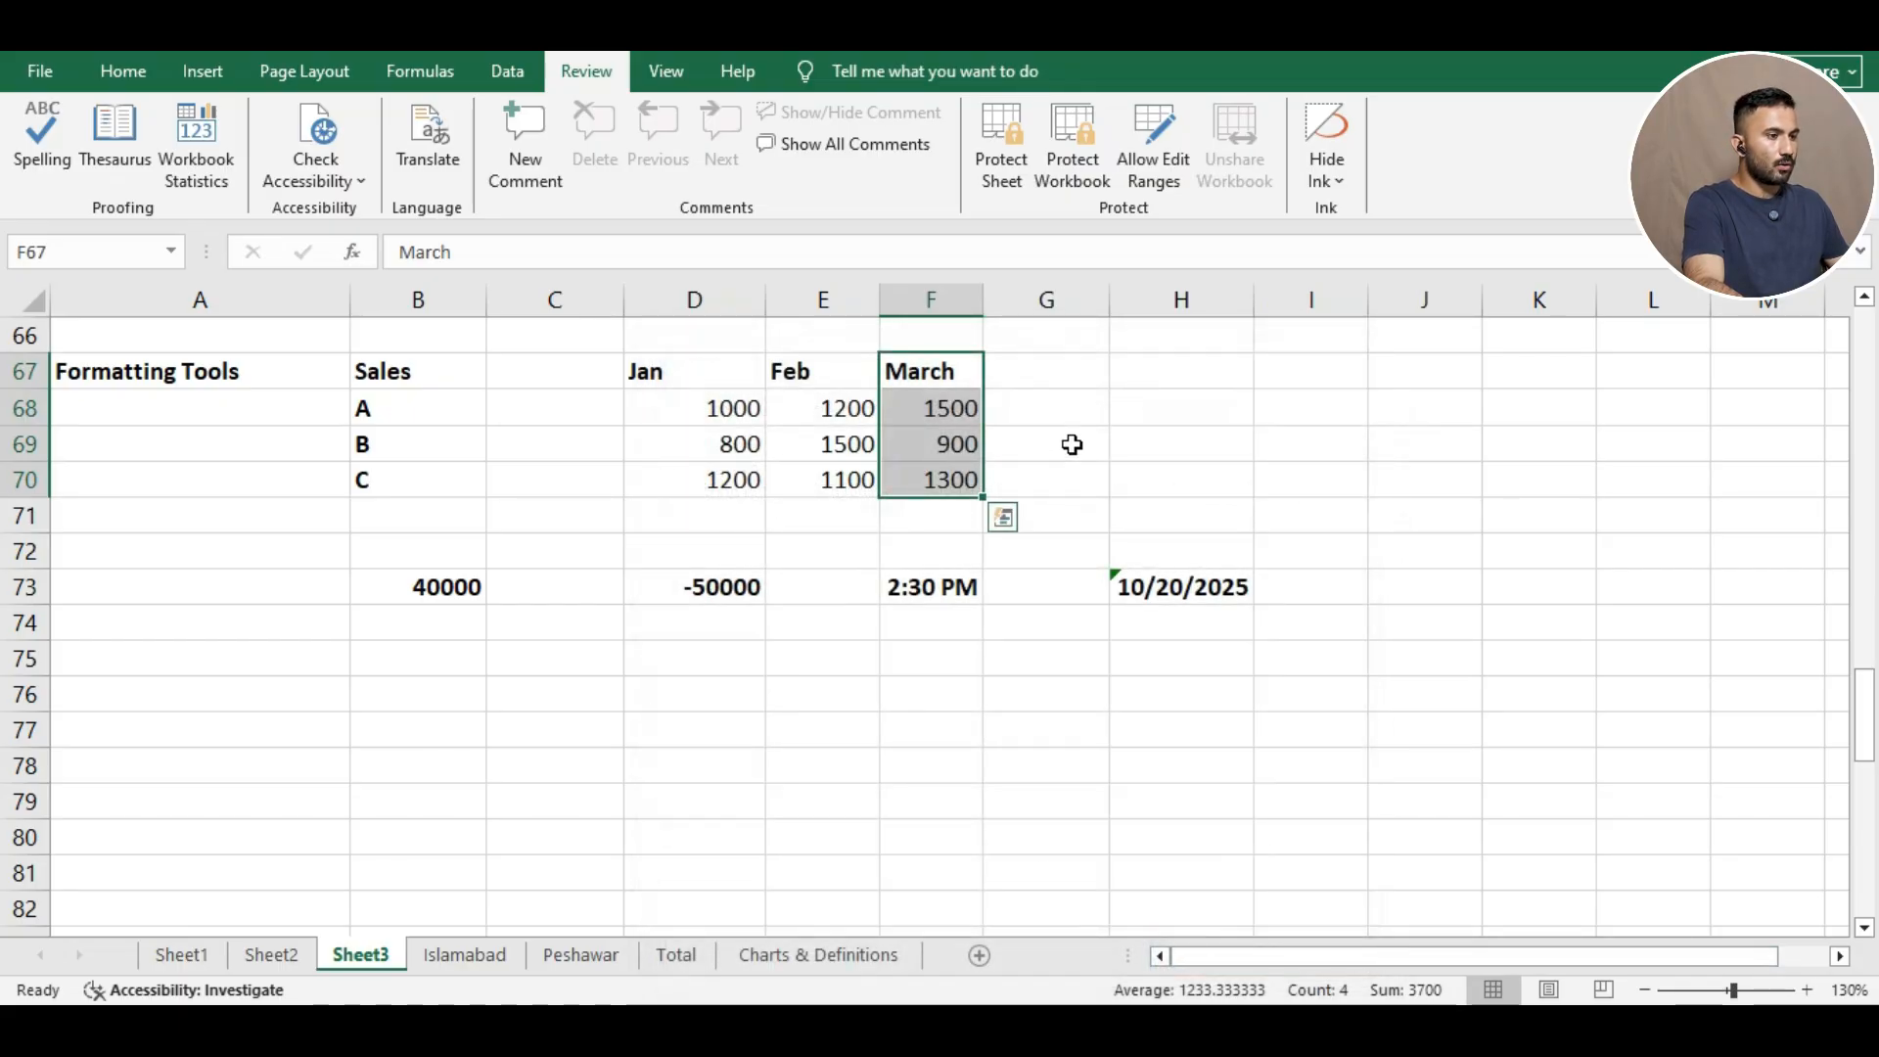
click(1061, 440)
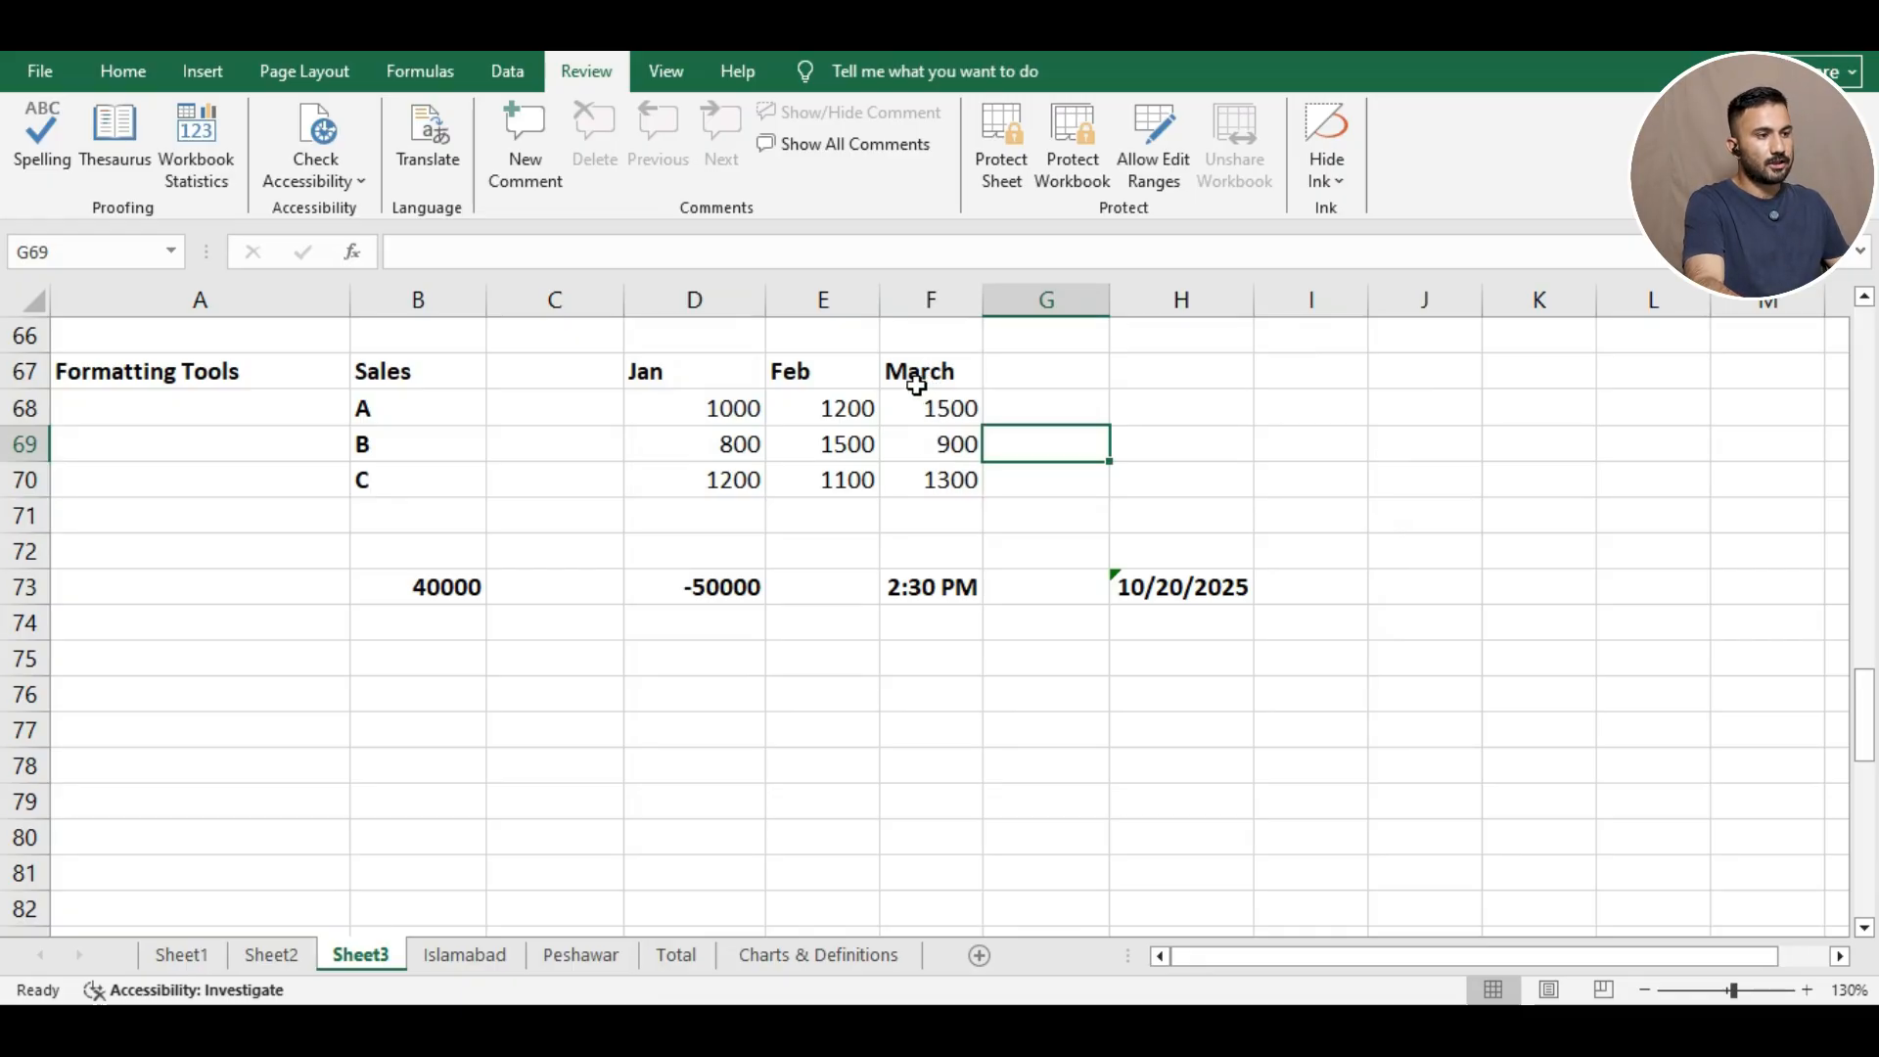
Protect Sheet3 with a password, entering and confirming it.
click(1005, 154)
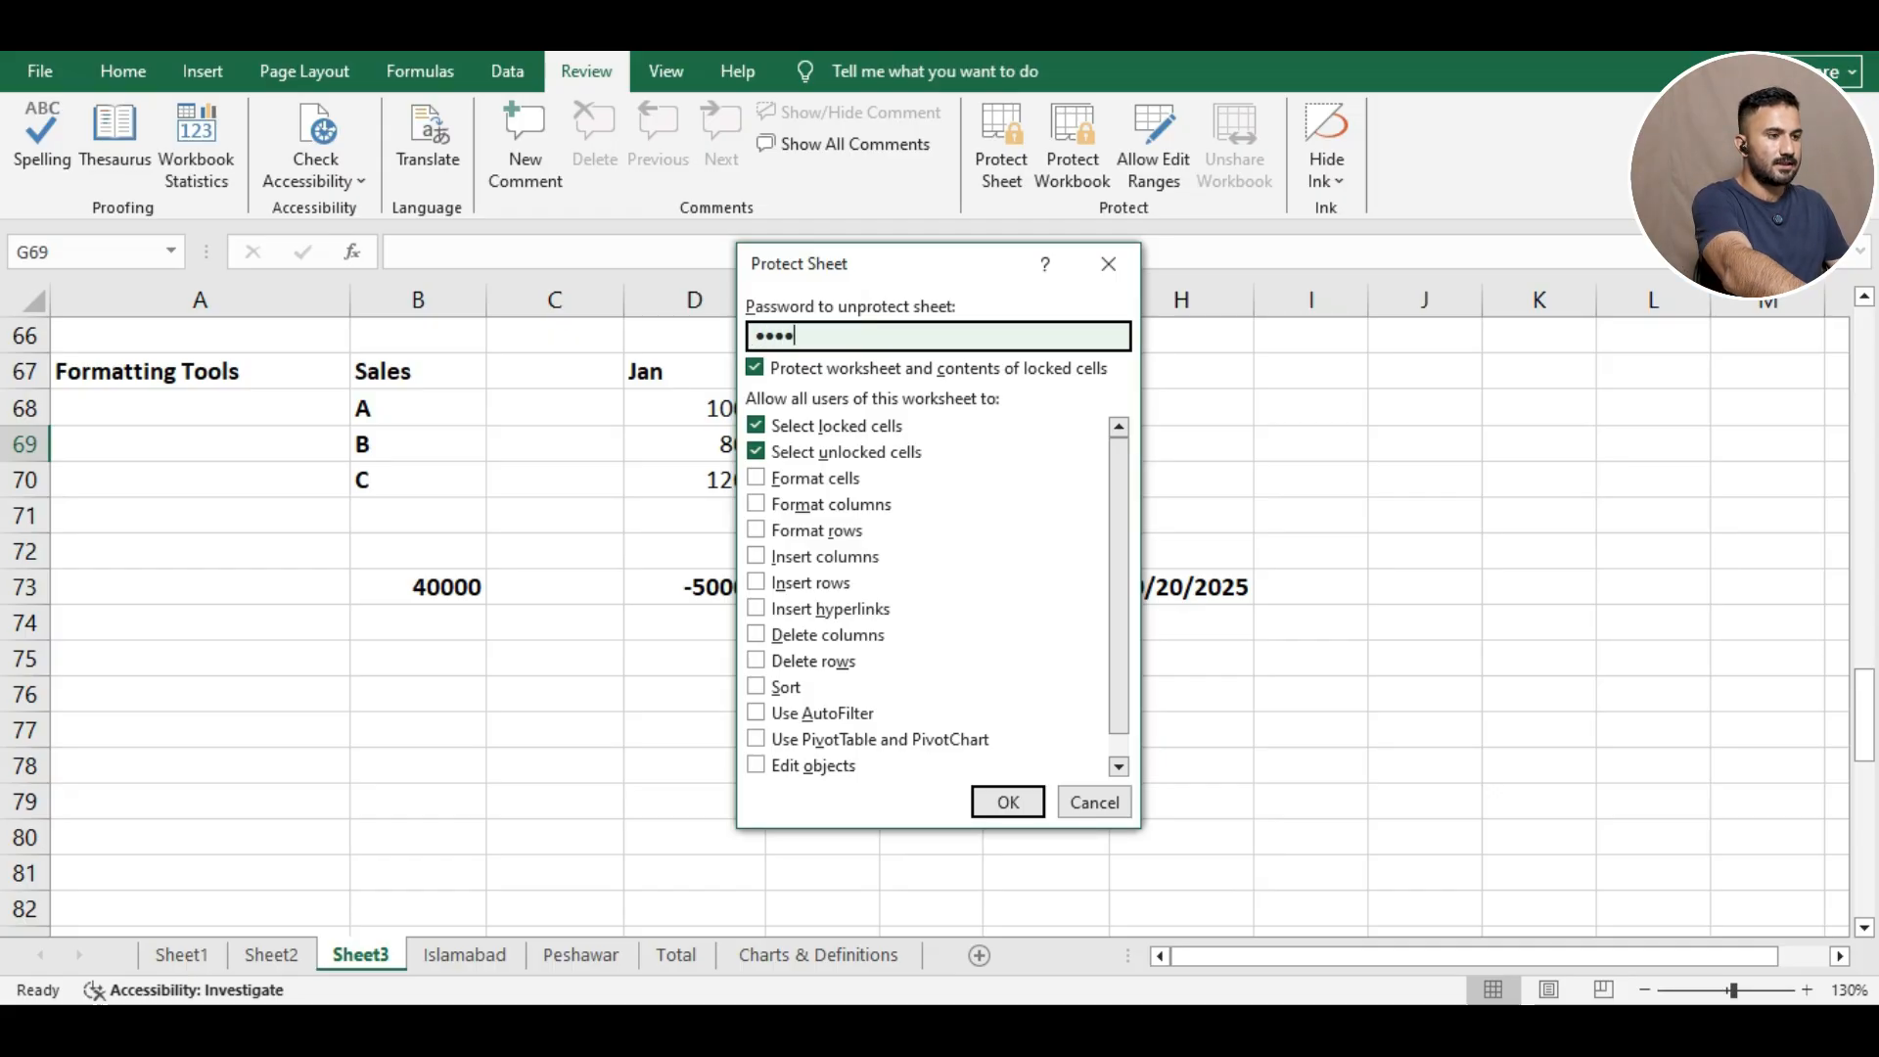
click(1003, 793)
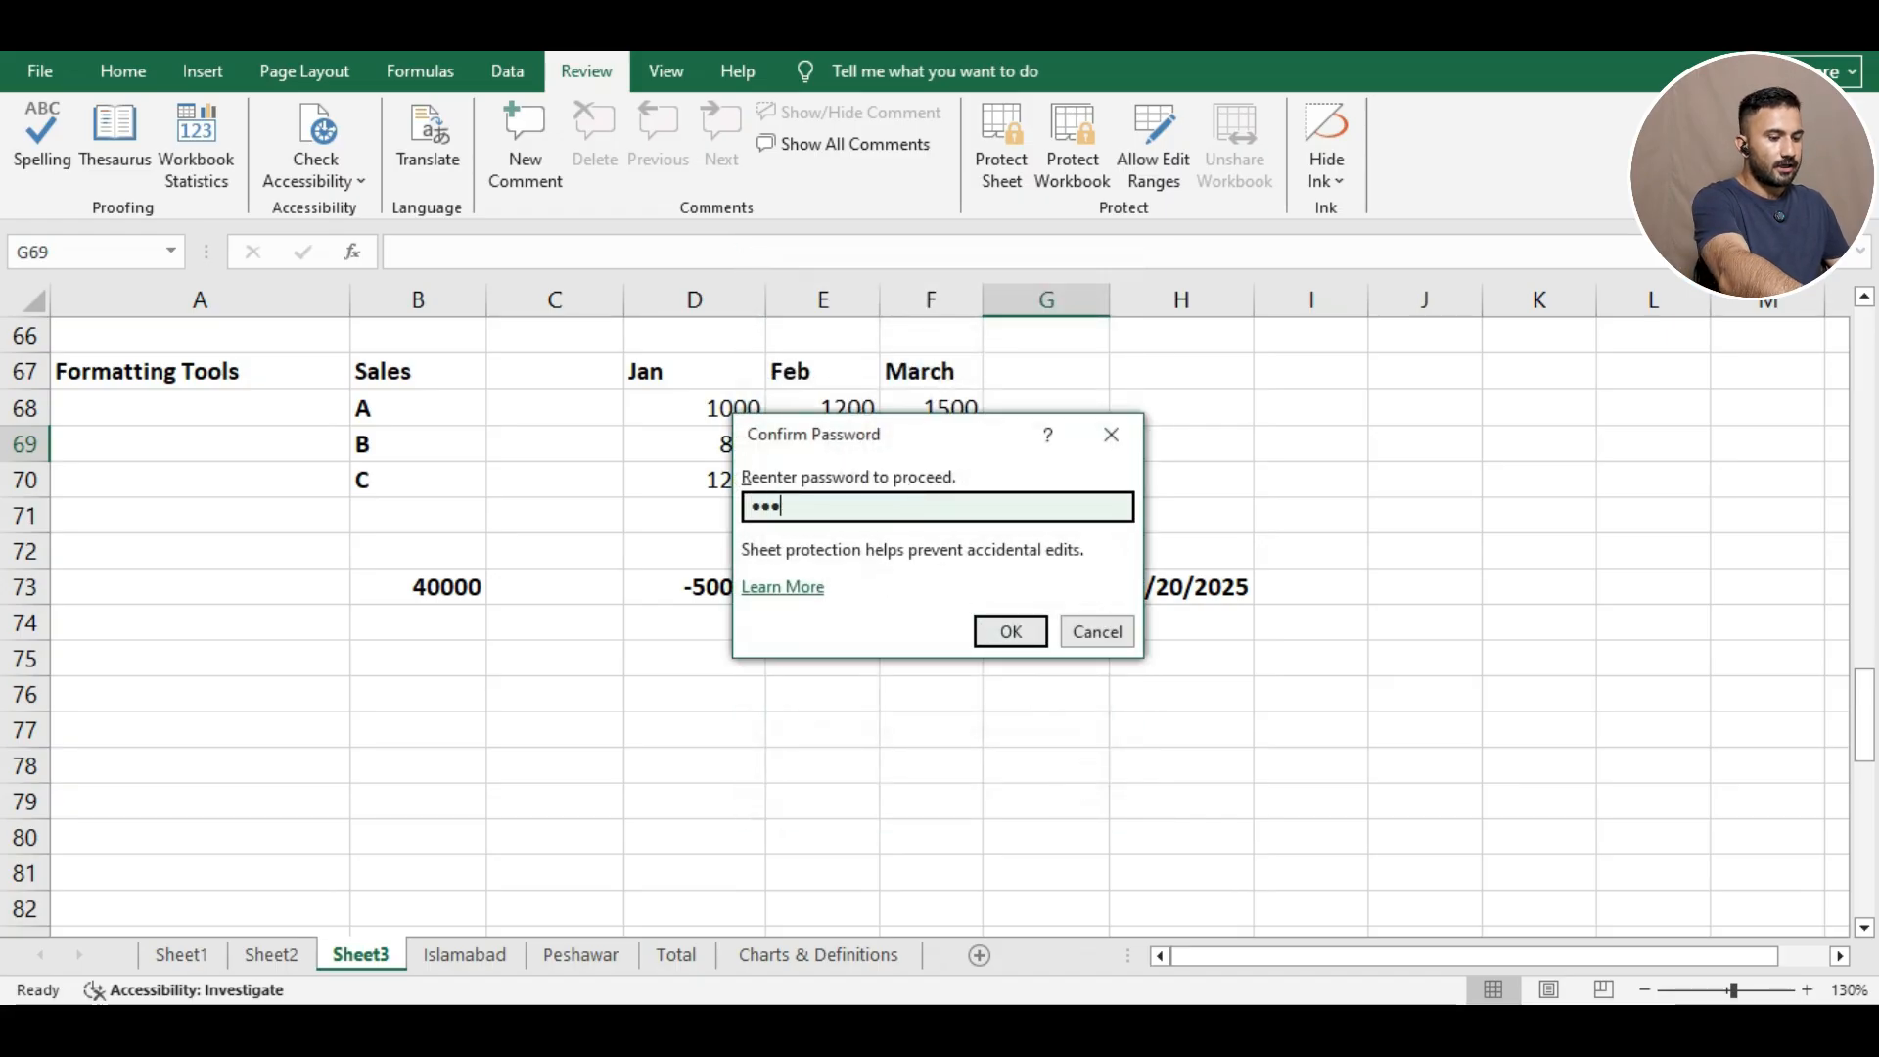
click(1027, 634)
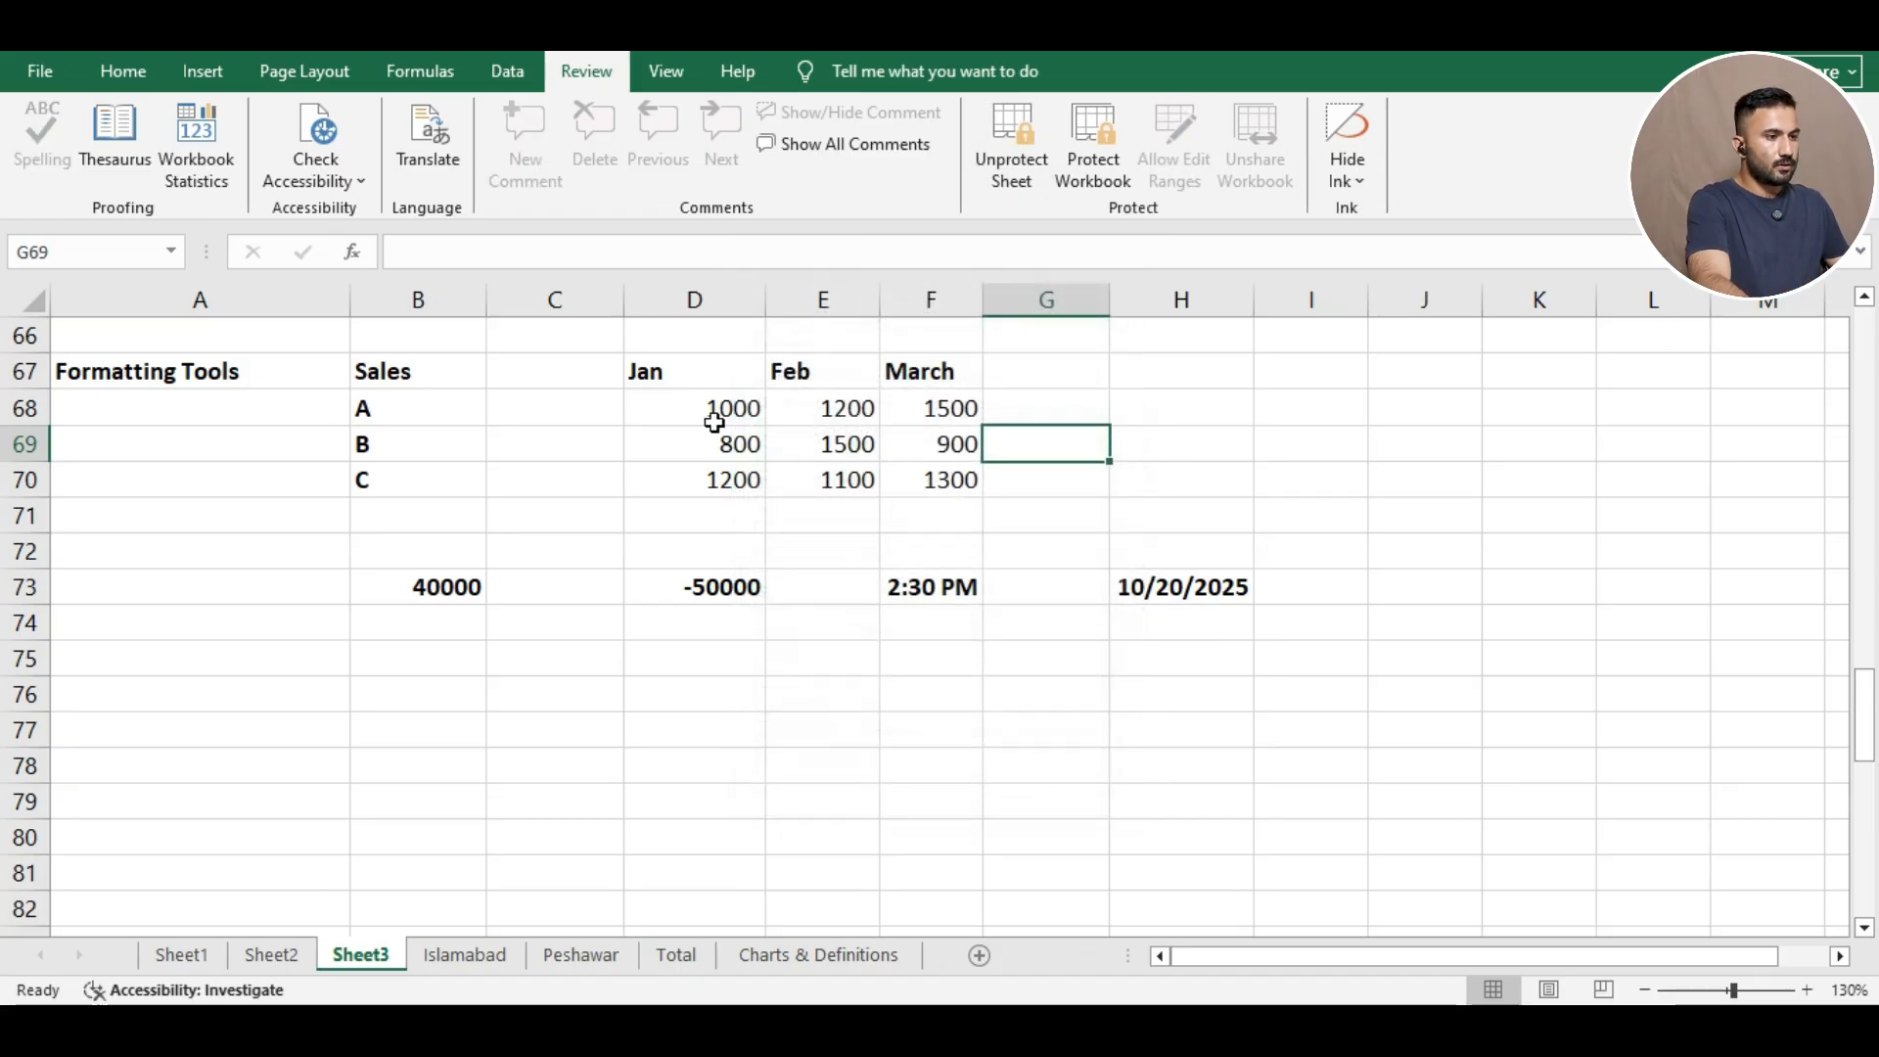
Check that D68 still accepts typed test letters while locked March cell F68 is blocked.
click(718, 415)
click(504, 253)
text(ffff)
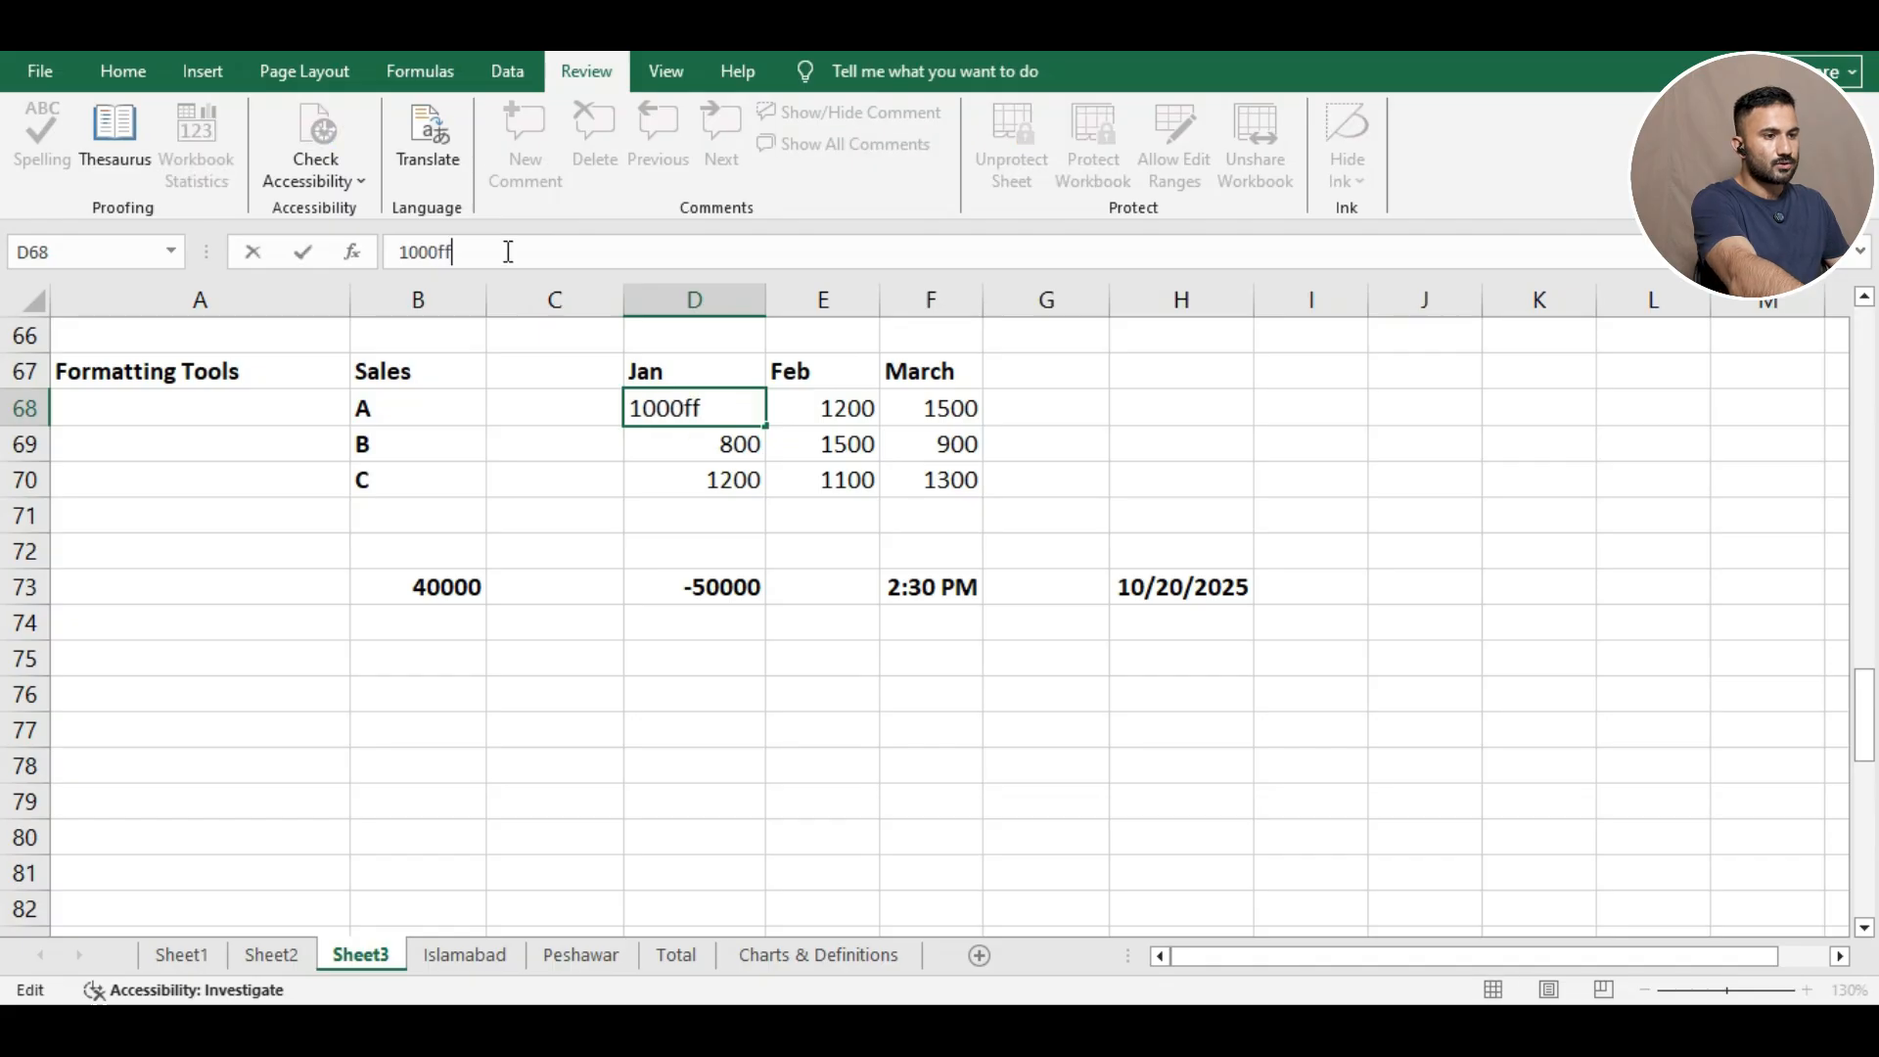
key(BackSpace)
key(BackSpace)
key(BackSpace)
key(BackSpace)
key(BackSpace)
key(BackSpace)
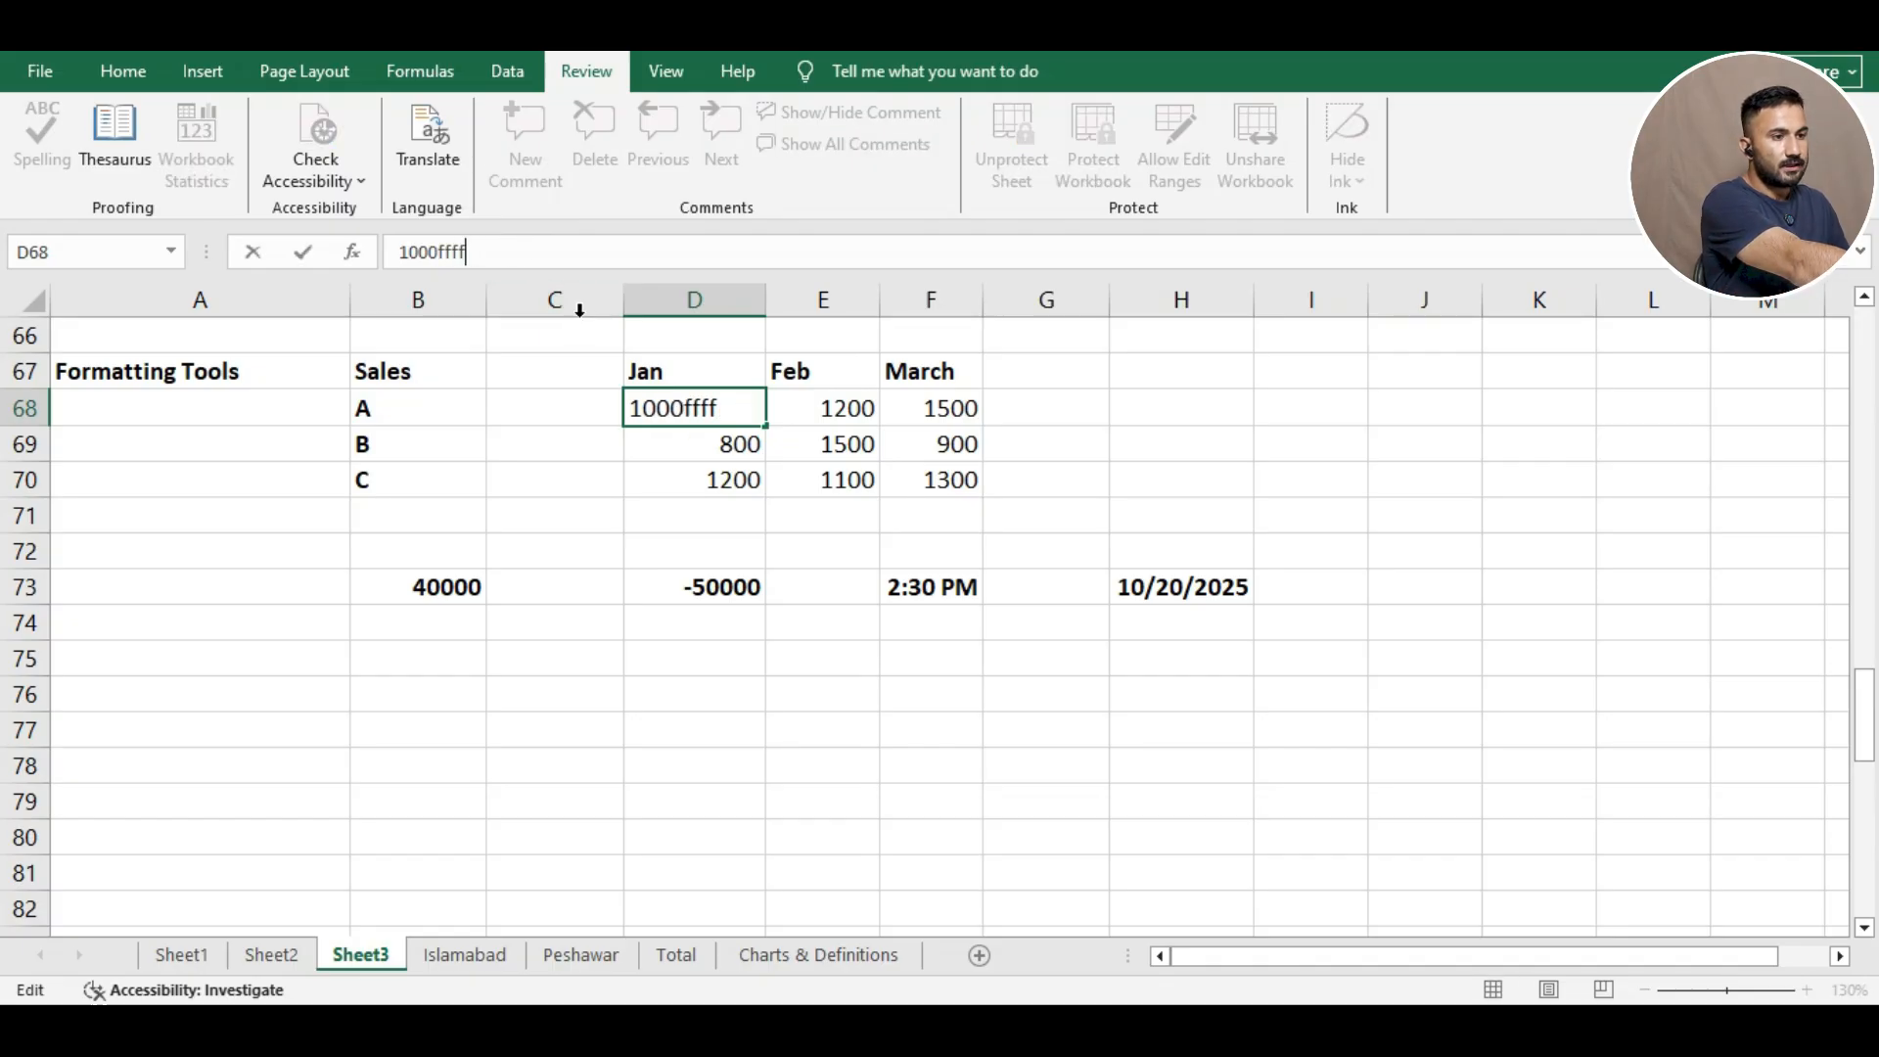
click(910, 421)
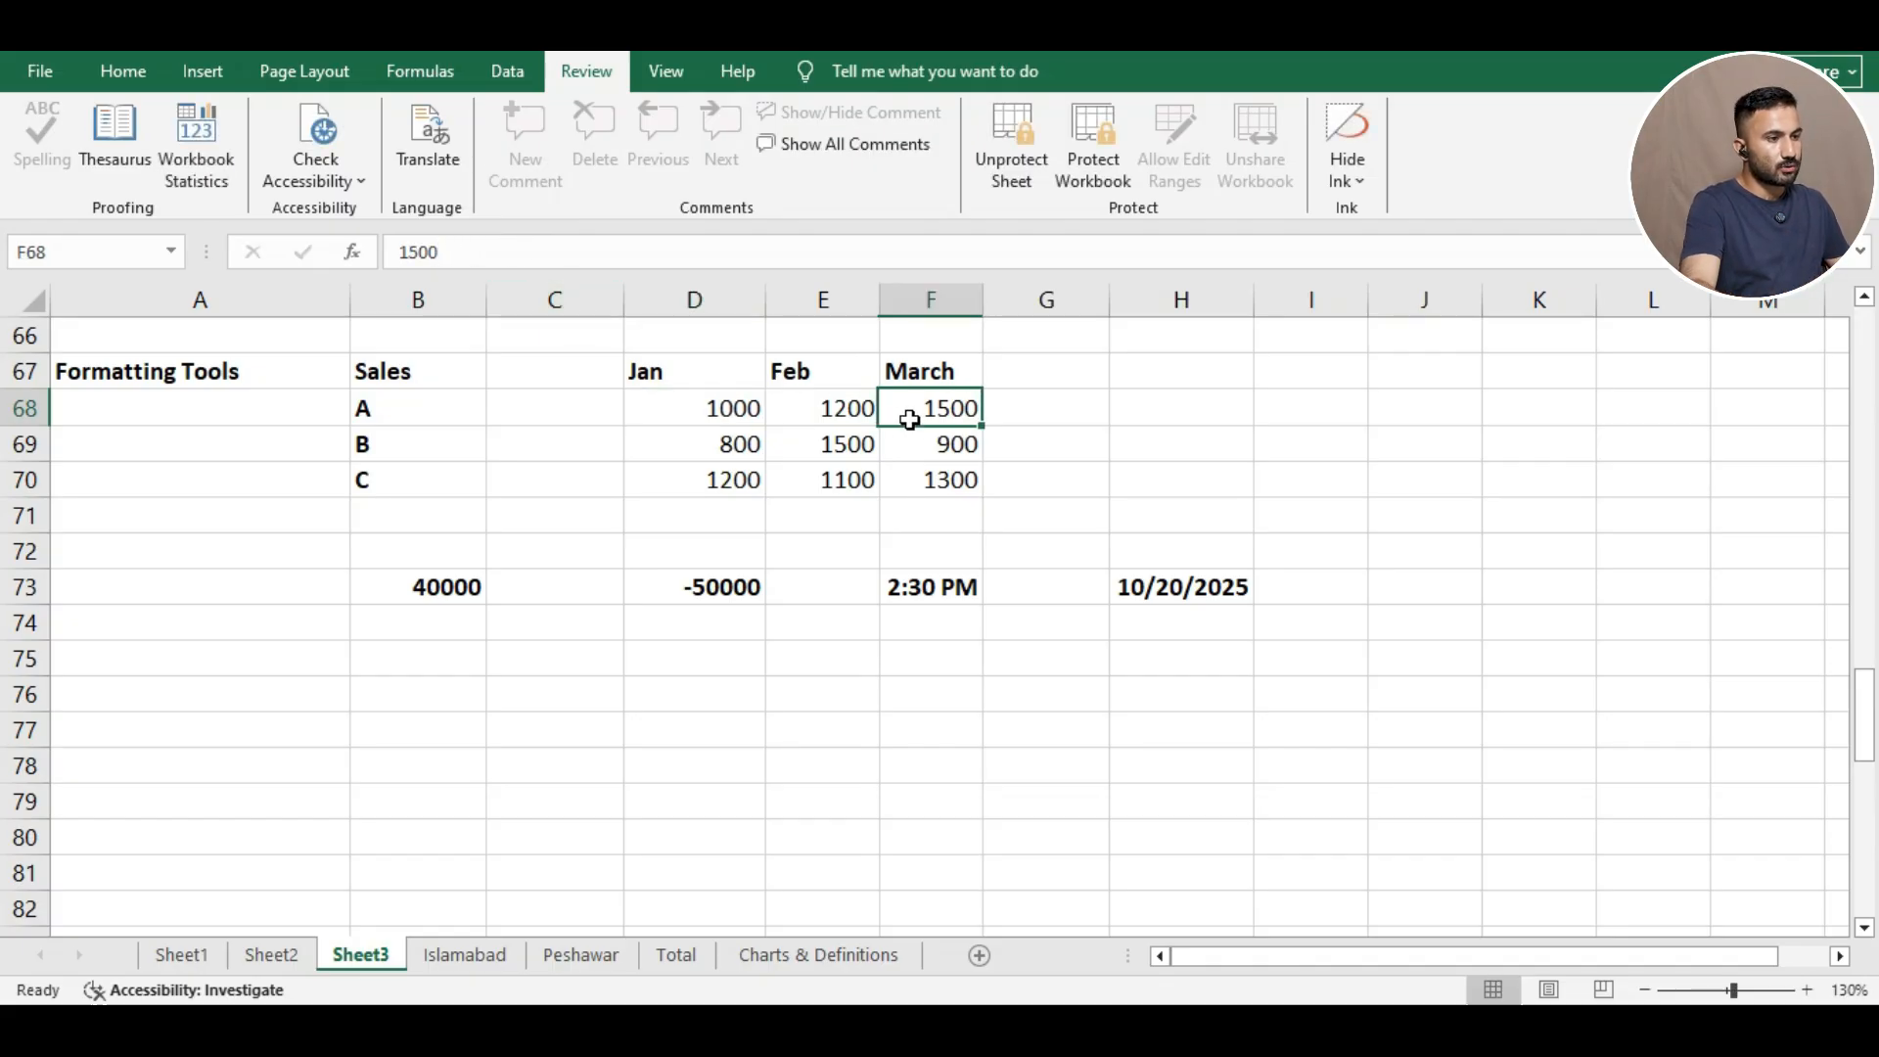
click(620, 260)
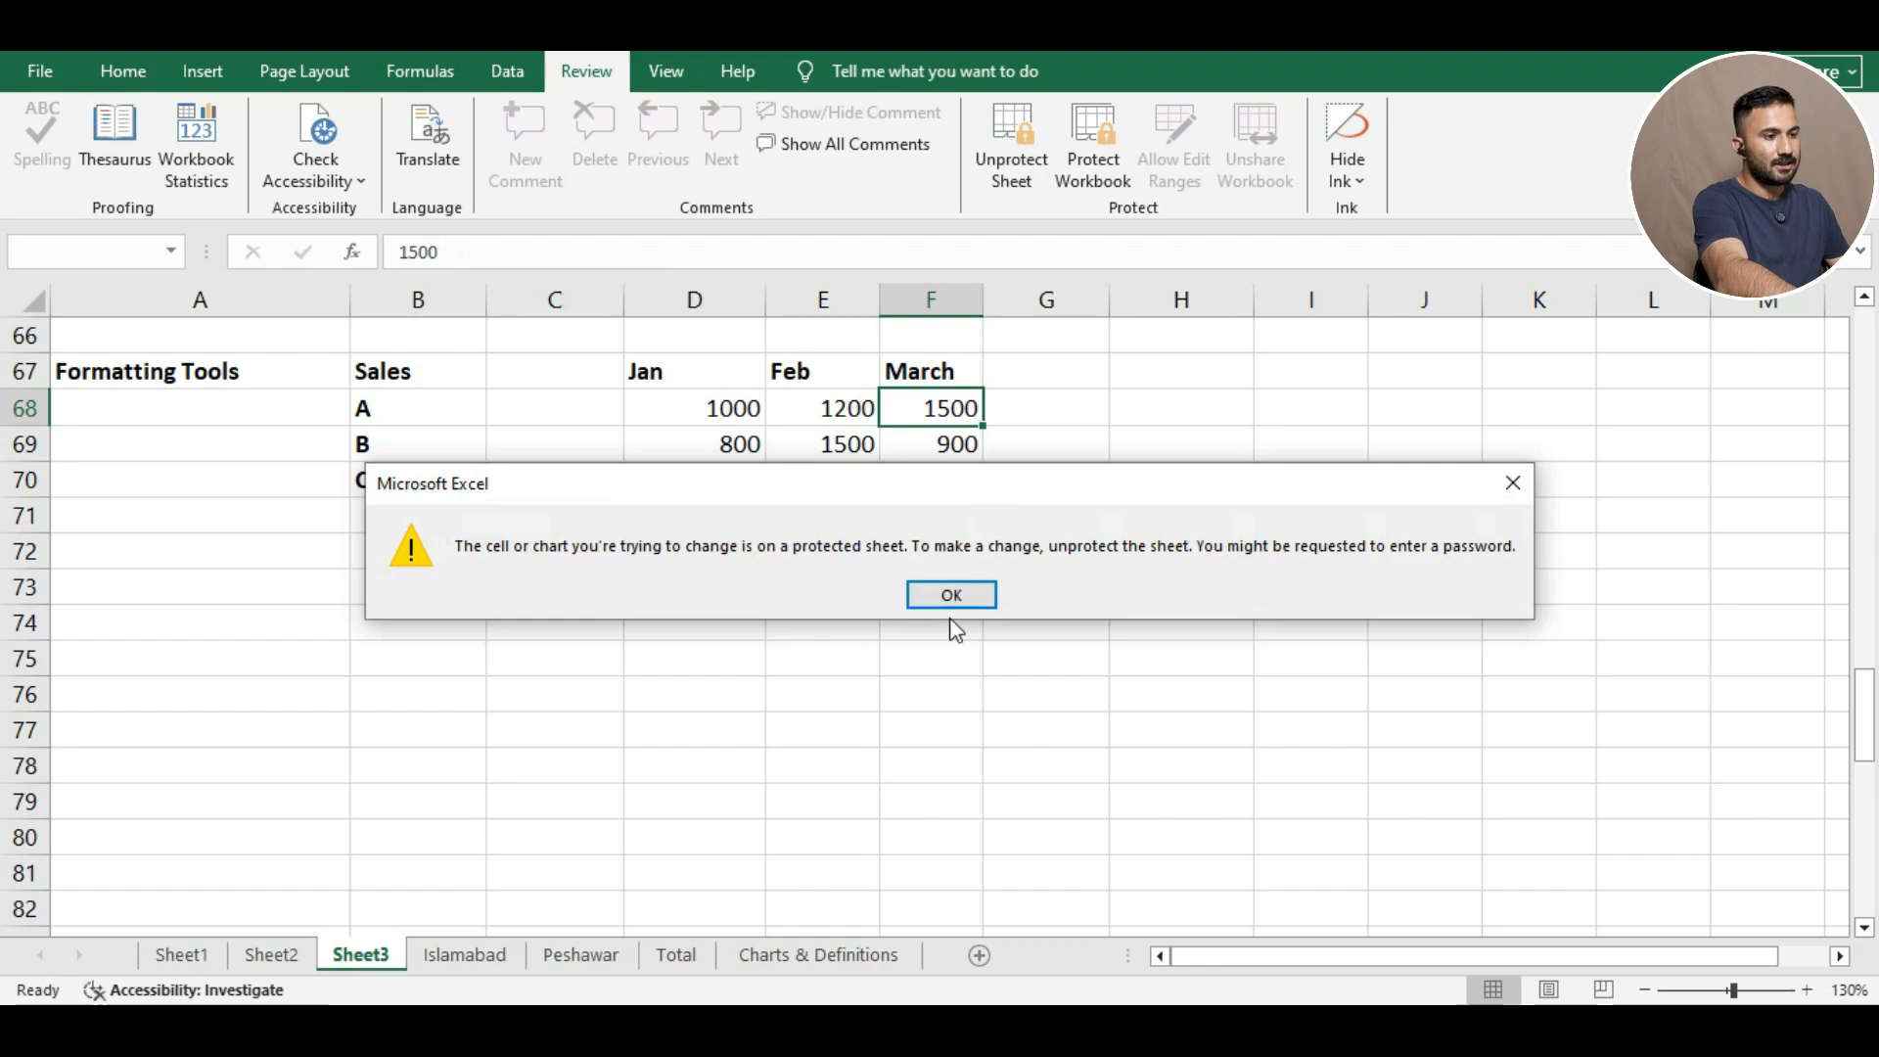
click(945, 591)
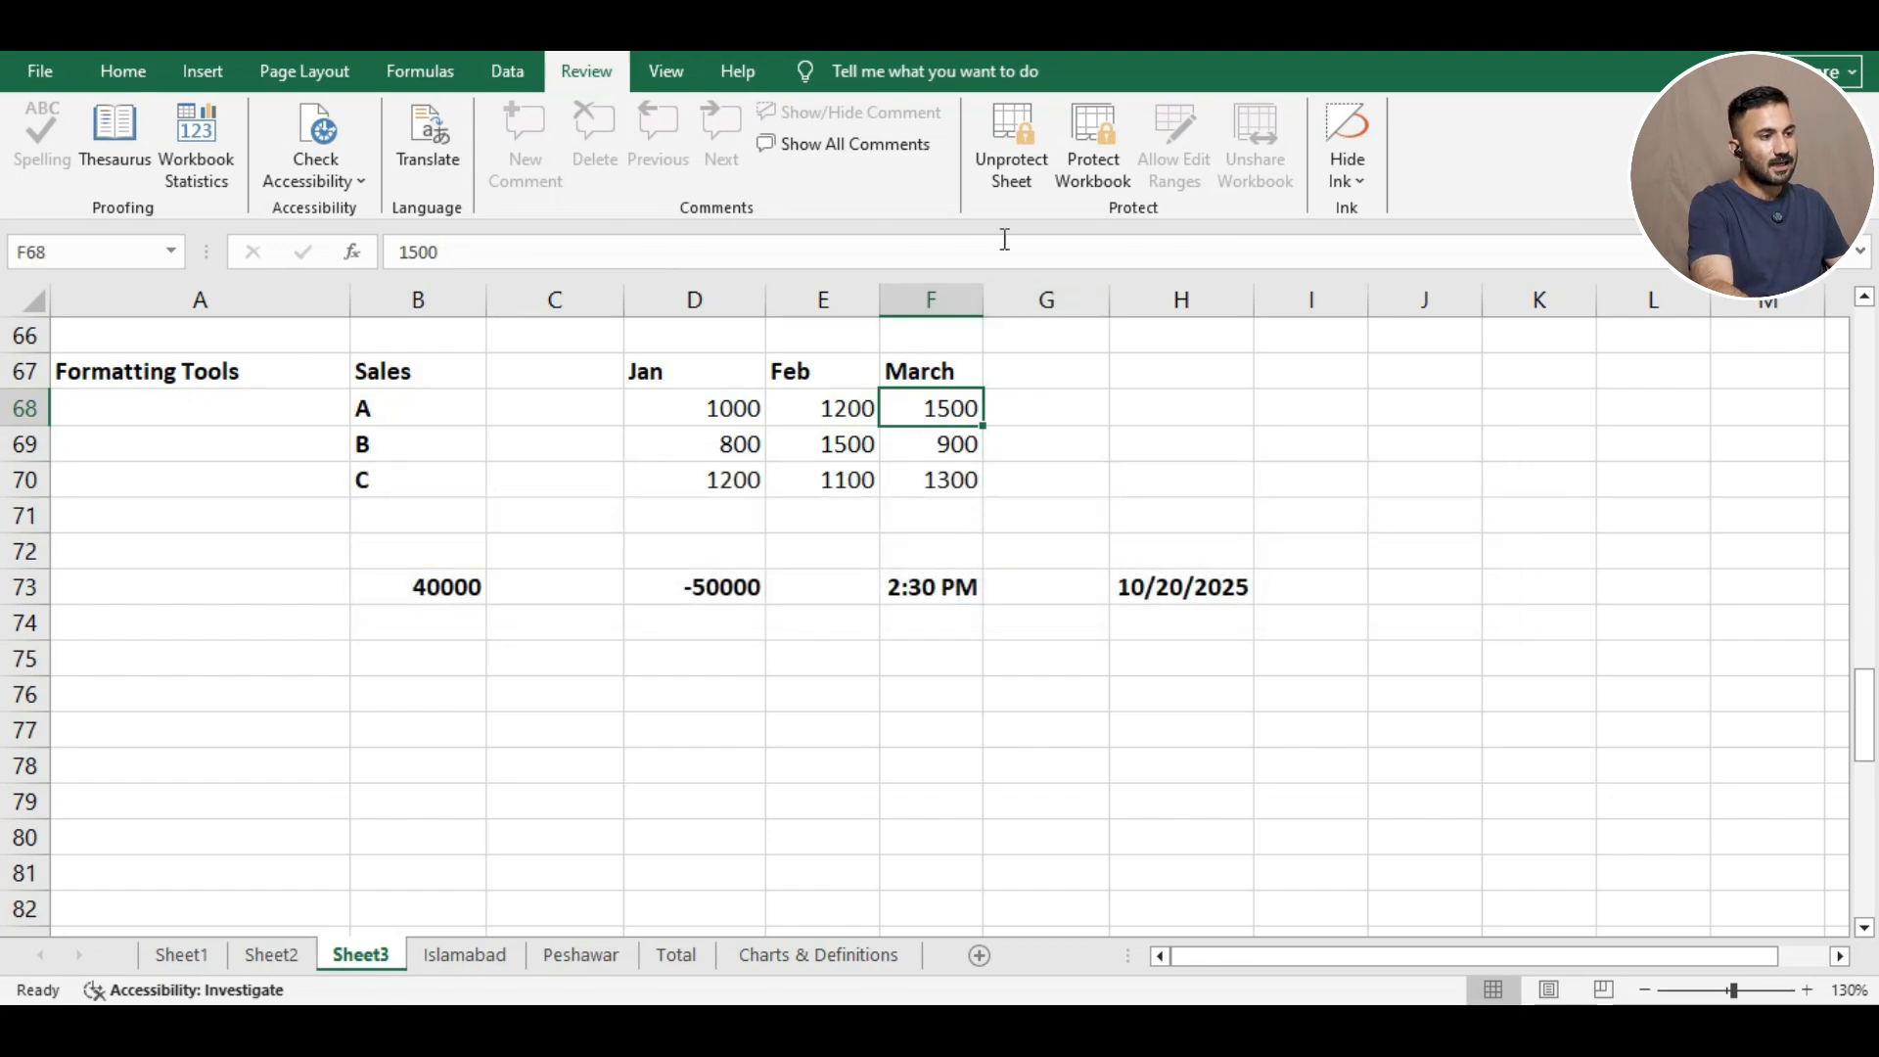
Unprotect Sheet3 with its password and confirm March cell F69 now accepts typed test letters.
click(1017, 176)
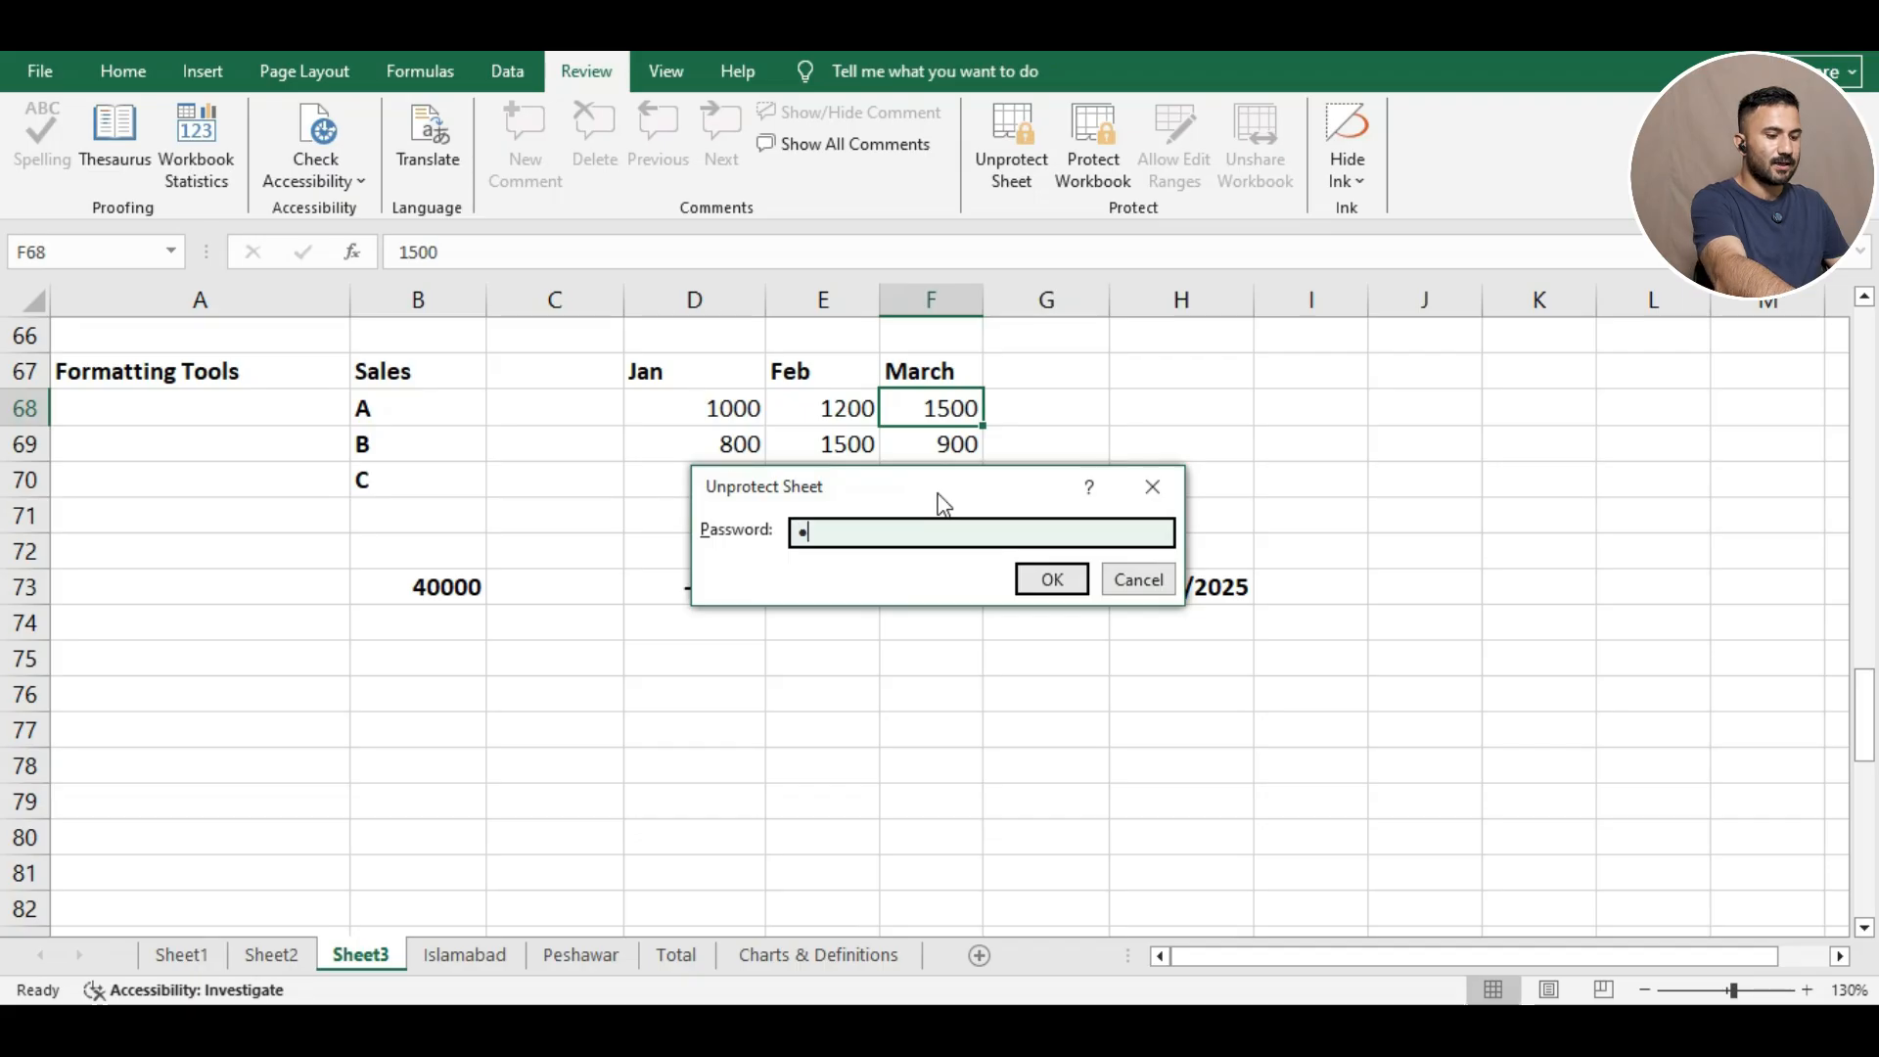
click(1050, 579)
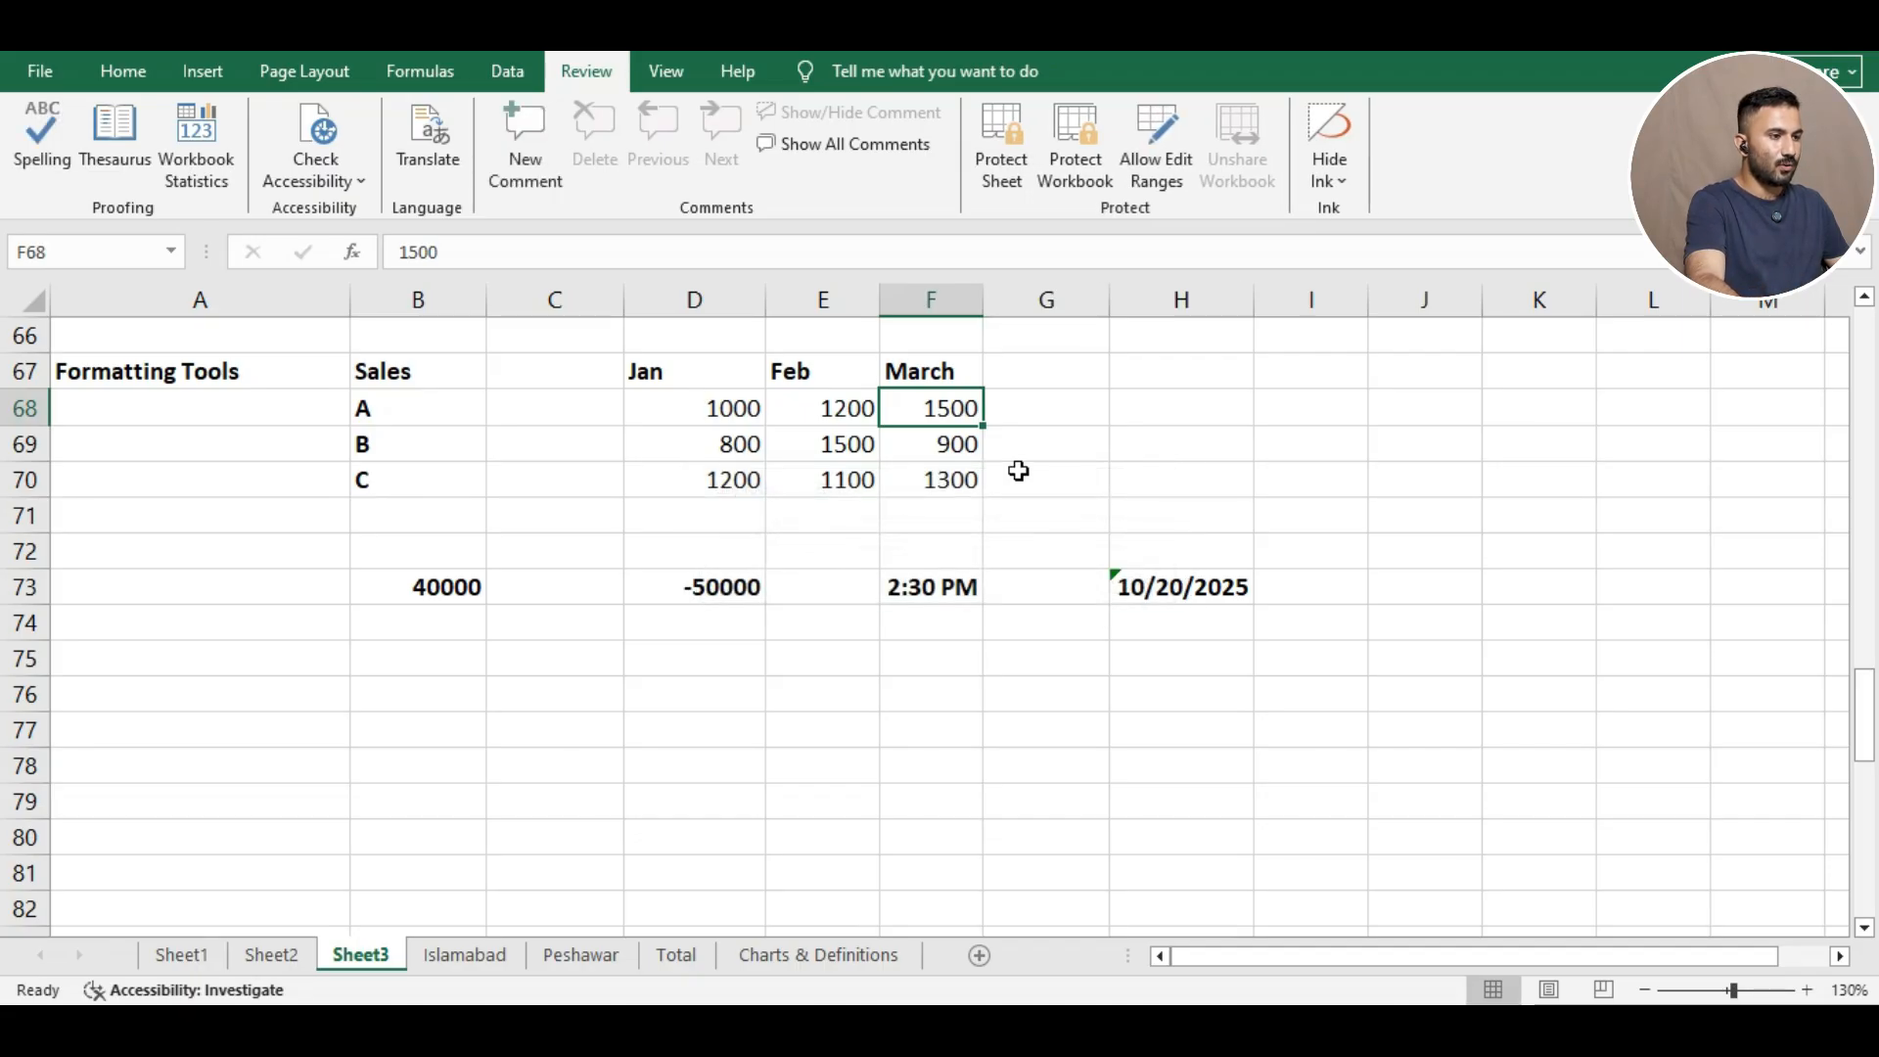
click(946, 444)
click(636, 260)
text(ff)
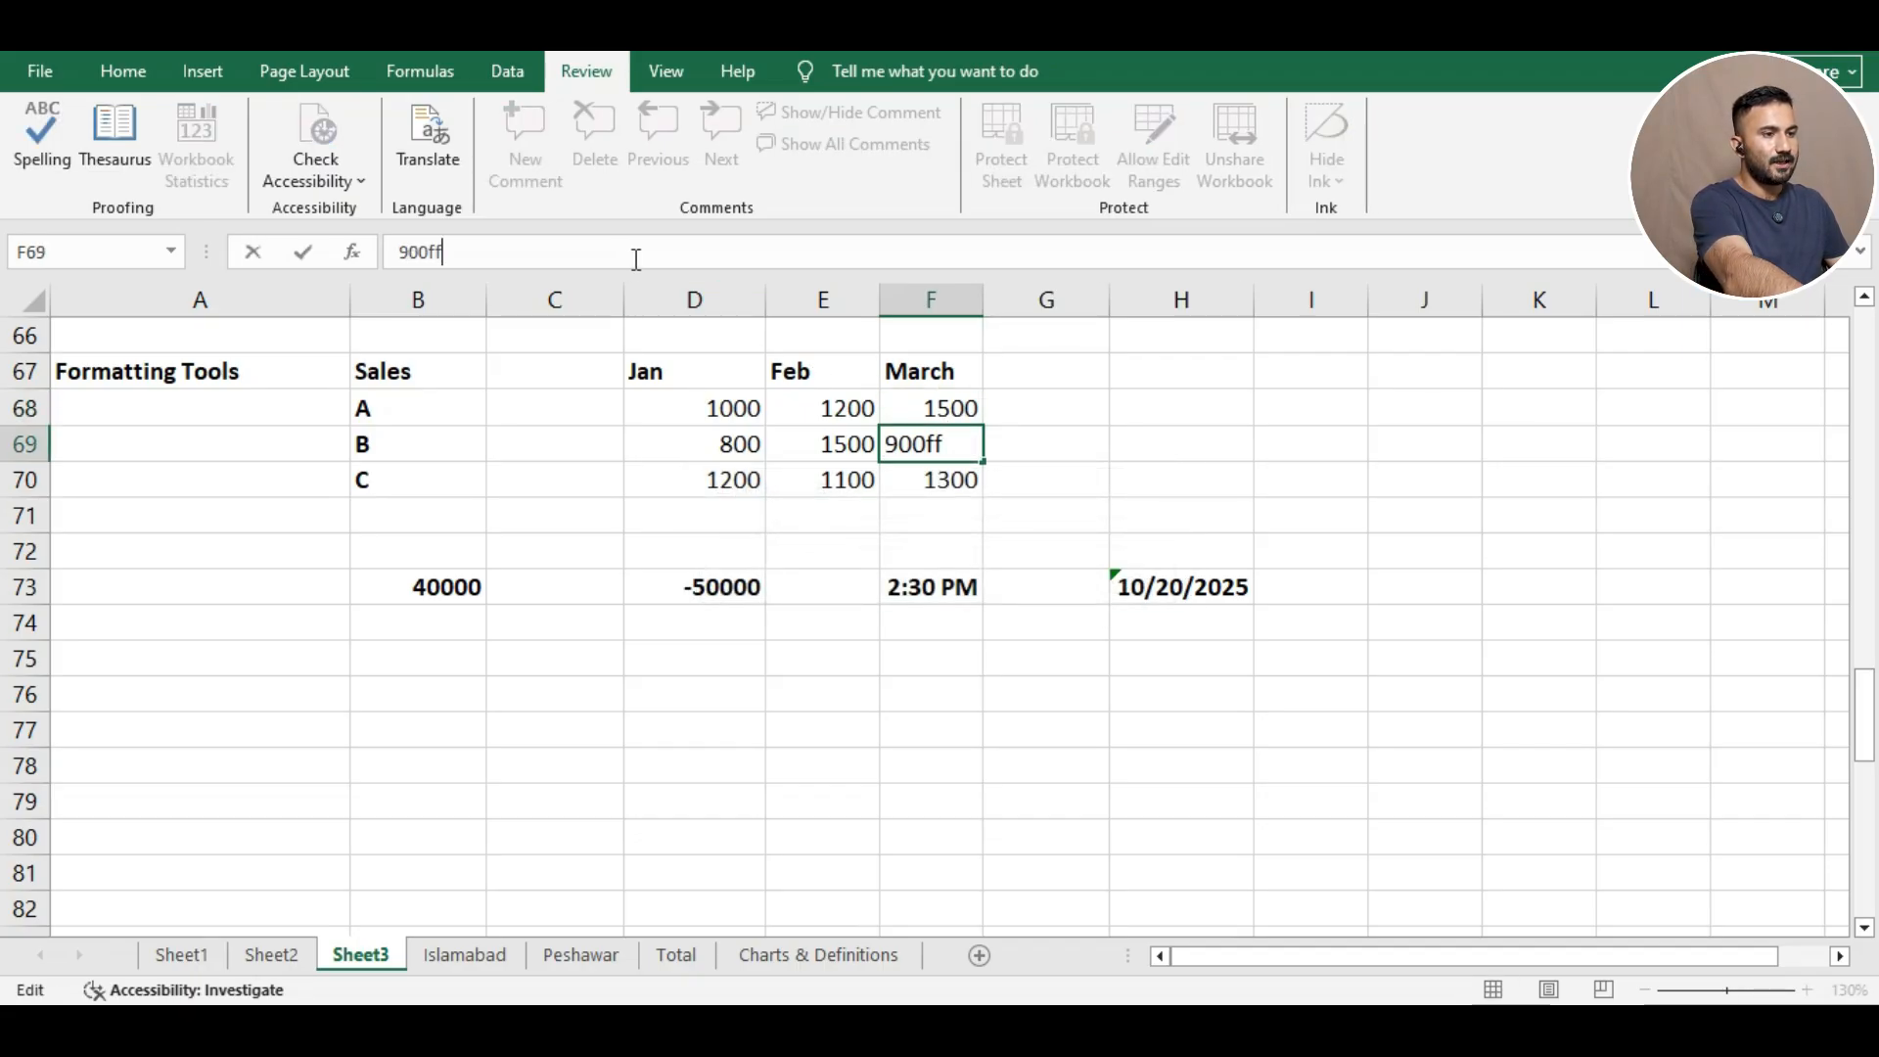
text(f)
key(BackSpace)
key(BackSpace)
key(BackSpace)
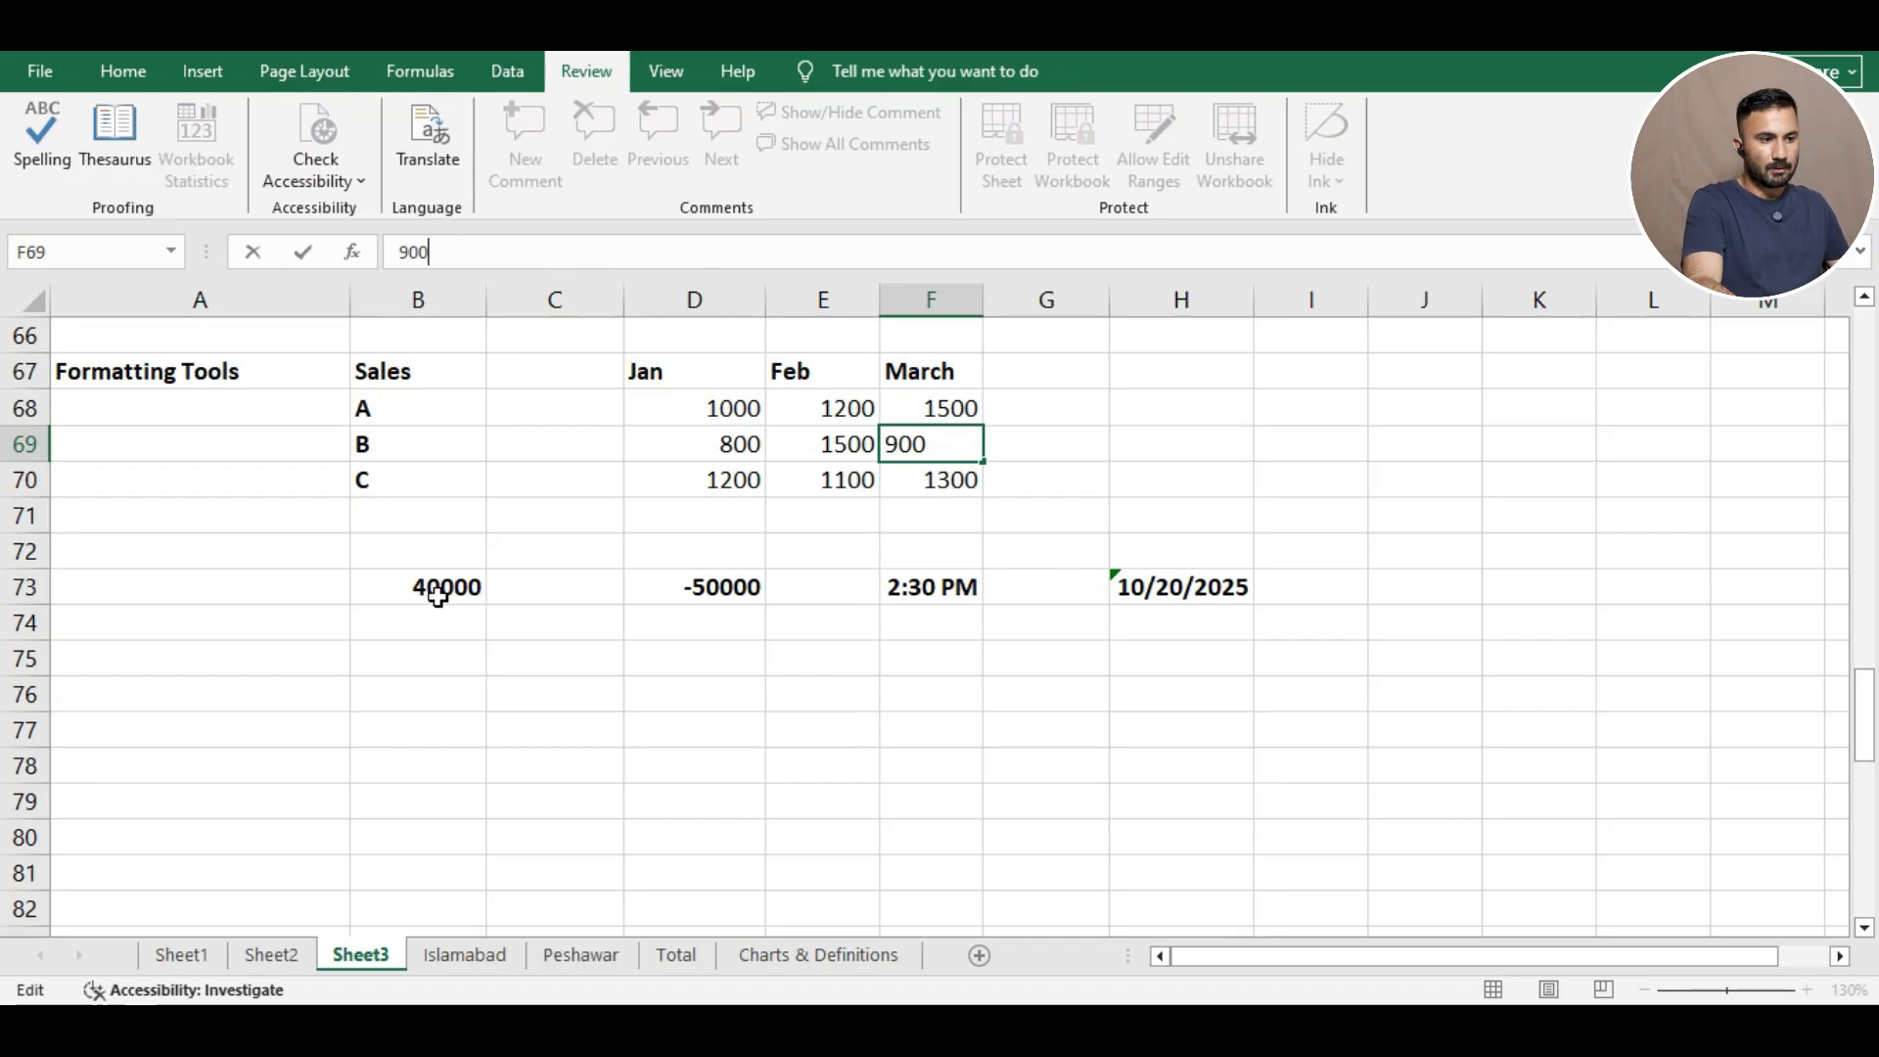
Open Format Cells for B73 and preview Number format, raising then lowering decimals back to zero.
right_click(406, 589)
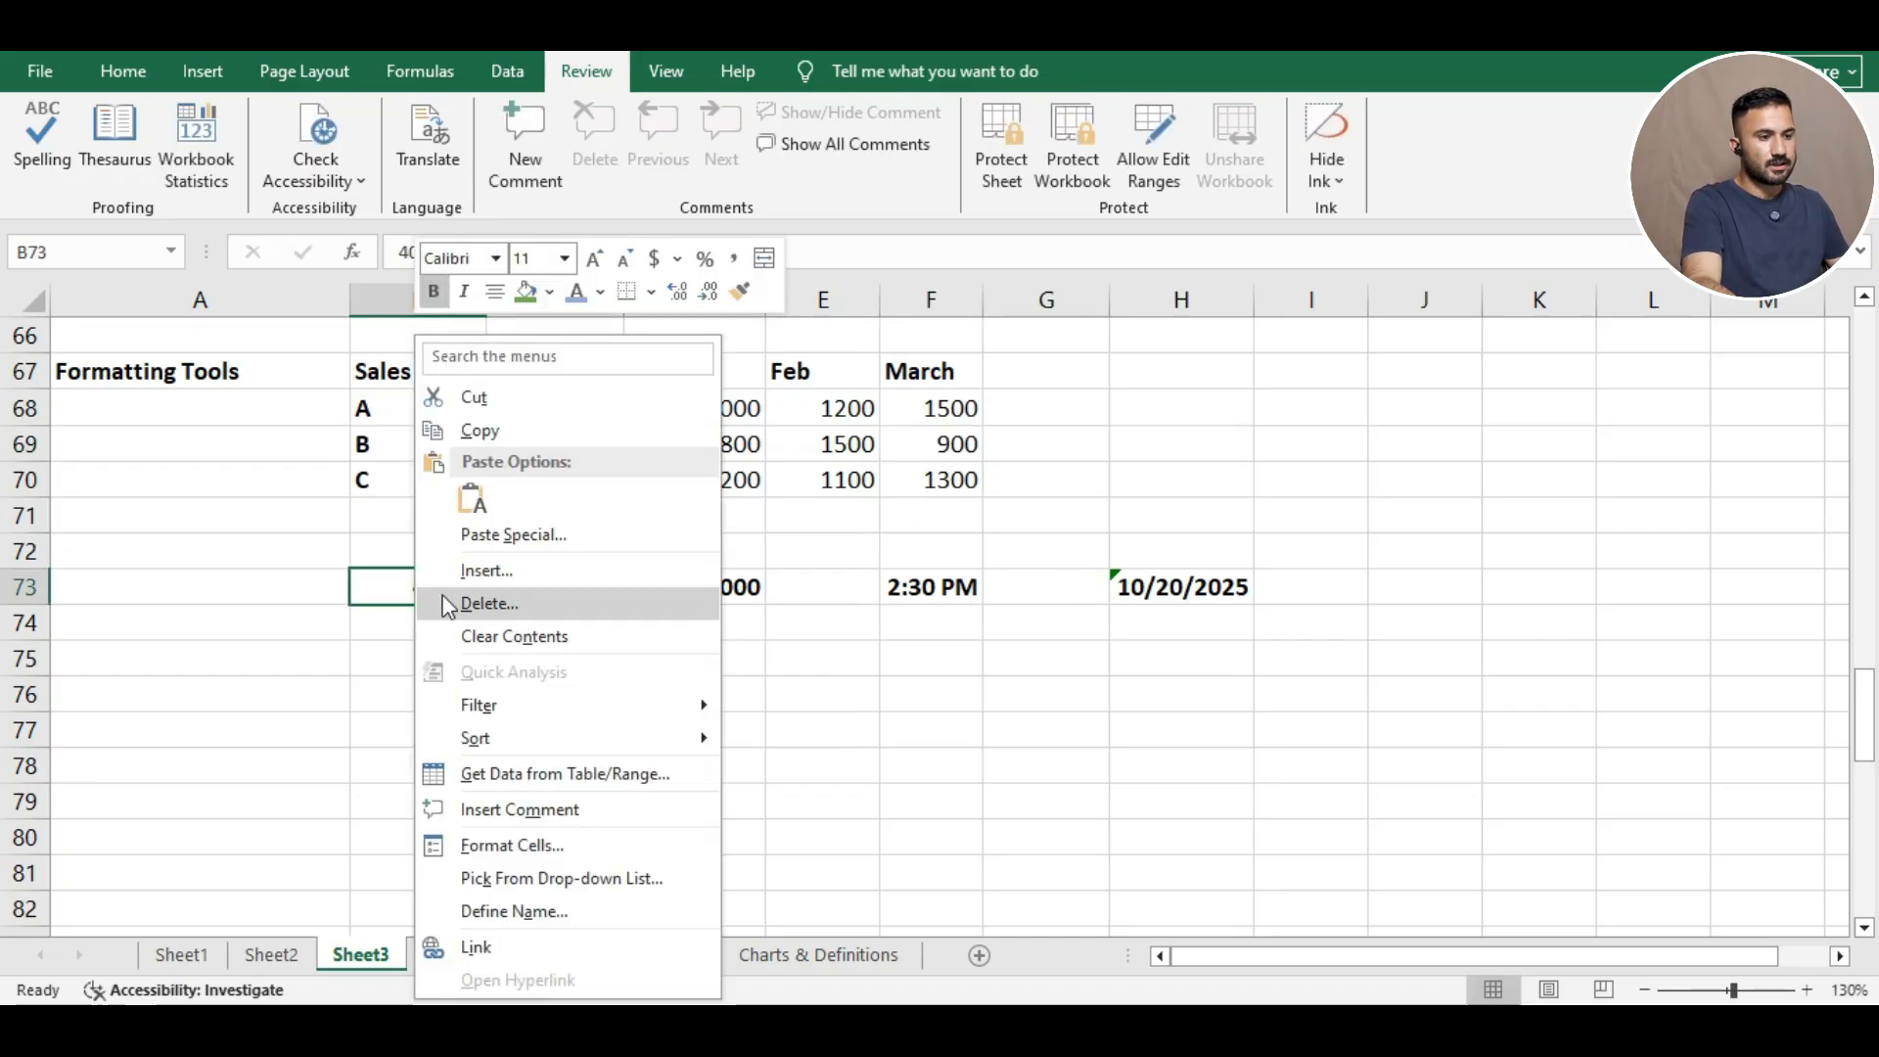
click(511, 844)
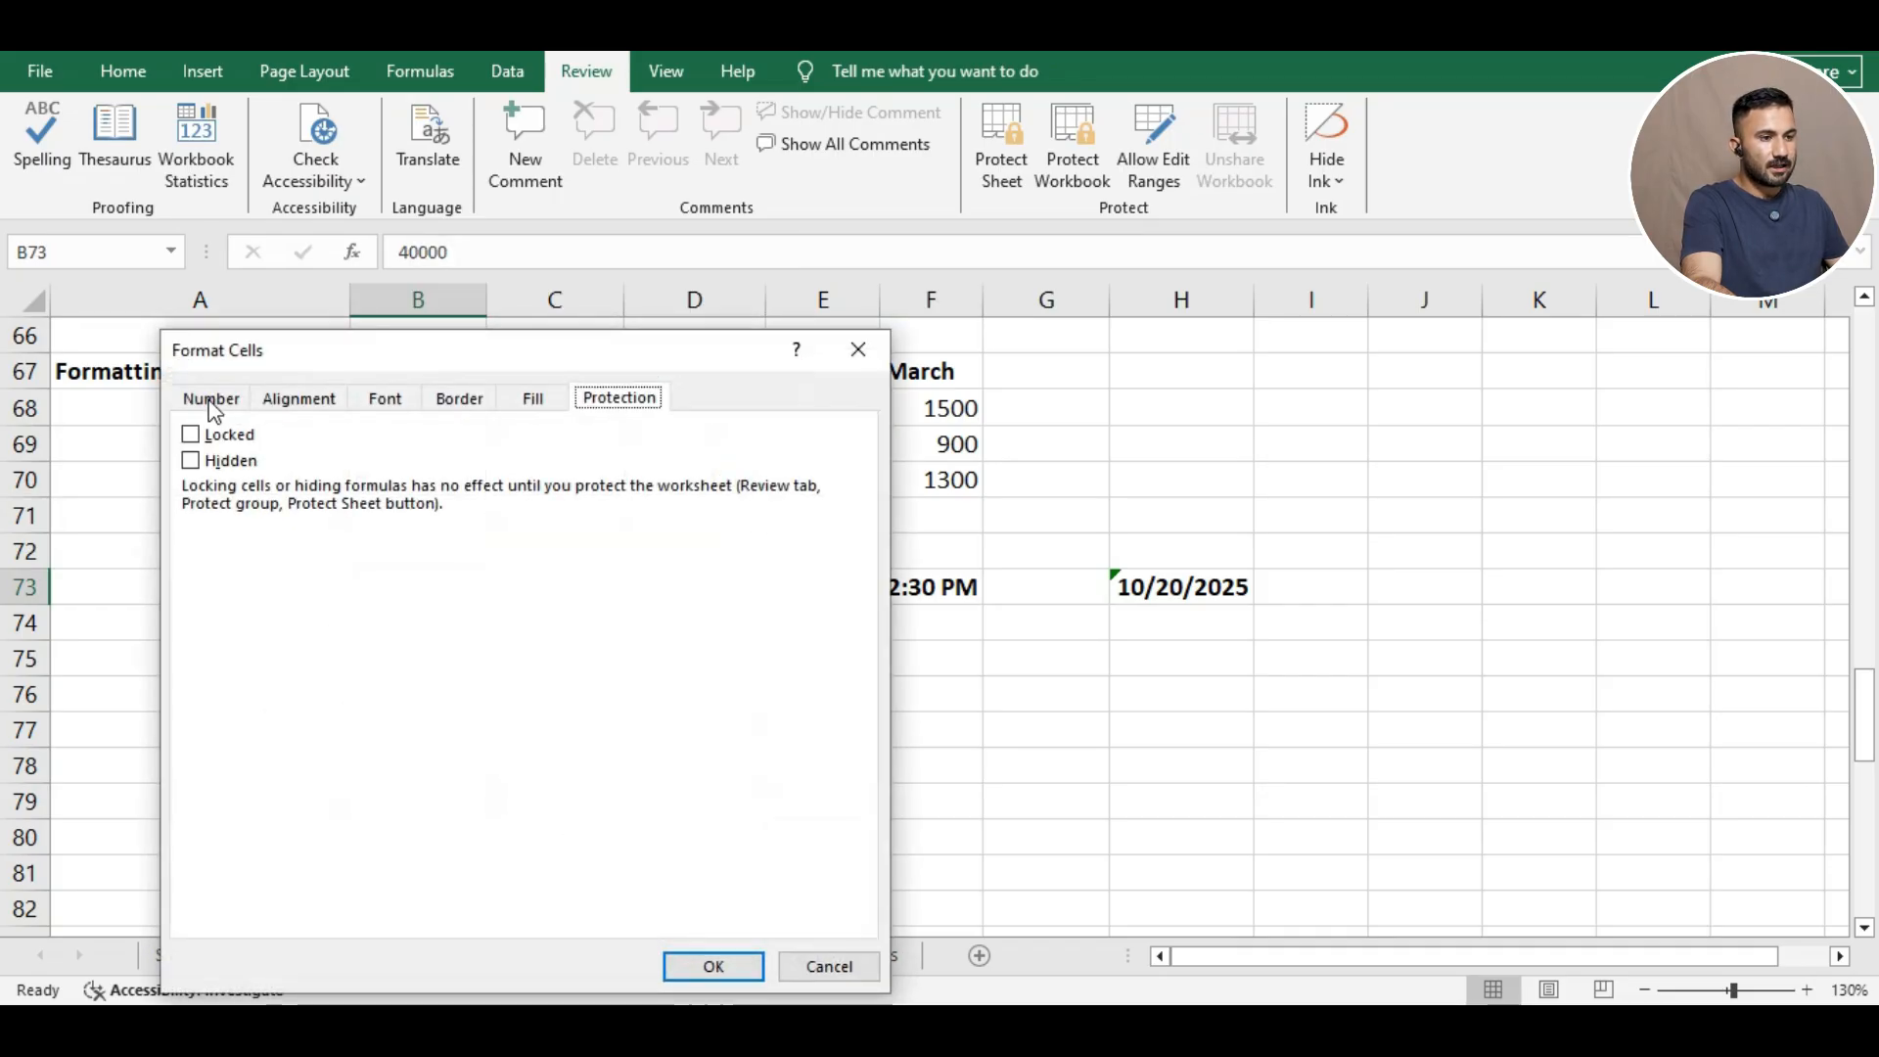
click(211, 399)
drag(380, 370, 1295, 249)
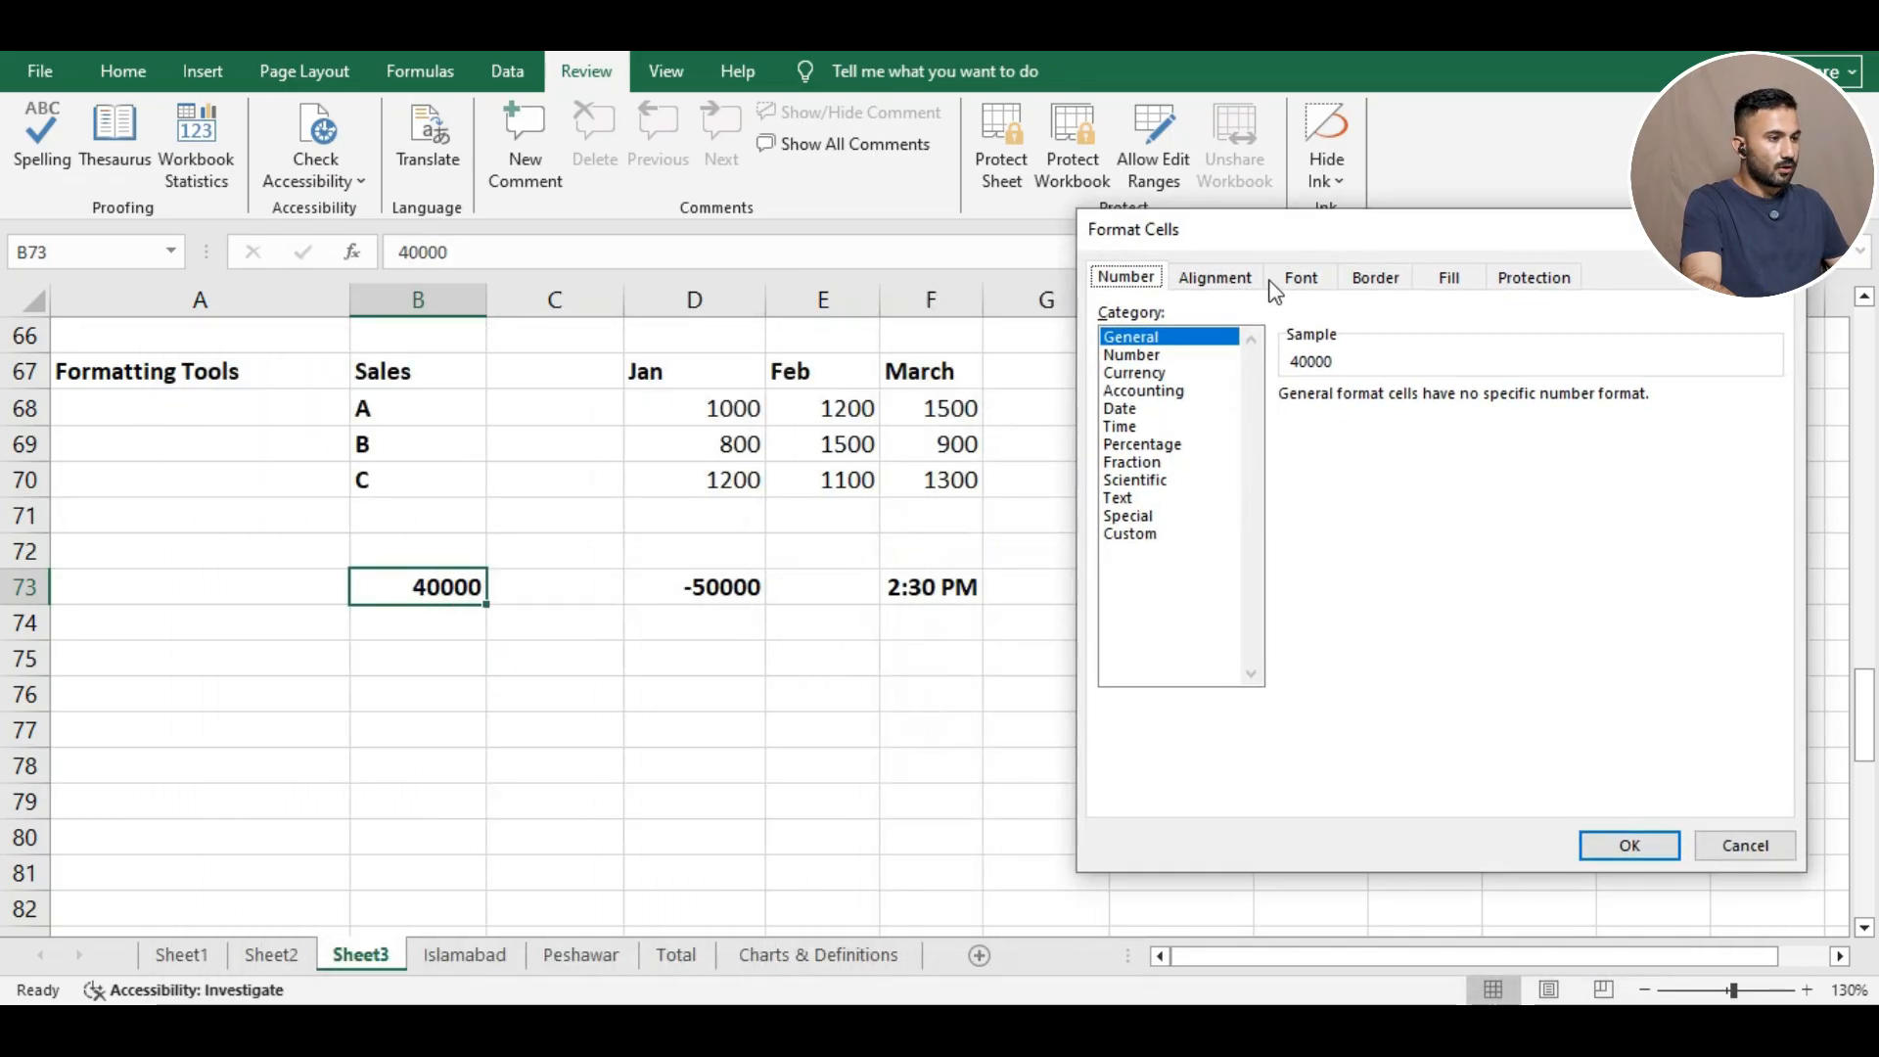
click(1135, 356)
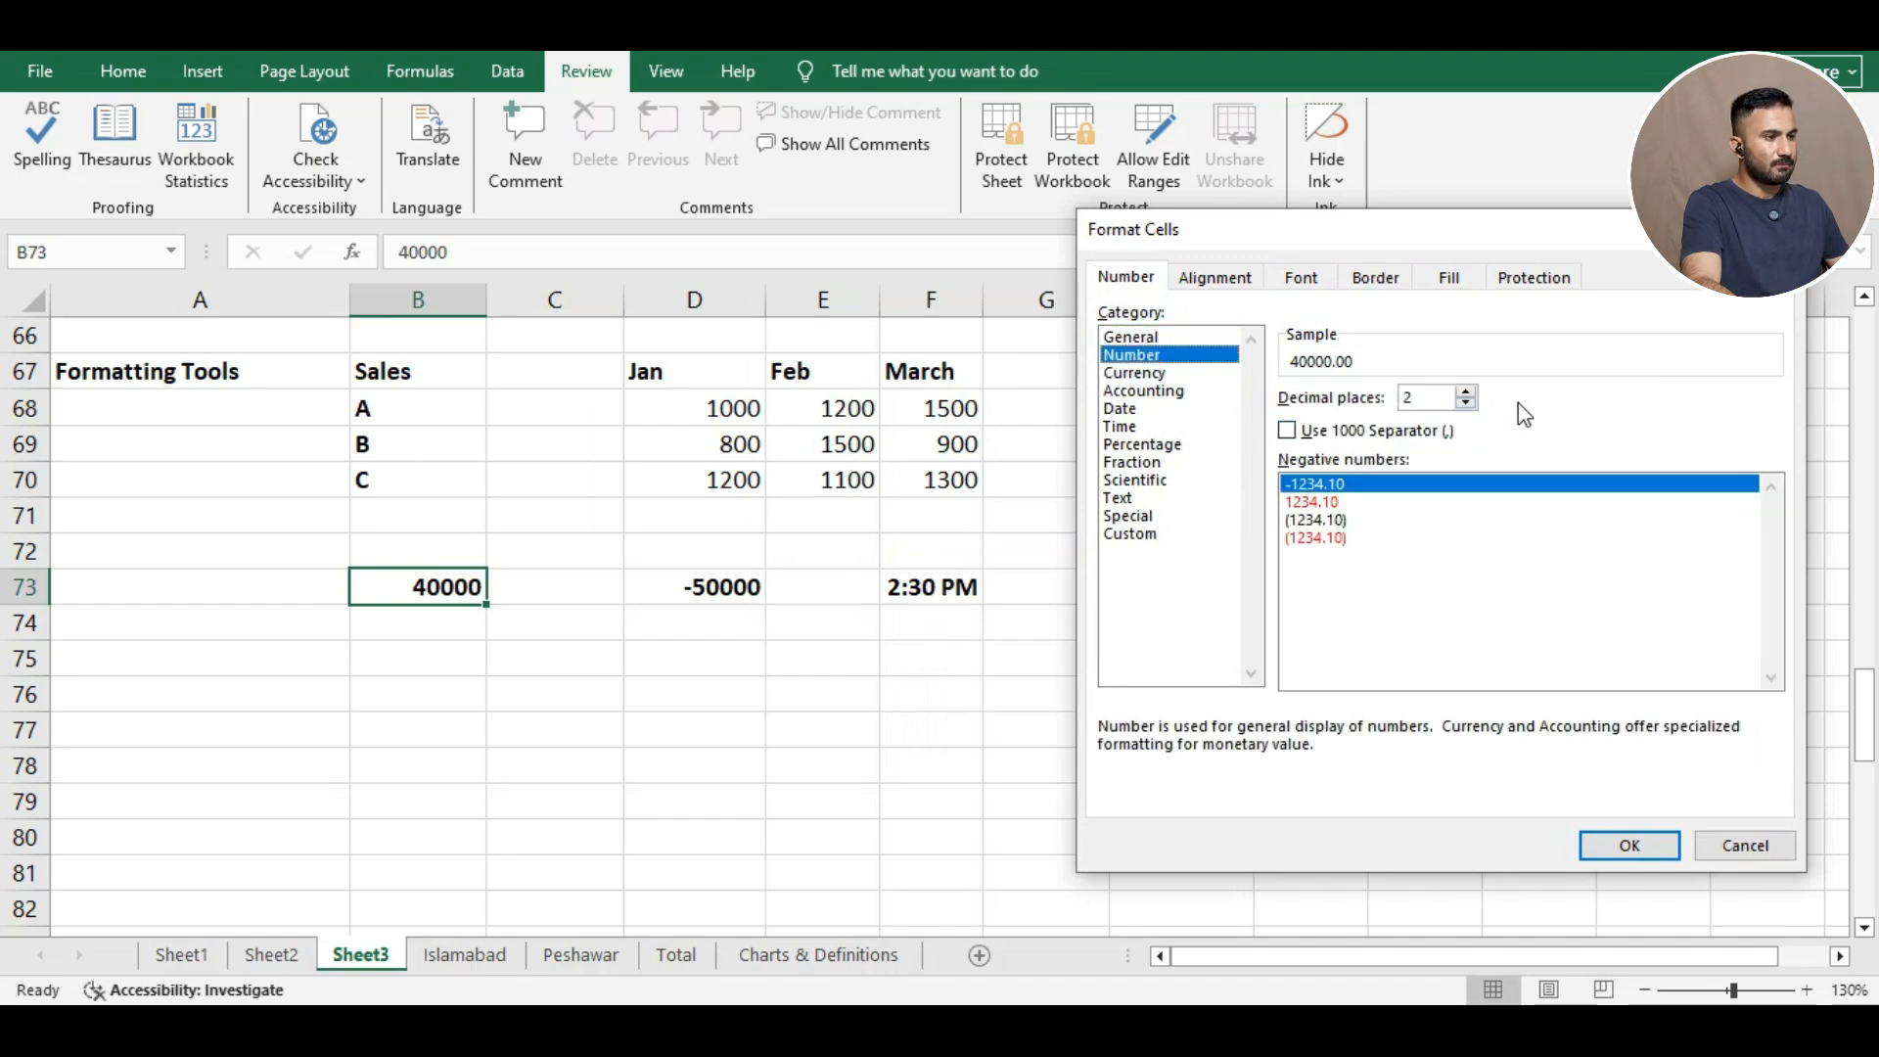
click(1467, 392)
click(1467, 391)
click(1466, 391)
click(1466, 391)
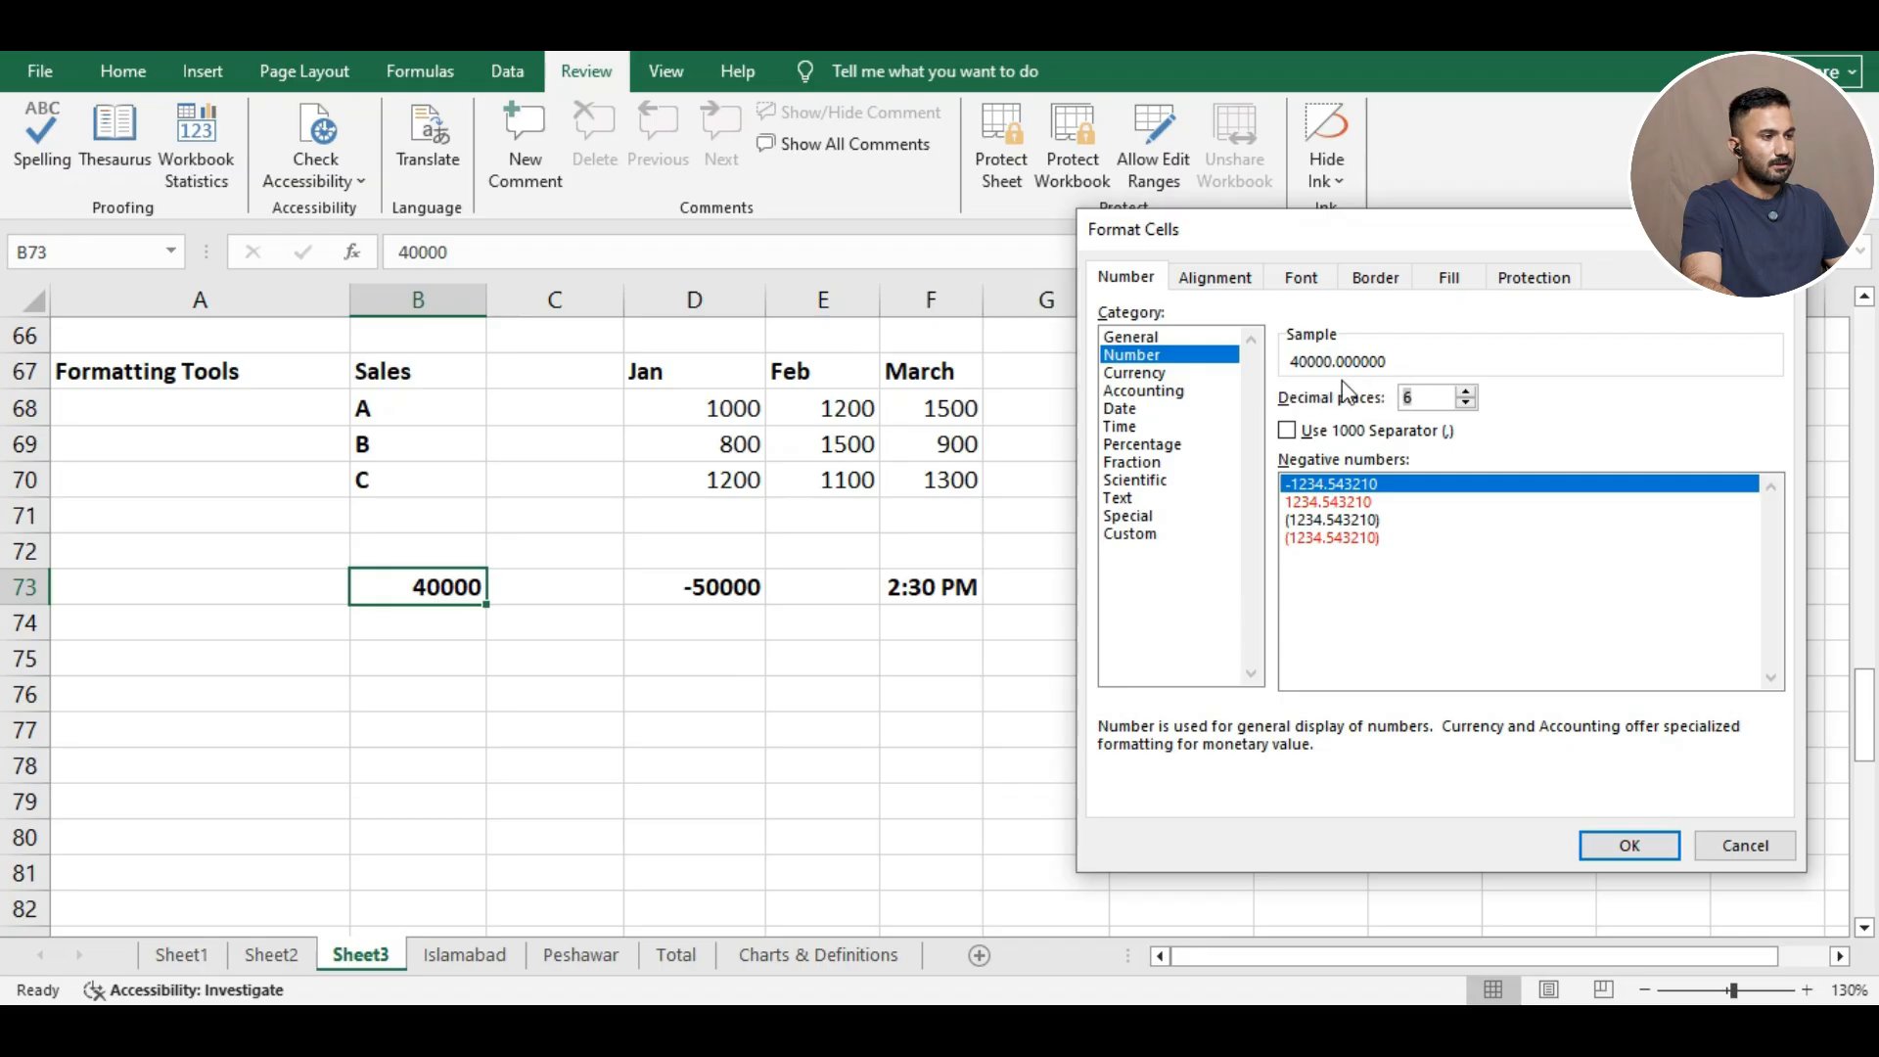
click(1466, 402)
click(1466, 402)
click(1466, 402)
click(1465, 402)
click(1466, 402)
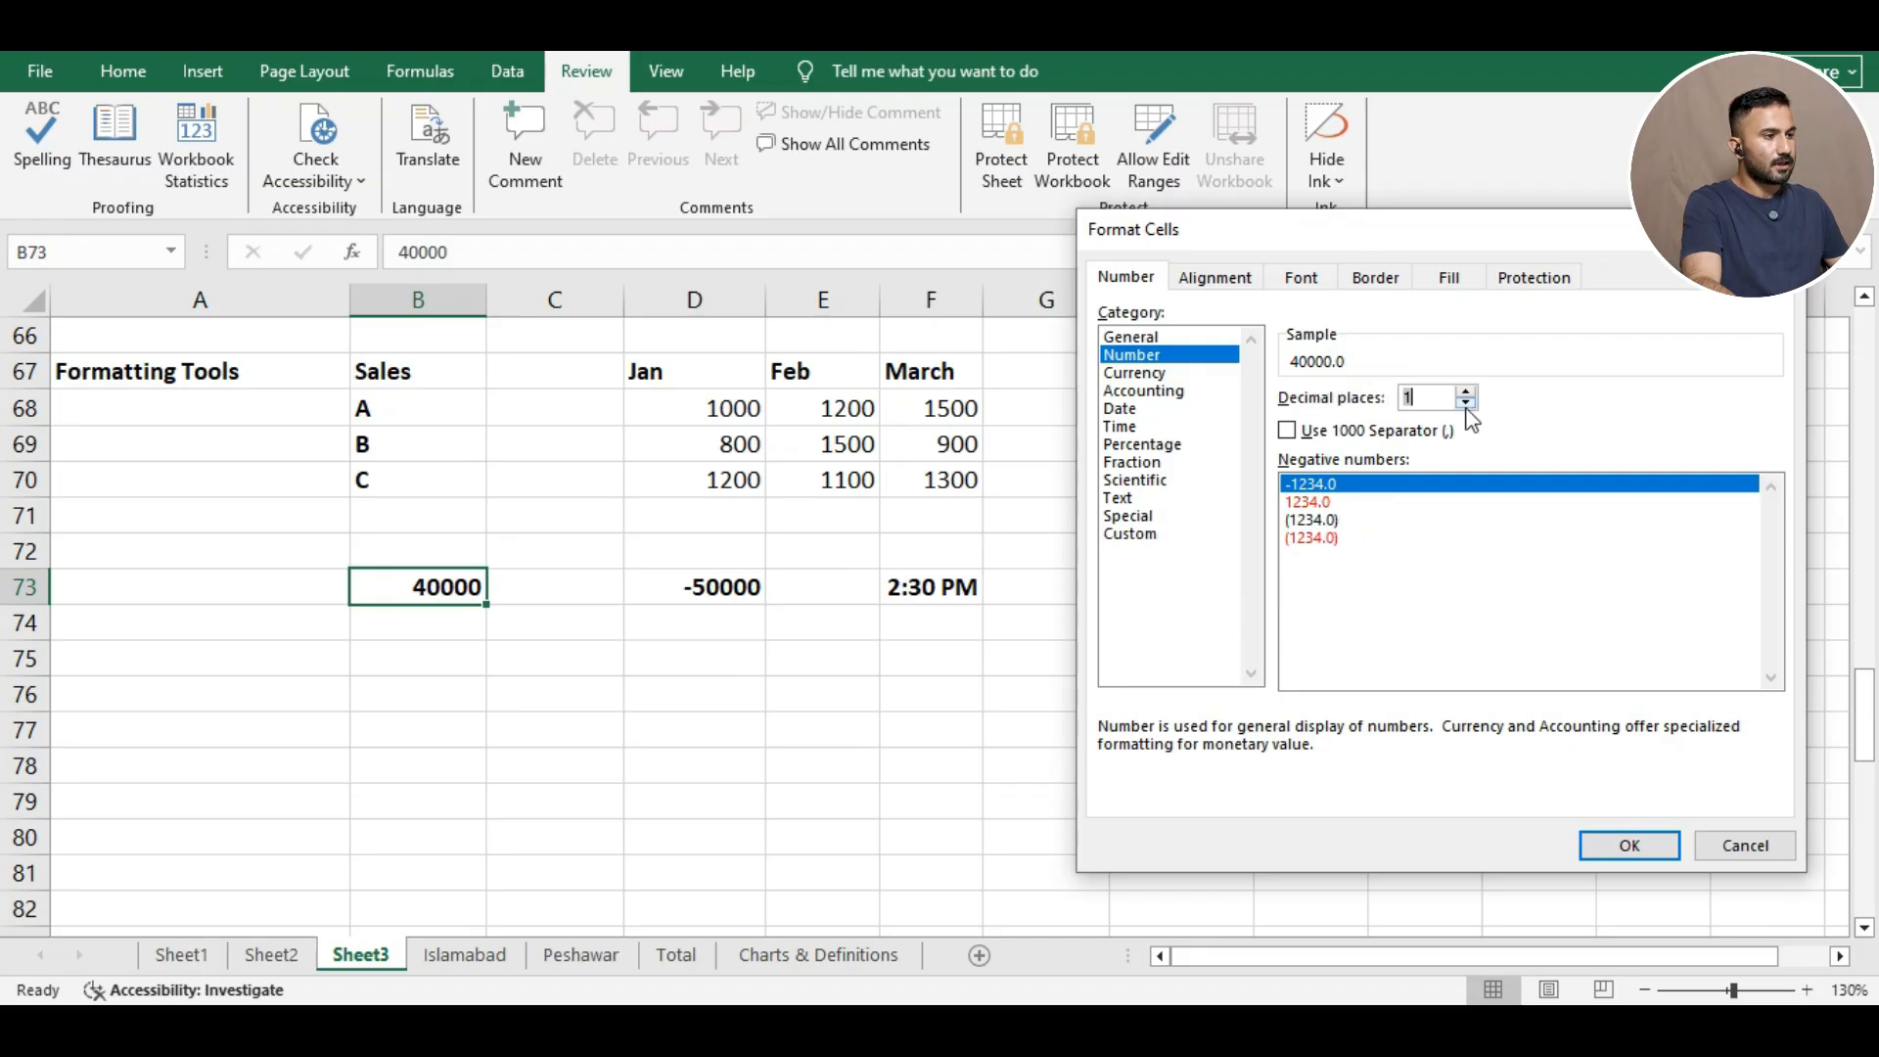
click(1466, 402)
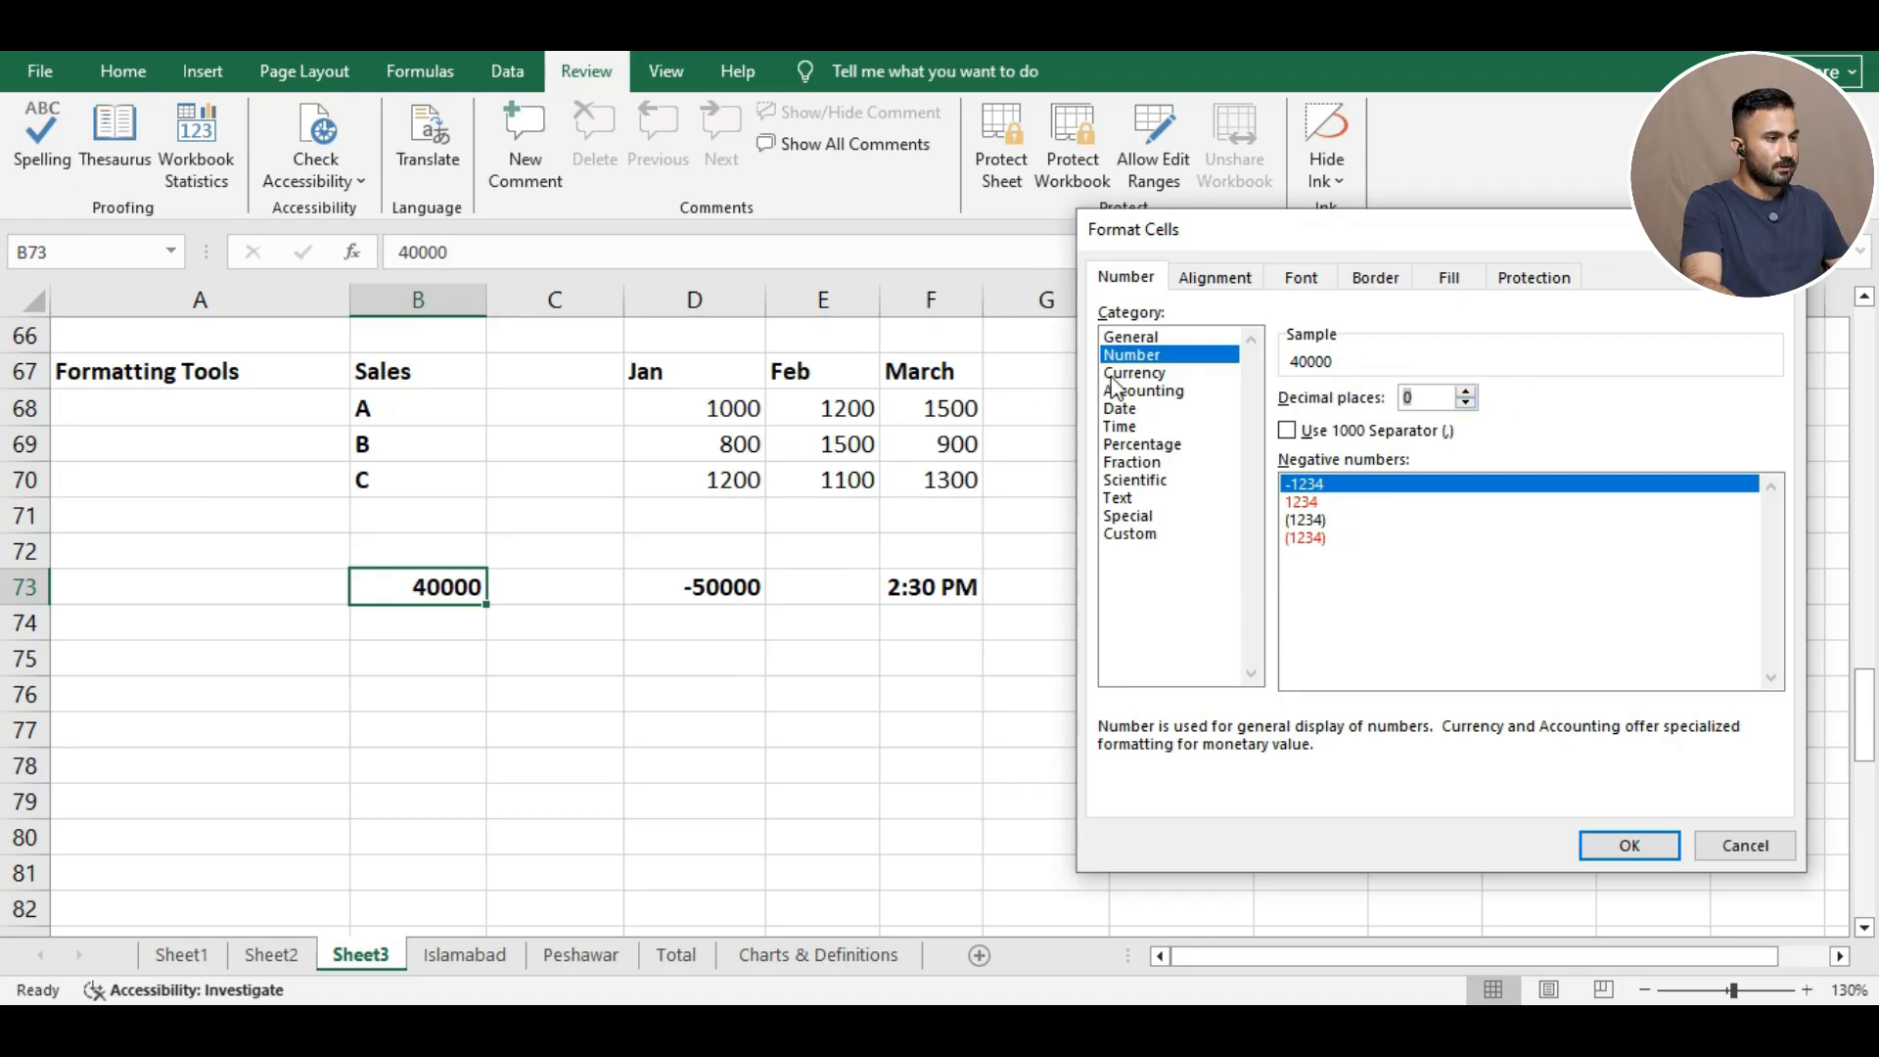
Preview B73 in Currency, Percentage, Text, Special and Custom formats.
click(1116, 373)
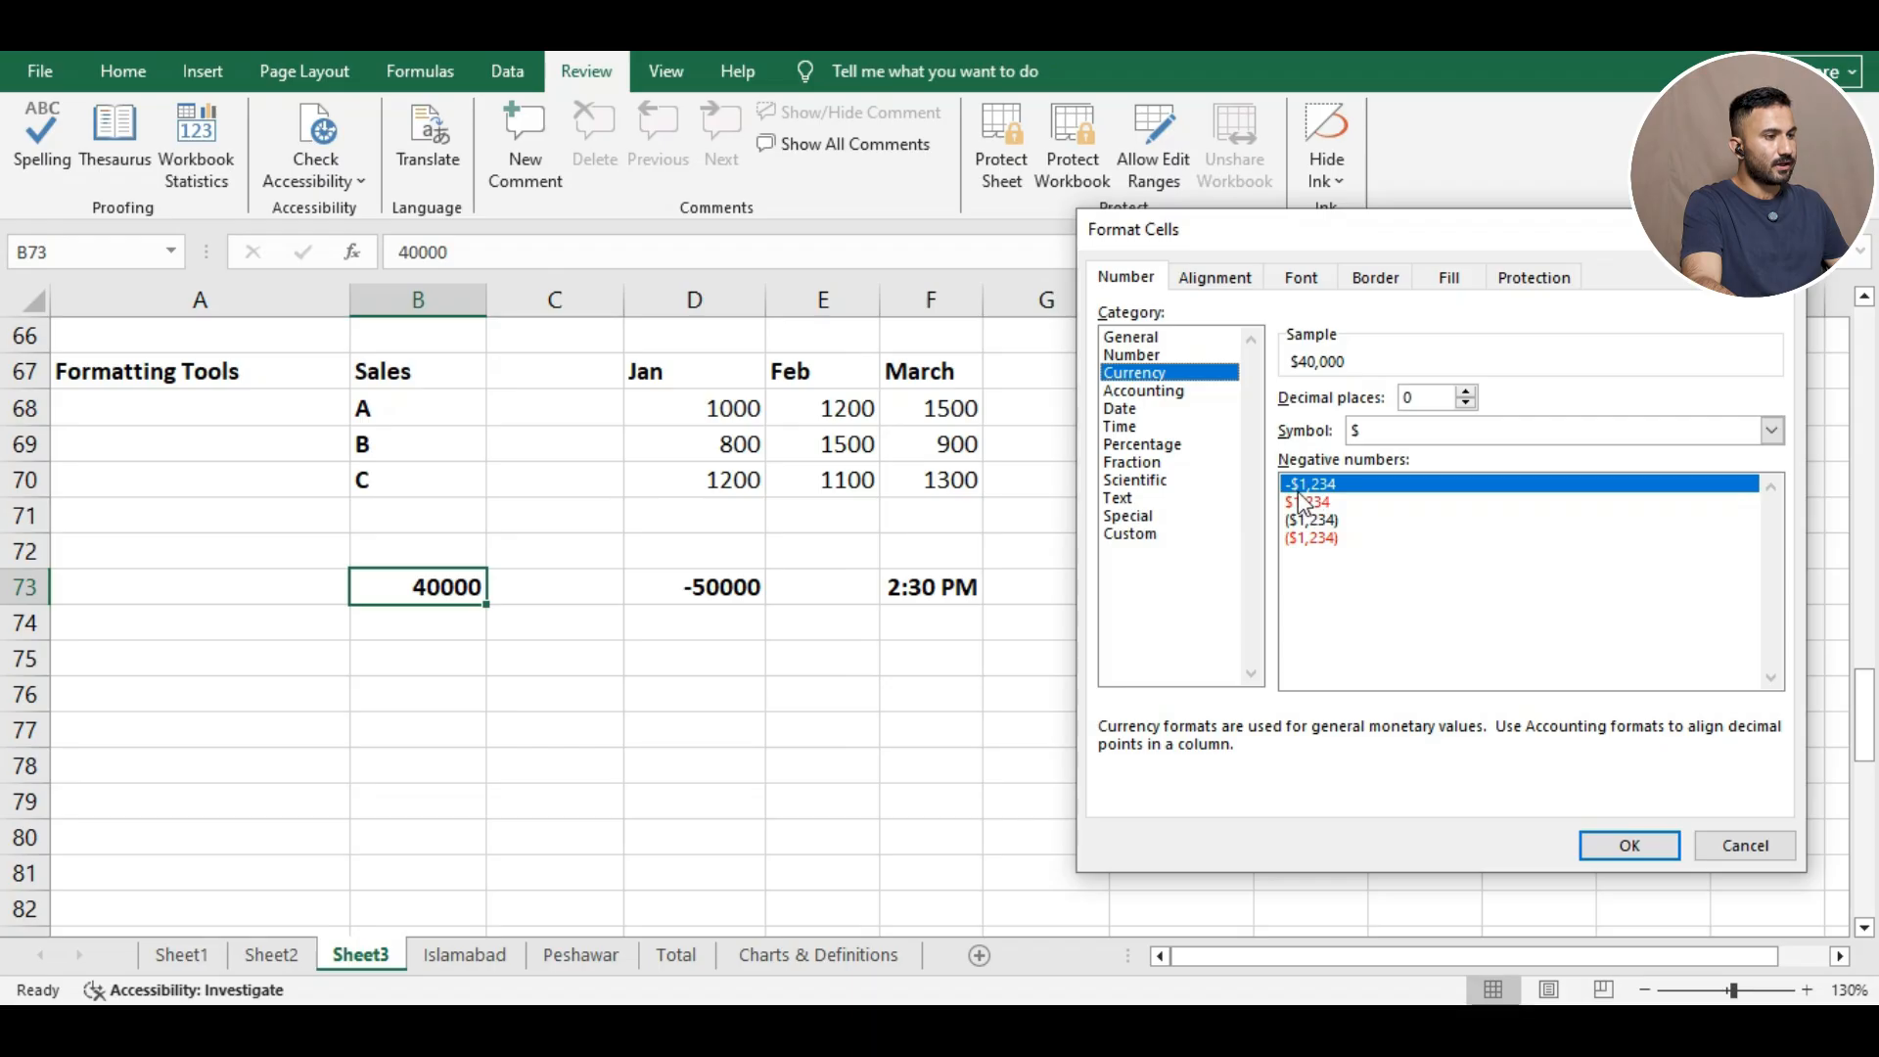
key(Down)
key(Down)
key(Down)
key(Down)
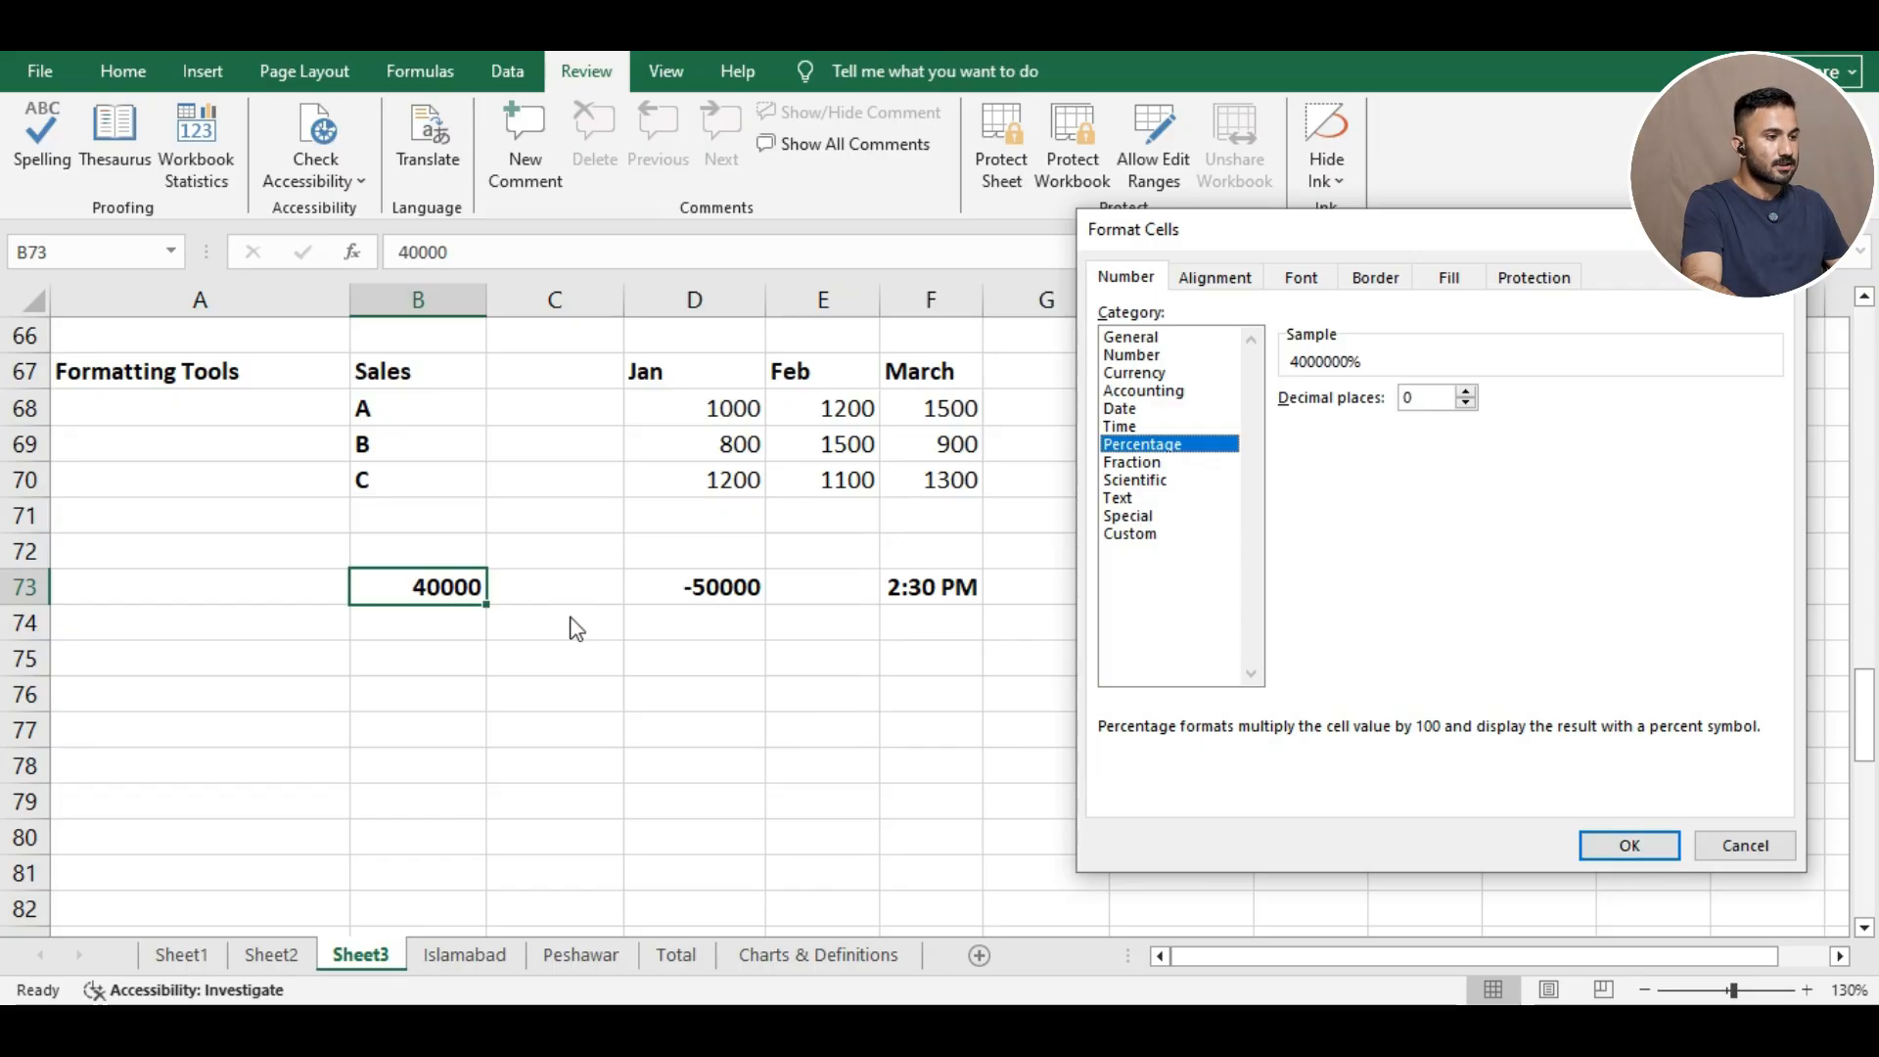
click(1120, 498)
click(1135, 517)
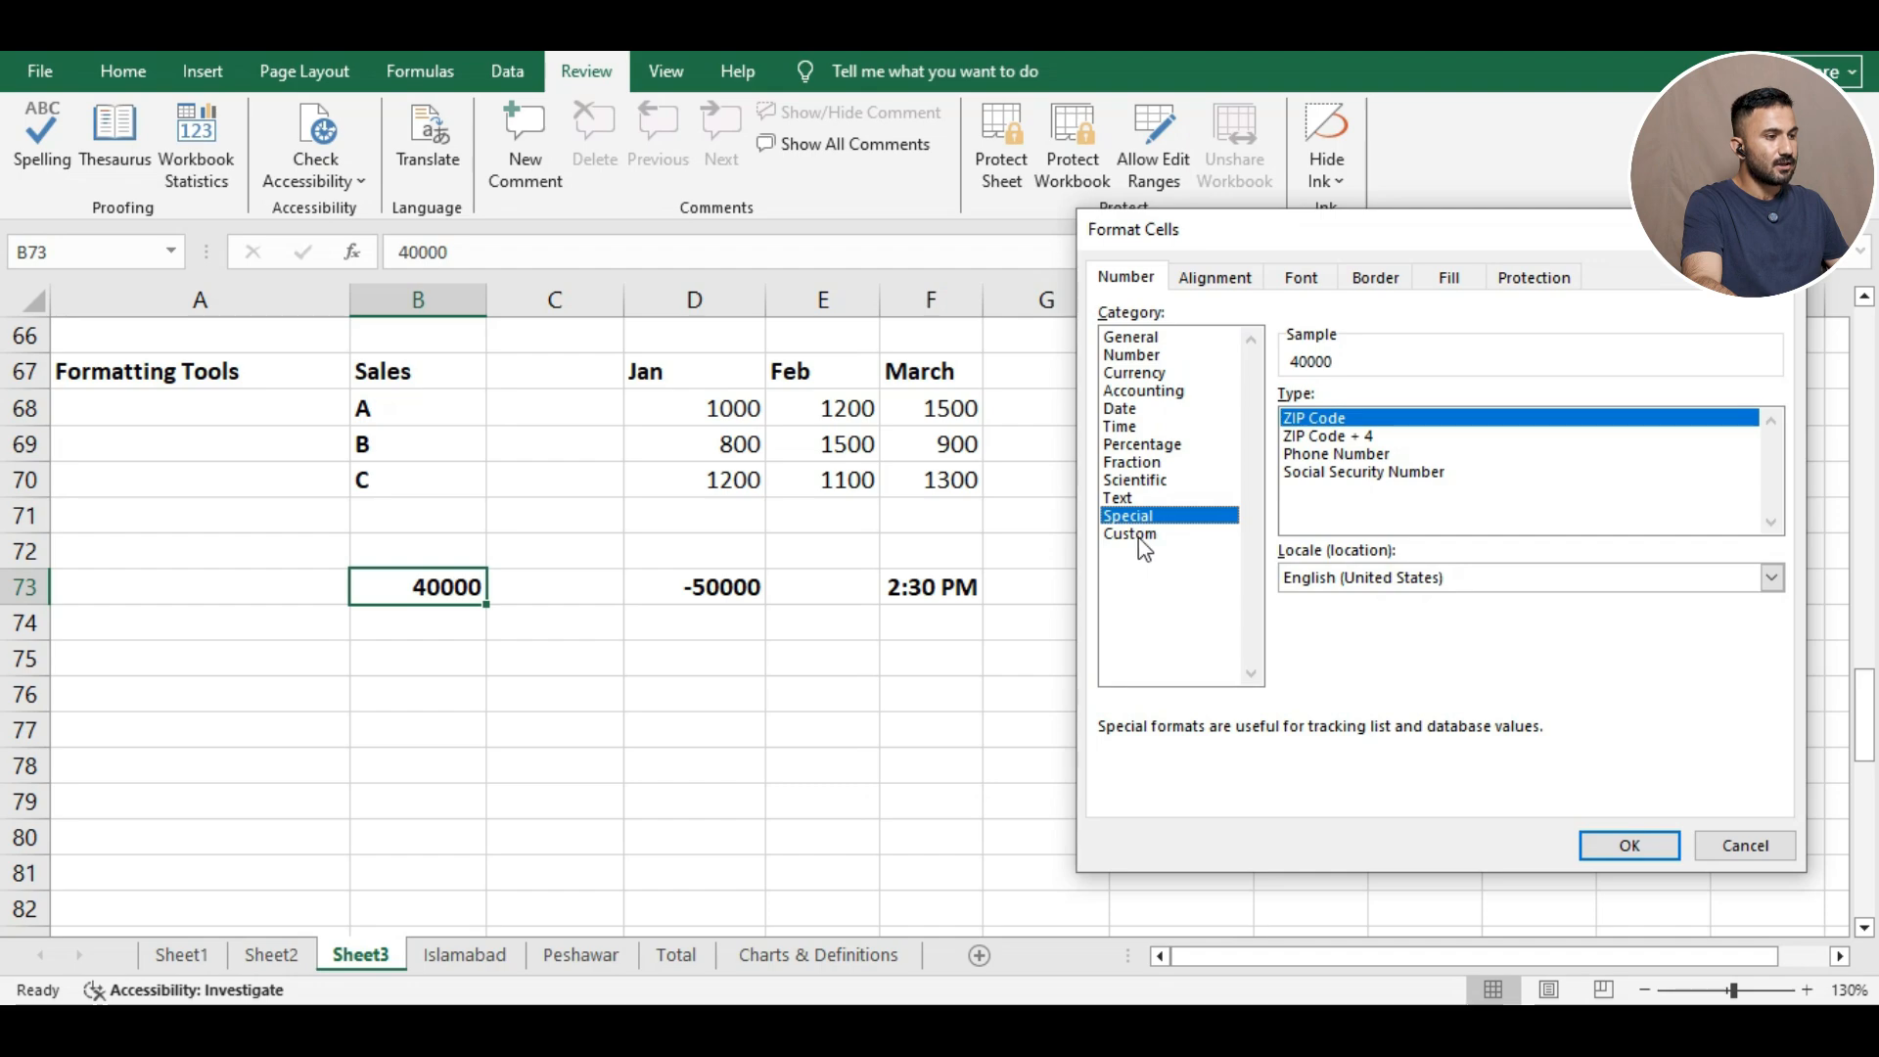
click(1134, 534)
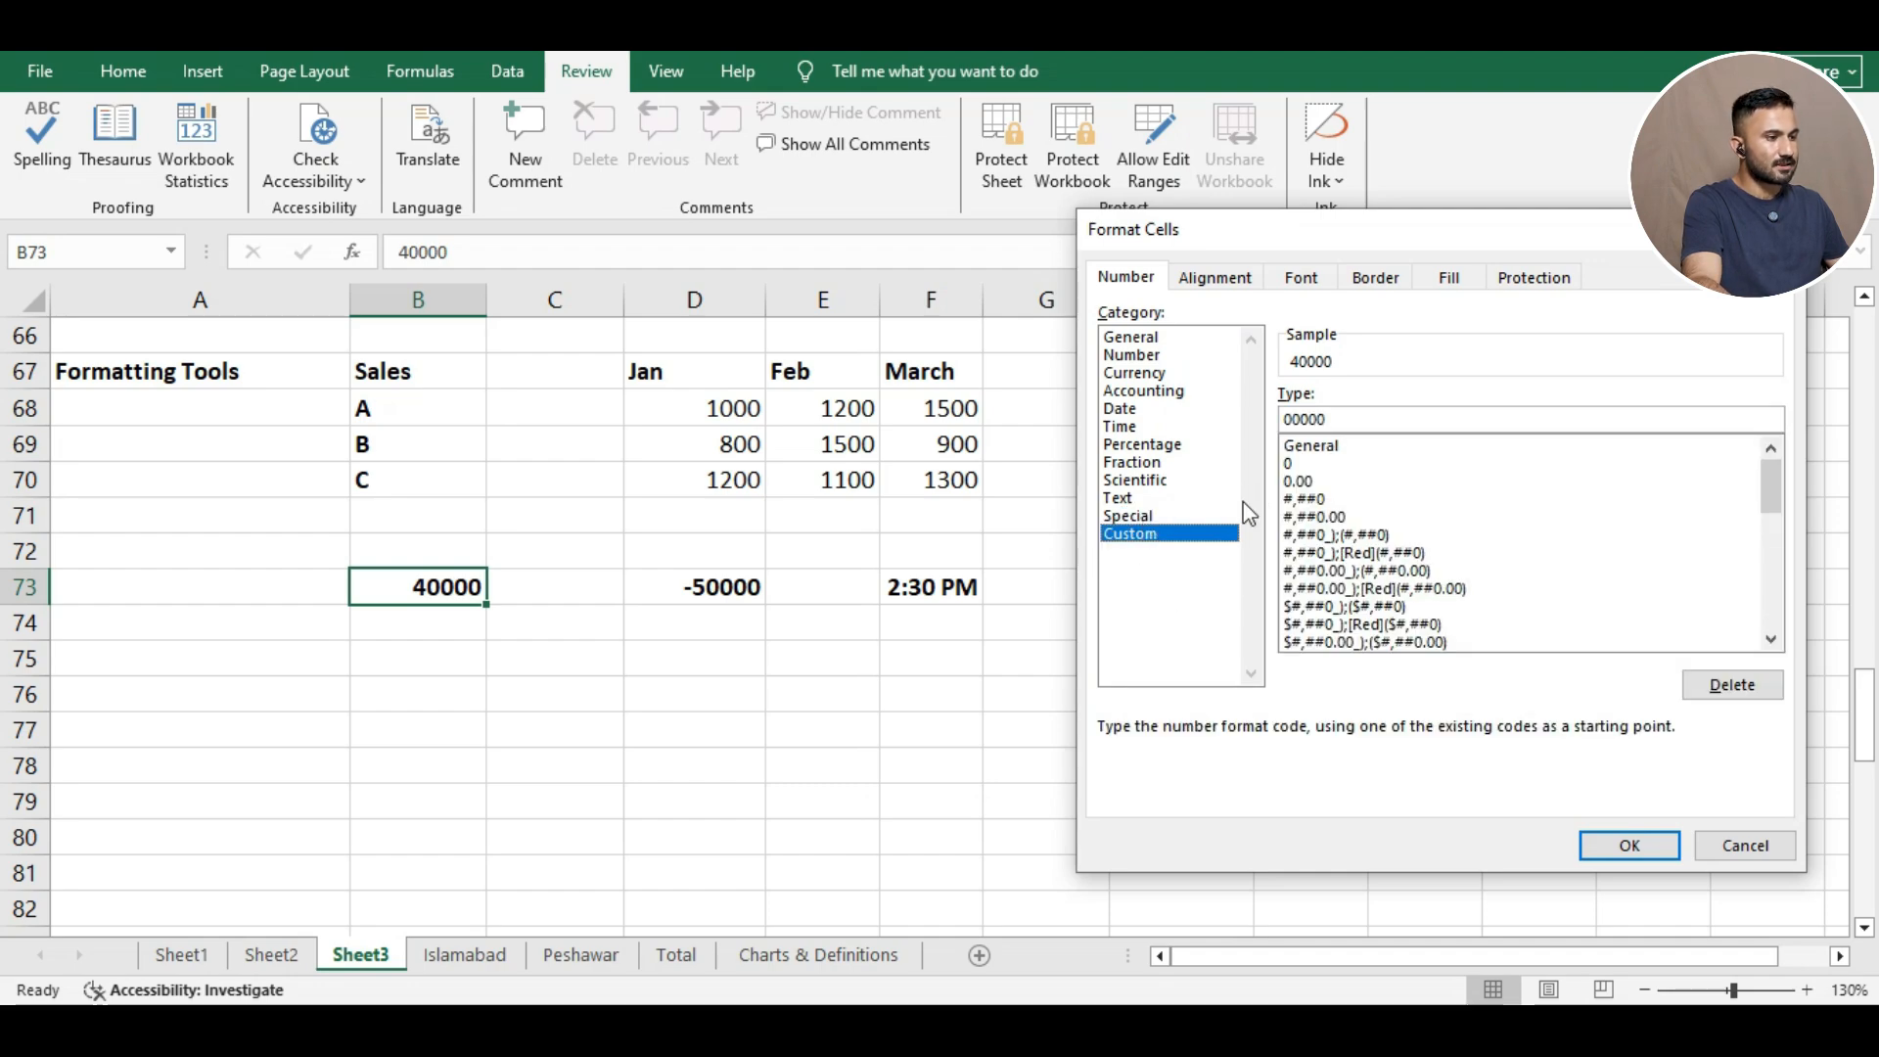
Preview B73 in Currency format, keeping the $ dollar symbol.
click(1137, 373)
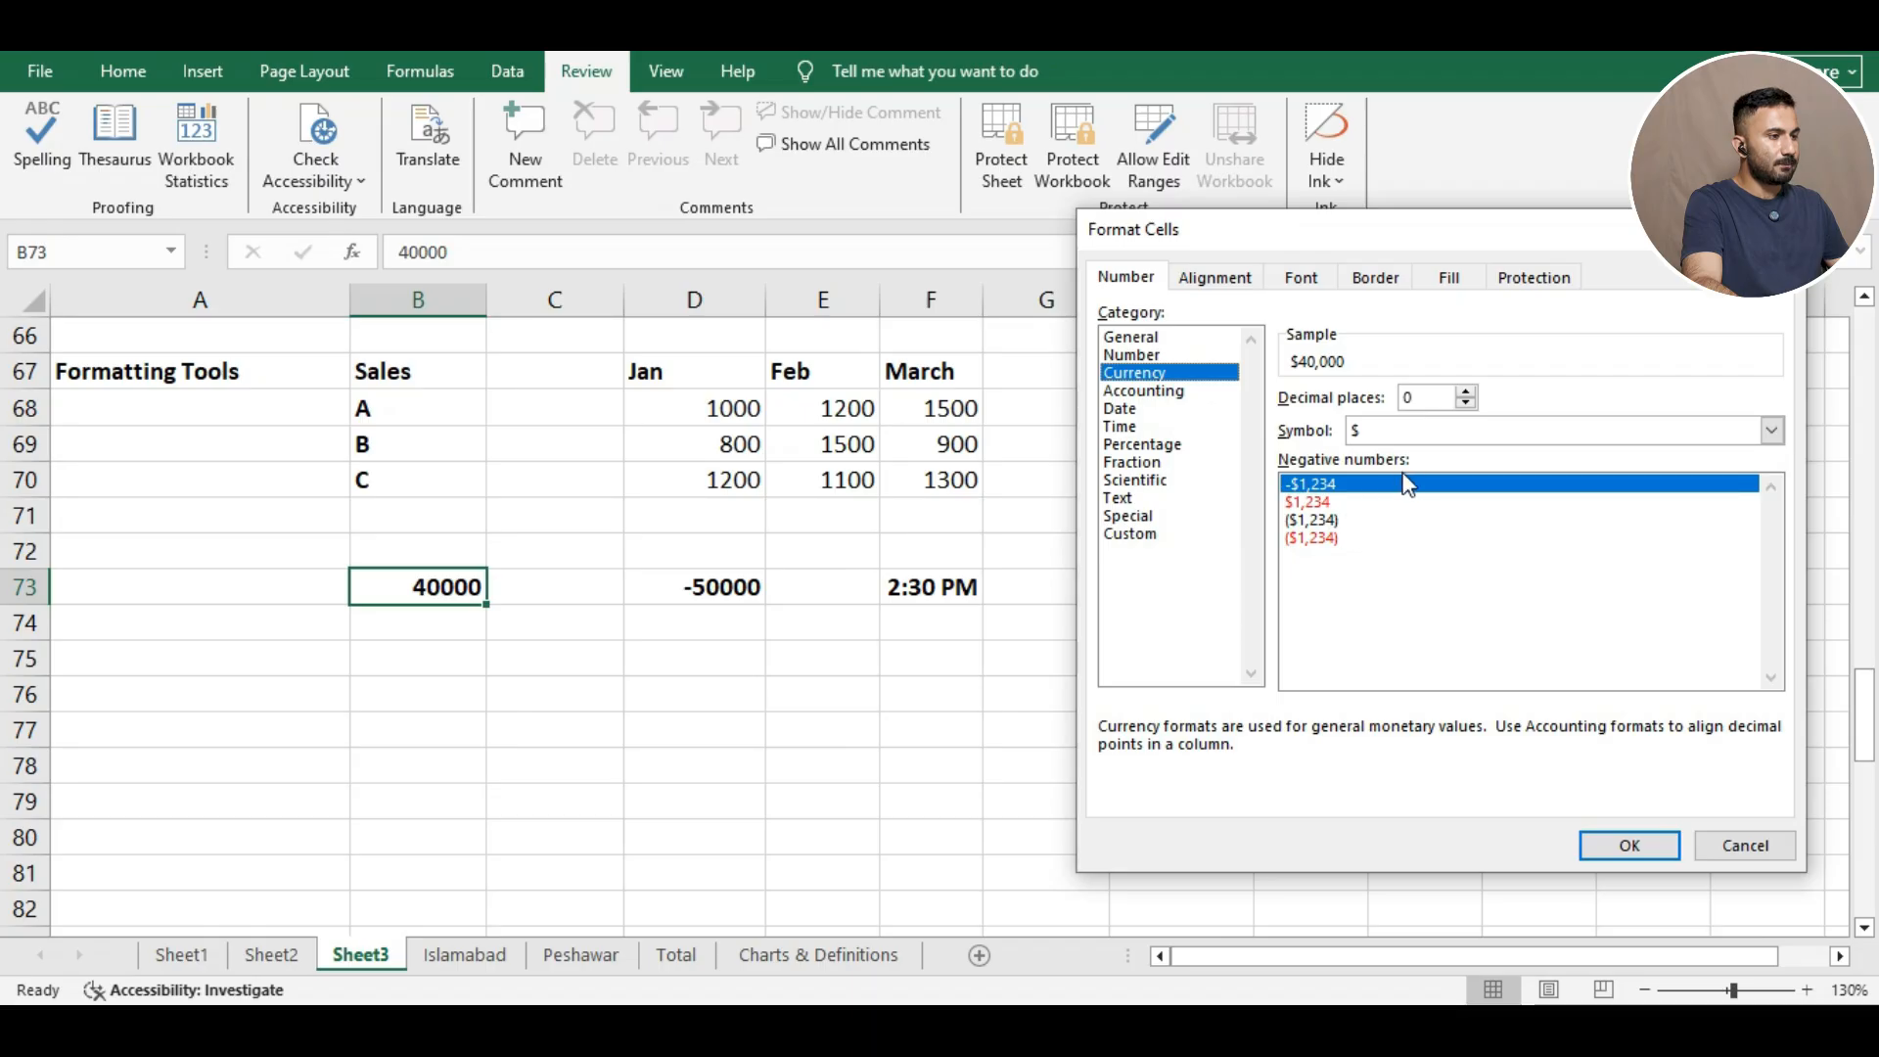
click(1771, 430)
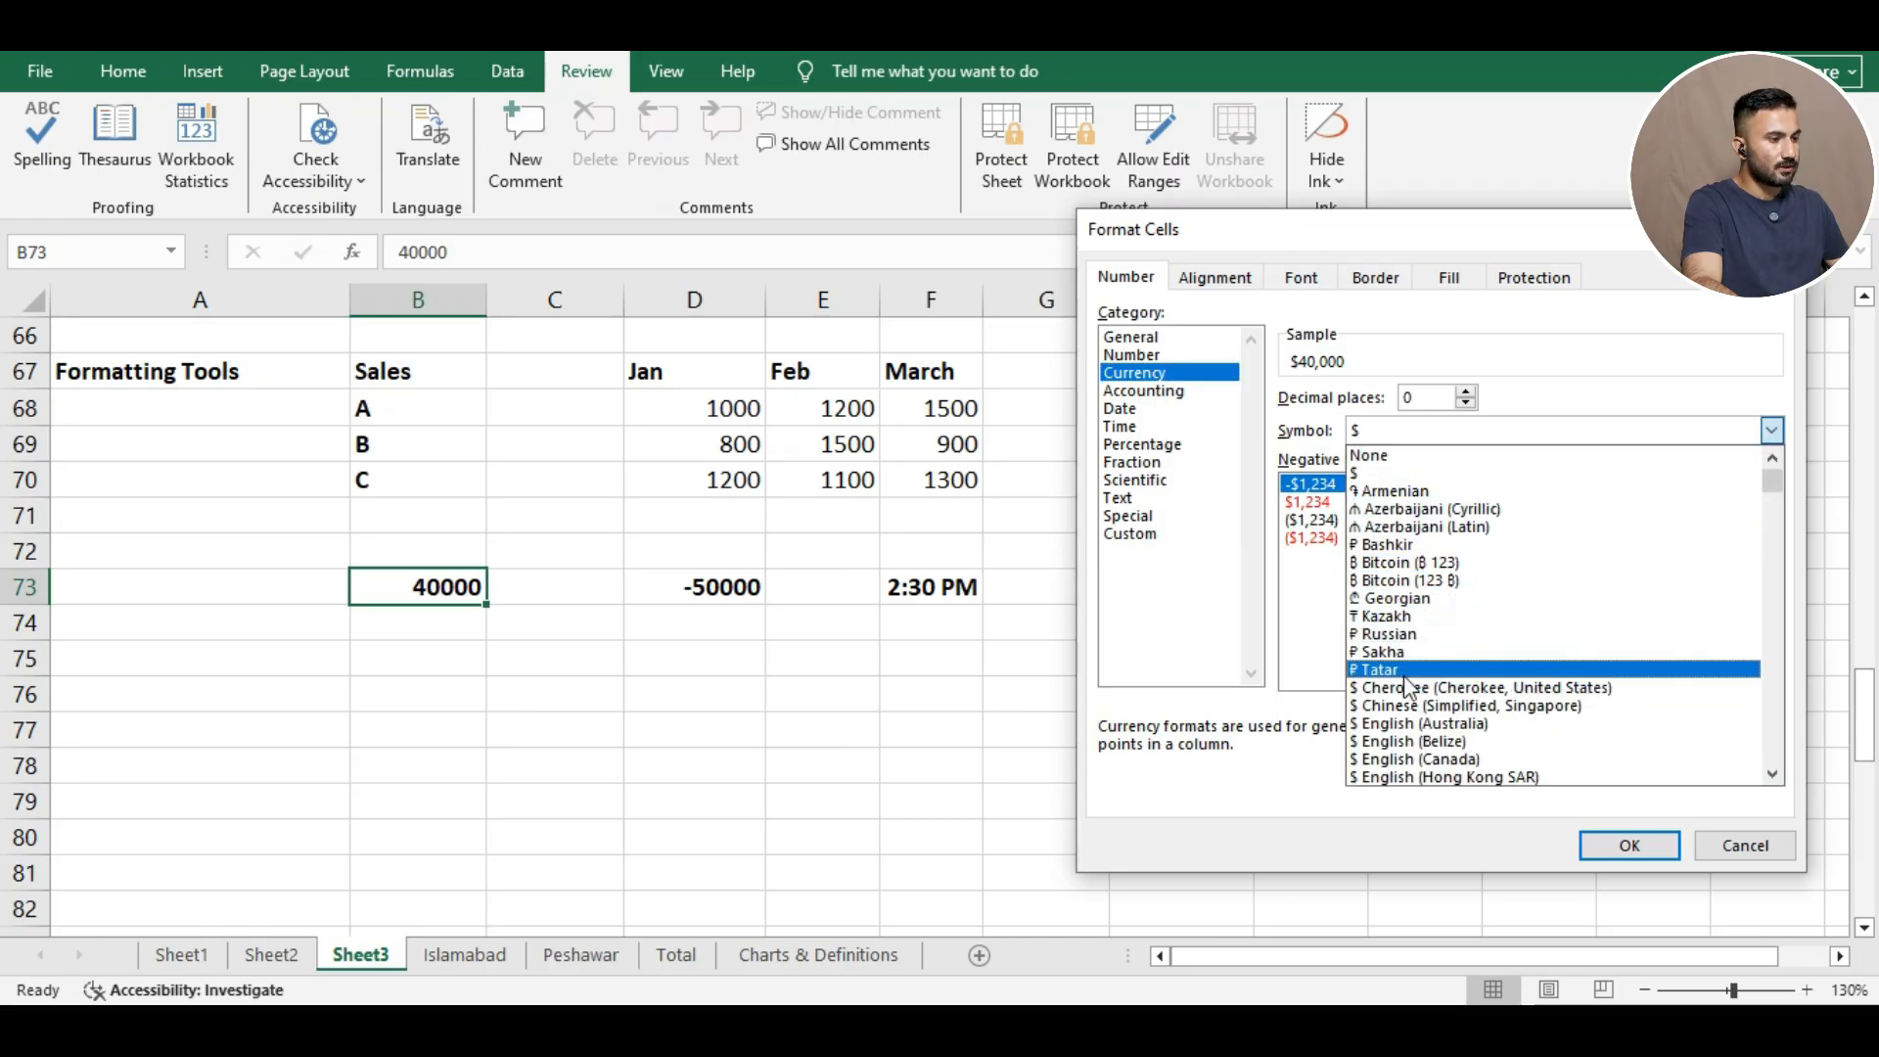
scroll(1407, 637, down, 1)
scroll(1407, 637, down, 1)
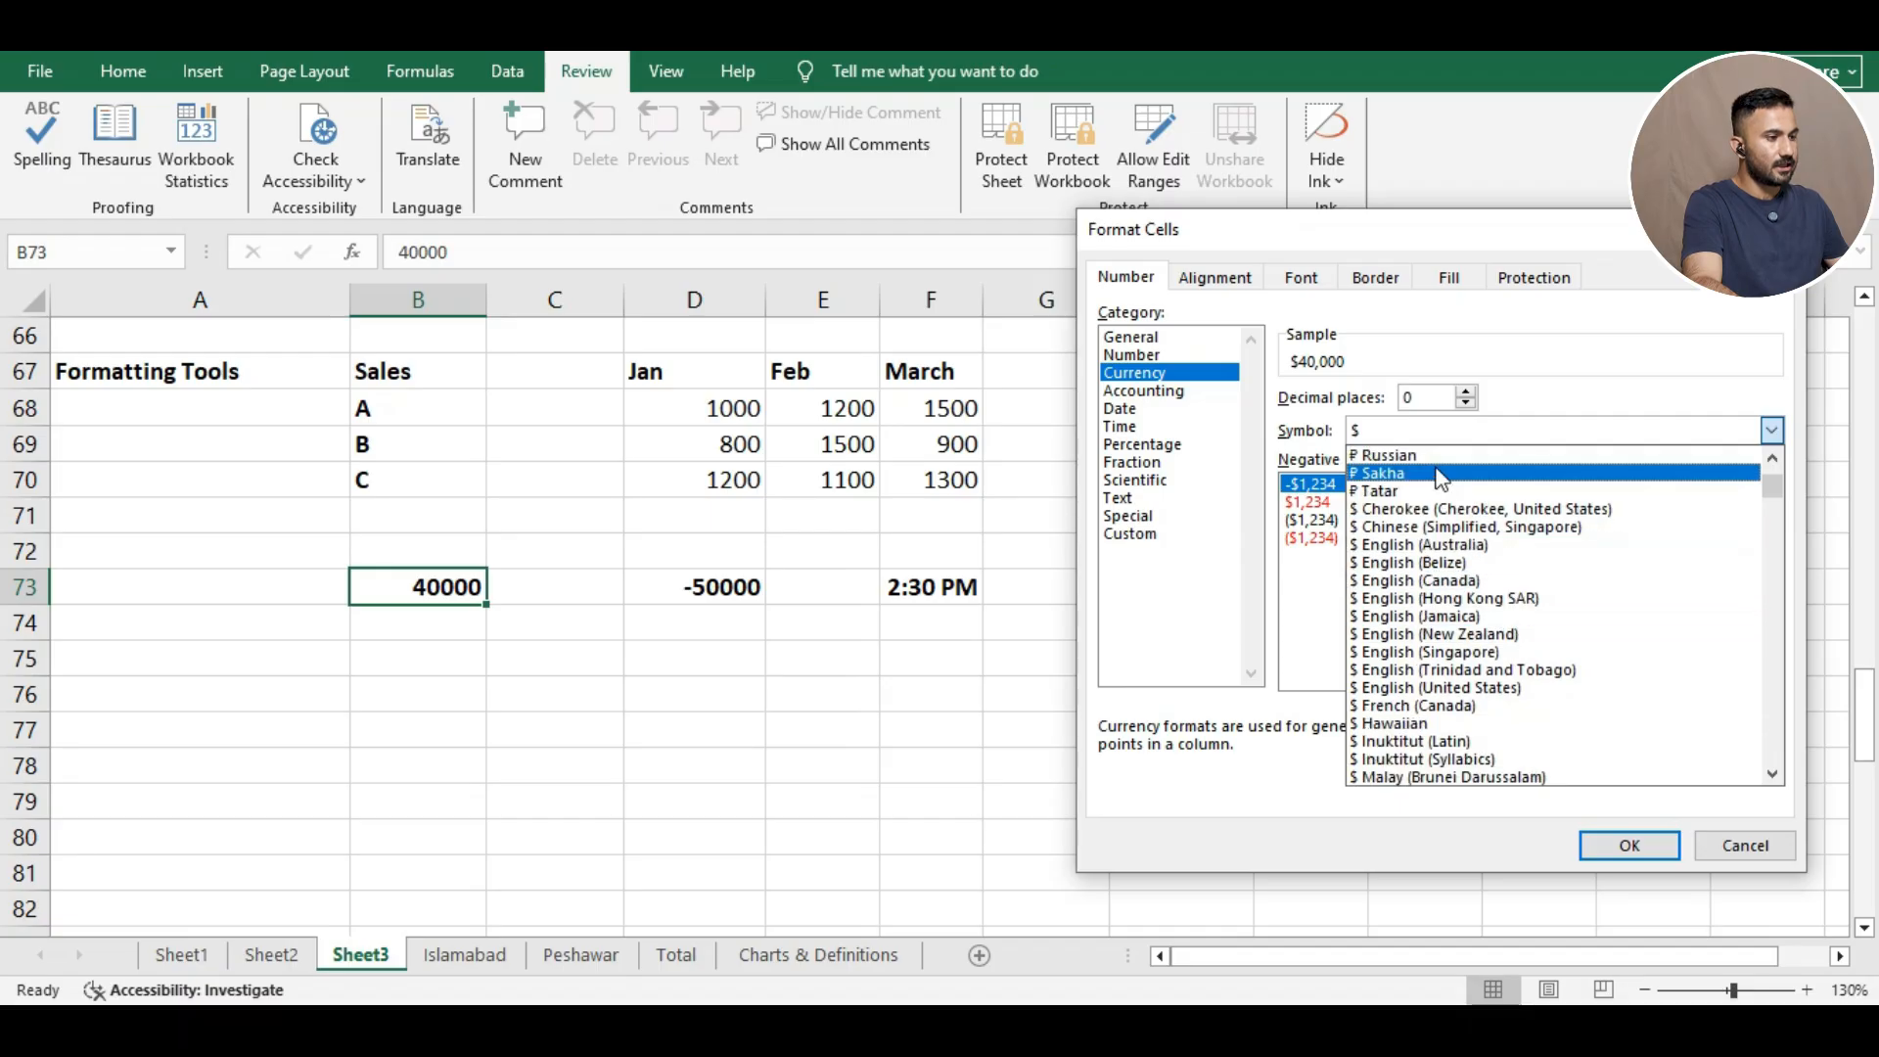
click(1423, 431)
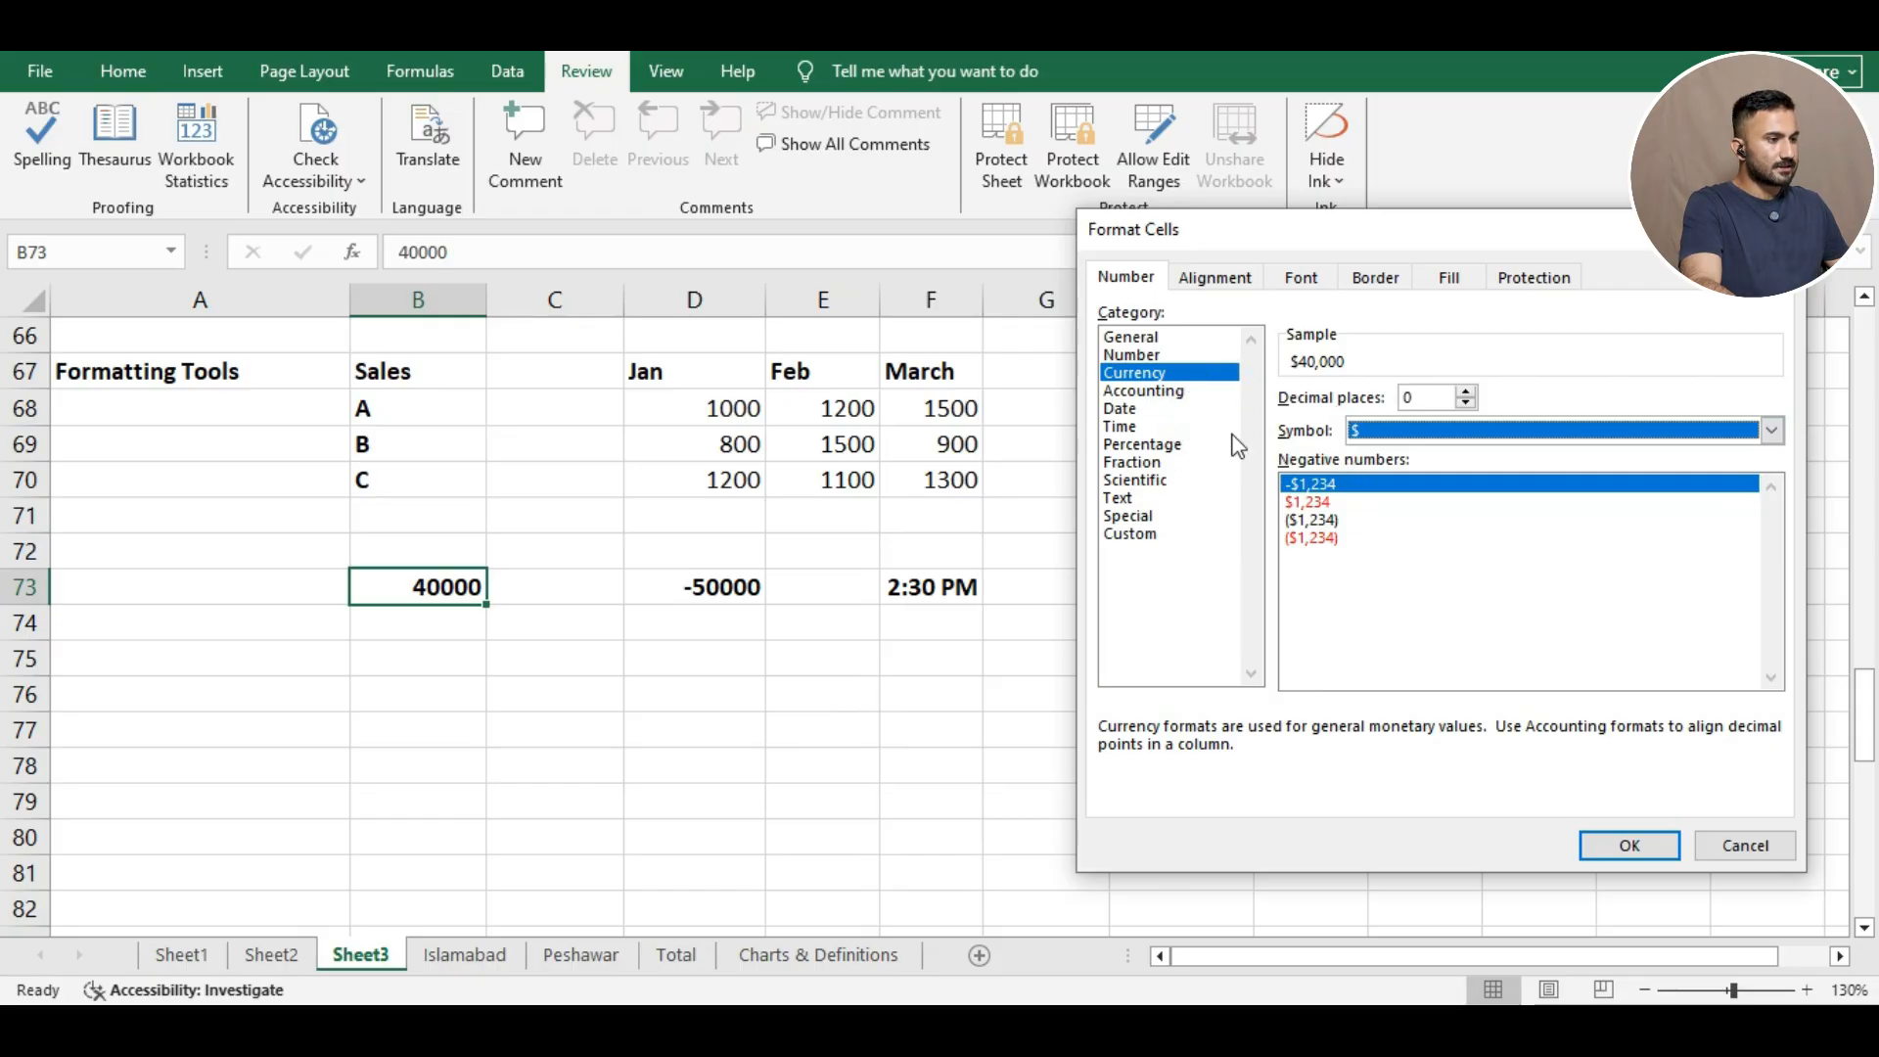
Apply Number format with the 1000 separator to B73 so it shows 40,000.
click(1147, 356)
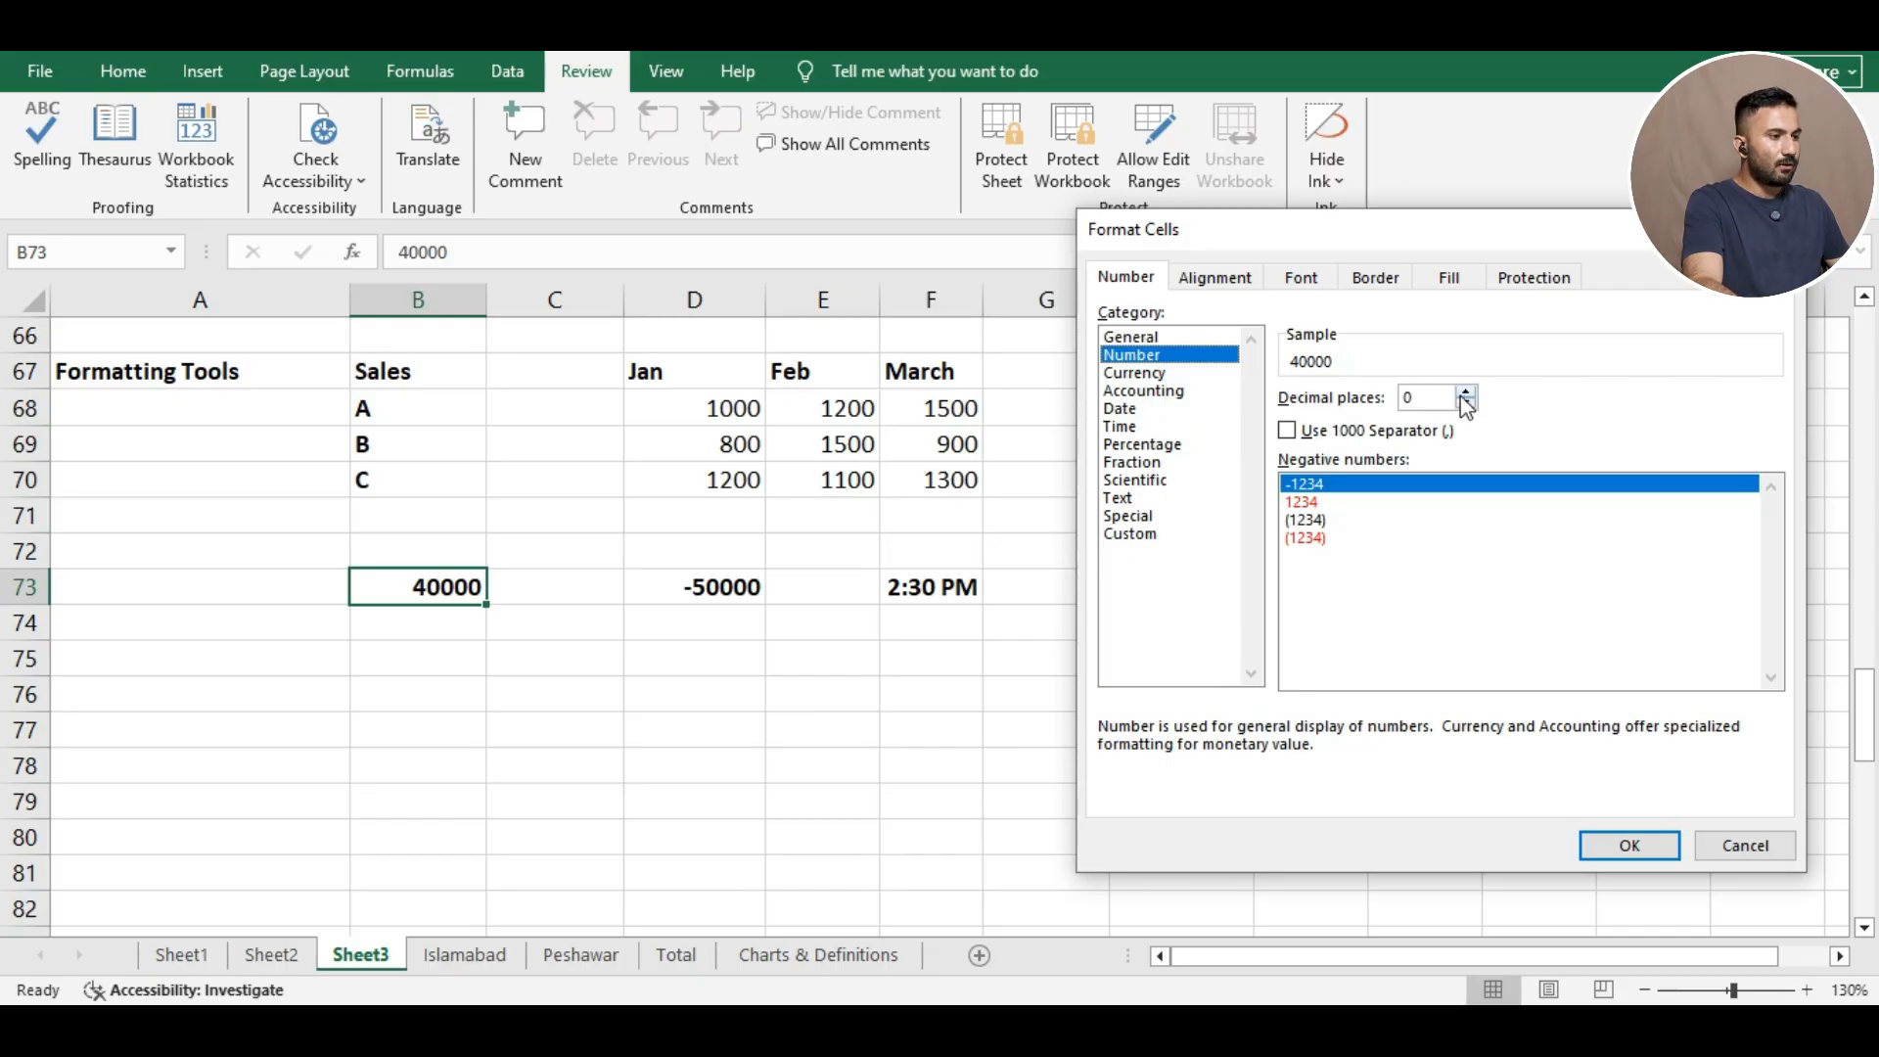
click(1288, 432)
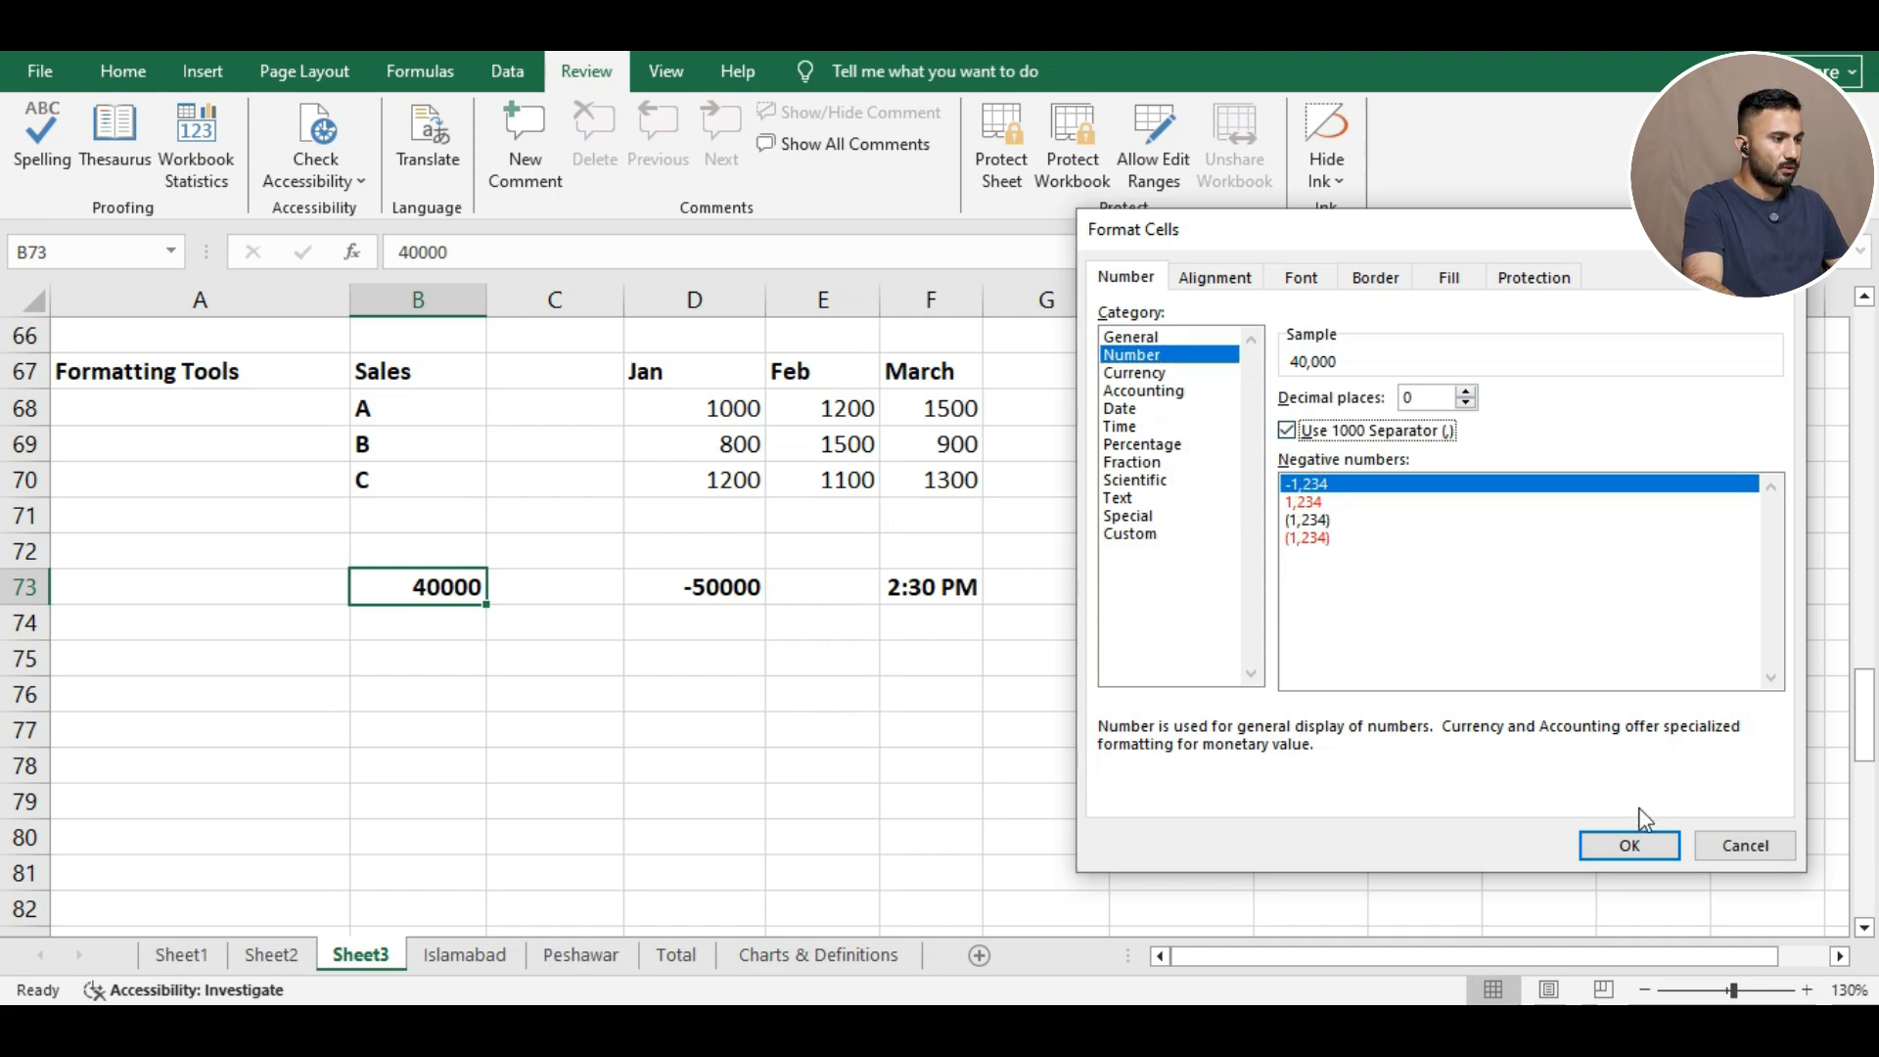
click(1629, 844)
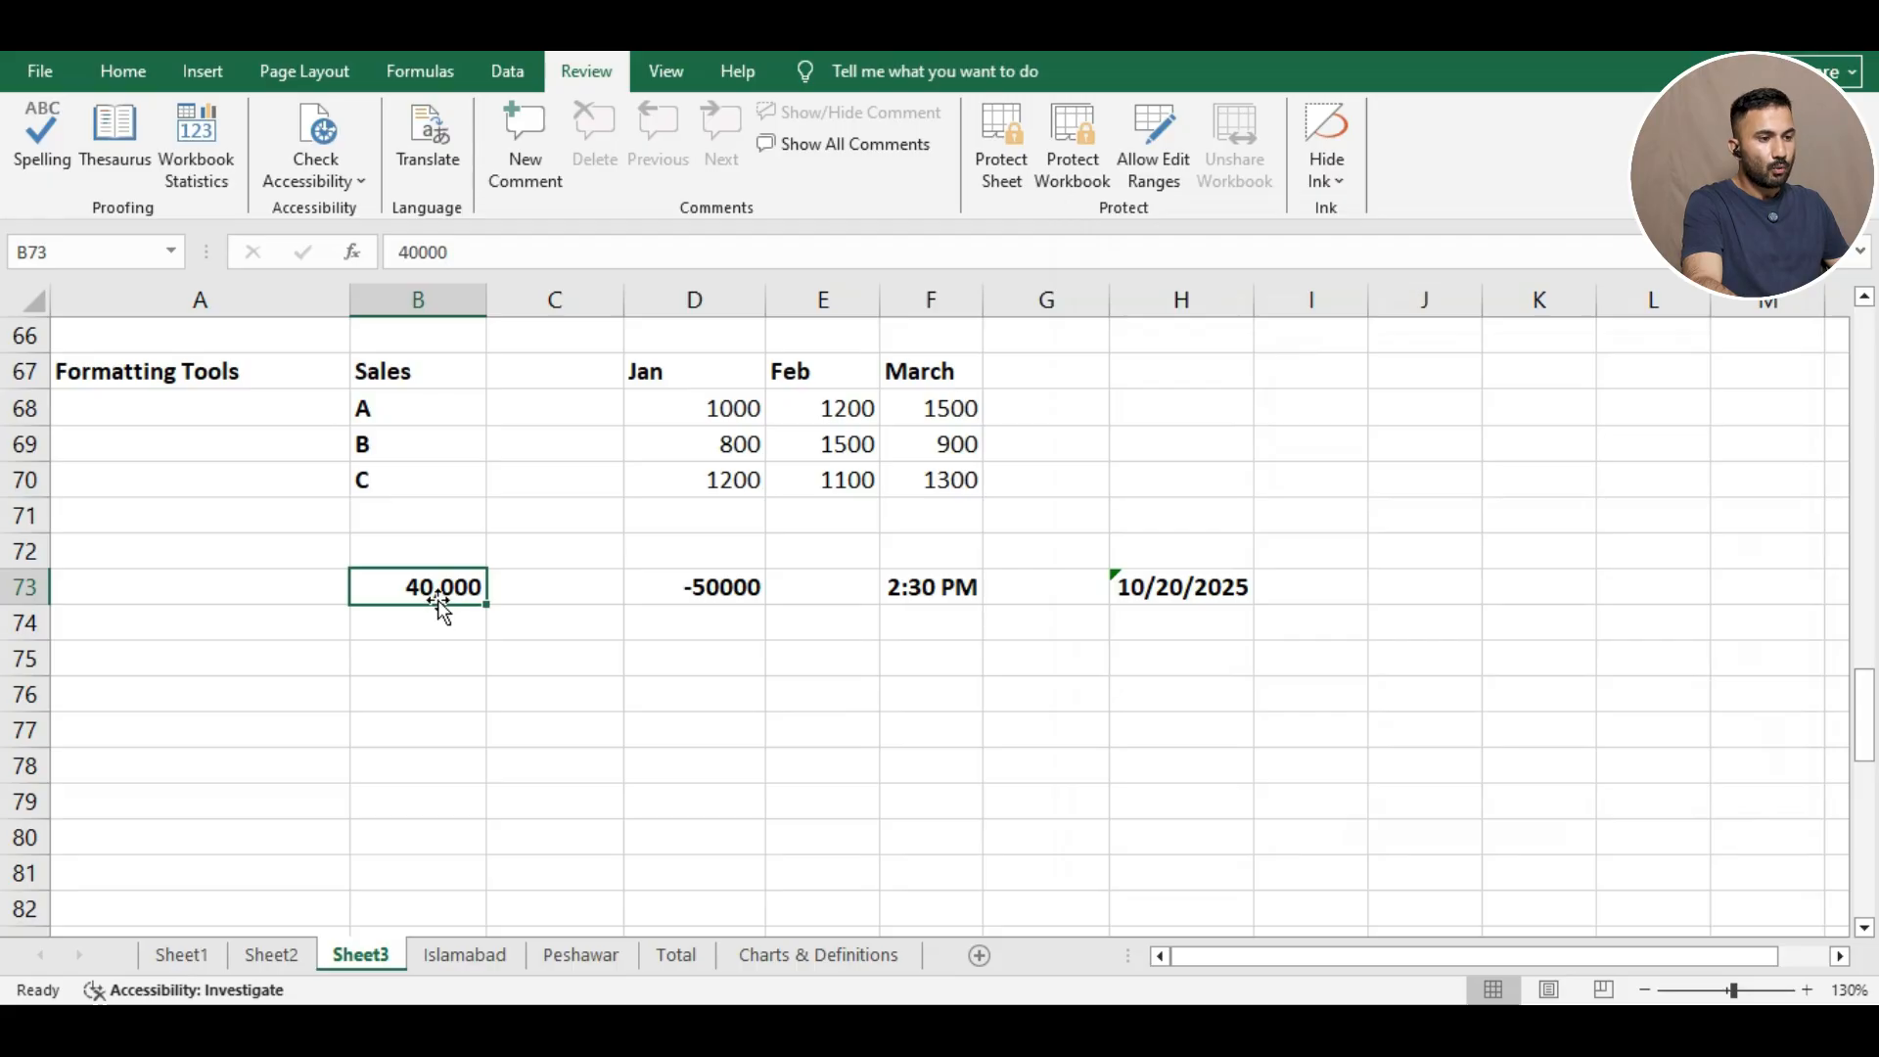
right_click(440, 592)
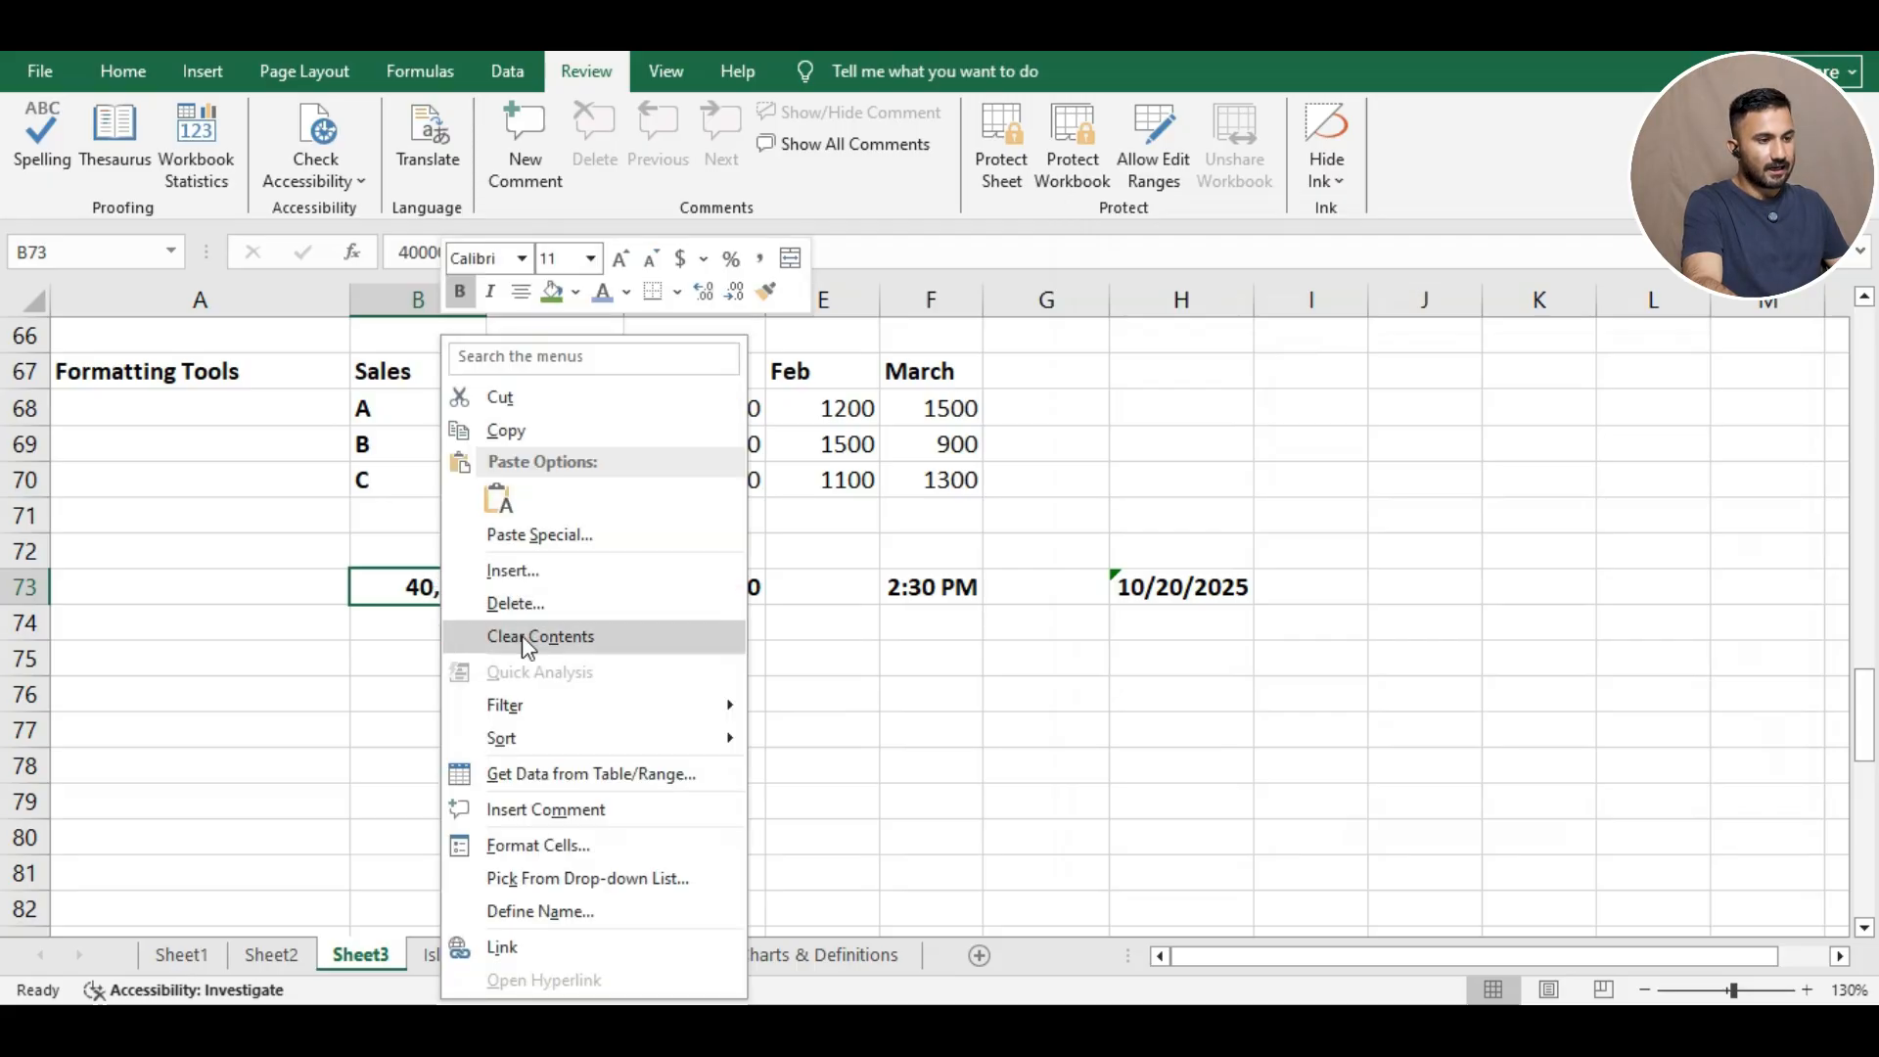
click(525, 841)
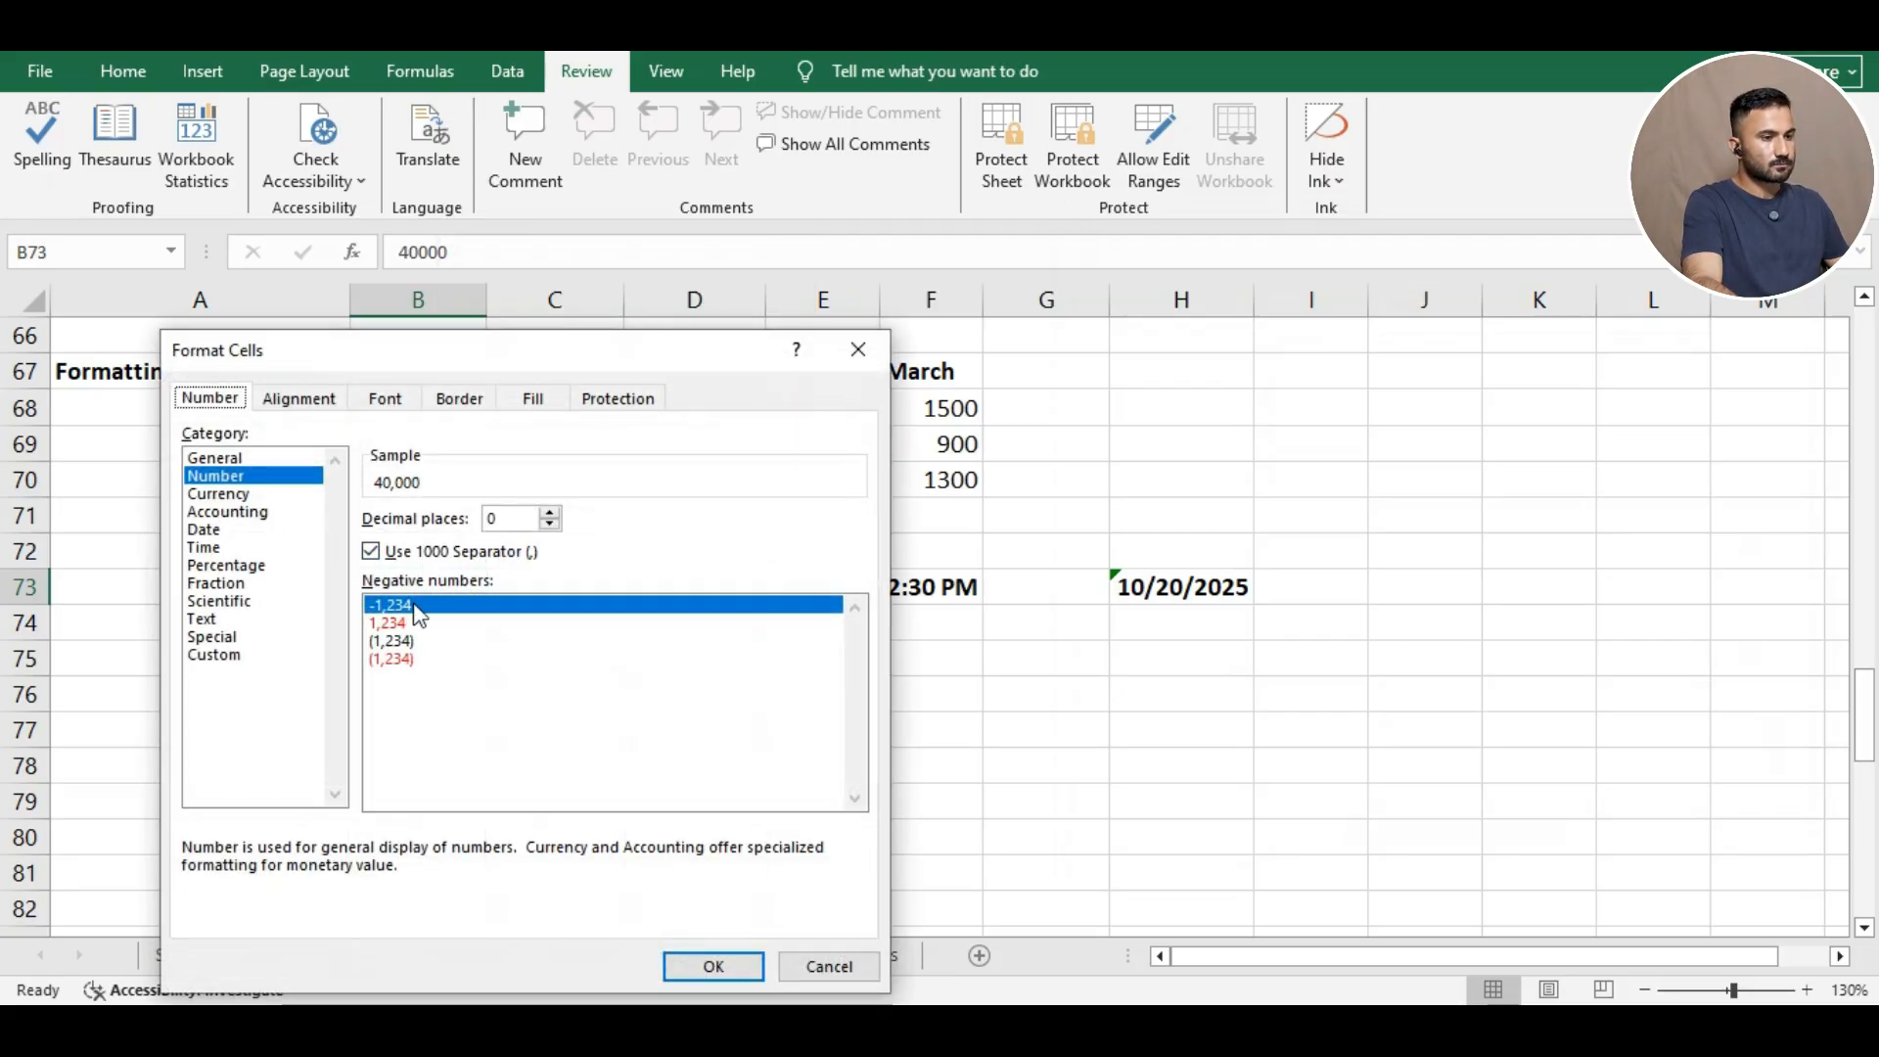
click(388, 623)
drag(445, 350, 1115, 169)
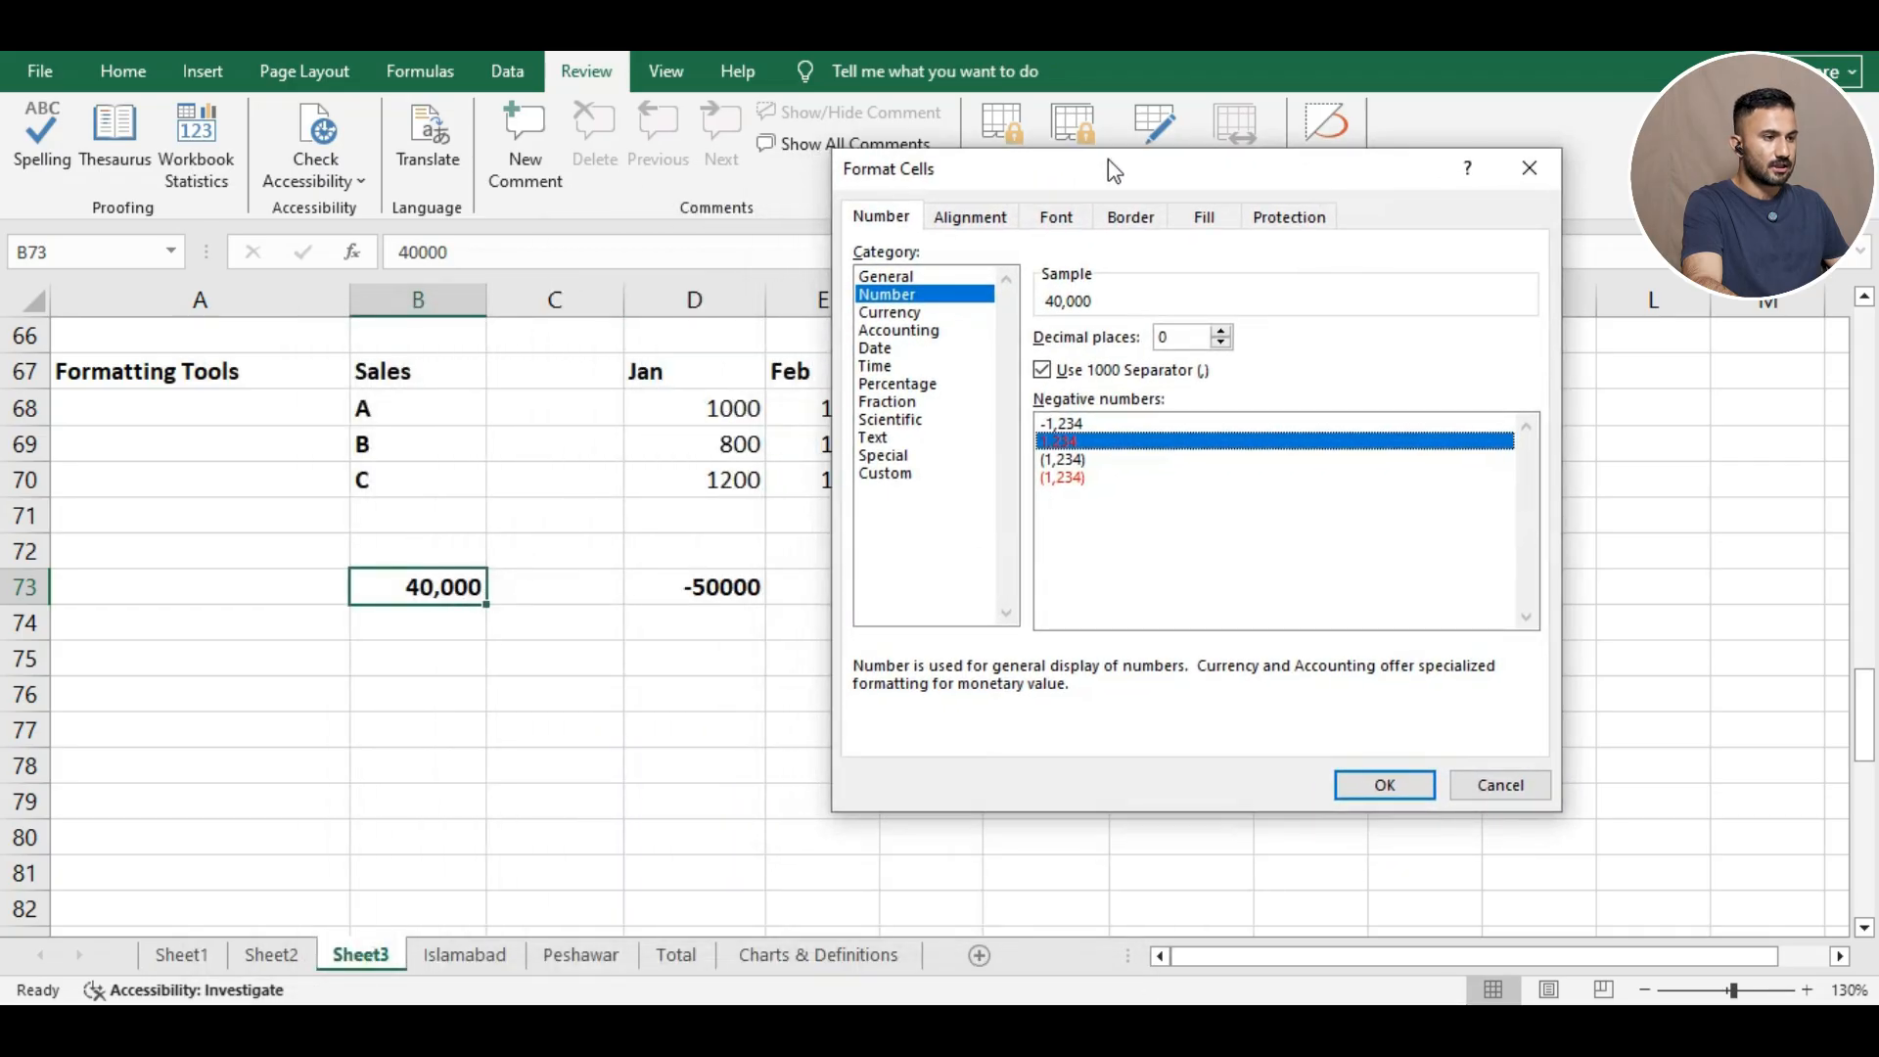
click(1390, 786)
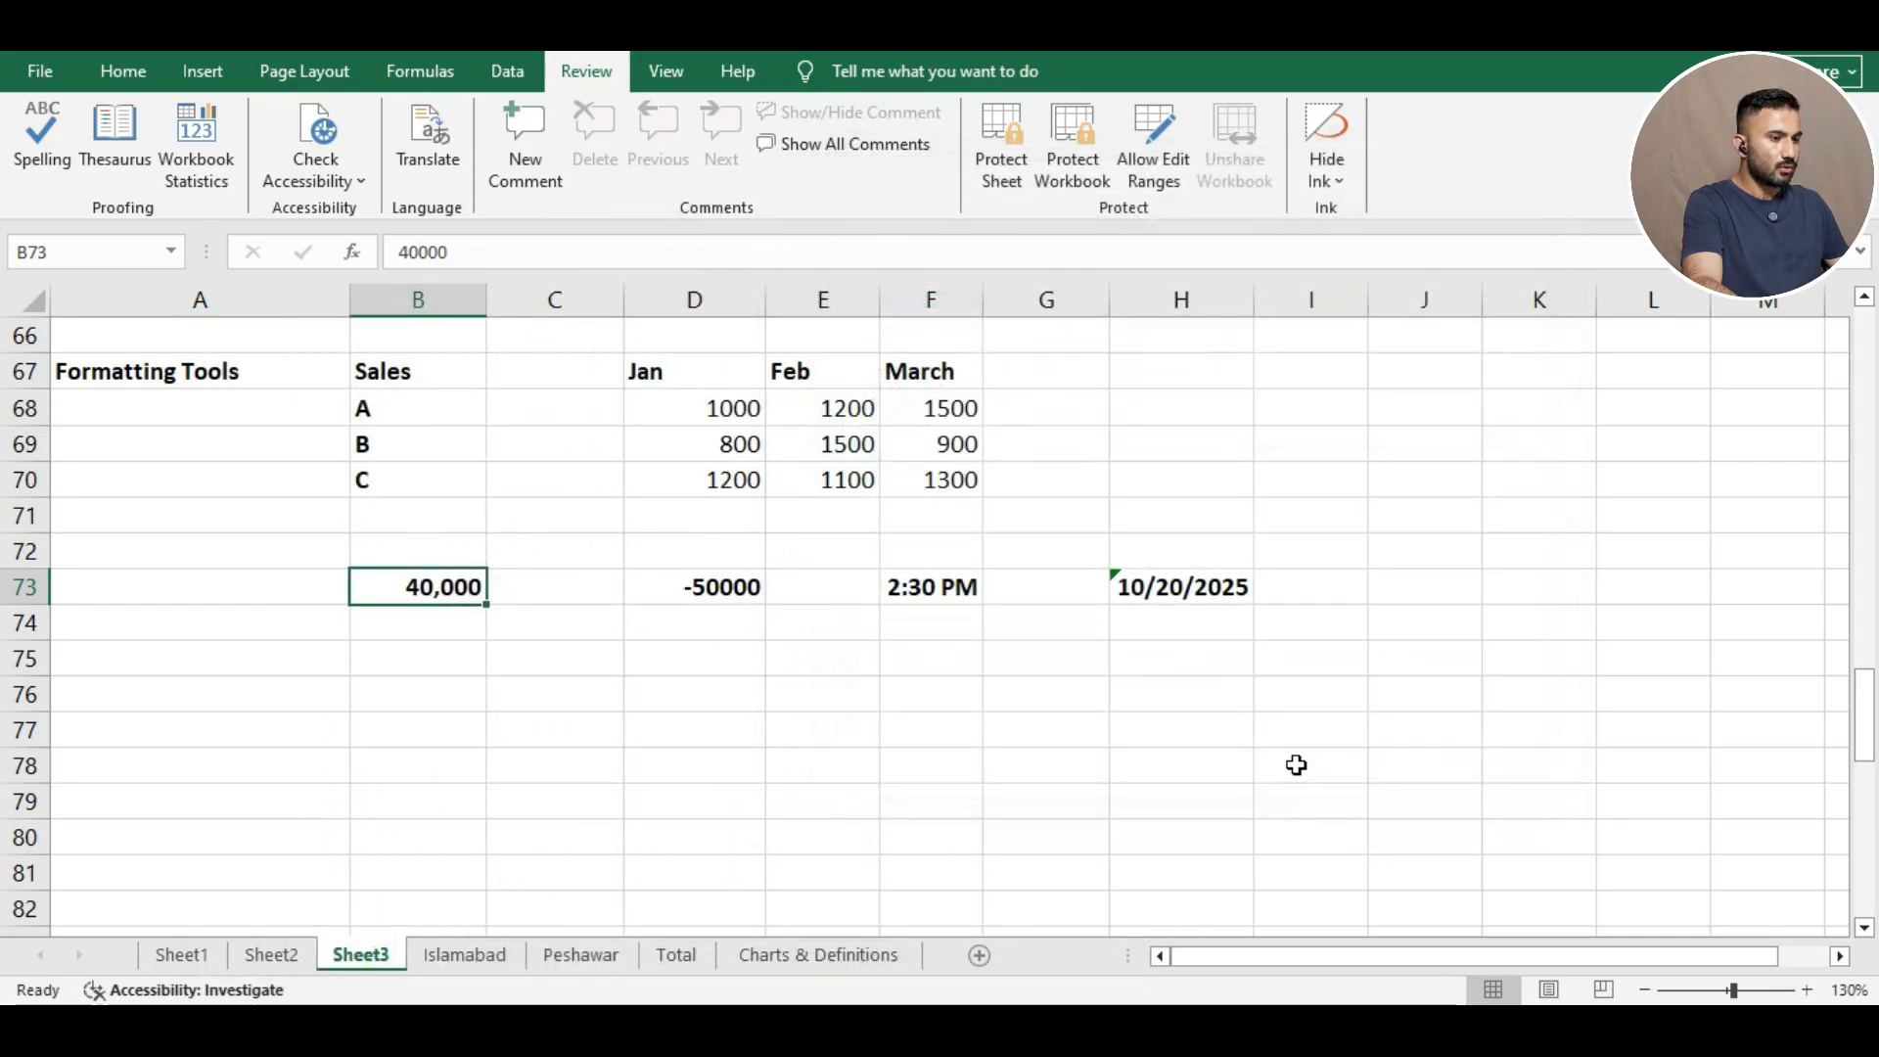
click(420, 617)
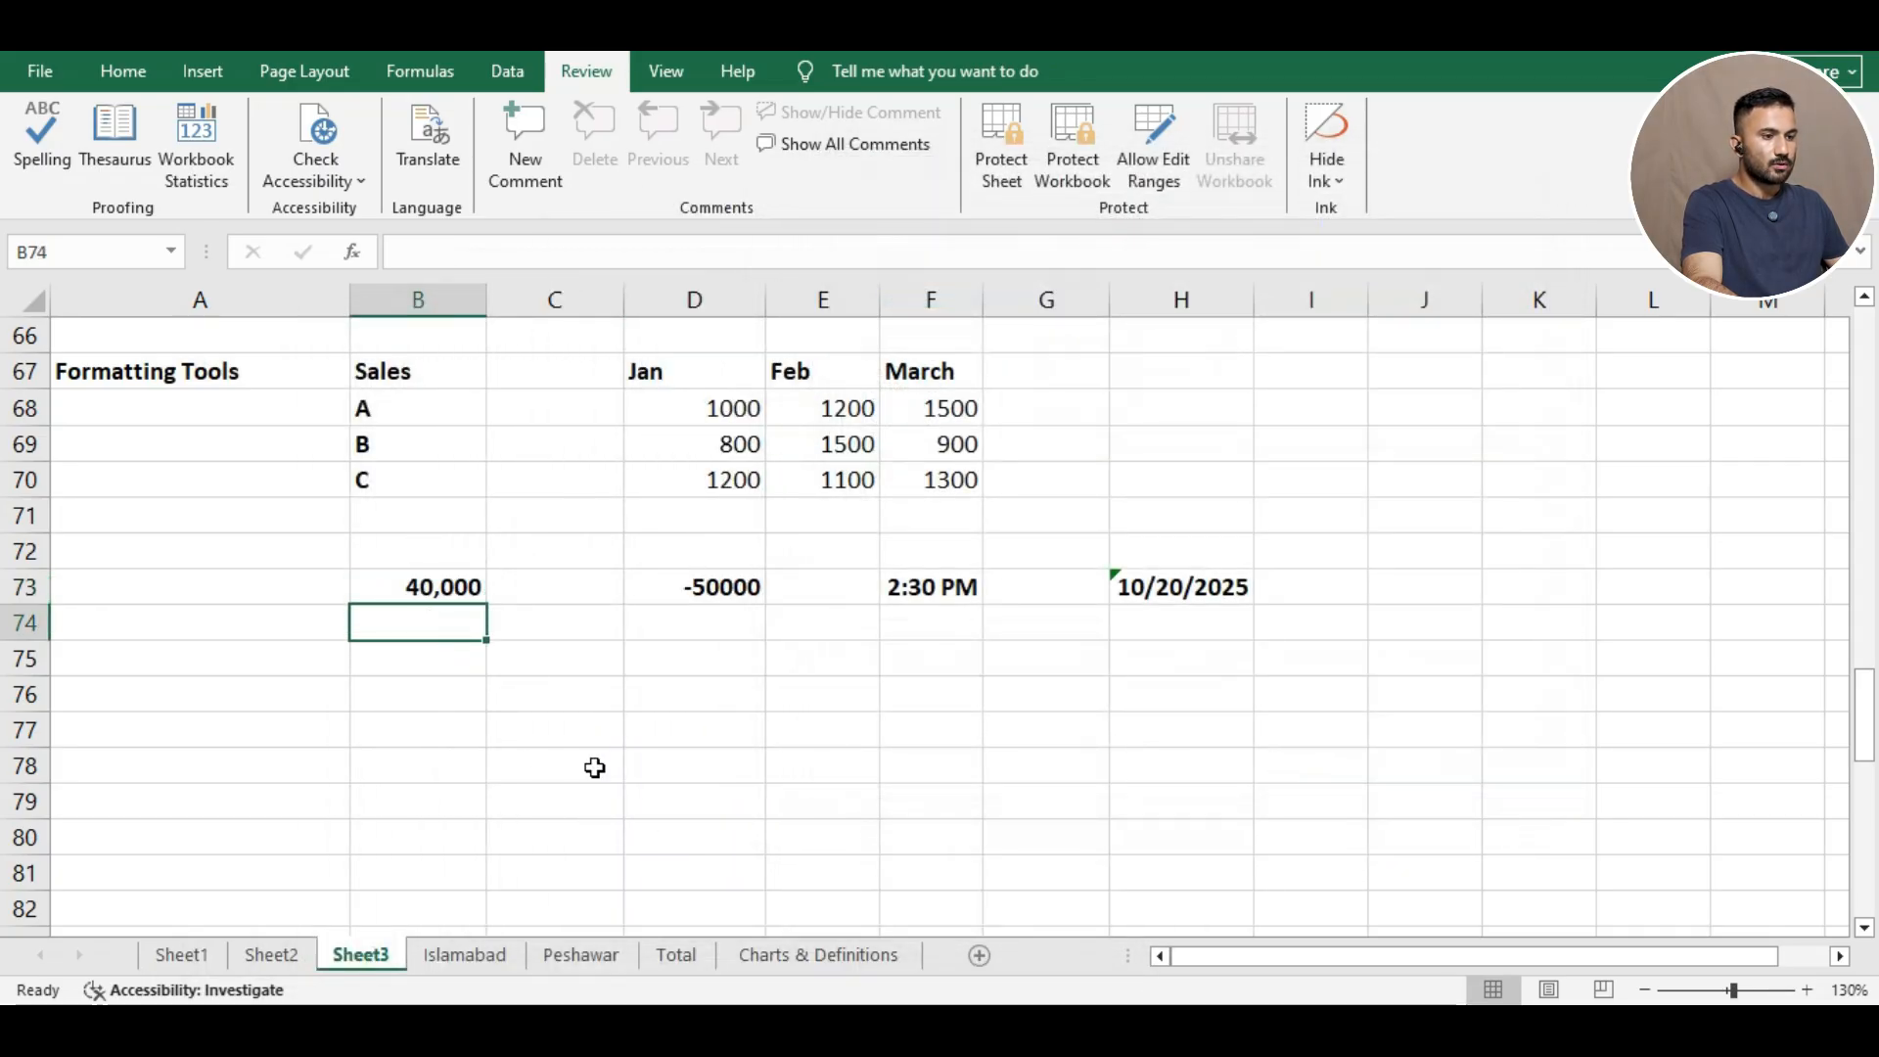
click(460, 592)
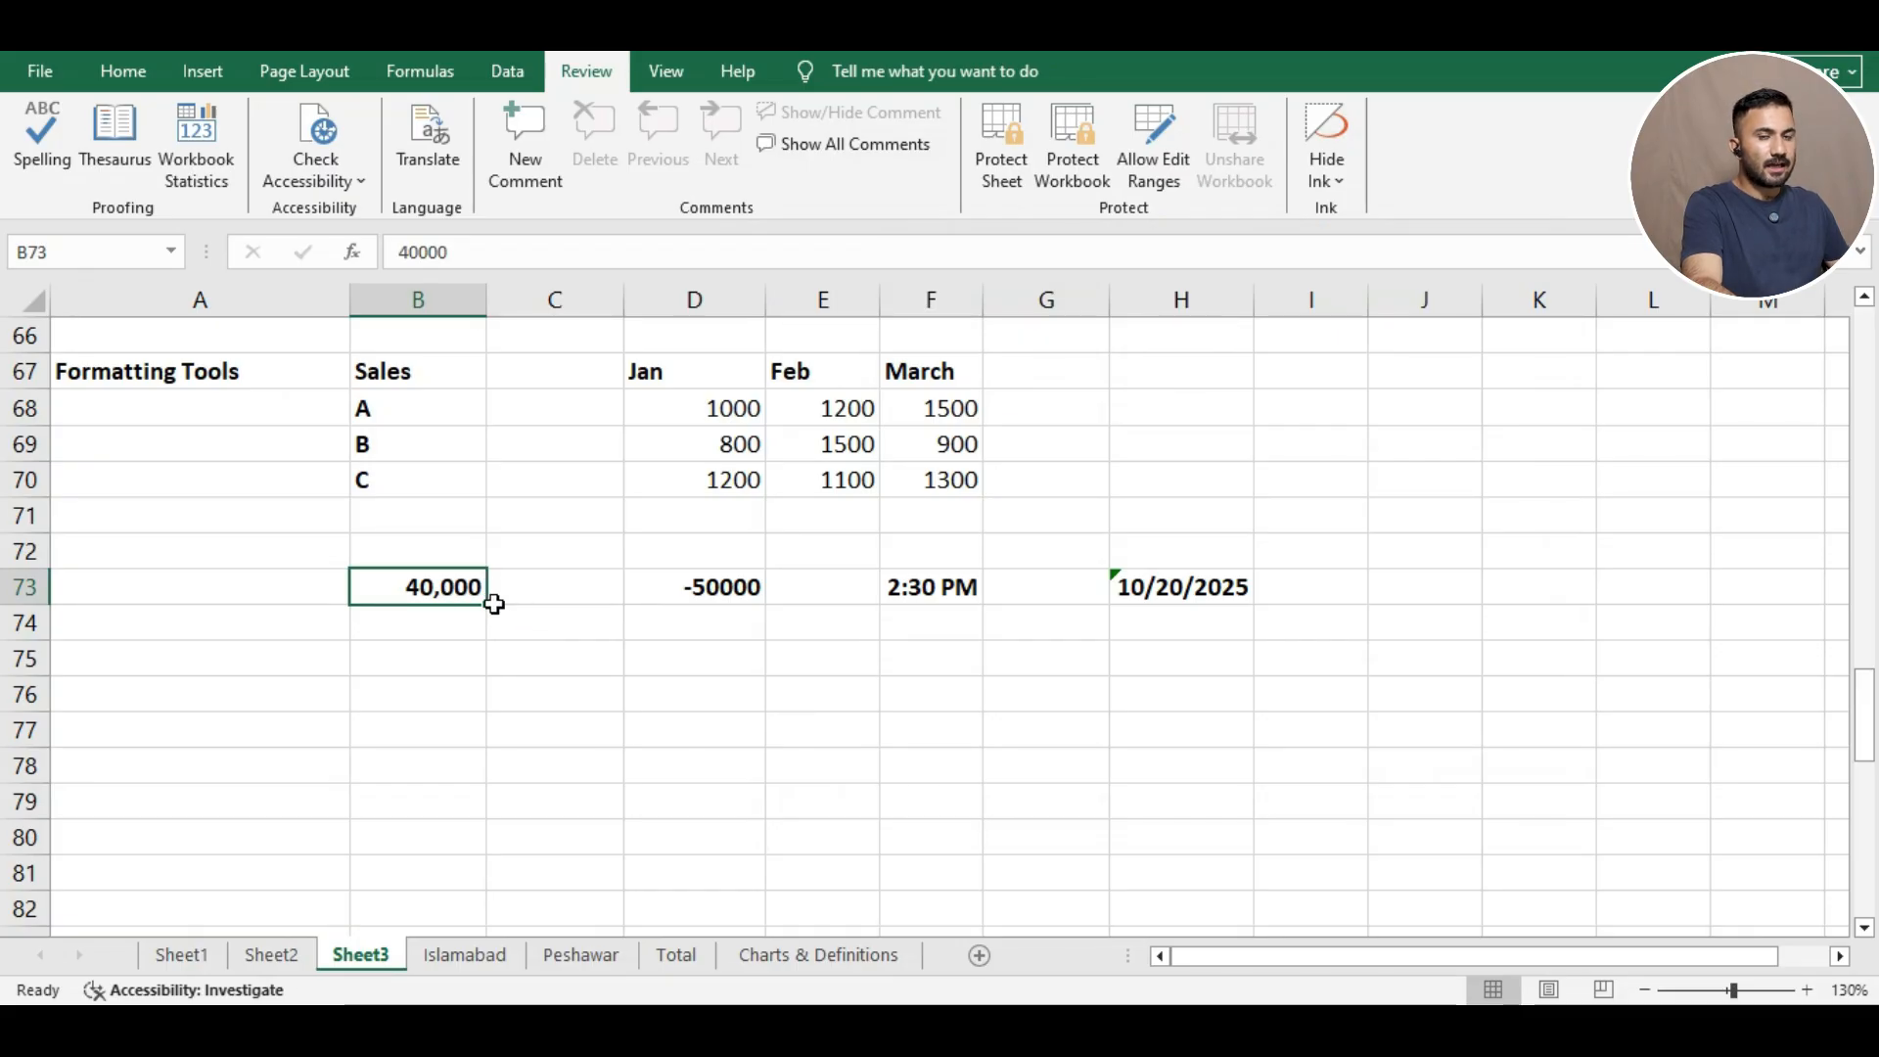
click(736, 596)
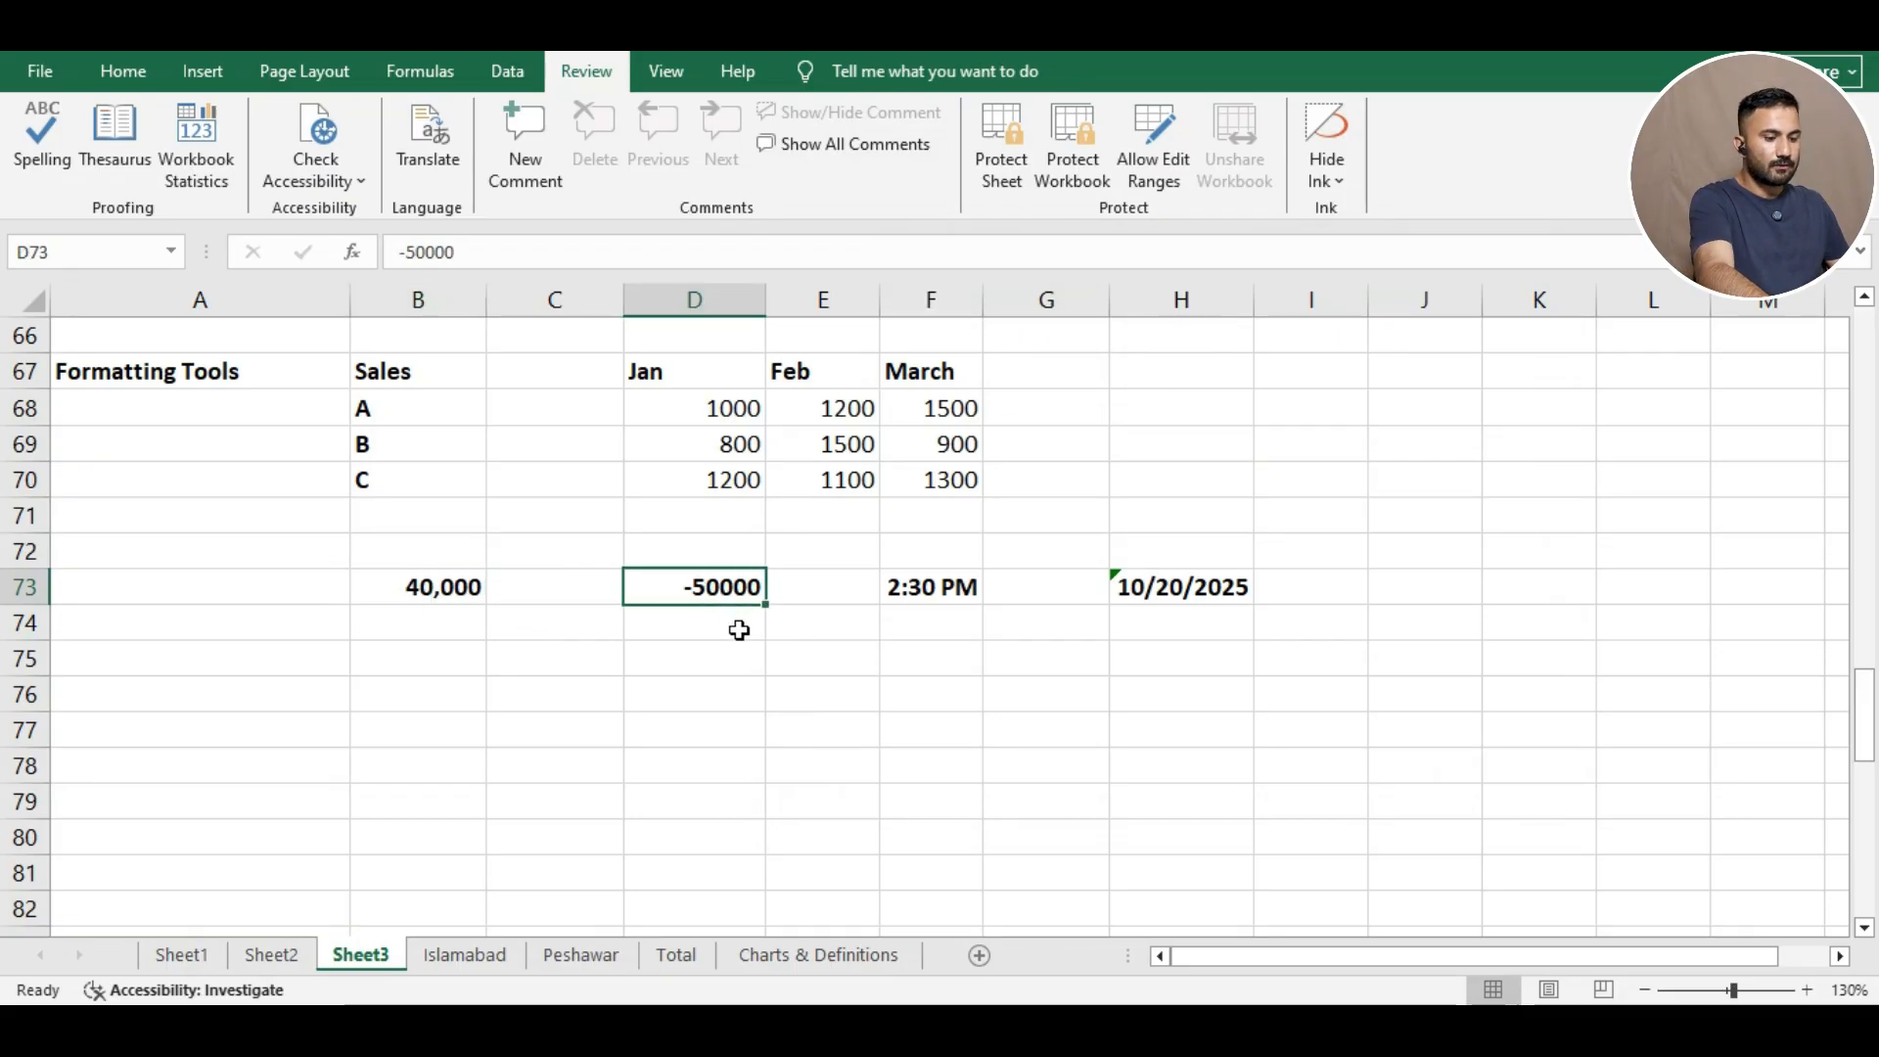
click(717, 666)
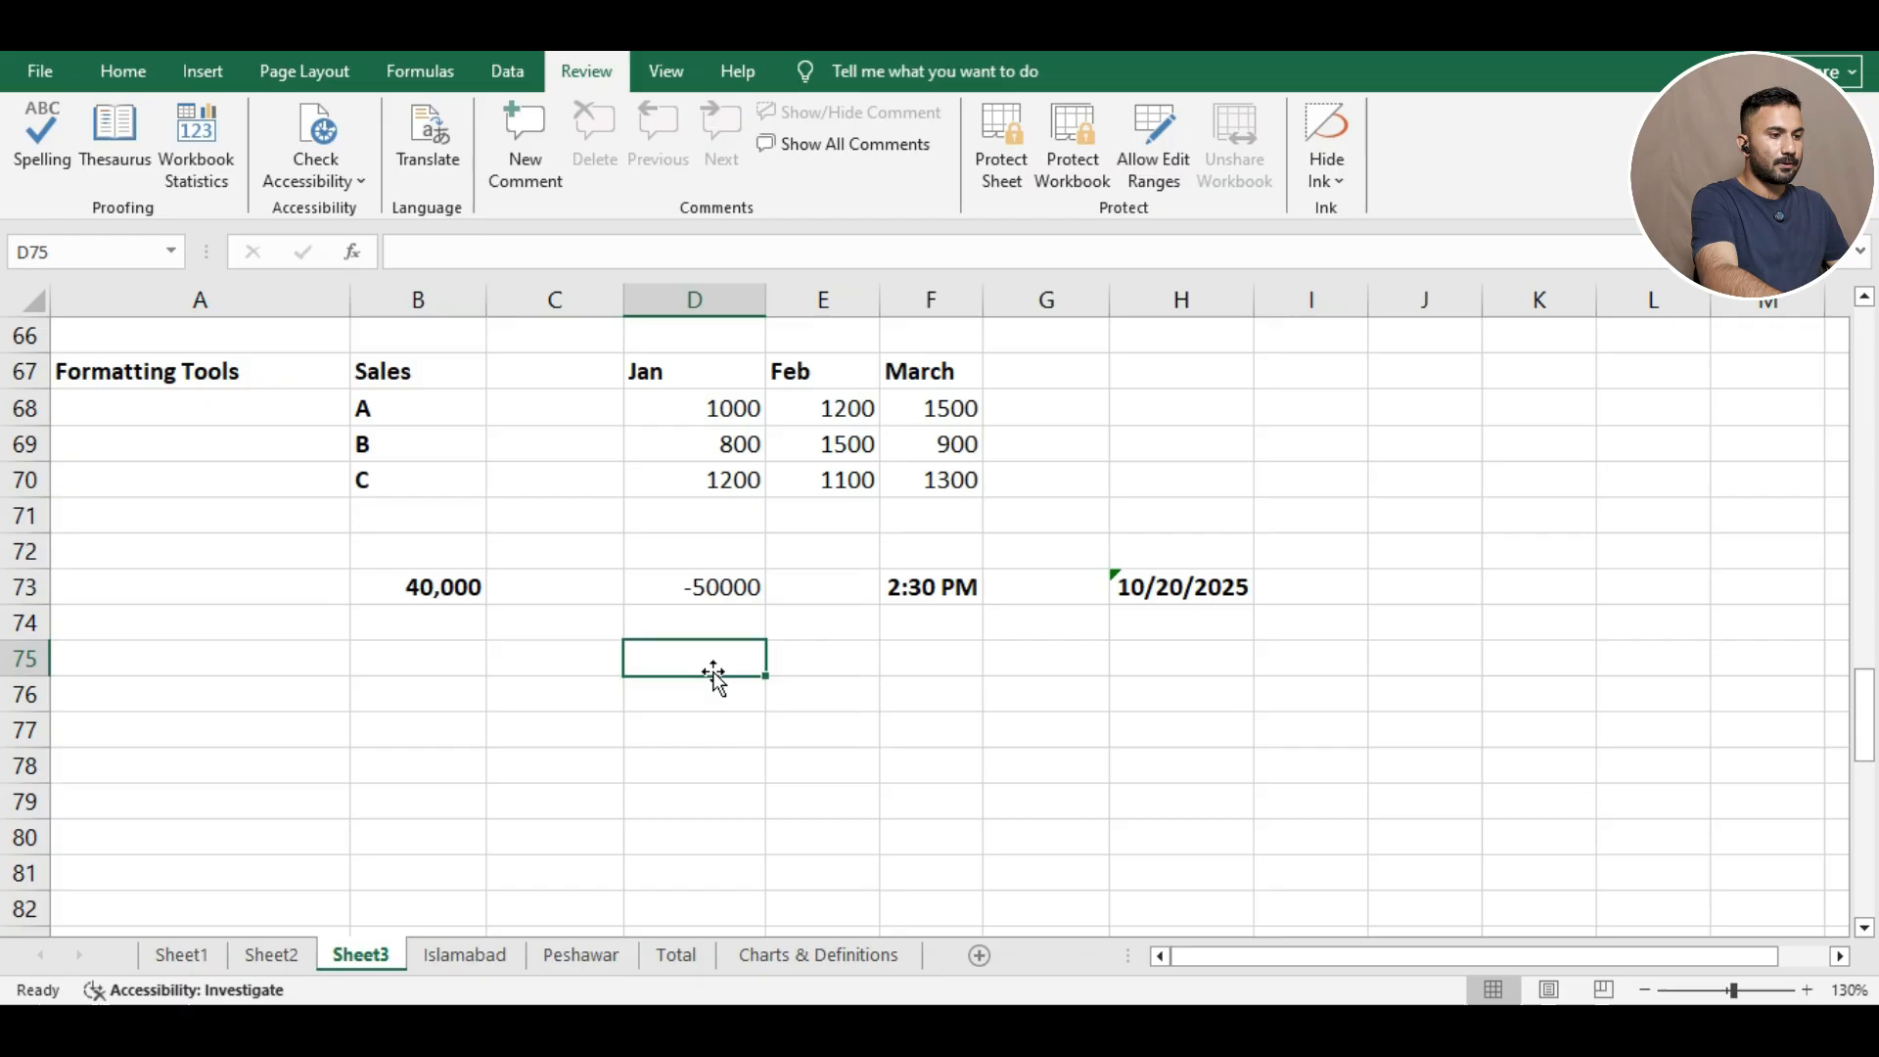
click(675, 592)
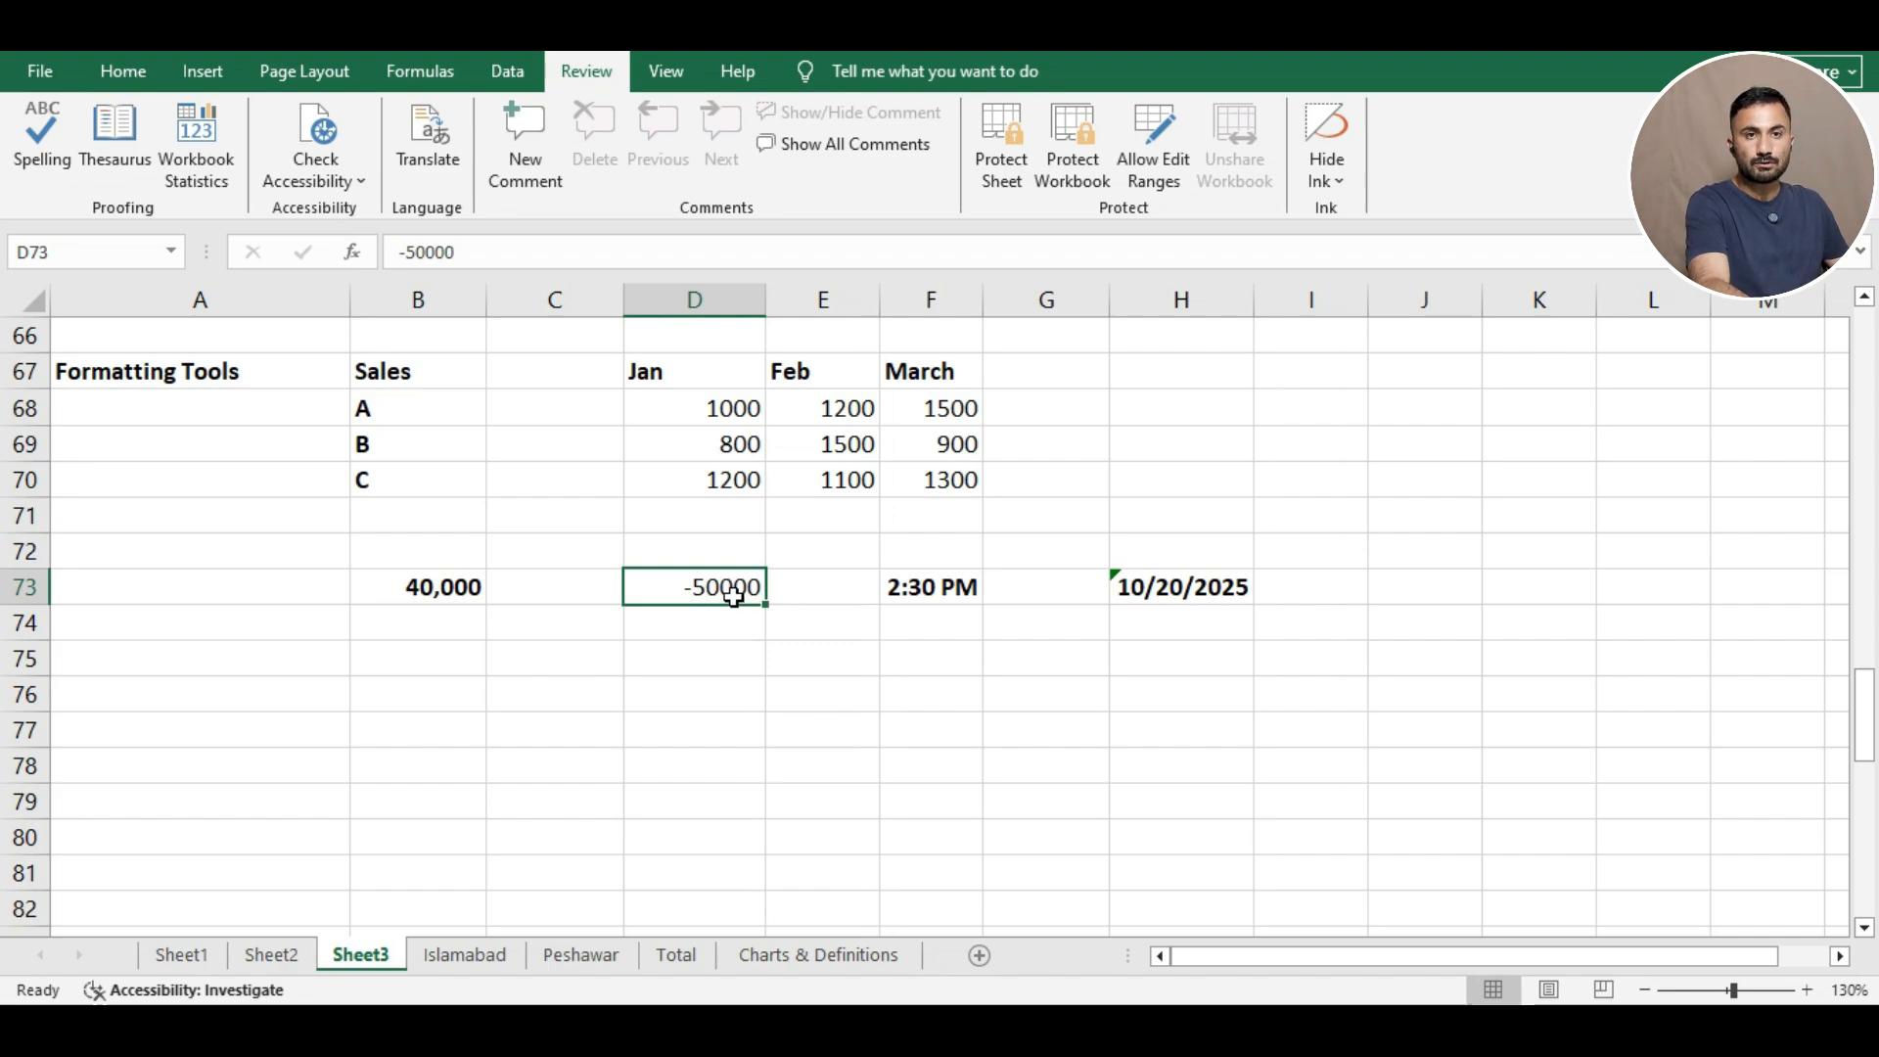
Format D73 as Number with negatives shown in red parentheses.
right_click(692, 591)
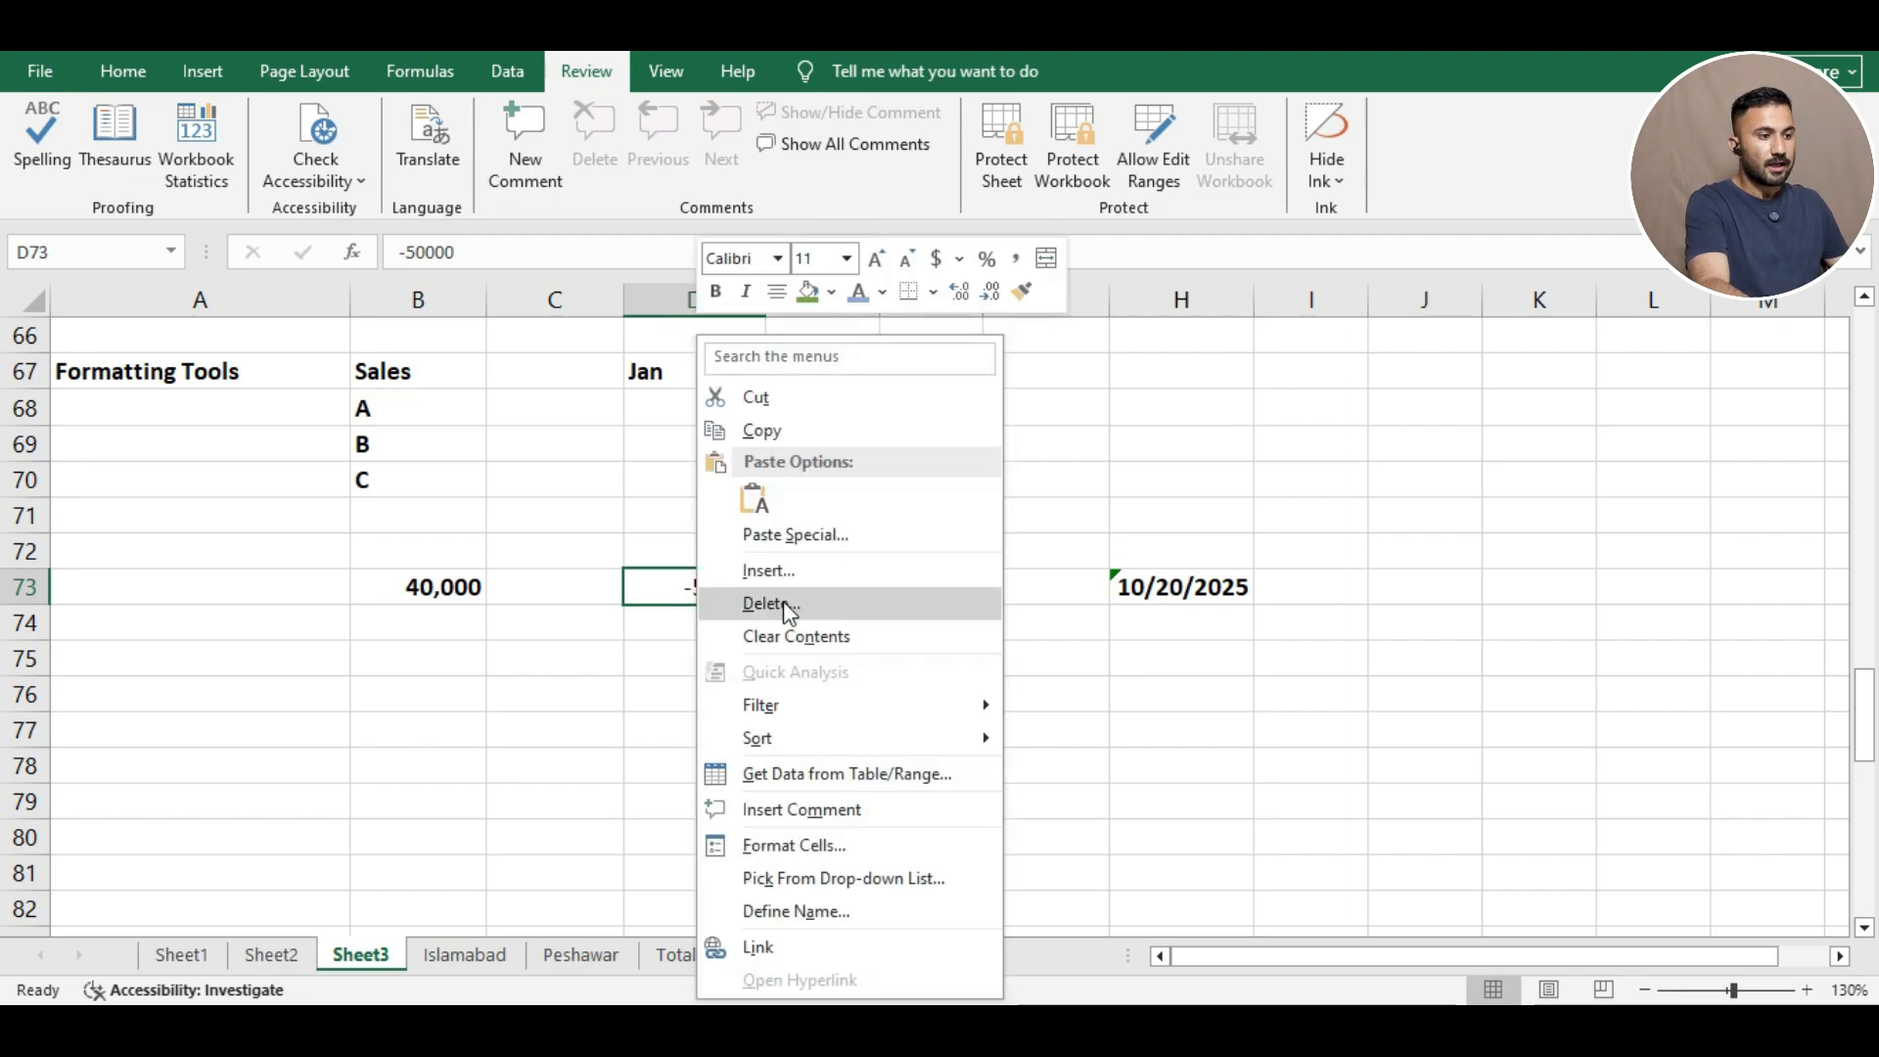
click(796, 845)
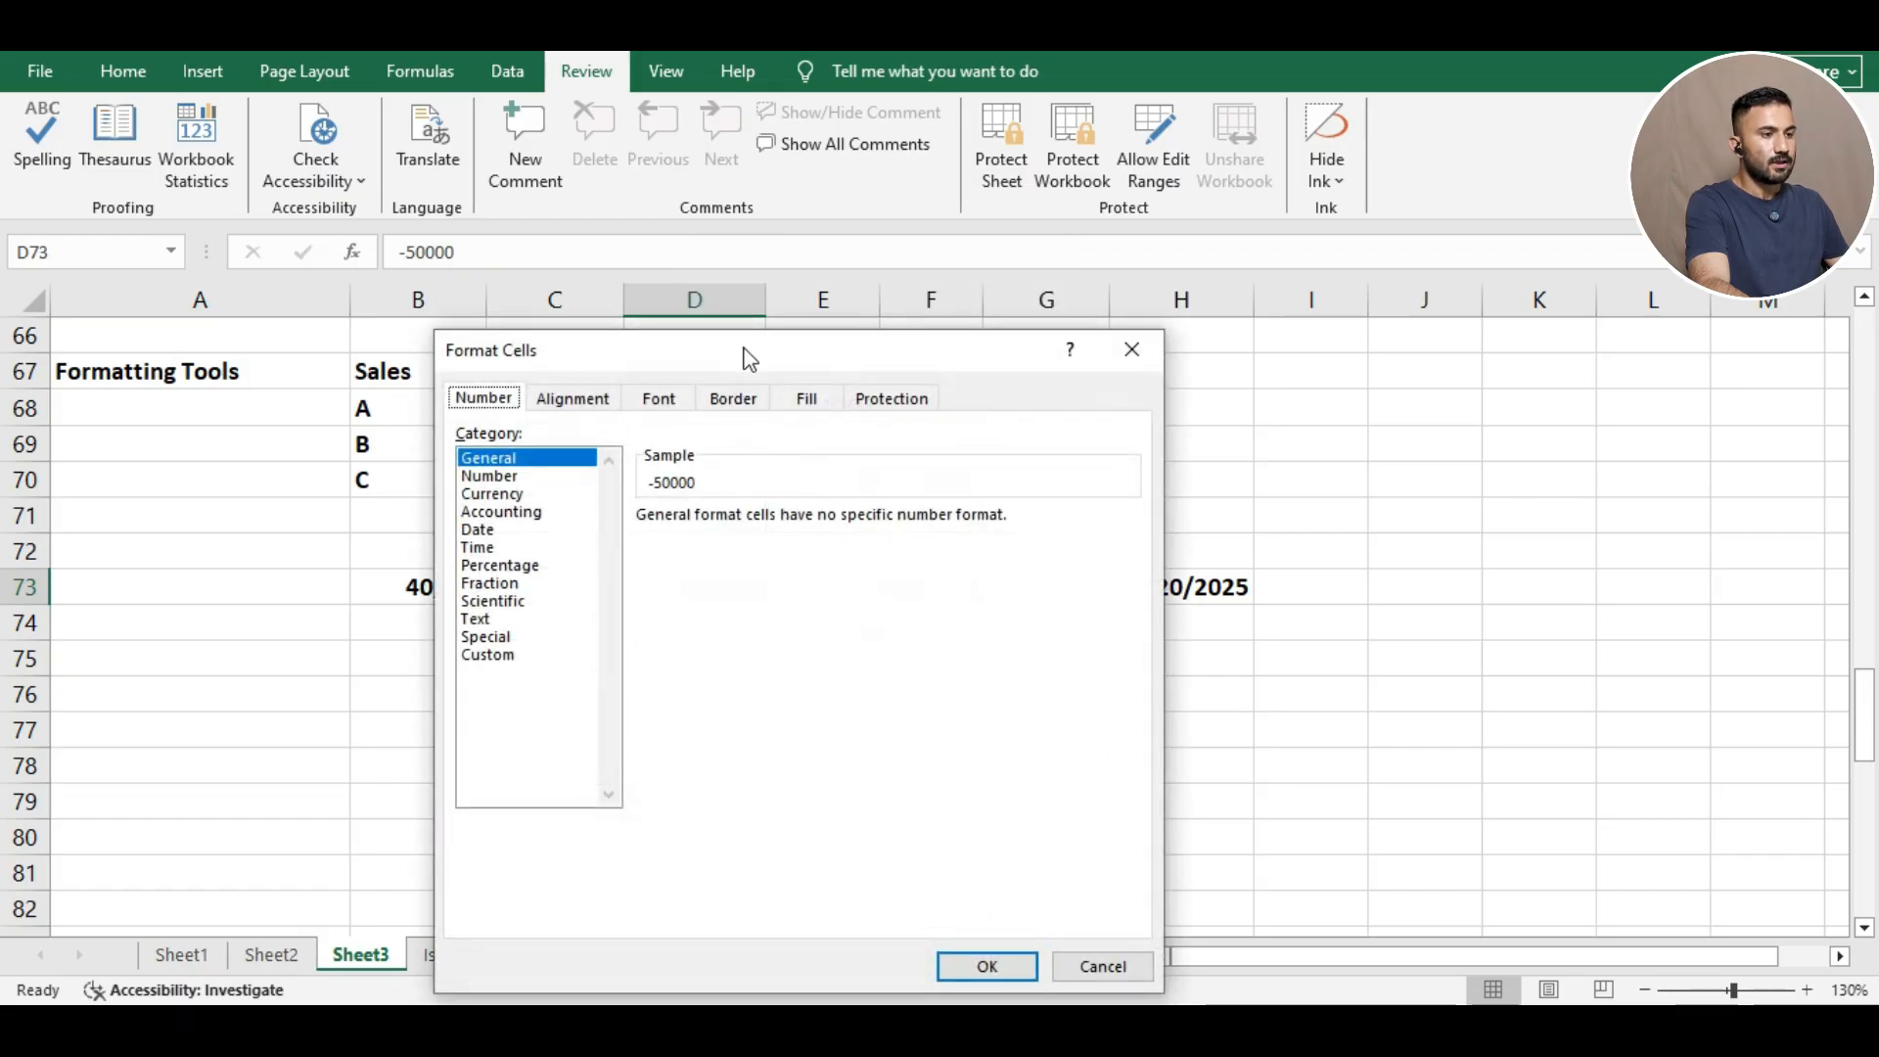
drag(750, 359, 1117, 241)
click(883, 360)
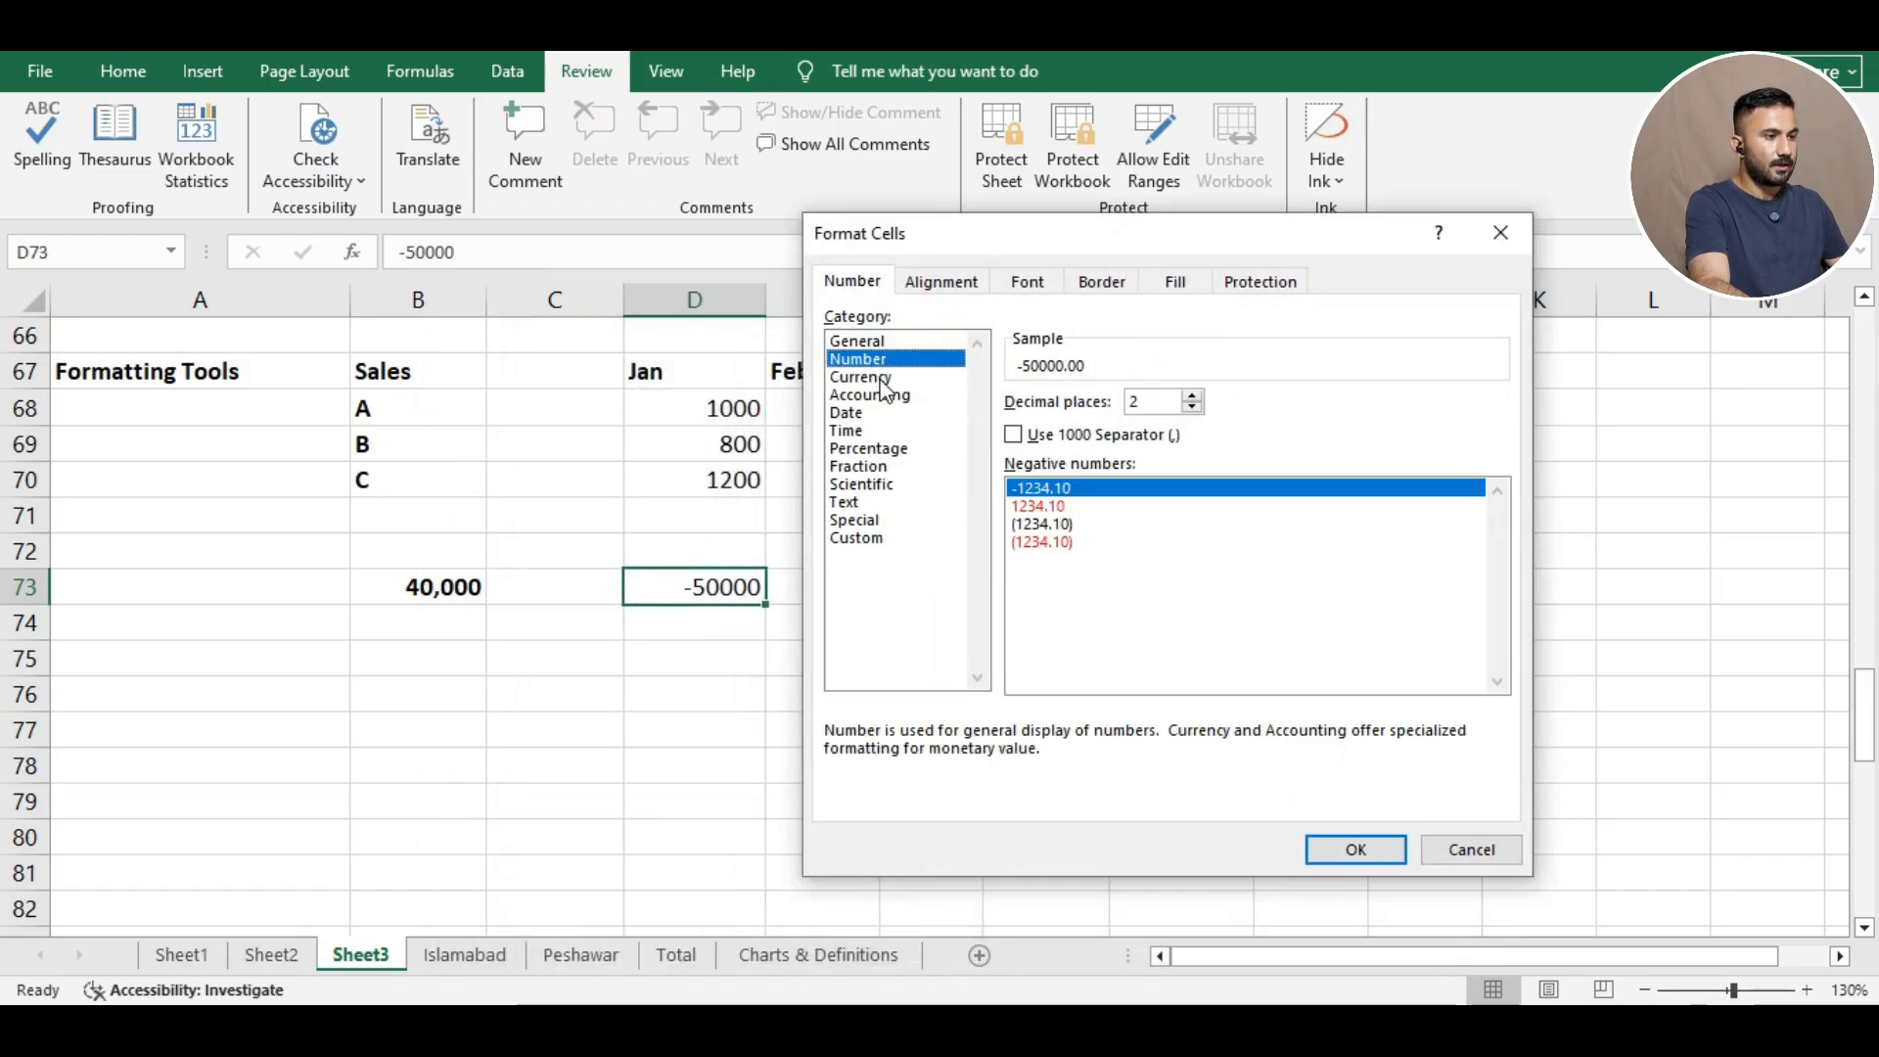
click(1047, 543)
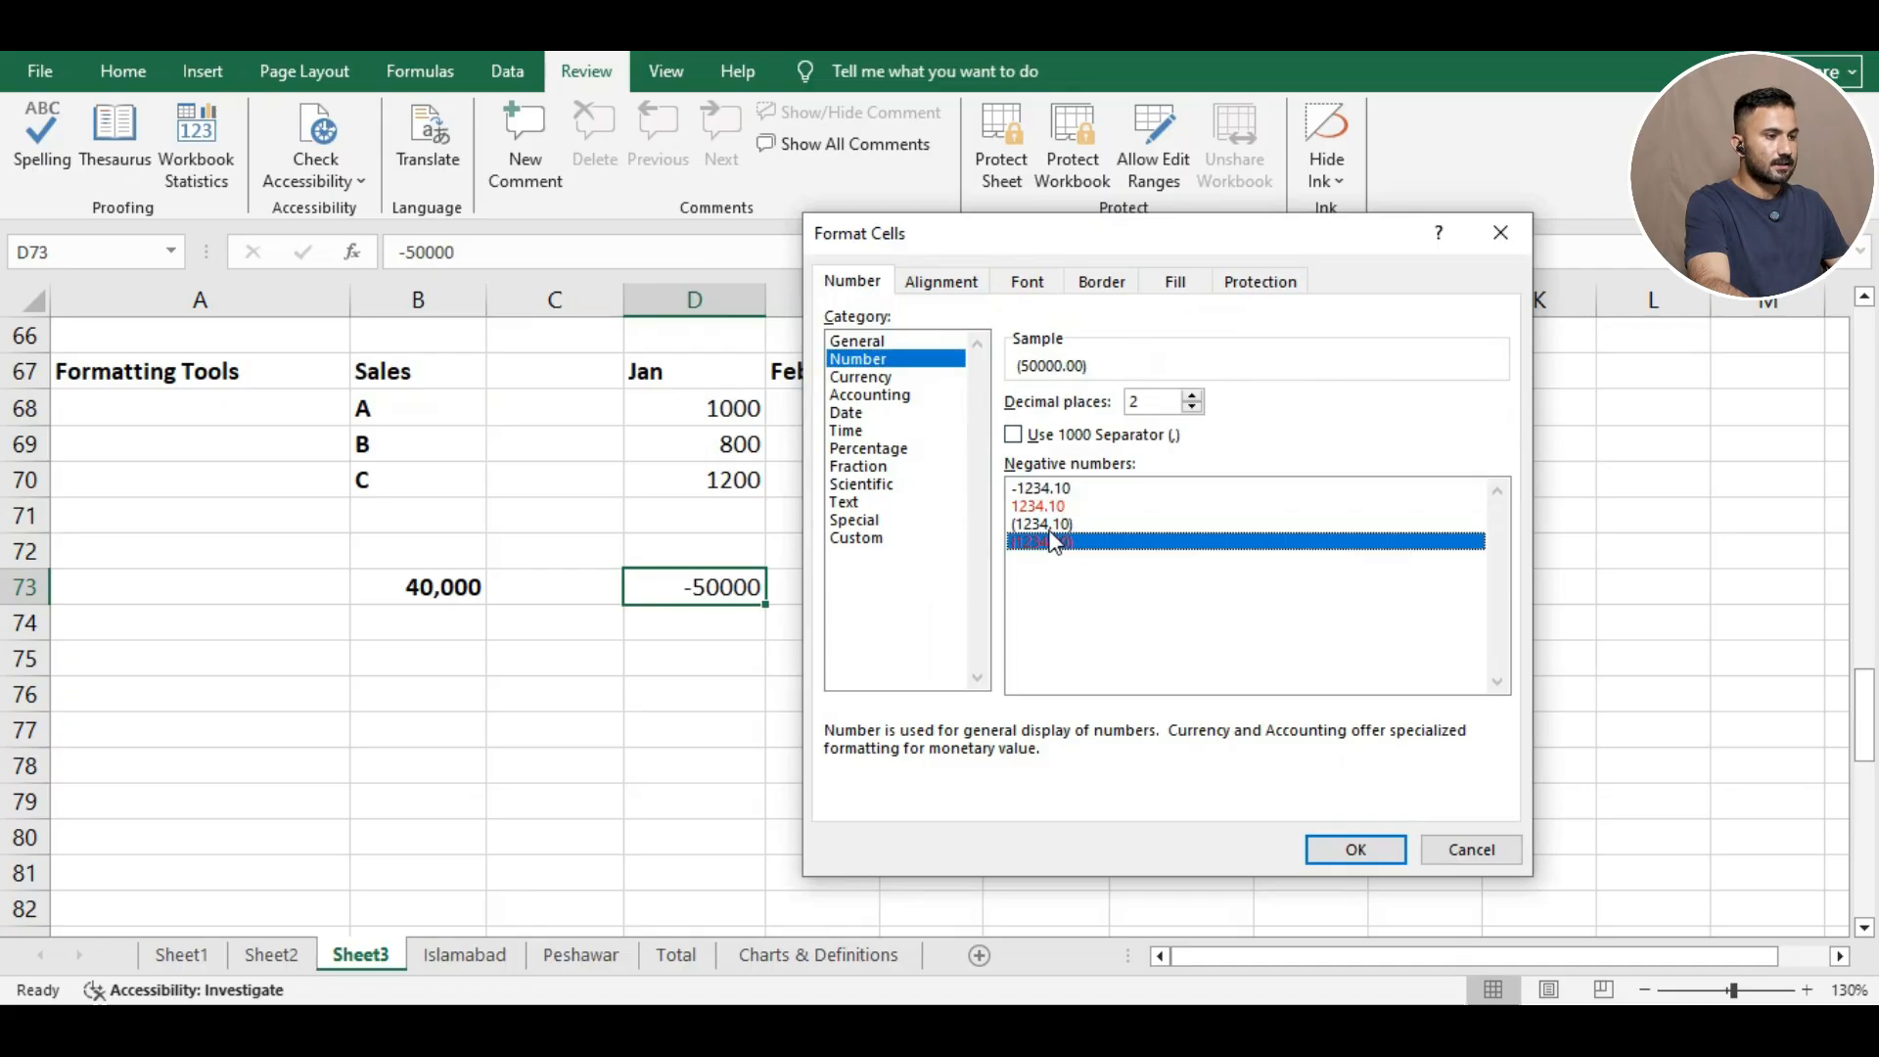
click(1350, 847)
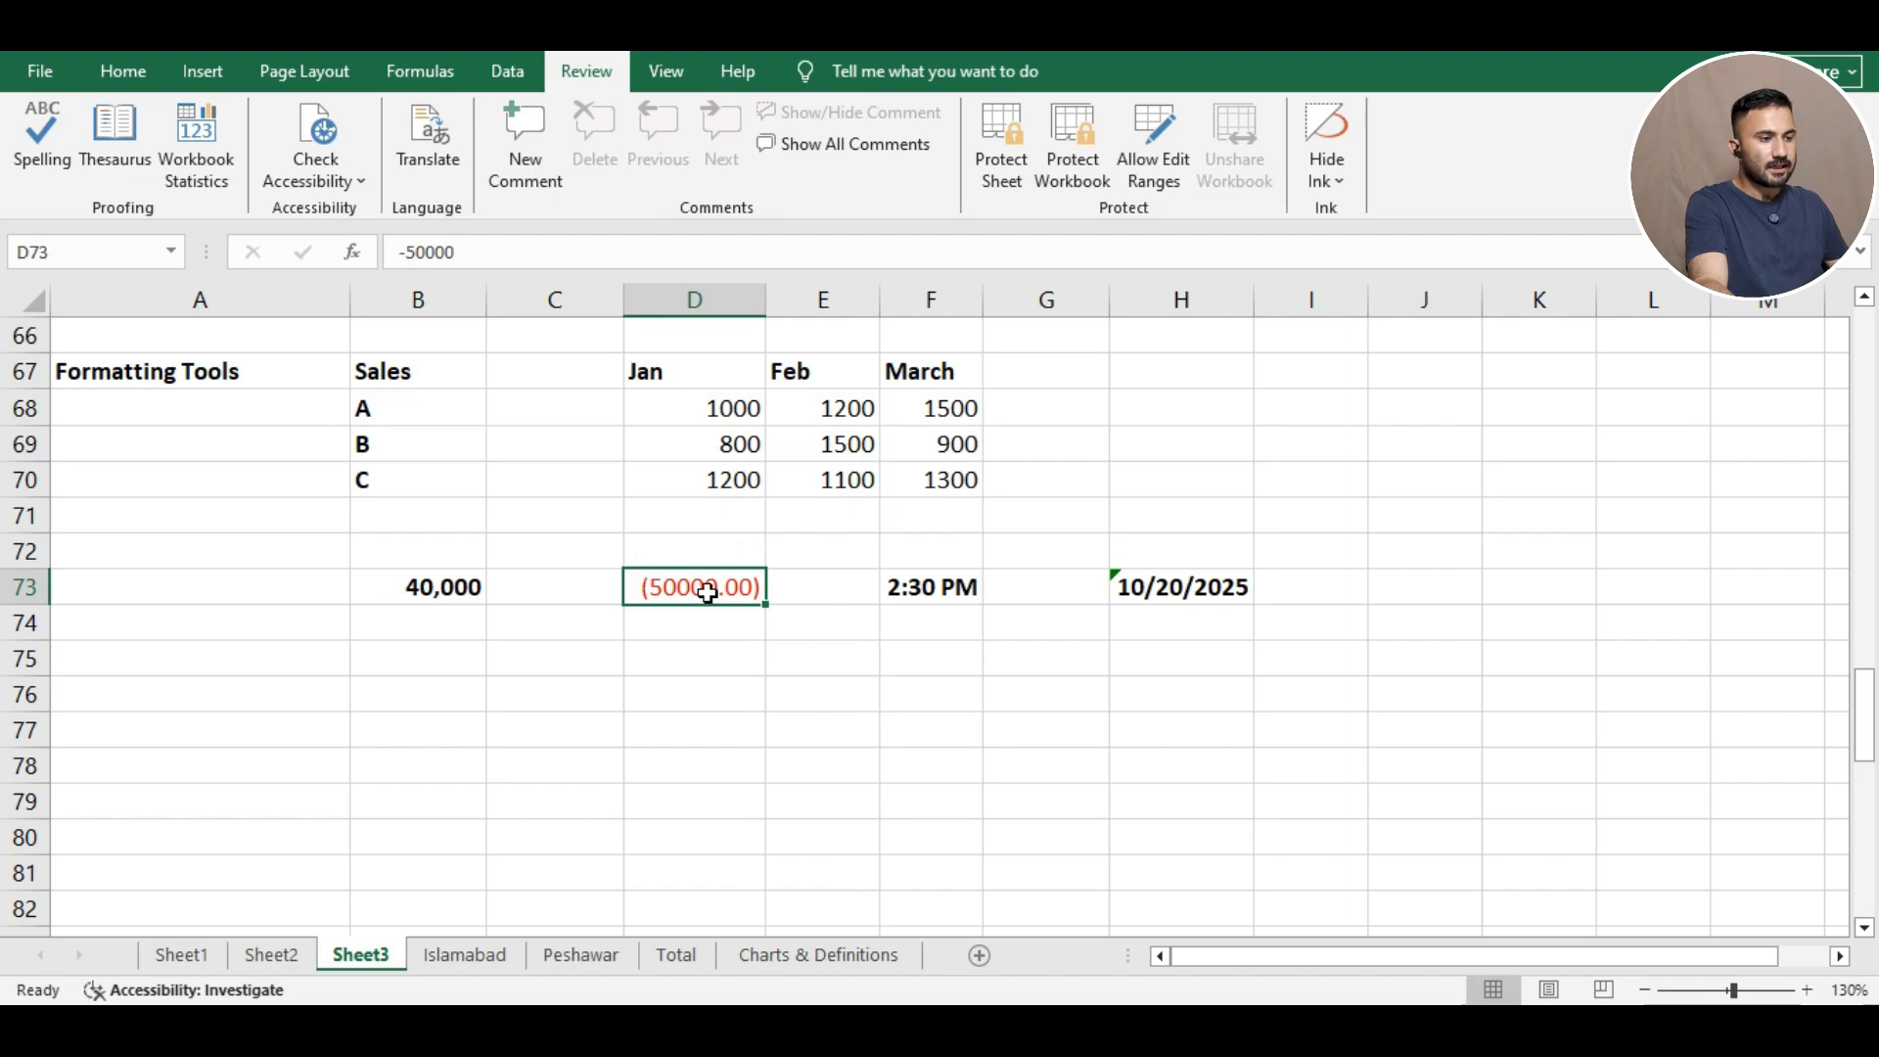
Reformat D73 with the Accounting format instead.
right_click(705, 593)
click(806, 838)
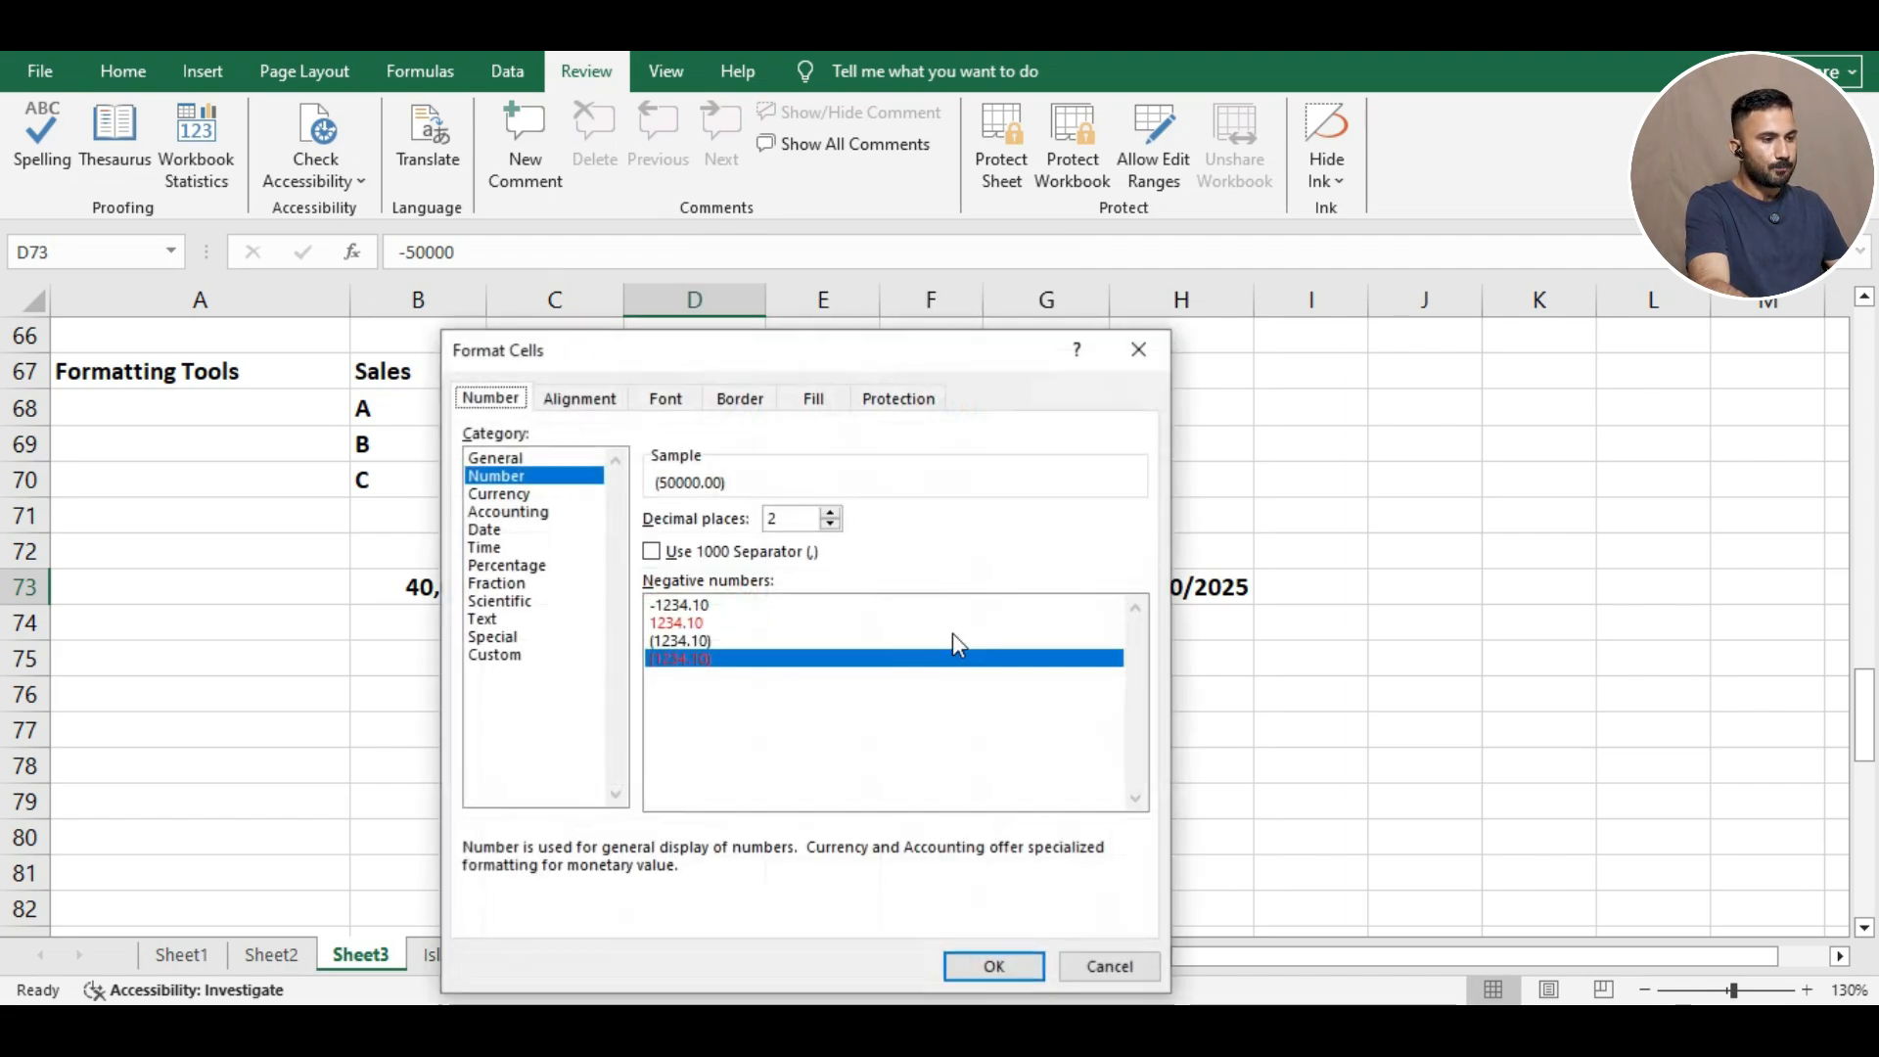
drag(885, 352, 1135, 253)
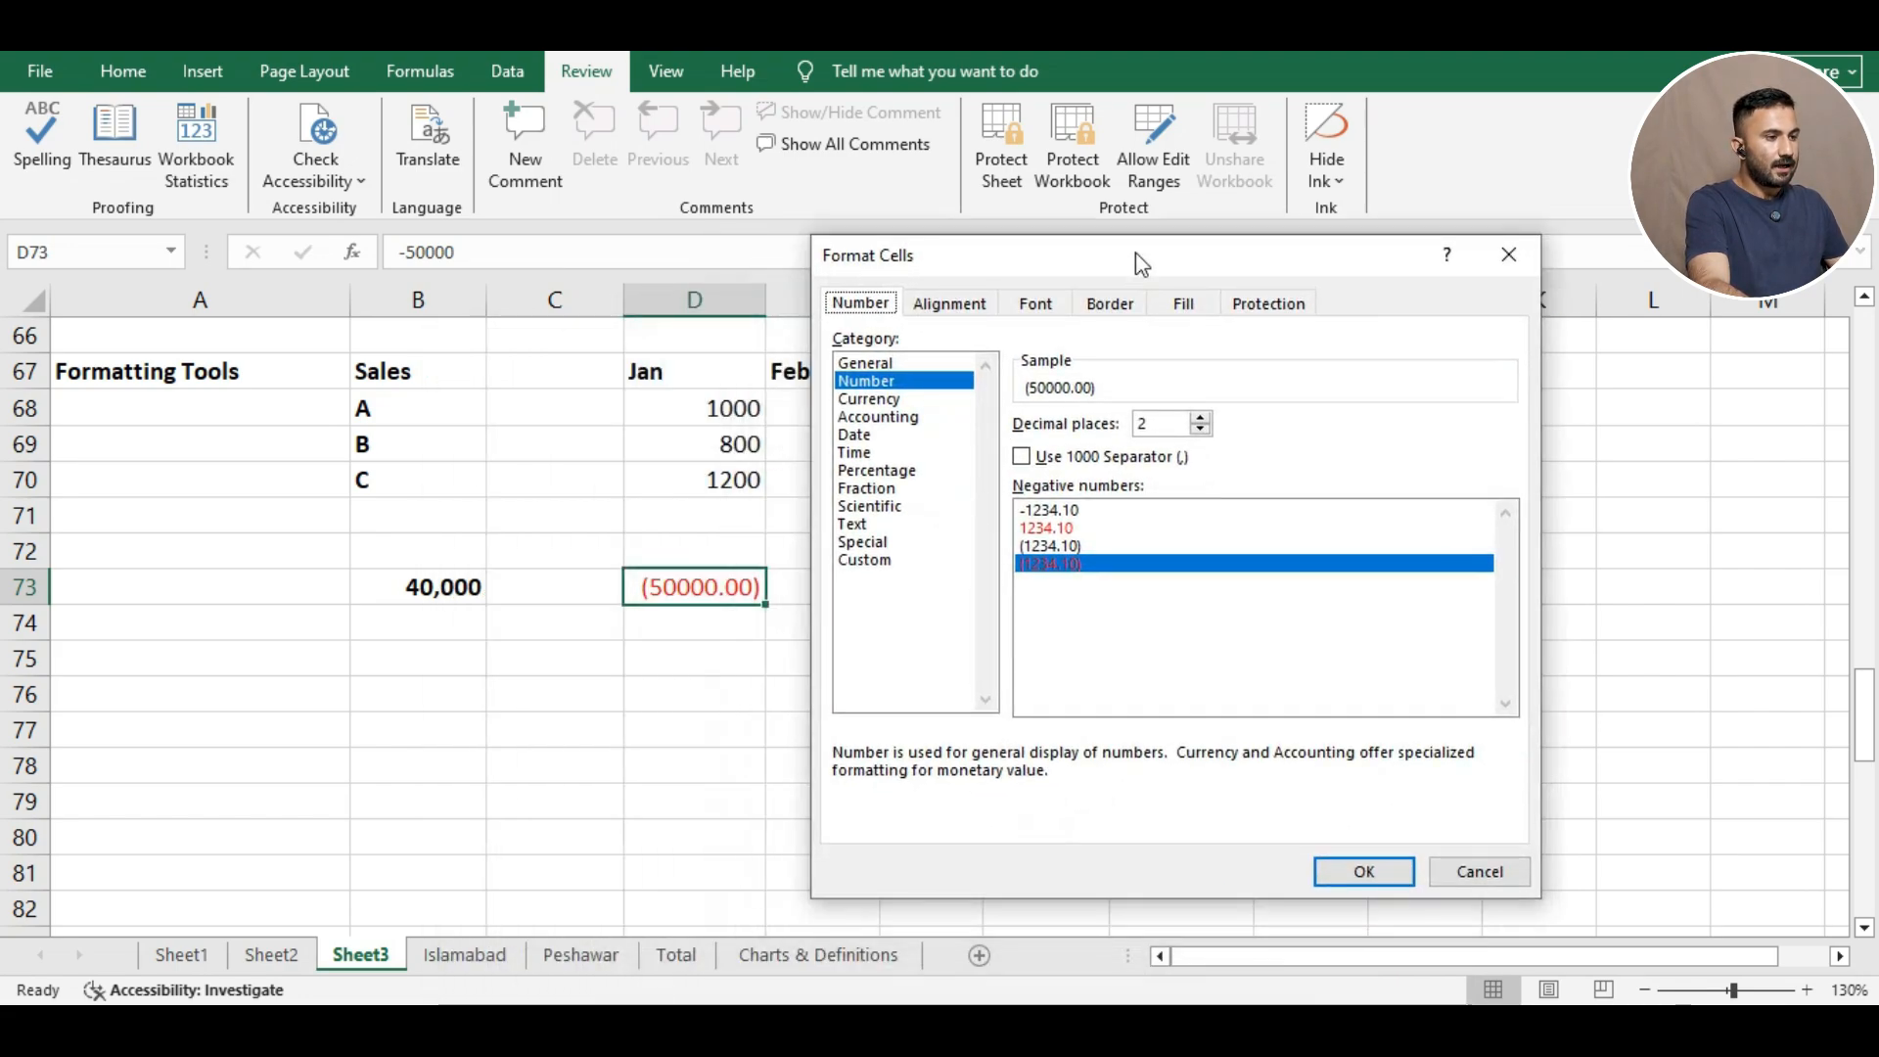
click(904, 421)
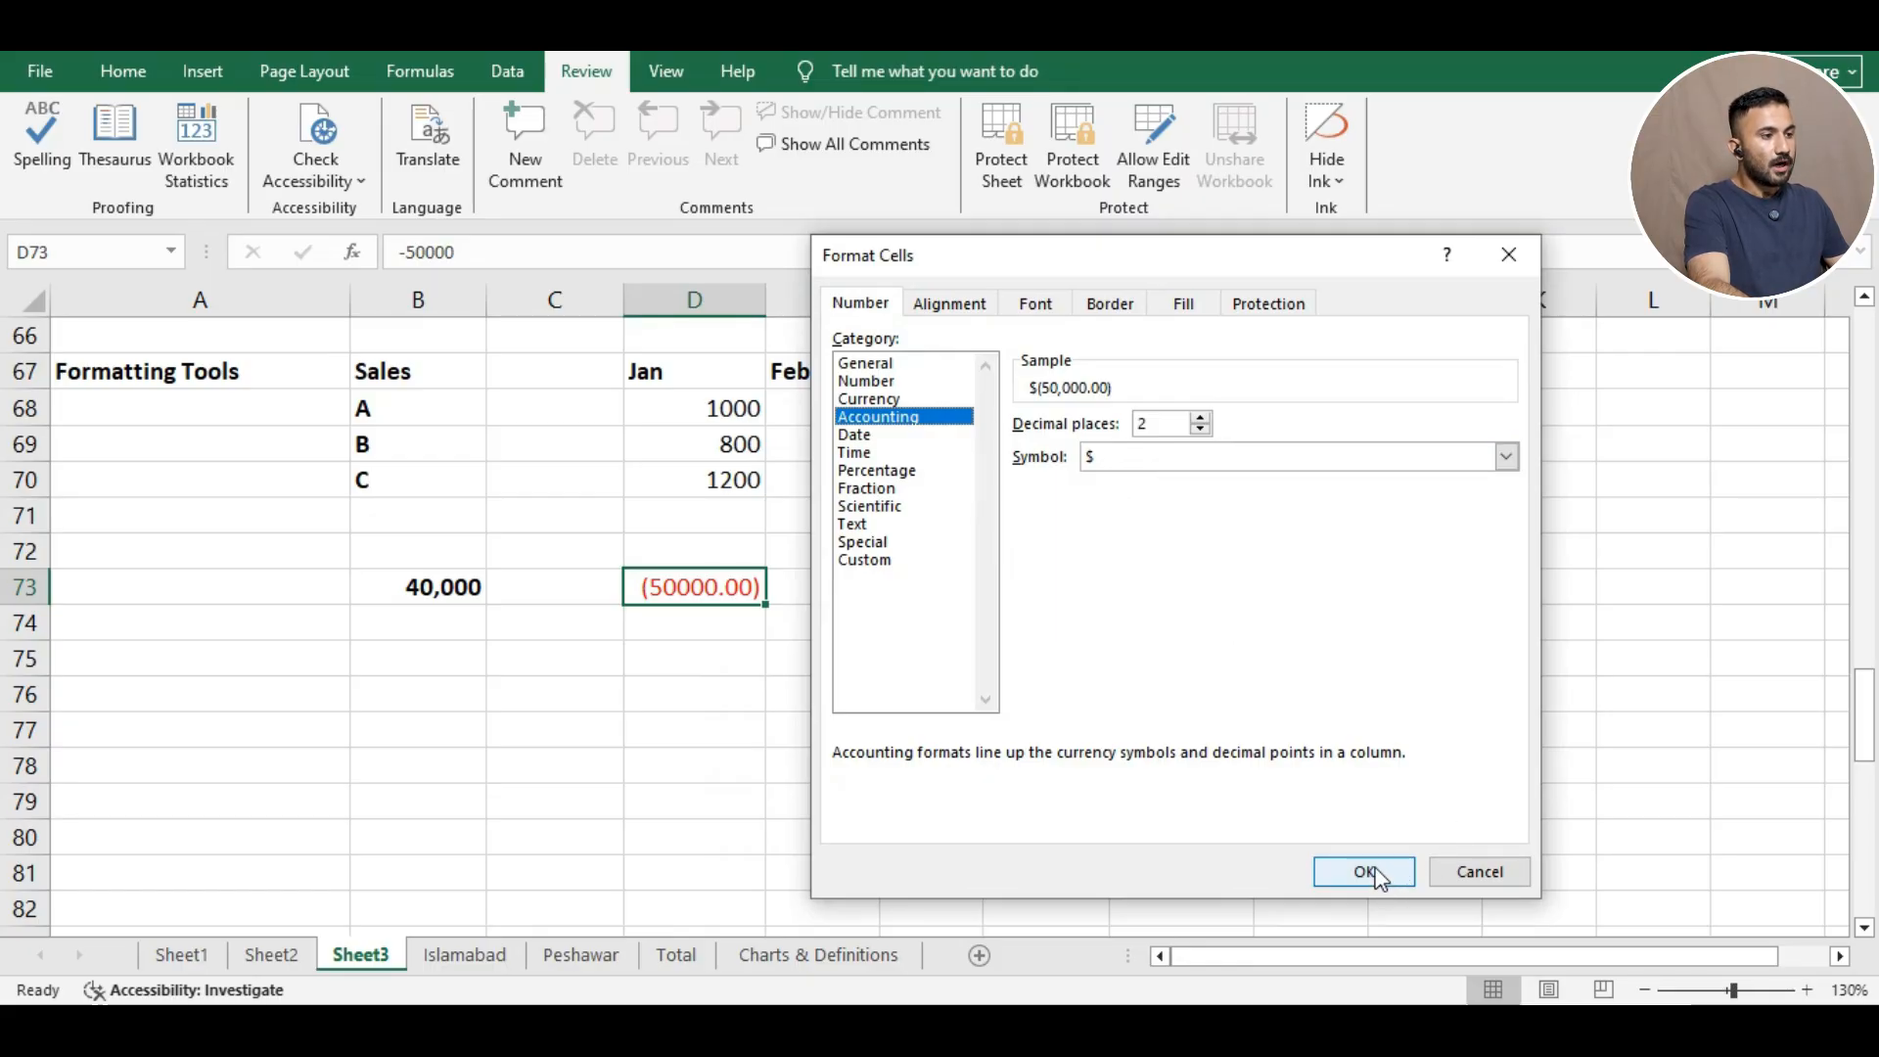
click(885, 383)
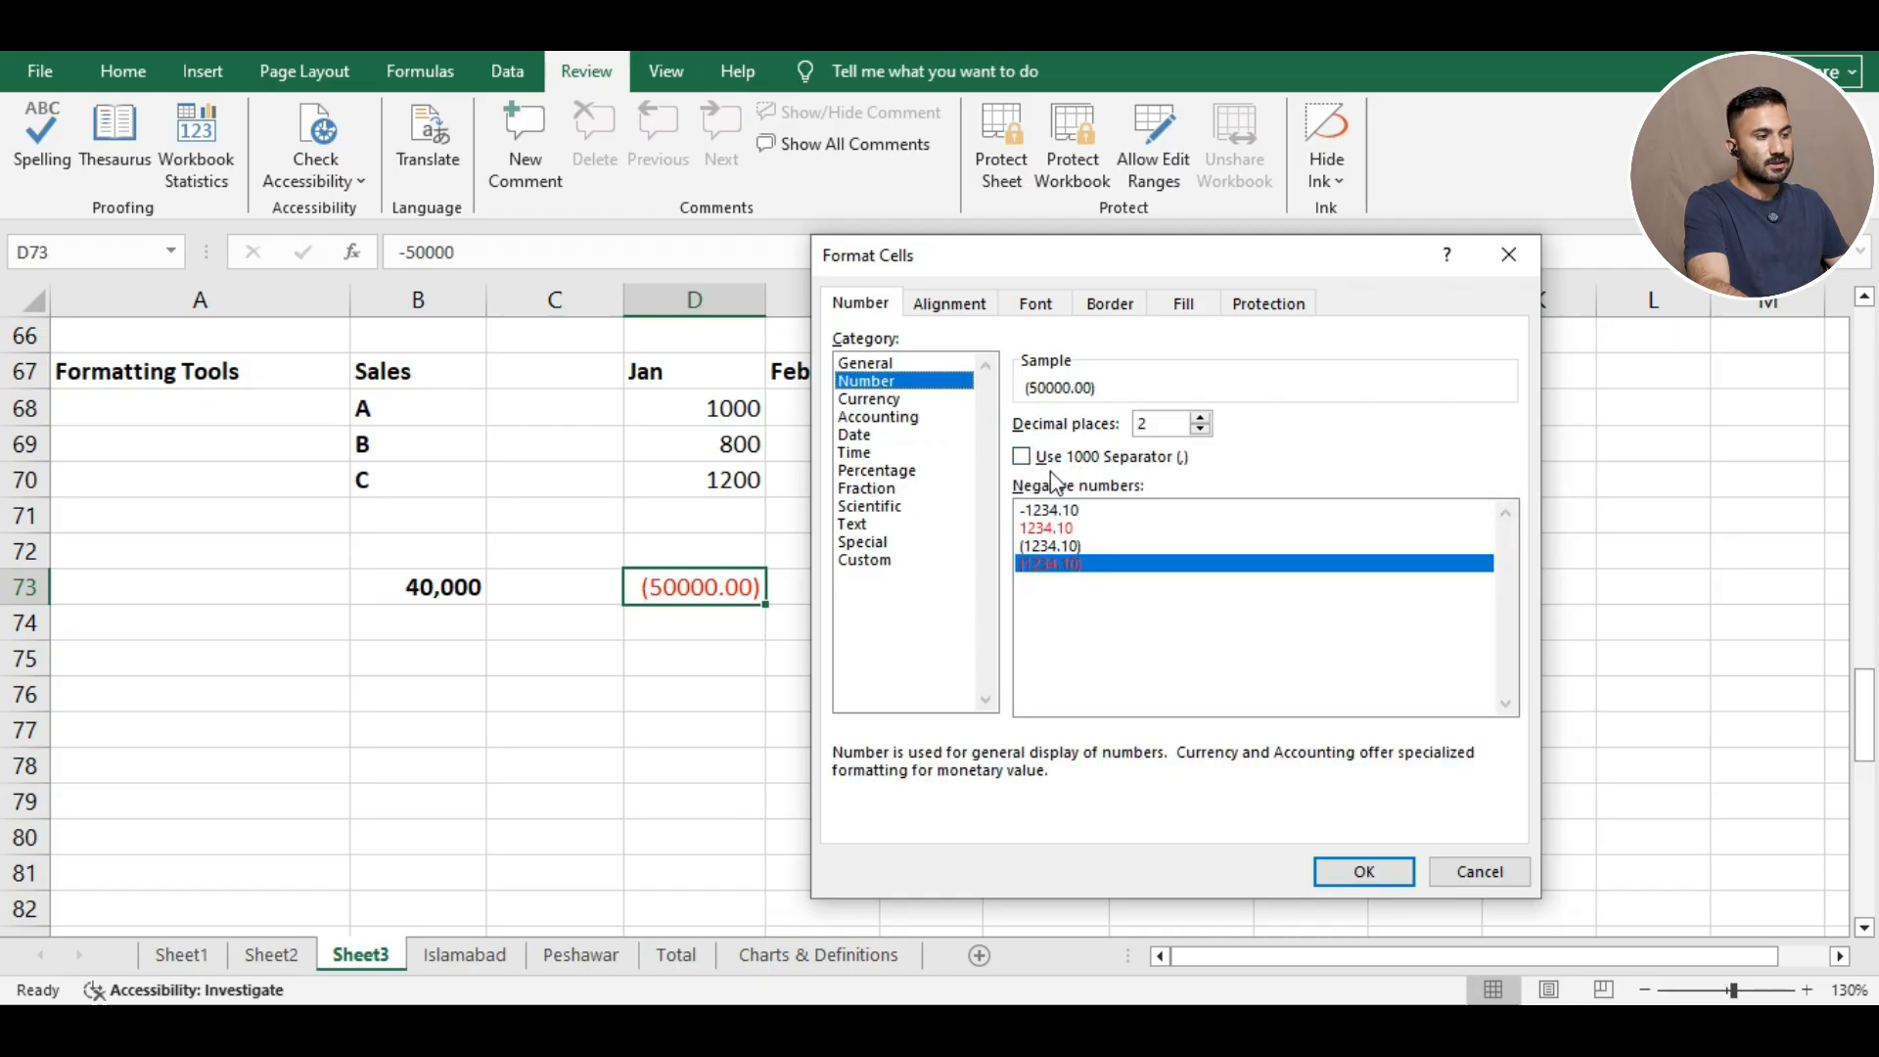
click(897, 417)
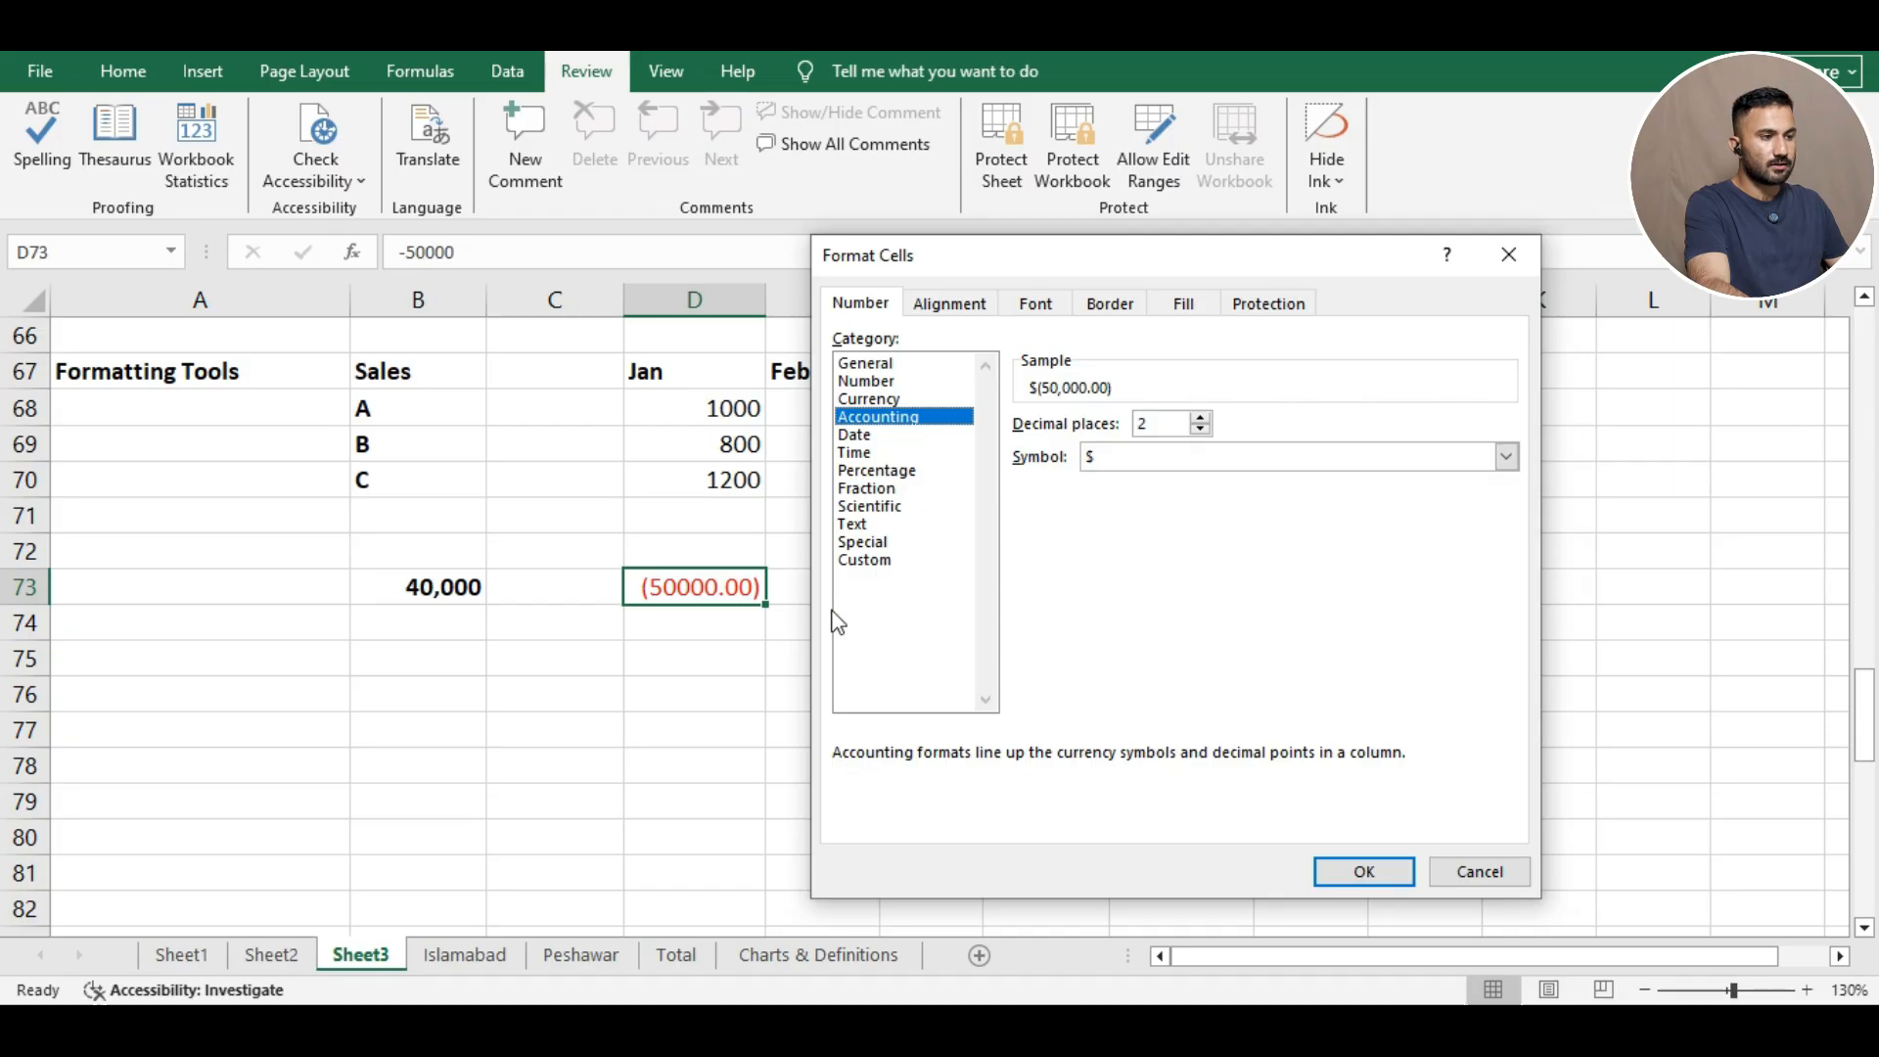
click(1363, 873)
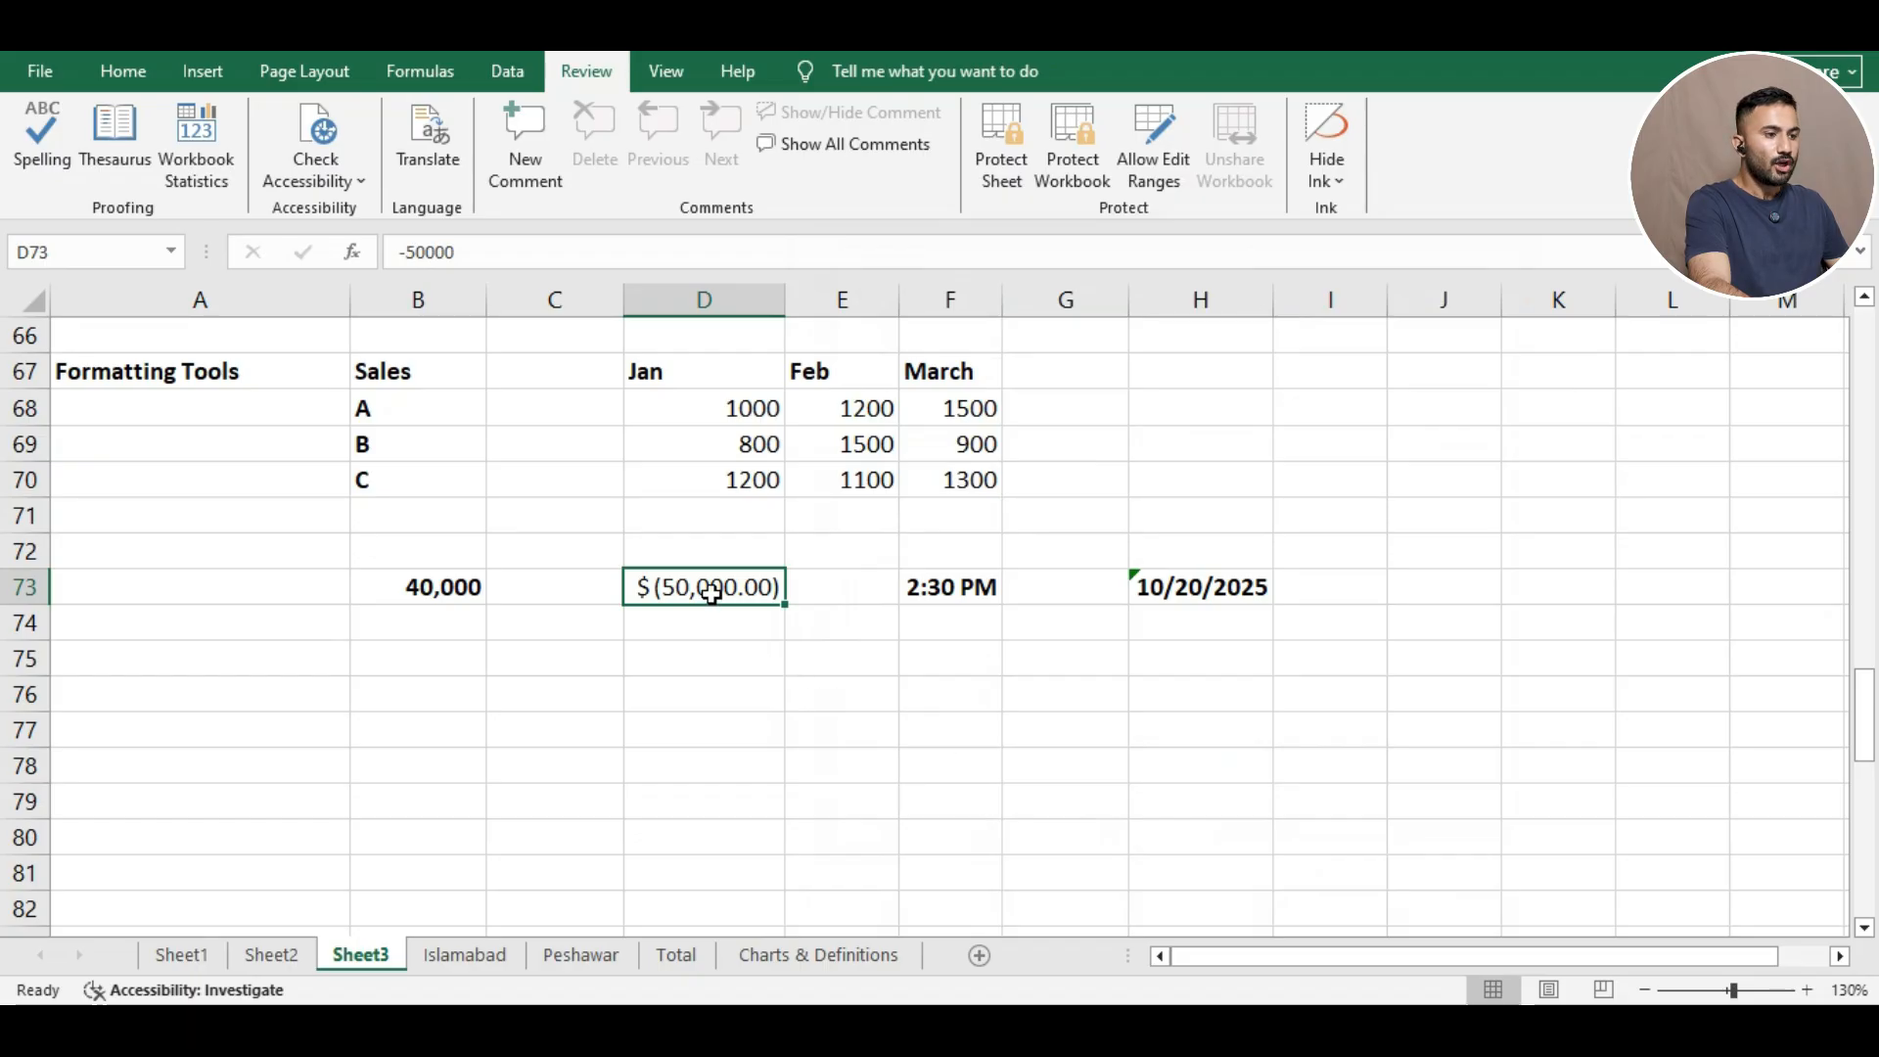
Set D73's Accounting decimal places to 0 so it reads $ (50,000).
click(704, 655)
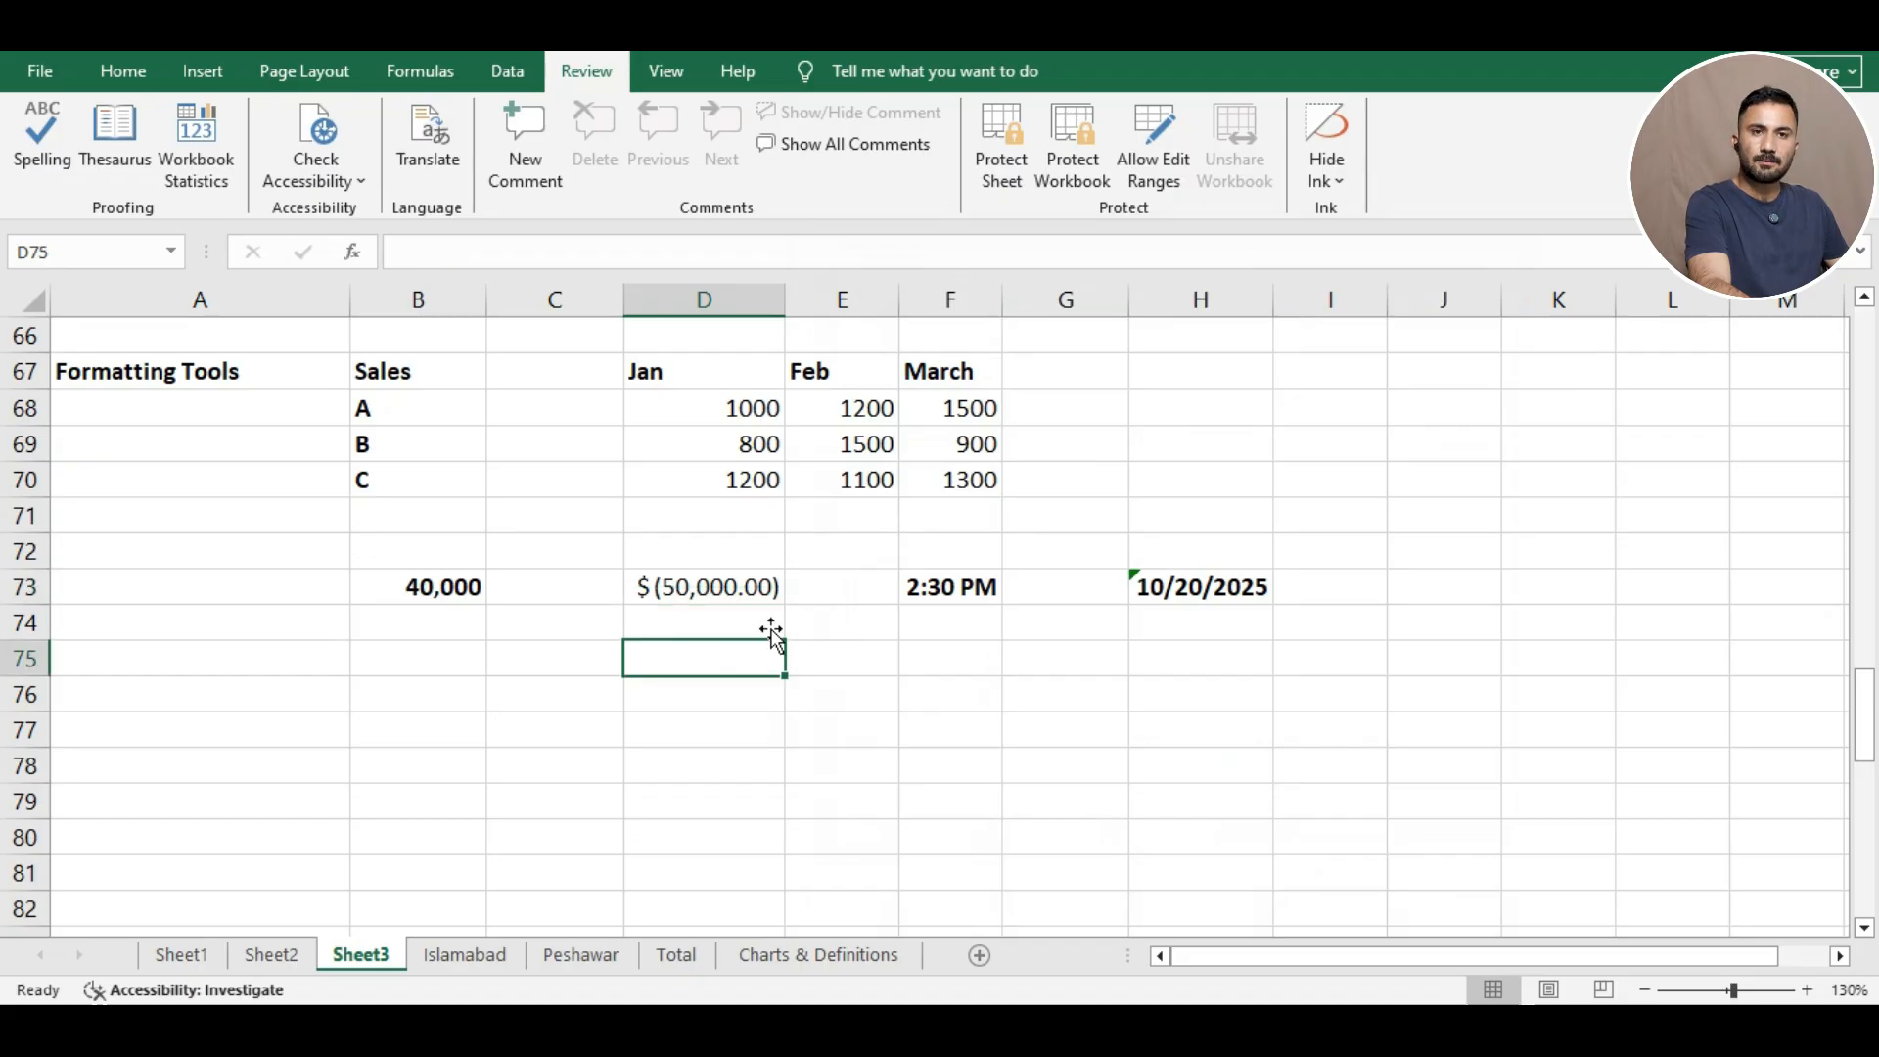
click(723, 580)
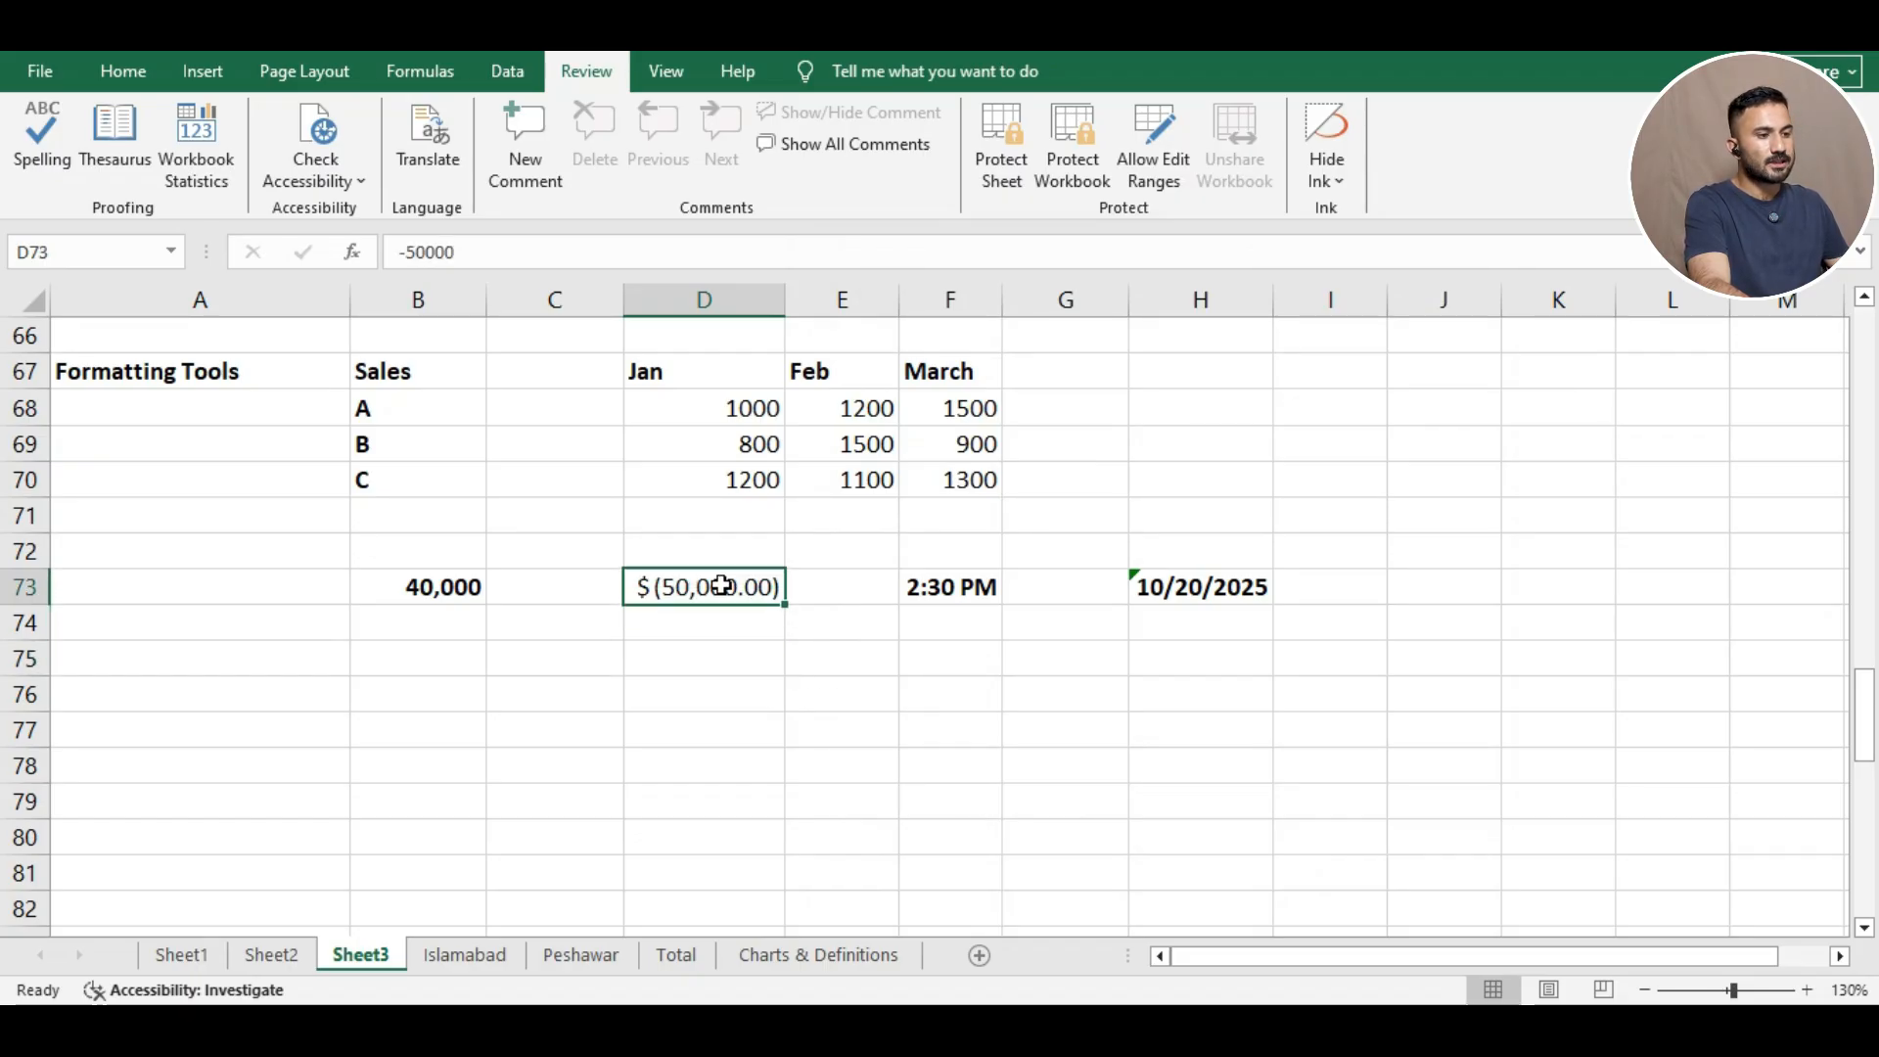
right_click(724, 583)
click(849, 848)
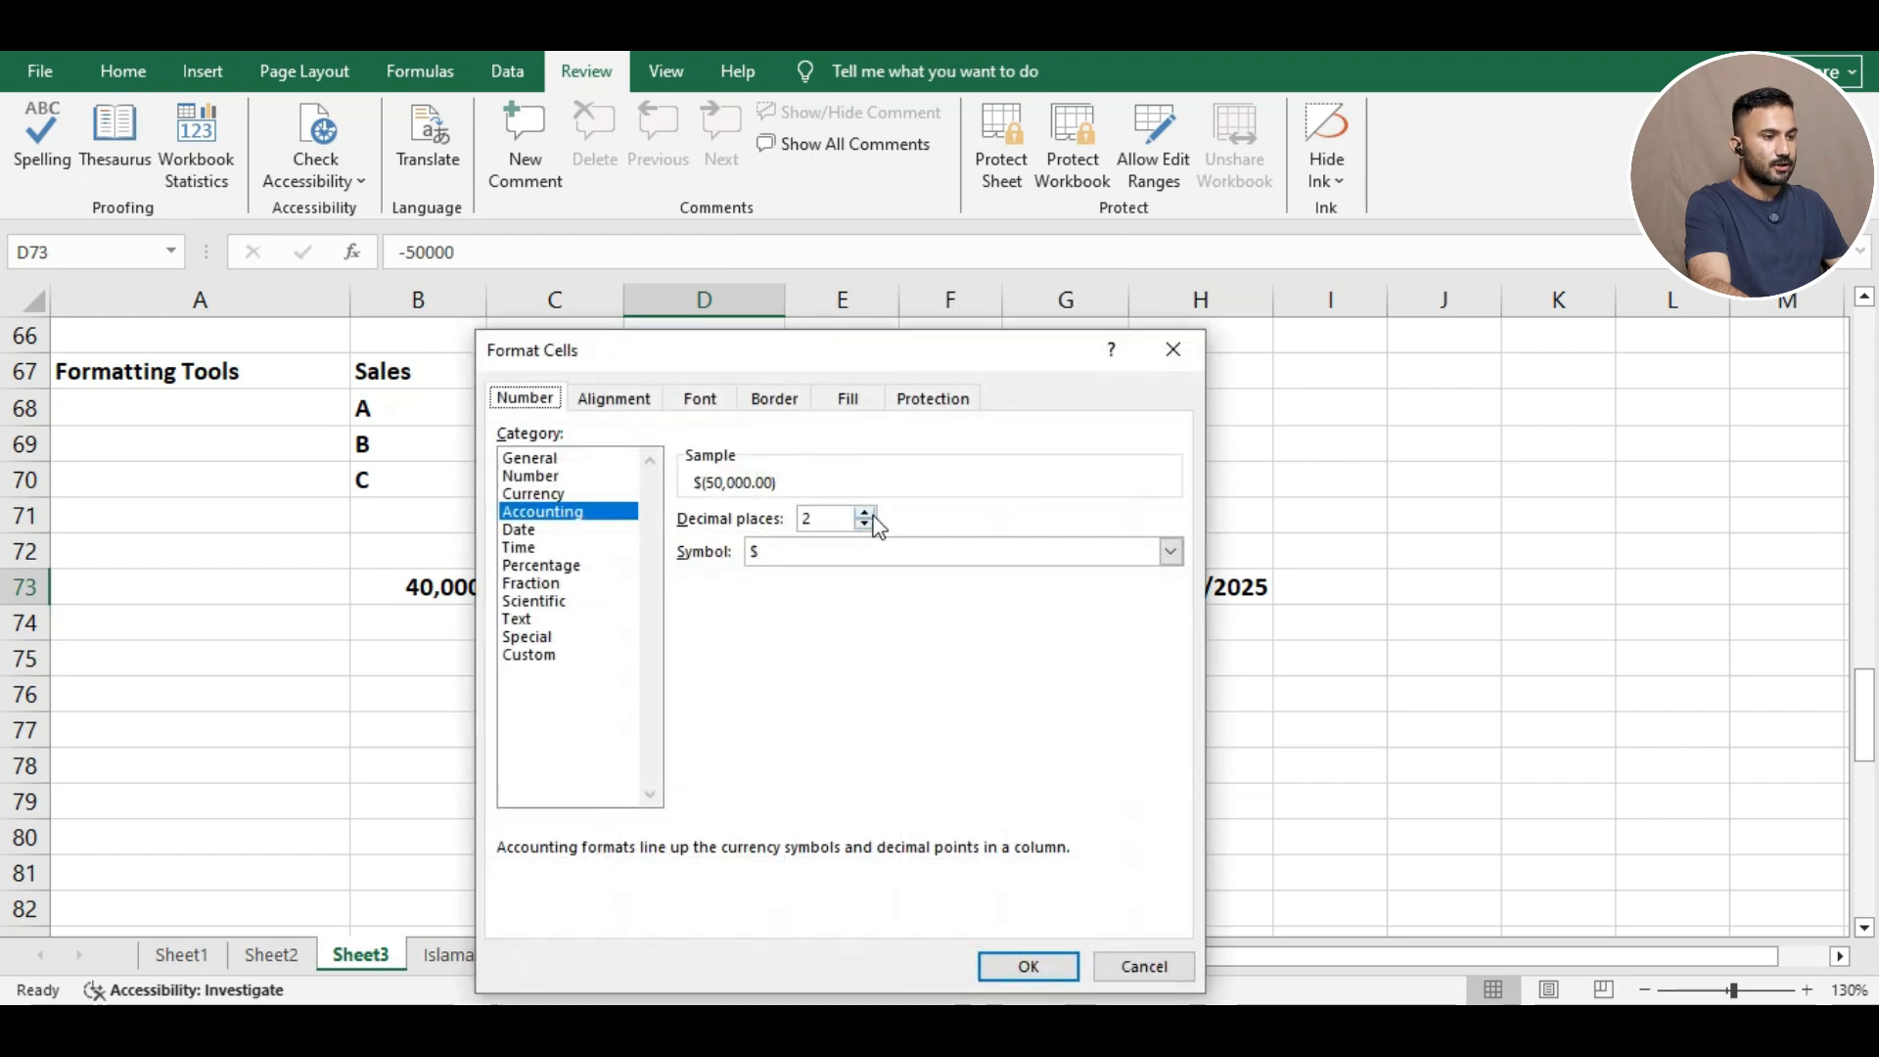
click(865, 525)
click(865, 525)
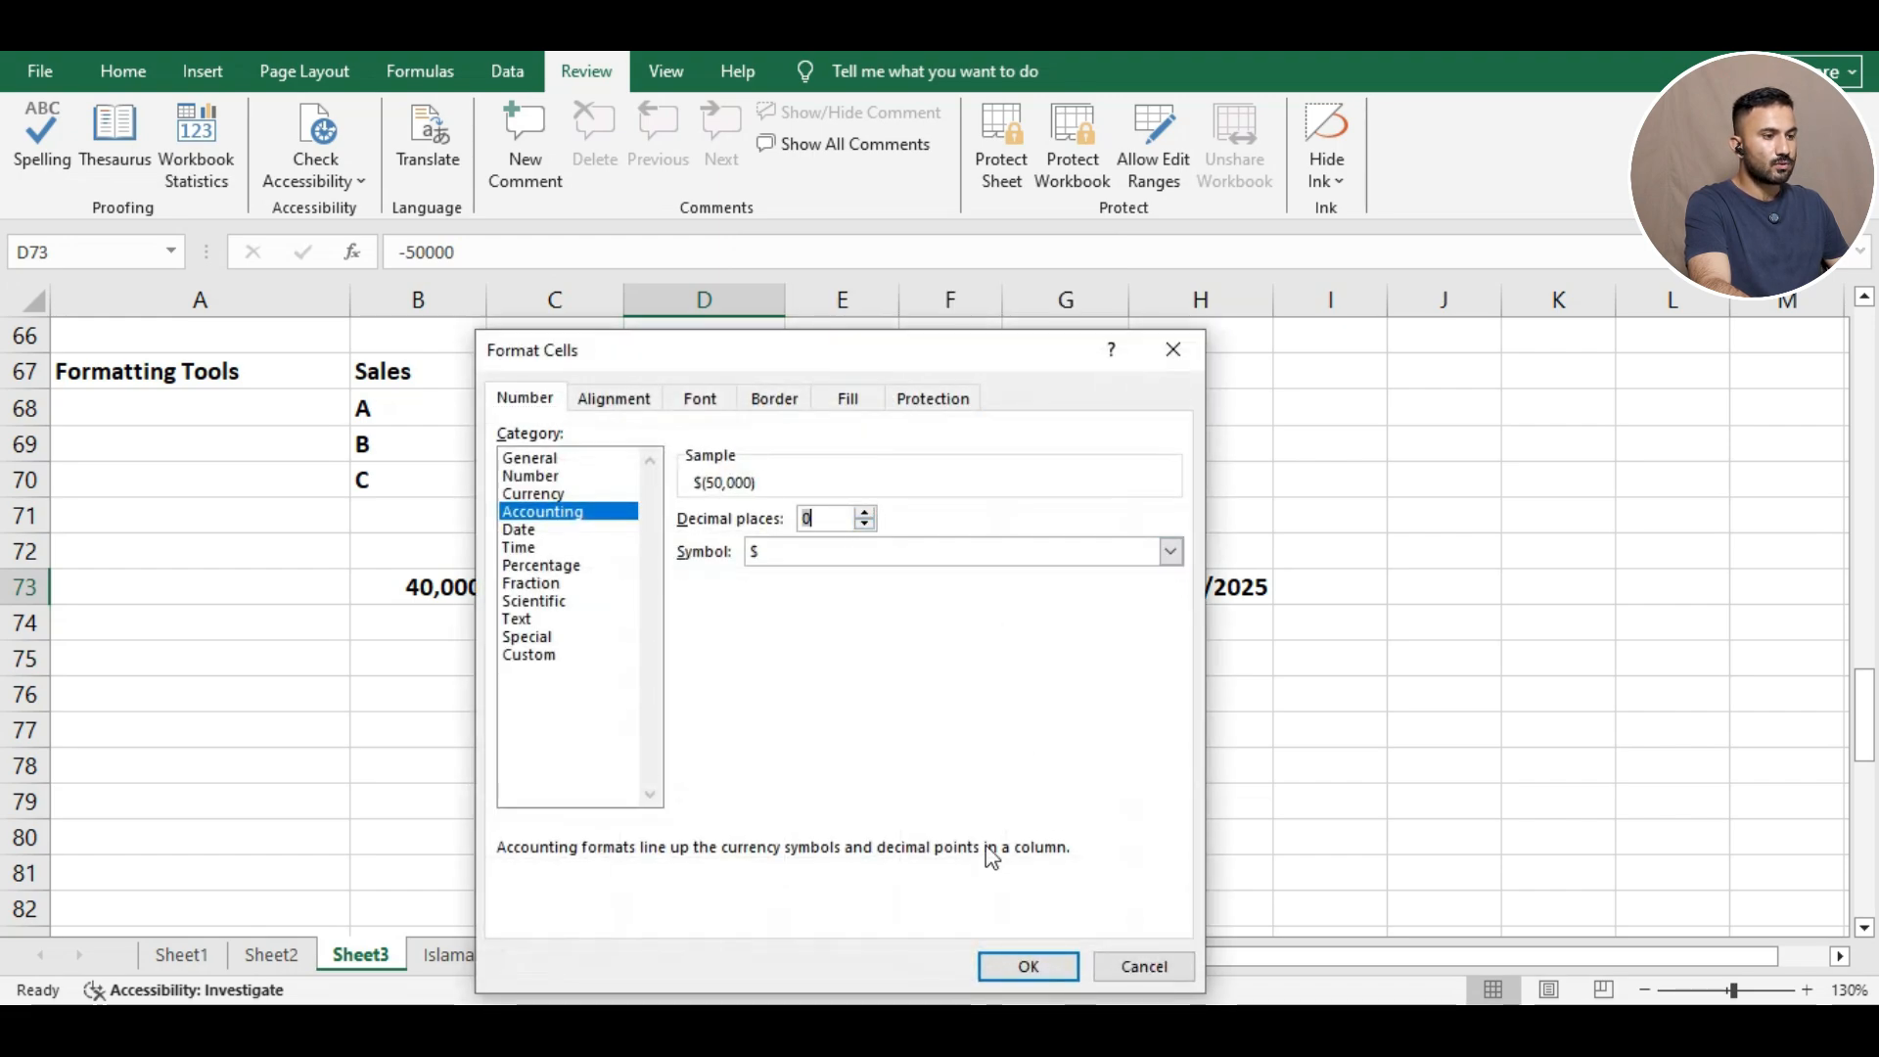
click(1023, 965)
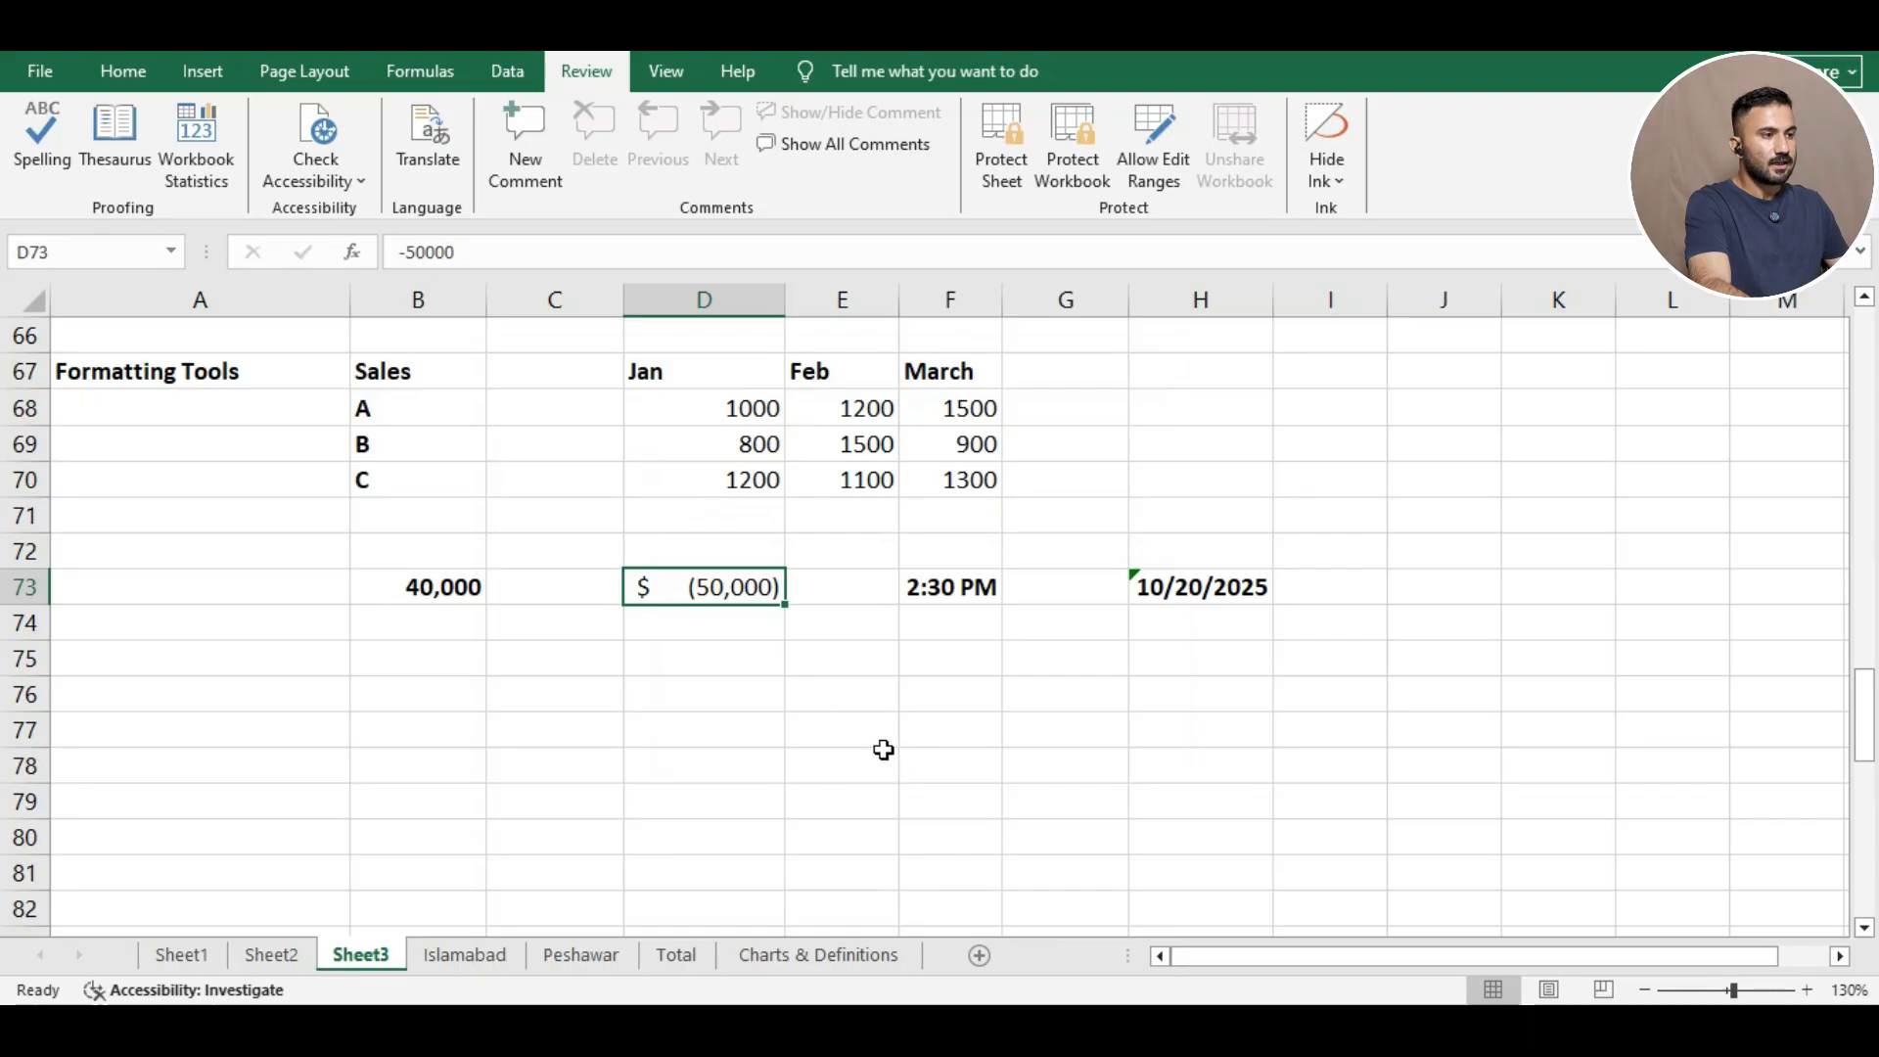
click(122, 70)
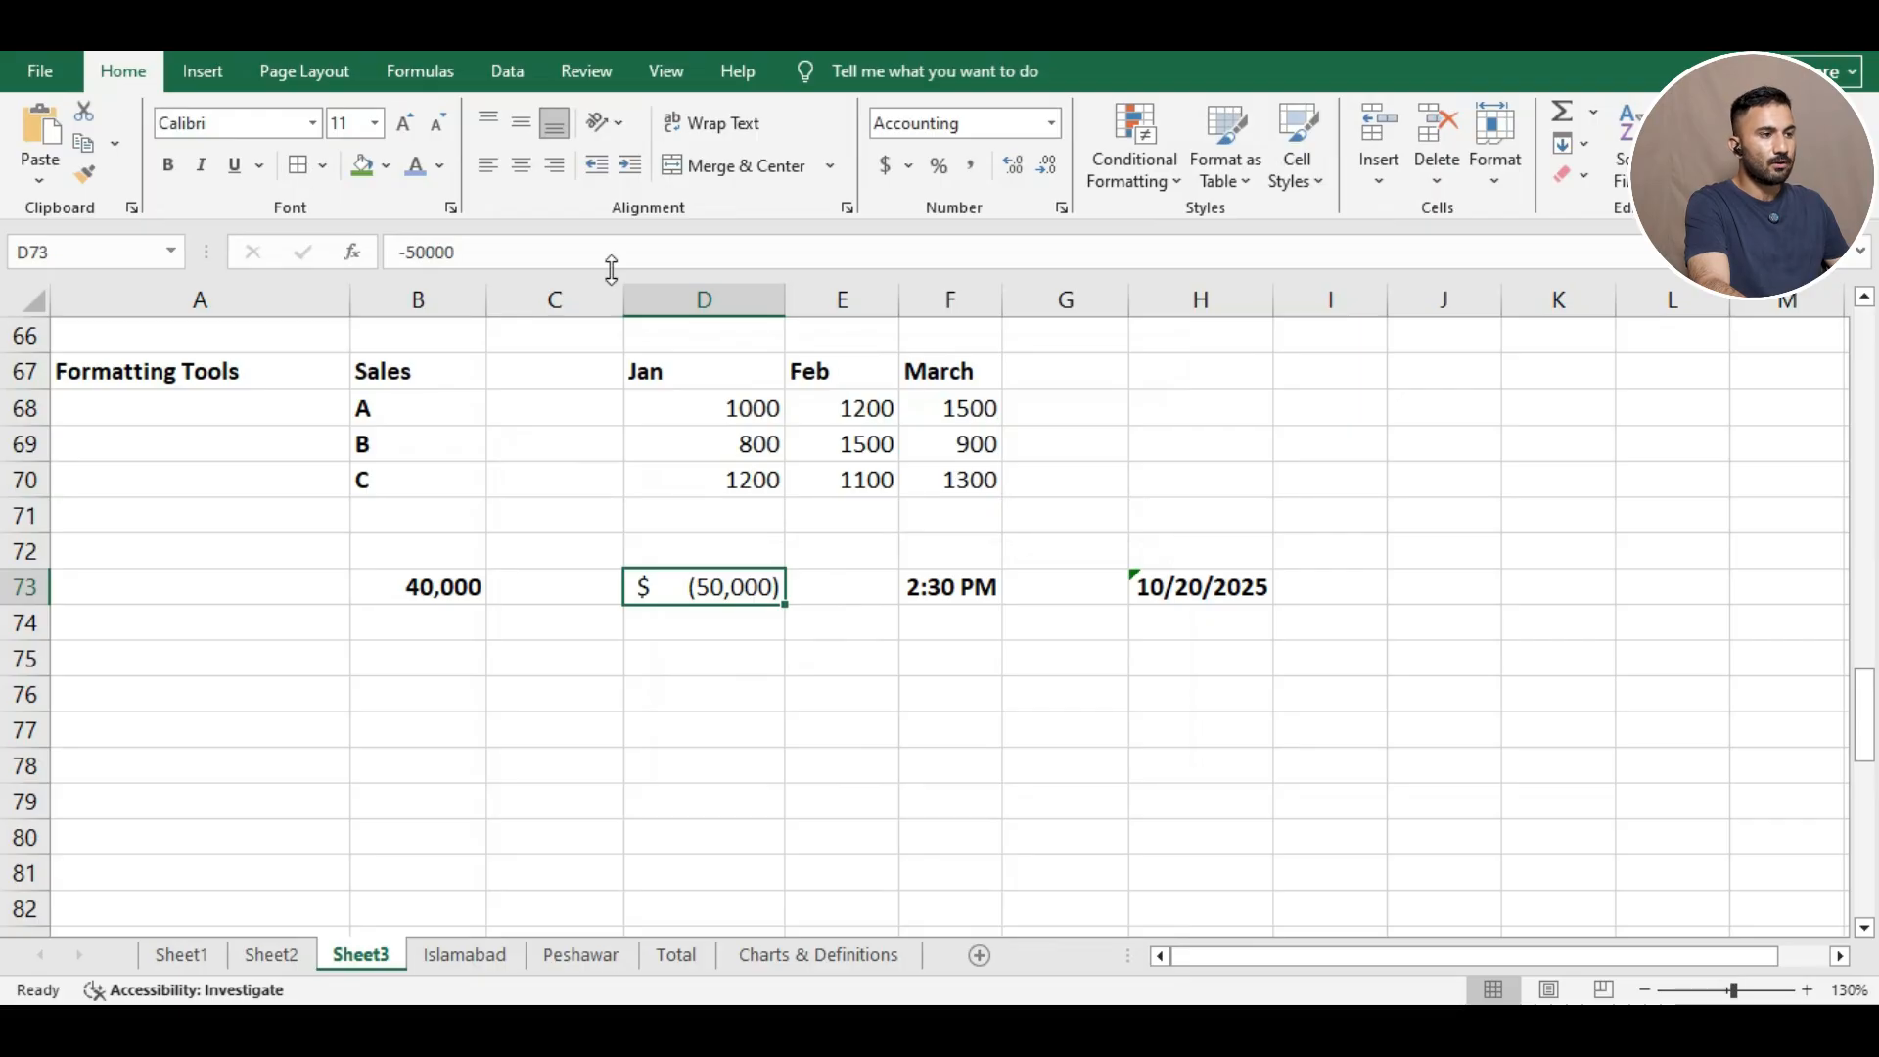
click(907, 166)
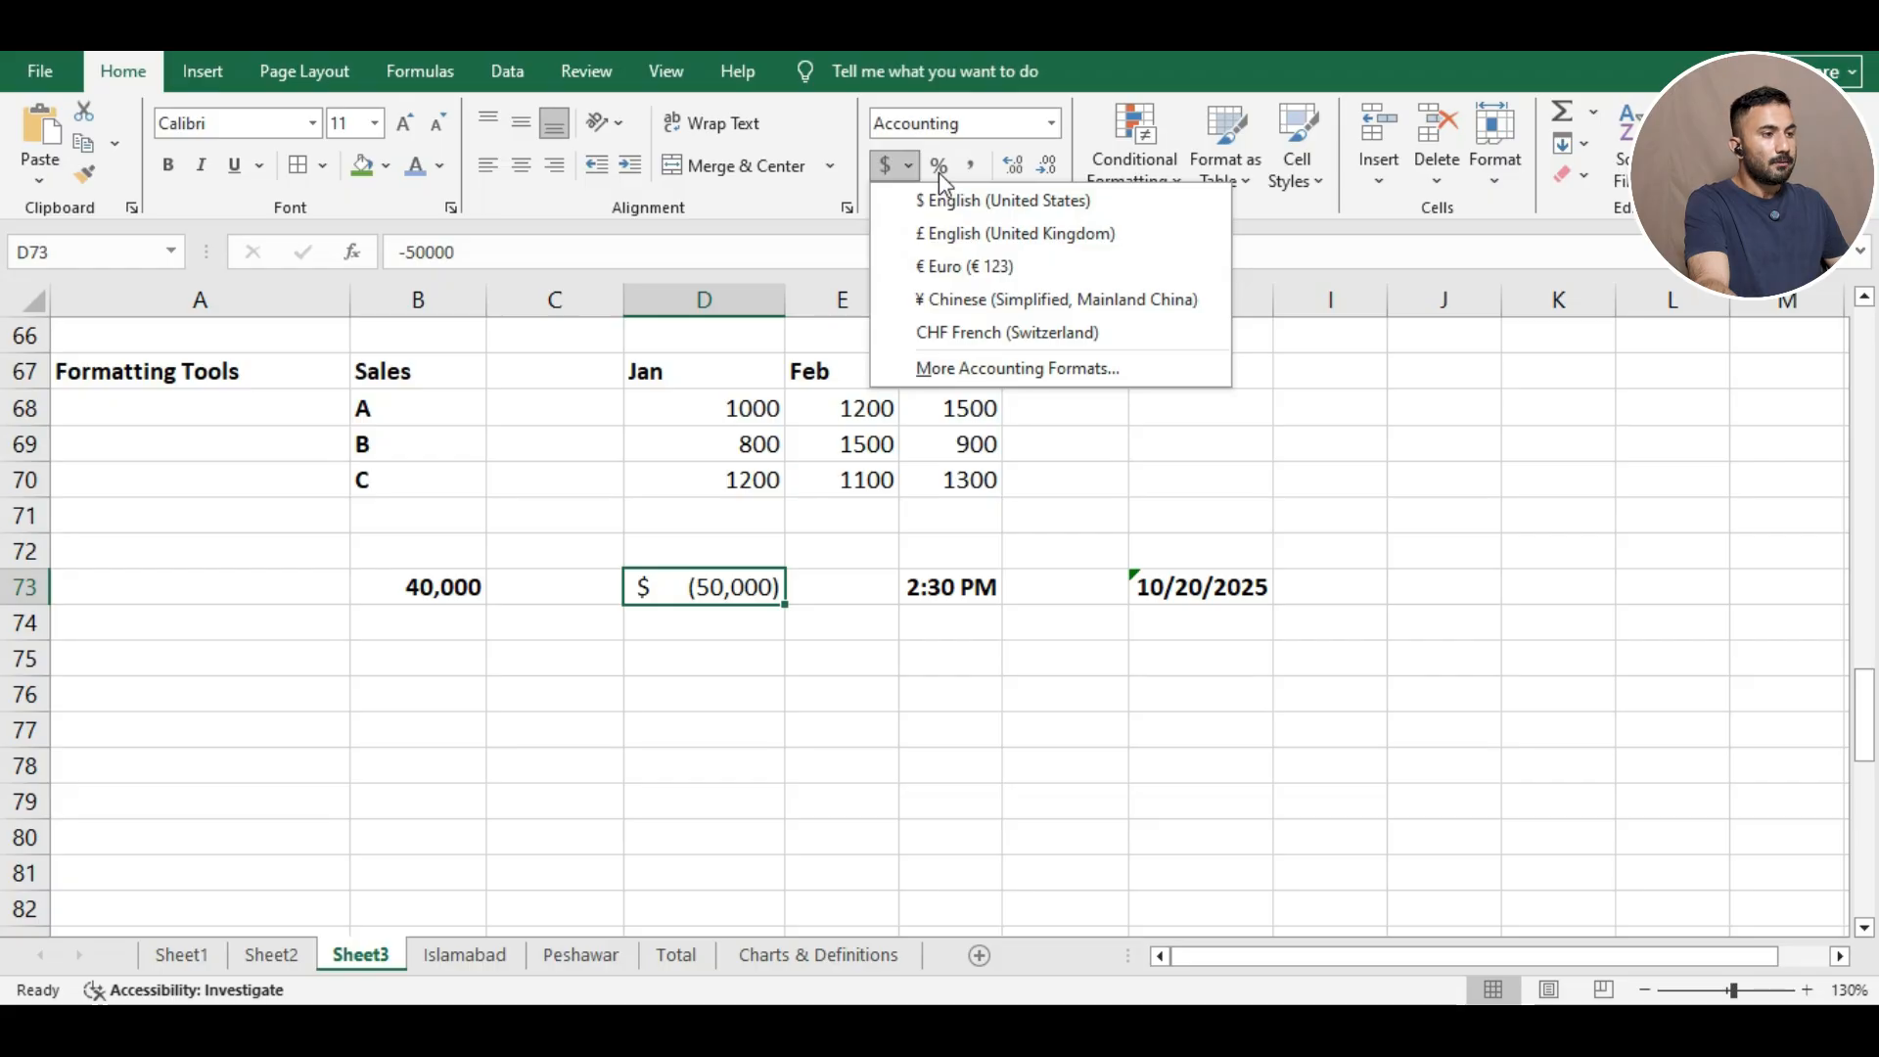
click(763, 682)
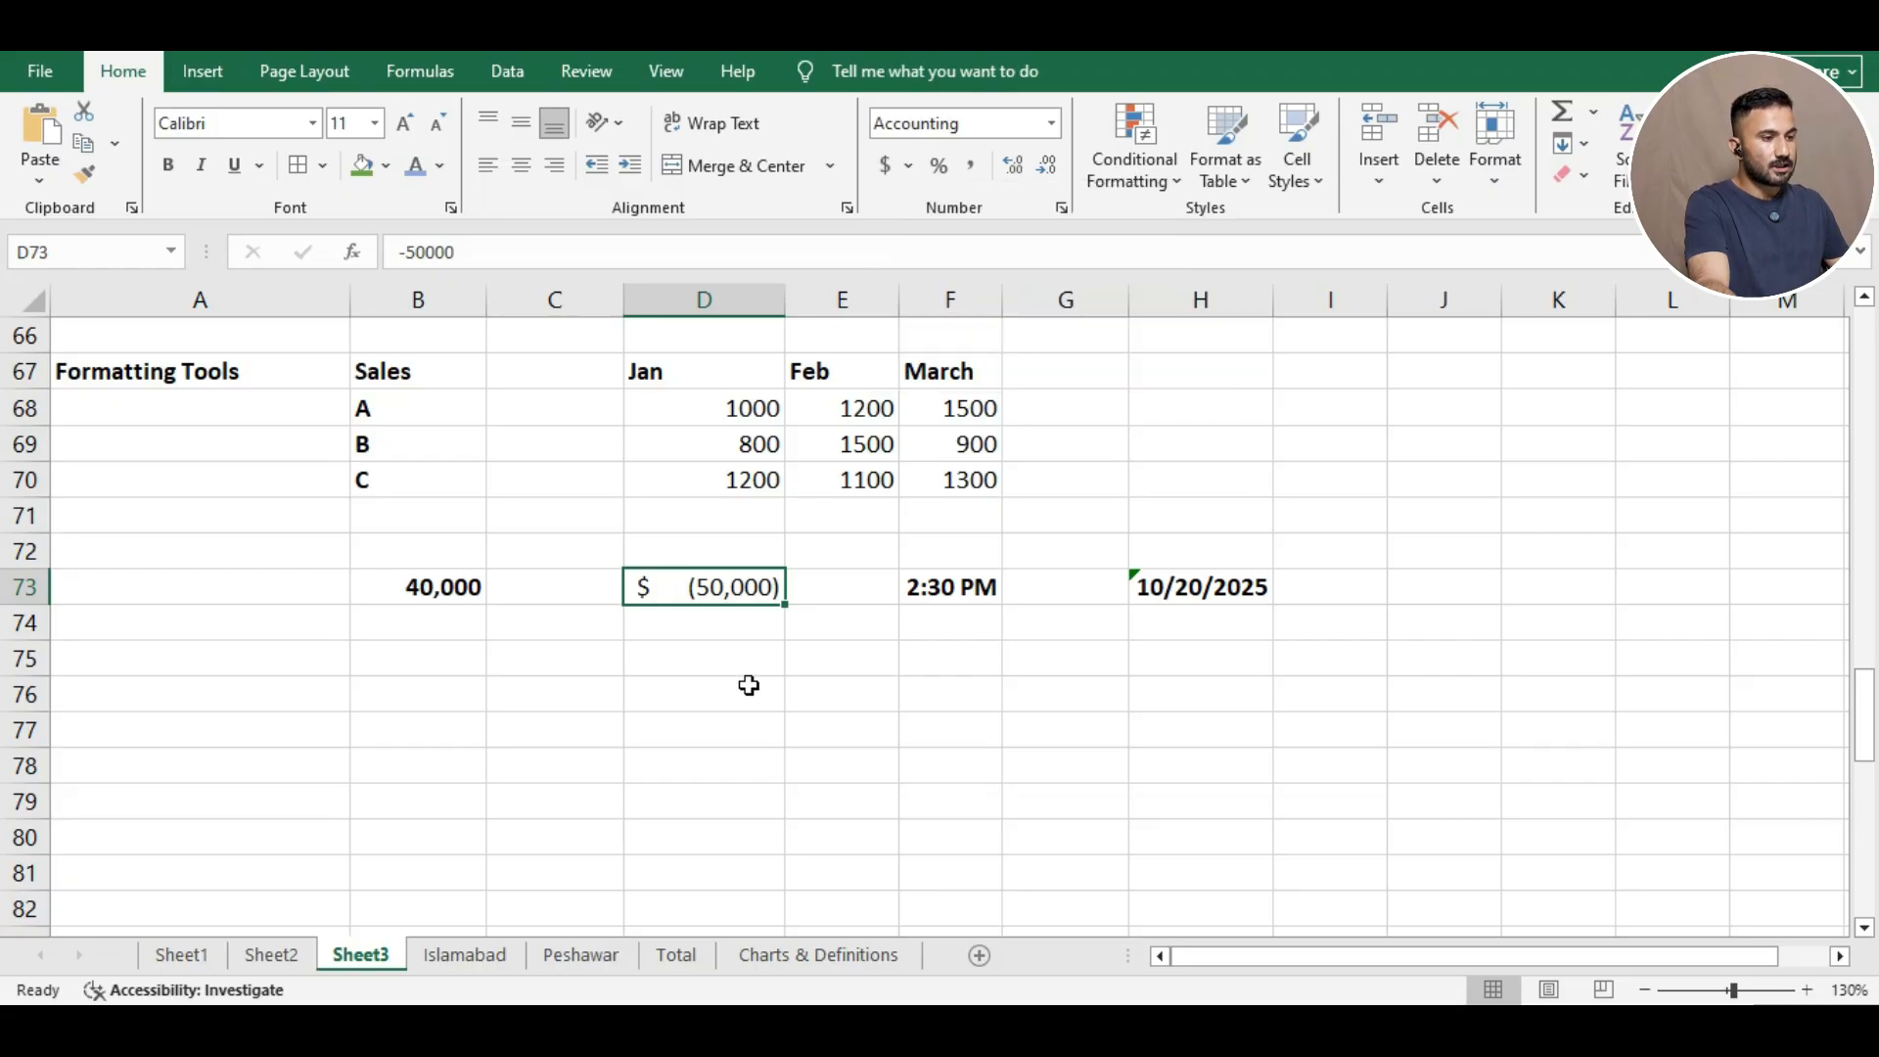
click(483, 590)
click(938, 164)
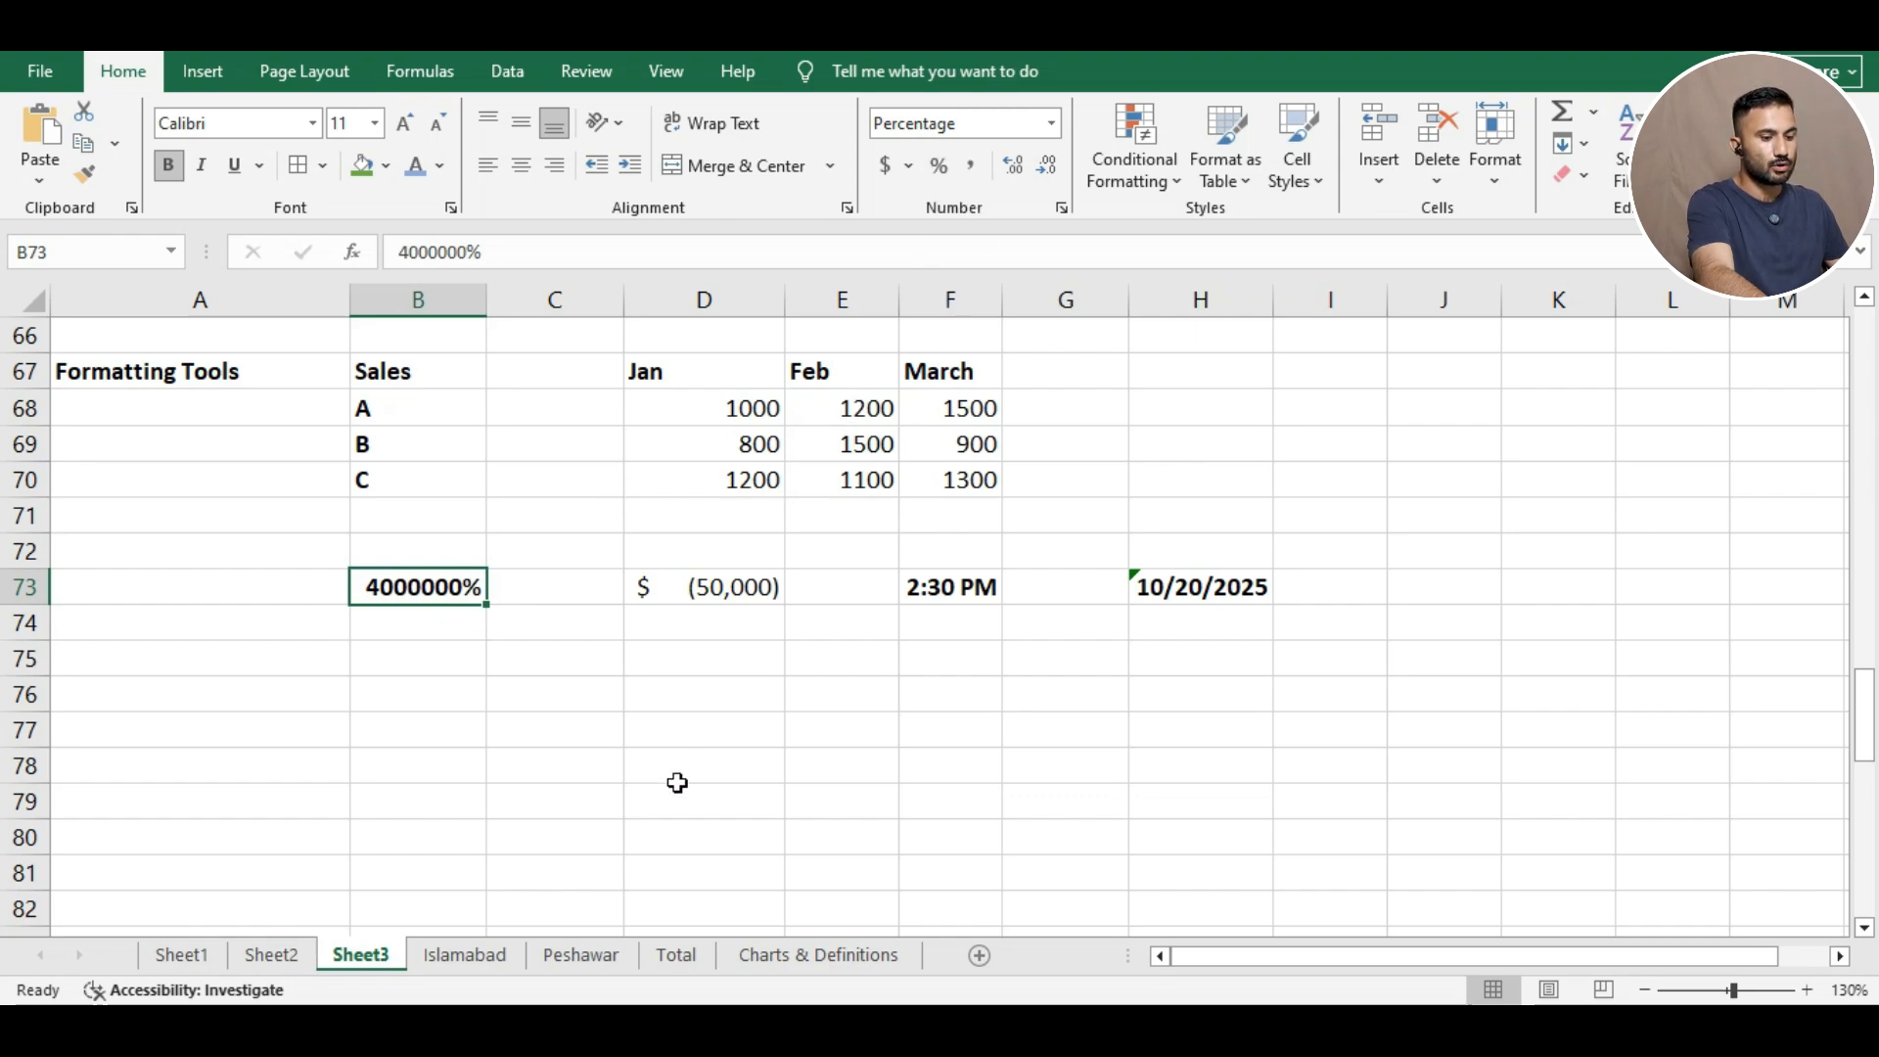
click(566, 706)
key(ctrl+z)
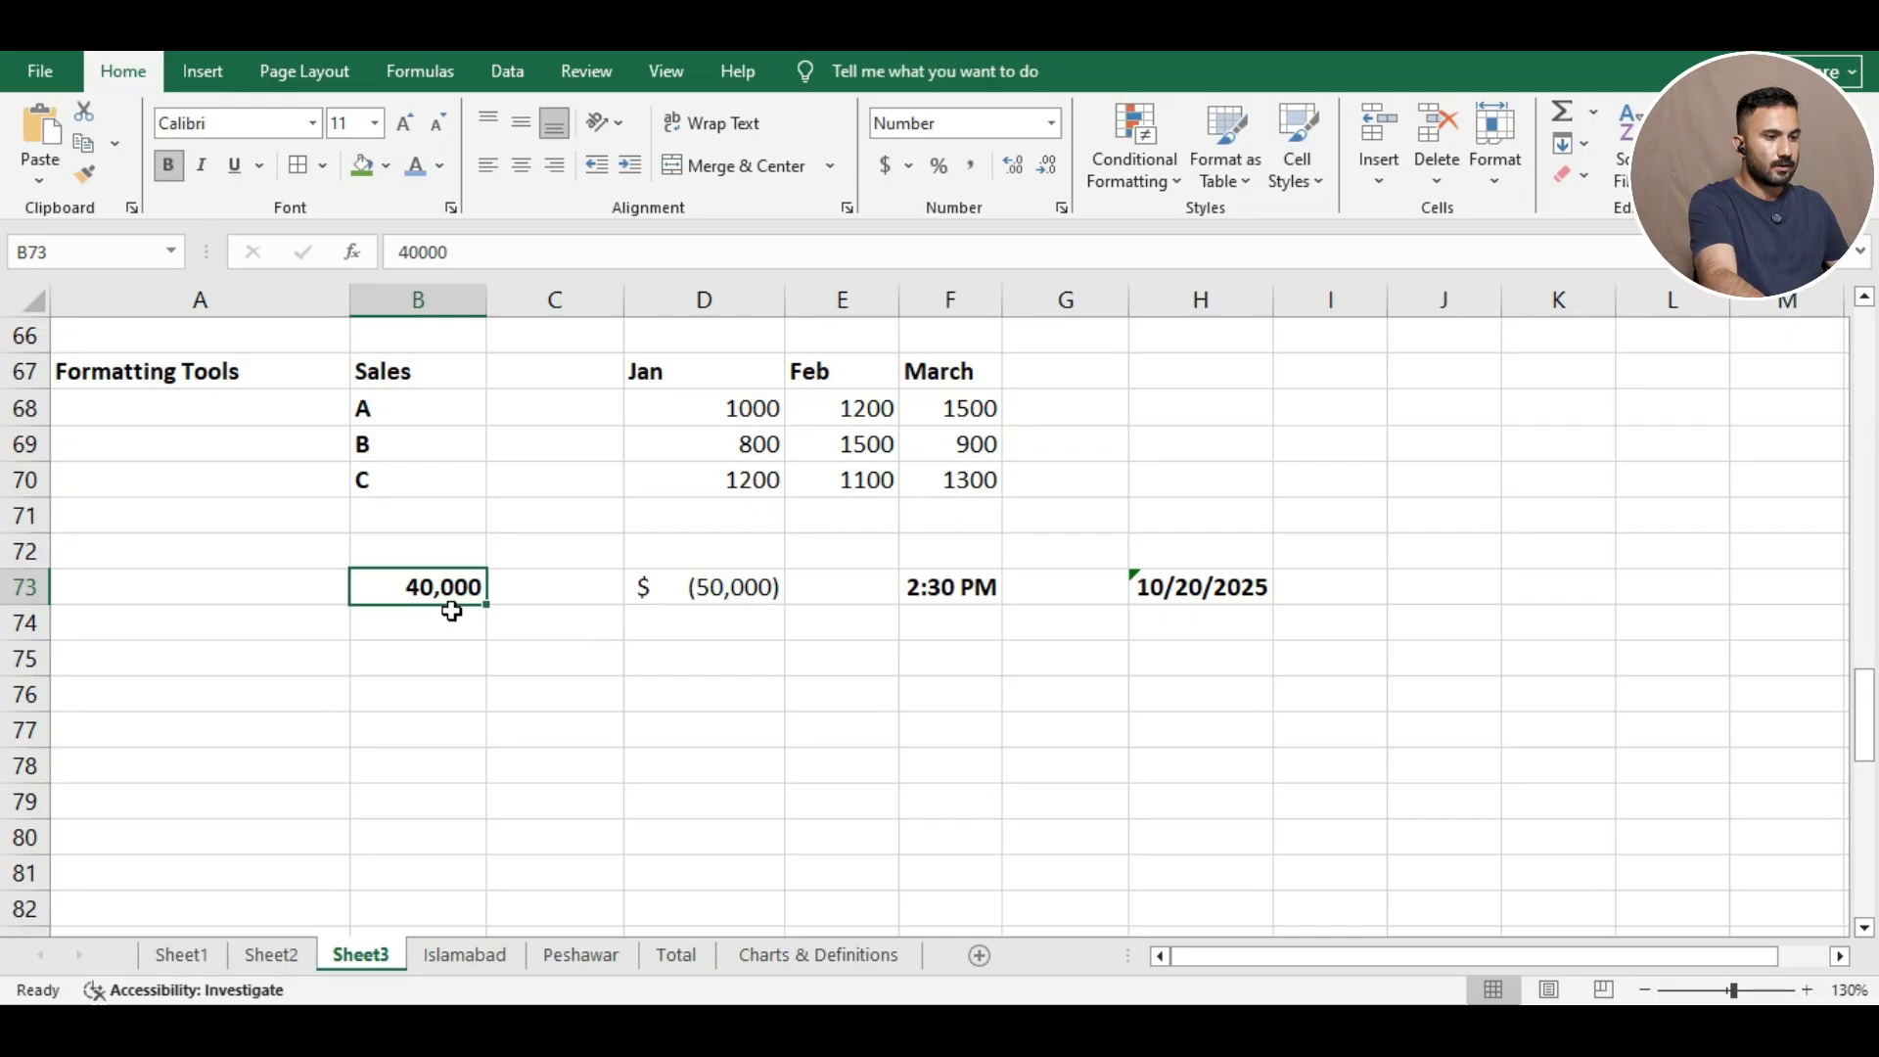
click(758, 490)
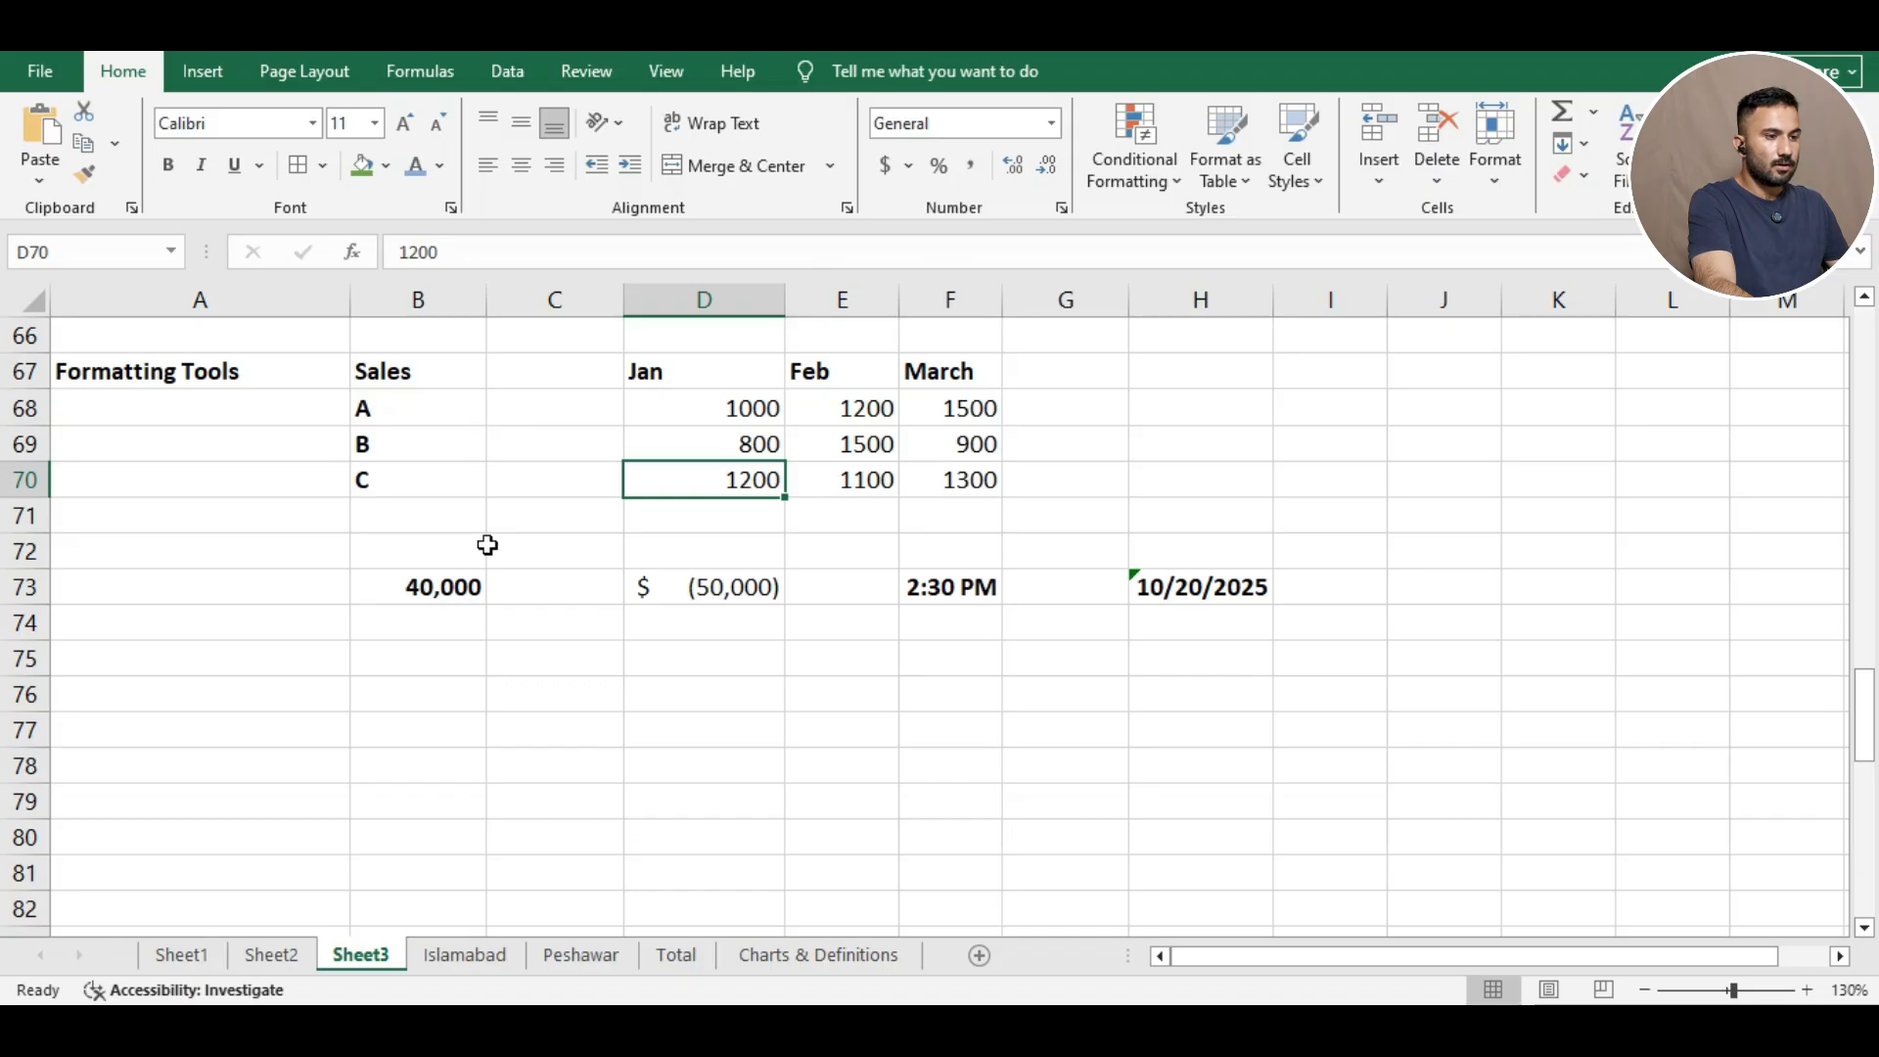
Apply Comma Style to D70 (1,200.00), then add and remove three decimals on B73.
click(978, 161)
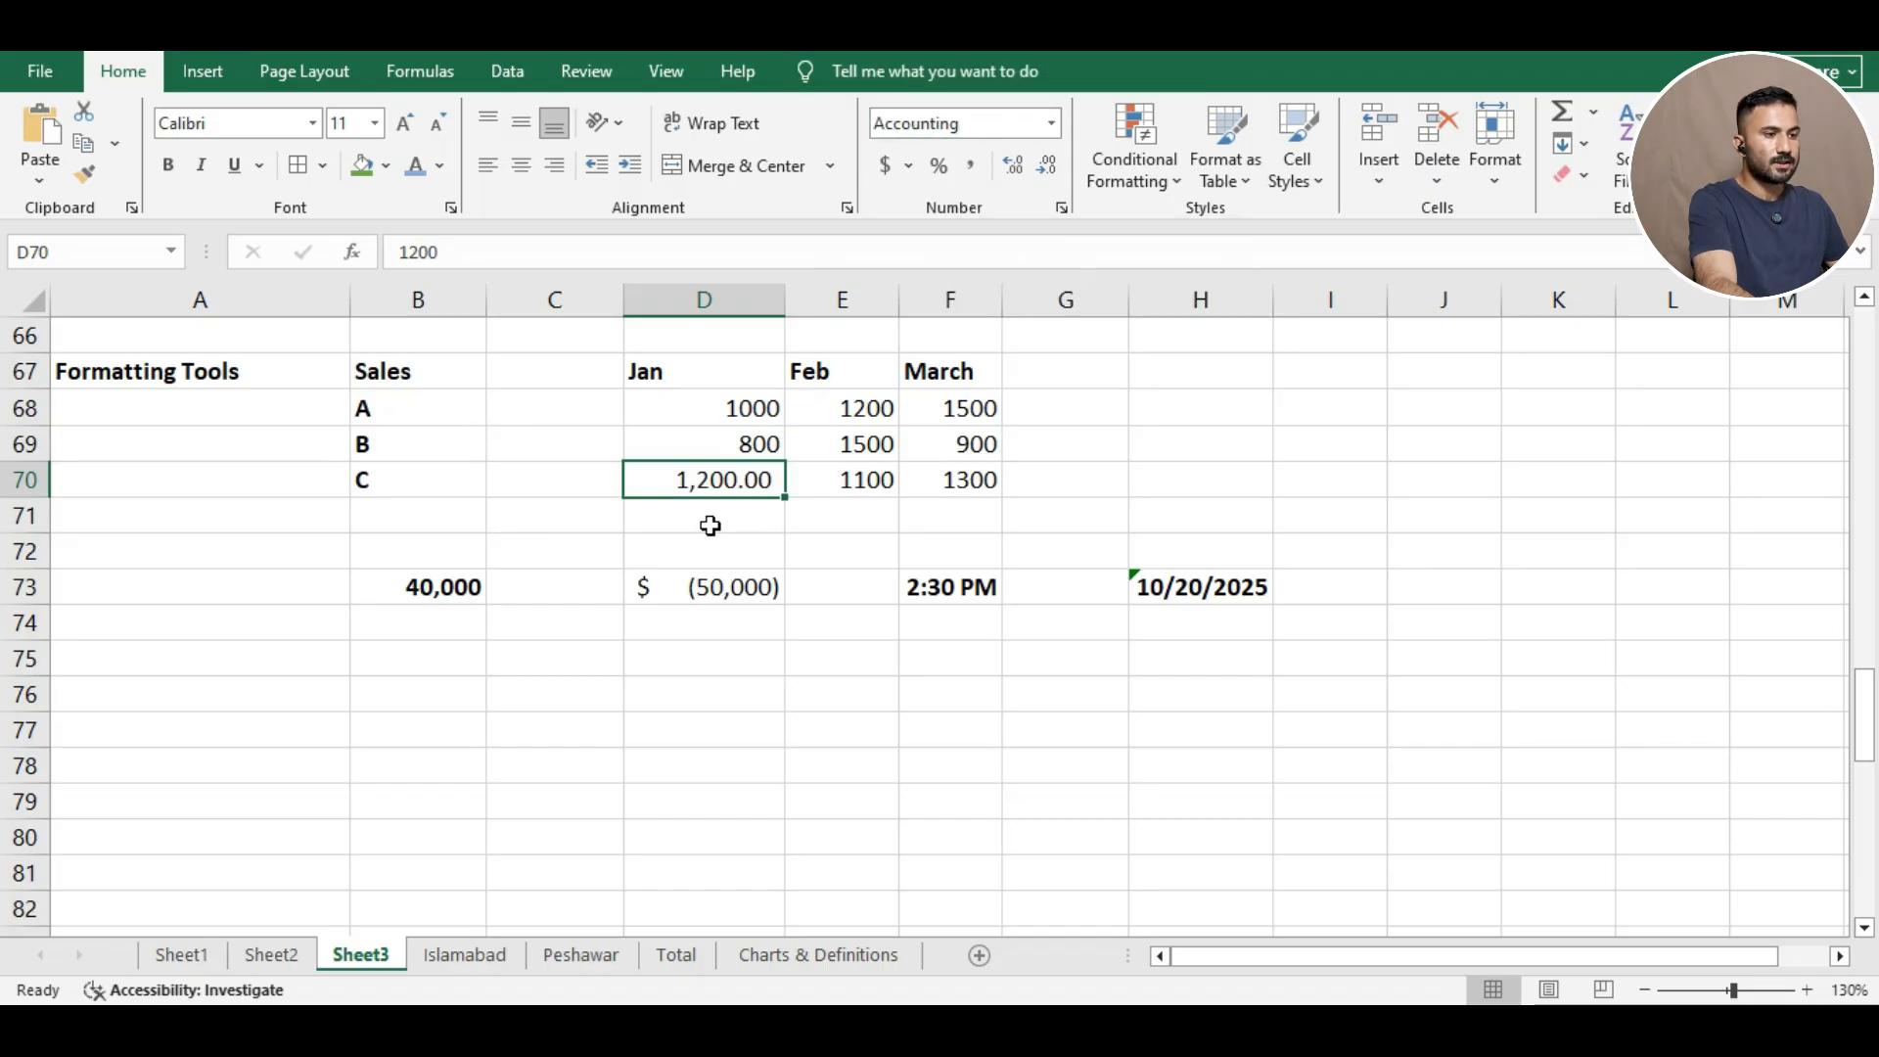
click(1075, 475)
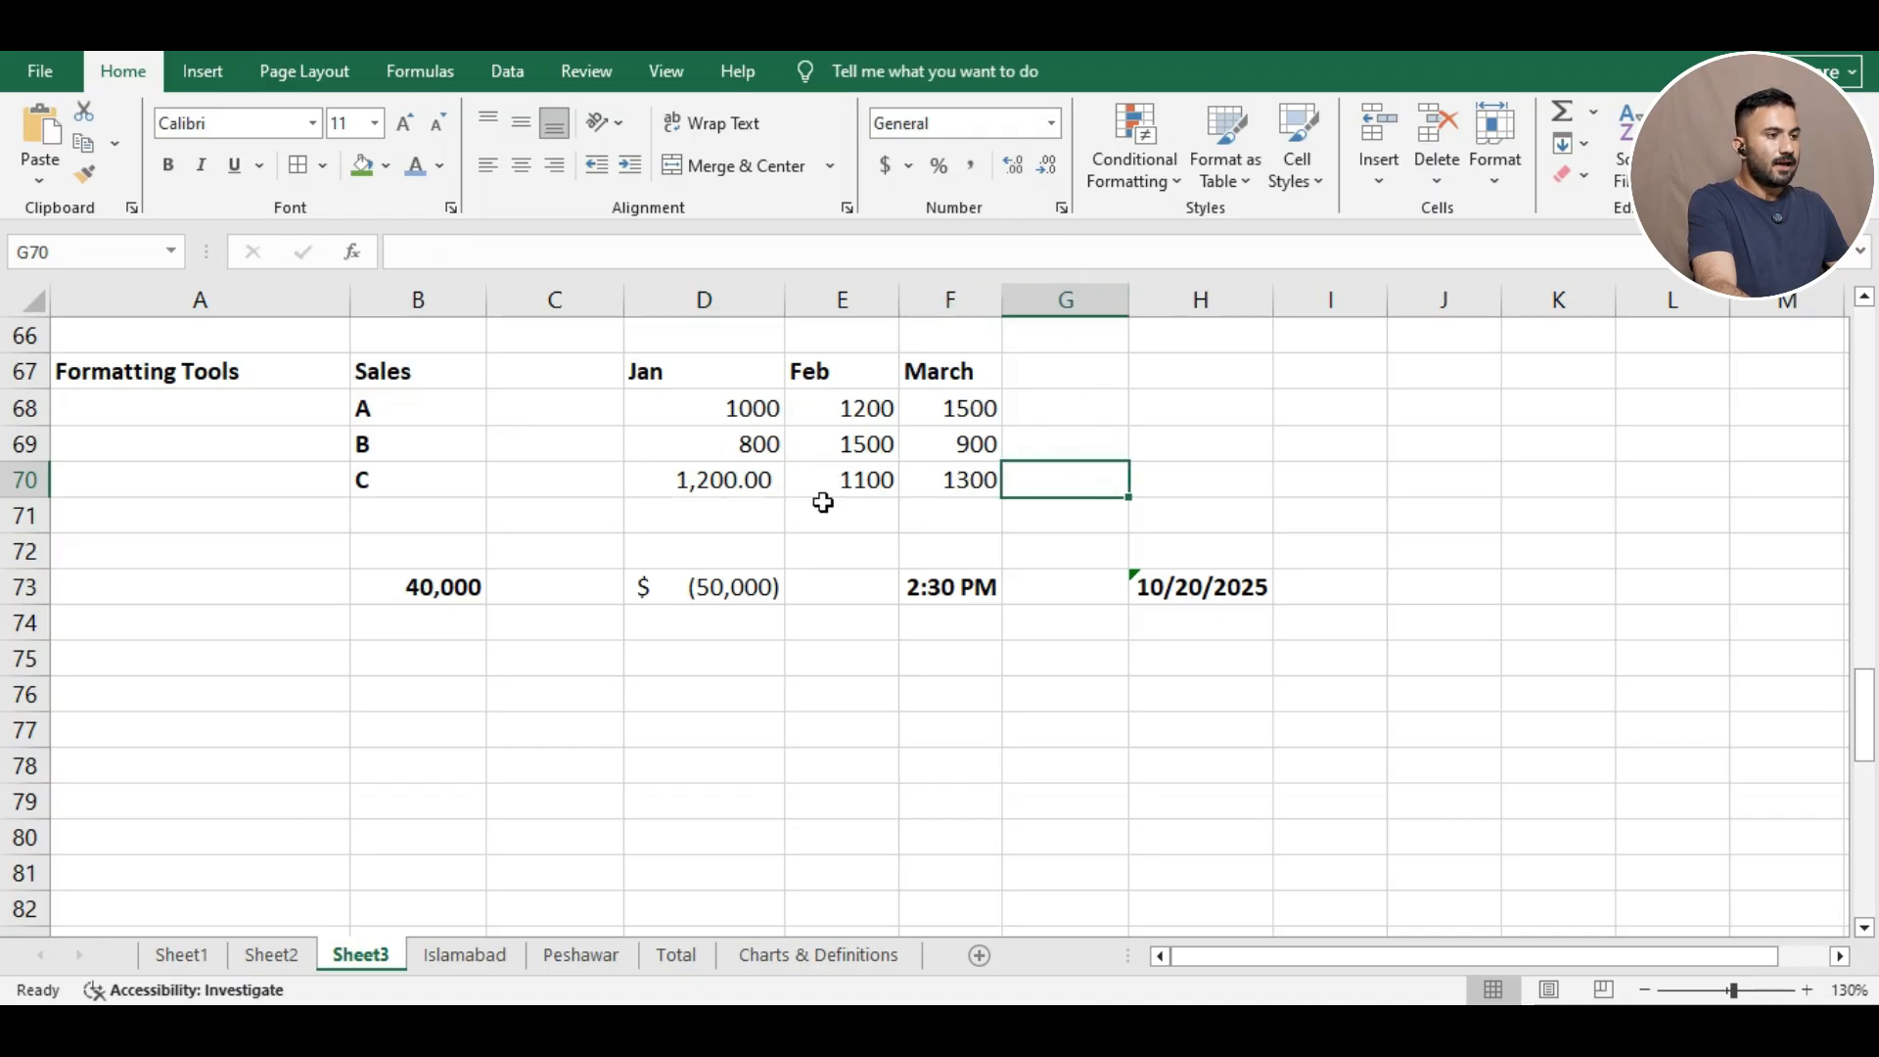
click(477, 588)
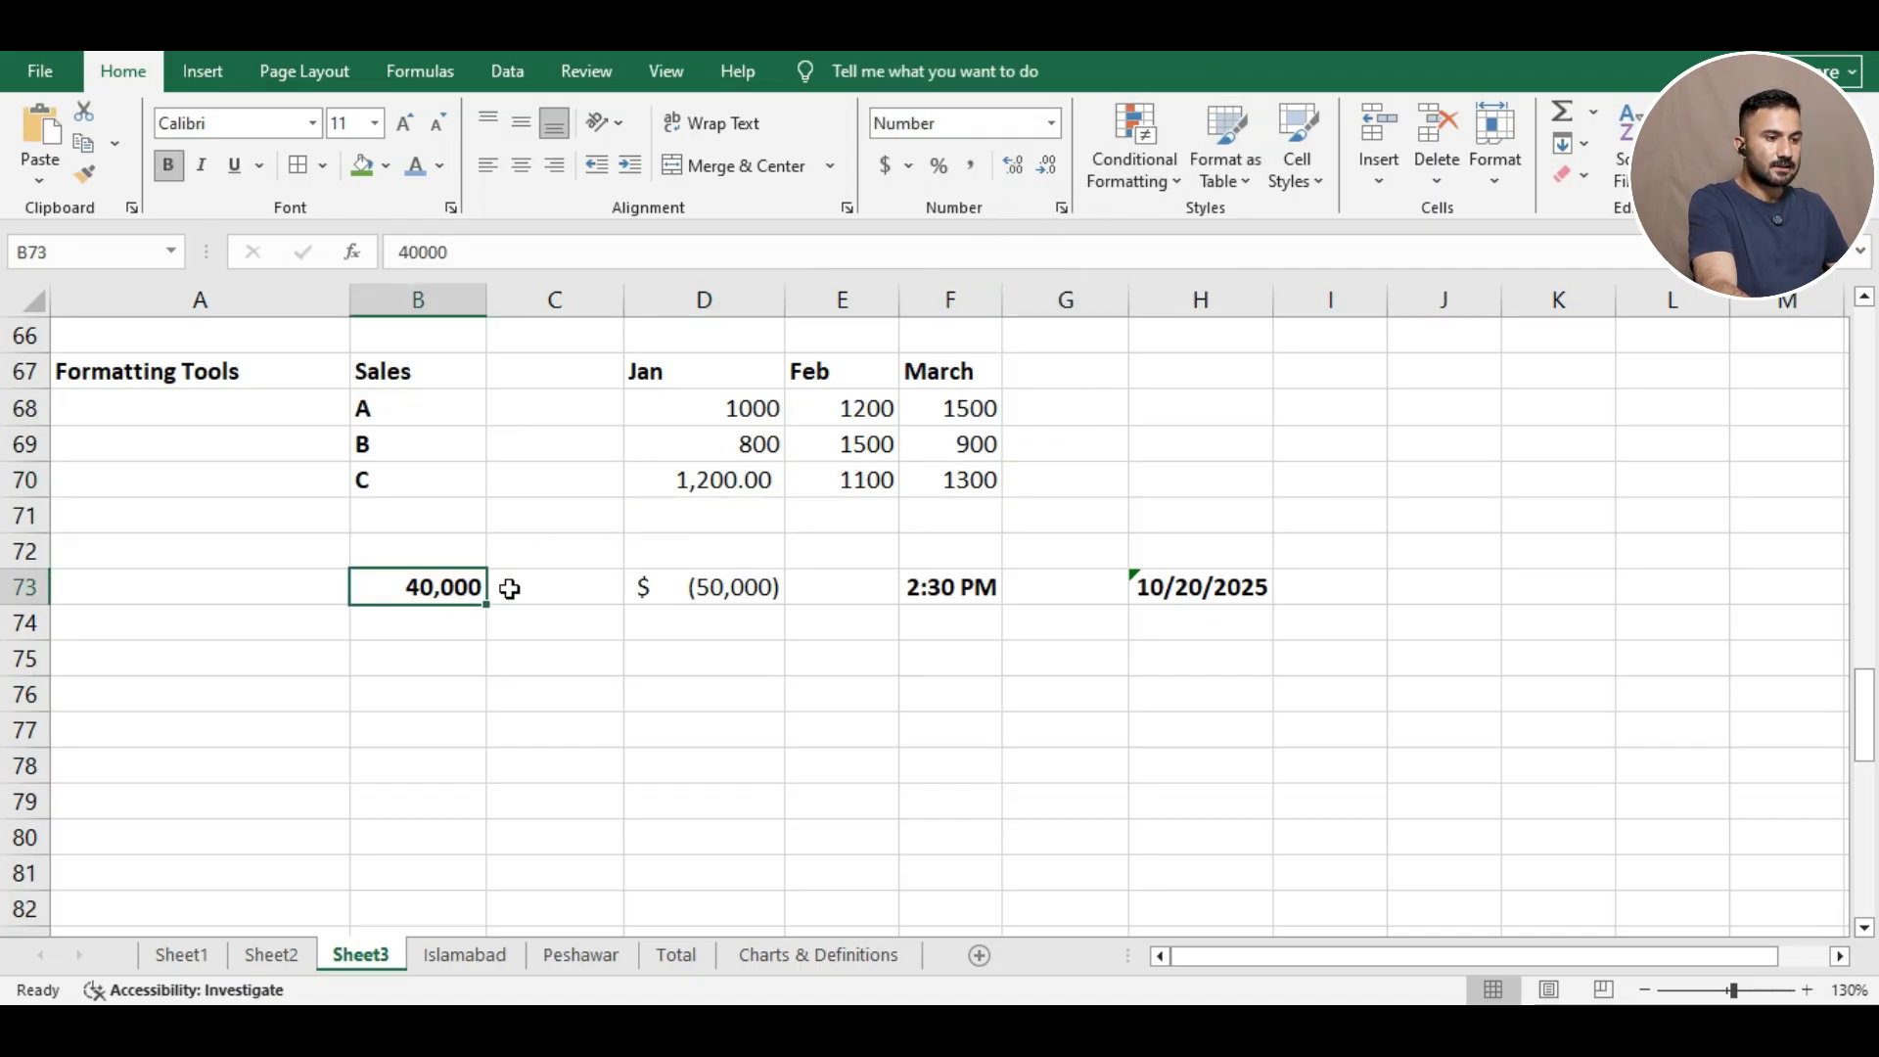
click(1015, 167)
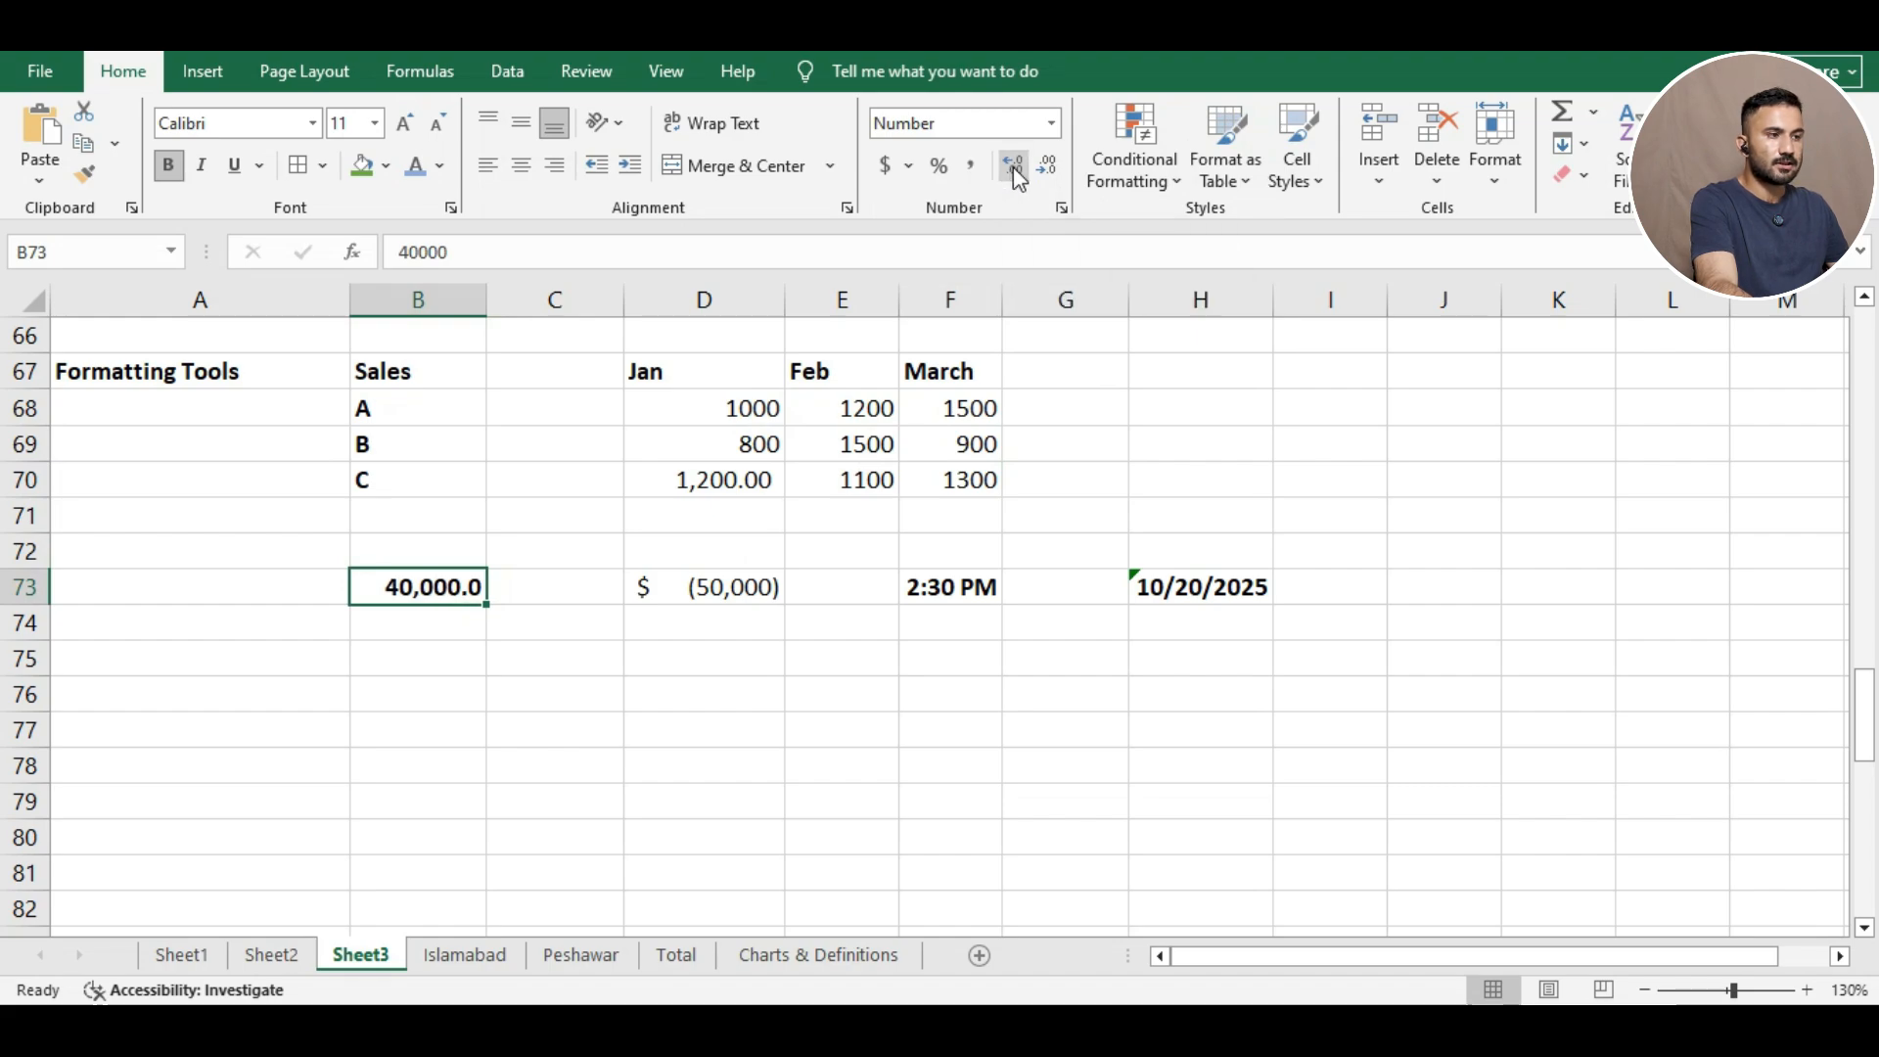
click(1015, 166)
click(1015, 167)
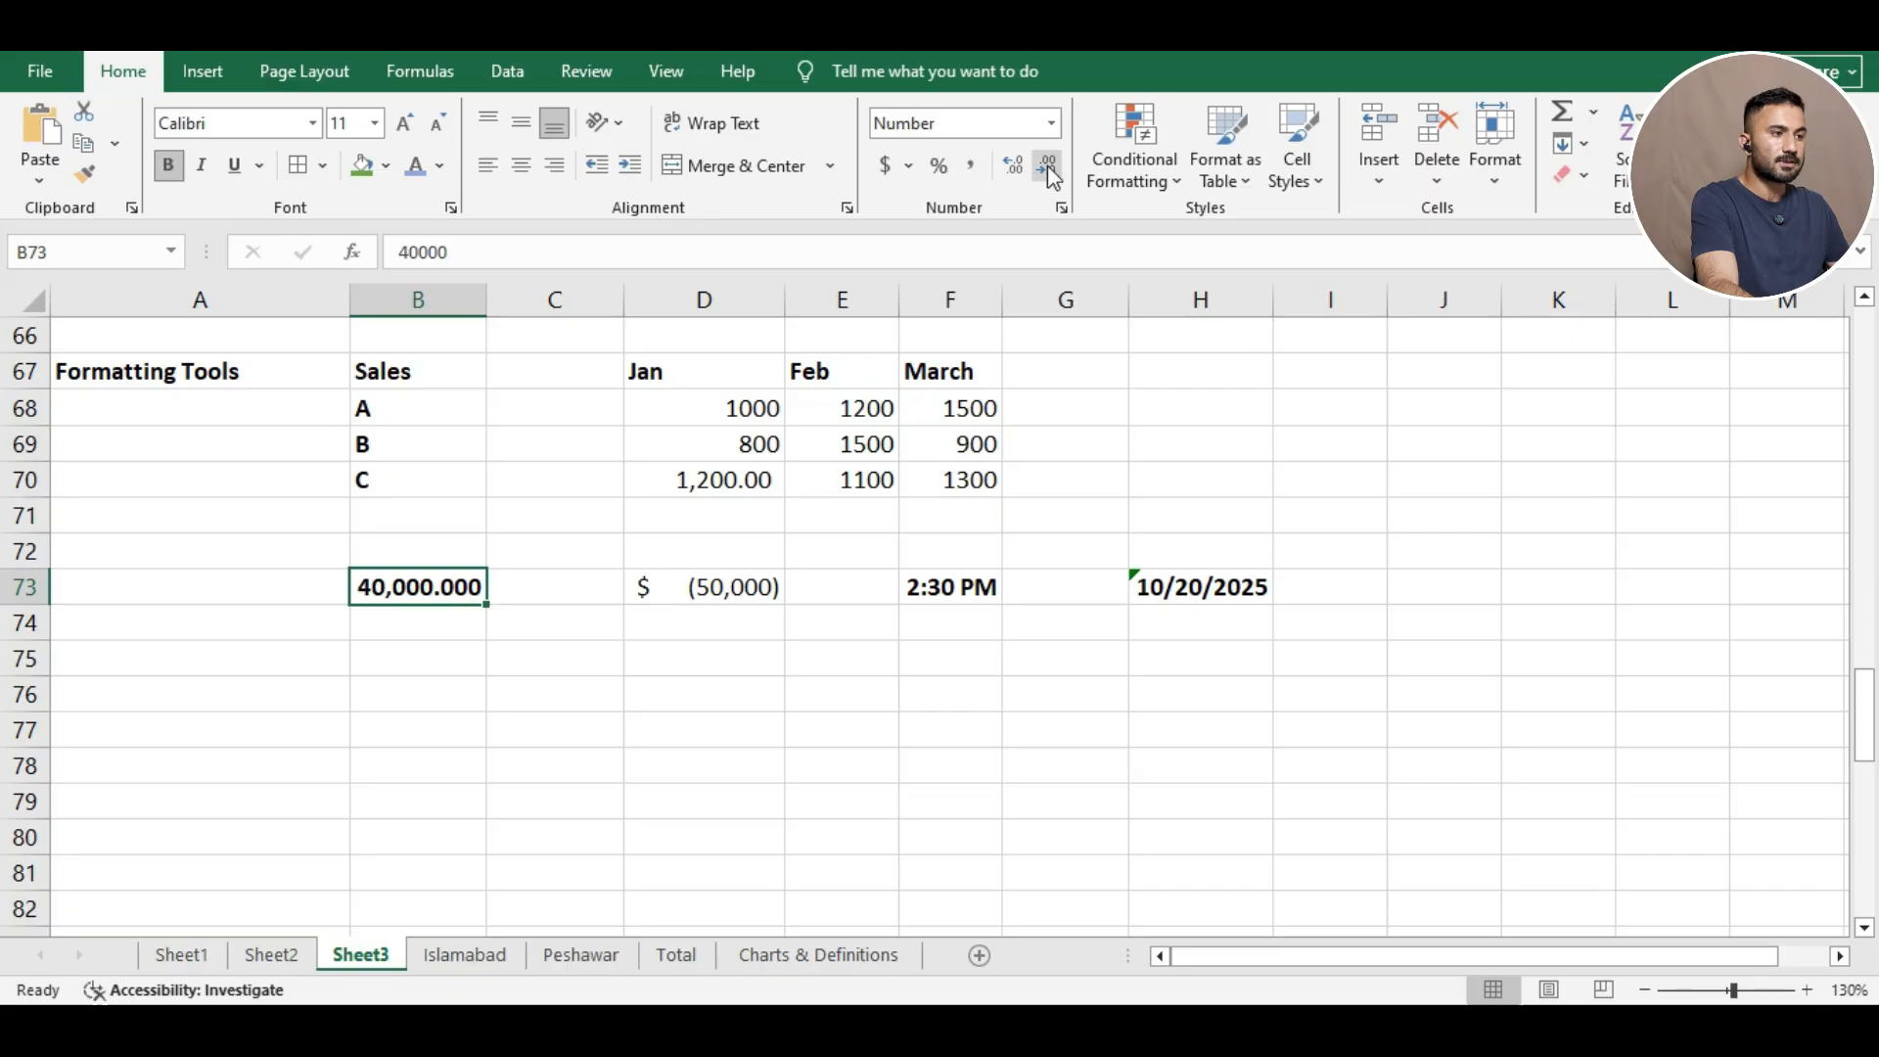
click(1047, 166)
click(1047, 166)
click(1047, 166)
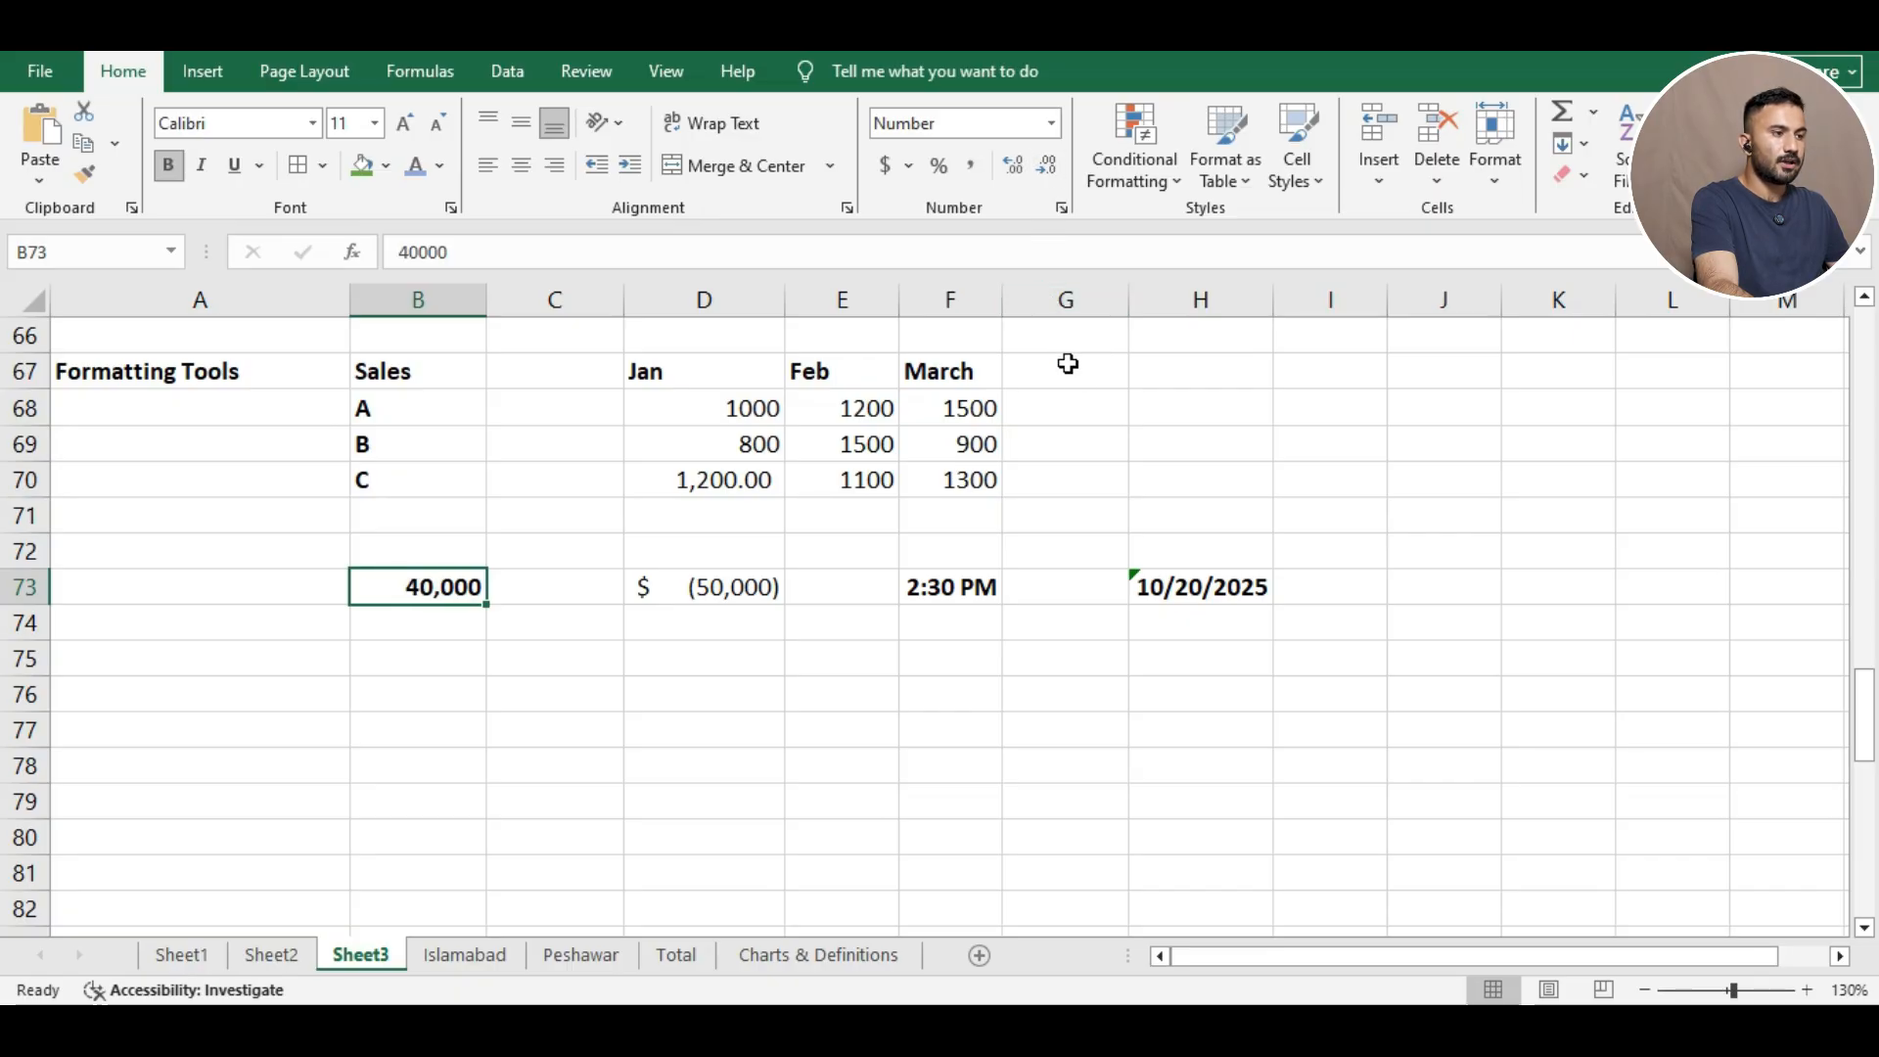
click(1093, 381)
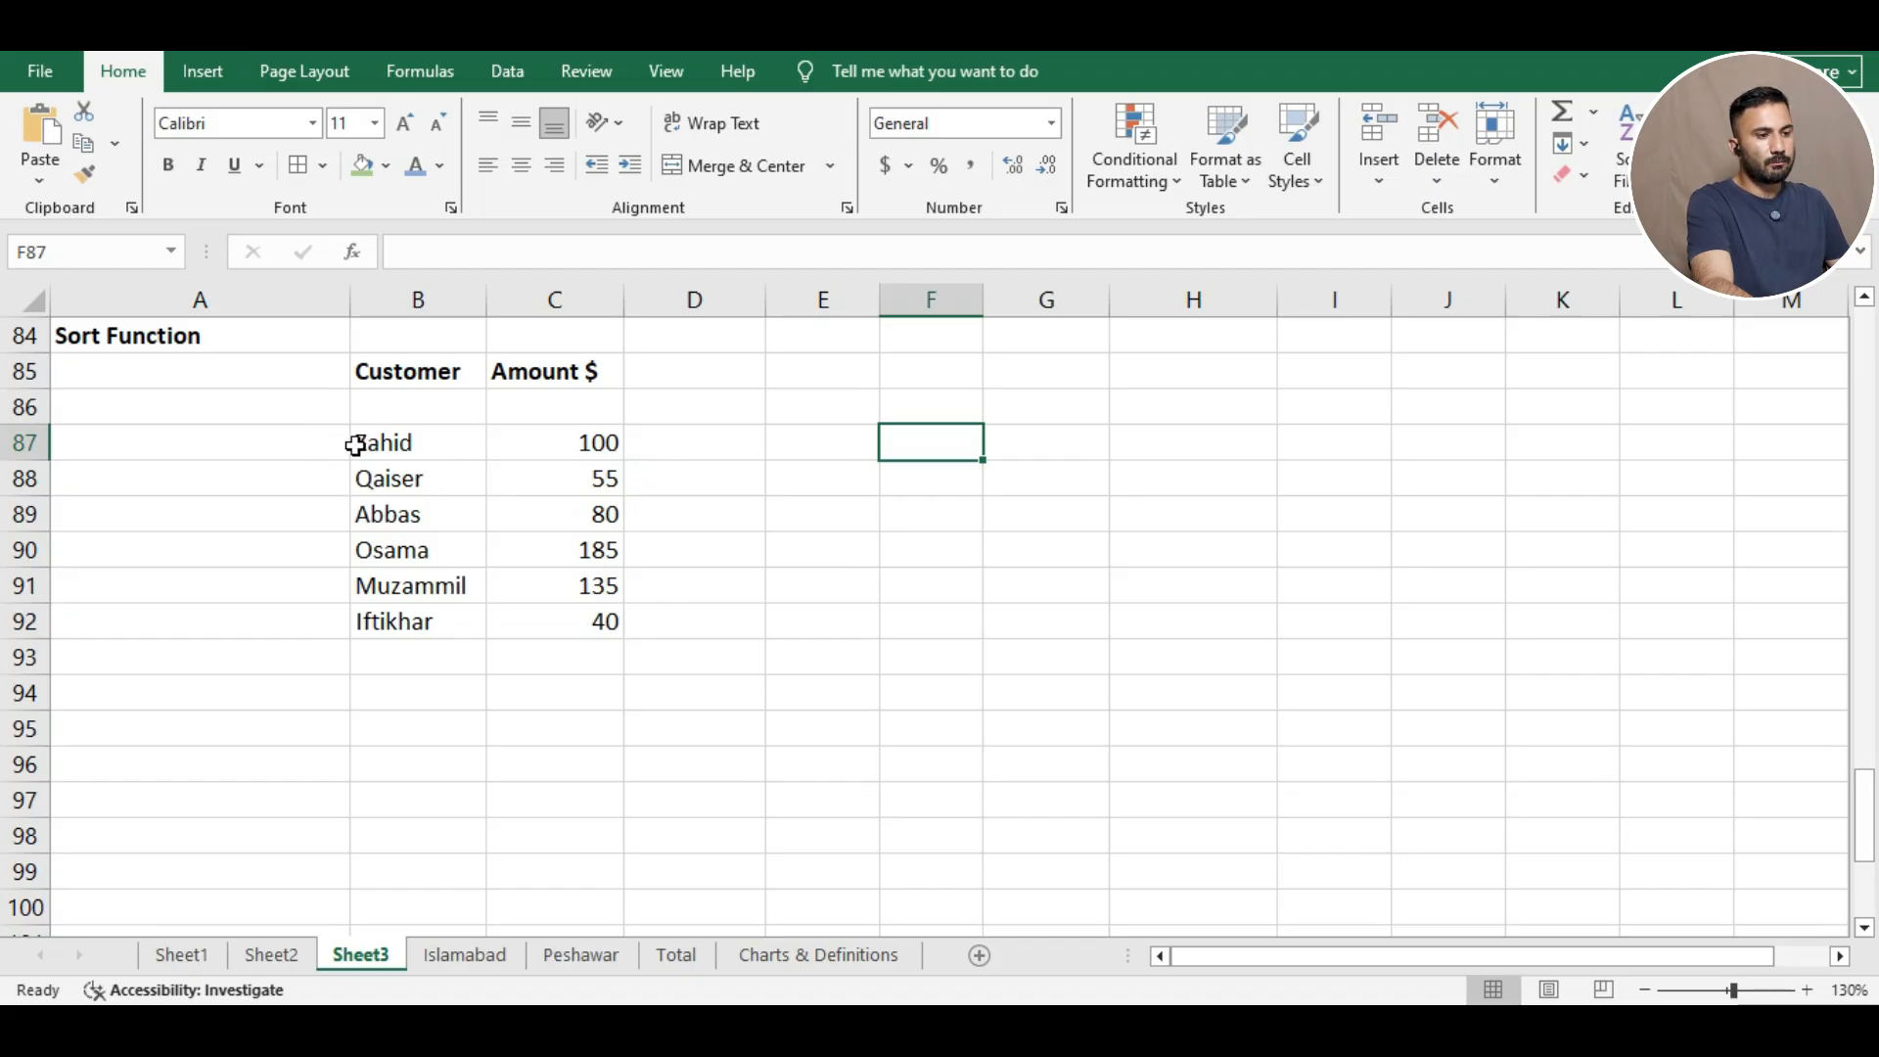
Sort only the six customer names in B87:B92 A to Z, continuing with the current selection.
click(412, 448)
drag(412, 448, 462, 568)
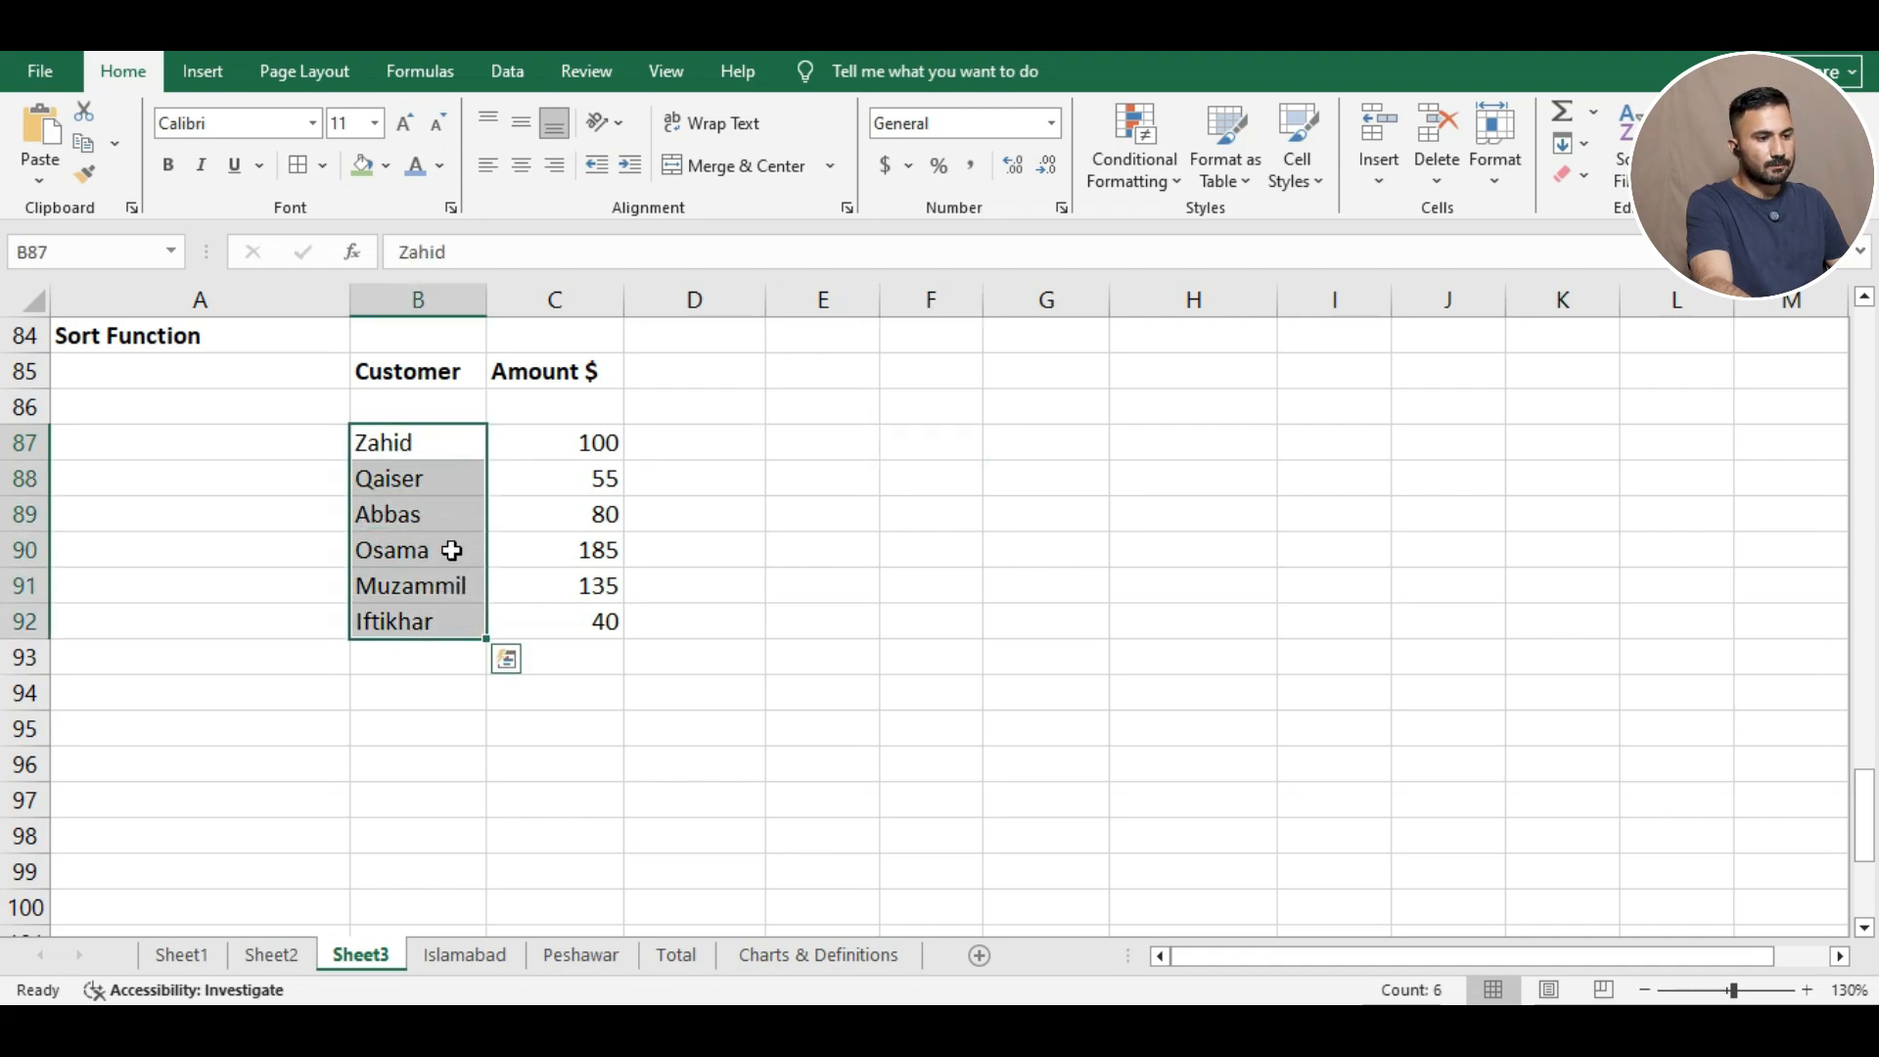
right_click(438, 501)
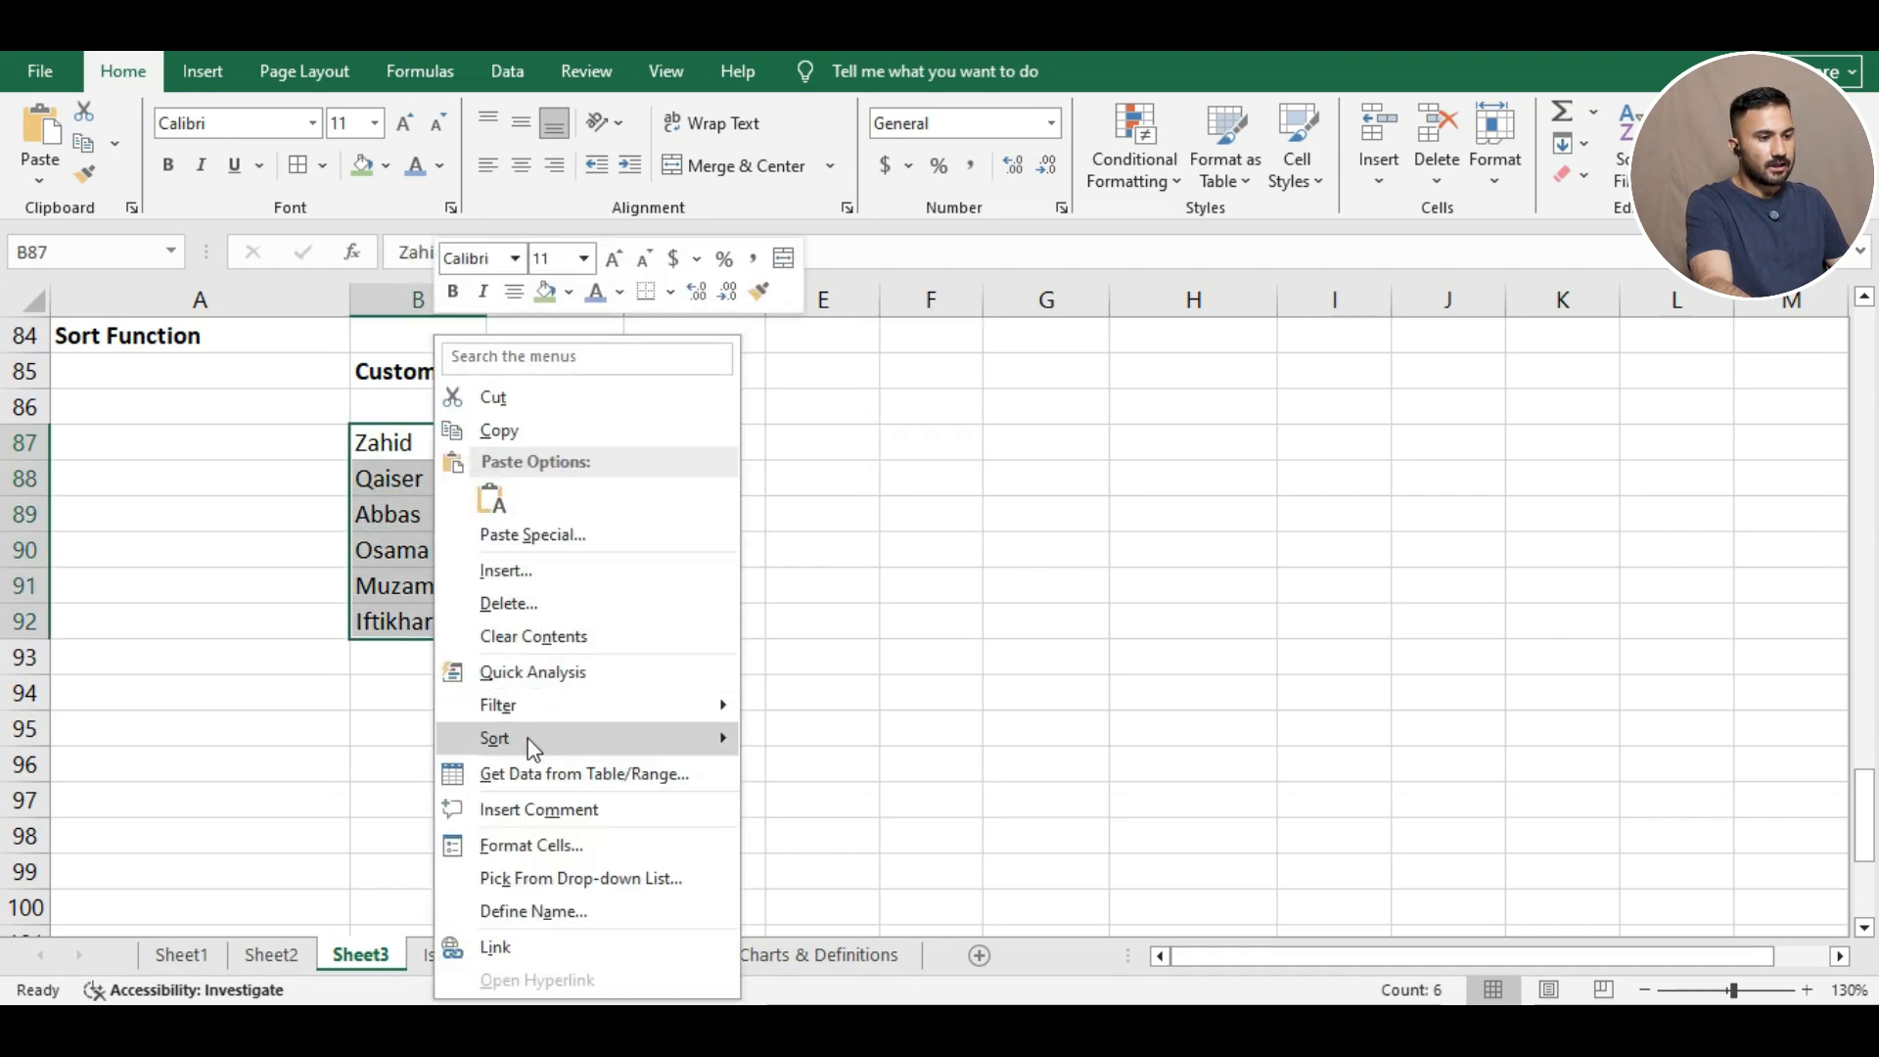
mouse_move(529, 737)
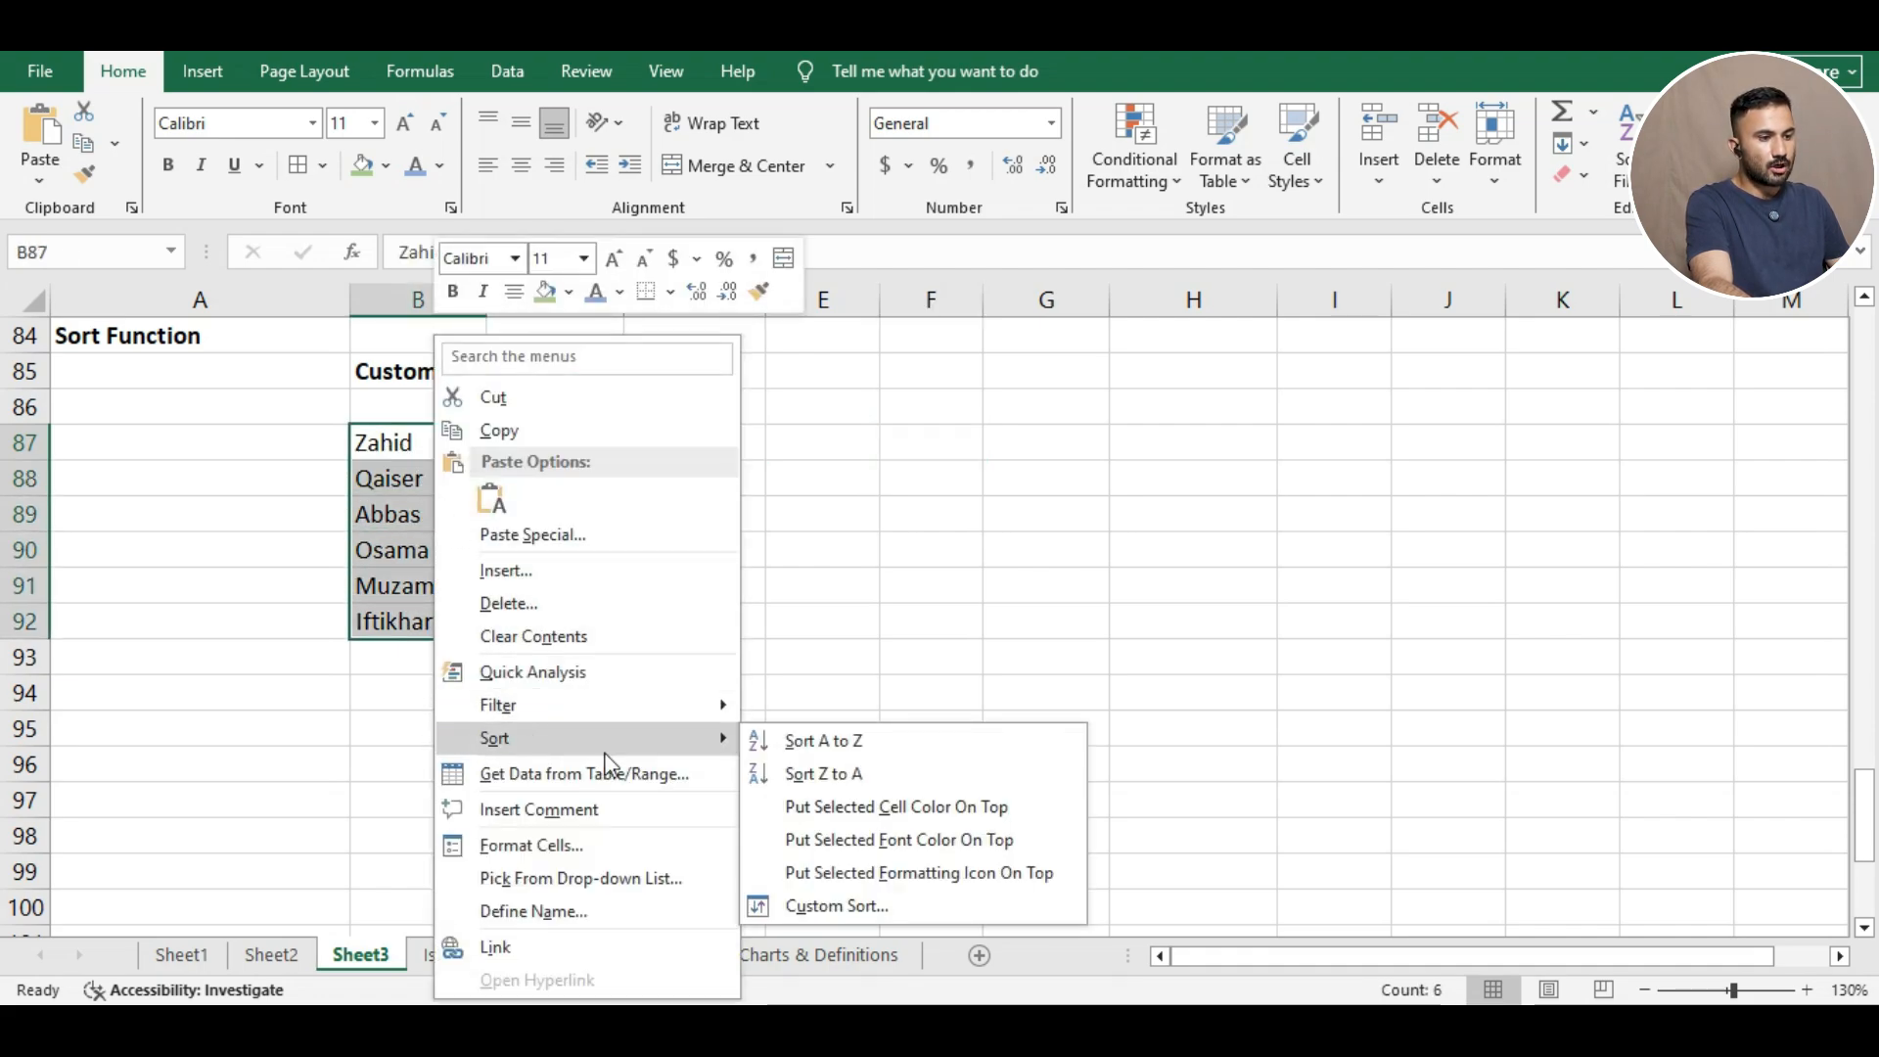
click(833, 748)
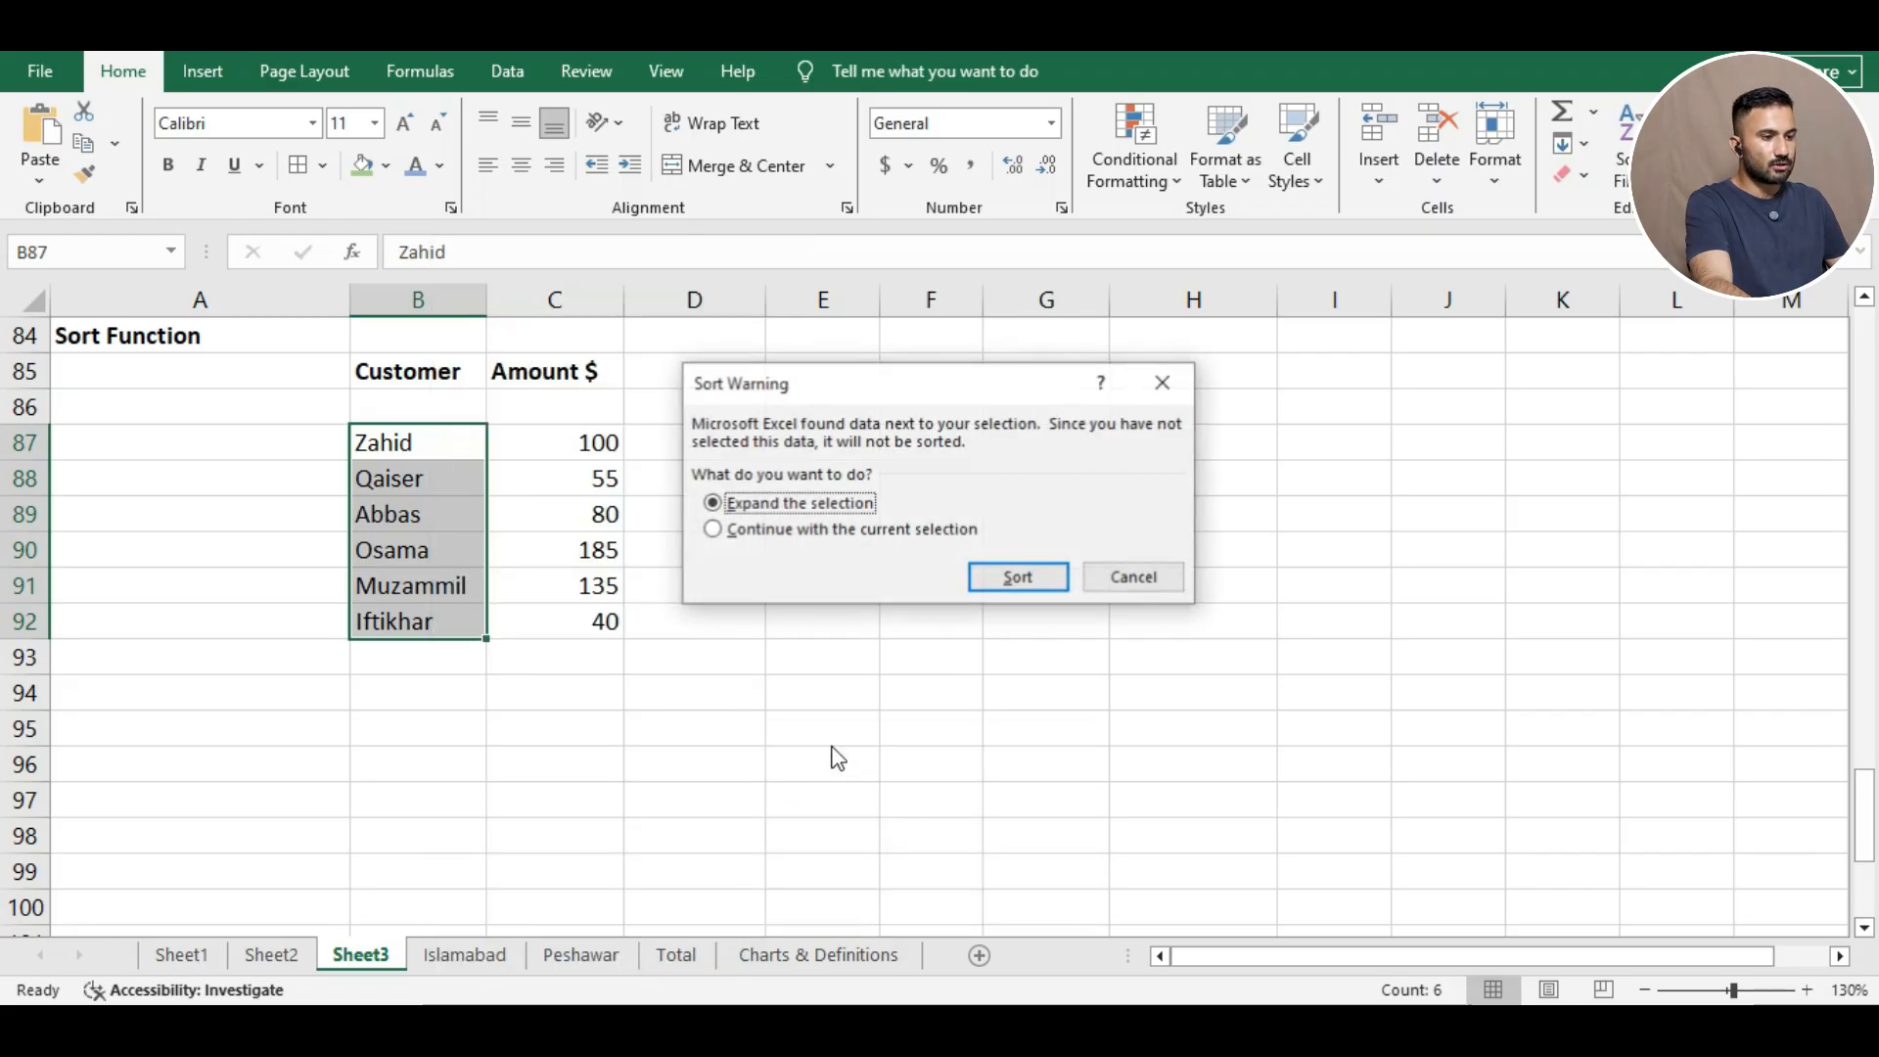
click(753, 541)
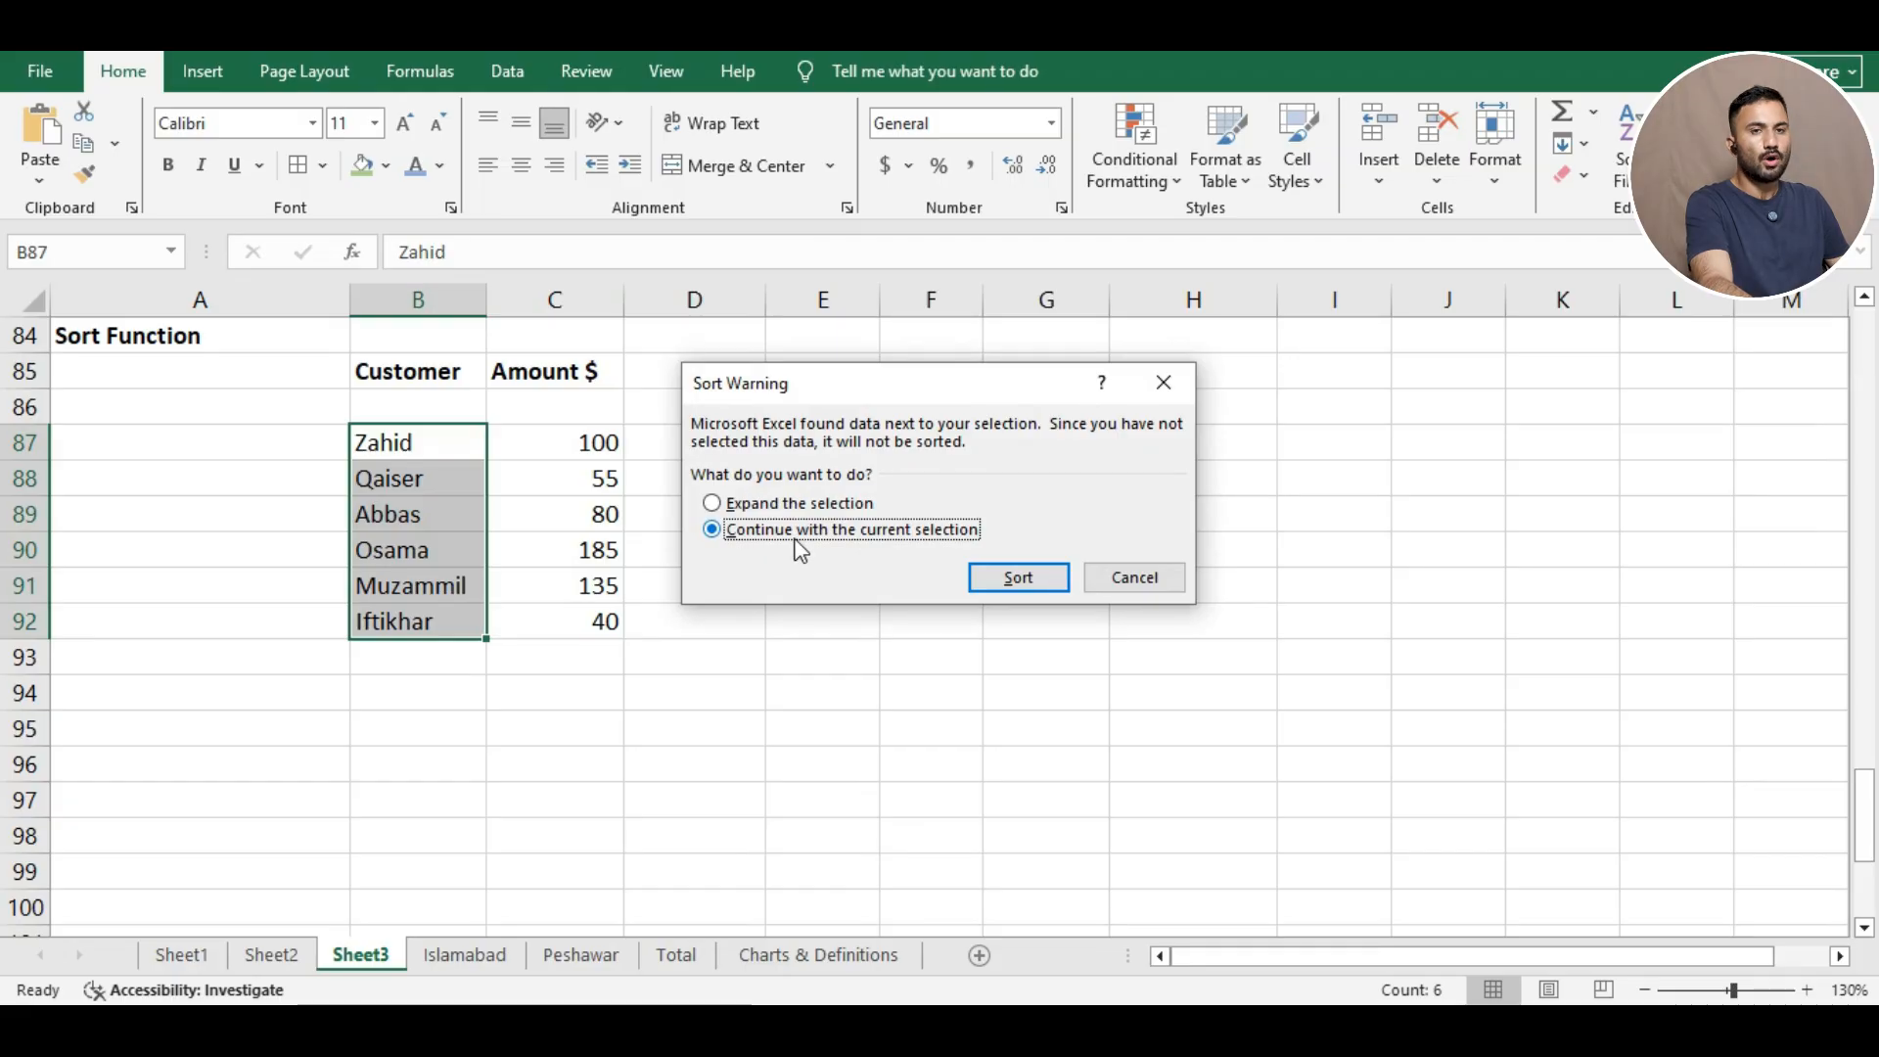
click(1012, 580)
click(302, 457)
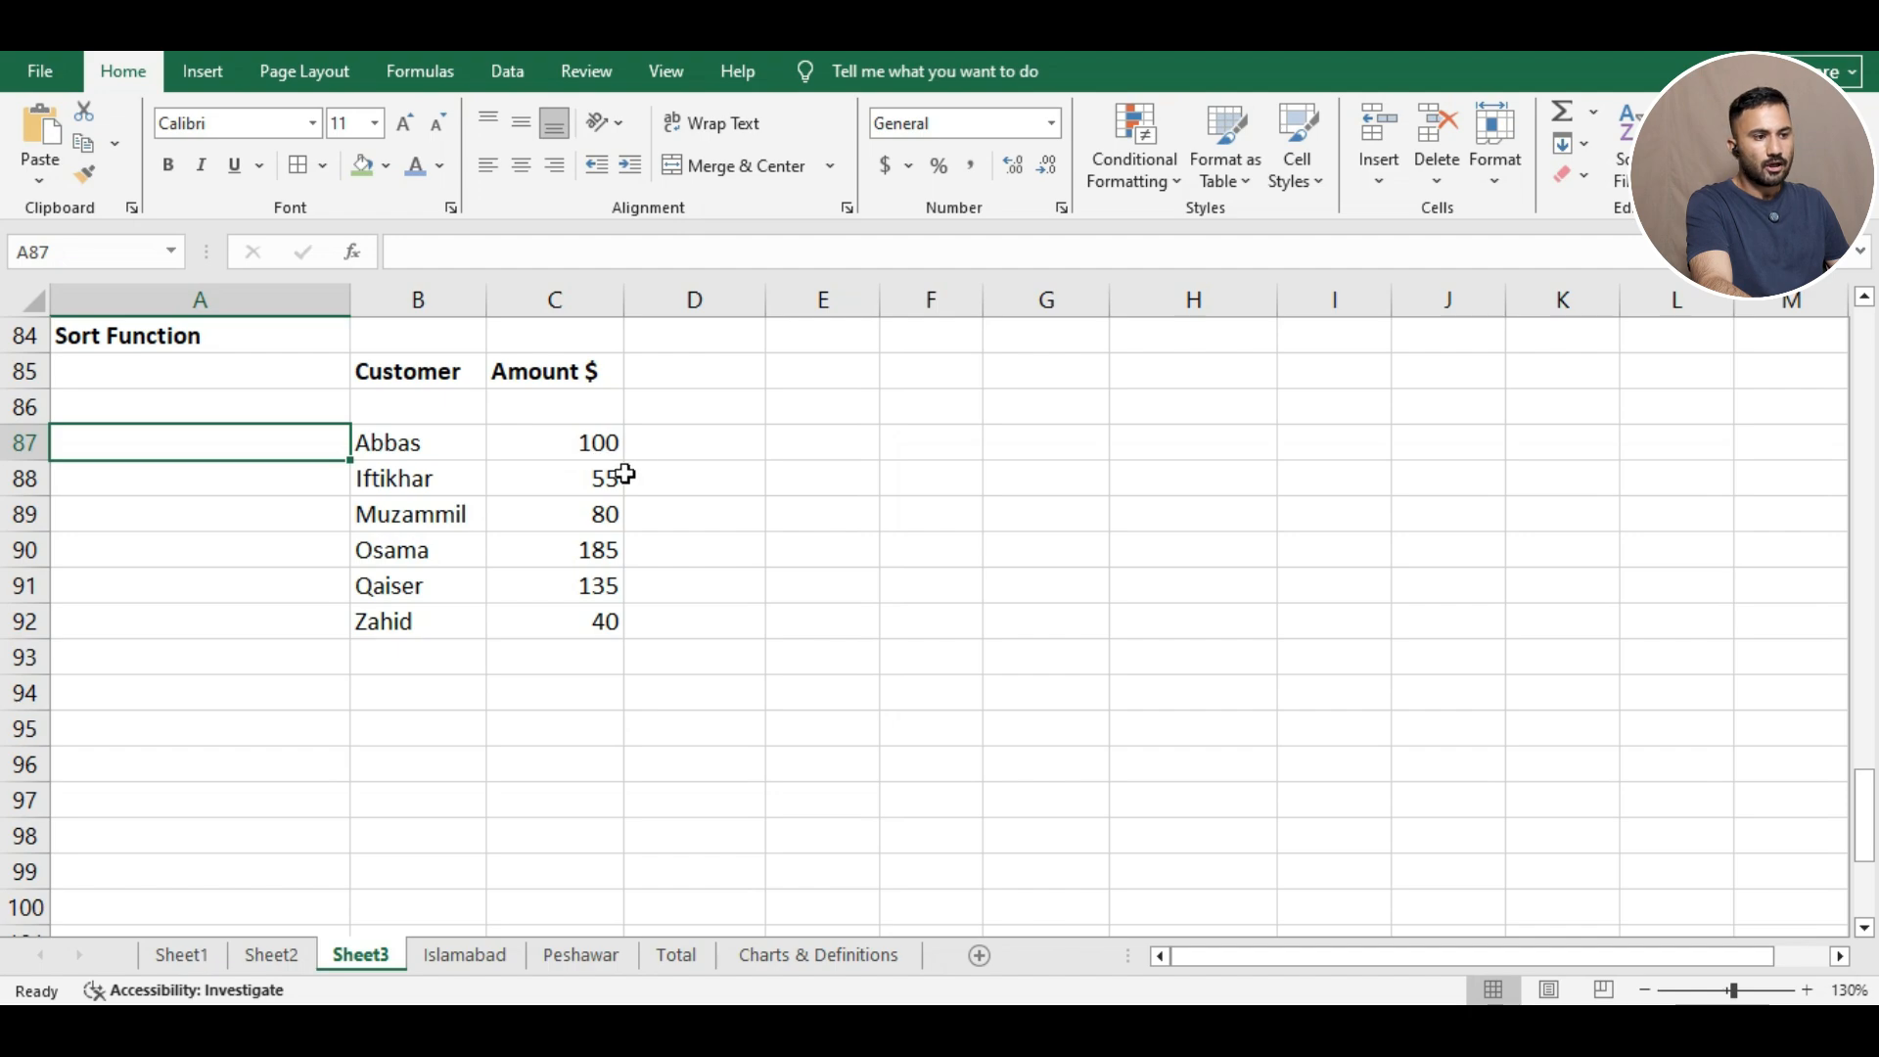
click(684, 418)
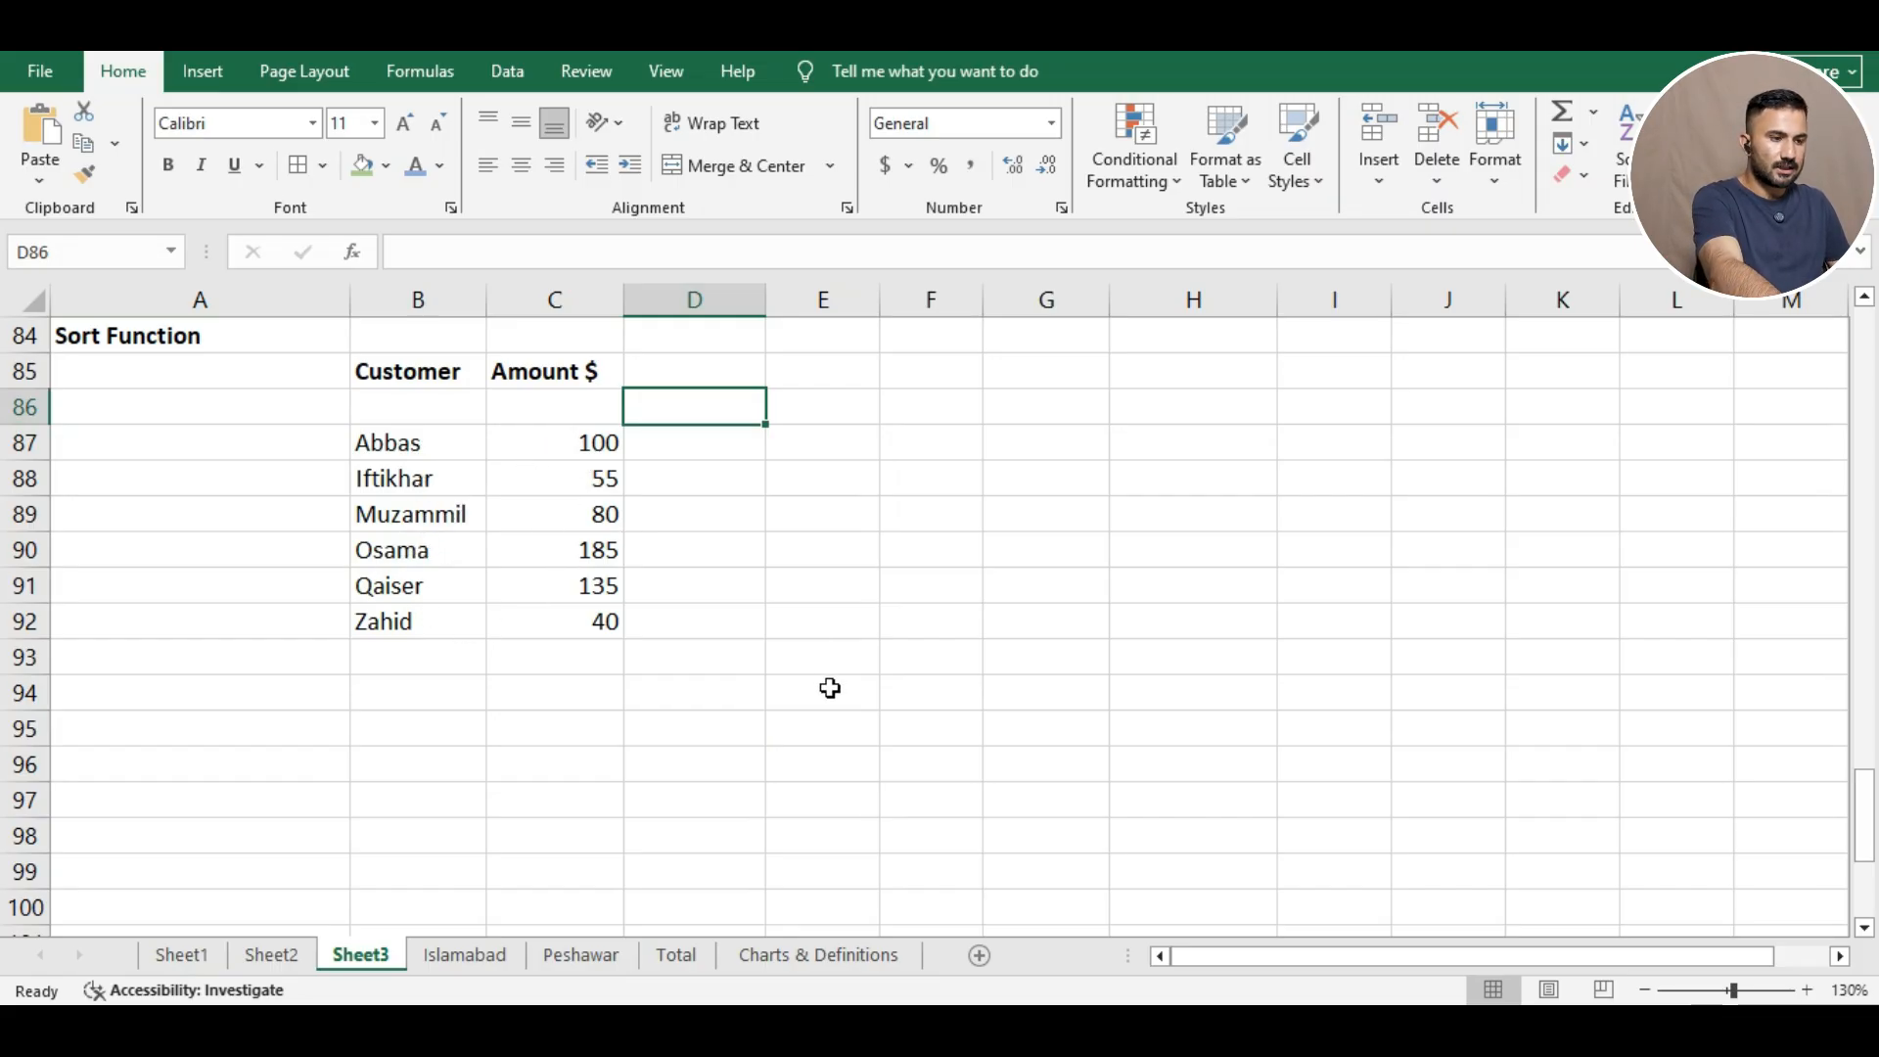
Undo the names-only sort and re-sort B87:B92 A to Z, expanding the selection to amounts.
key(ctrl+z)
click(819, 651)
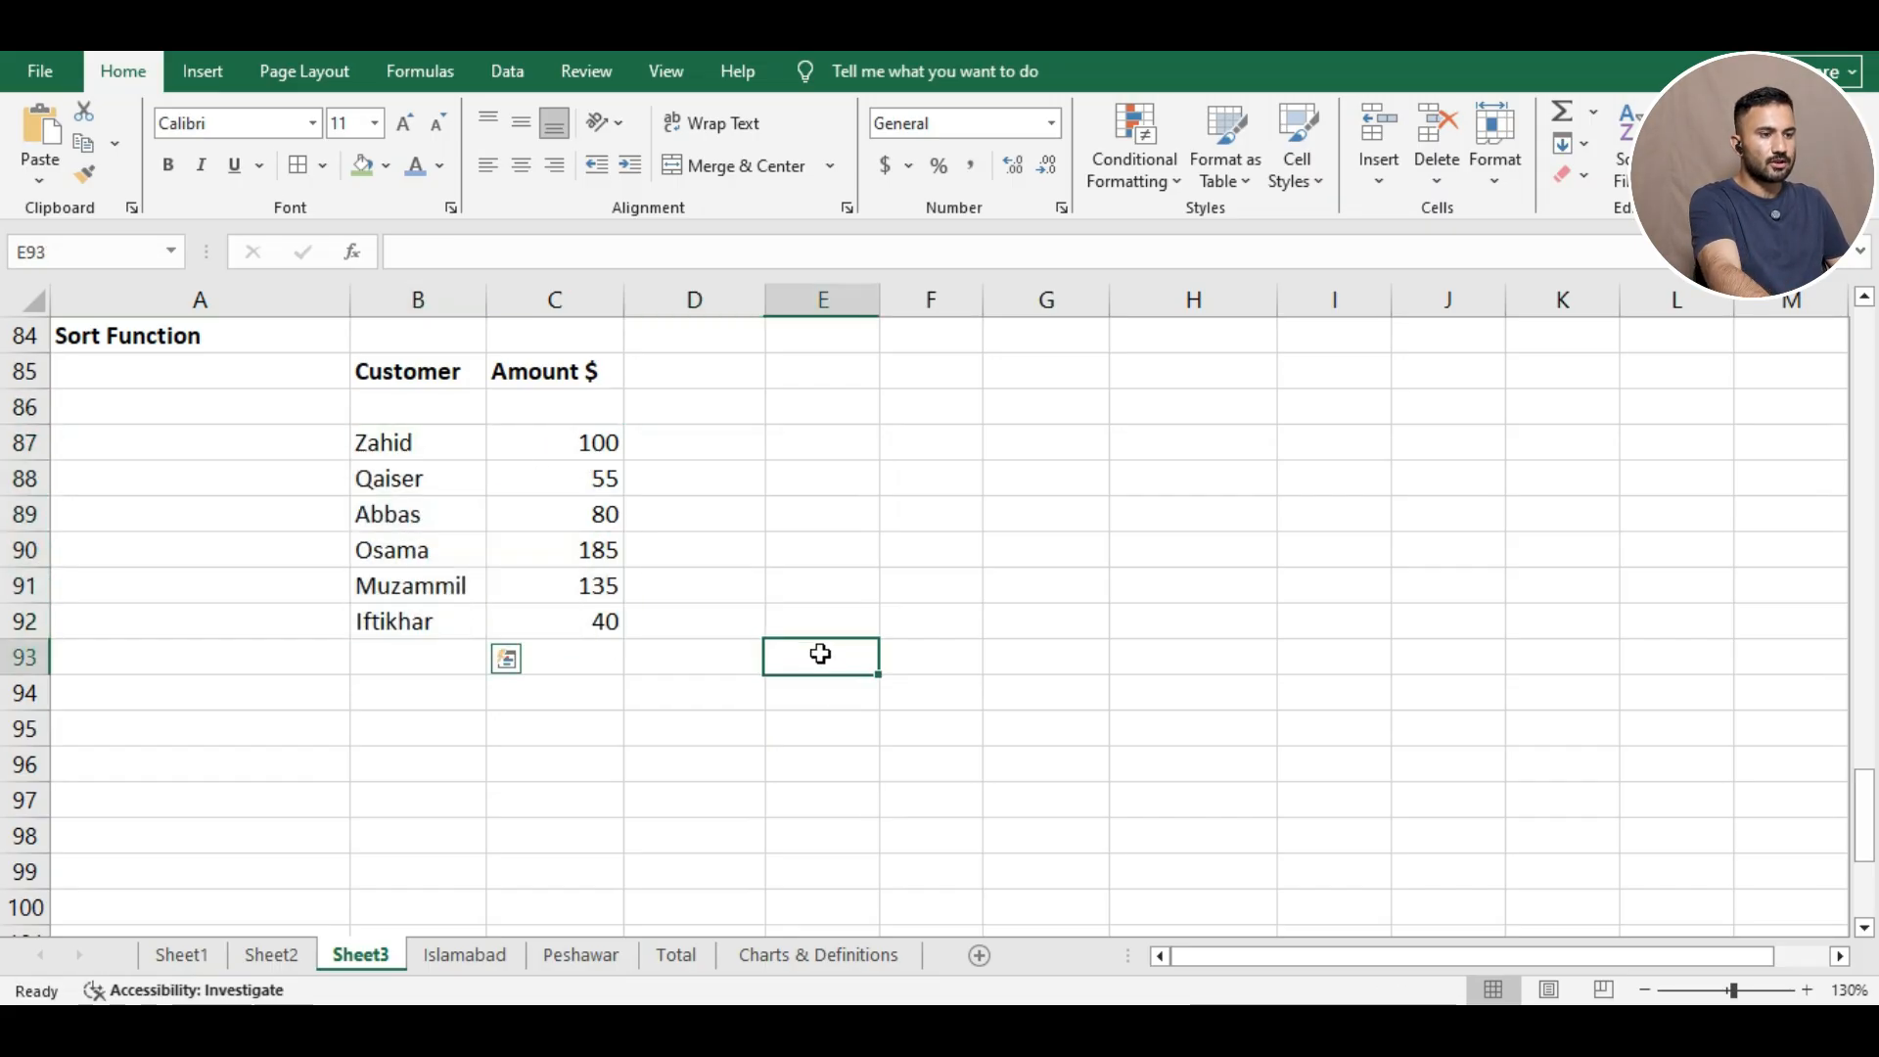
click(396, 445)
drag(411, 504, 427, 612)
right_click(436, 617)
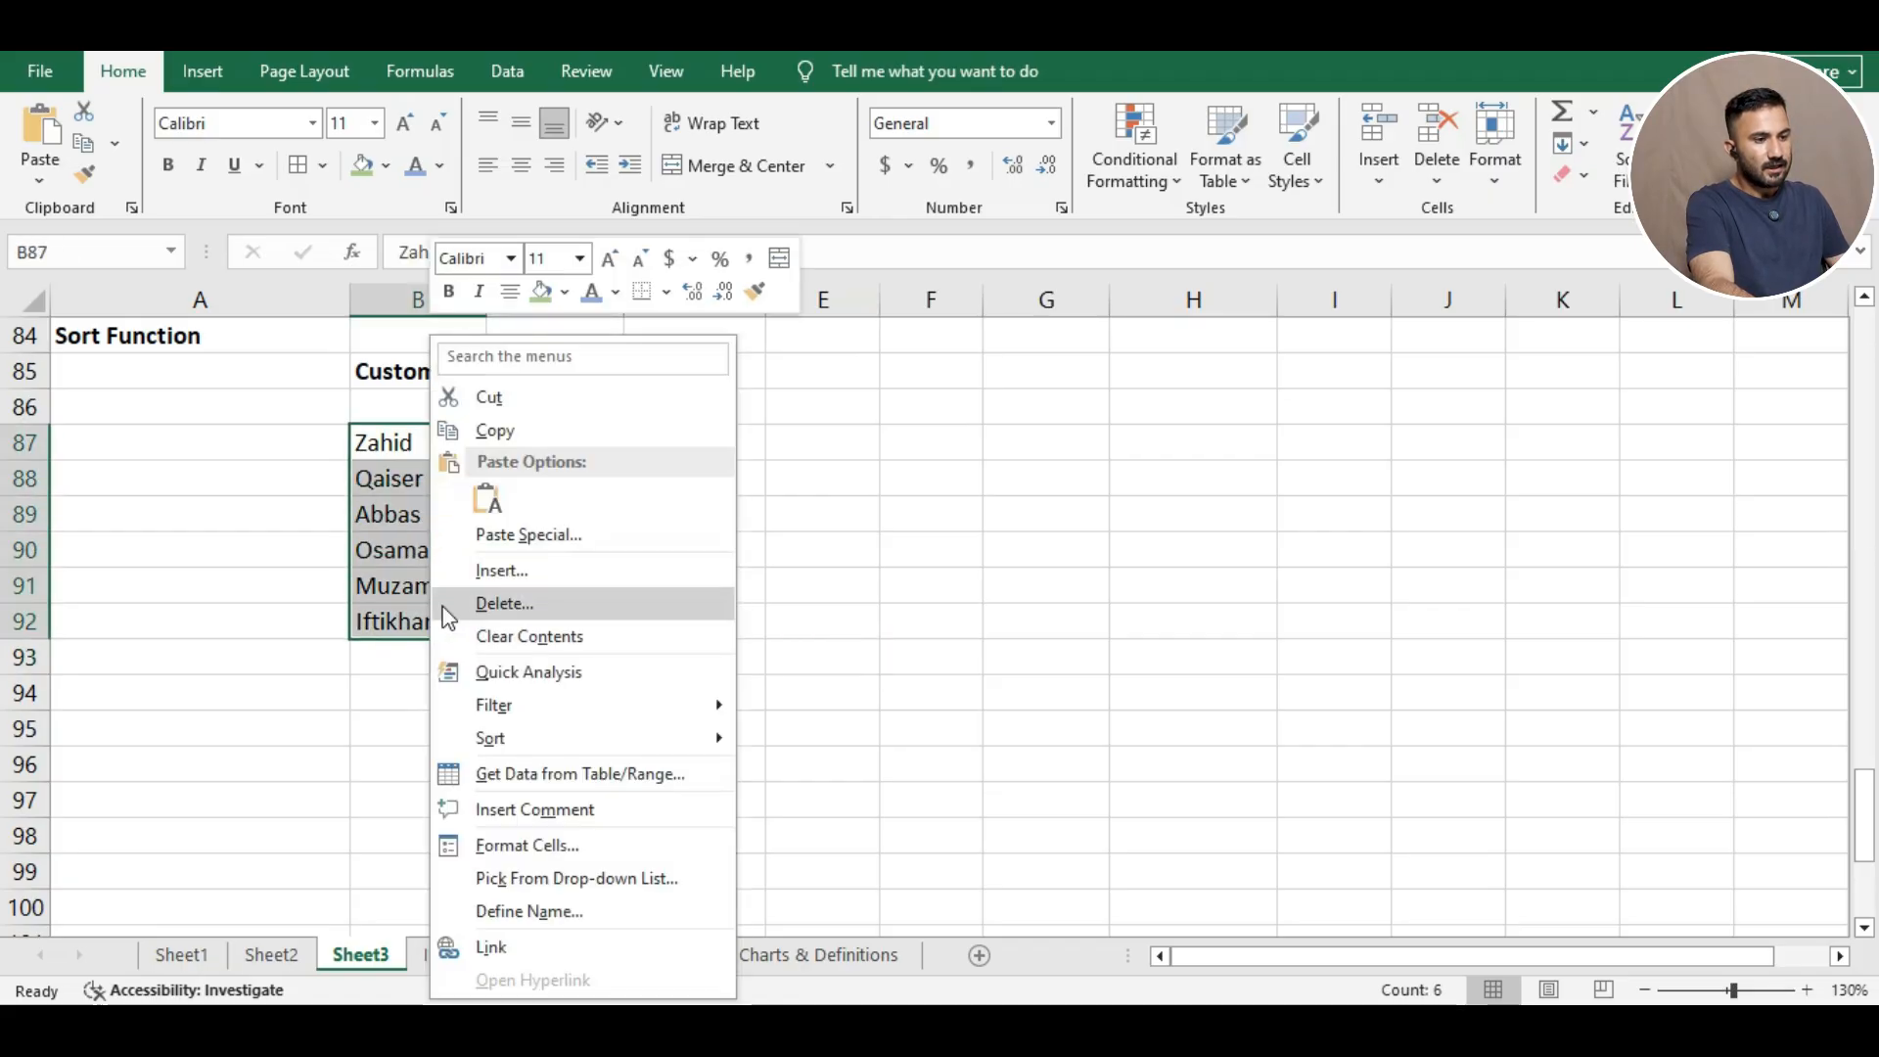
mouse_move(696, 744)
click(779, 736)
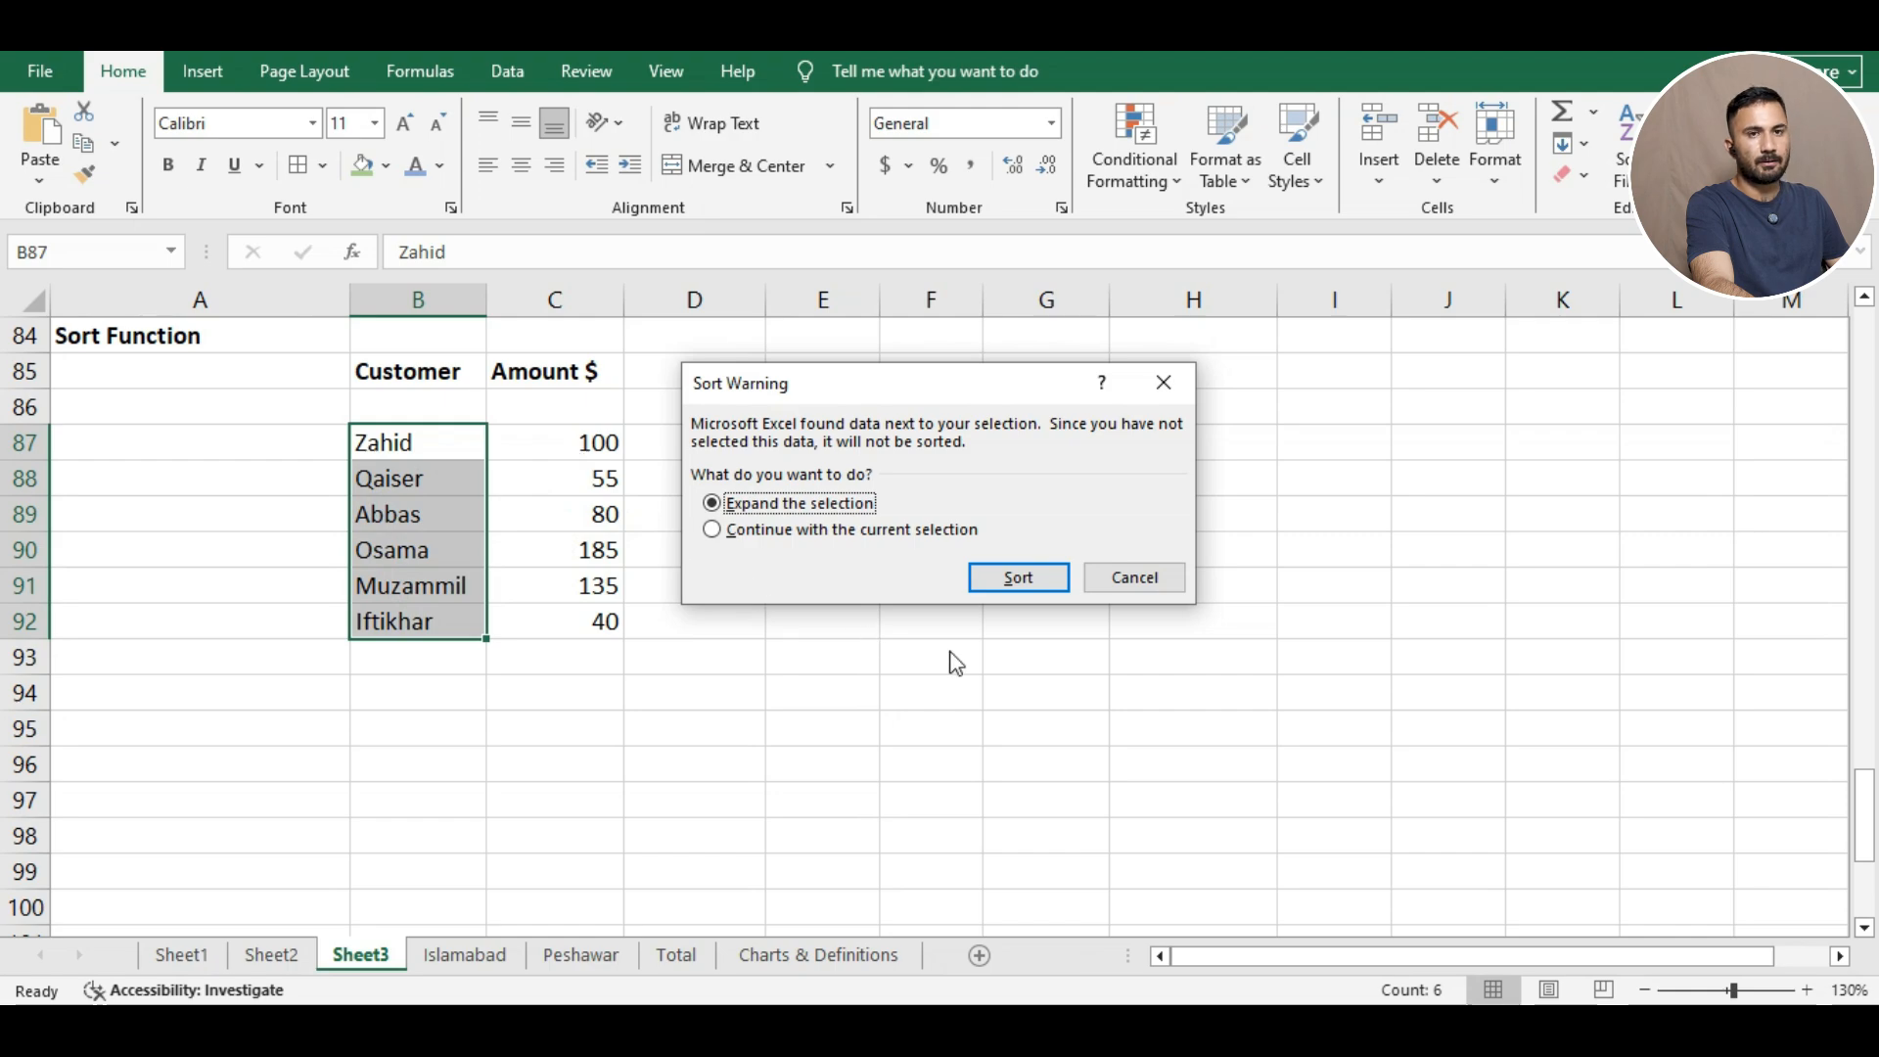
click(991, 578)
click(769, 544)
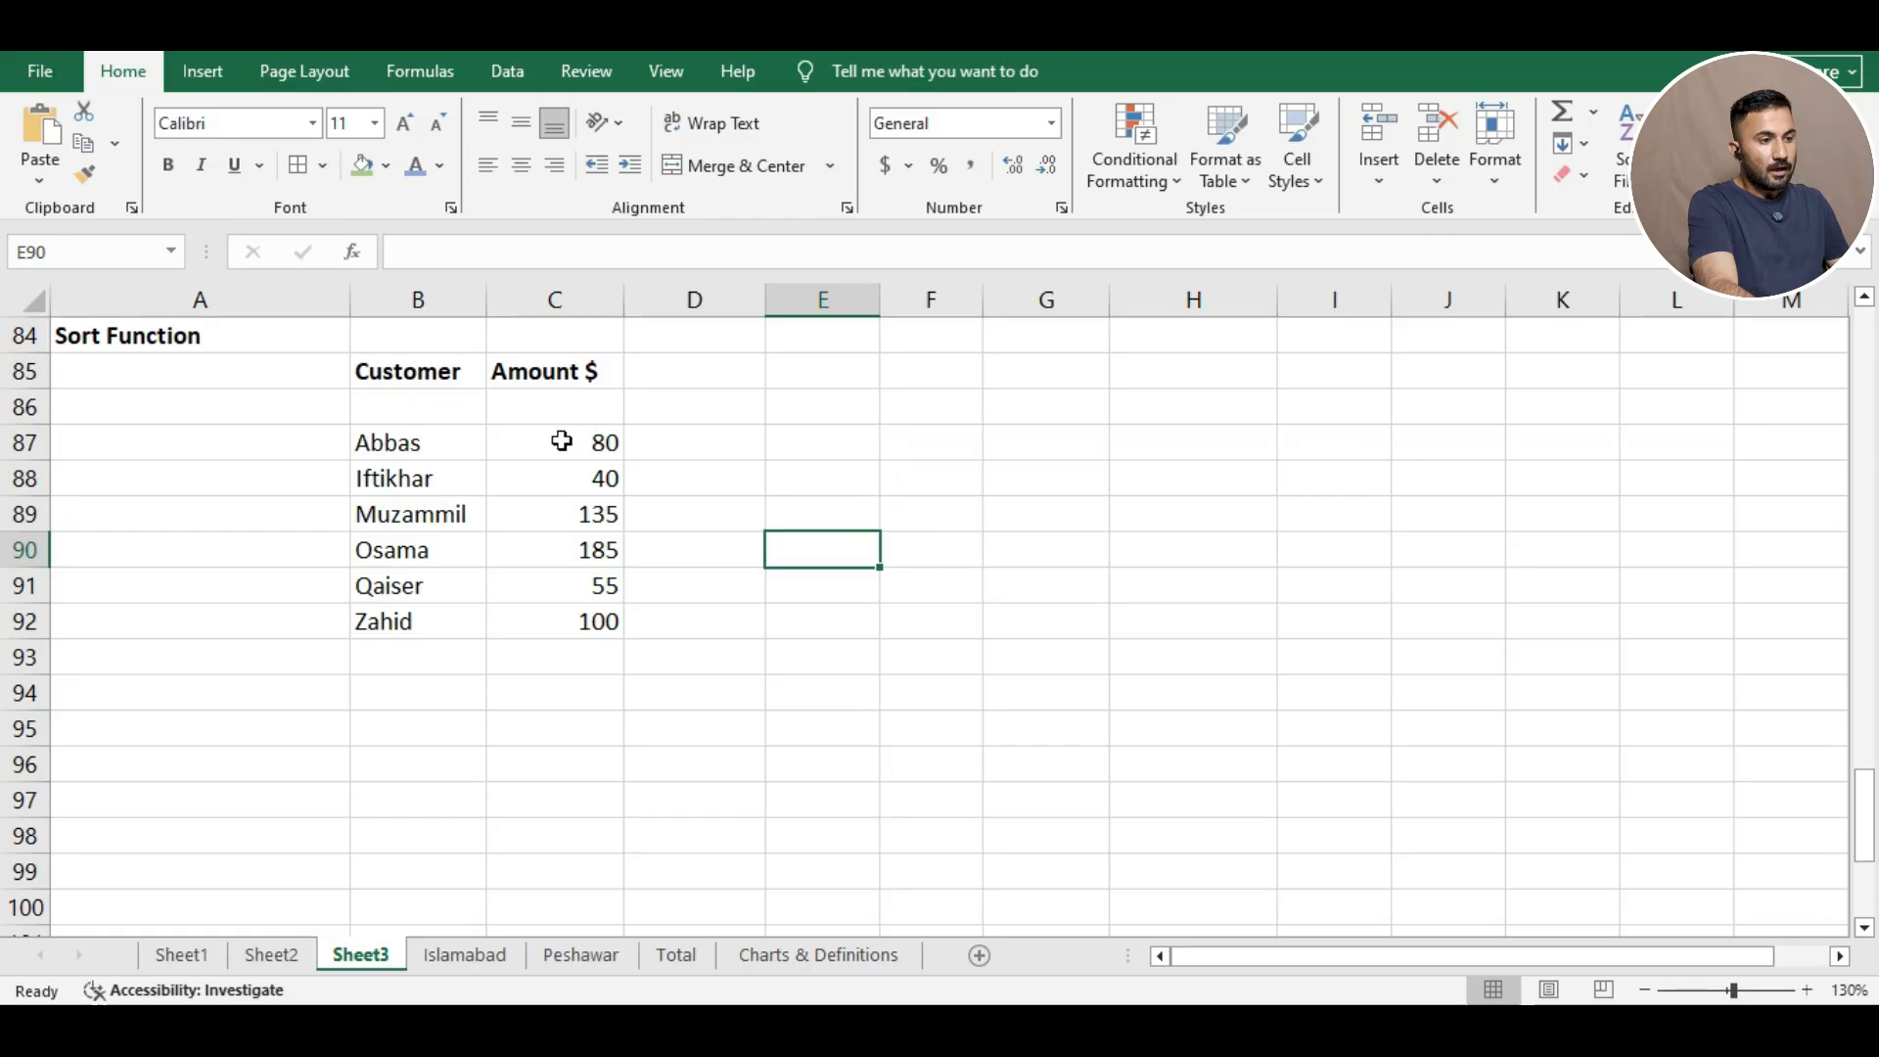
Sort amounts C87:C92 largest to smallest with names expanded, putting Osama 185 first.
drag(560, 441, 608, 620)
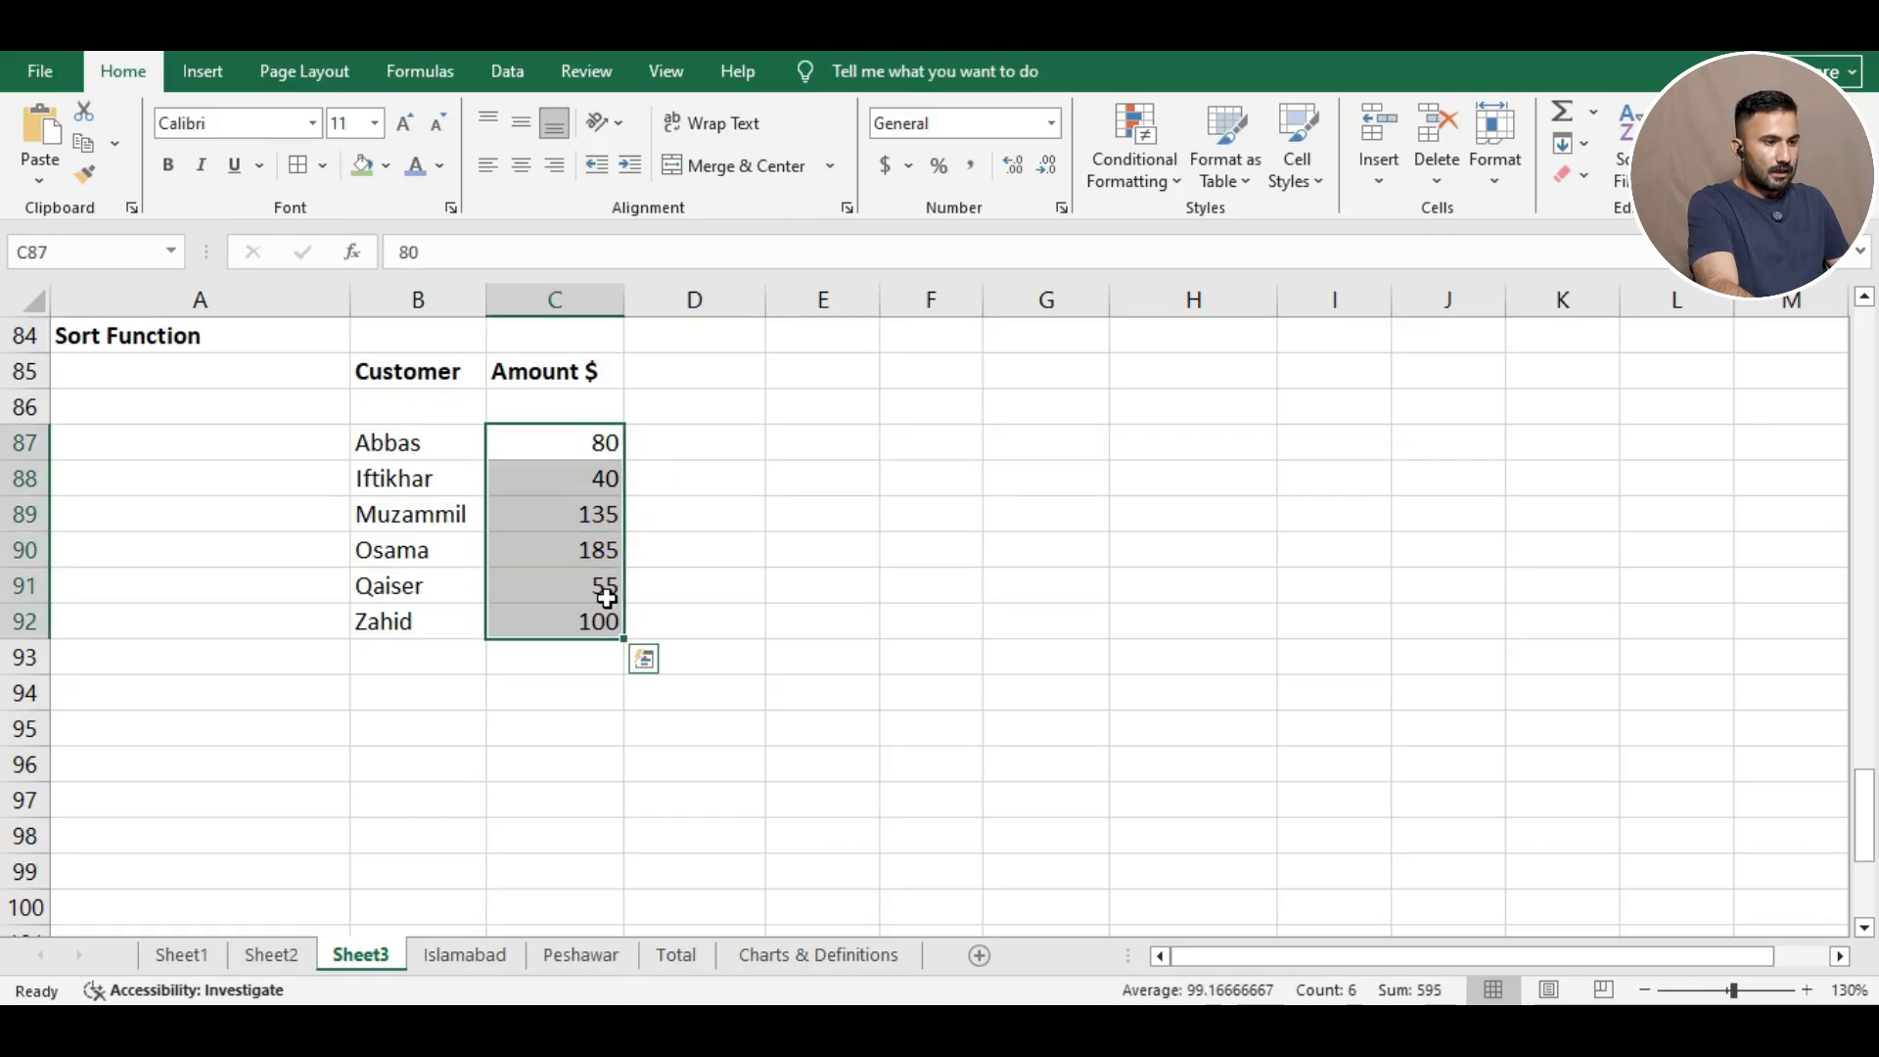
right_click(566, 576)
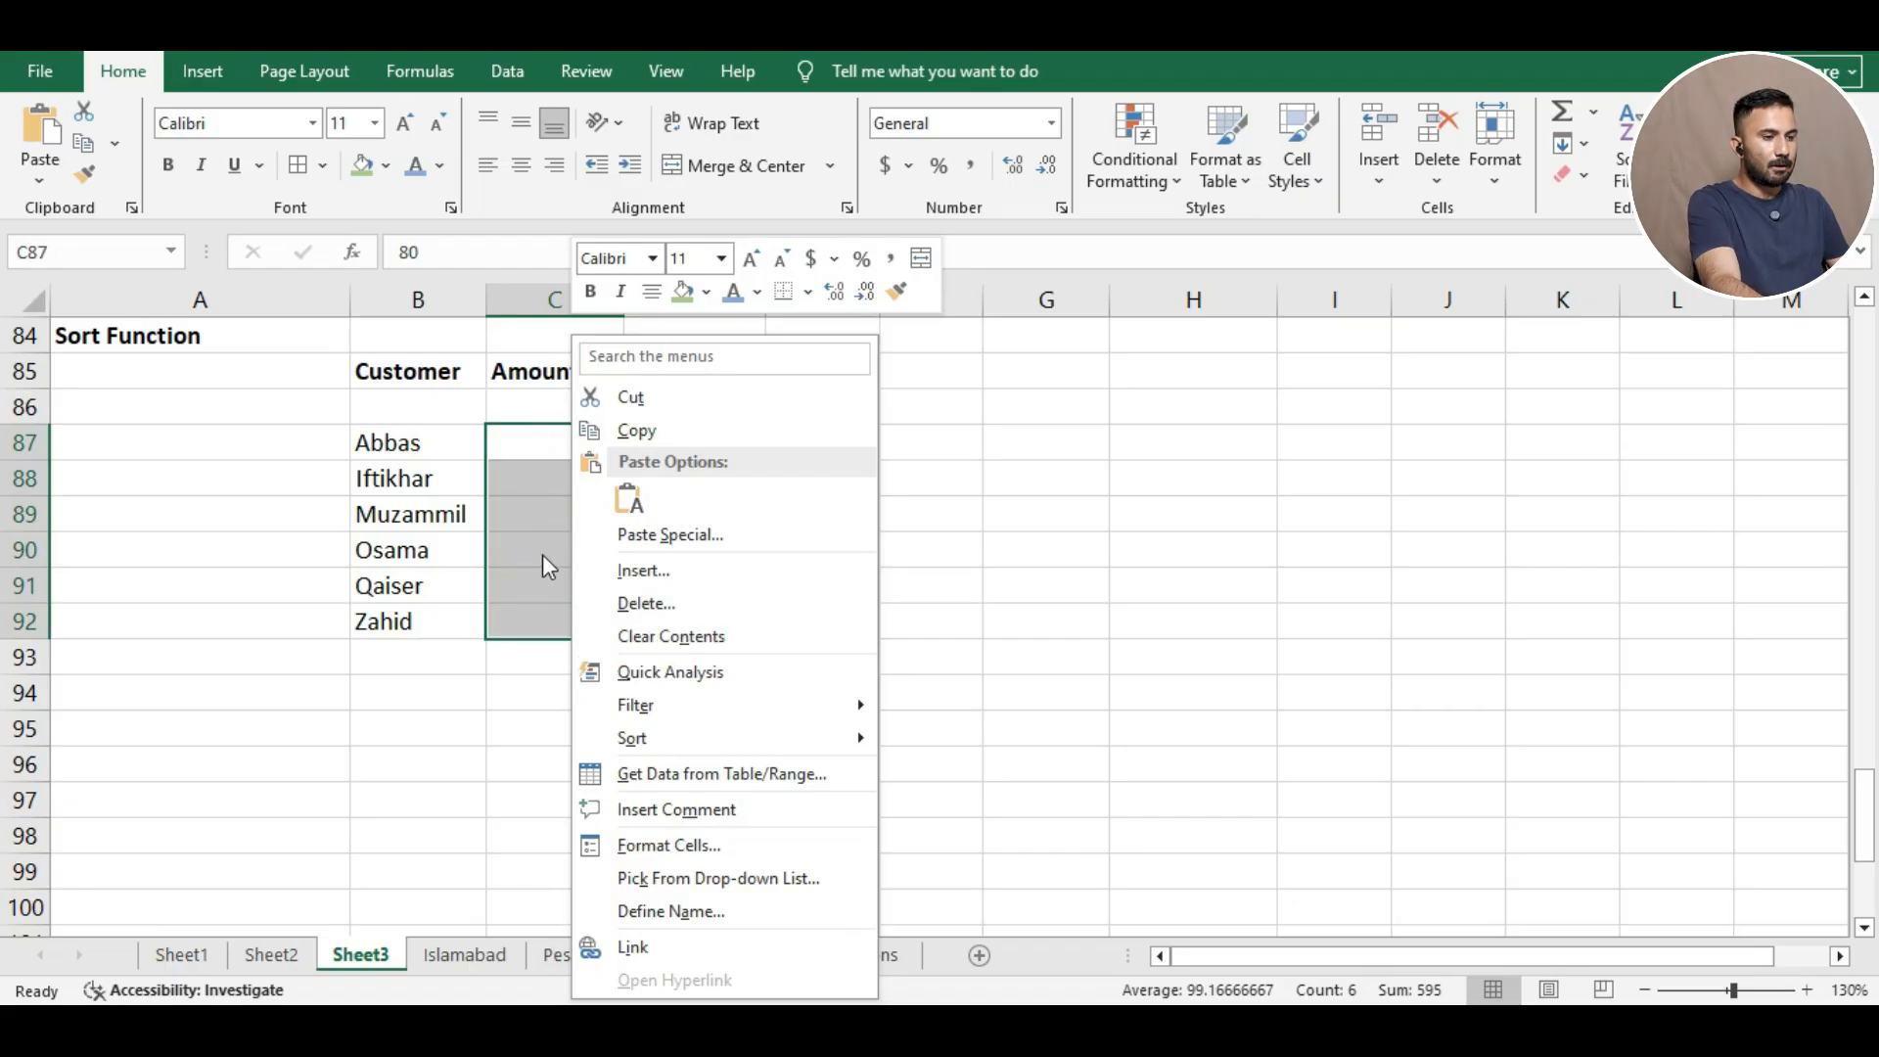
mouse_move(720, 738)
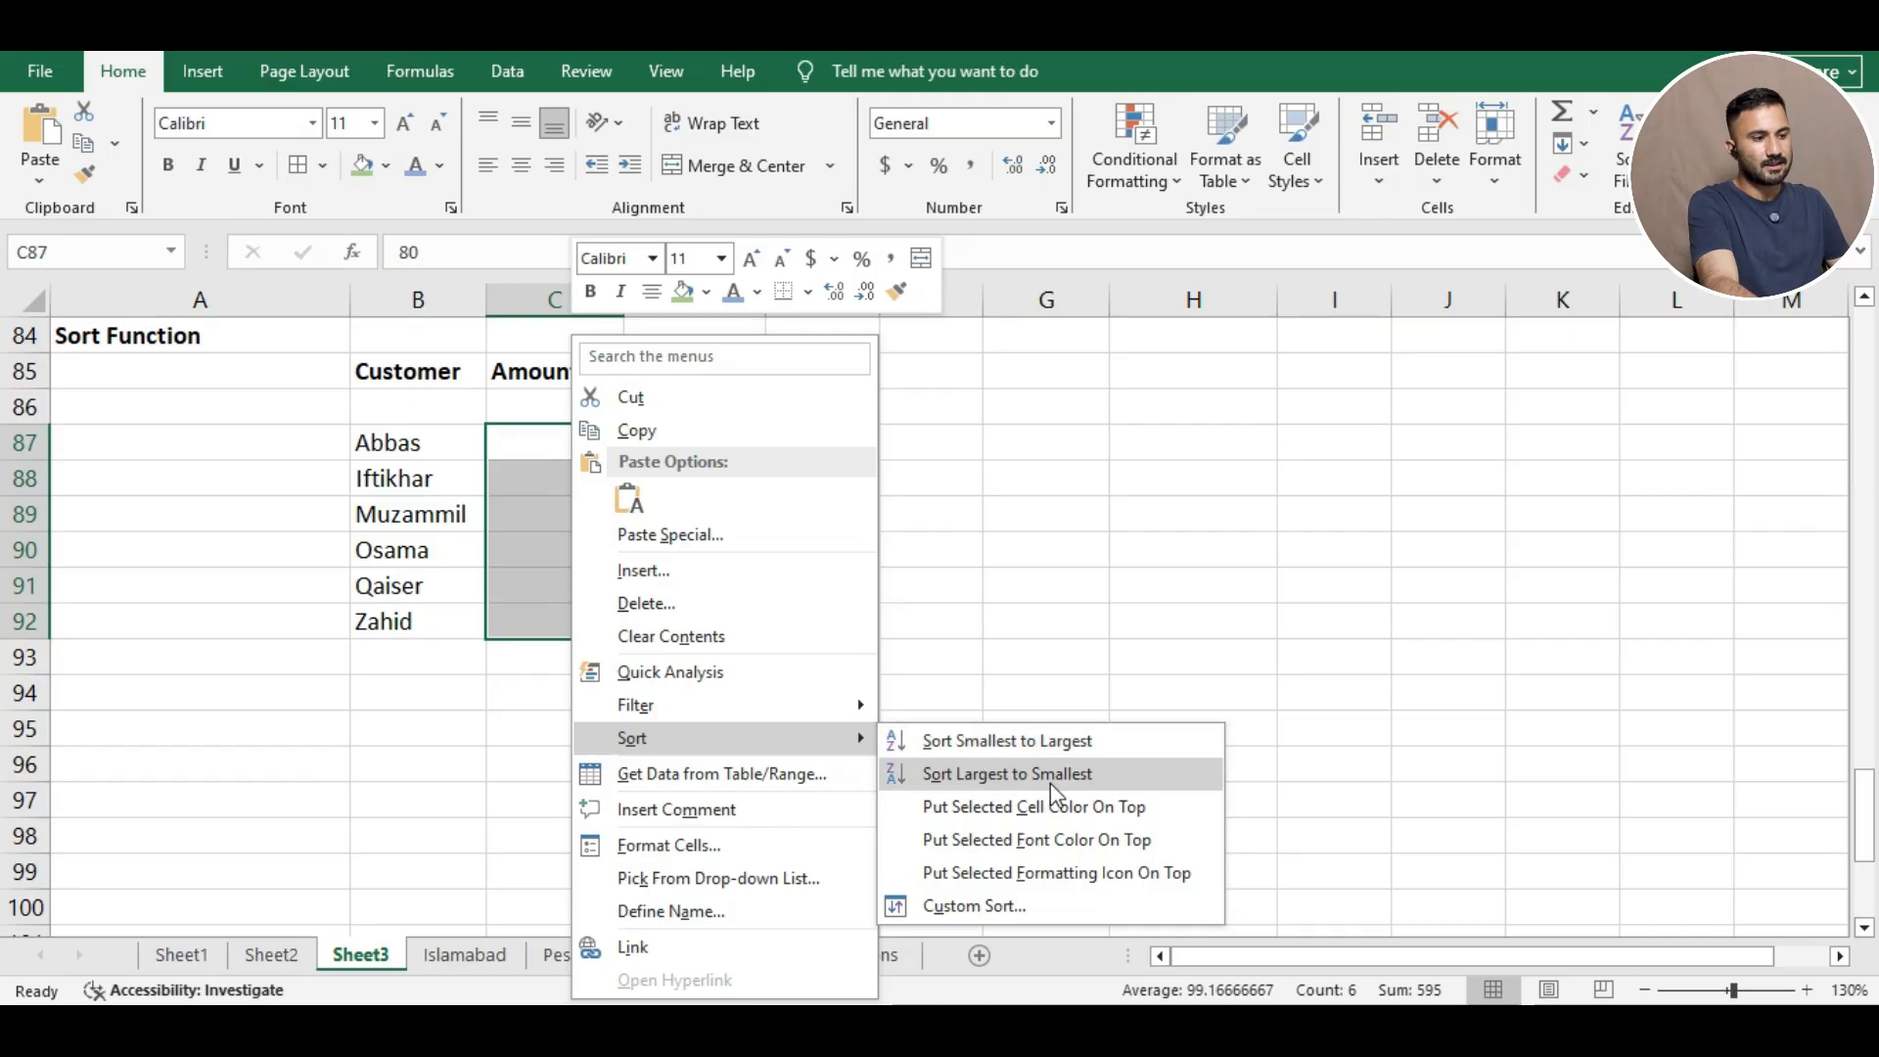
click(1001, 769)
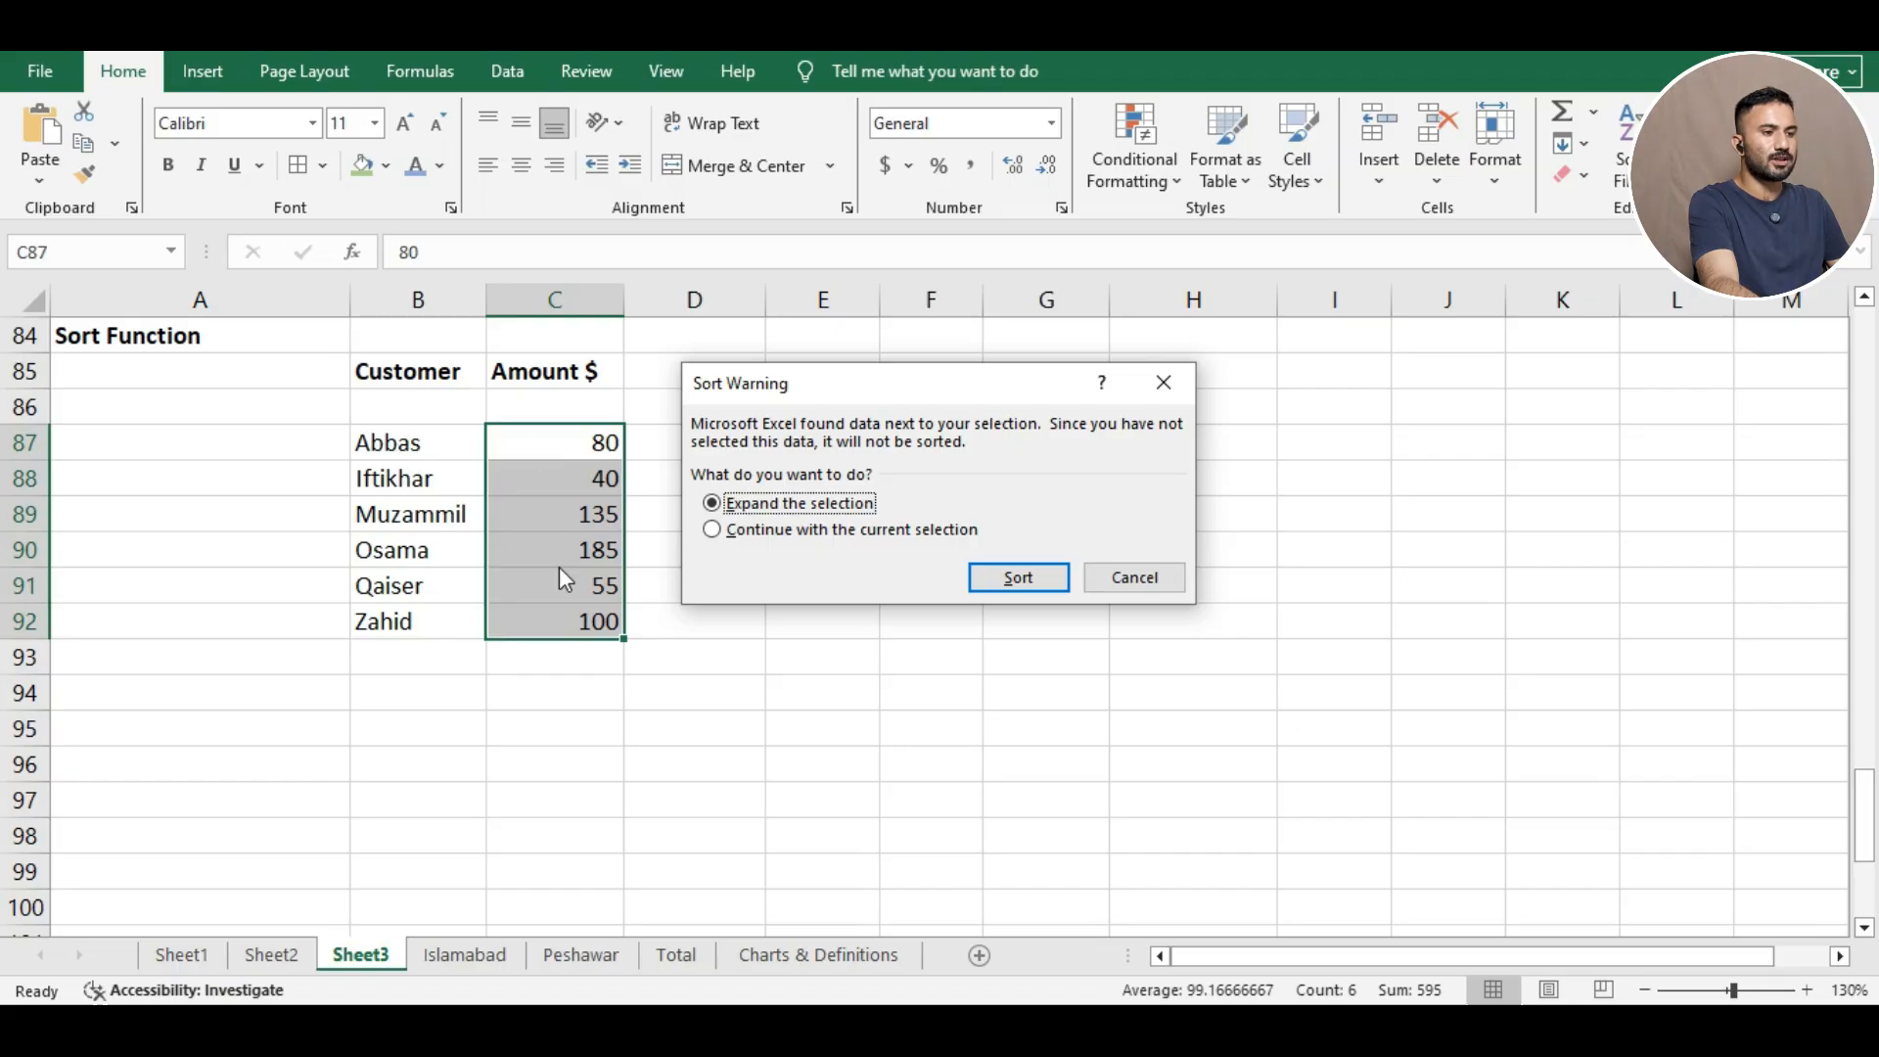
click(982, 578)
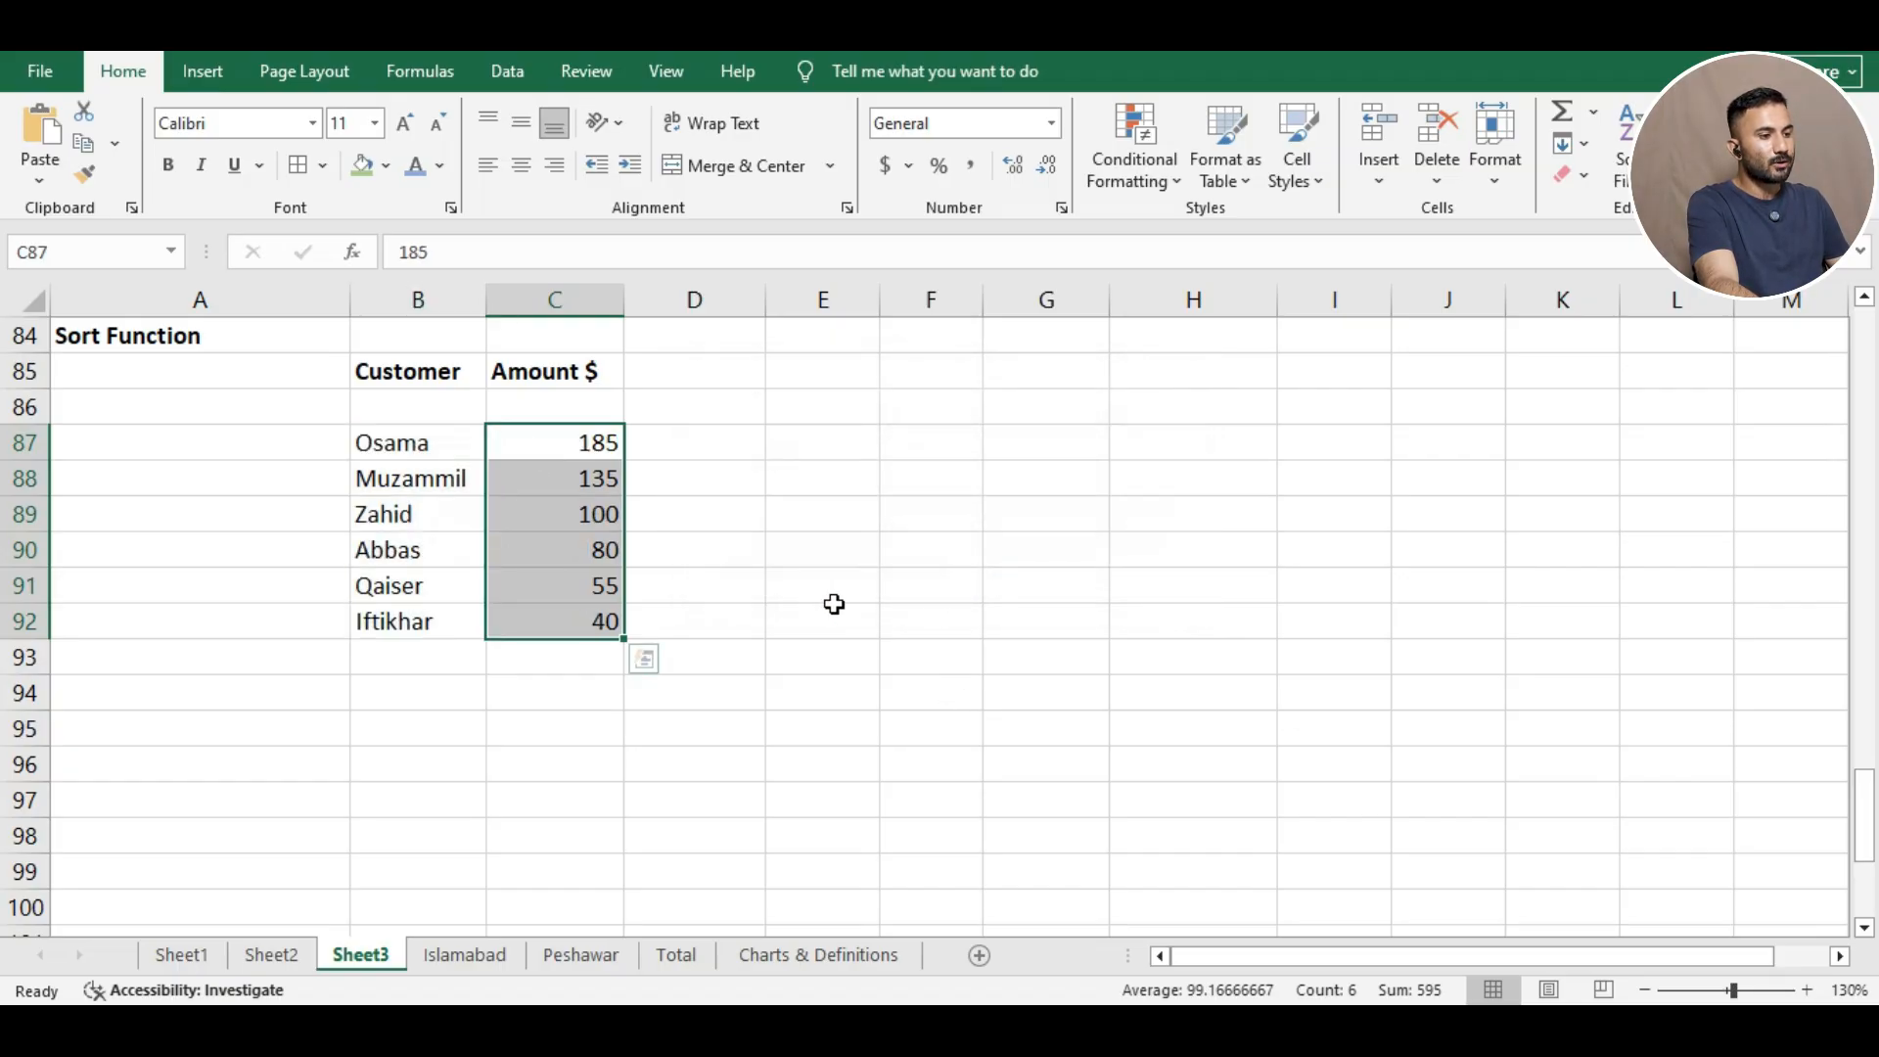
click(675, 442)
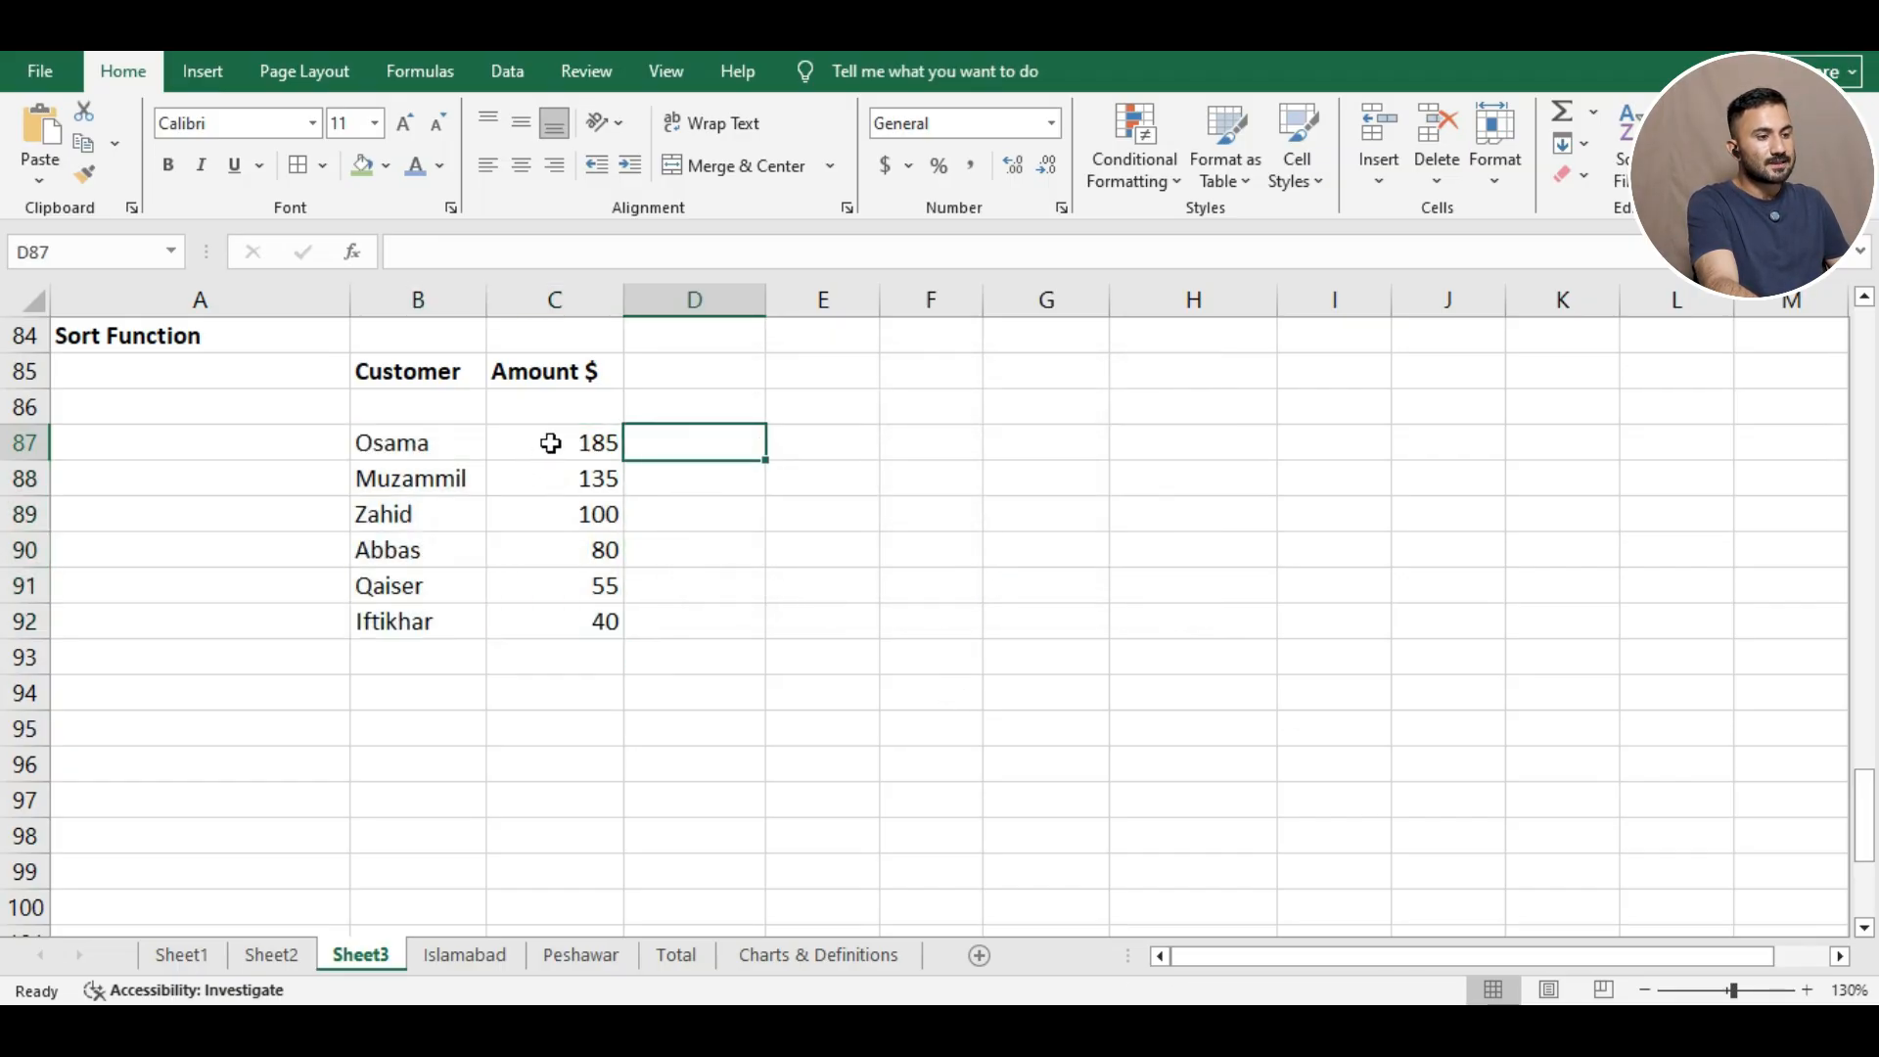
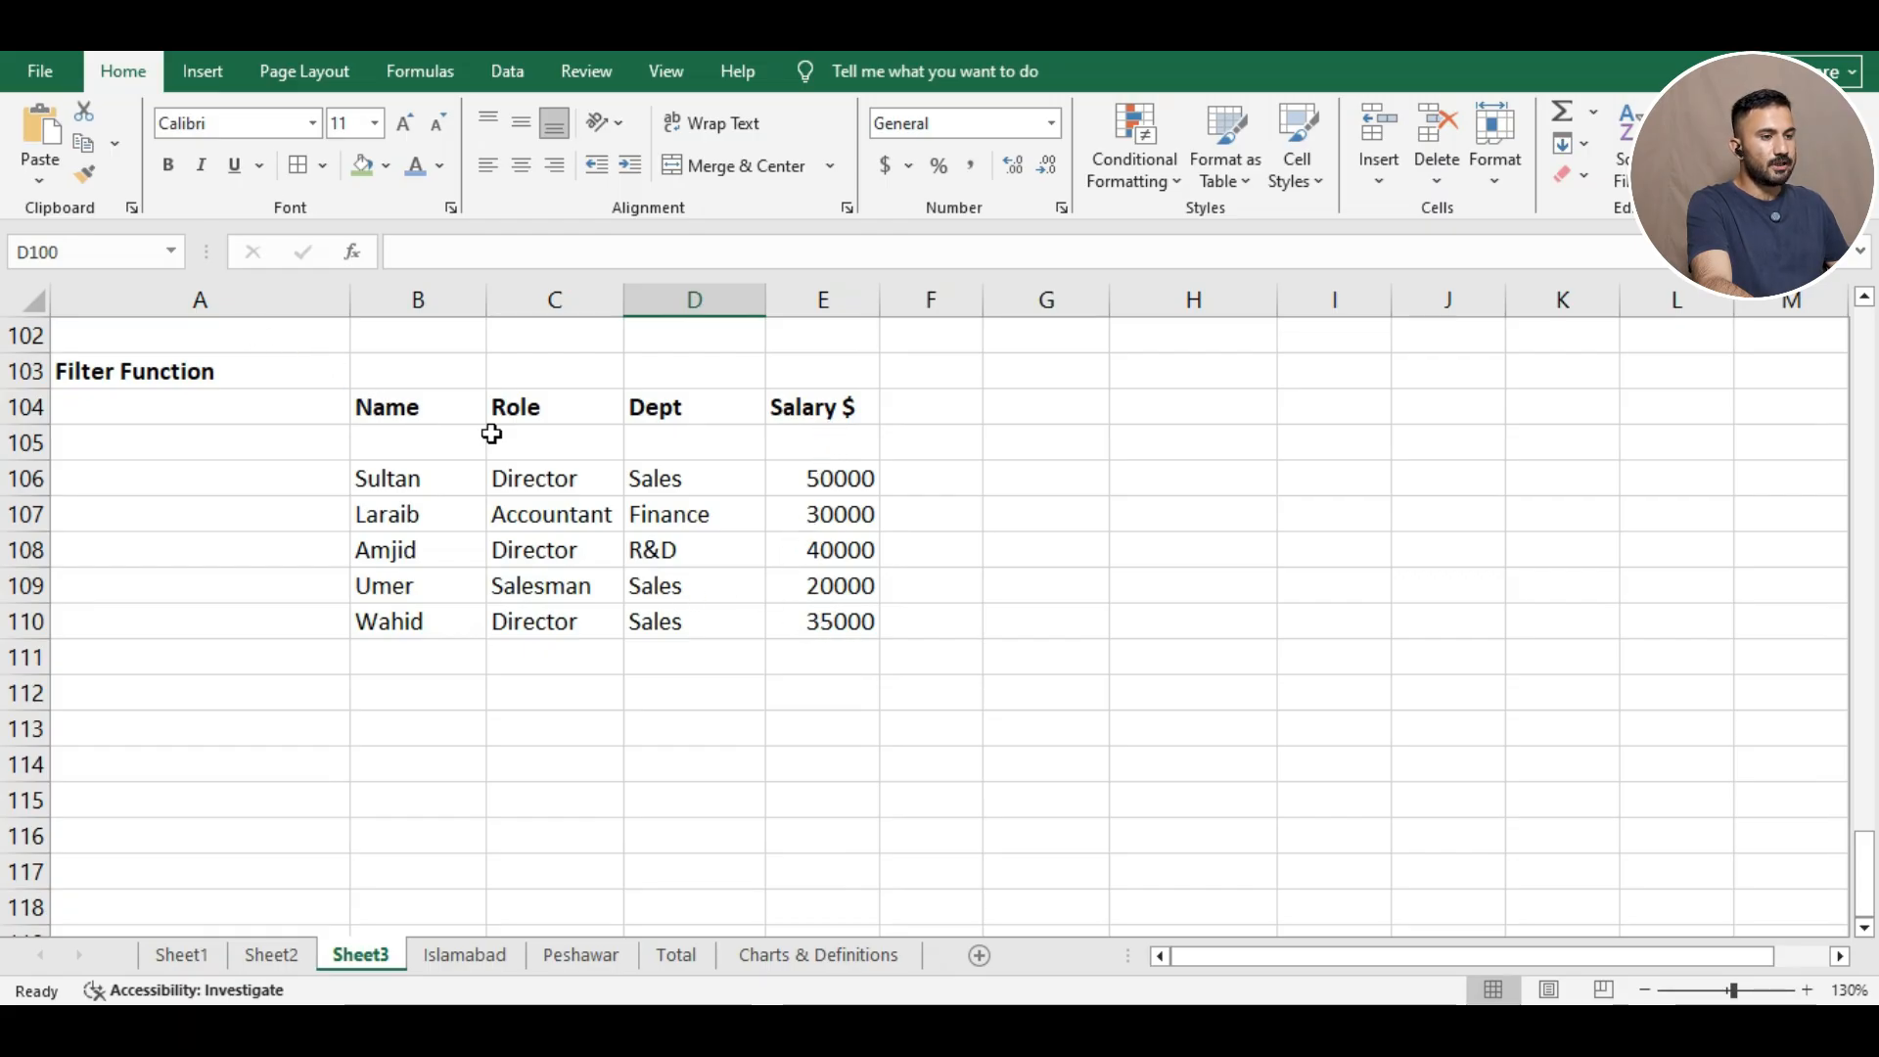
Select B104:E110 and add AutoFilter arrows to the Name, Role, Dept and Salary $ headers.
drag(384, 407, 860, 621)
right_click(719, 514)
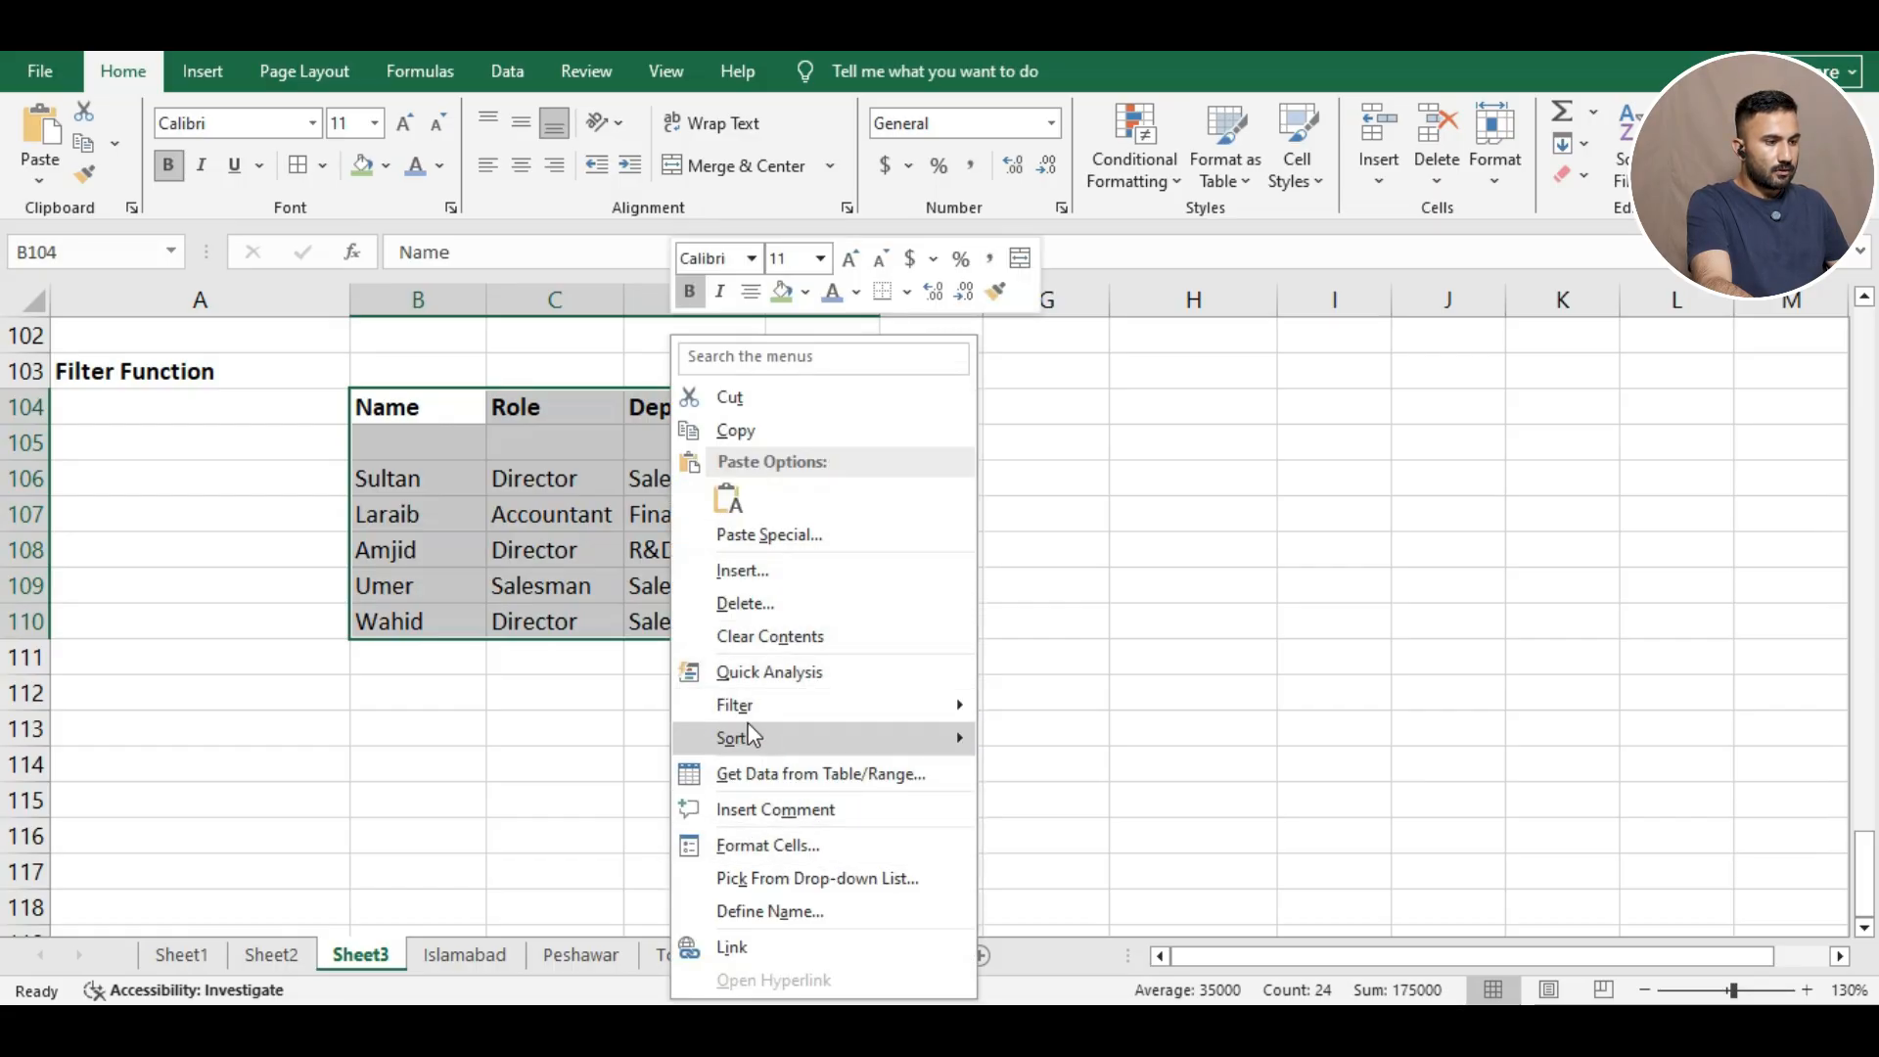
mouse_move(890, 707)
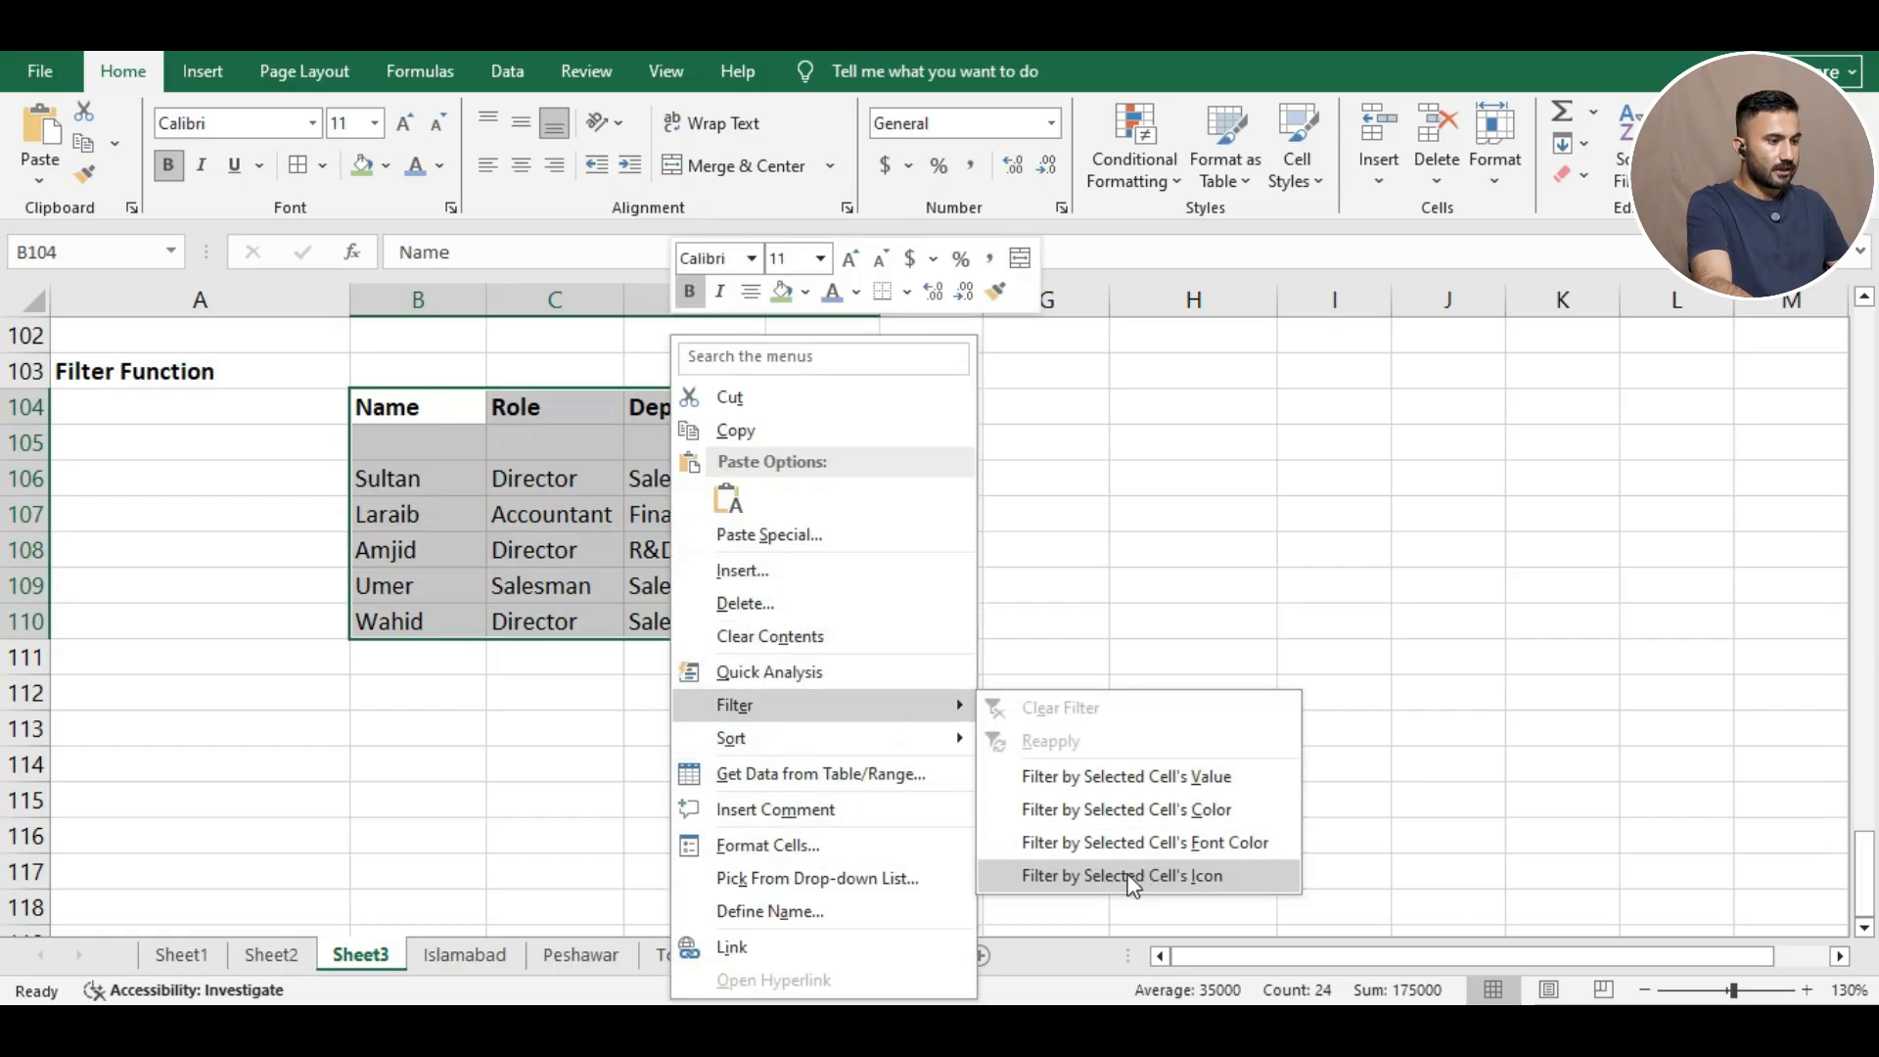
click(1173, 876)
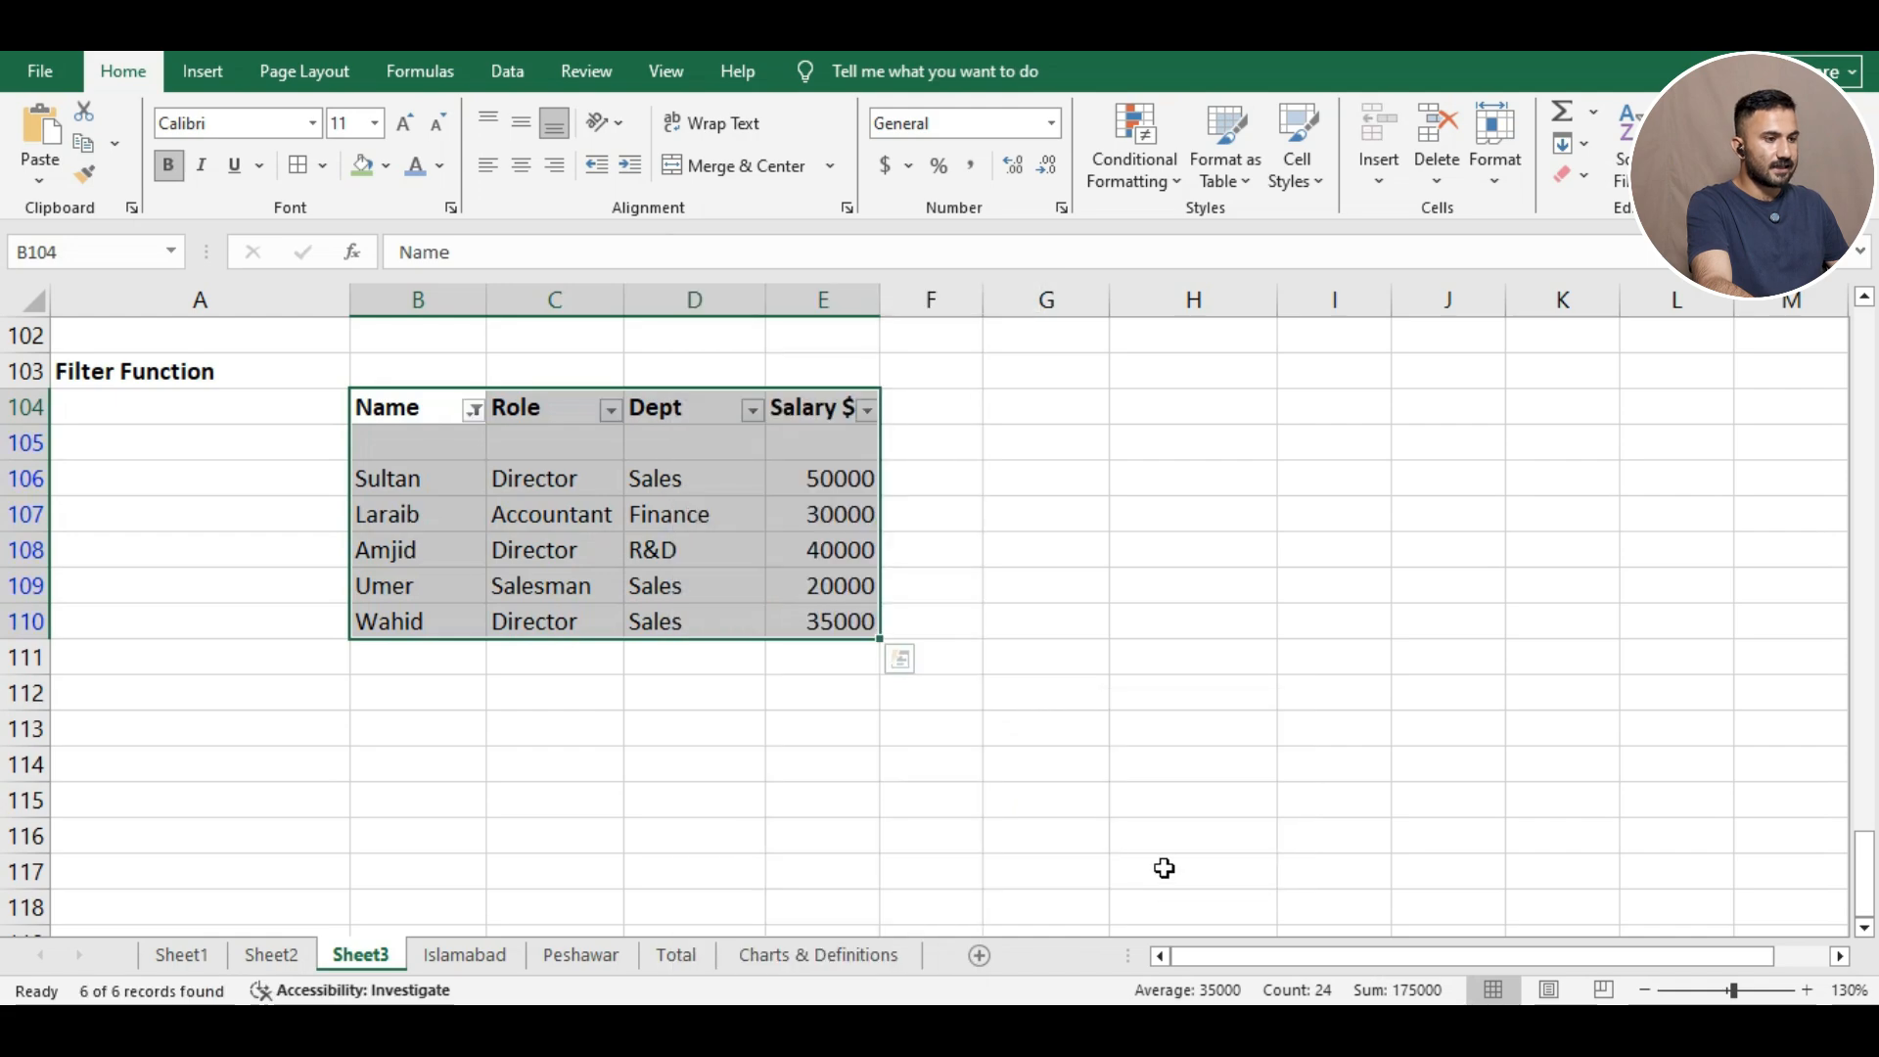
click(1060, 512)
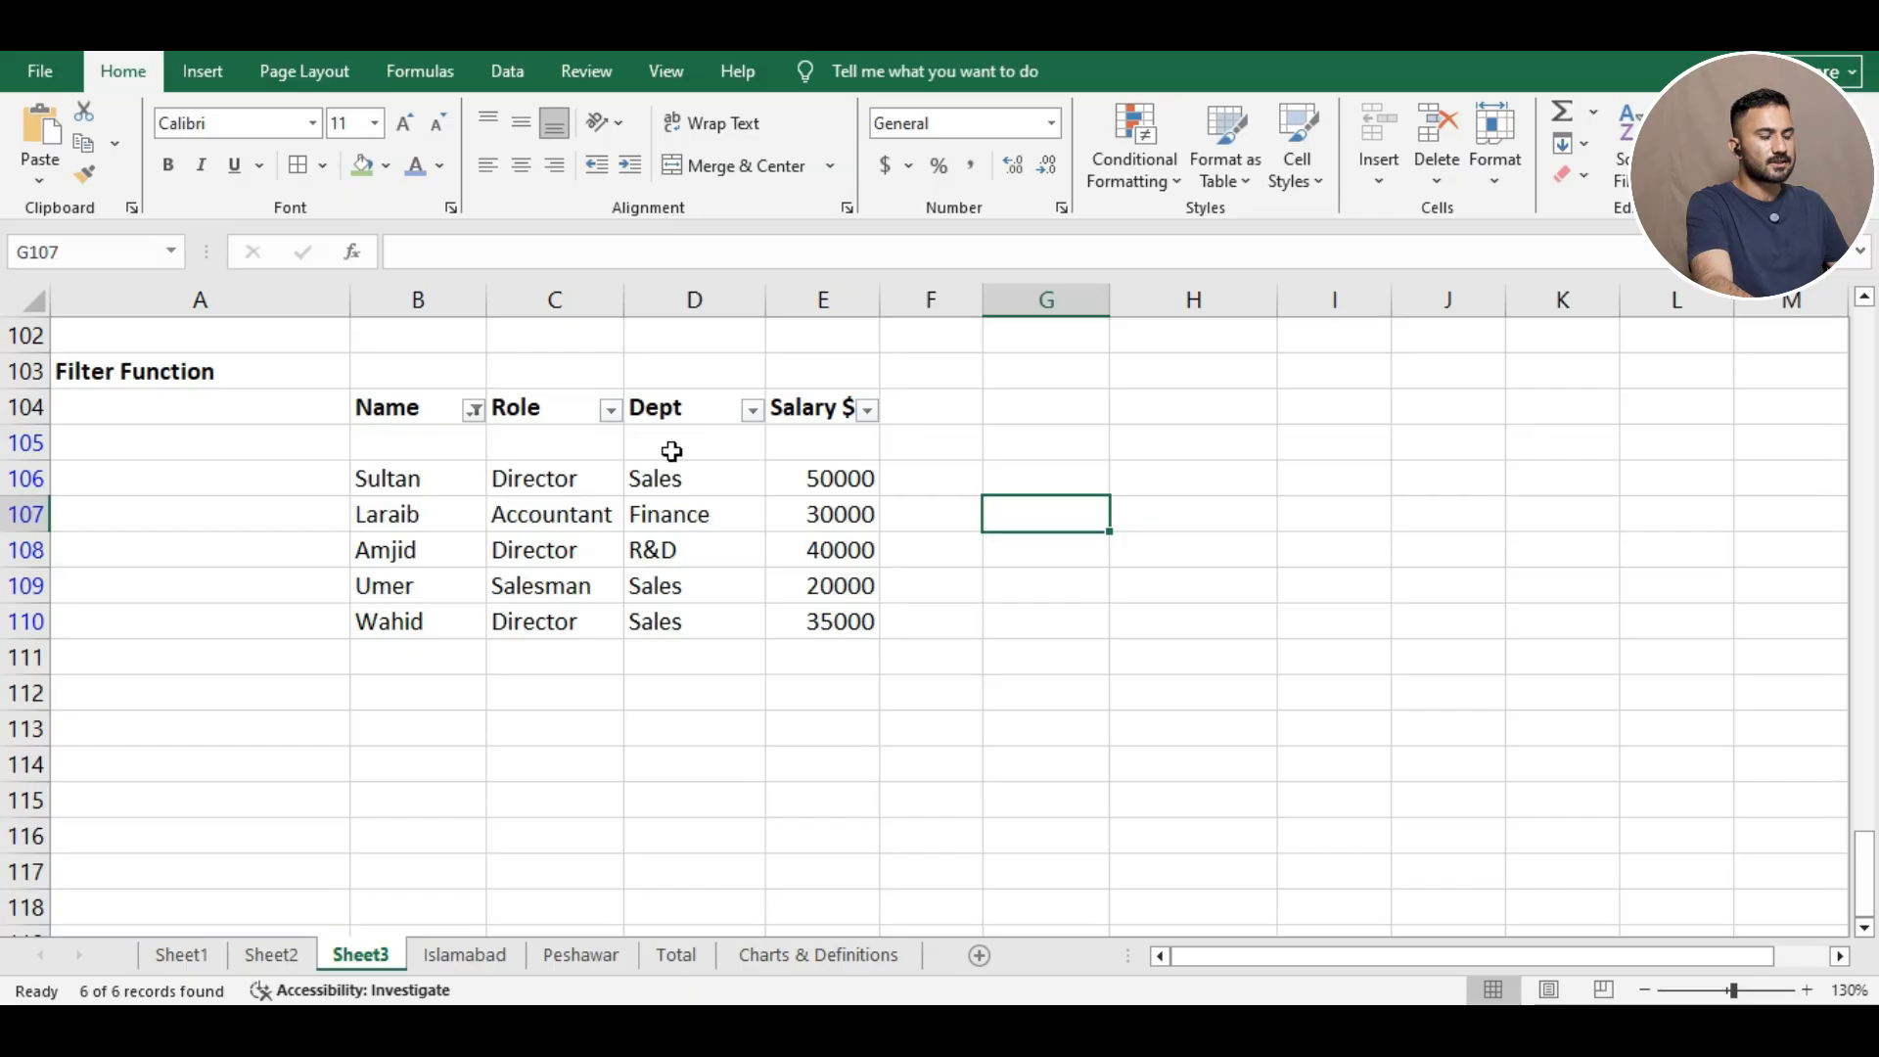
Filter the Role column to show only Directors.
click(612, 411)
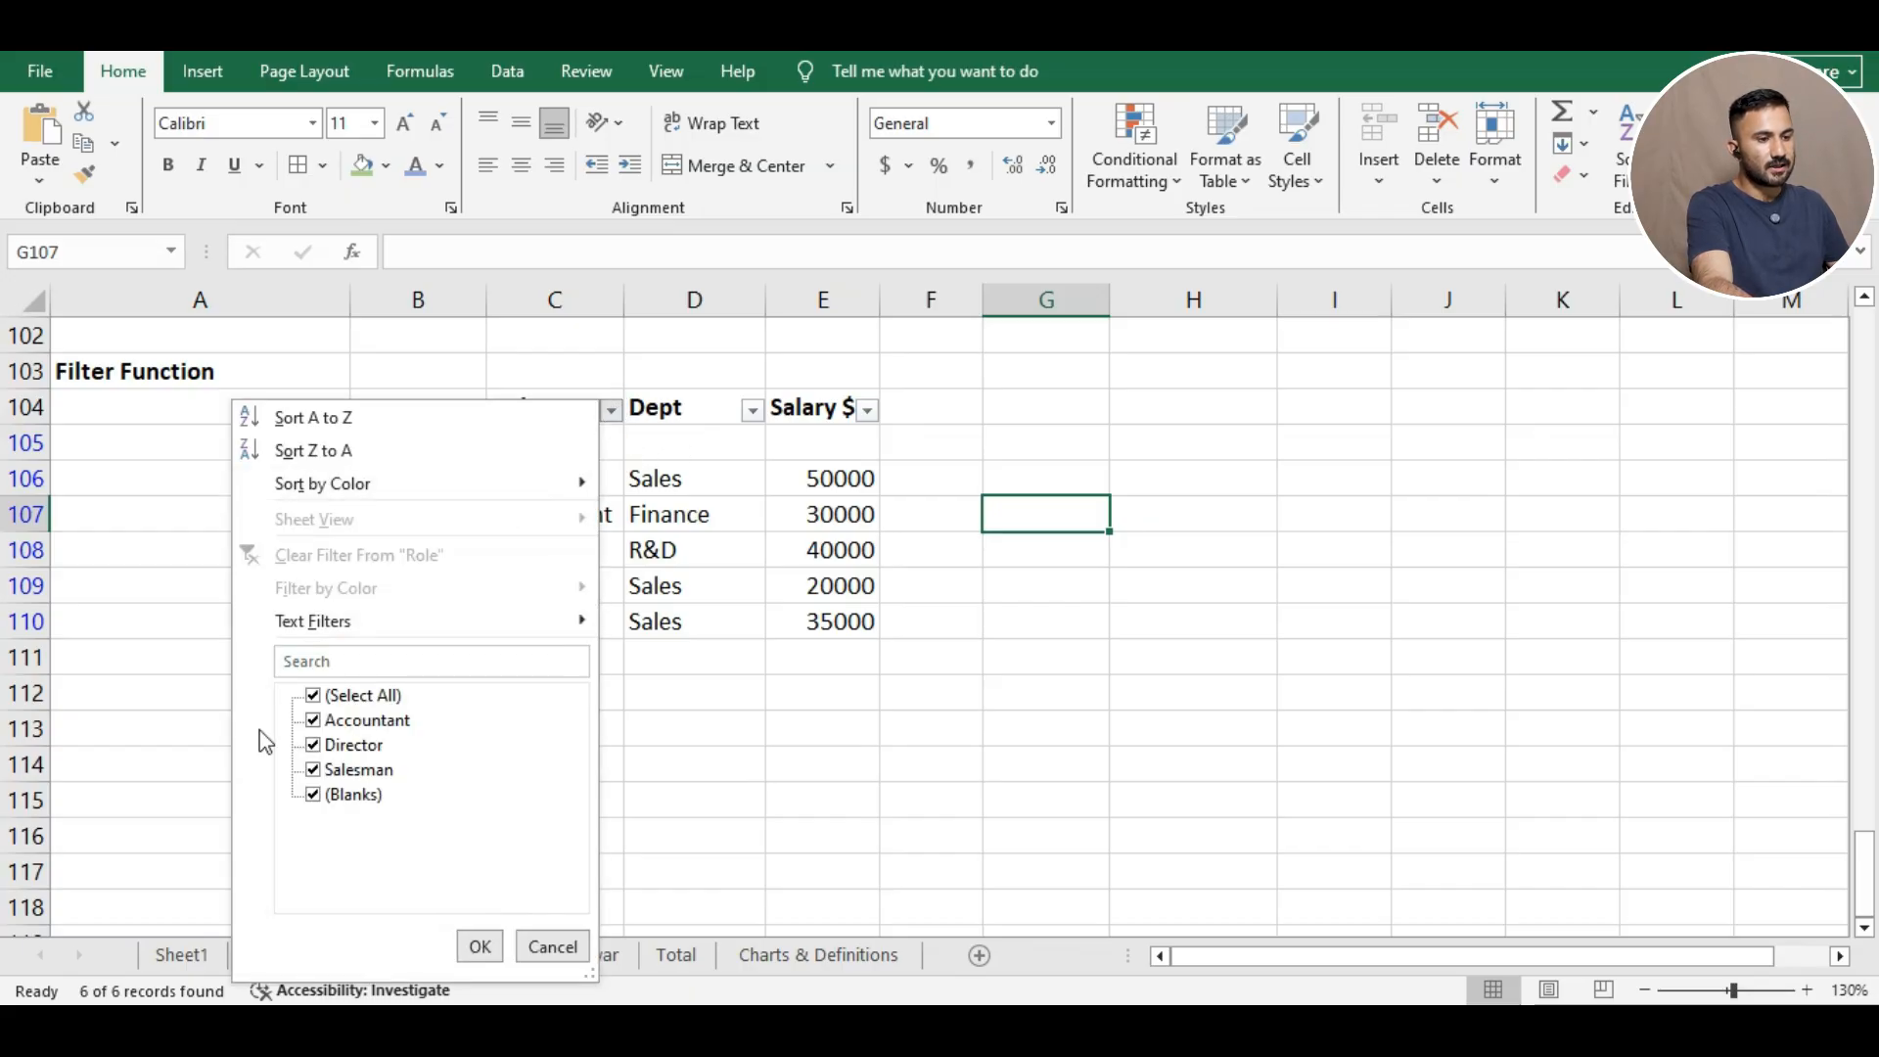
click(315, 695)
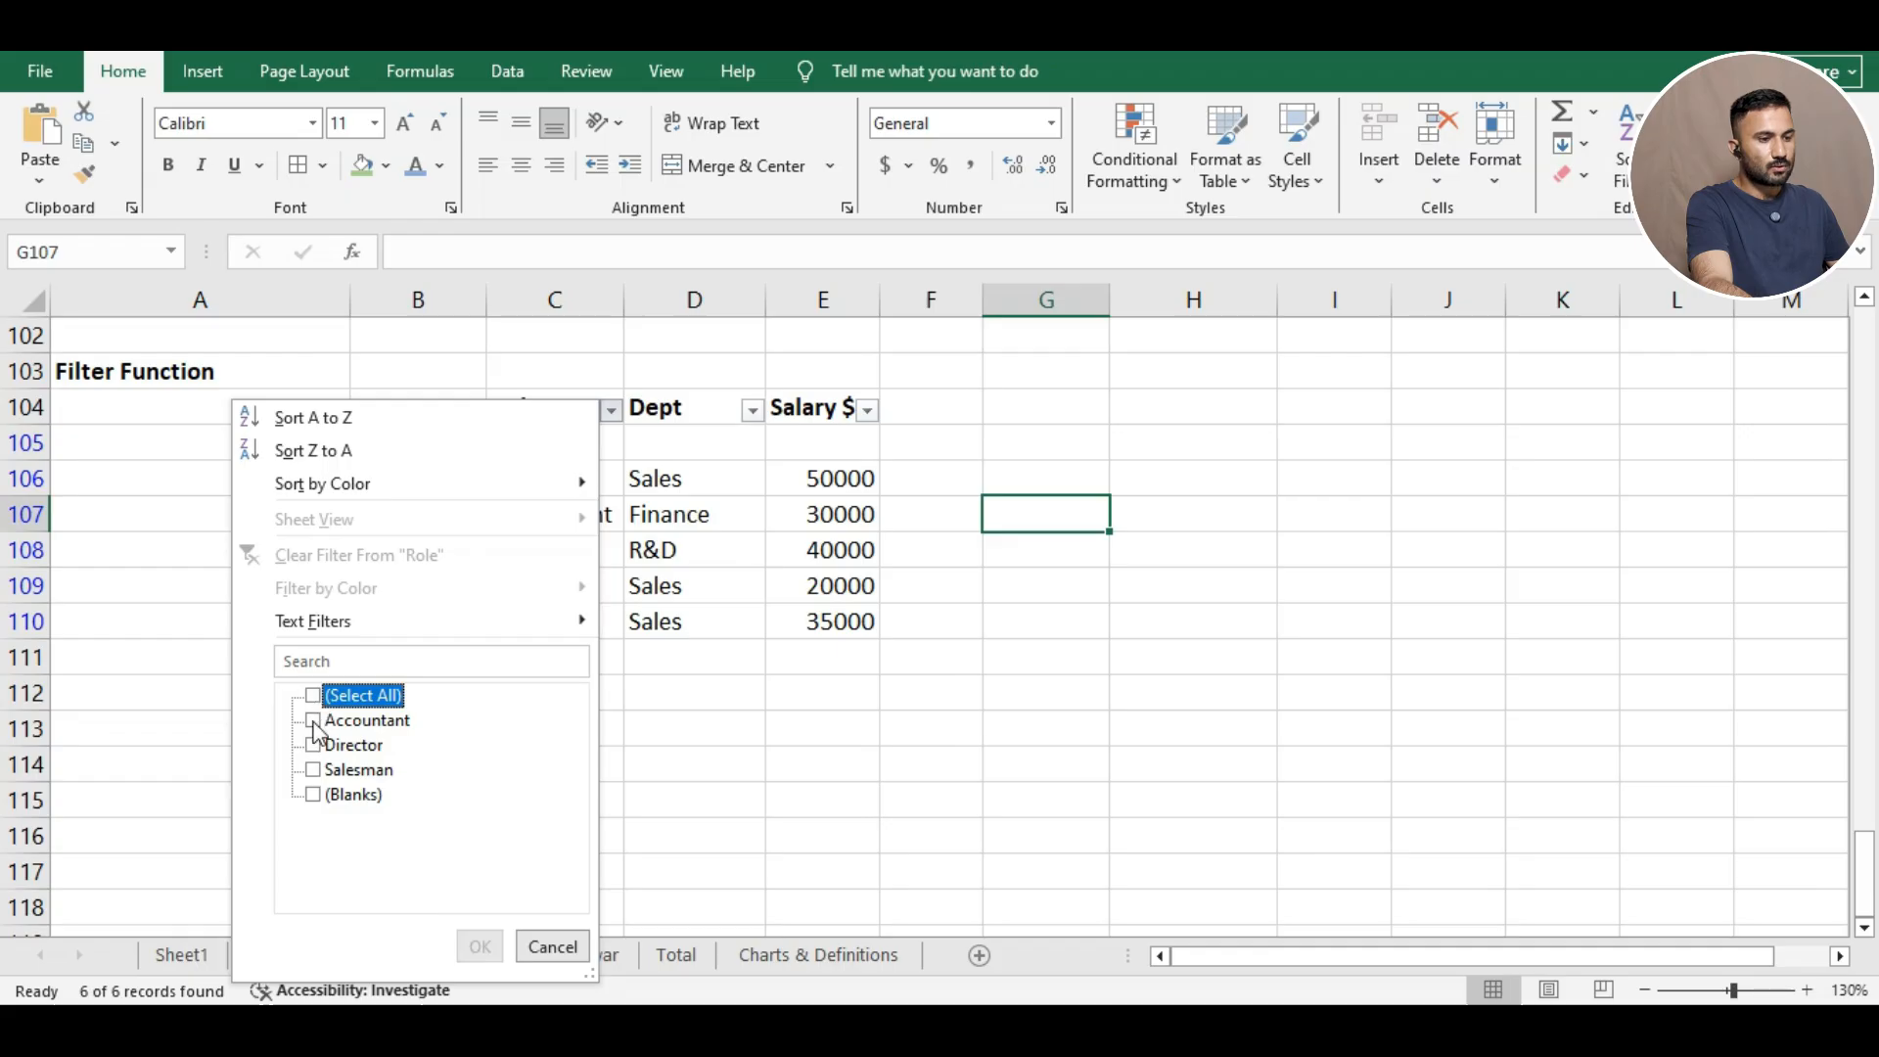
click(314, 746)
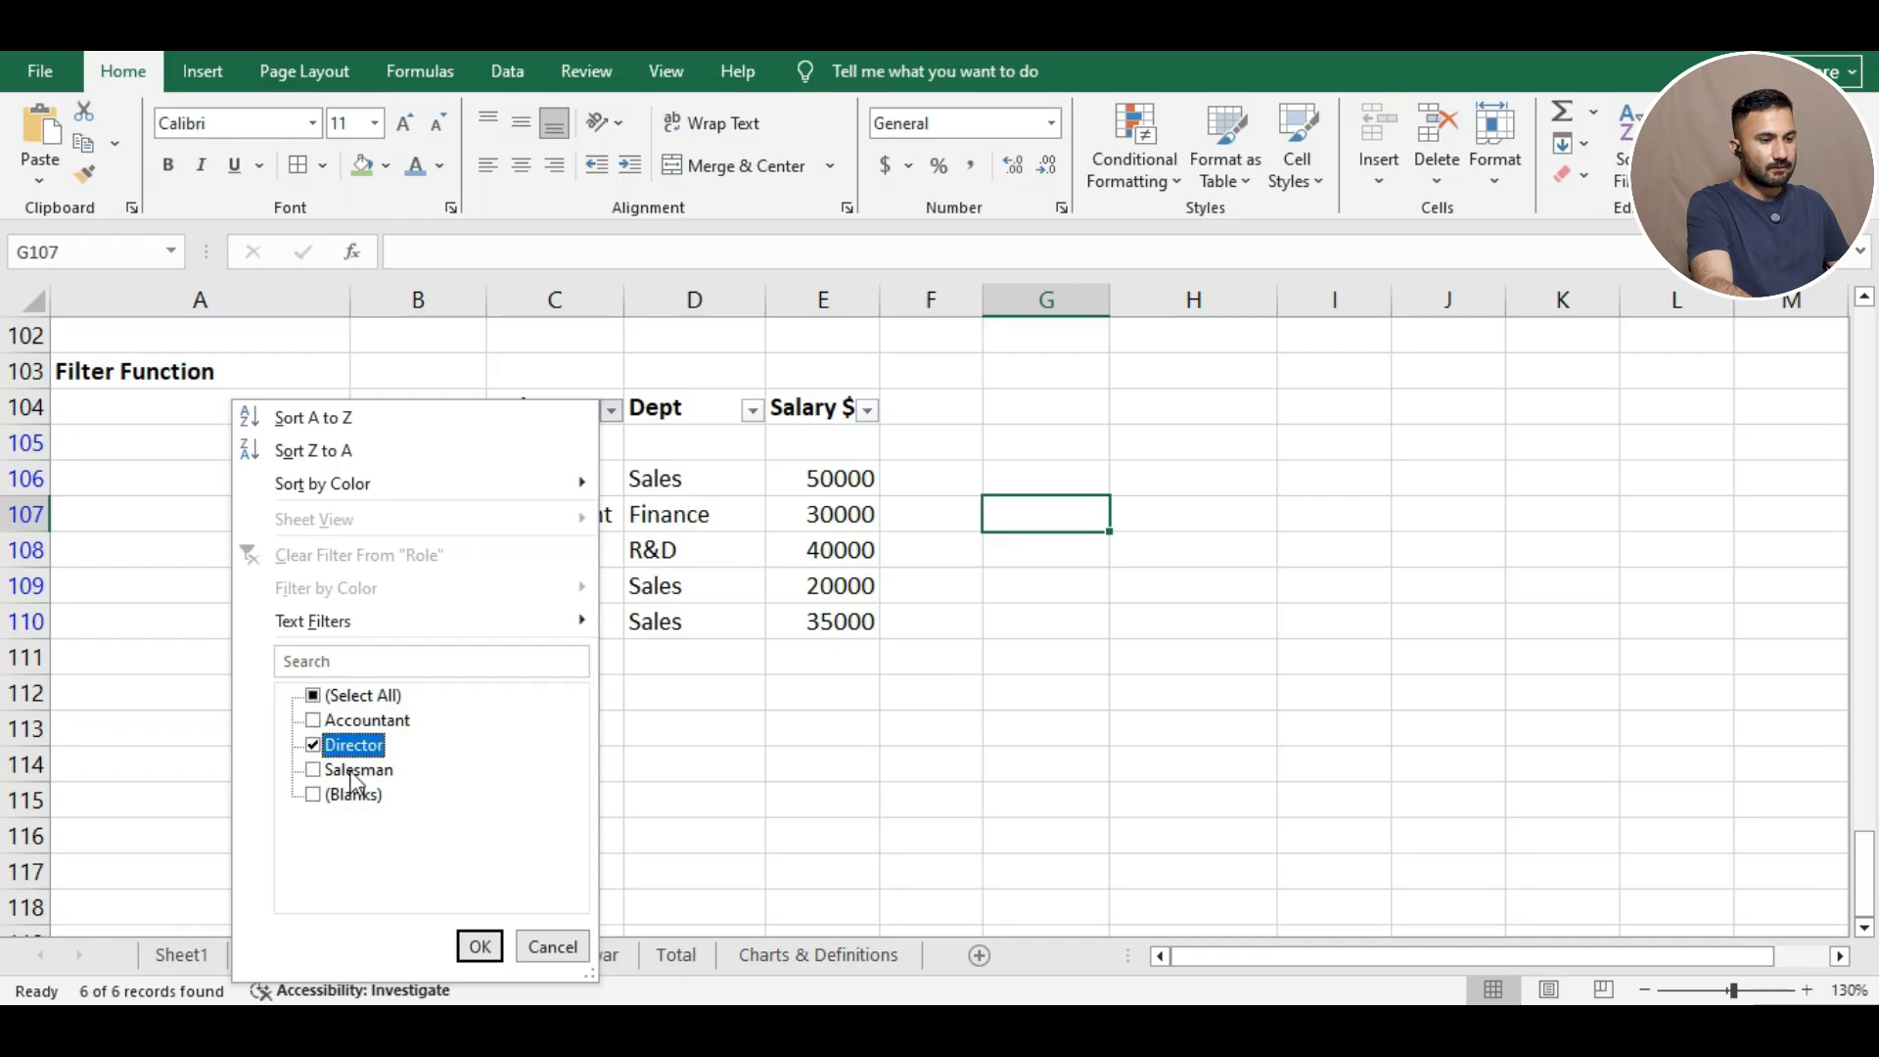
click(478, 946)
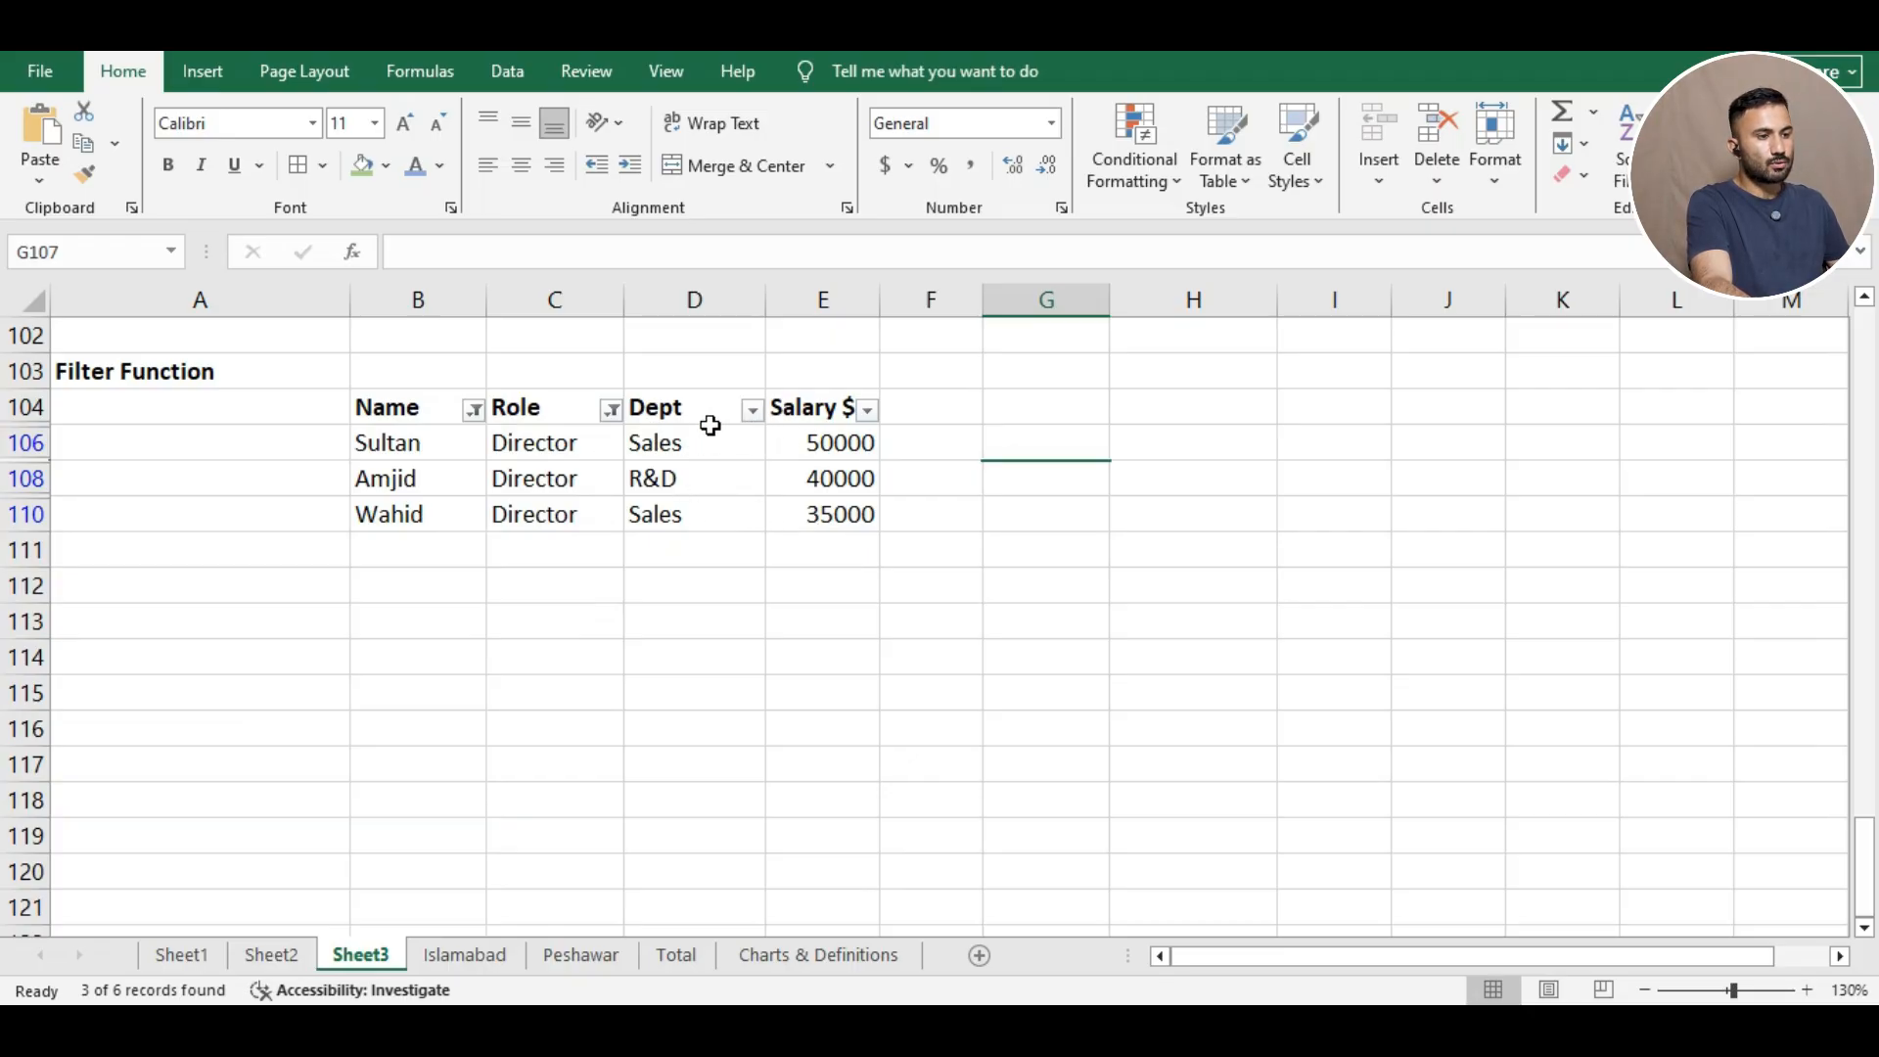
Filter the Dept column to R&D, leaving one Director earning 40000.
click(753, 411)
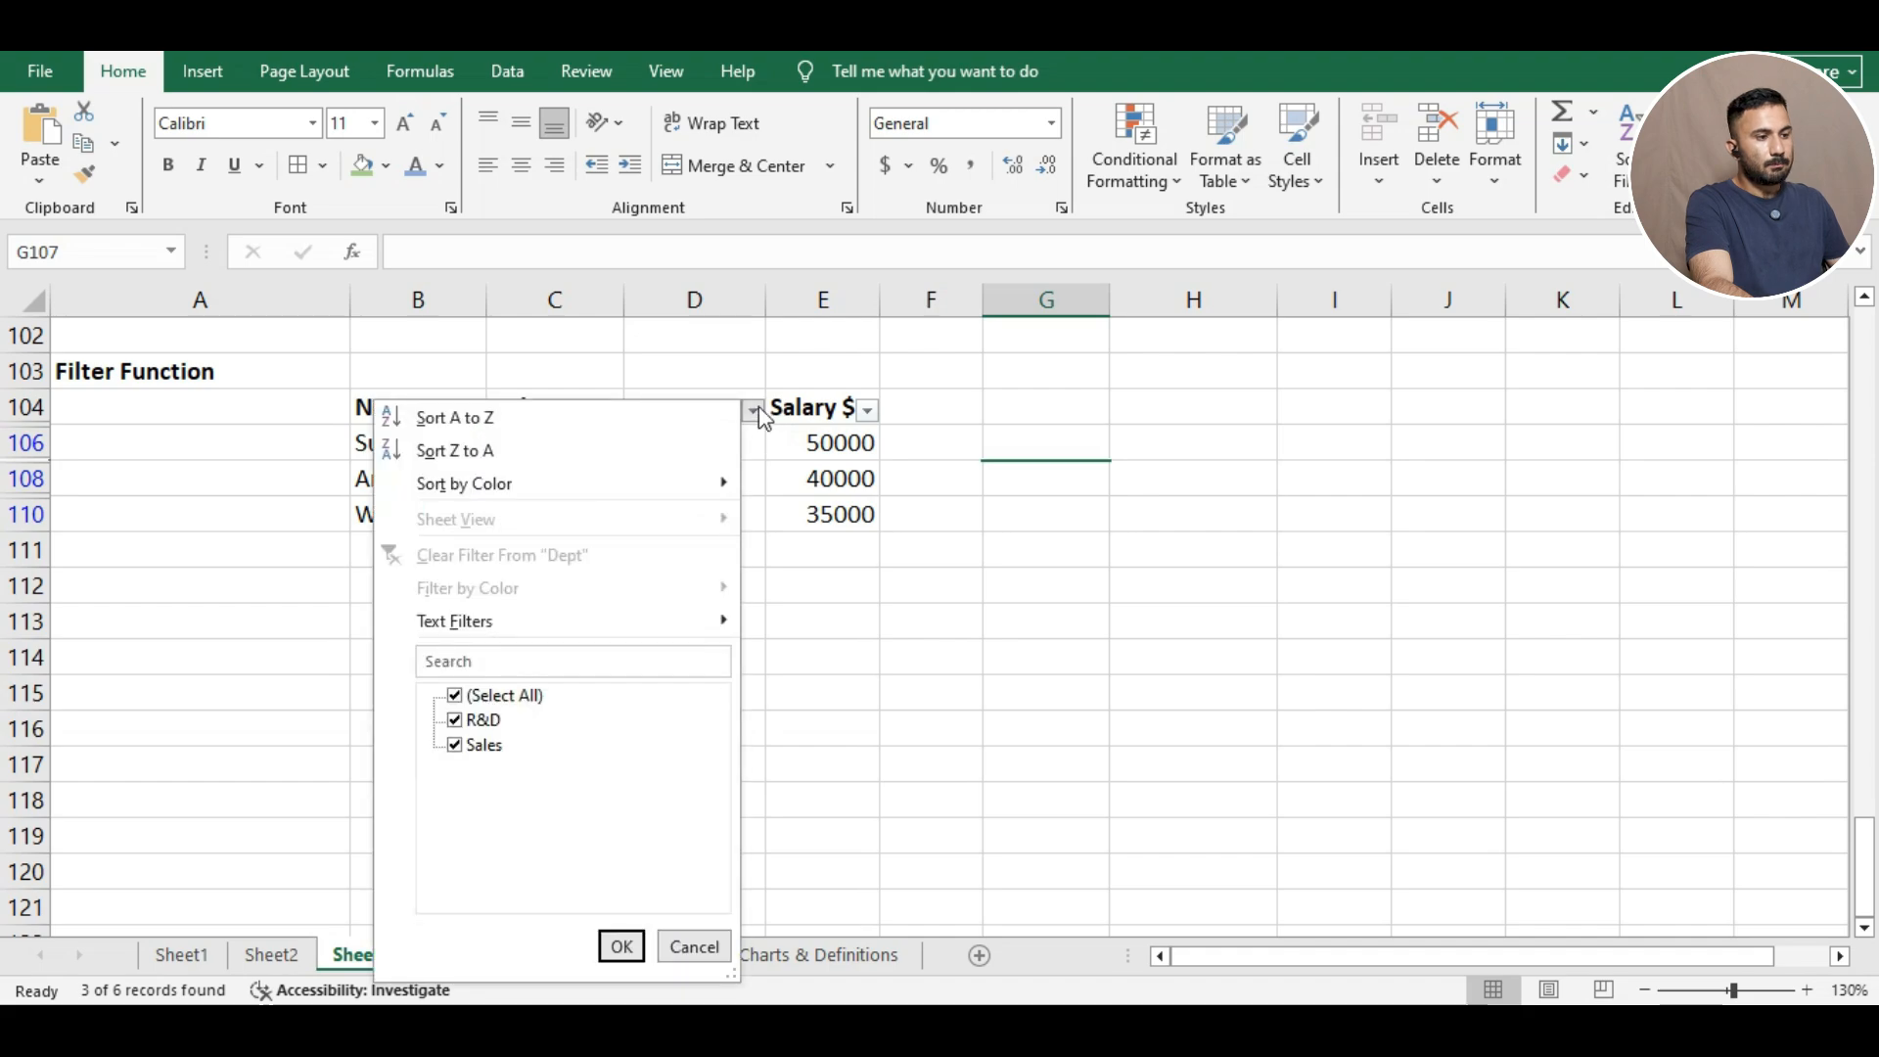
click(458, 696)
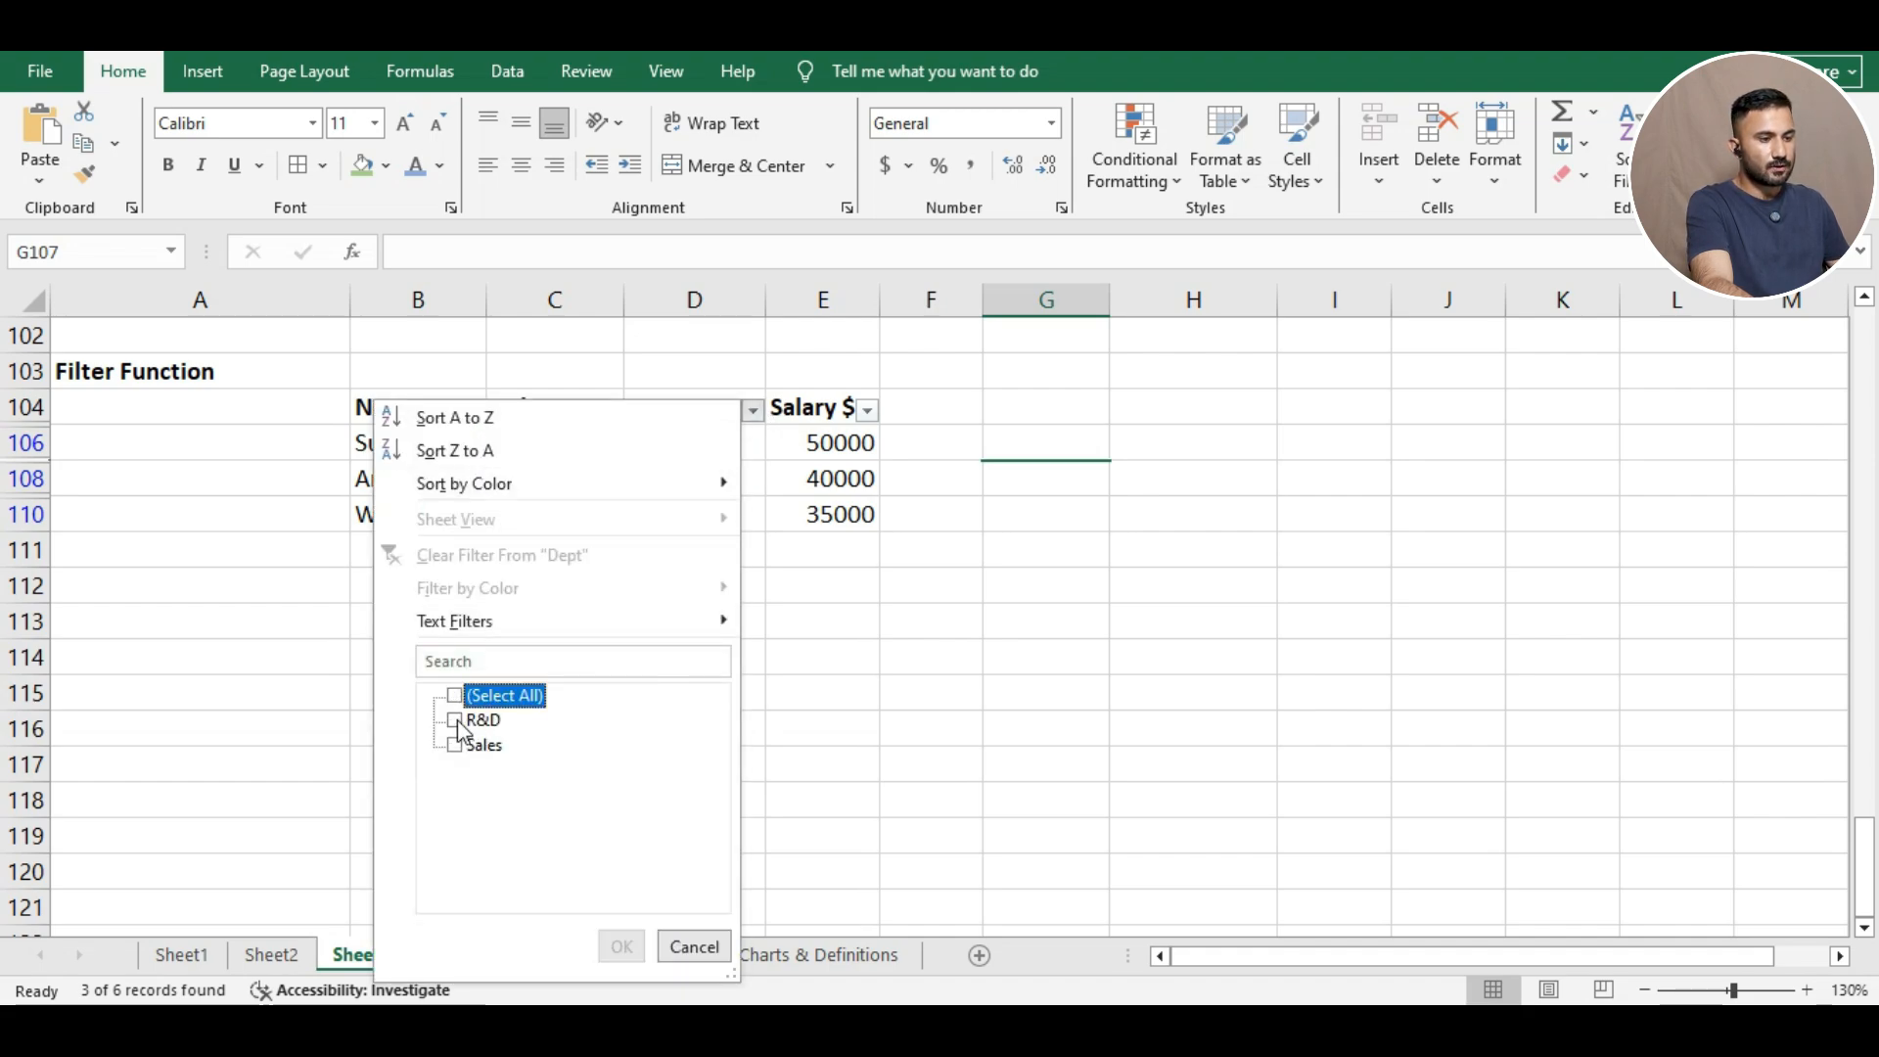
click(456, 722)
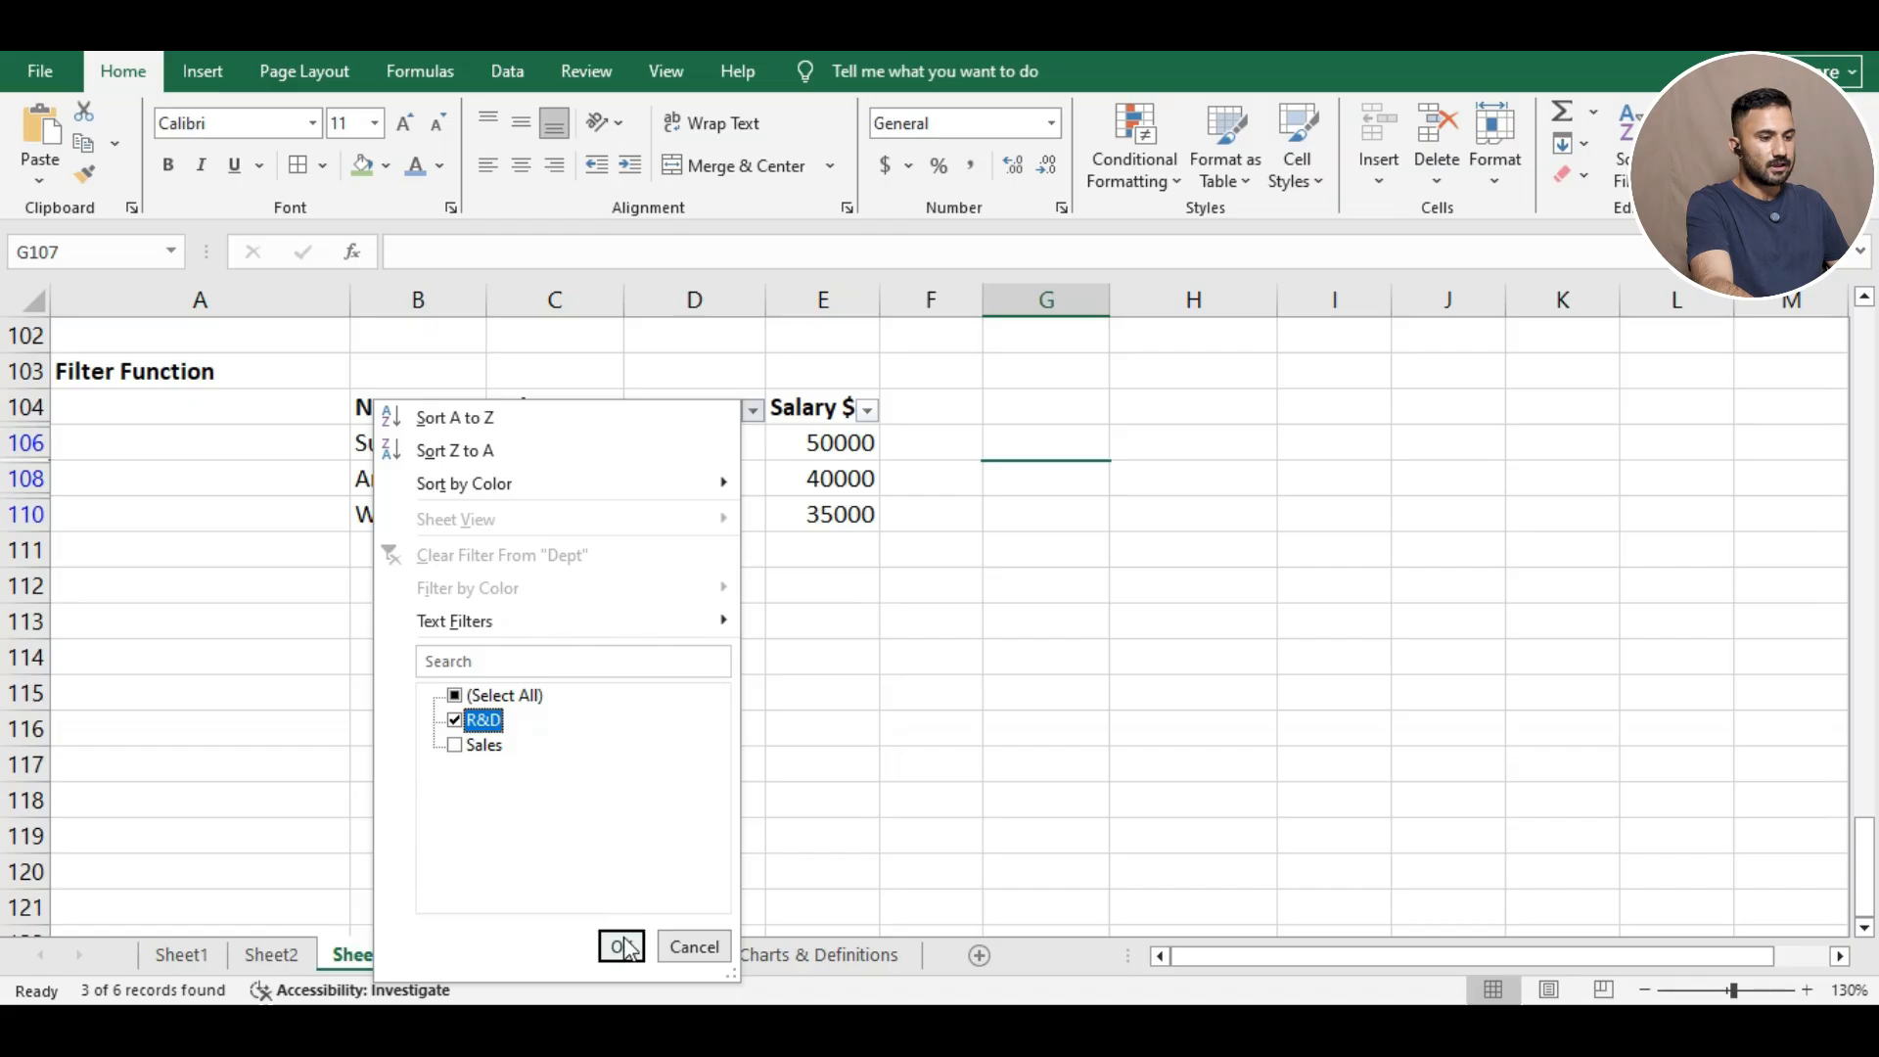
click(621, 946)
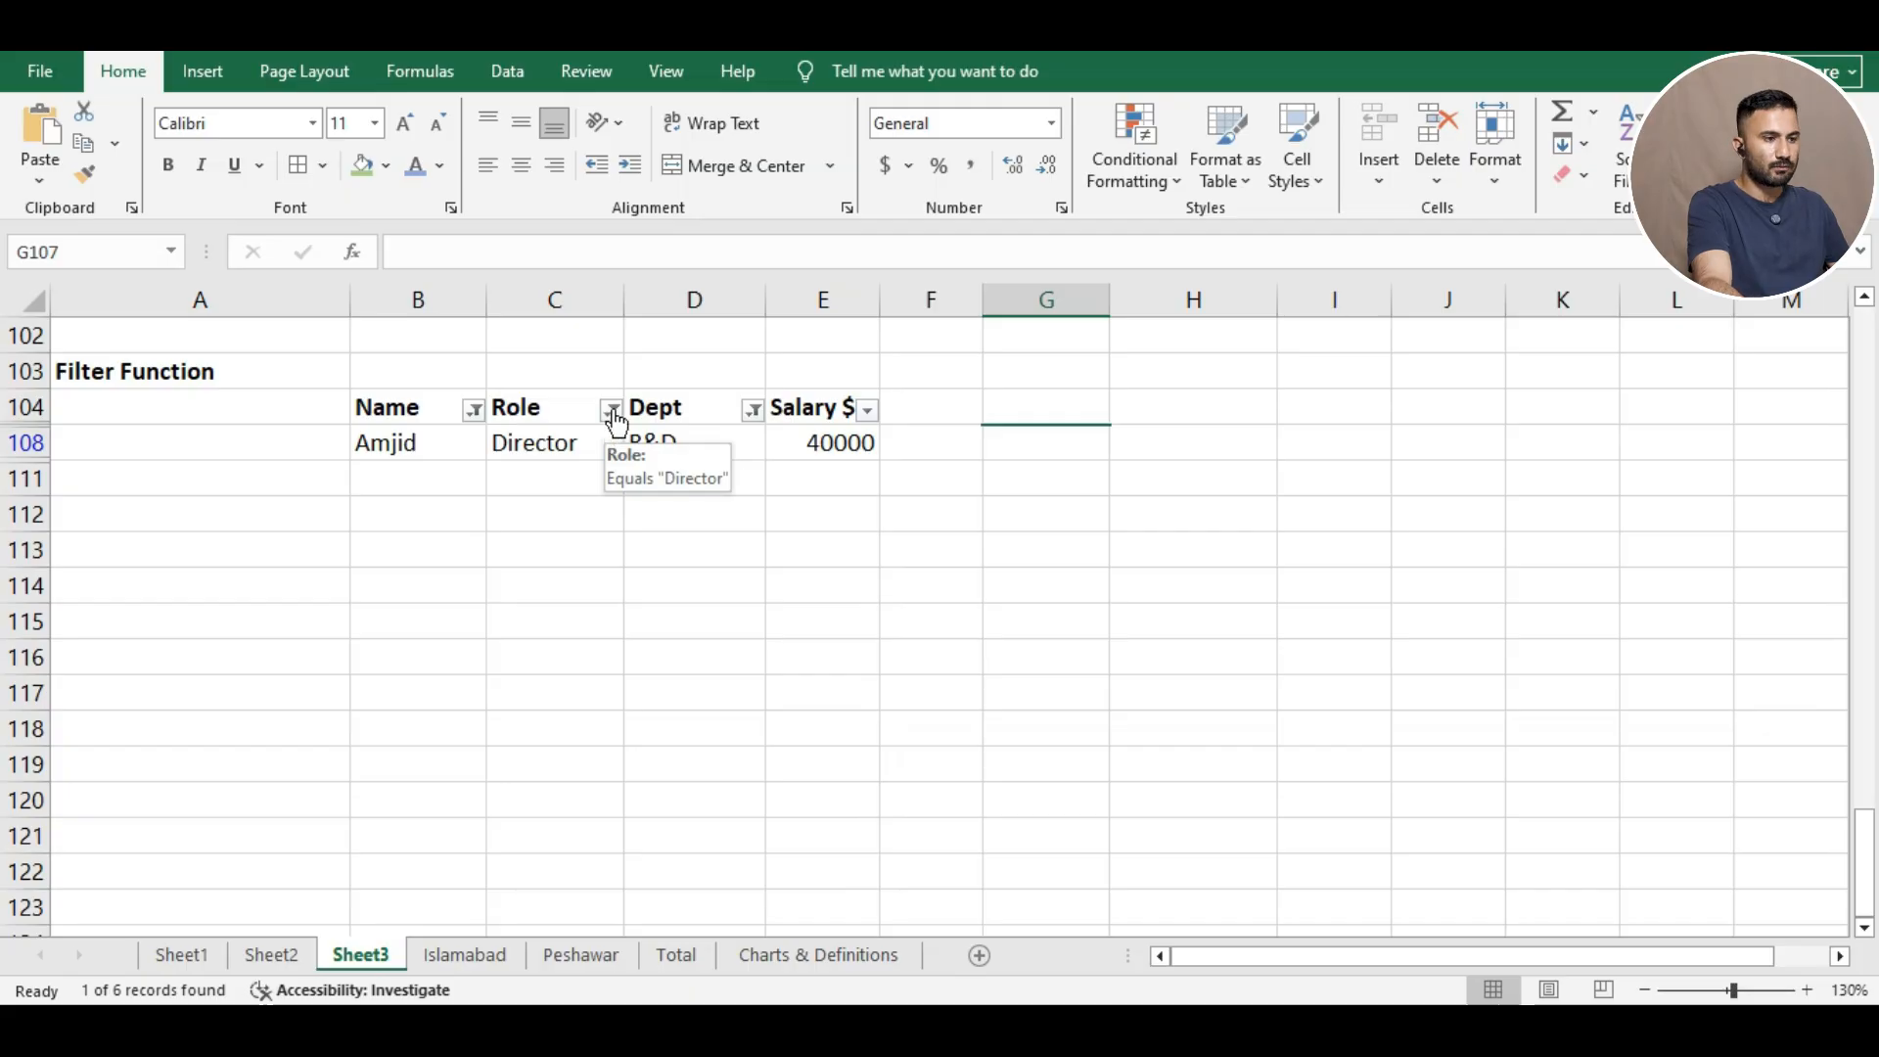
Reapply the Role filter to Director only and select all departments in the Dept filter.
click(611, 410)
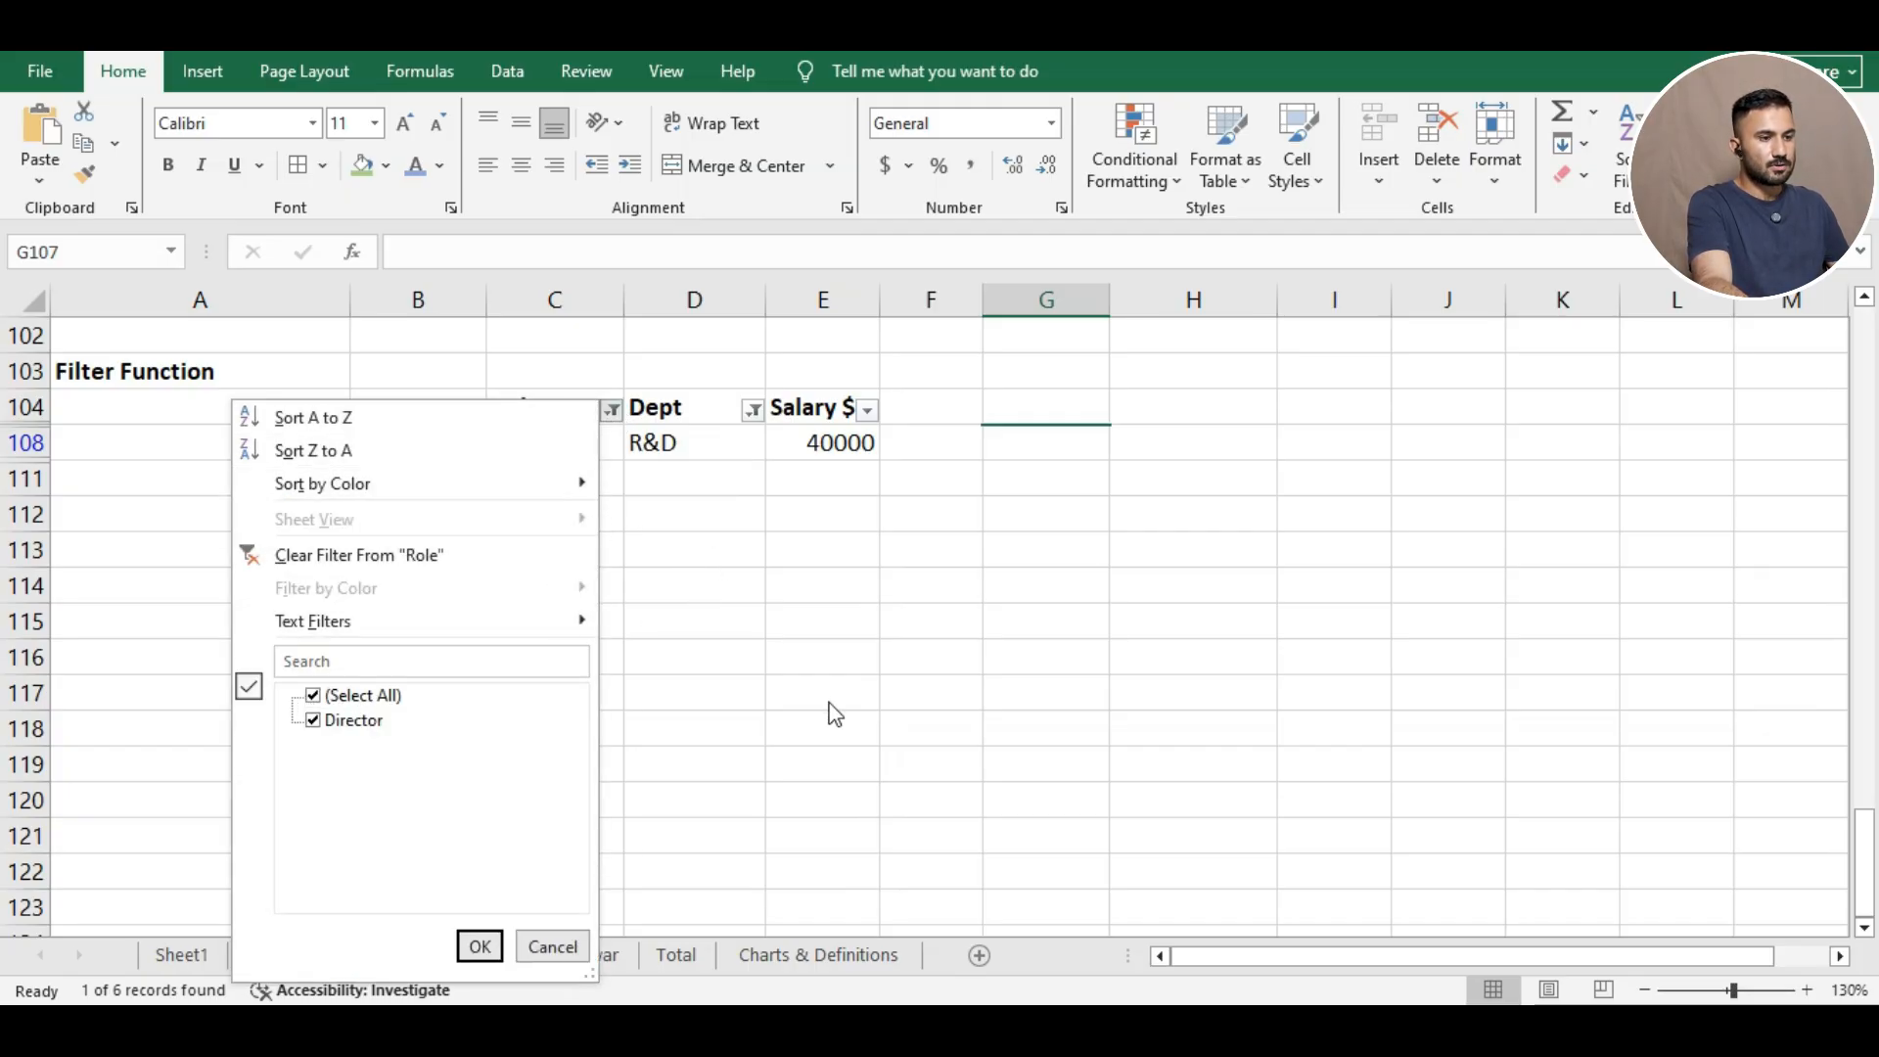
click(313, 695)
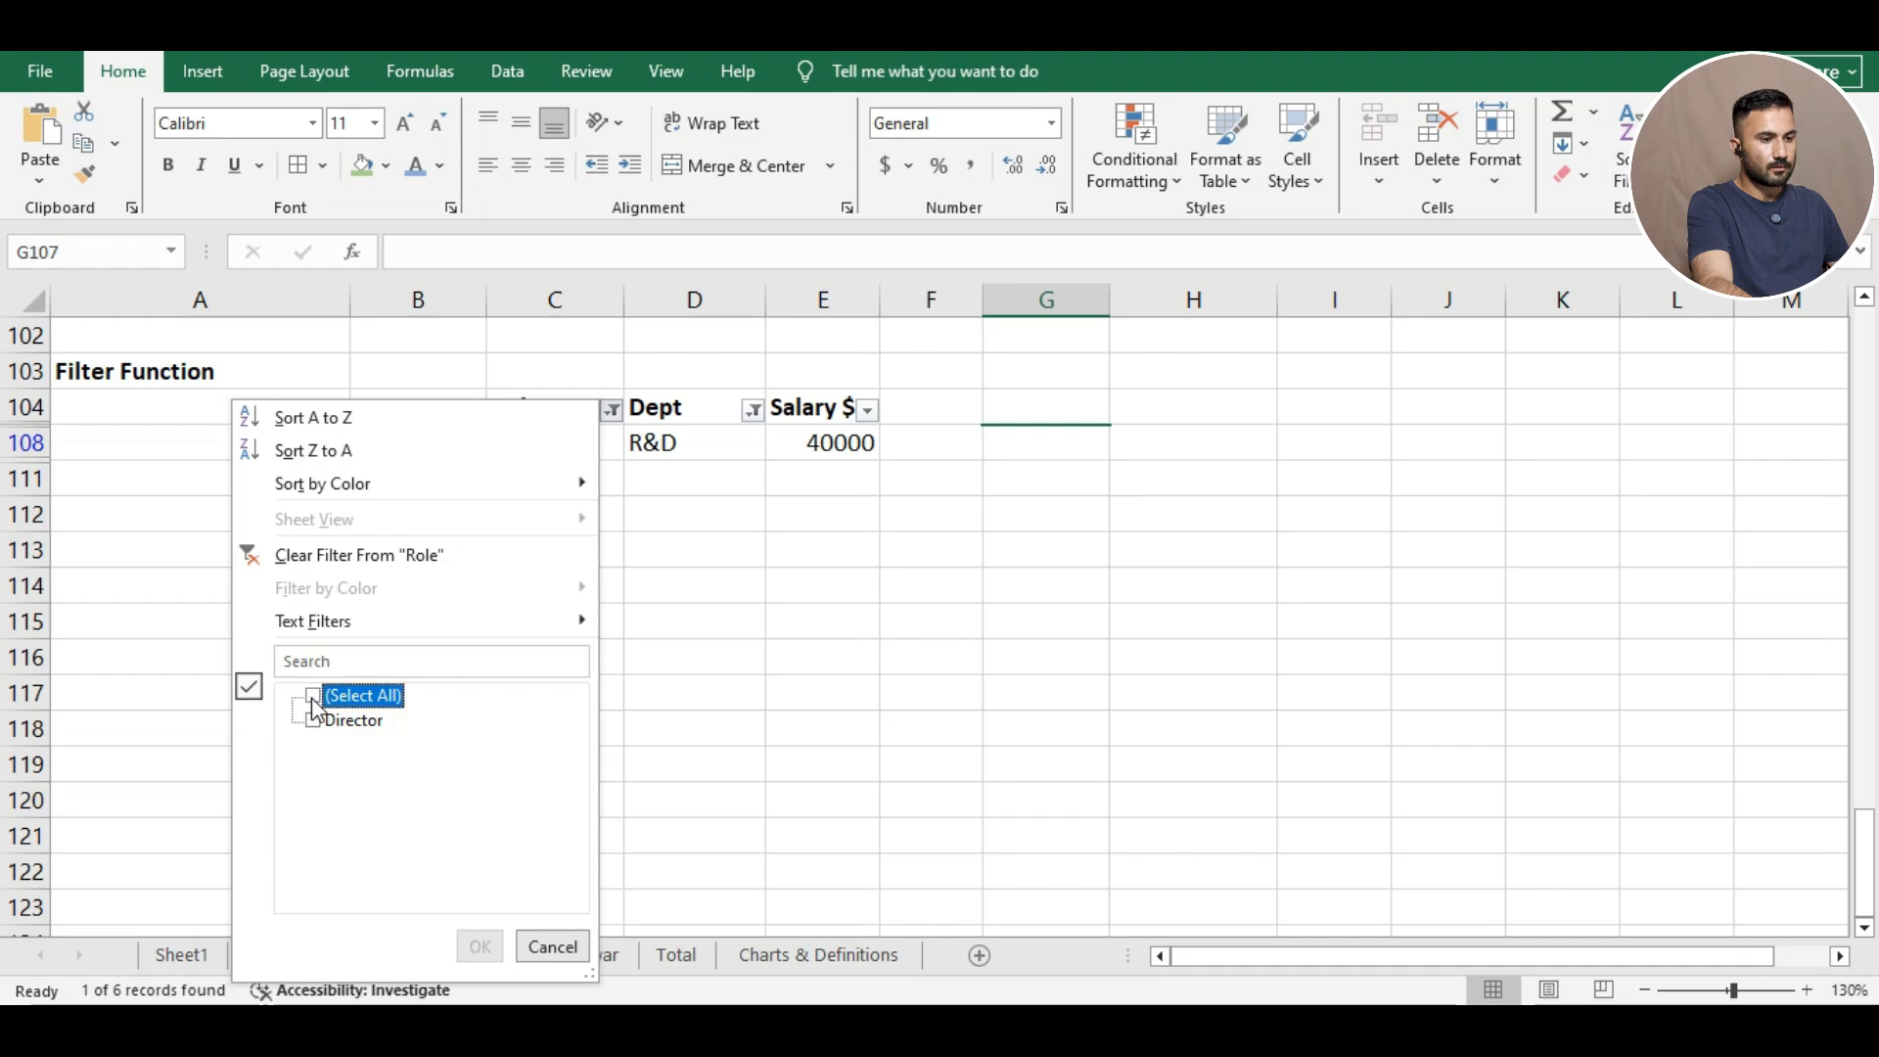
click(353, 721)
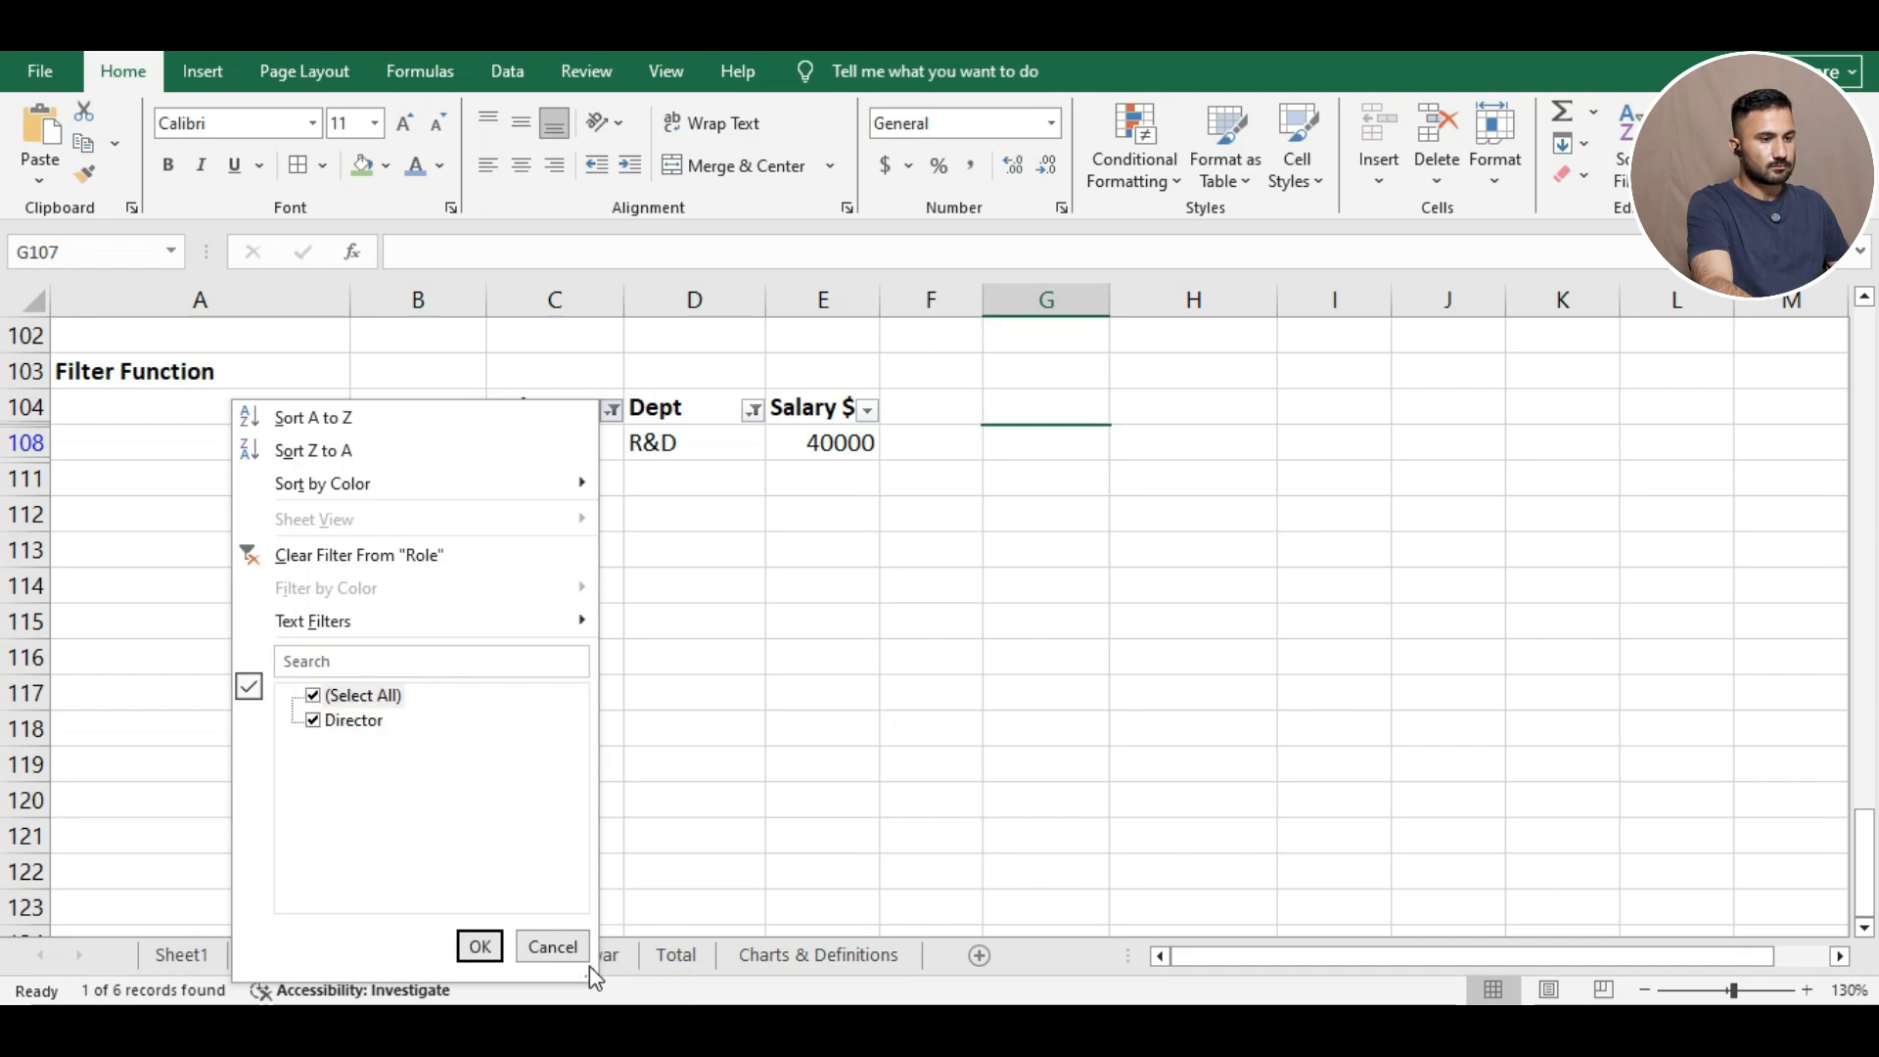
click(479, 946)
click(752, 410)
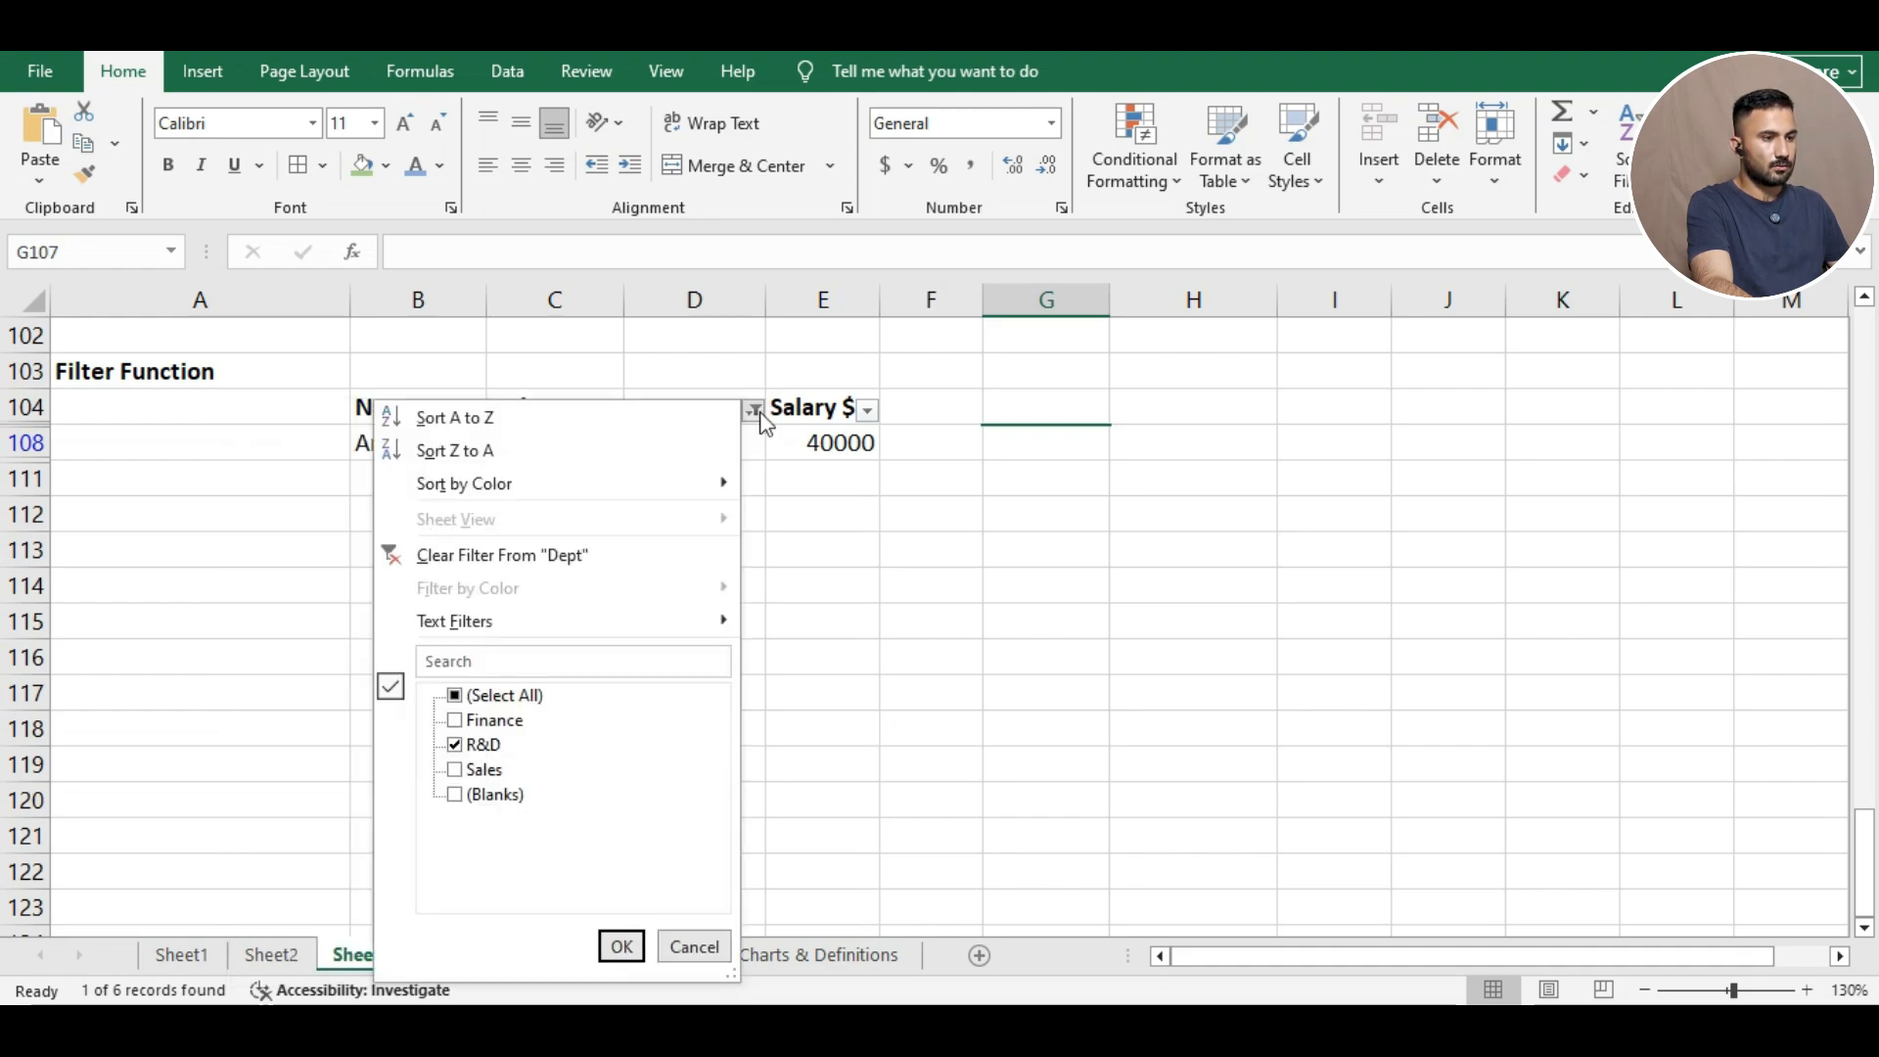
click(455, 696)
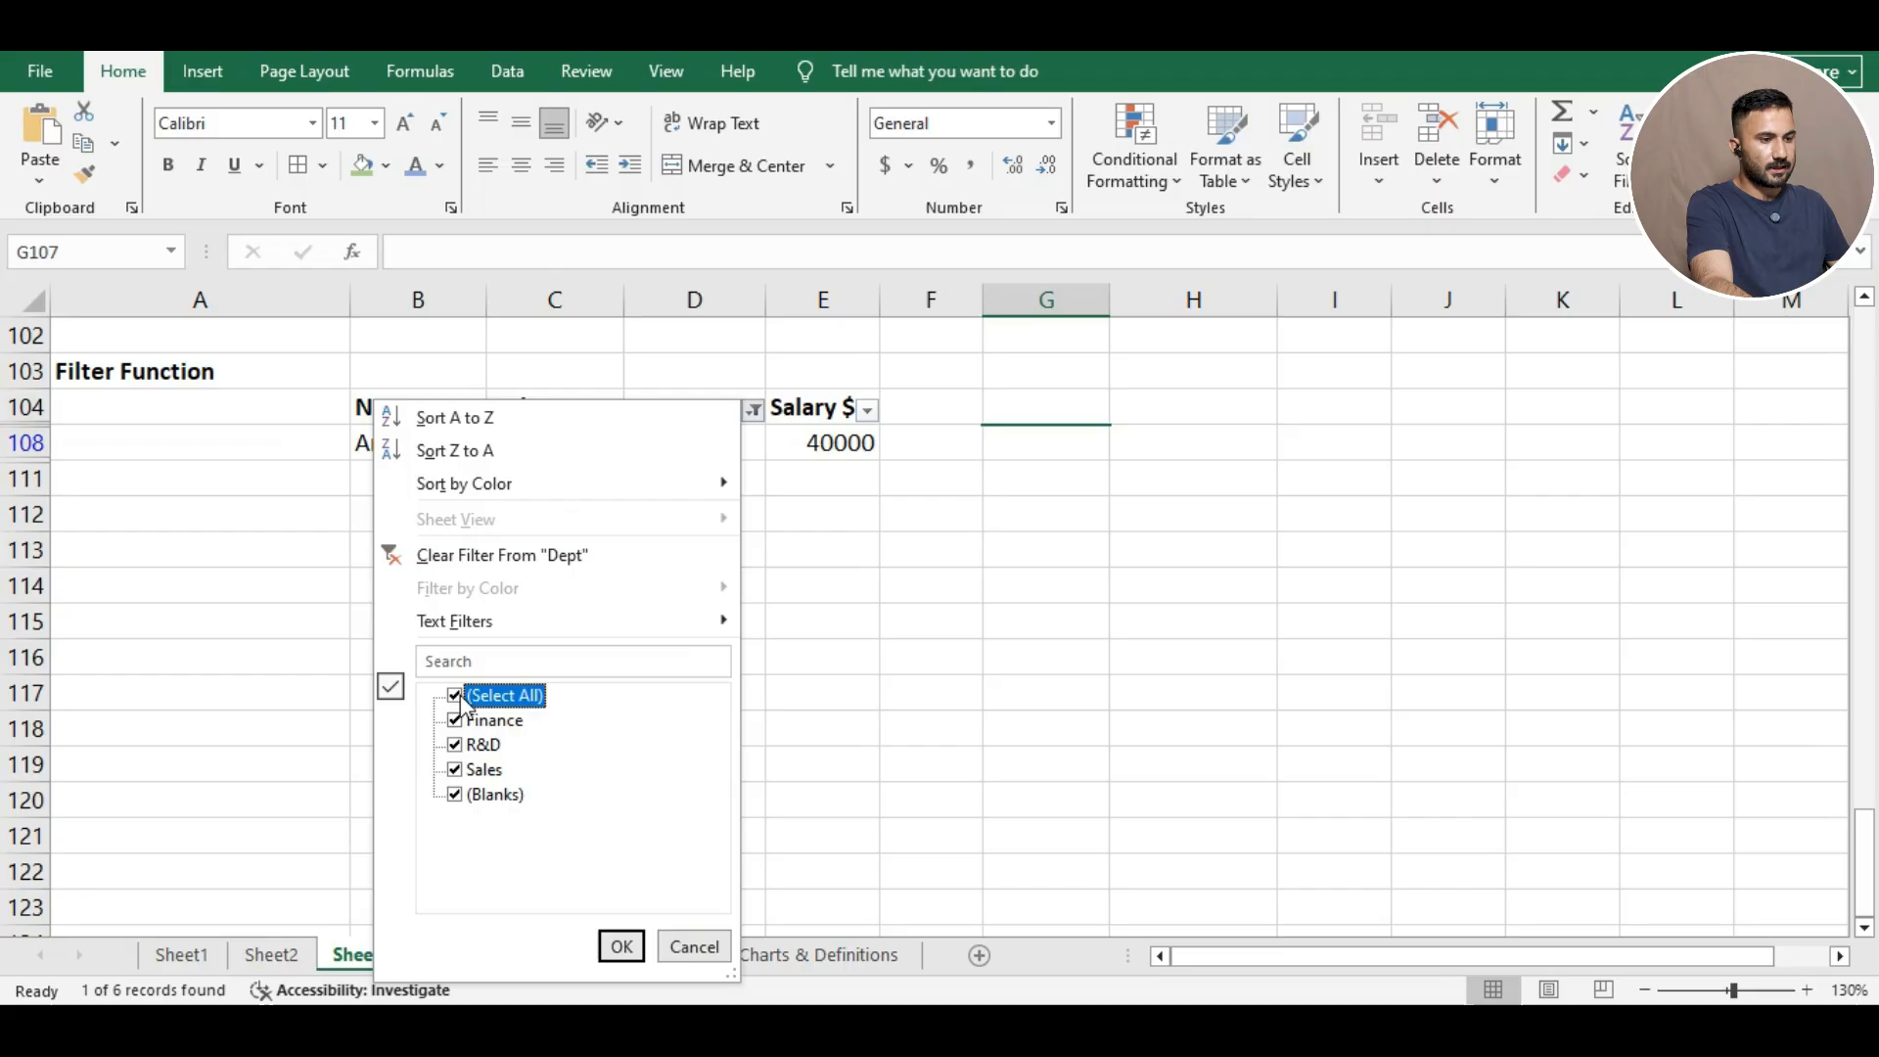
click(626, 949)
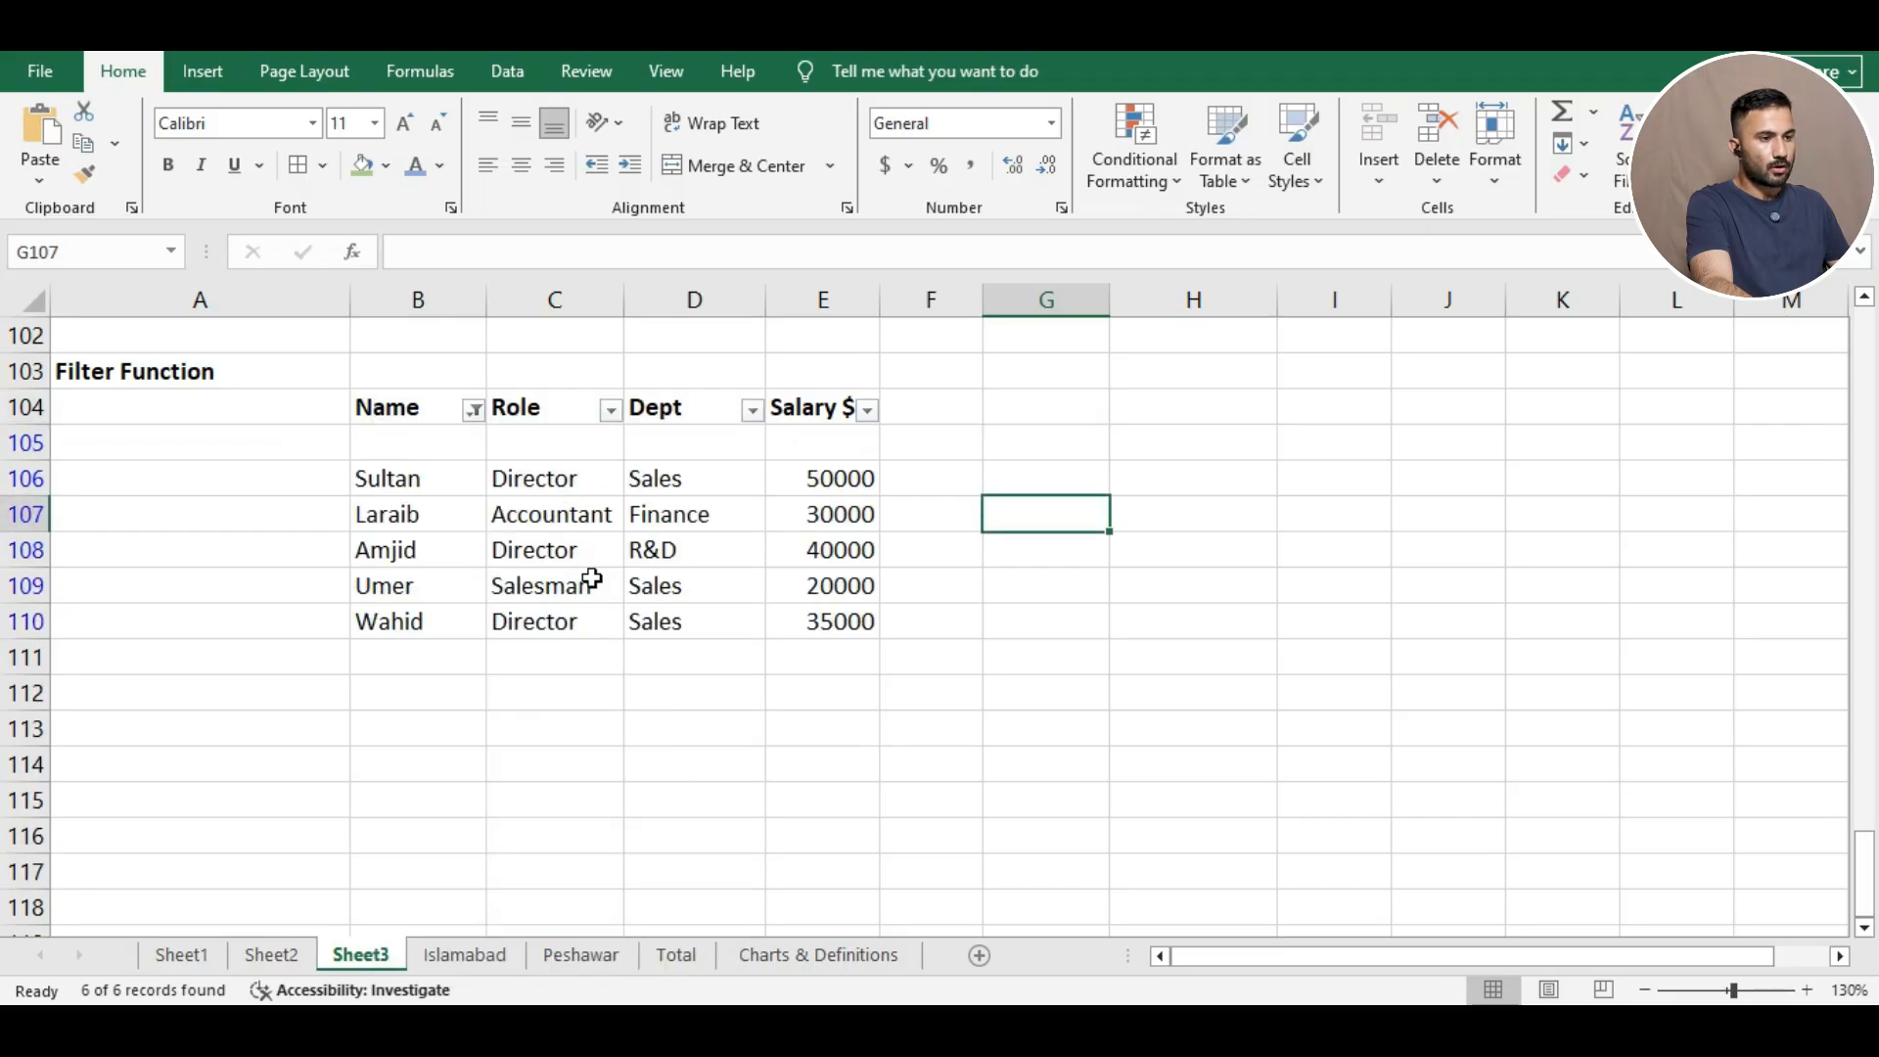
Select all values in the Role filter so all six employees show, then go to the Islamabad sheet.
click(602, 438)
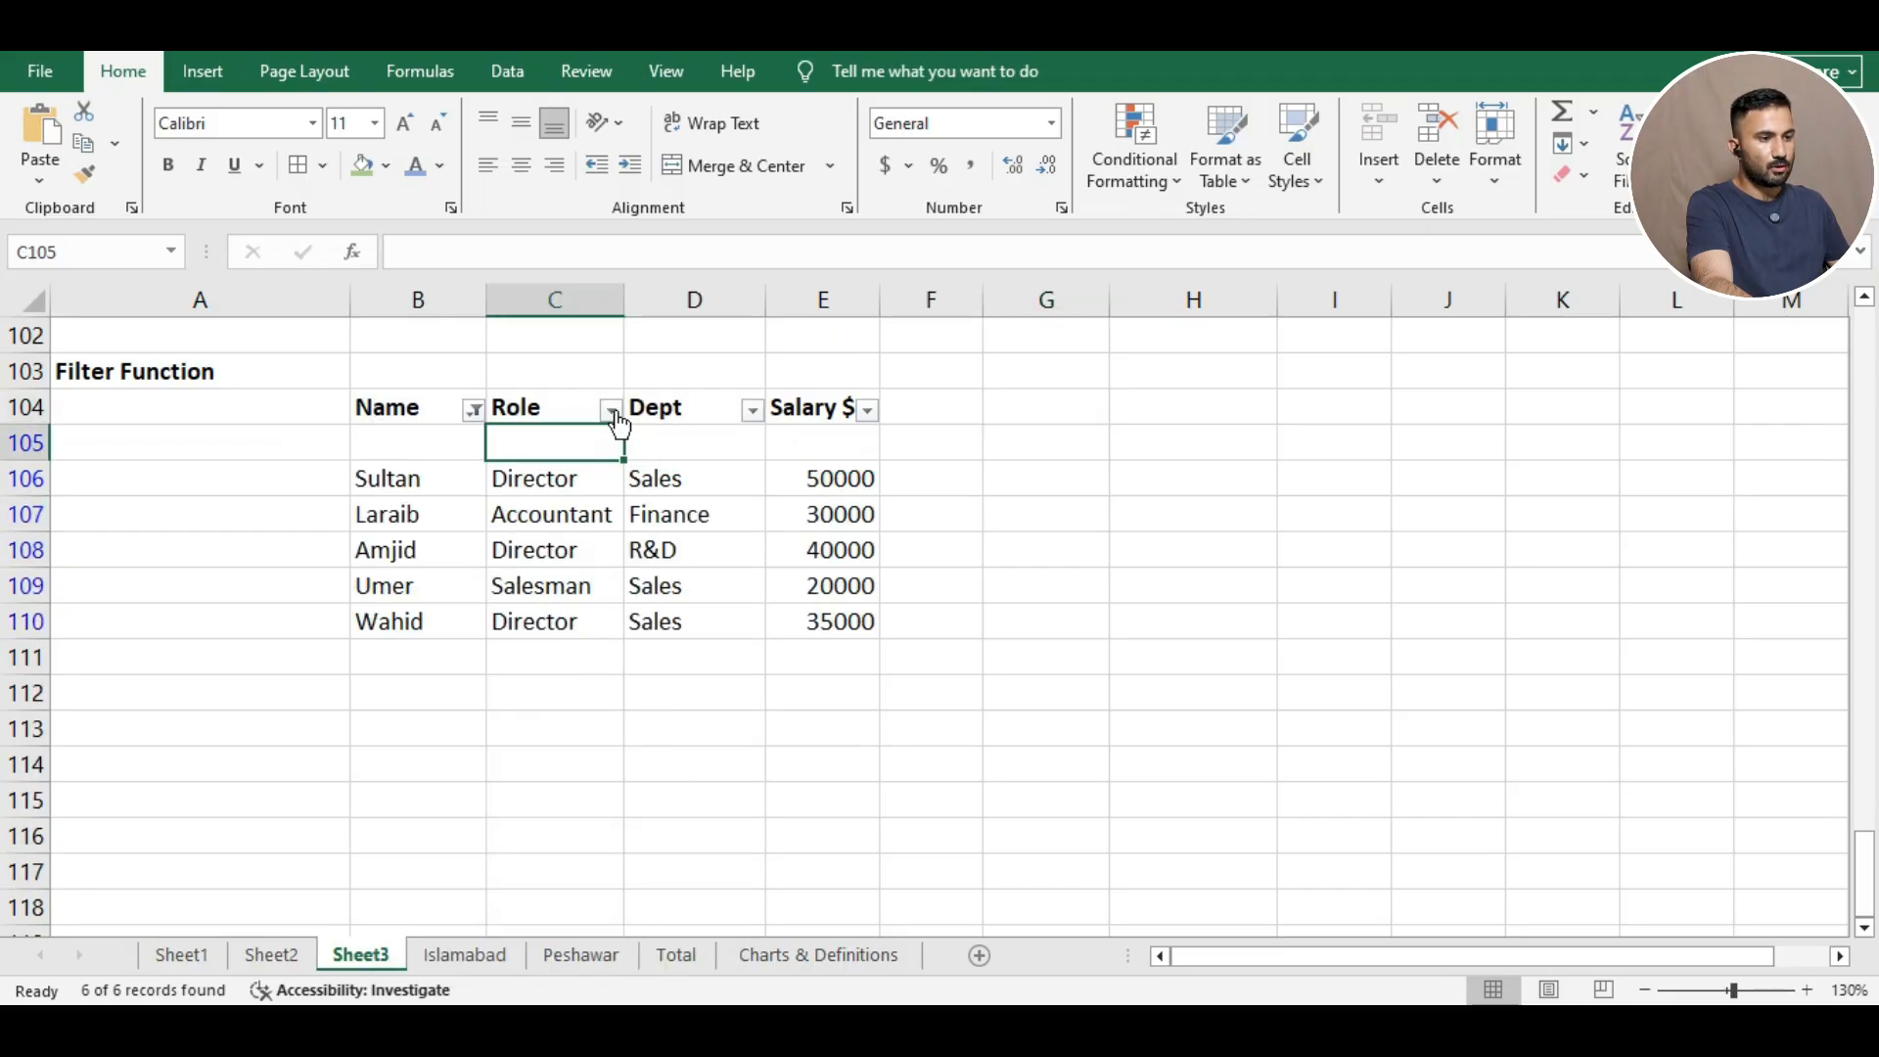
click(610, 410)
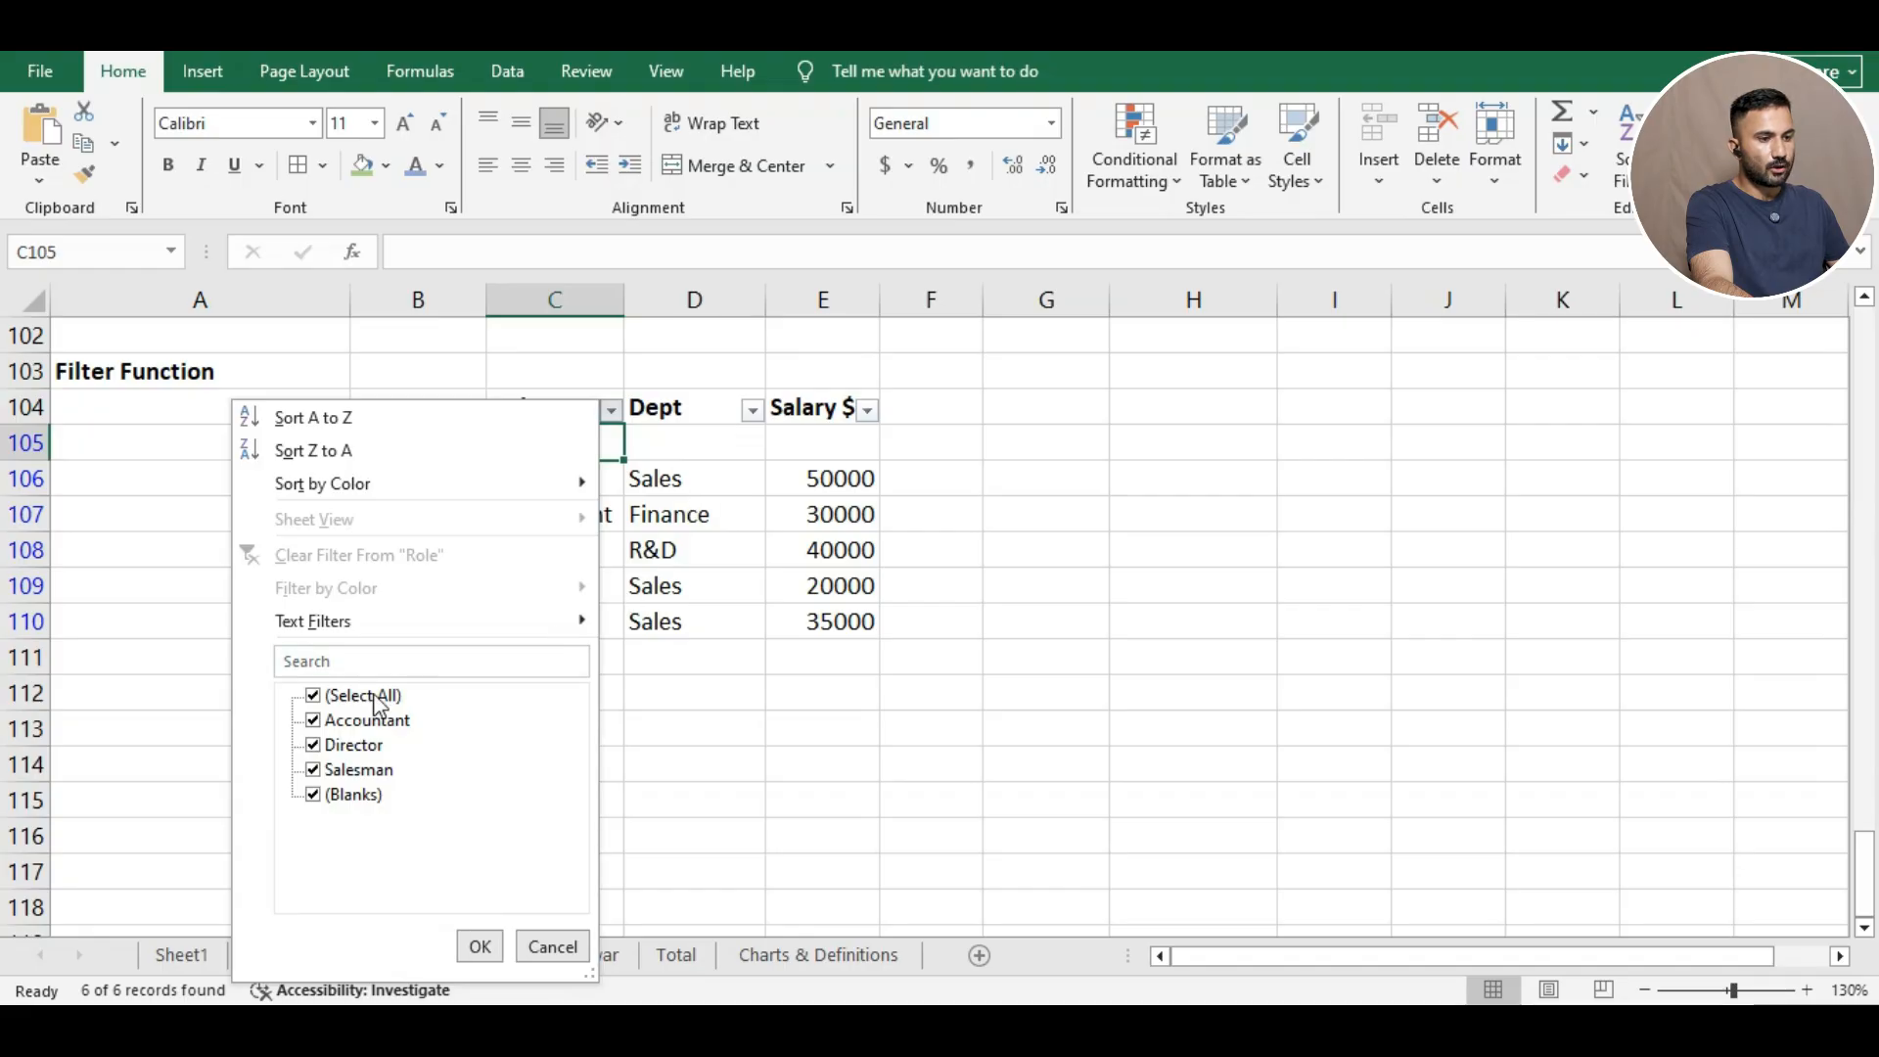
click(322, 696)
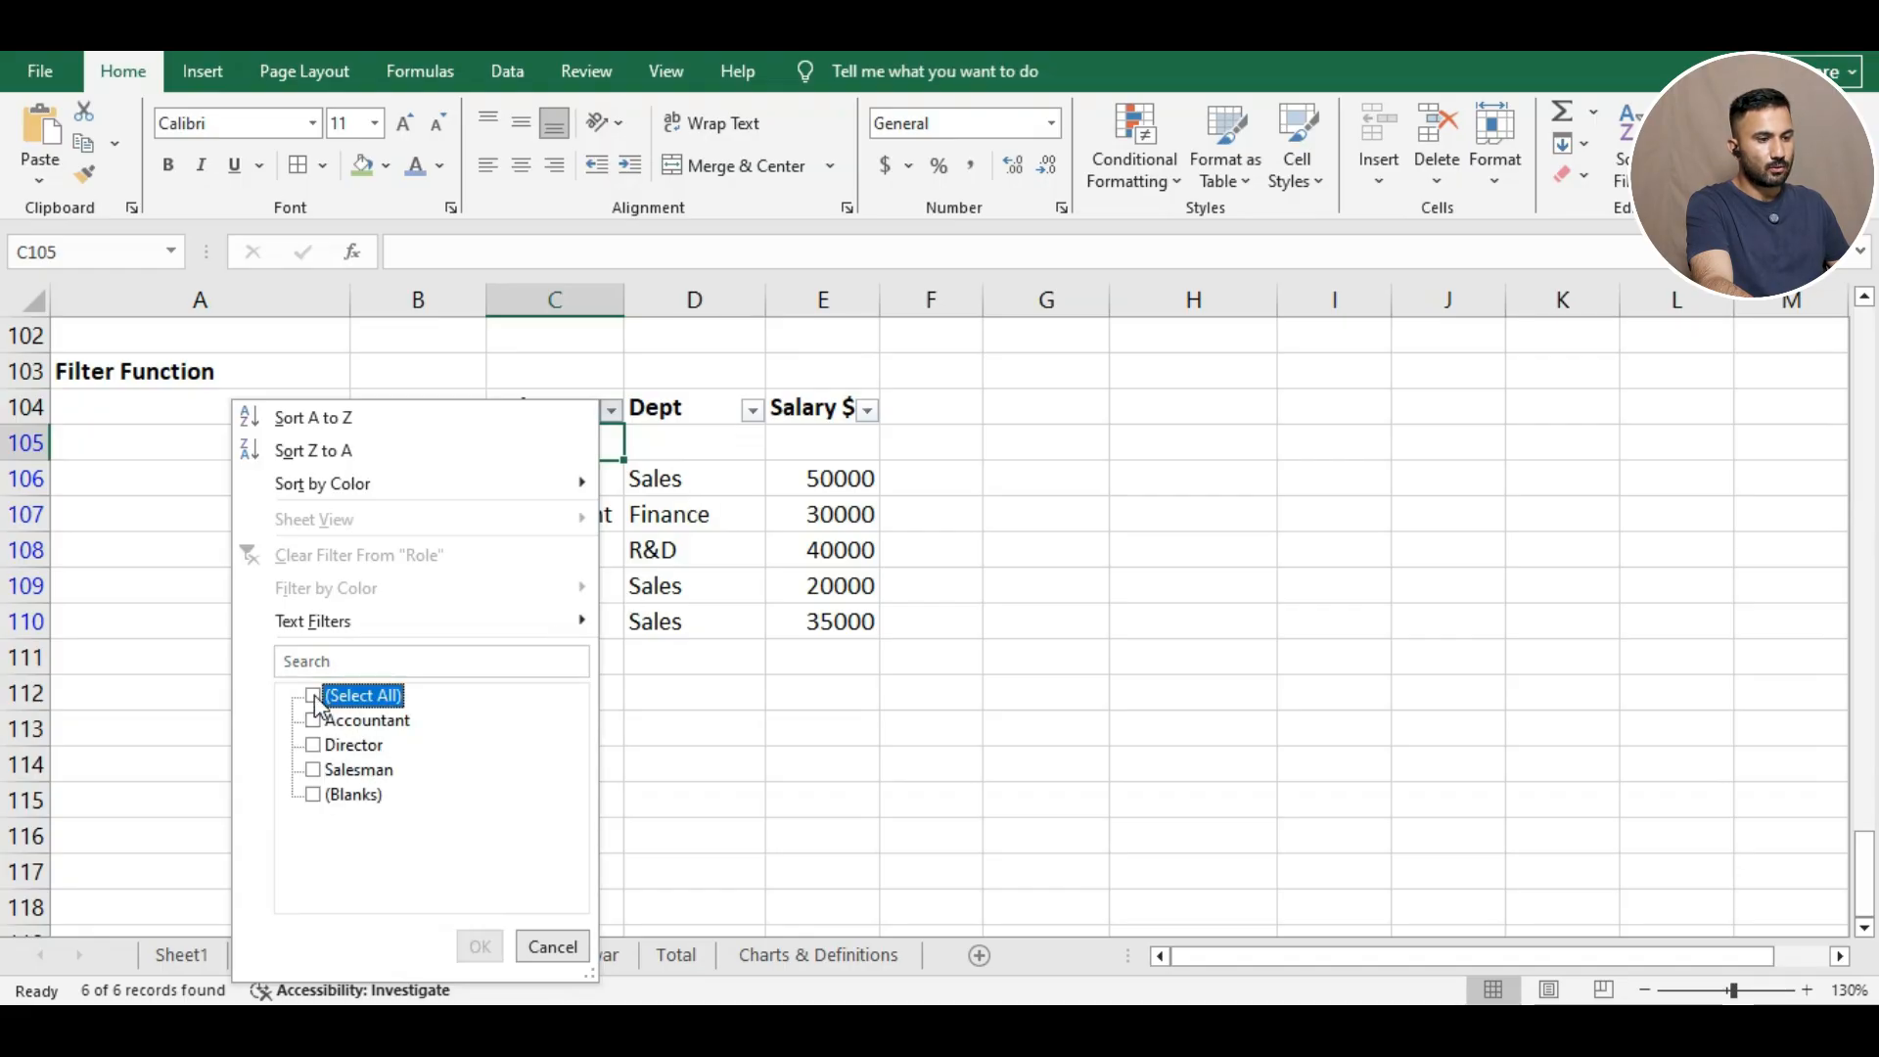
click(318, 696)
click(479, 946)
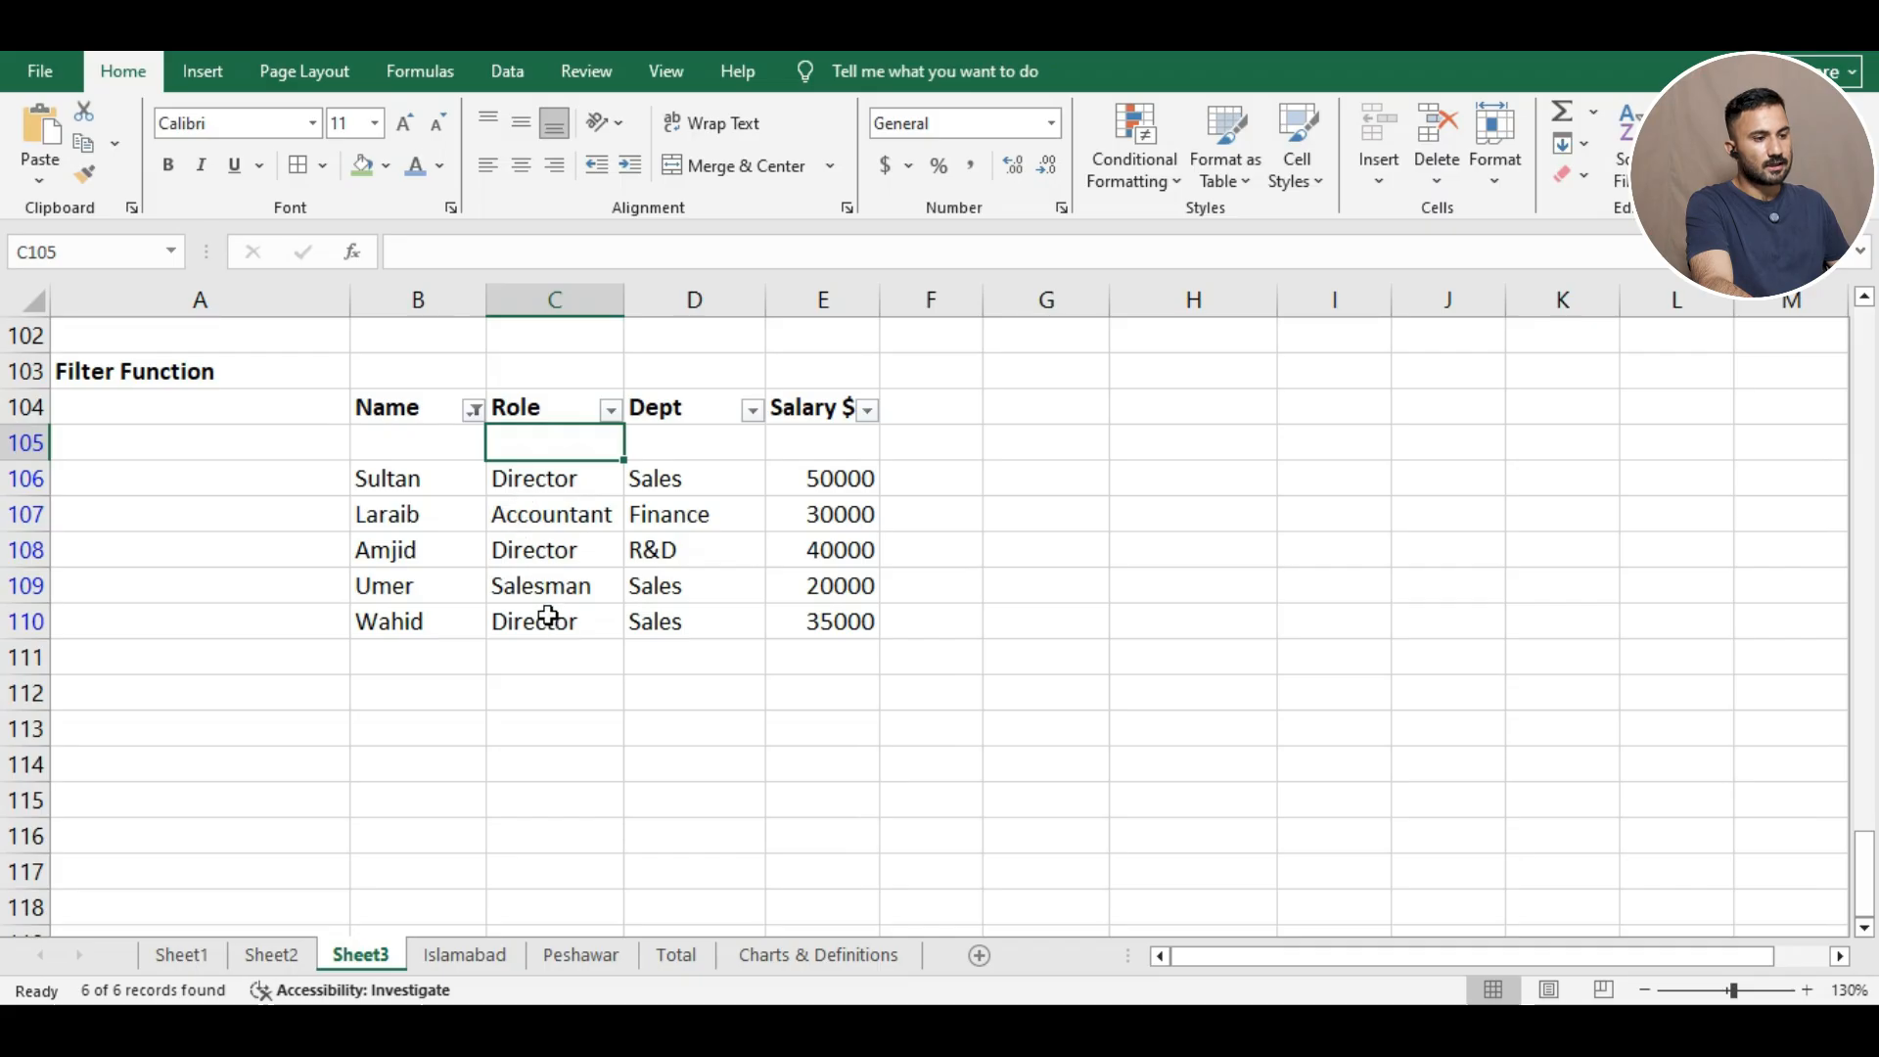
click(1249, 437)
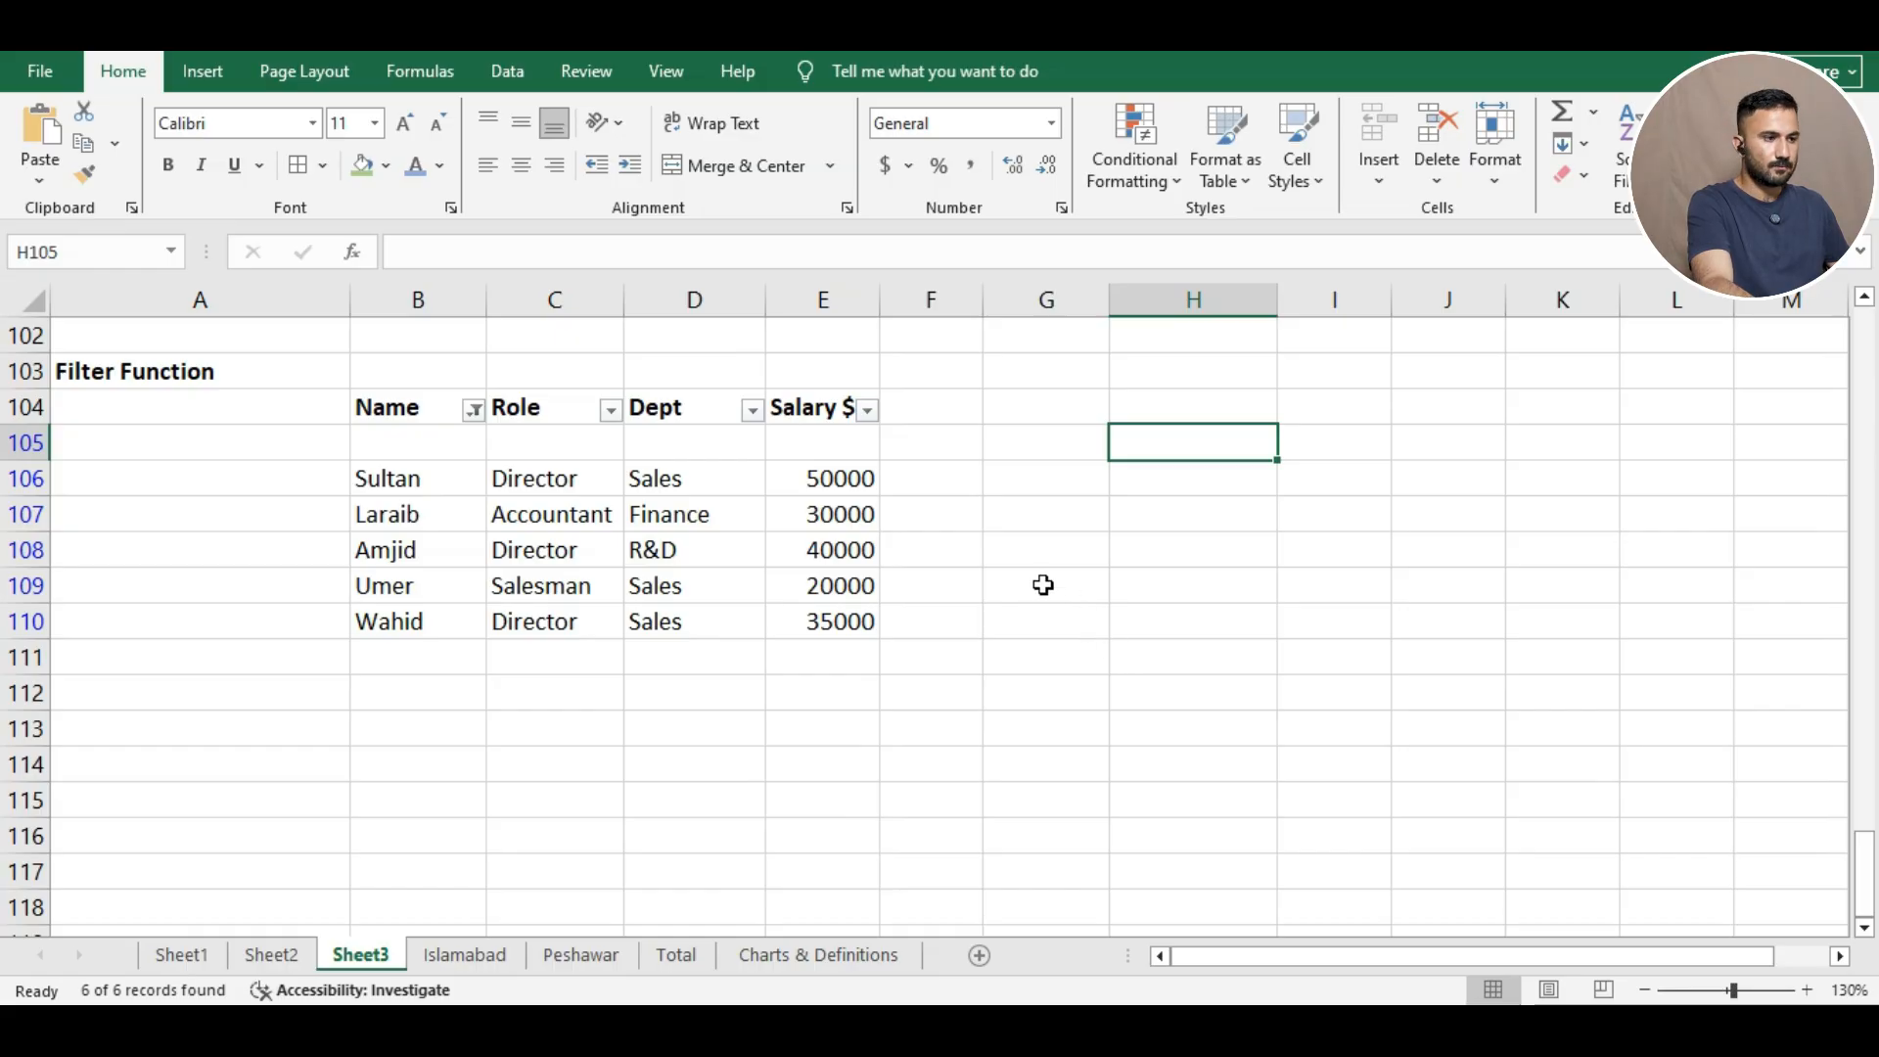
key(ctrl+Page_Down)
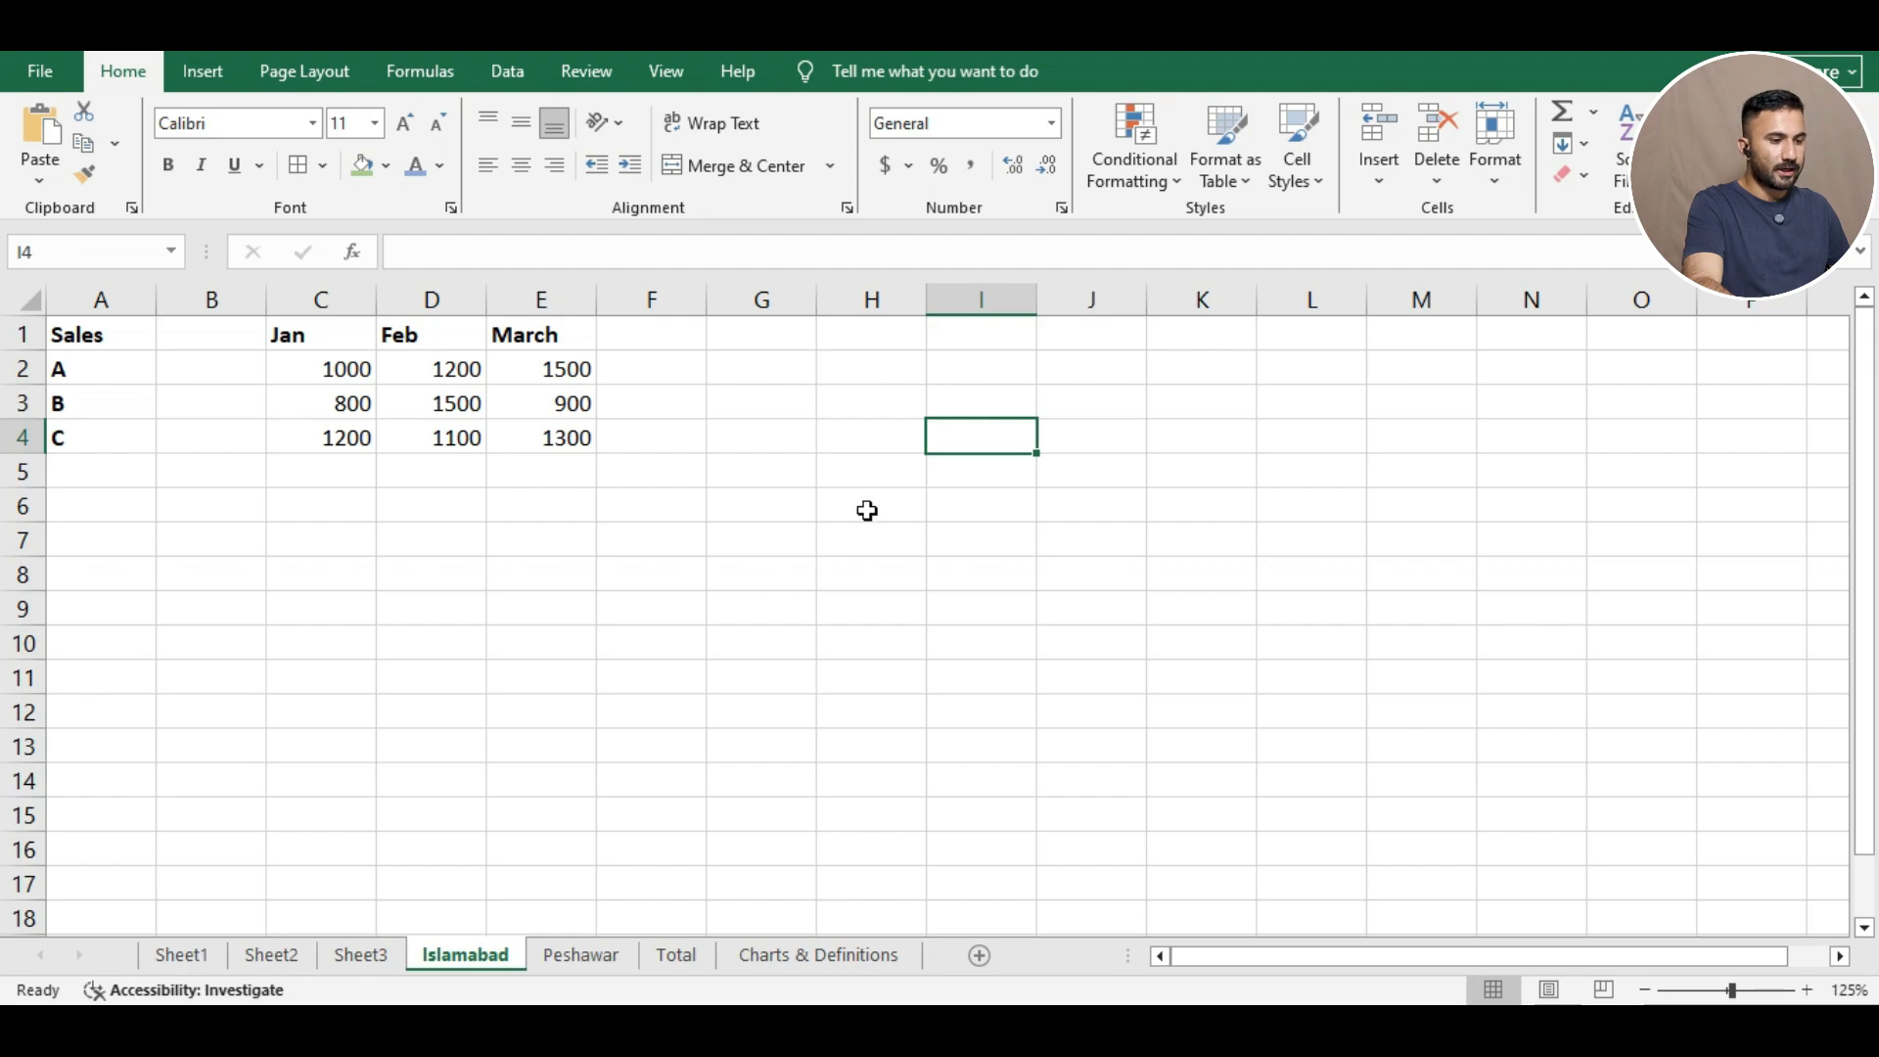
Compare the Islamabad and Peshawar sales sheets, ending on the Total sheet's blank Jan–March cells.
click(587, 969)
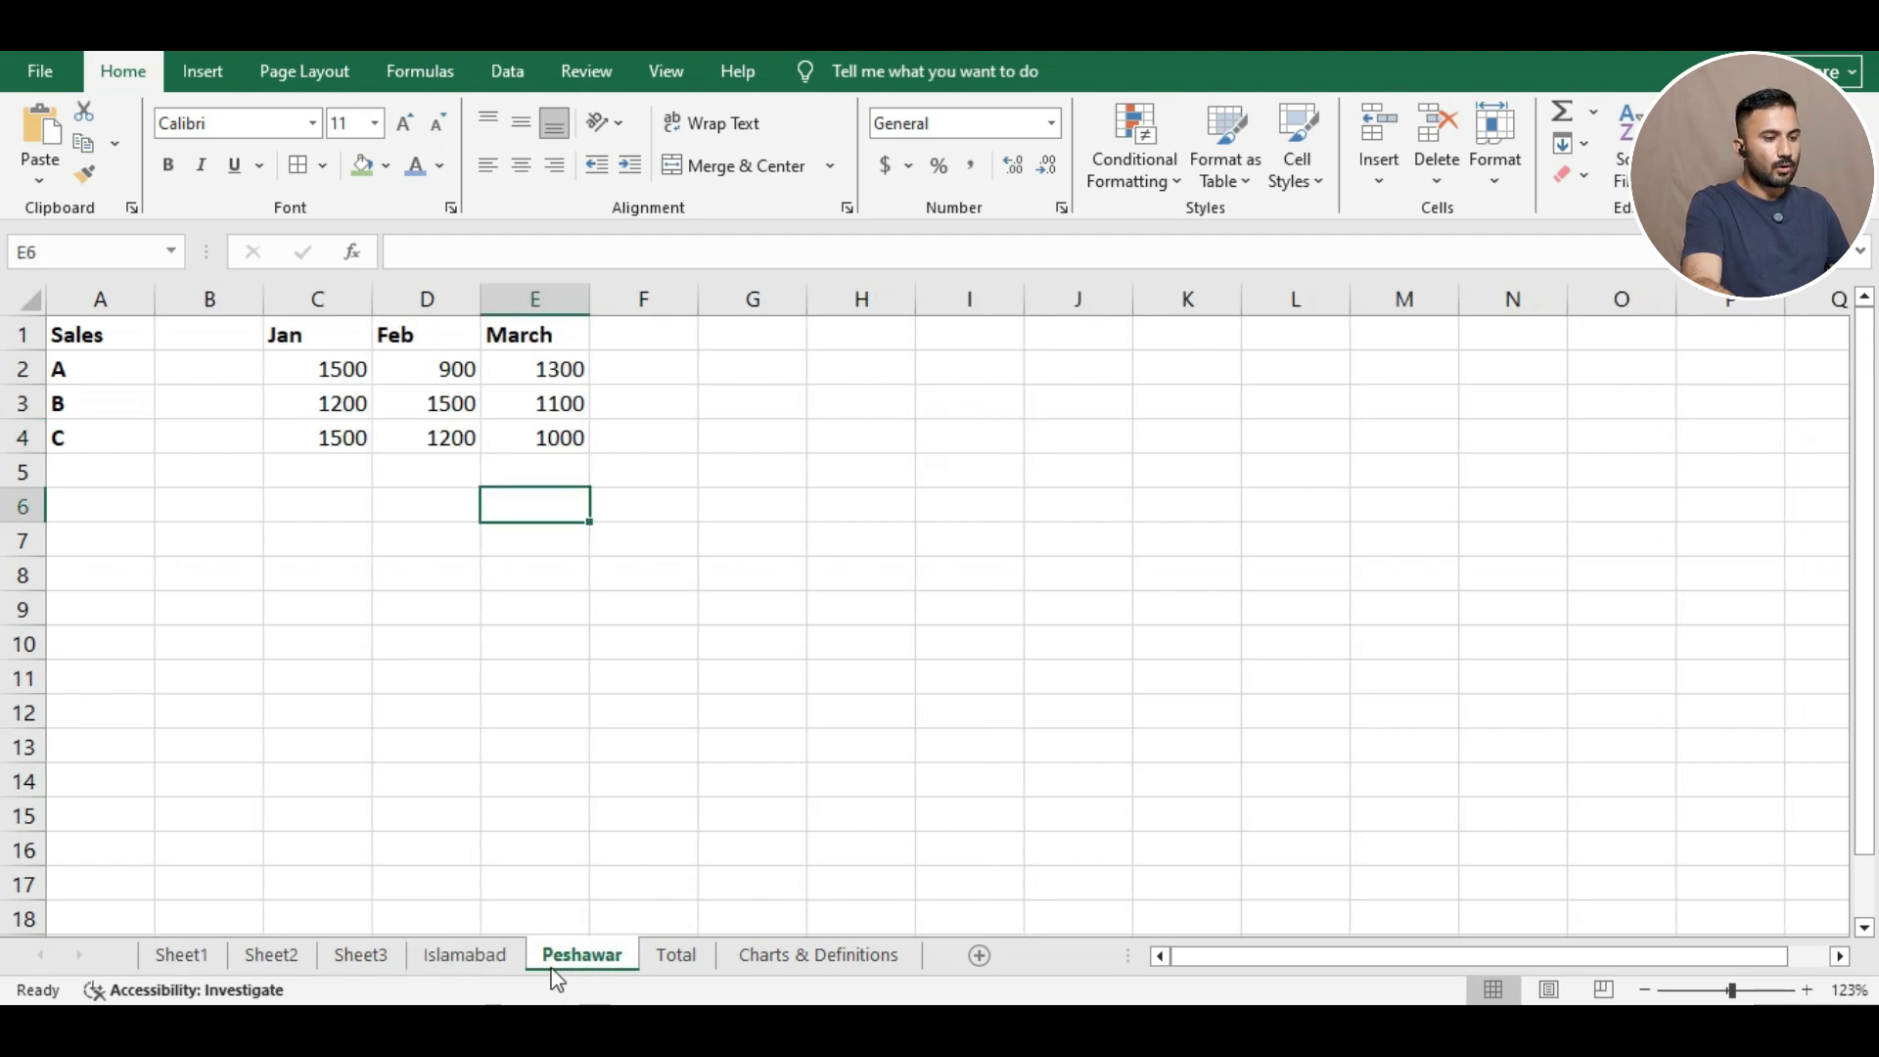
click(484, 963)
click(559, 966)
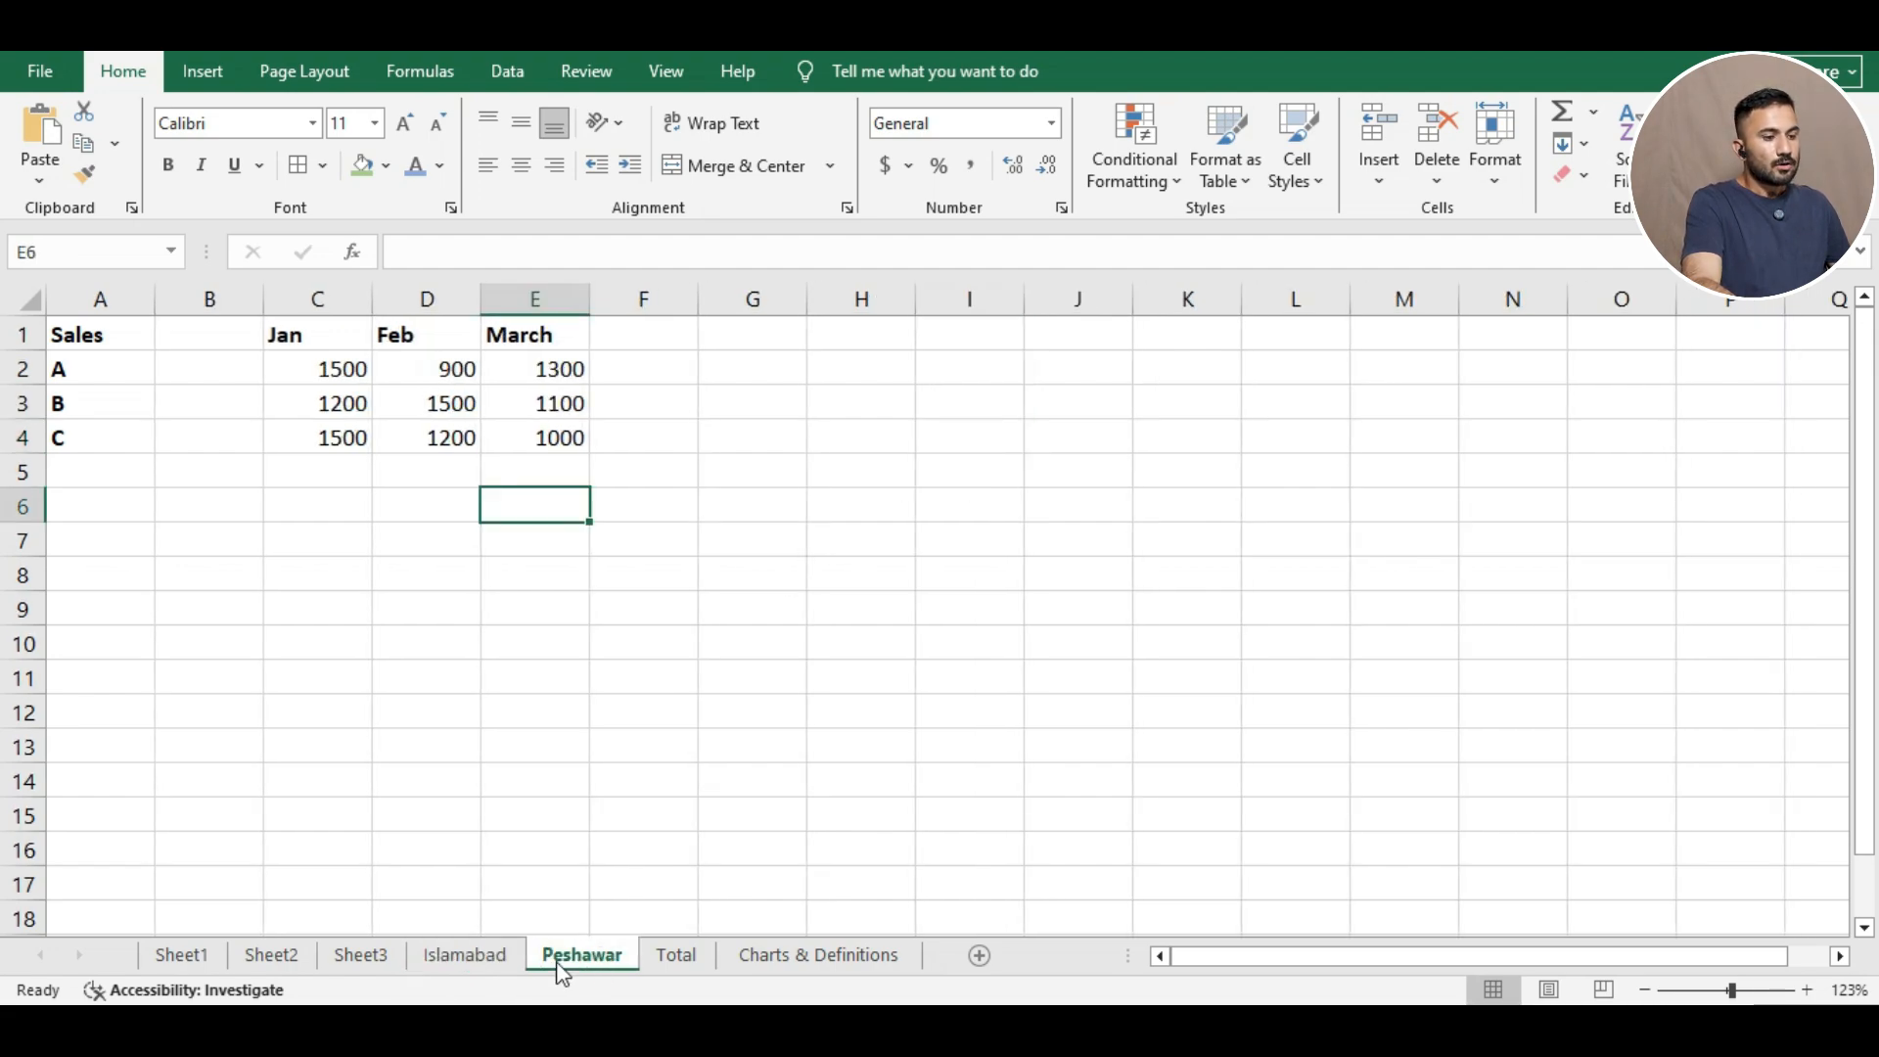
click(489, 964)
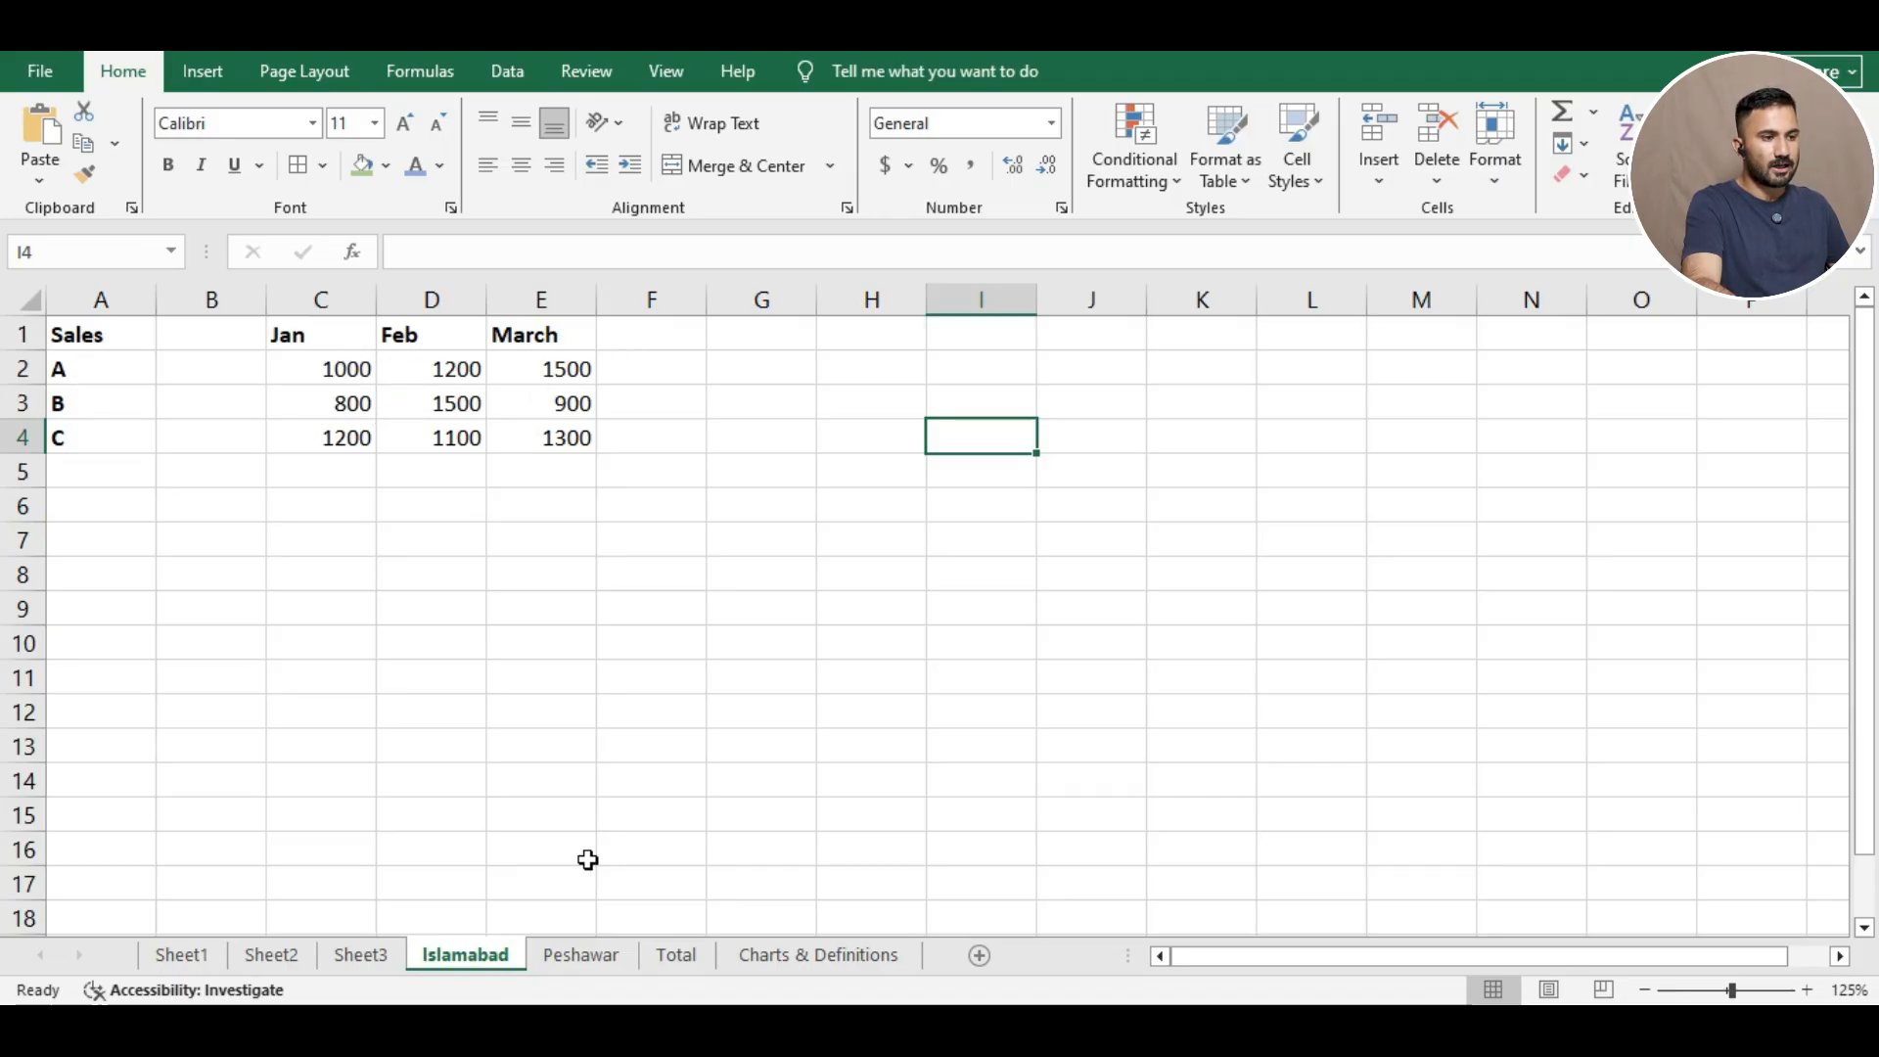
click(581, 954)
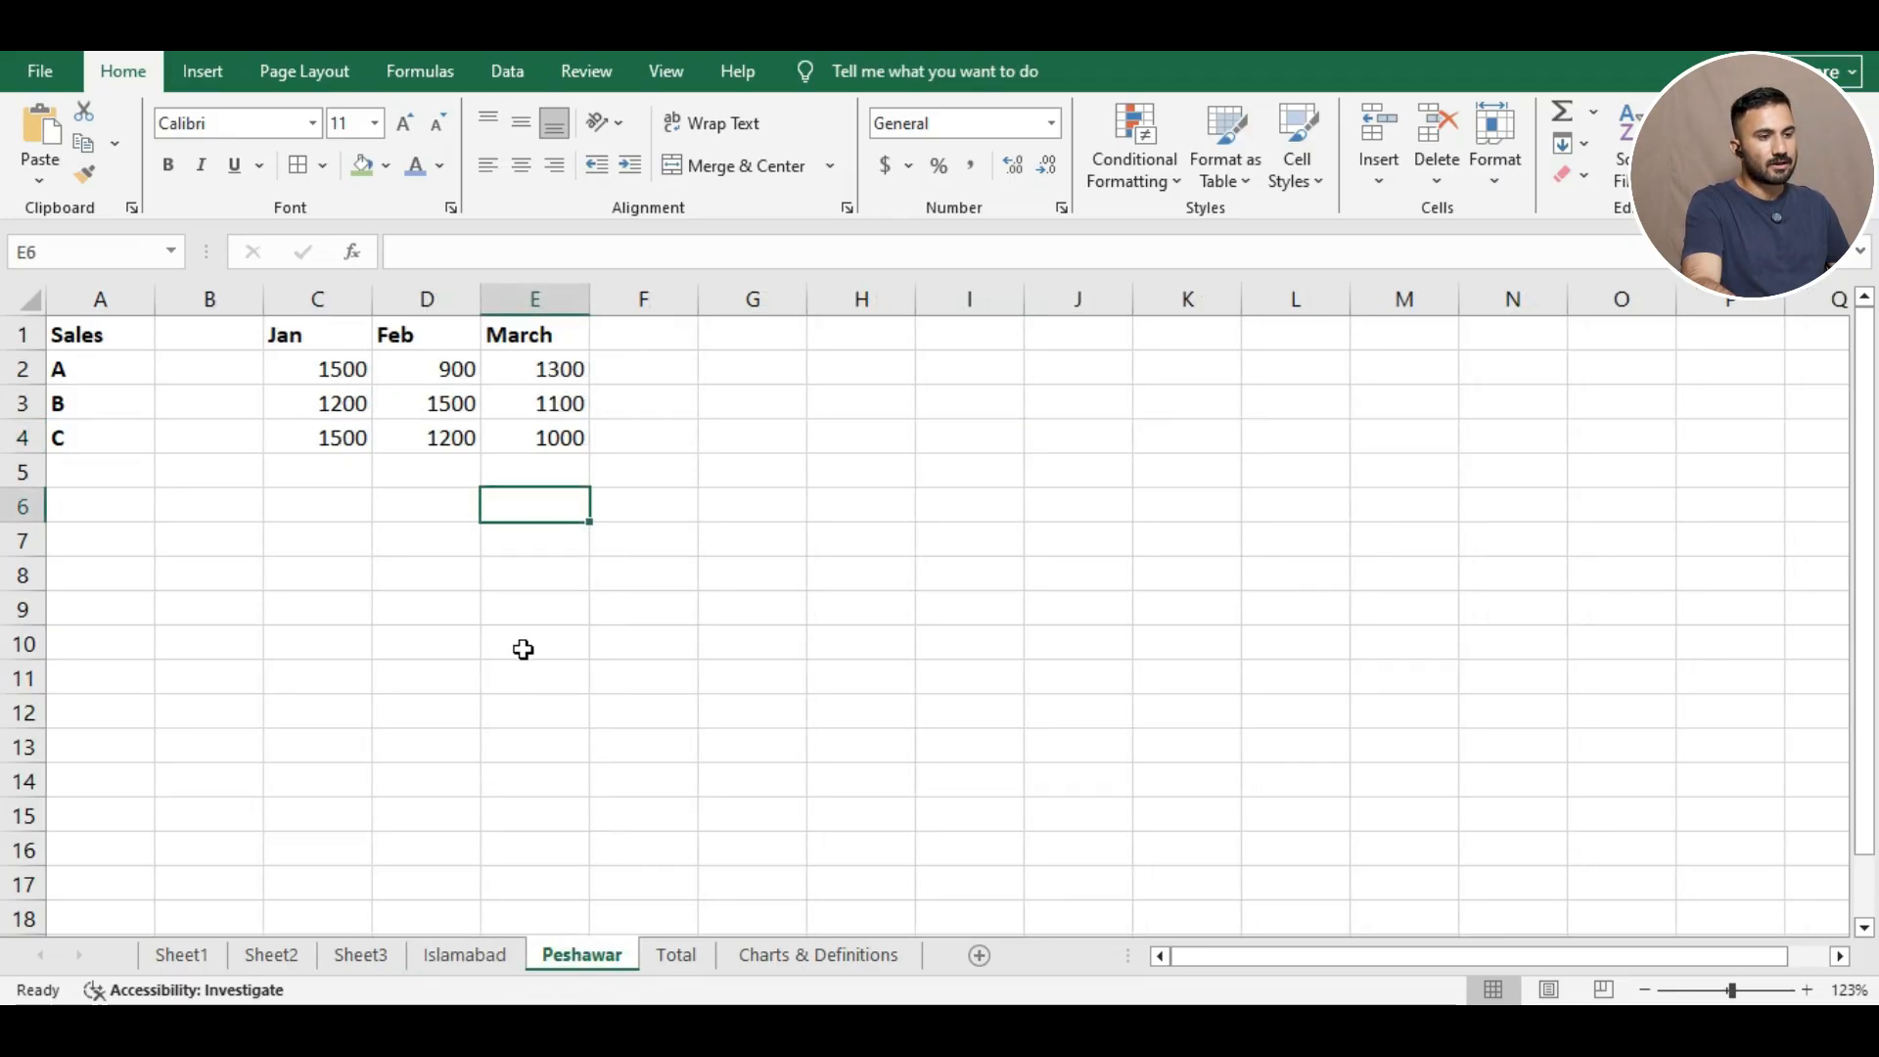
click(677, 954)
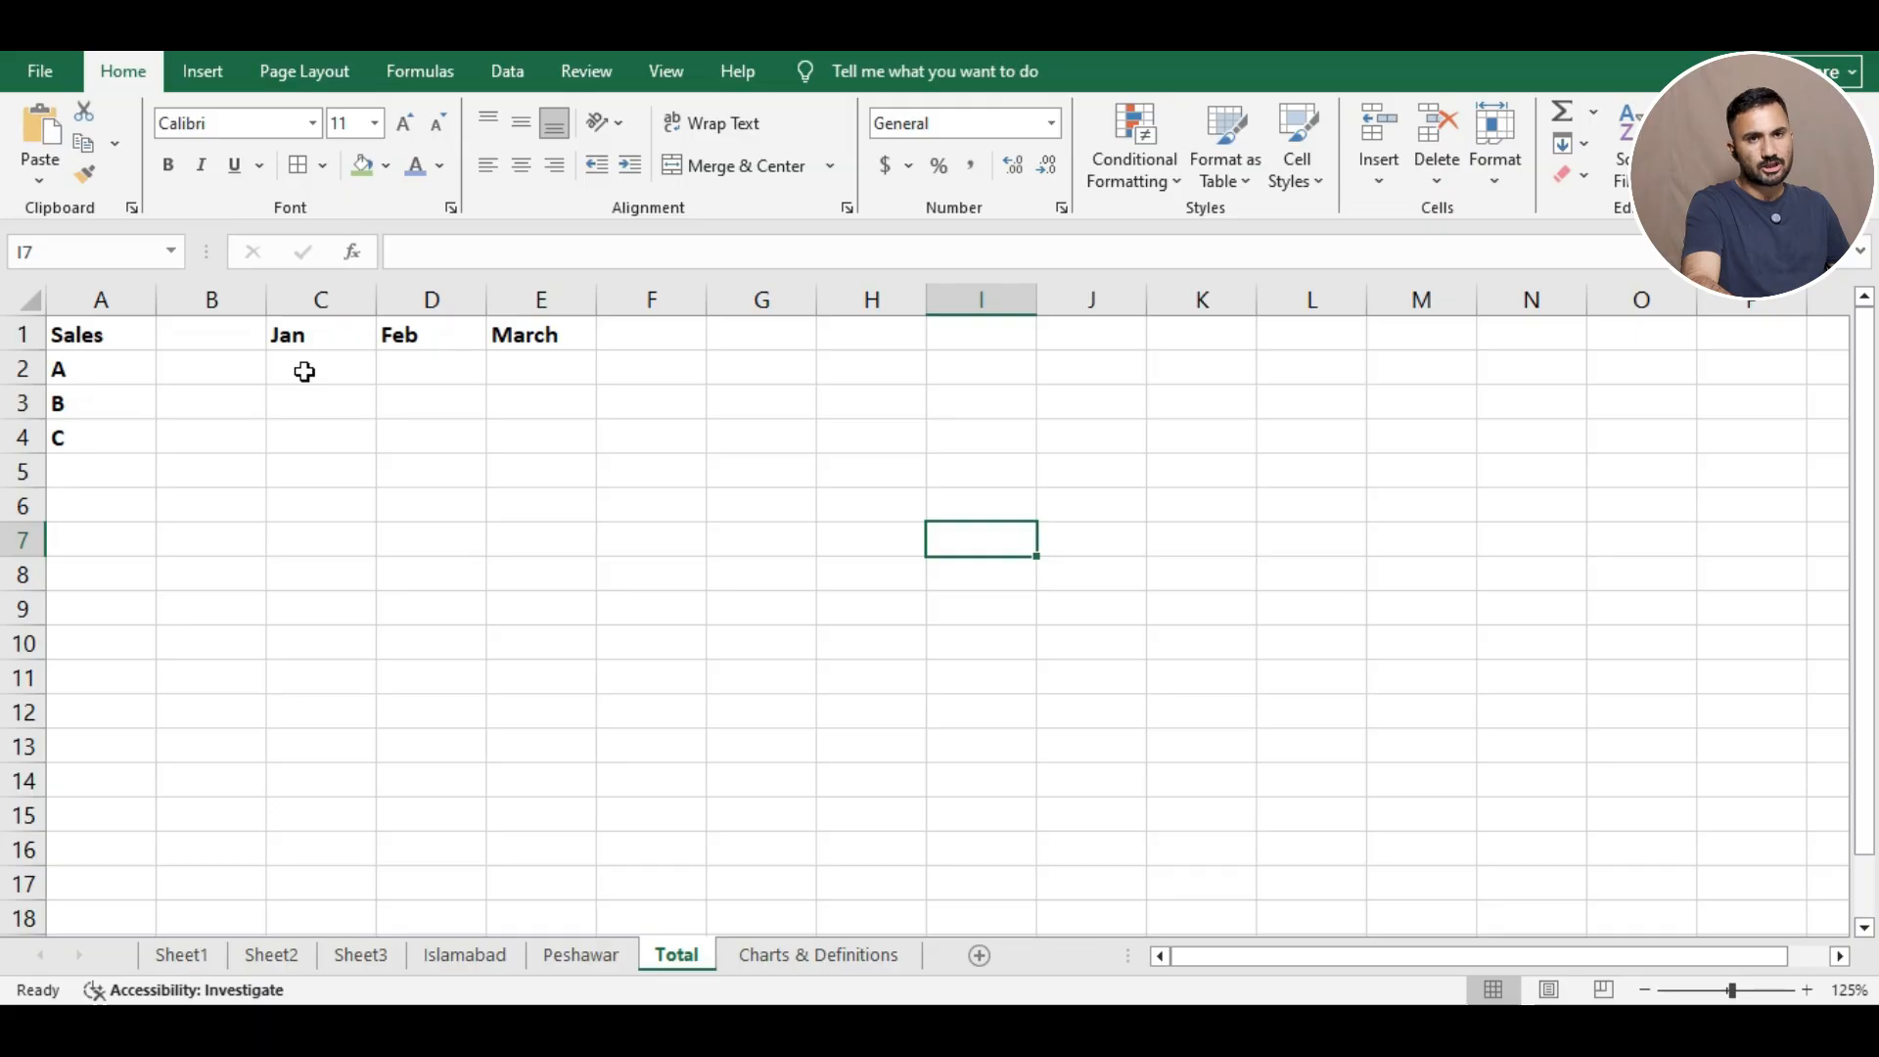
click(465, 954)
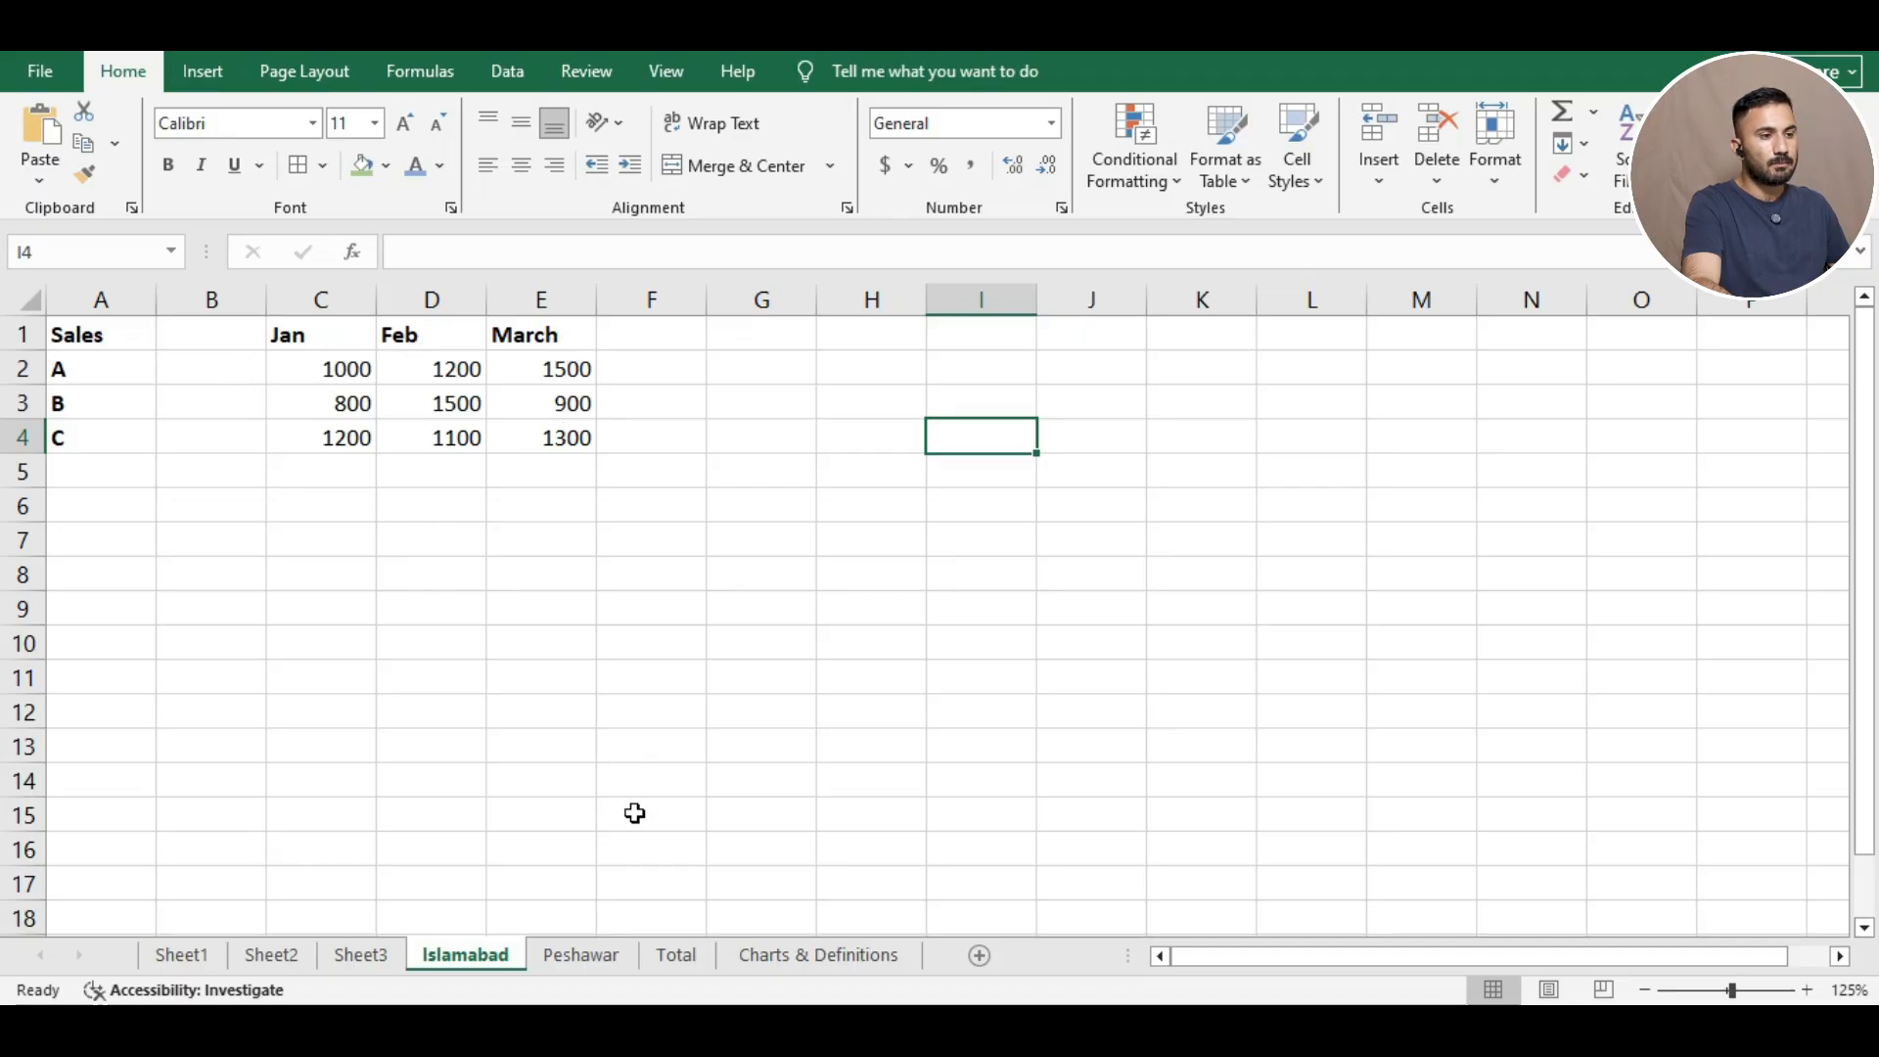
click(606, 959)
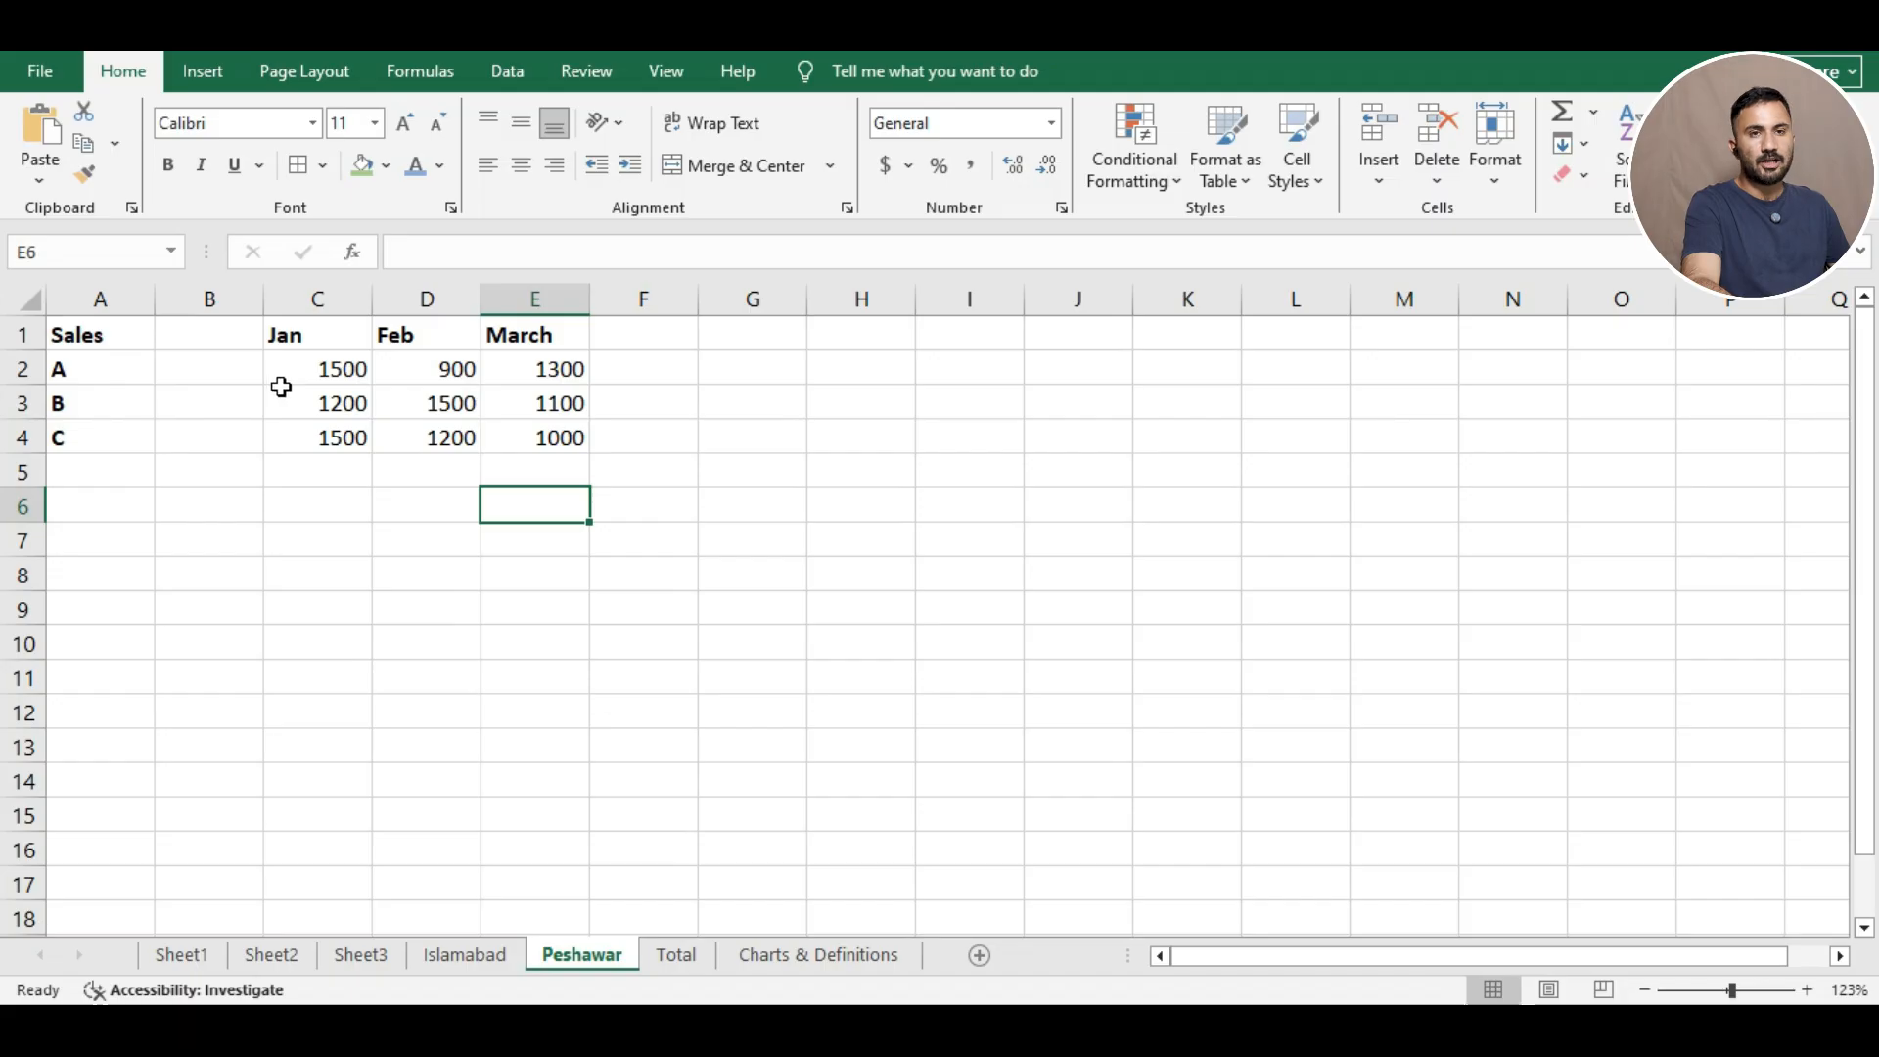
click(665, 959)
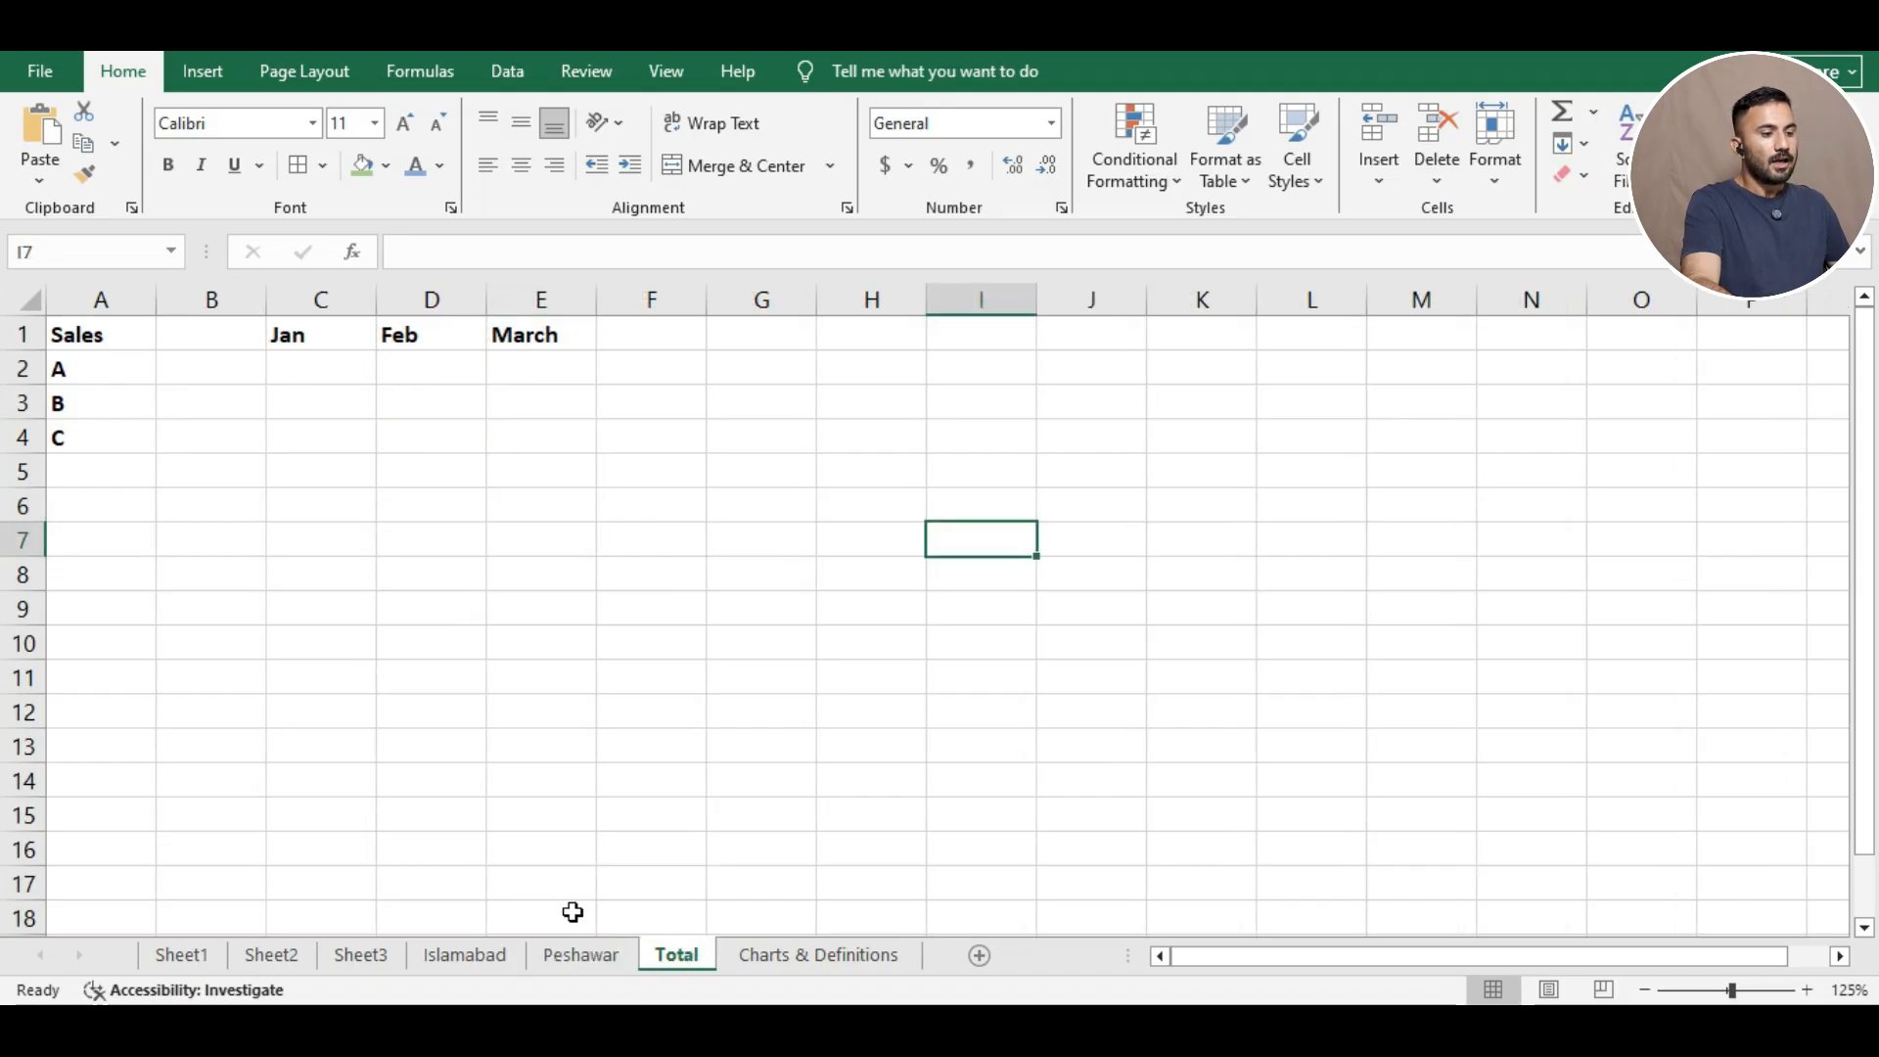
Enter =Islamabad!C2+Peshawar!C2 in Total C2 so A's January shows 2500.
click(326, 375)
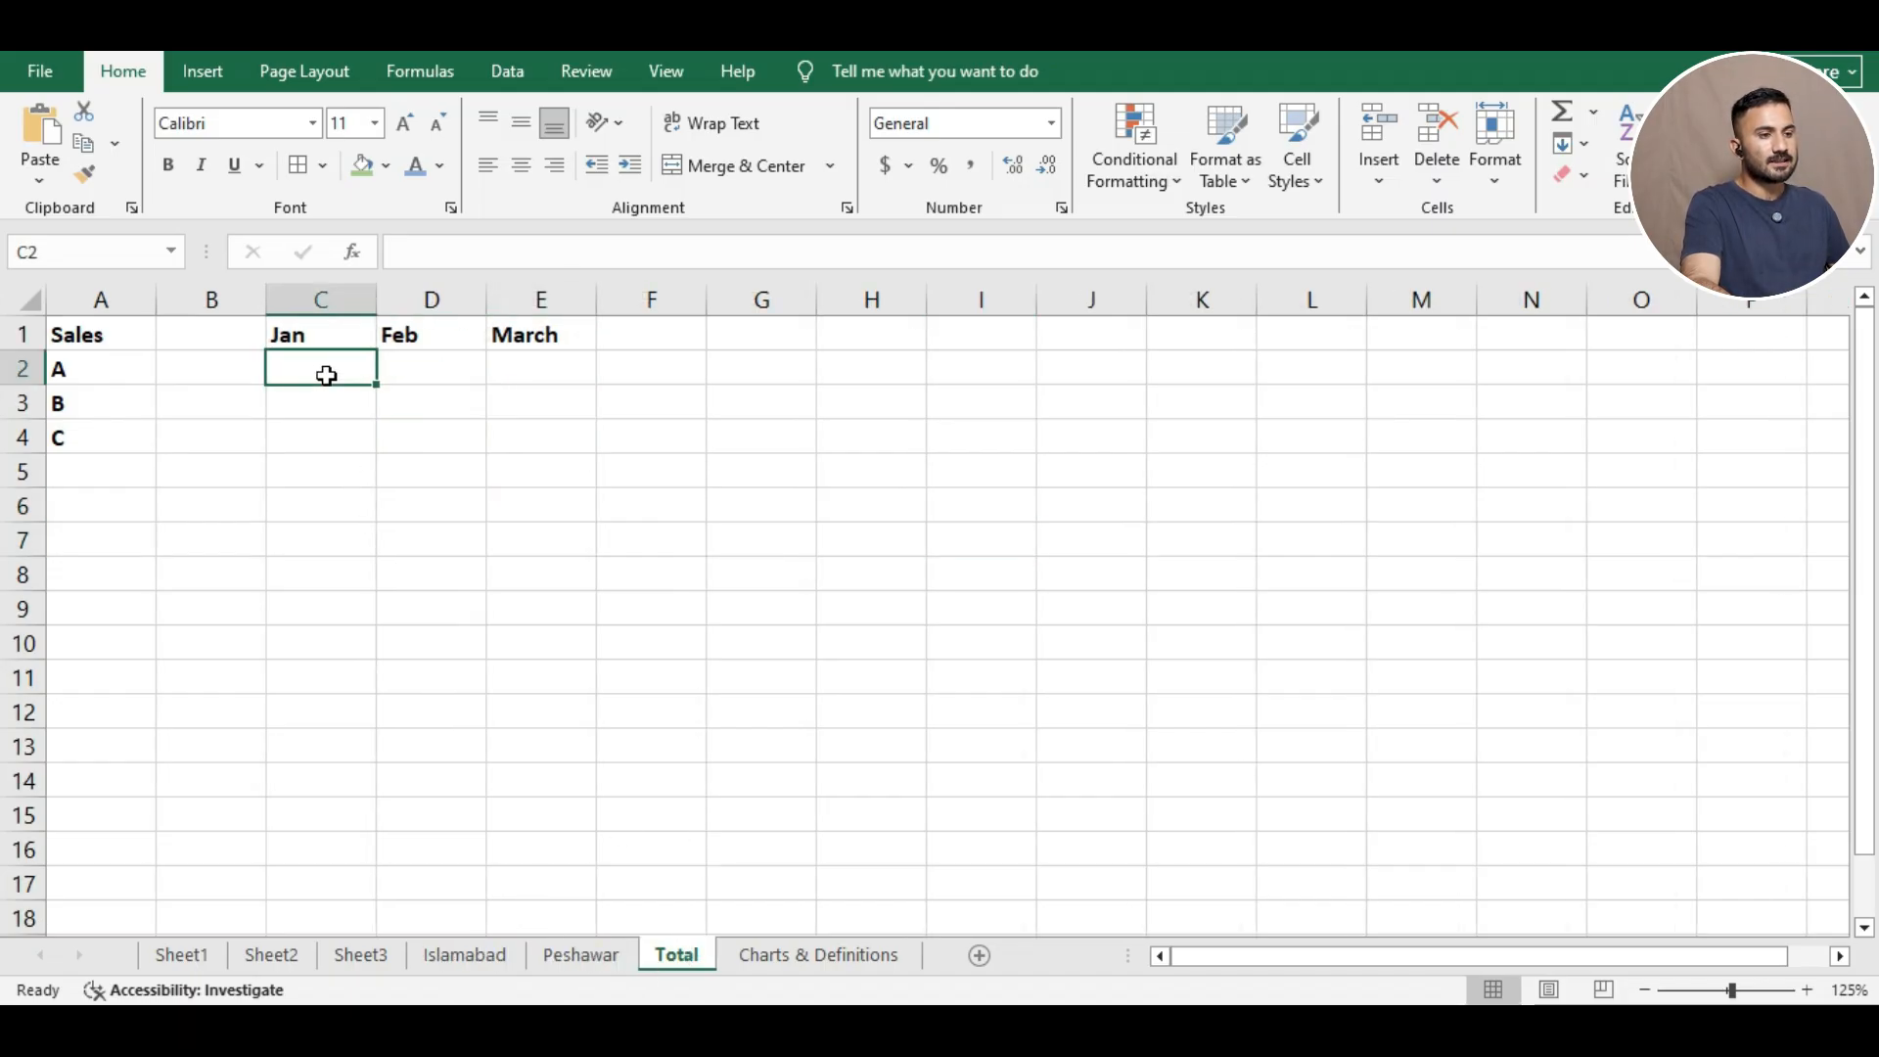
text(=)
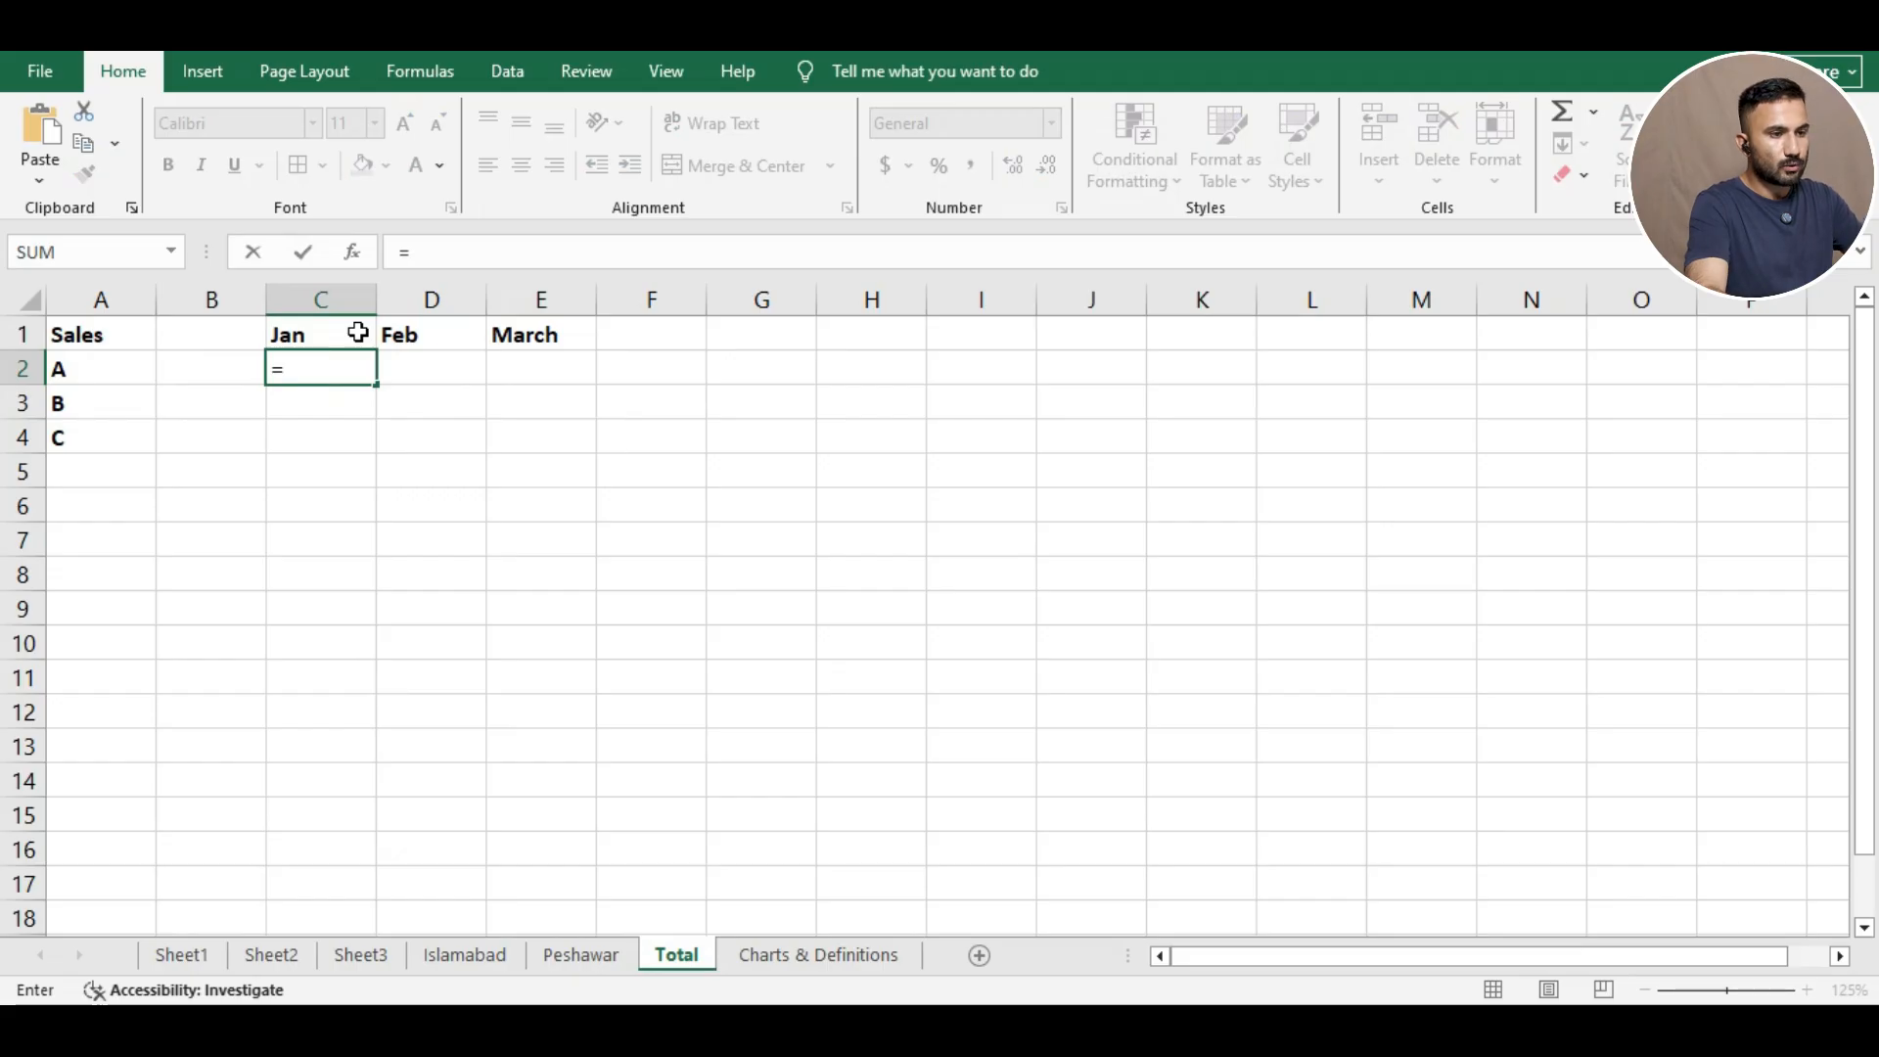
text(Islamabad!C2)
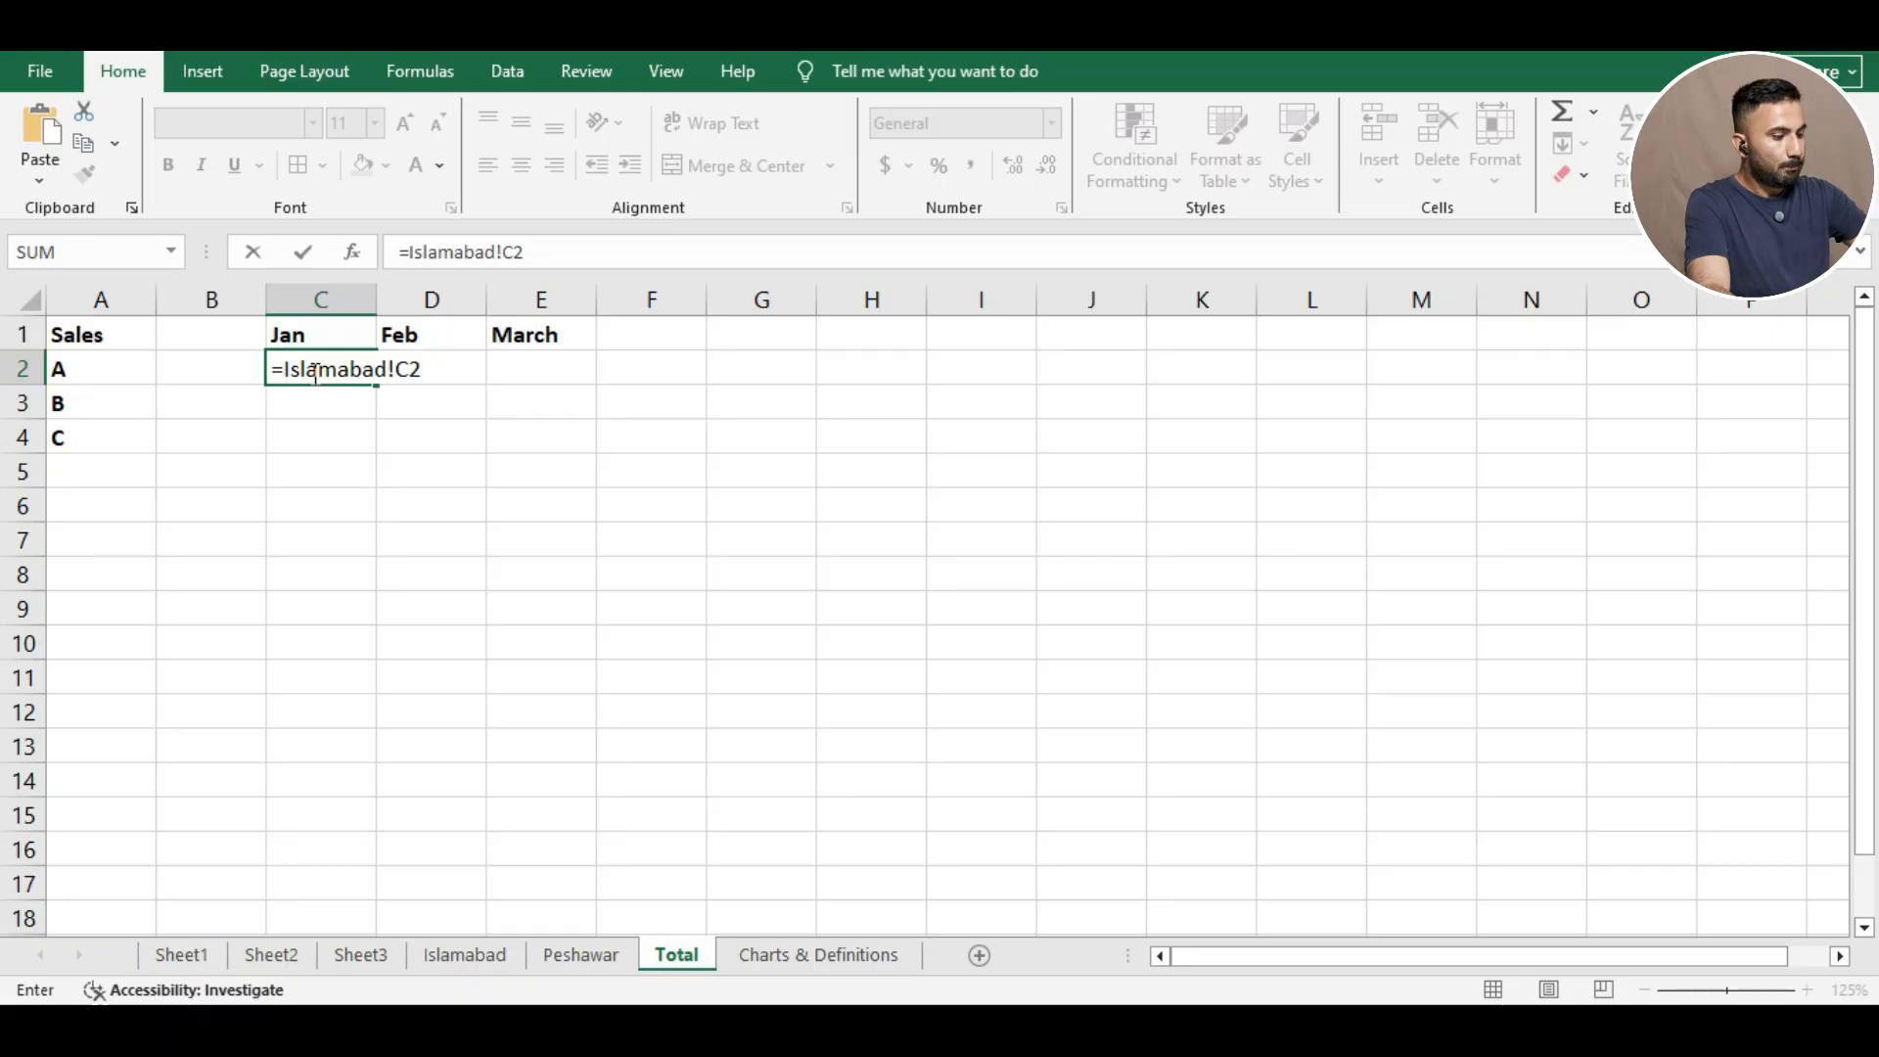
text(+)
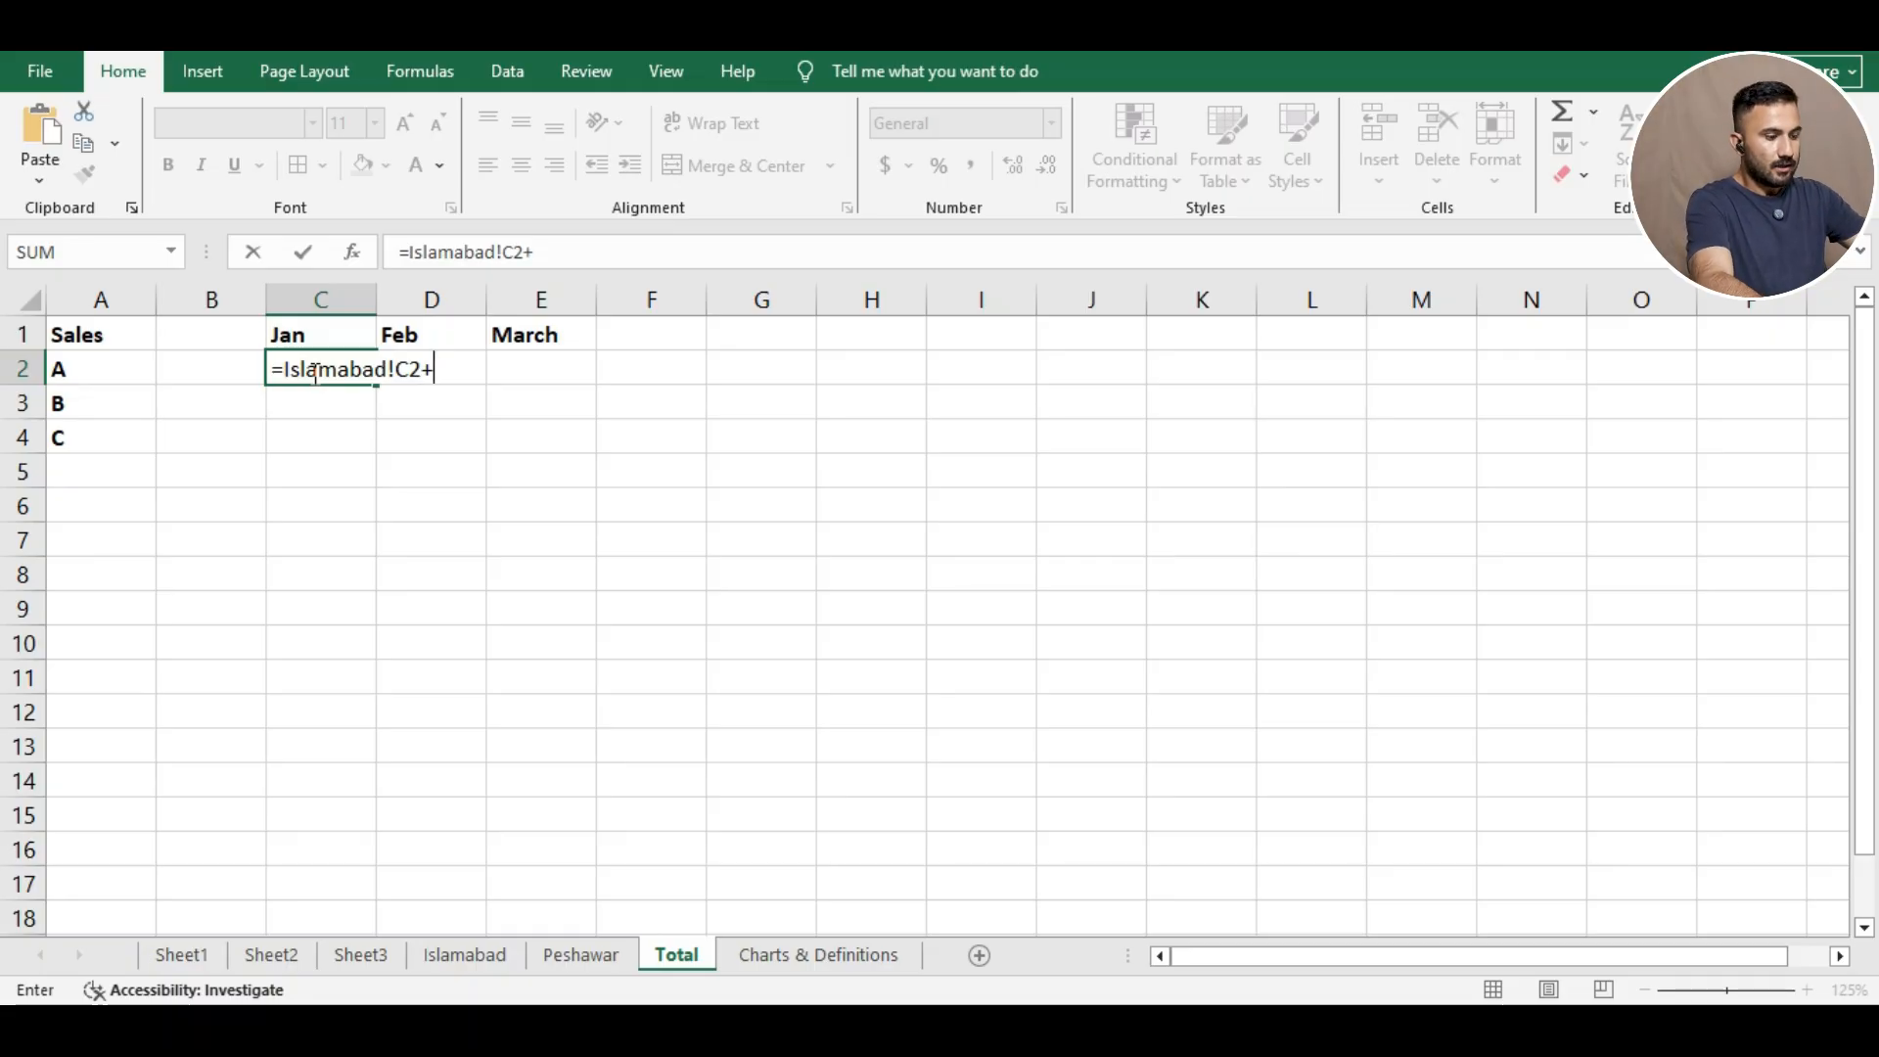
text(Peh)
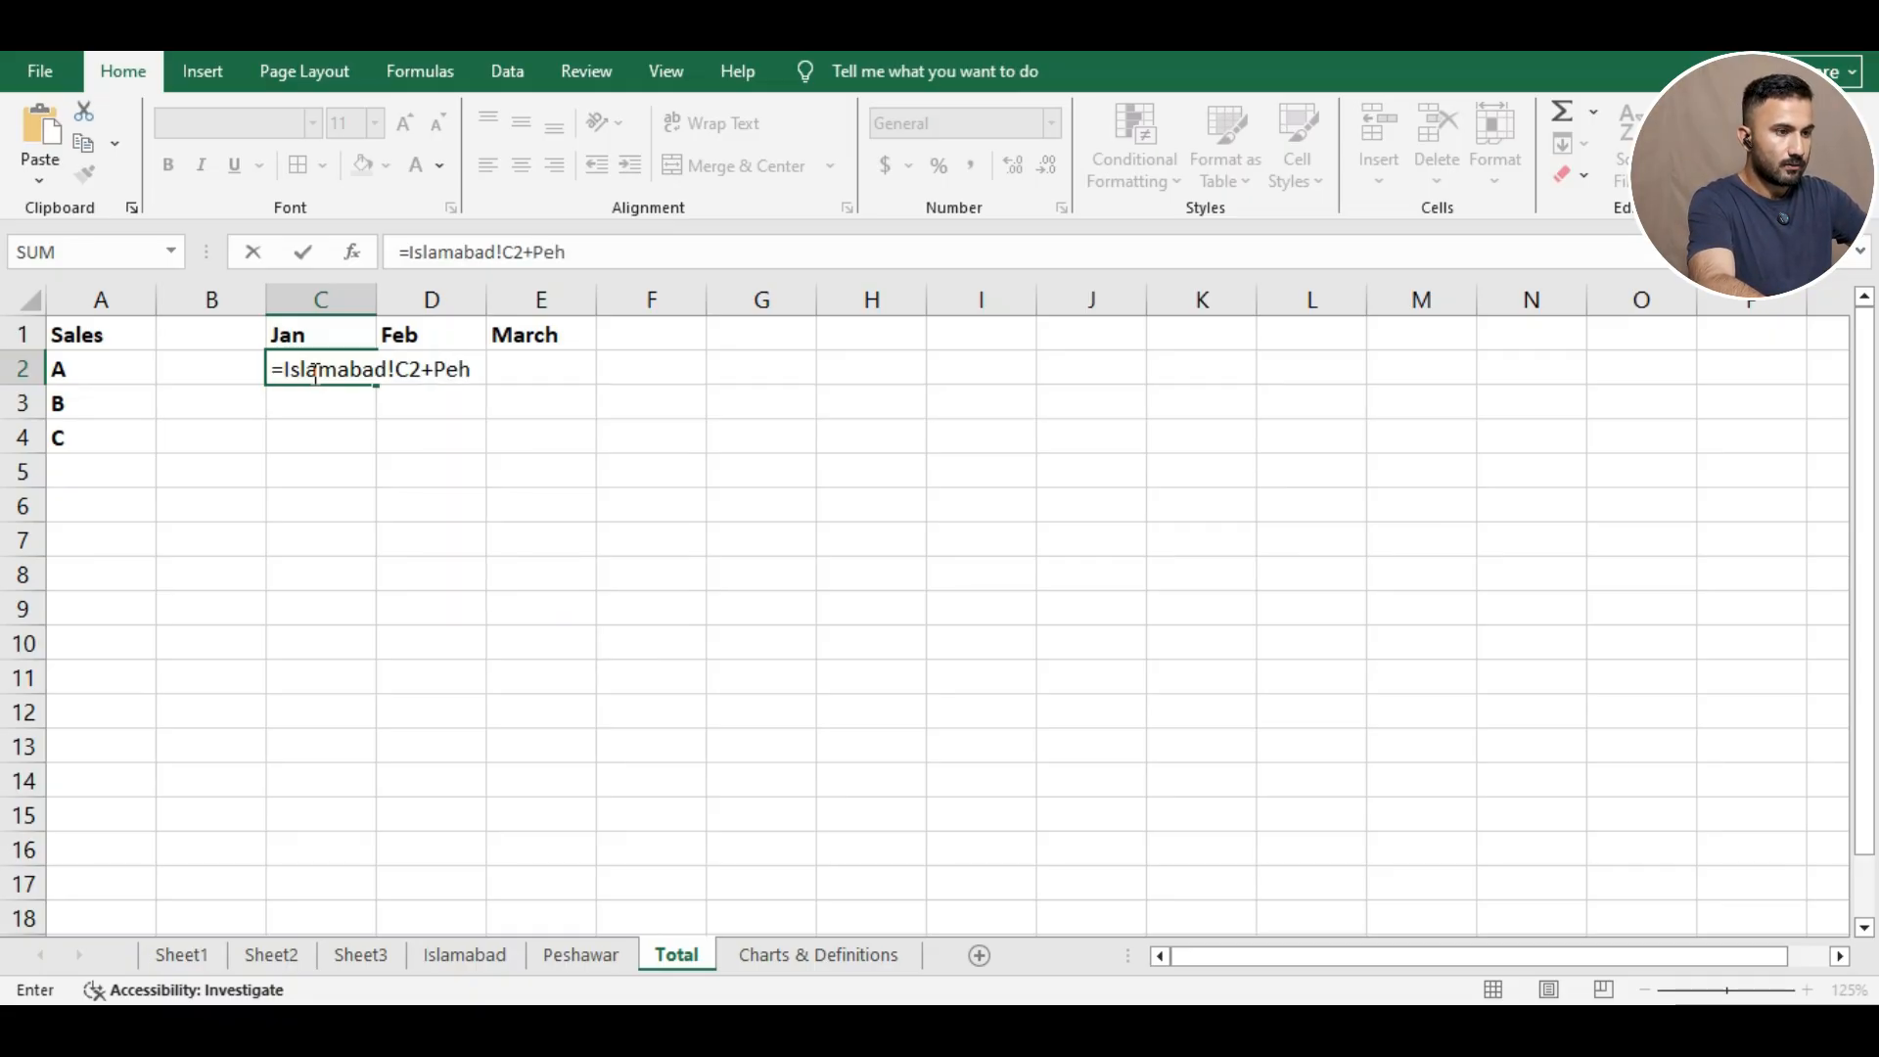
key(BackSpace)
text(shawar!C)
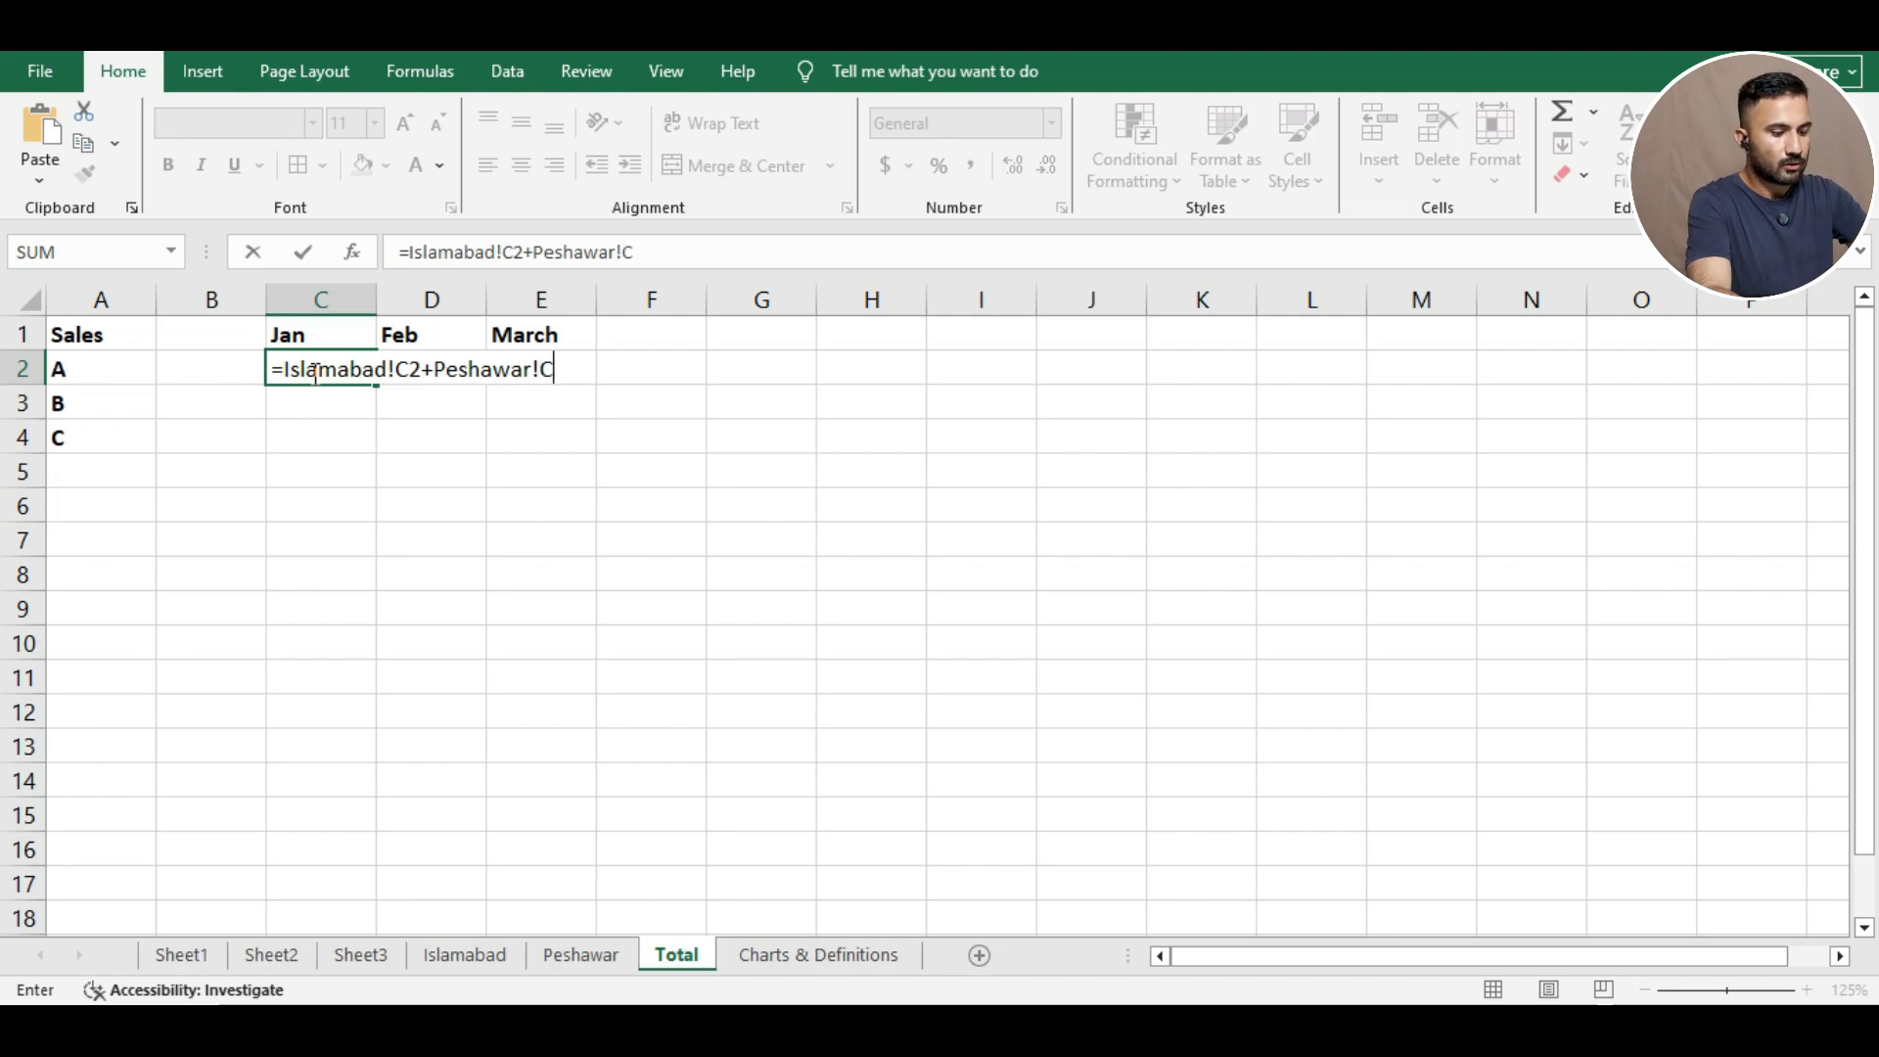
text(2)
key(Return)
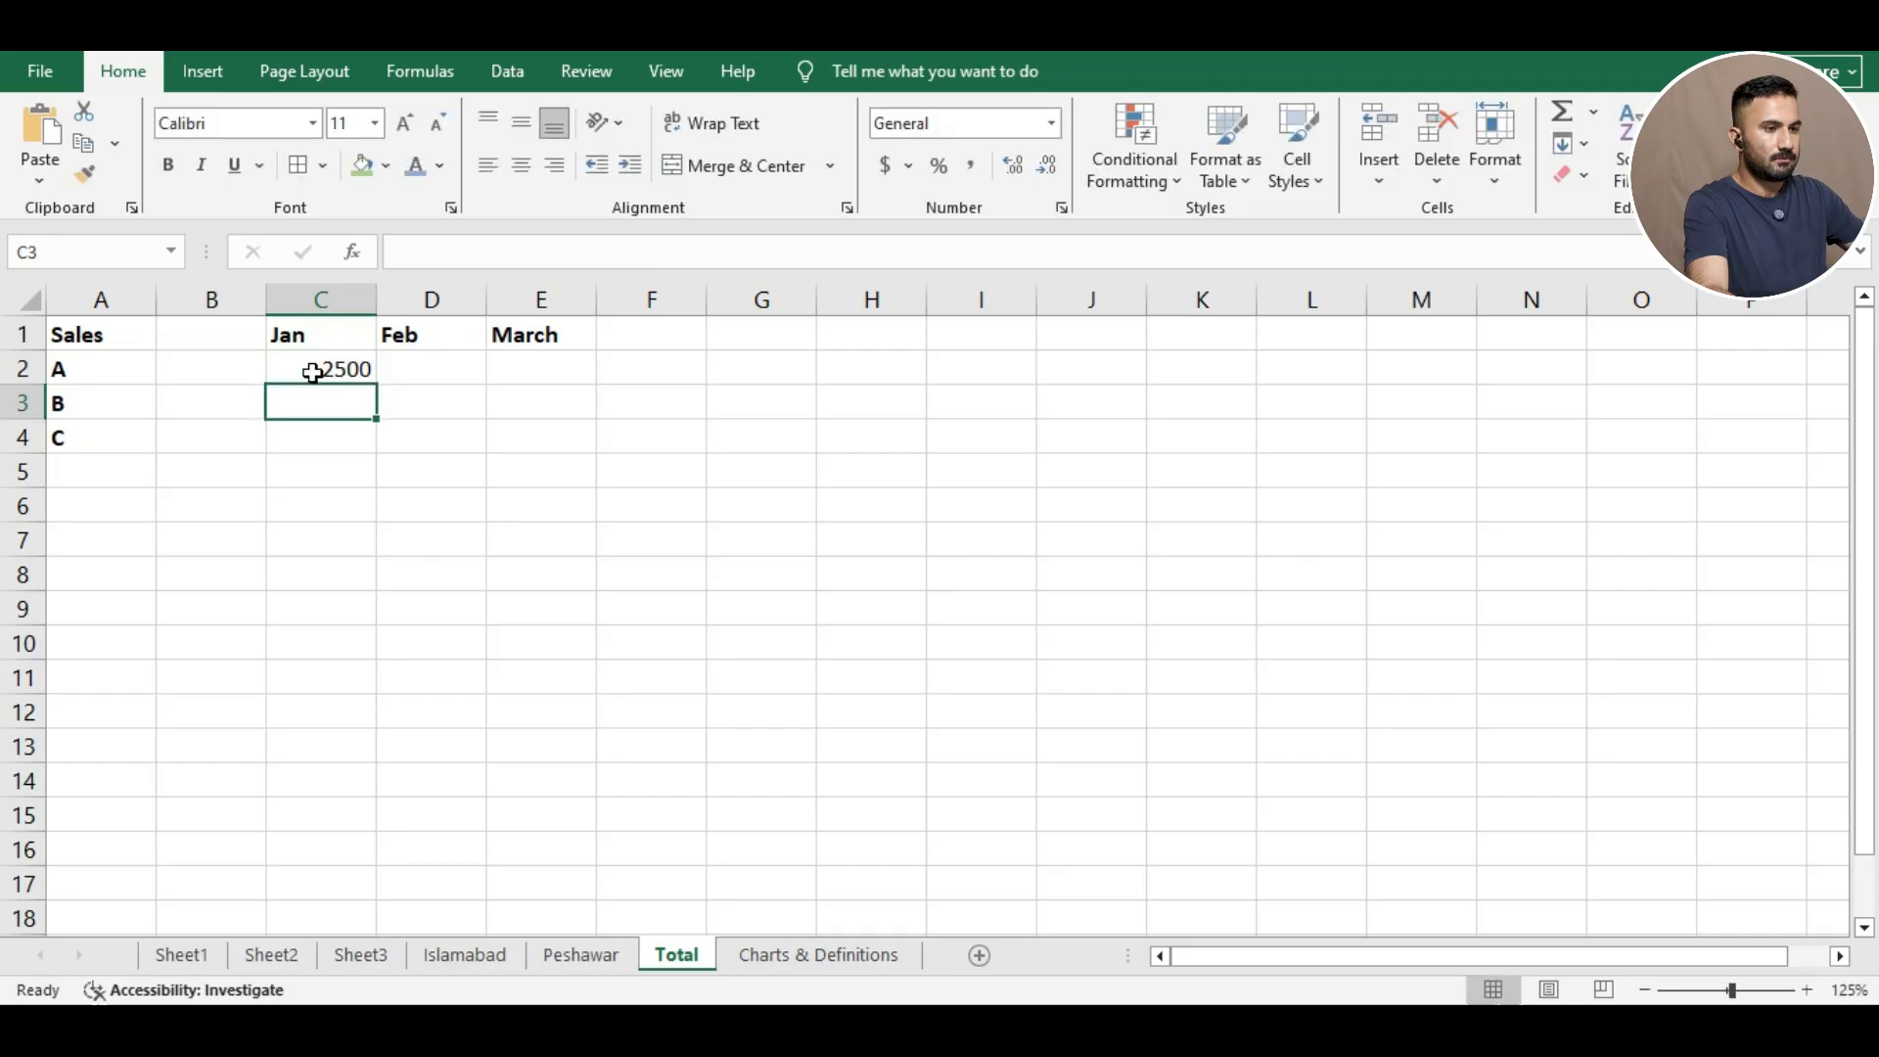
Check both city sheets, then fill C2's formula to E2, giving Feb 2100 and March 2800.
click(489, 955)
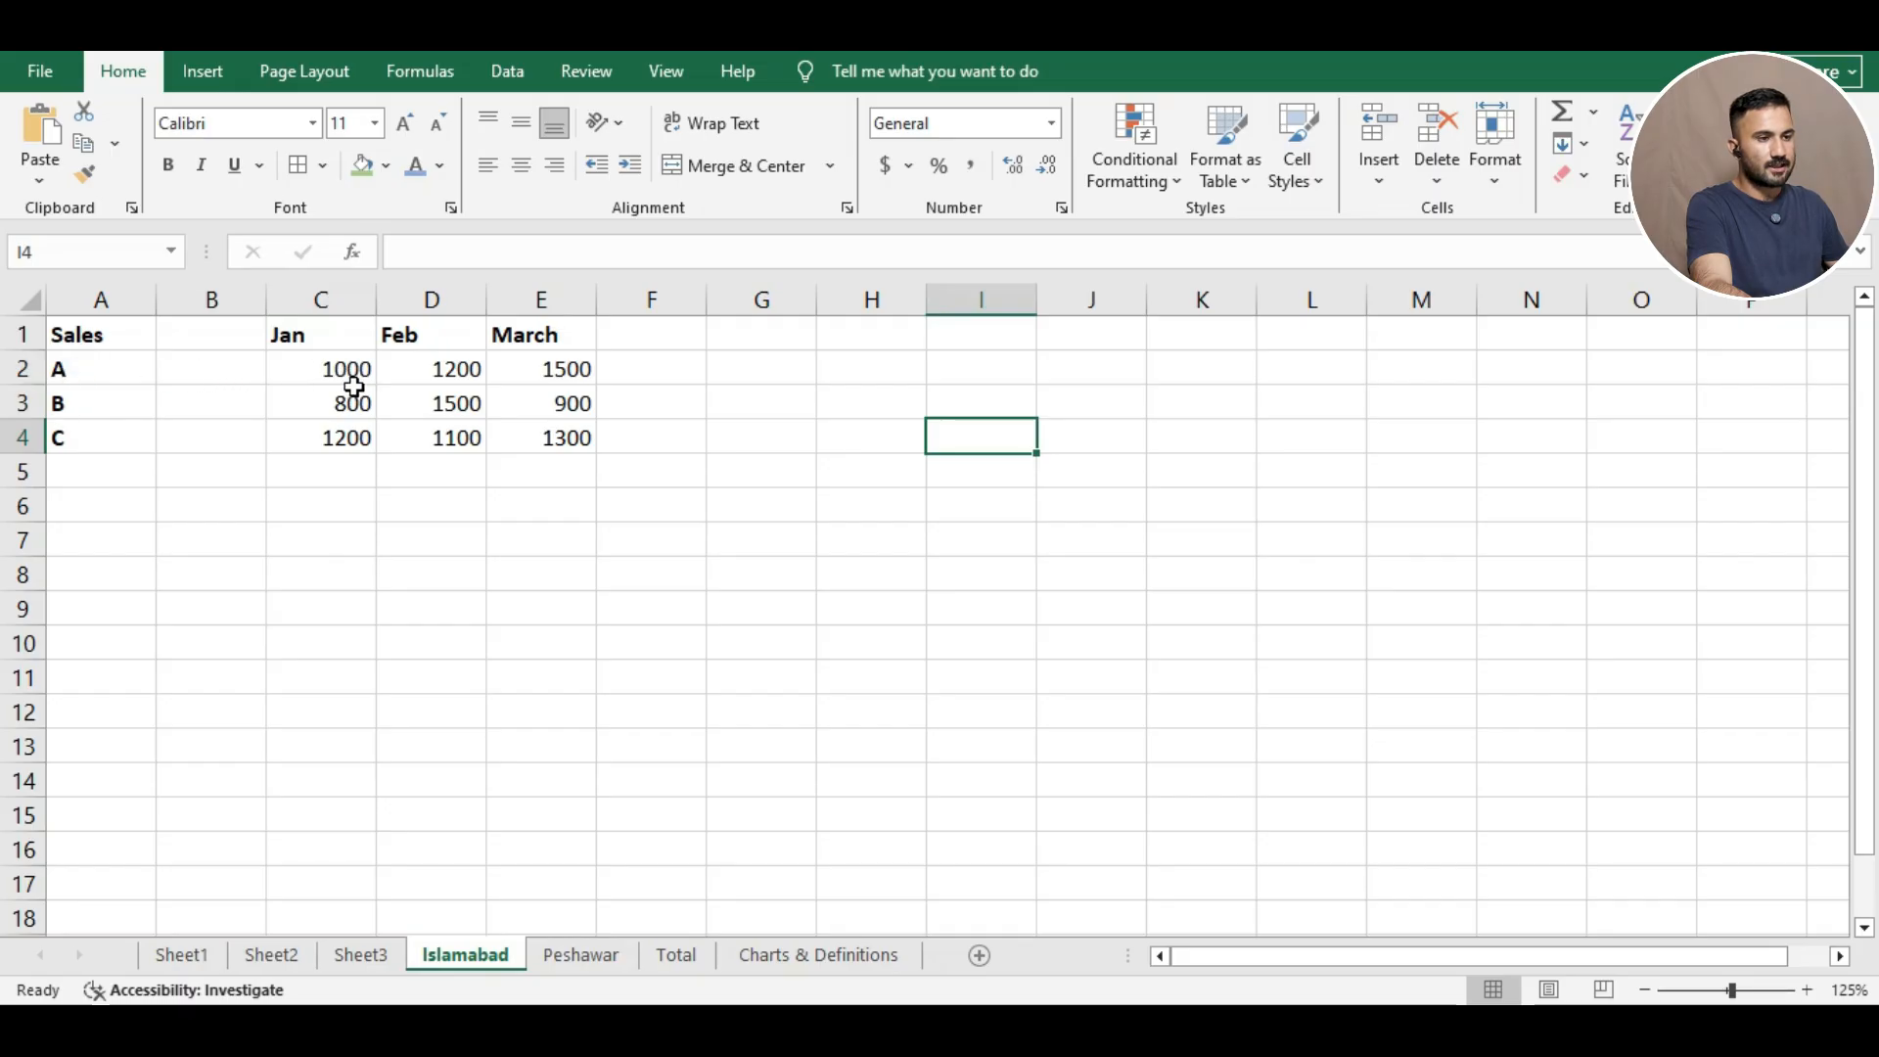
click(576, 957)
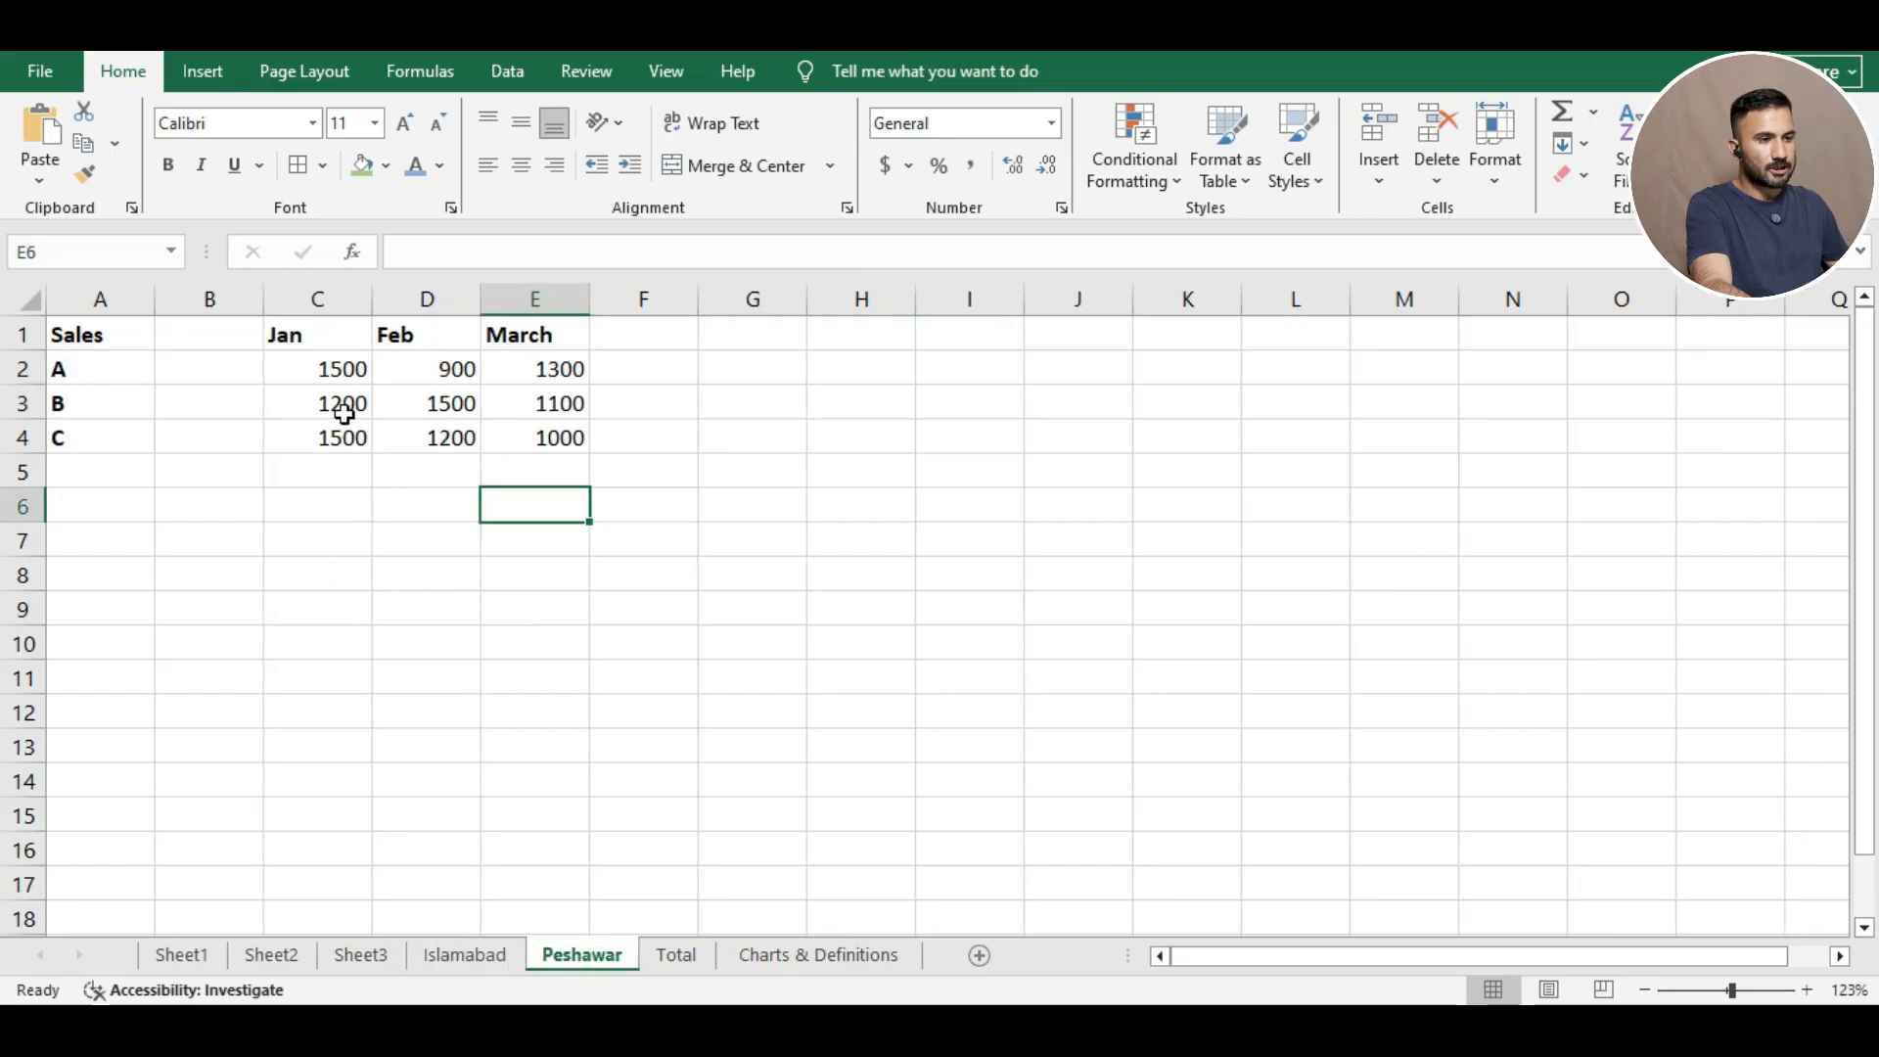
click(677, 956)
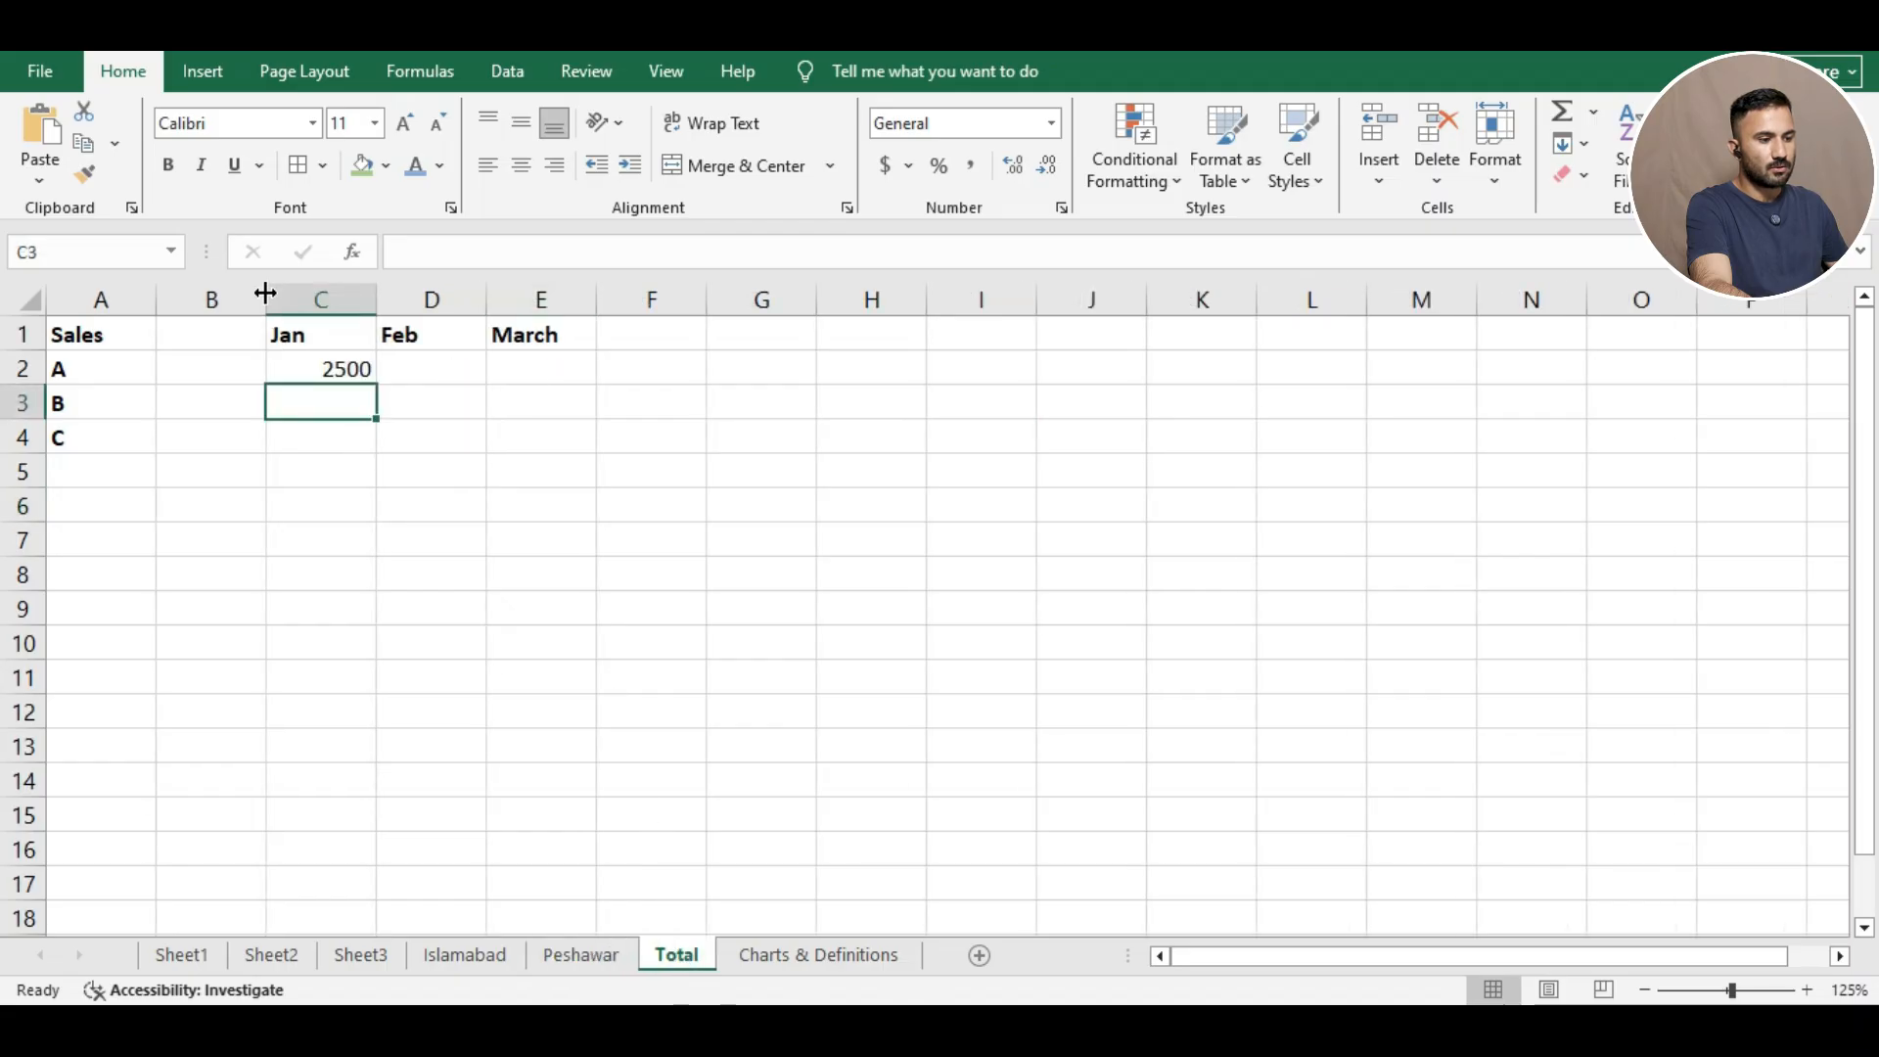
click(344, 369)
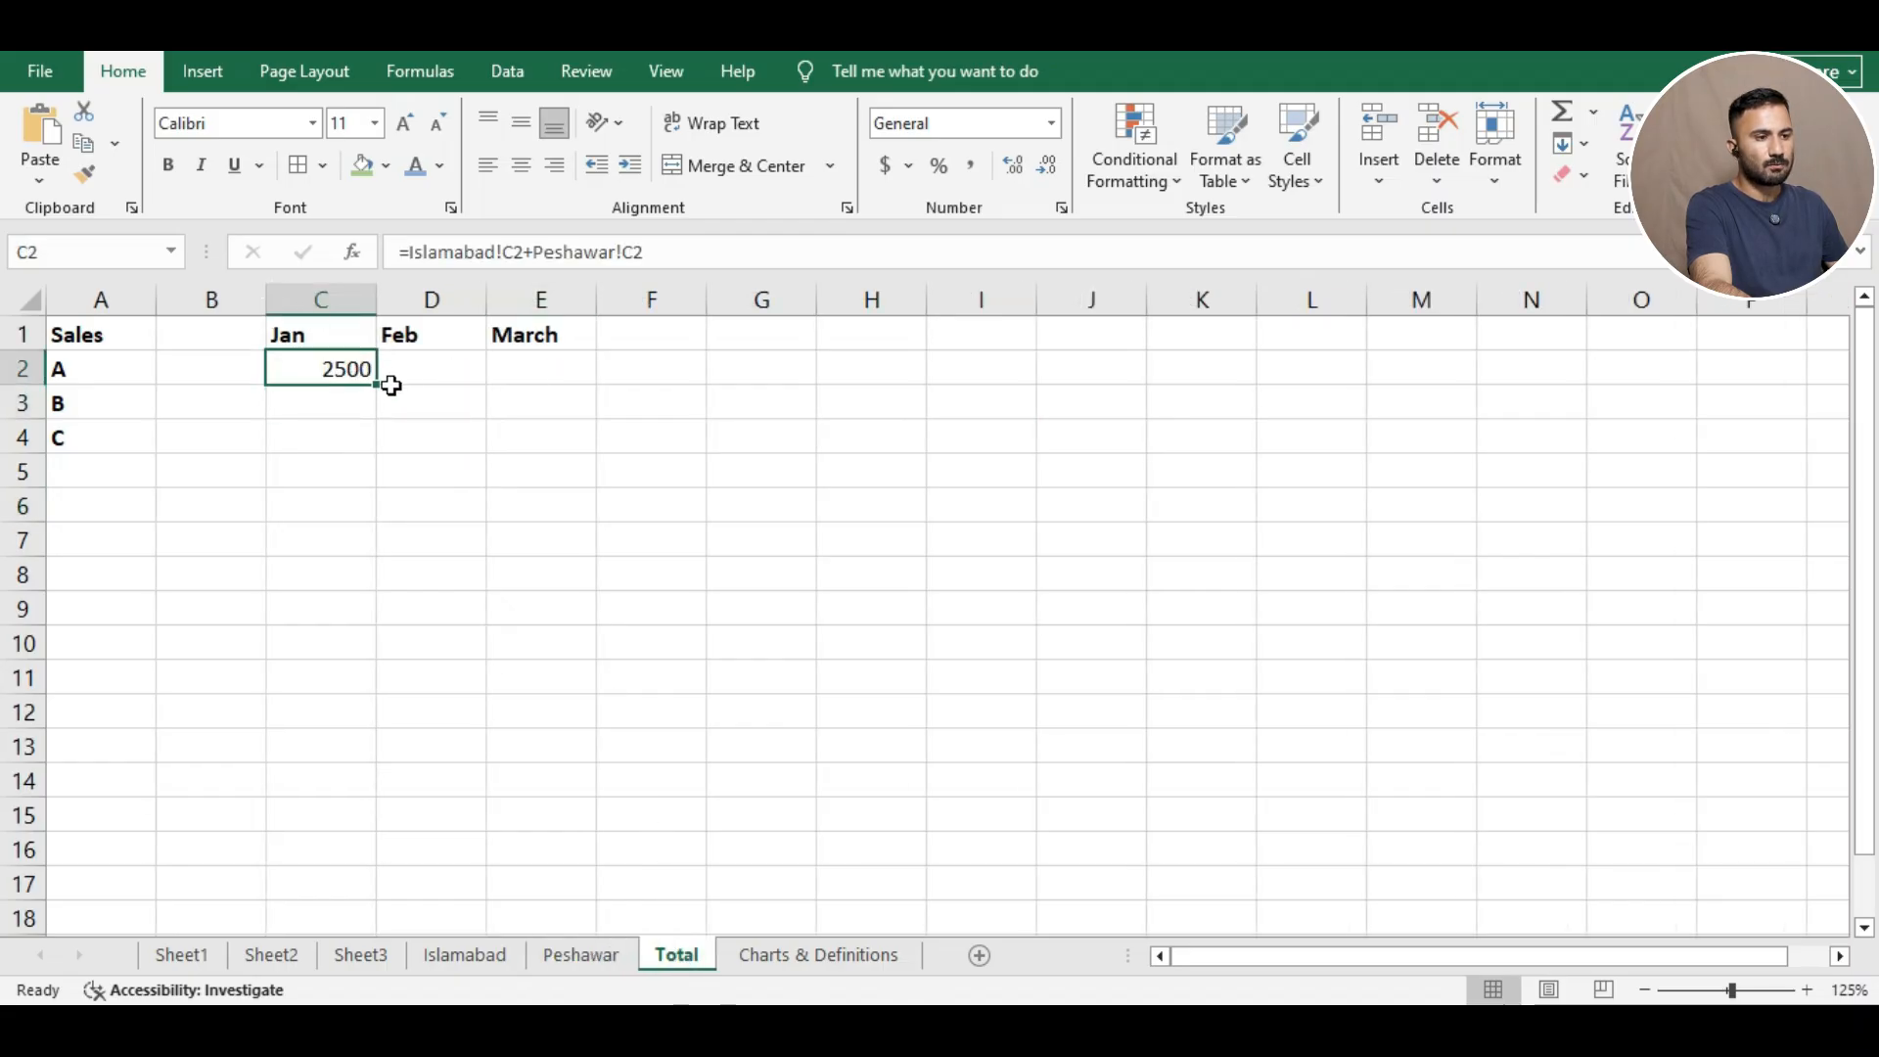
drag(378, 381, 544, 379)
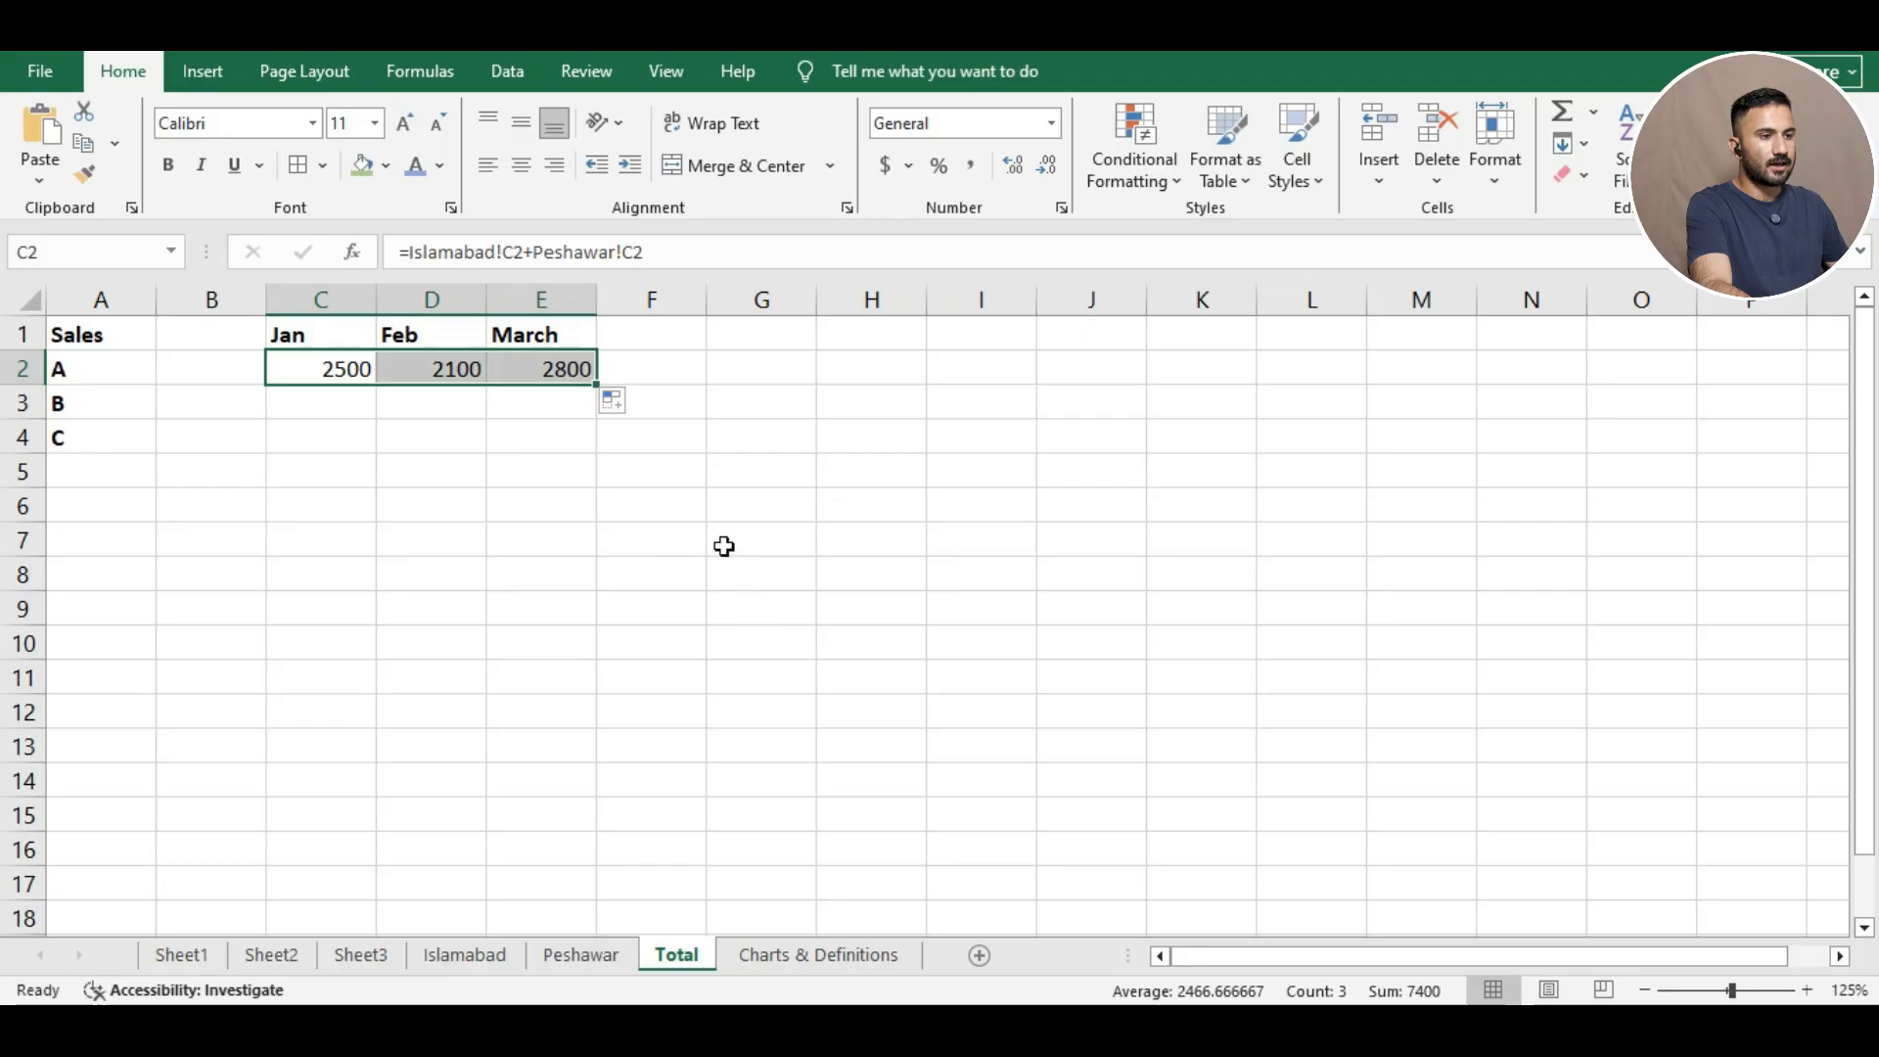
click(329, 417)
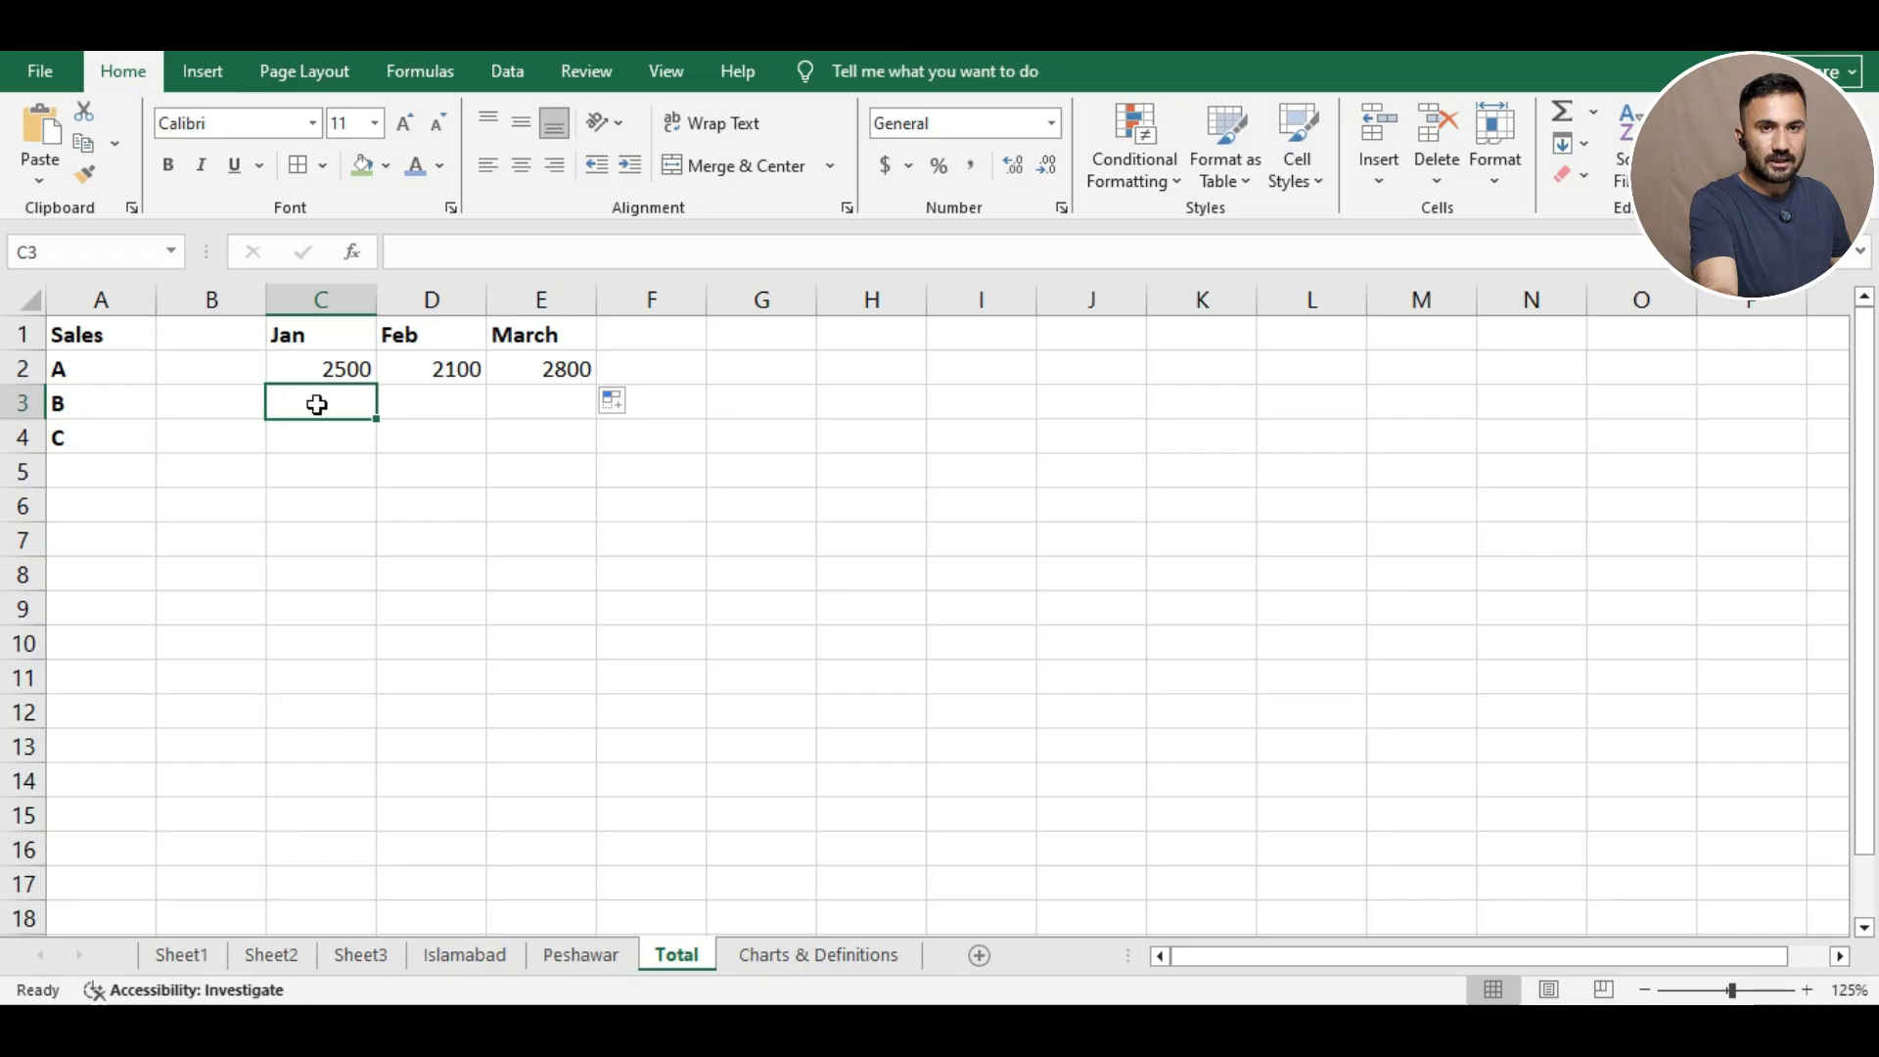
Enter =Islamabad!C3+Peshawar!C3 in C3 and check it against the Islamabad and Peshawar sheets.
text(=)
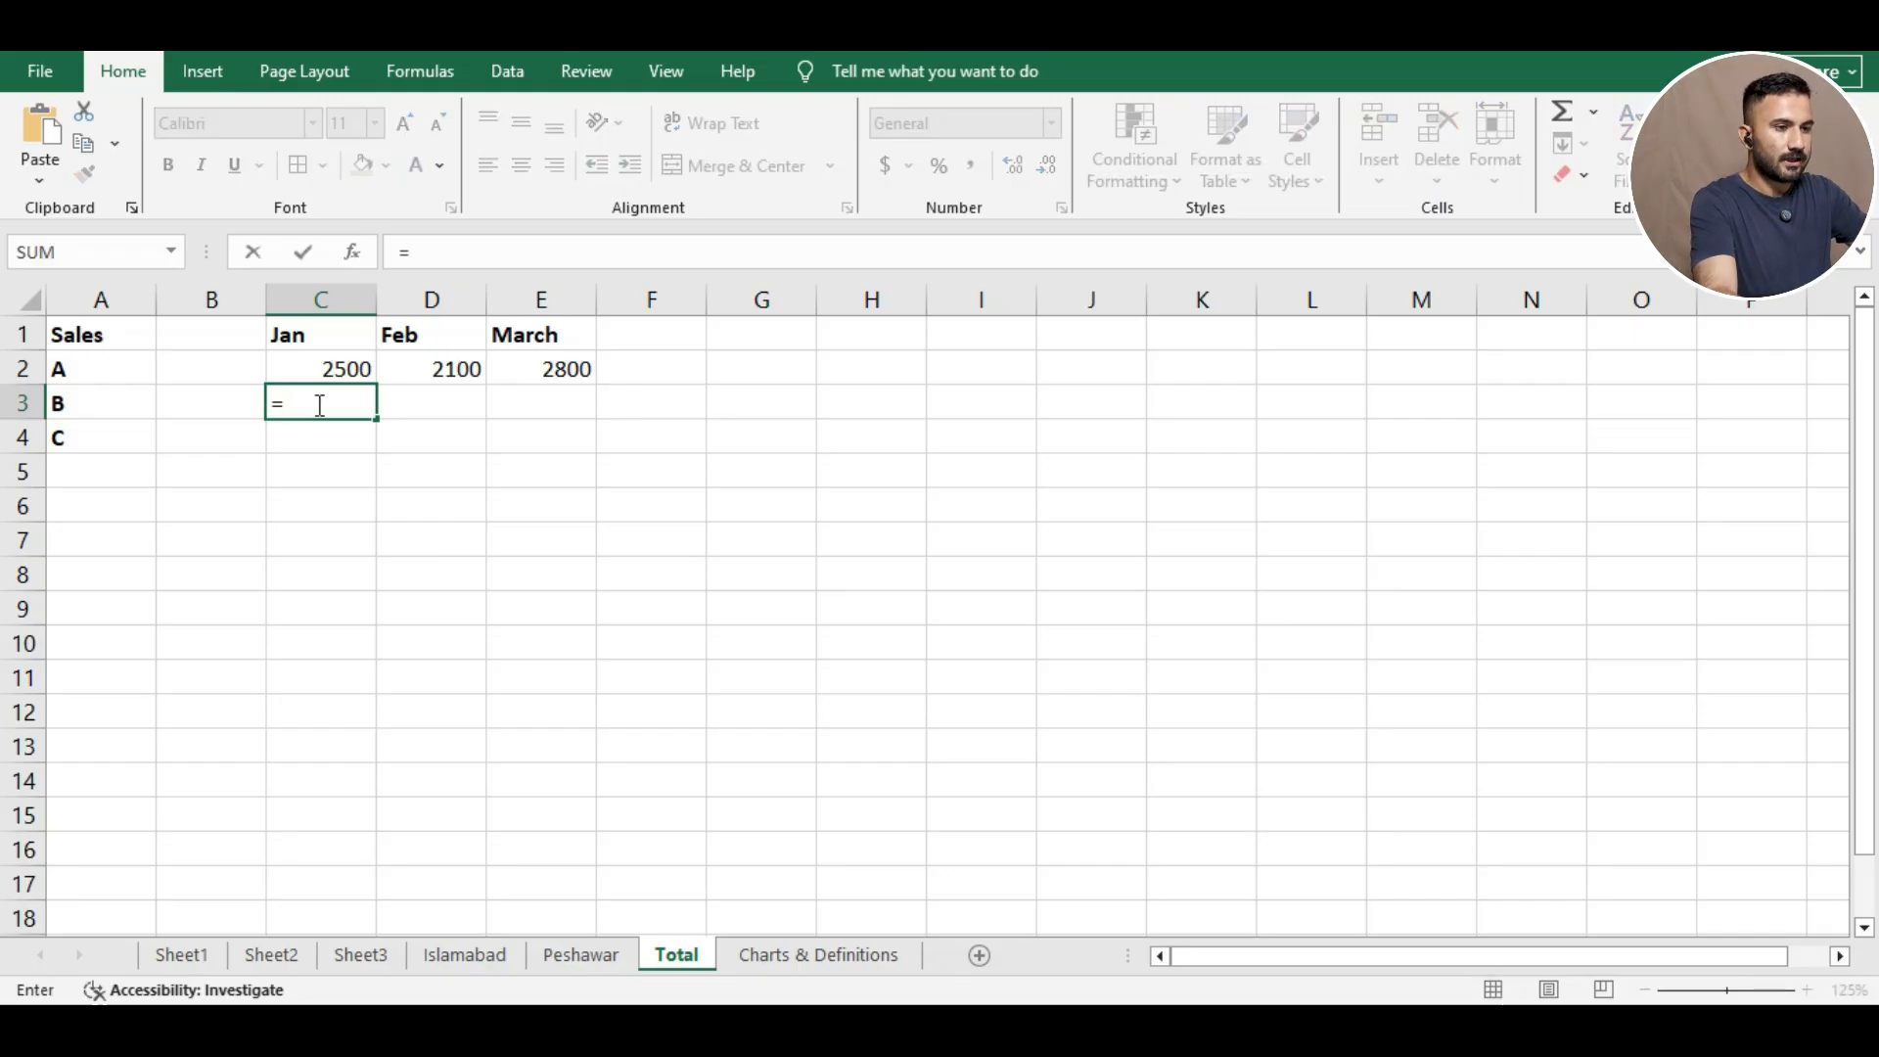
text(Islamabad!C3)
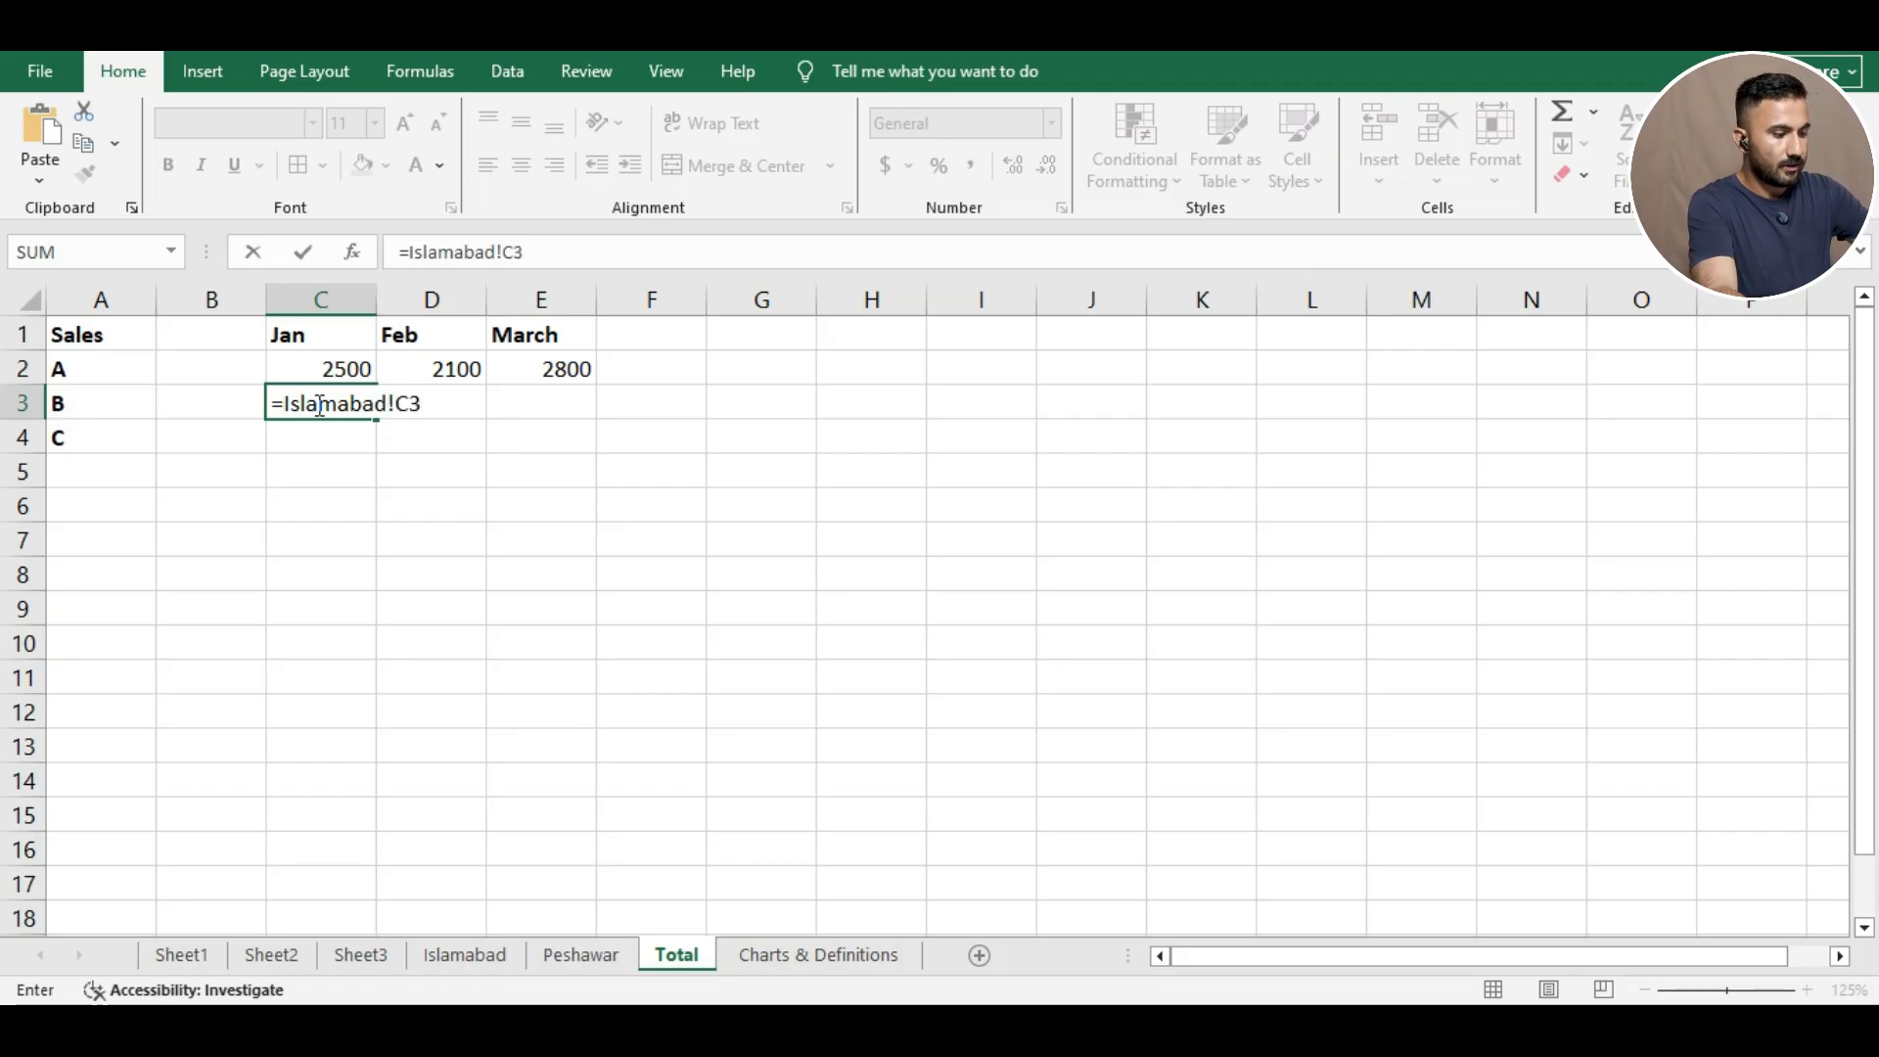
text(+Peshawar)
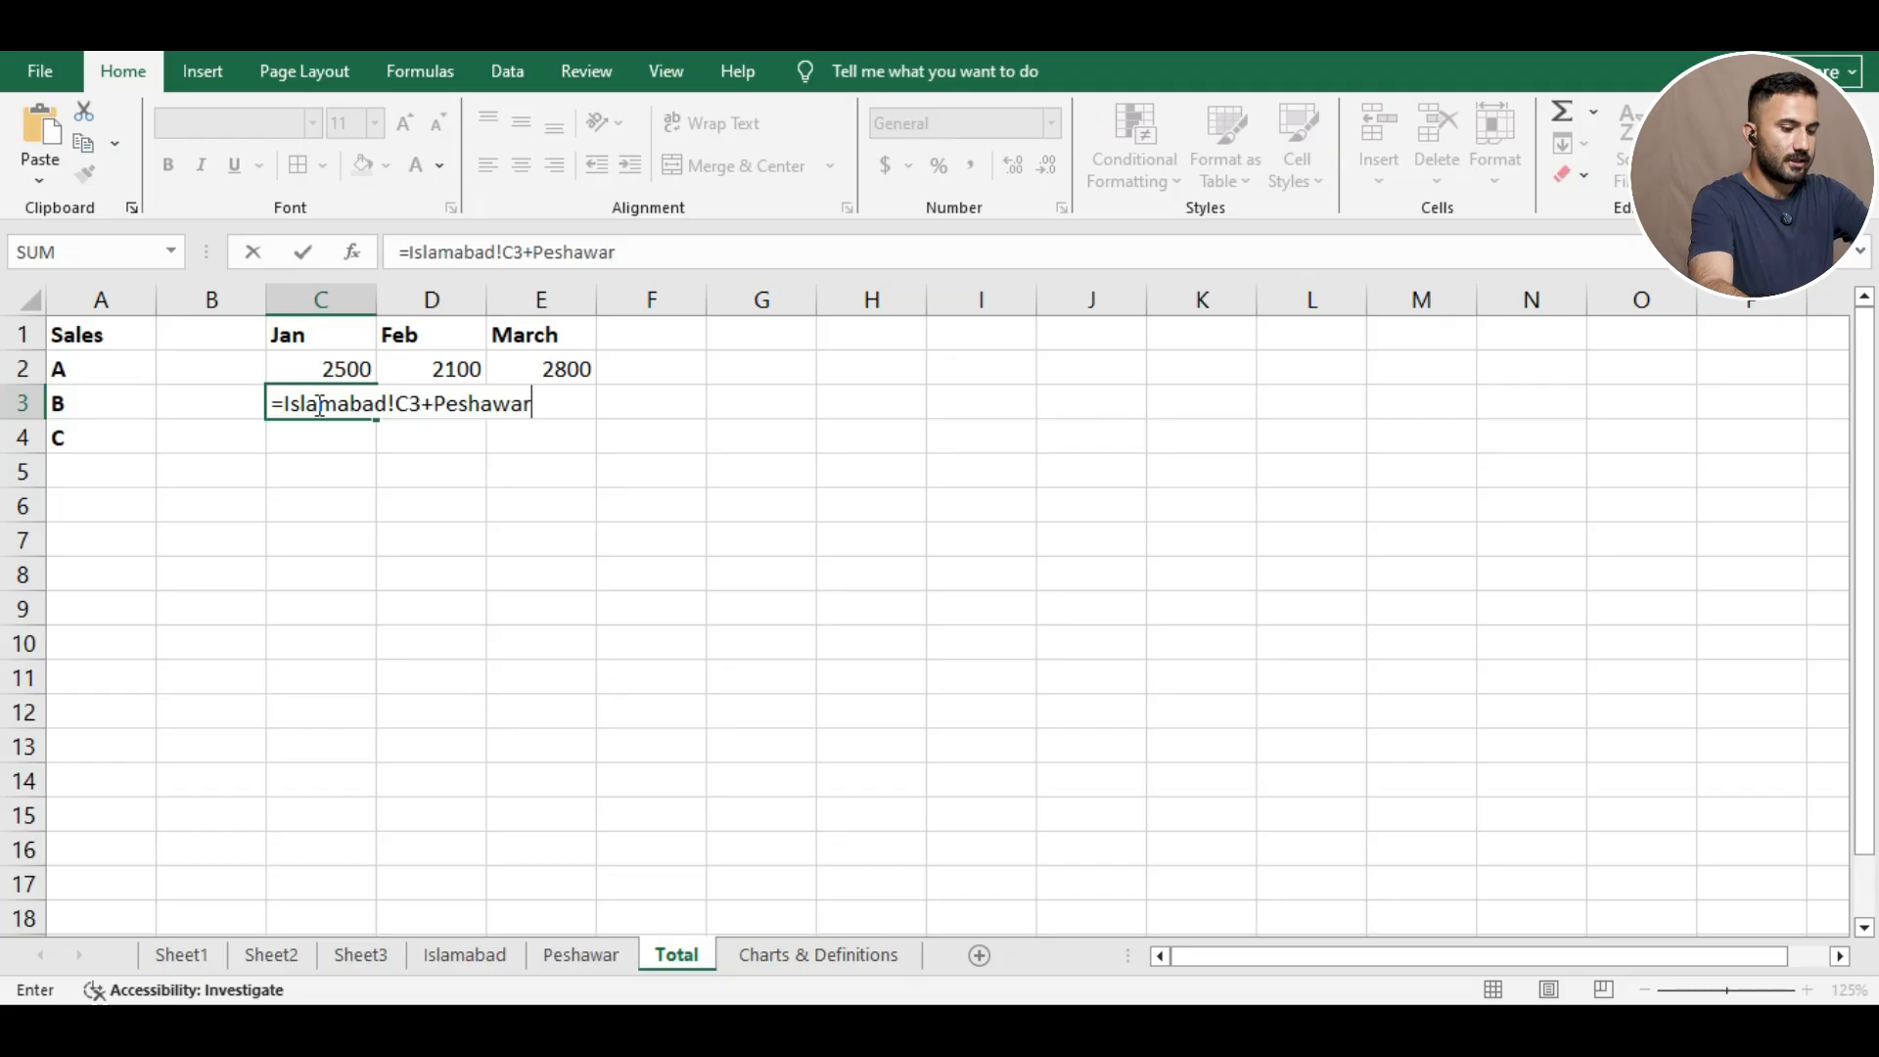
text(!C3)
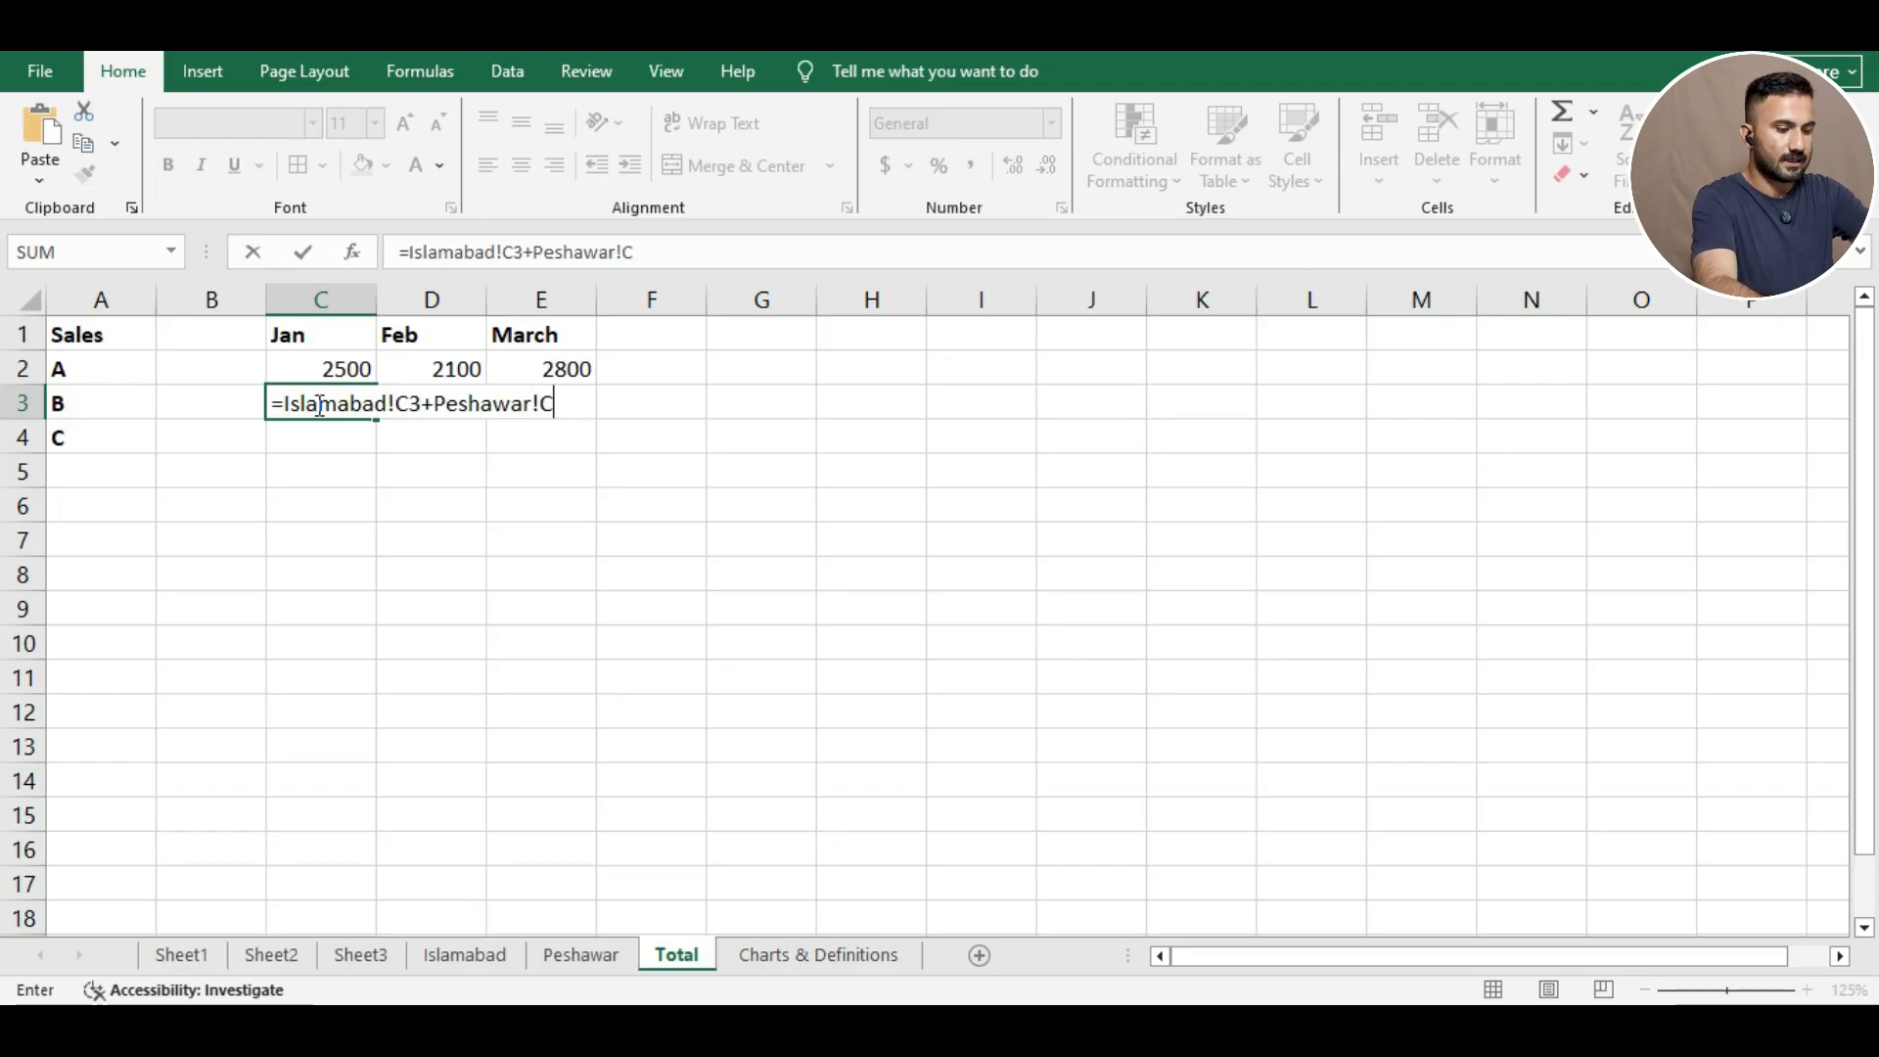
key(Return)
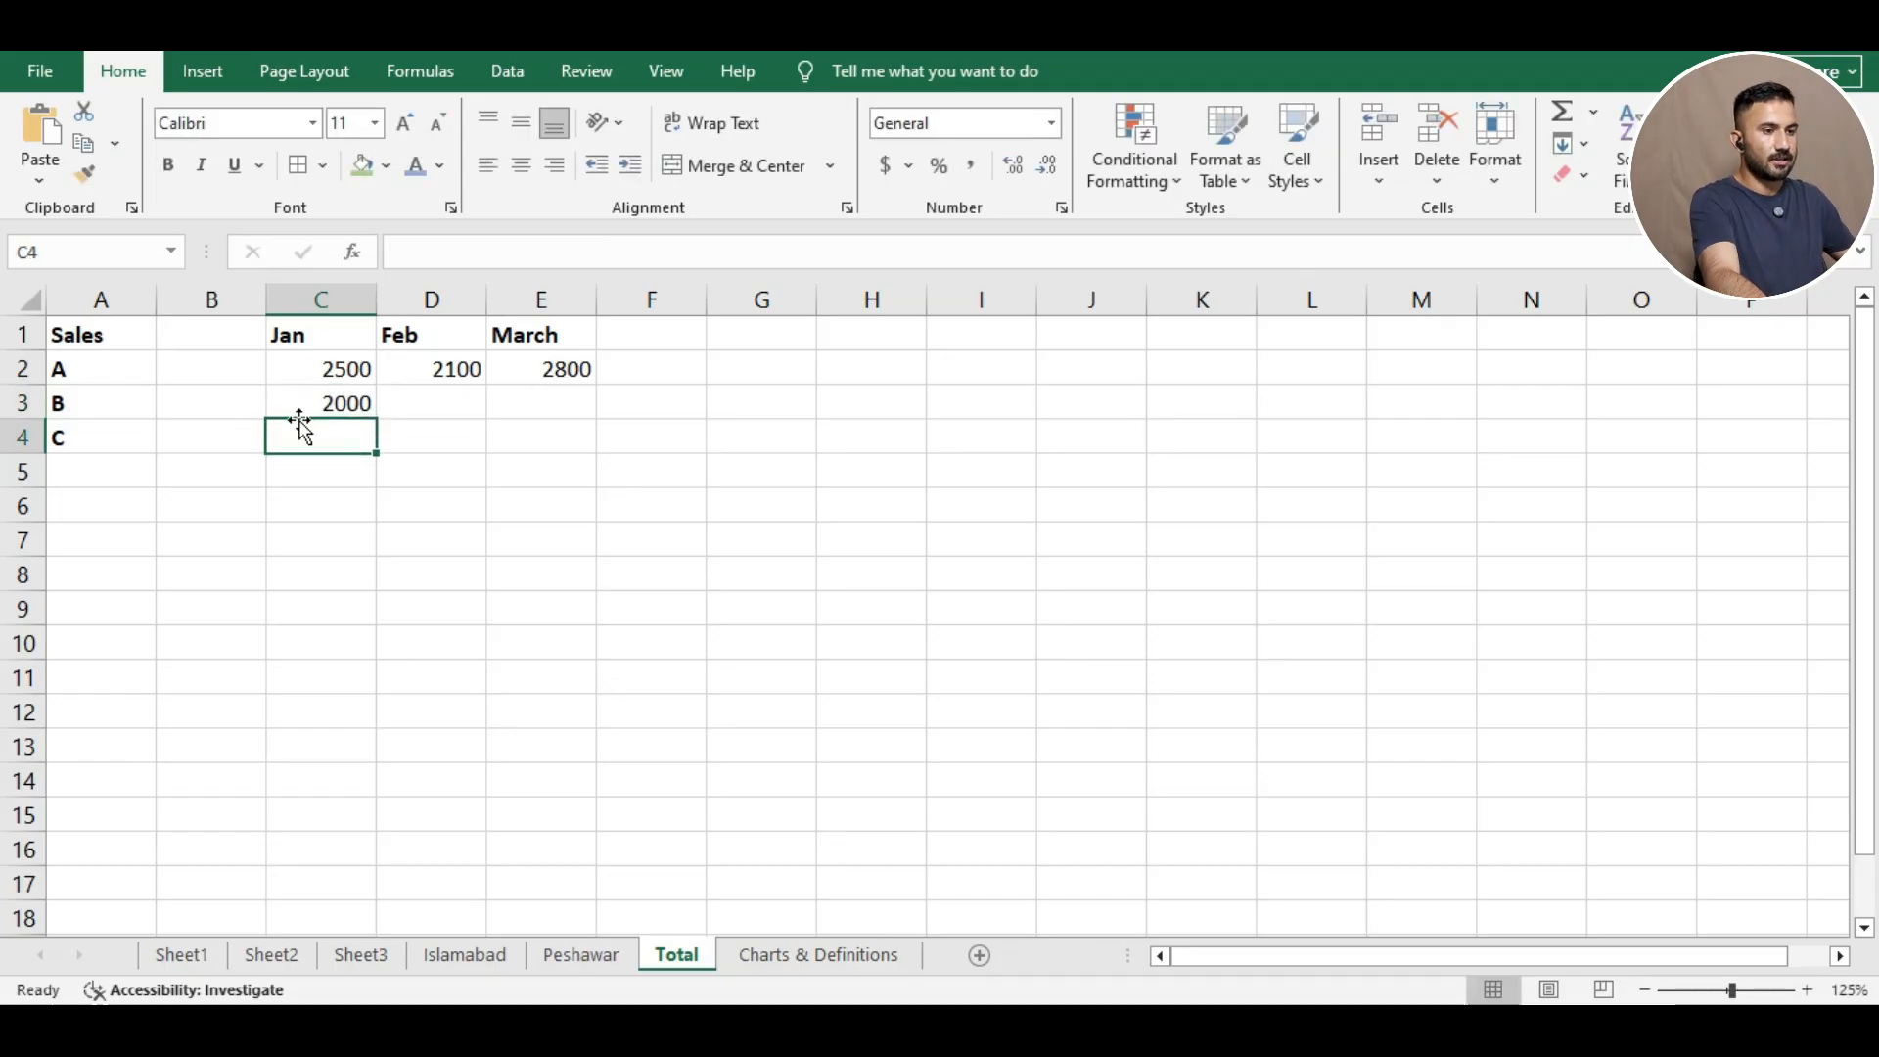
click(445, 961)
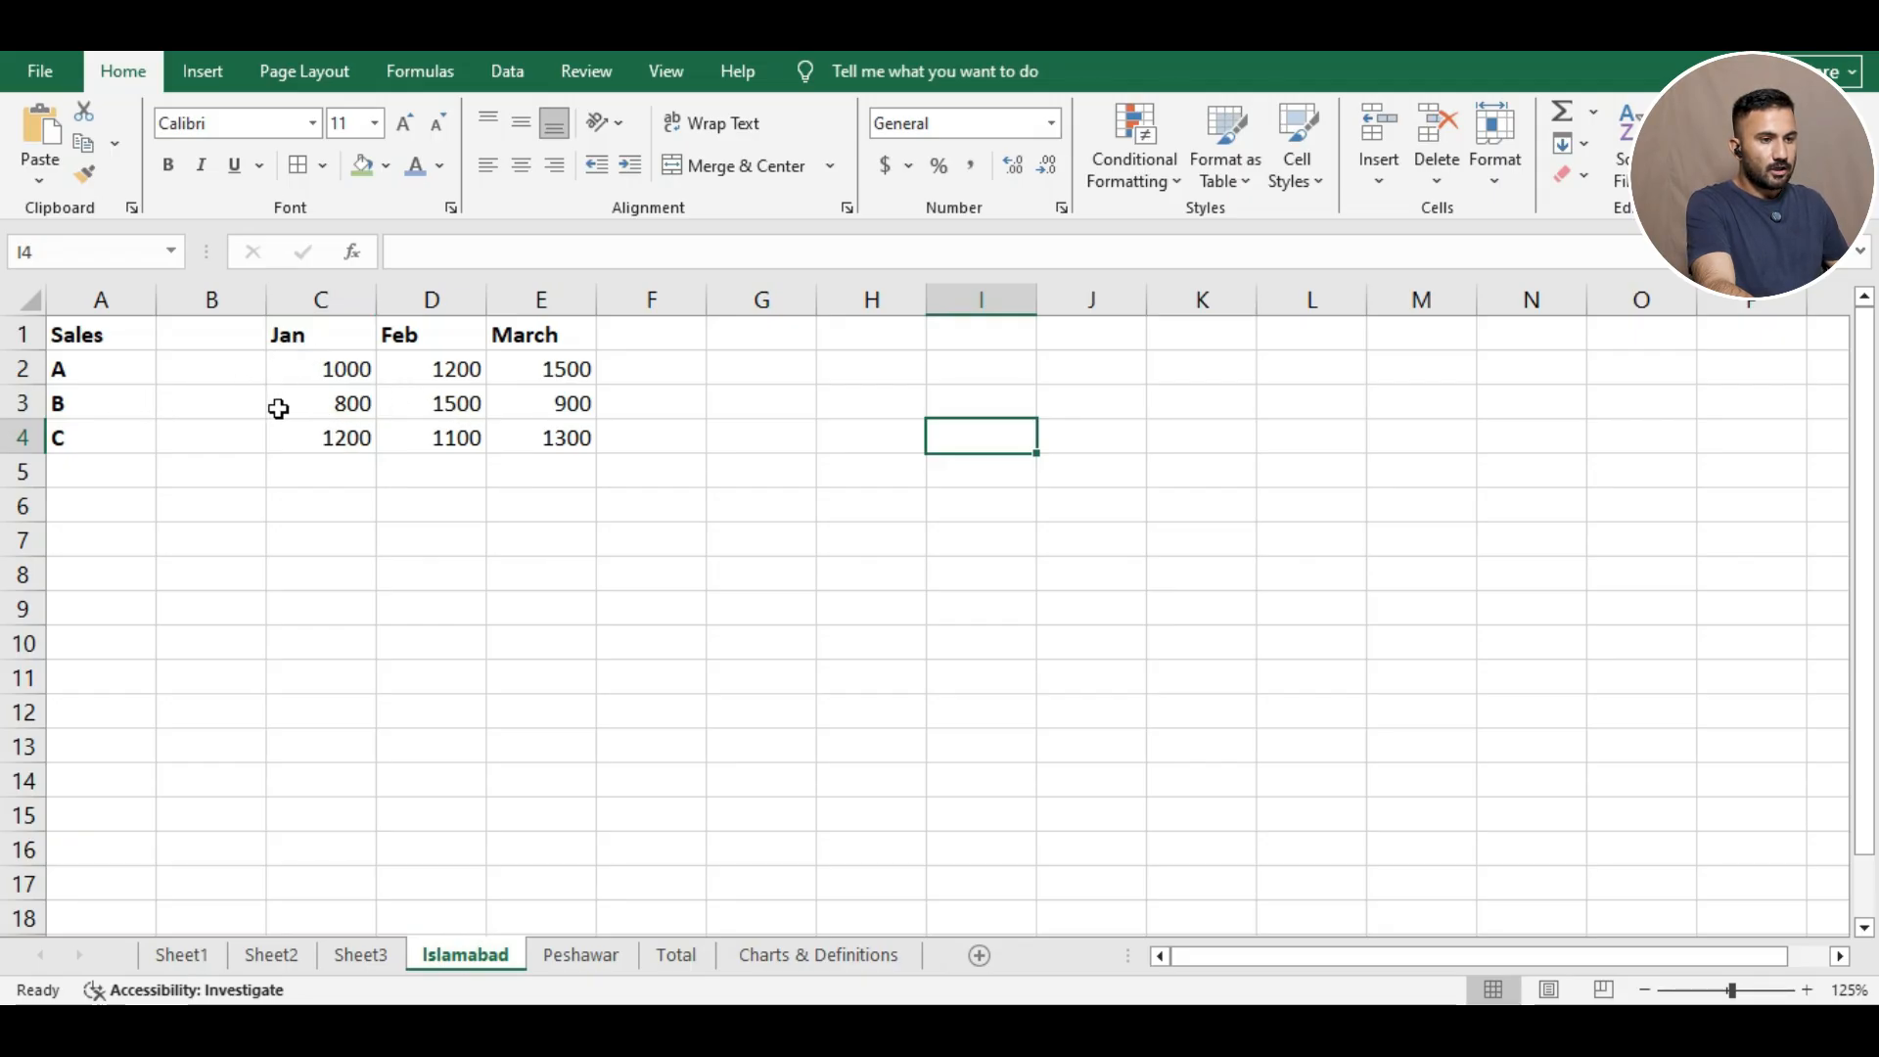
click(585, 961)
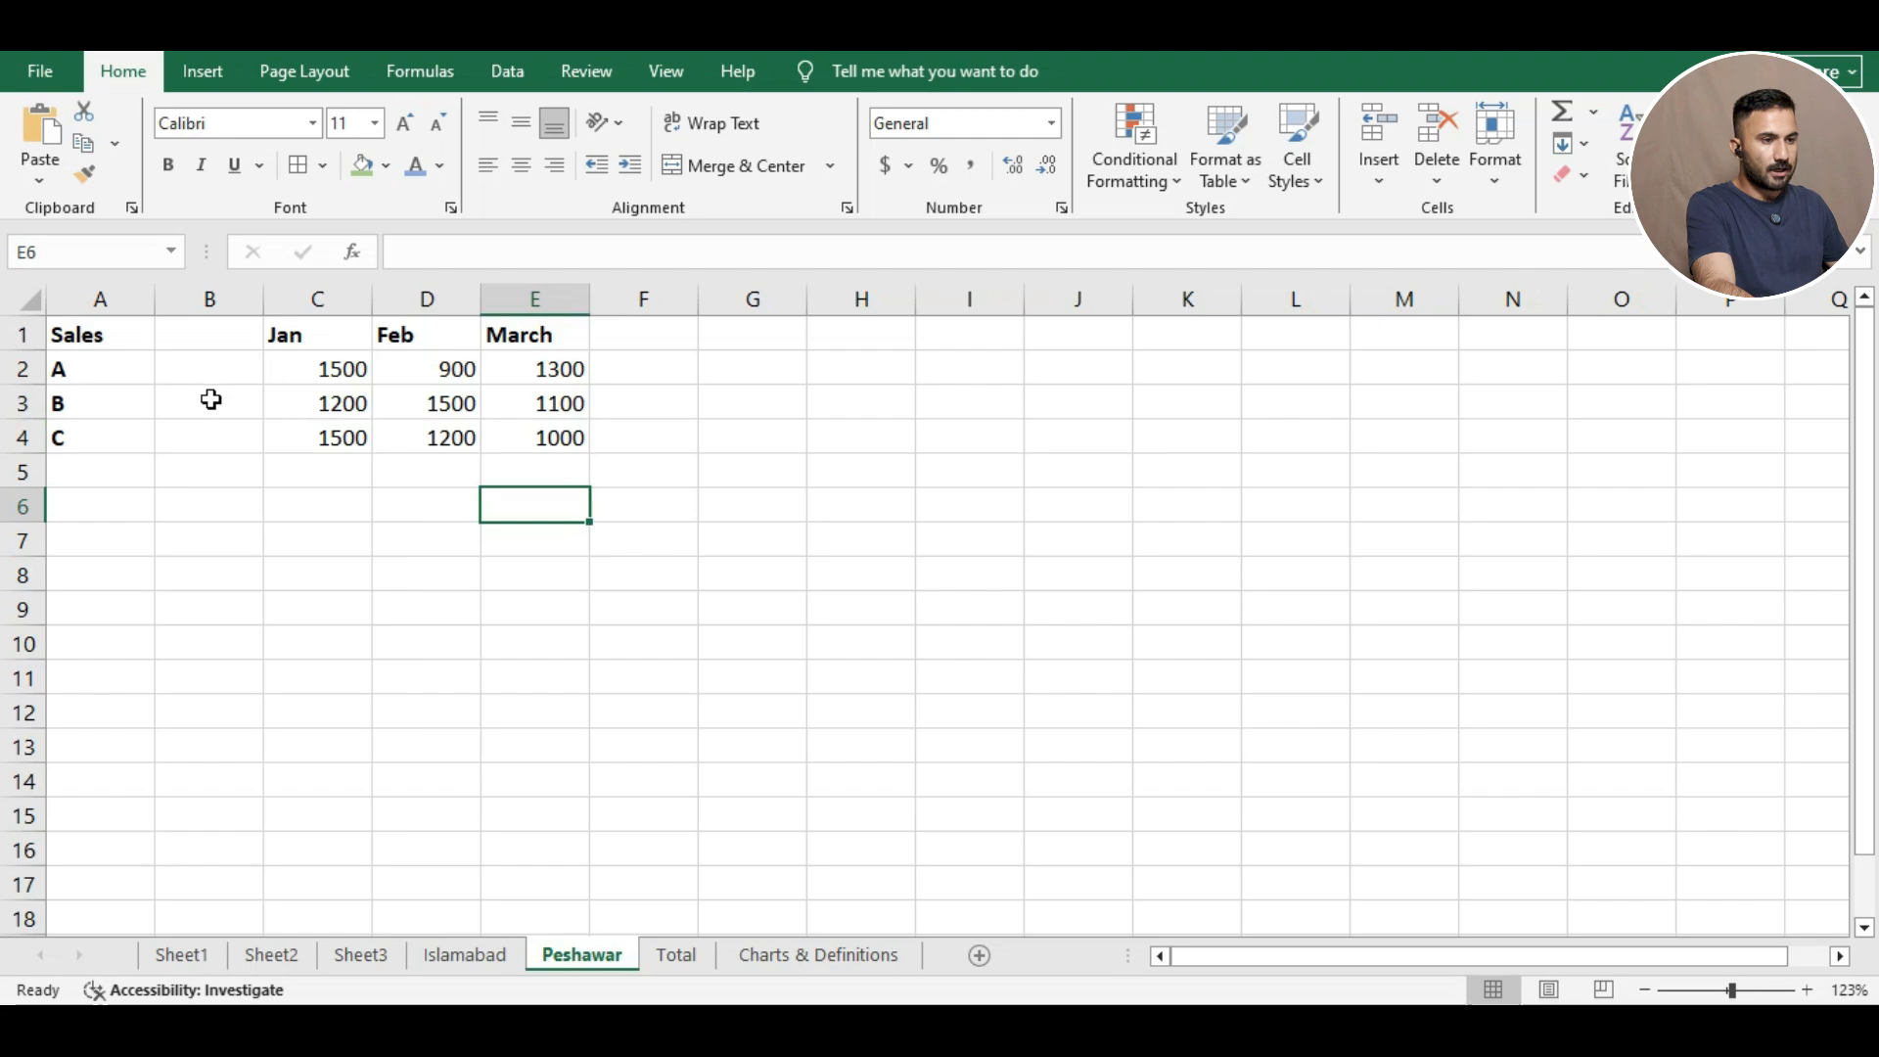
click(690, 961)
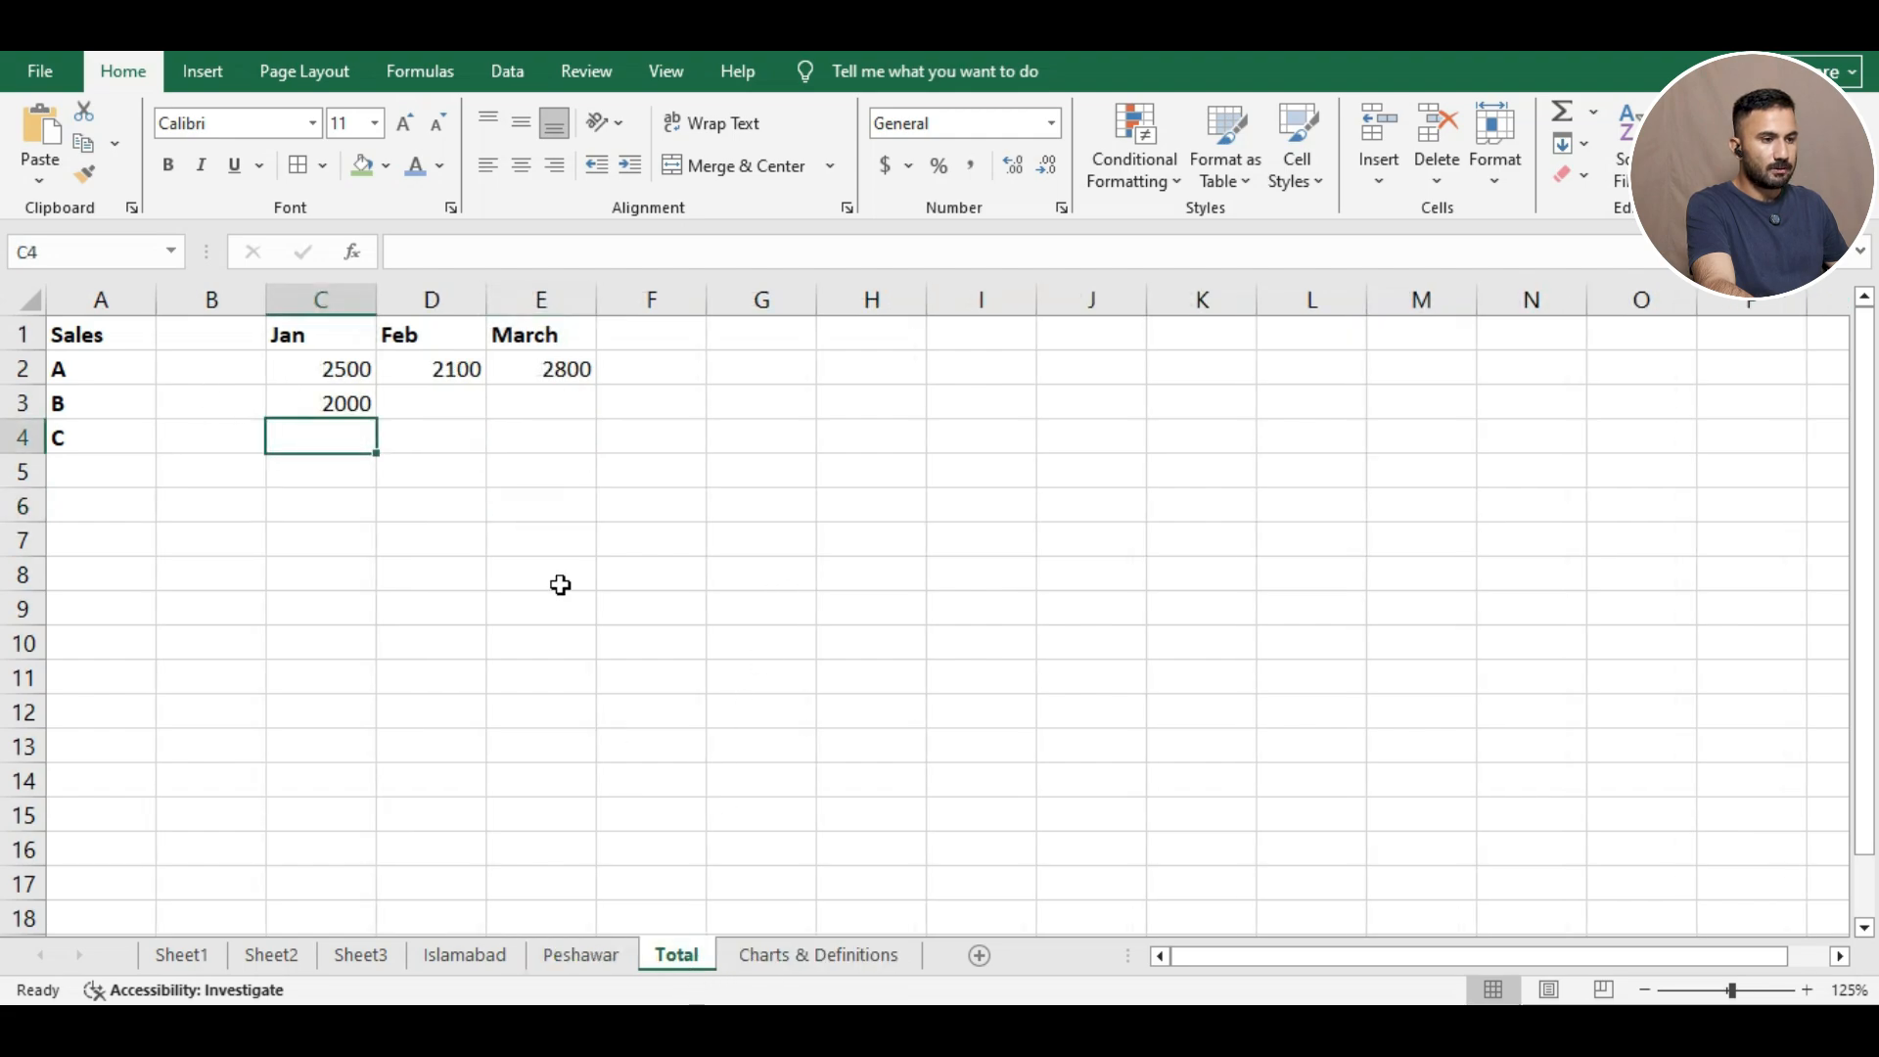
Fill C3's formula across to E3, giving B 2000, 3000 and 2000, and drag it toward row 4.
click(336, 403)
drag(383, 414, 585, 409)
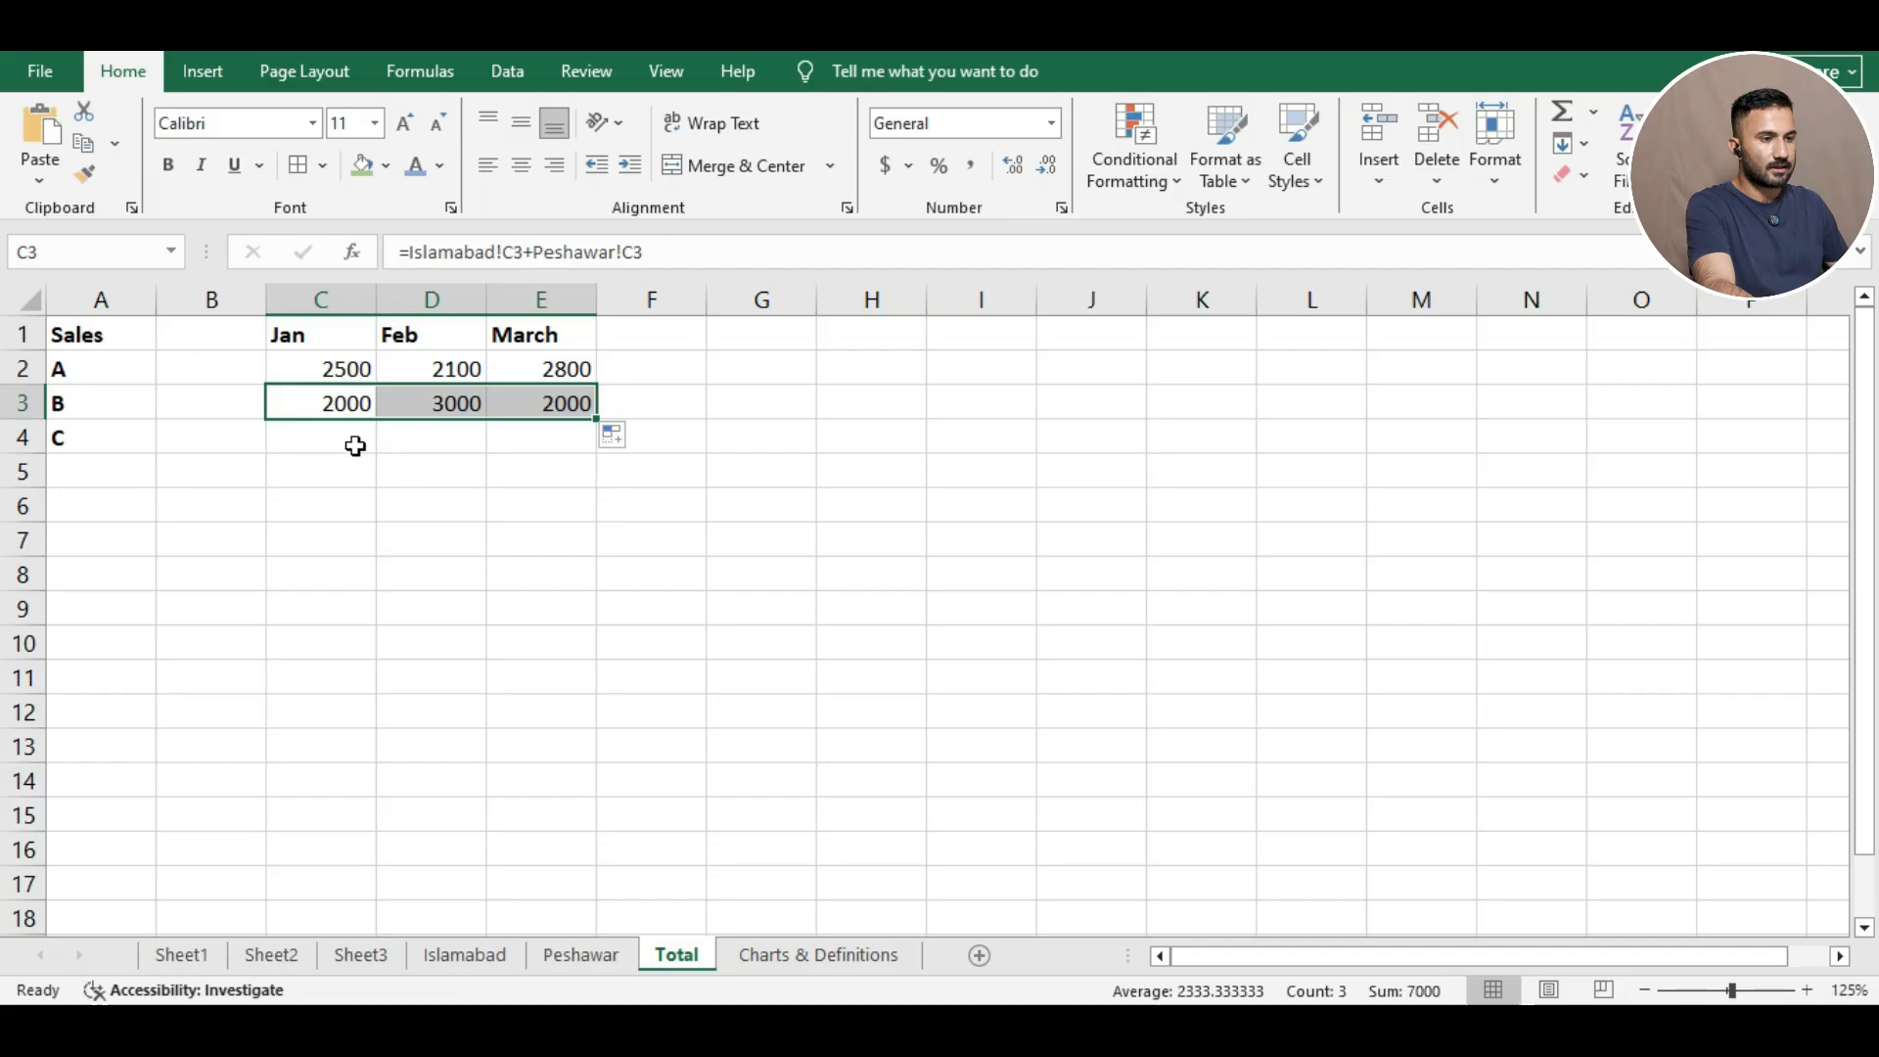
drag(592, 417, 601, 441)
click(772, 429)
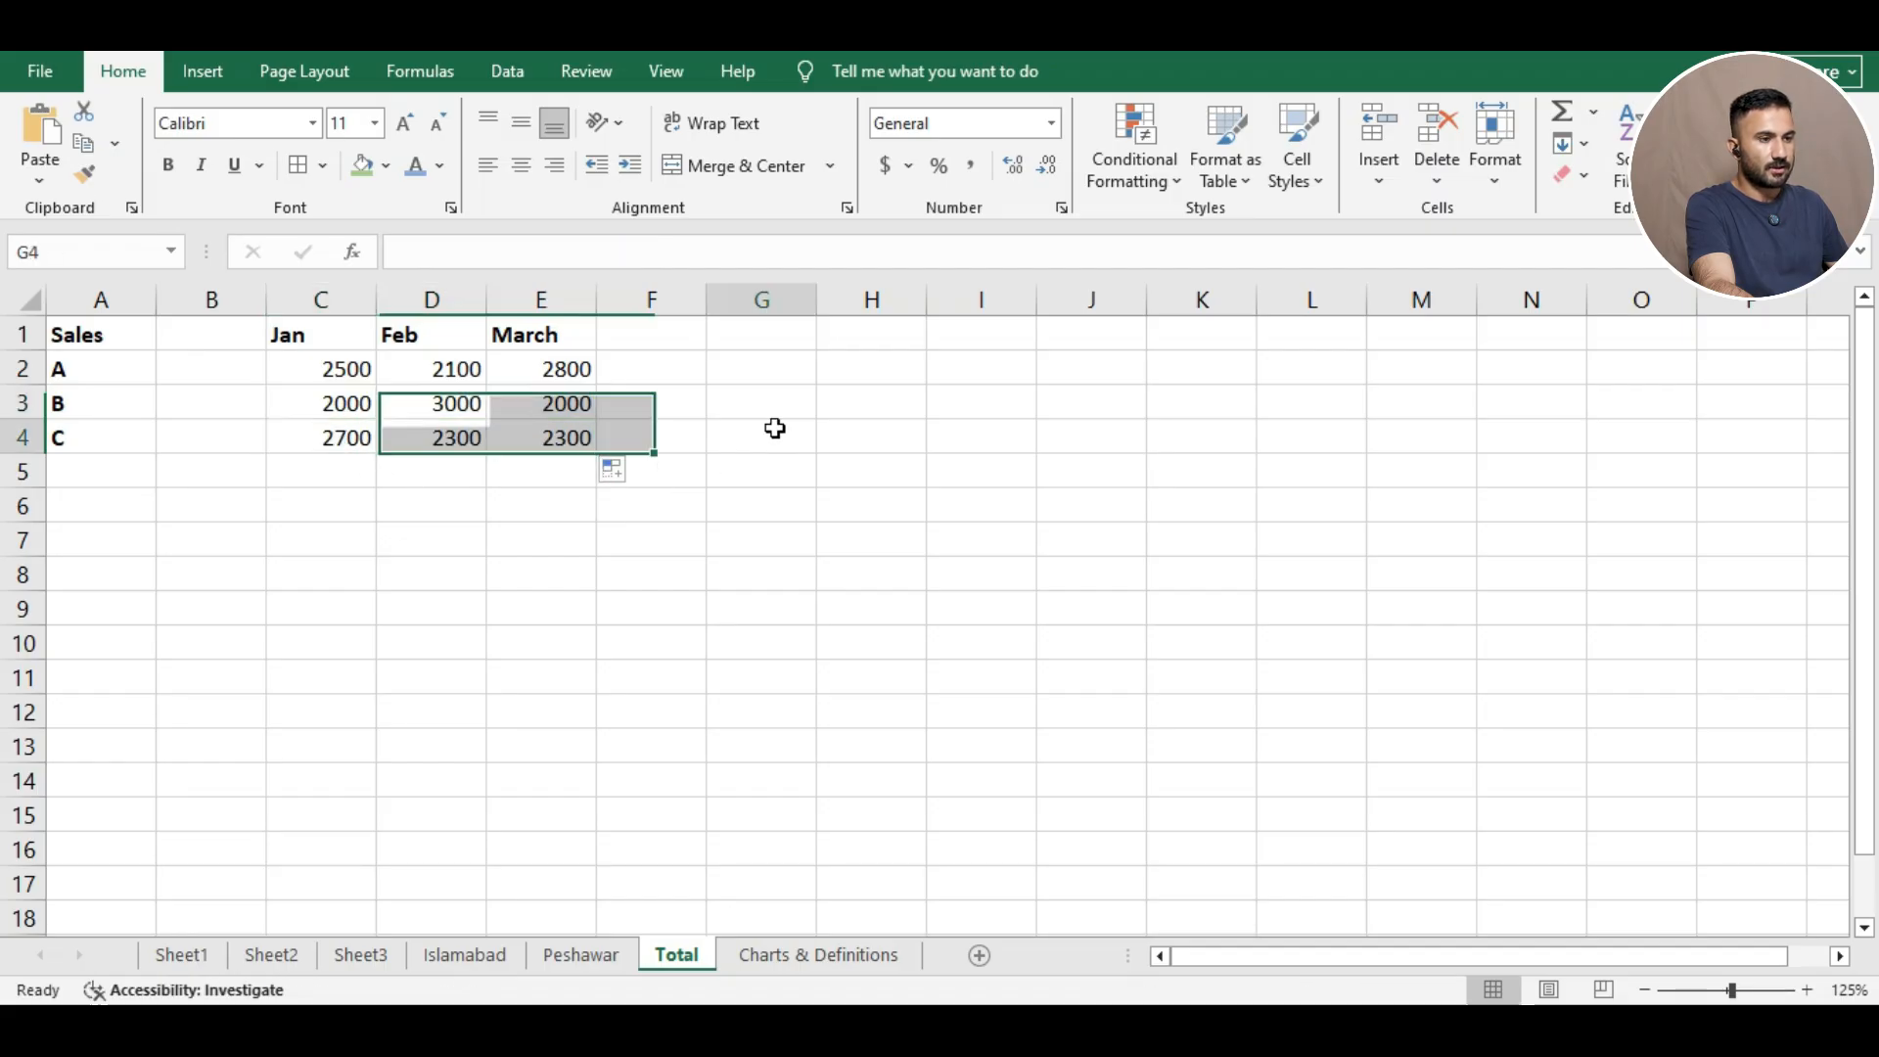
click(644, 665)
click(814, 510)
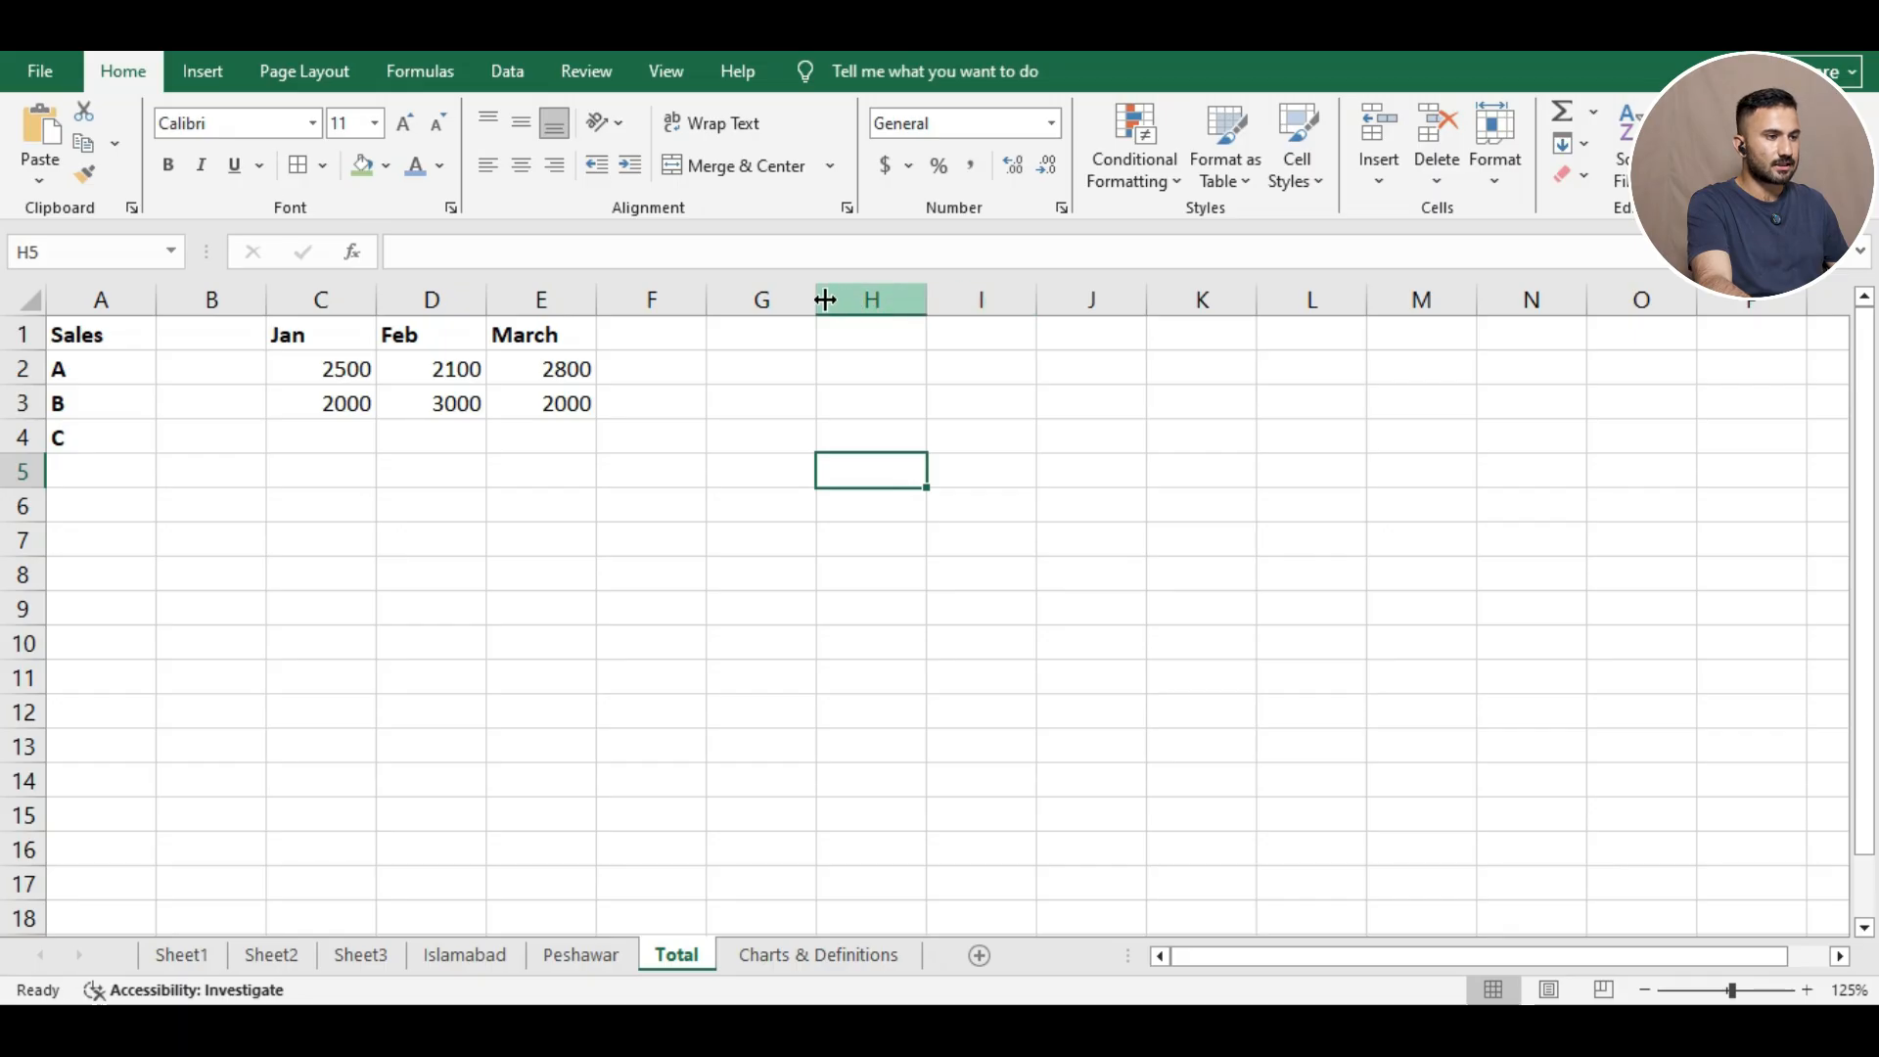
Set column G on the Total sheet to width 10 using Column Width.
mouse_move(815, 310)
mouse_down()
mouse_move(965, 307)
mouse_move(817, 294)
mouse_up()
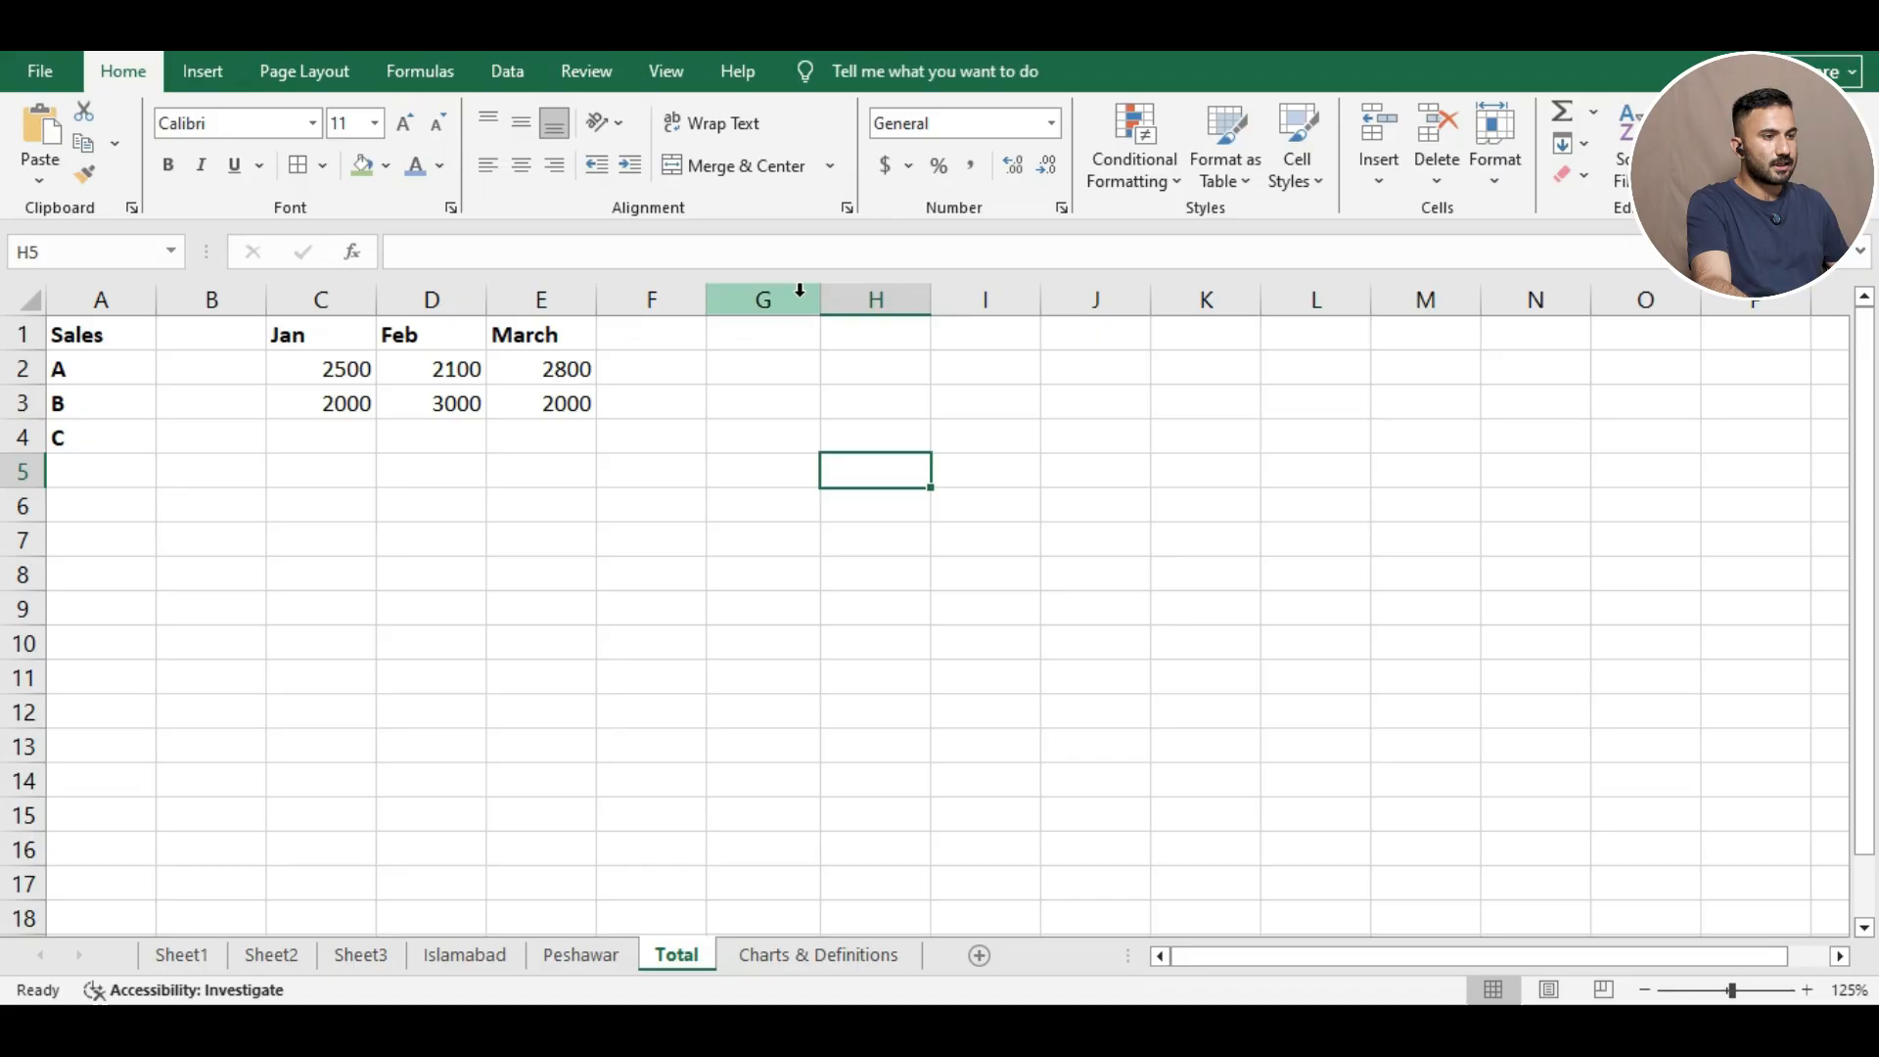
right_click(800, 294)
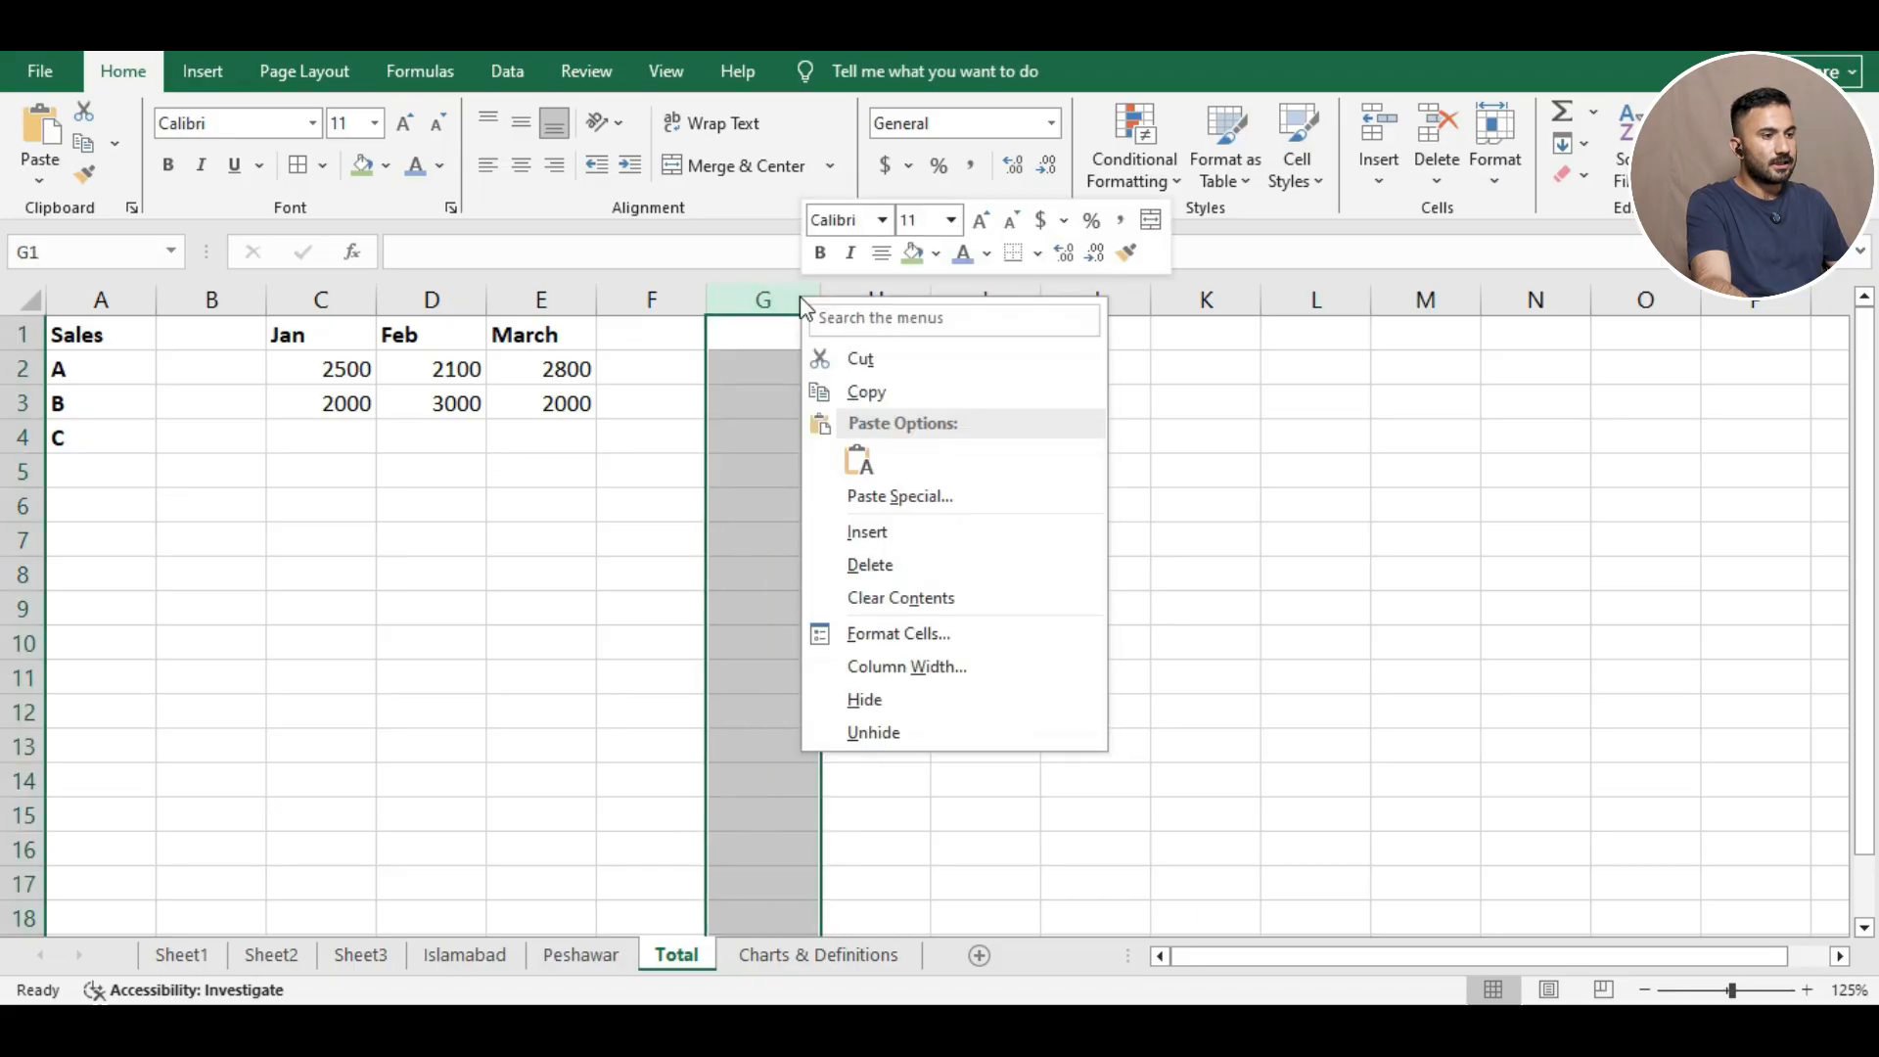
click(912, 666)
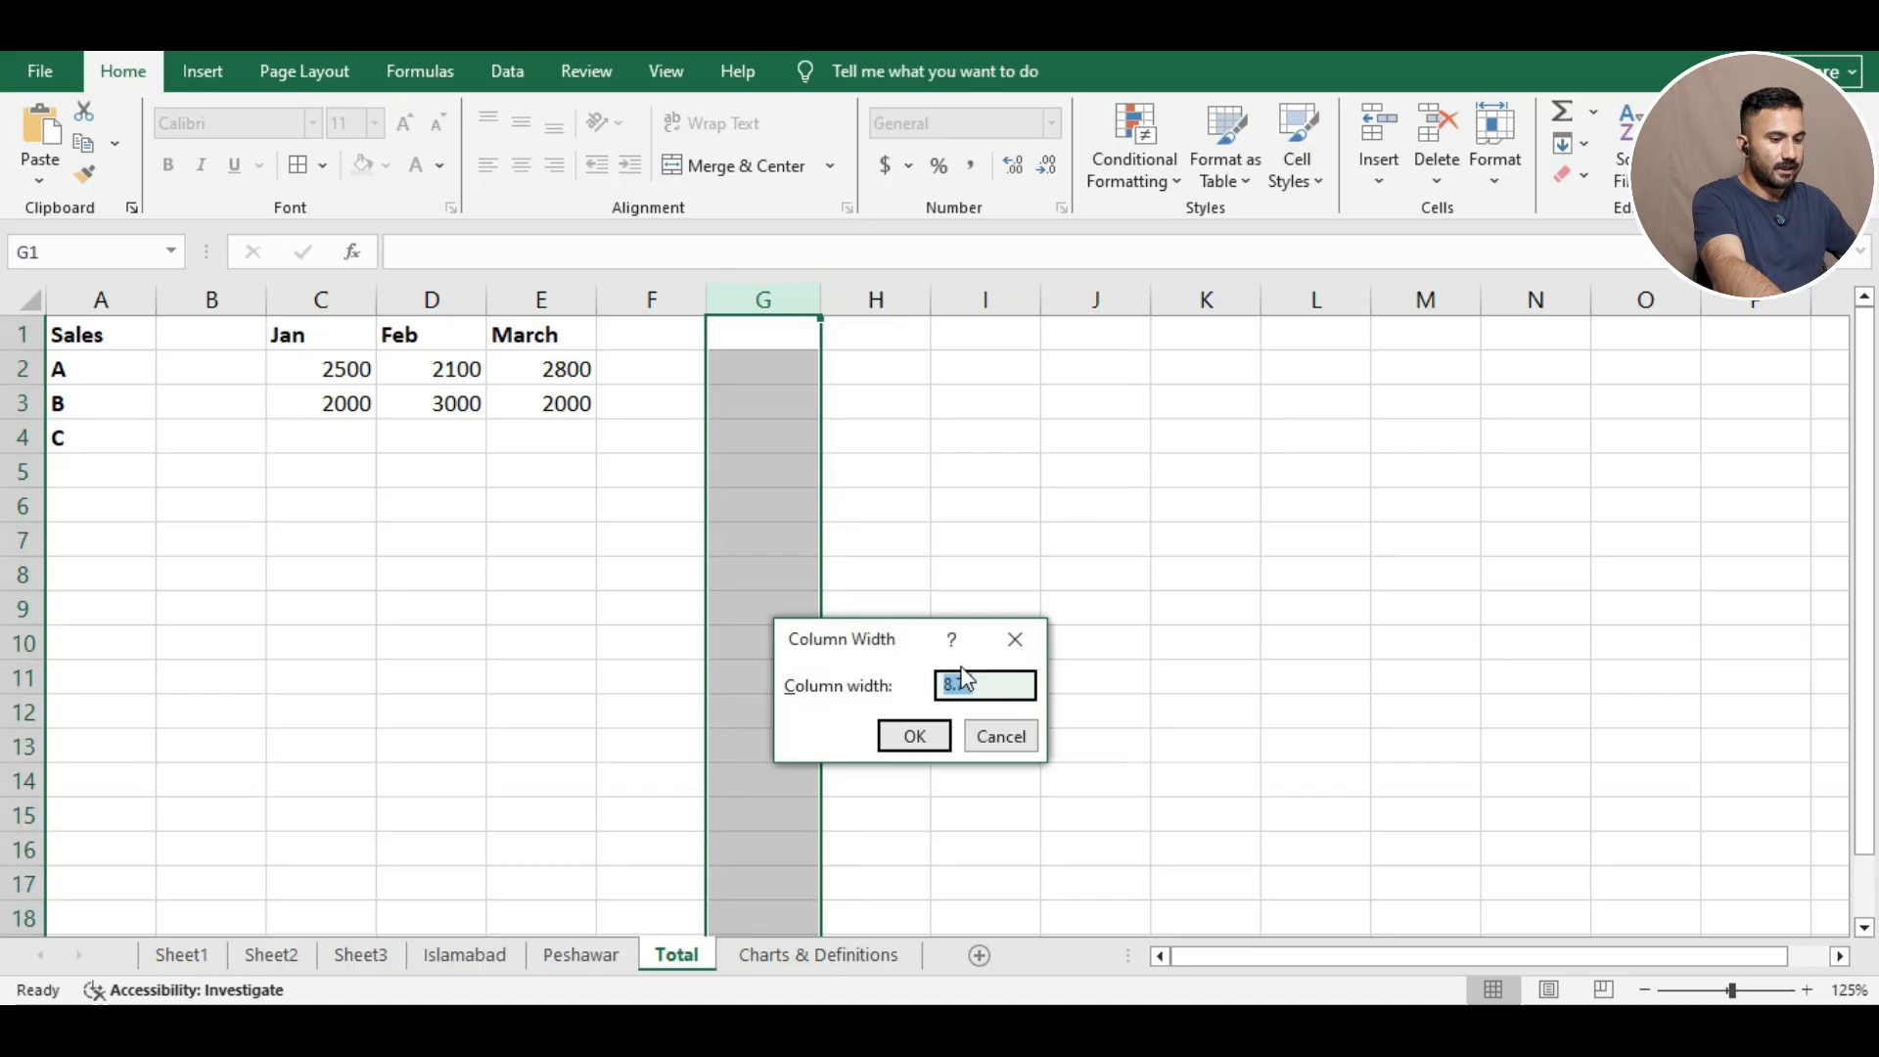
text(10)
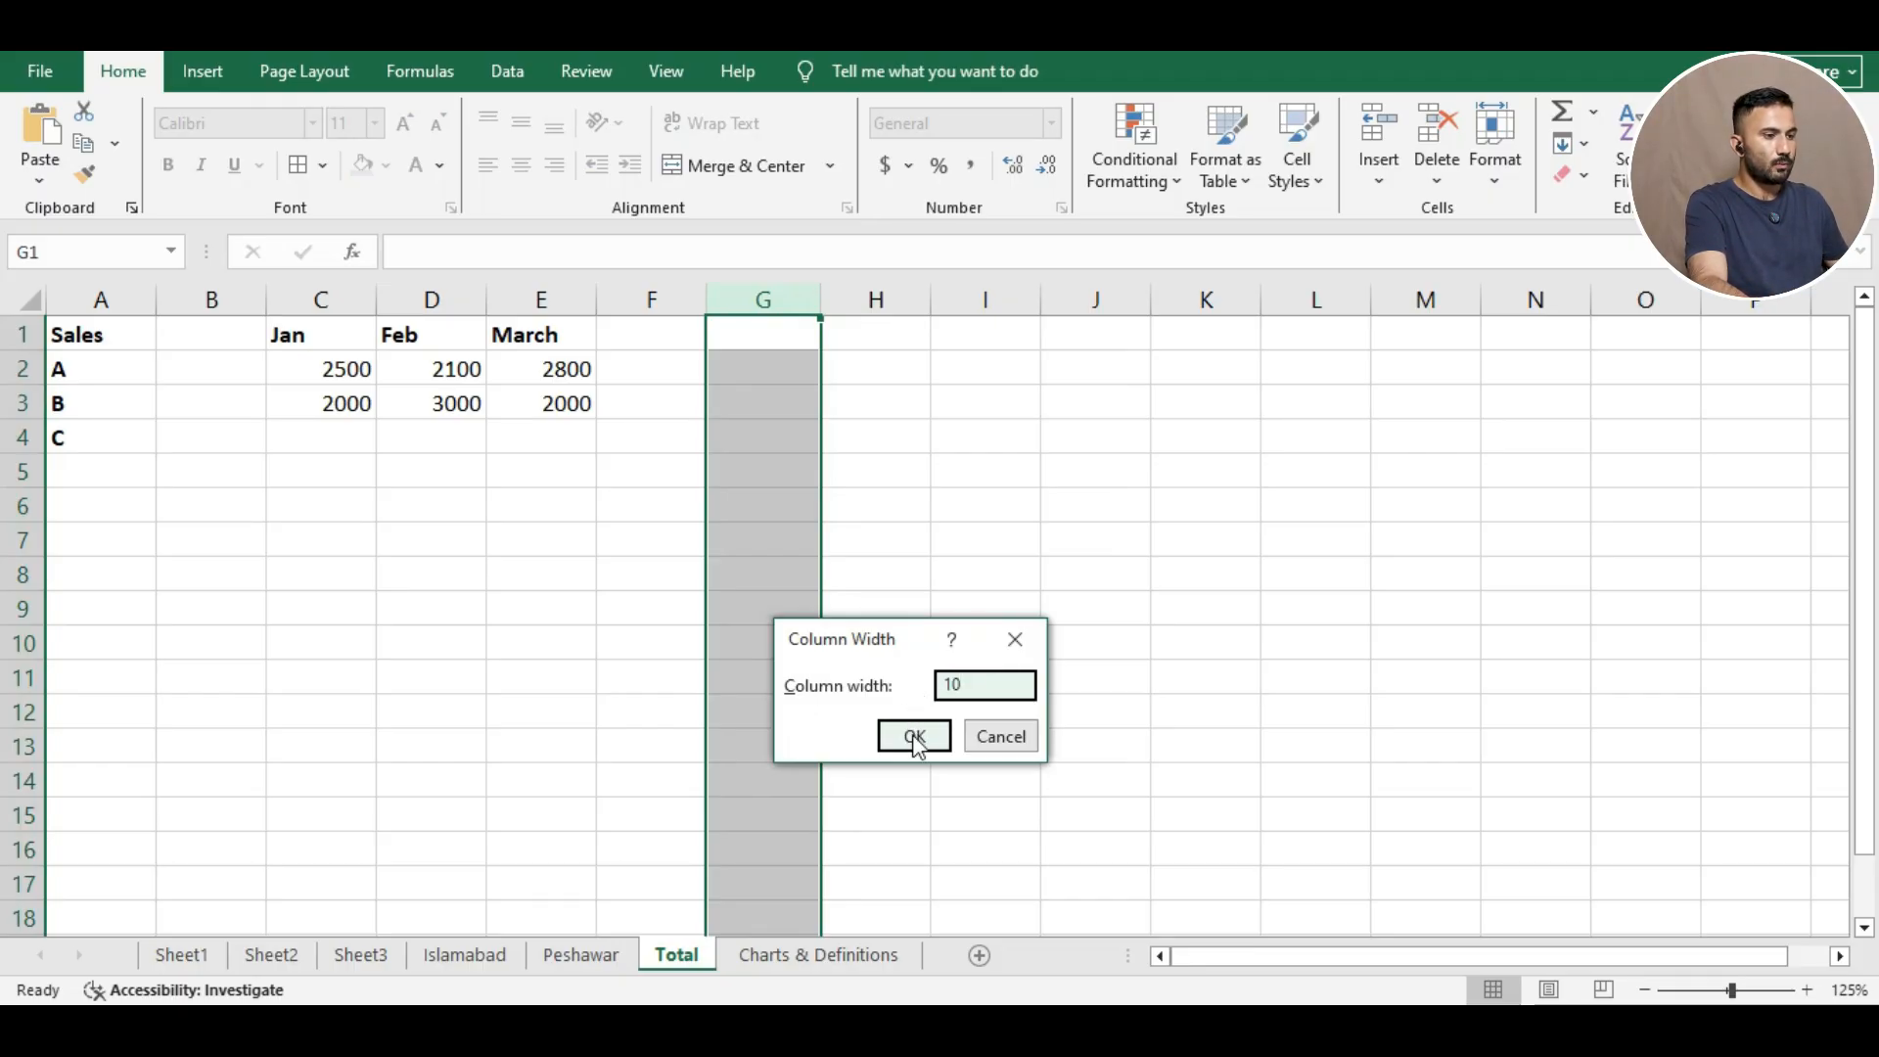
click(914, 740)
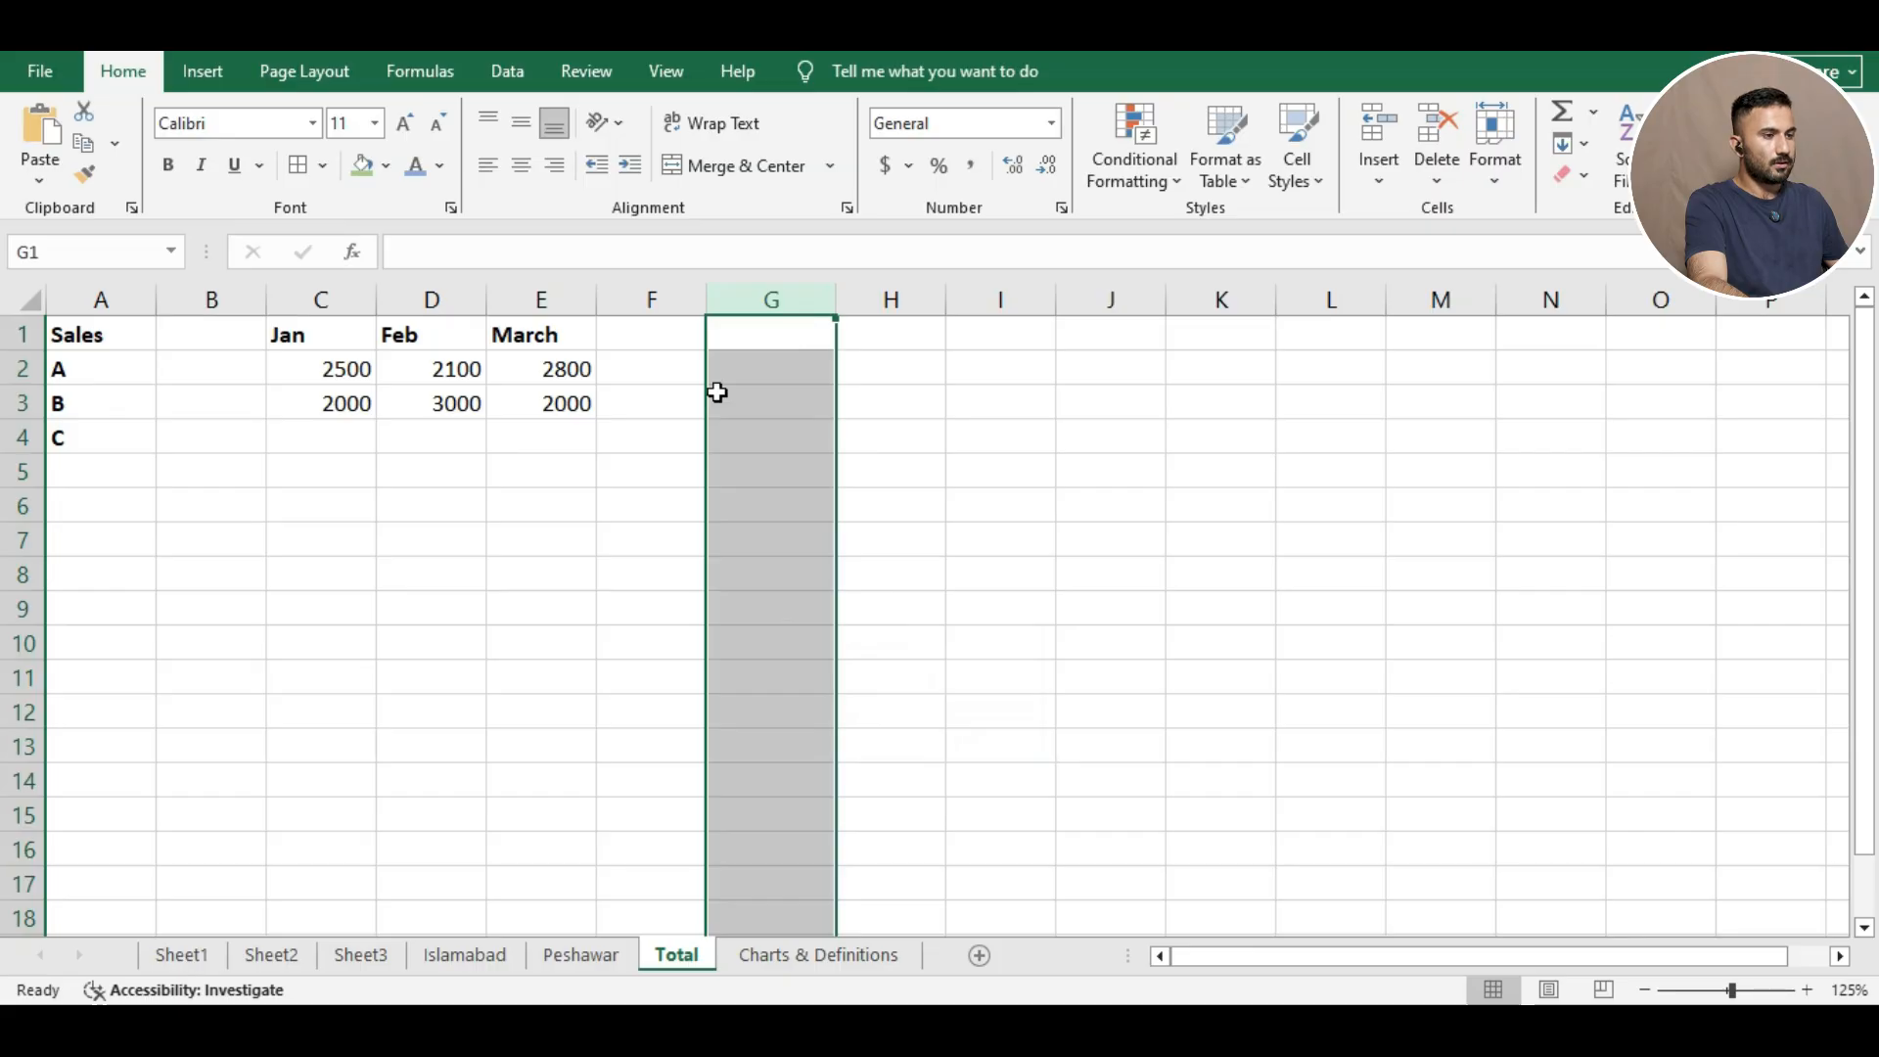
click(23, 505)
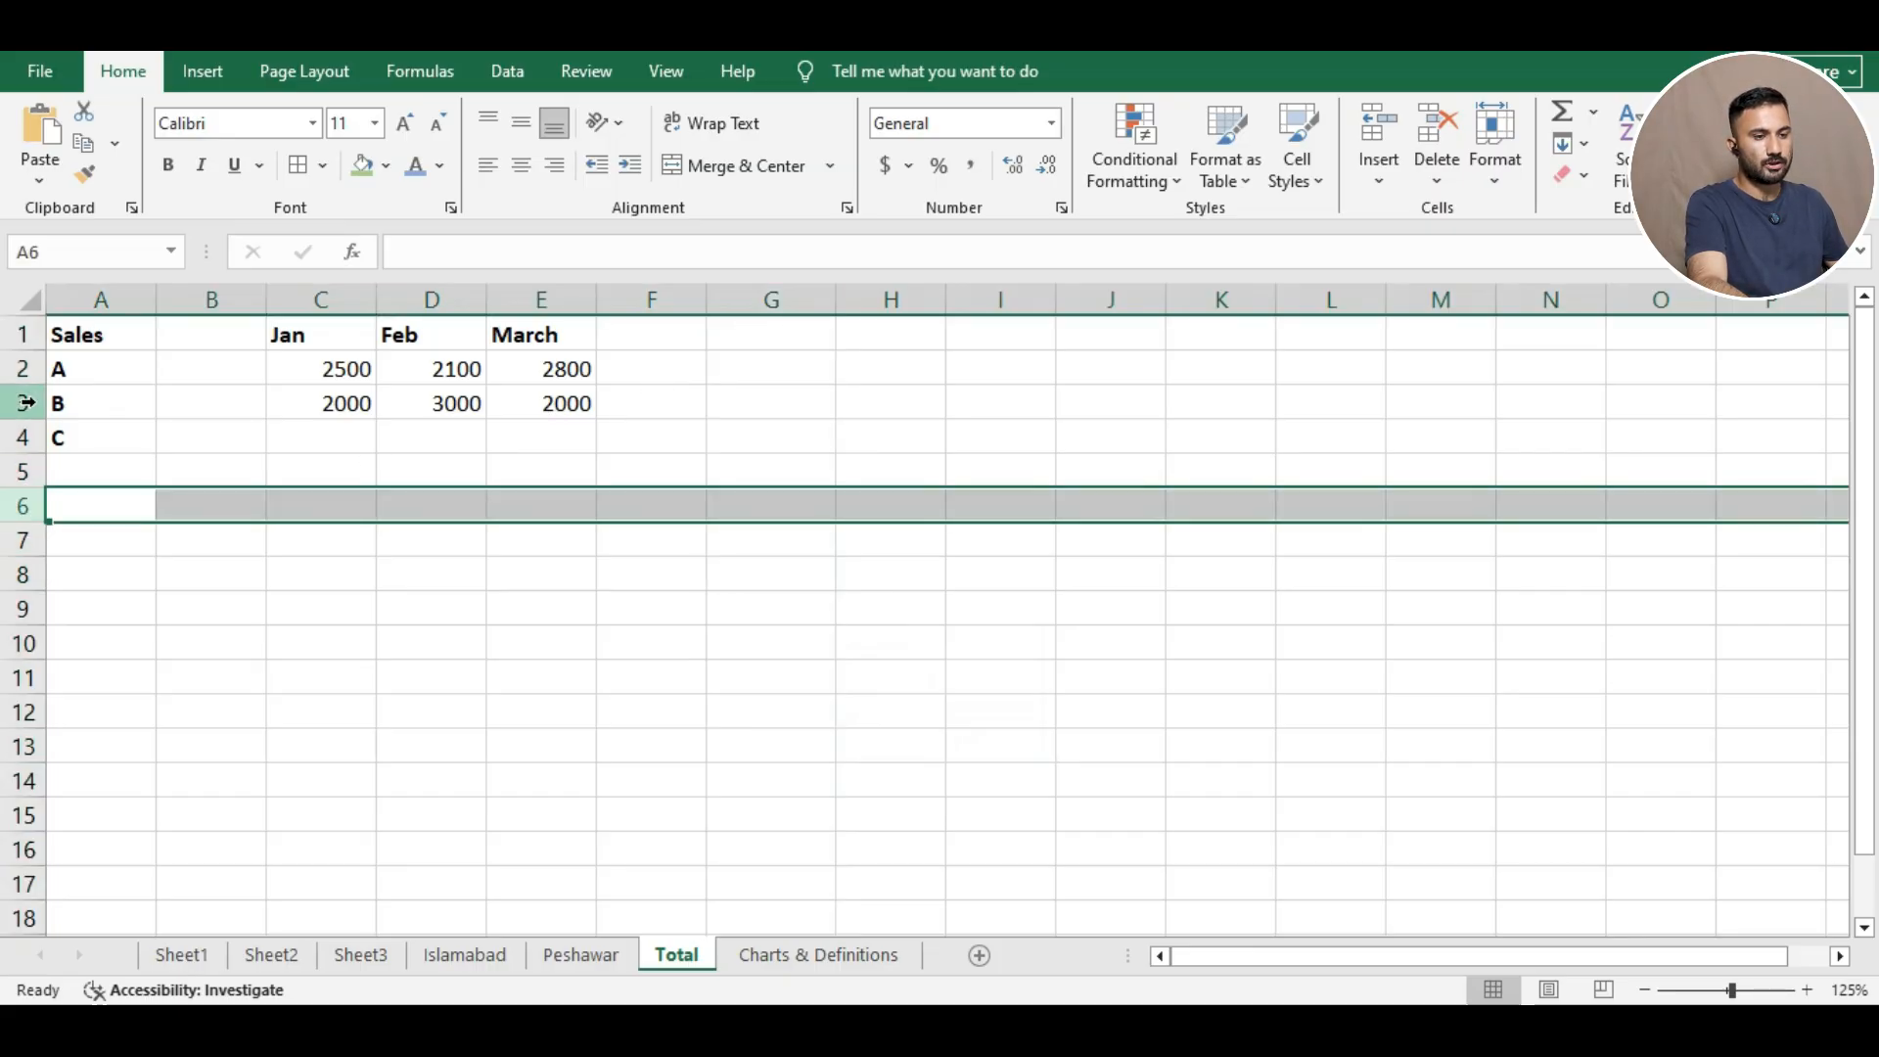
Stretch row 6 taller, then set its Row Height back to exactly 15.
drag(38, 529, 54, 683)
click(88, 528)
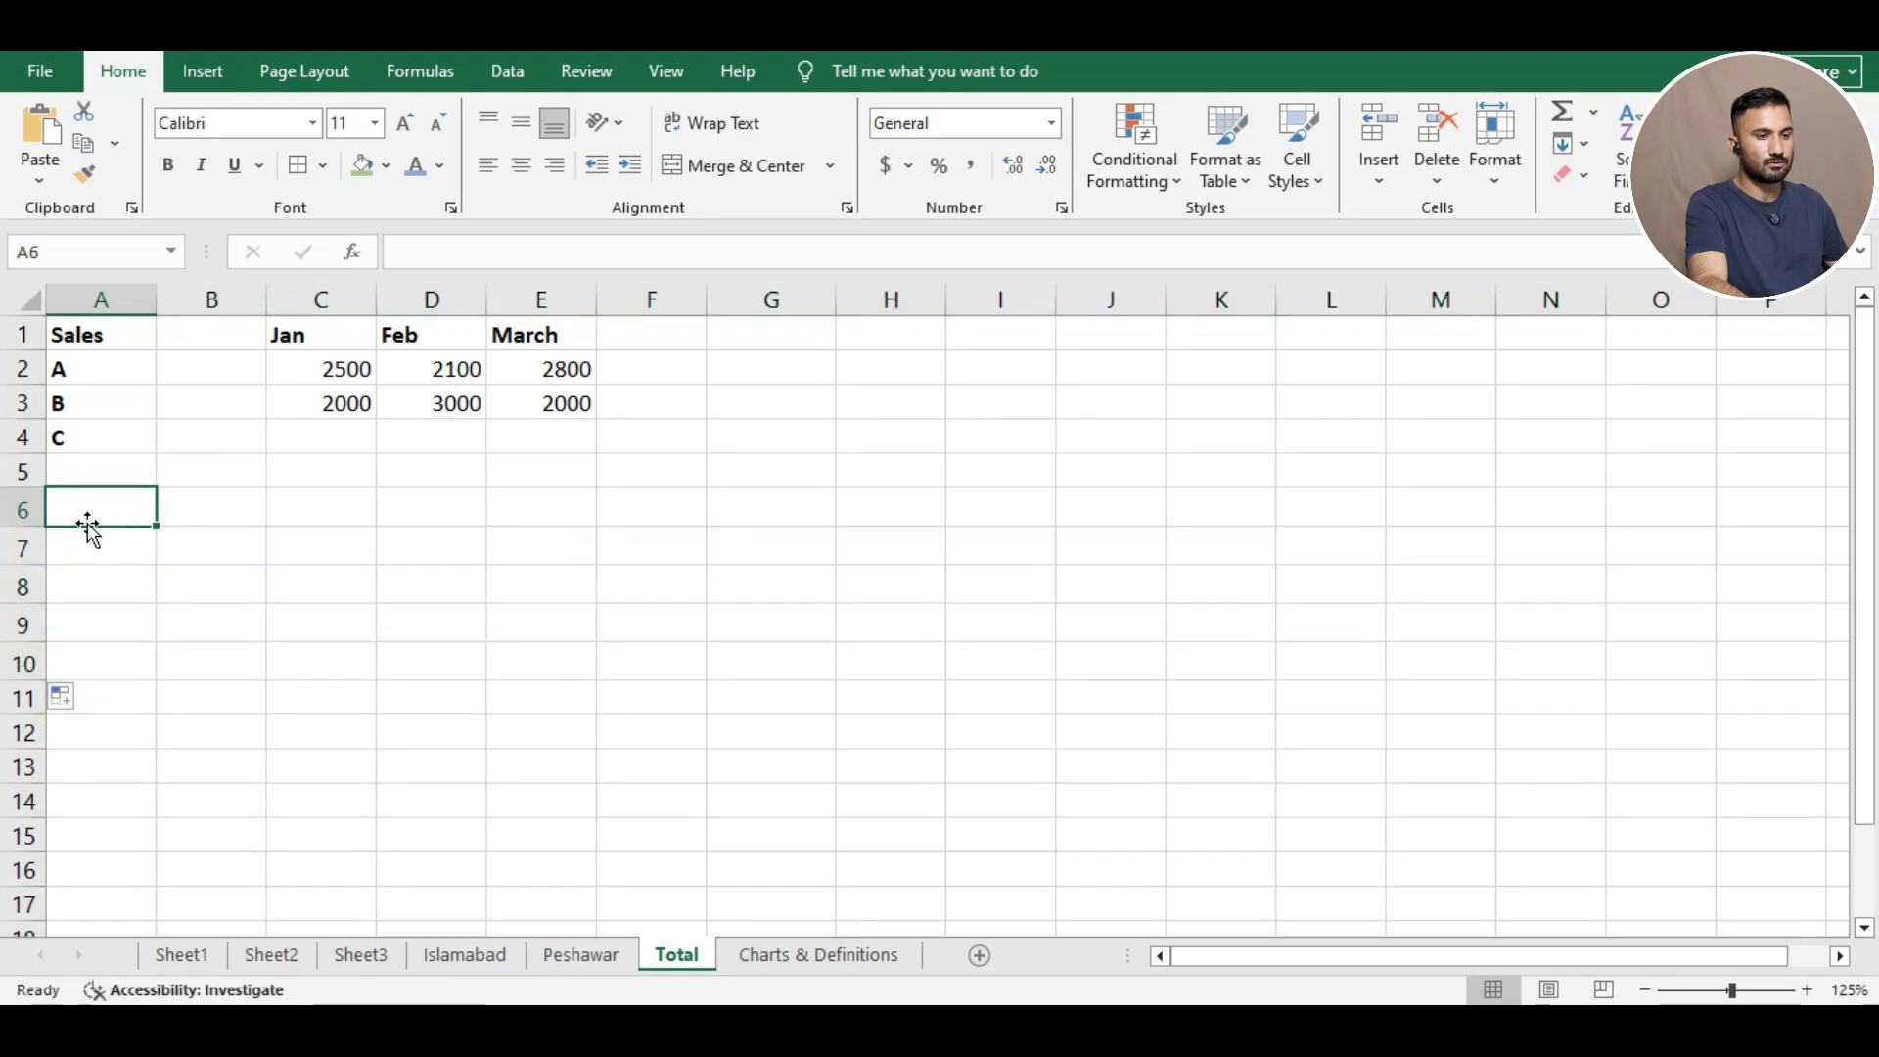
drag(29, 527, 47, 573)
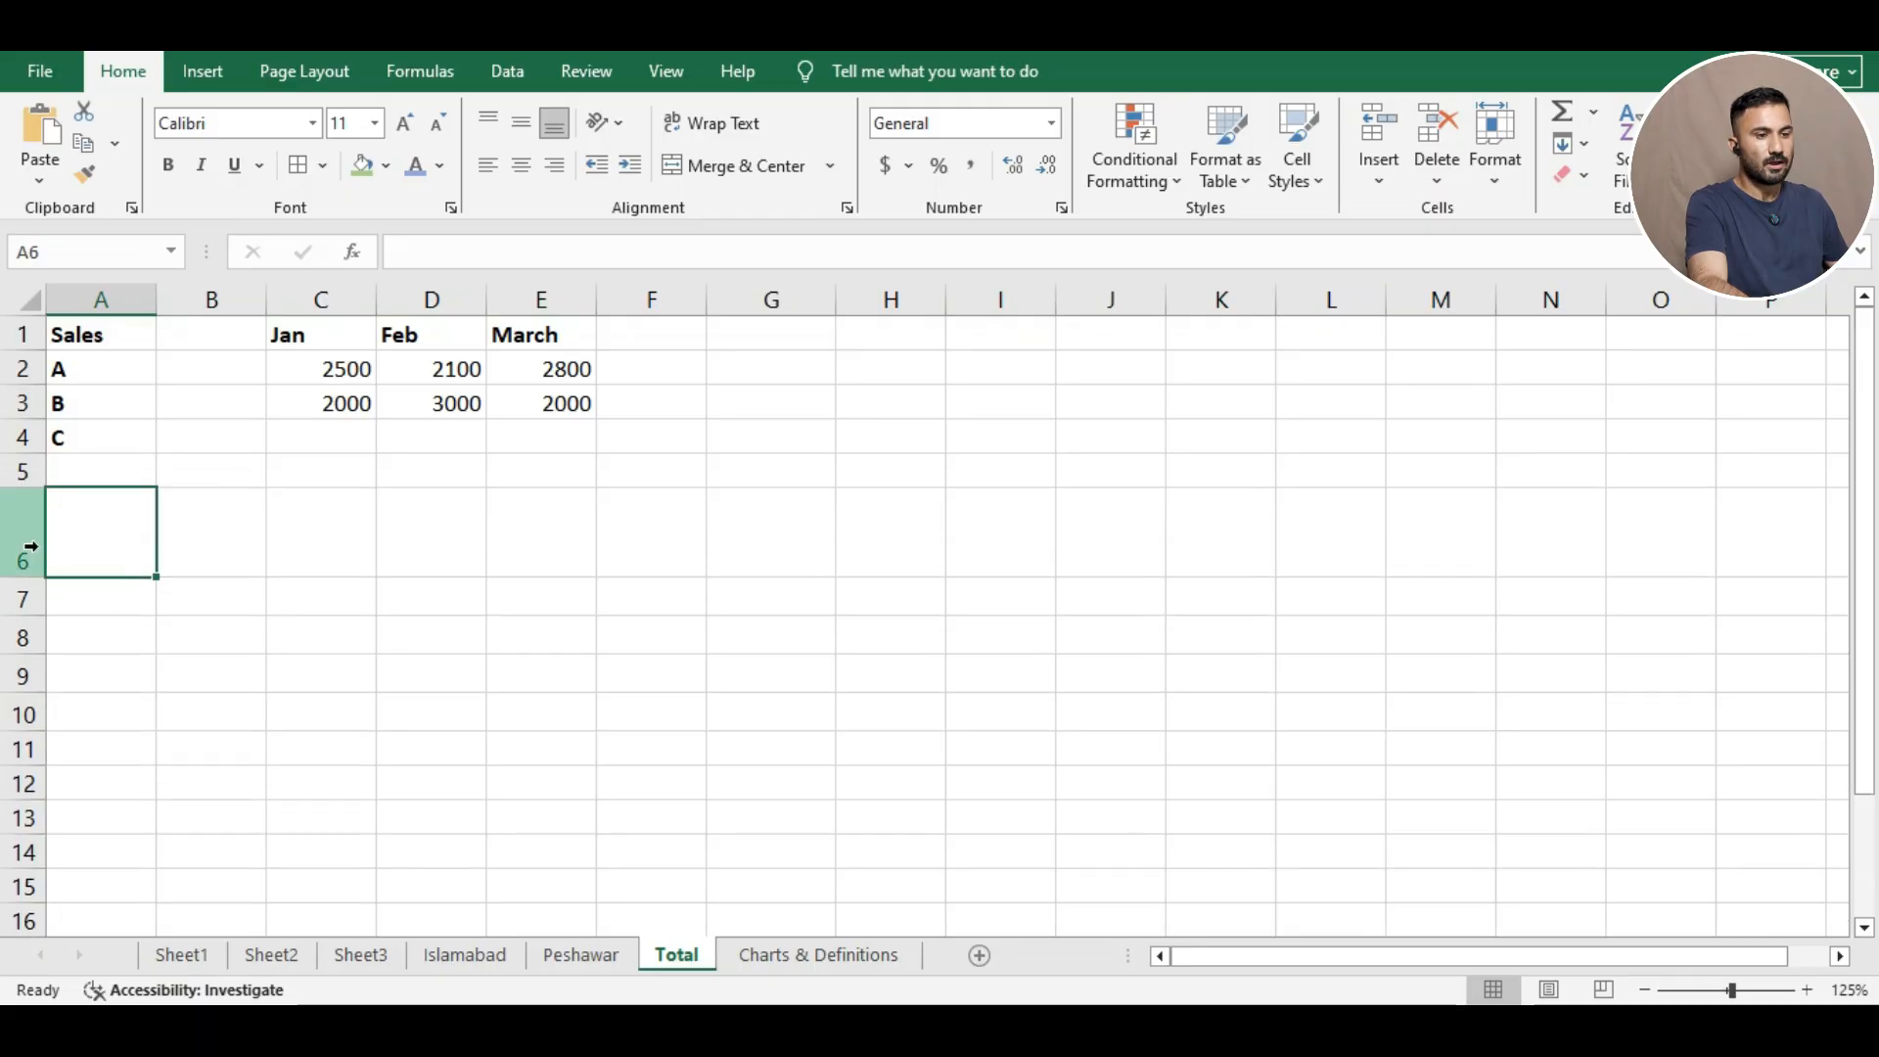
right_click(27, 537)
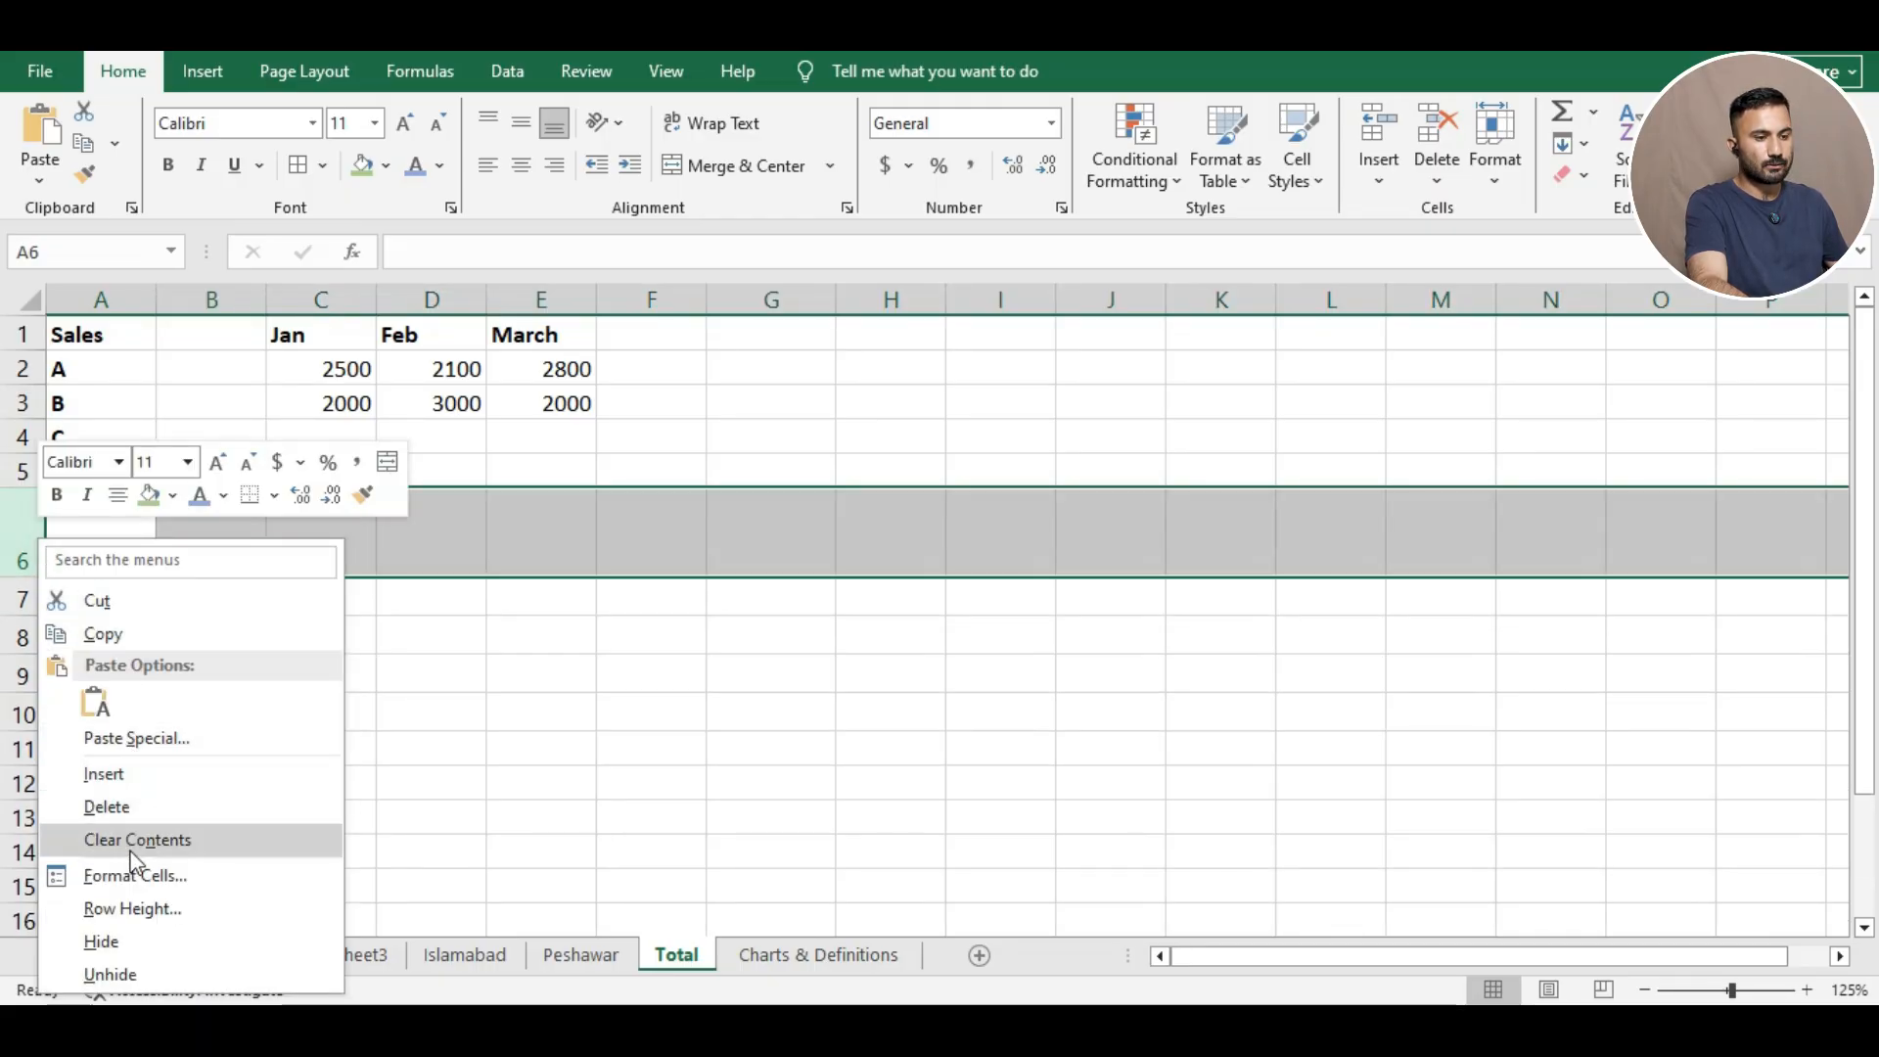
click(146, 912)
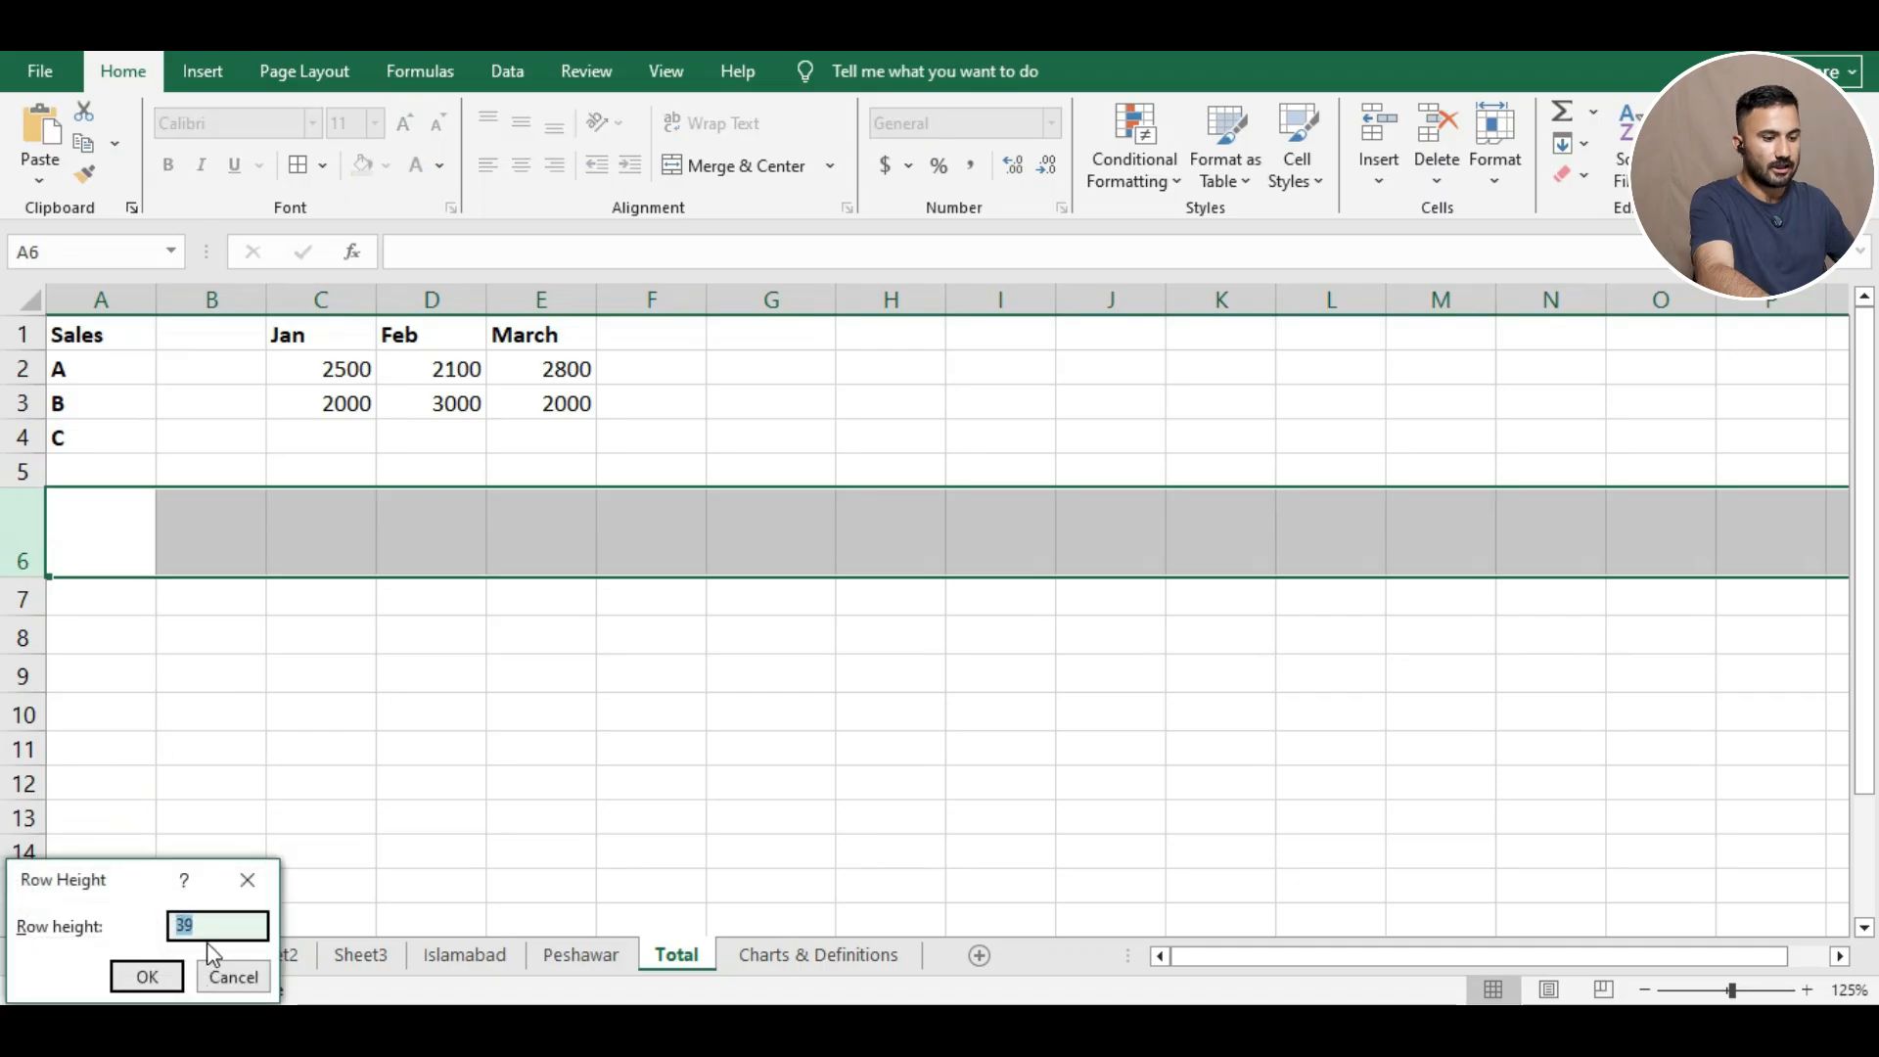
text(15)
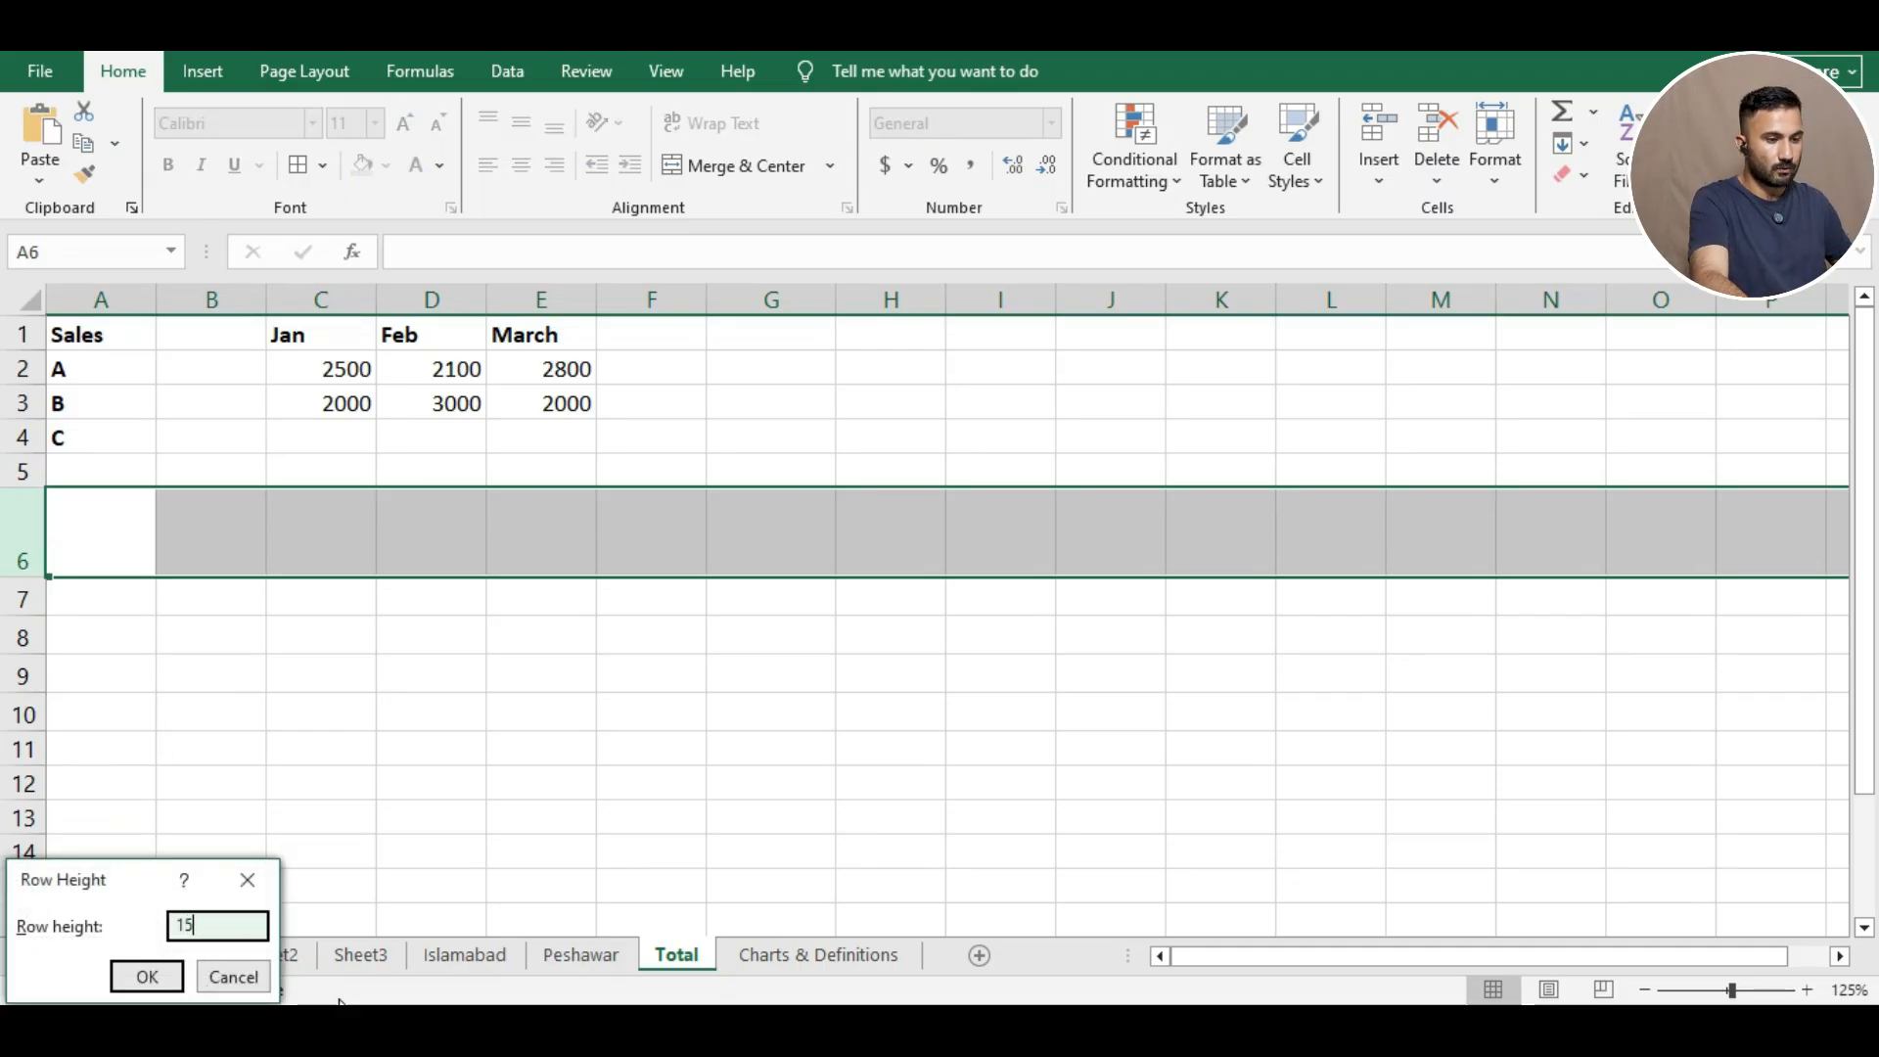
click(146, 976)
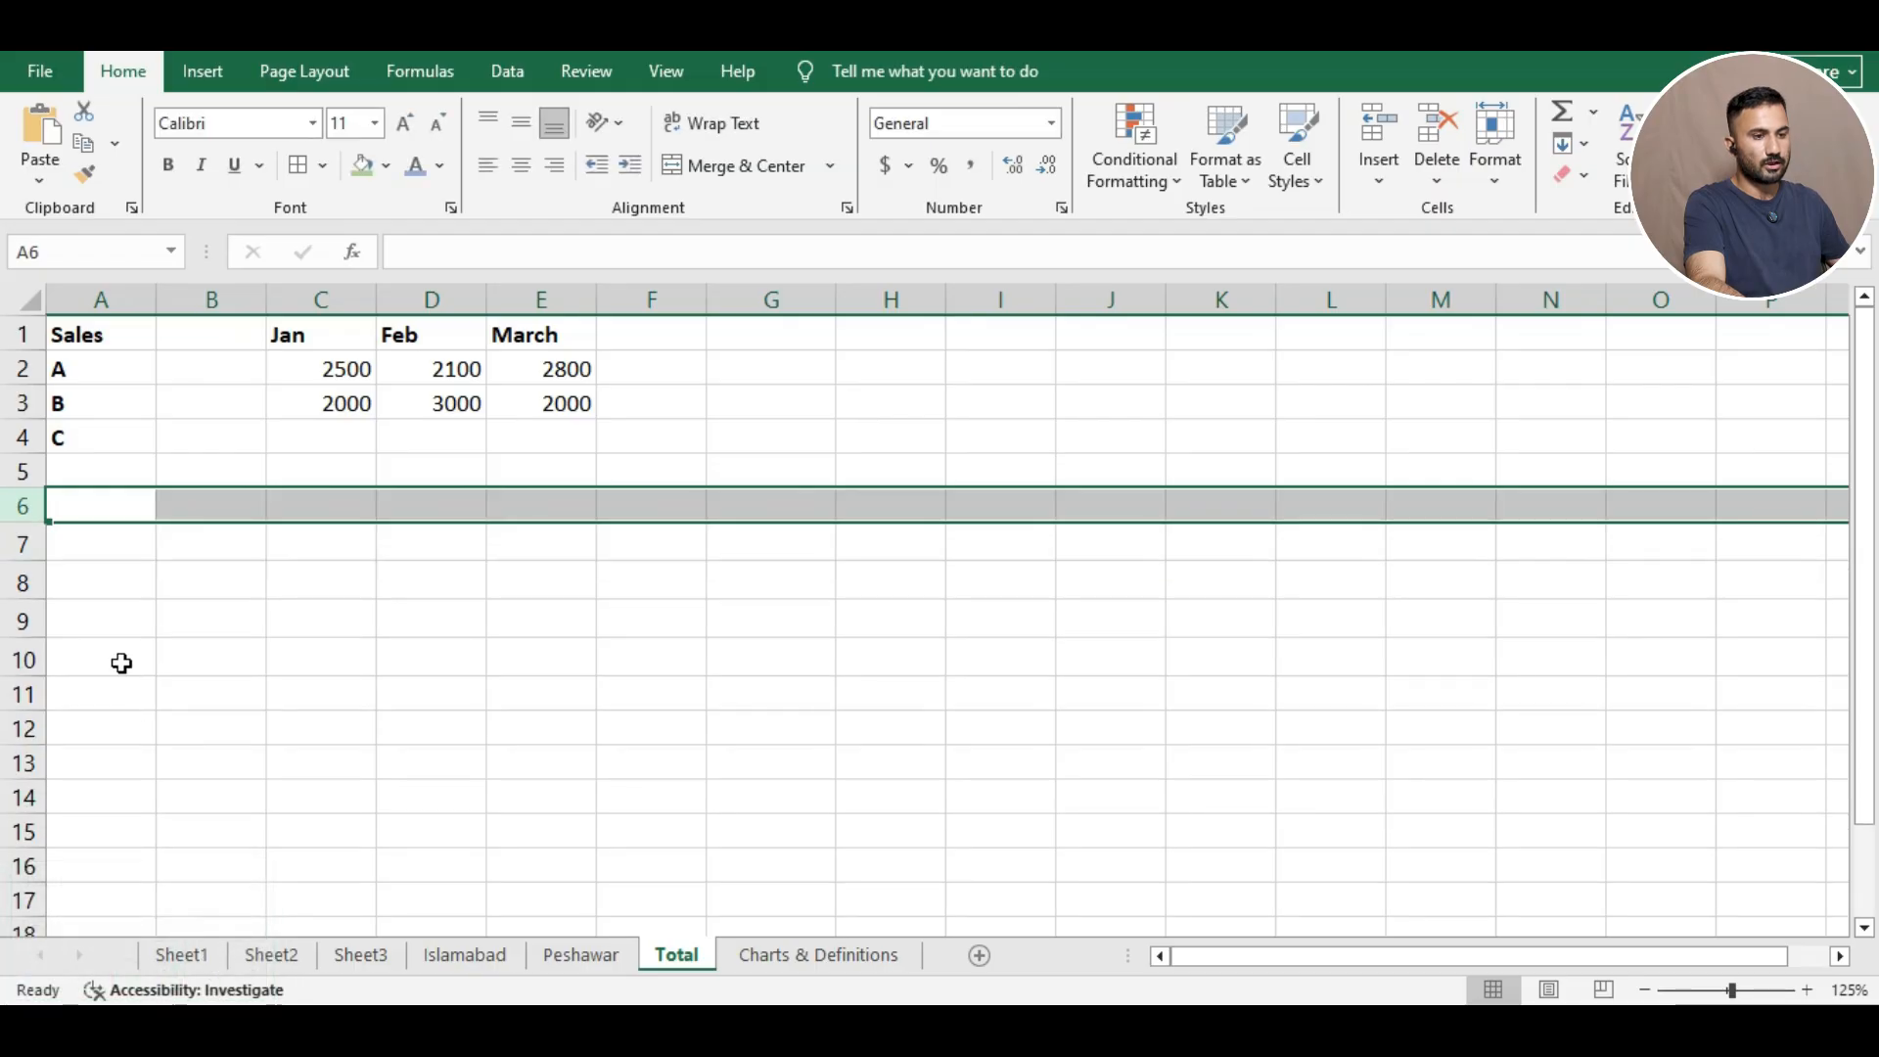
click(220, 590)
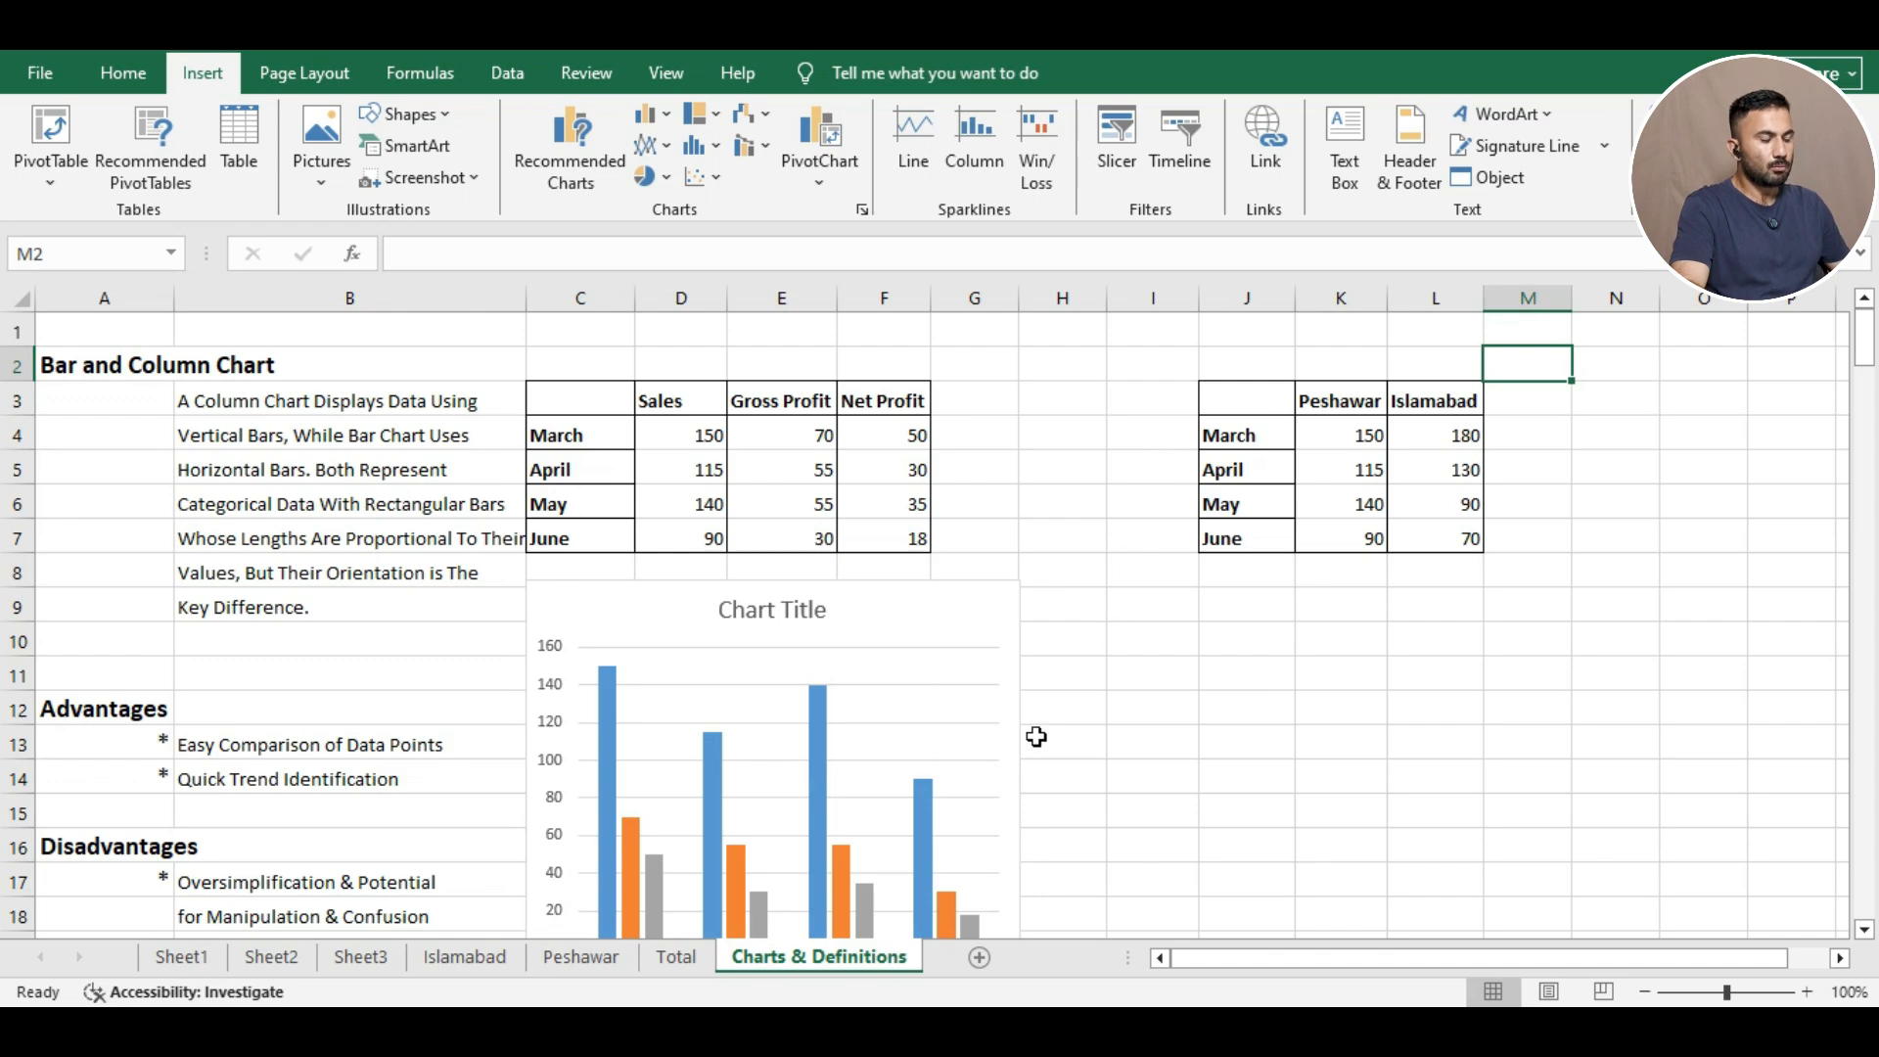
Scroll the Charts & Definitions sheet and select the Peshawar/Islamabad March–June table J3:L7.
drag(1864, 341, 1877, 358)
scroll(1485, 367, up, 1)
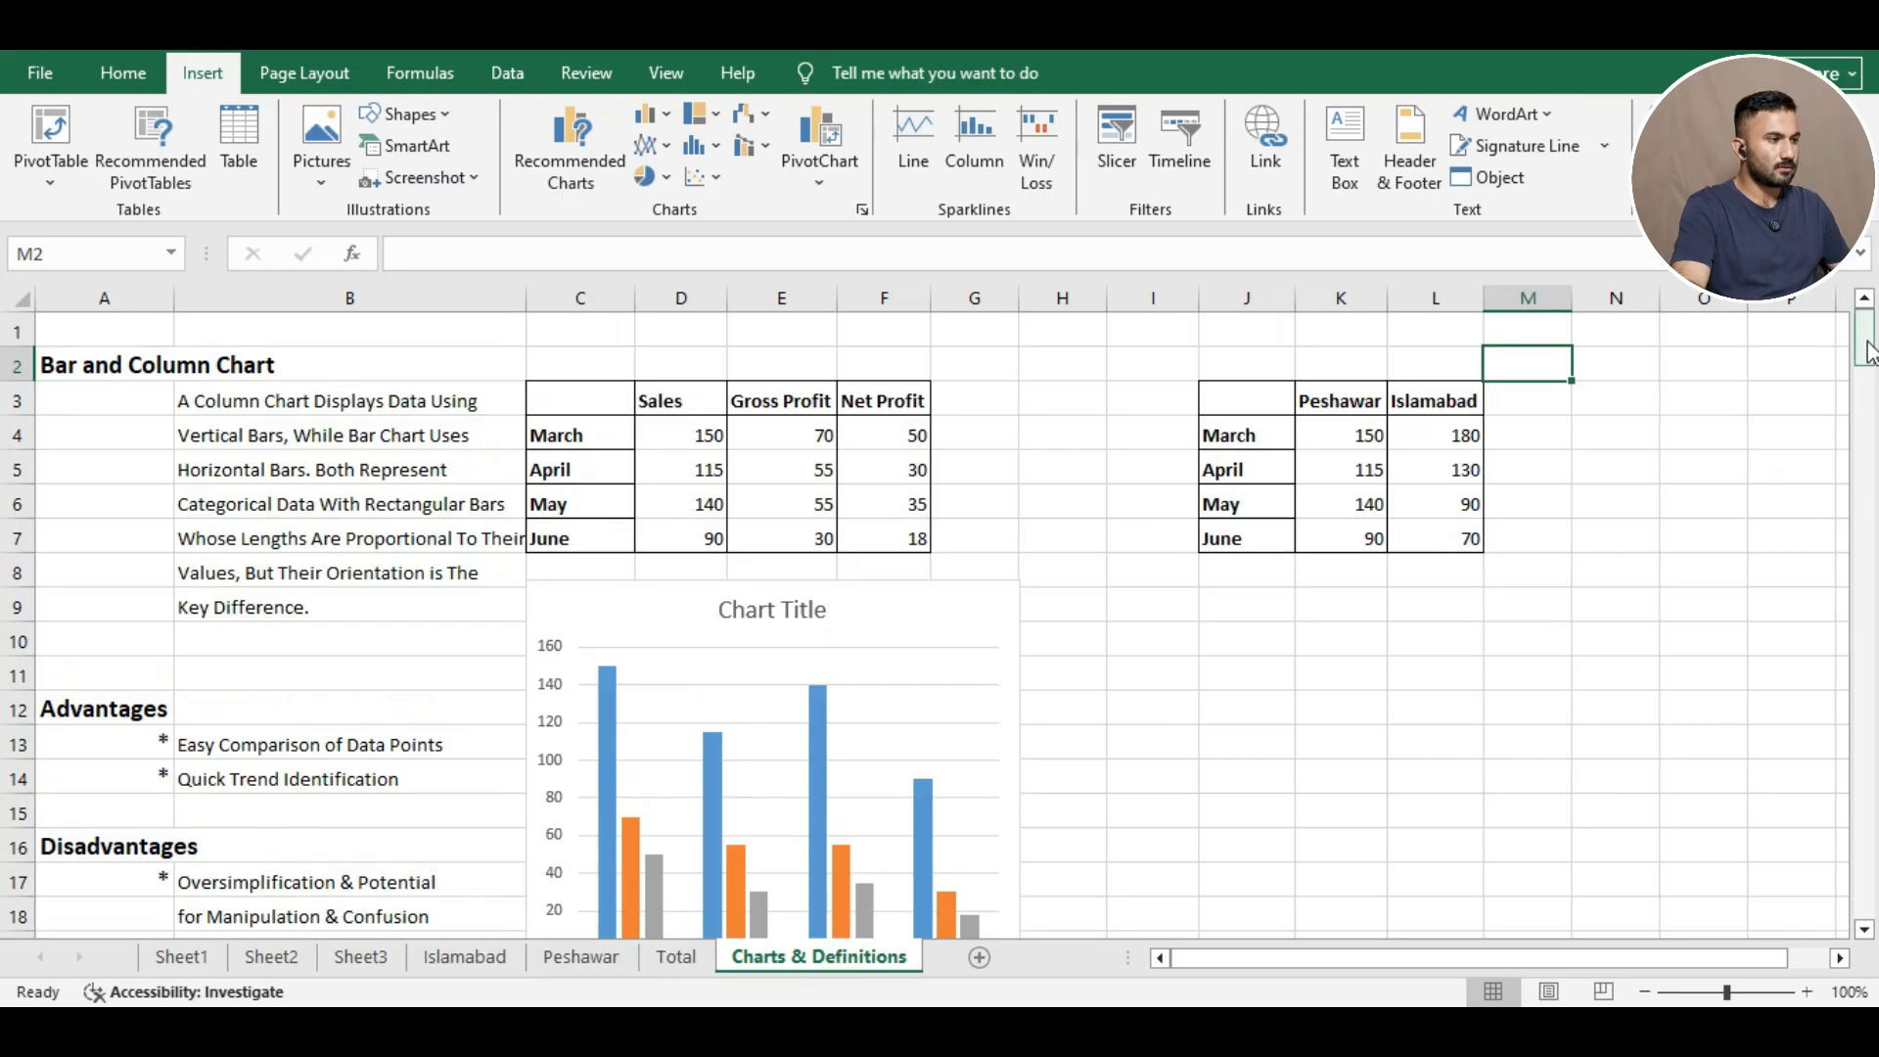
drag(1865, 343, 1872, 361)
click(1864, 298)
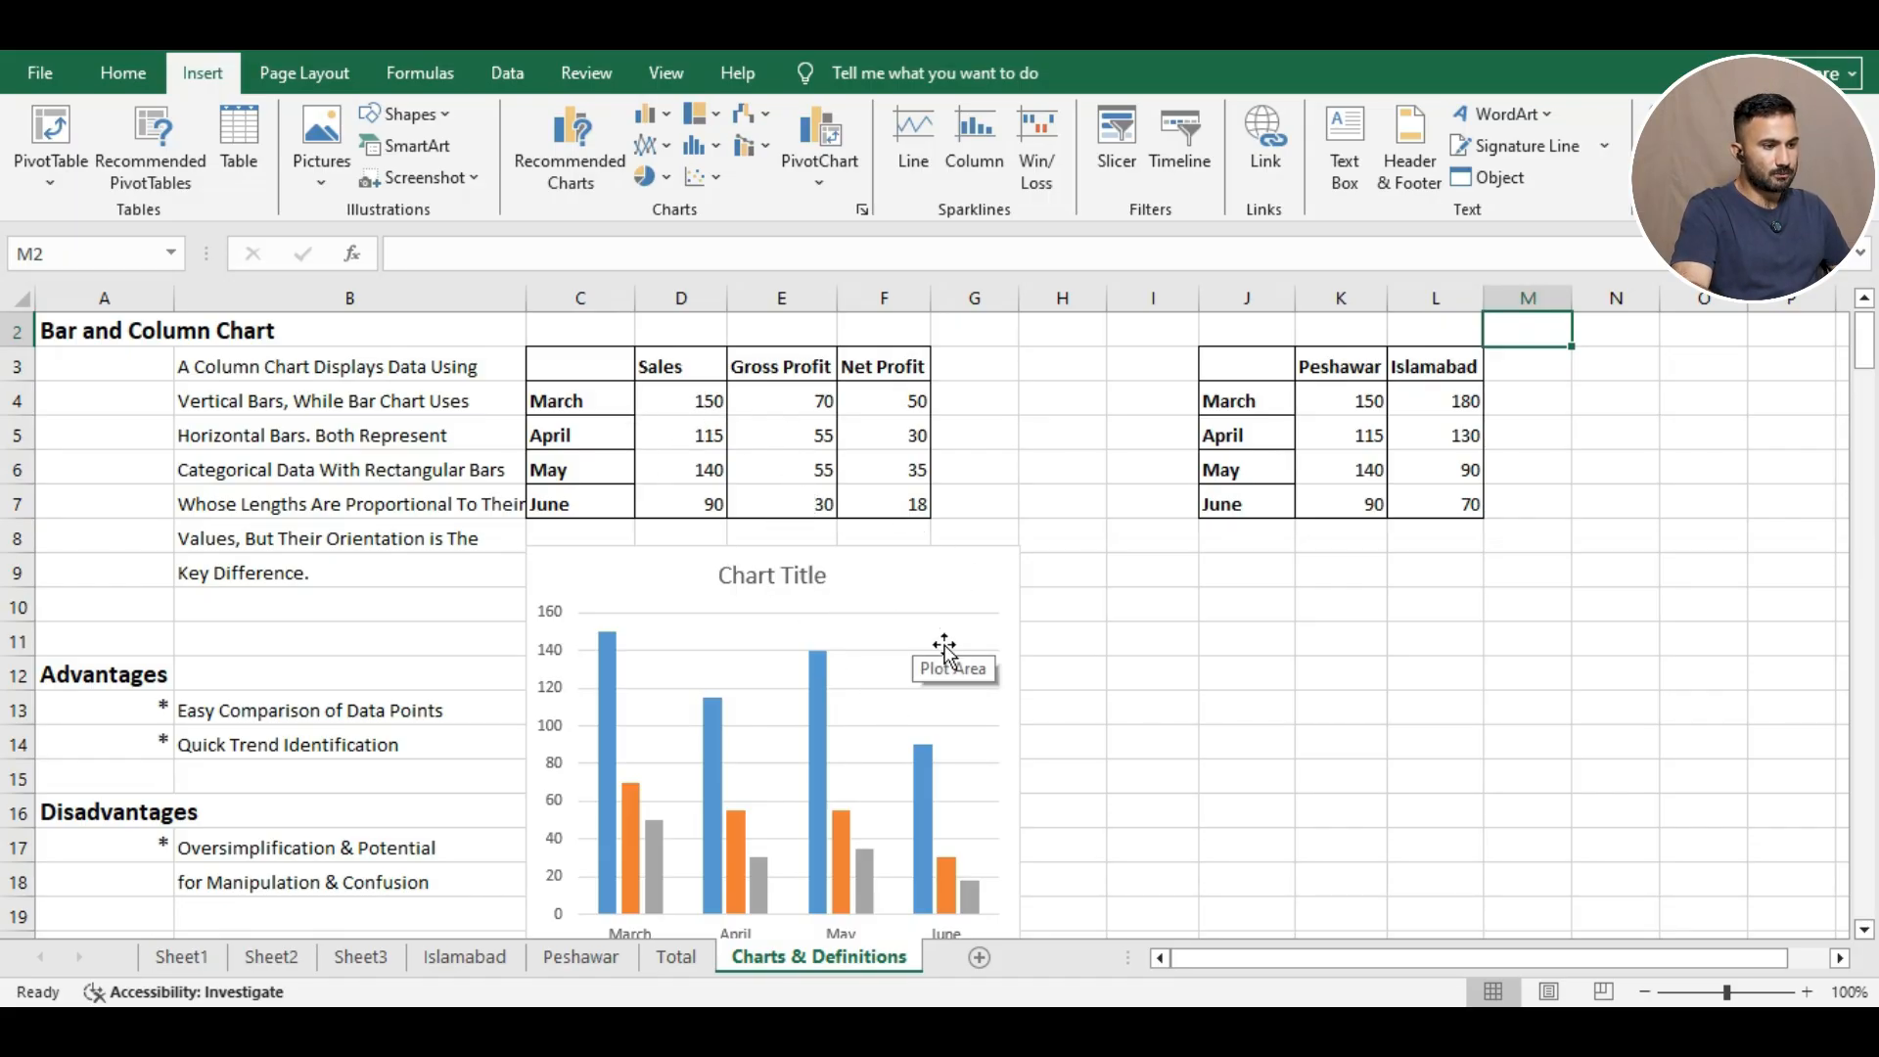
drag(1865, 364, 1867, 388)
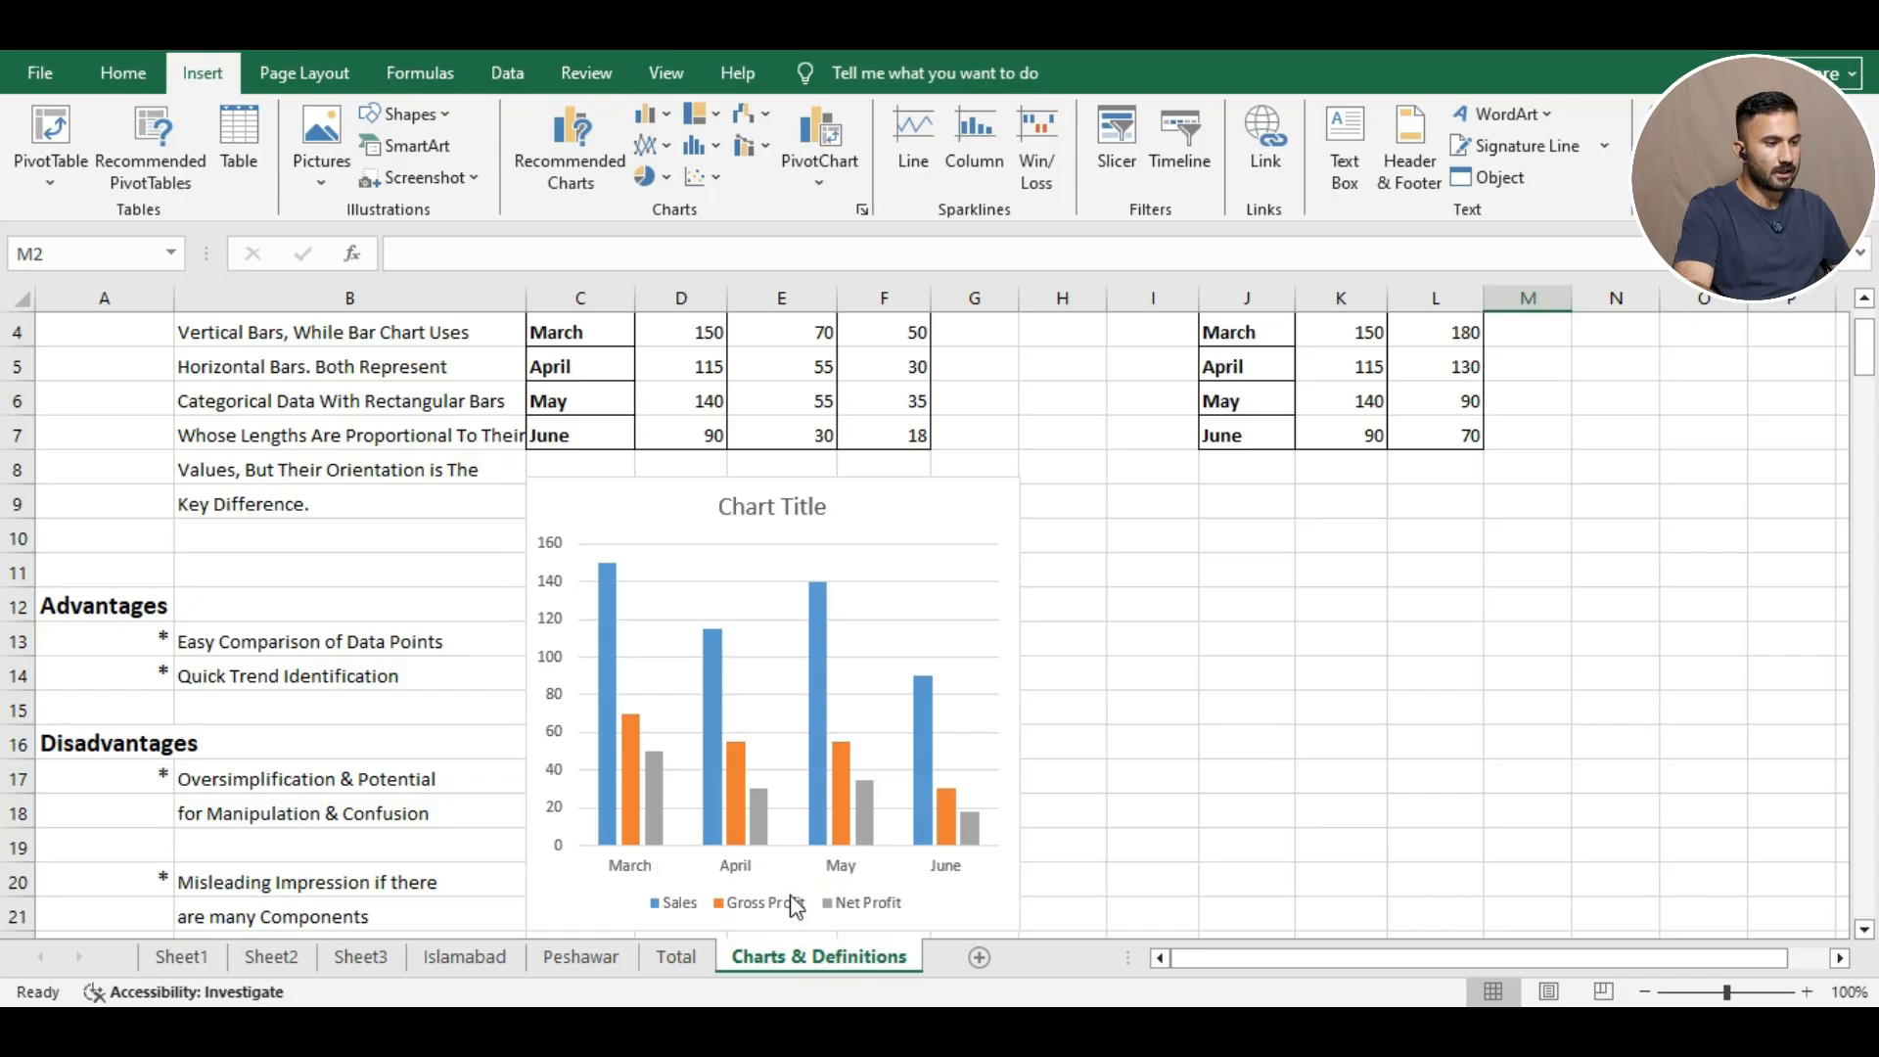
mouse_move(666, 847)
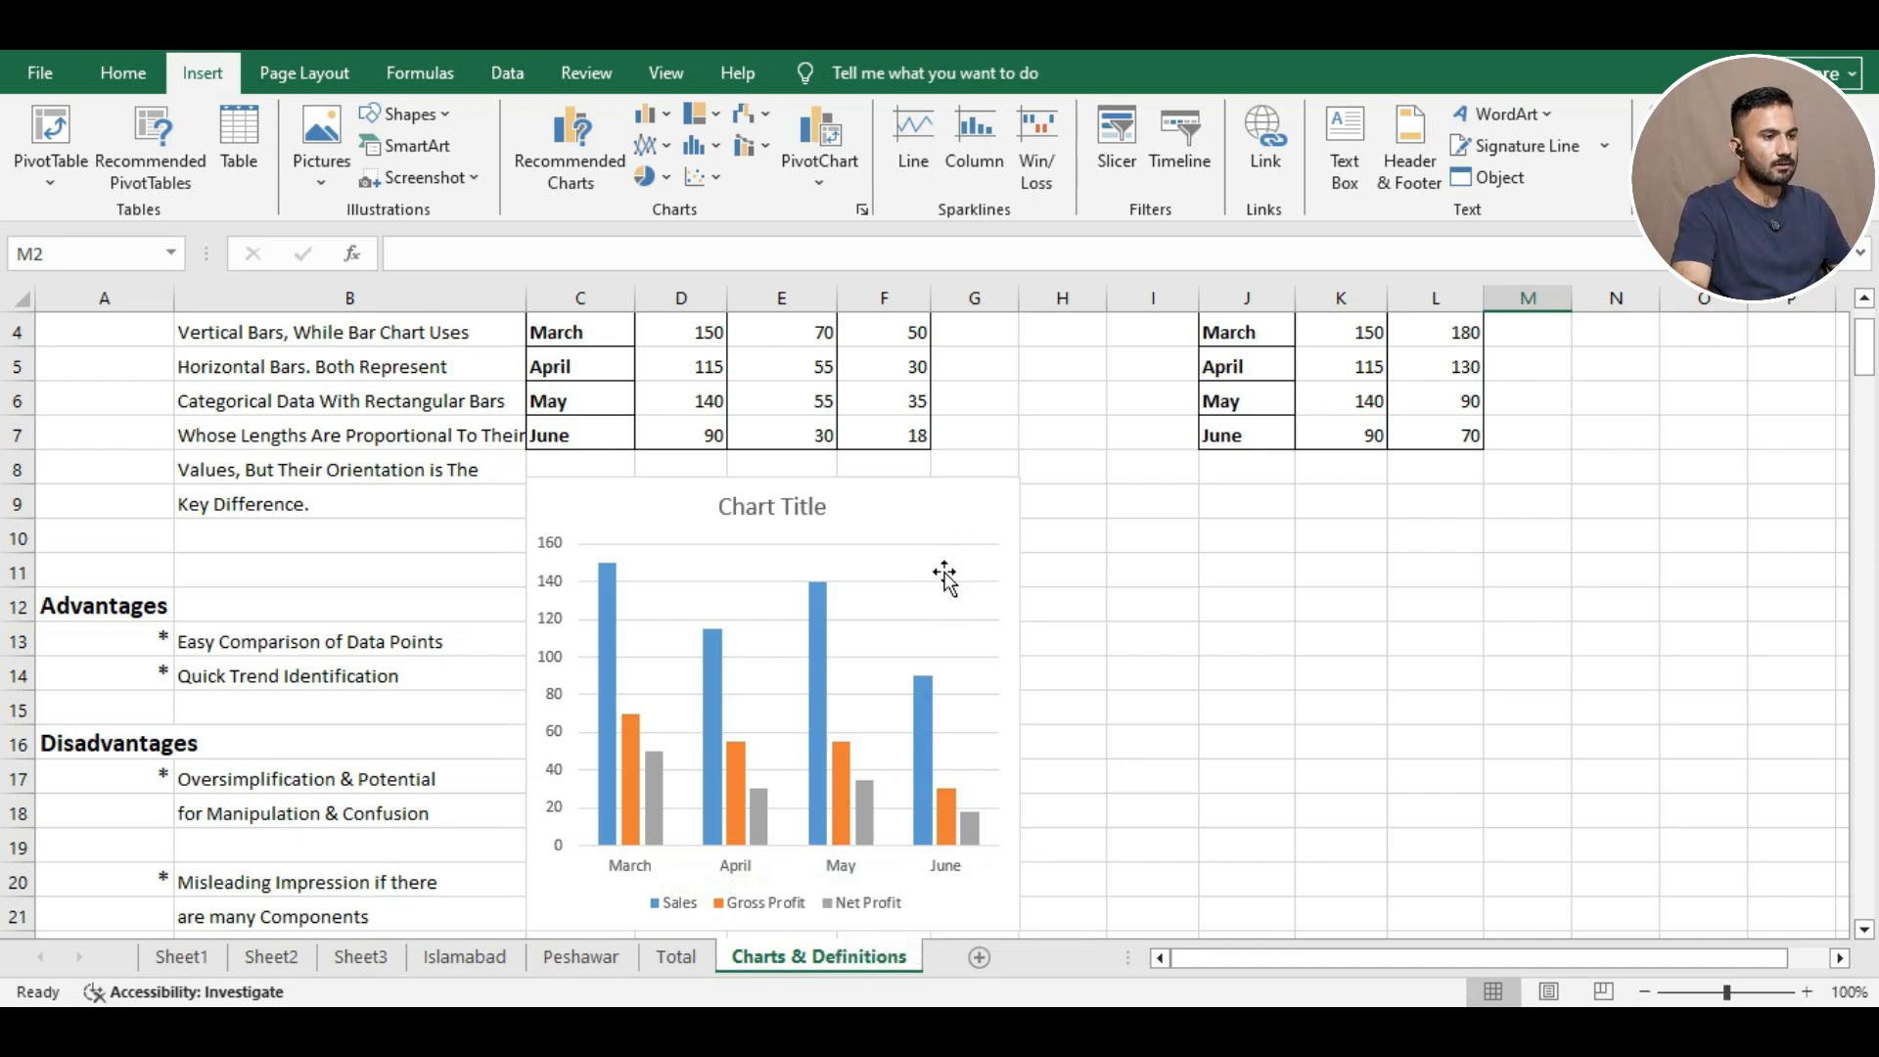
scroll(1207, 558, up, 1)
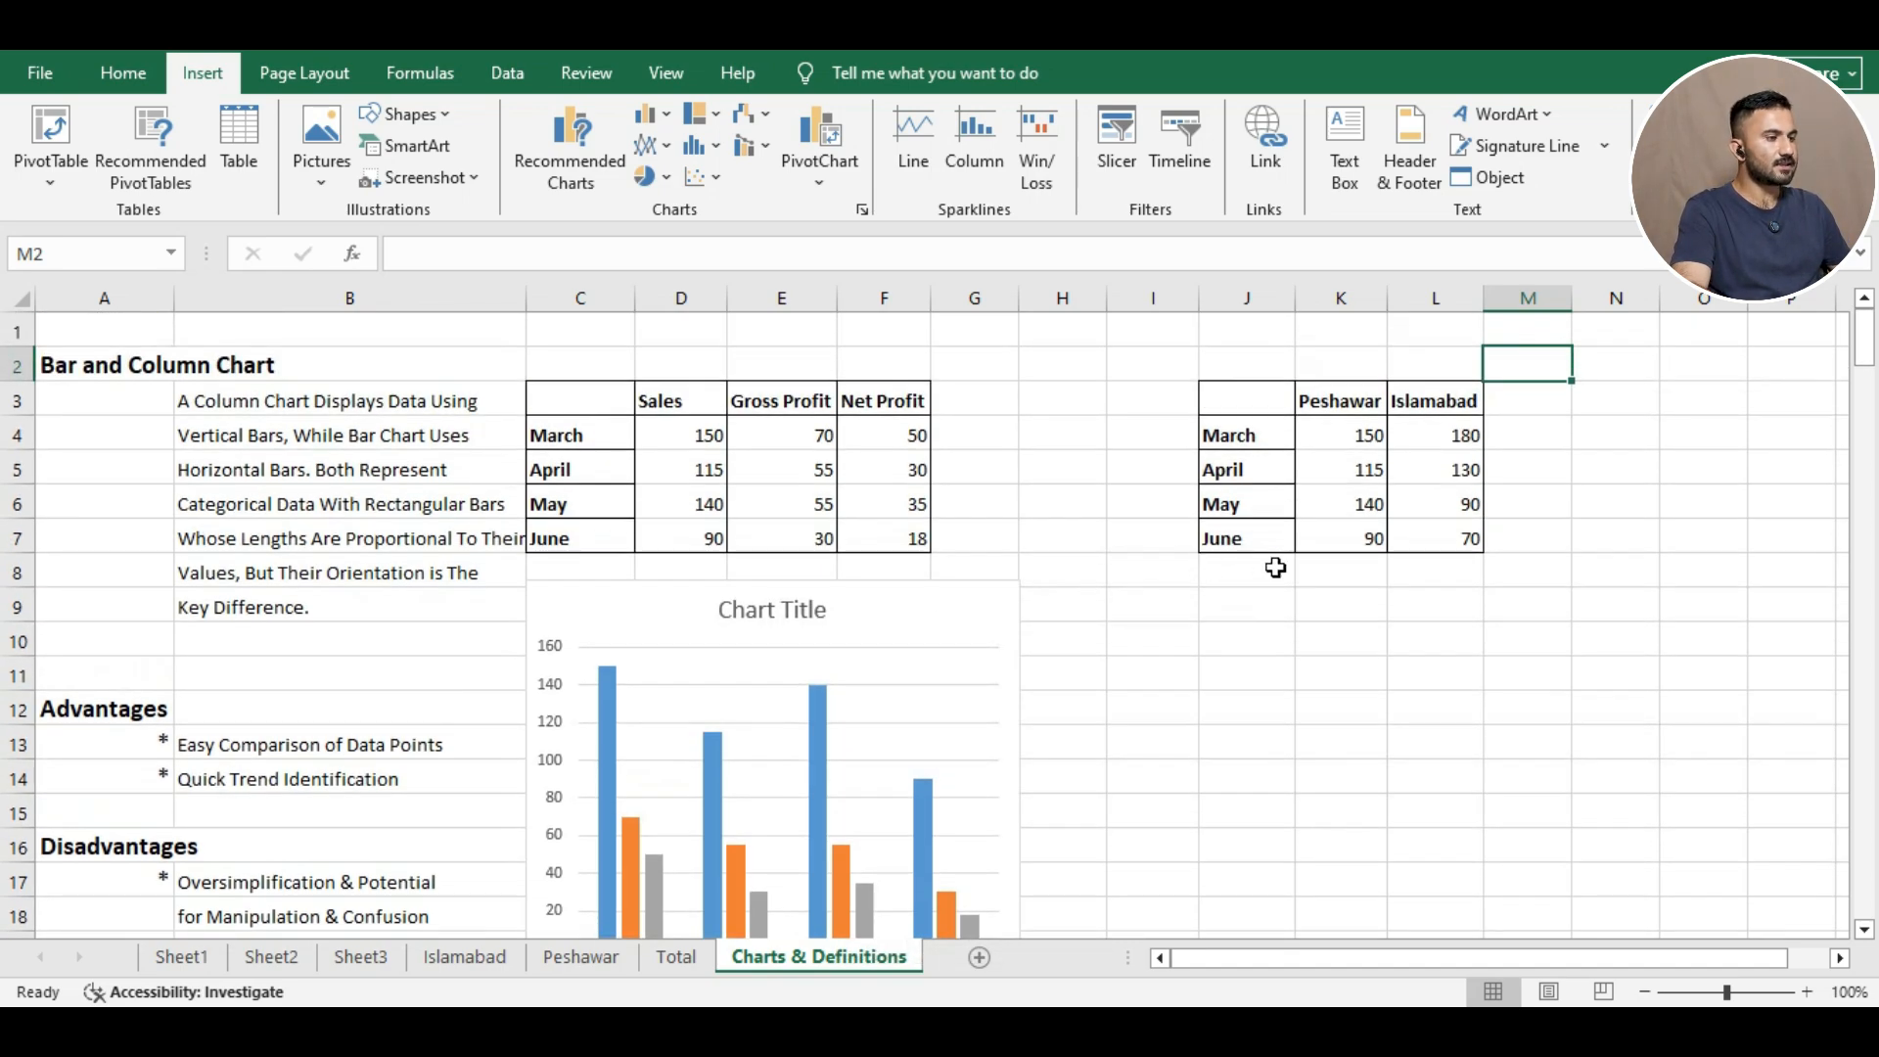
drag(1235, 400, 1458, 538)
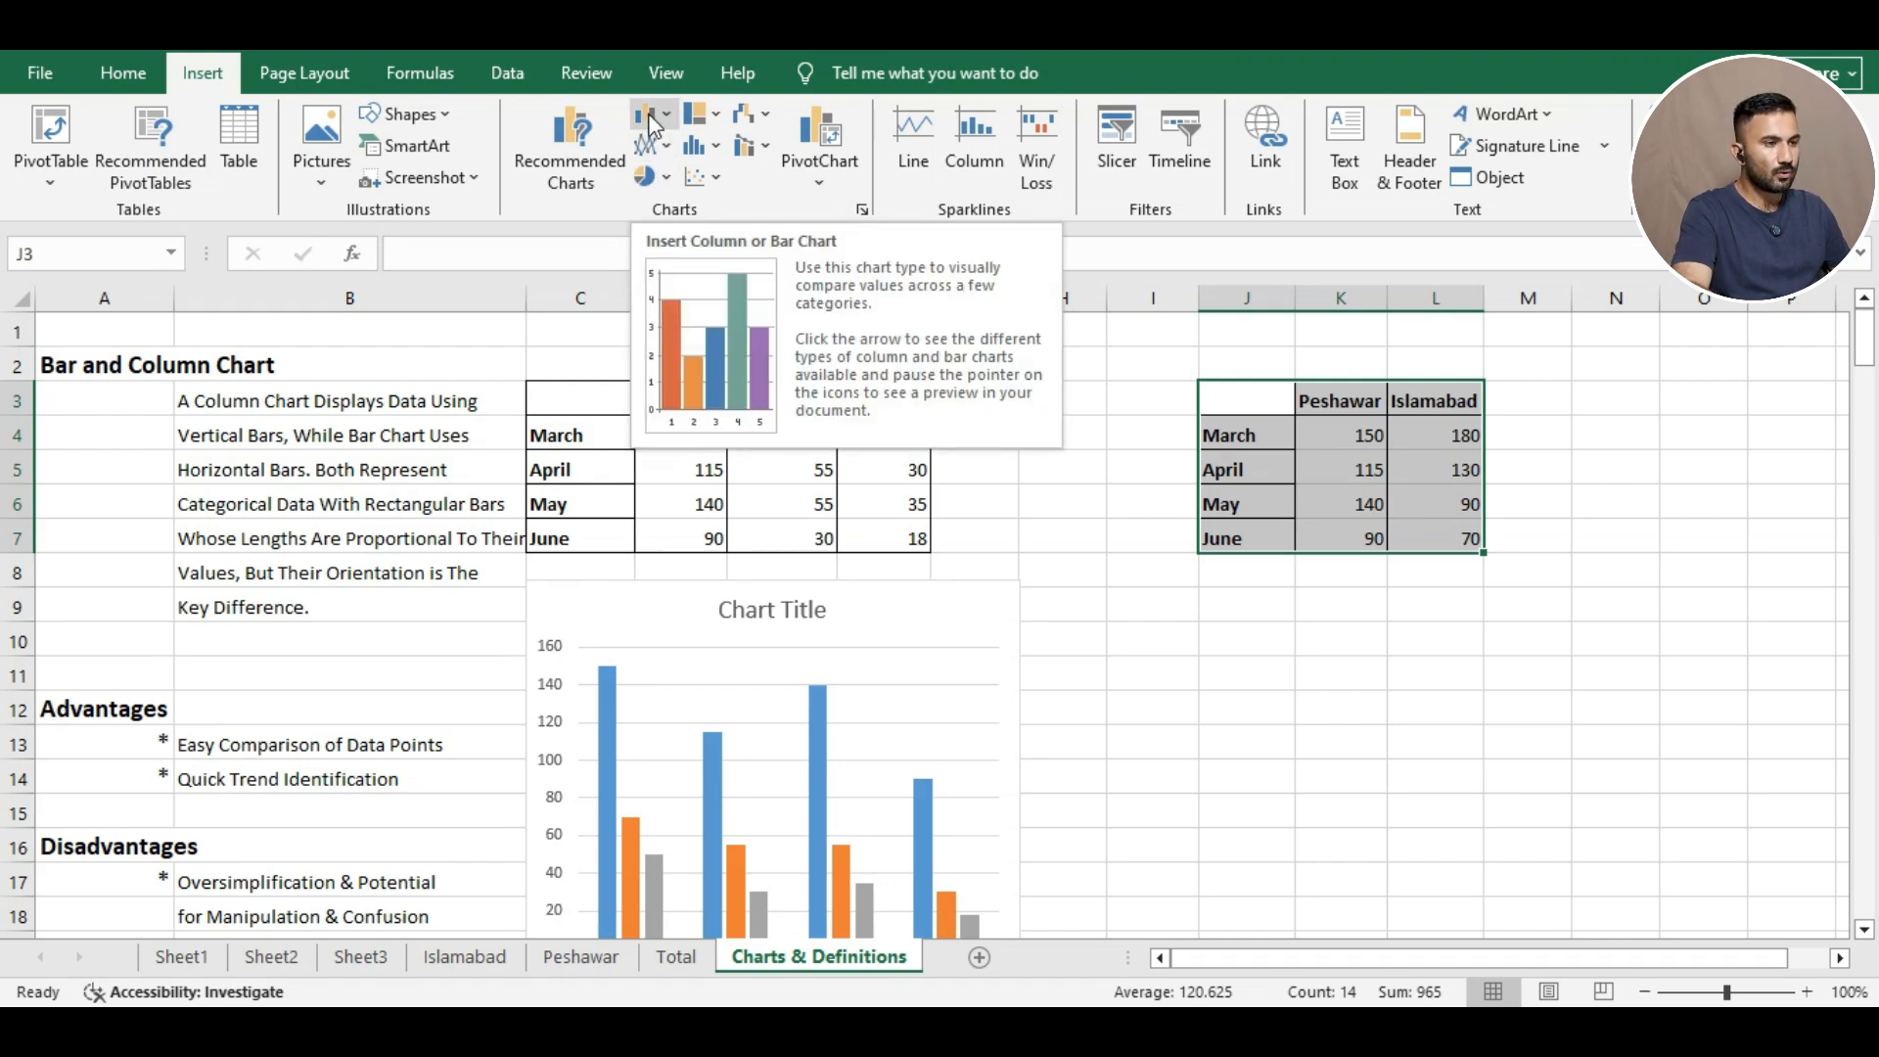
Insert a clustered column chart of the Peshawar and Islamabad data, shrink it and place it below the table.
click(649, 115)
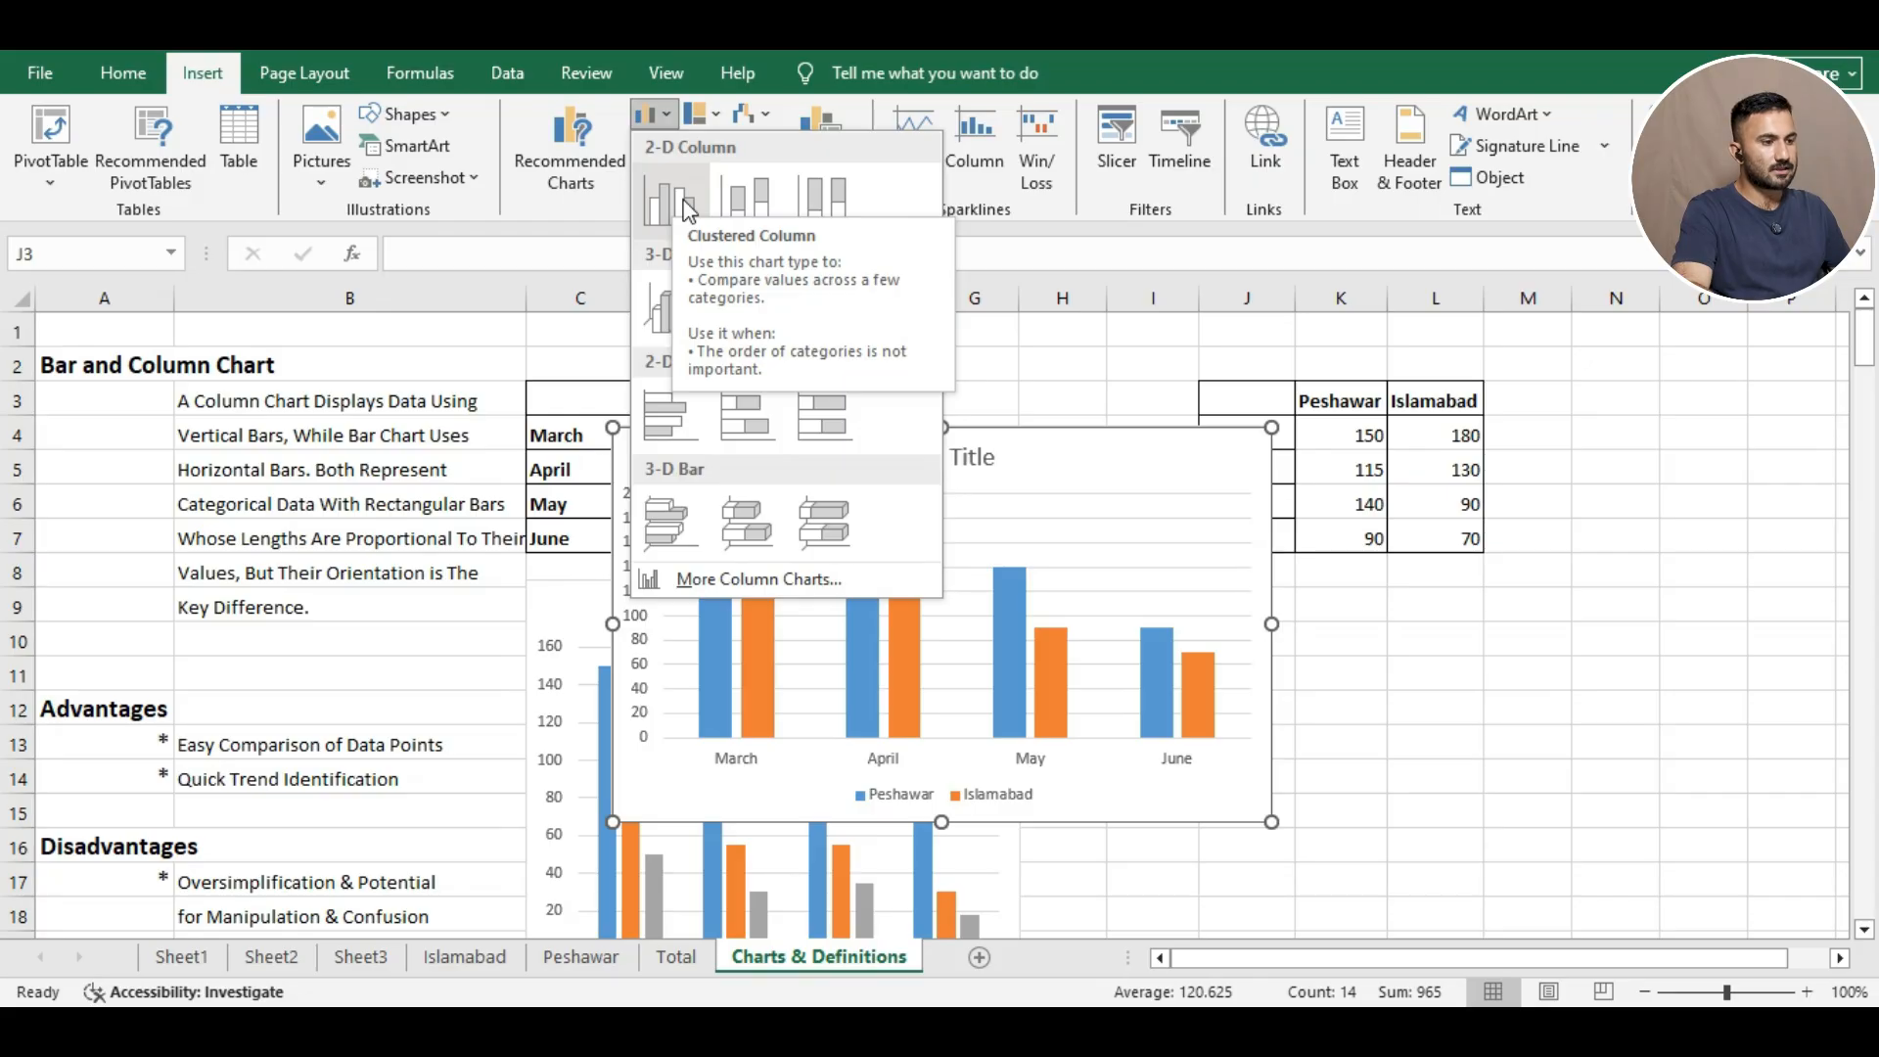
click(685, 202)
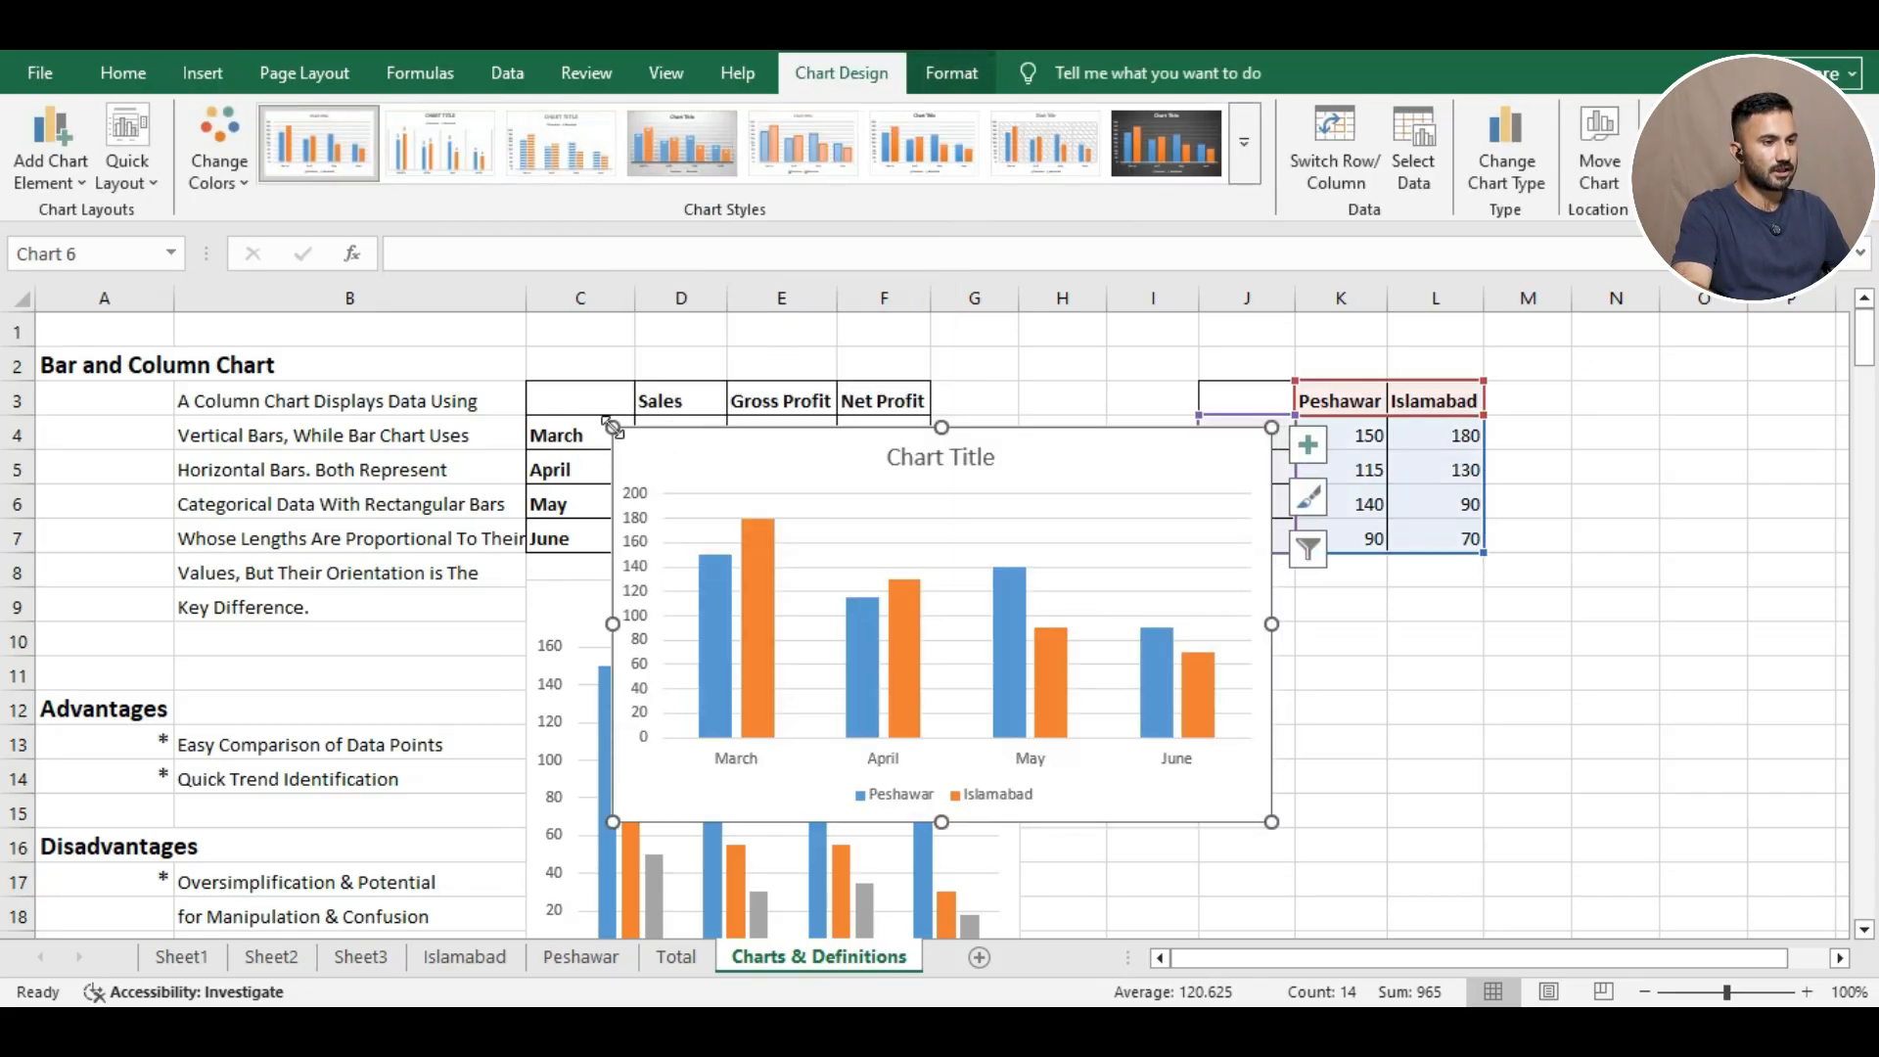
drag(612, 428, 805, 468)
drag(914, 516, 1308, 594)
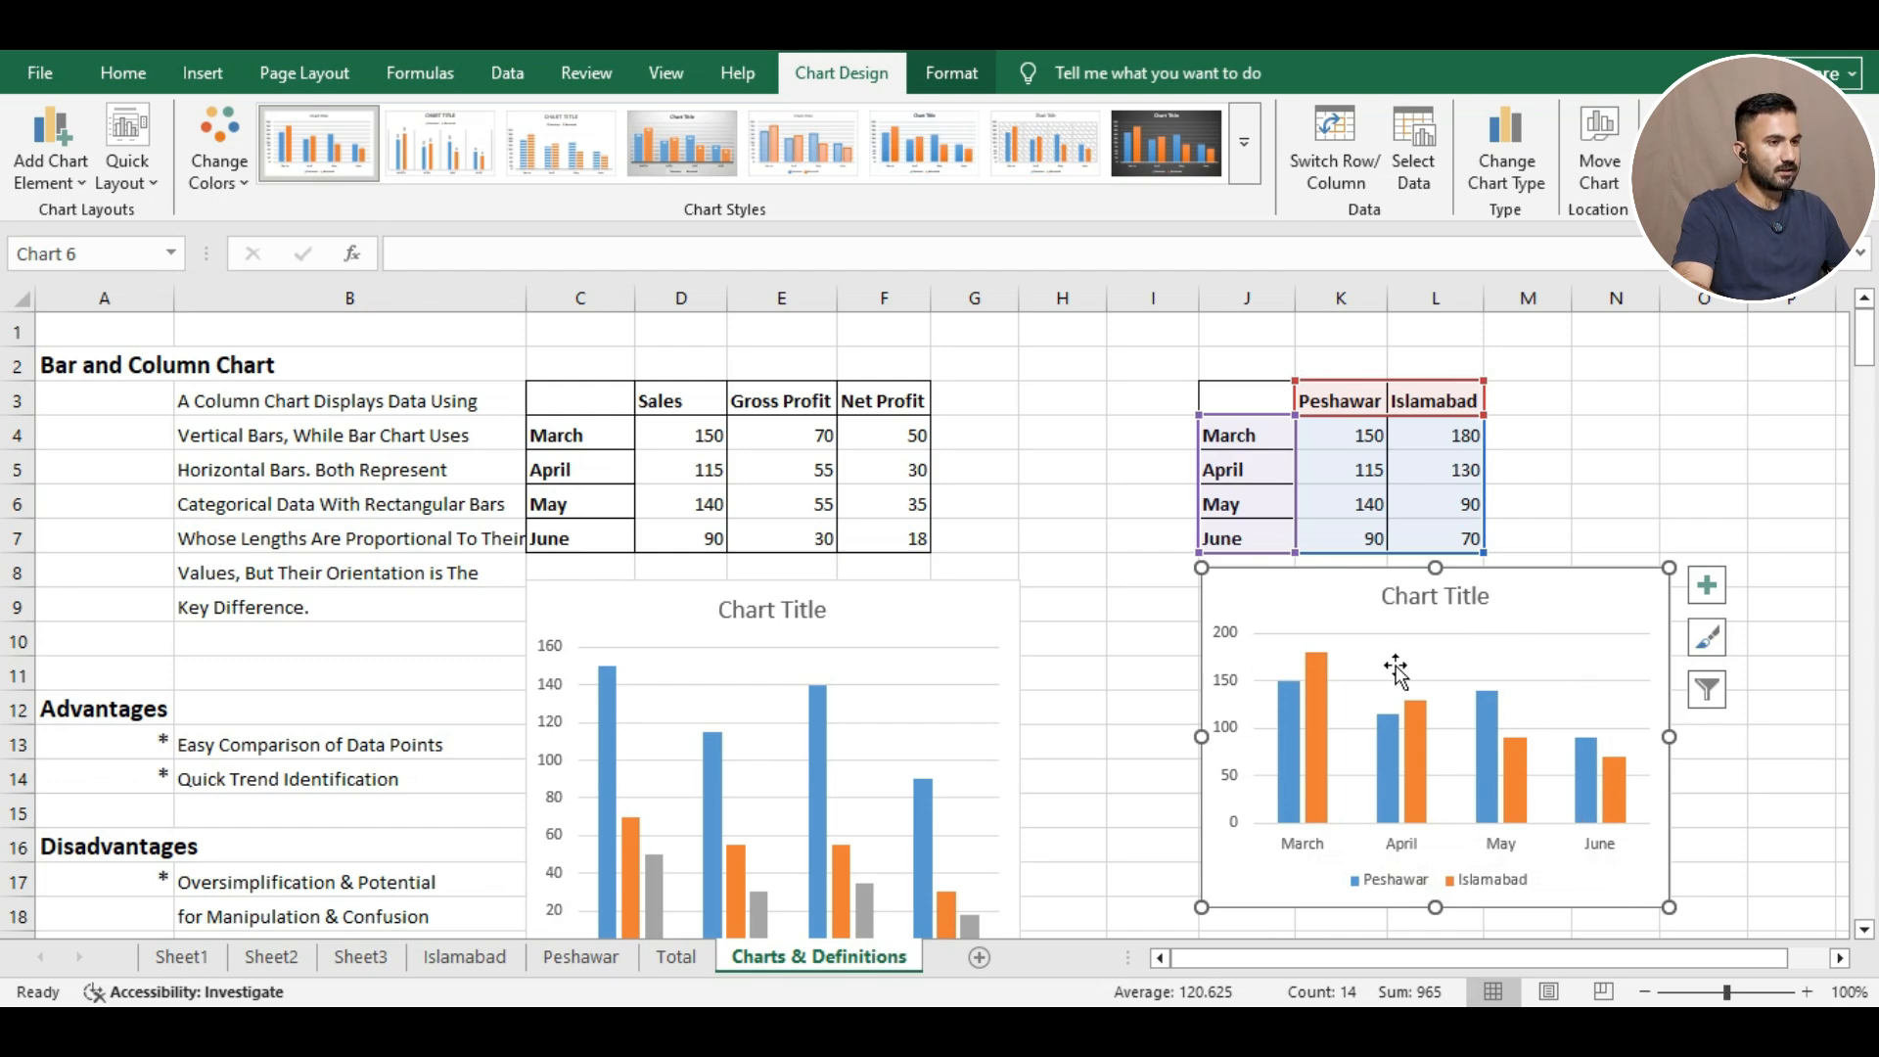
click(1246, 146)
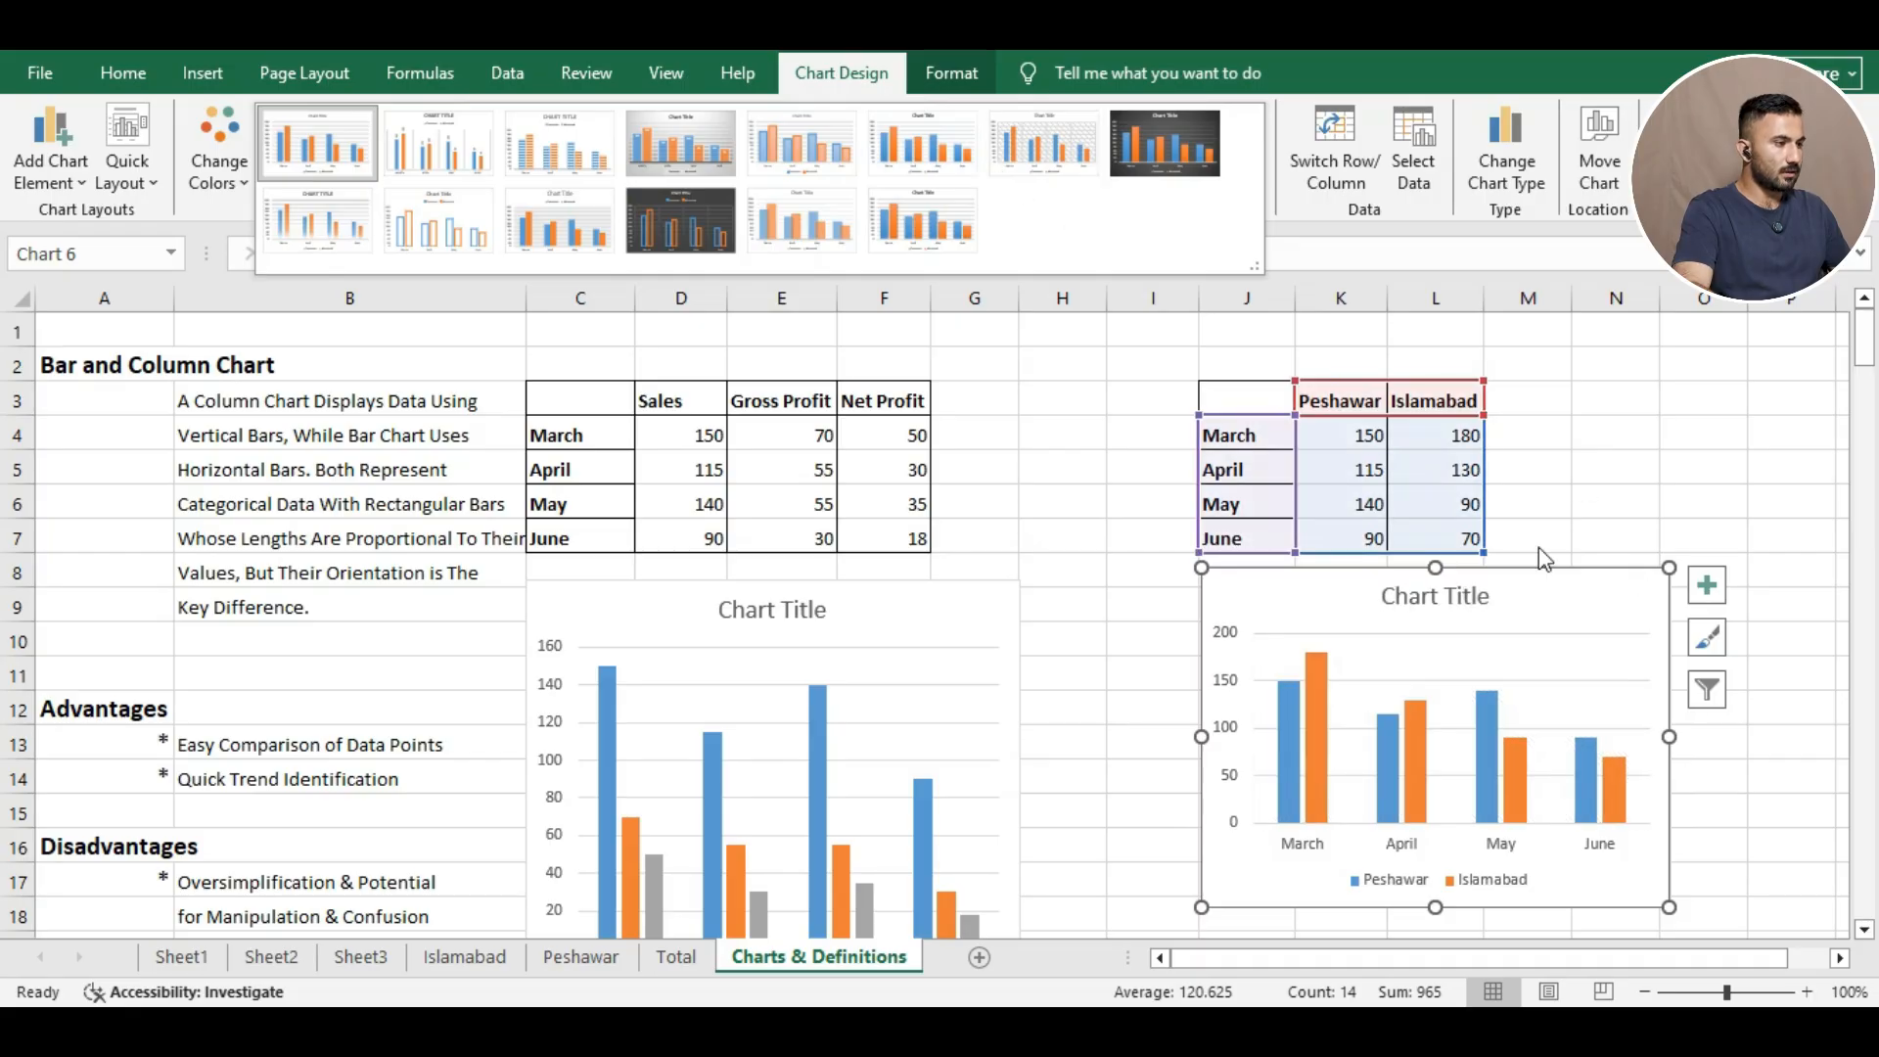
click(1705, 641)
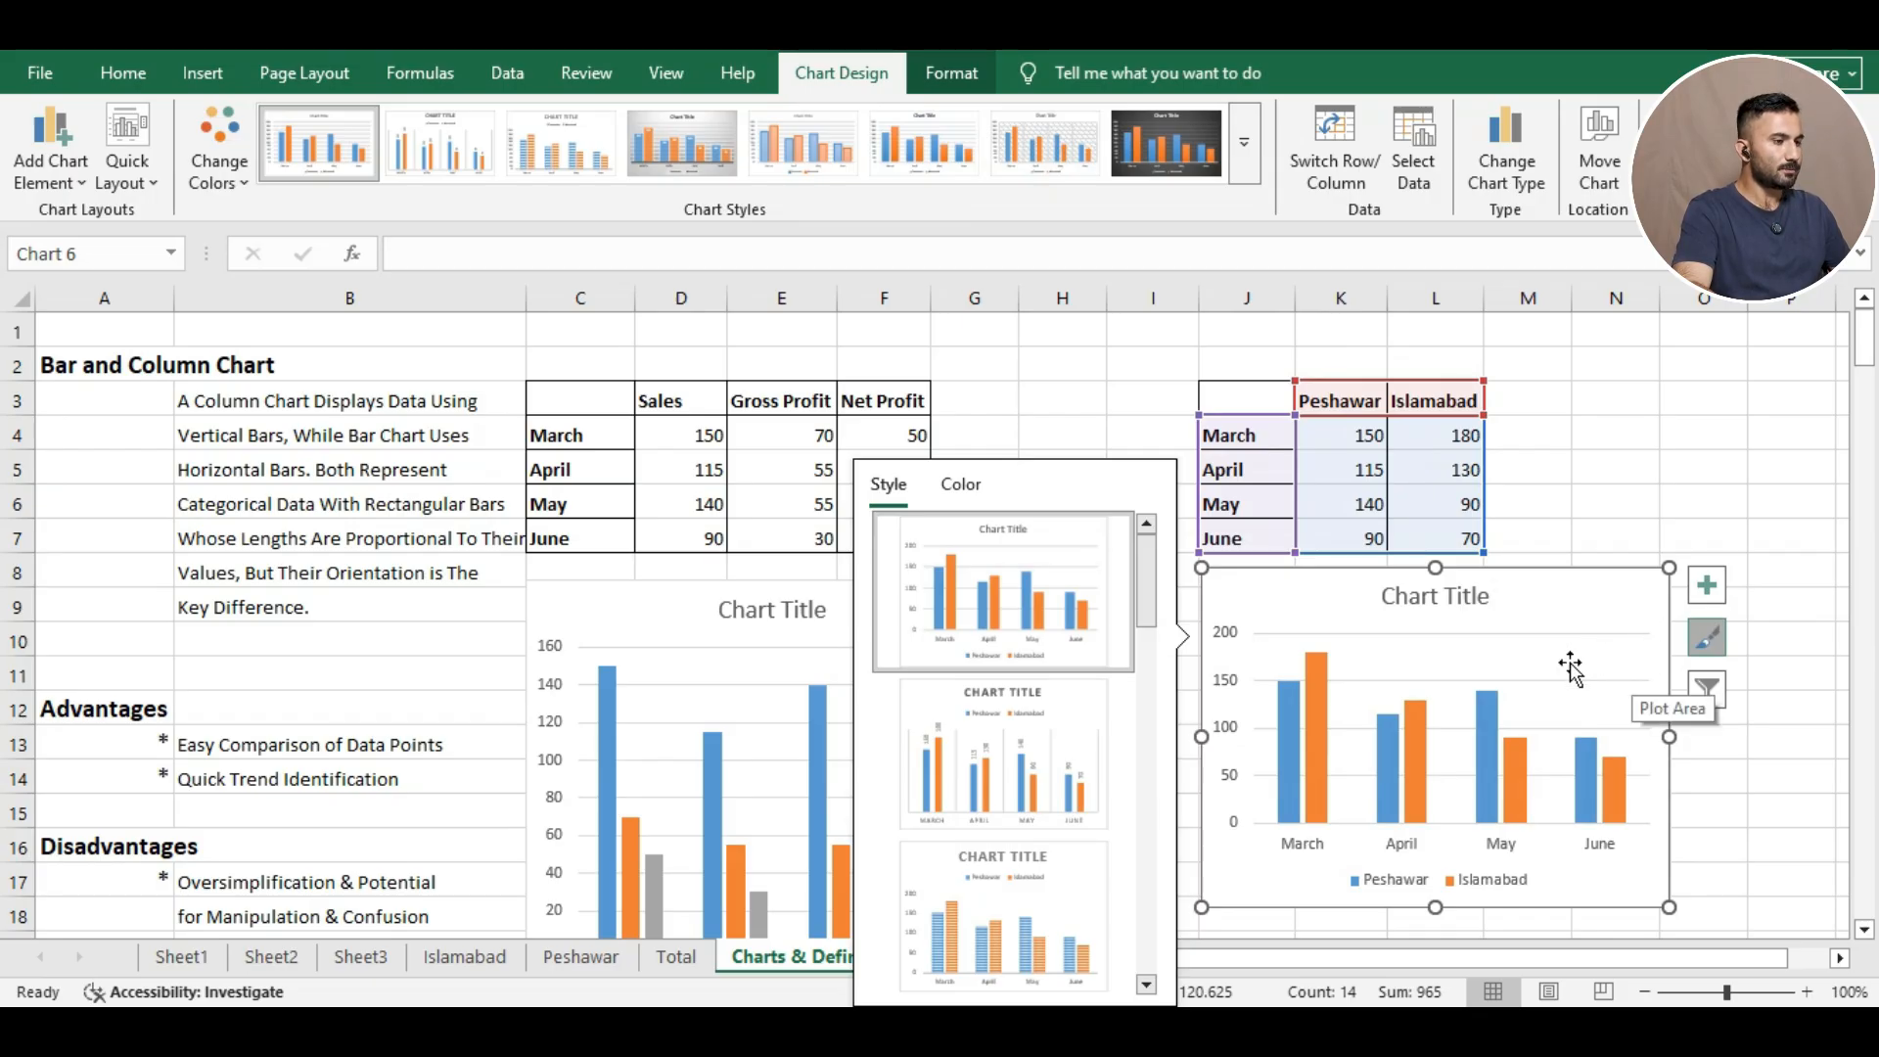
click(1045, 746)
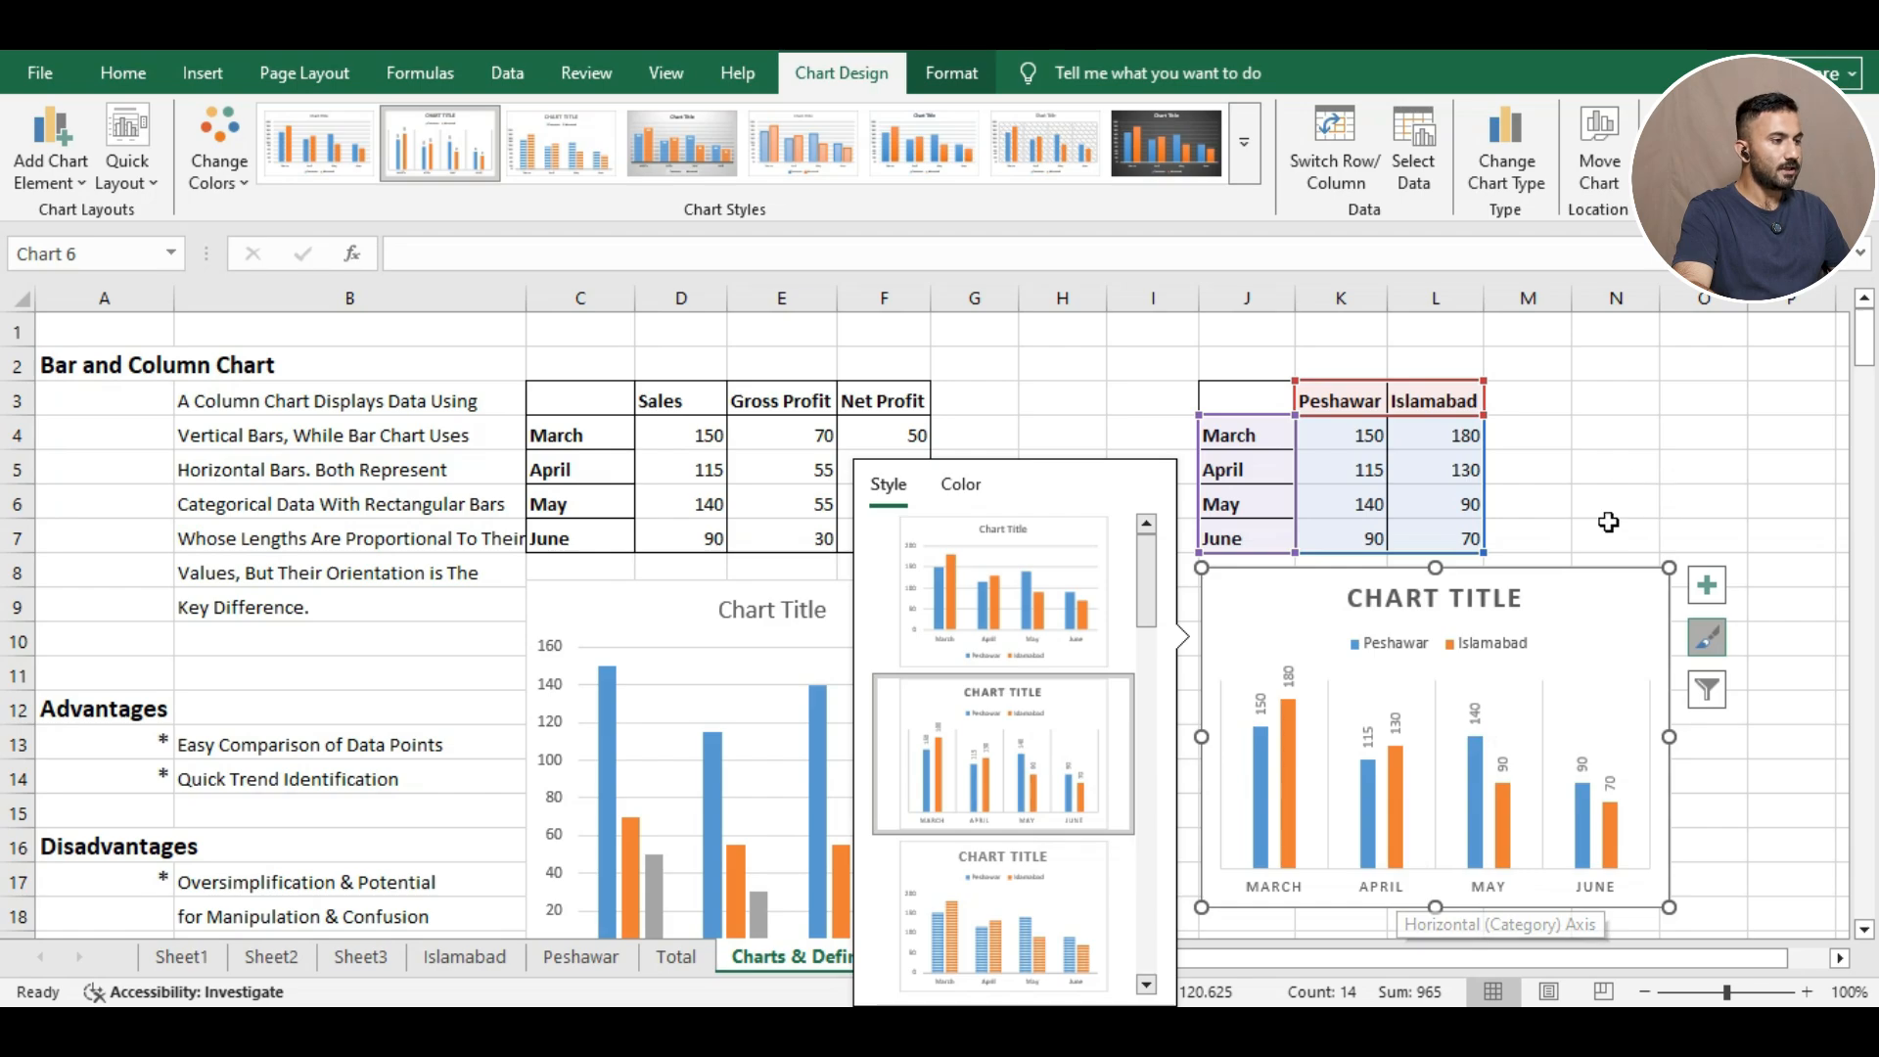
click(1649, 506)
key(ctrl+z)
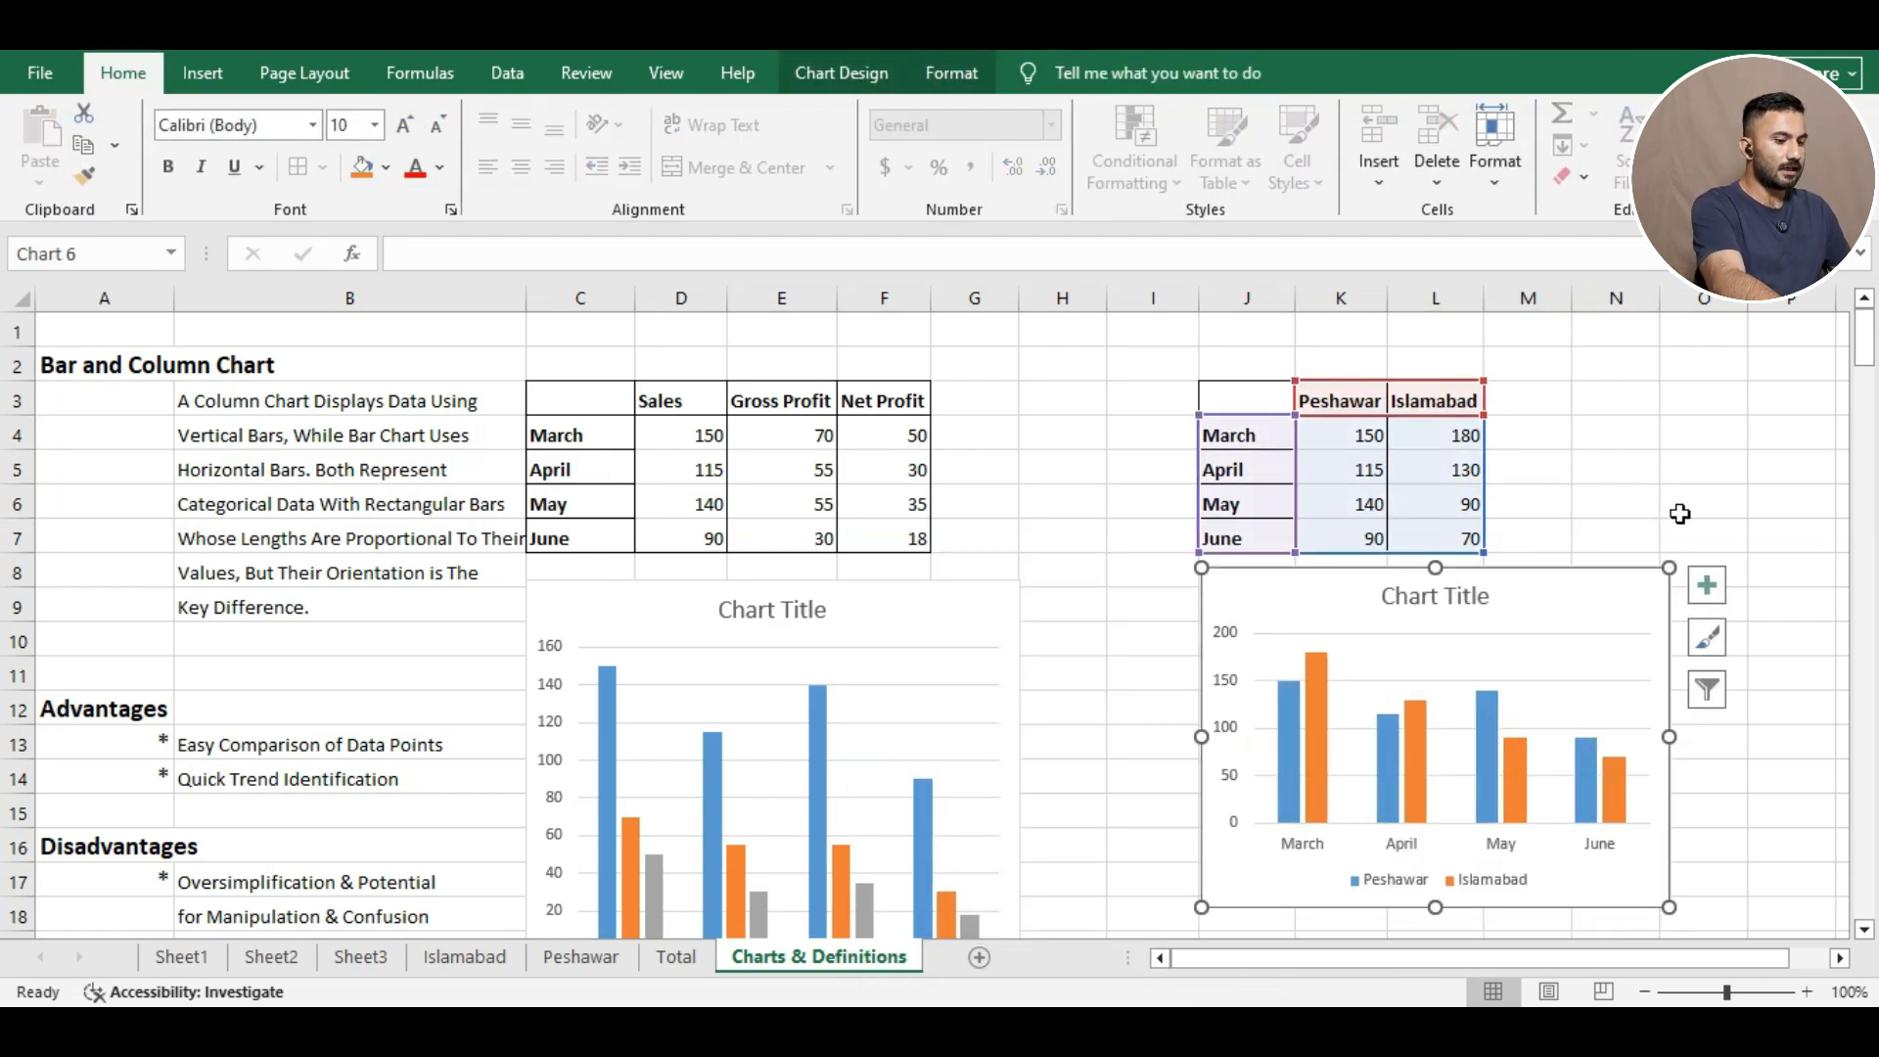
click(1707, 585)
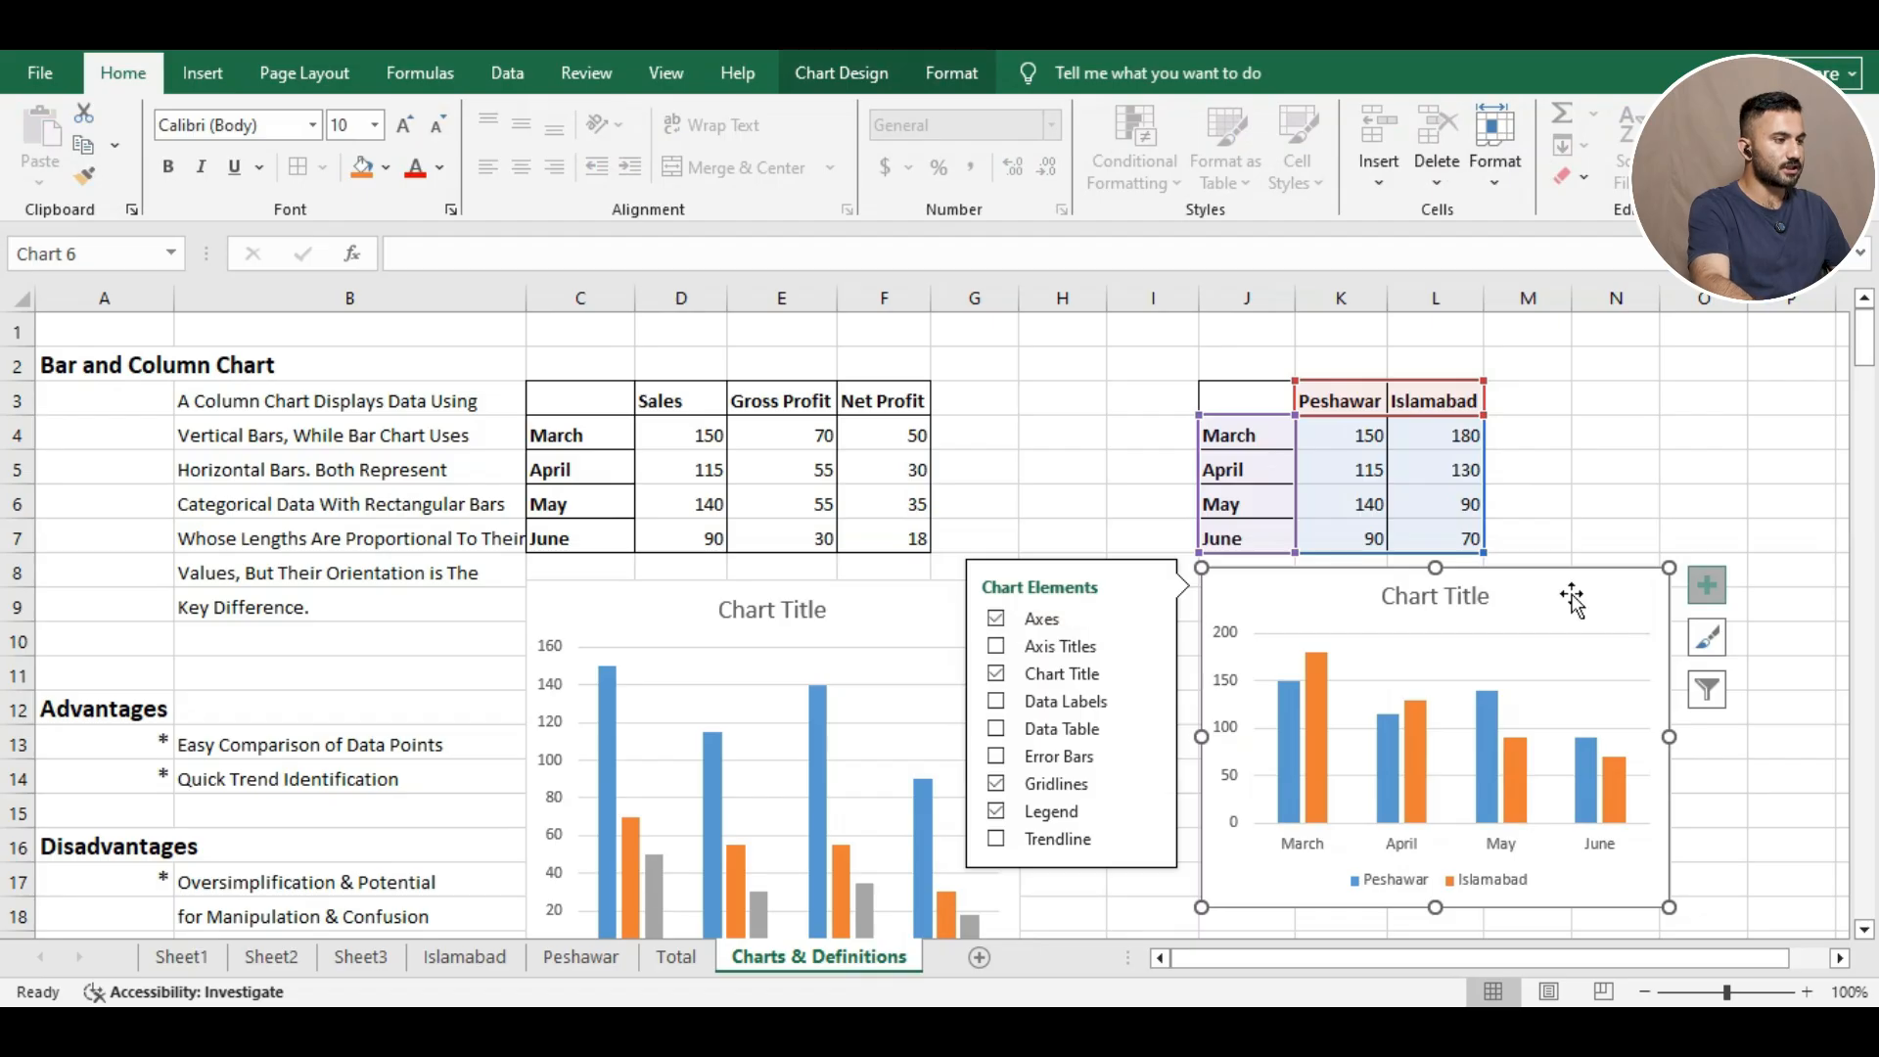
click(1588, 475)
click(1530, 595)
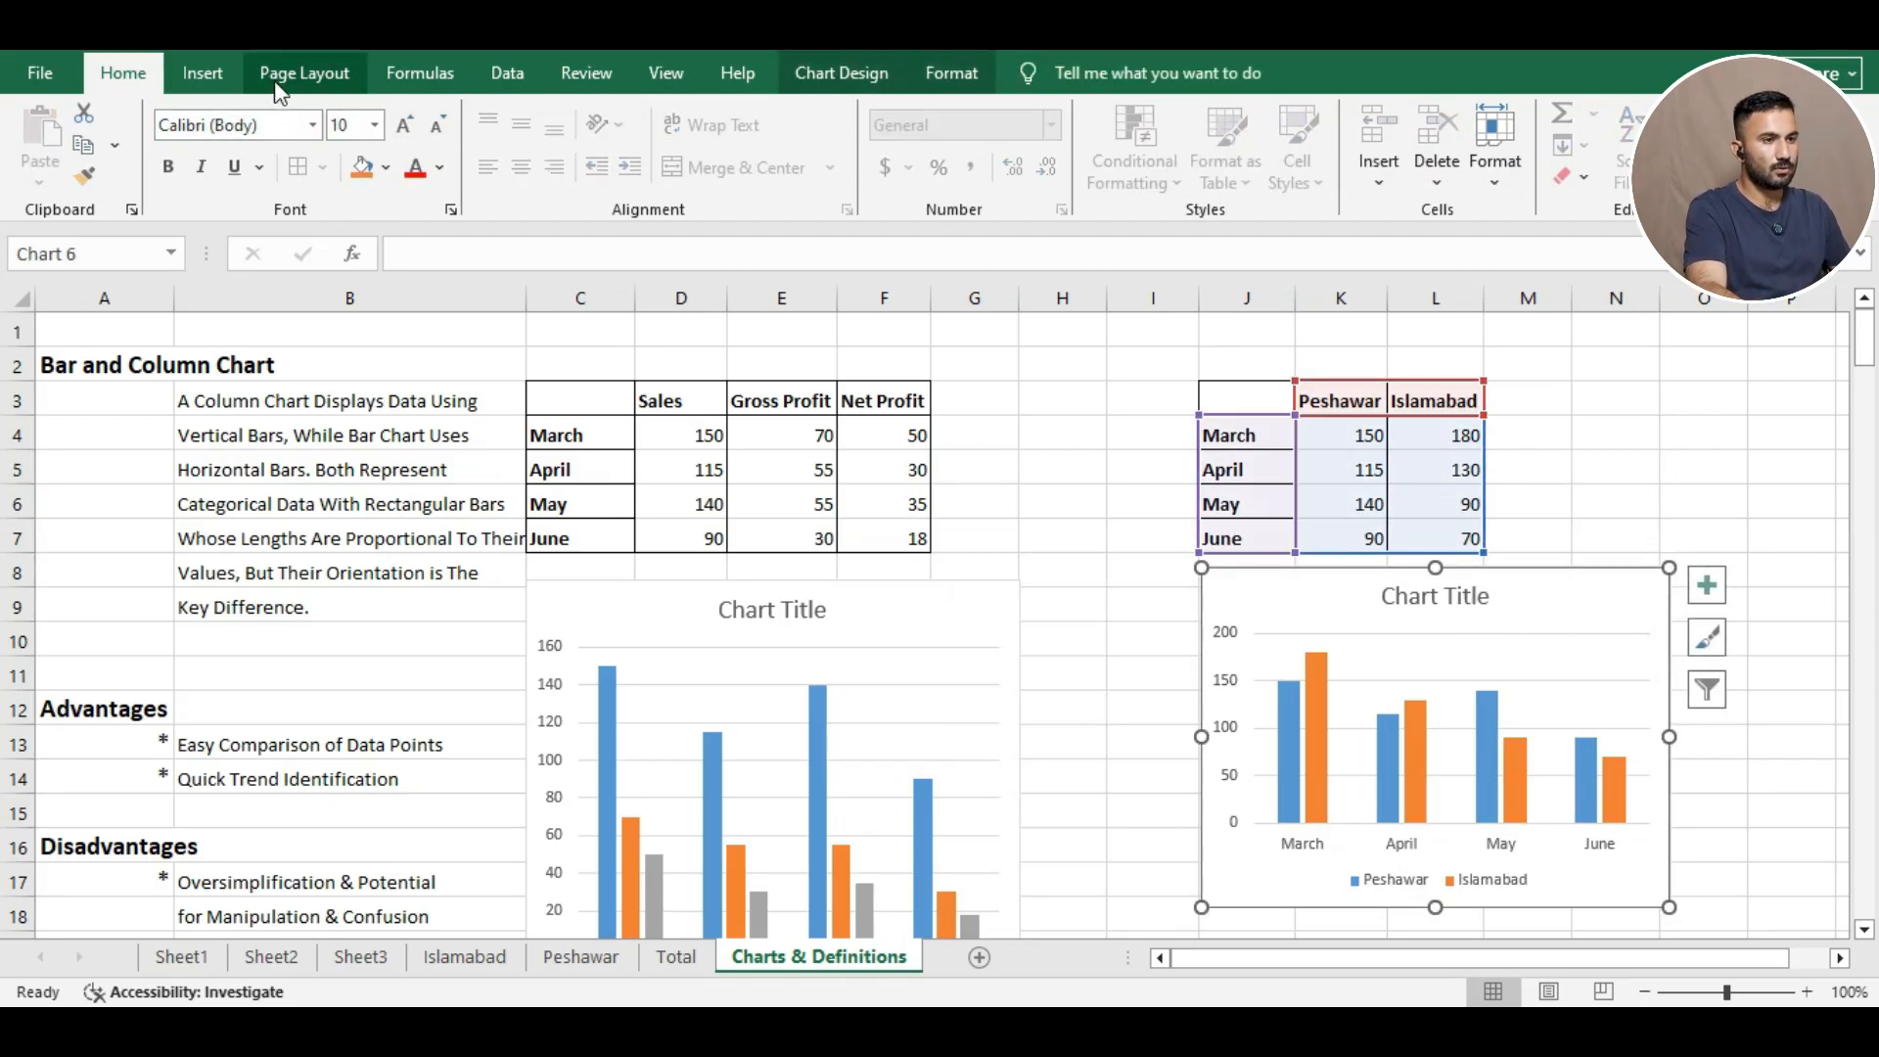
click(204, 74)
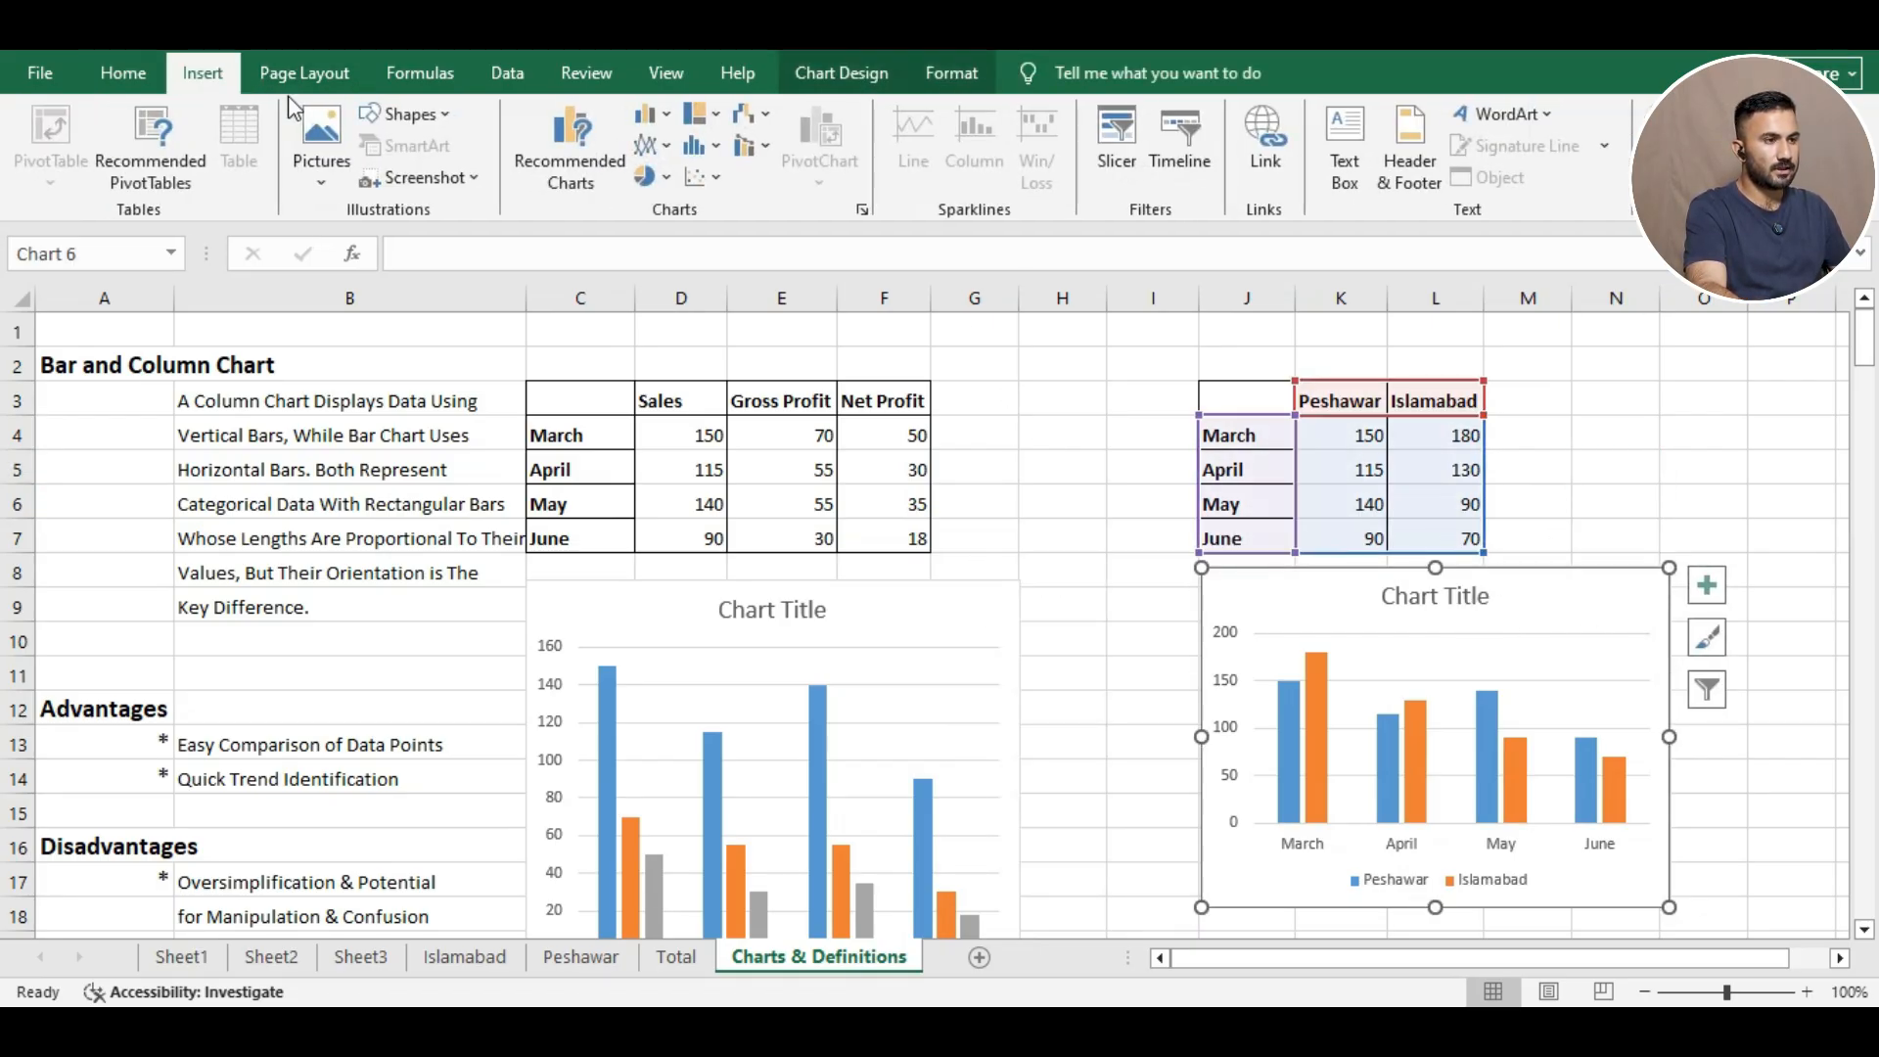
Switch the Peshawar and Islamabad chart to stacked columns, with March totalling about 330.
click(669, 114)
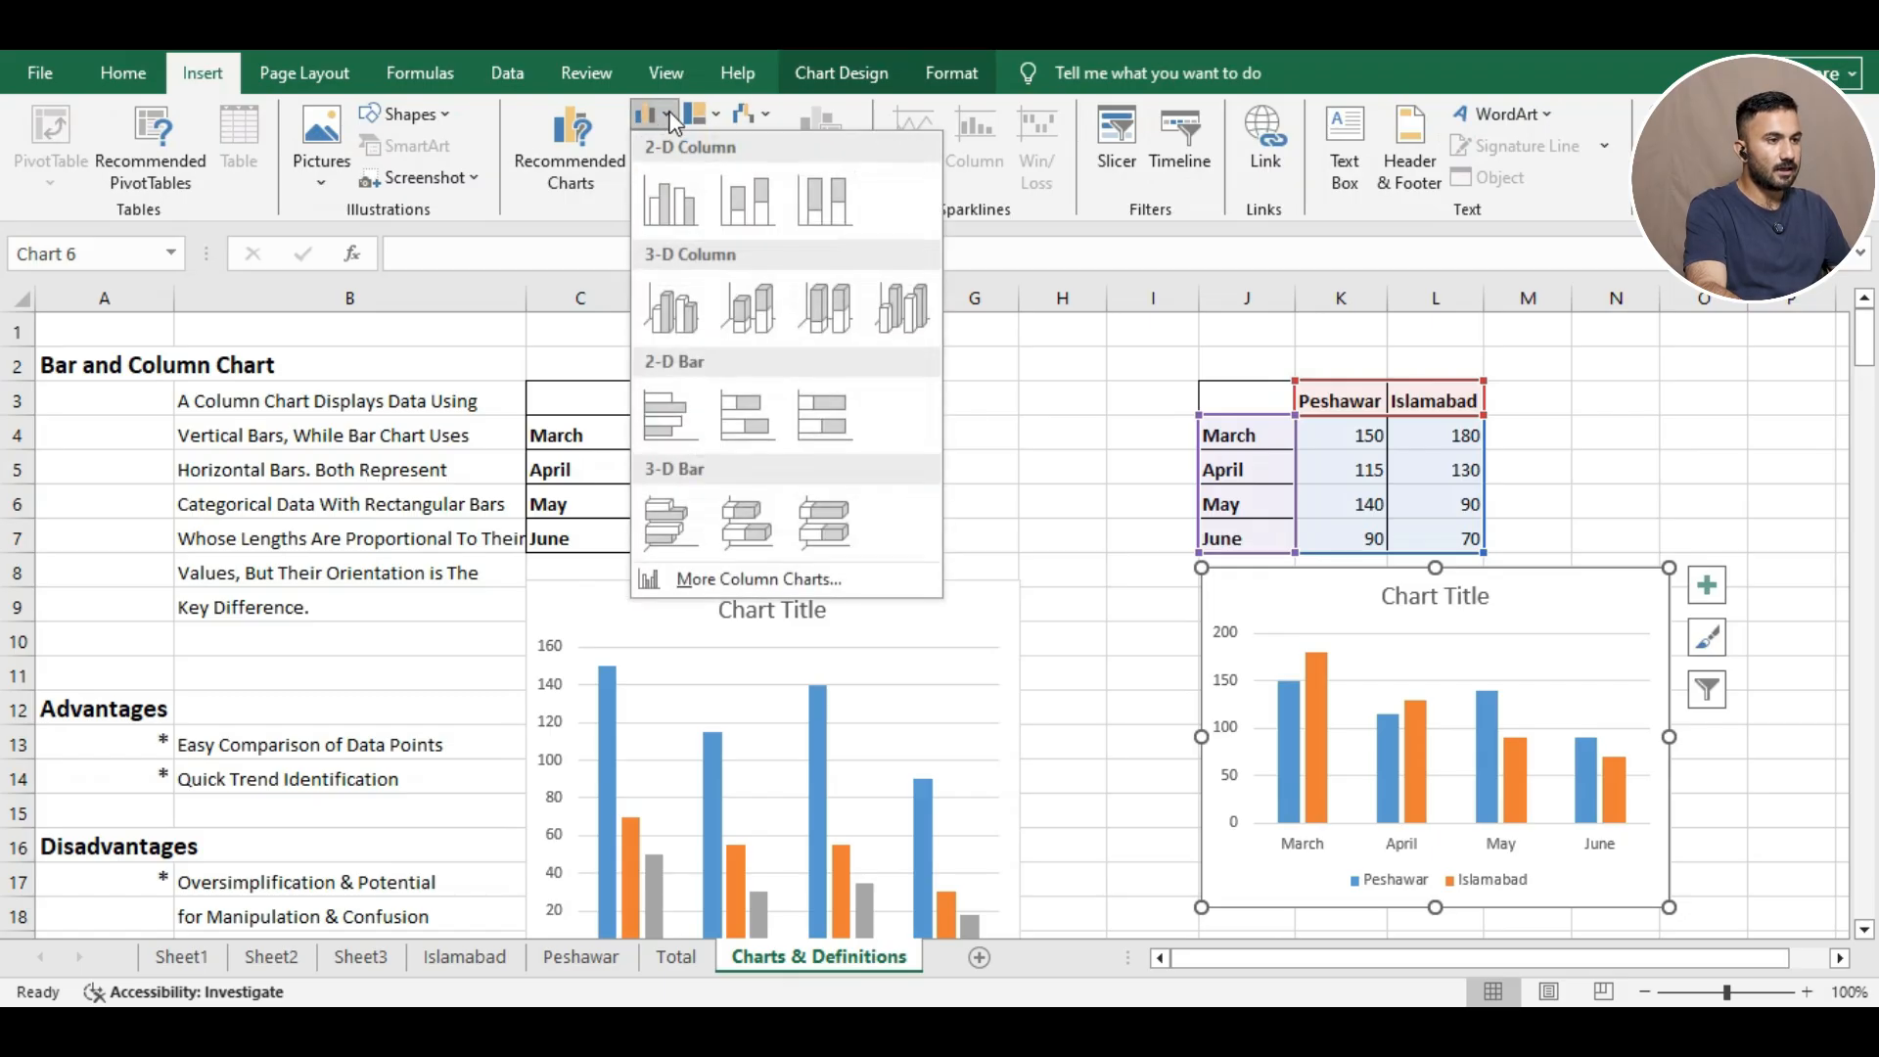
click(765, 182)
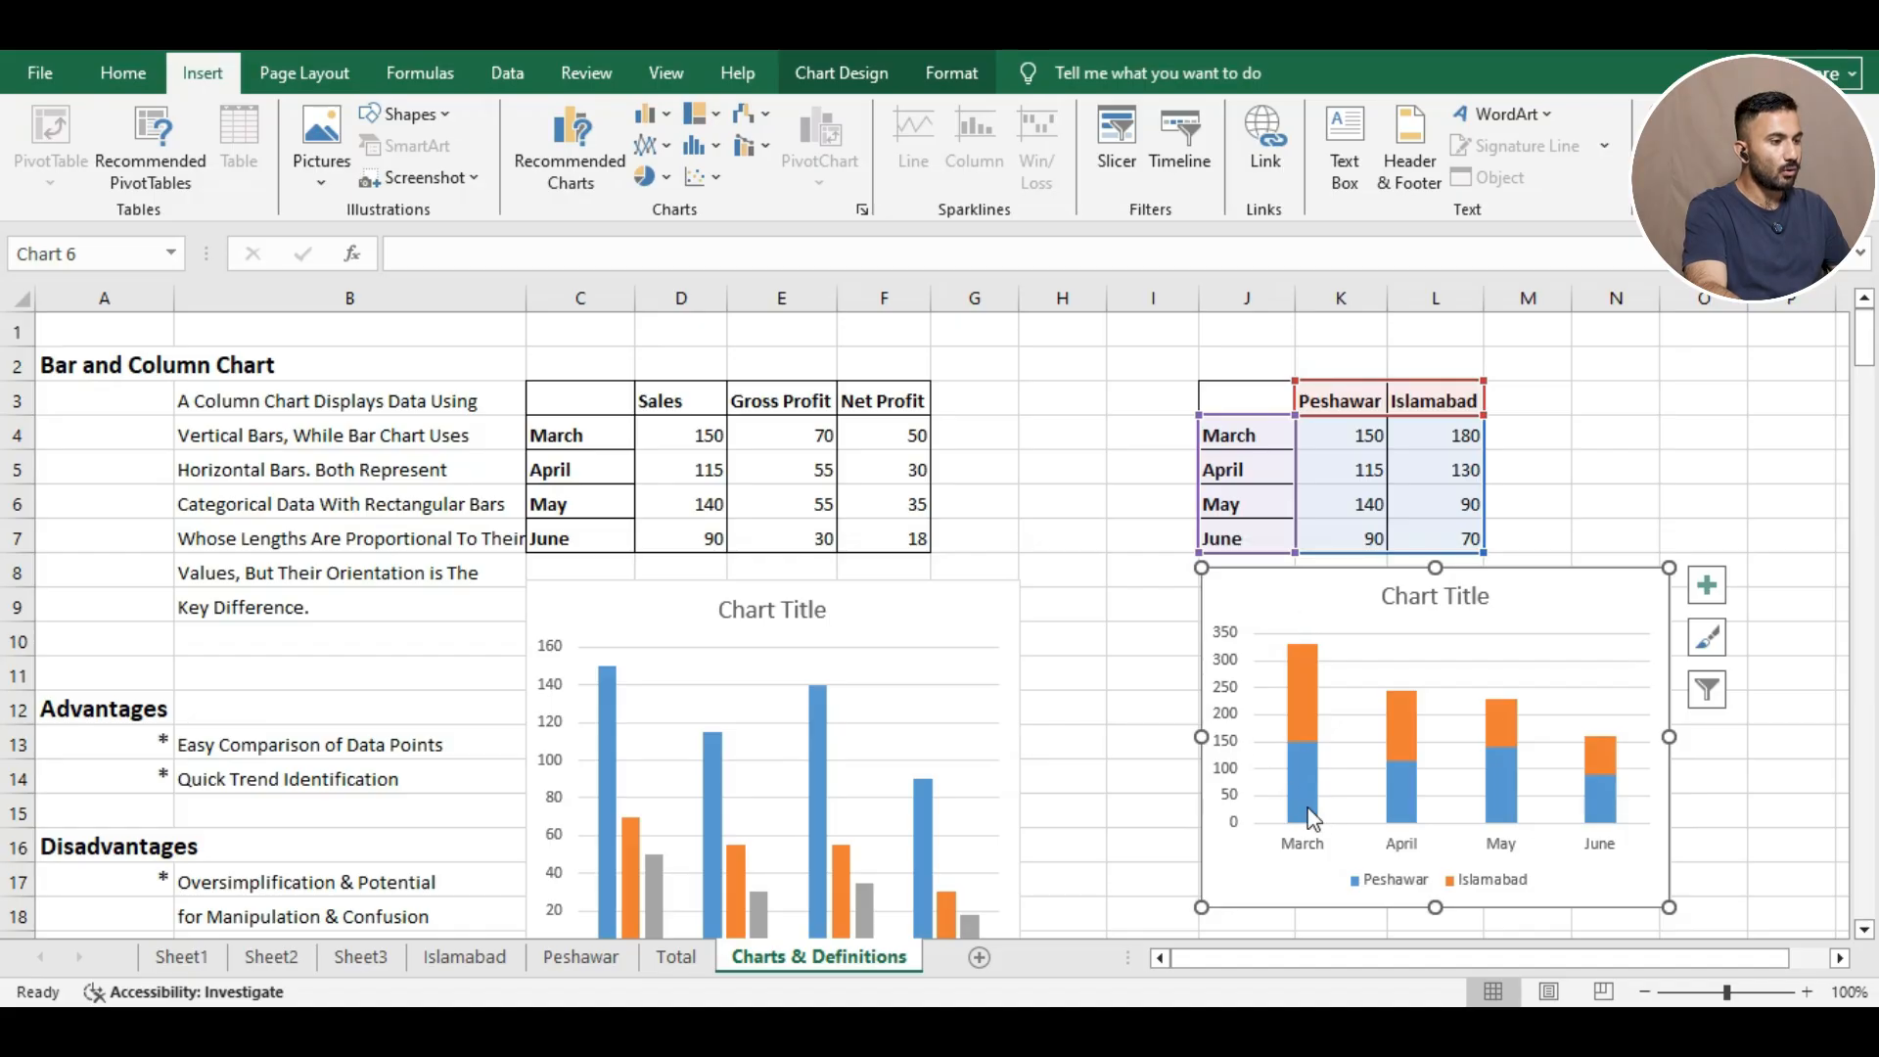
mouse_move(1294, 650)
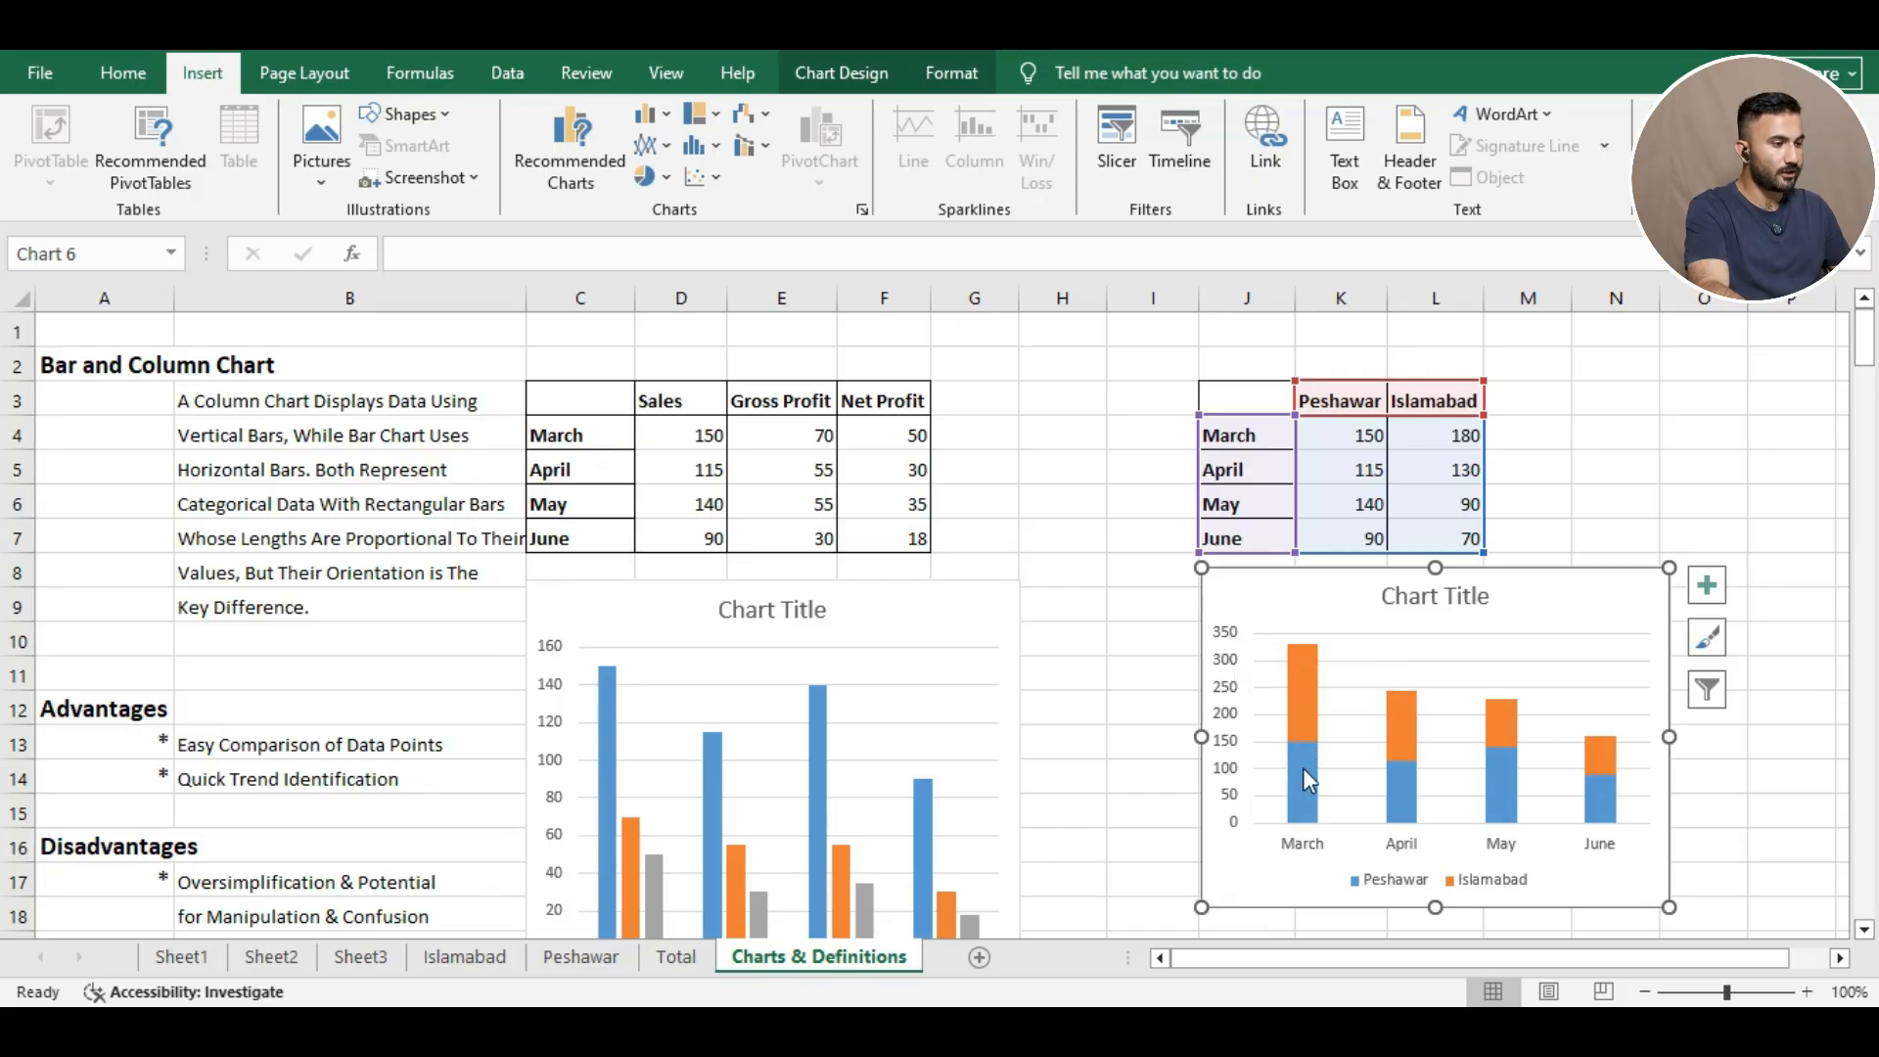
mouse_move(1300, 729)
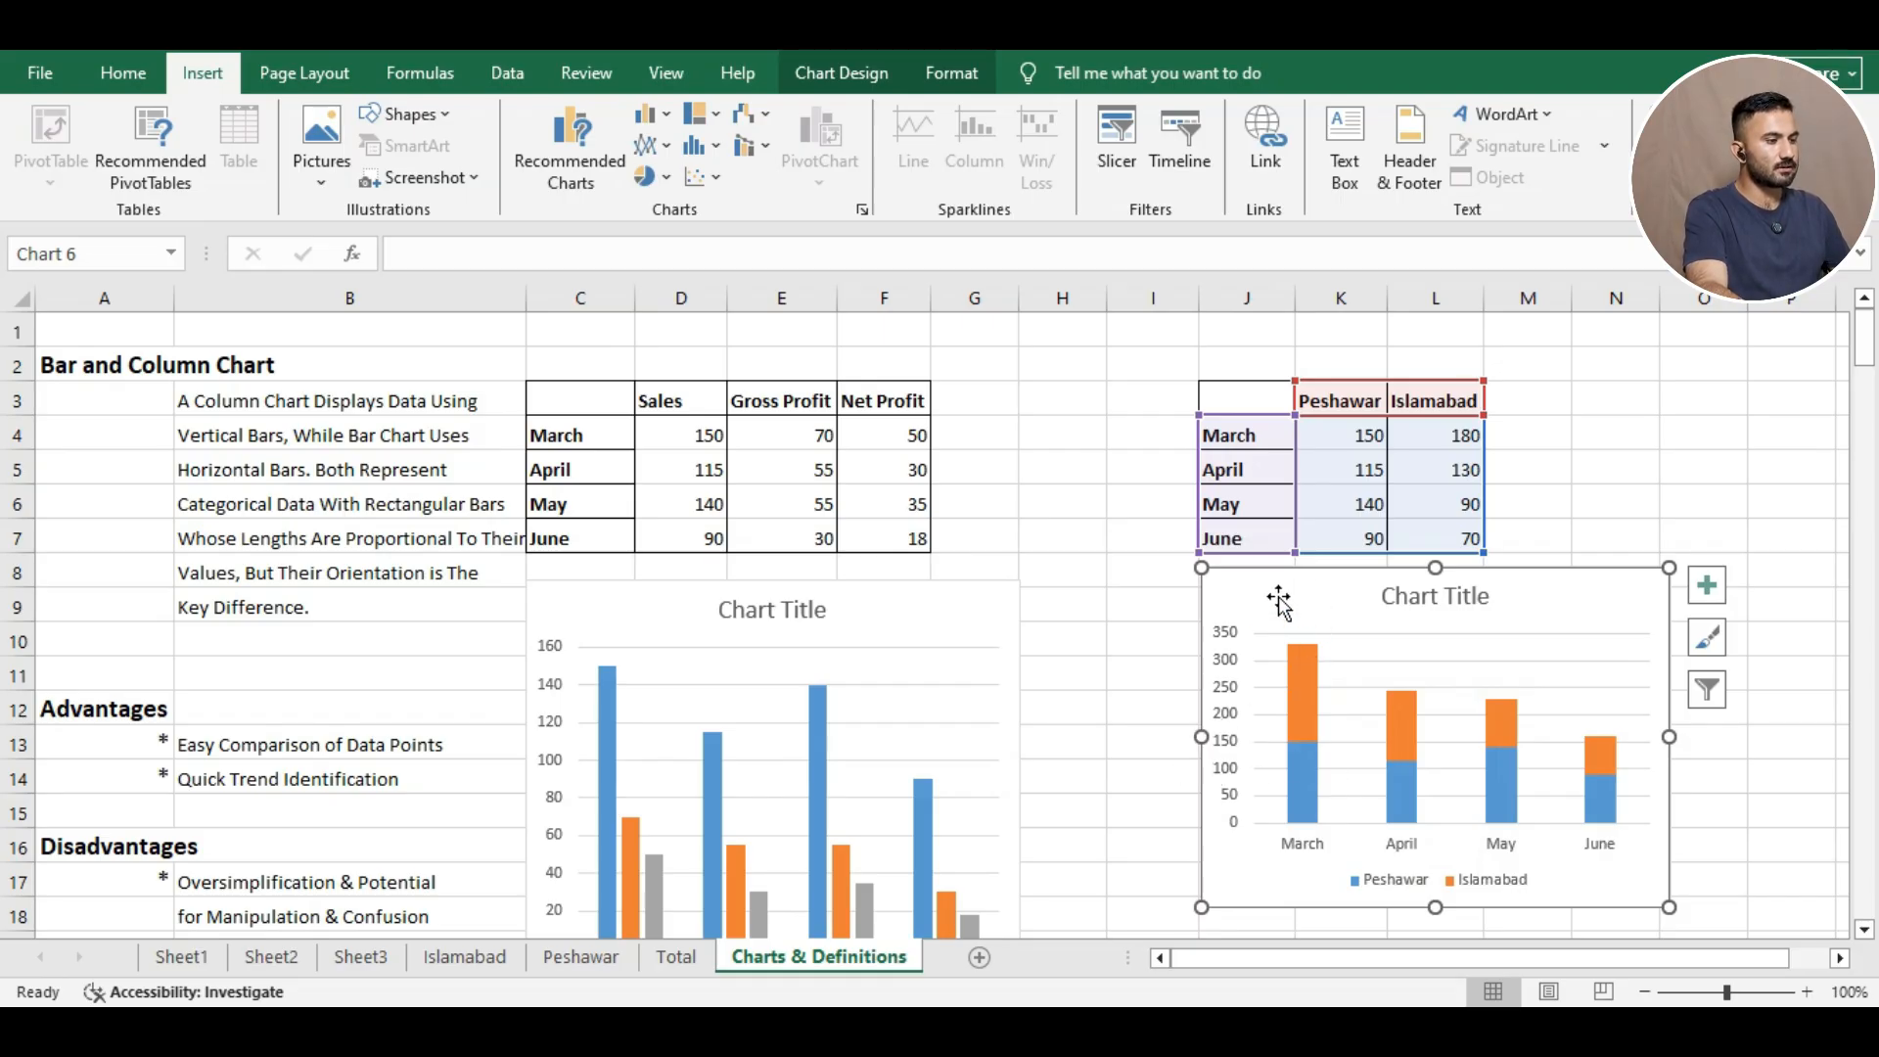
mouse_move(1197, 913)
mouse_down()
mouse_move(1195, 937)
mouse_move(1203, 910)
mouse_up()
click(1111, 798)
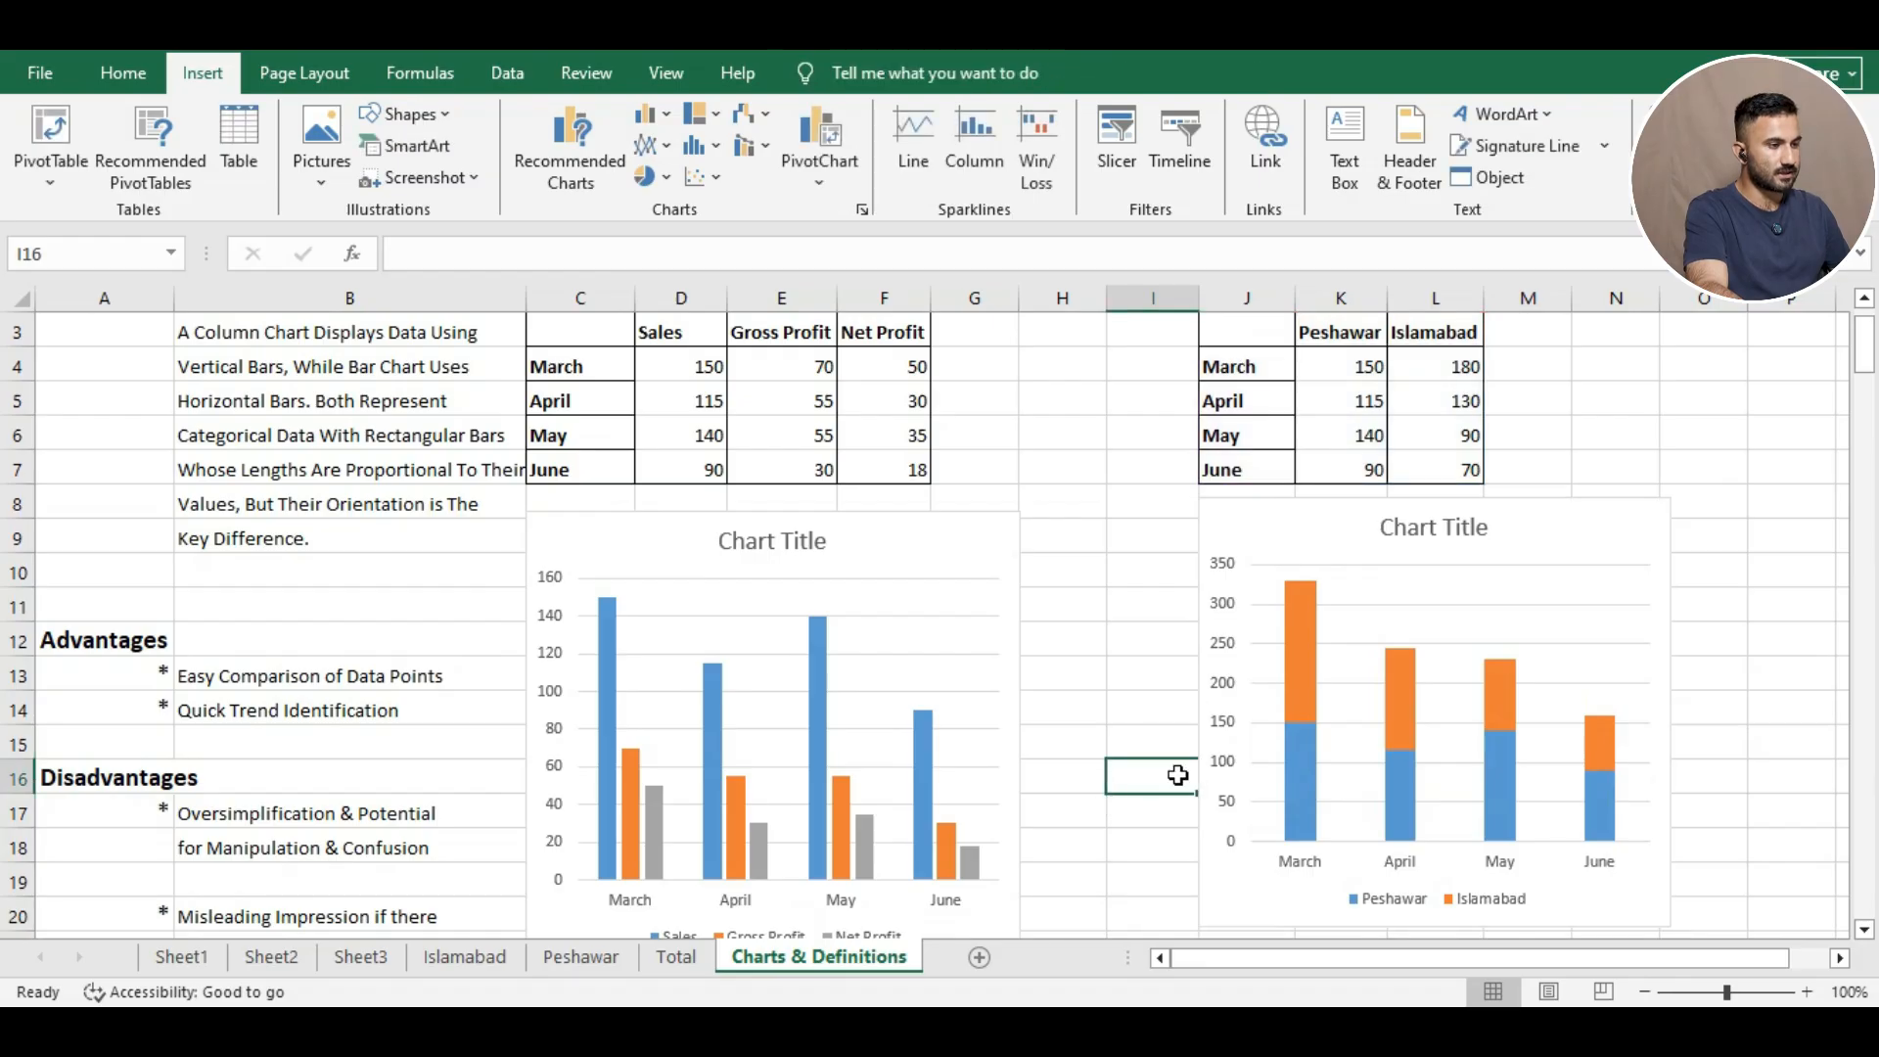
click(1095, 724)
scroll(1190, 785, down, 1)
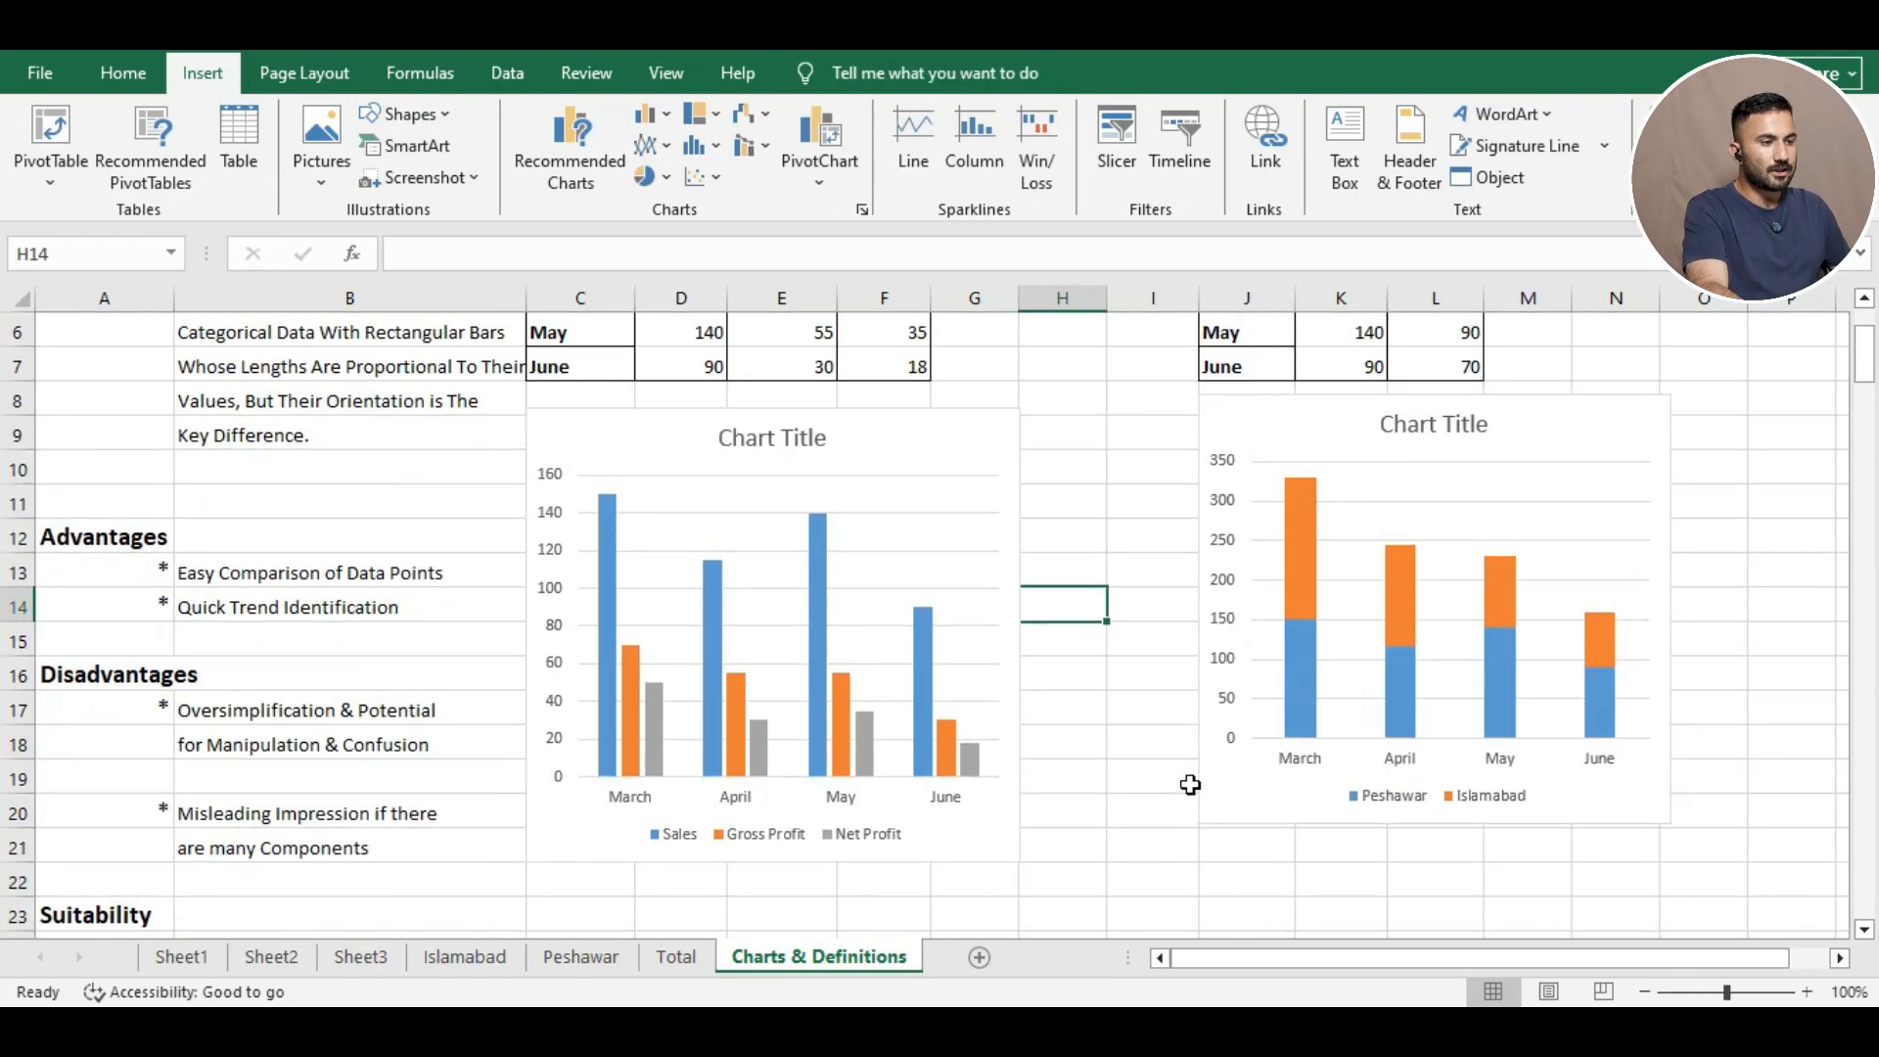
scroll(1190, 785, down, 1)
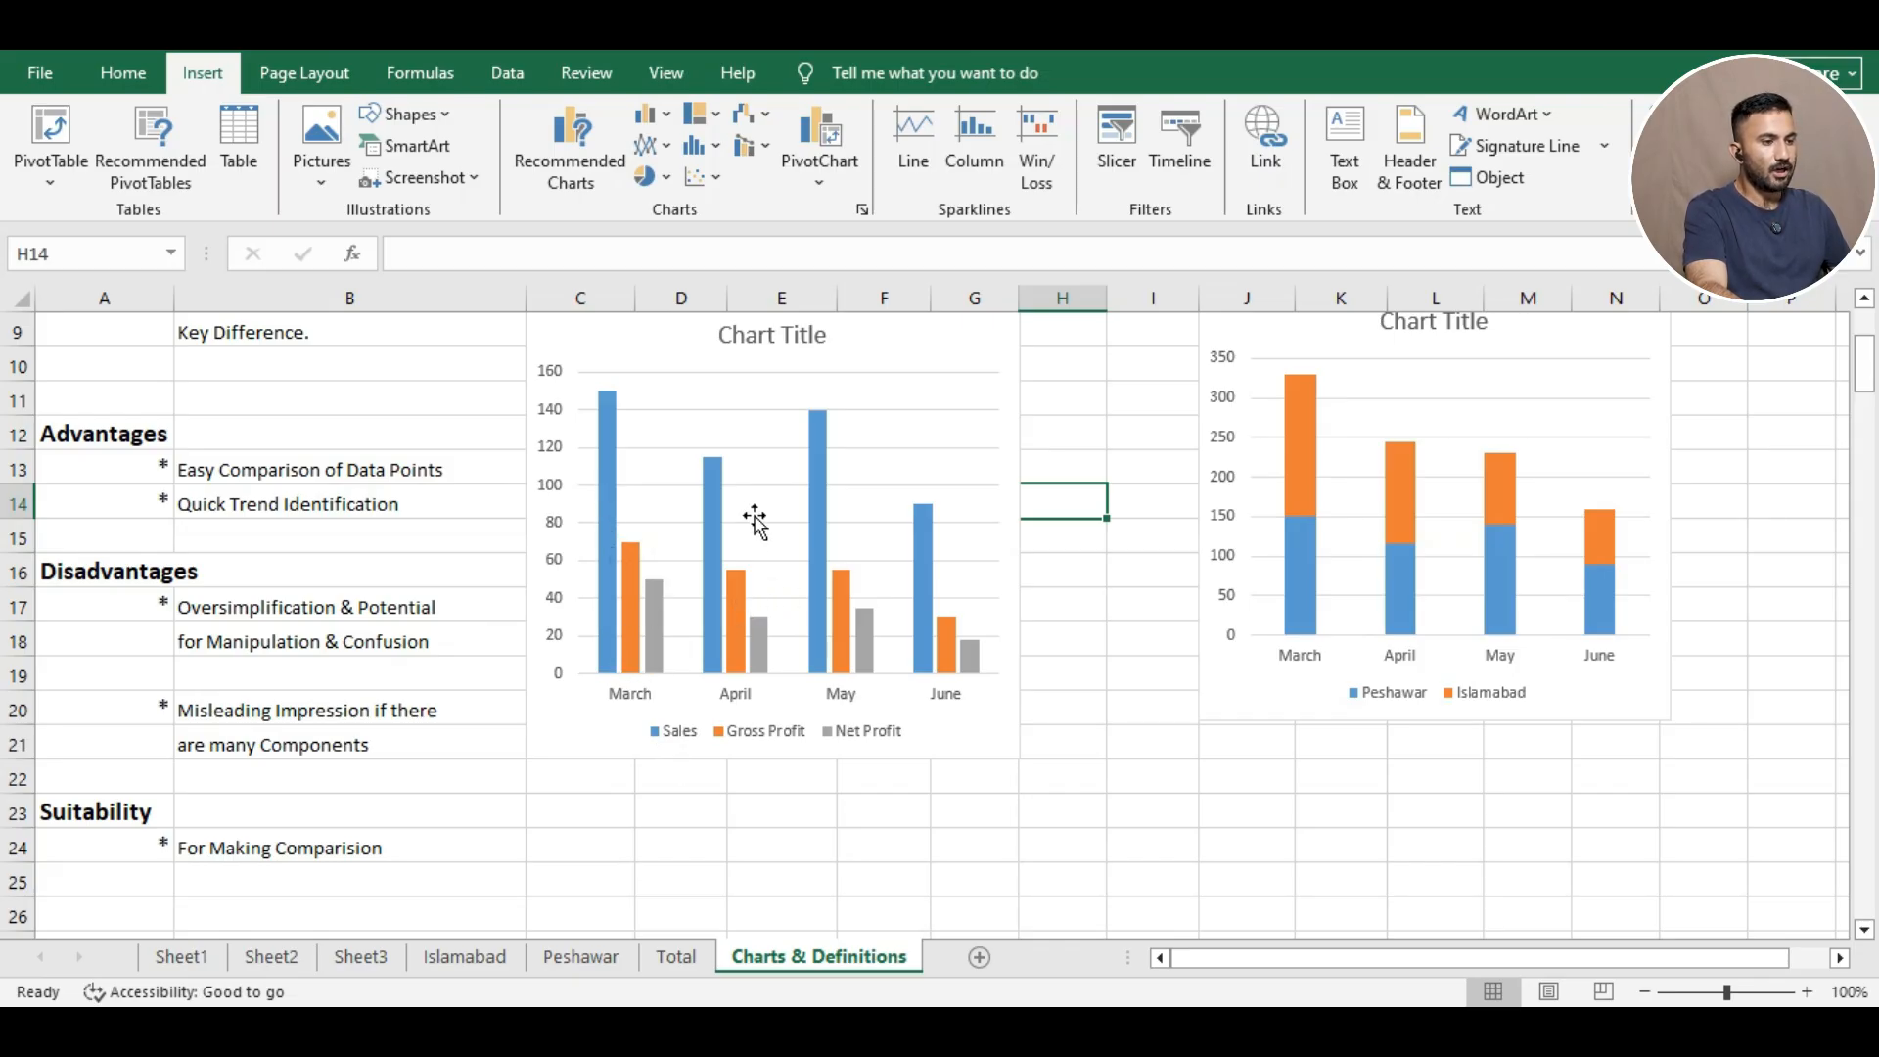
mouse_move(720, 488)
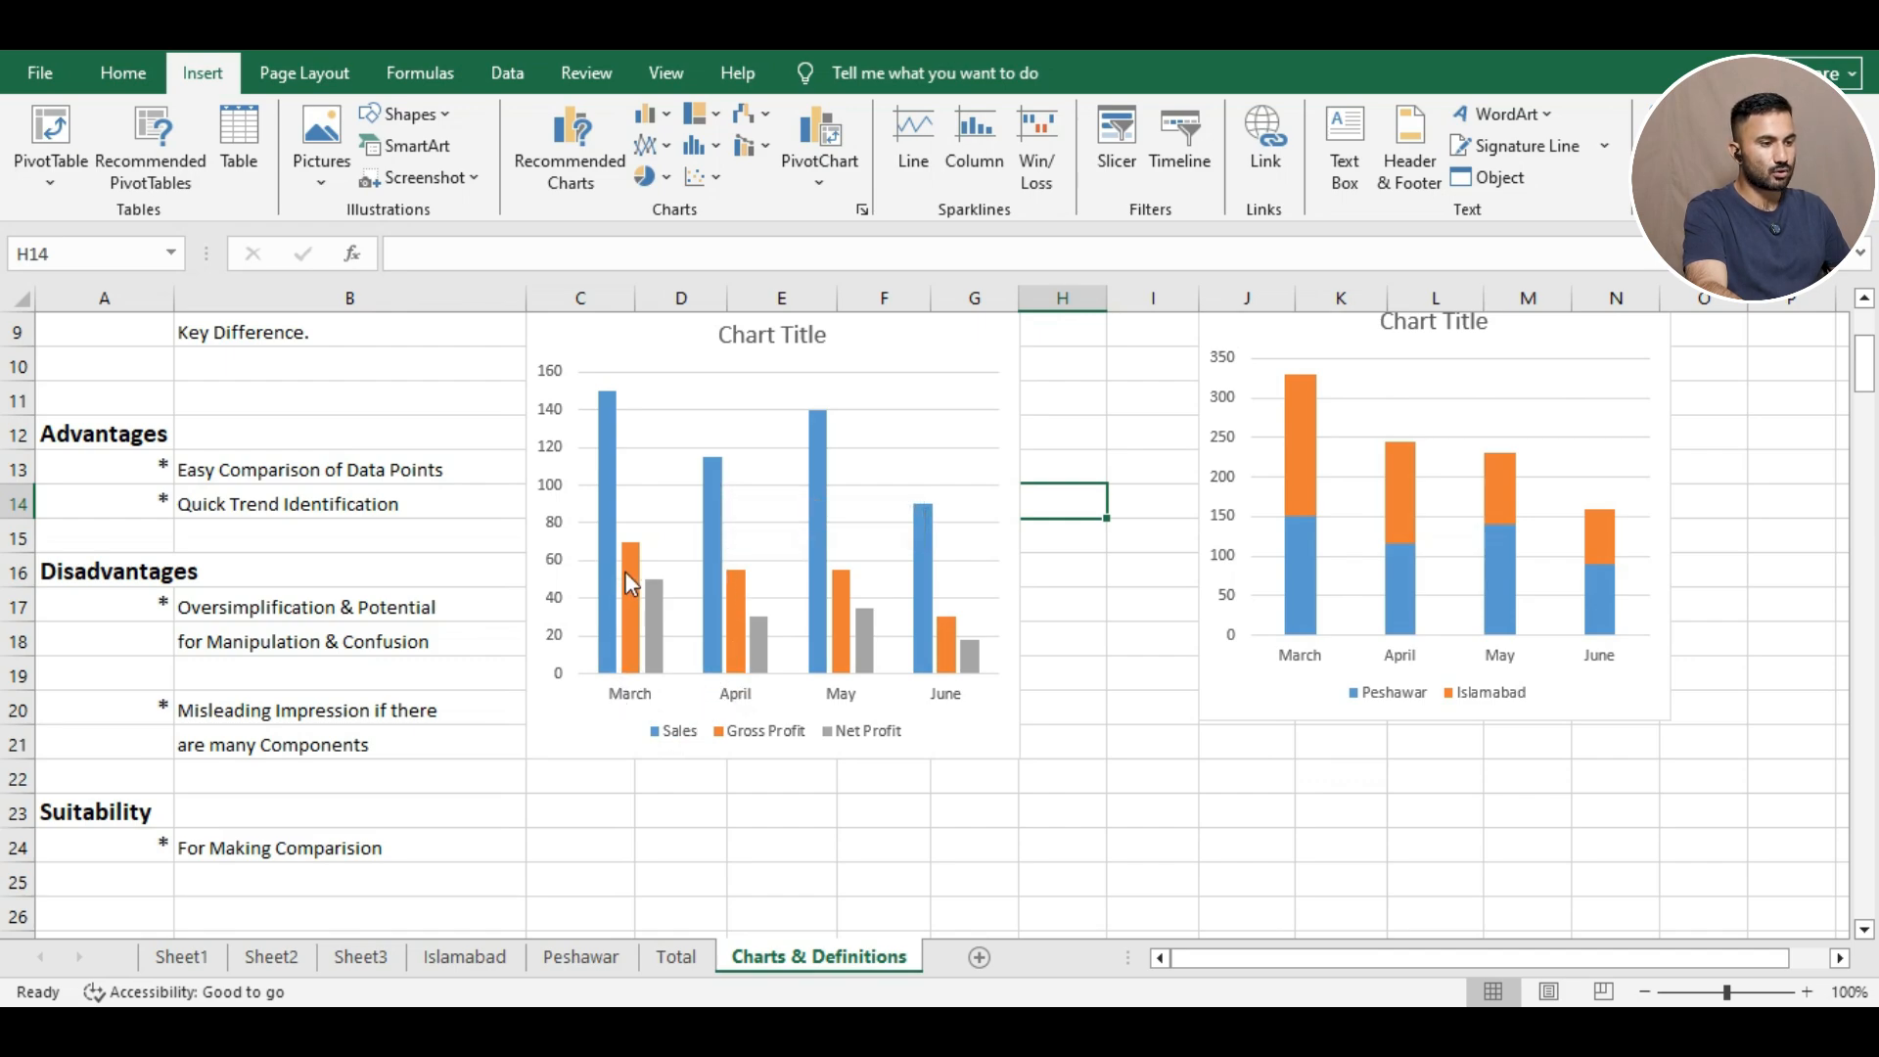
mouse_move(749, 592)
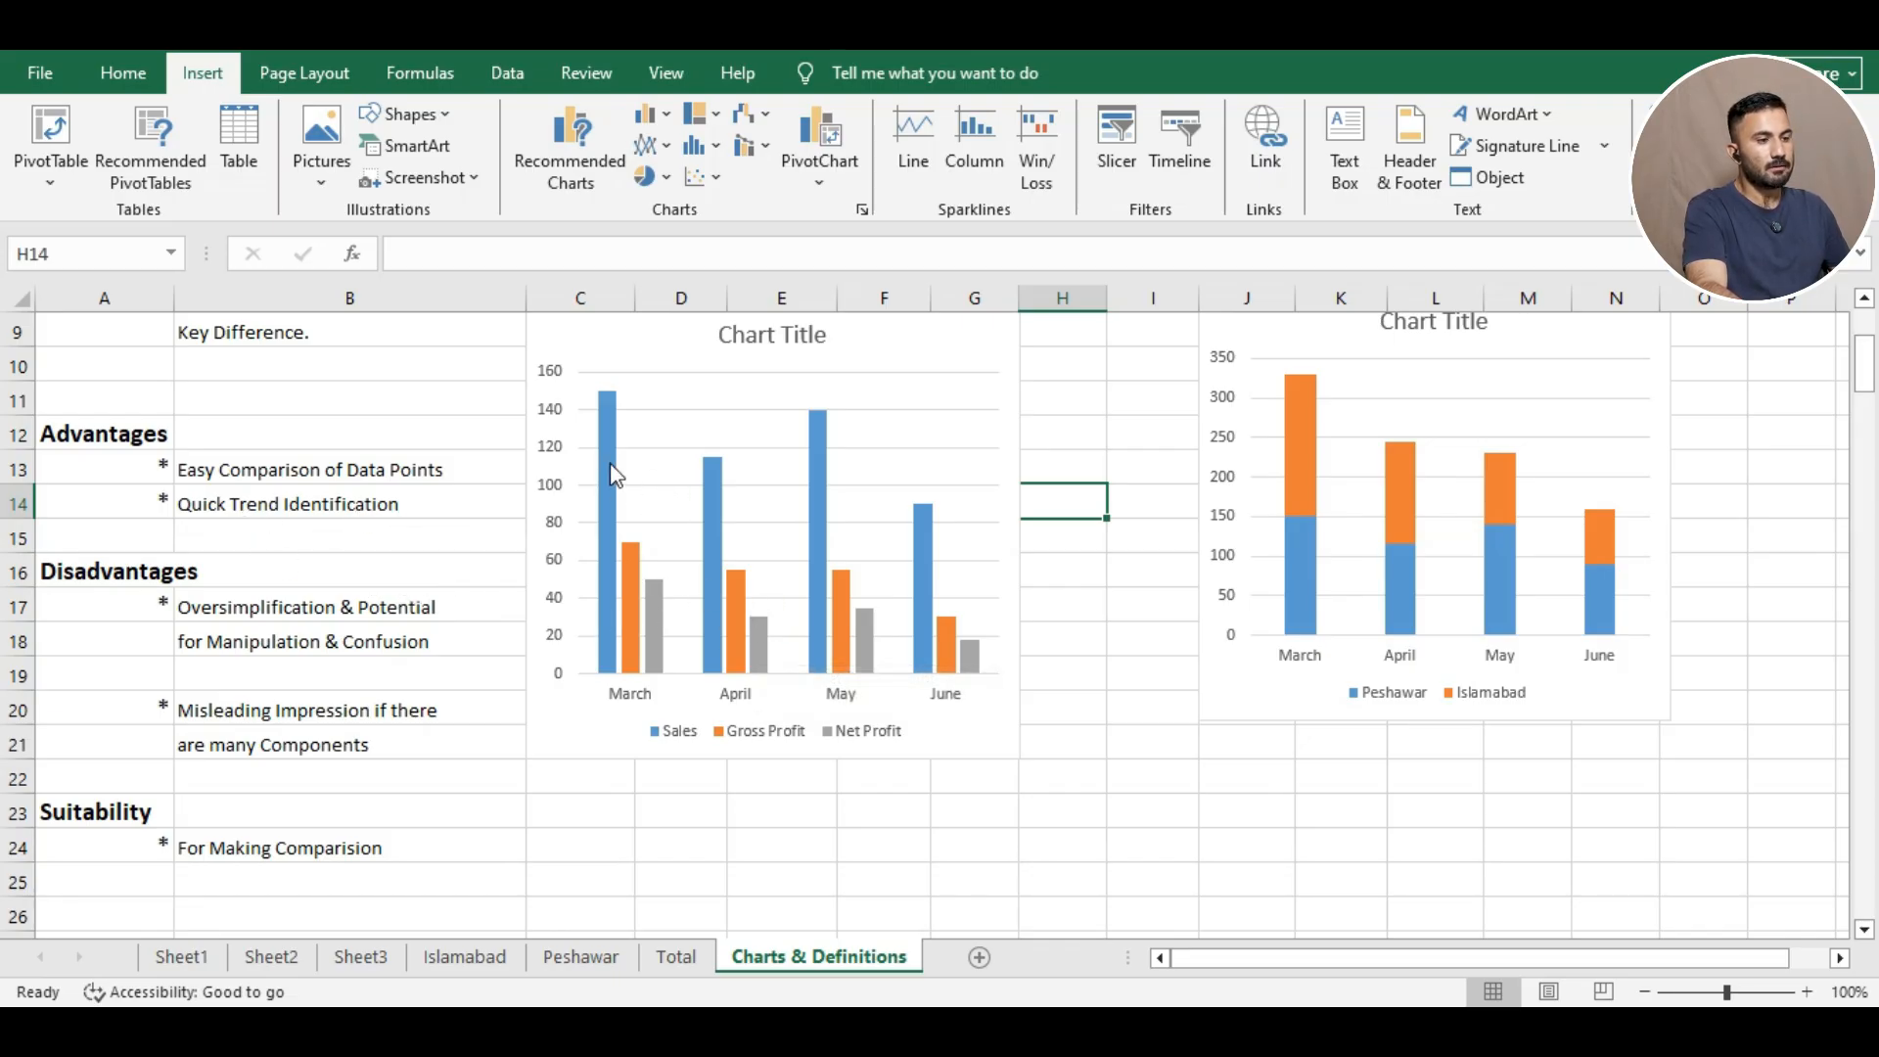
mouse_move(612, 437)
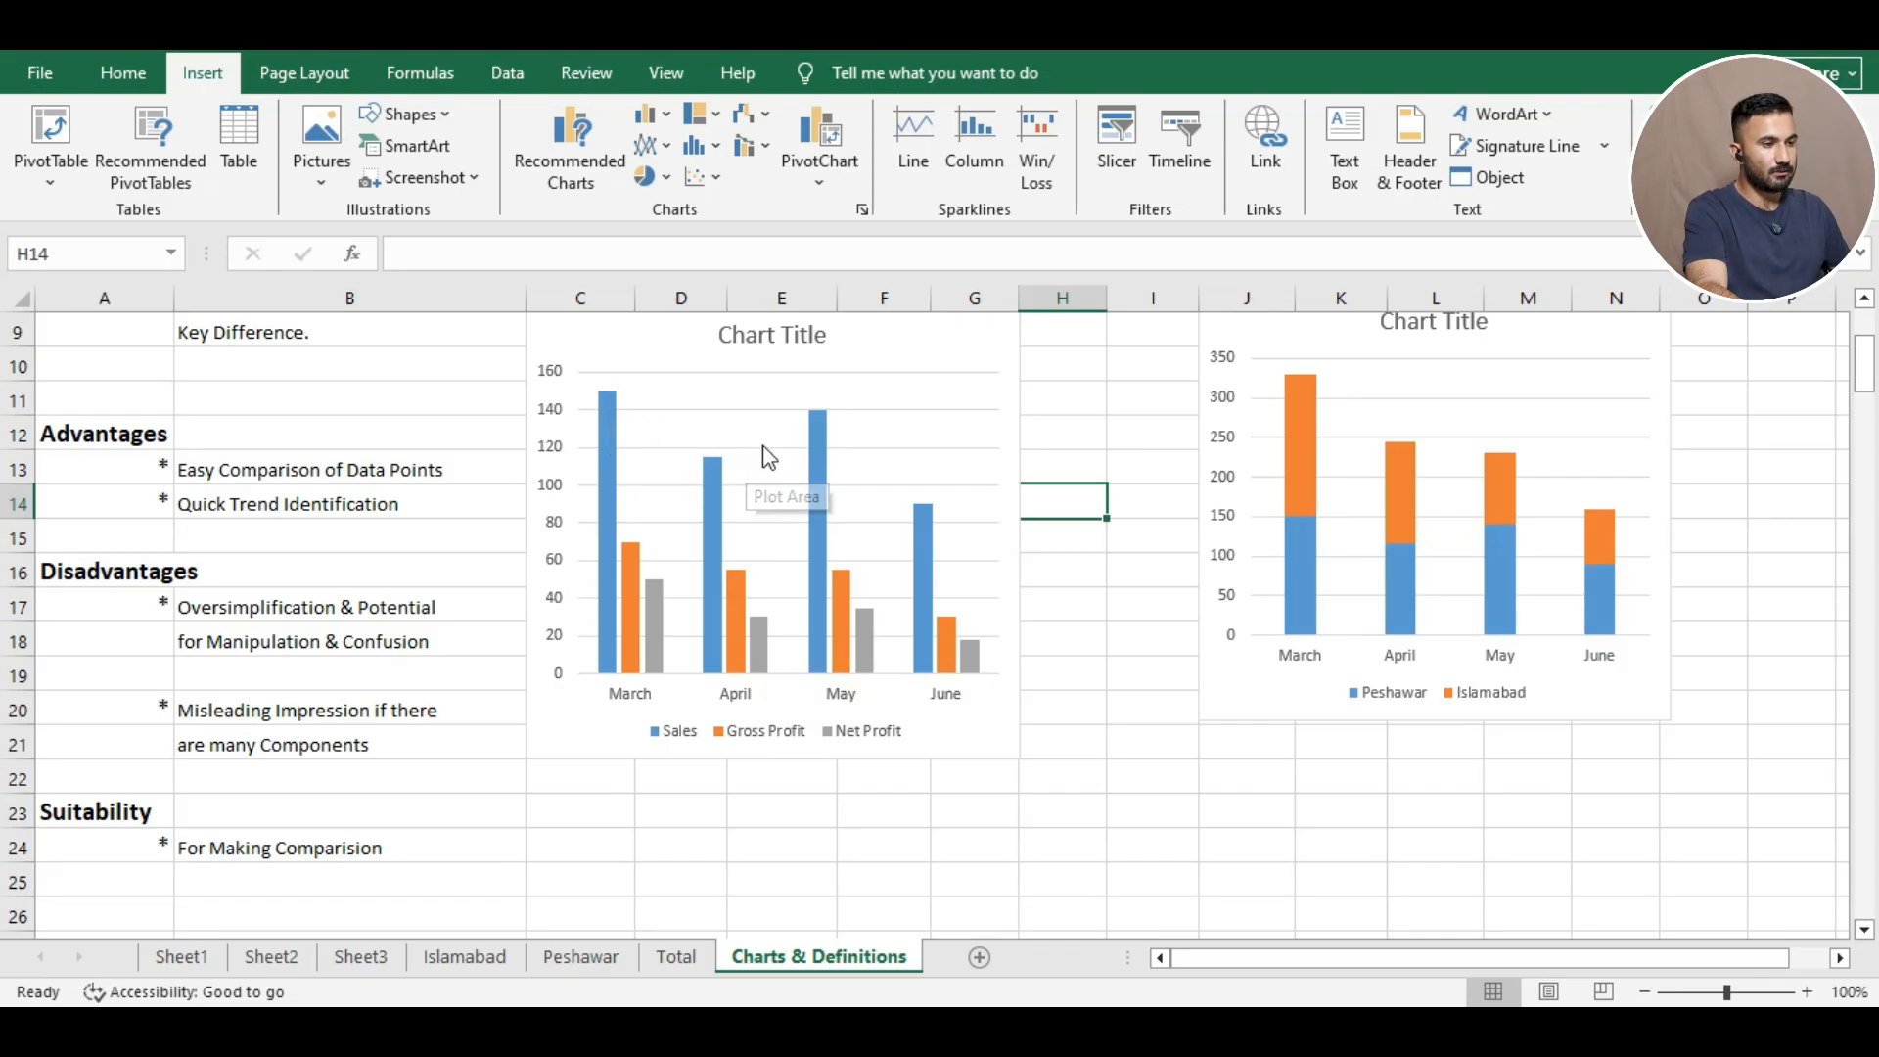
mouse_move(837, 422)
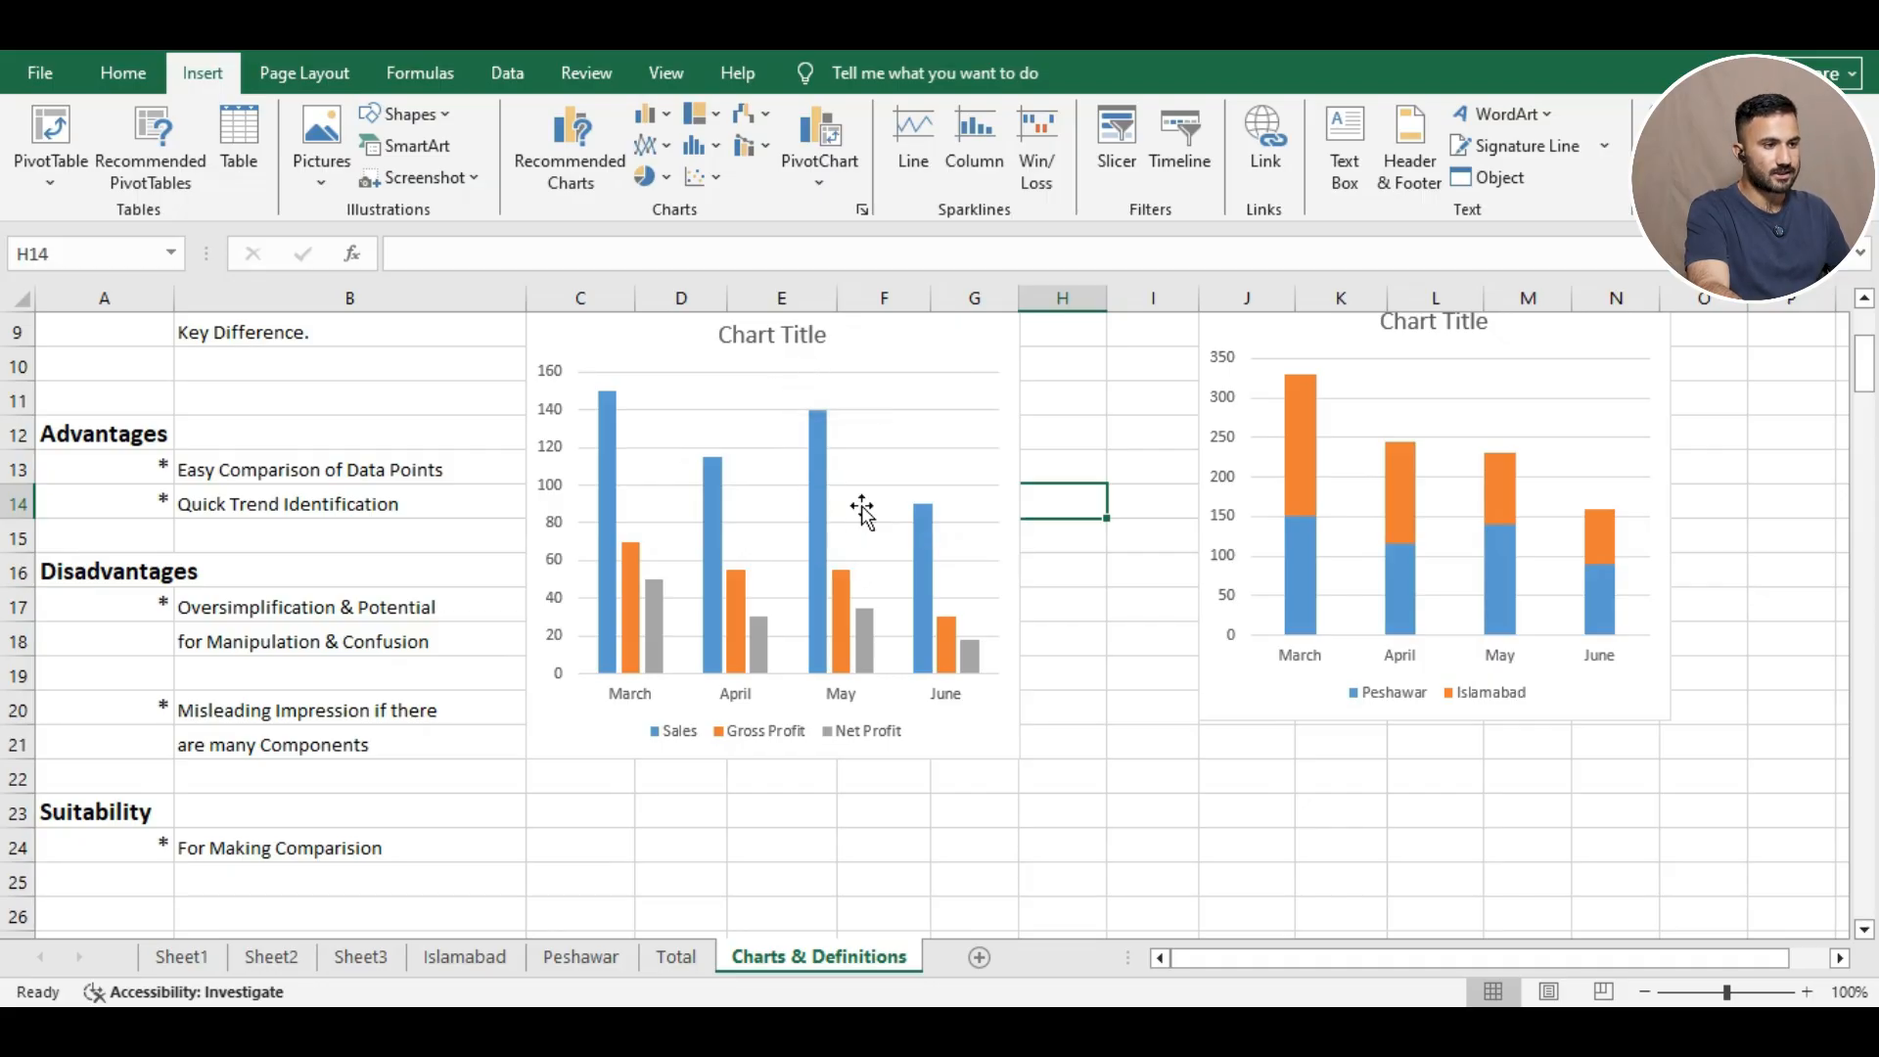
scroll(842, 514, up, 1)
scroll(731, 567, up, 1)
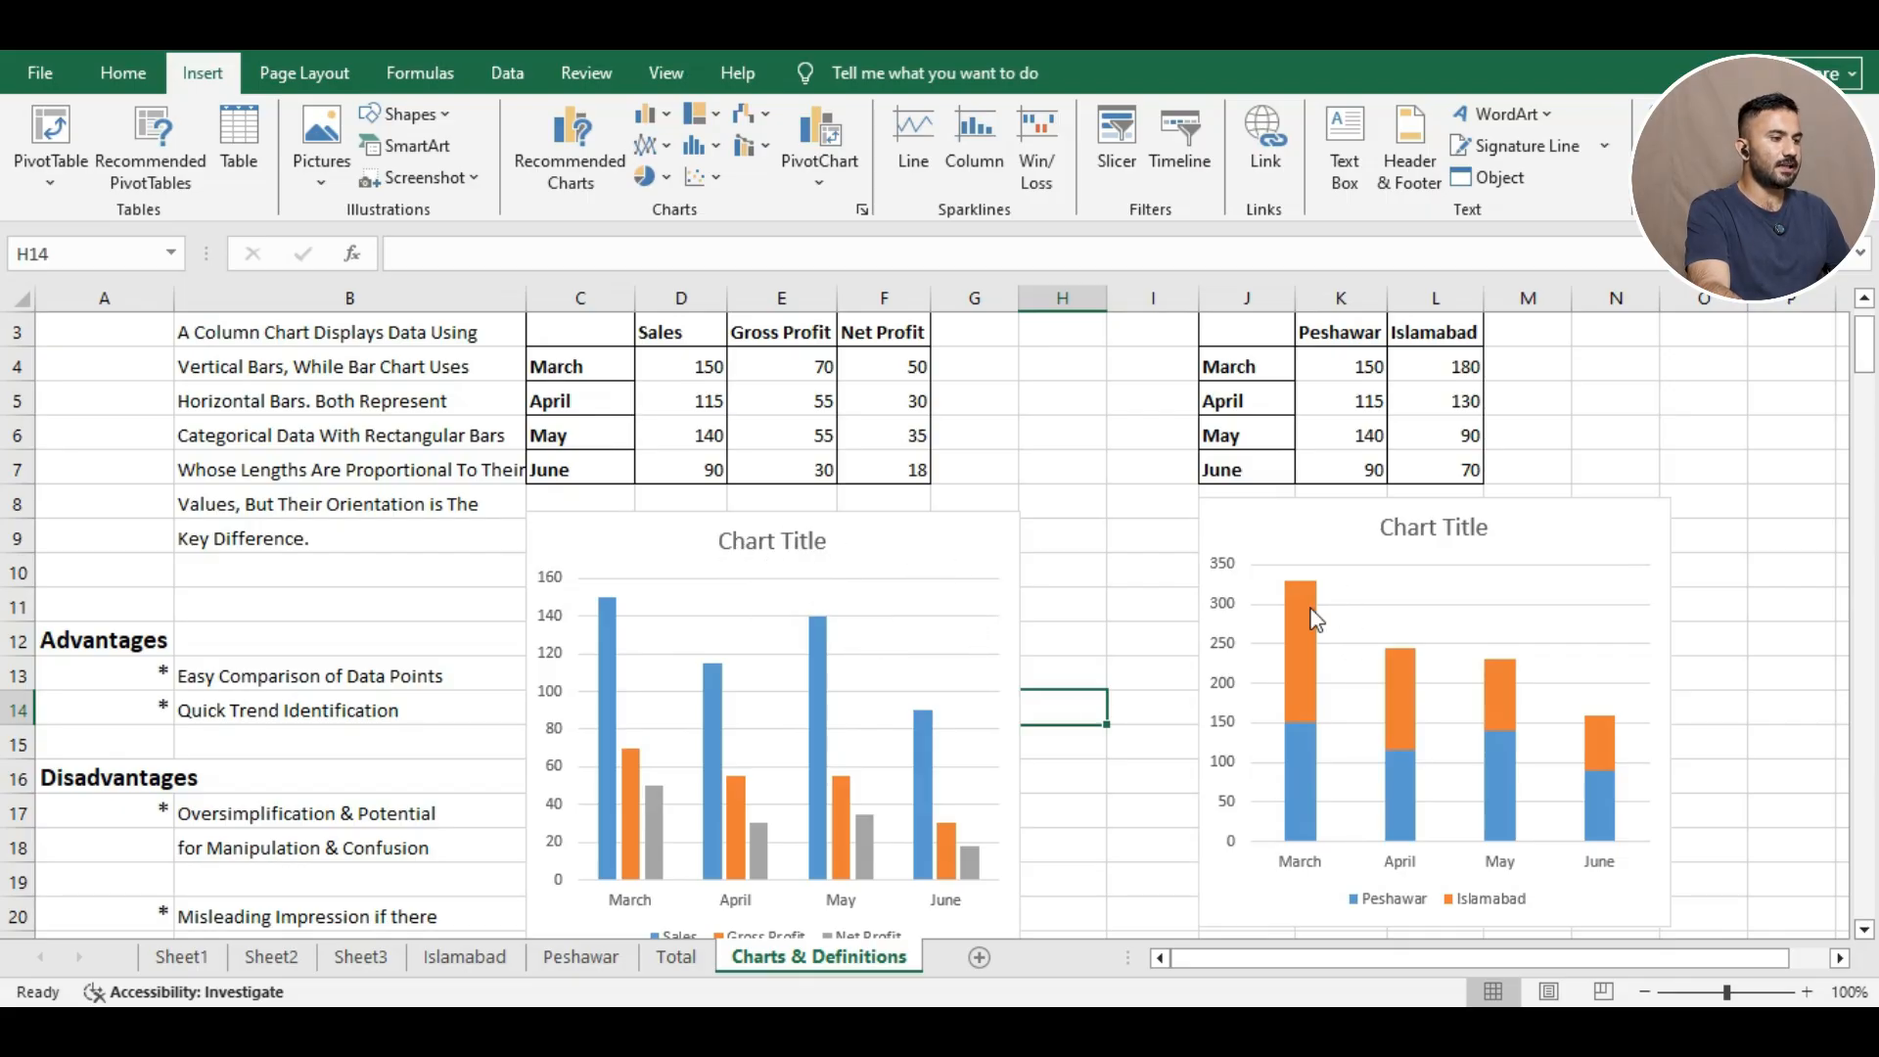
scroll(1348, 616, down, 1)
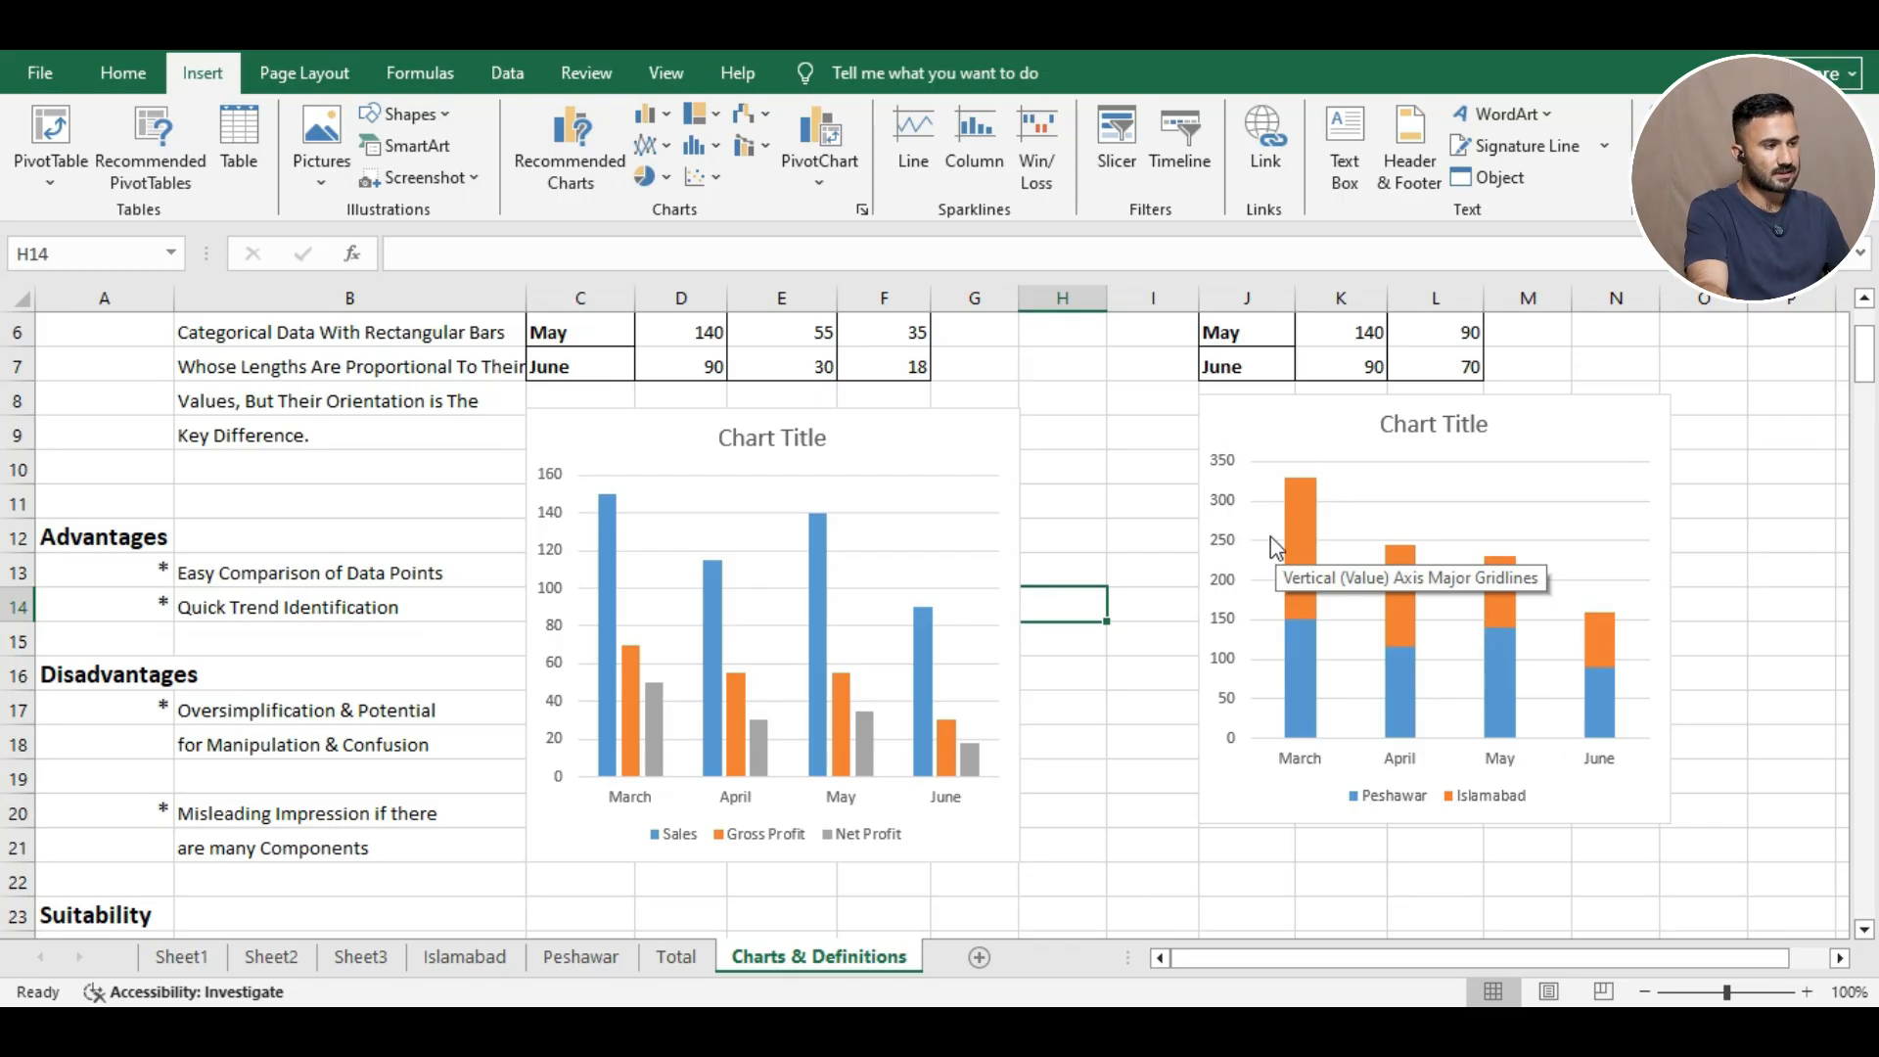
Apply the second chart style to the stacked chart, adding segment labels like 150 and 180.
click(1538, 411)
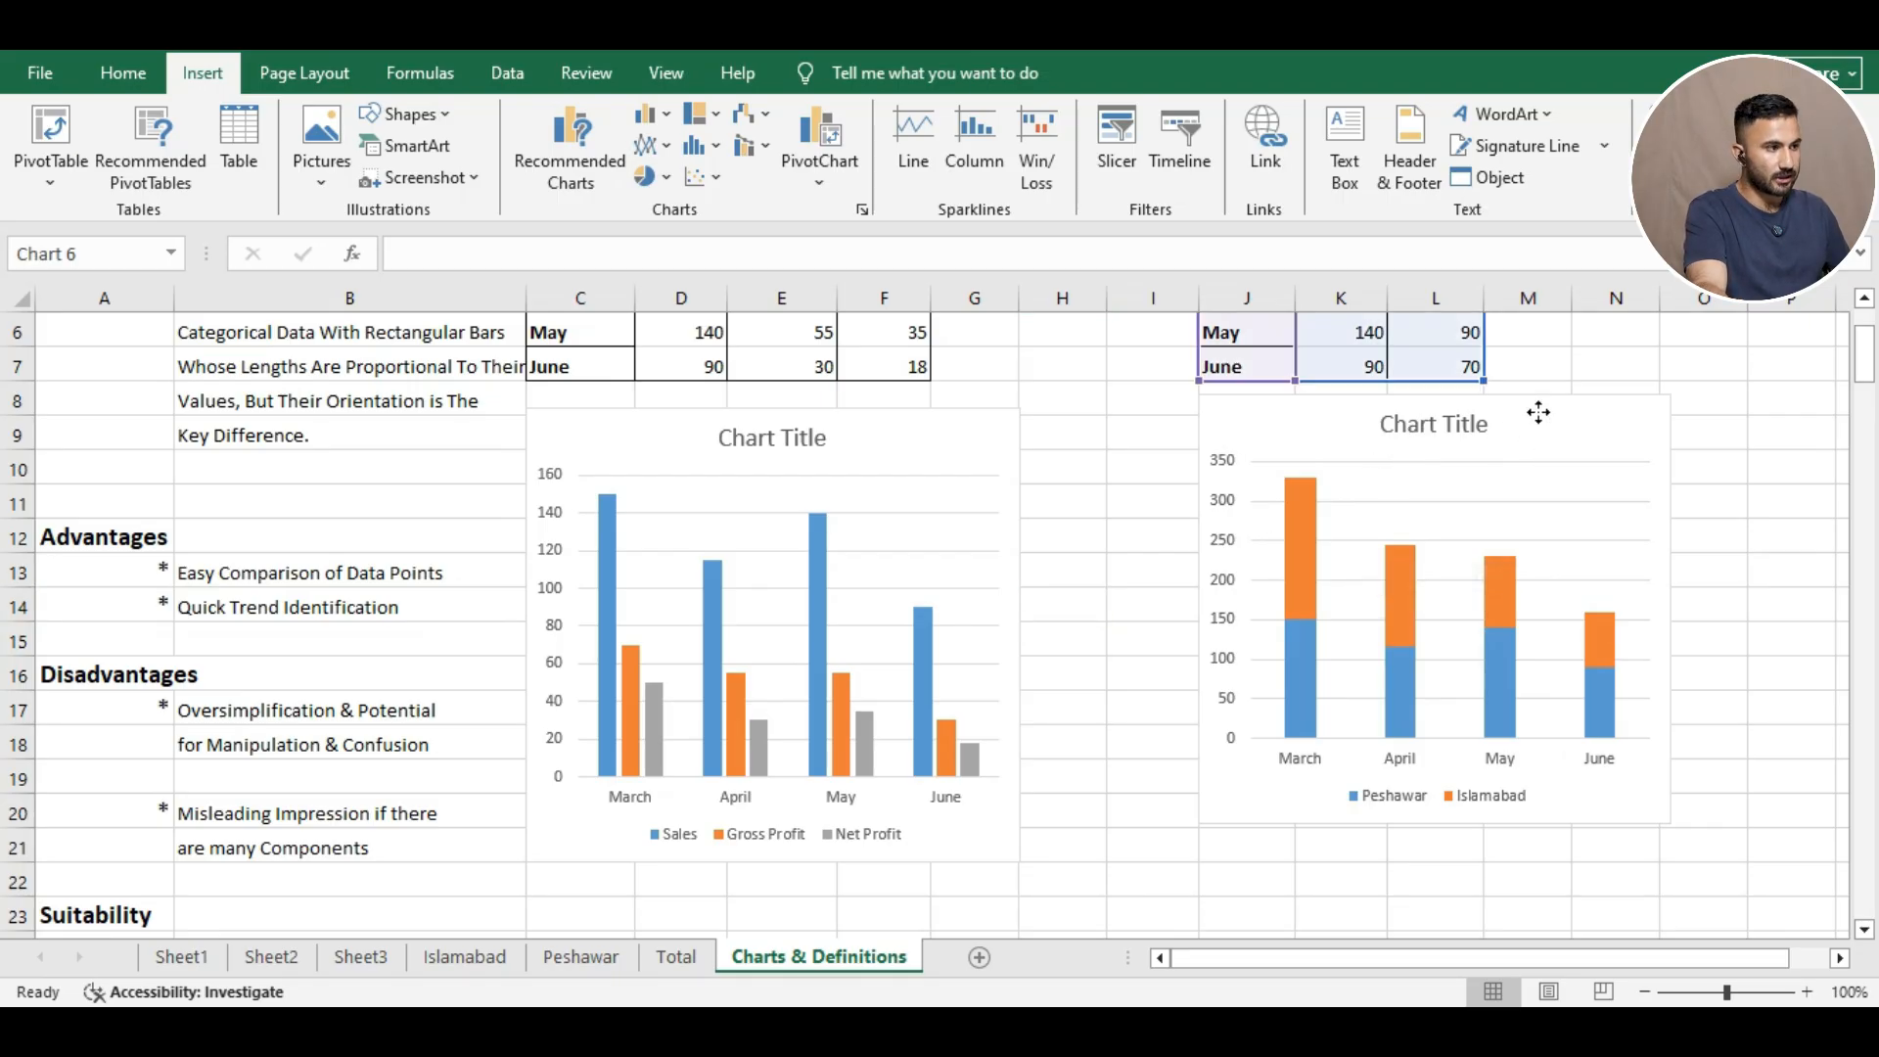
click(1707, 465)
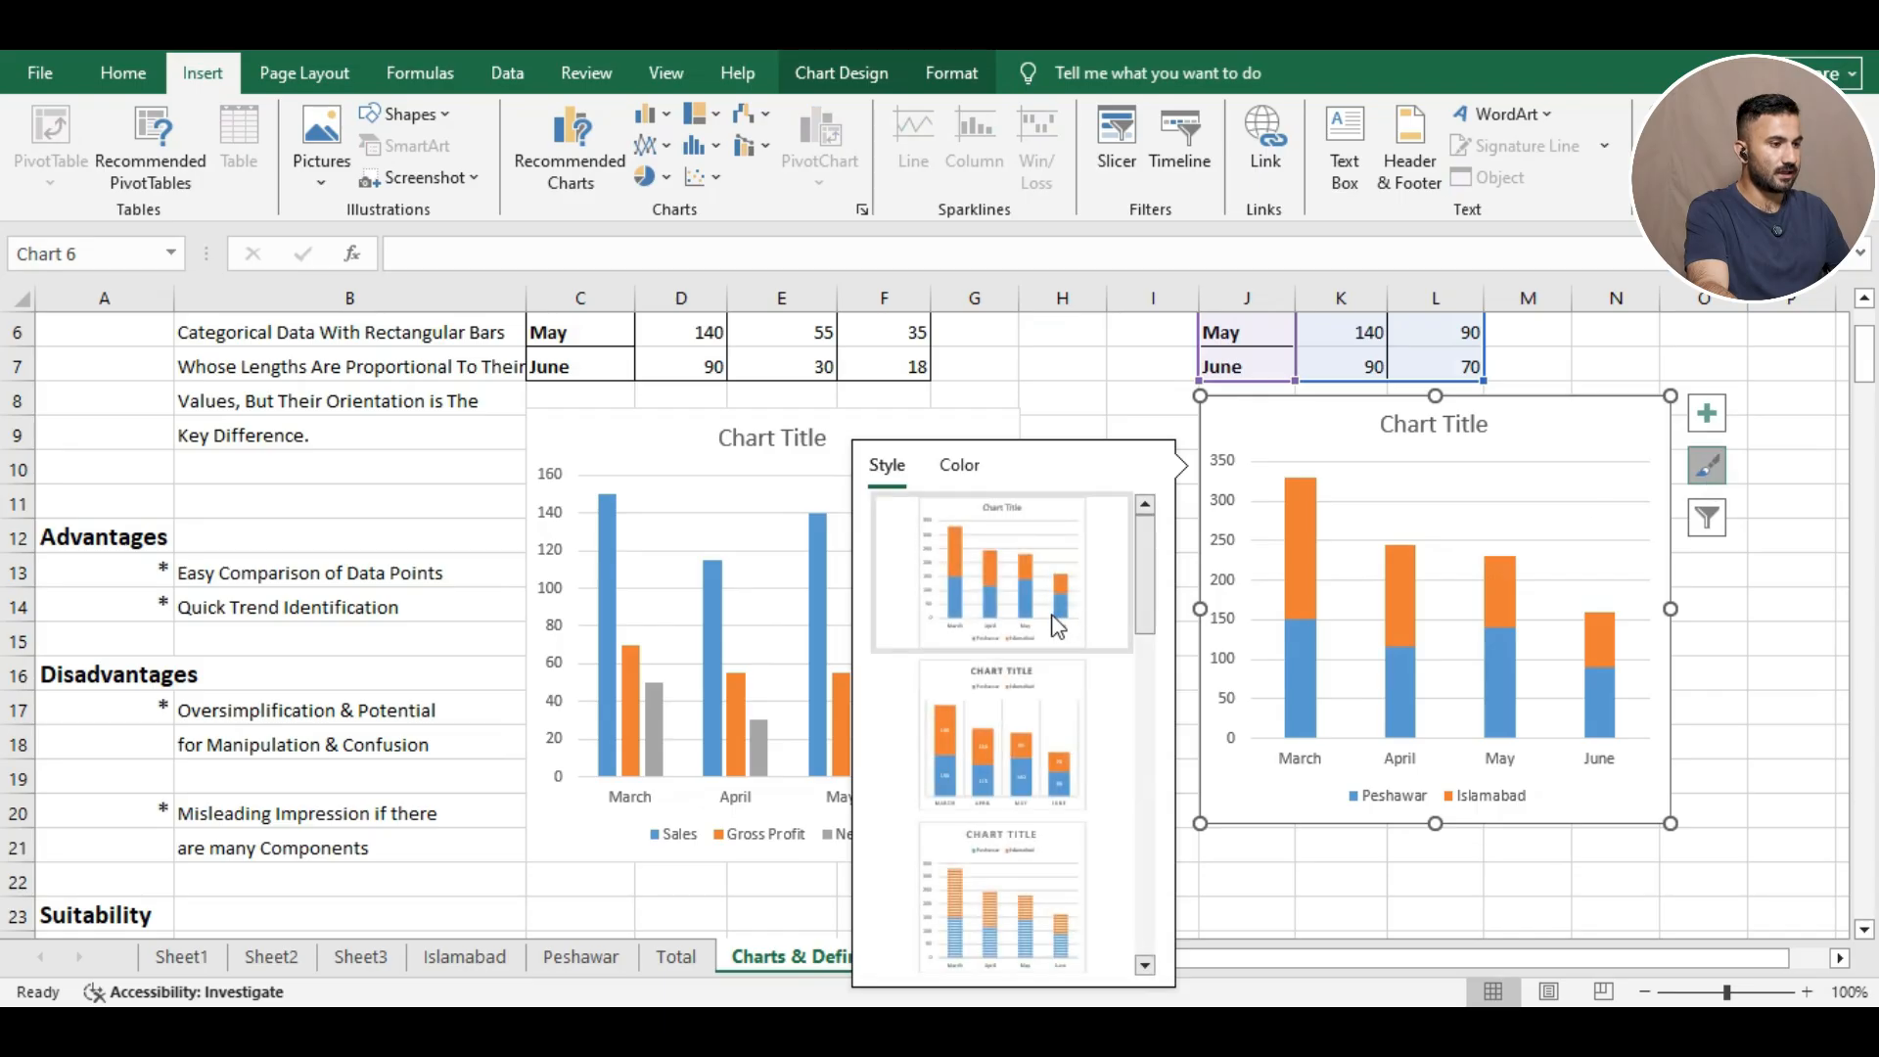
click(1067, 720)
click(1333, 880)
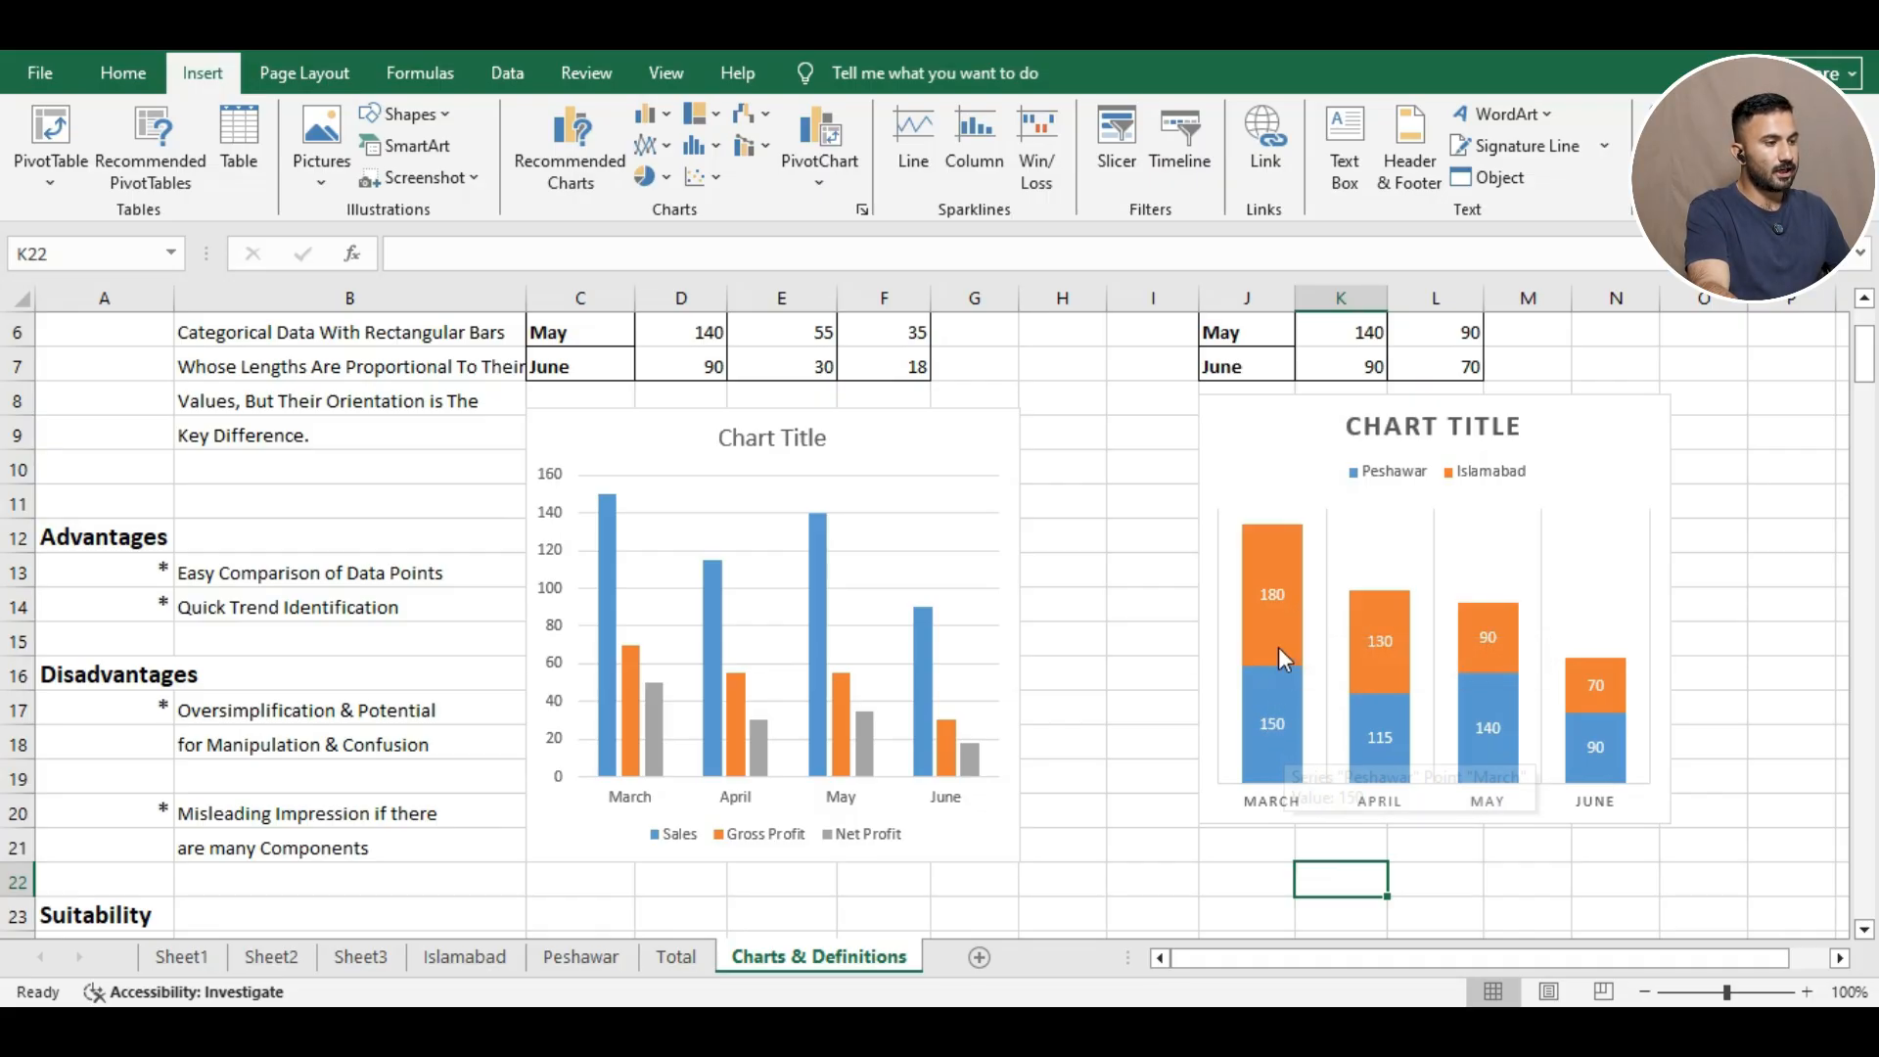
mouse_move(1281, 626)
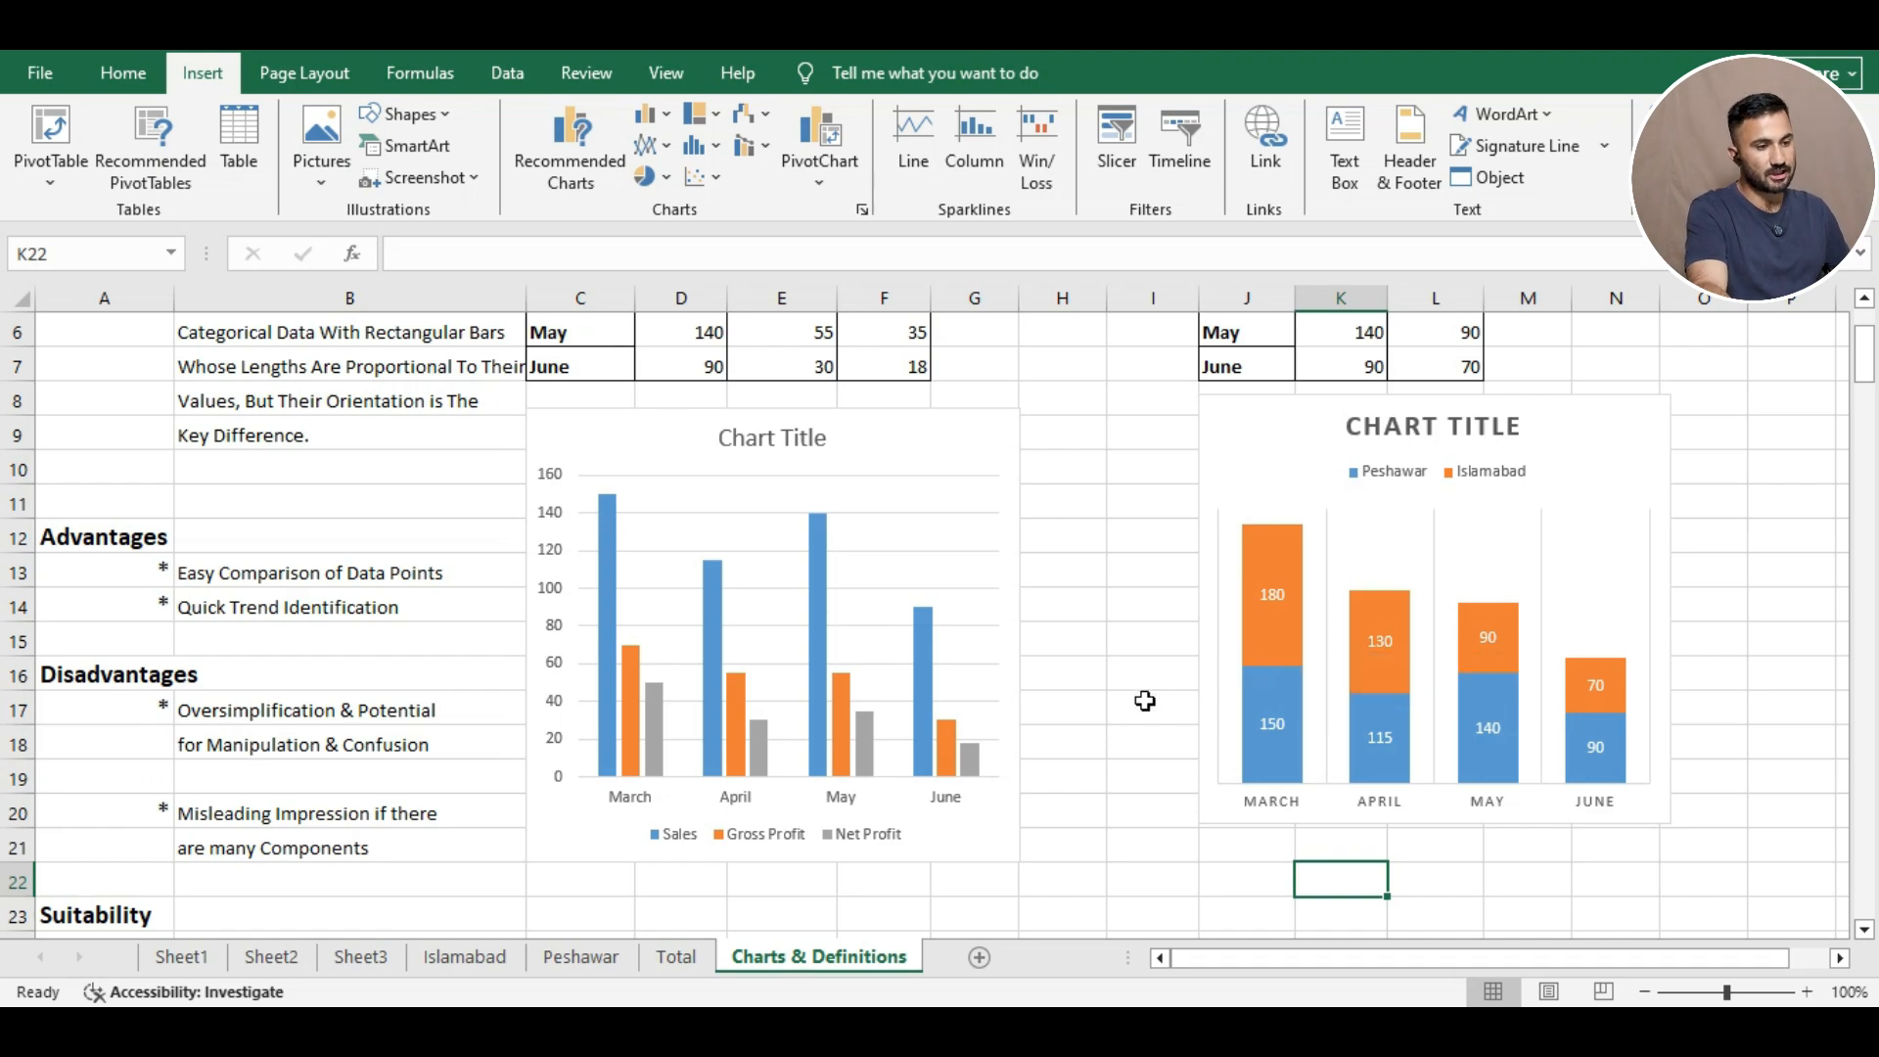
Scroll through the sheet, reading the chart's bar values, to reach the Line Charts section.
scroll(1144, 701, down, 1)
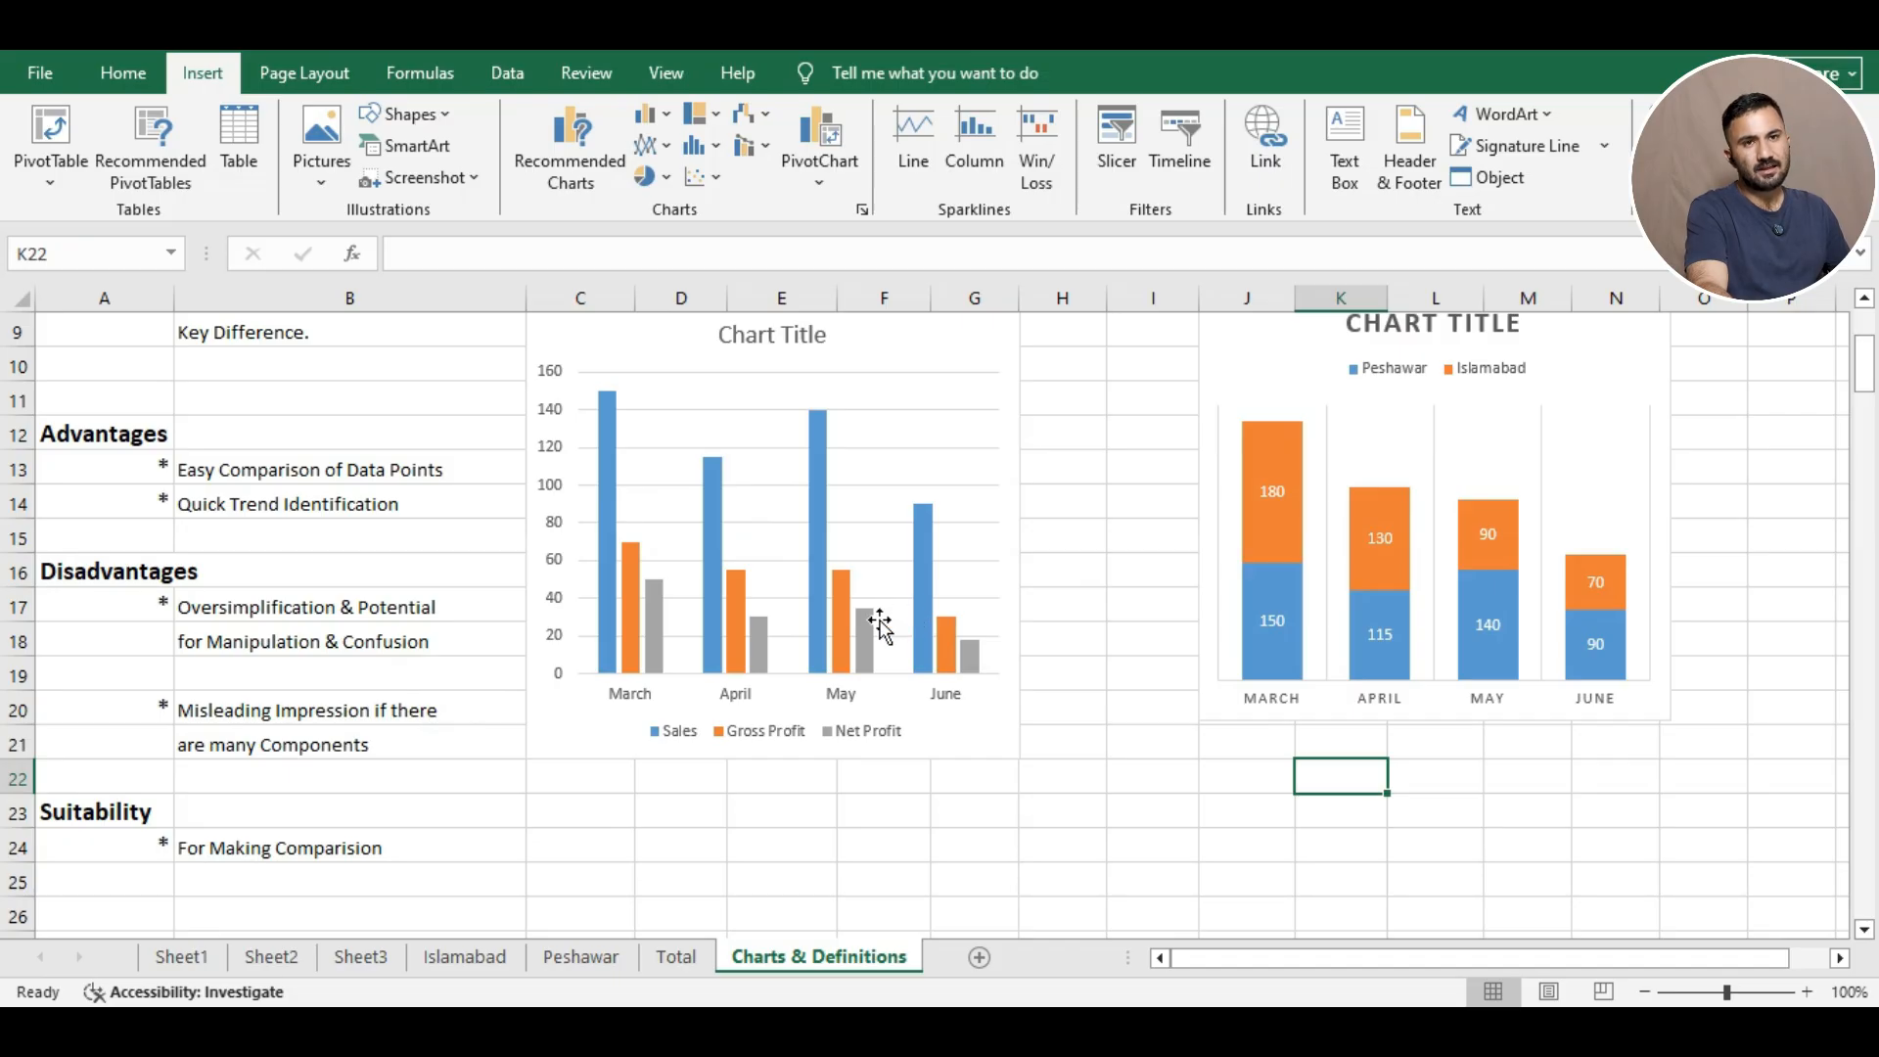
mouse_move(860, 629)
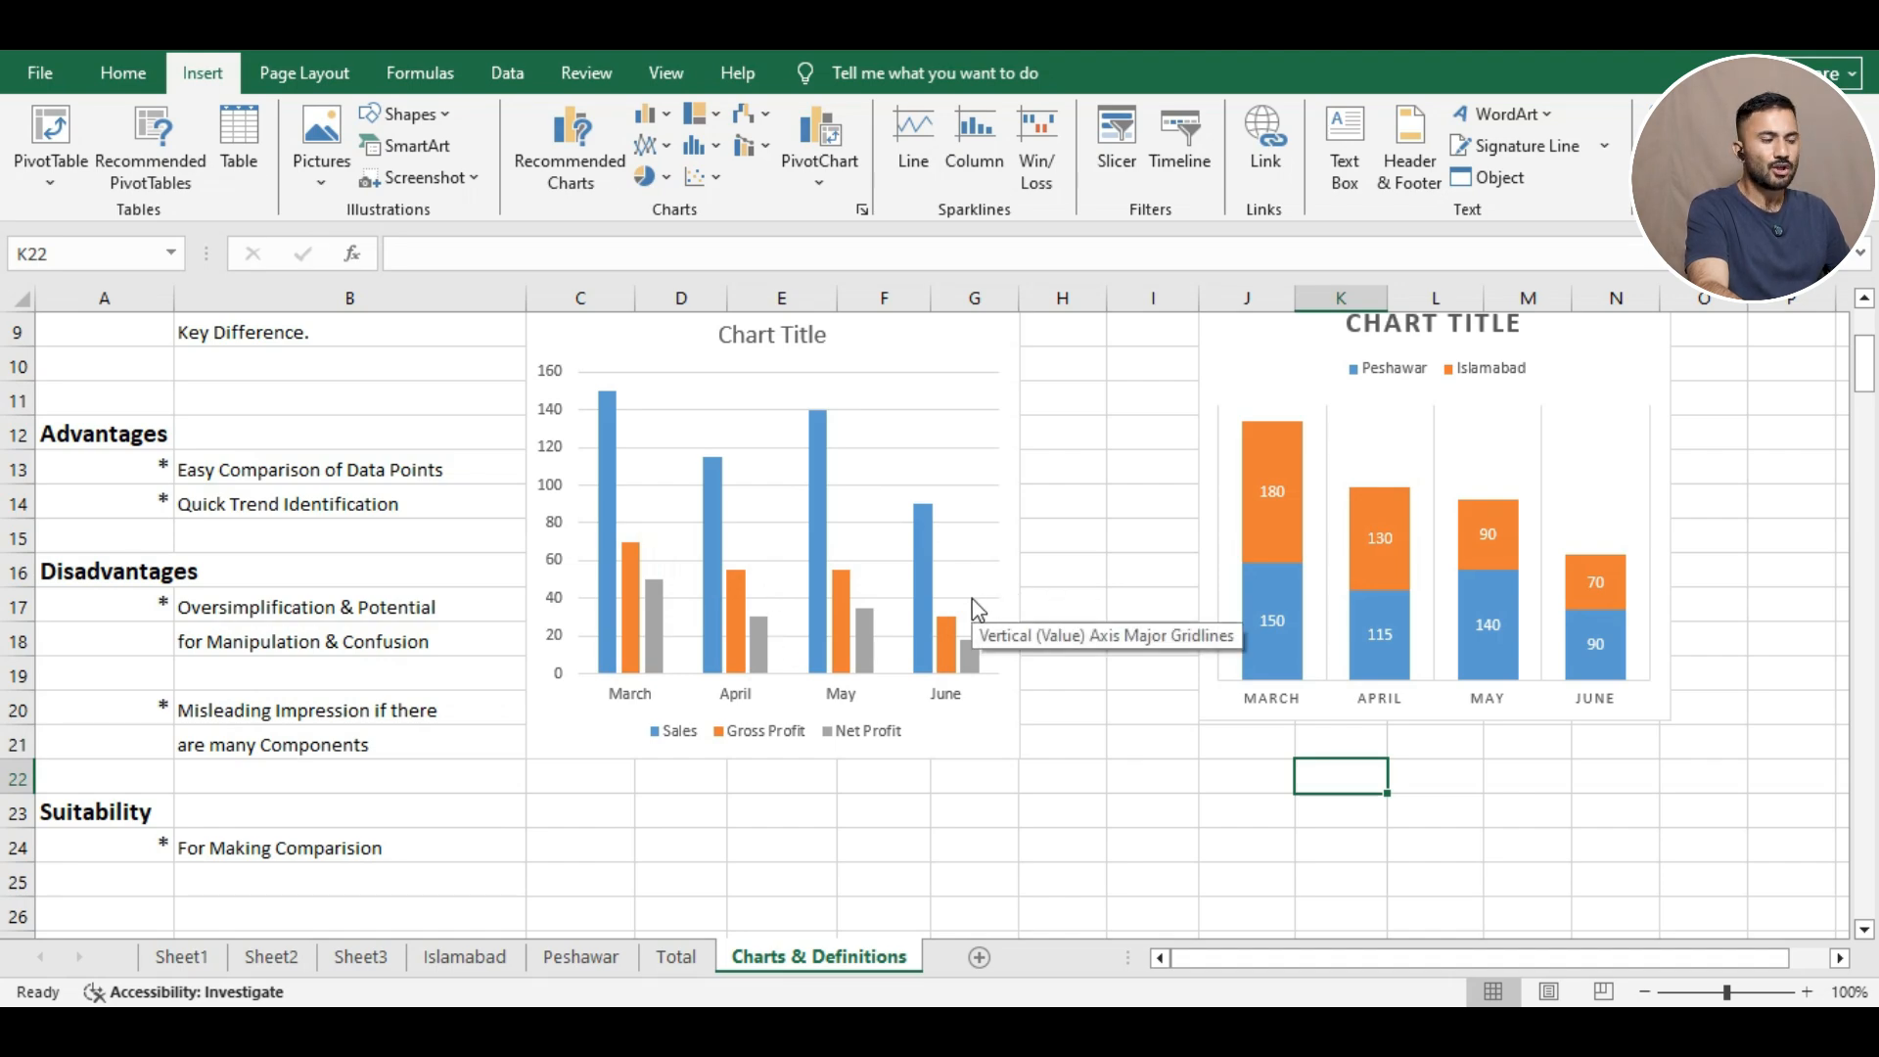
mouse_move(856, 624)
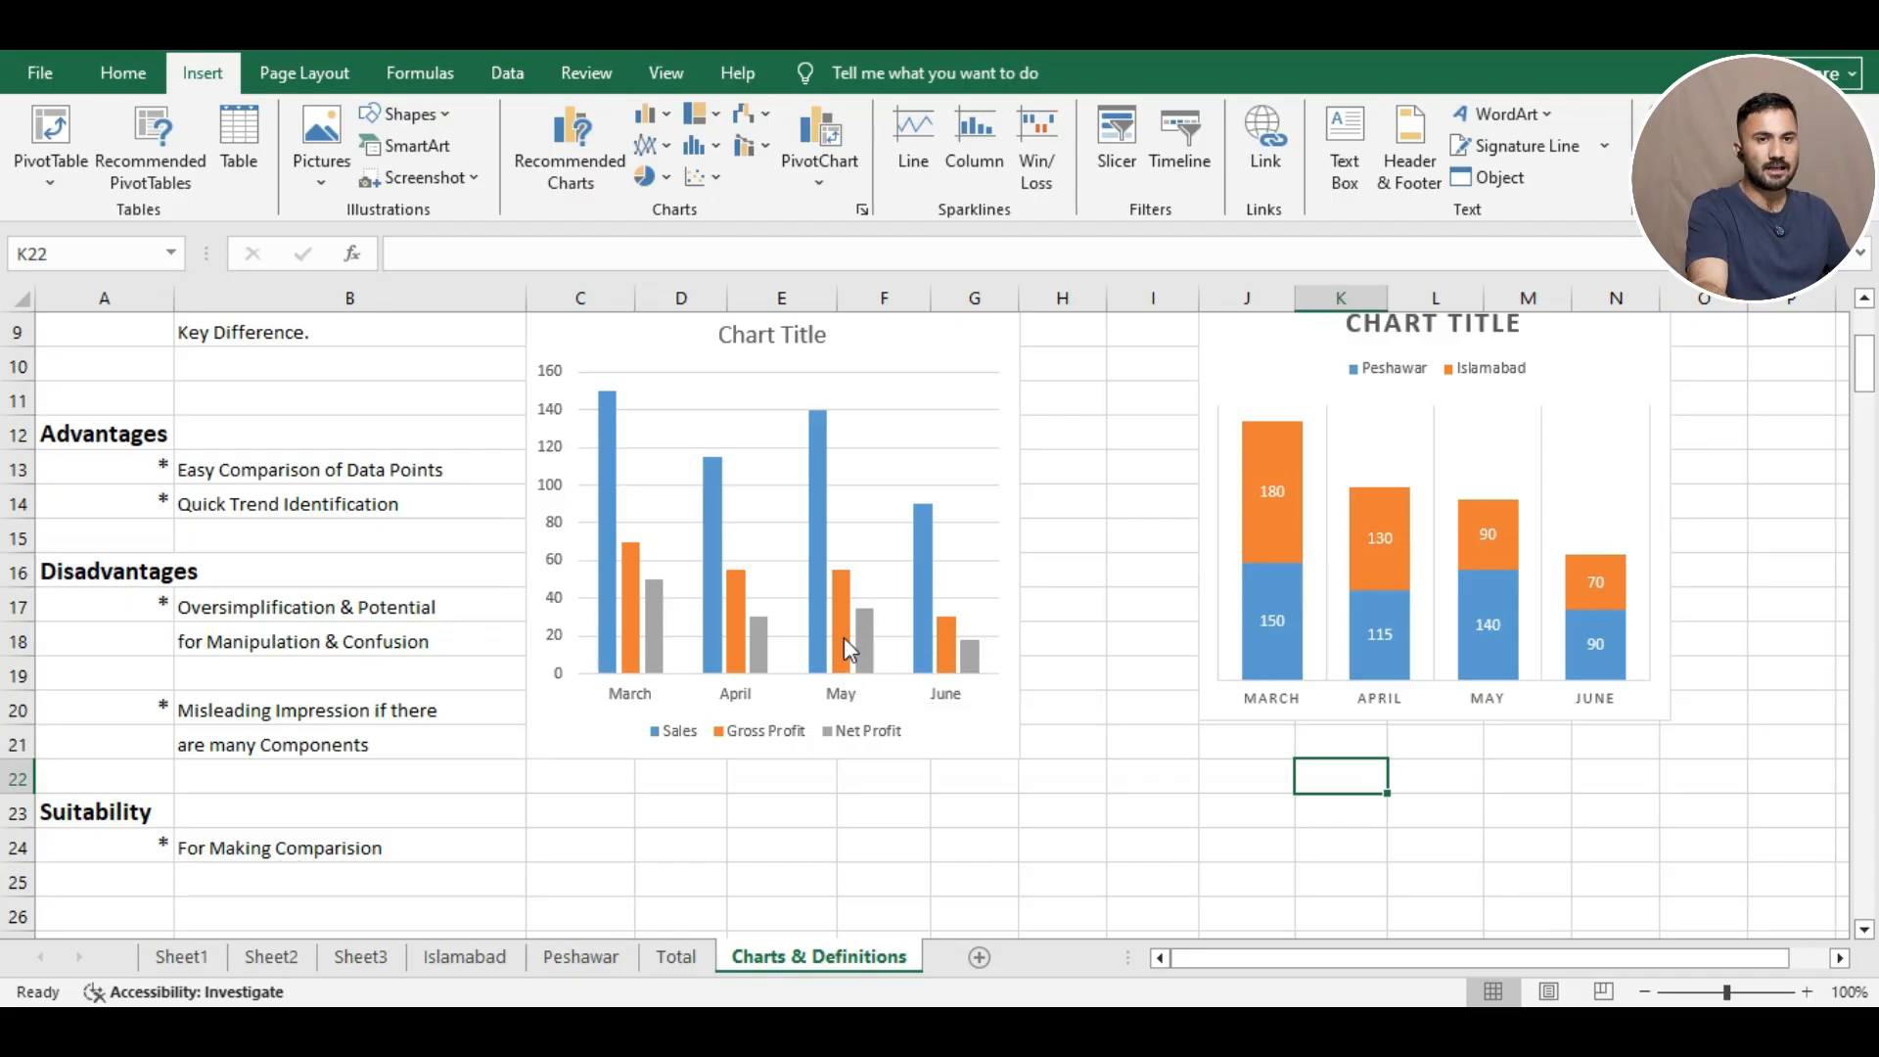
mouse_move(844, 658)
scroll(845, 666, up, 3)
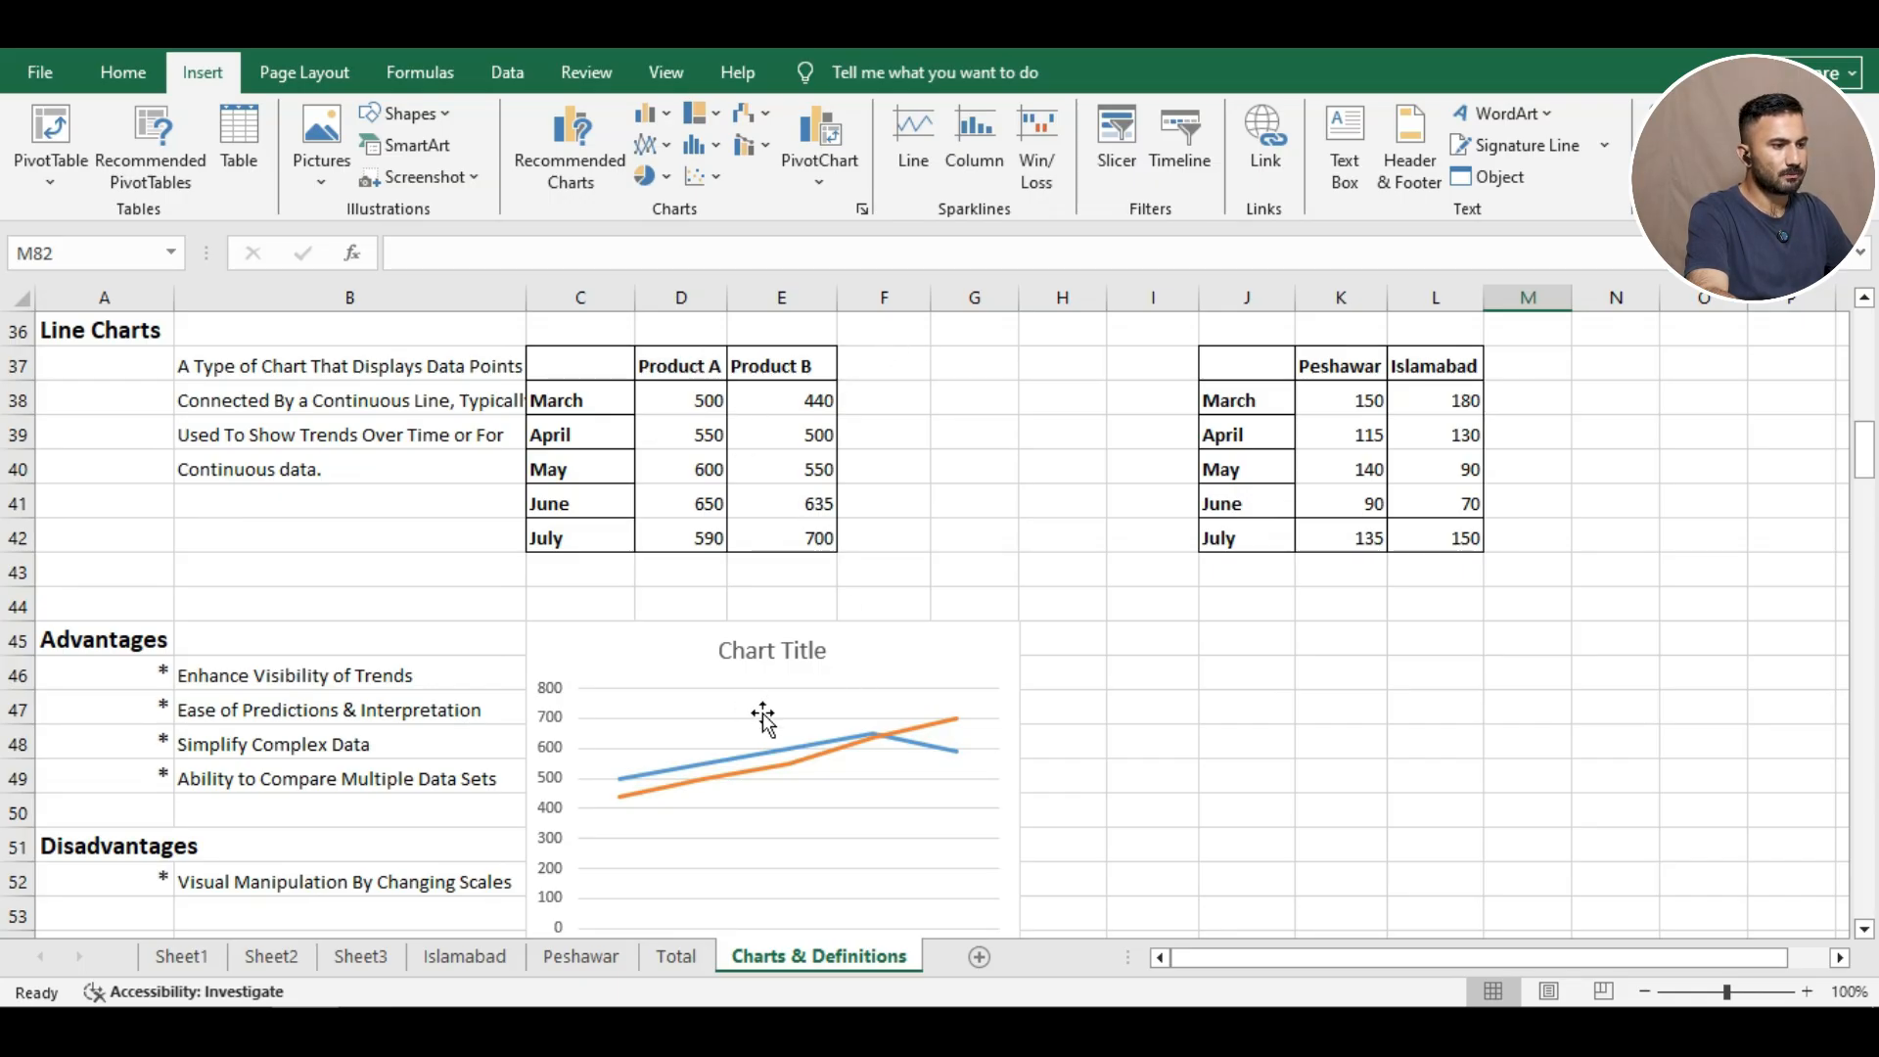
click(1864, 929)
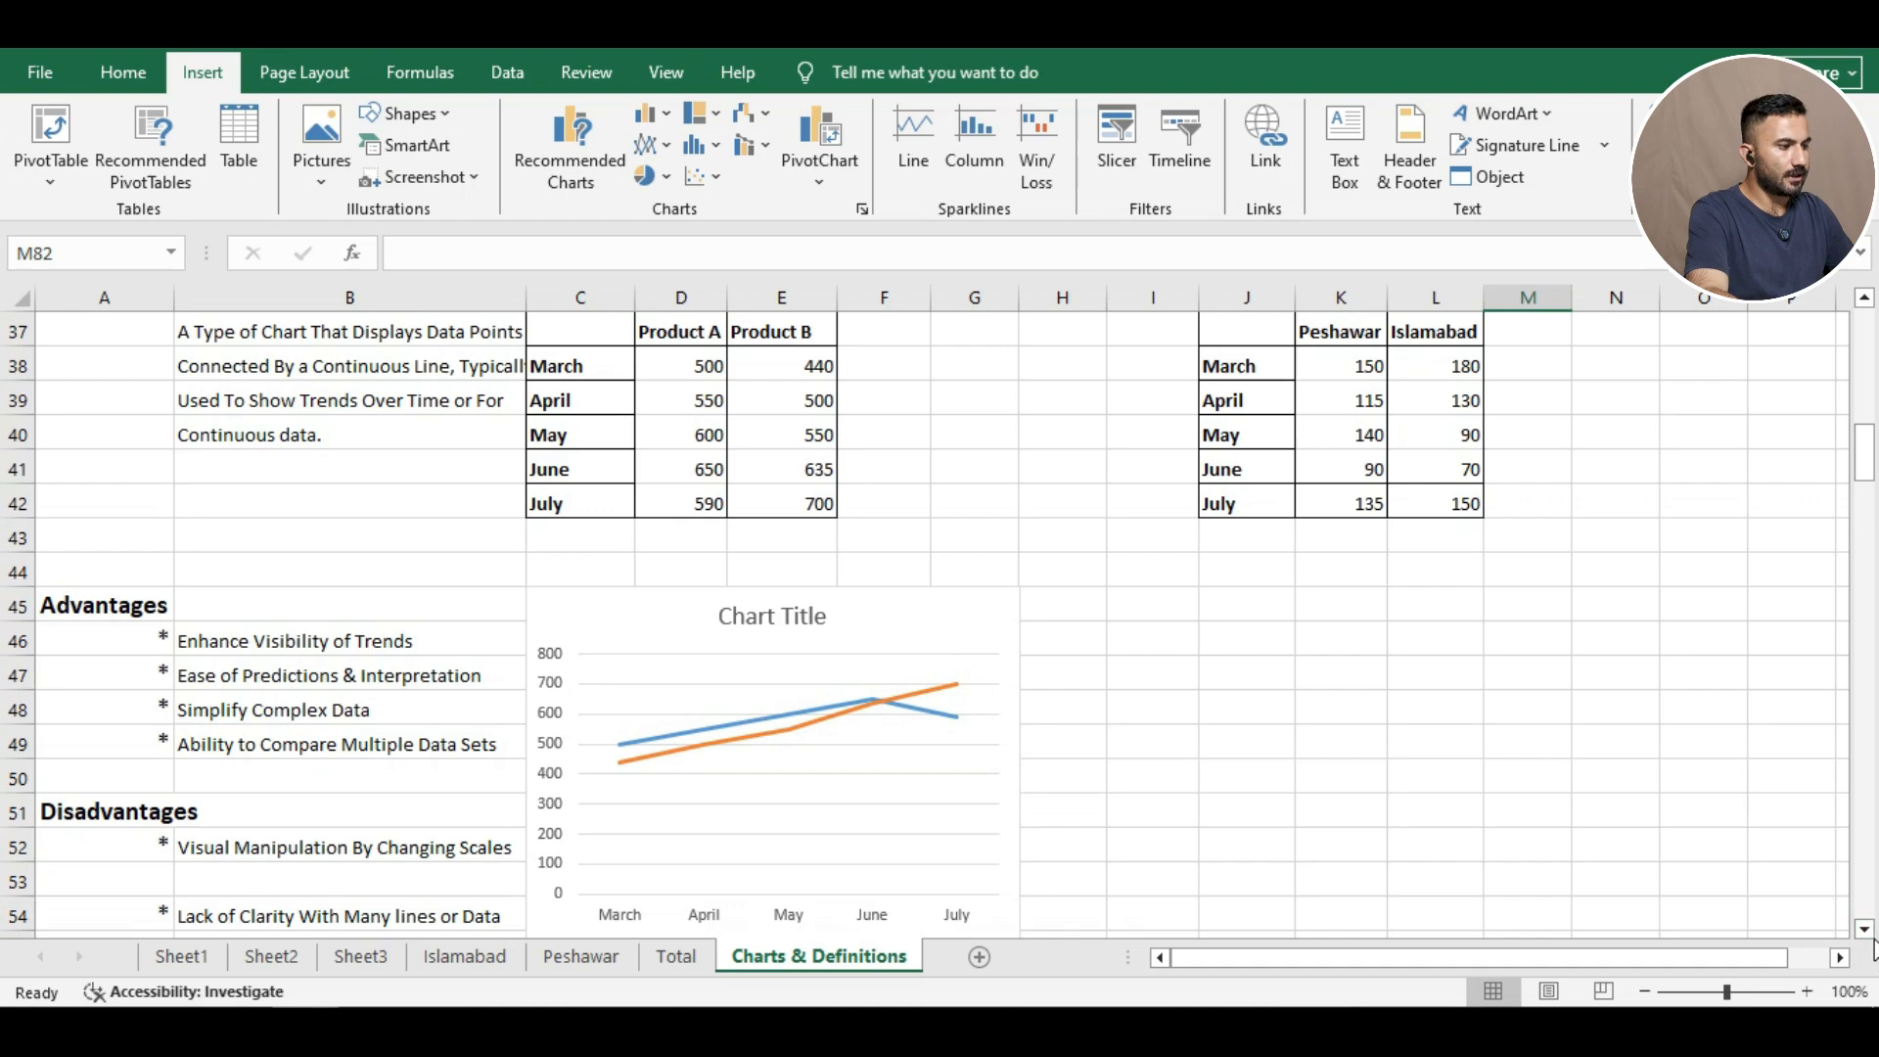
click(1864, 930)
click(1864, 929)
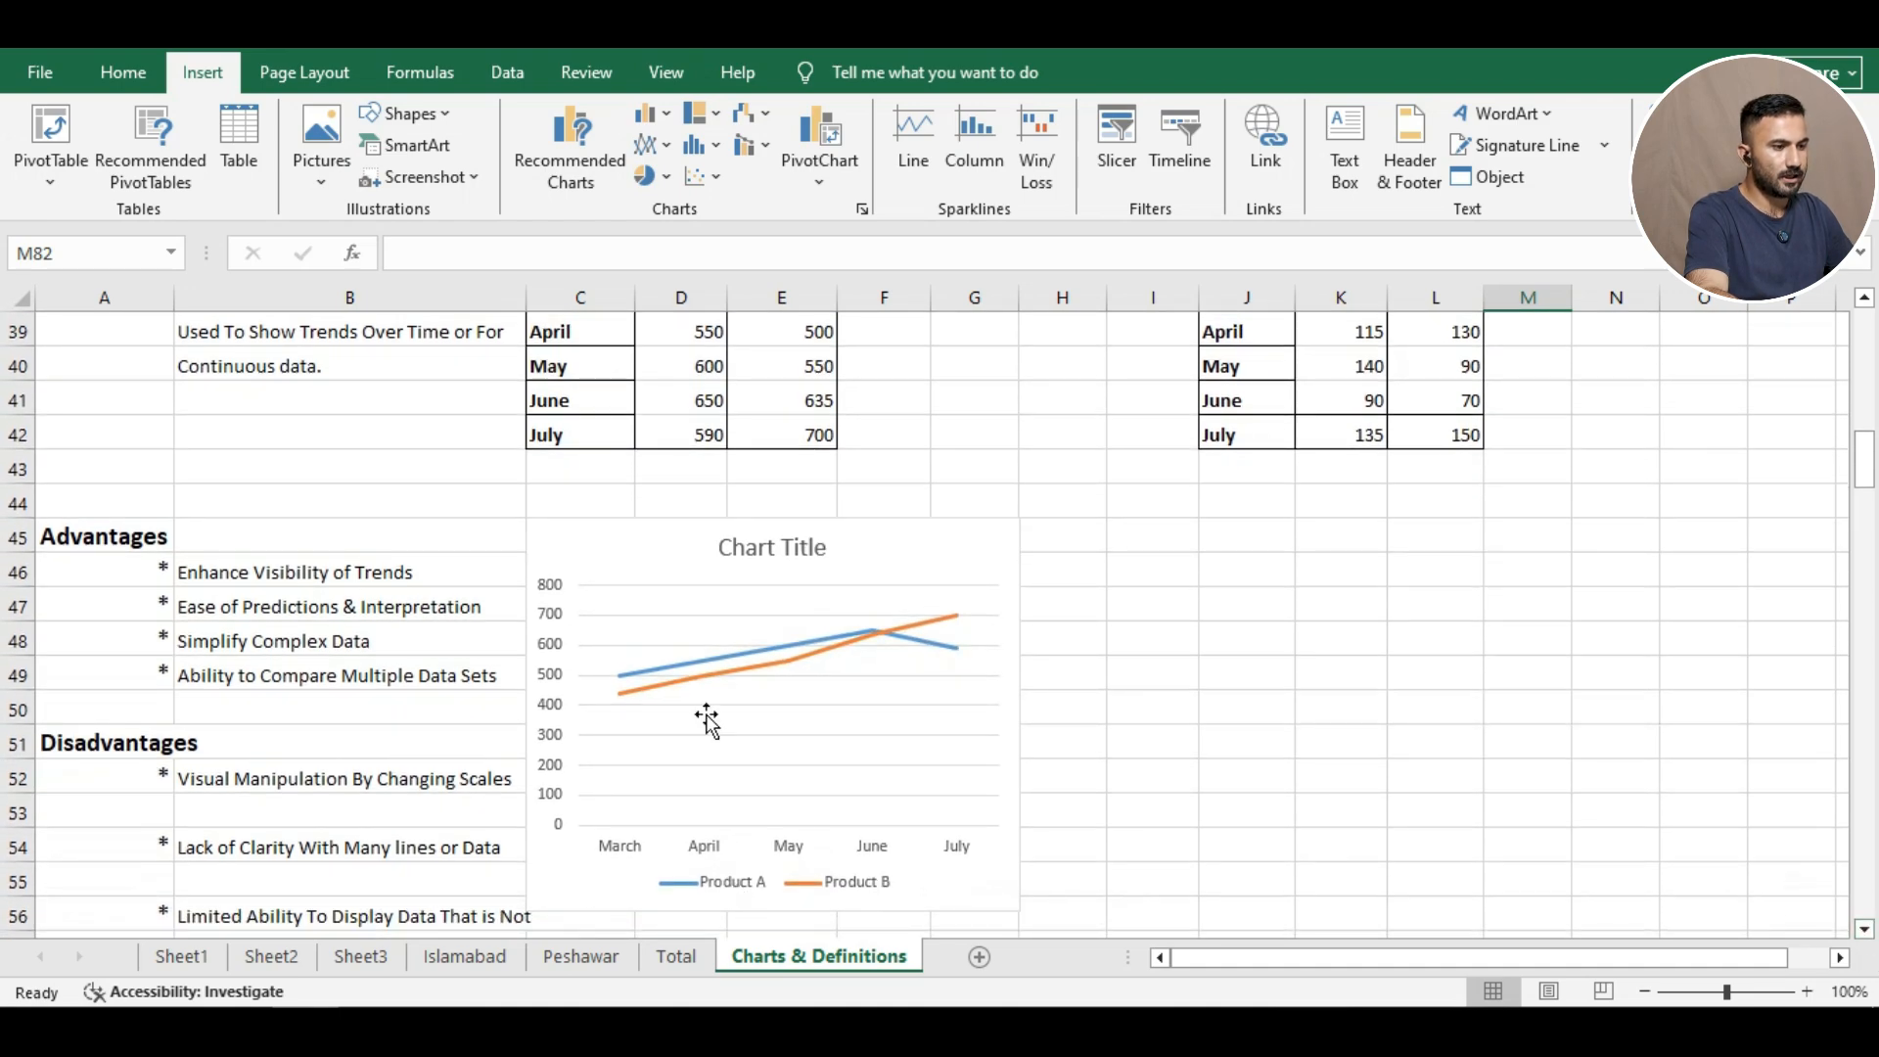
mouse_move(661, 678)
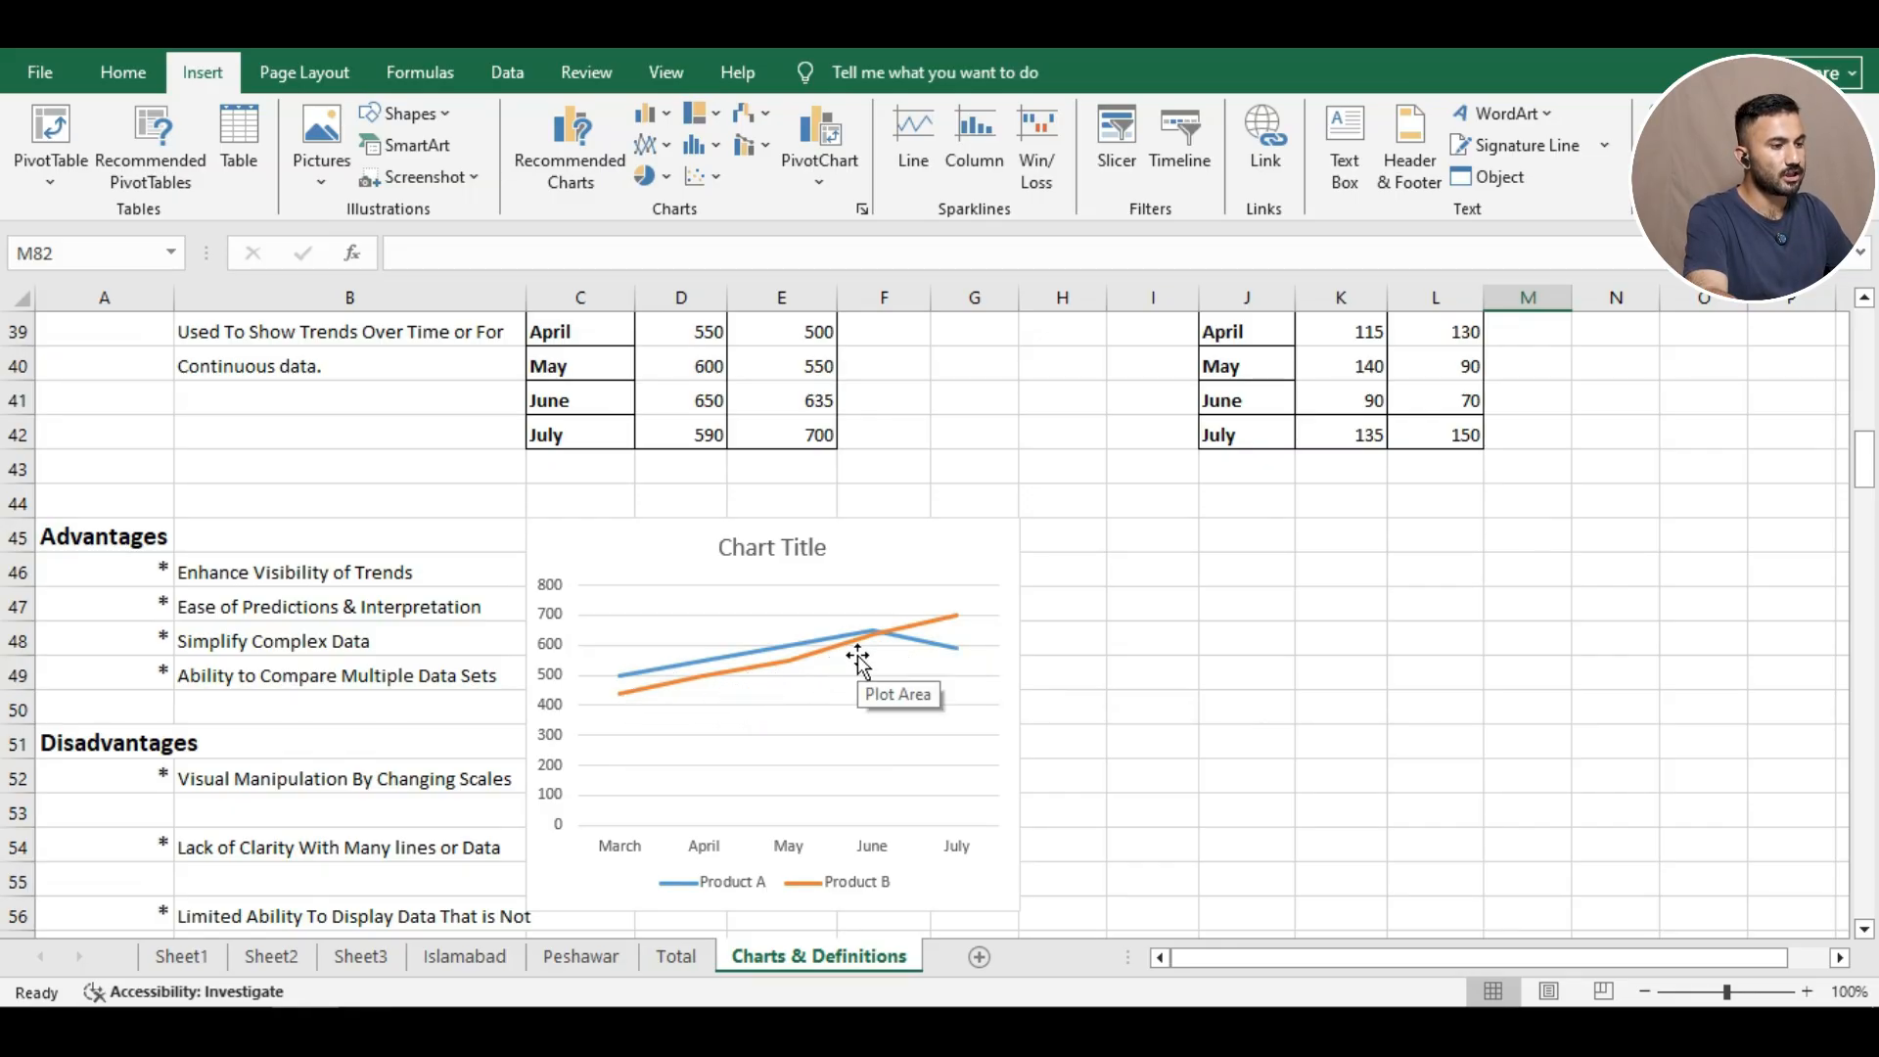
mouse_move(941, 620)
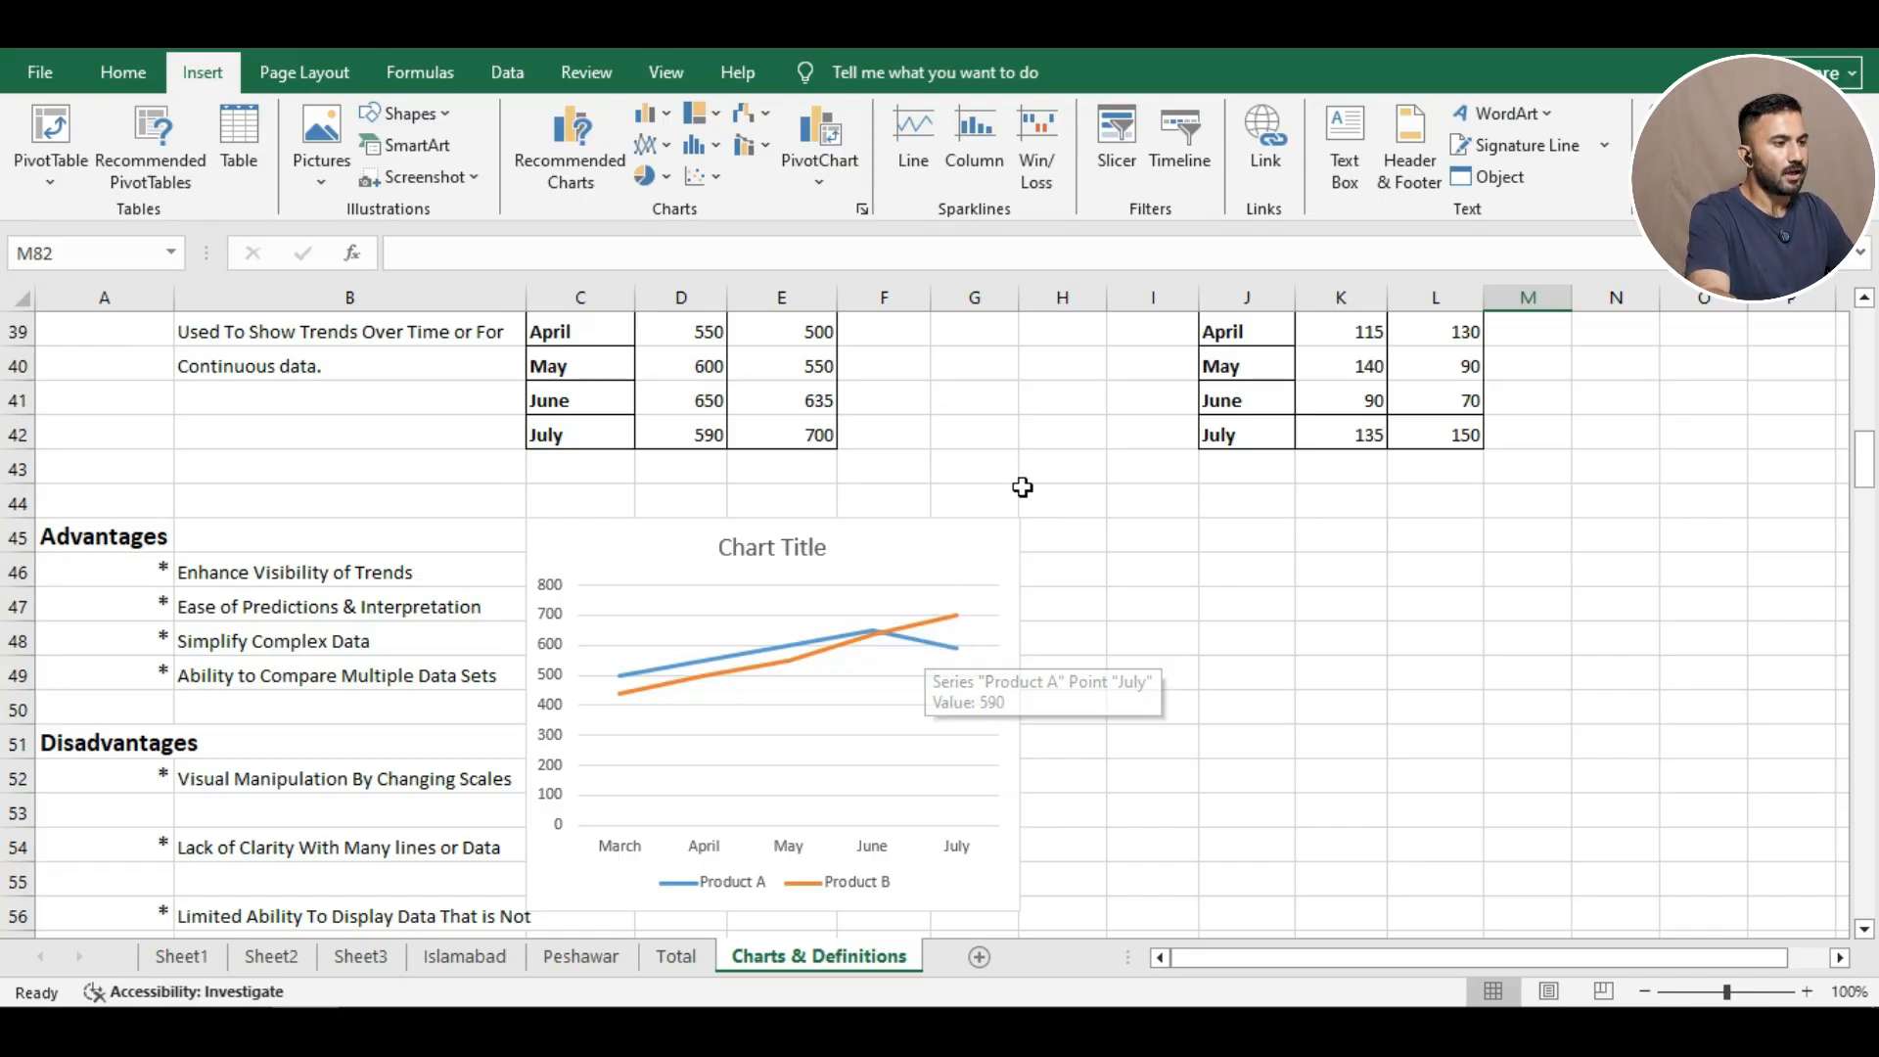
scroll(1272, 480, up, 1)
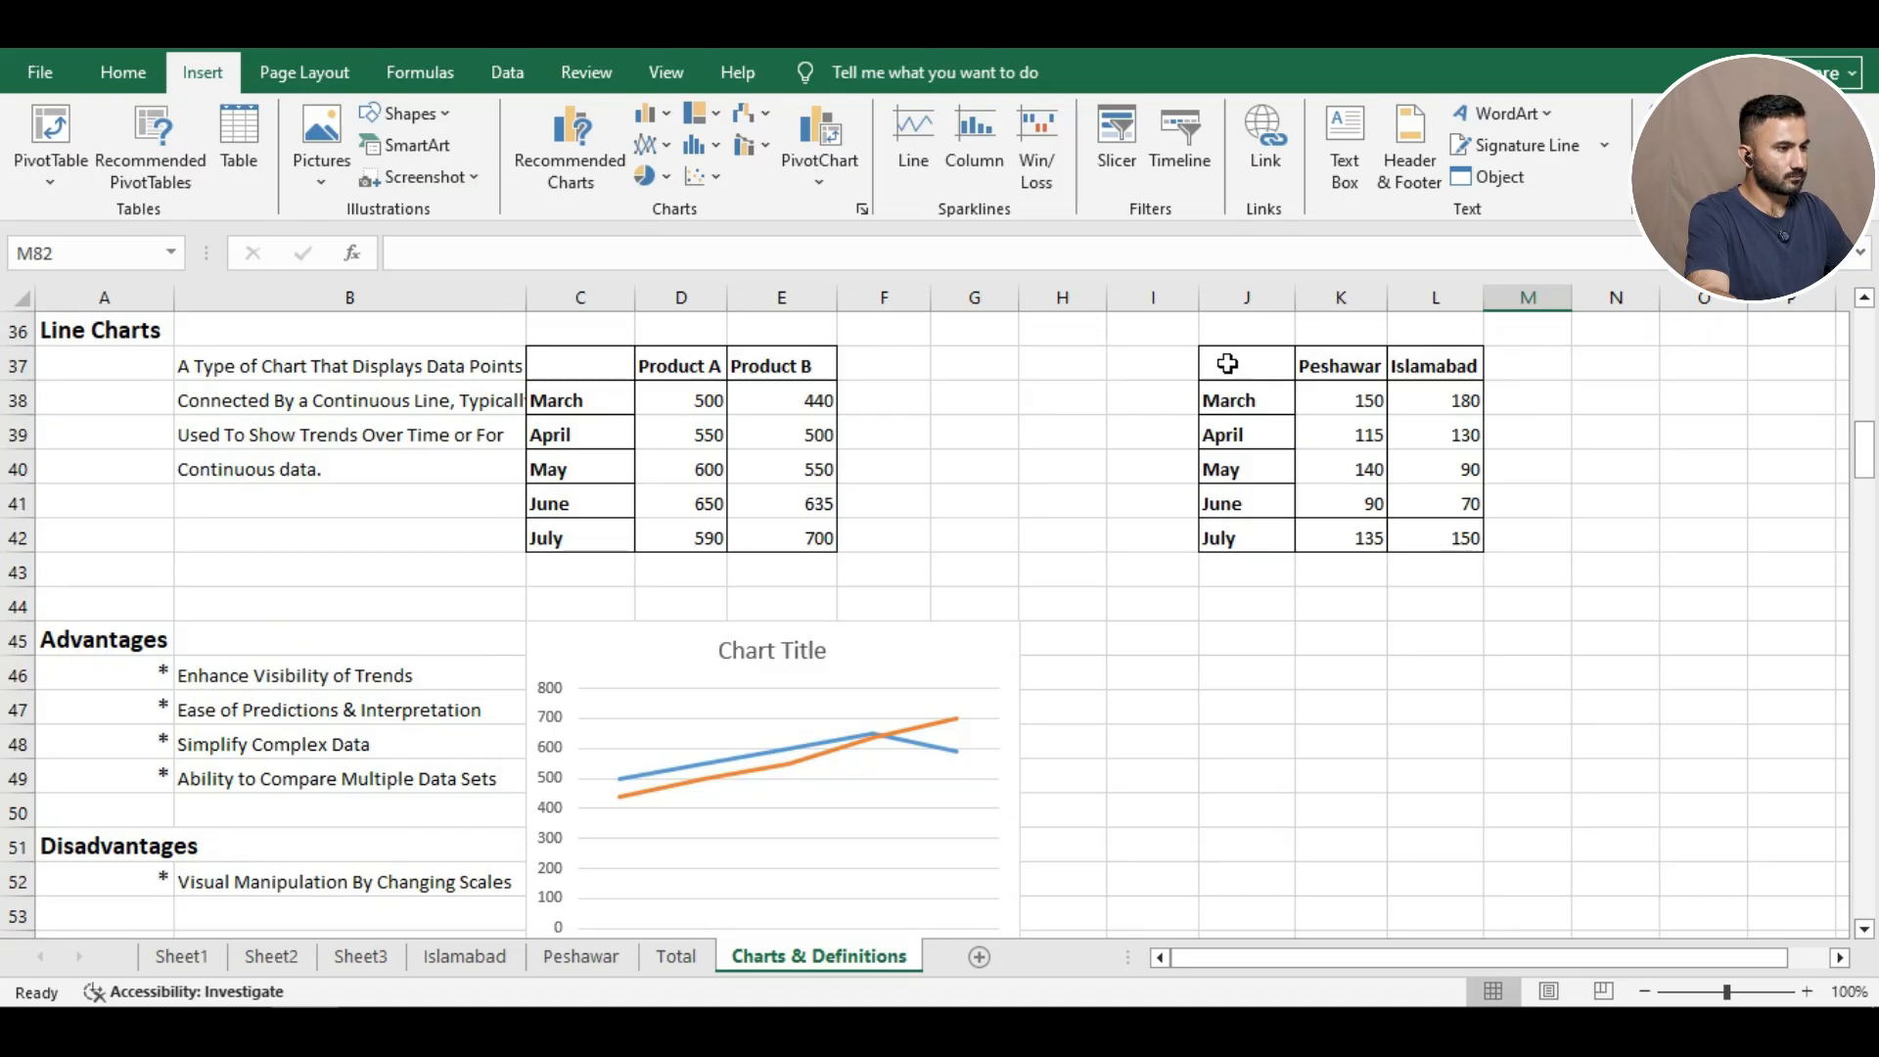
Insert a 3-D line chart from J37:L42 and place it right of the Product A/B chart.
drag(1224, 361, 1454, 528)
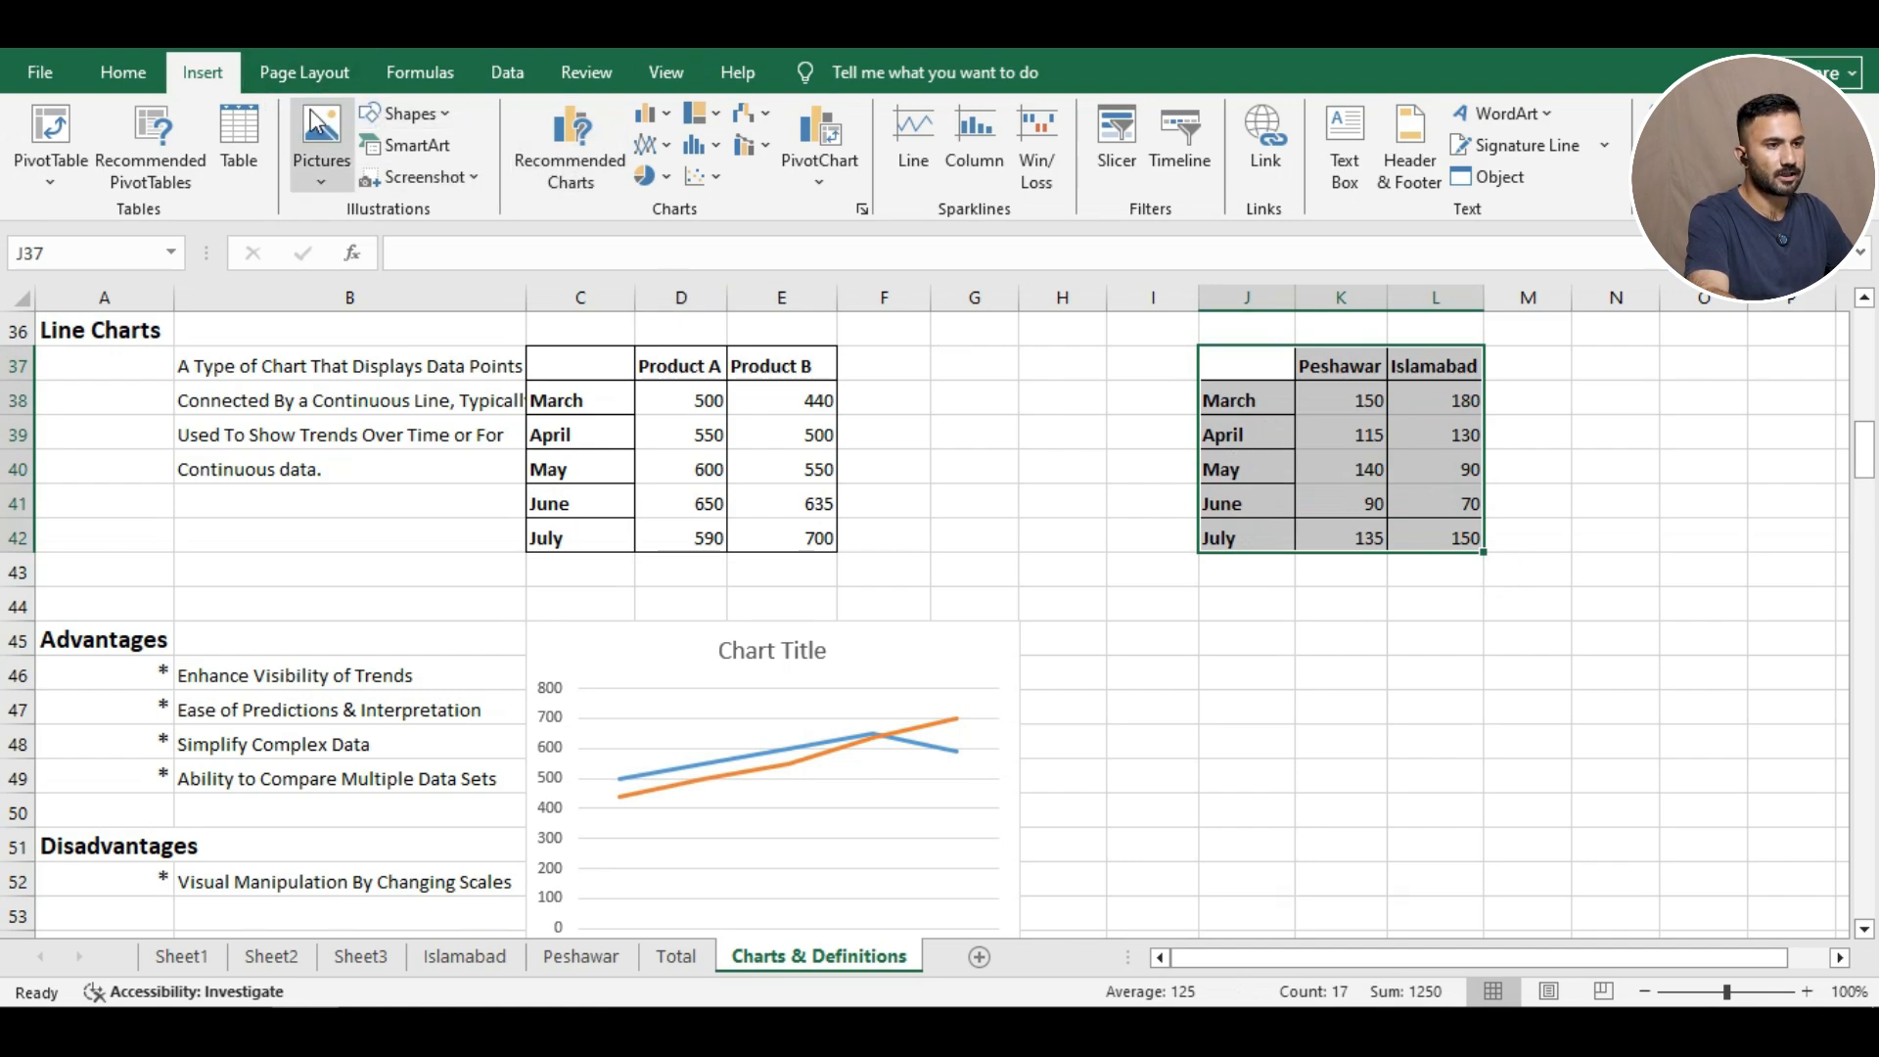
click(647, 149)
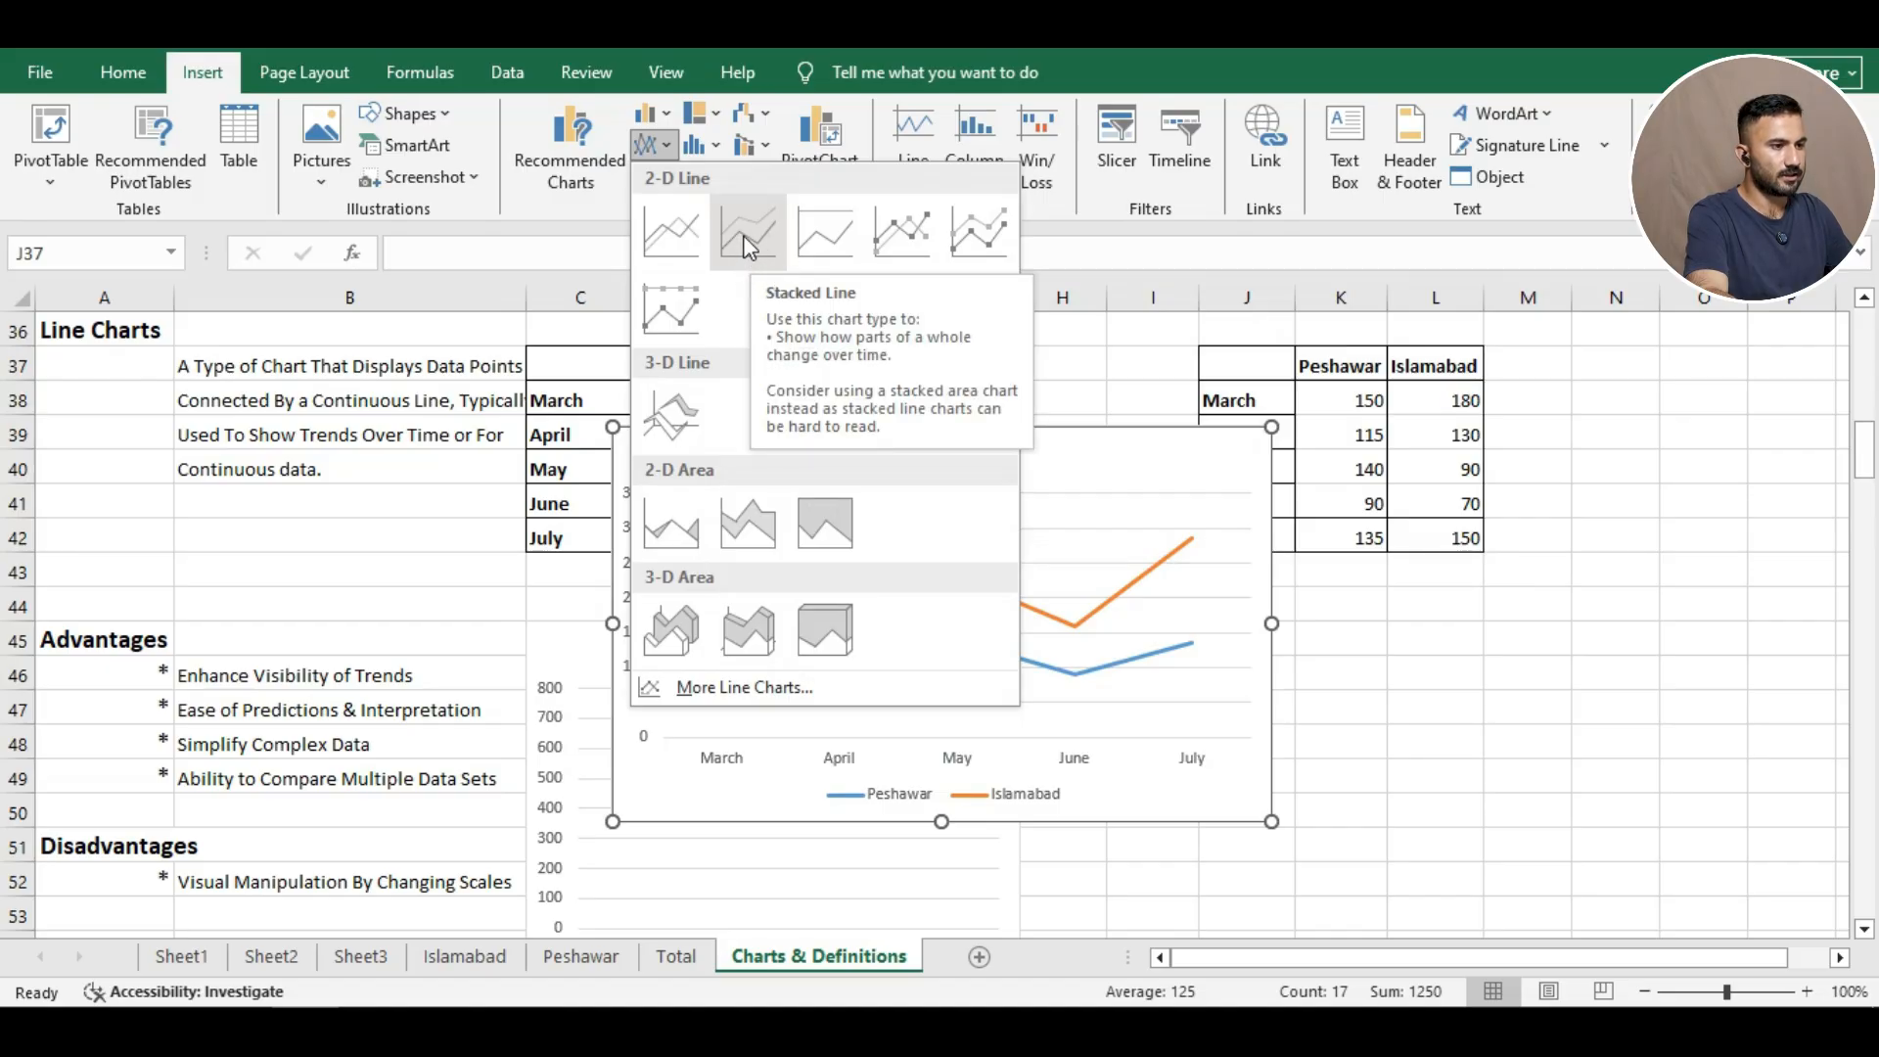
click(672, 421)
drag(808, 440, 1300, 630)
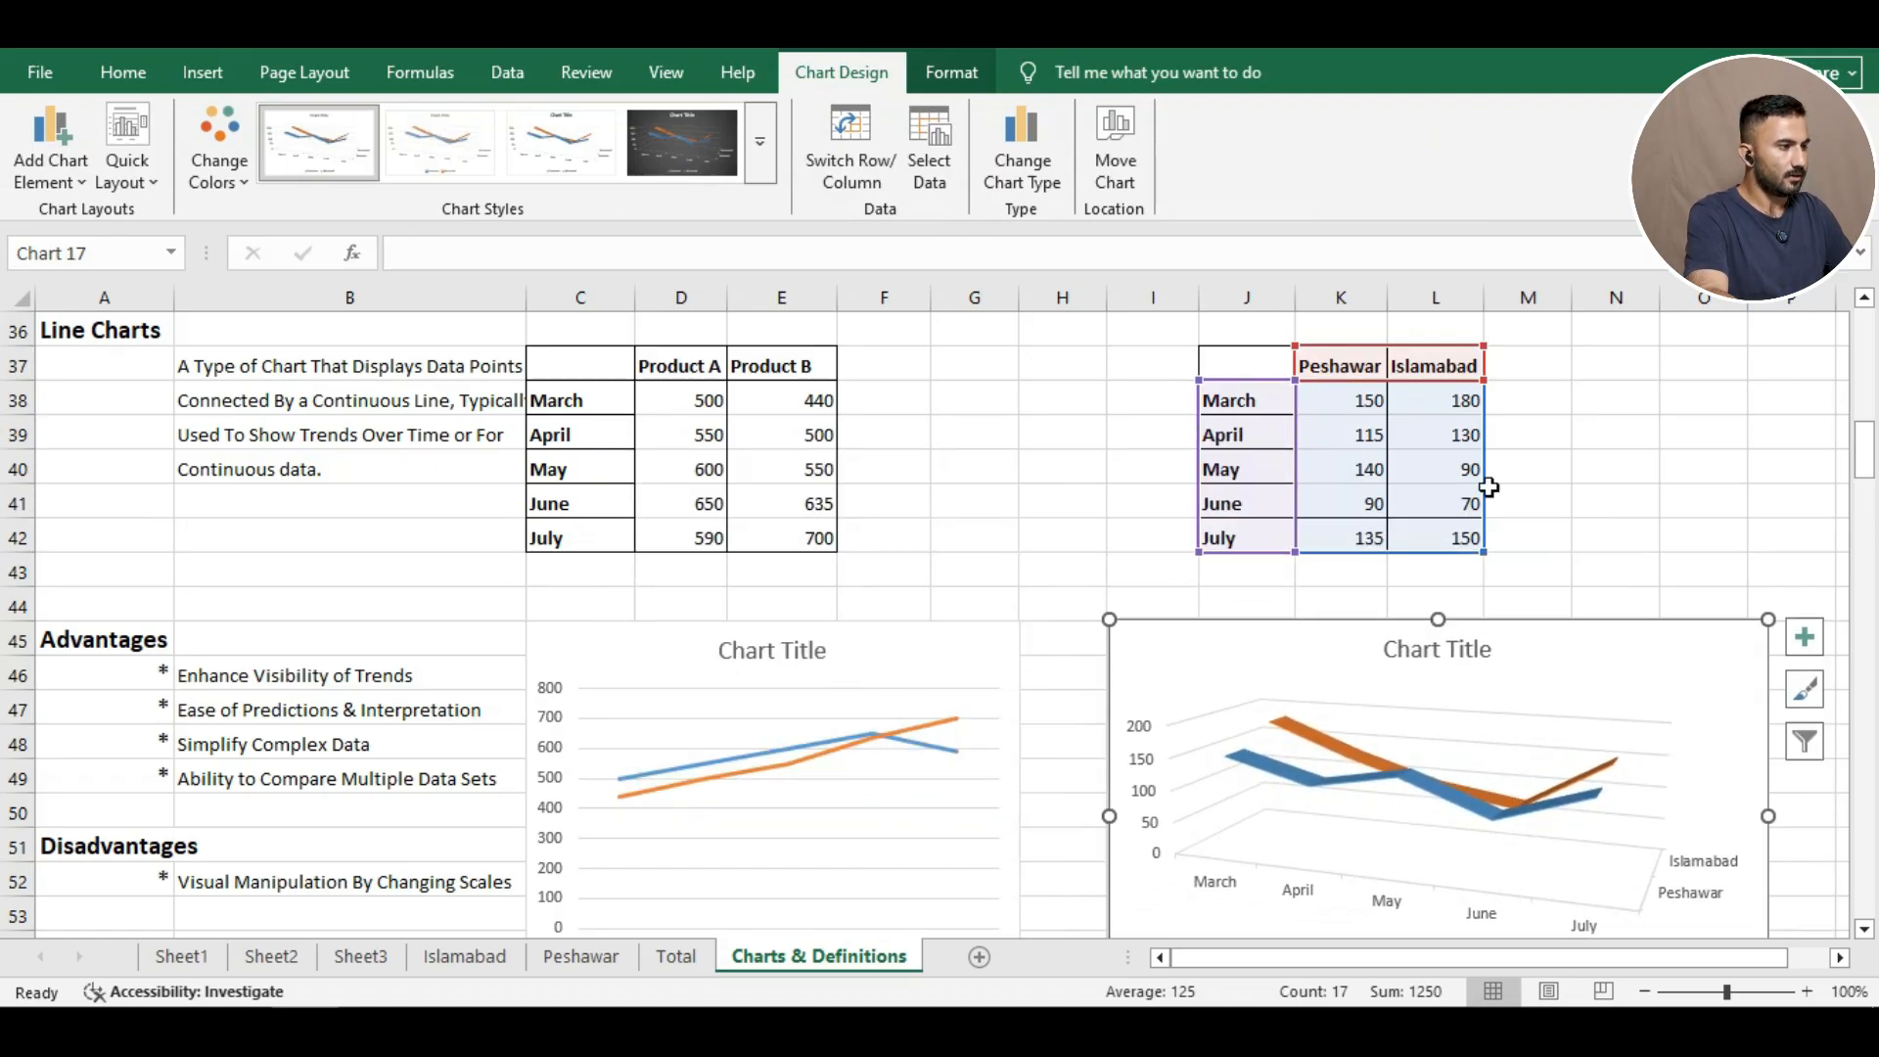
click(1864, 929)
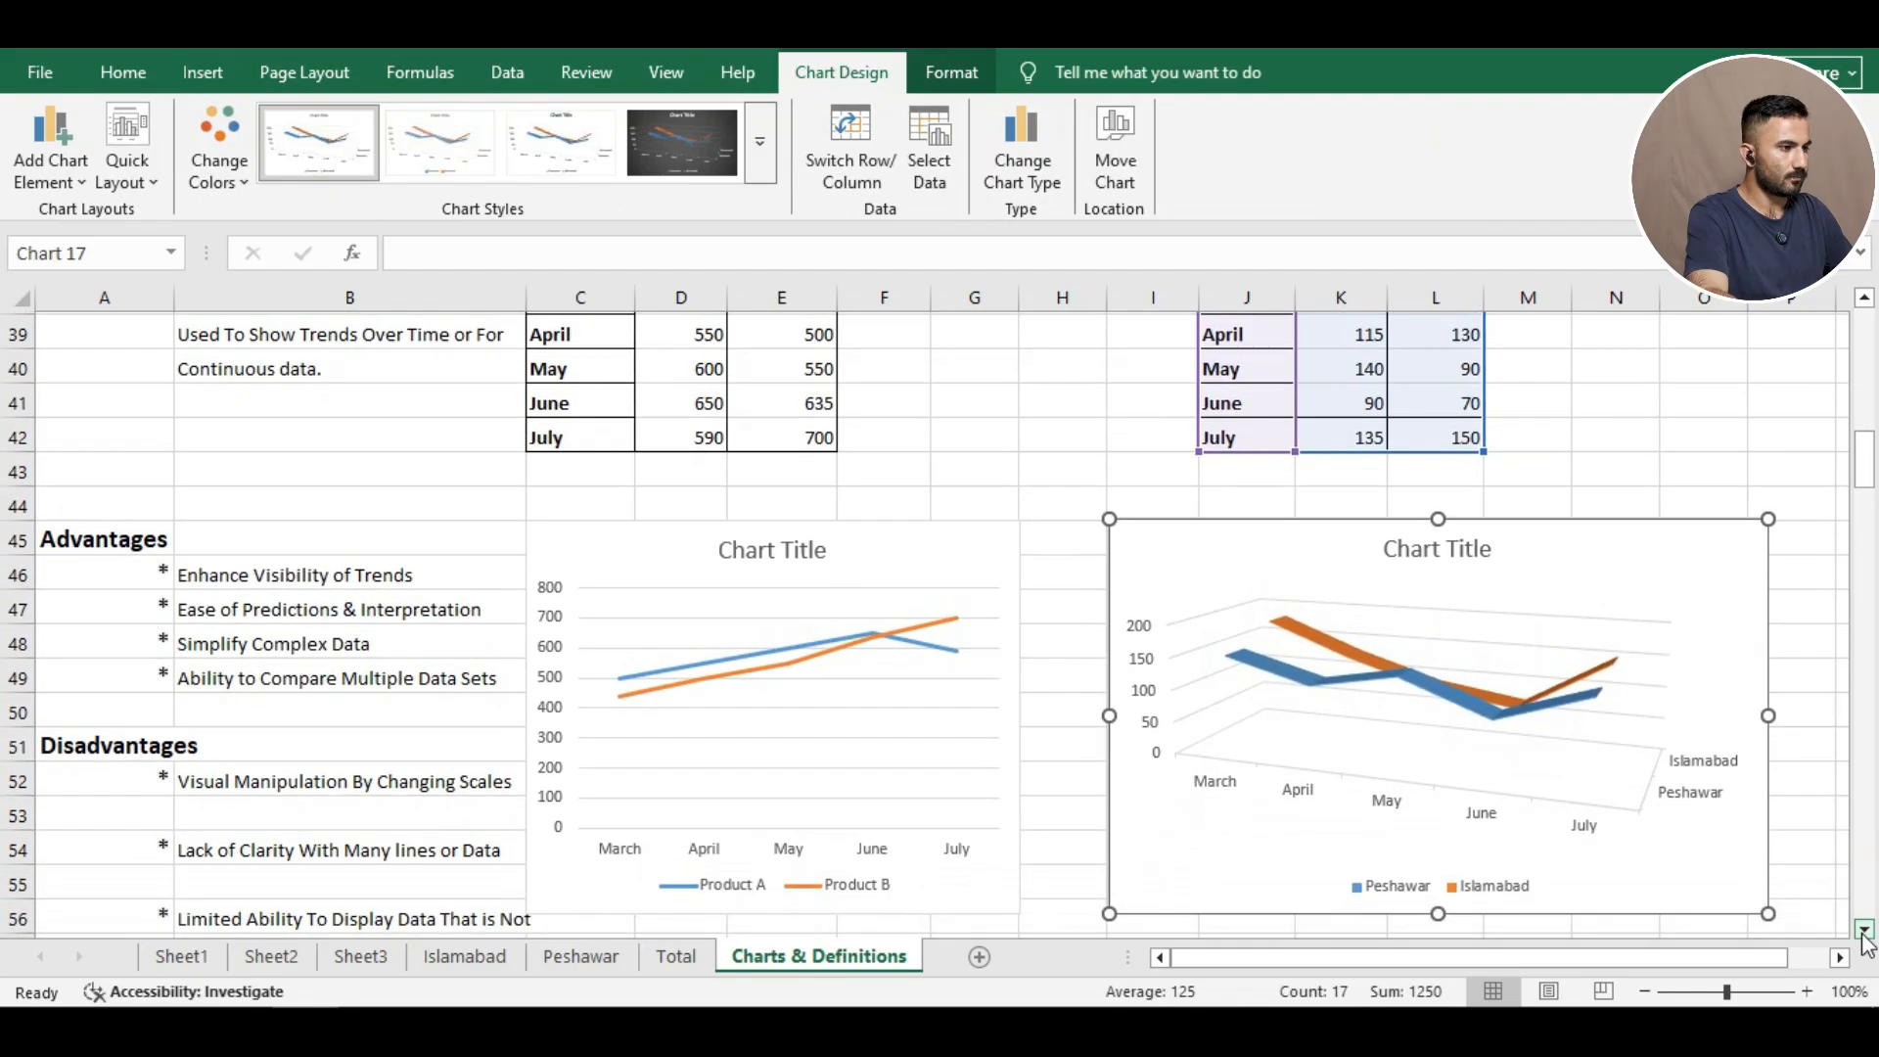
click(1864, 929)
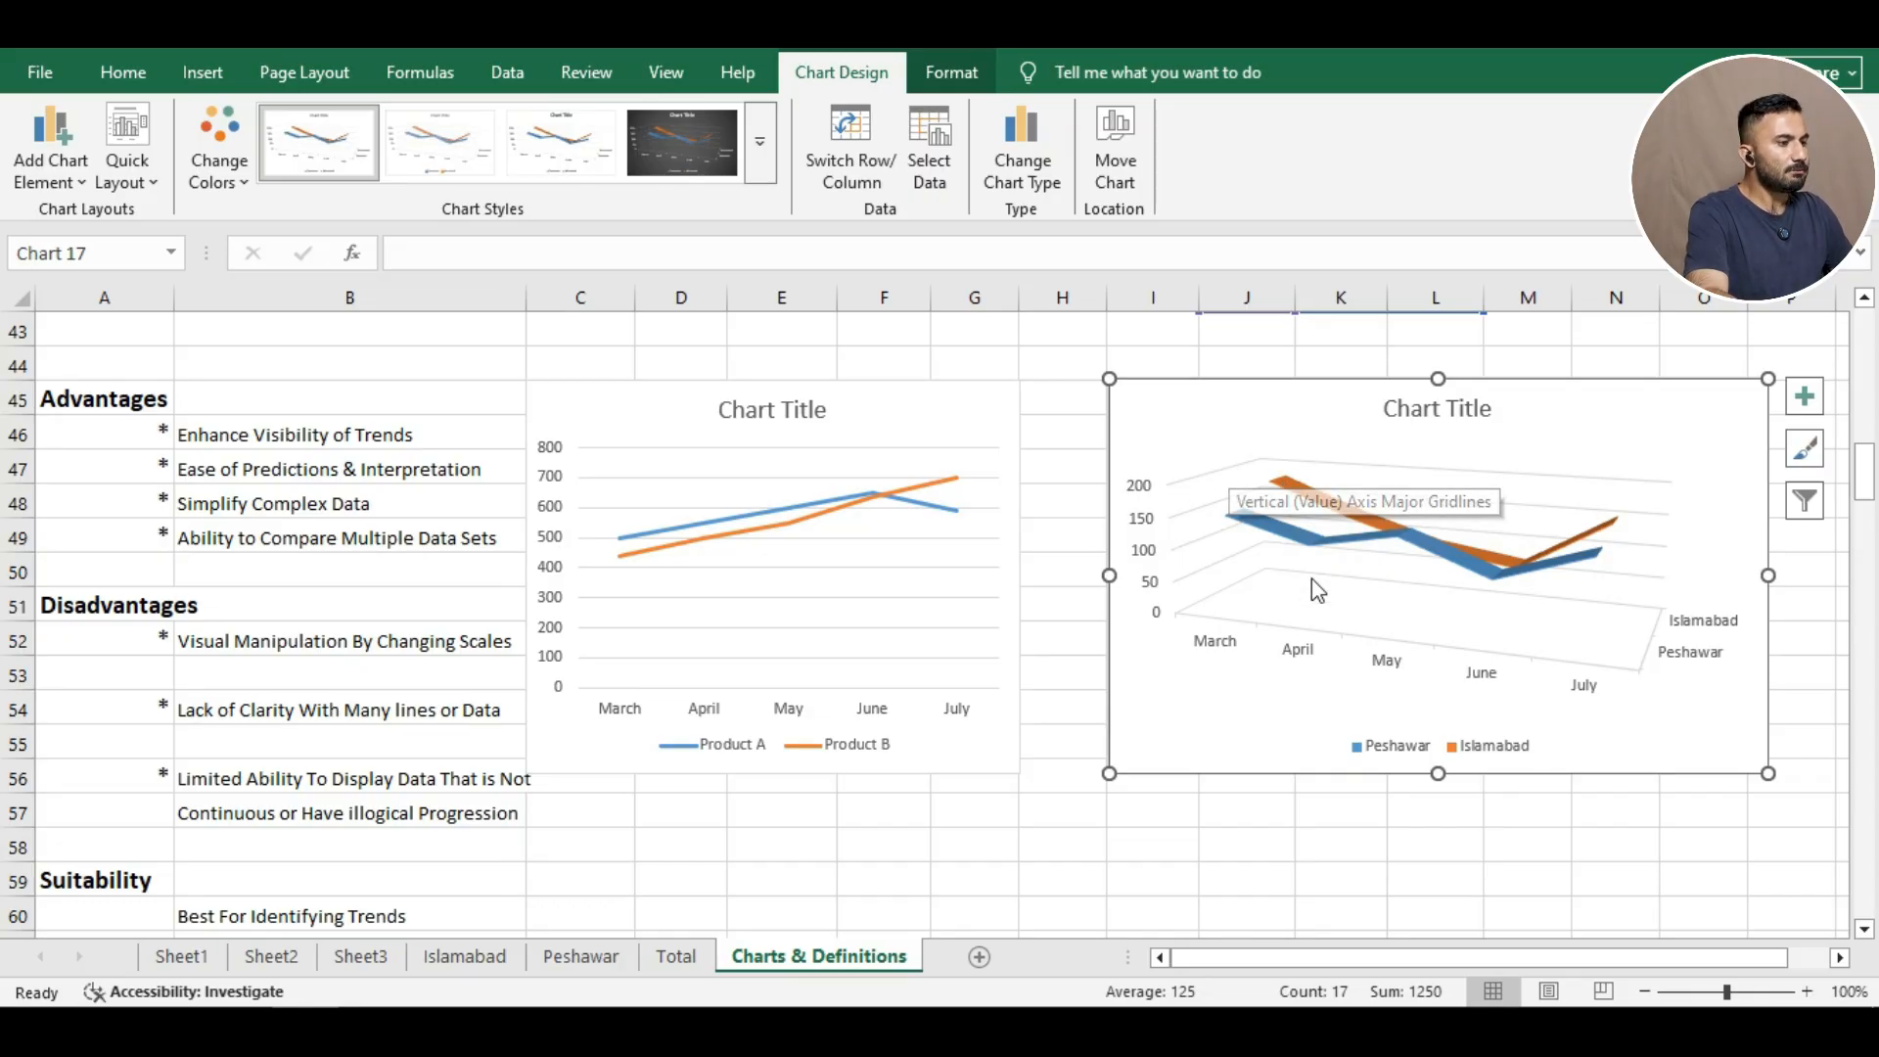
Change the Product A/B line chart to a stacked line chart.
click(1114, 839)
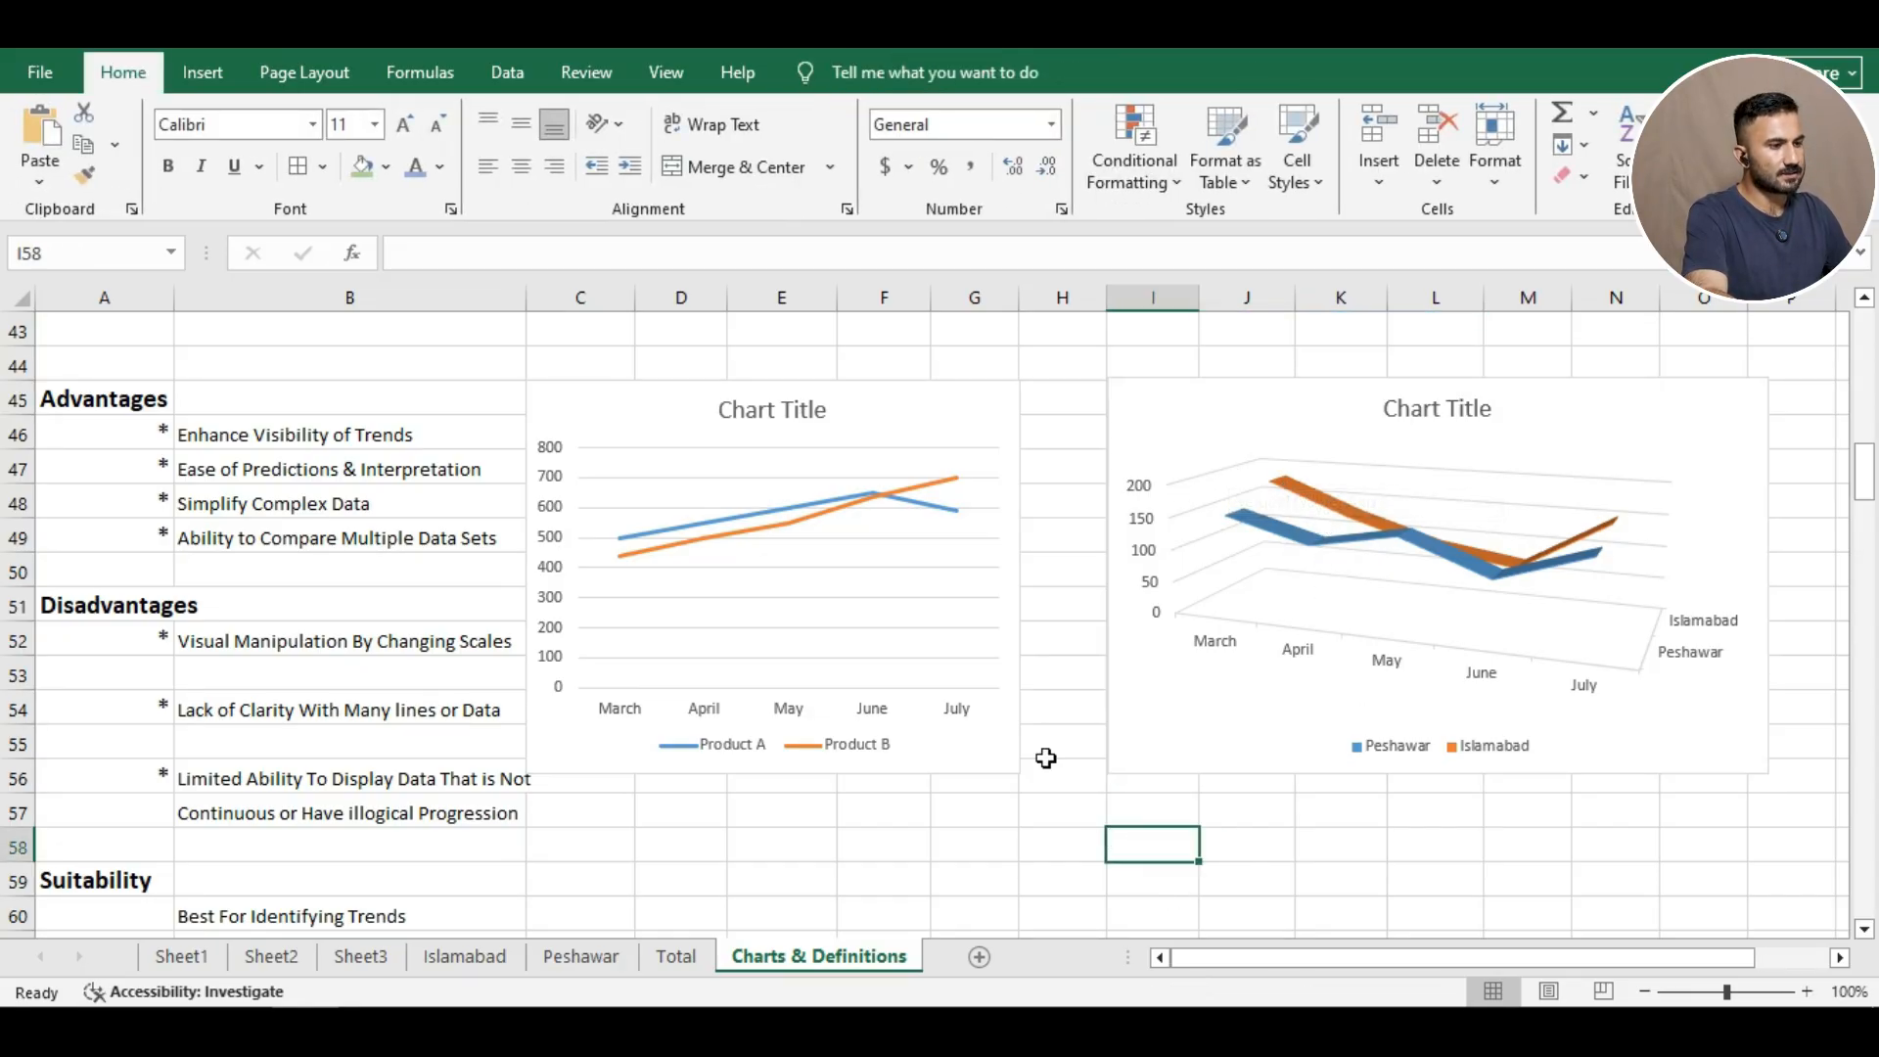
click(856, 501)
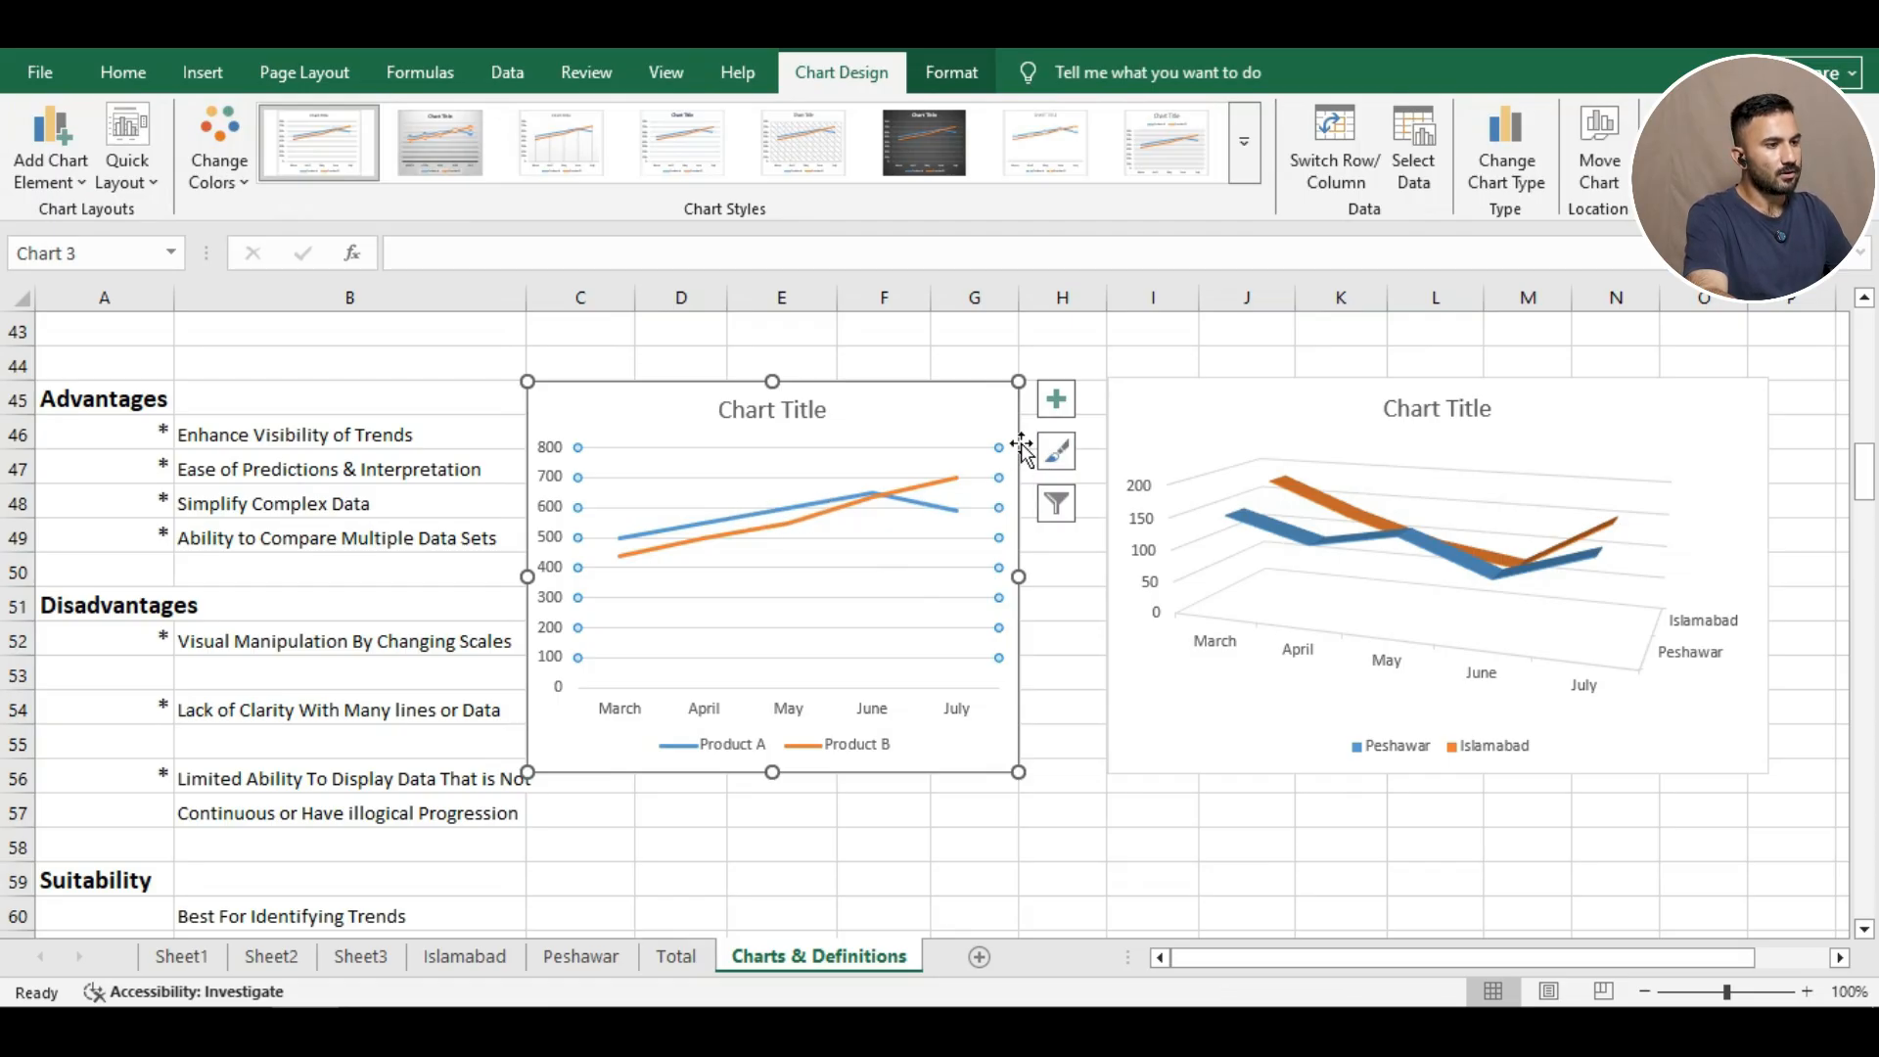
click(904, 428)
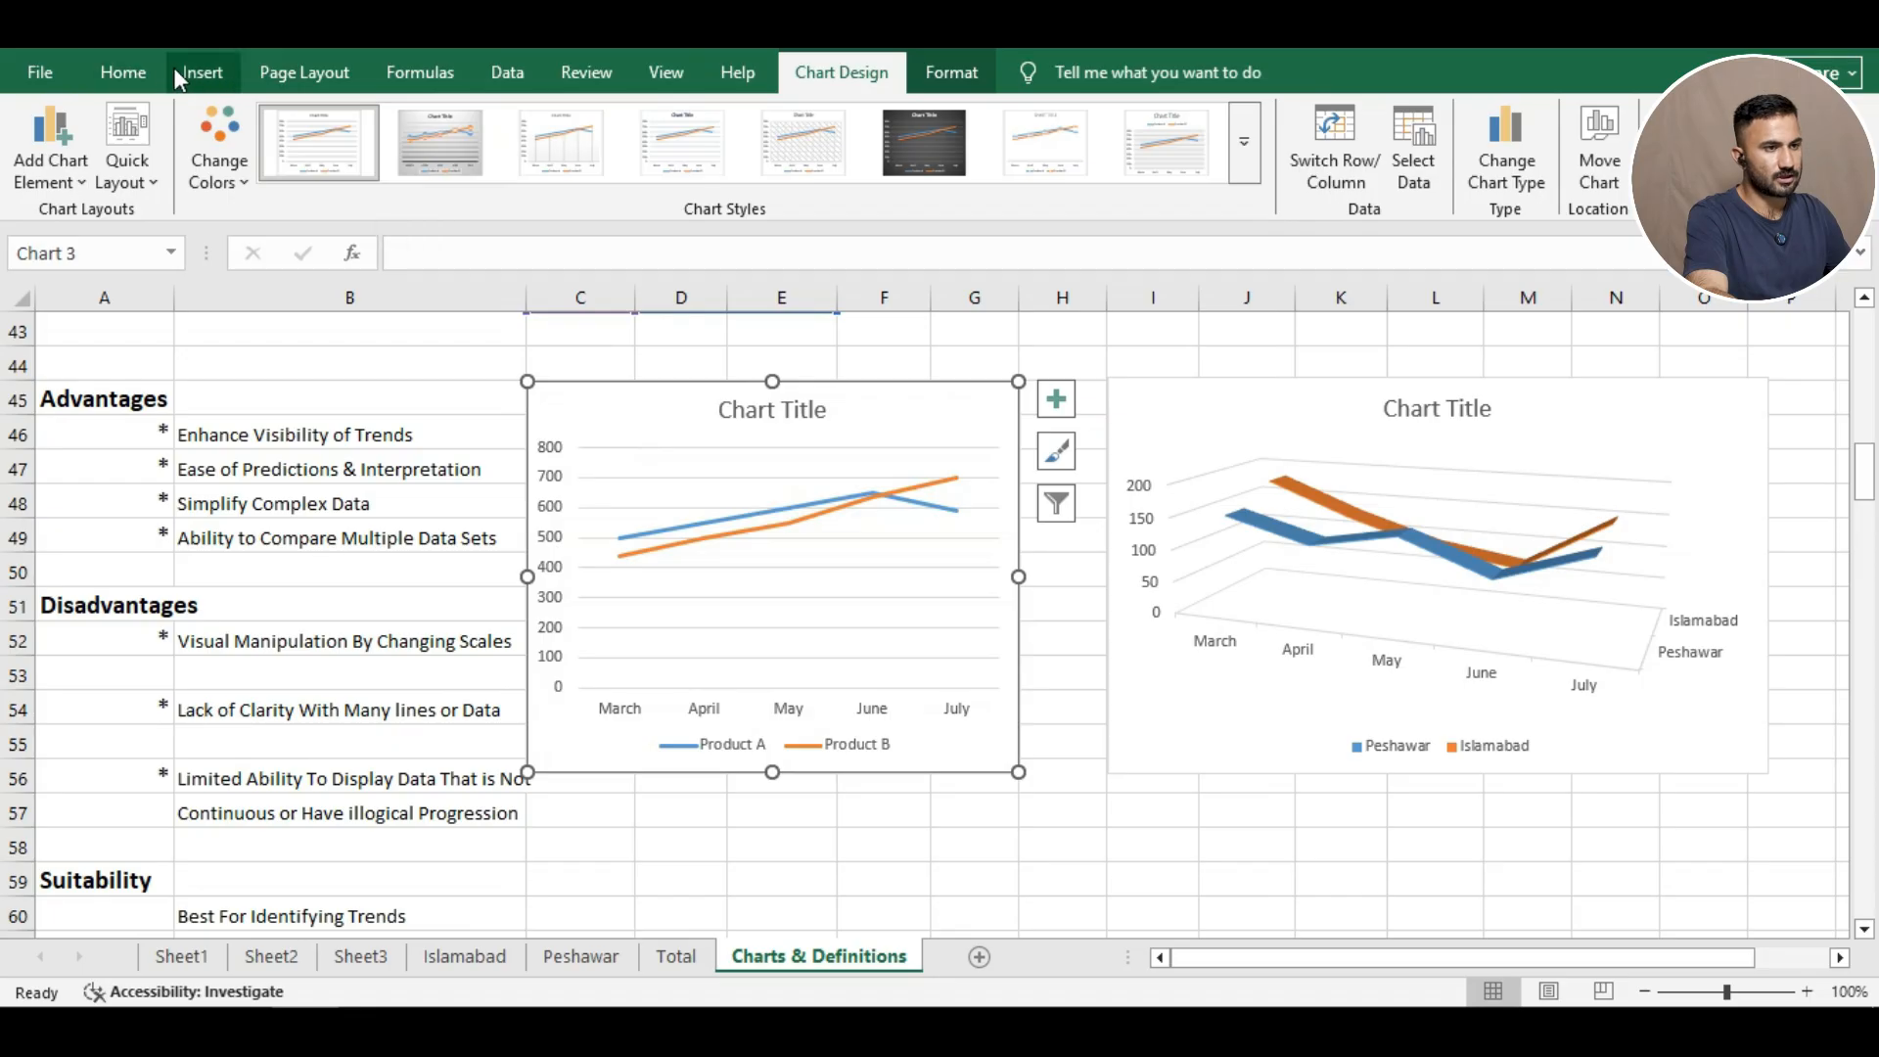
click(180, 78)
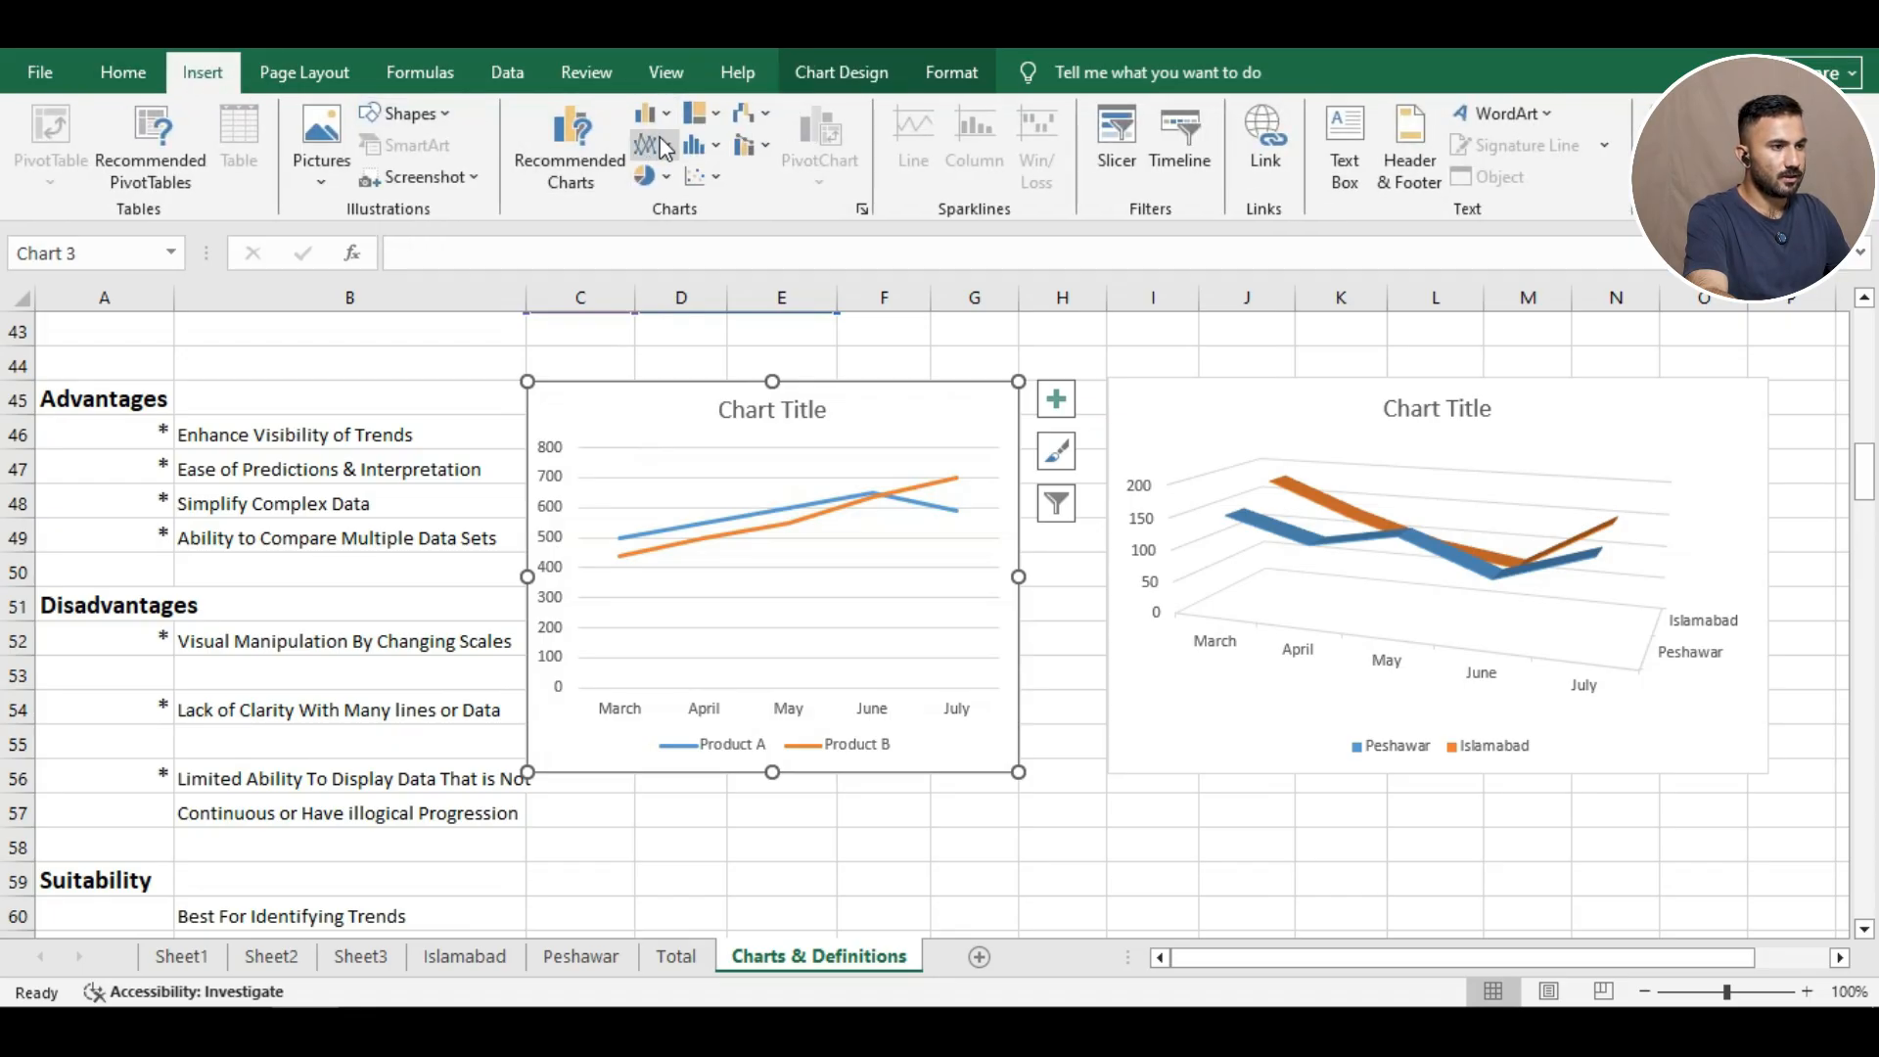
click(692, 147)
click(747, 215)
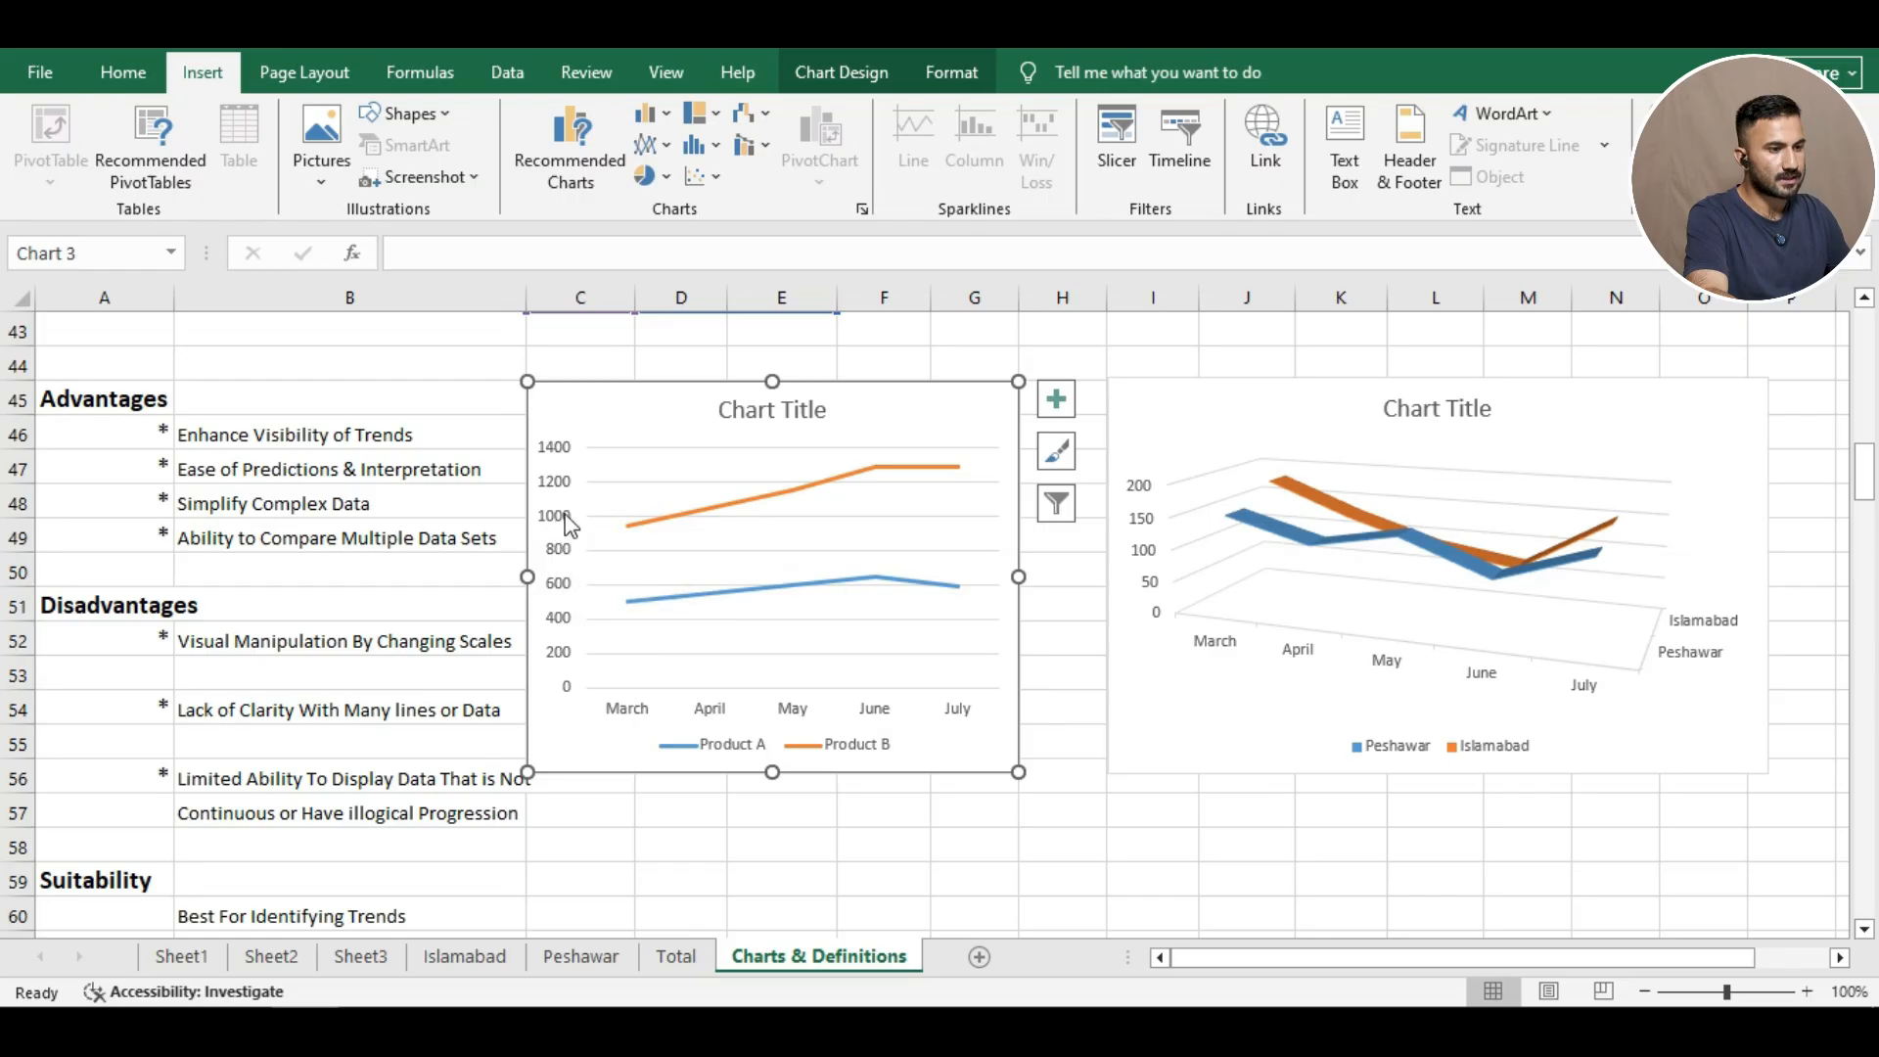
mouse_move(627, 539)
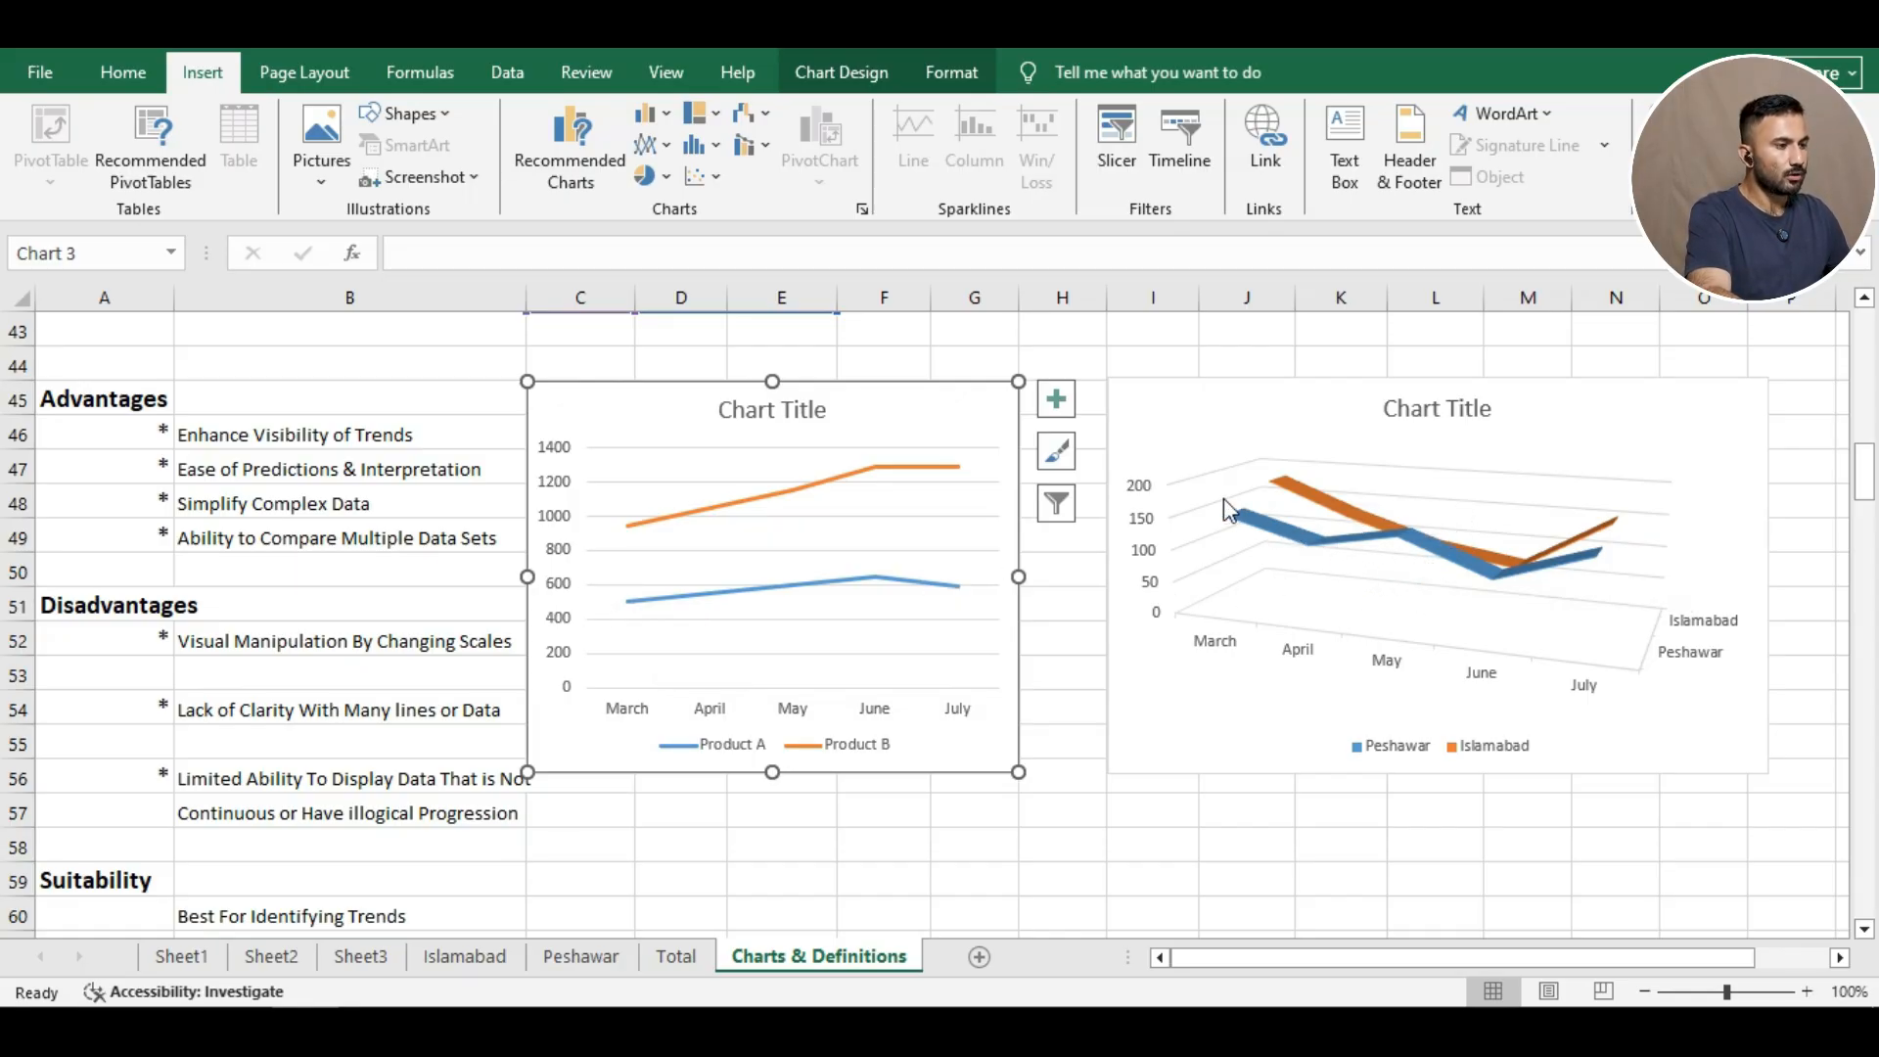
mouse_move(1249, 525)
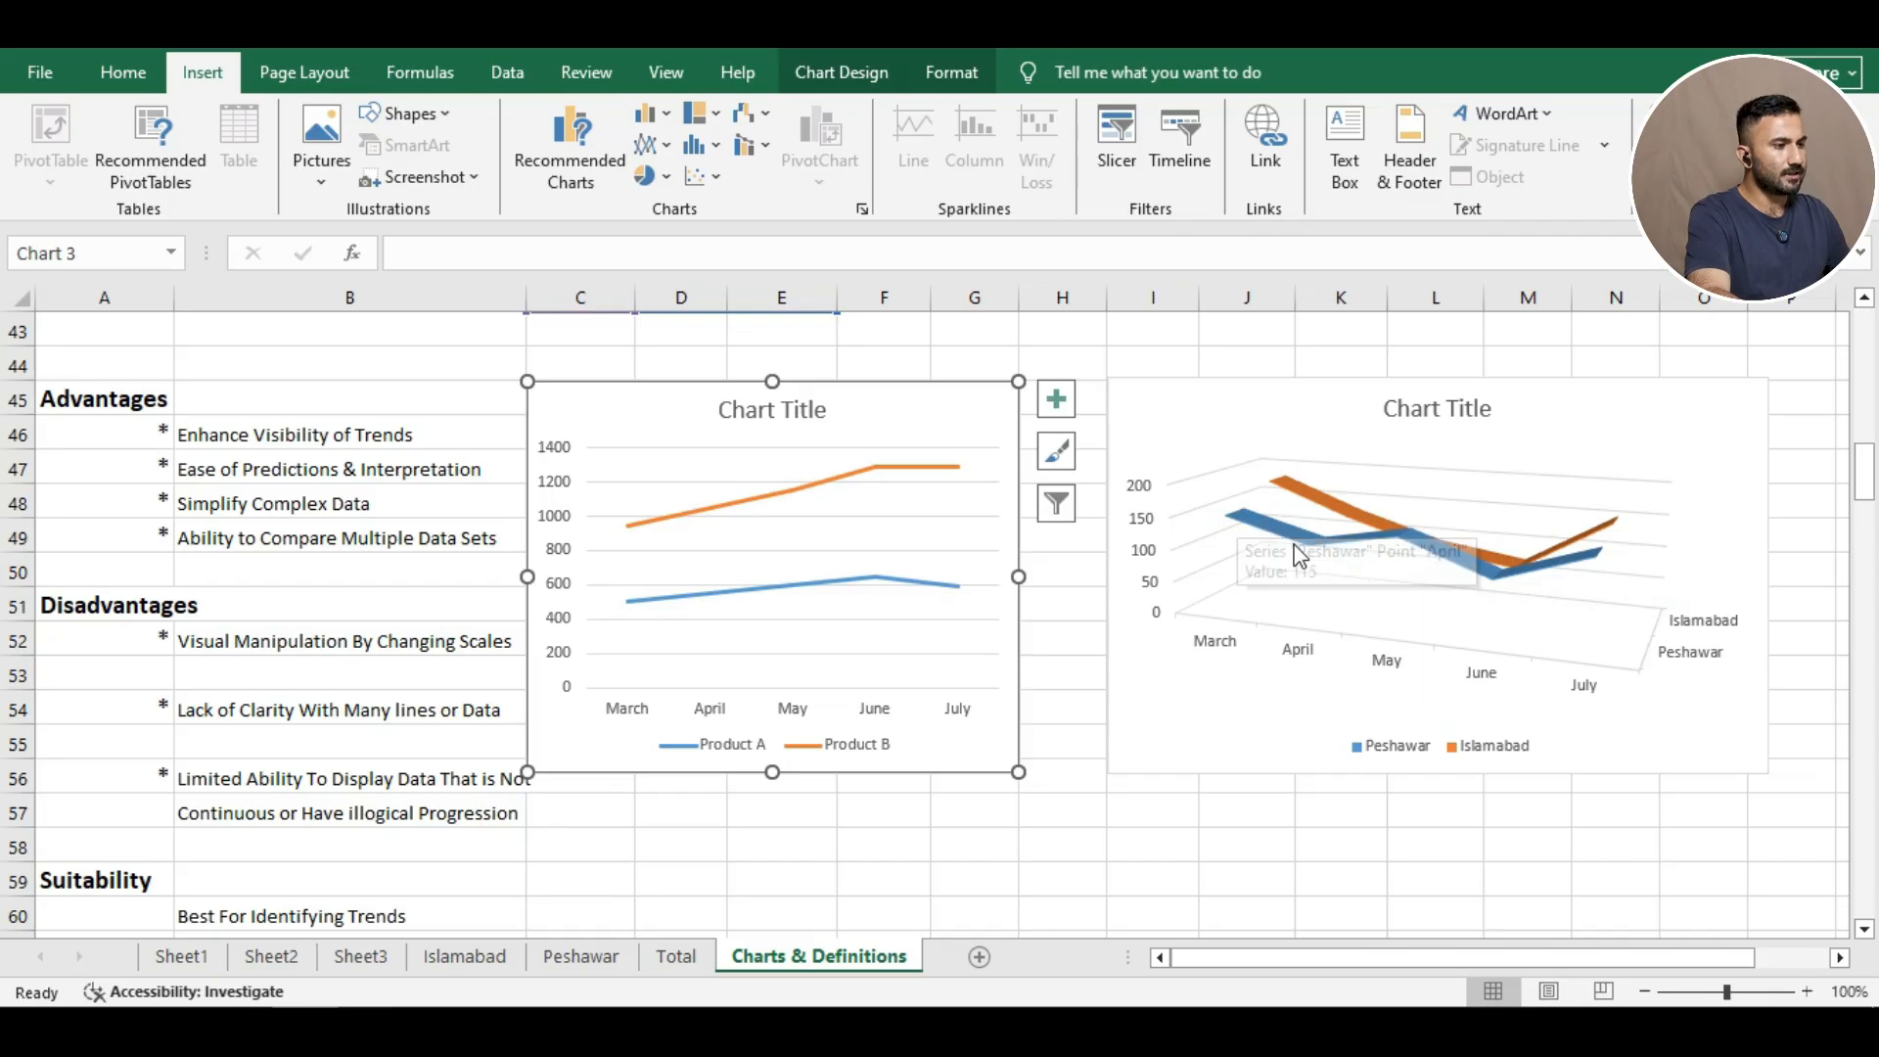
mouse_move(1418, 547)
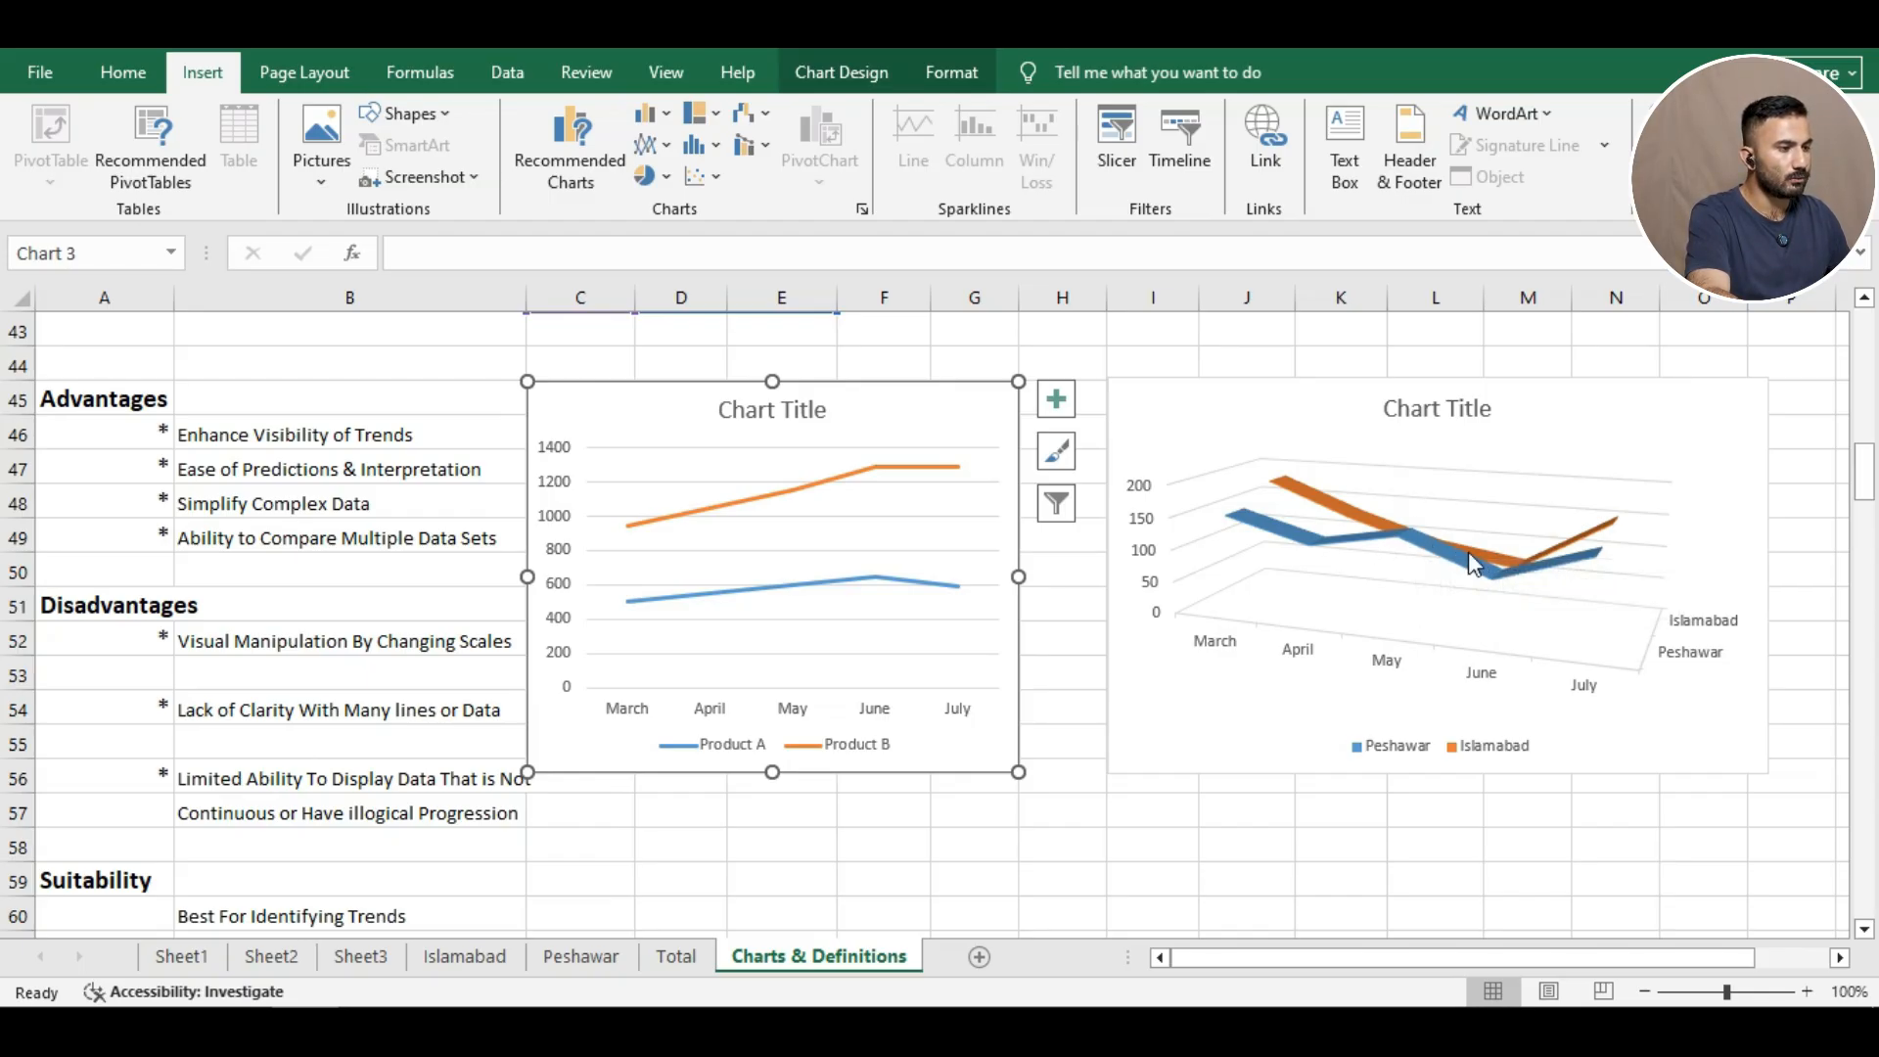
Try the shaded Style 2 with data labels on the Product A/B chart, then reselect it.
click(822, 538)
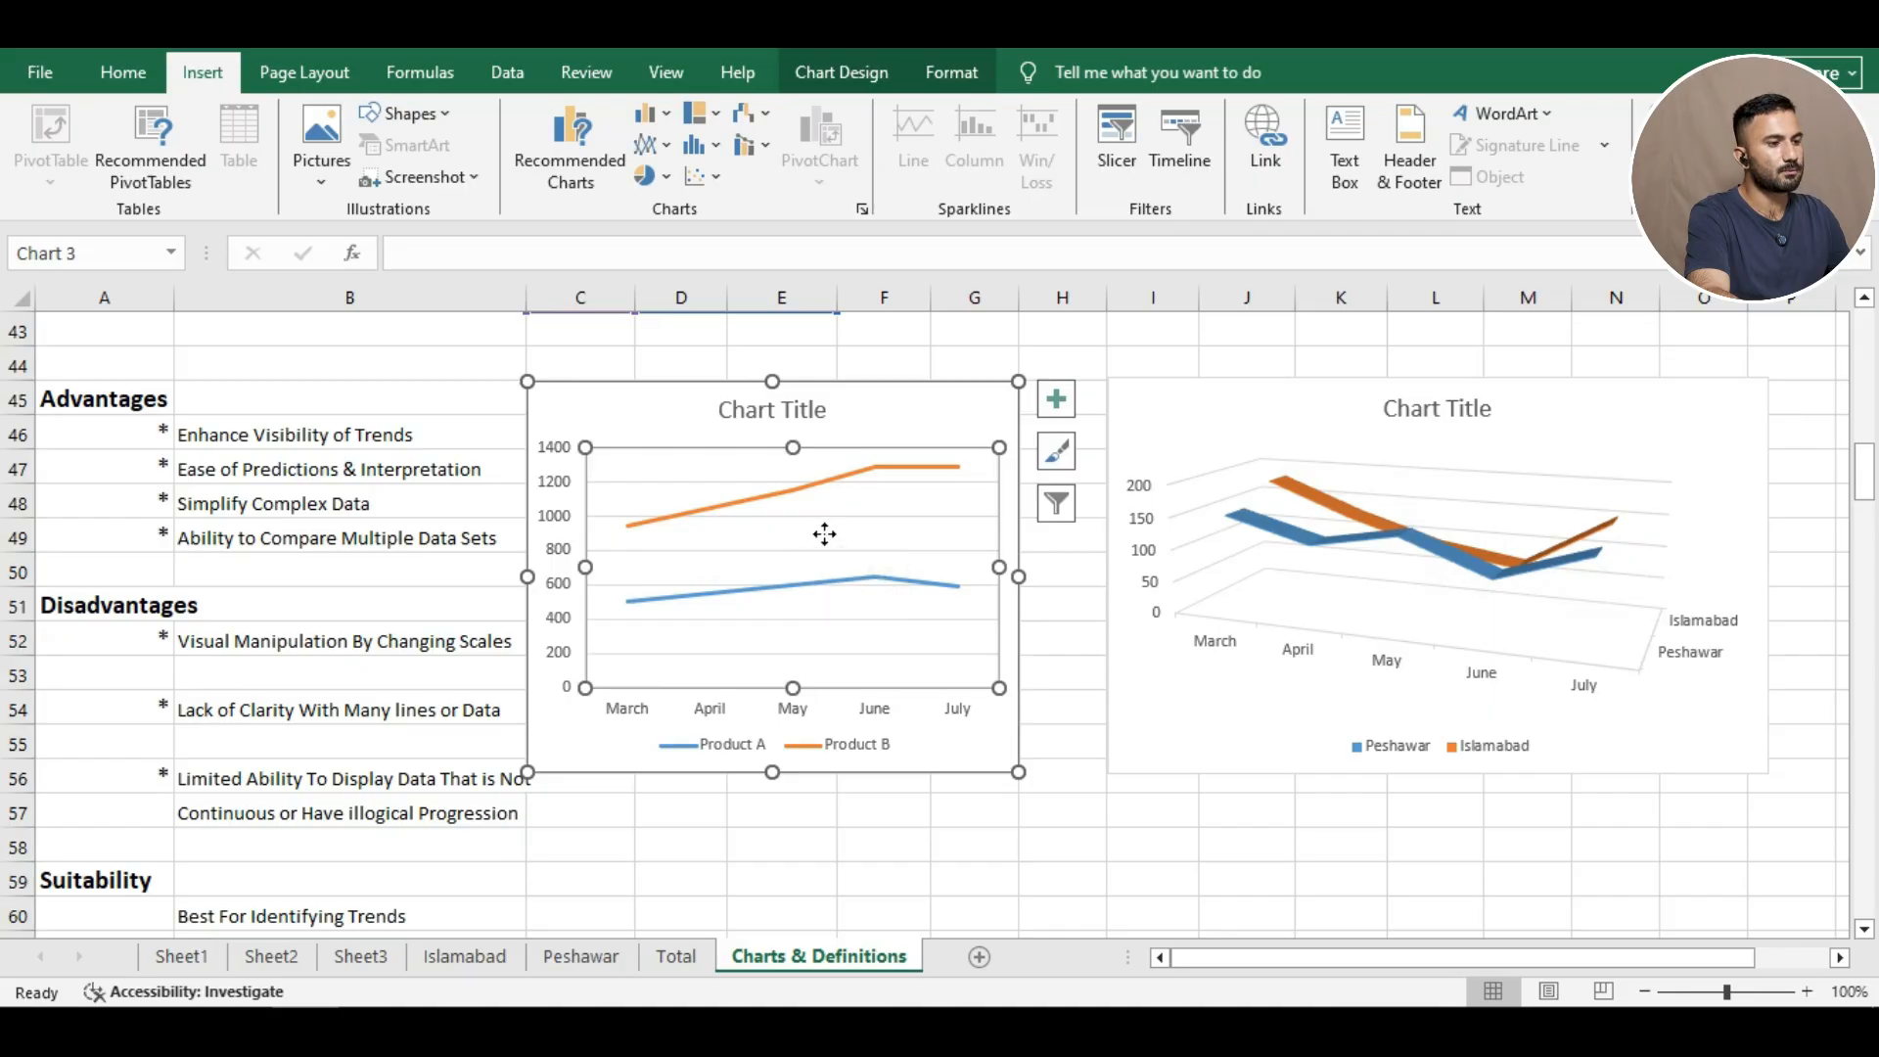
click(1057, 452)
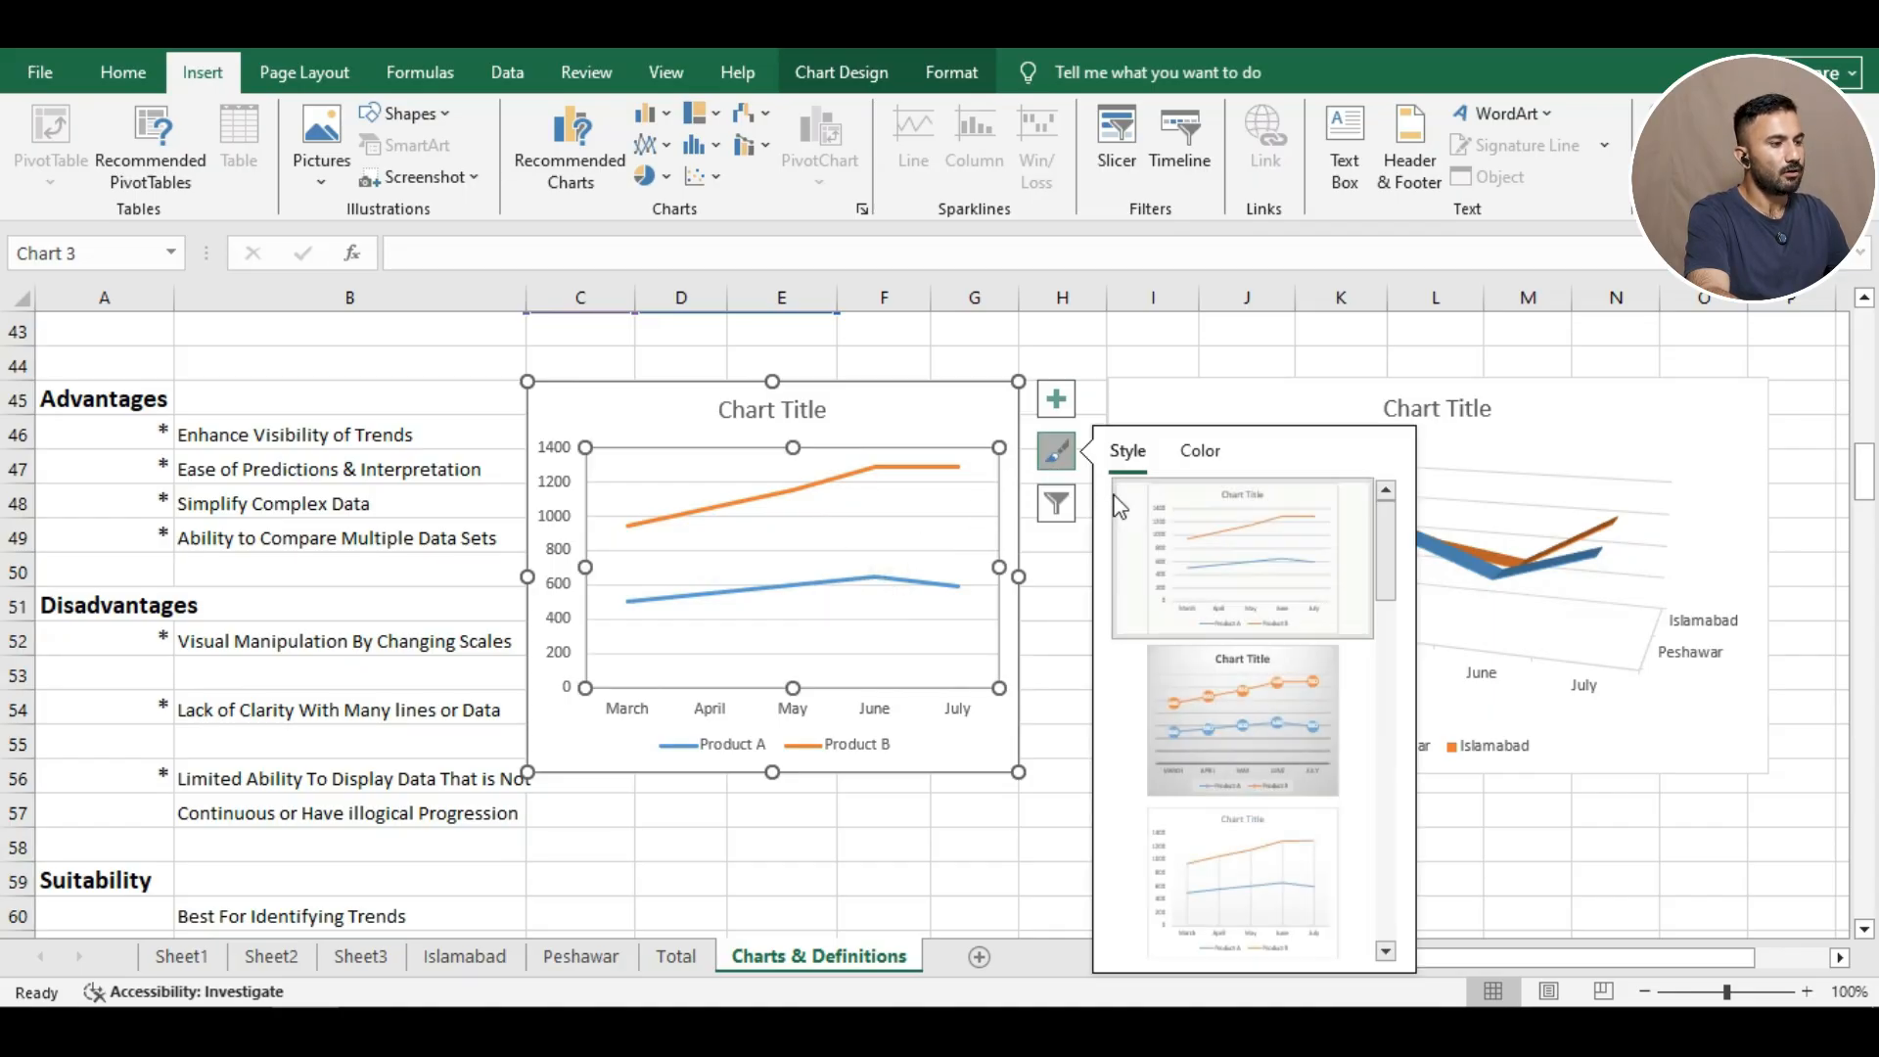
click(1196, 702)
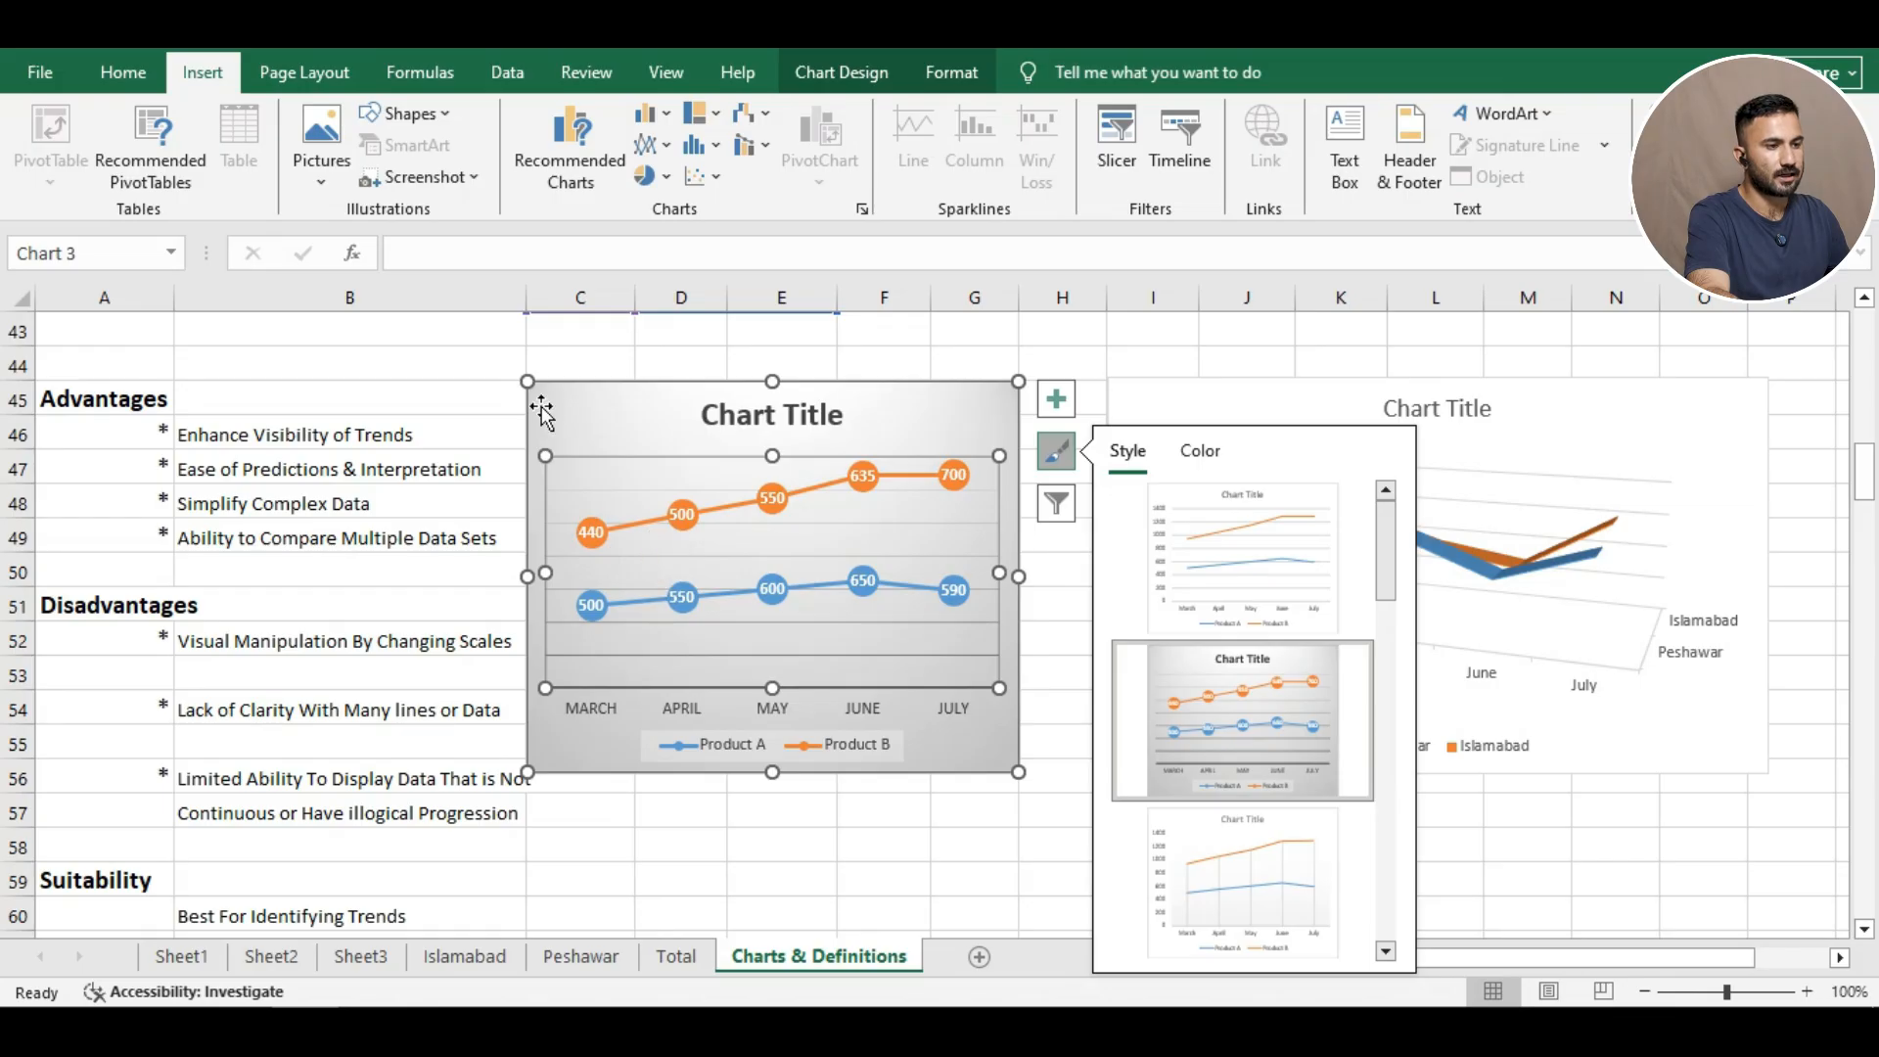
click(448, 366)
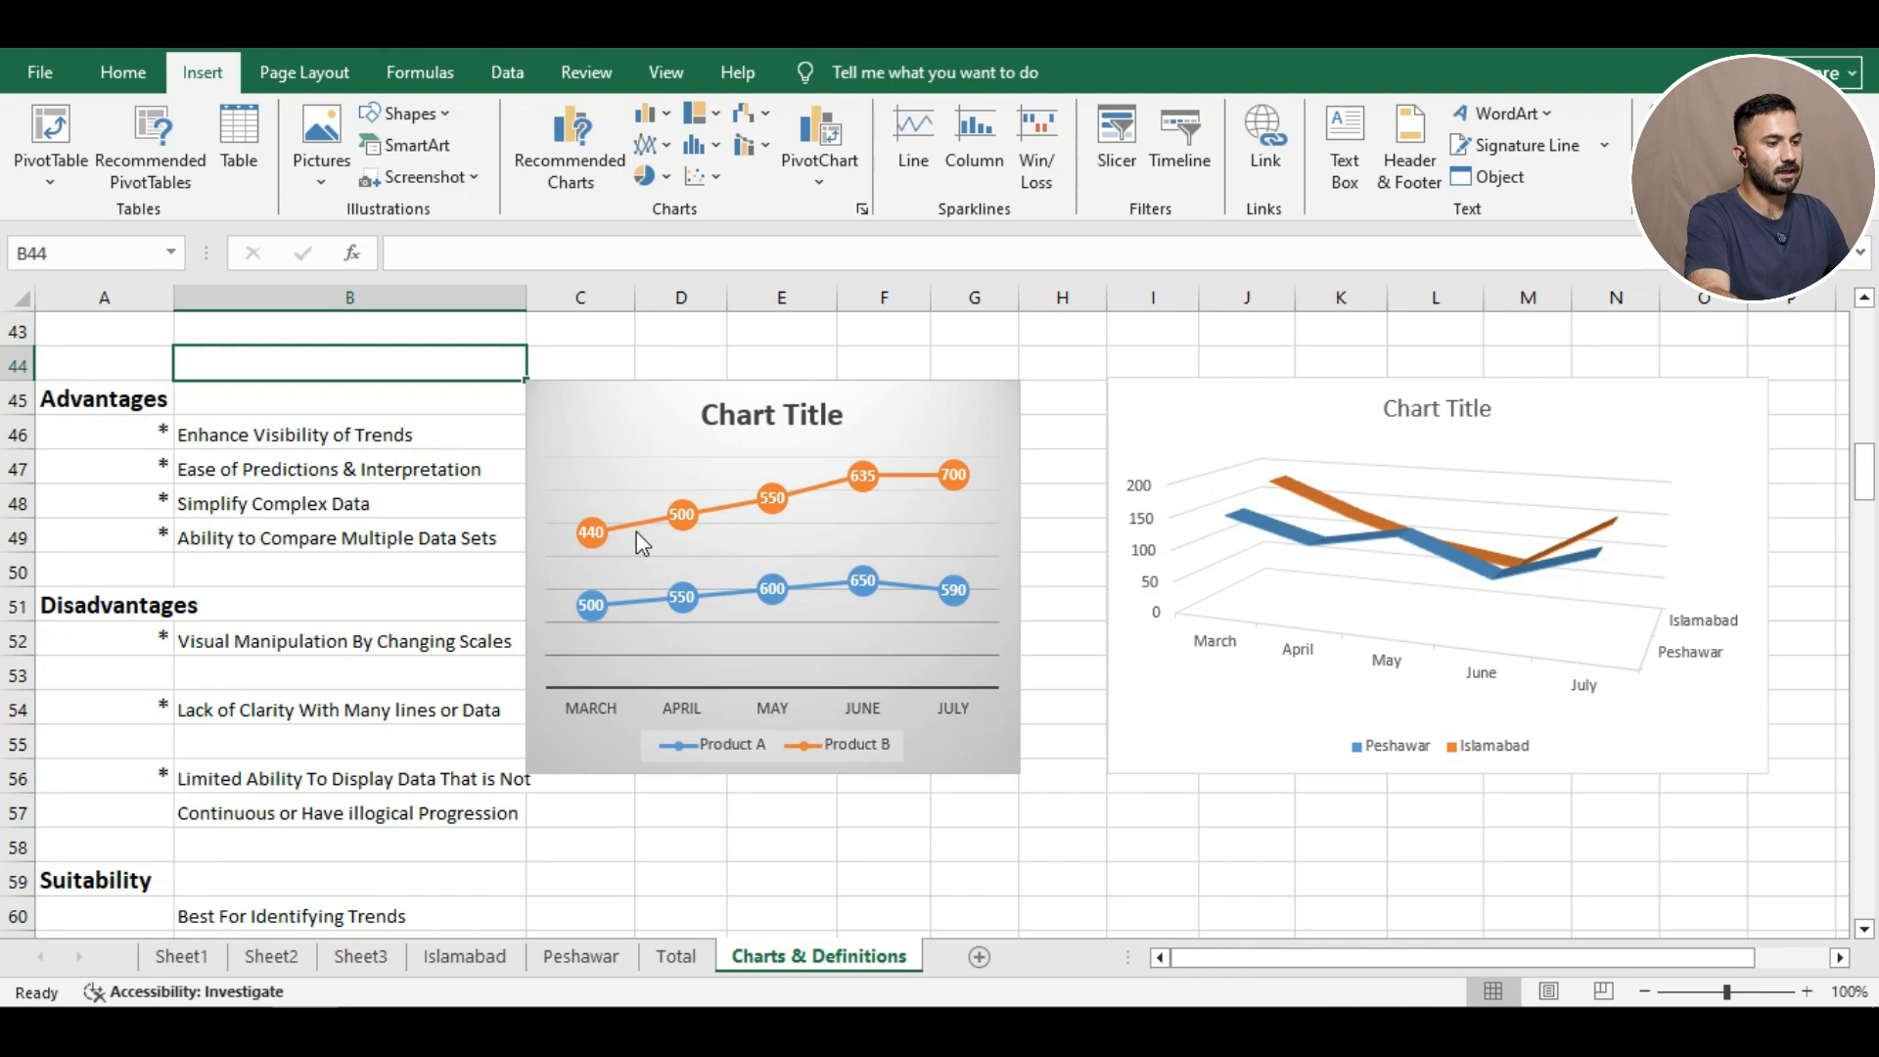
click(797, 579)
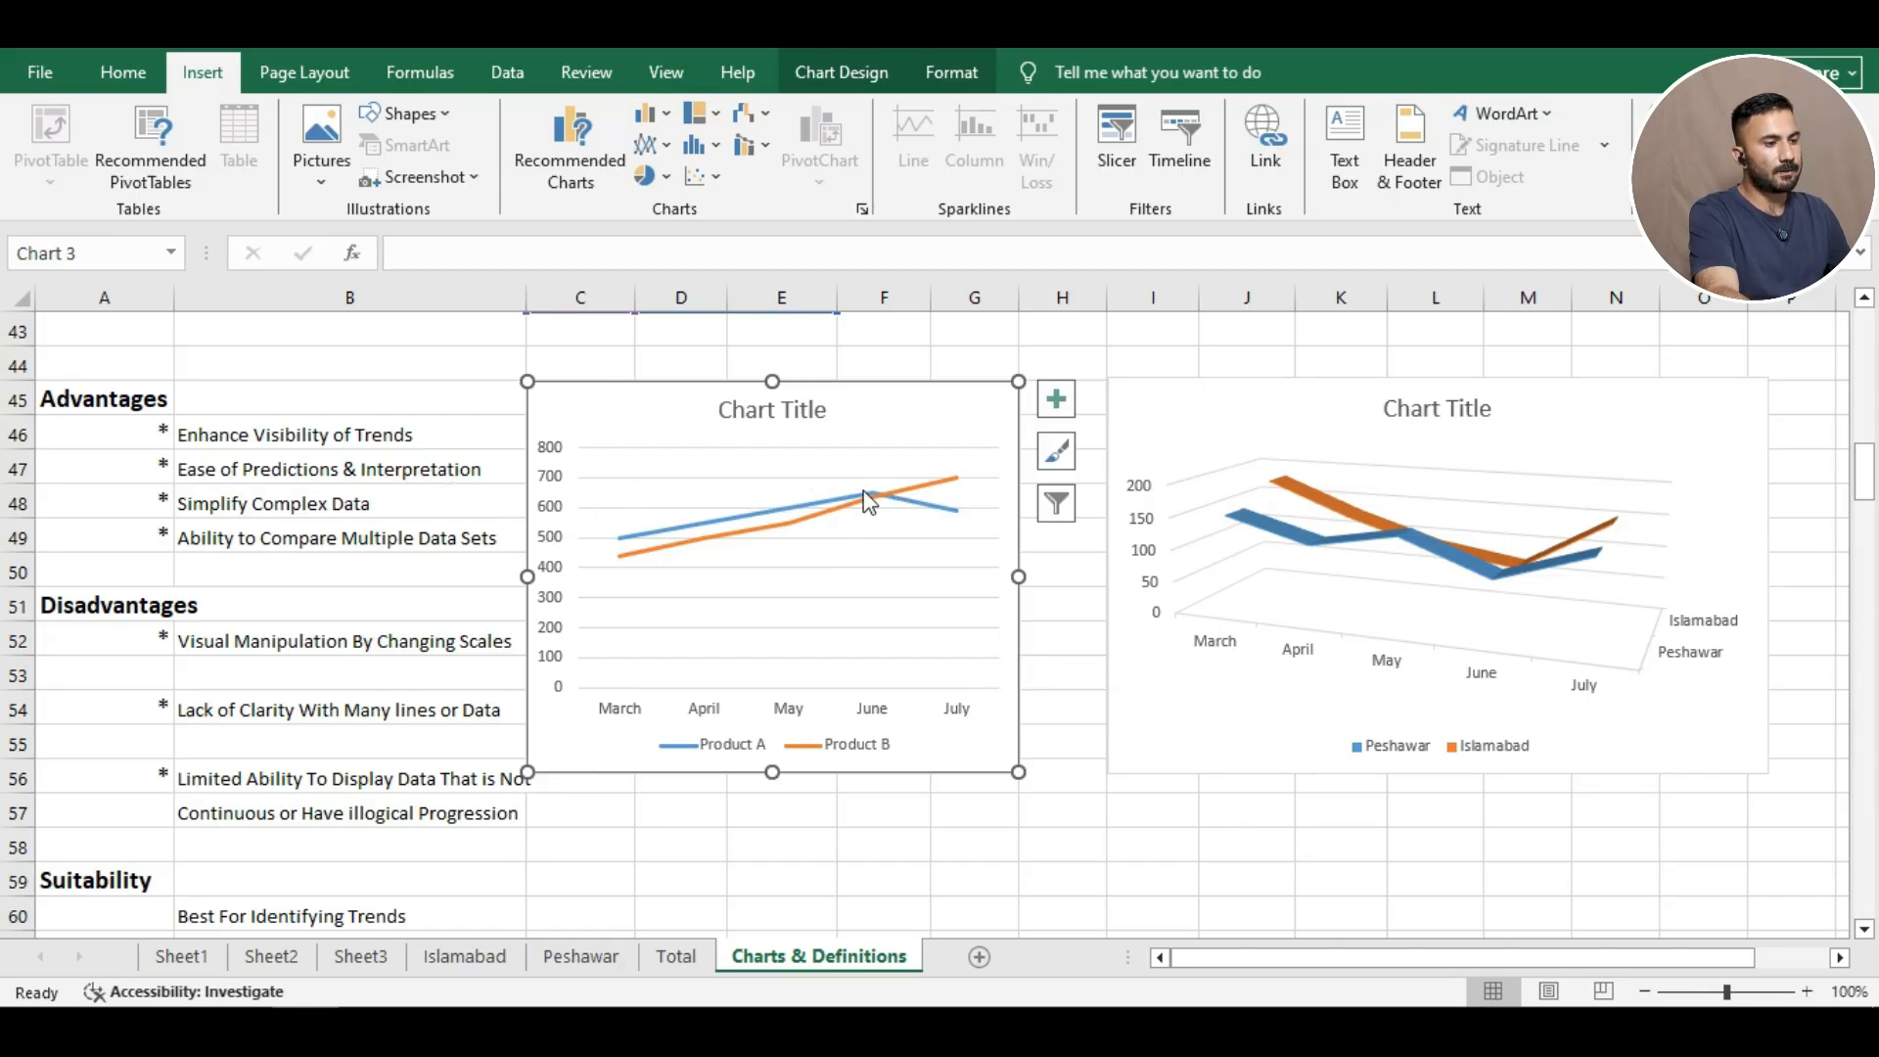
mouse_move(776, 529)
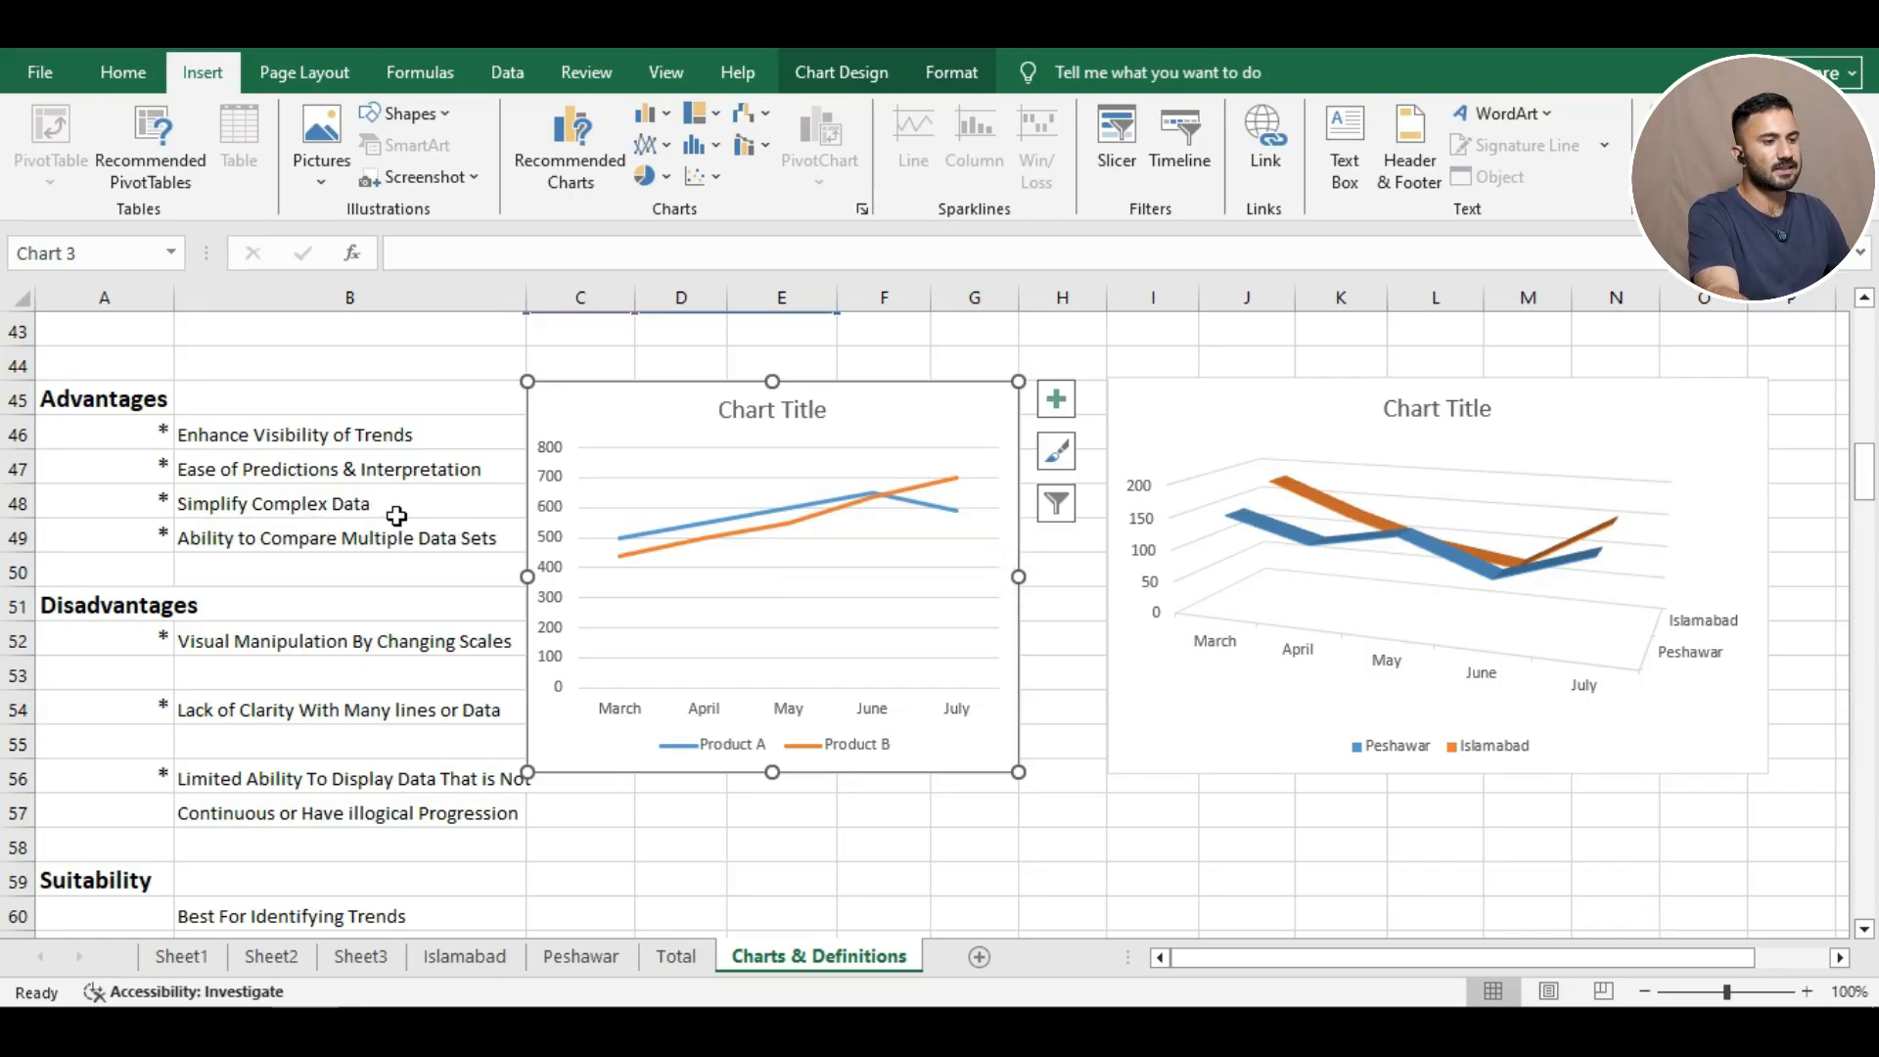
scroll(787, 491, up, 2)
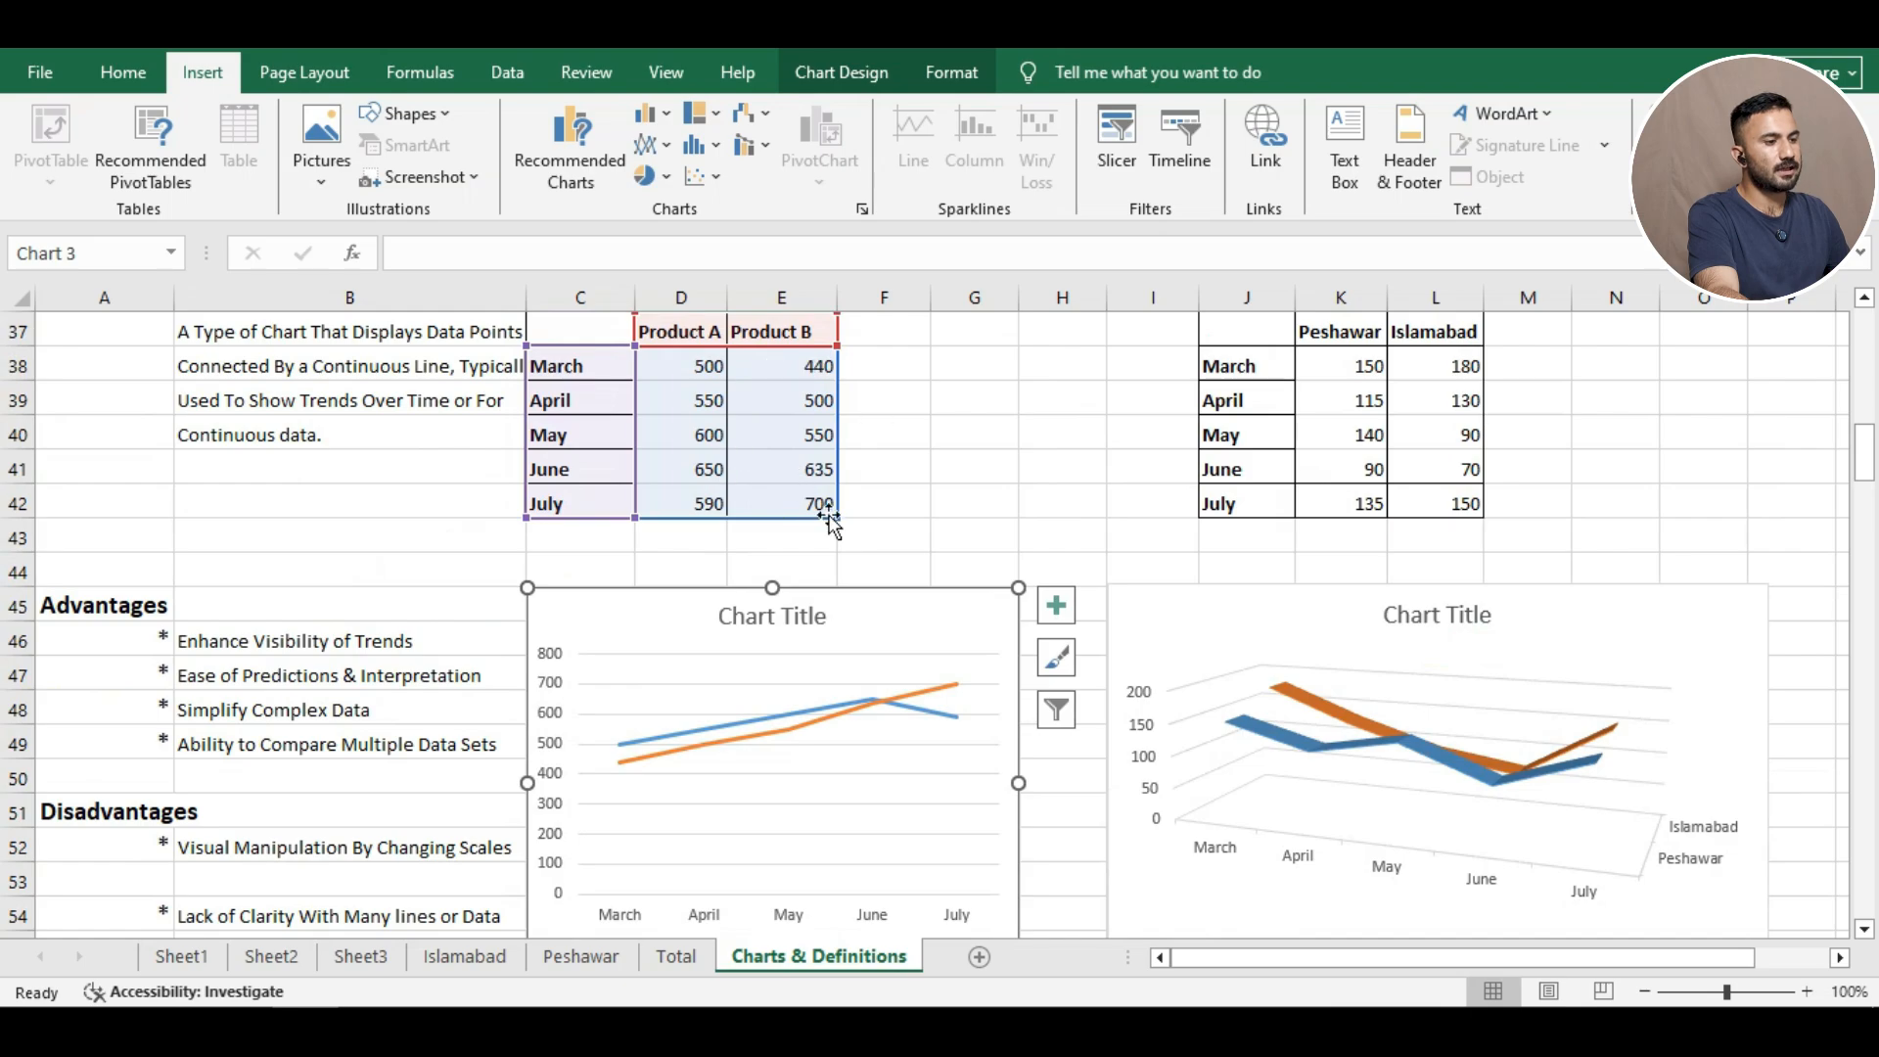
scroll(832, 518, down, 1)
scroll(855, 575, down, 2)
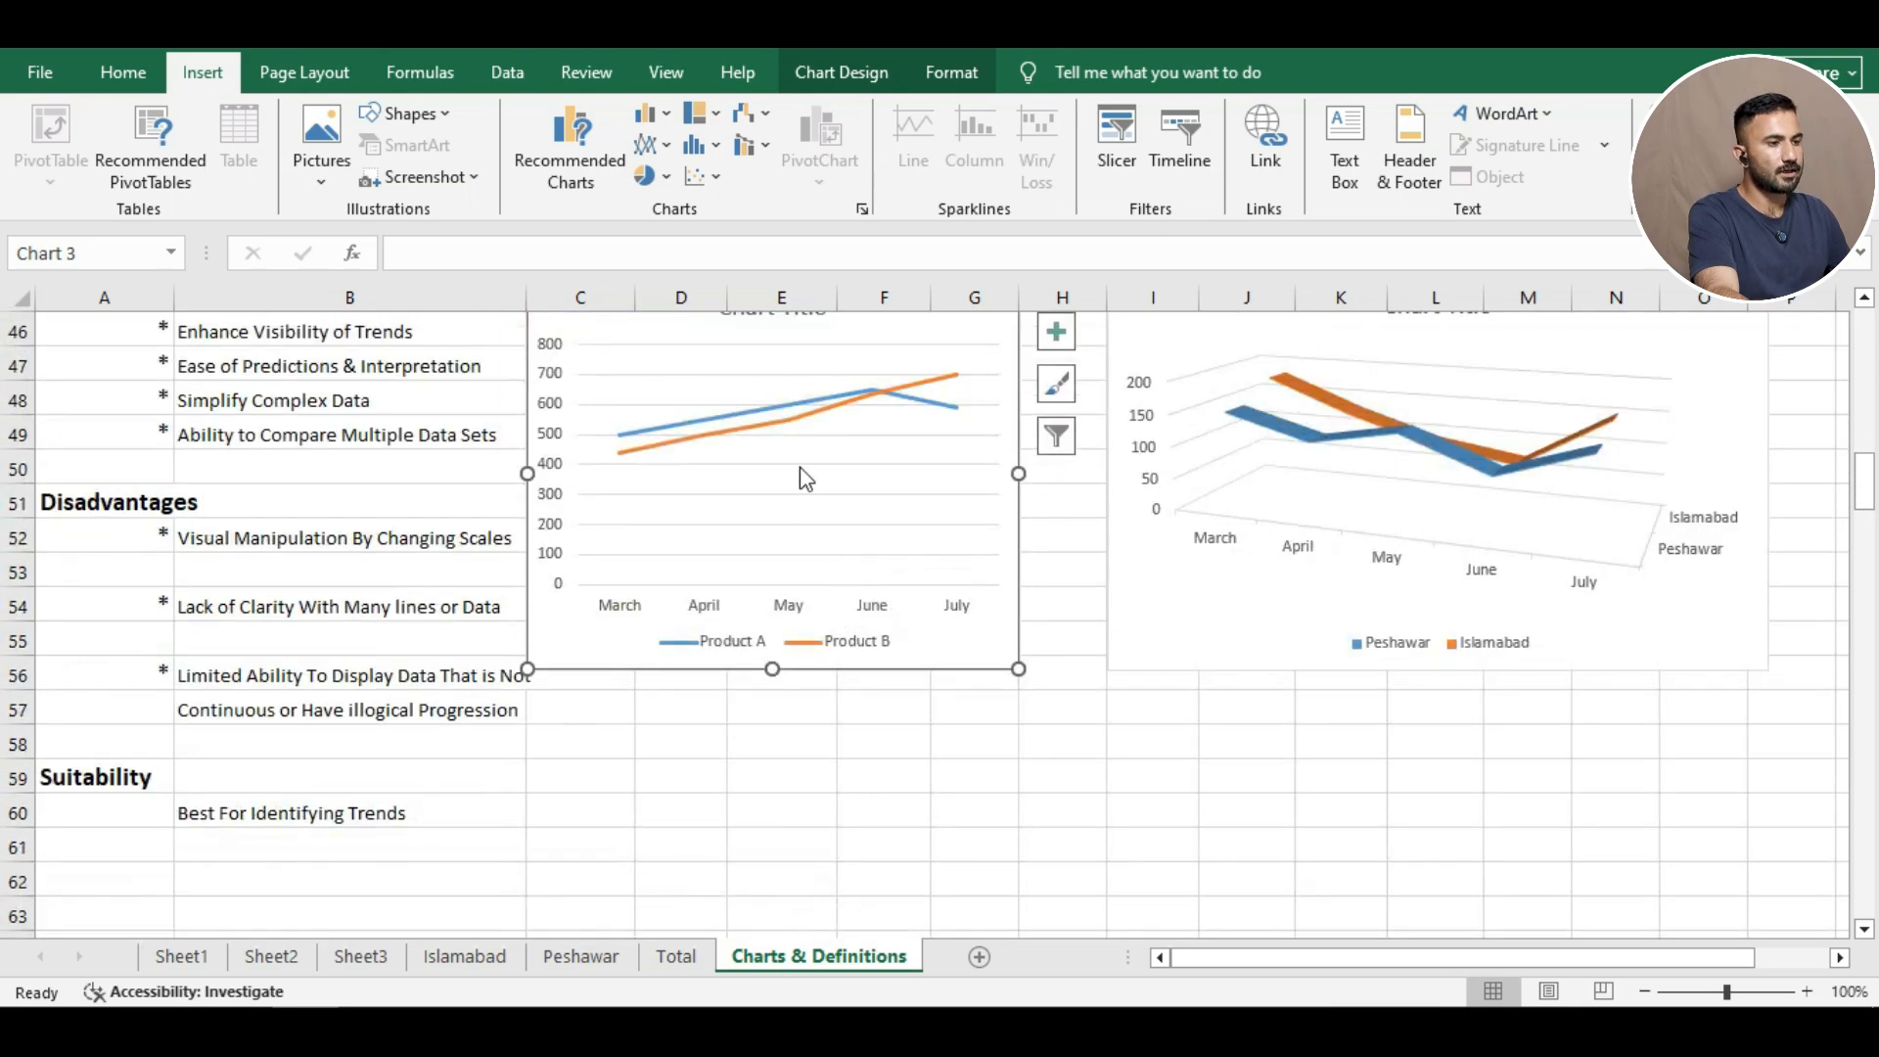
scroll(802, 476, up, 1)
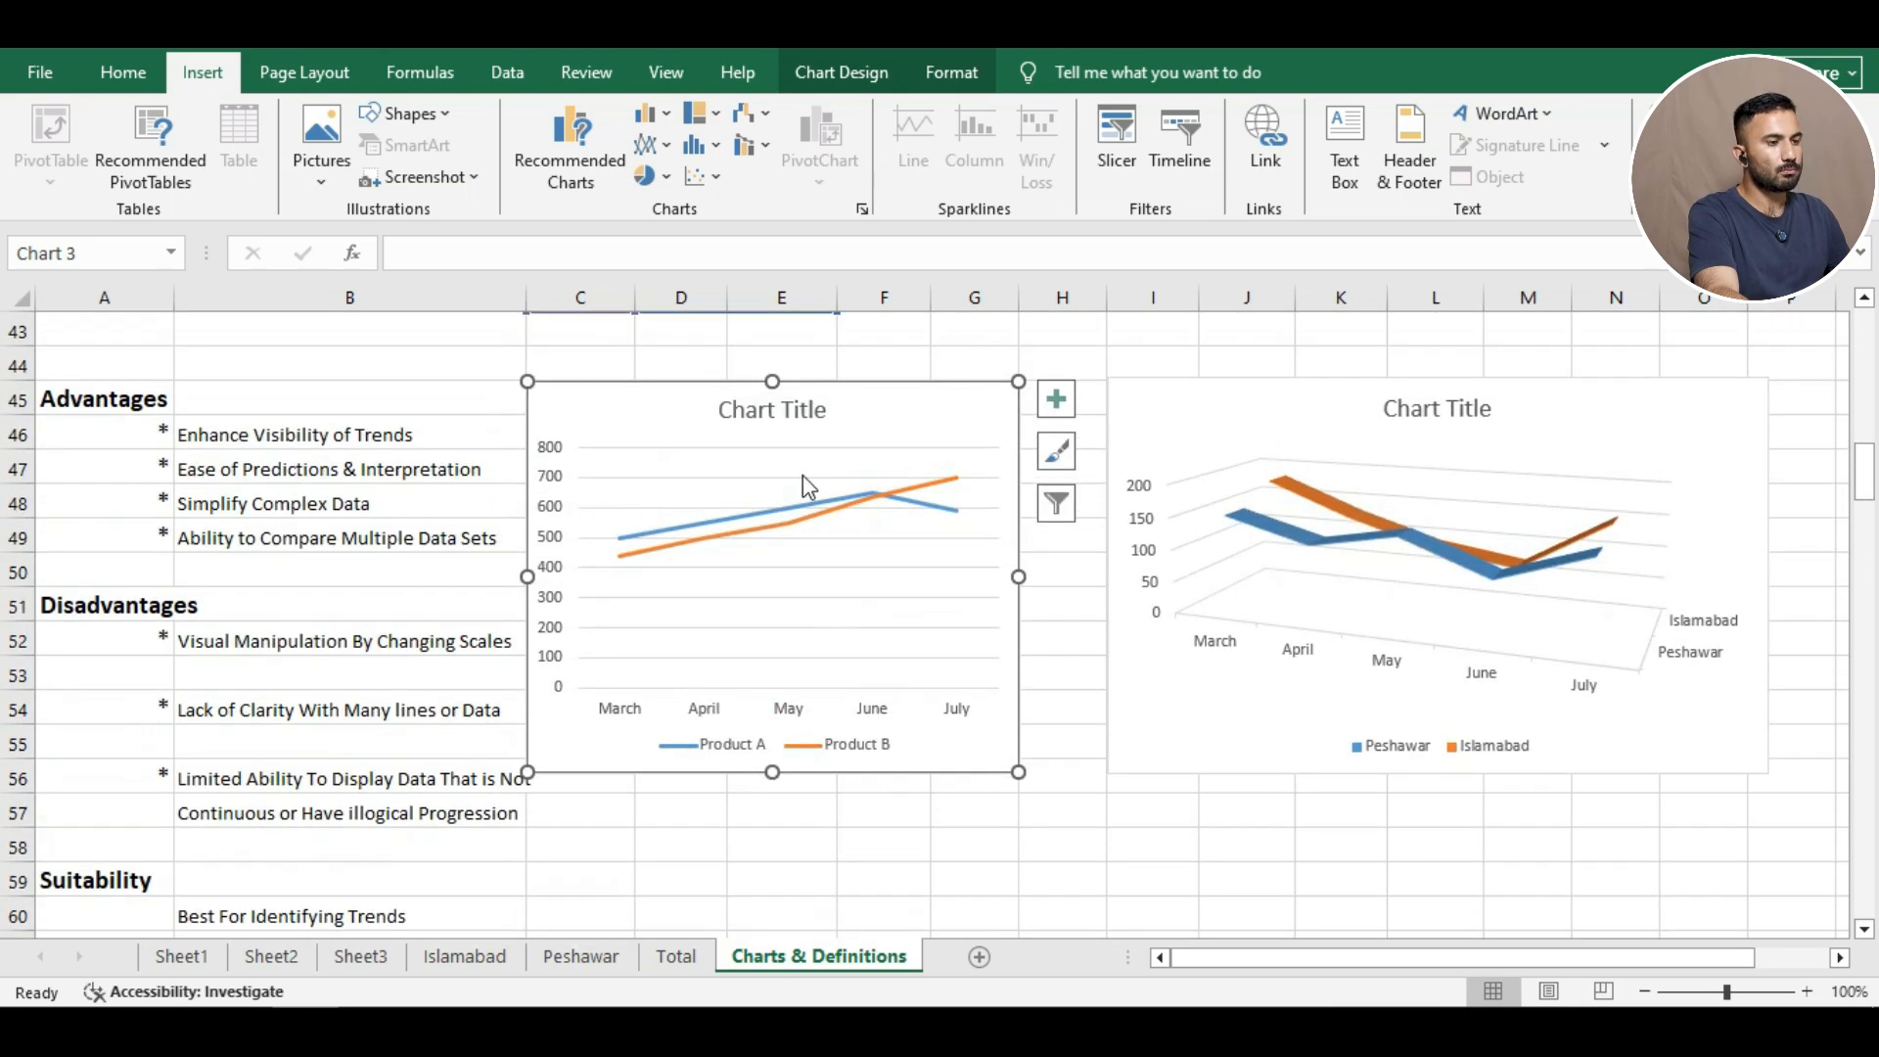
click(702, 371)
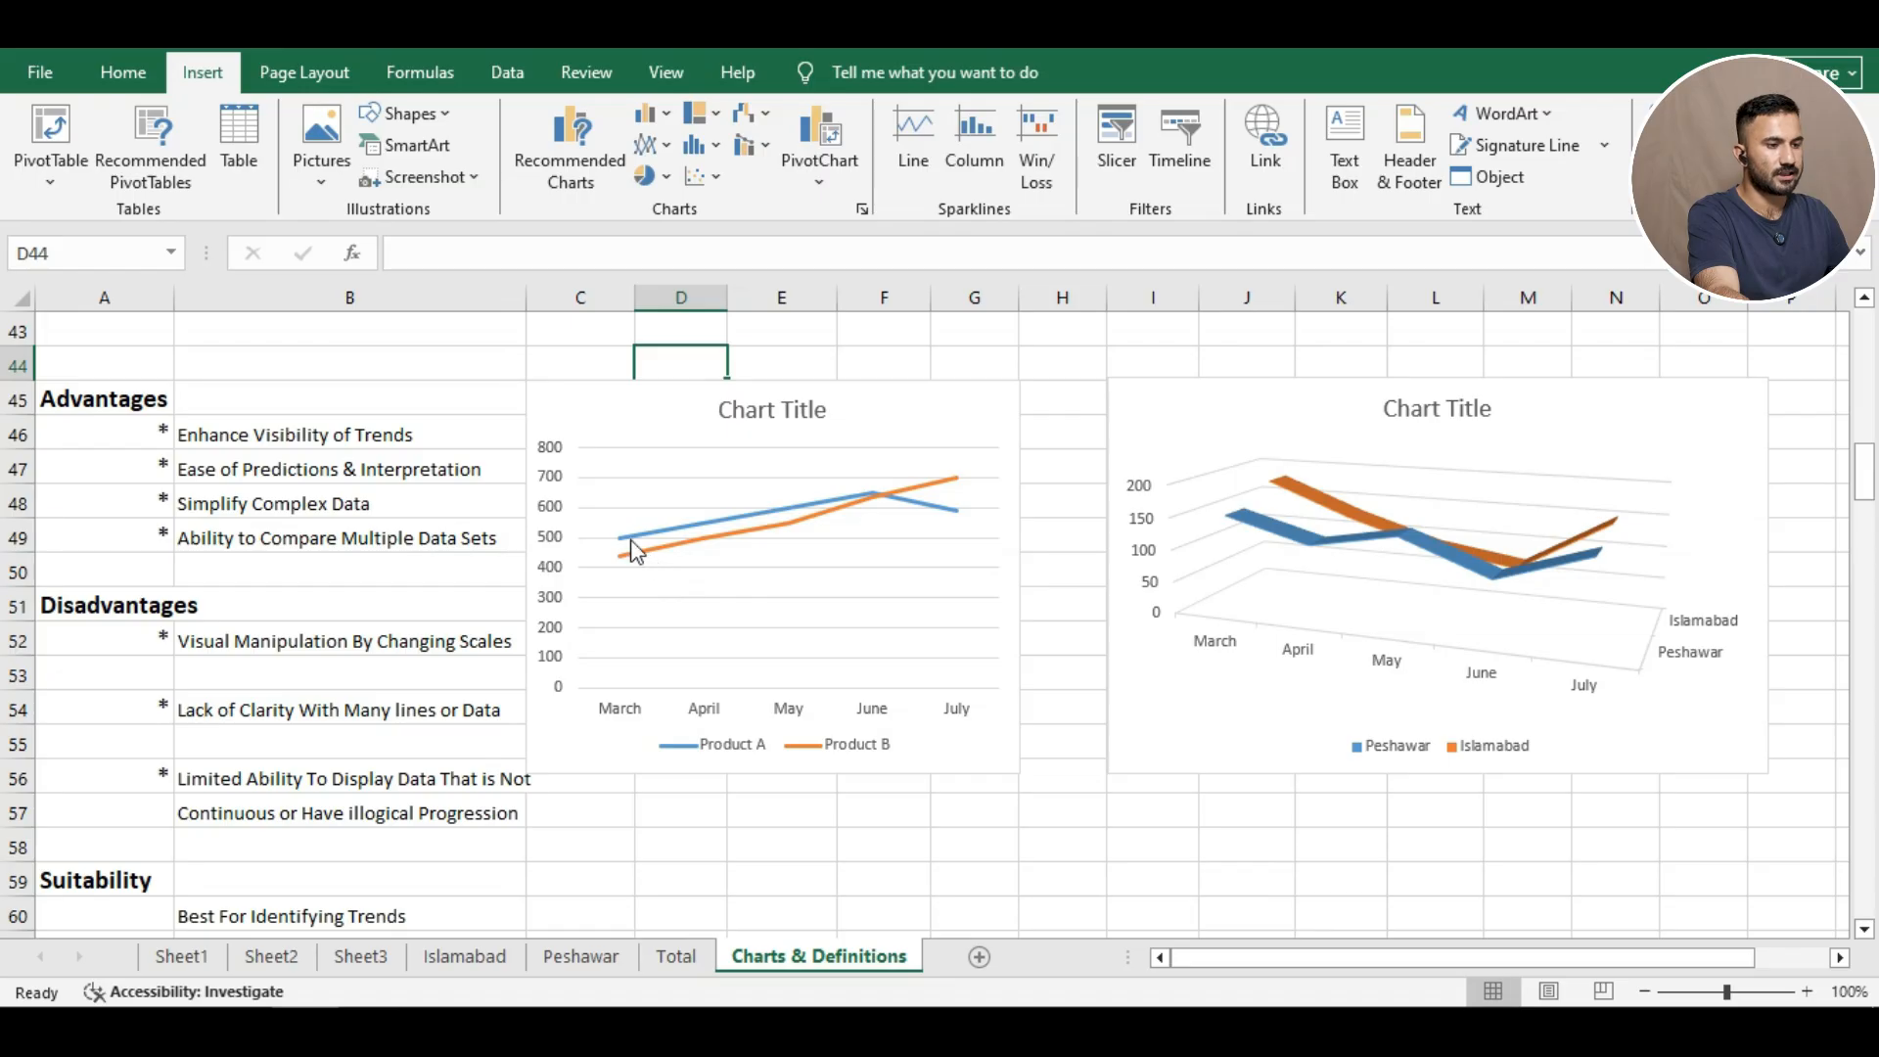
mouse_move(898, 491)
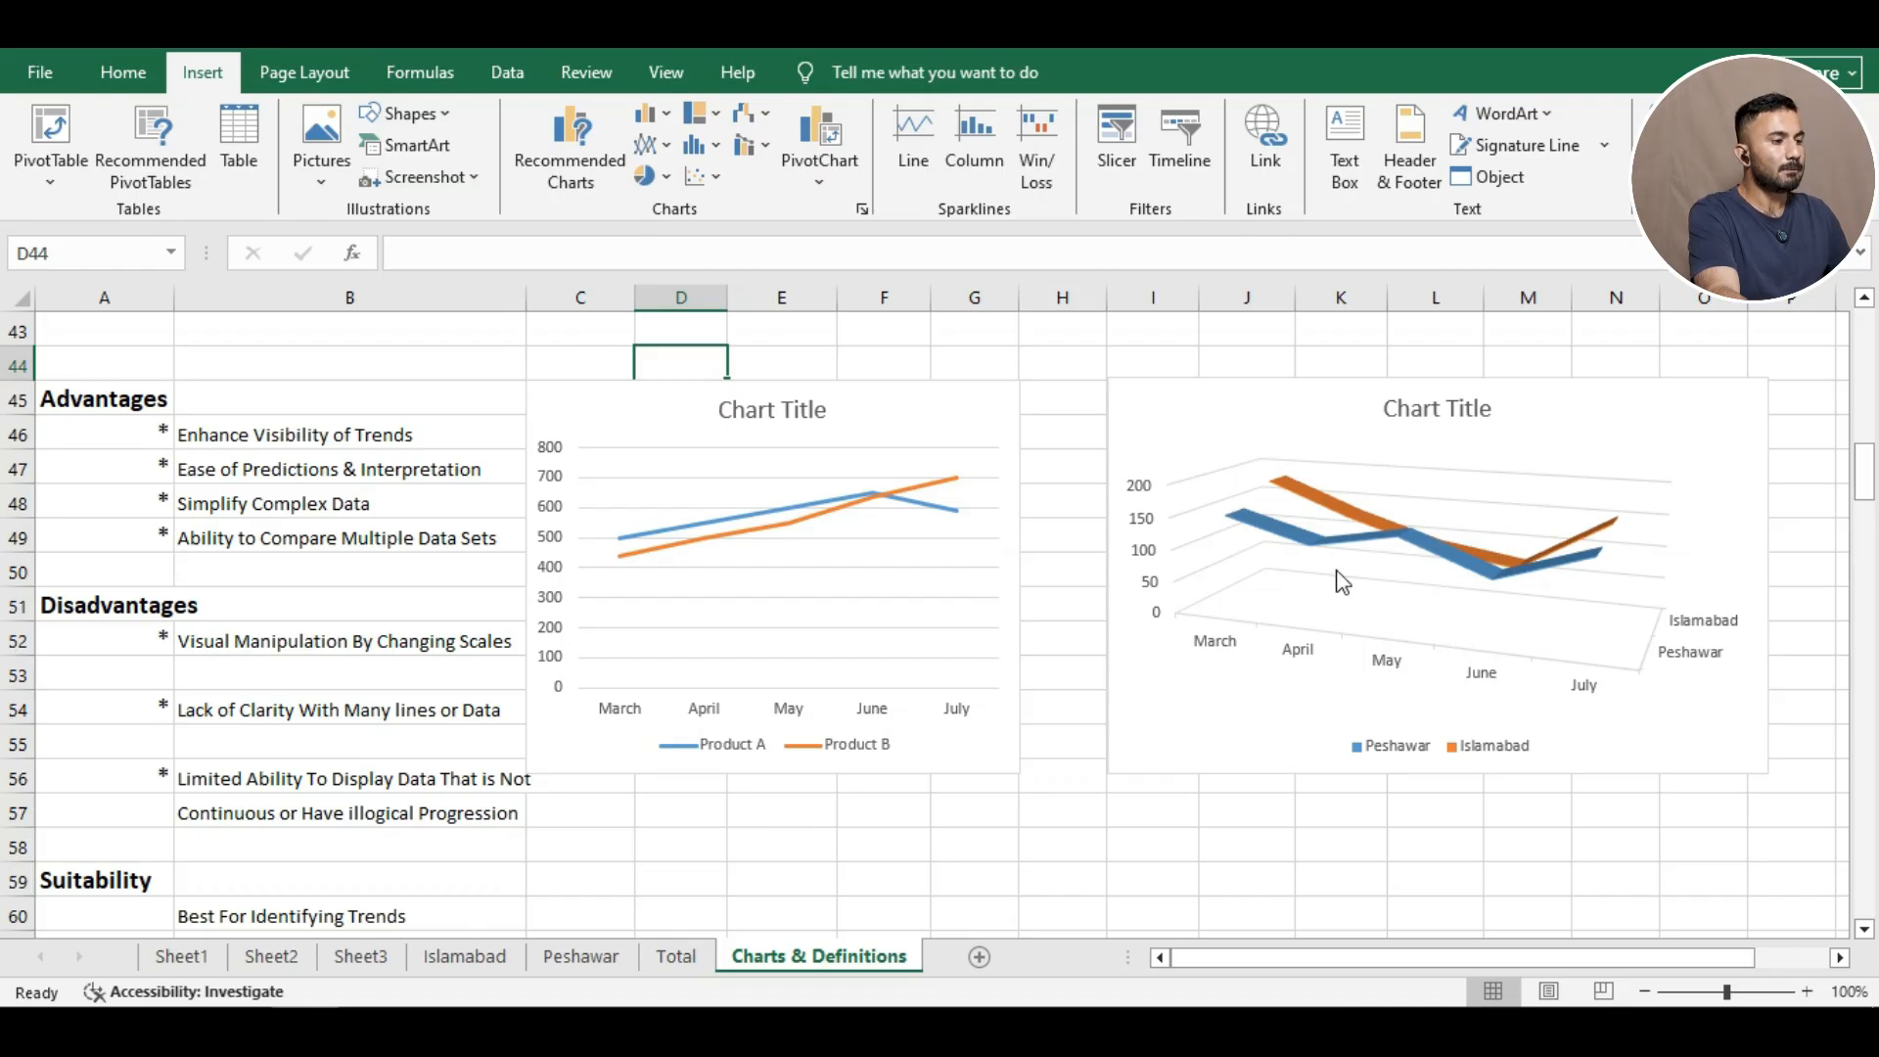
mouse_move(1412, 546)
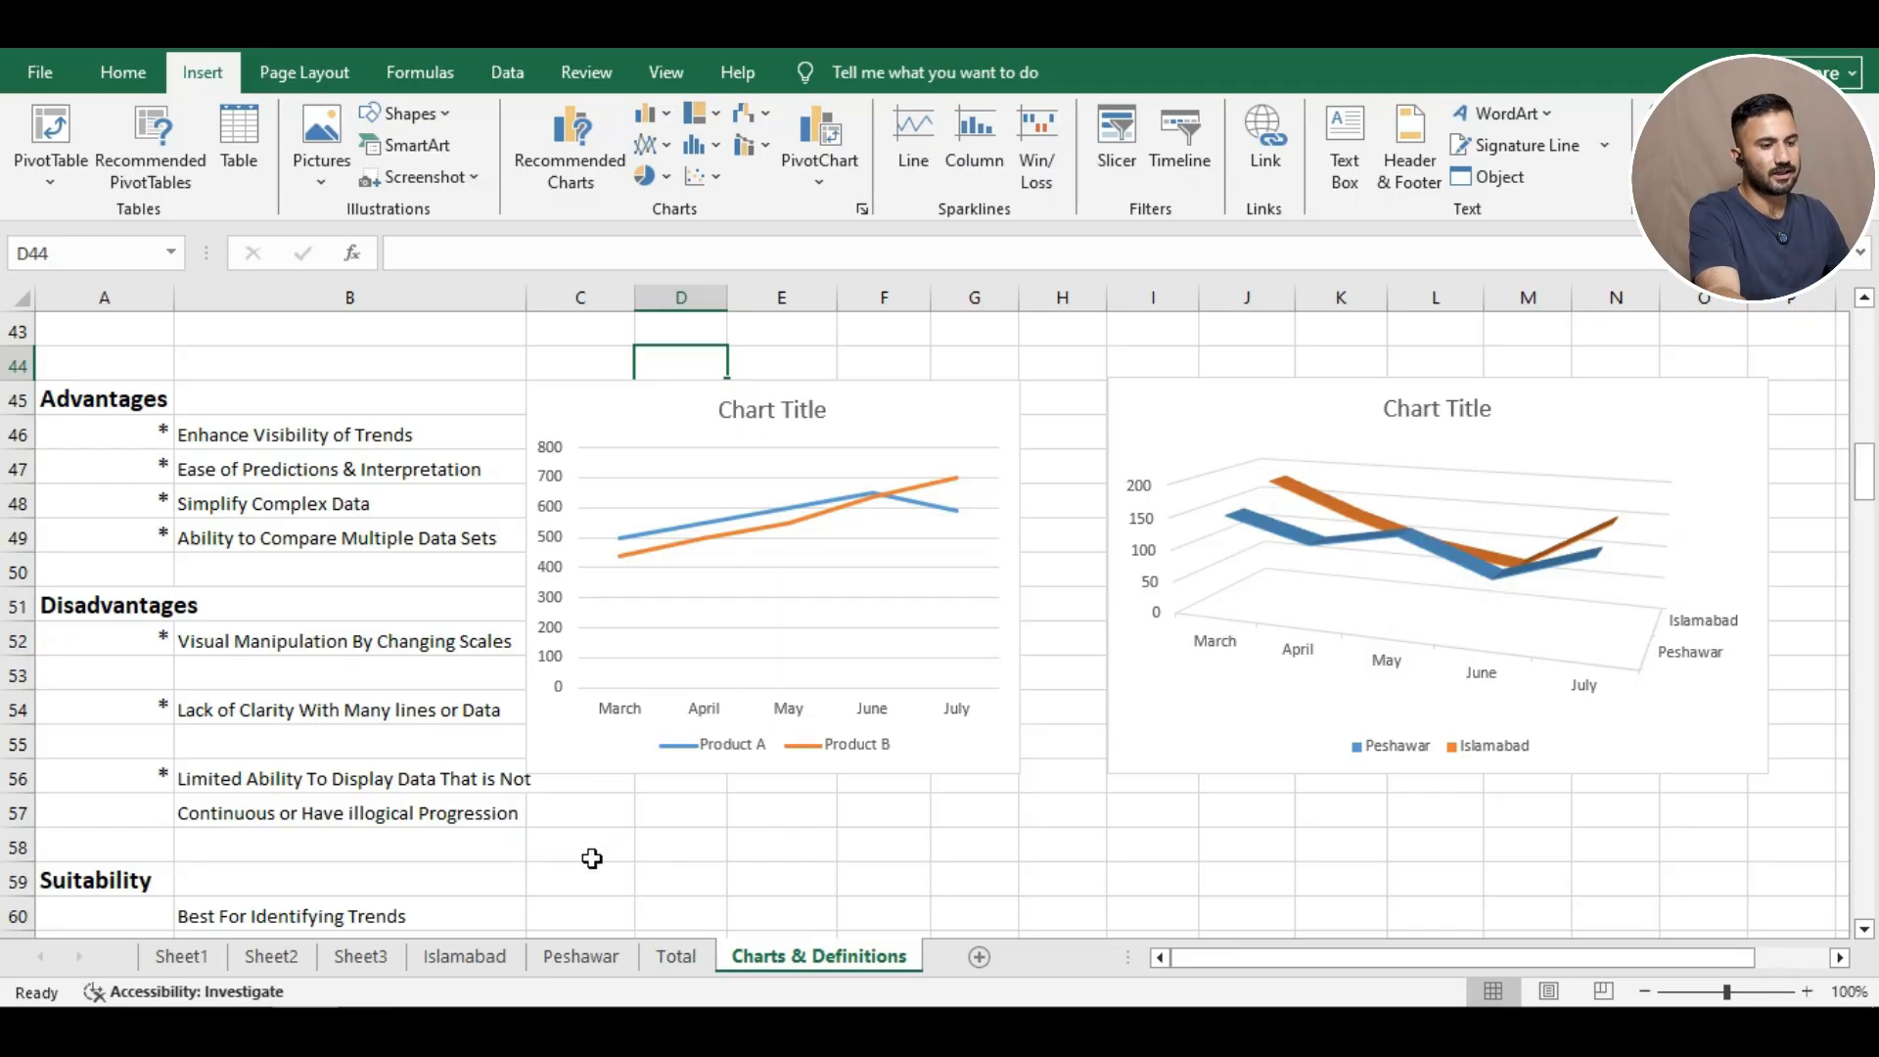
scroll(587, 858, down, 1)
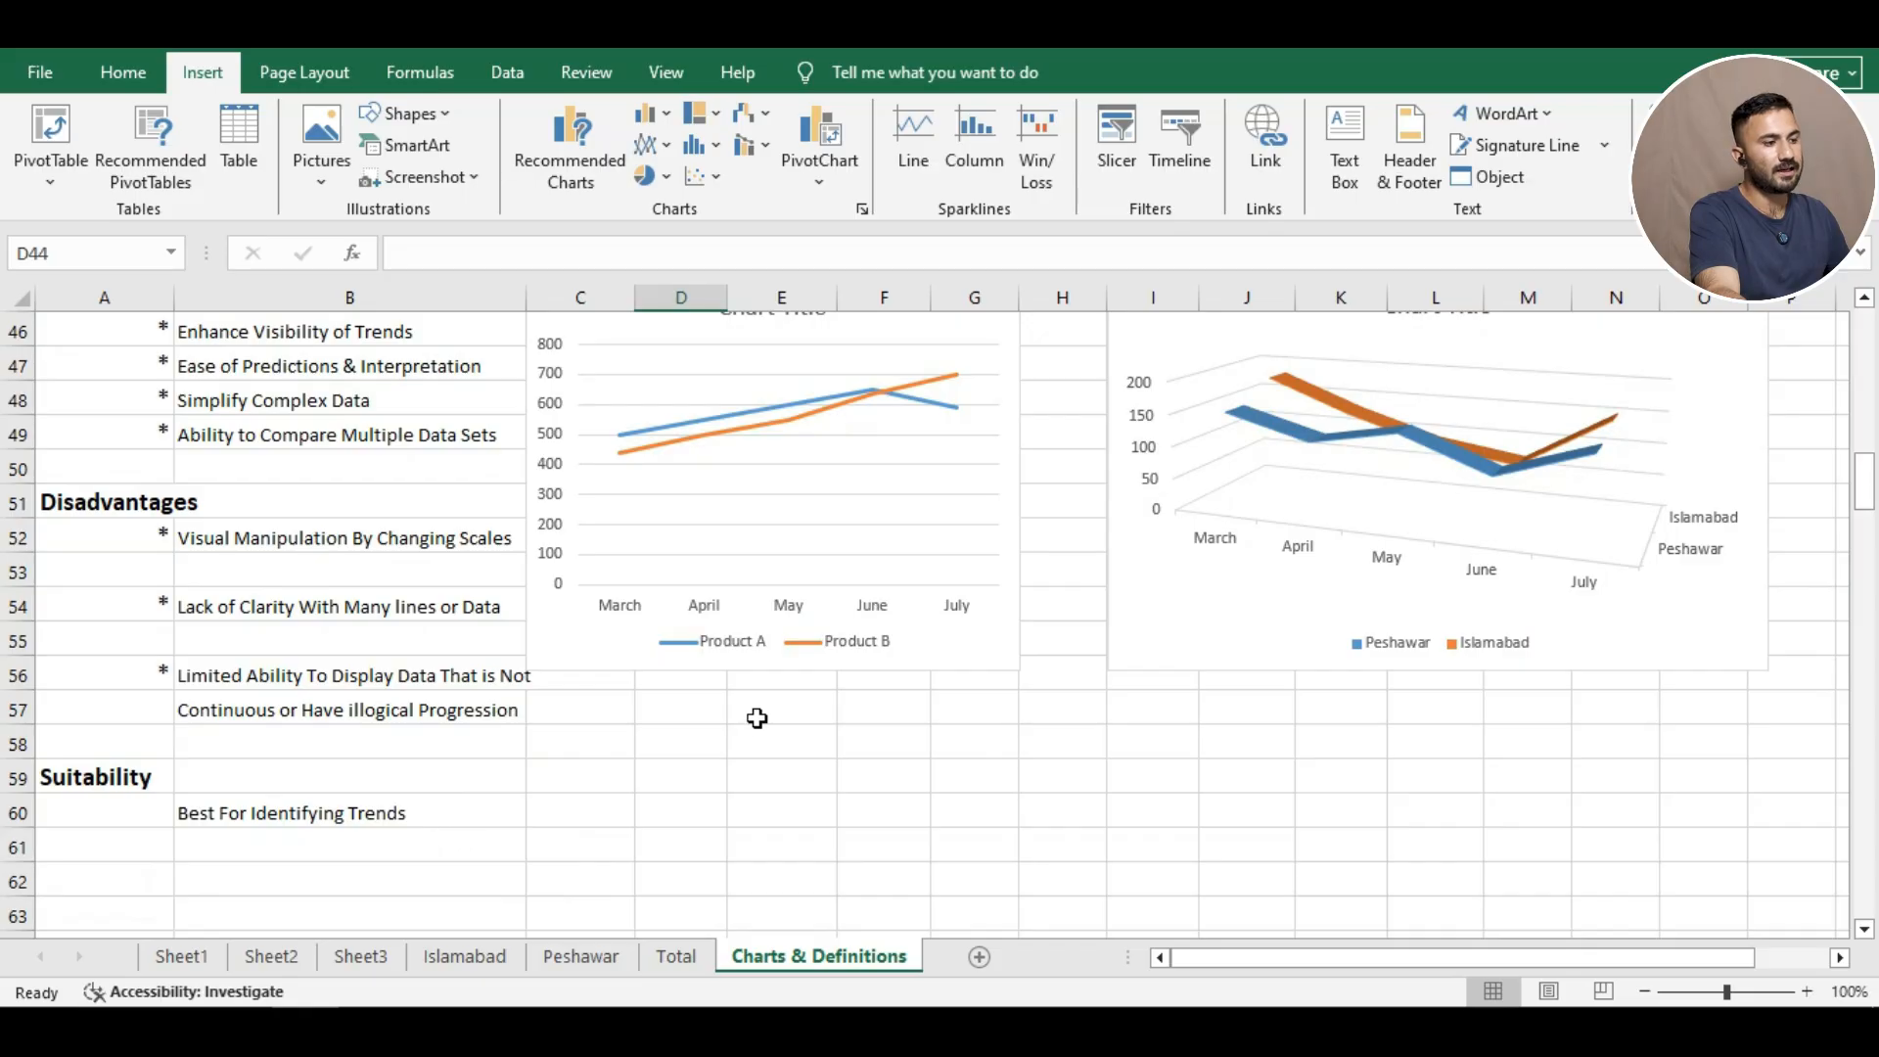
scroll(1127, 626, up, 1)
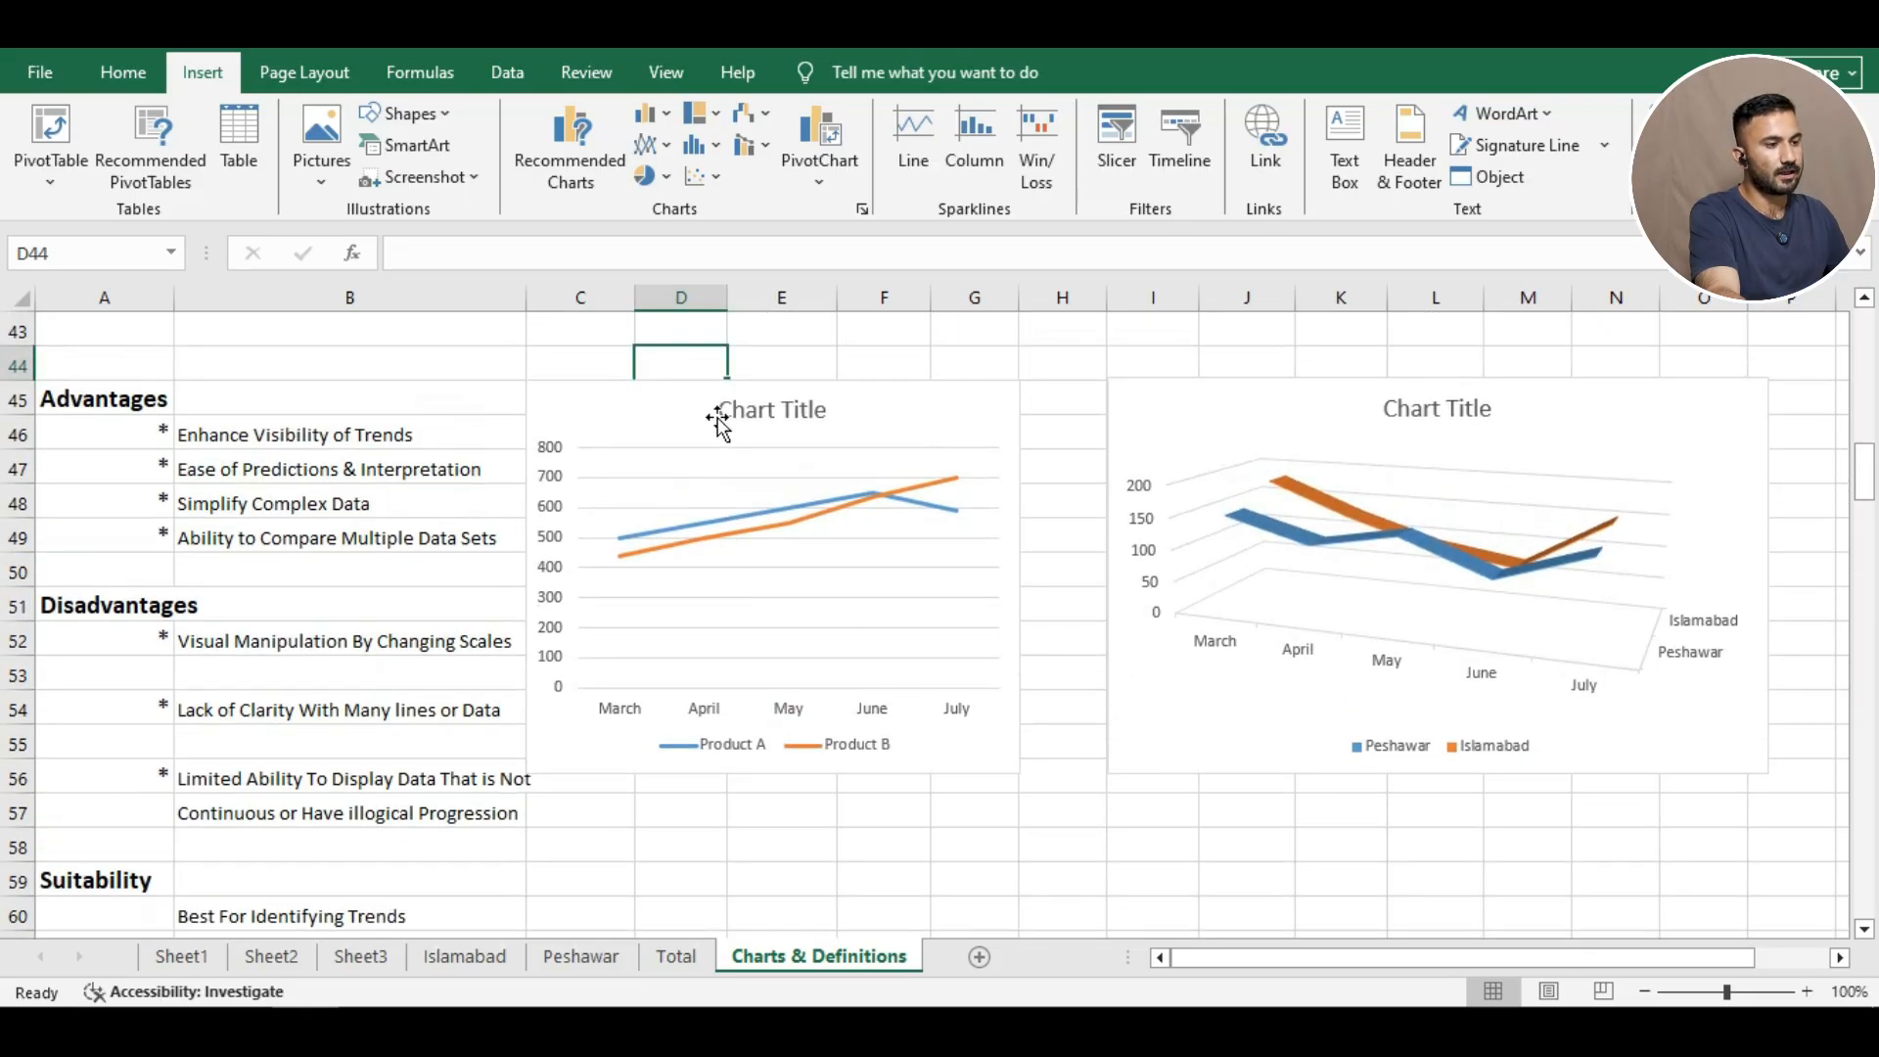
Apply the grey shaded Style 2 with data labels to the Product A/B chart.
click(717, 421)
click(1054, 455)
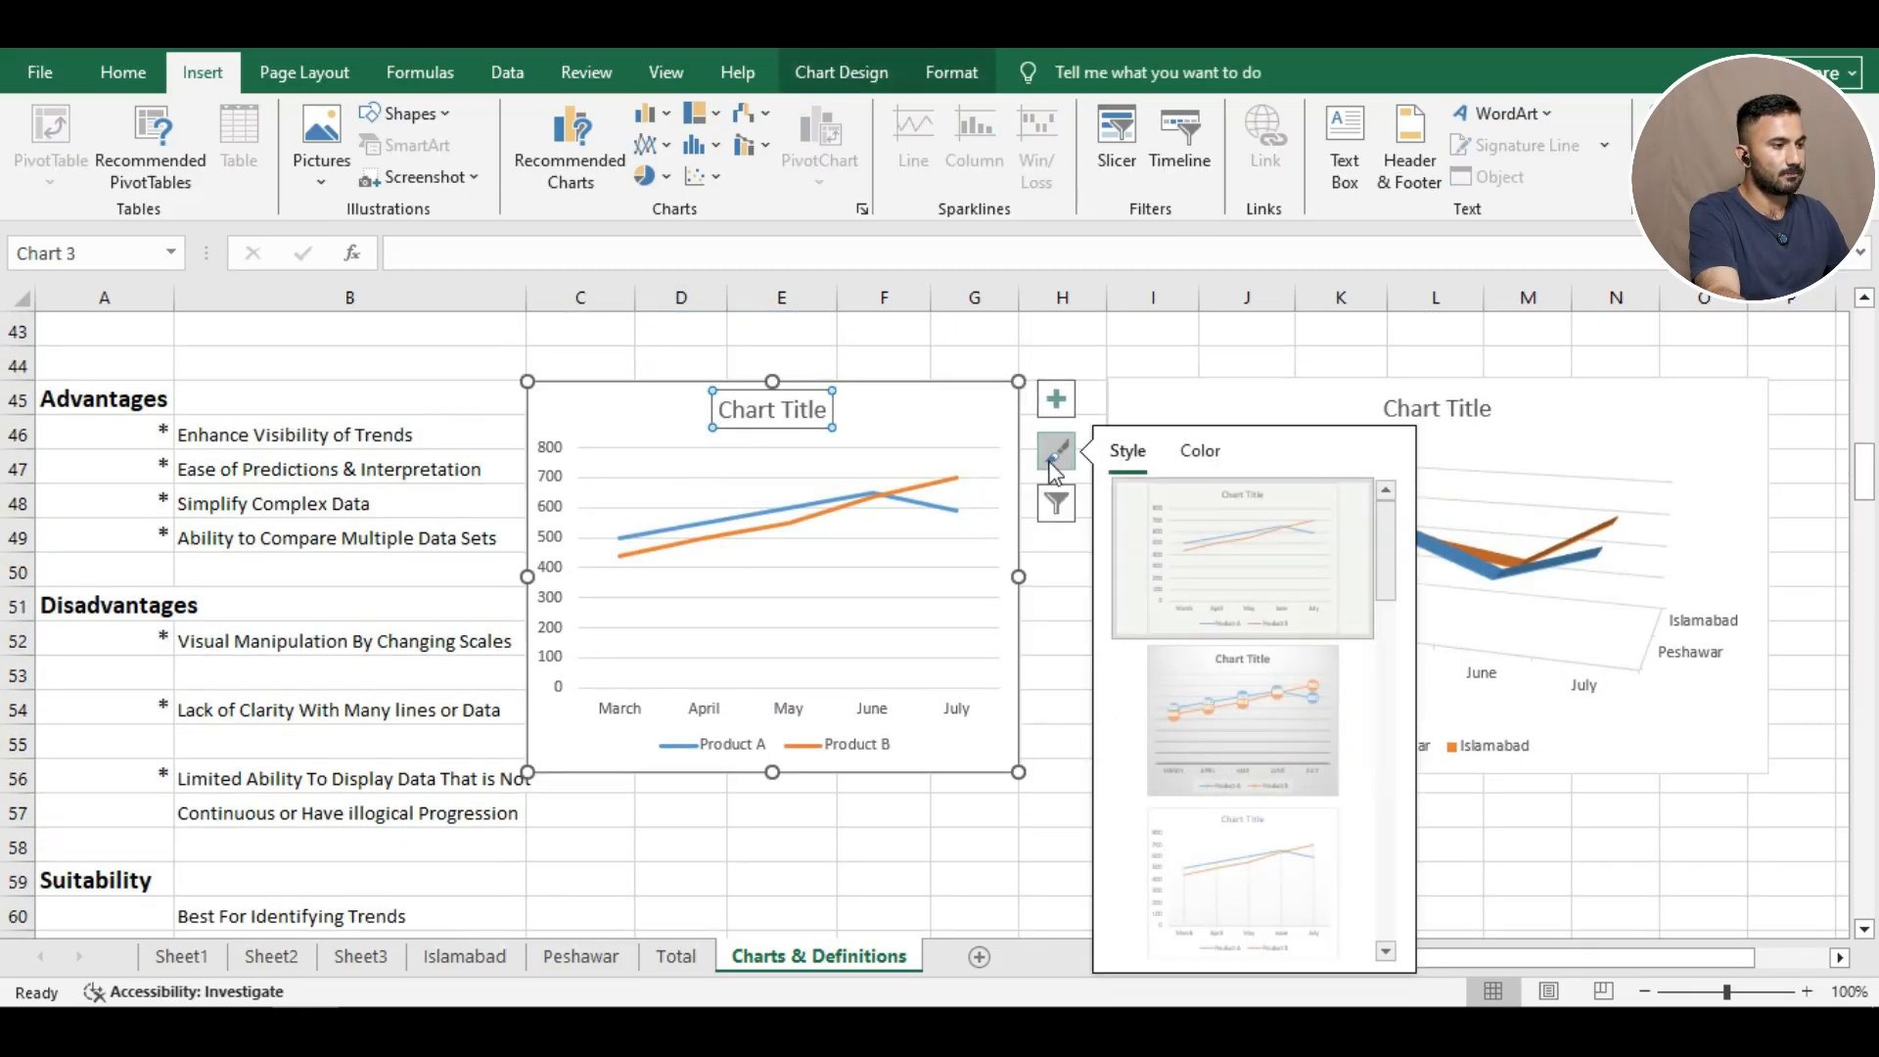
click(1198, 695)
click(943, 847)
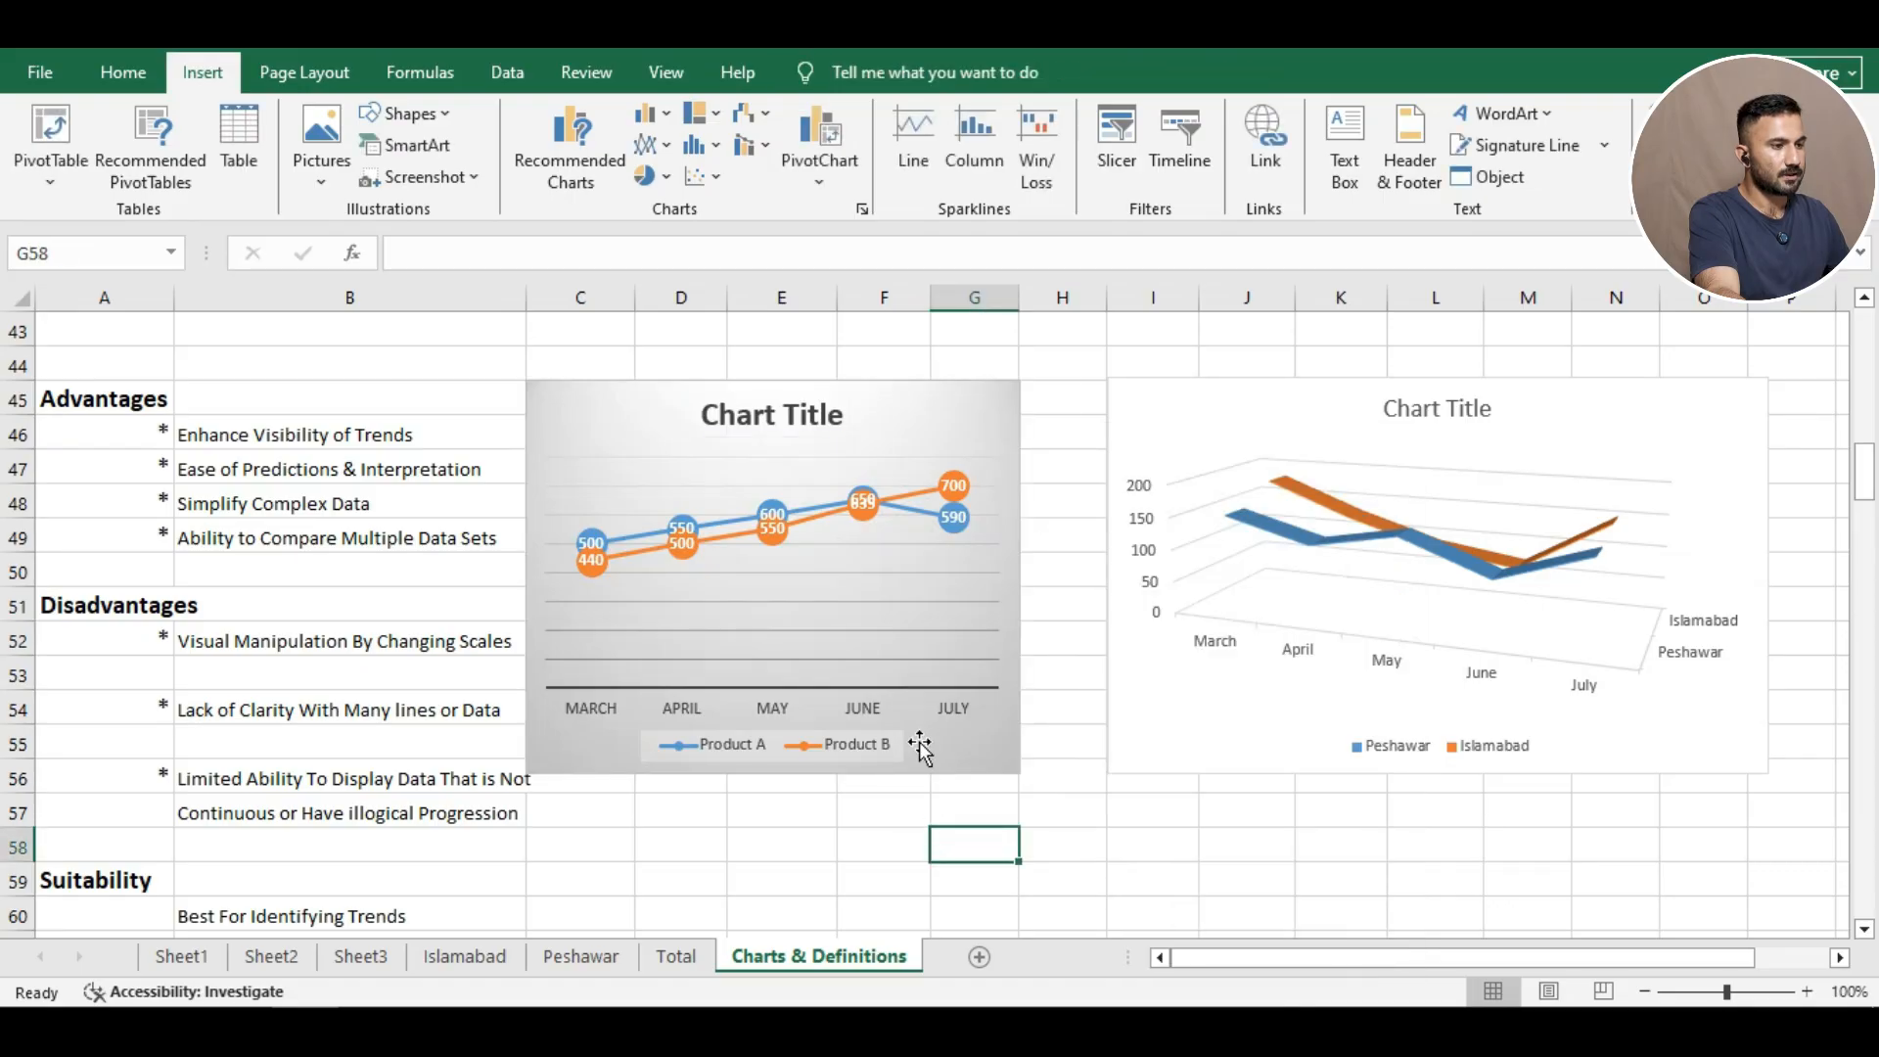
Change the Product A/B chart to a stacked line chart without markers.
click(626, 409)
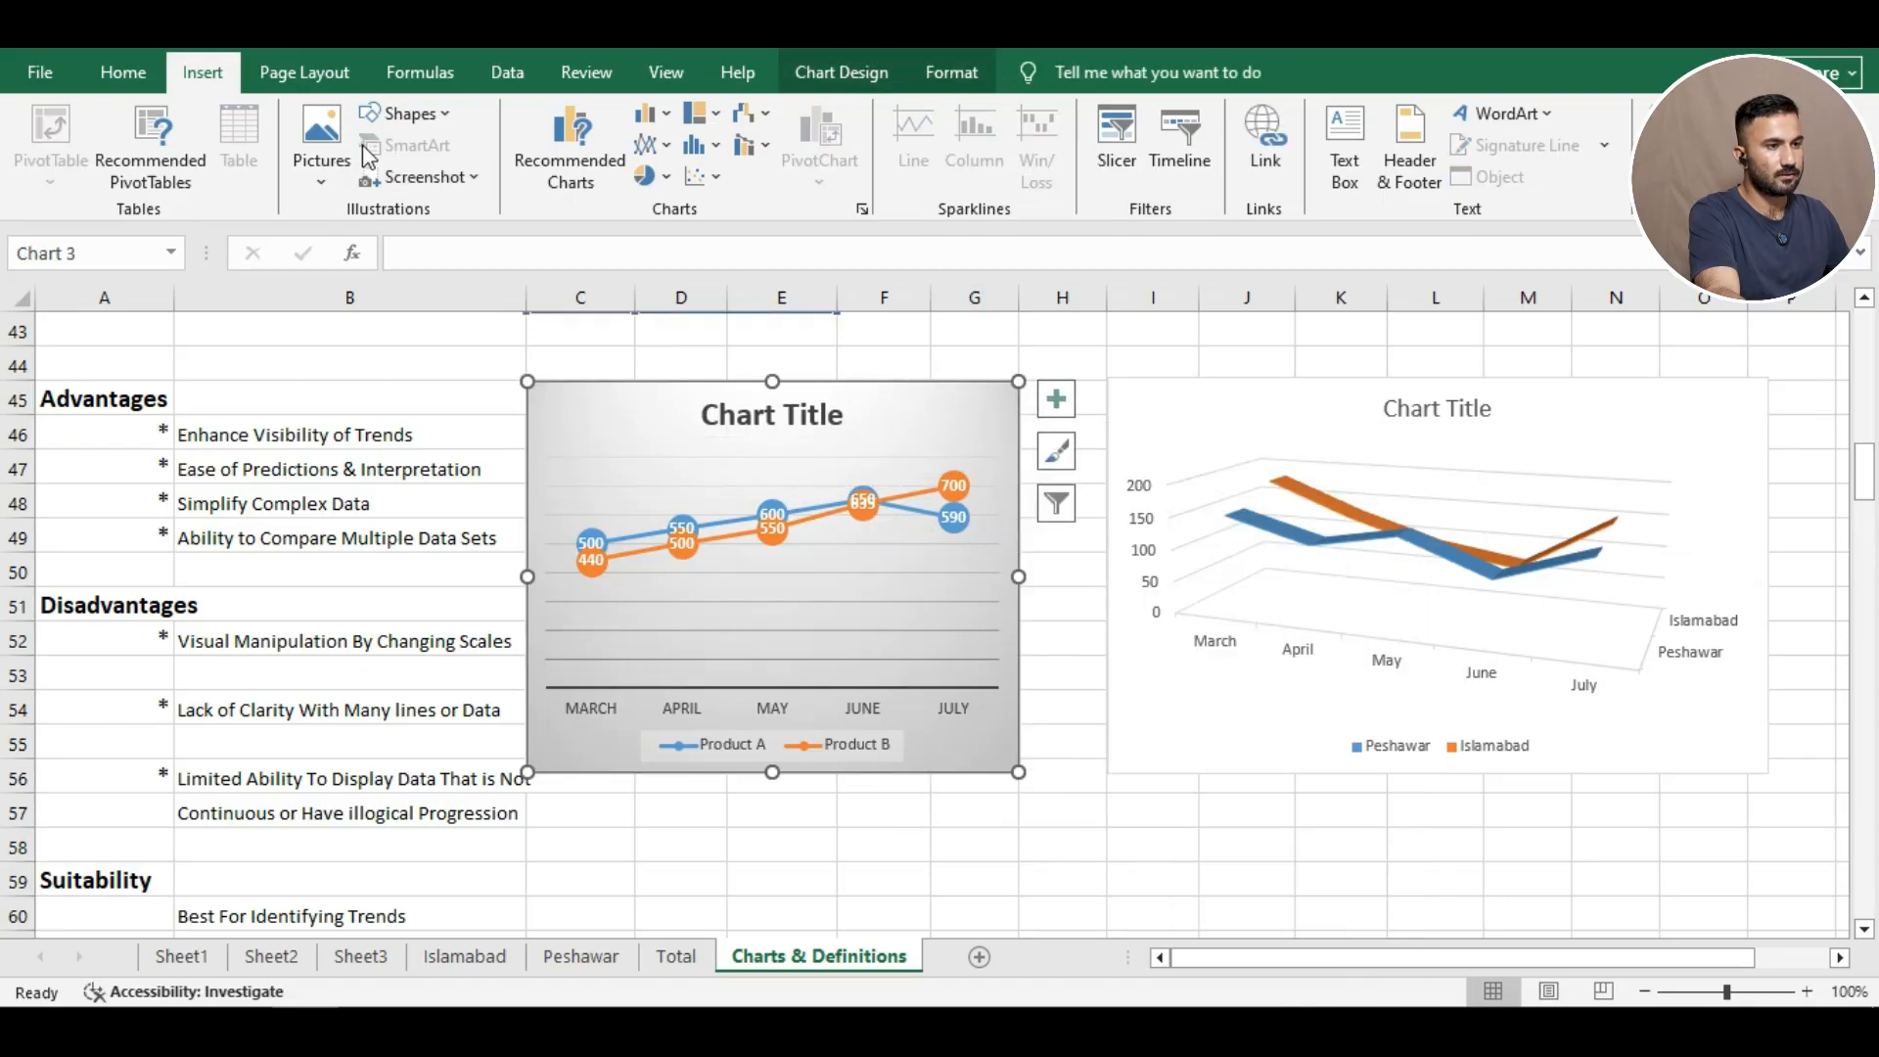
click(652, 145)
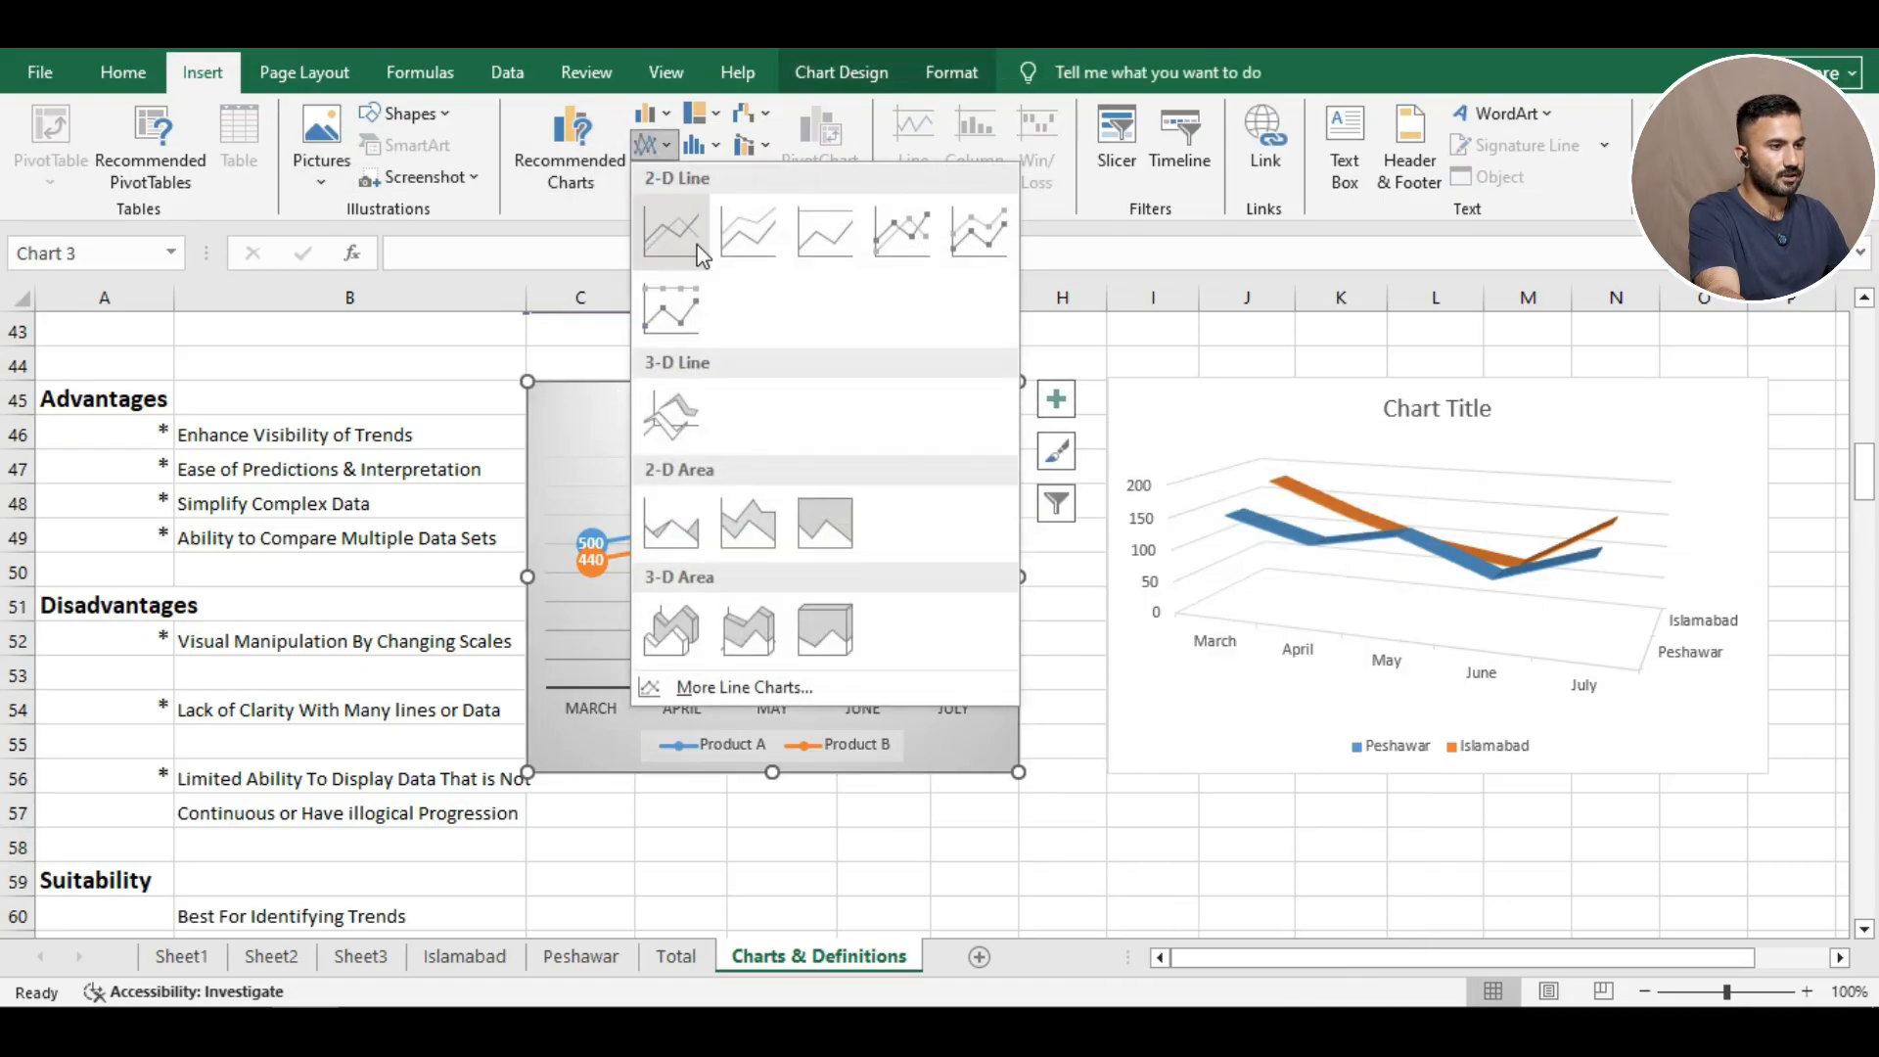
click(746, 240)
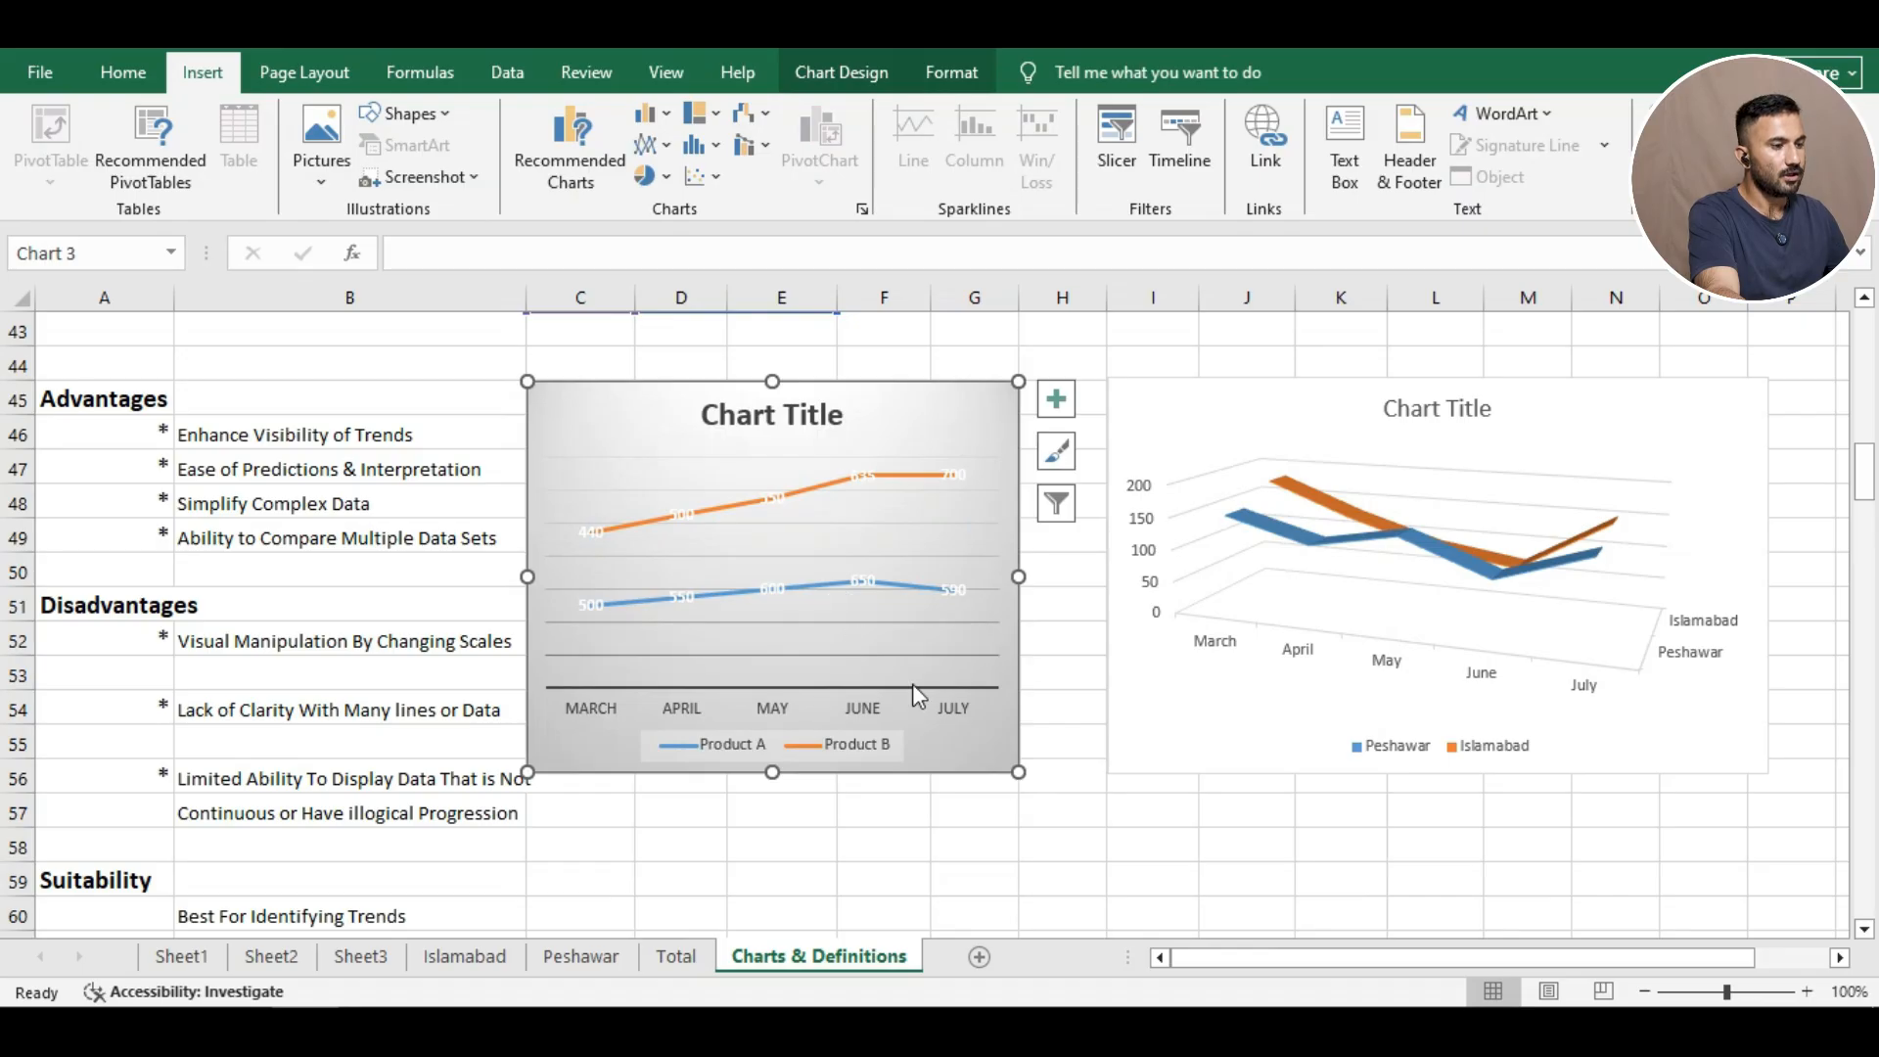
click(966, 837)
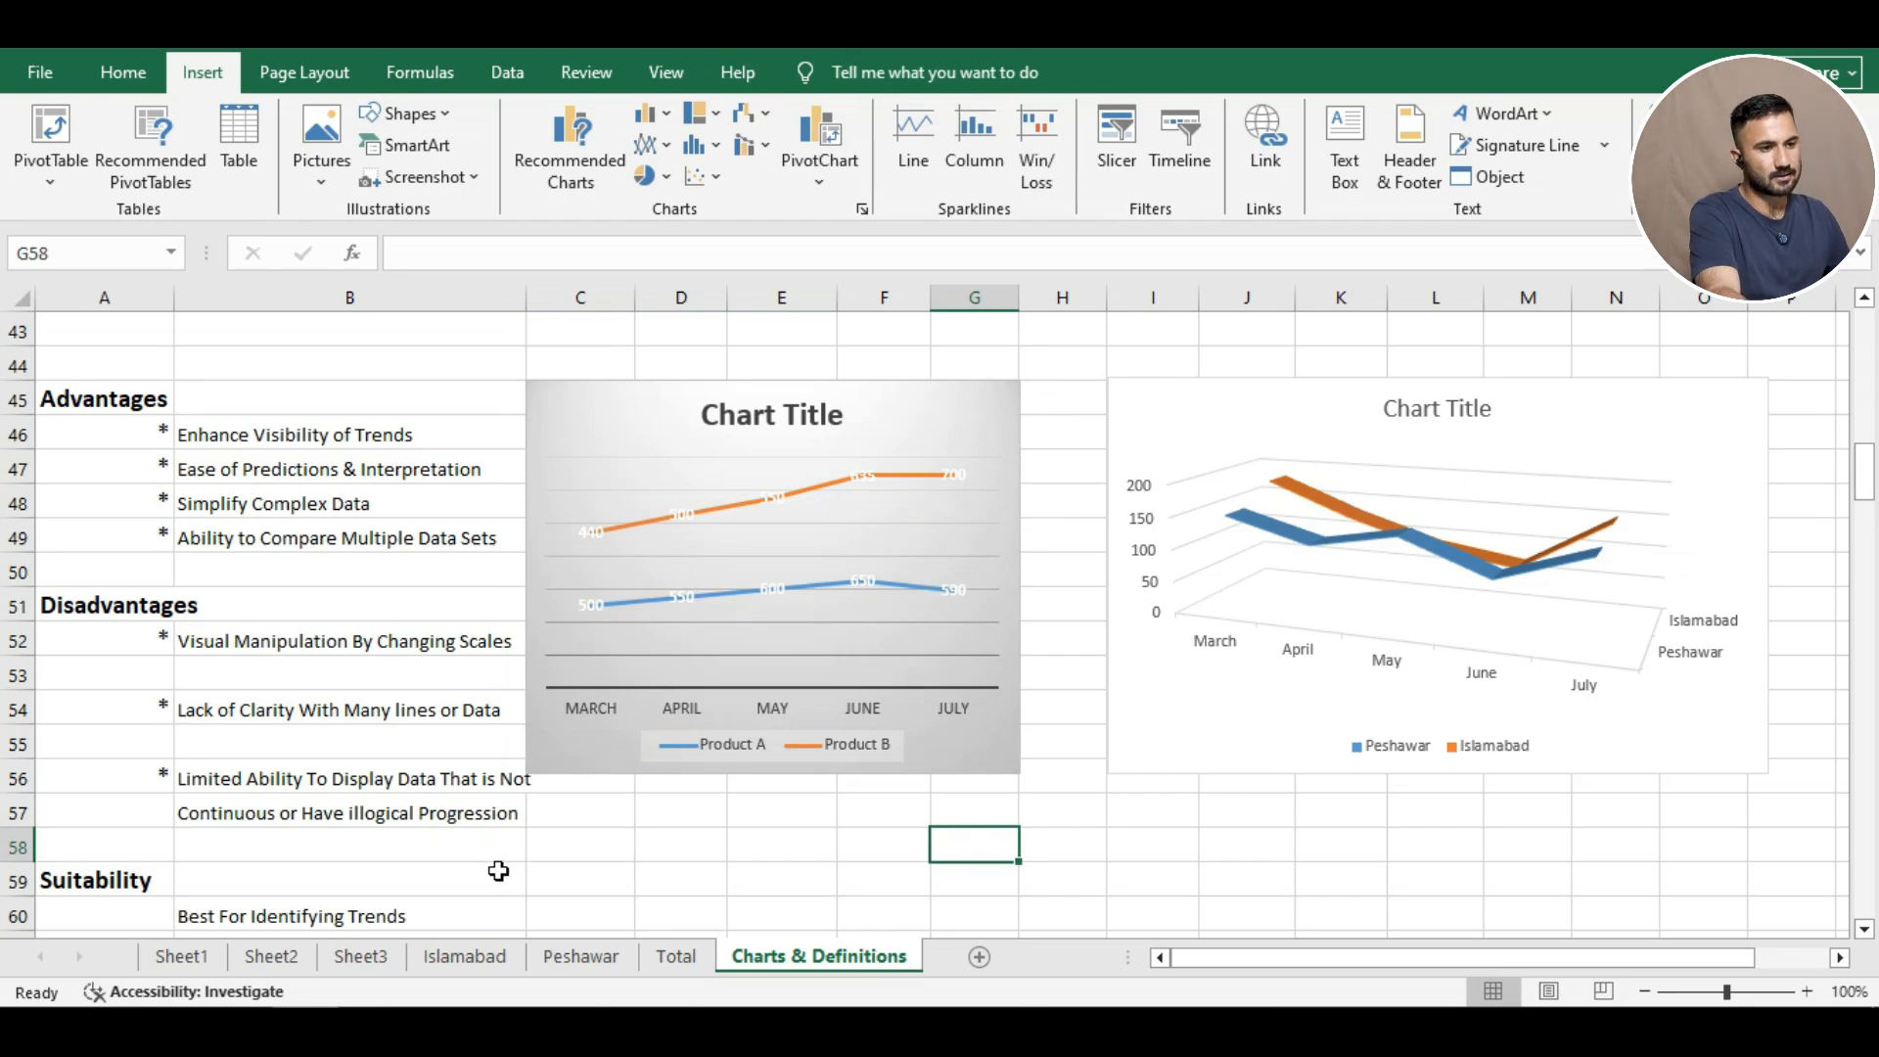
Scroll down to the Pie / Doughnut Chart section at row 72.
scroll(940, 578, down, 10)
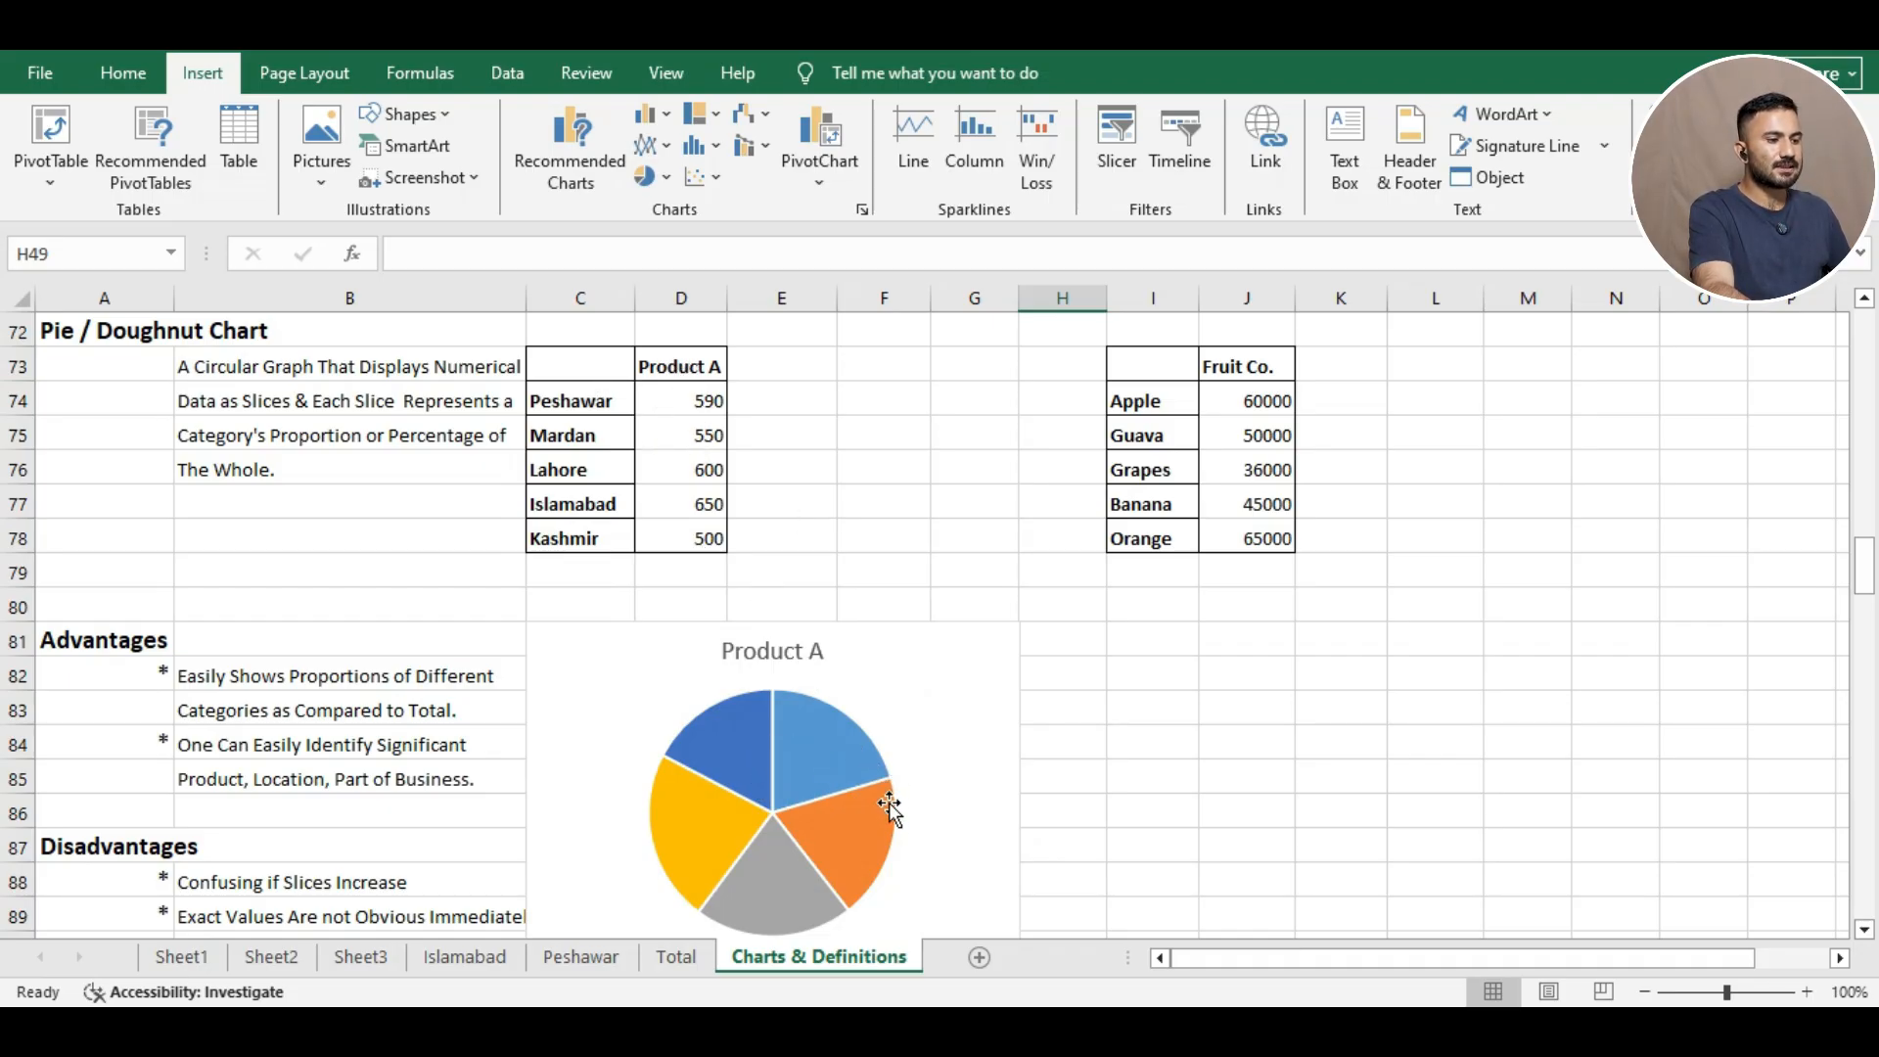
mouse_move(809, 825)
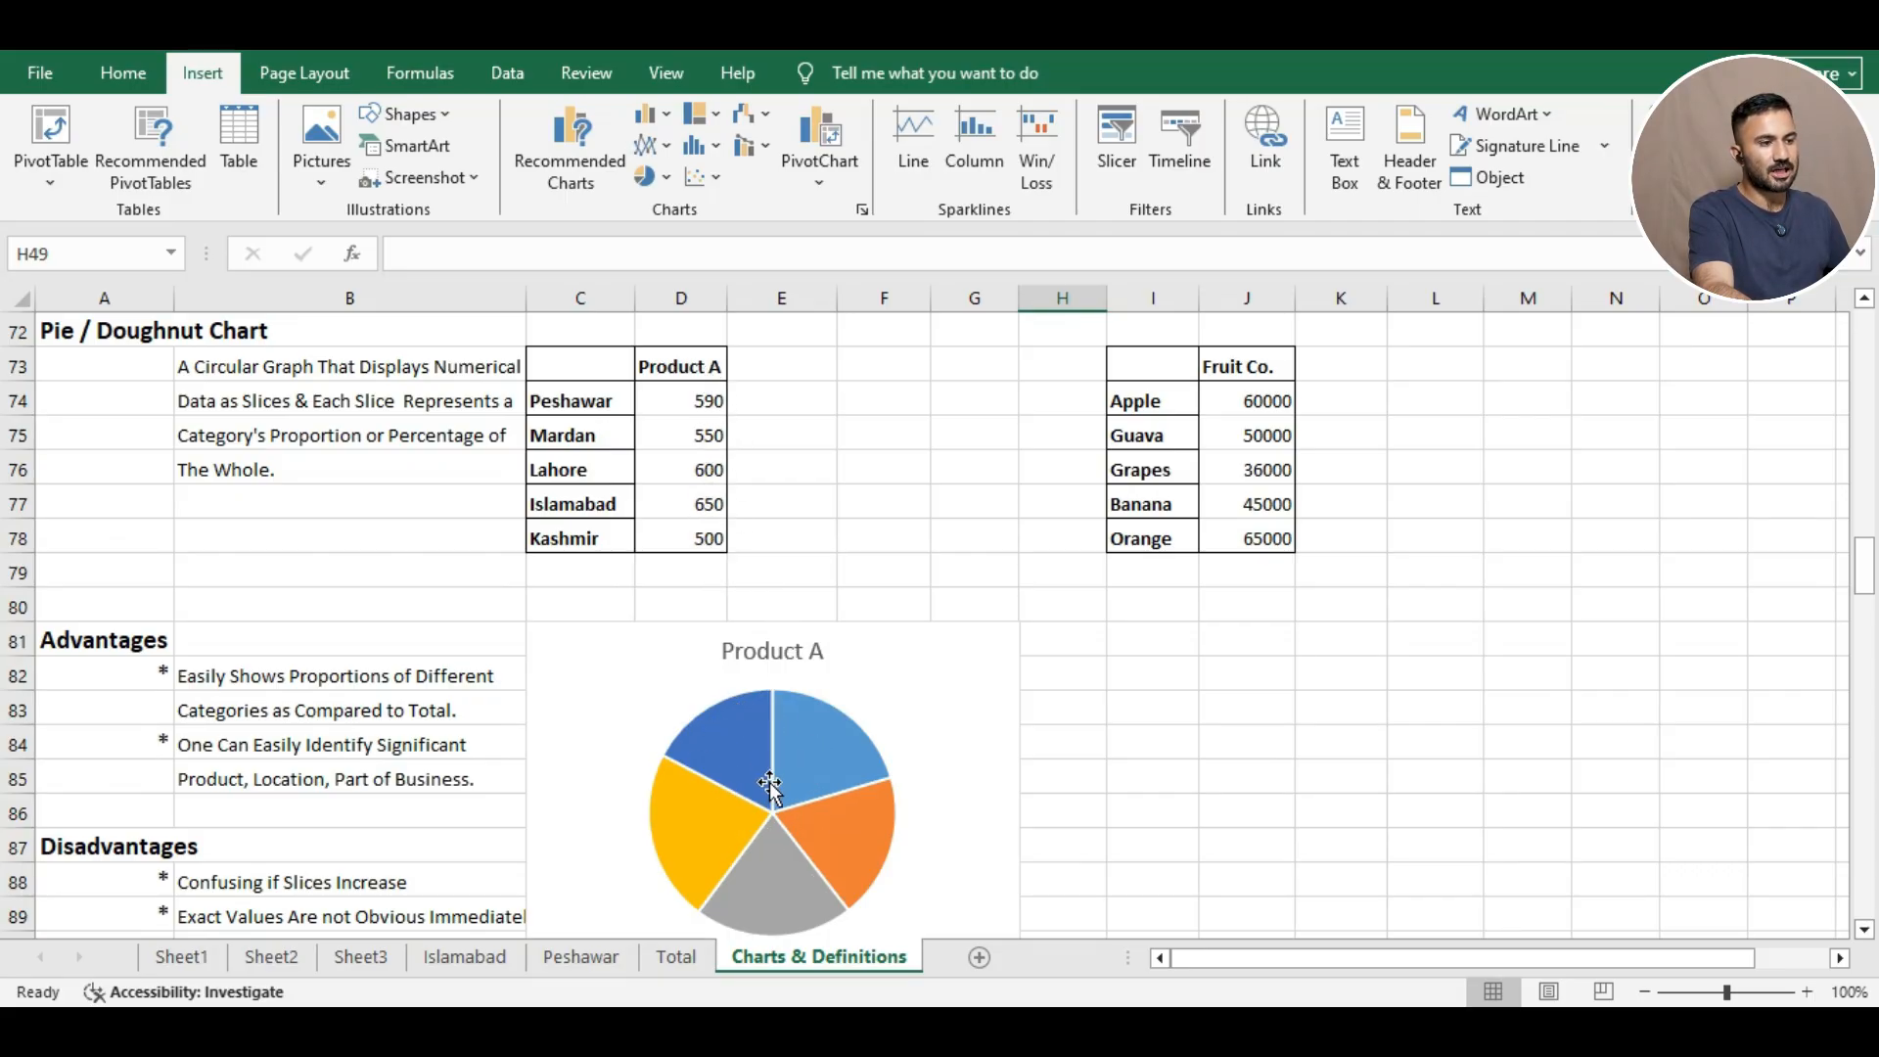
mouse_move(783, 729)
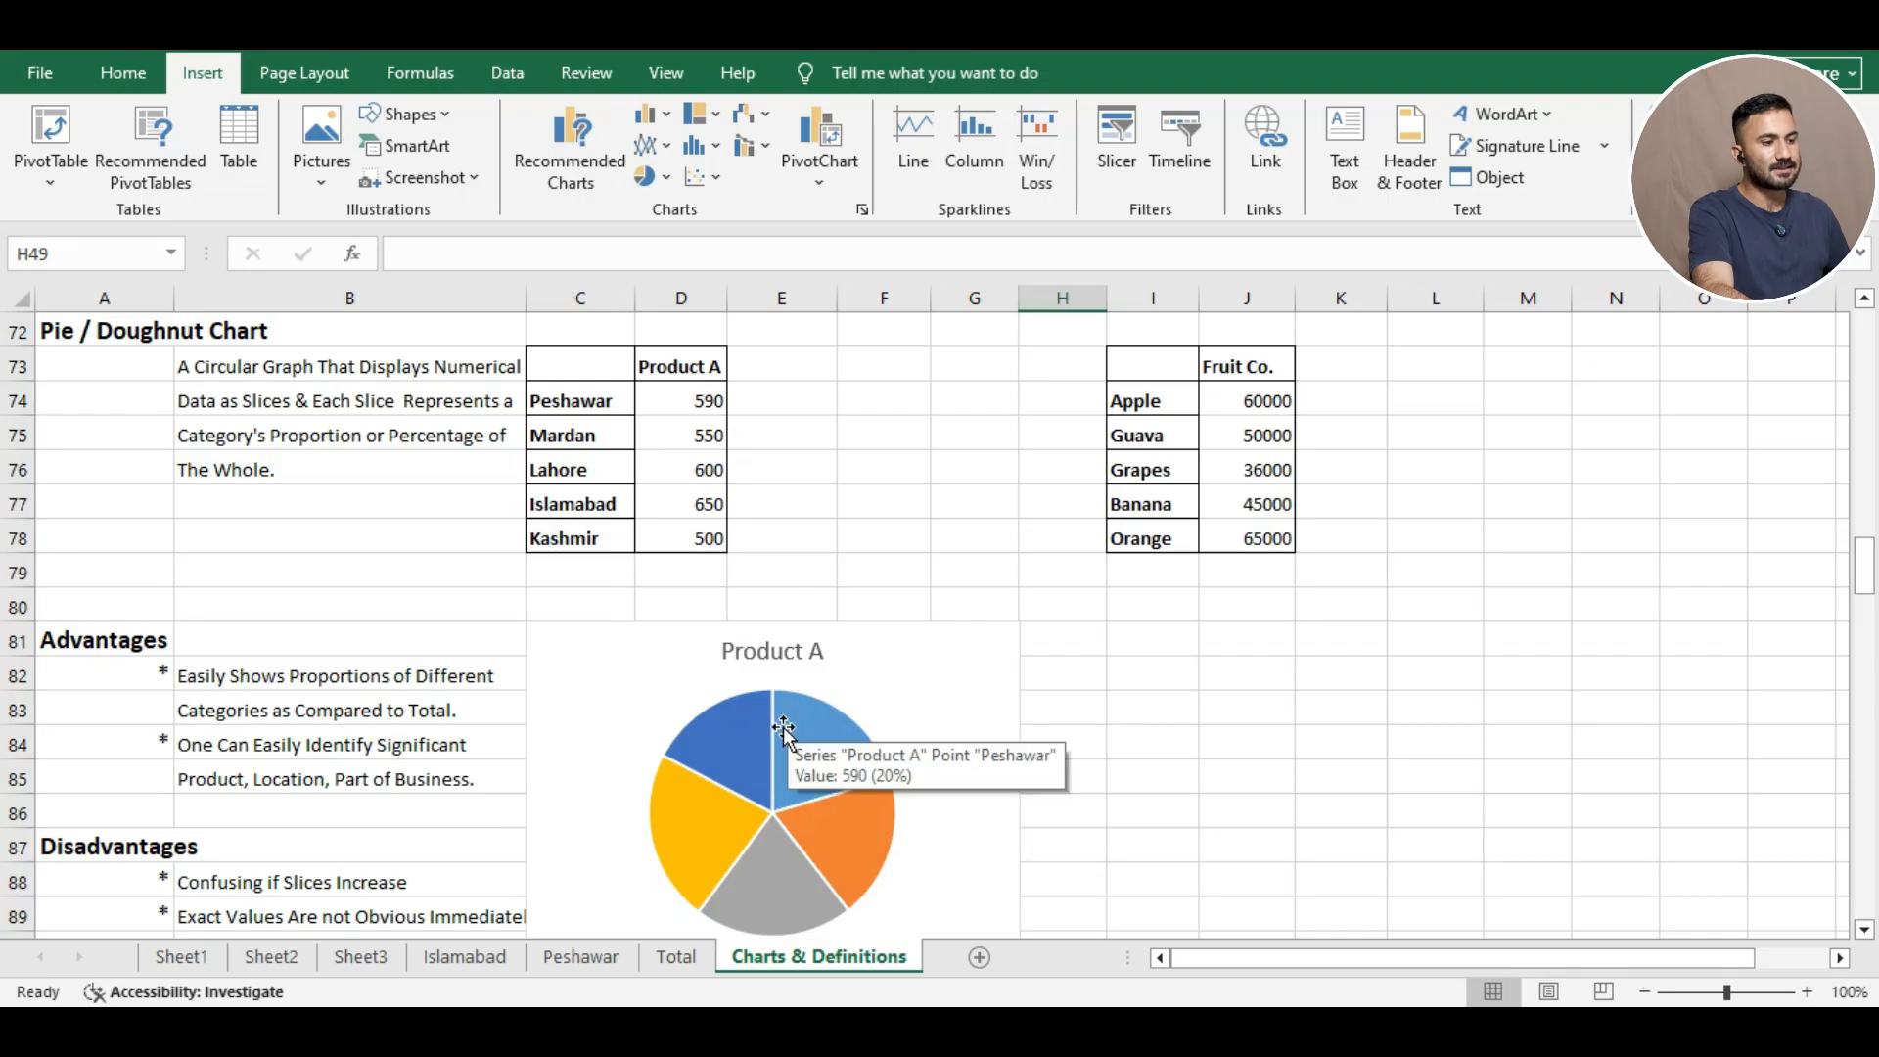
mouse_move(724, 758)
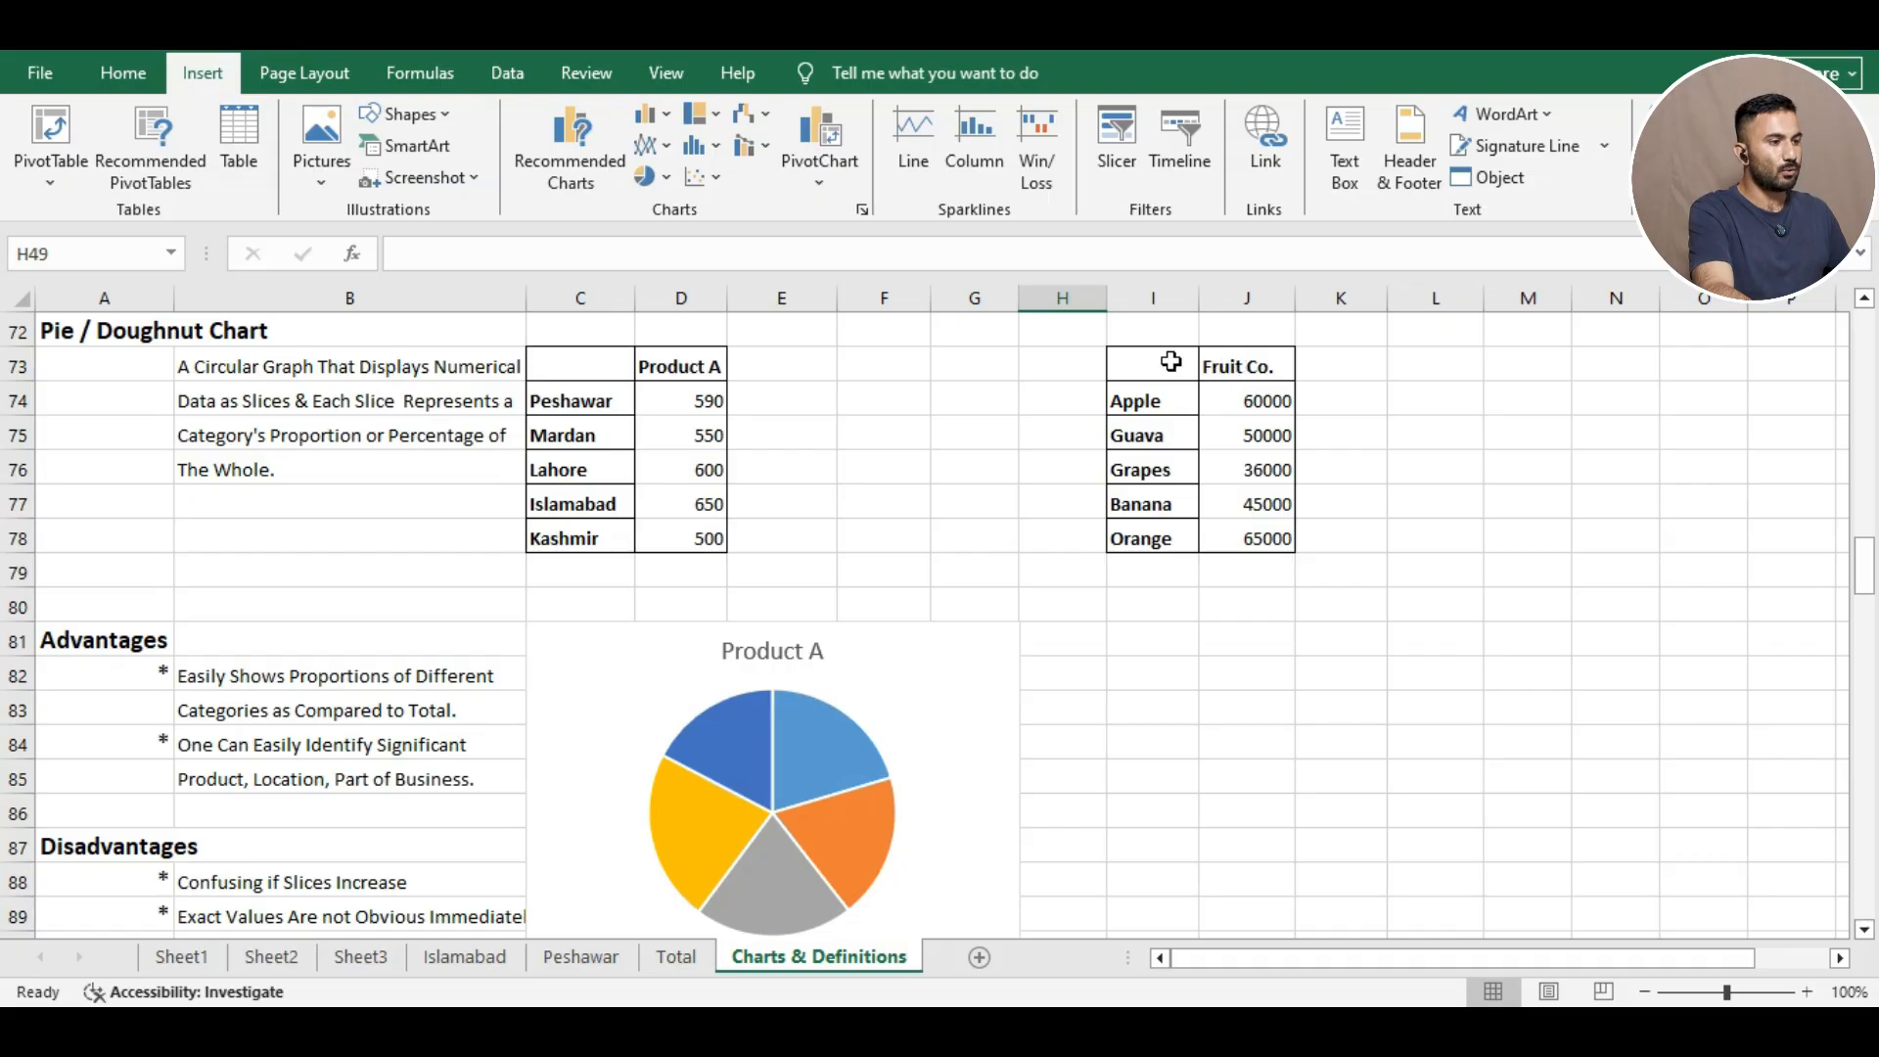
Select the Fruit Co. table data and browse suggested charts without inserting one.
drag(1171, 362, 1270, 544)
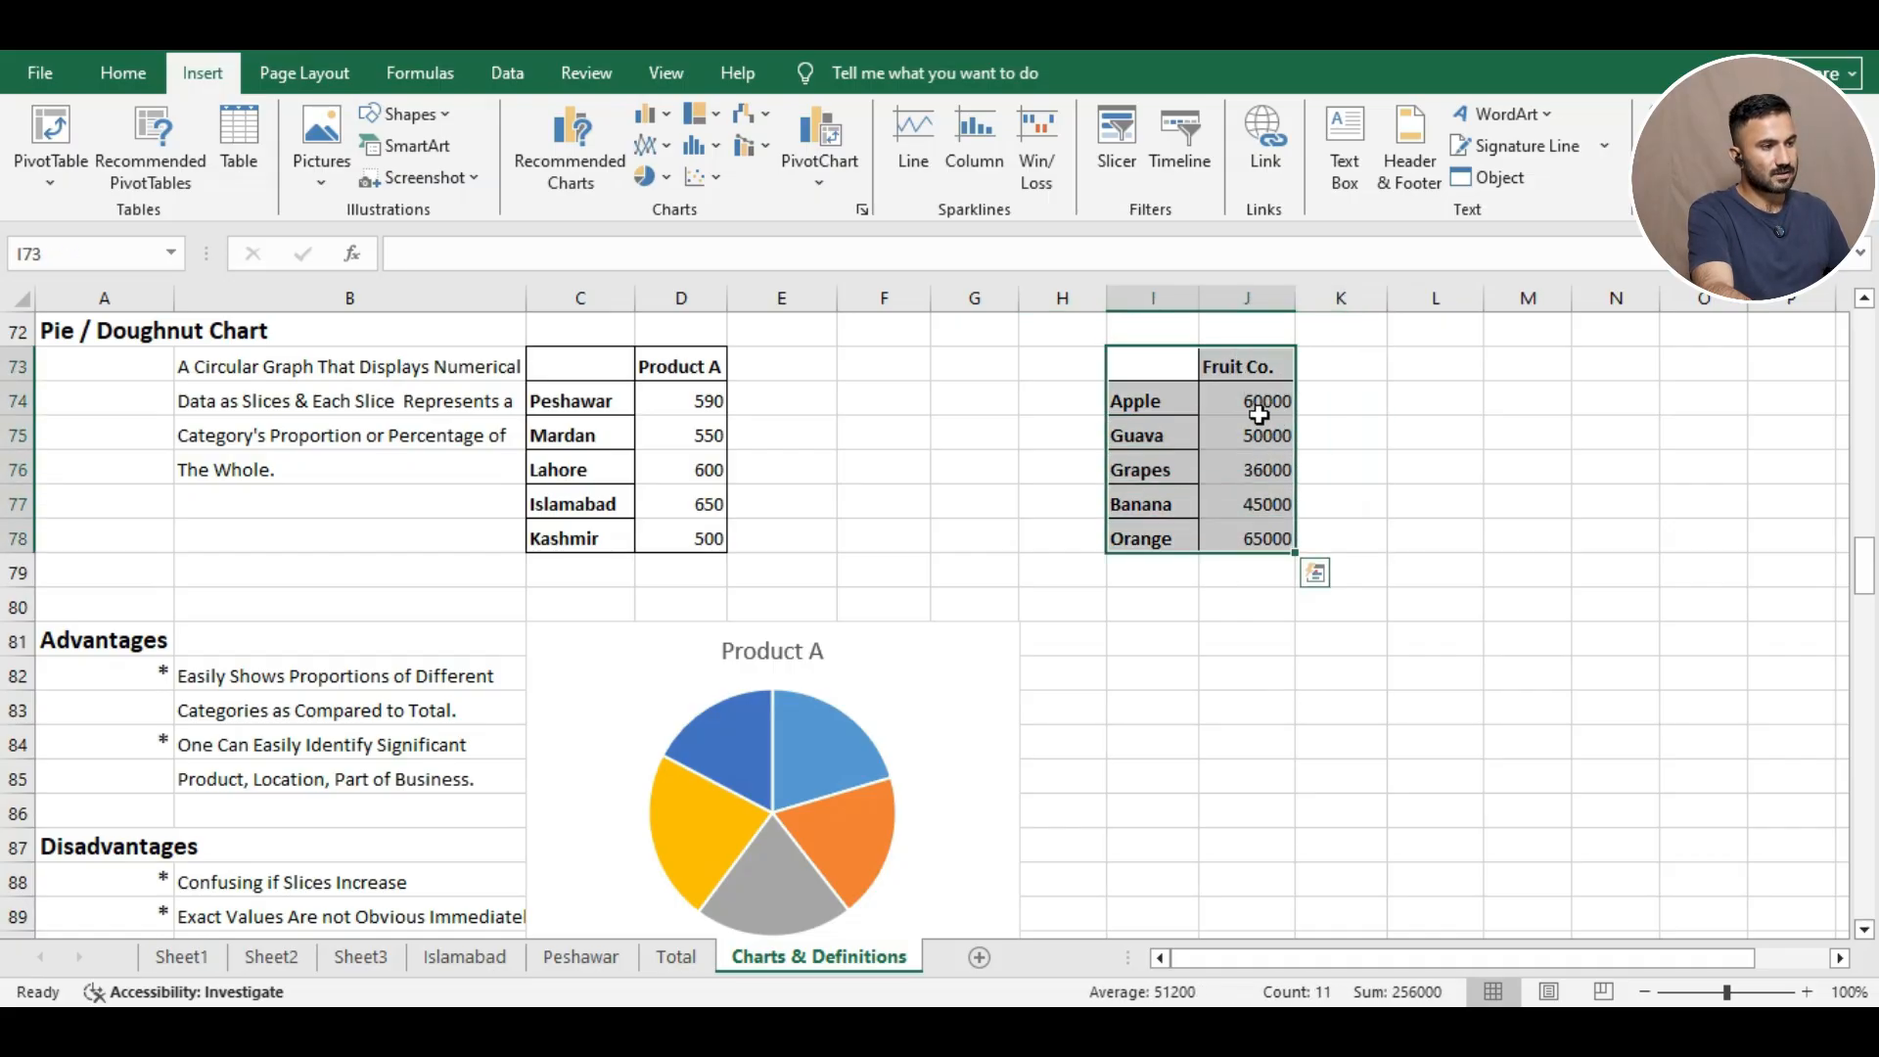
right_click(1214, 448)
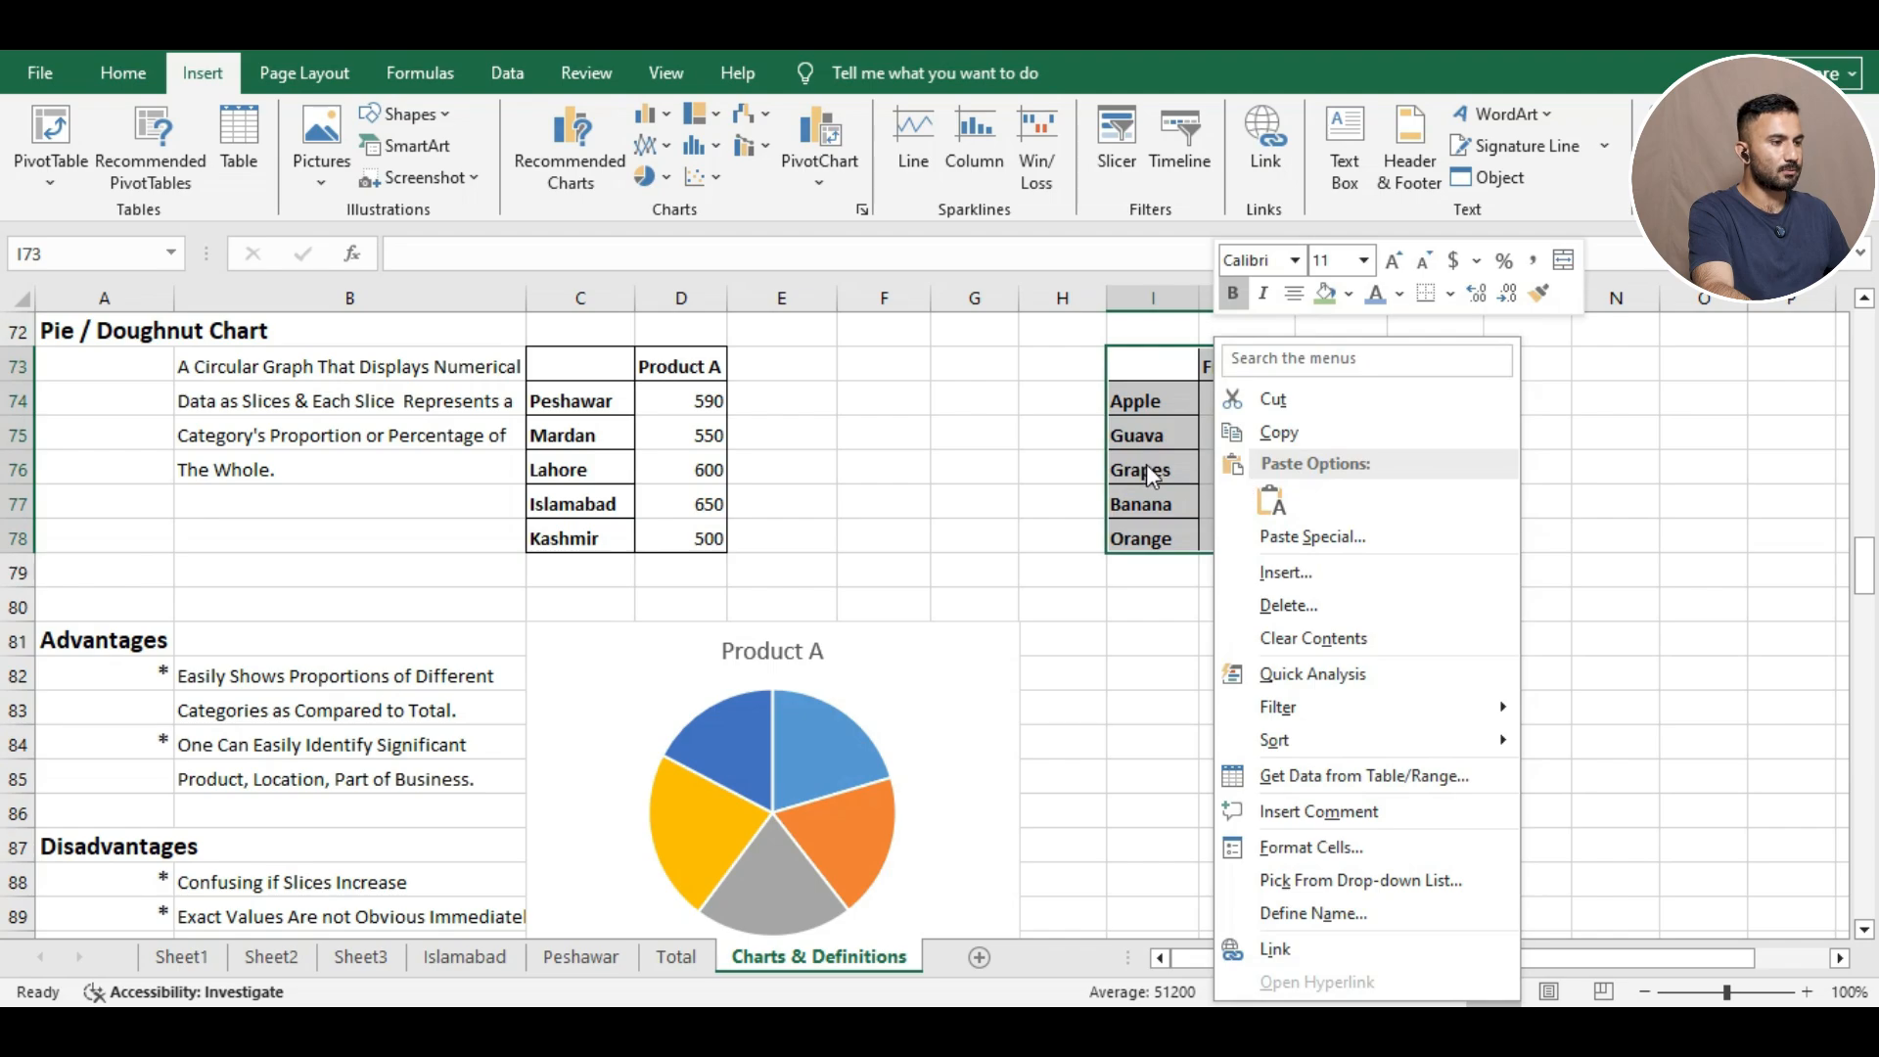
key(Escape)
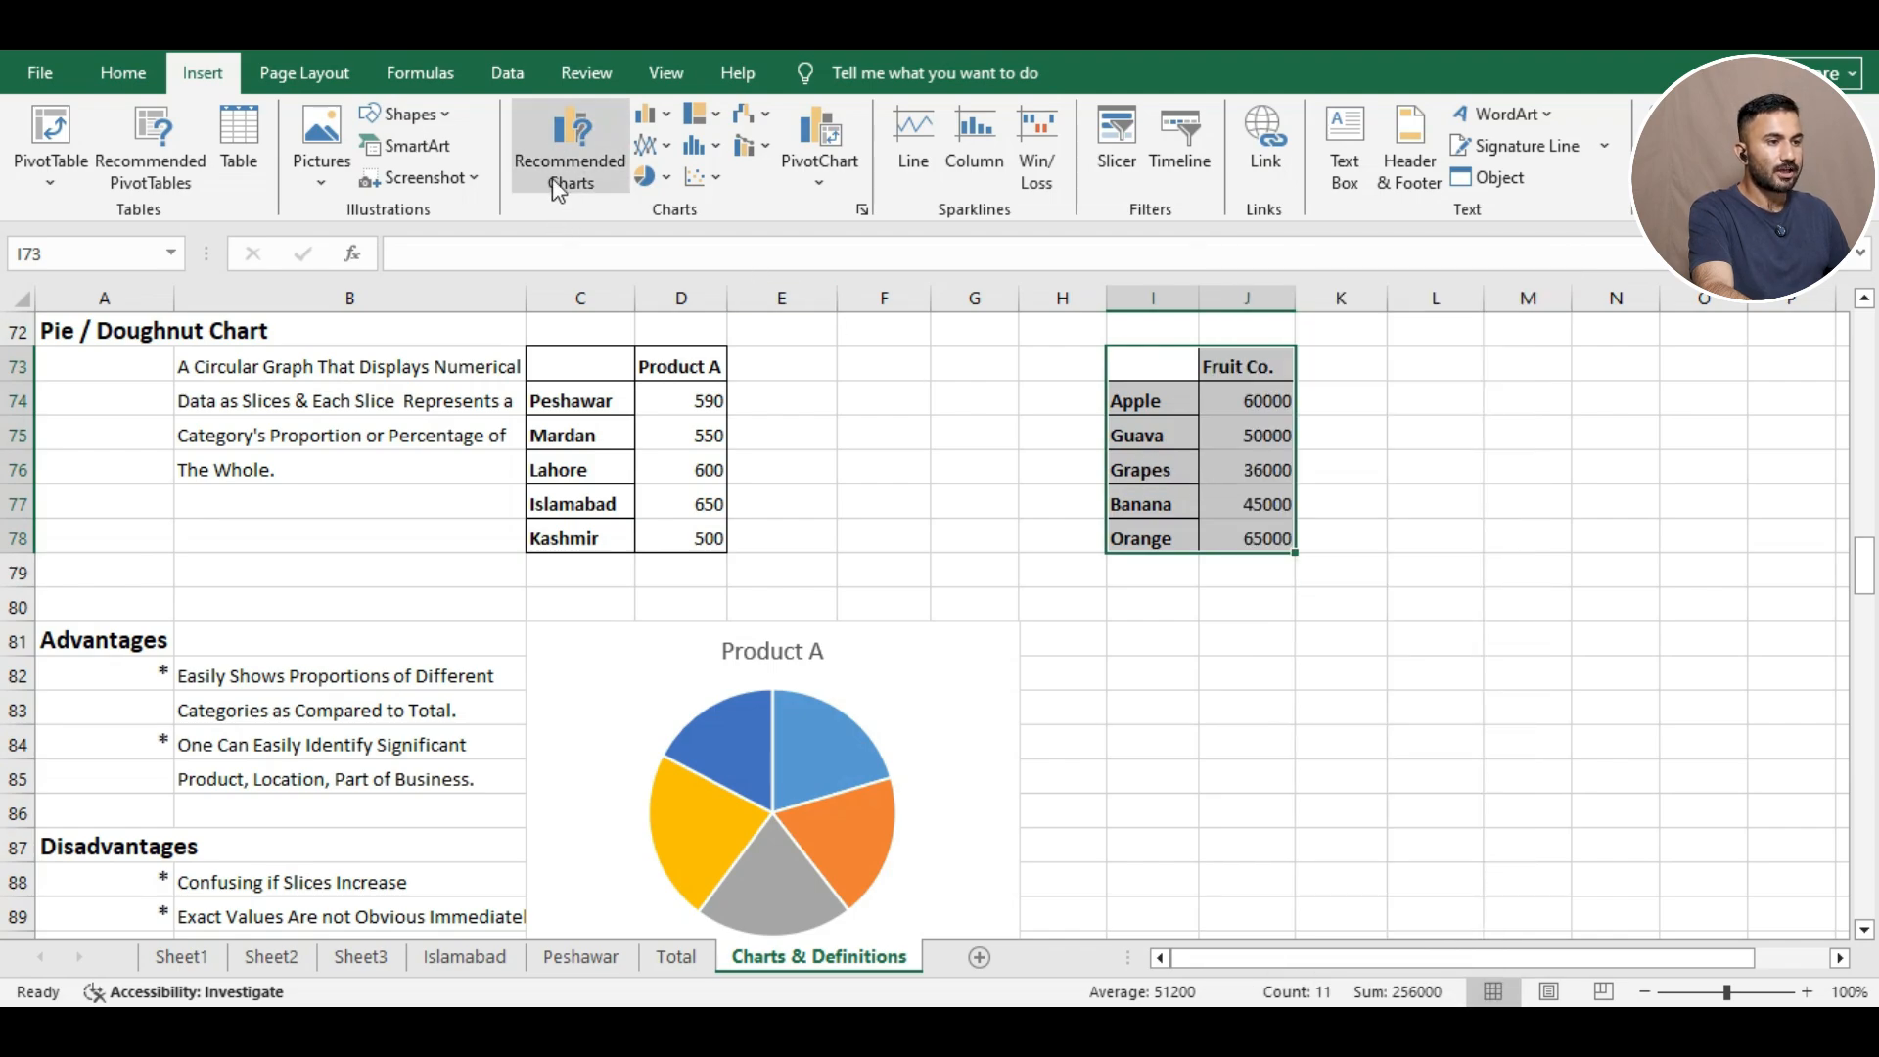
click(567, 162)
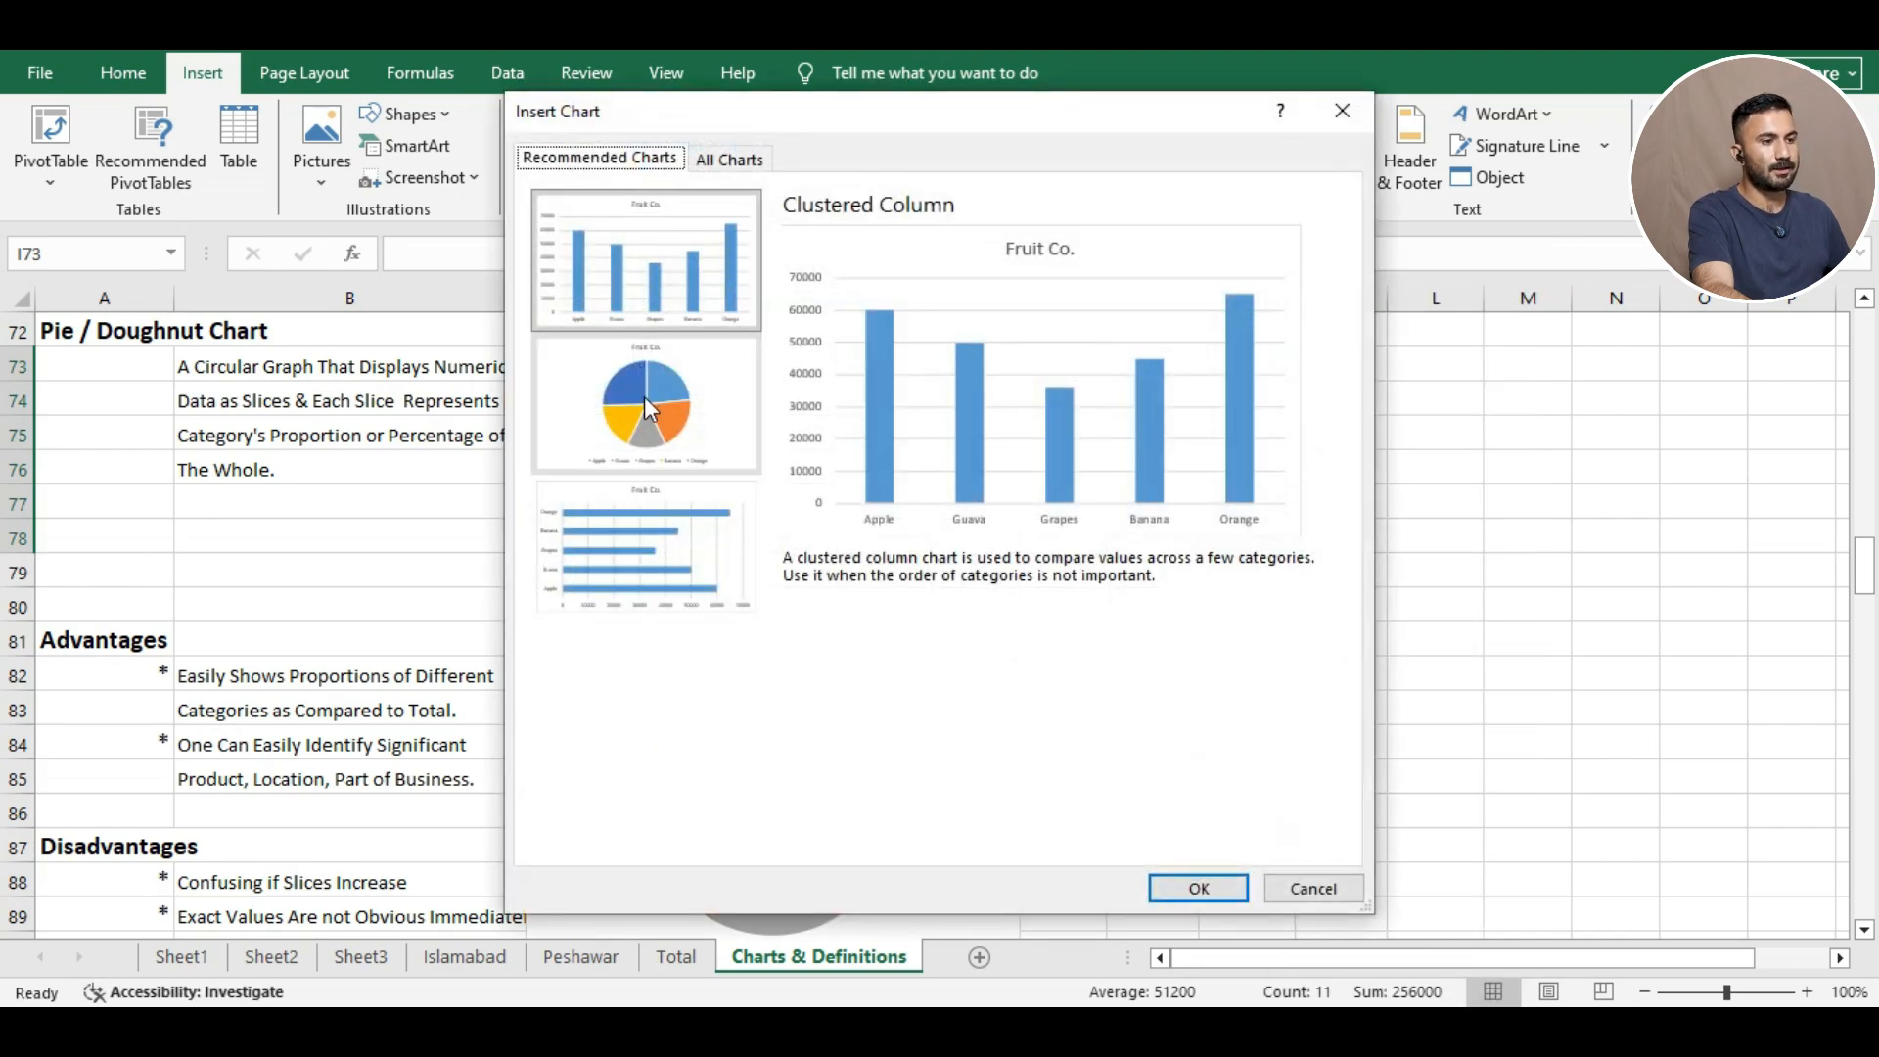
click(1341, 110)
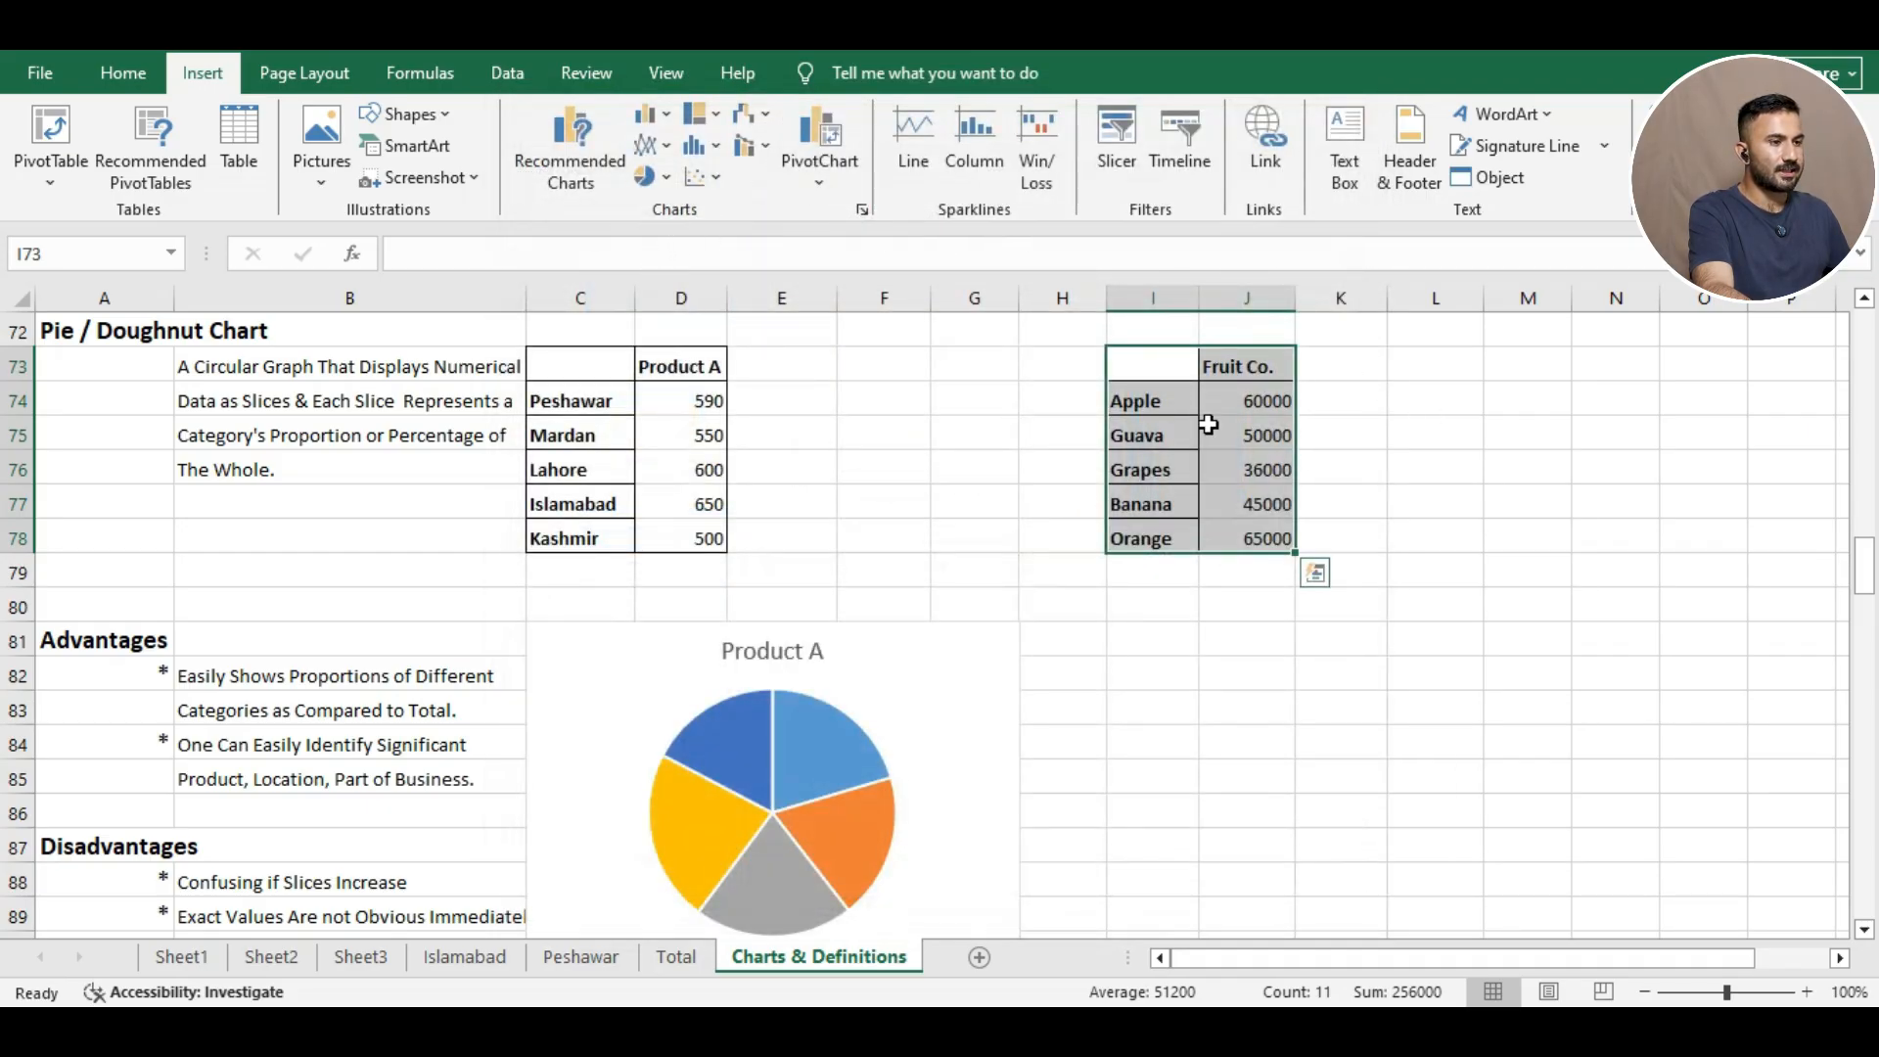
Insert a Fruit Co. pie chart and move it beside the Product A pie.
click(650, 177)
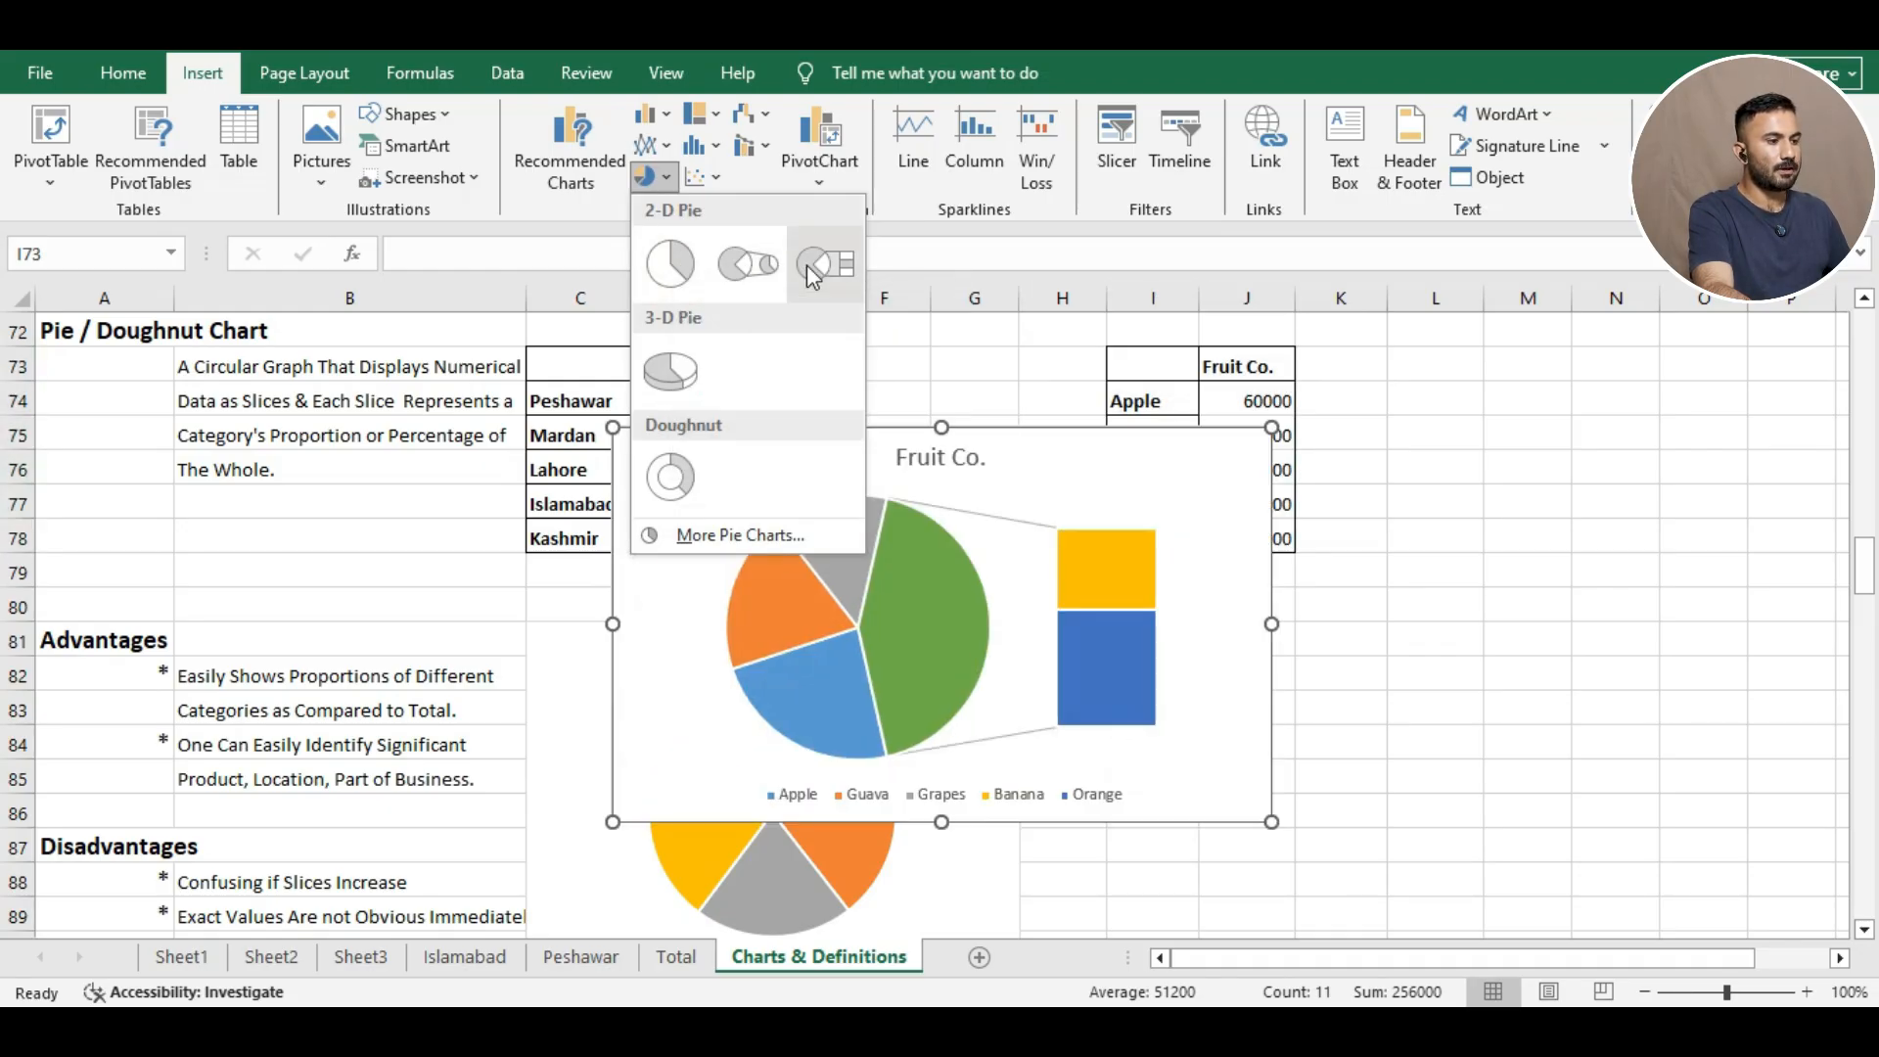
click(691, 277)
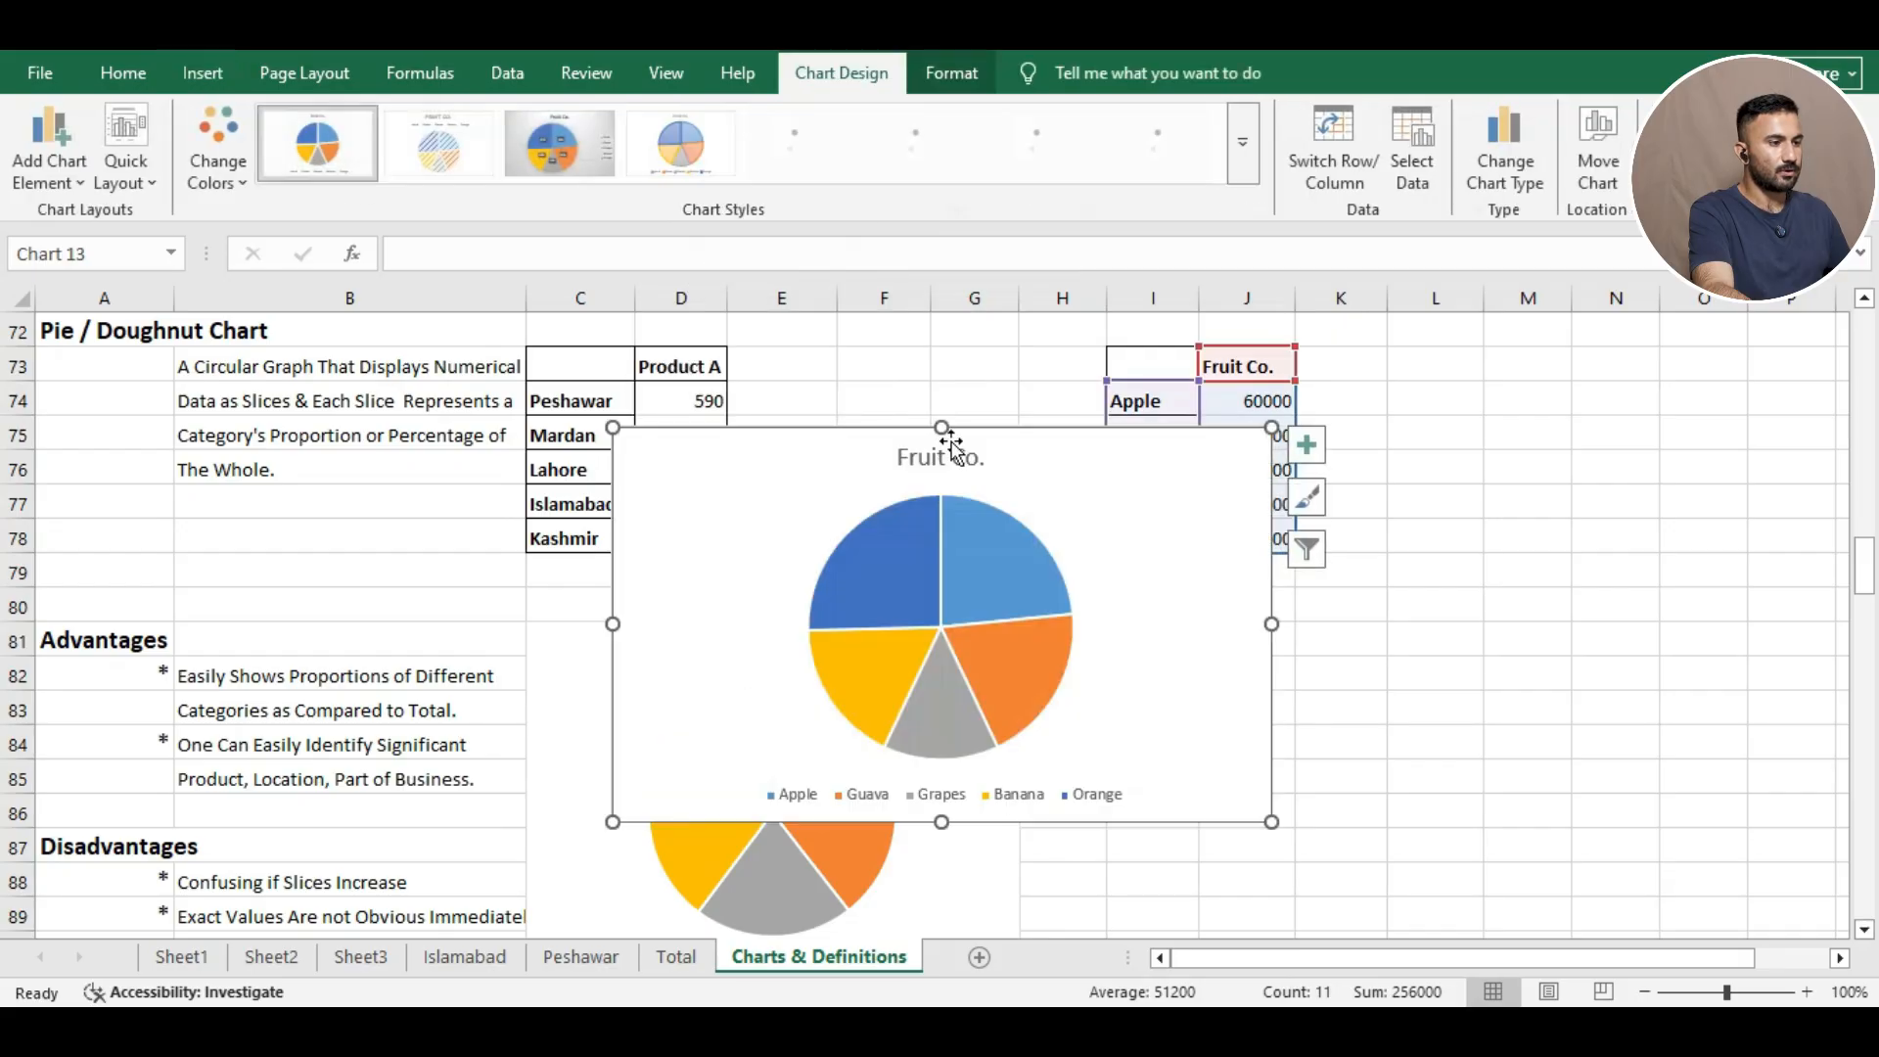
drag(818, 453, 1271, 654)
drag(1864, 566, 1863, 585)
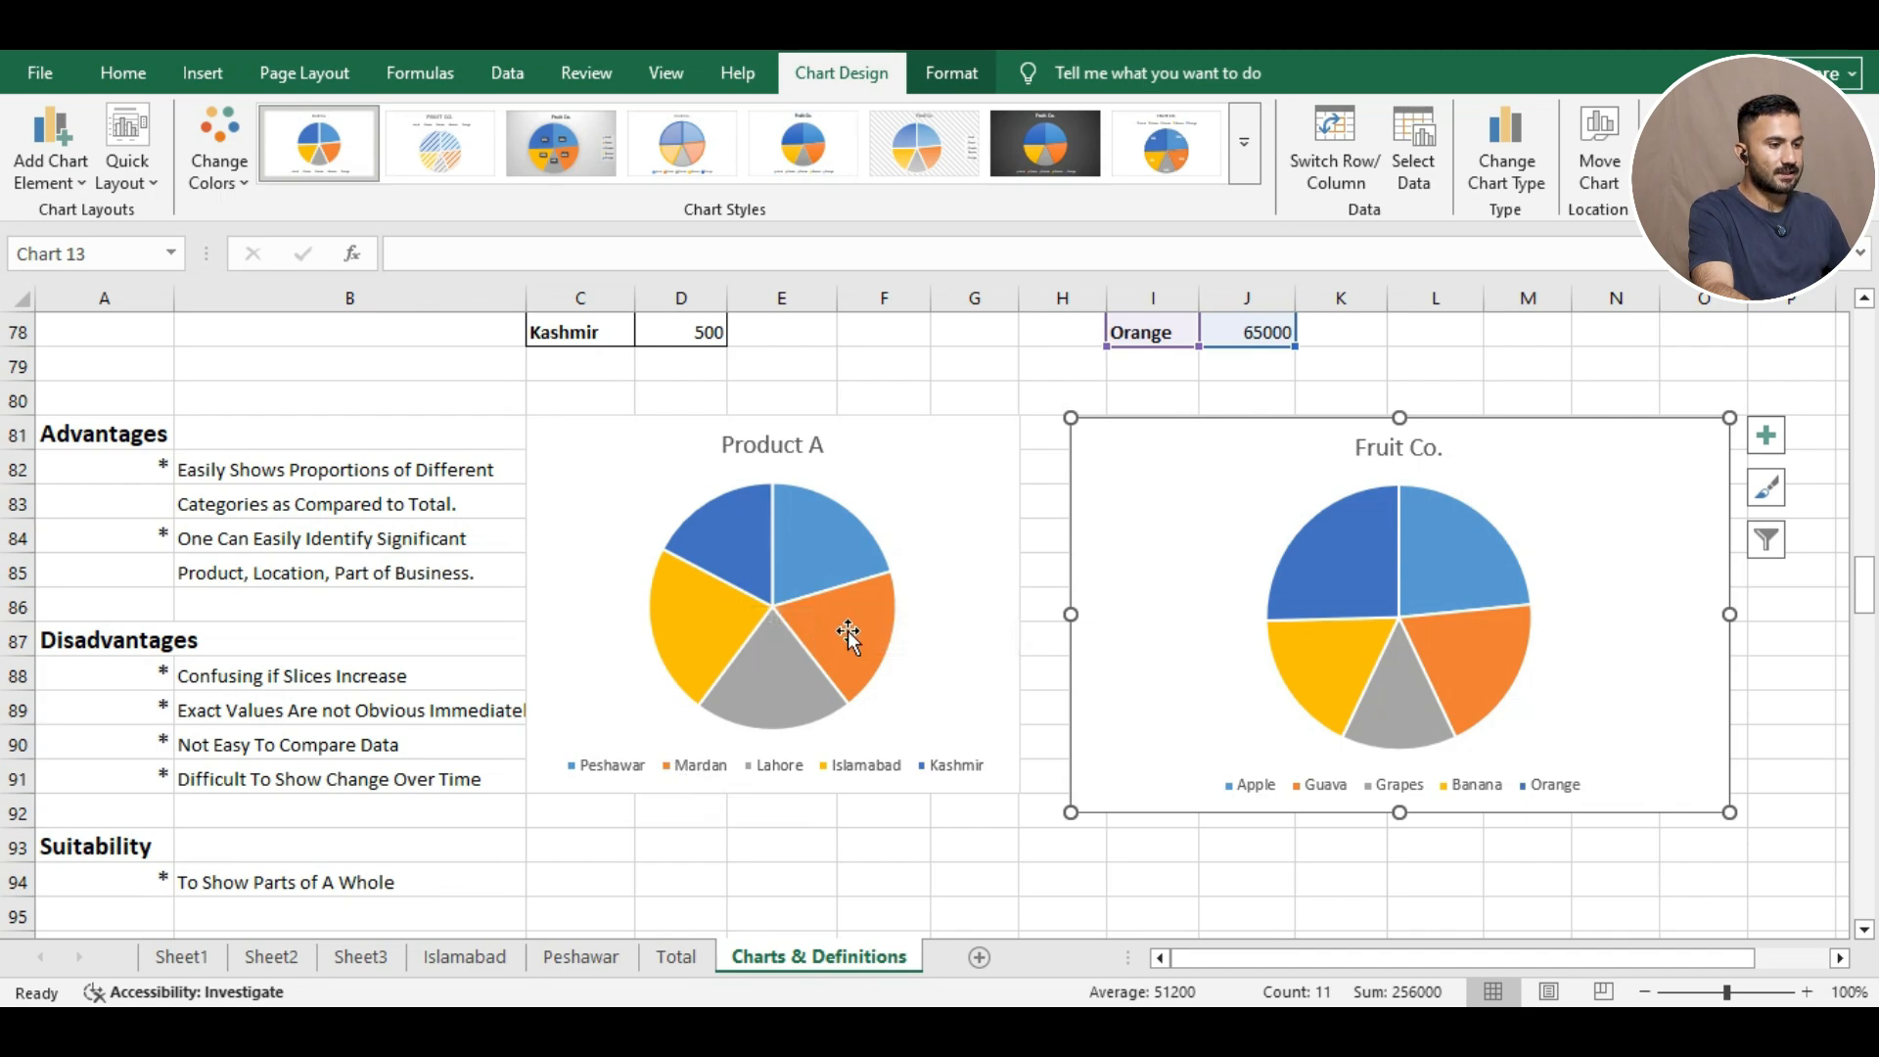
mouse_move(841, 646)
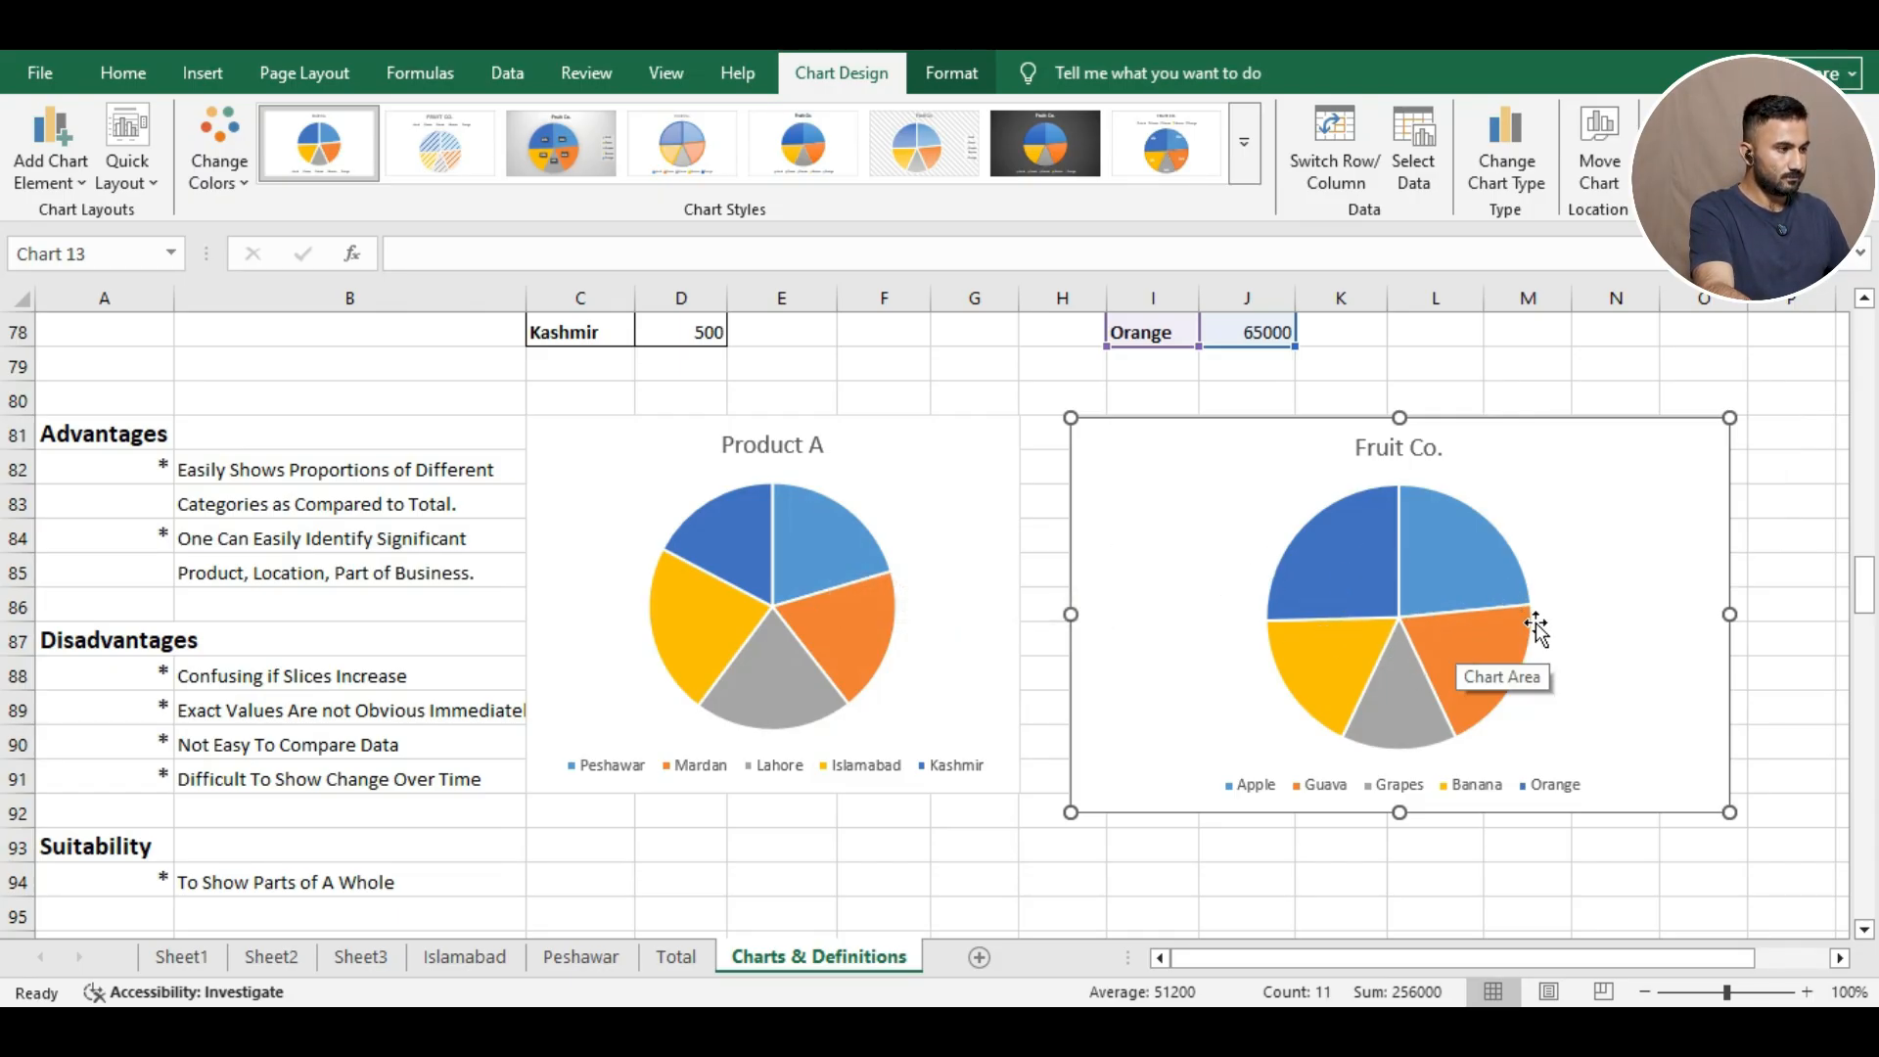
scroll(1536, 631, up, 1)
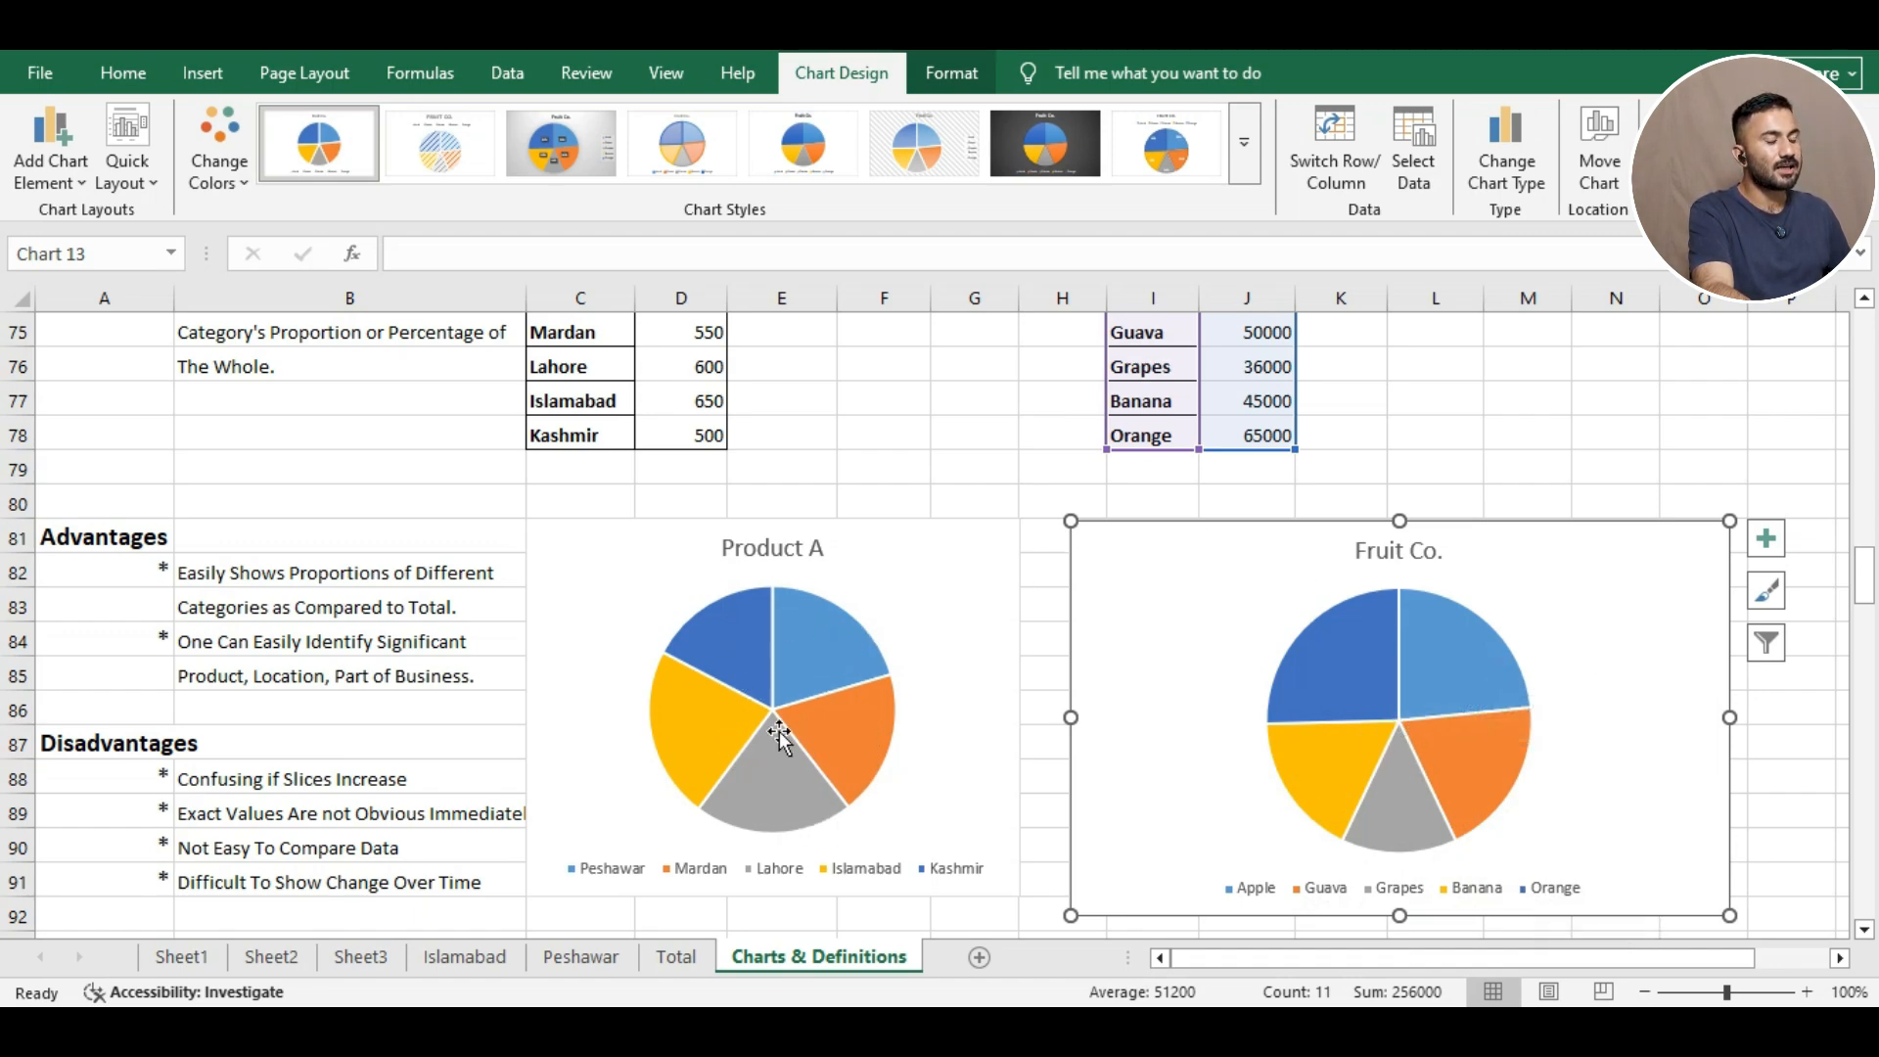
mouse_move(802, 680)
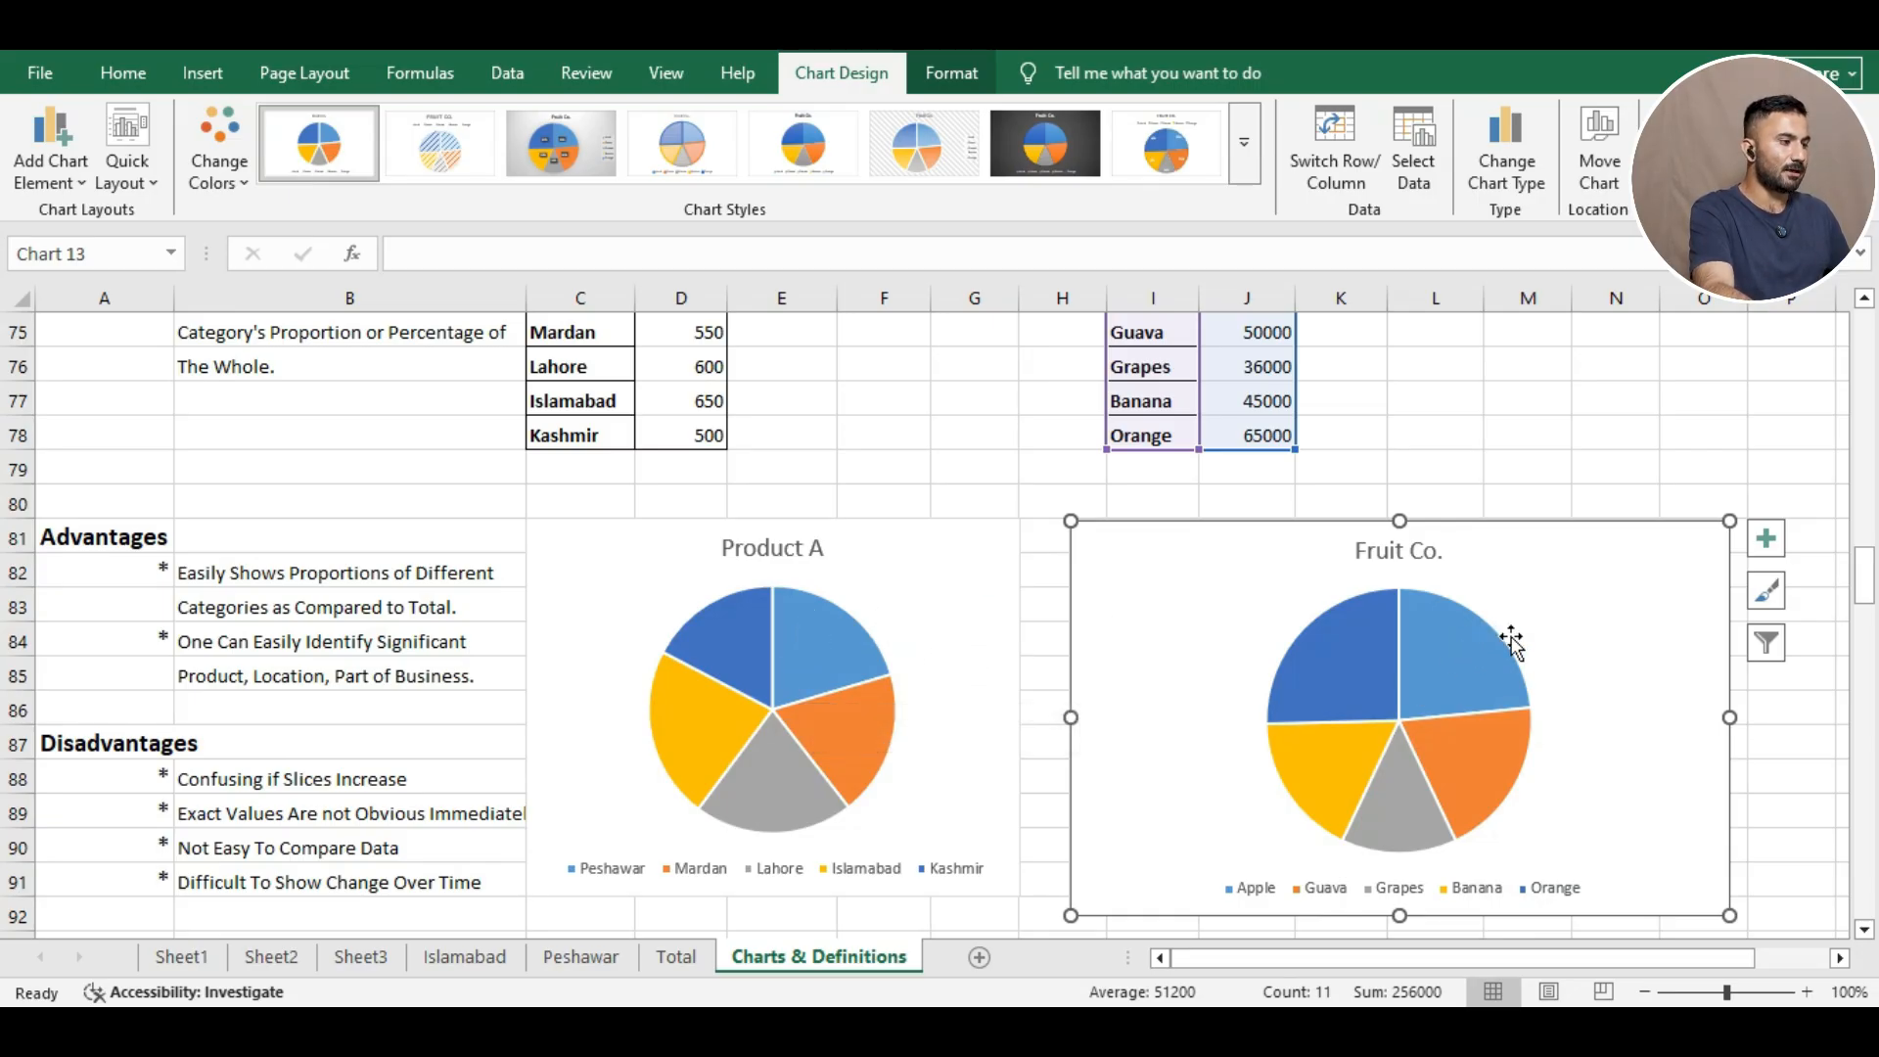
Apply the third chart style to the Fruit Co. pie: grey background, percentage labels, side legend.
click(1766, 590)
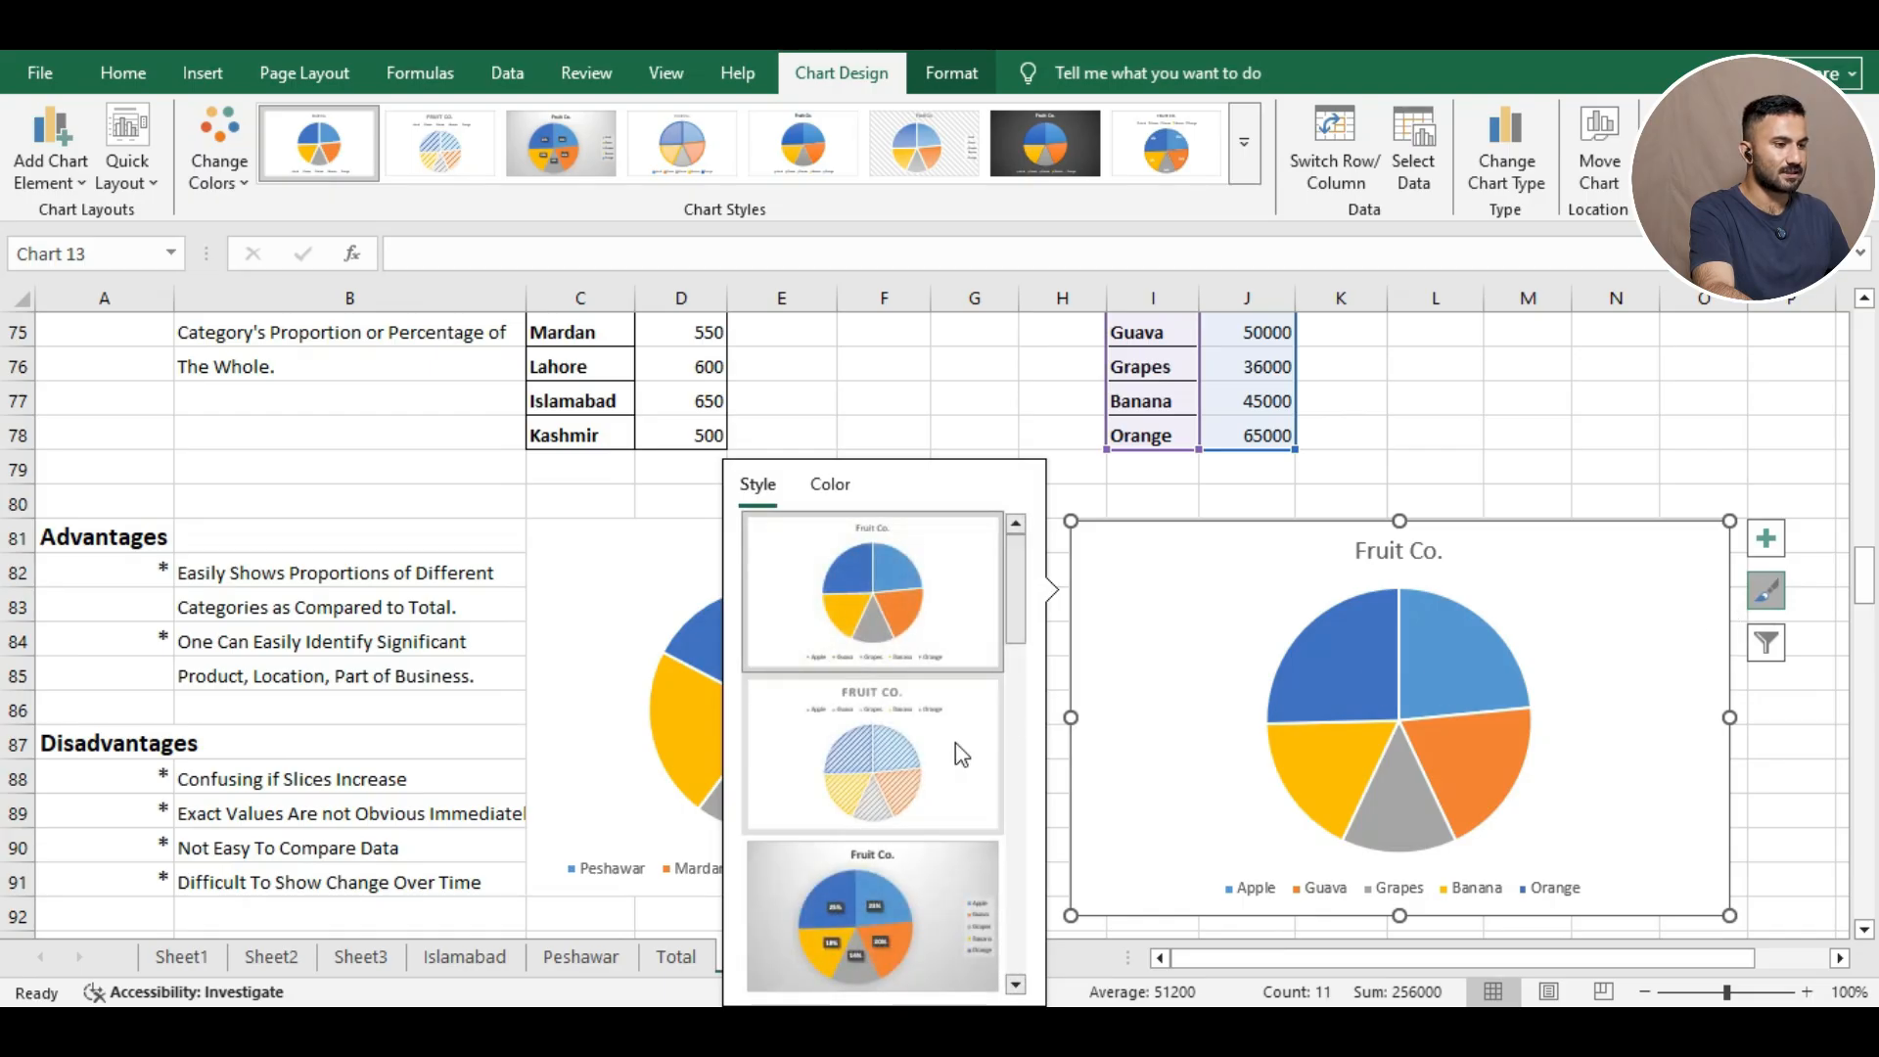
click(879, 918)
click(1431, 481)
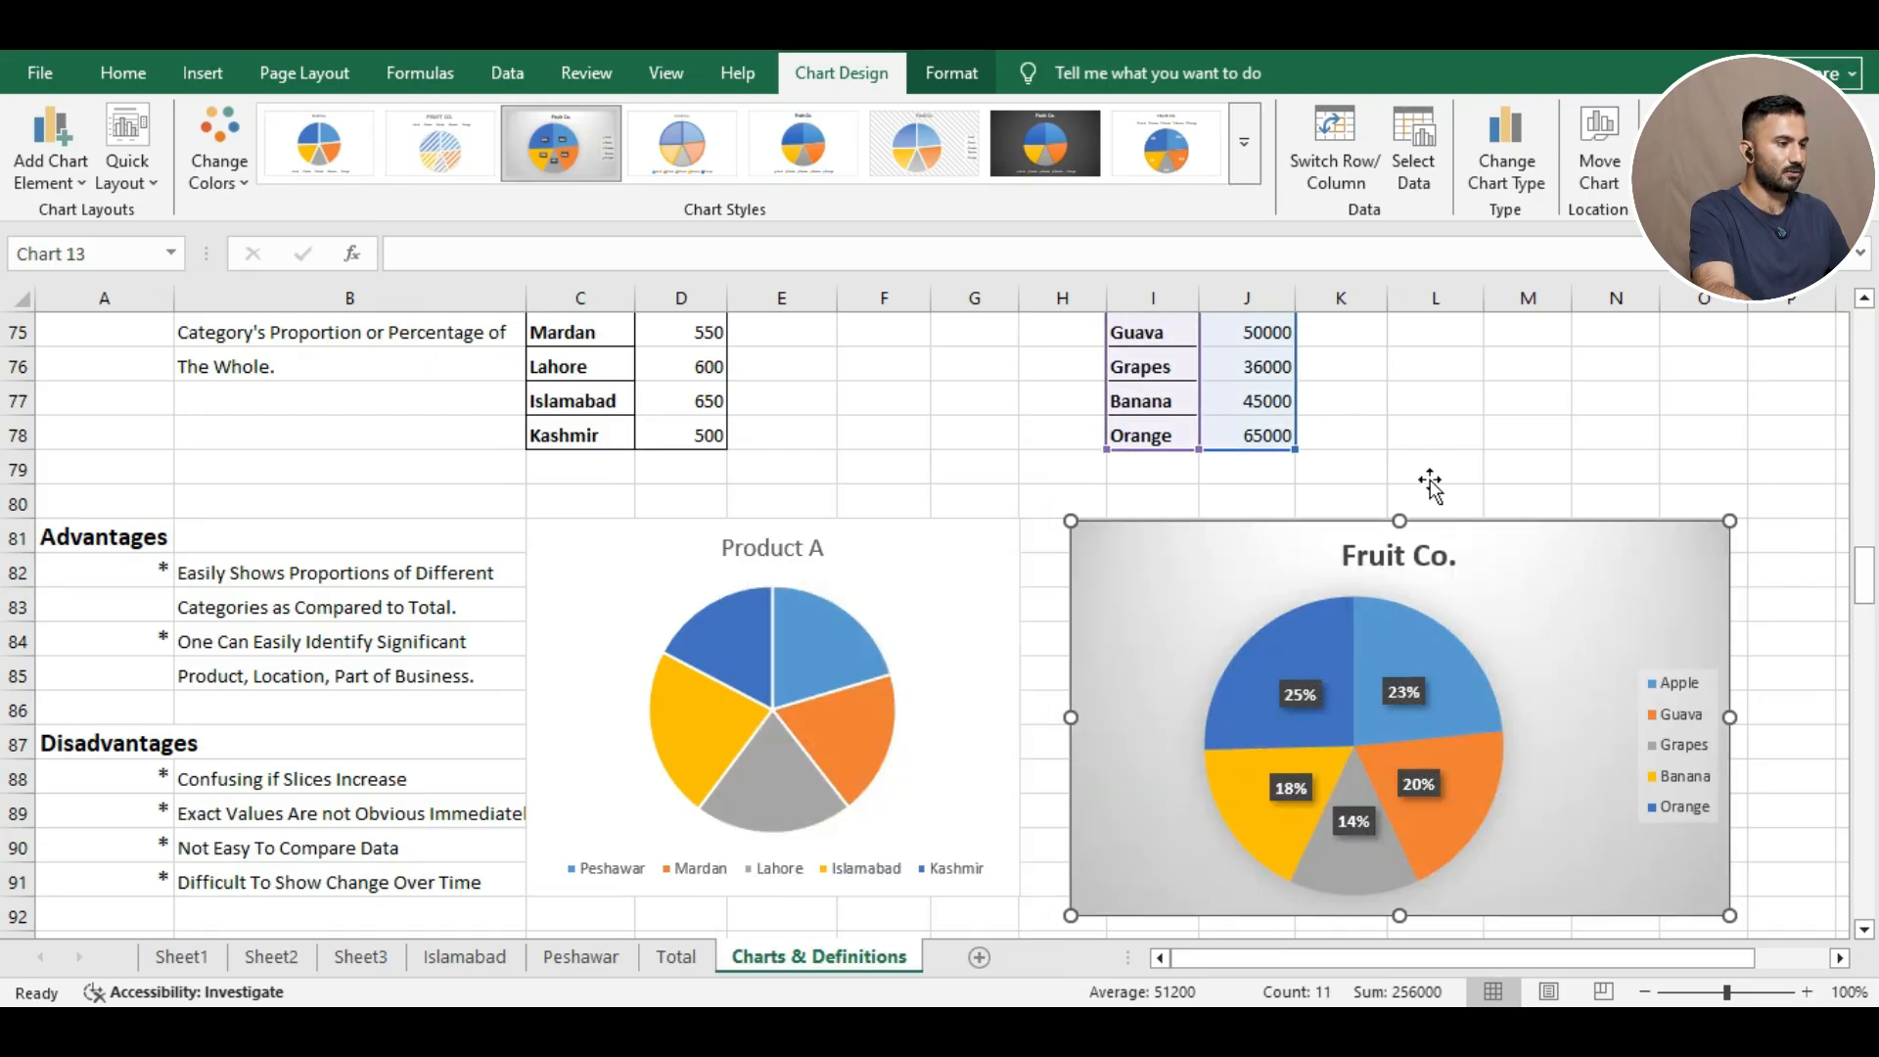
scroll(1384, 763, down, 1)
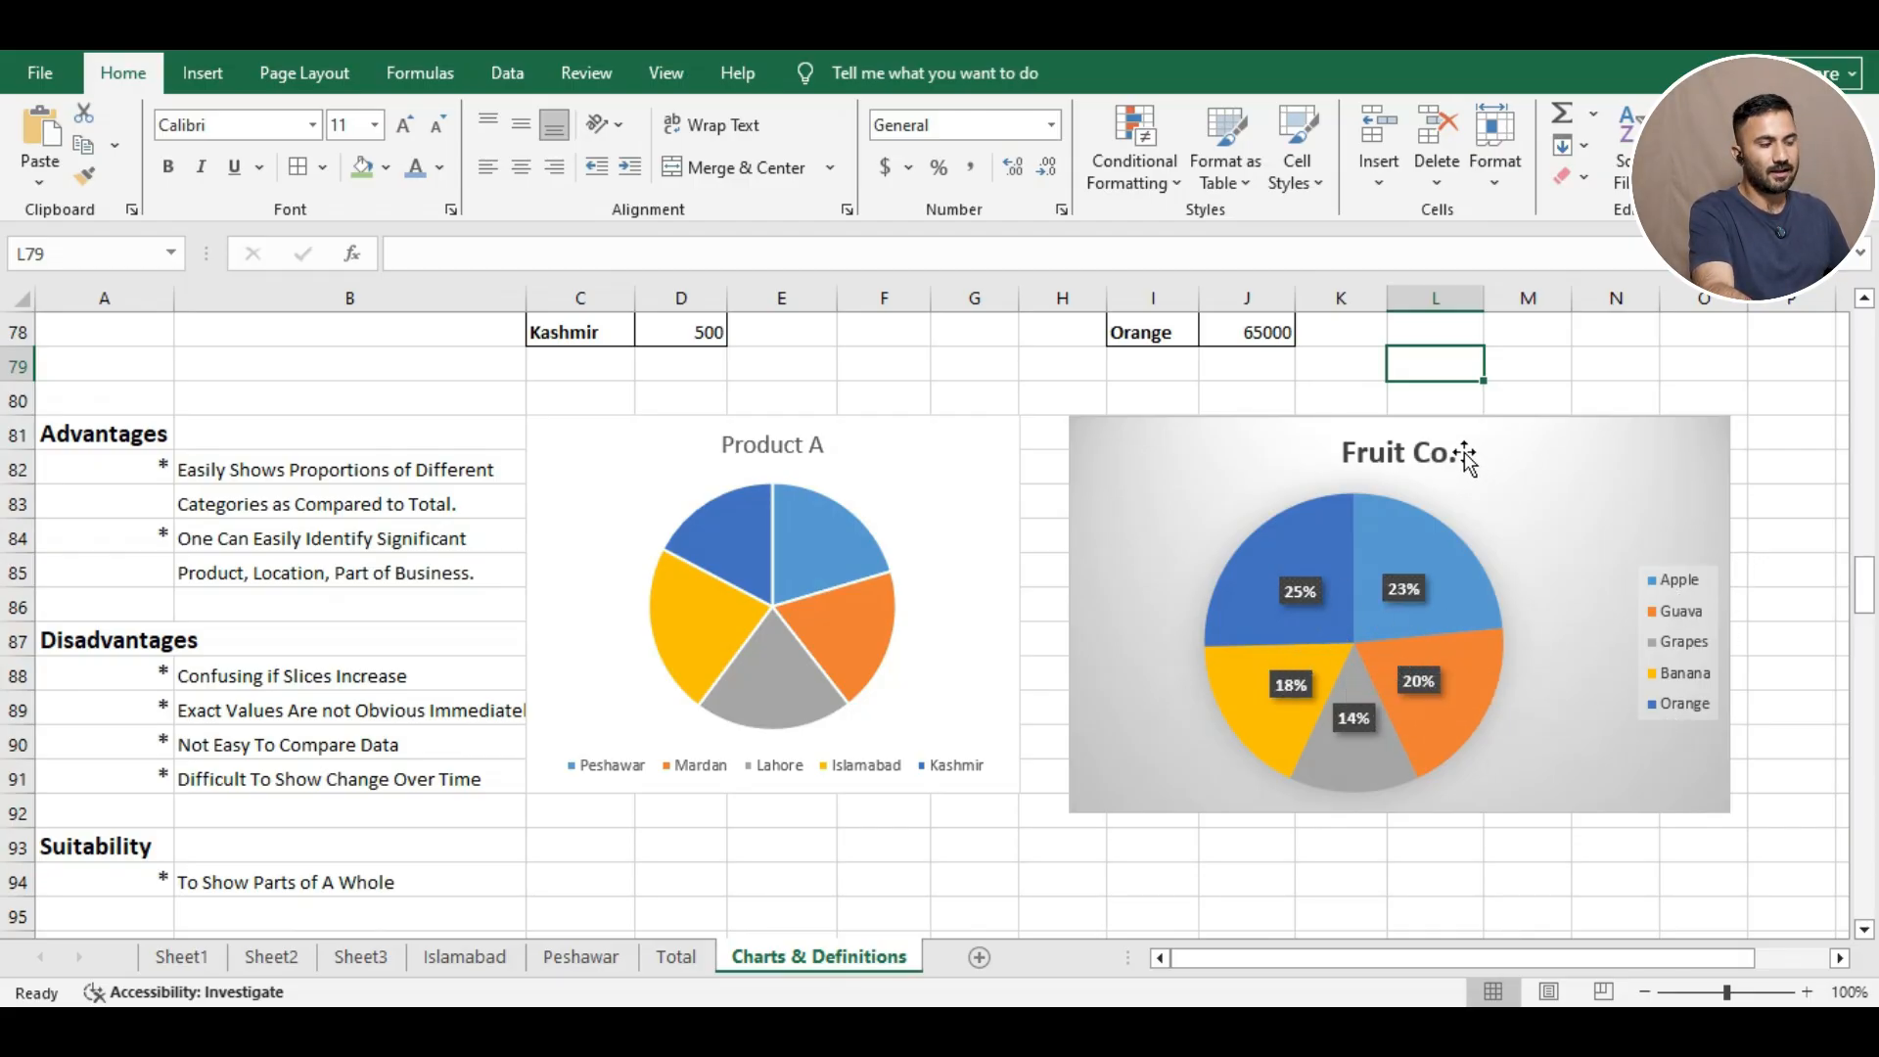
scroll(1459, 450, up, 1)
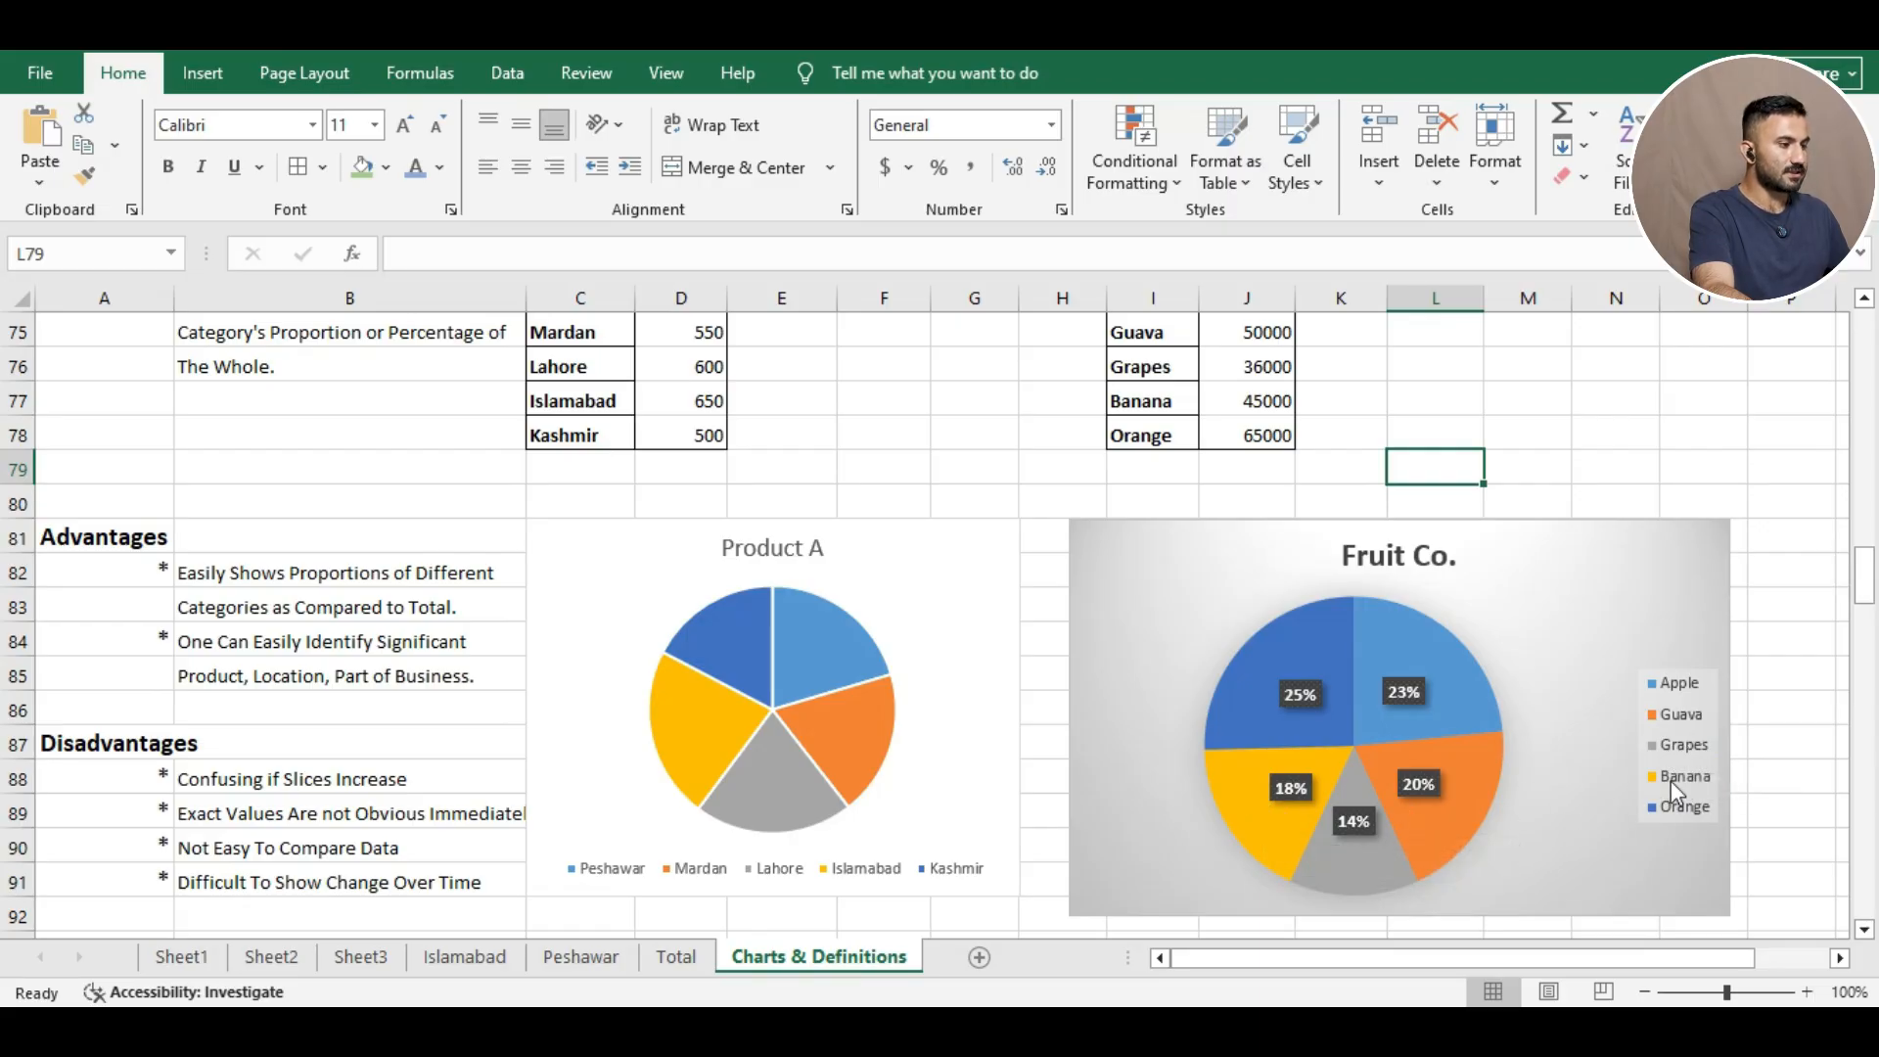
scroll(1115, 677, down, 1)
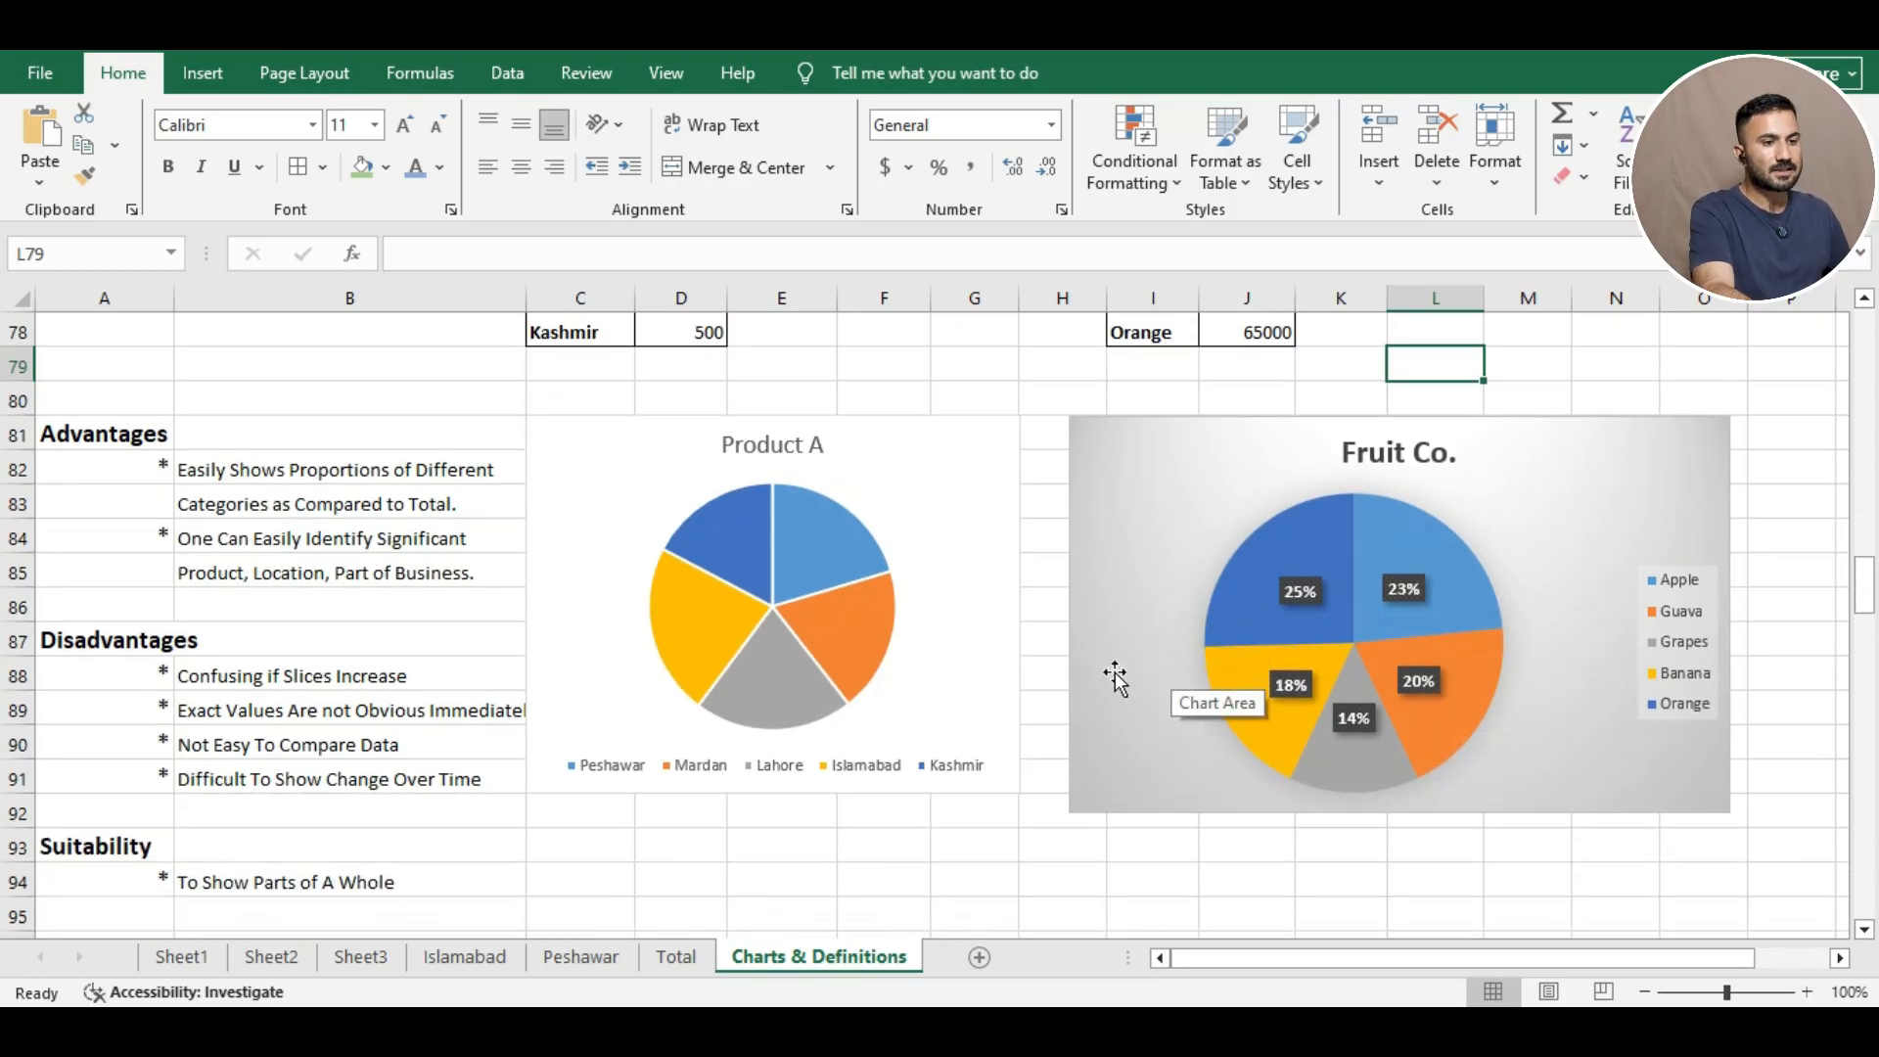
scroll(1107, 674, down, 1)
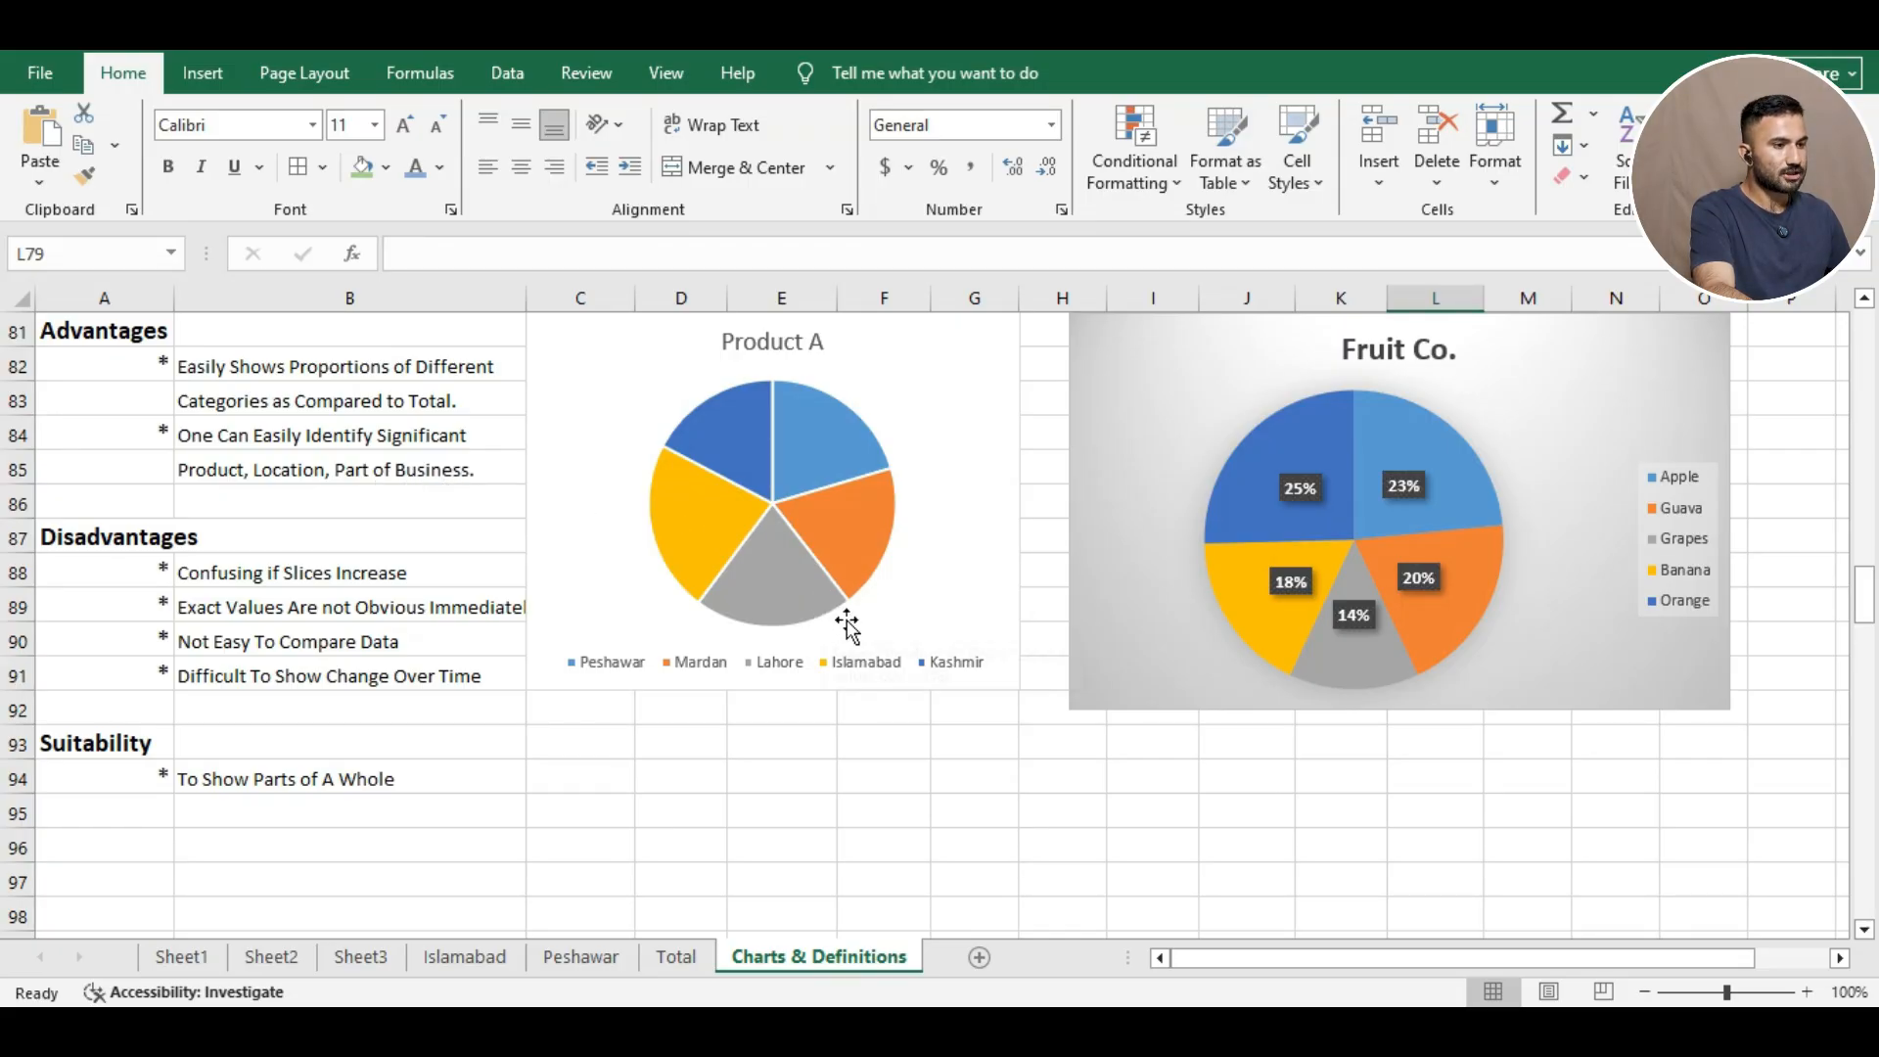
scroll(880, 631, up, 1)
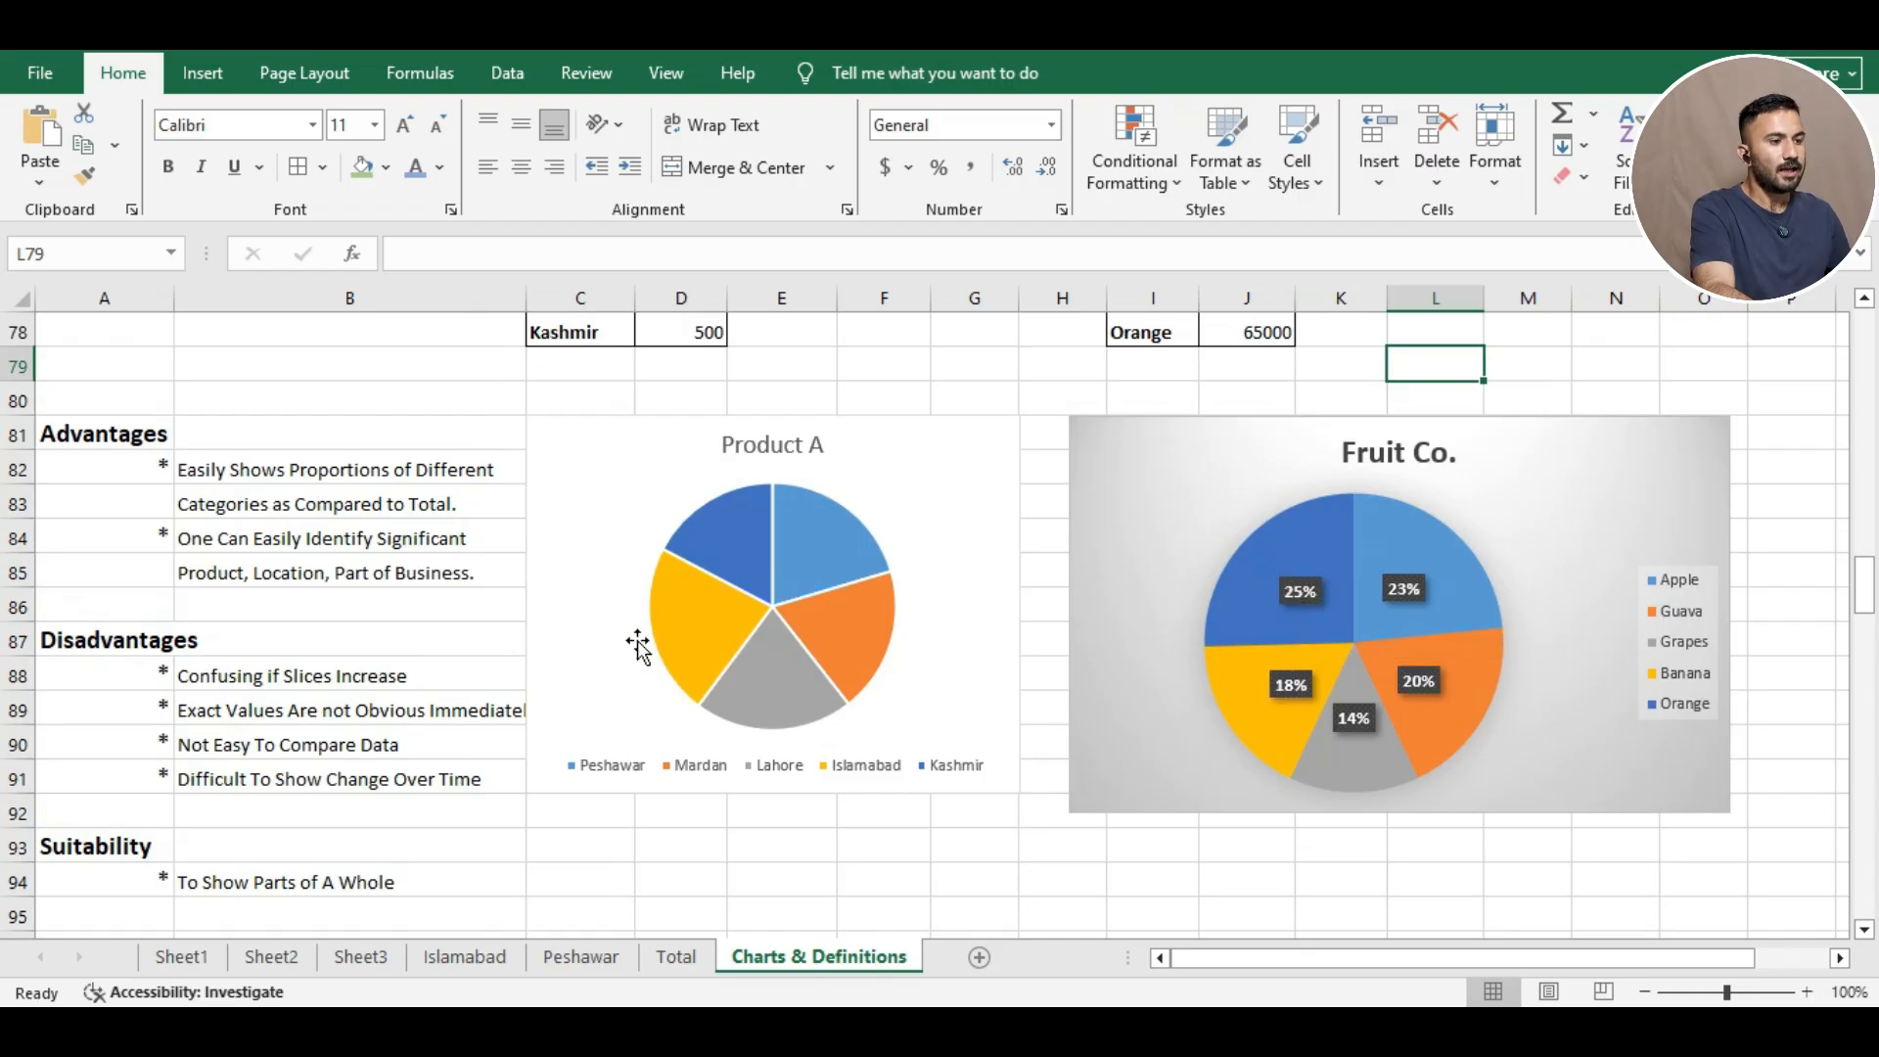
Apply the third chart style to the Product A pie, showing Islamabad 23% down to Kashmir 17%.
scroll(734, 584, up, 1)
right_click(796, 662)
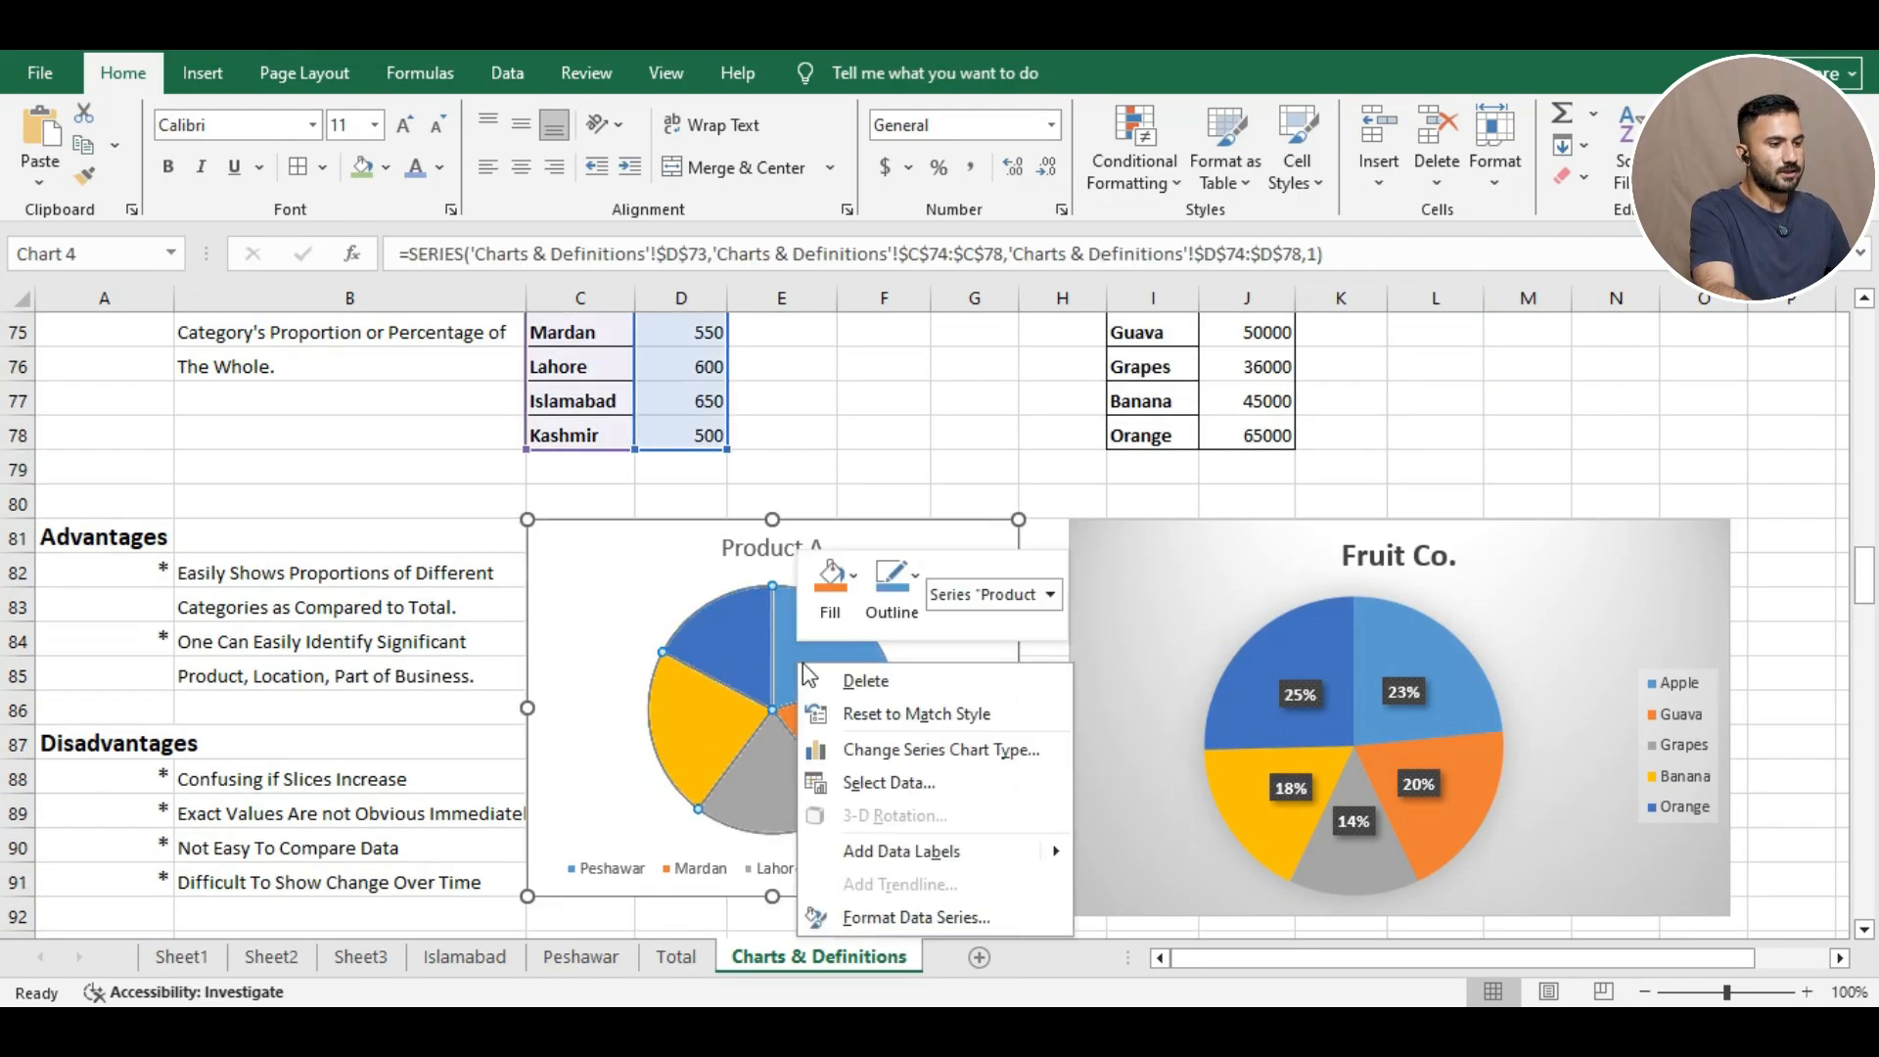
key(Escape)
click(1056, 588)
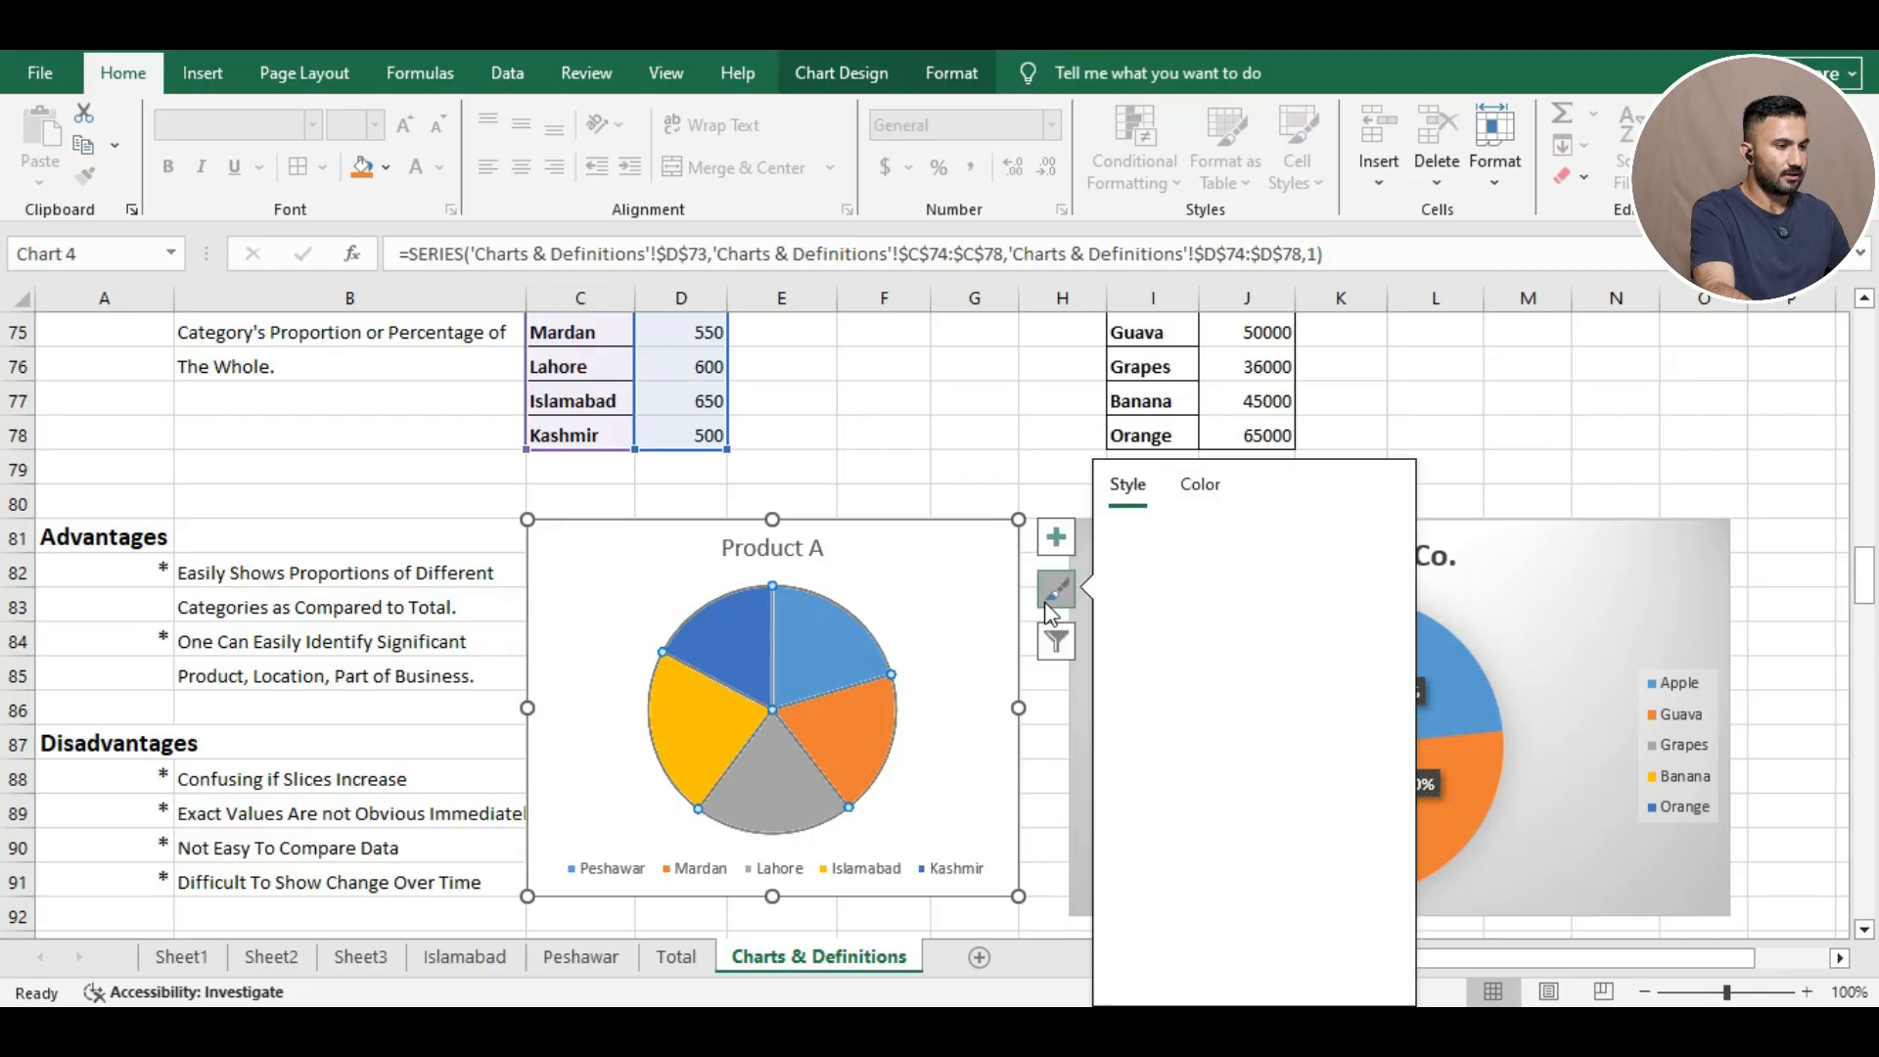
click(1240, 886)
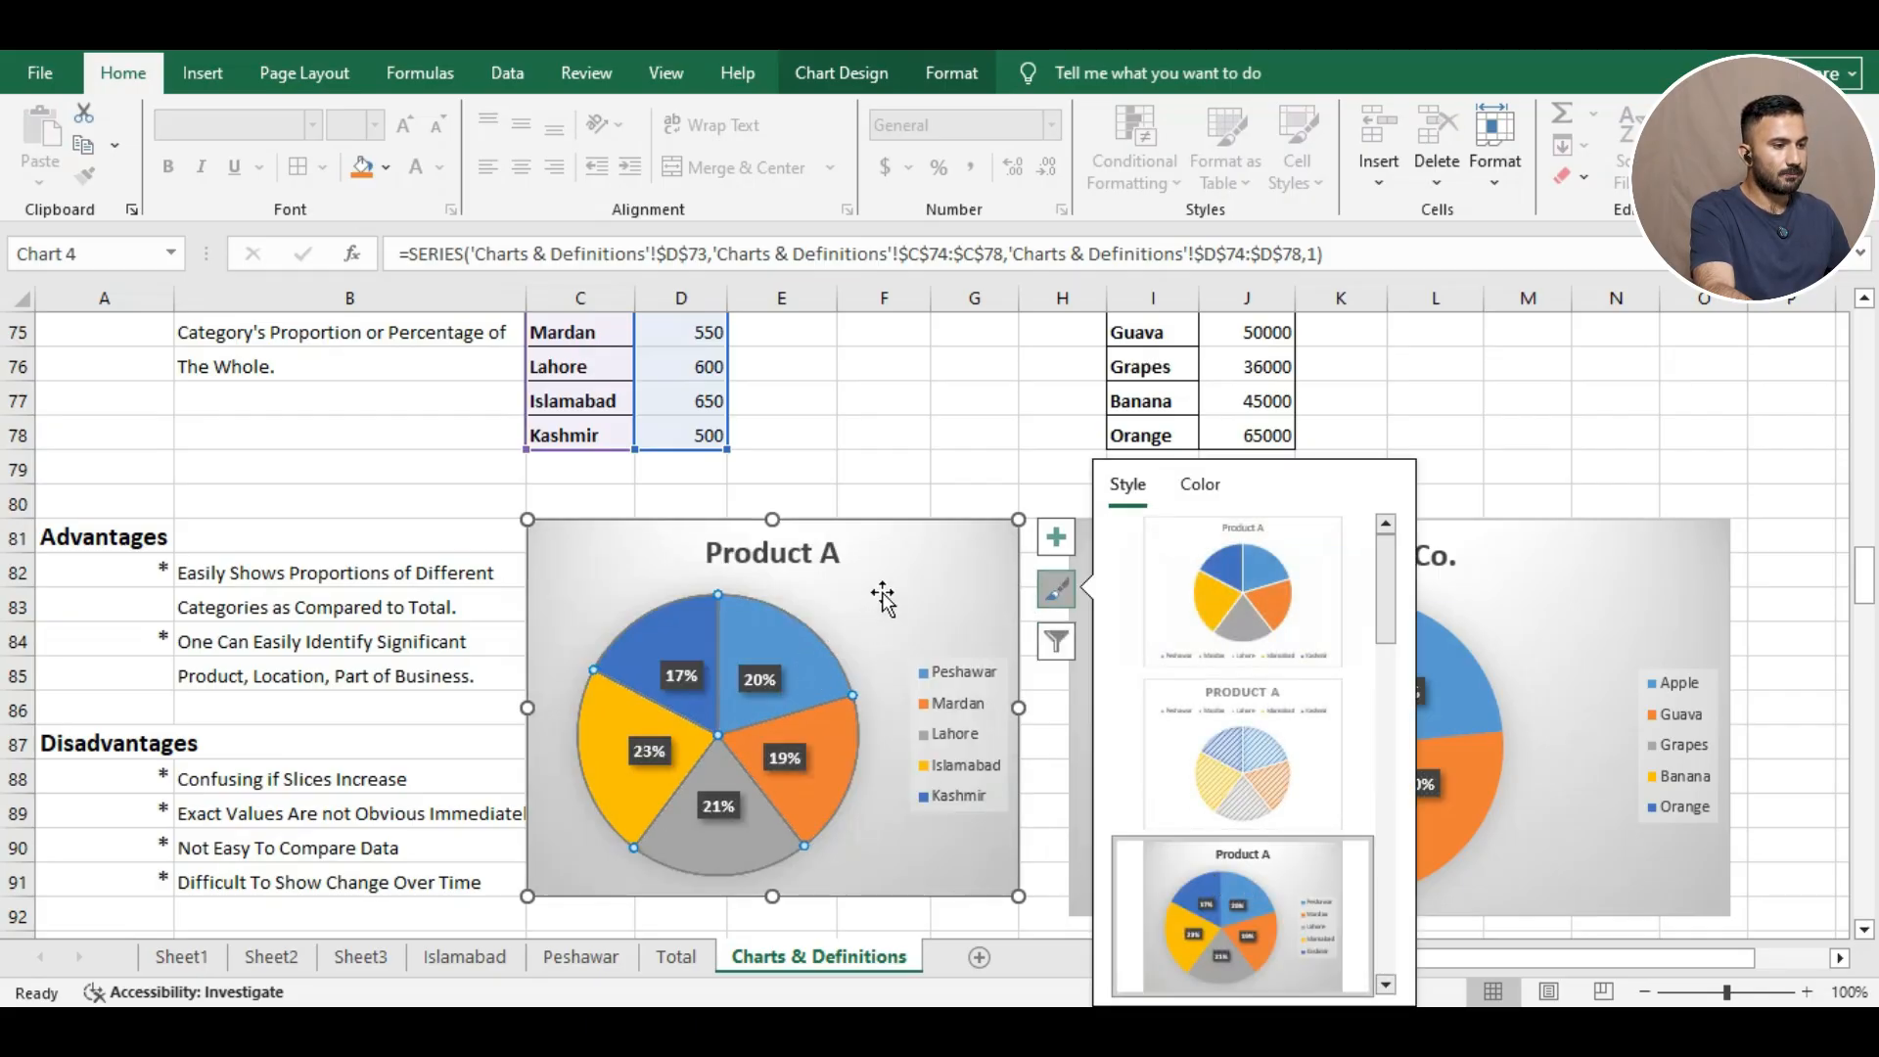
click(921, 550)
click(936, 480)
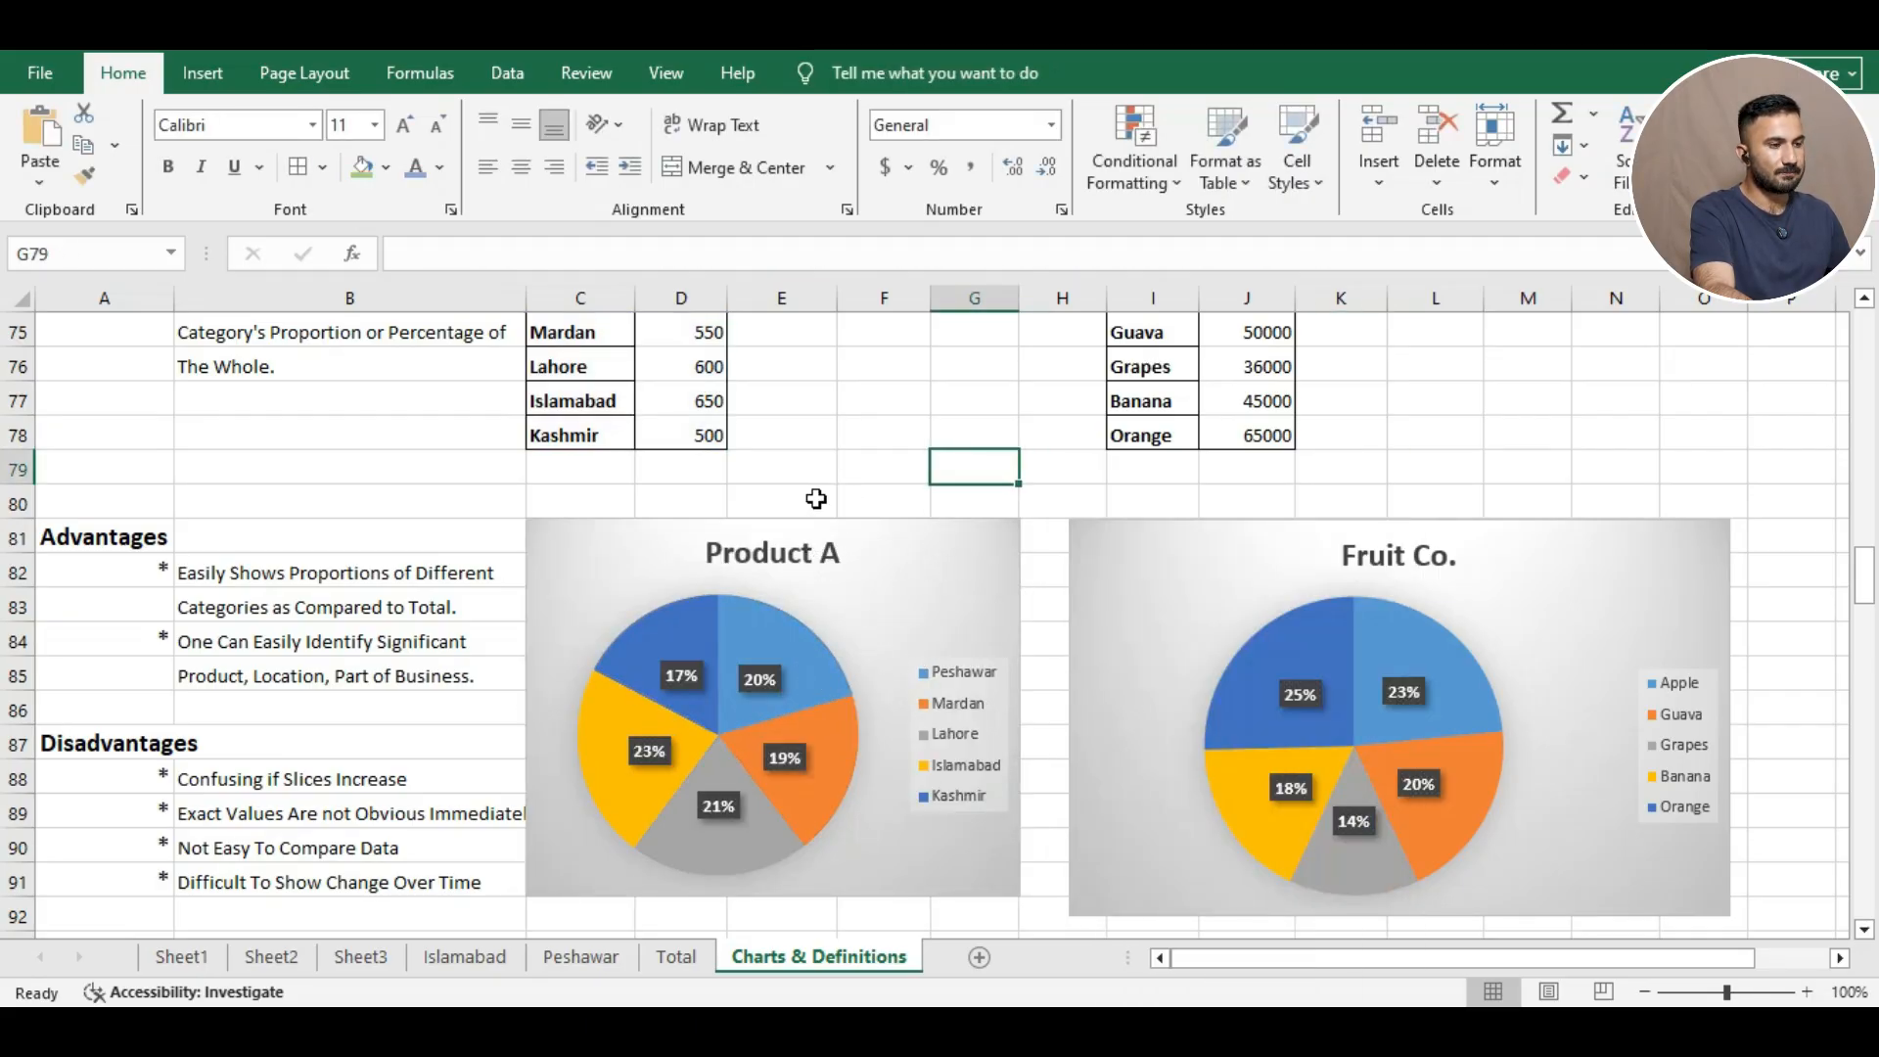
scroll(813, 495, up, 2)
scroll(767, 532, down, 2)
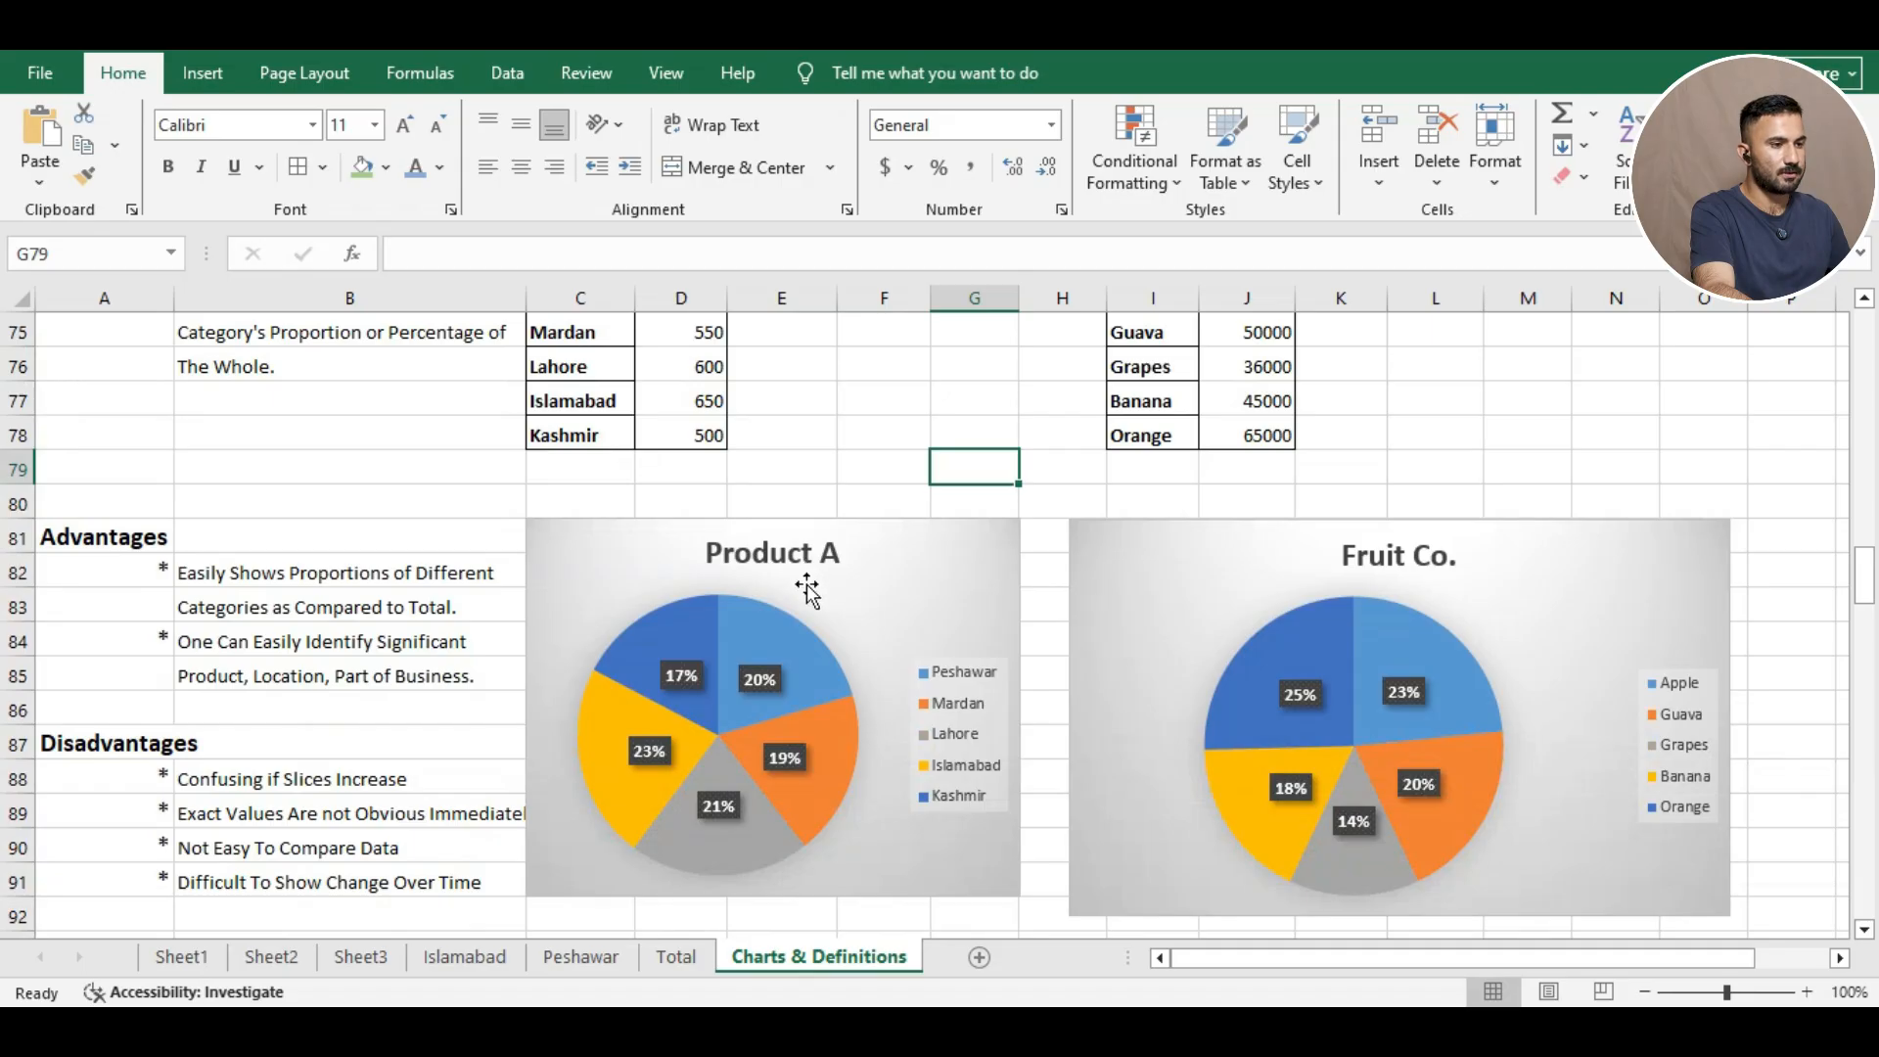
mouse_move(689, 714)
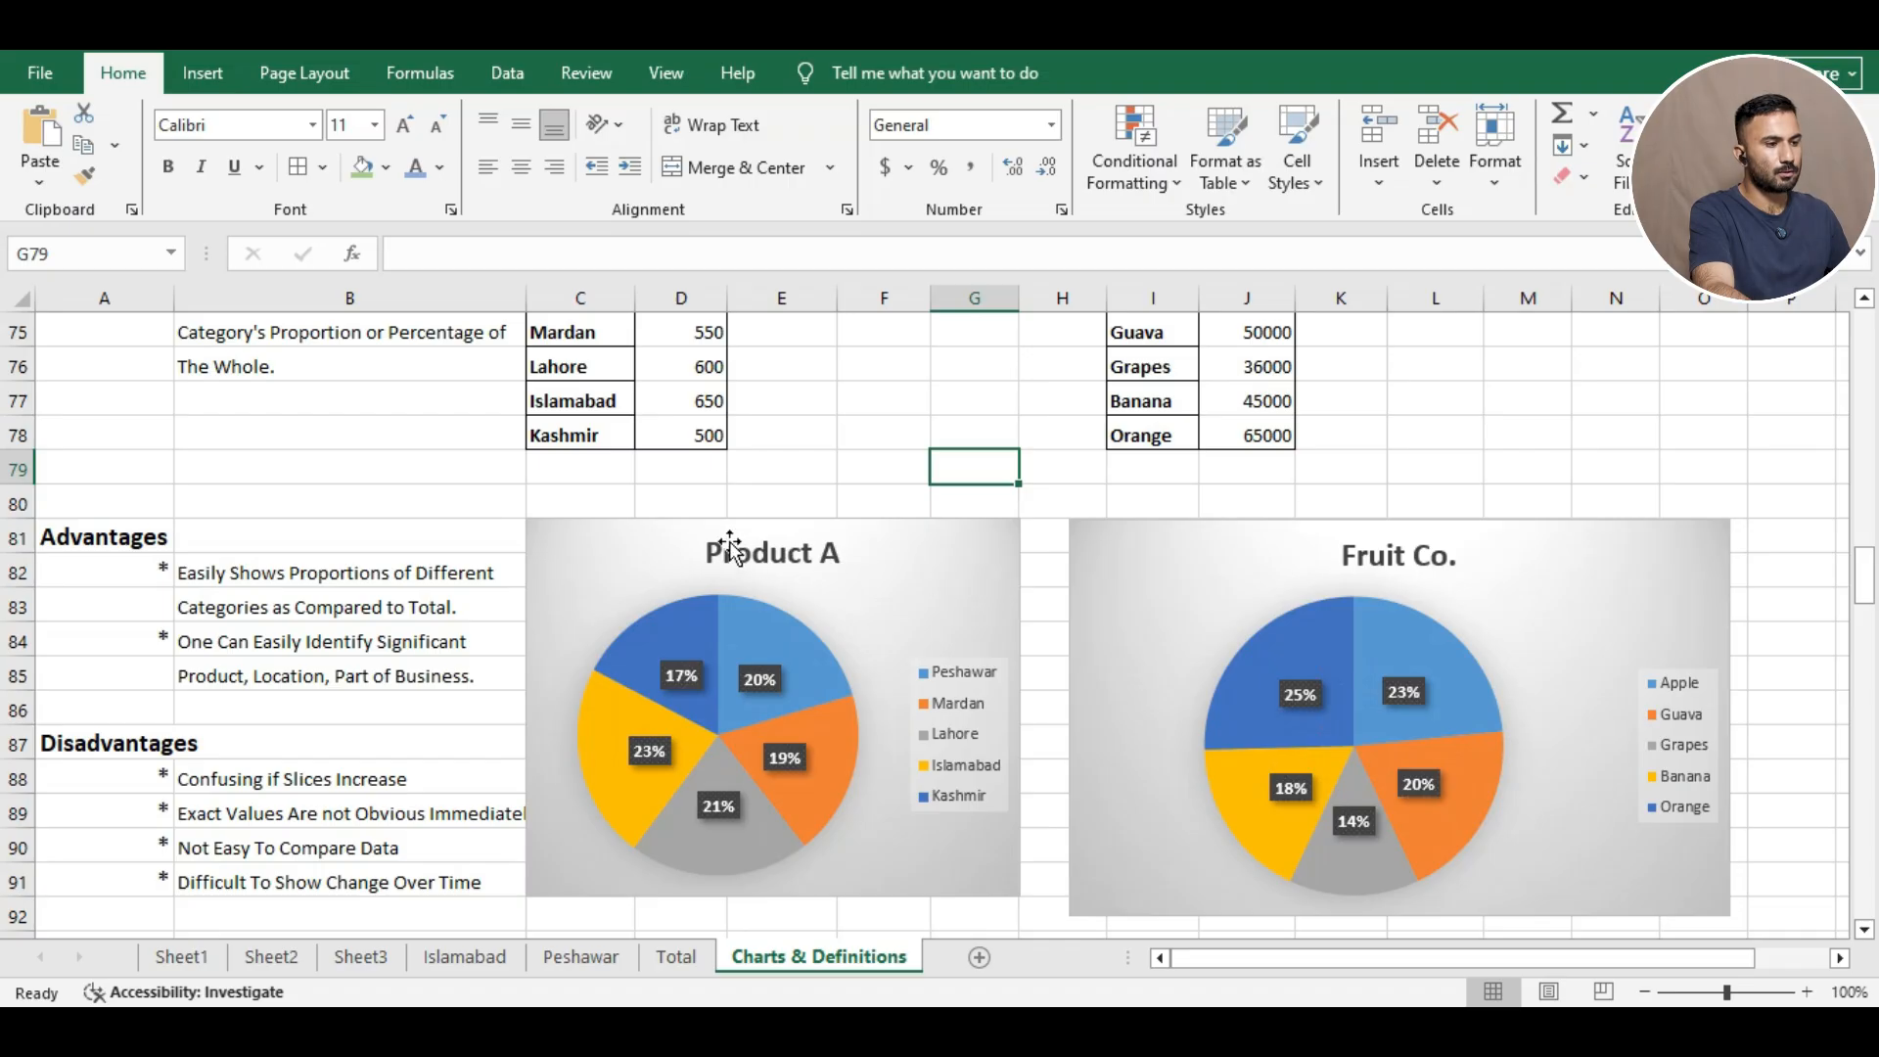
Drag the Product A chart's left edge right so 'Exact Values Are not Obvious Immediately' shows fully.
click(789, 503)
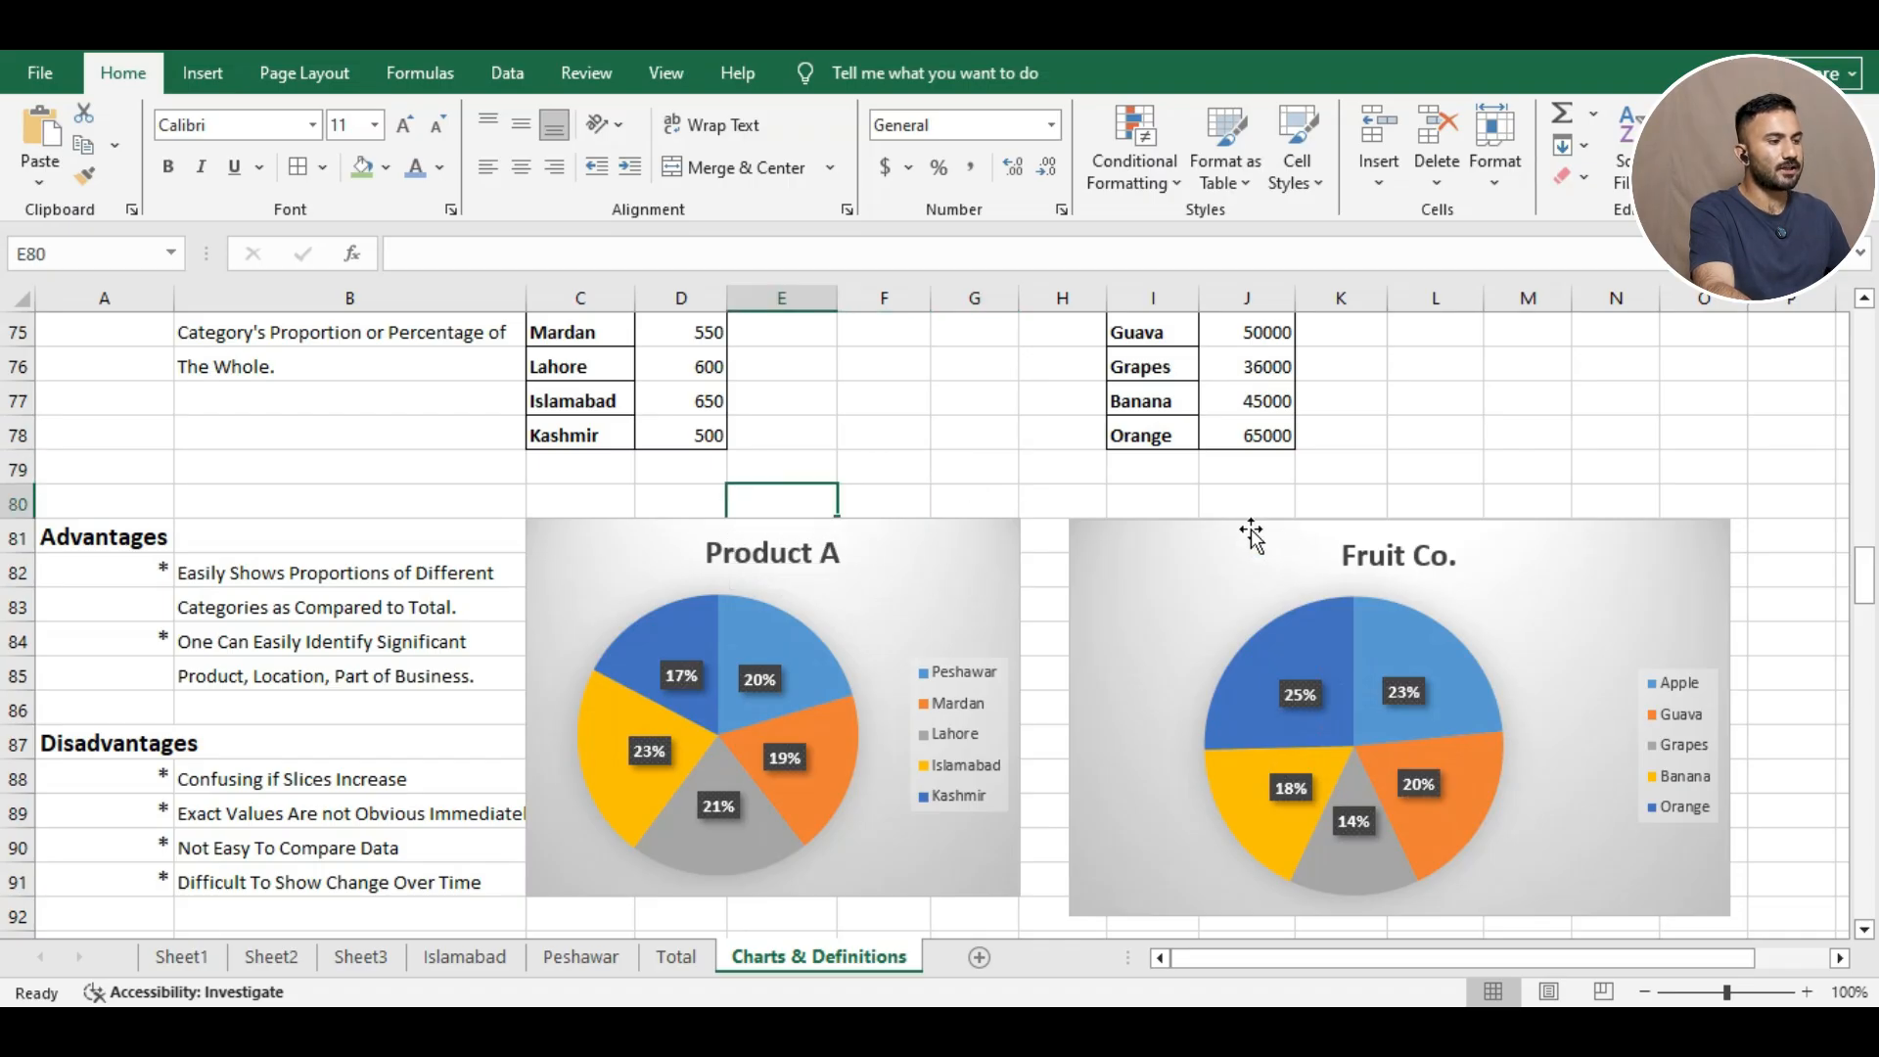
drag(1868, 576, 1869, 589)
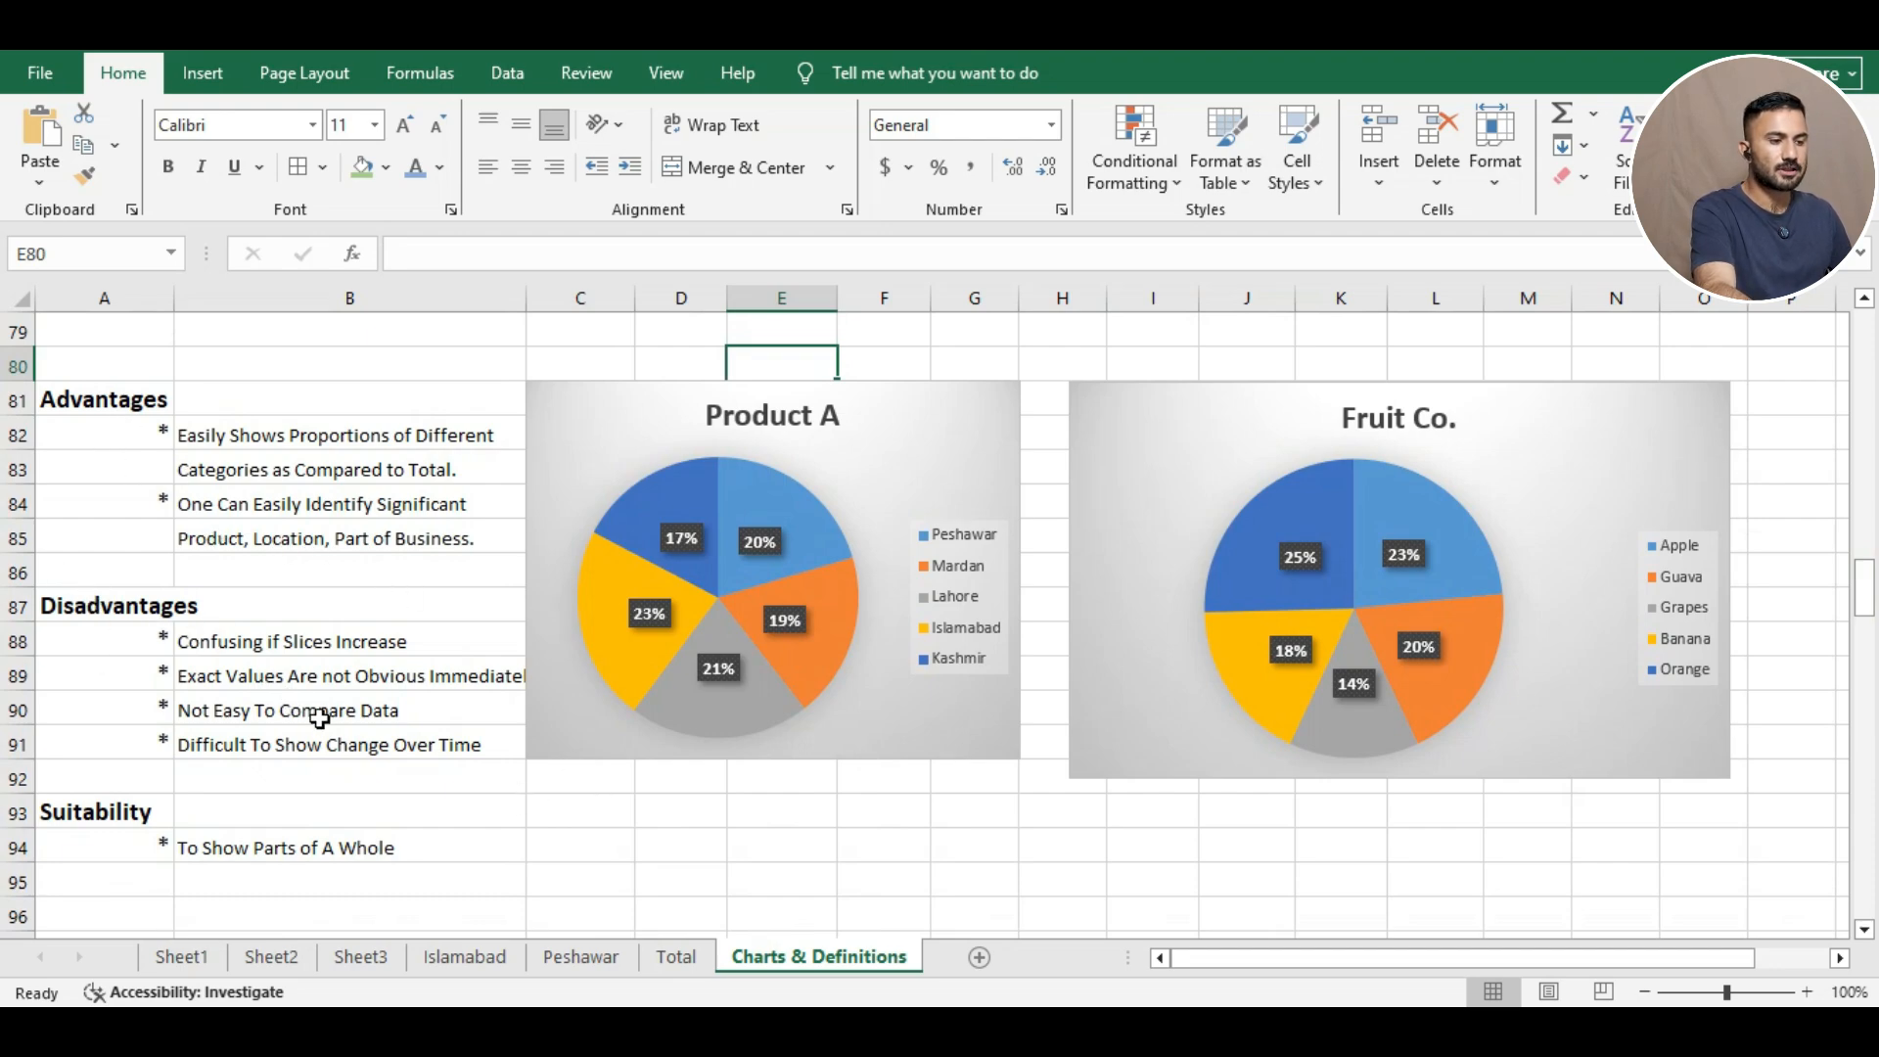
click(558, 780)
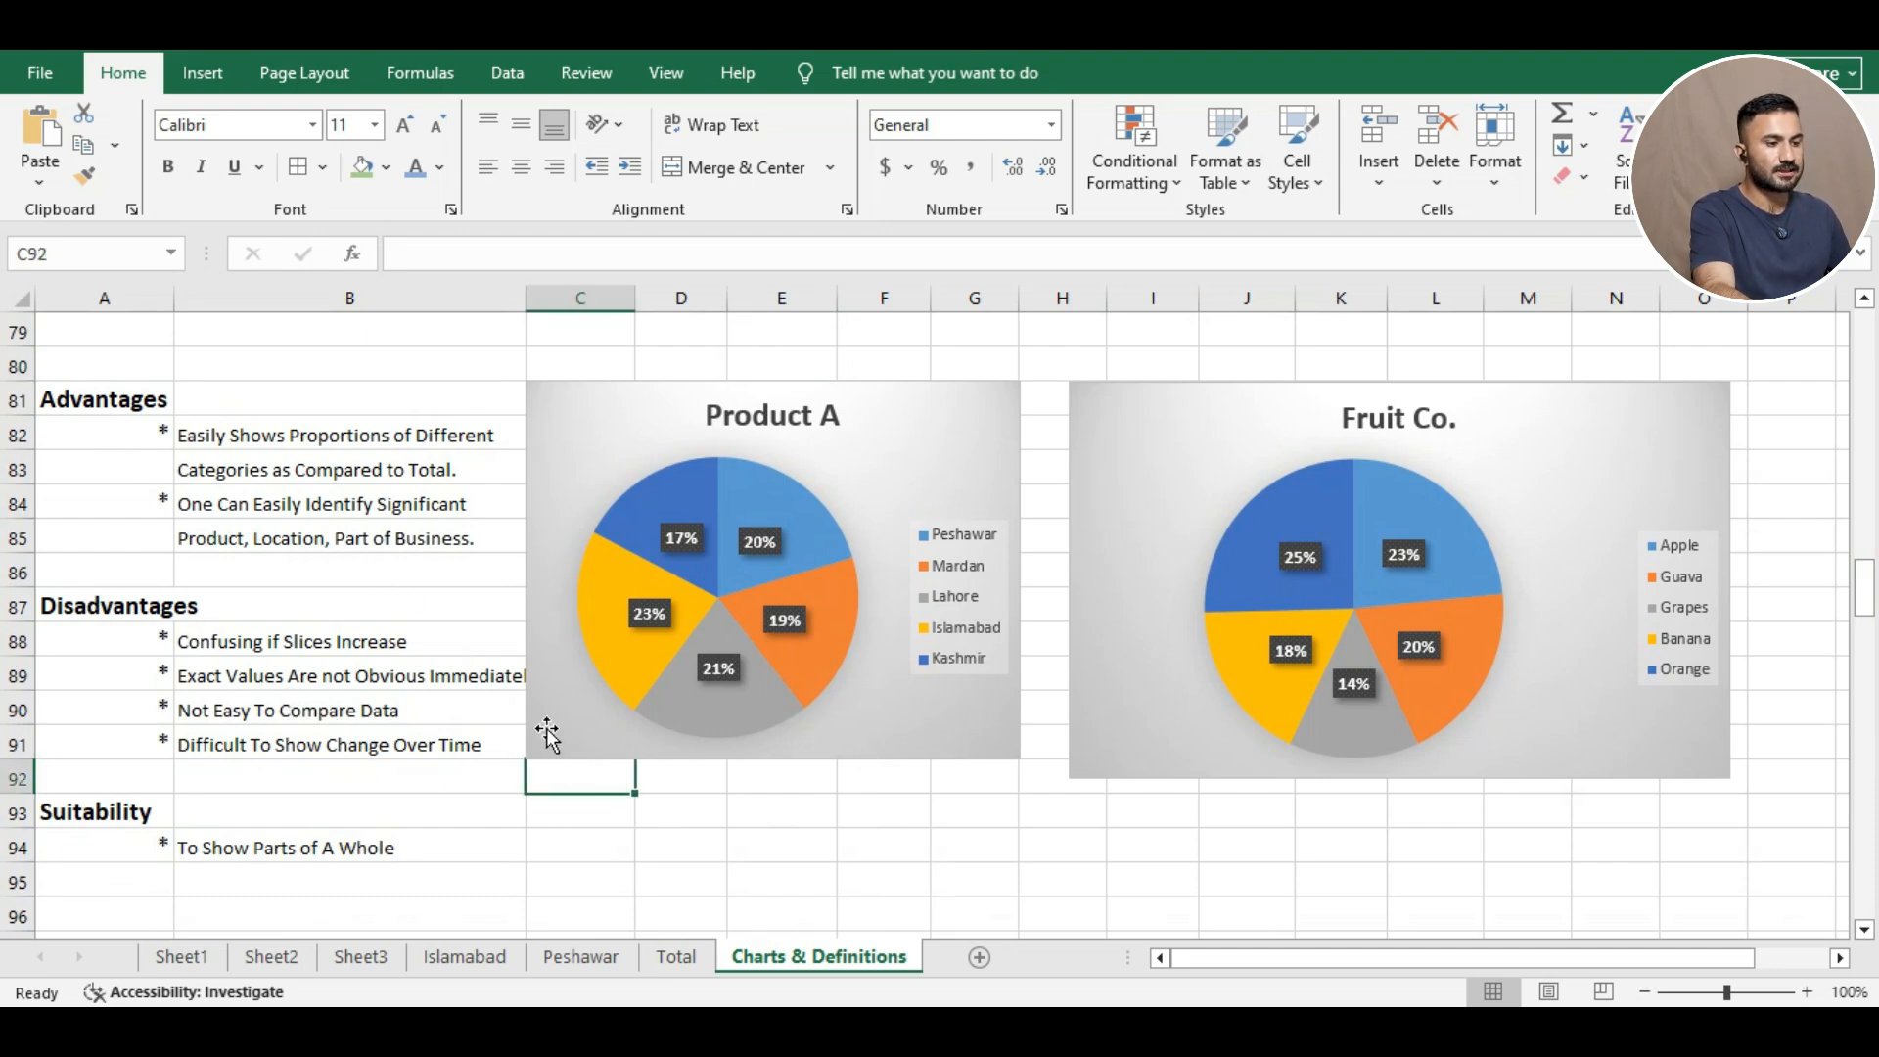
click(584, 578)
mouse_move(528, 567)
mouse_down()
mouse_move(584, 569)
mouse_move(546, 567)
mouse_up()
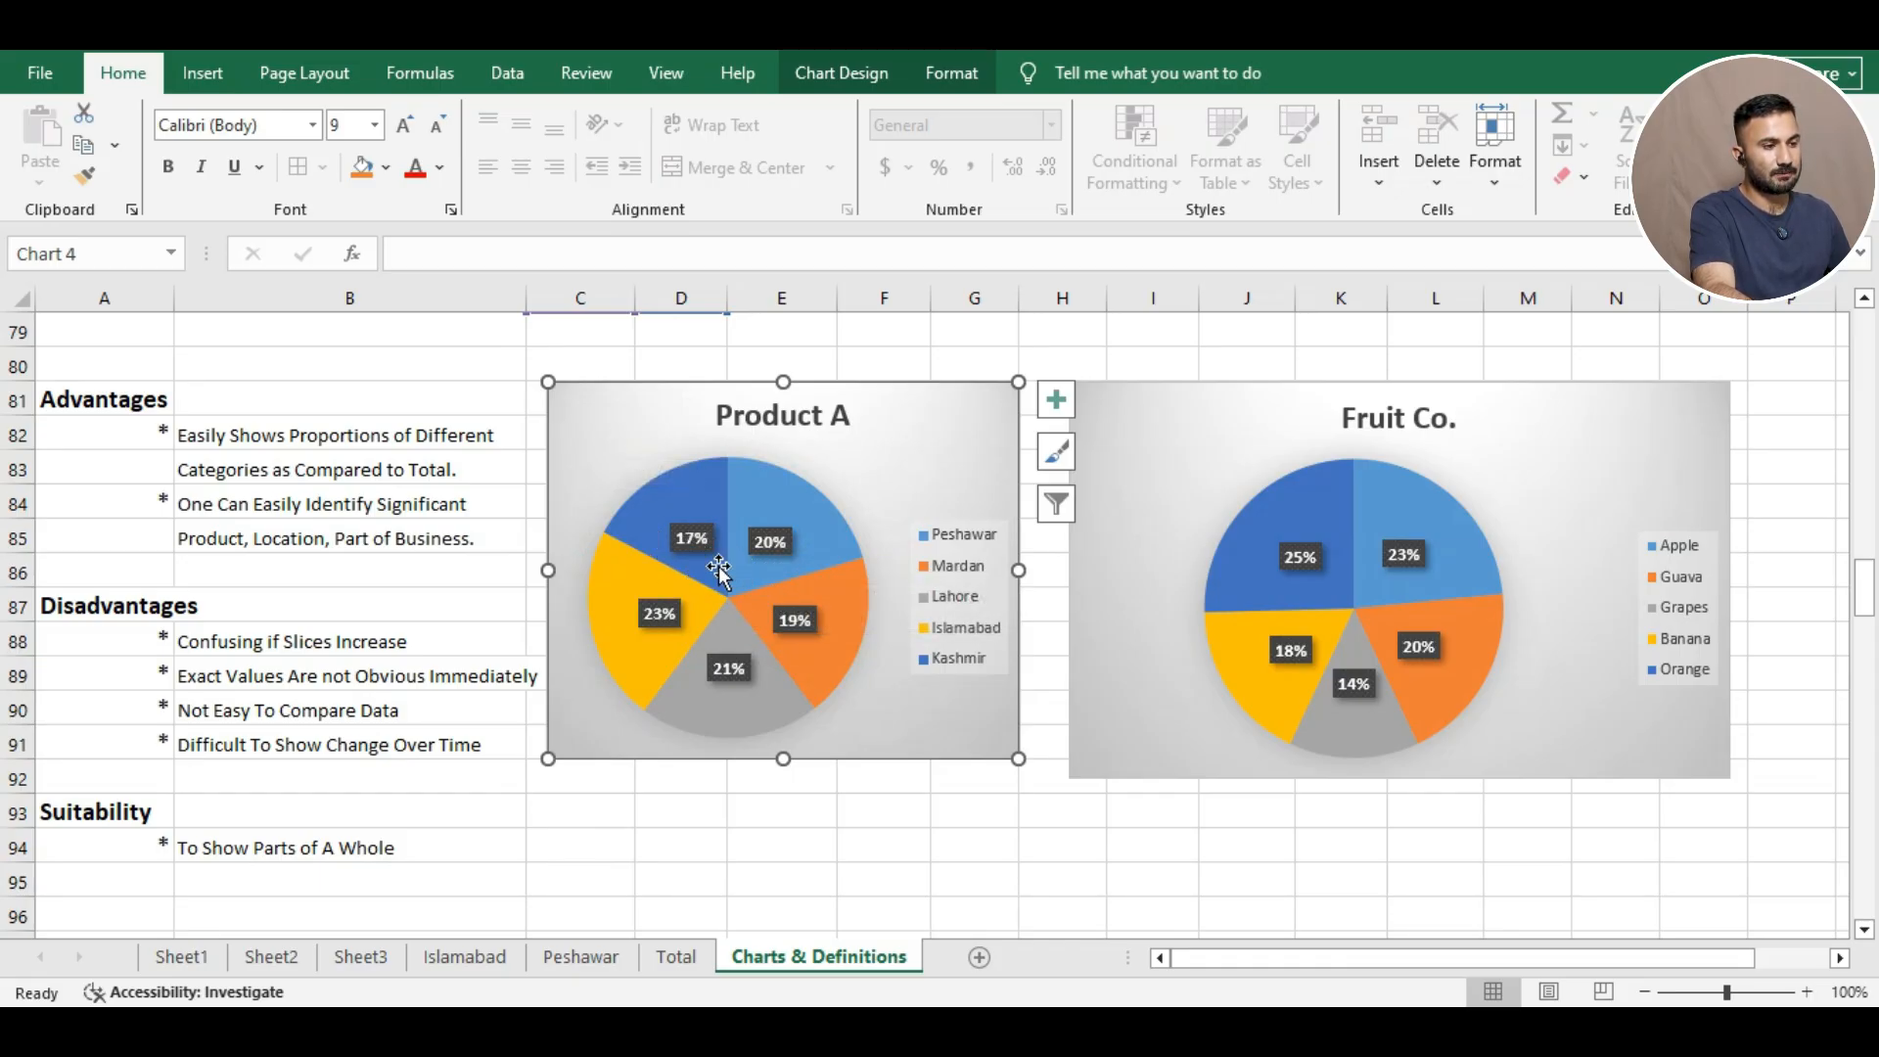
Go over the Product A slice values, then deselect the chart.
mouse_move(678, 589)
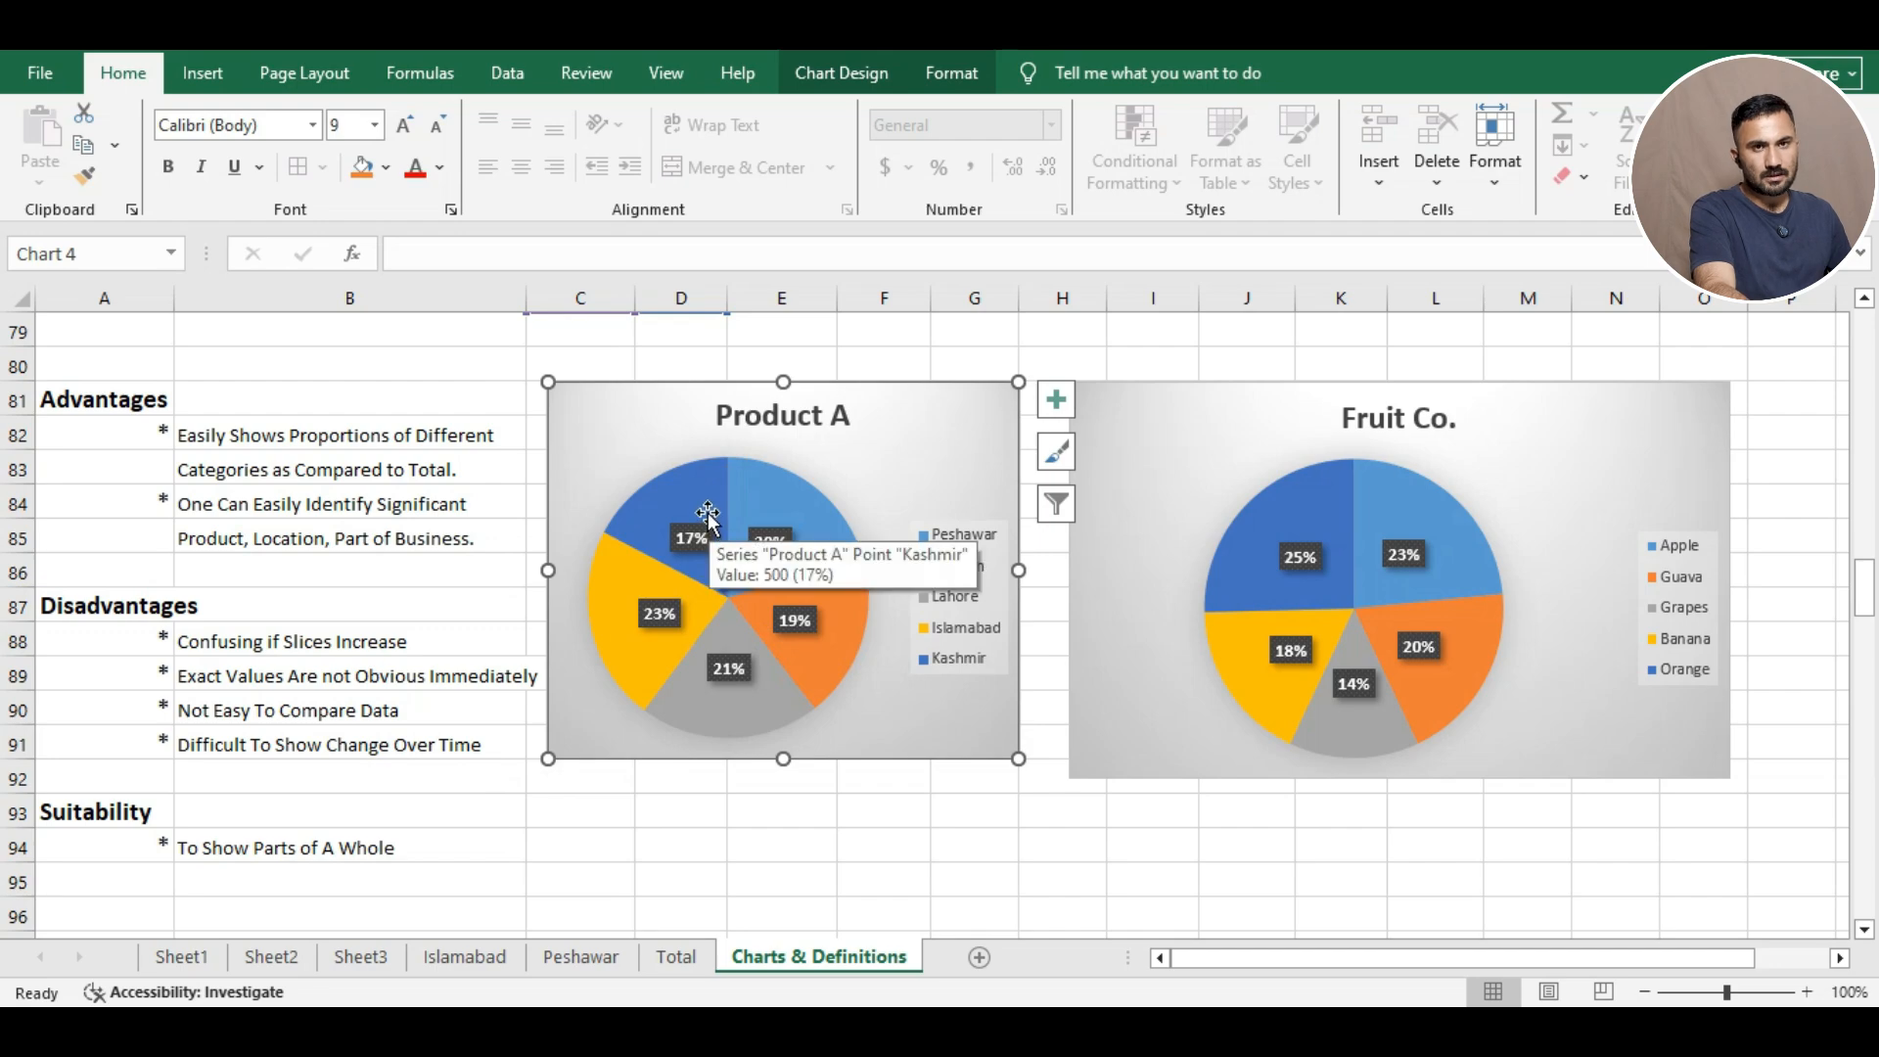
mouse_move(827, 486)
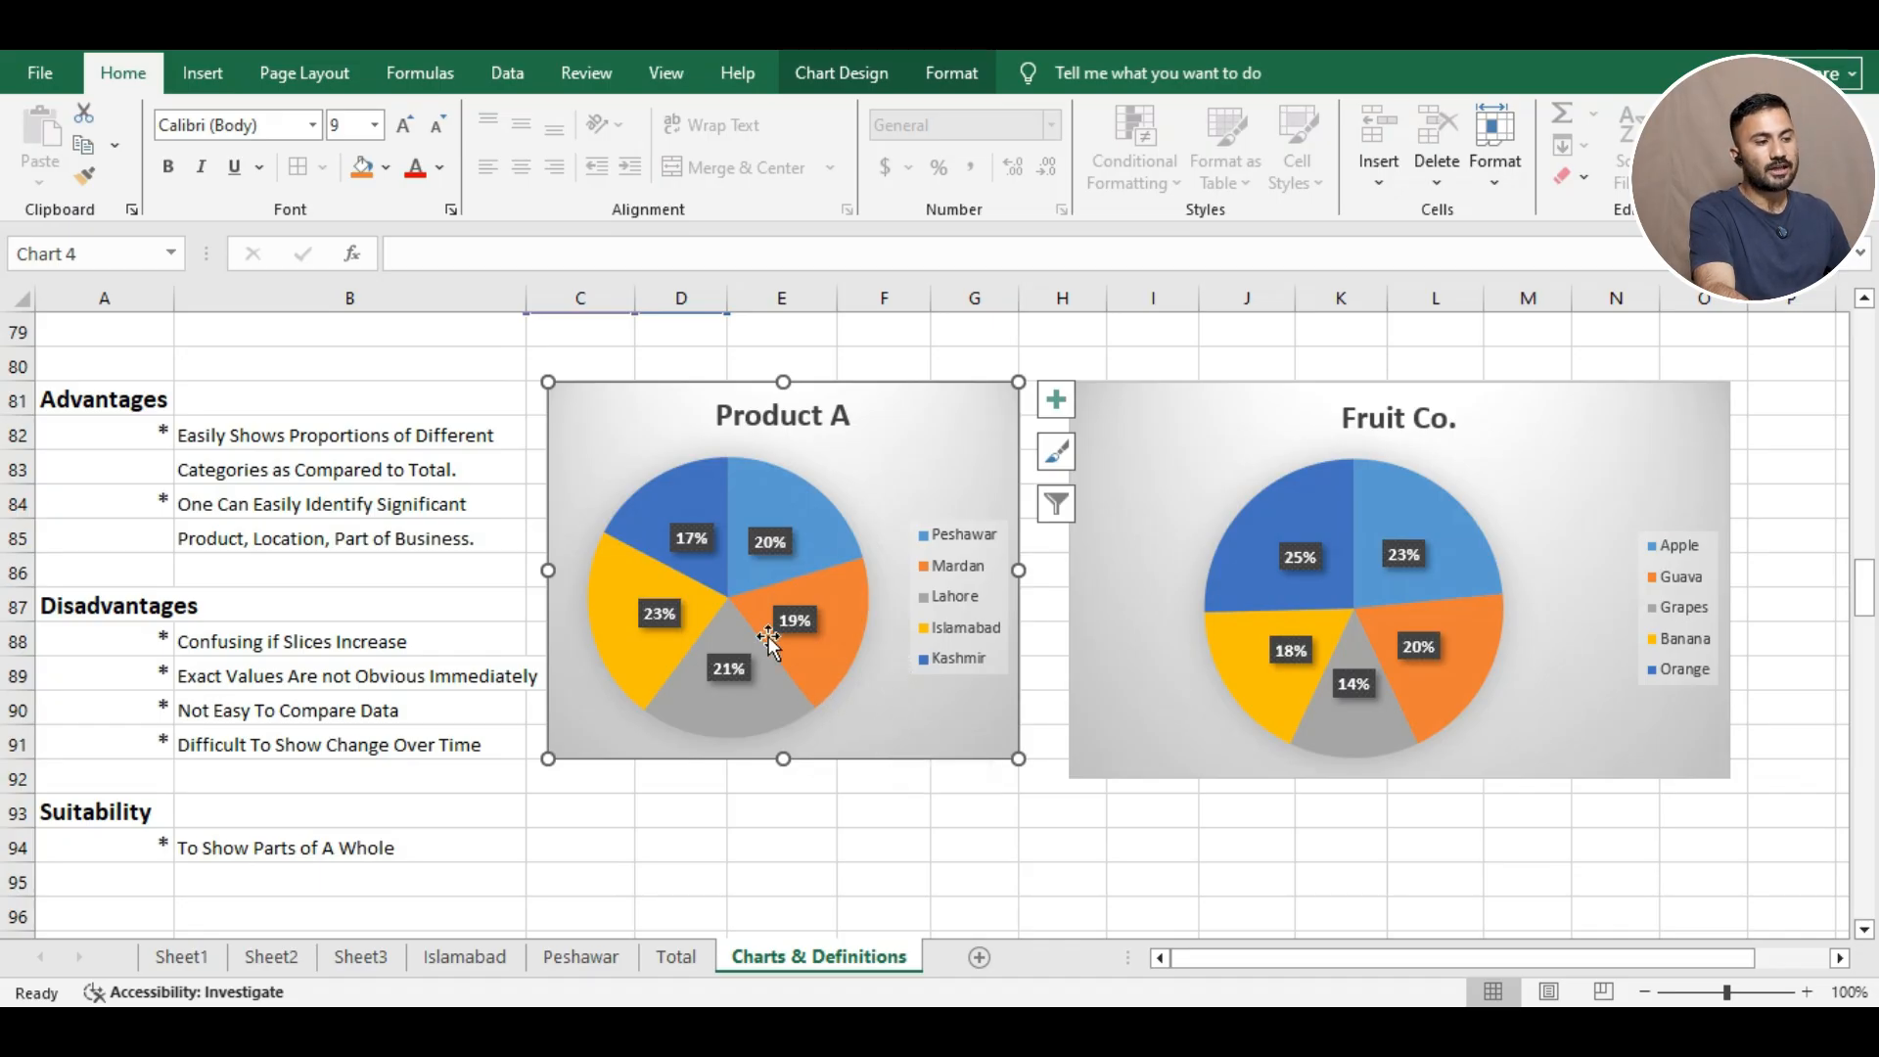
mouse_move(769, 639)
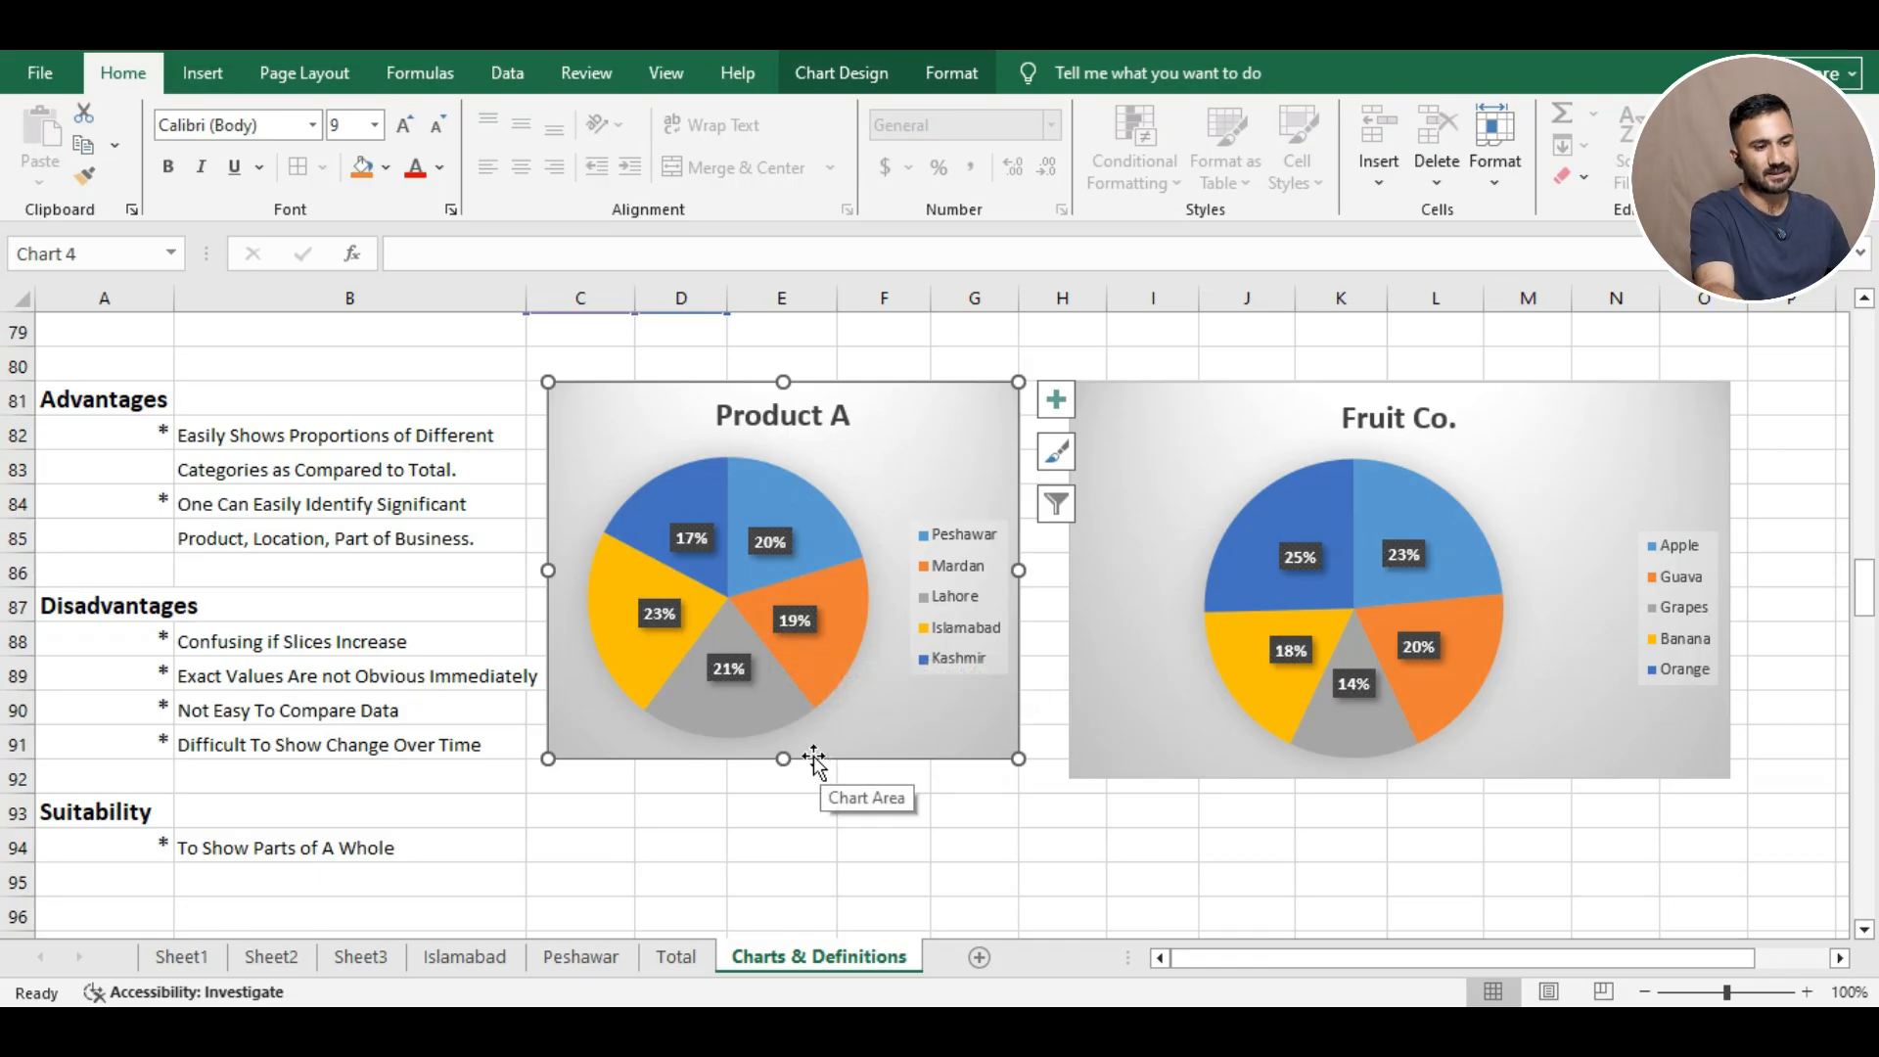
click(437, 839)
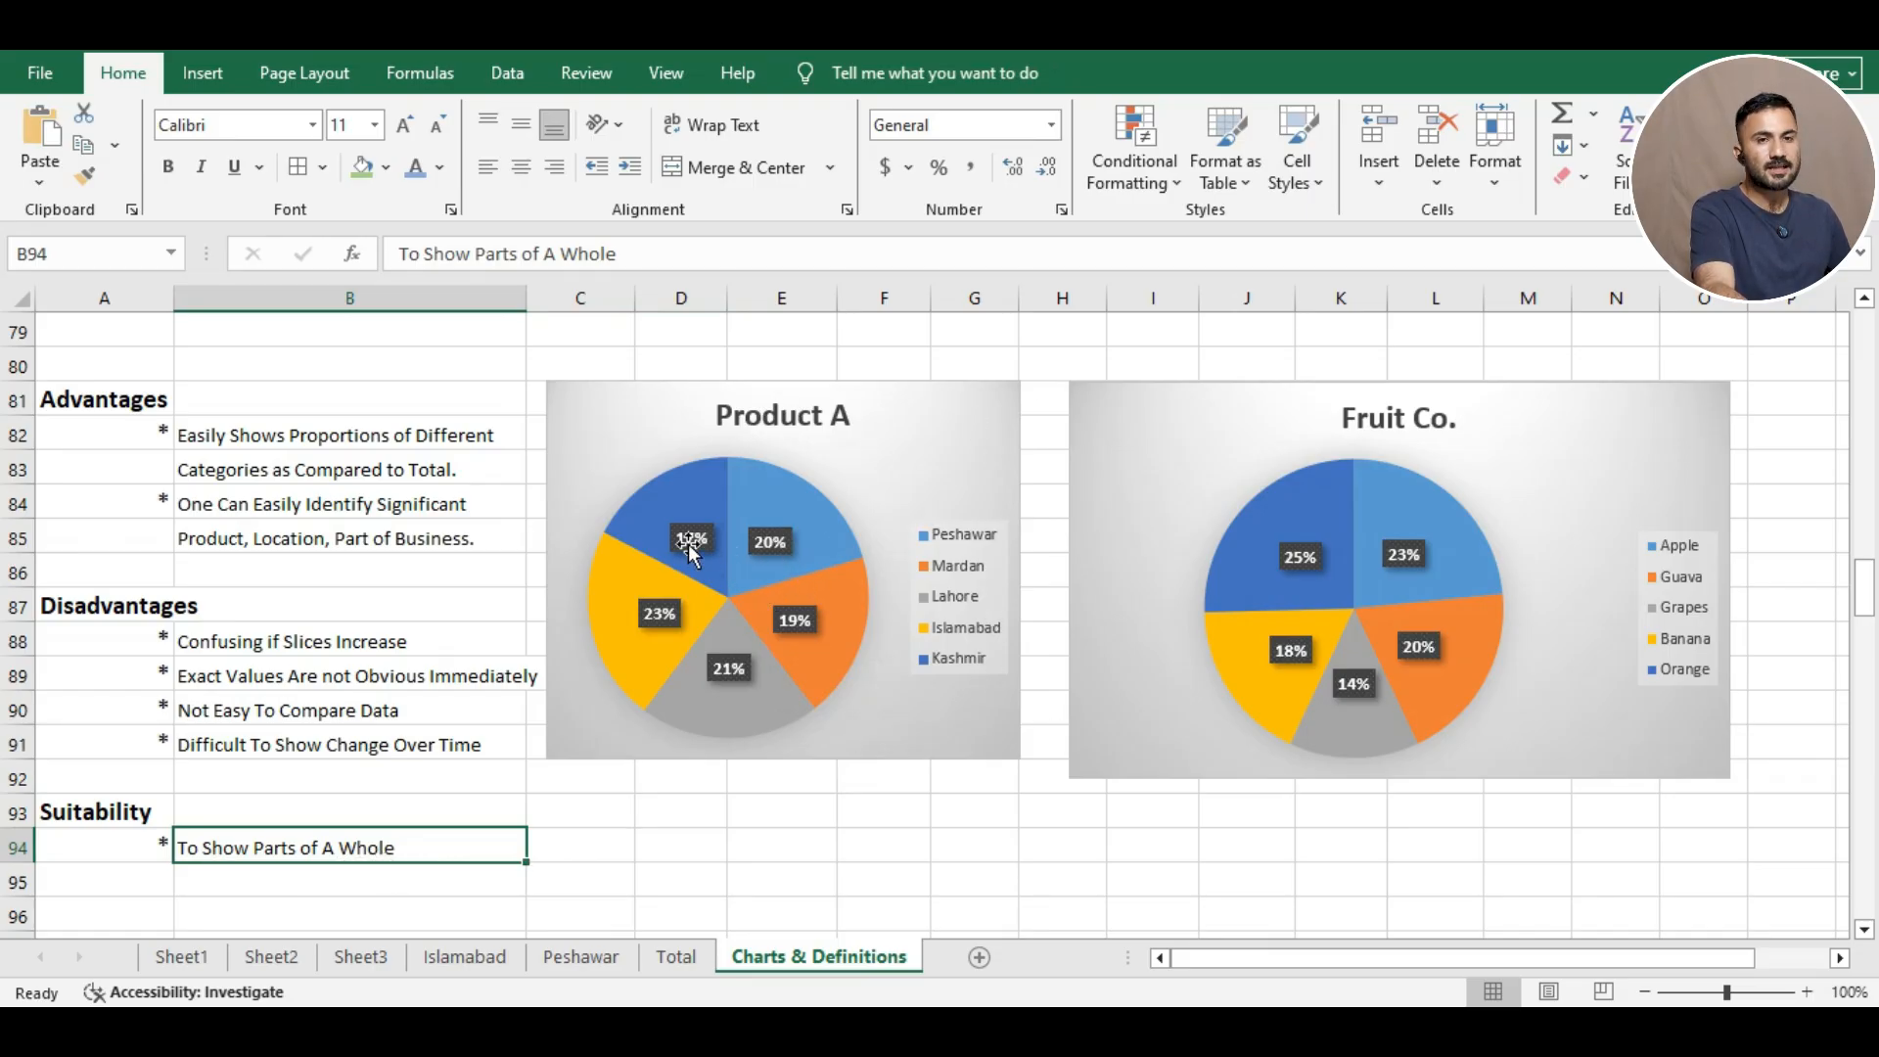
mouse_move(683, 560)
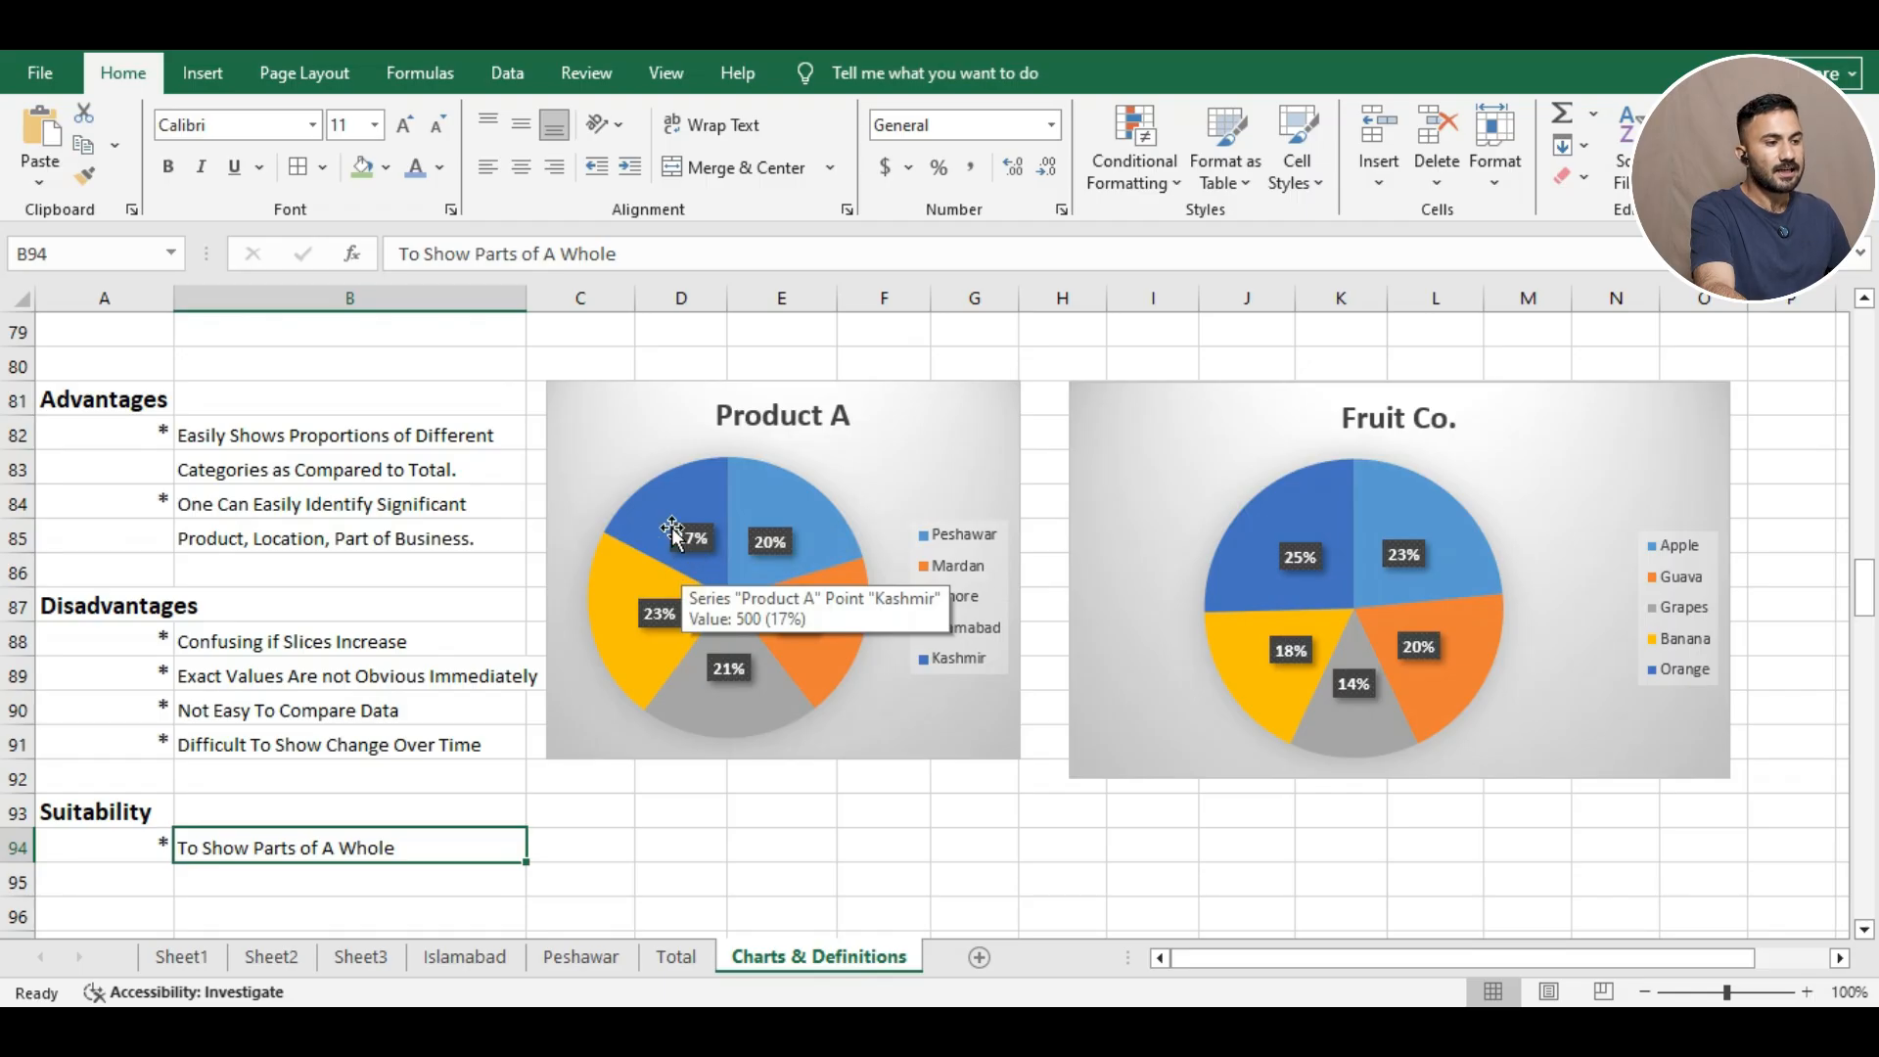
mouse_move(738, 697)
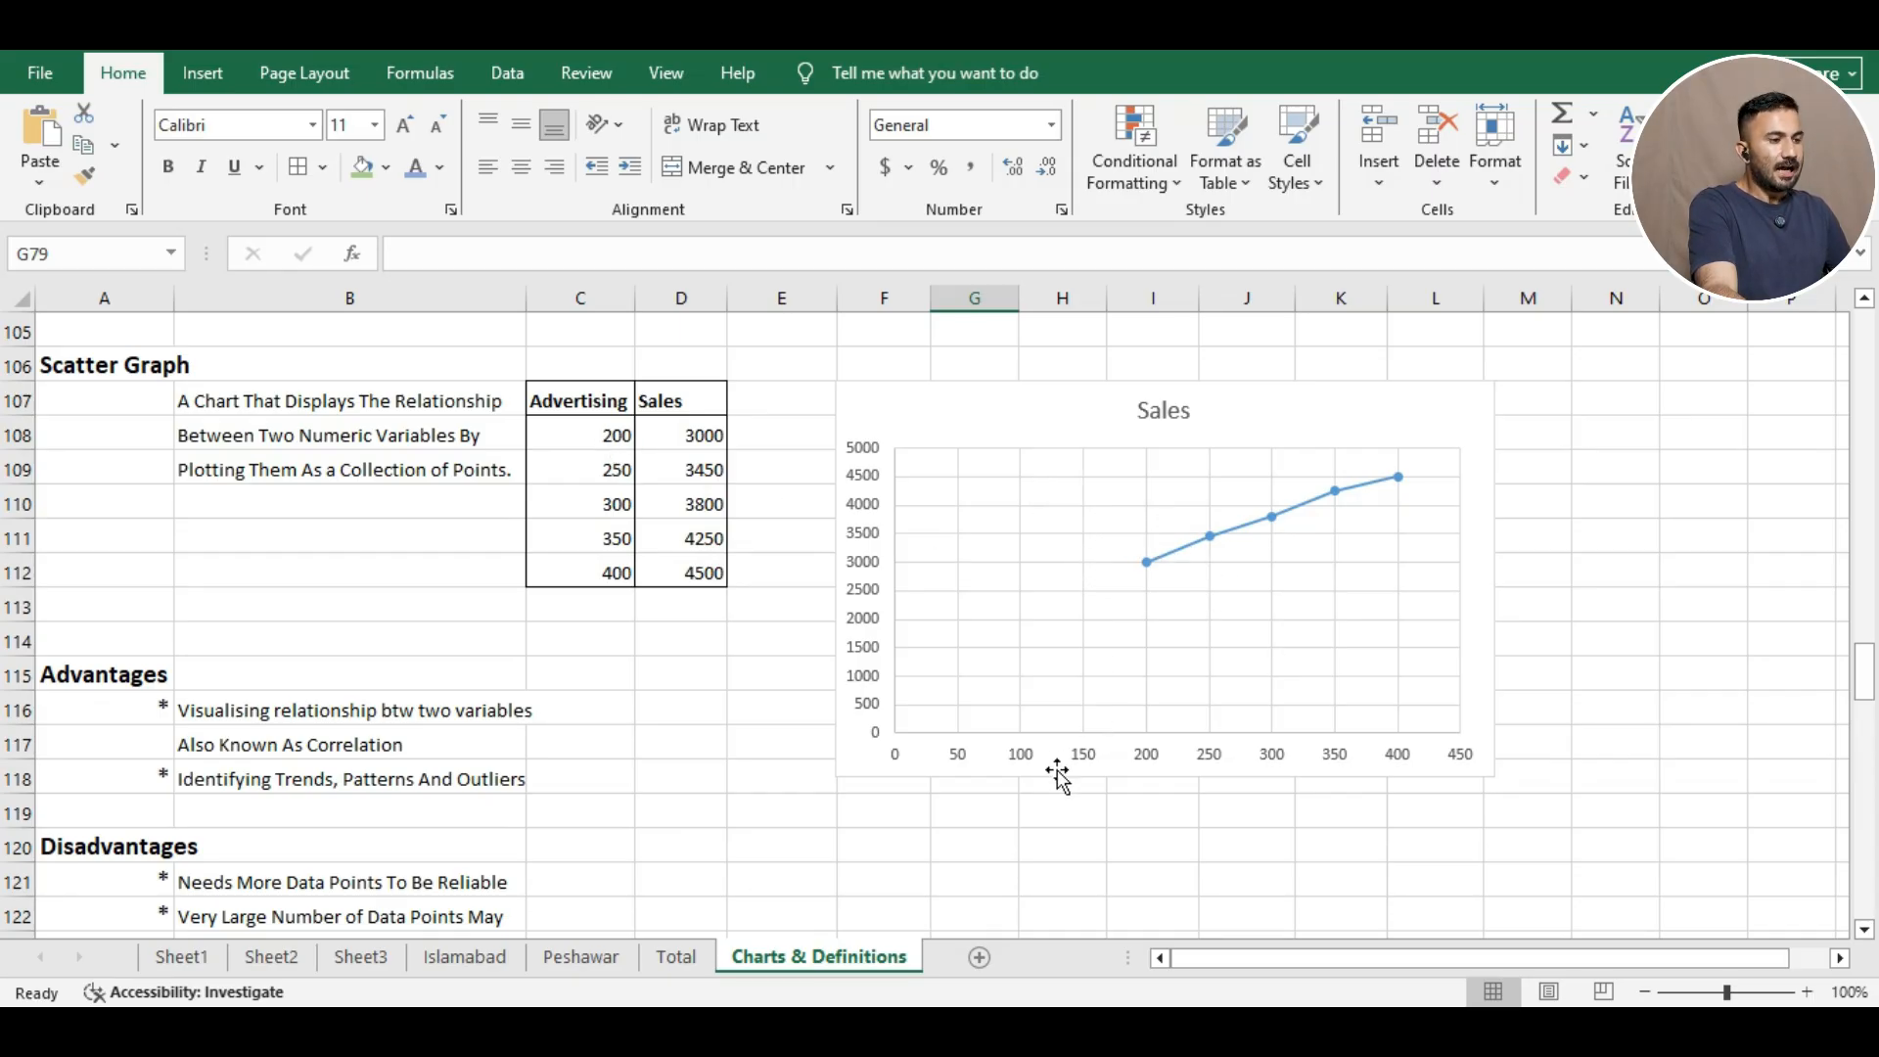
Select the Advertising and Sales table C107:D112 and show the Insert tab's chart options.
drag(562, 395, 705, 574)
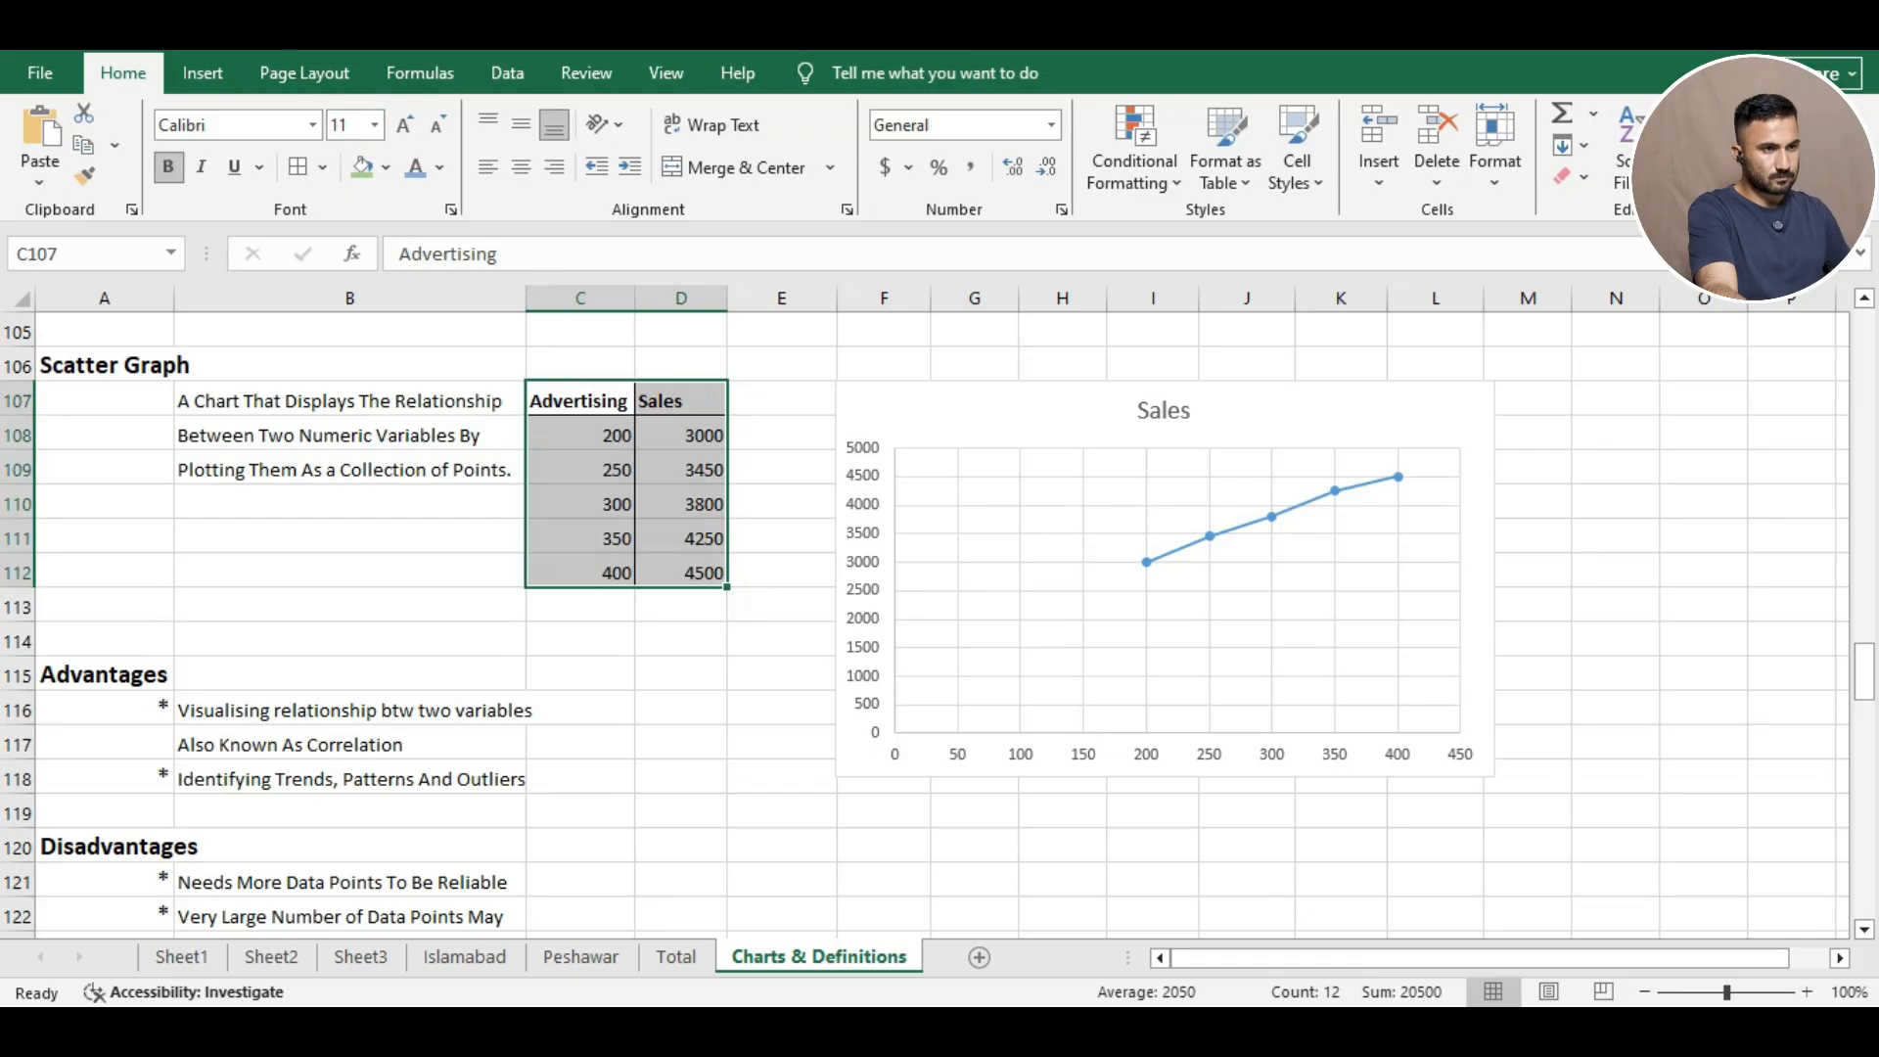
click(205, 69)
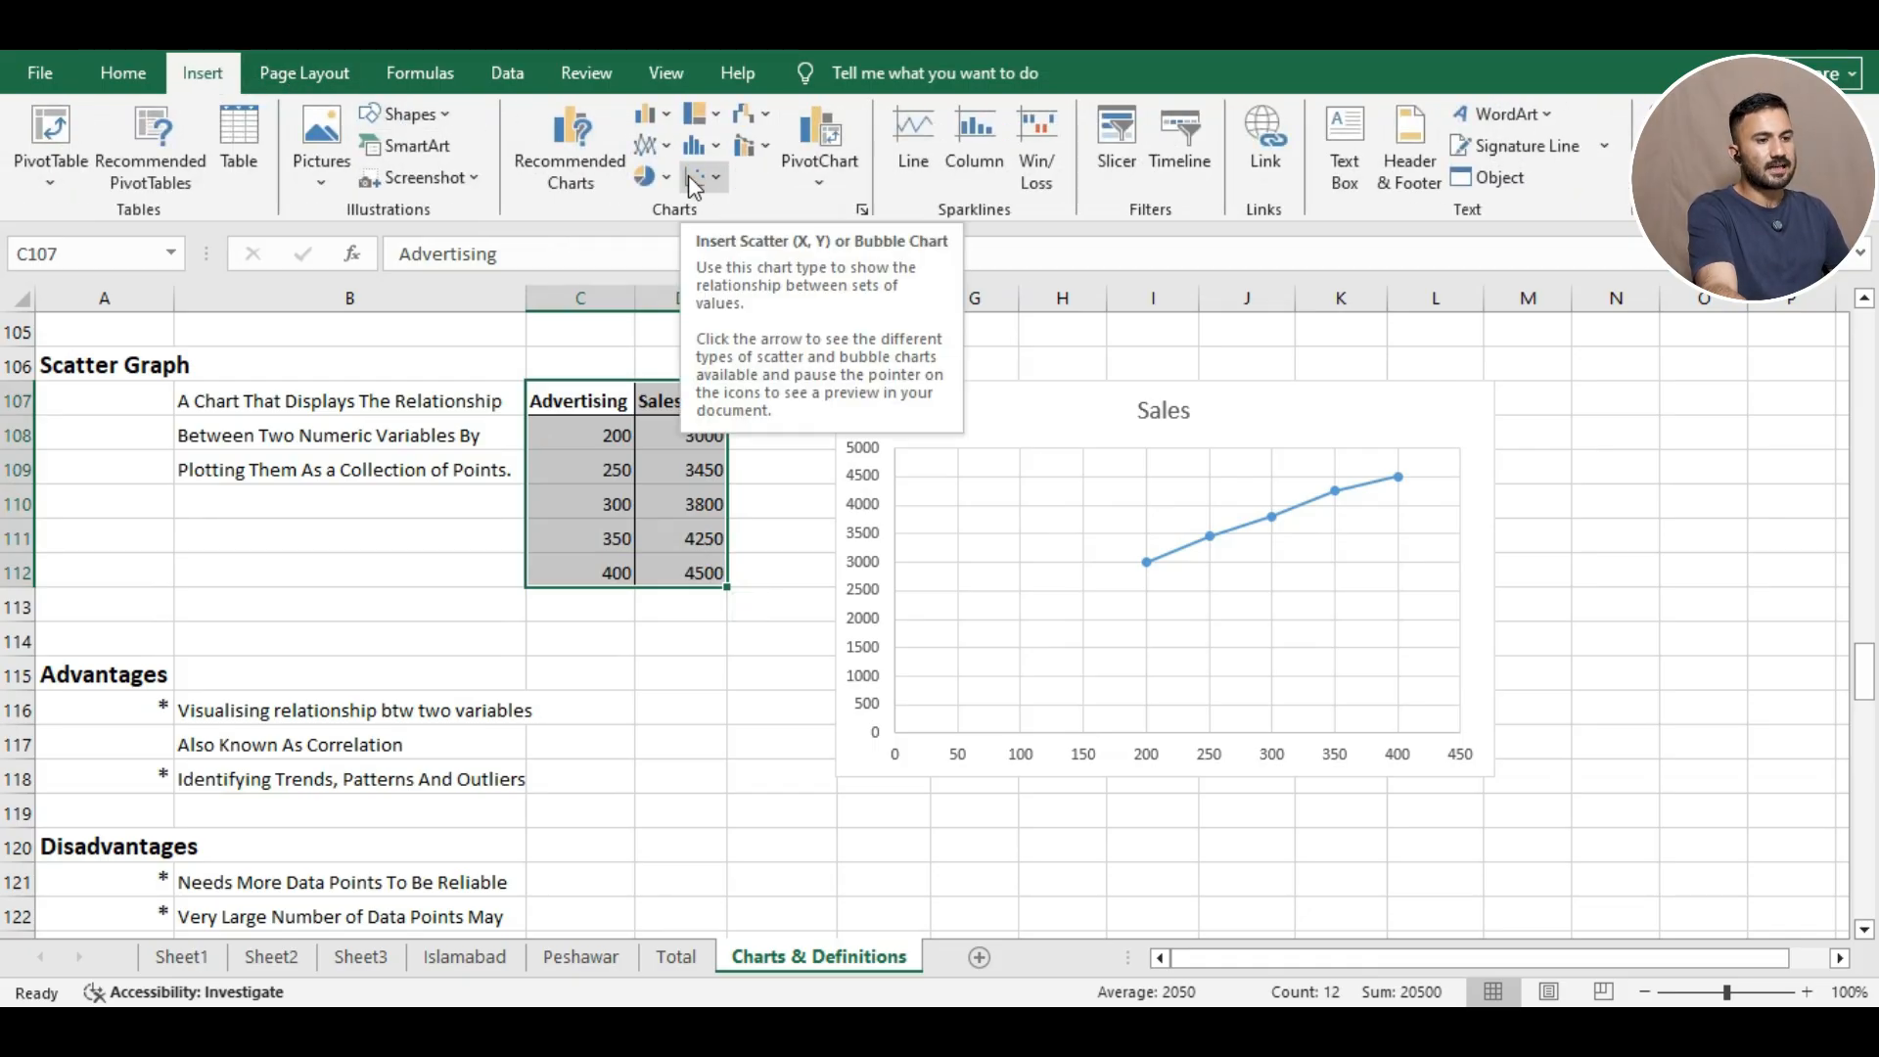
click(1030, 337)
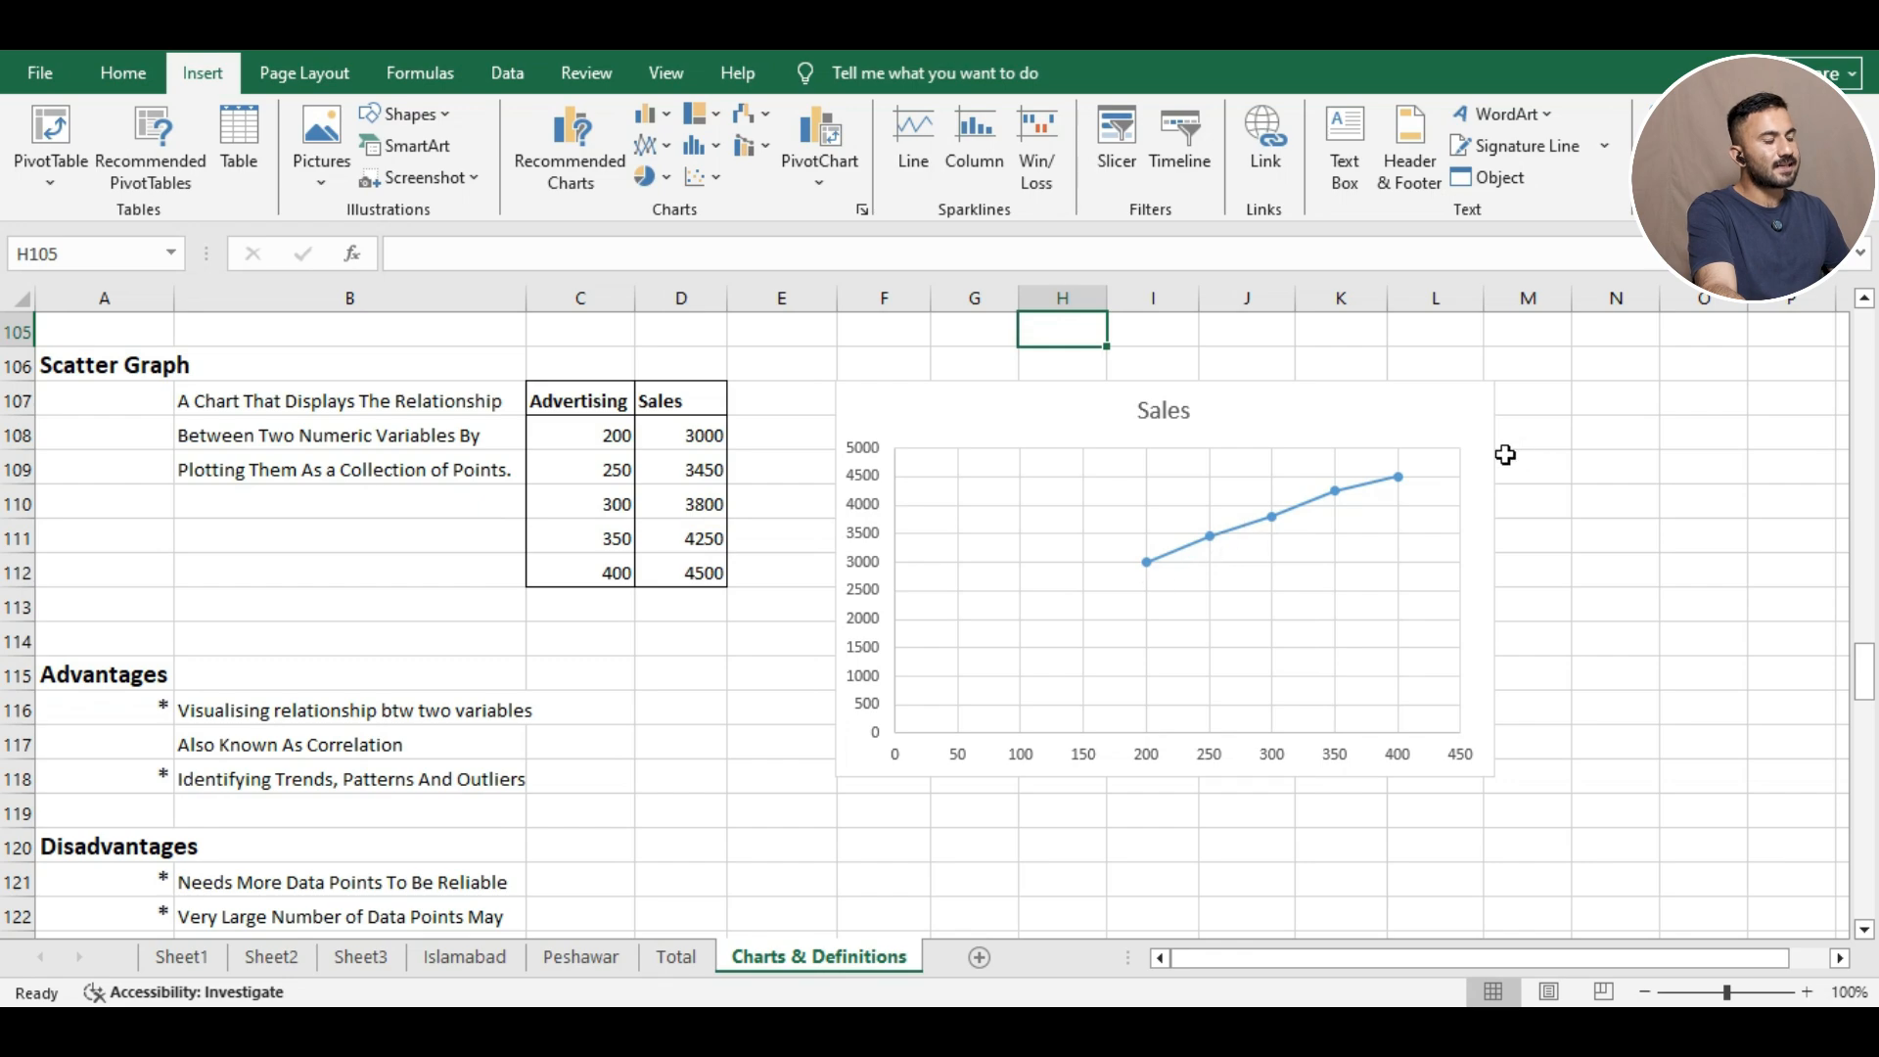
Review the Sales scatter chart plotted from the Advertising and Sales table.
mouse_move(1217, 538)
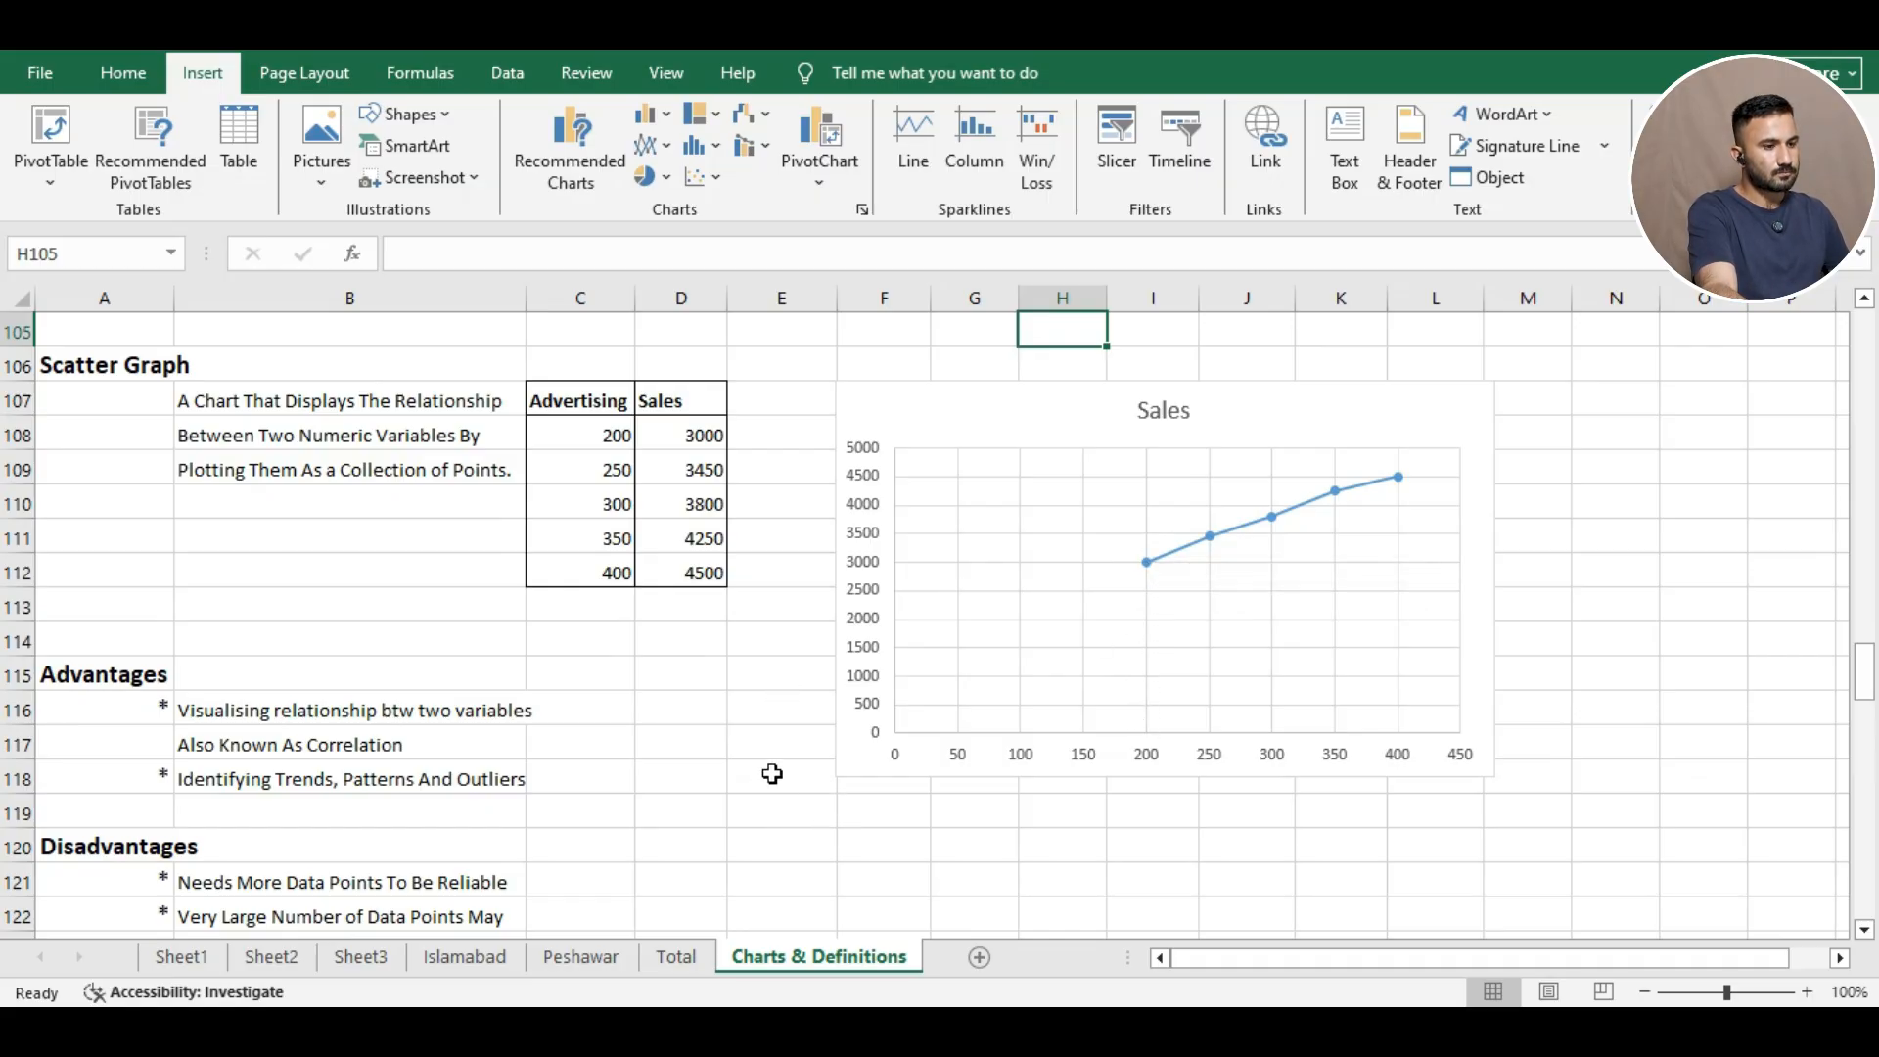
Move the Sales chart down below its data table, starting around row 114, column E.
scroll(501, 829, down, 1)
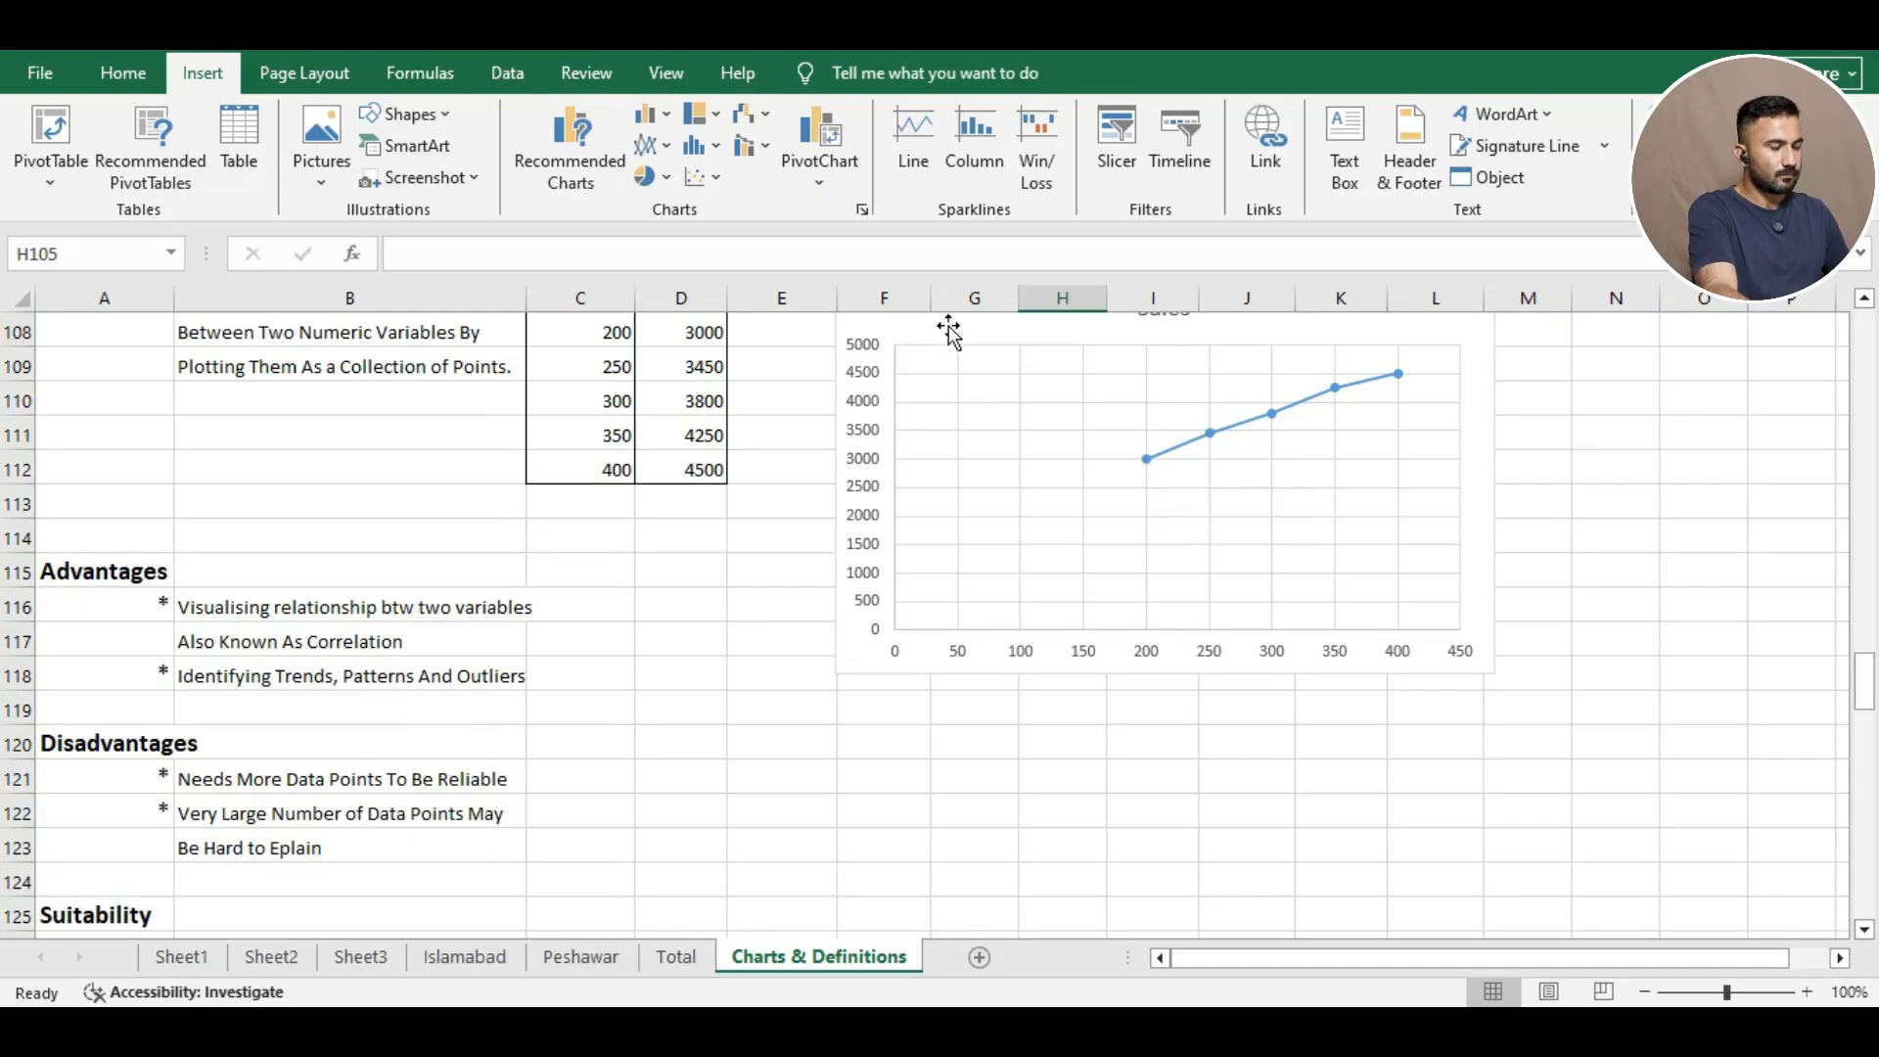
drag(948, 330, 840, 561)
scroll(1048, 474, down, 1)
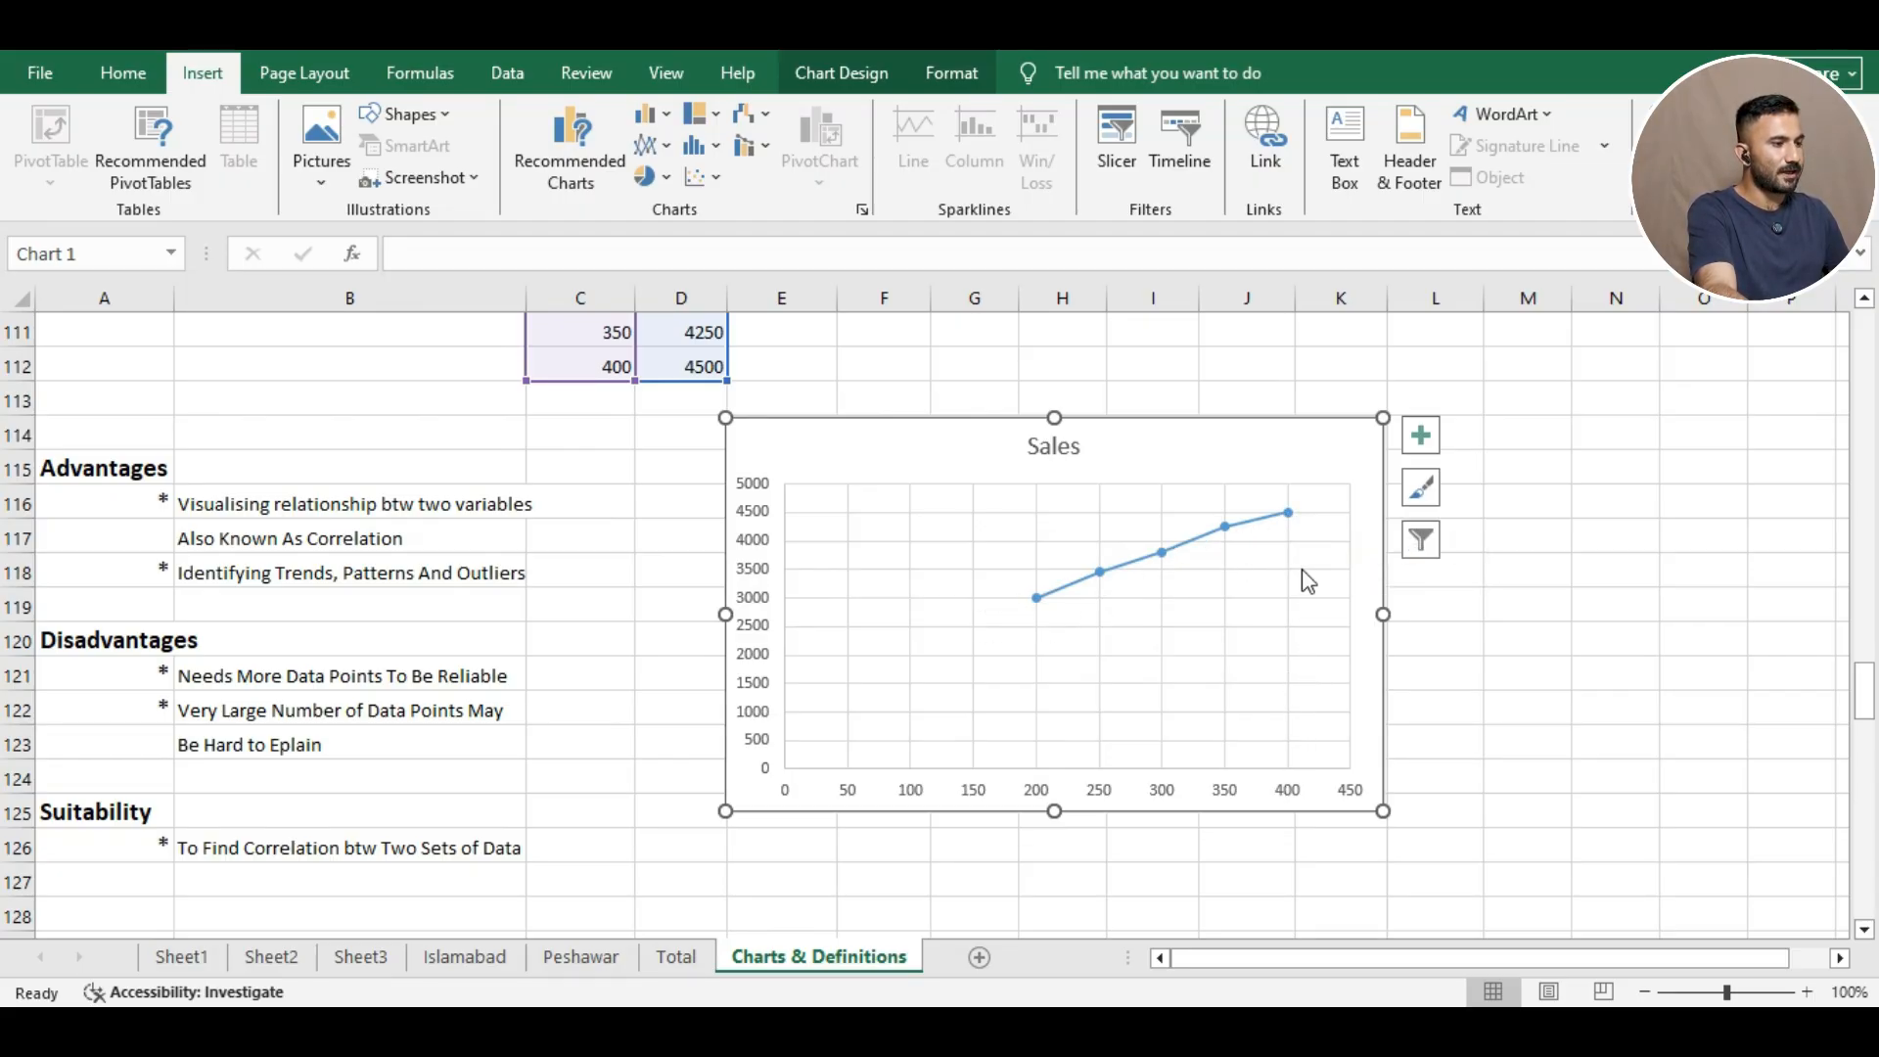
drag(732, 744, 778, 530)
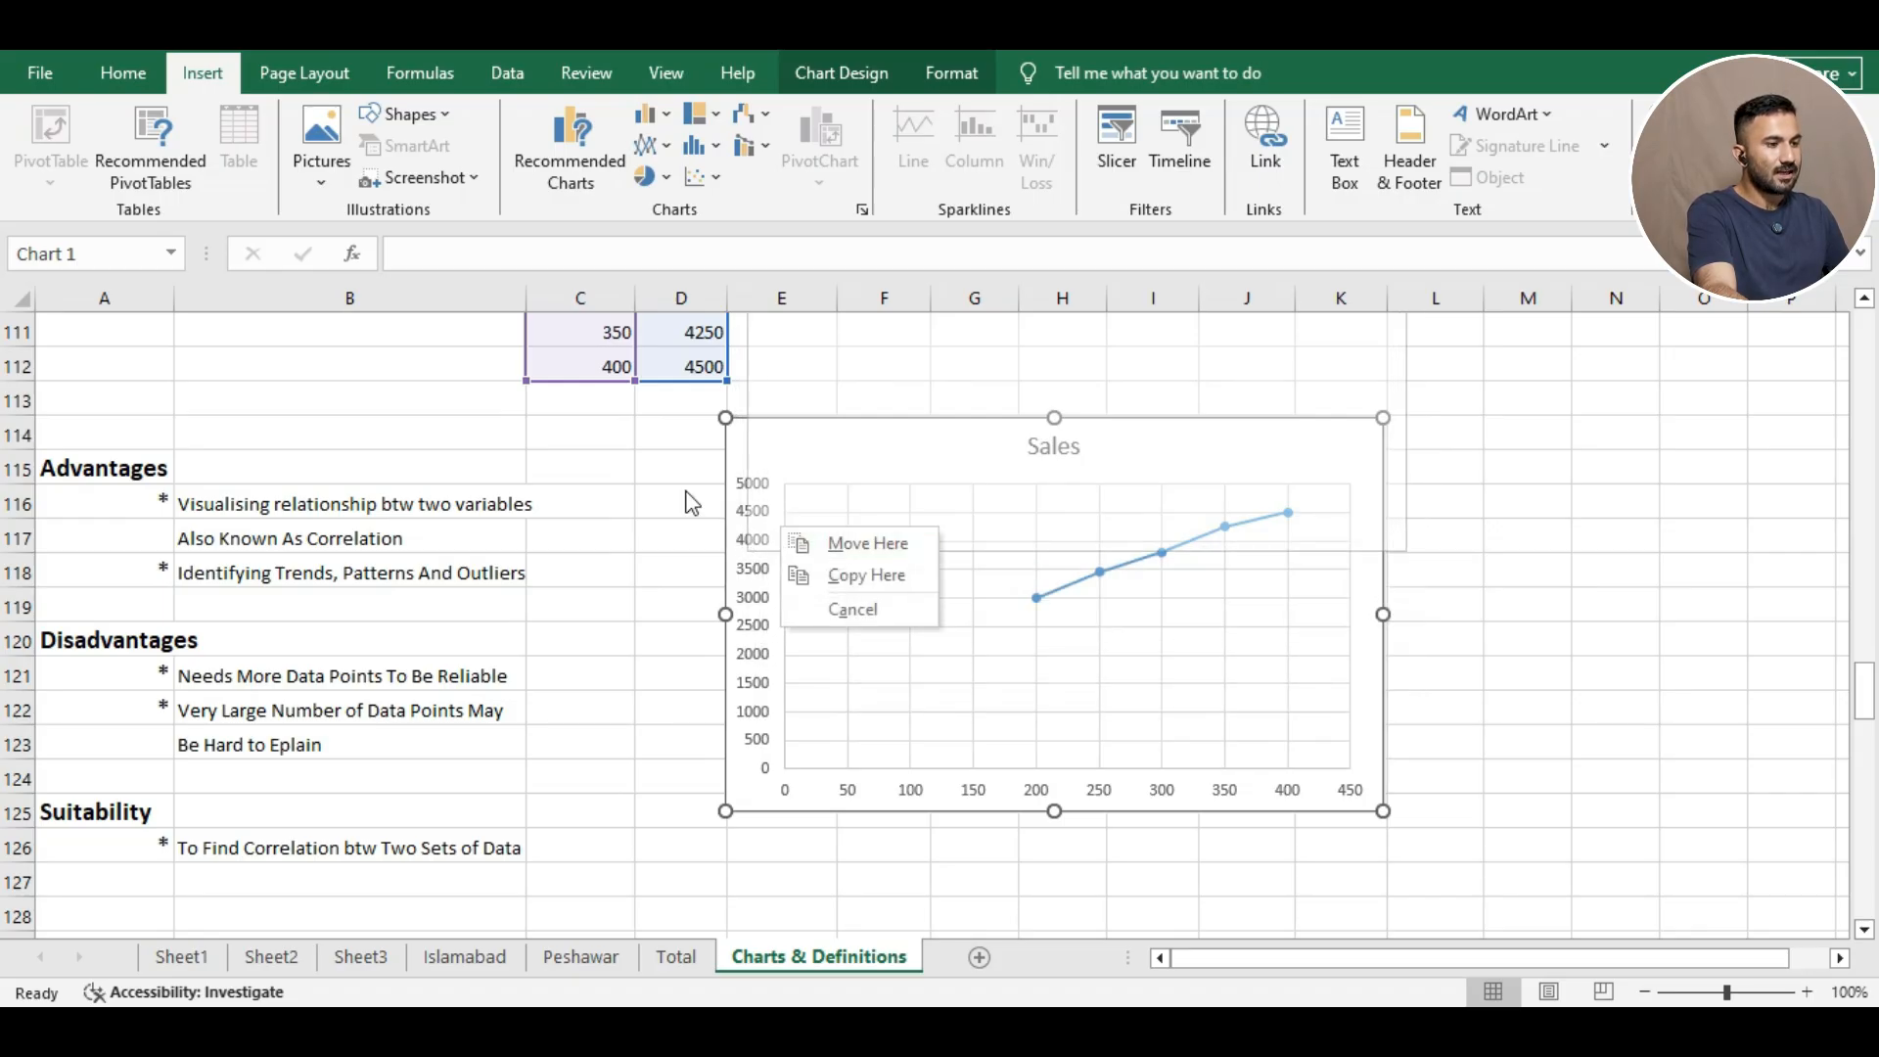
click(687, 485)
right_click(787, 512)
key(Escape)
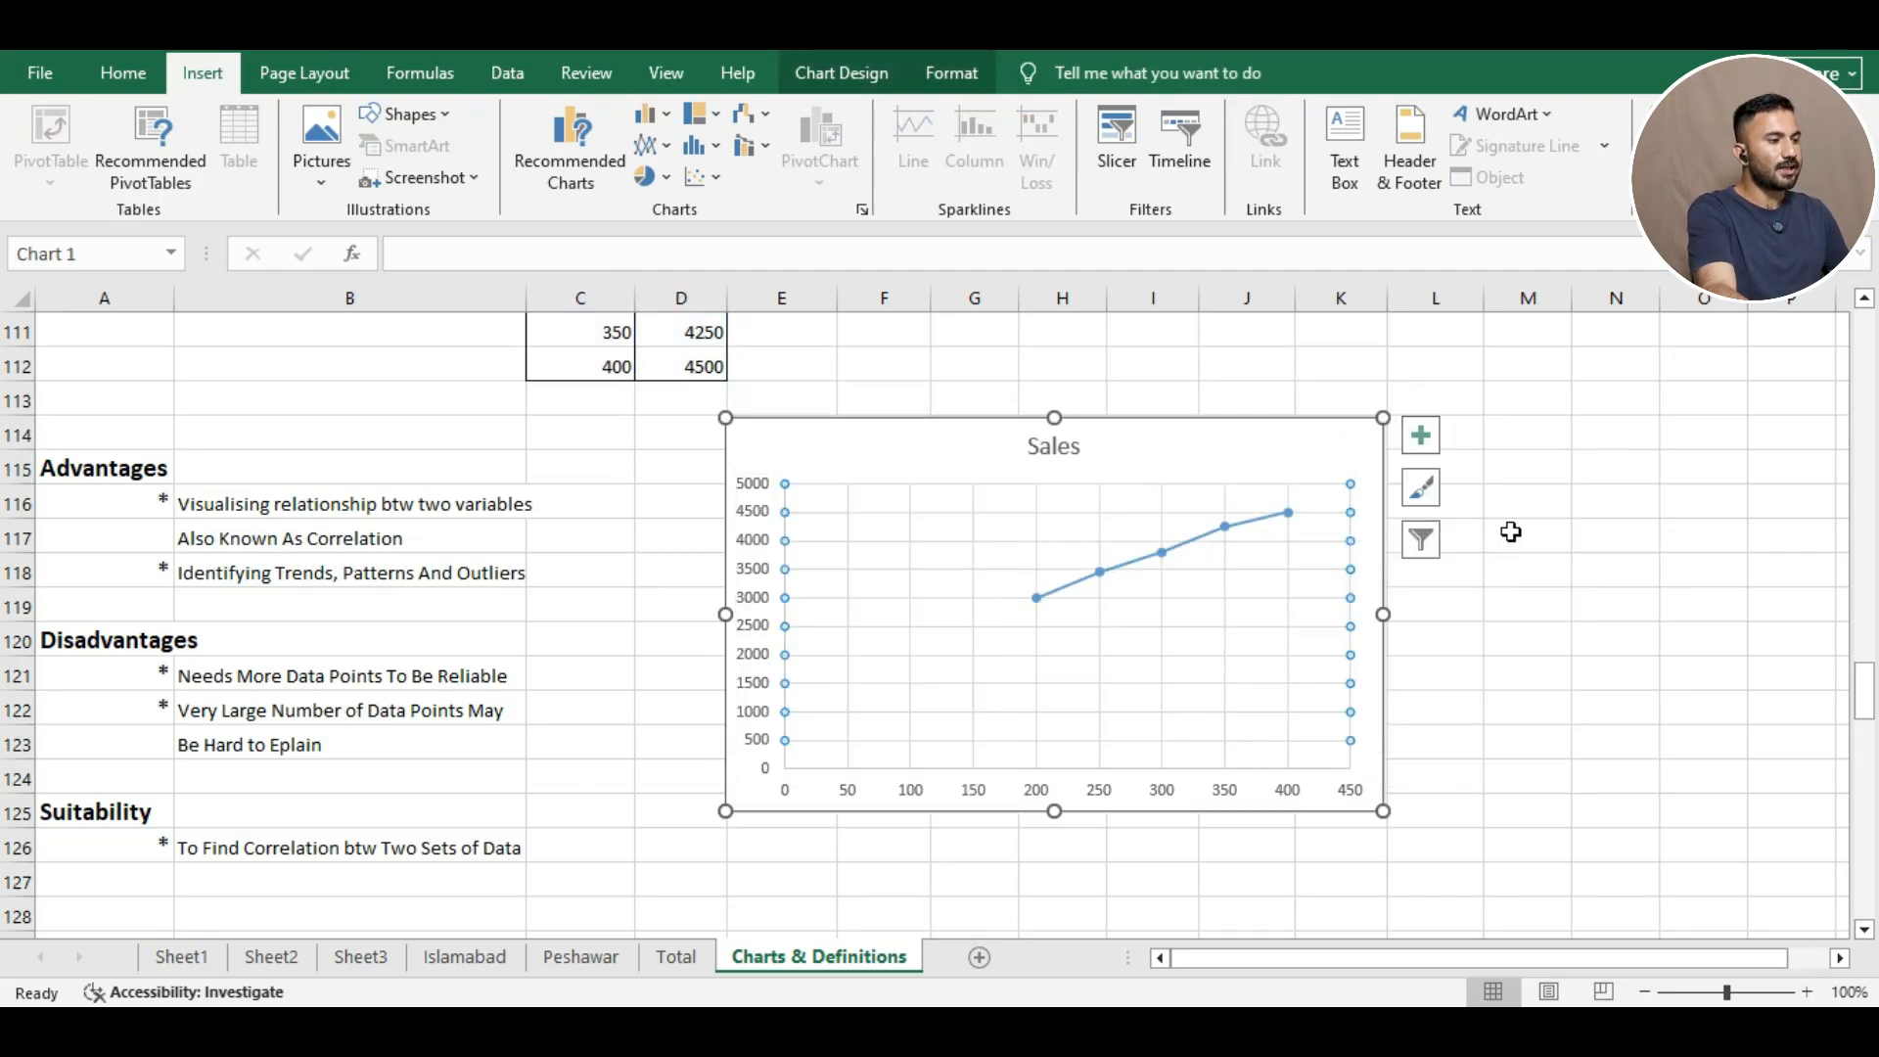
click(1556, 525)
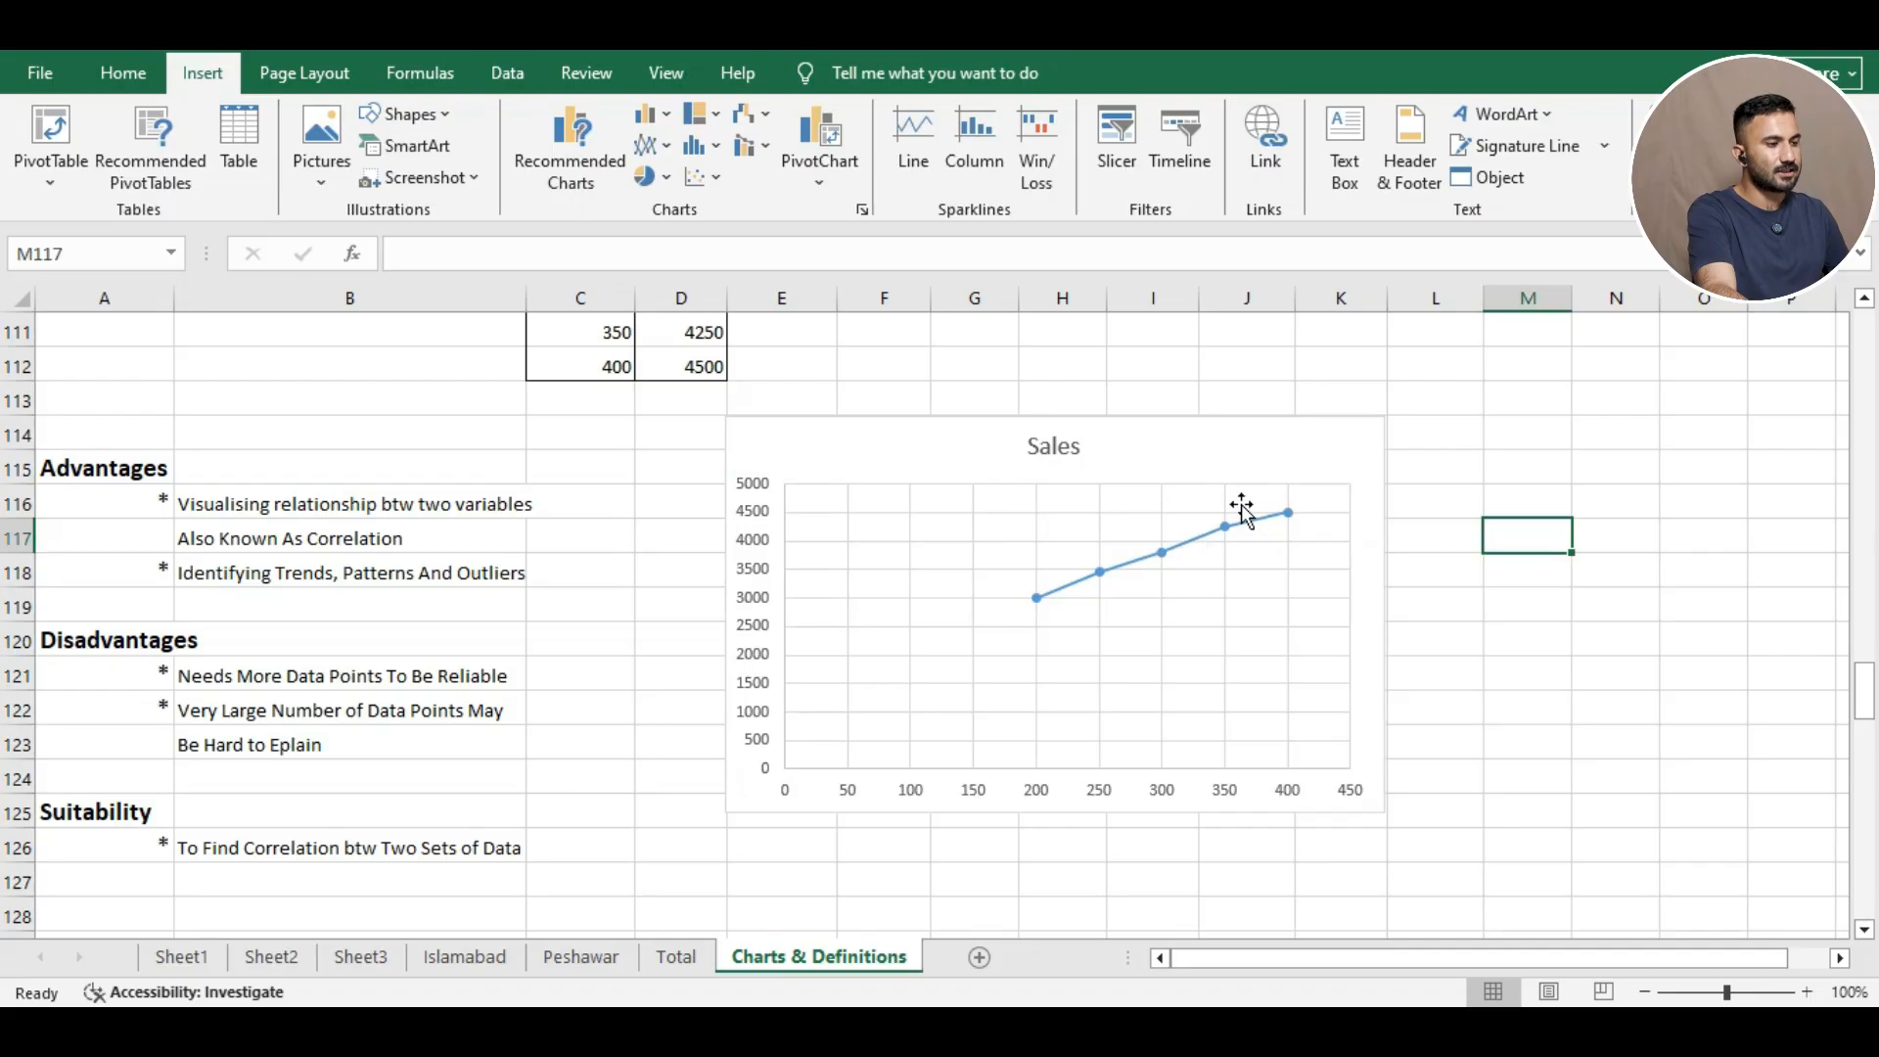
right_click(1083, 648)
key(Escape)
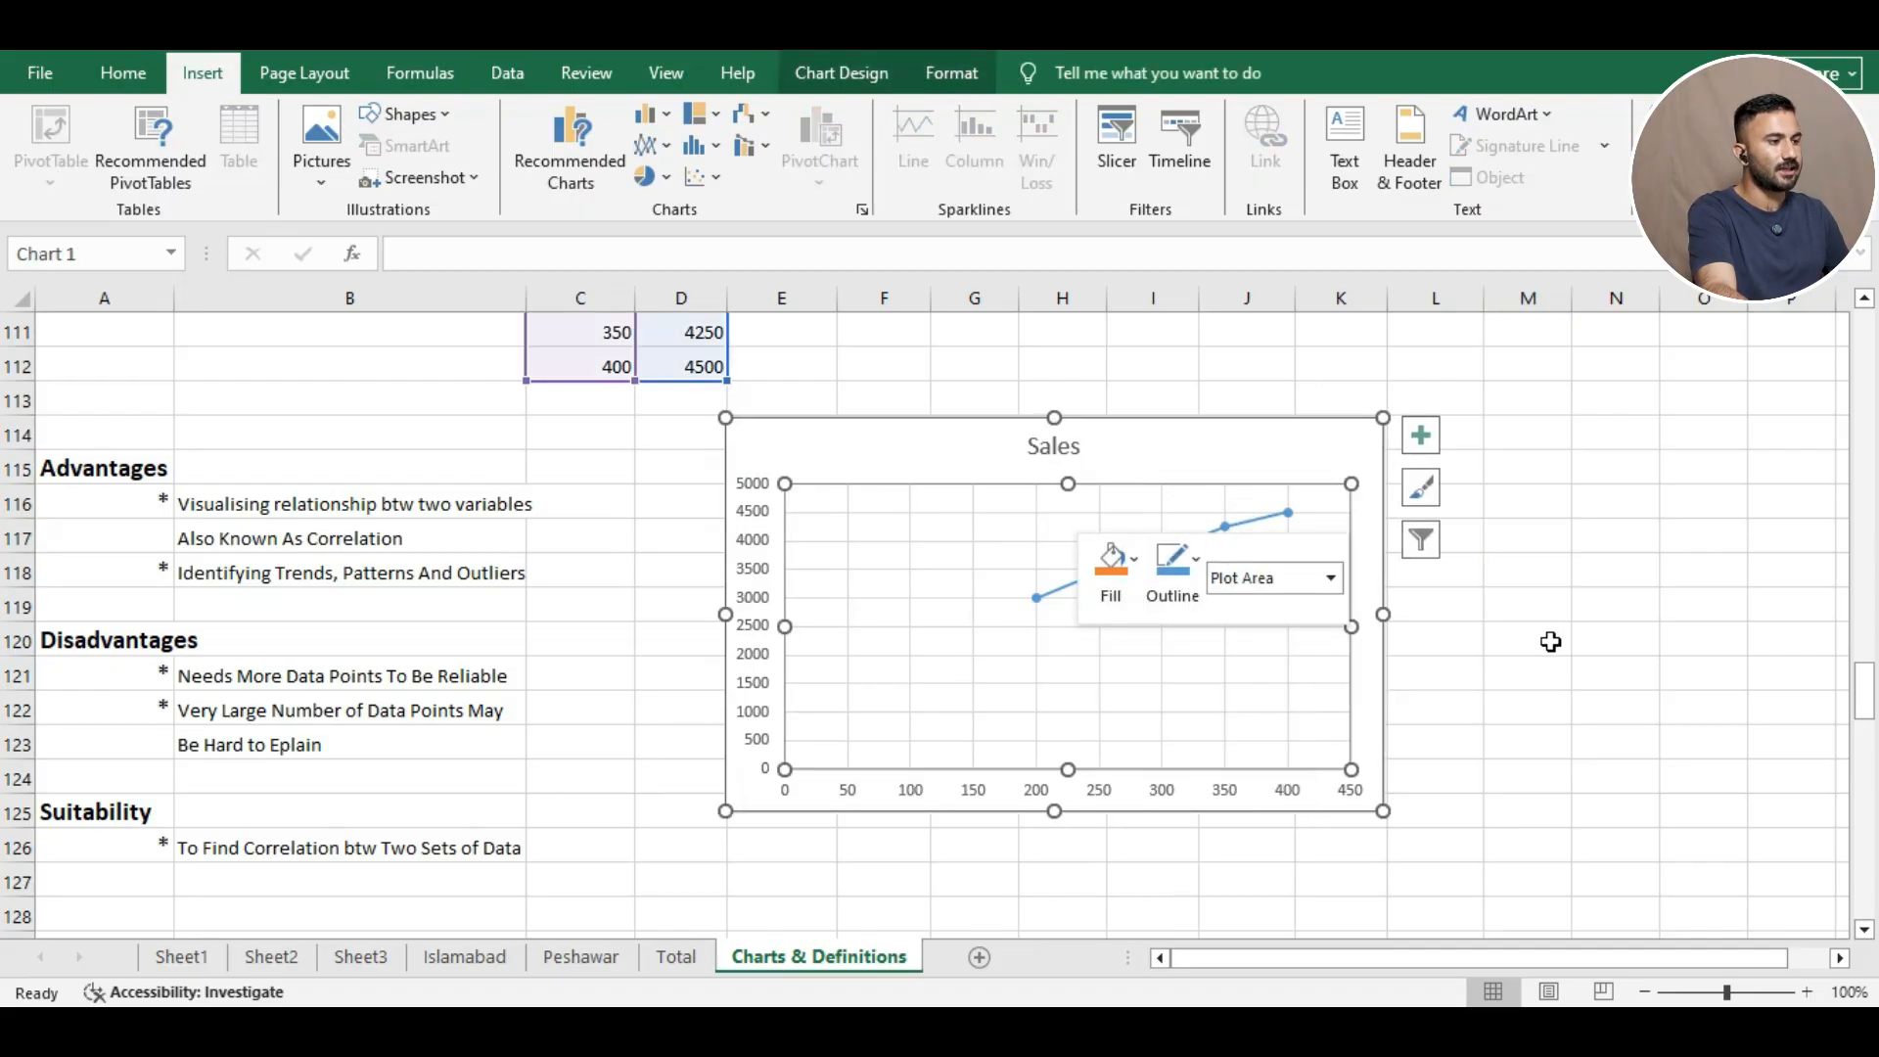
click(1547, 642)
click(1504, 778)
right_click(1504, 778)
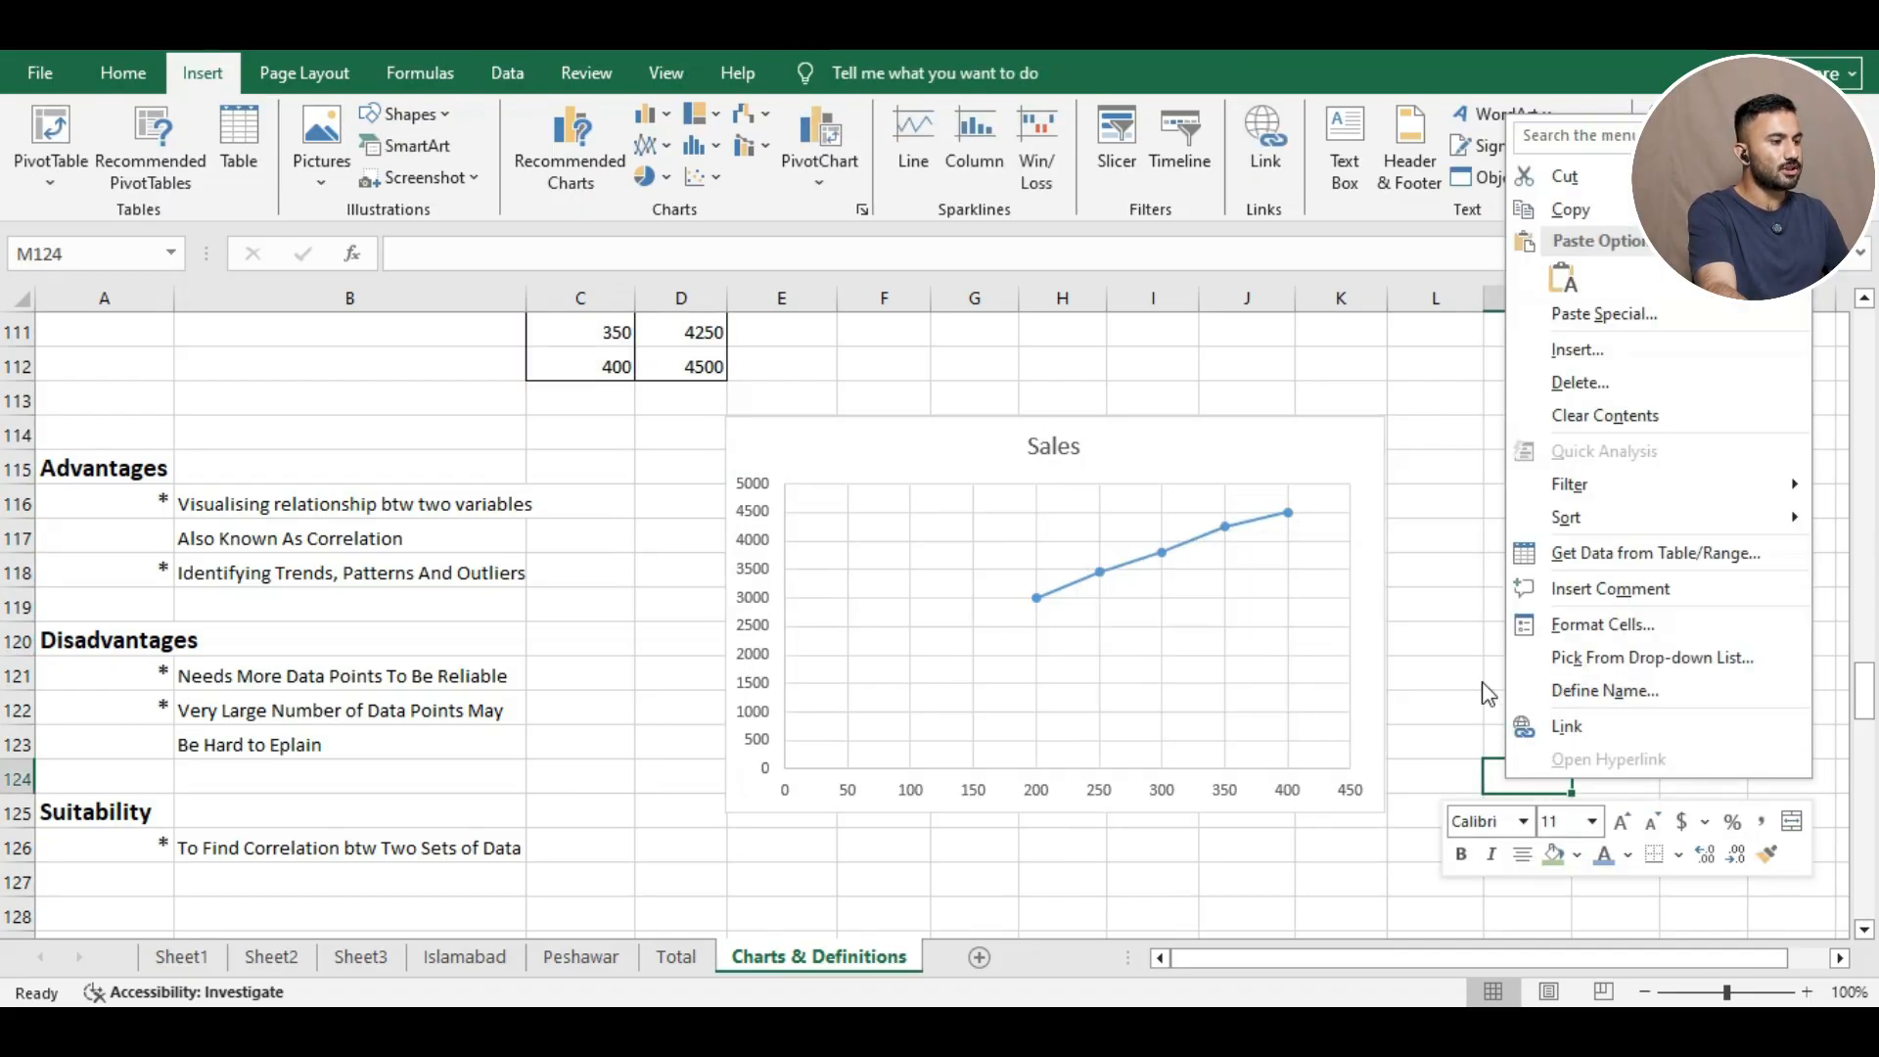
key(Escape)
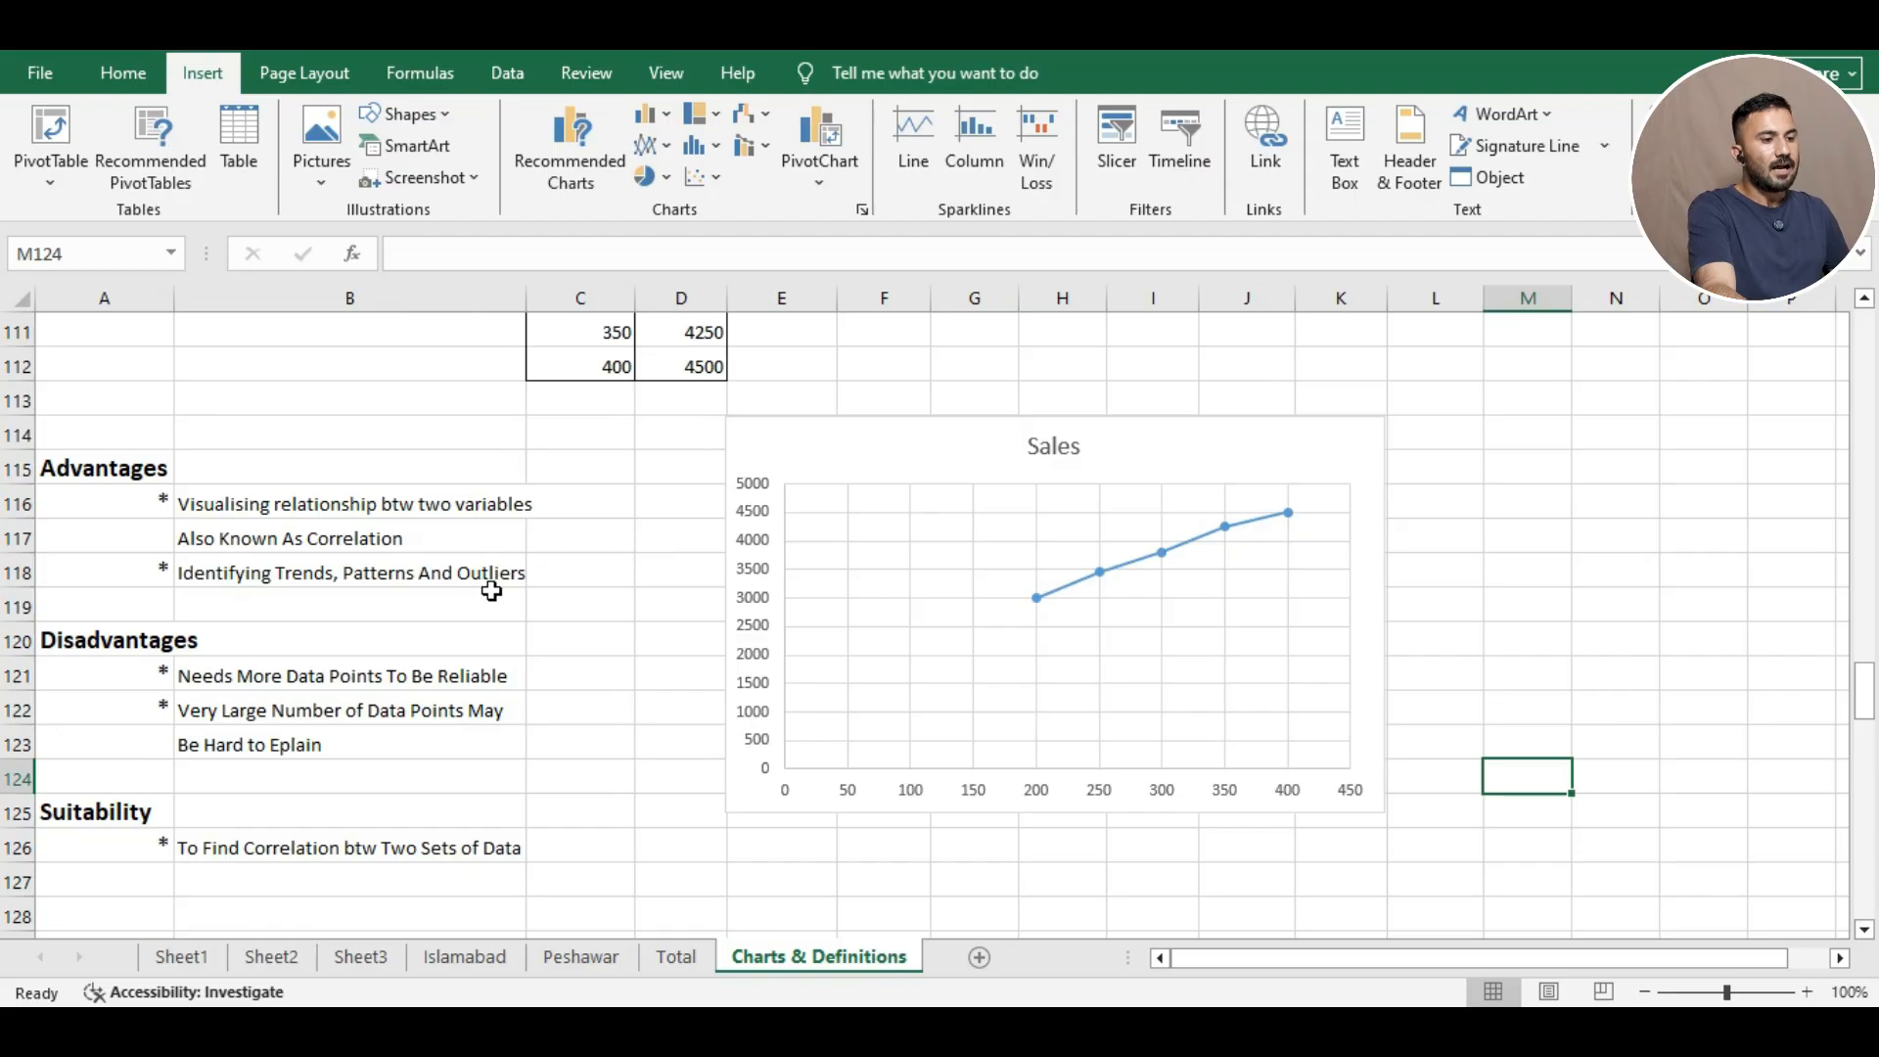
click(1041, 603)
right_click(1056, 599)
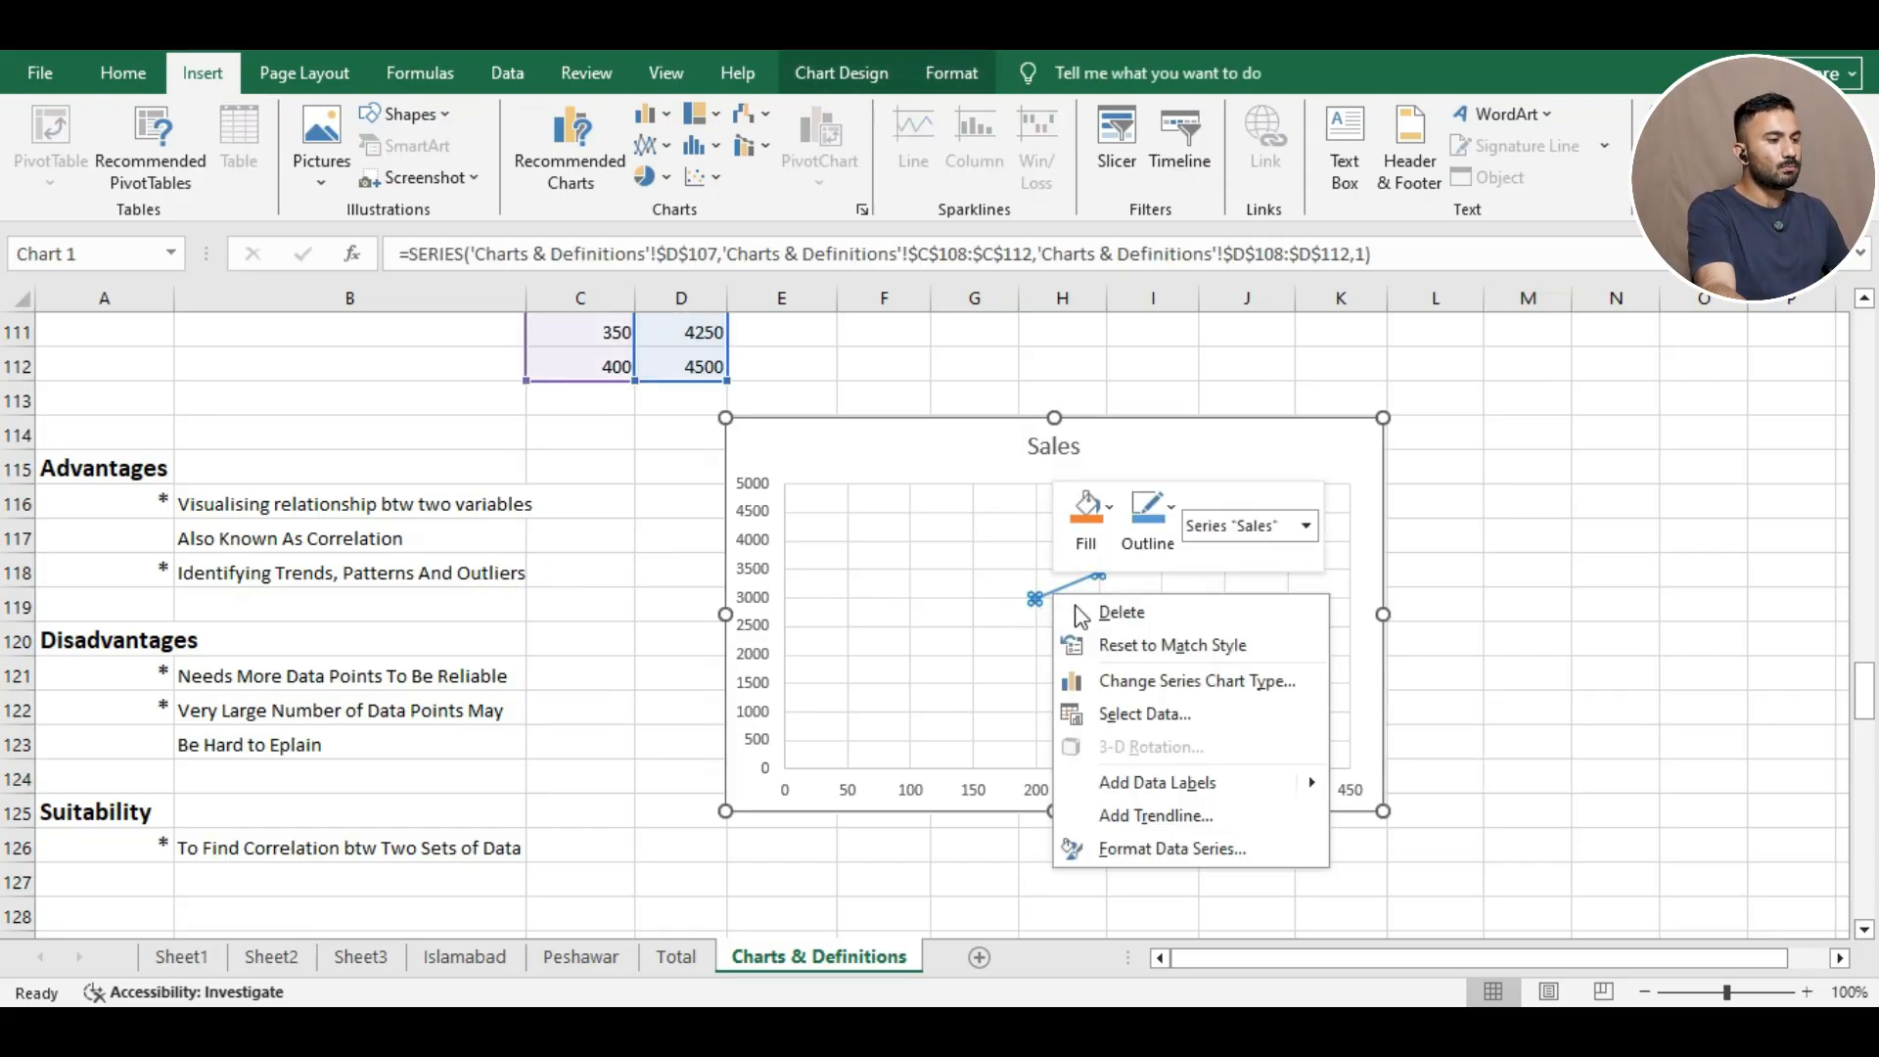
click(1552, 492)
click(1552, 495)
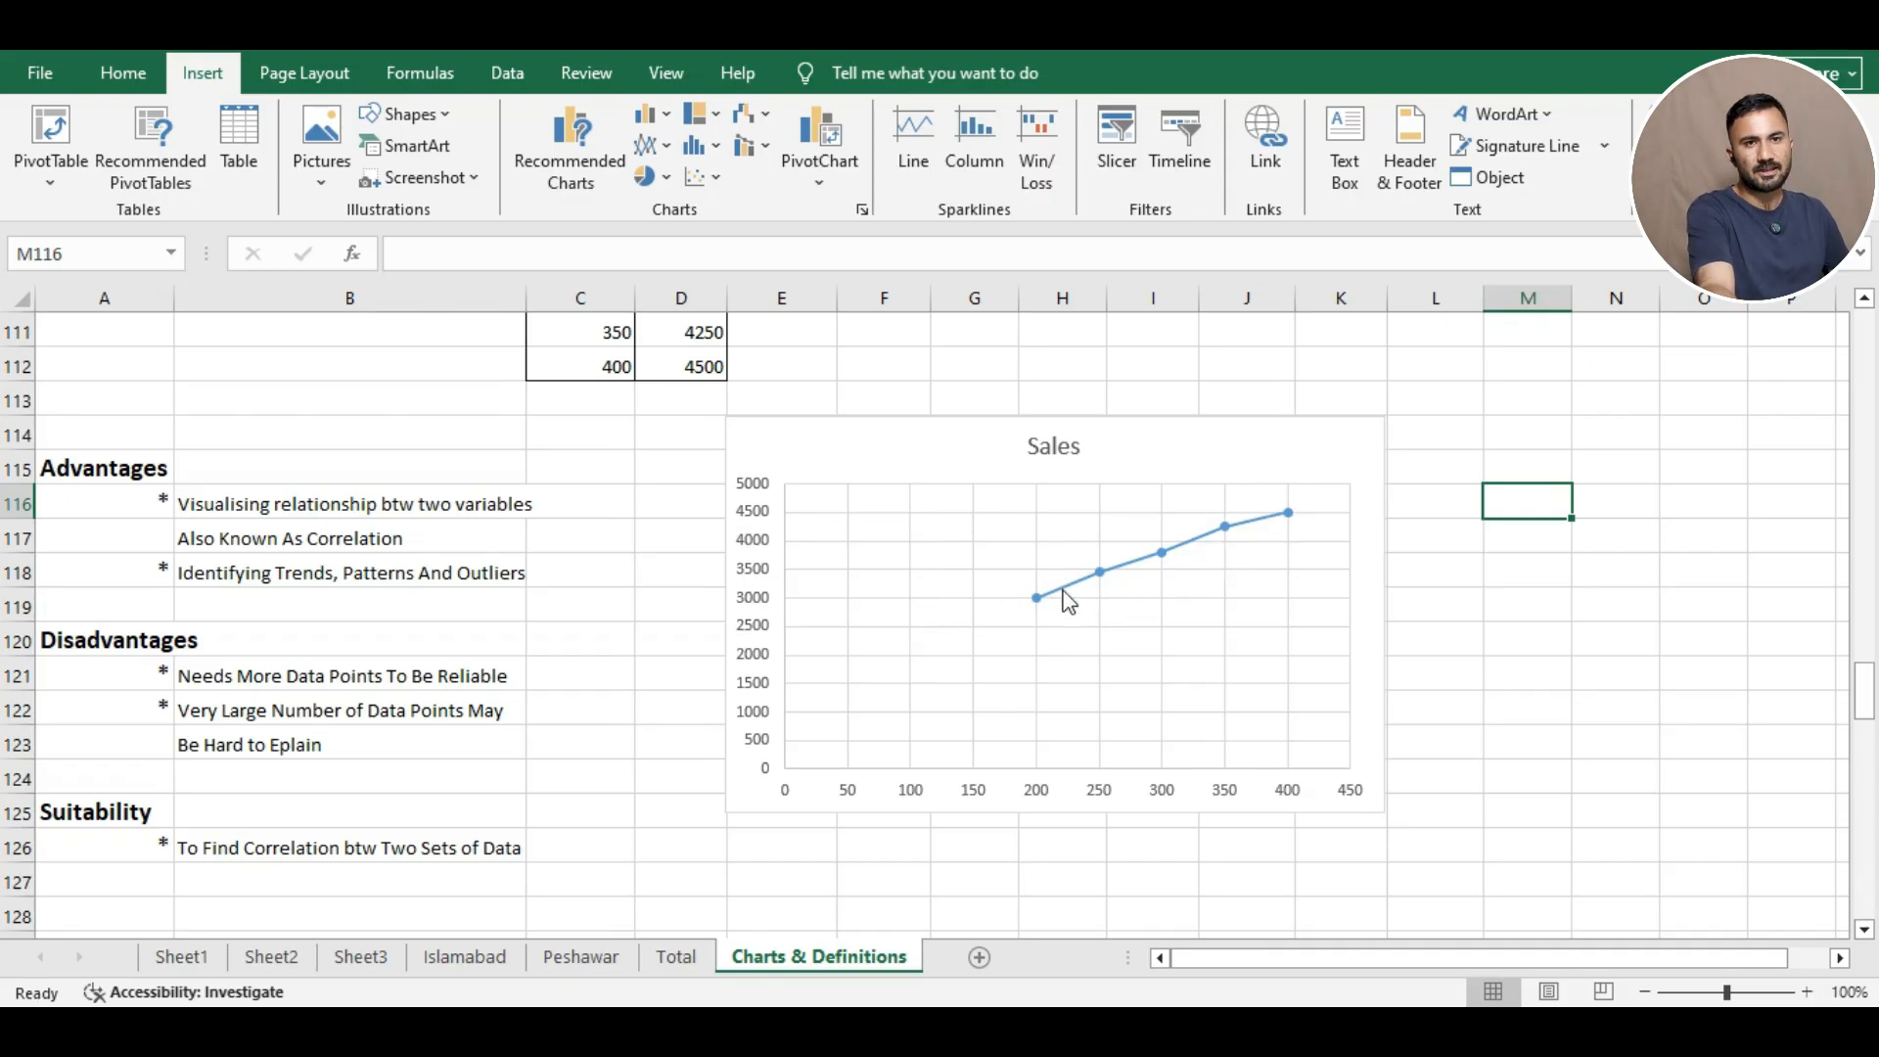
right_click(1149, 634)
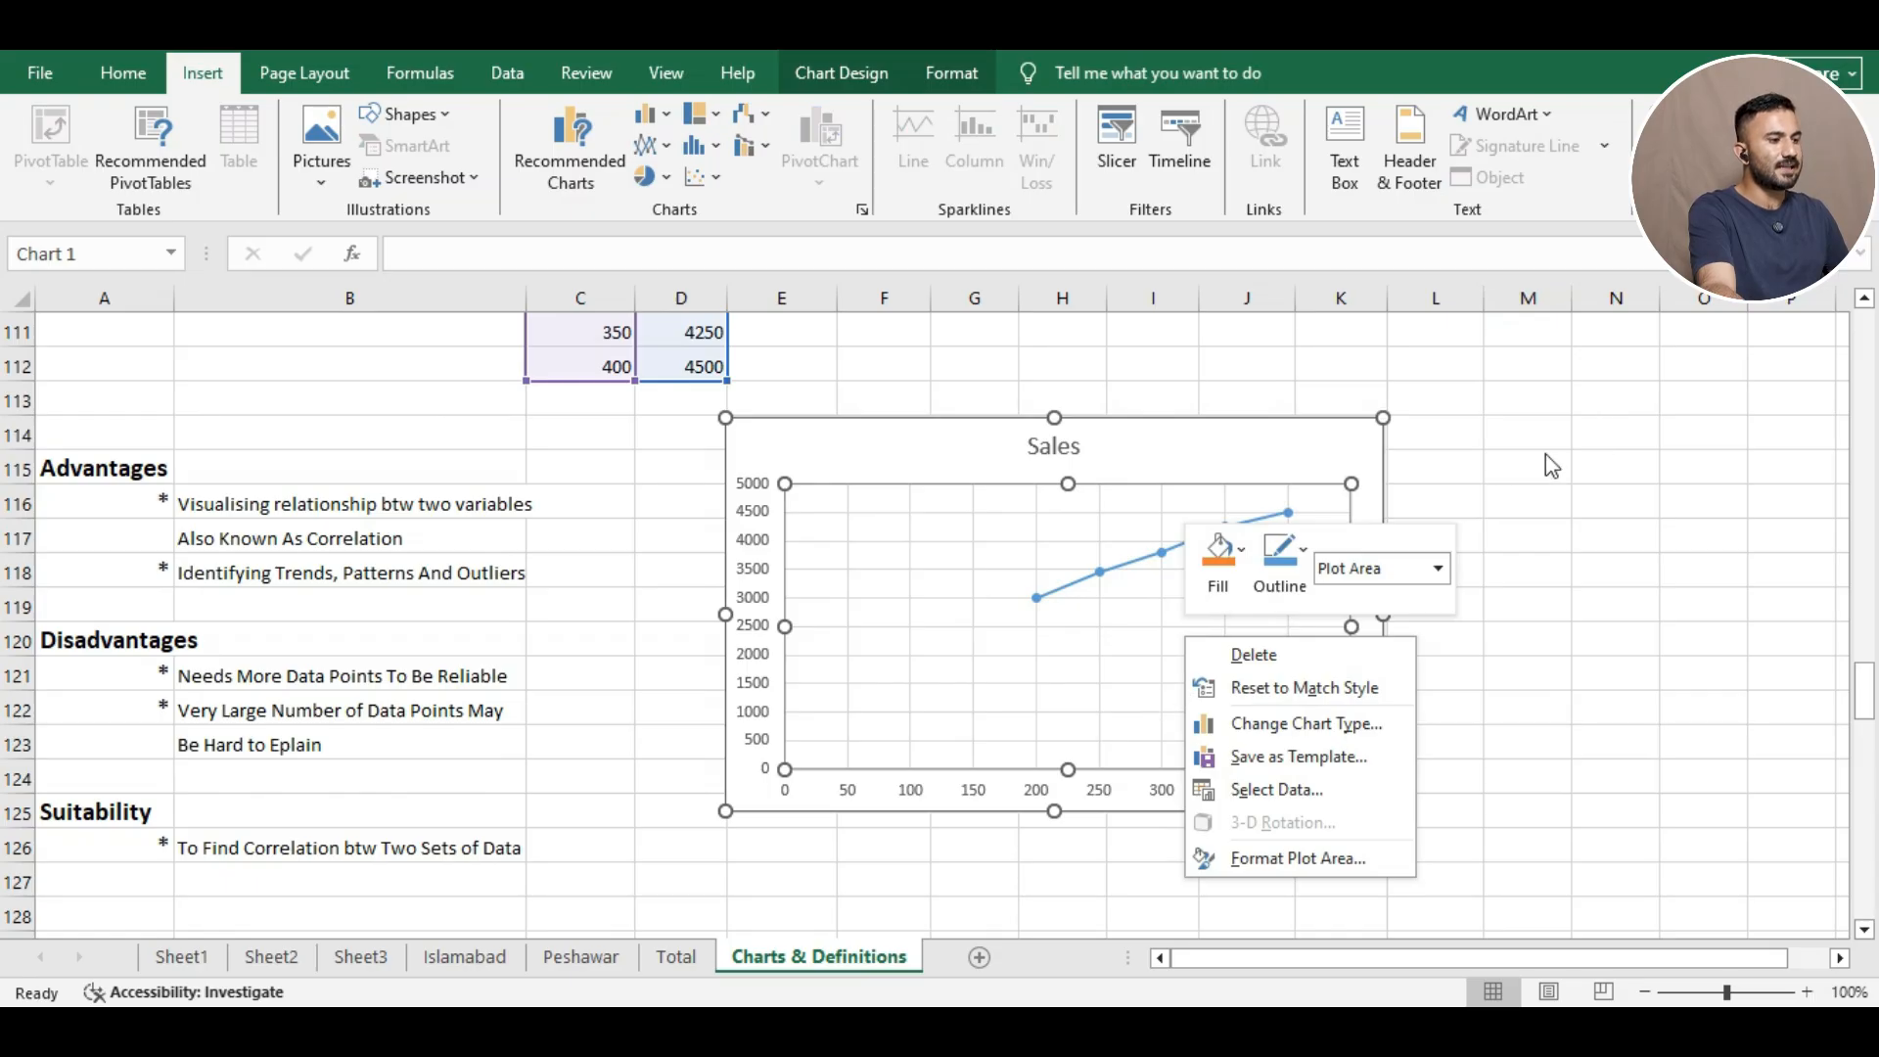
key(Escape)
click(1552, 499)
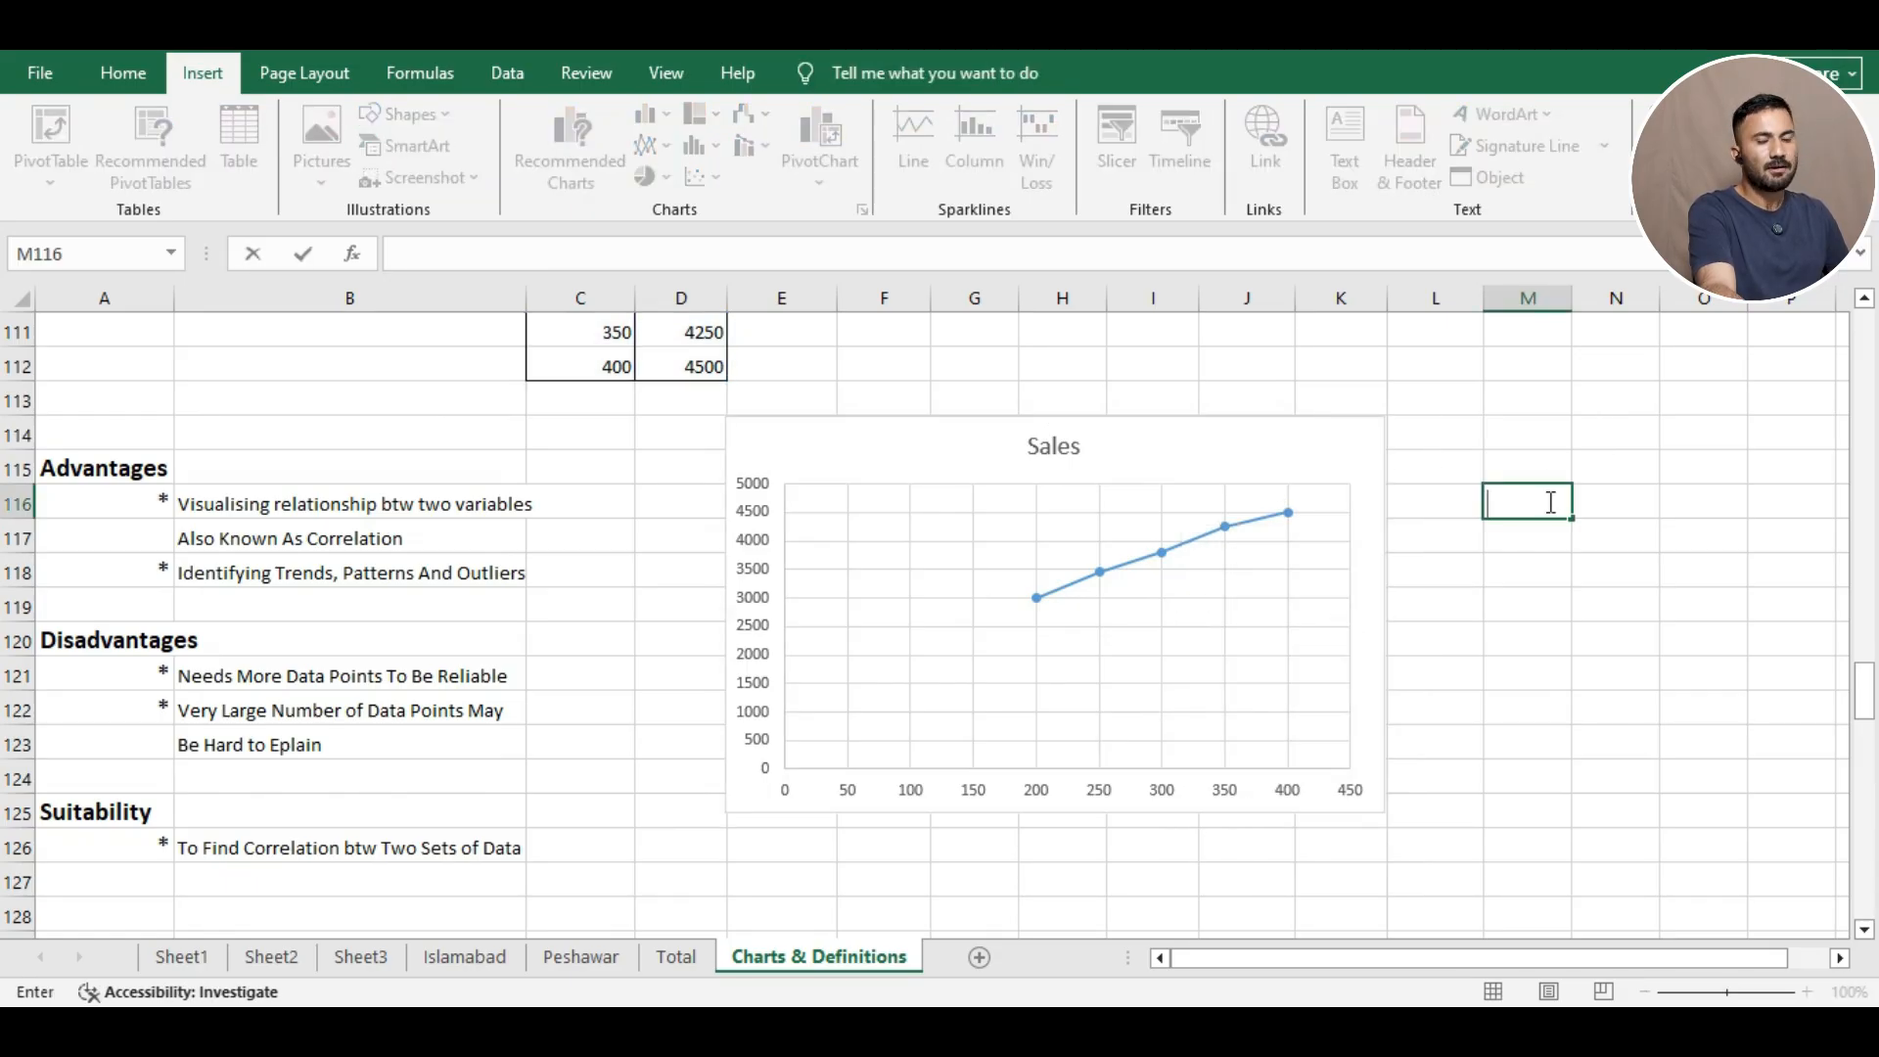
right_click(1547, 502)
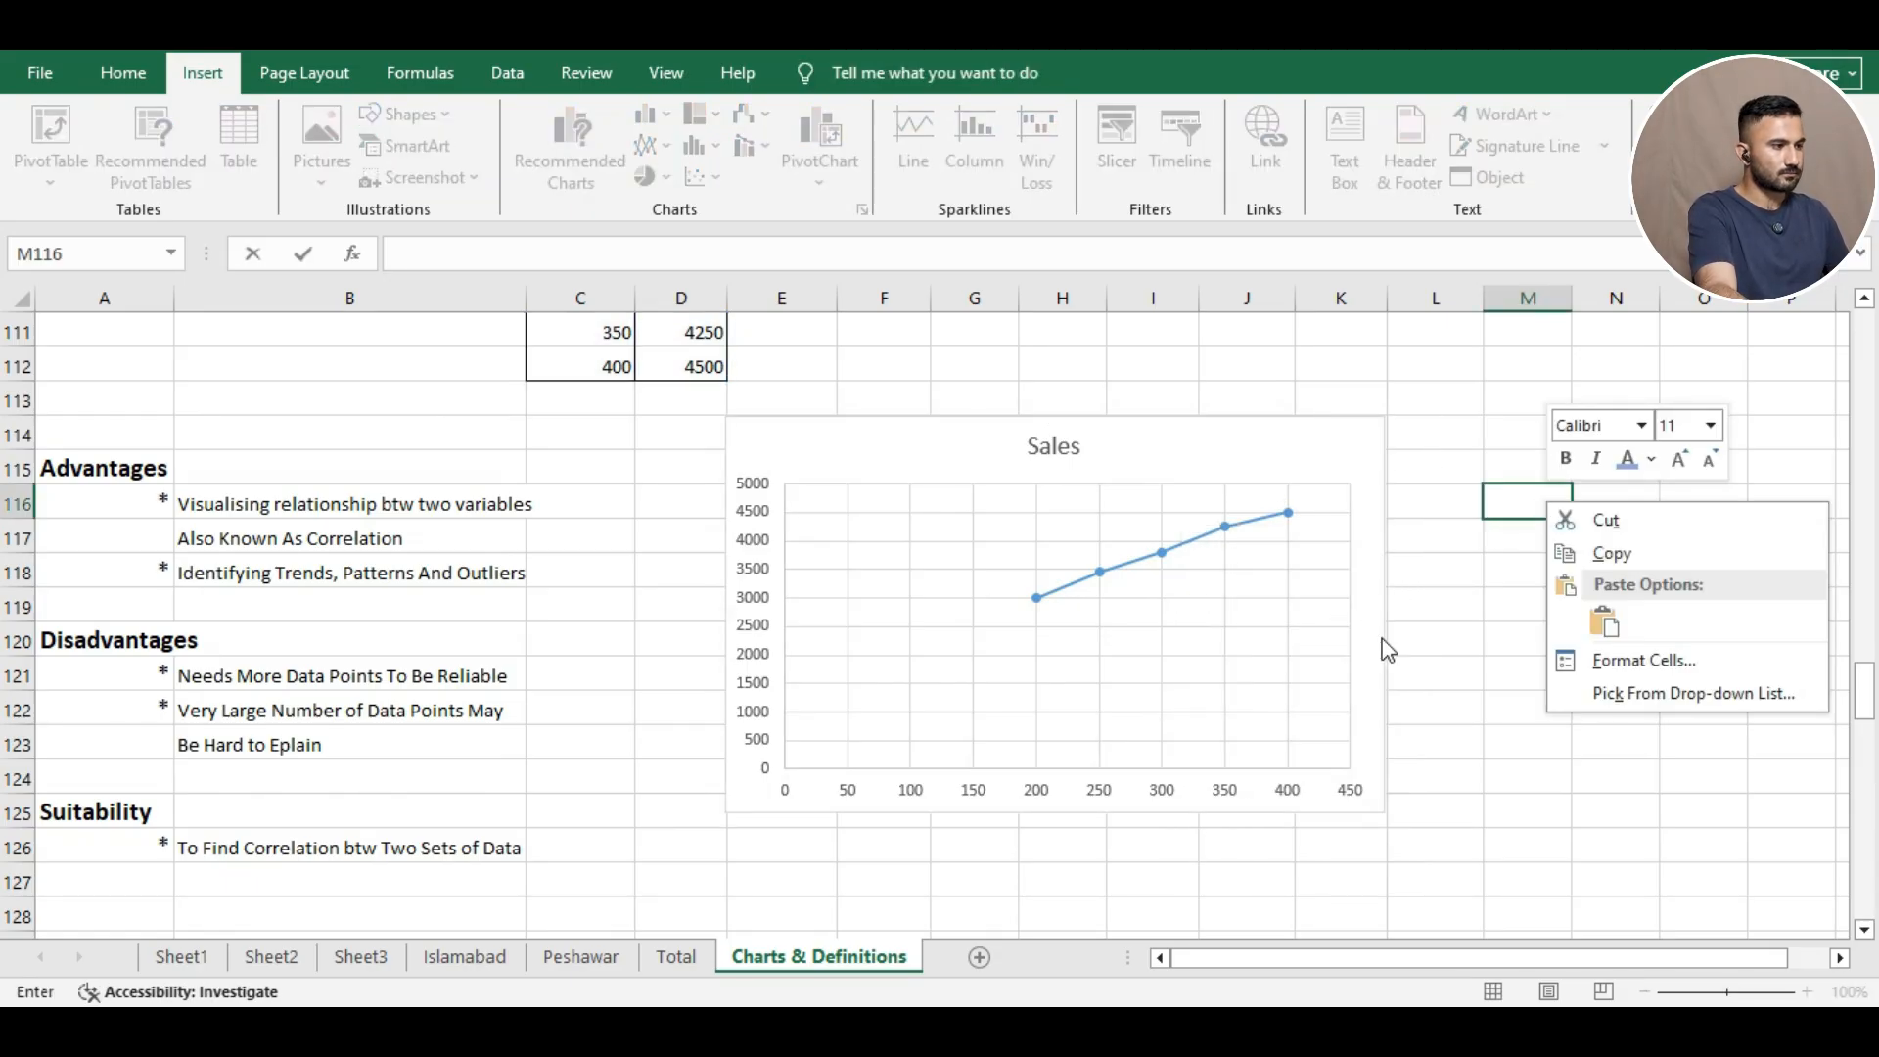
key(Escape)
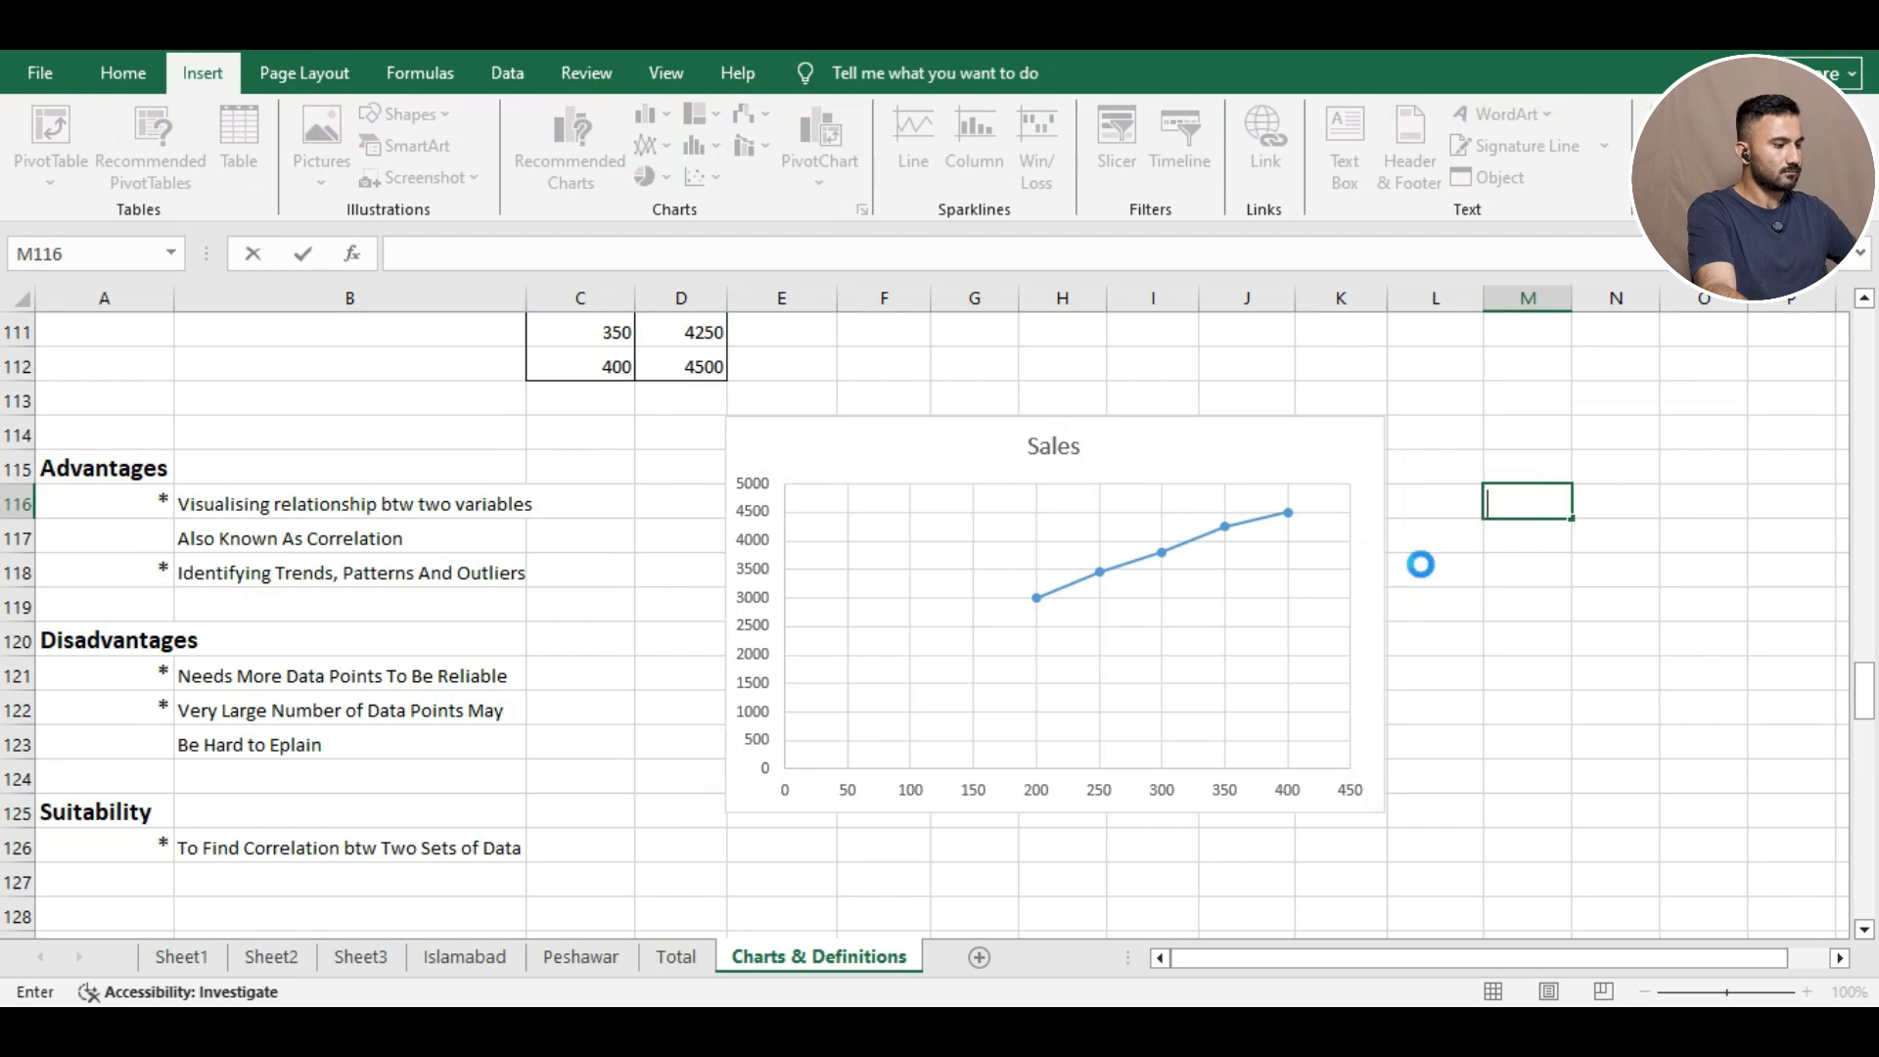
right_click(1421, 570)
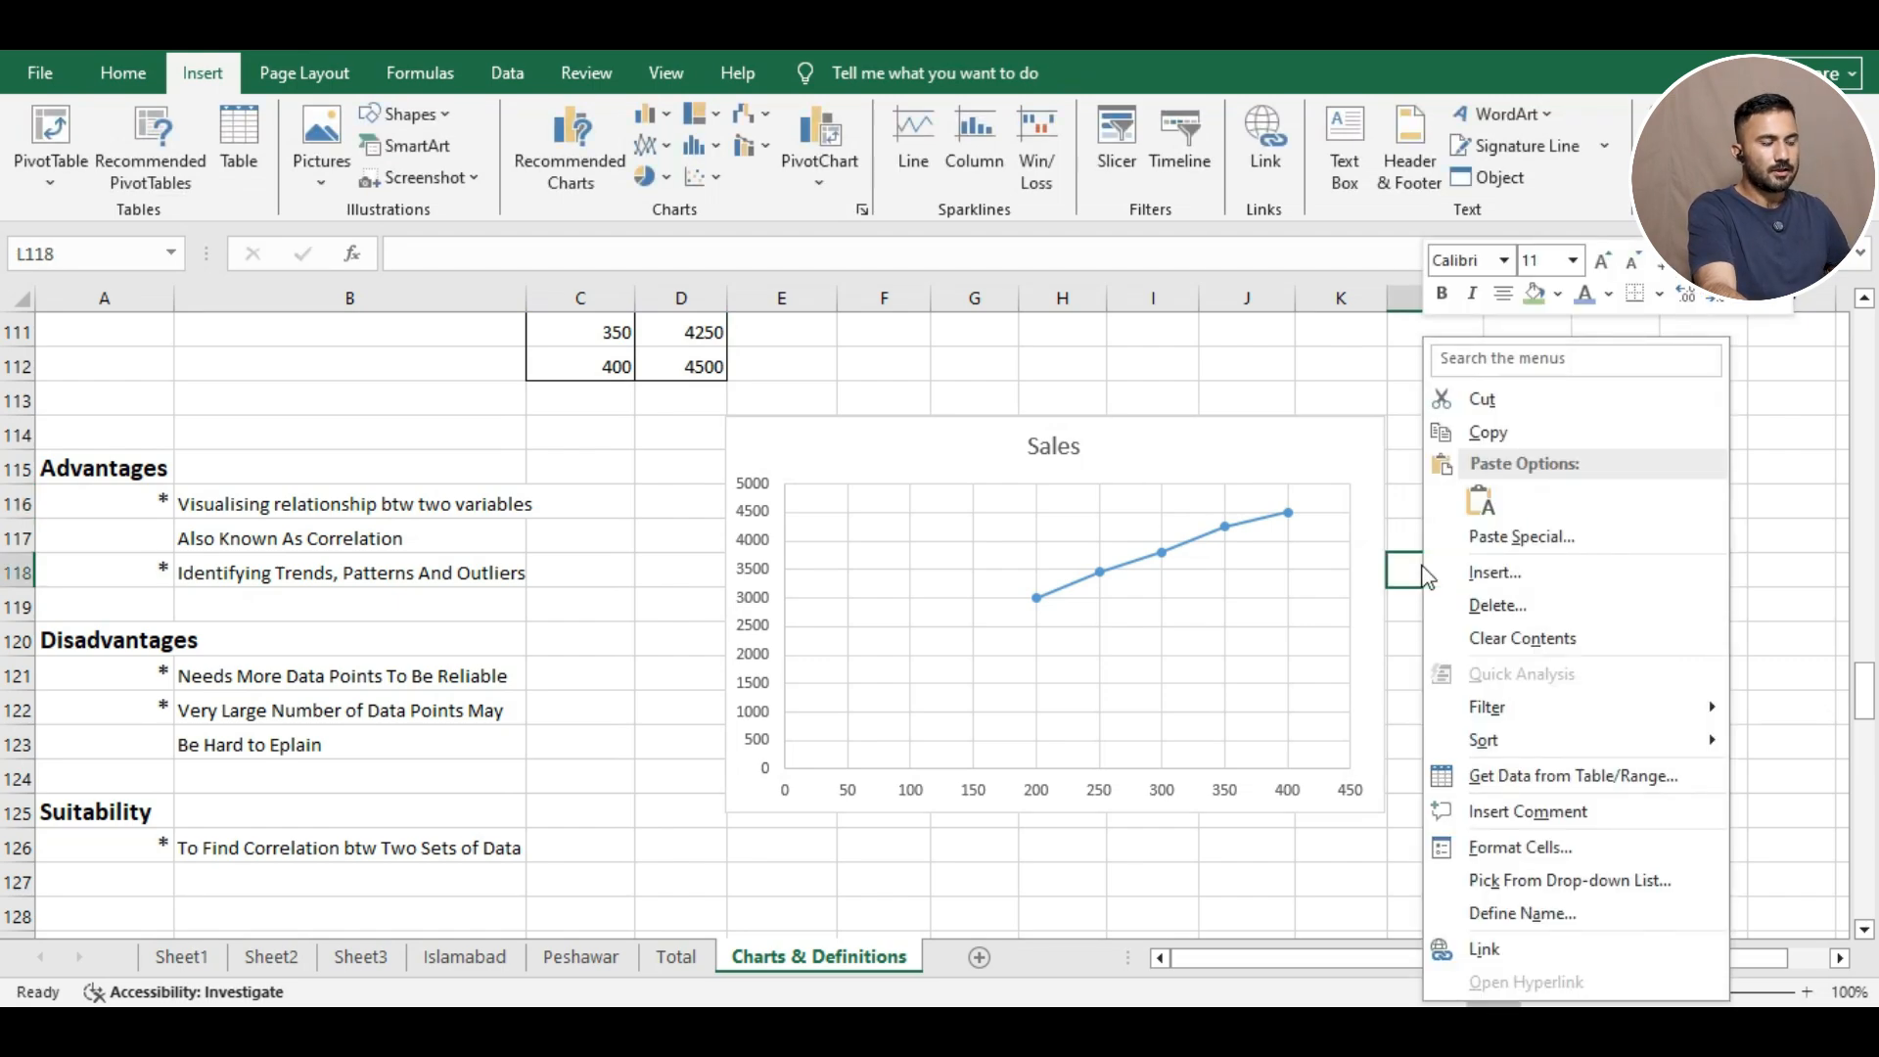
key(Escape)
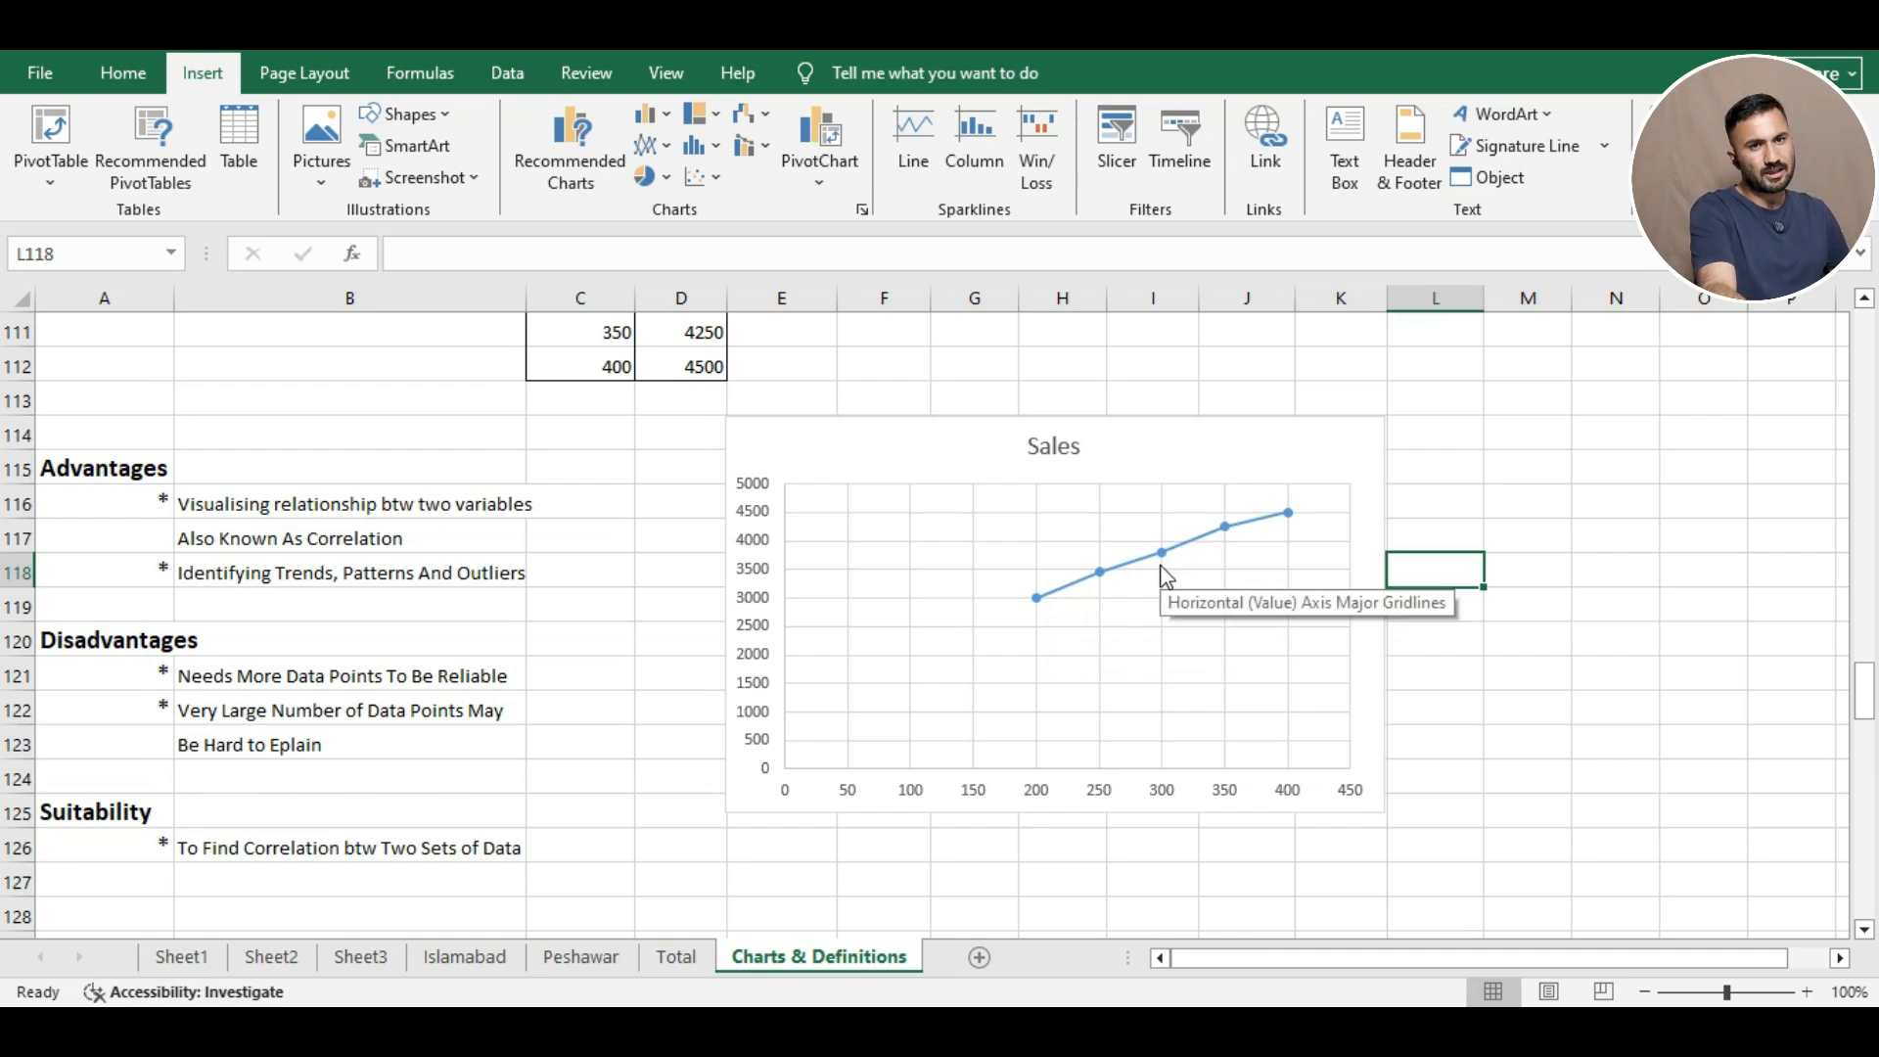
right_click(1162, 575)
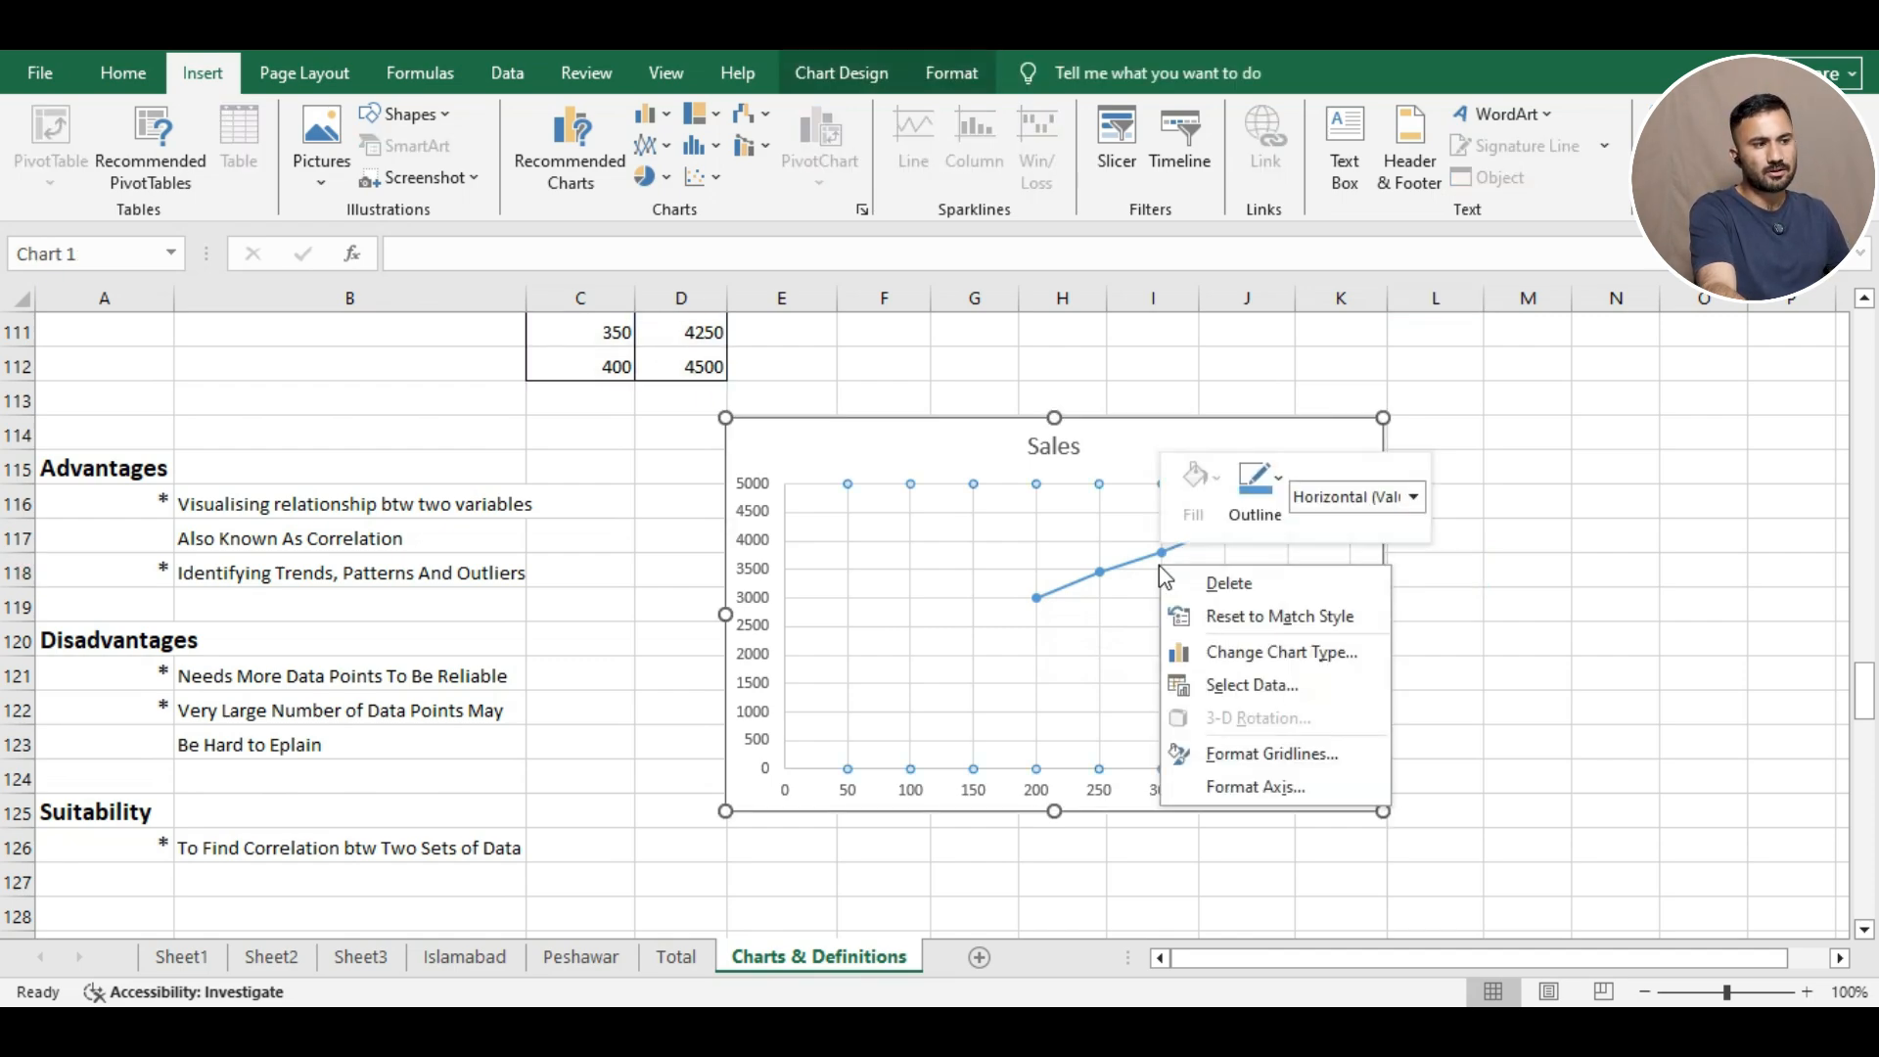
click(1522, 539)
click(1518, 599)
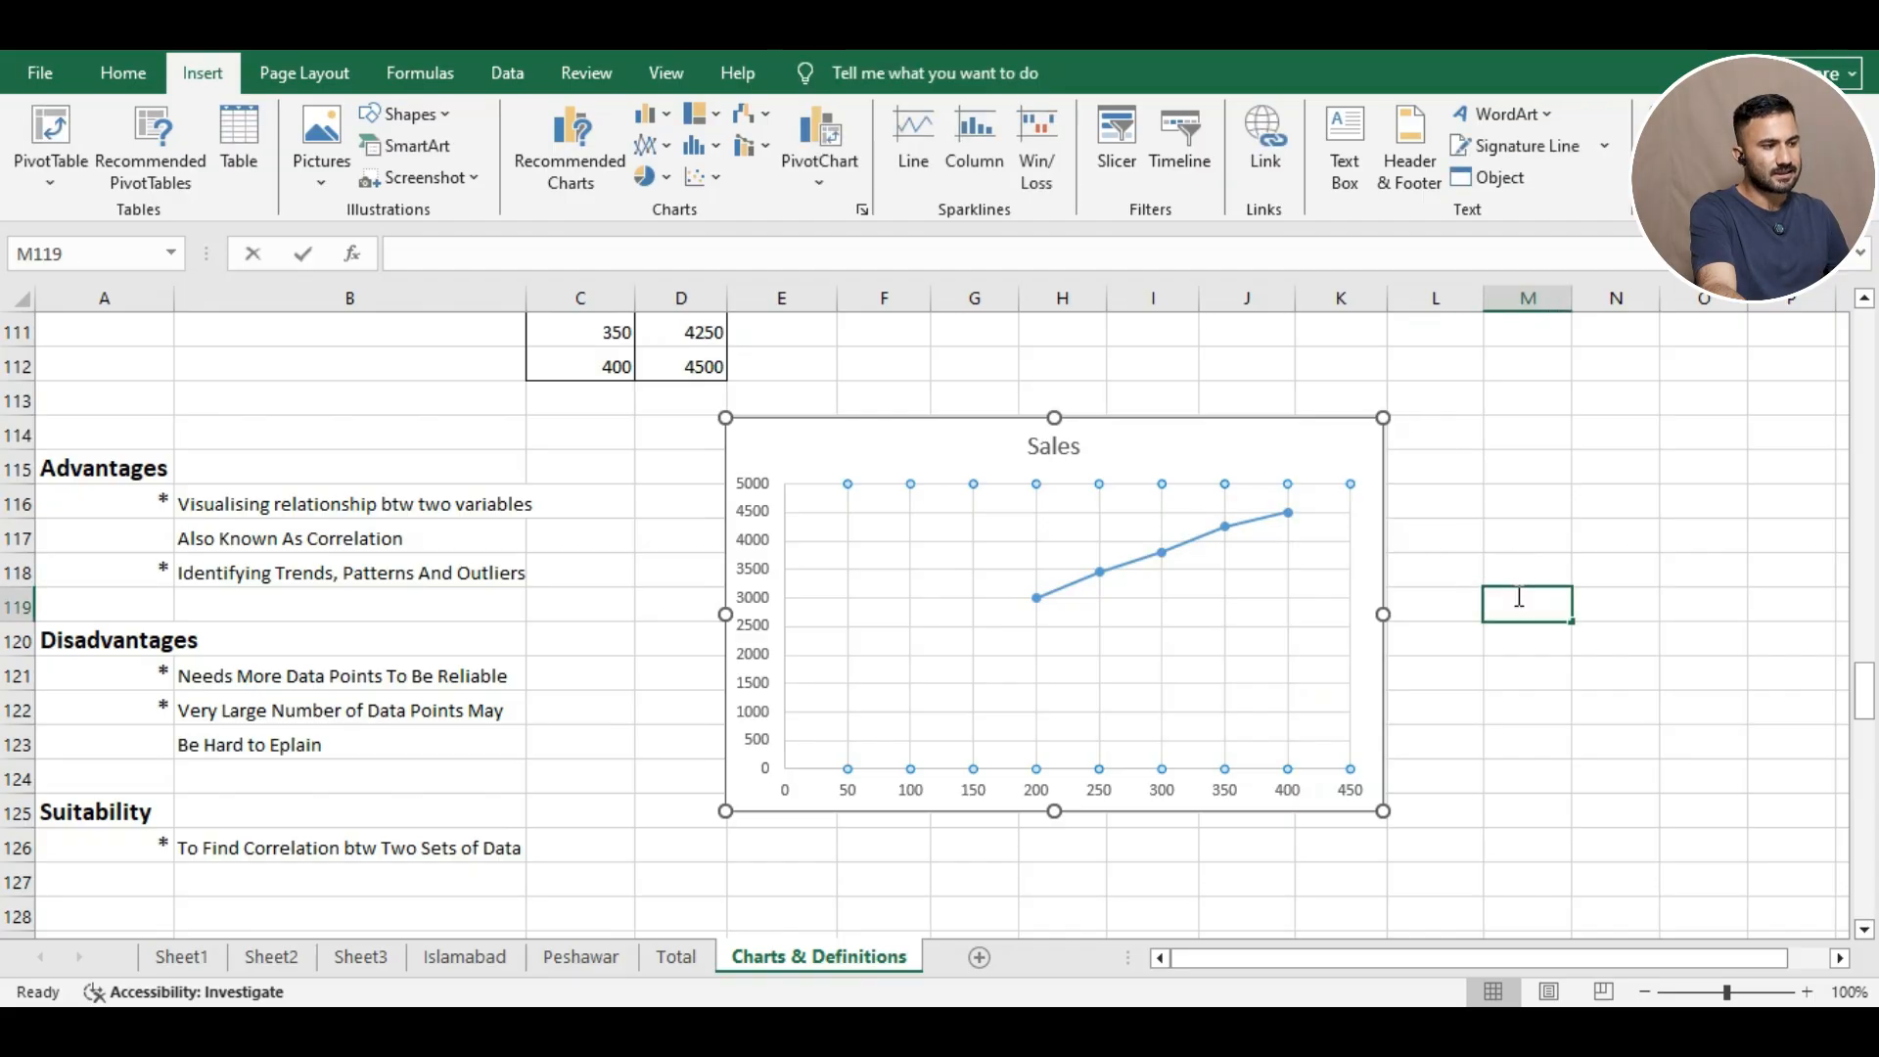
right_click(1517, 595)
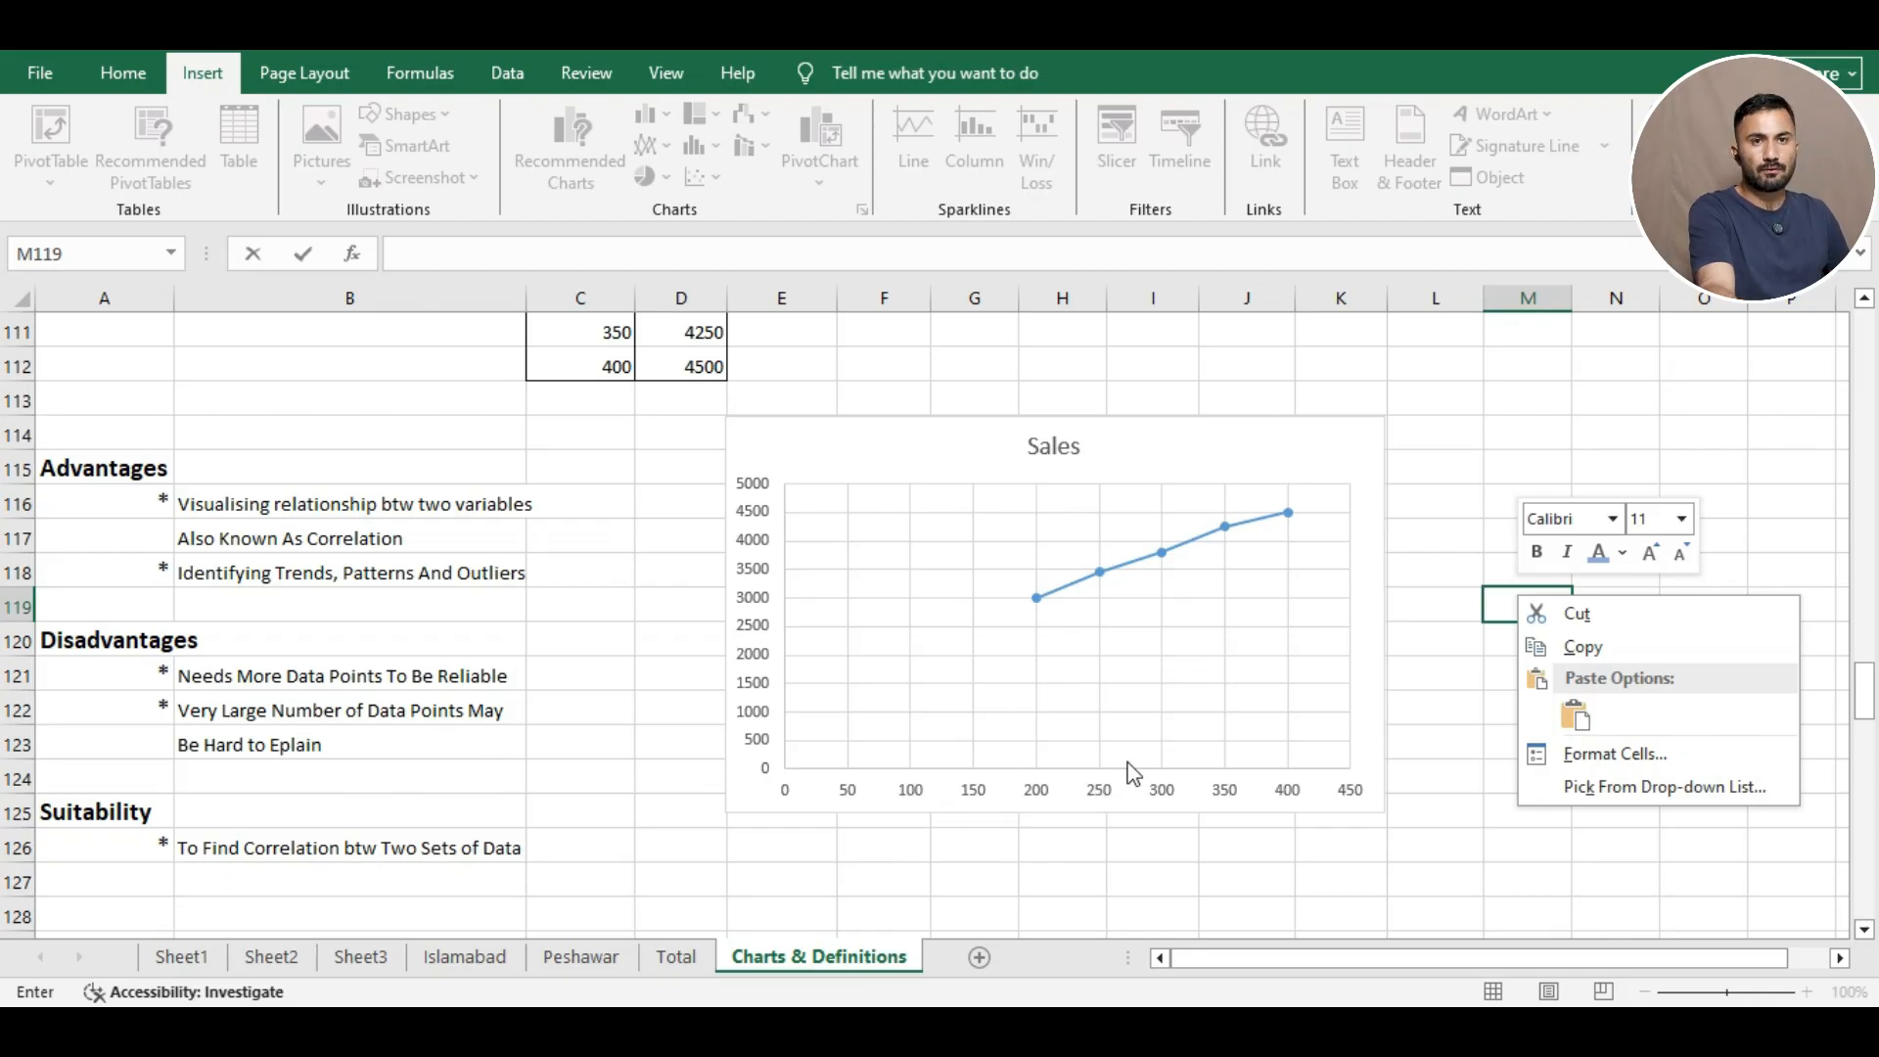
right_click(1225, 564)
click(1621, 554)
right_click(1206, 608)
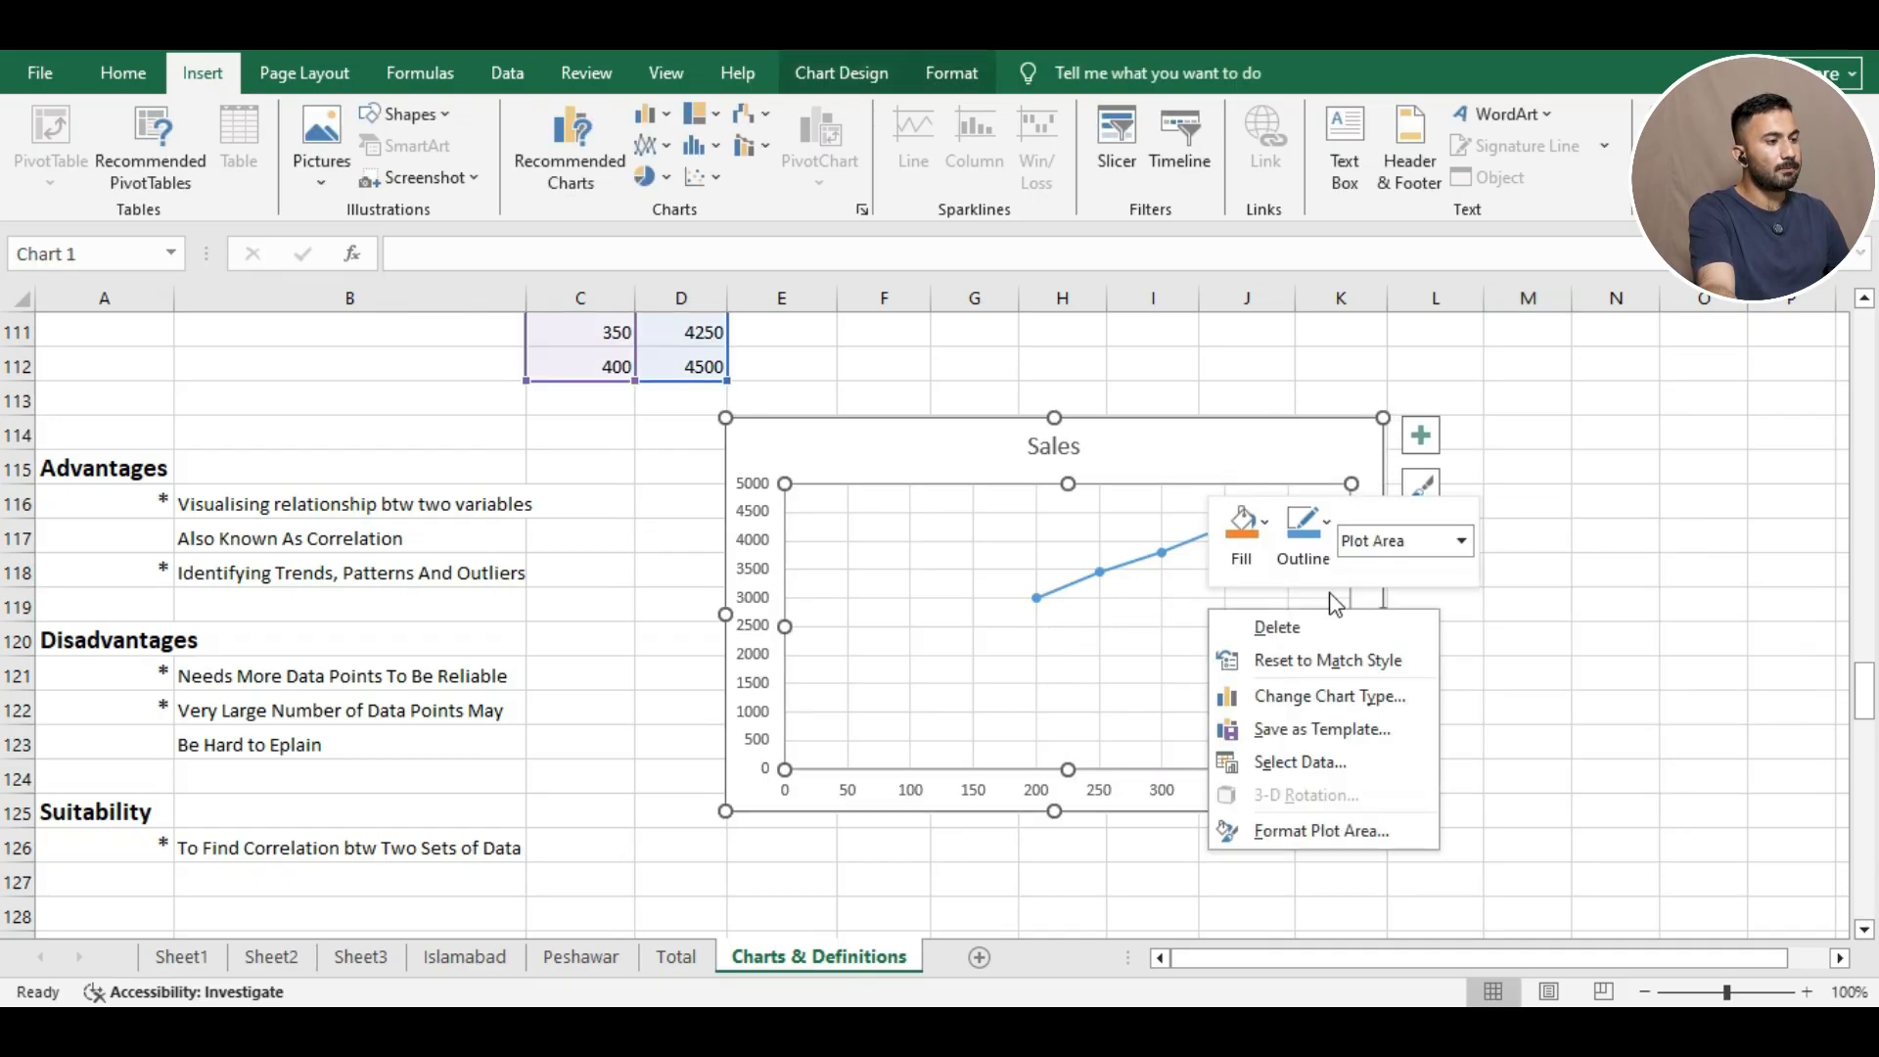
right_click(1690, 679)
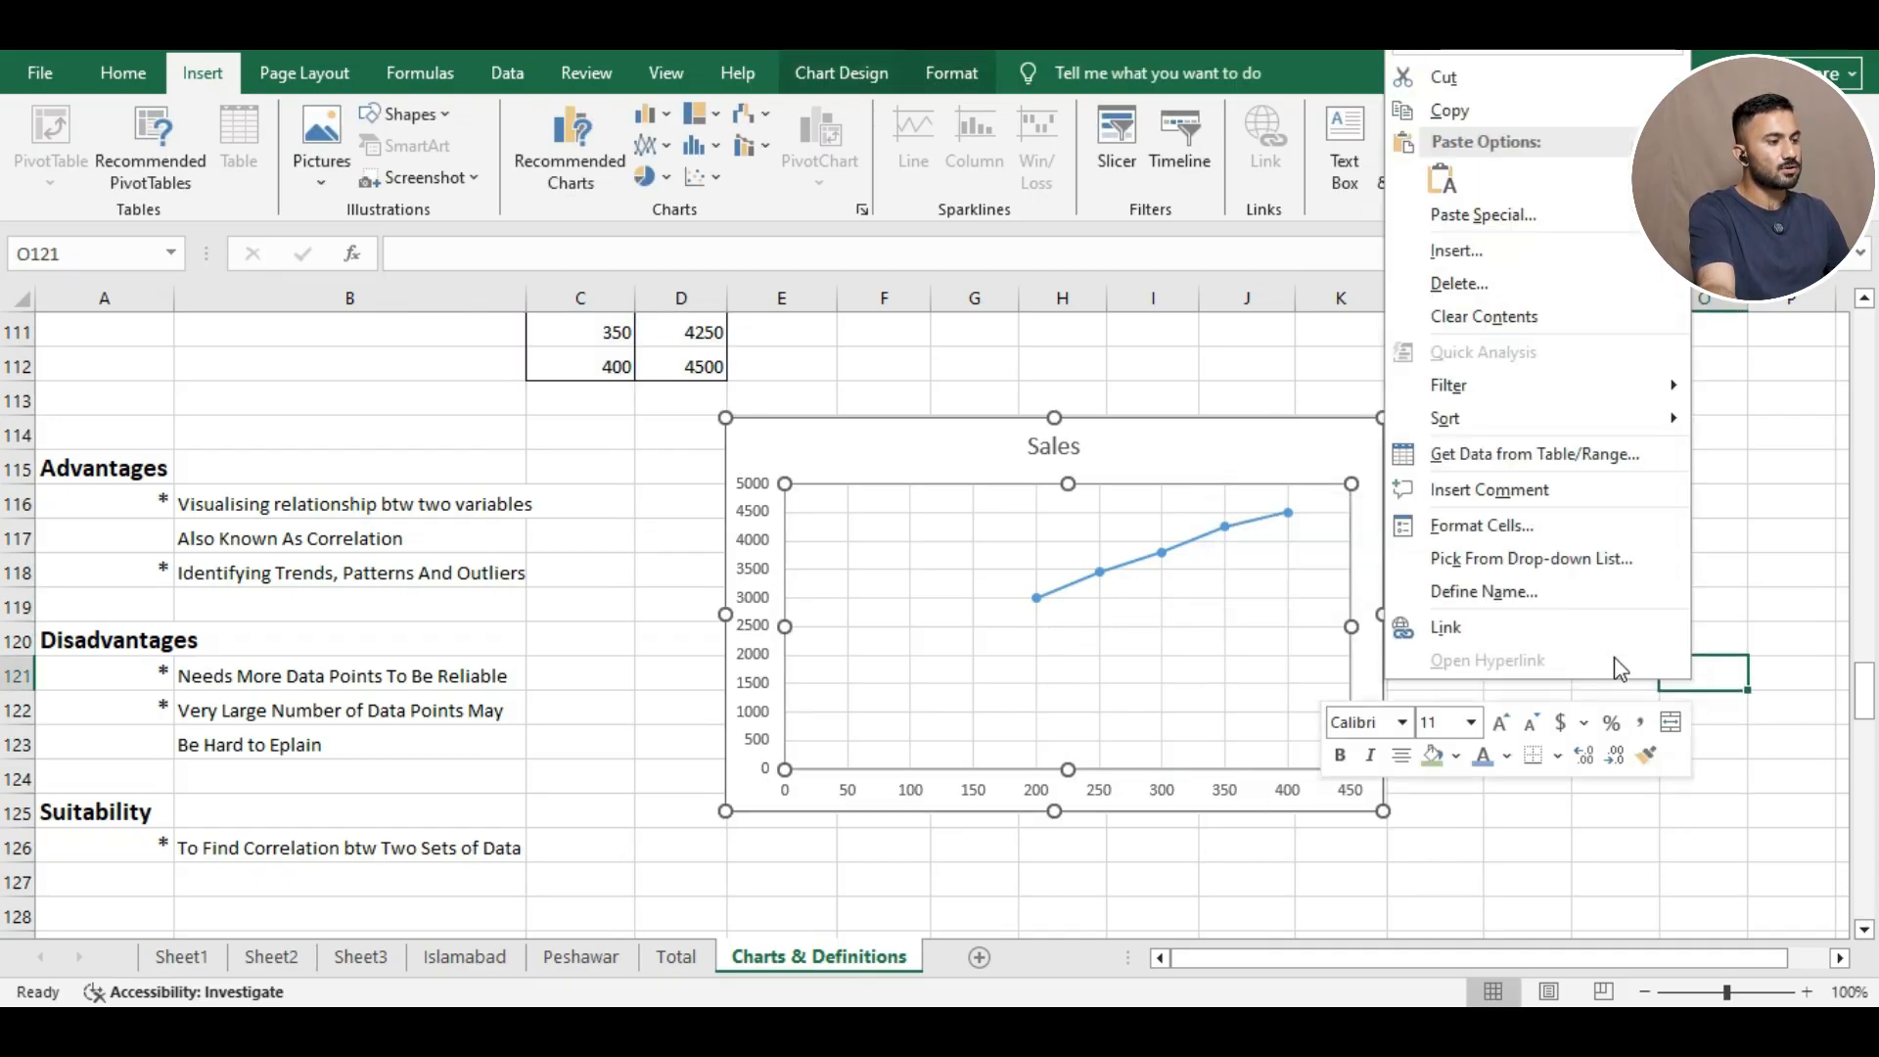
right_click(1765, 611)
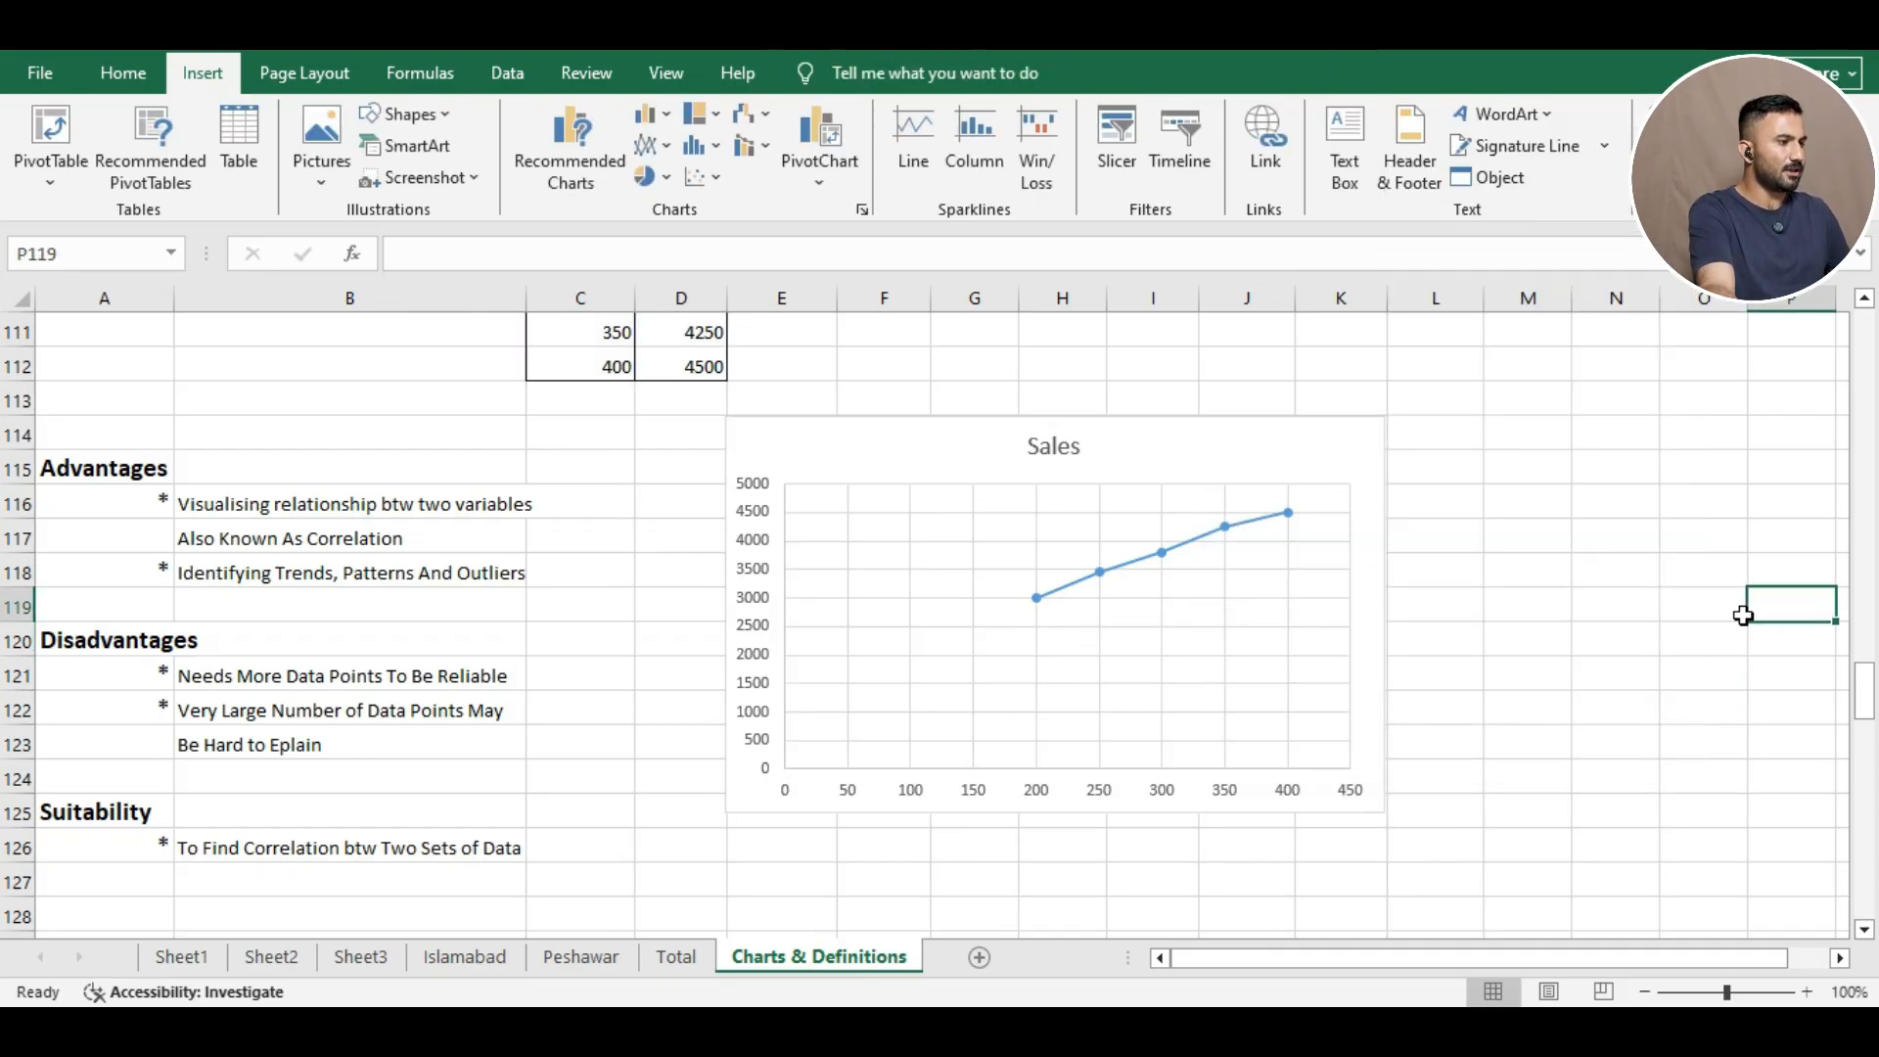
right_click(1312, 360)
click(1651, 411)
click(1667, 411)
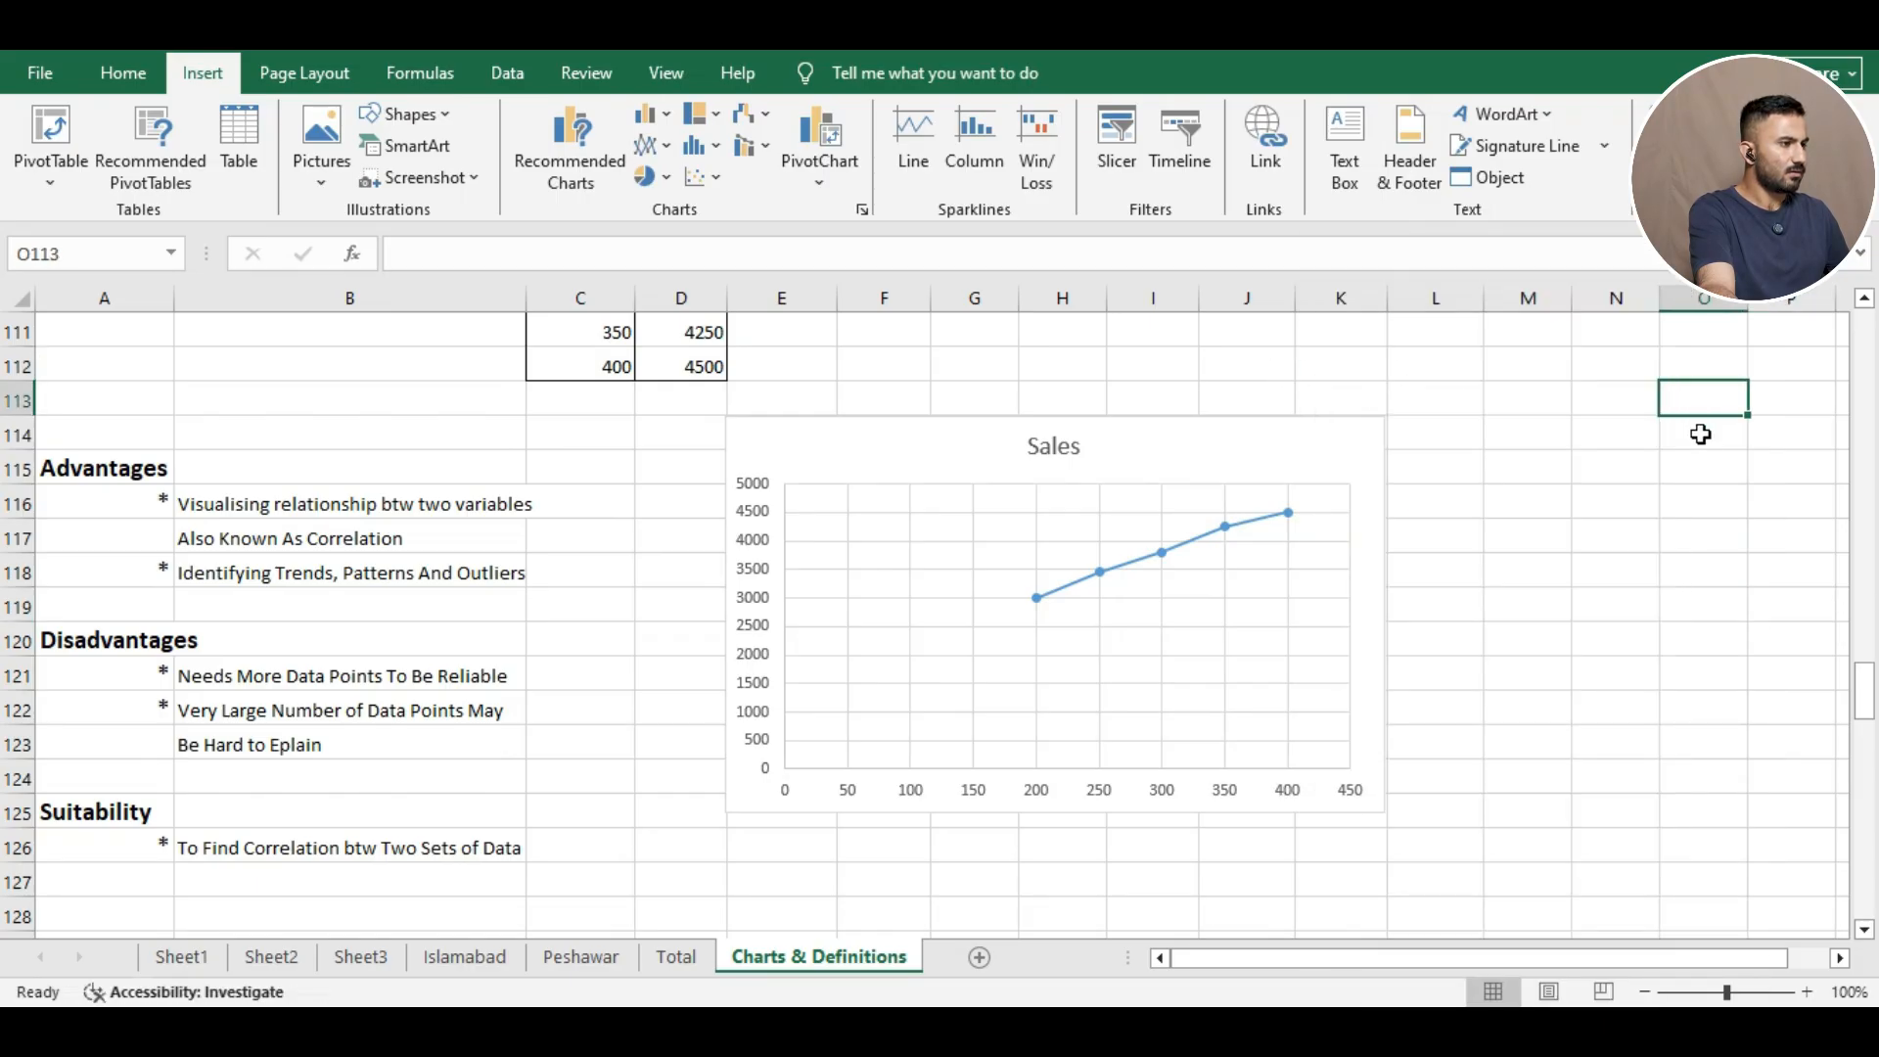
click(1719, 460)
click(1809, 548)
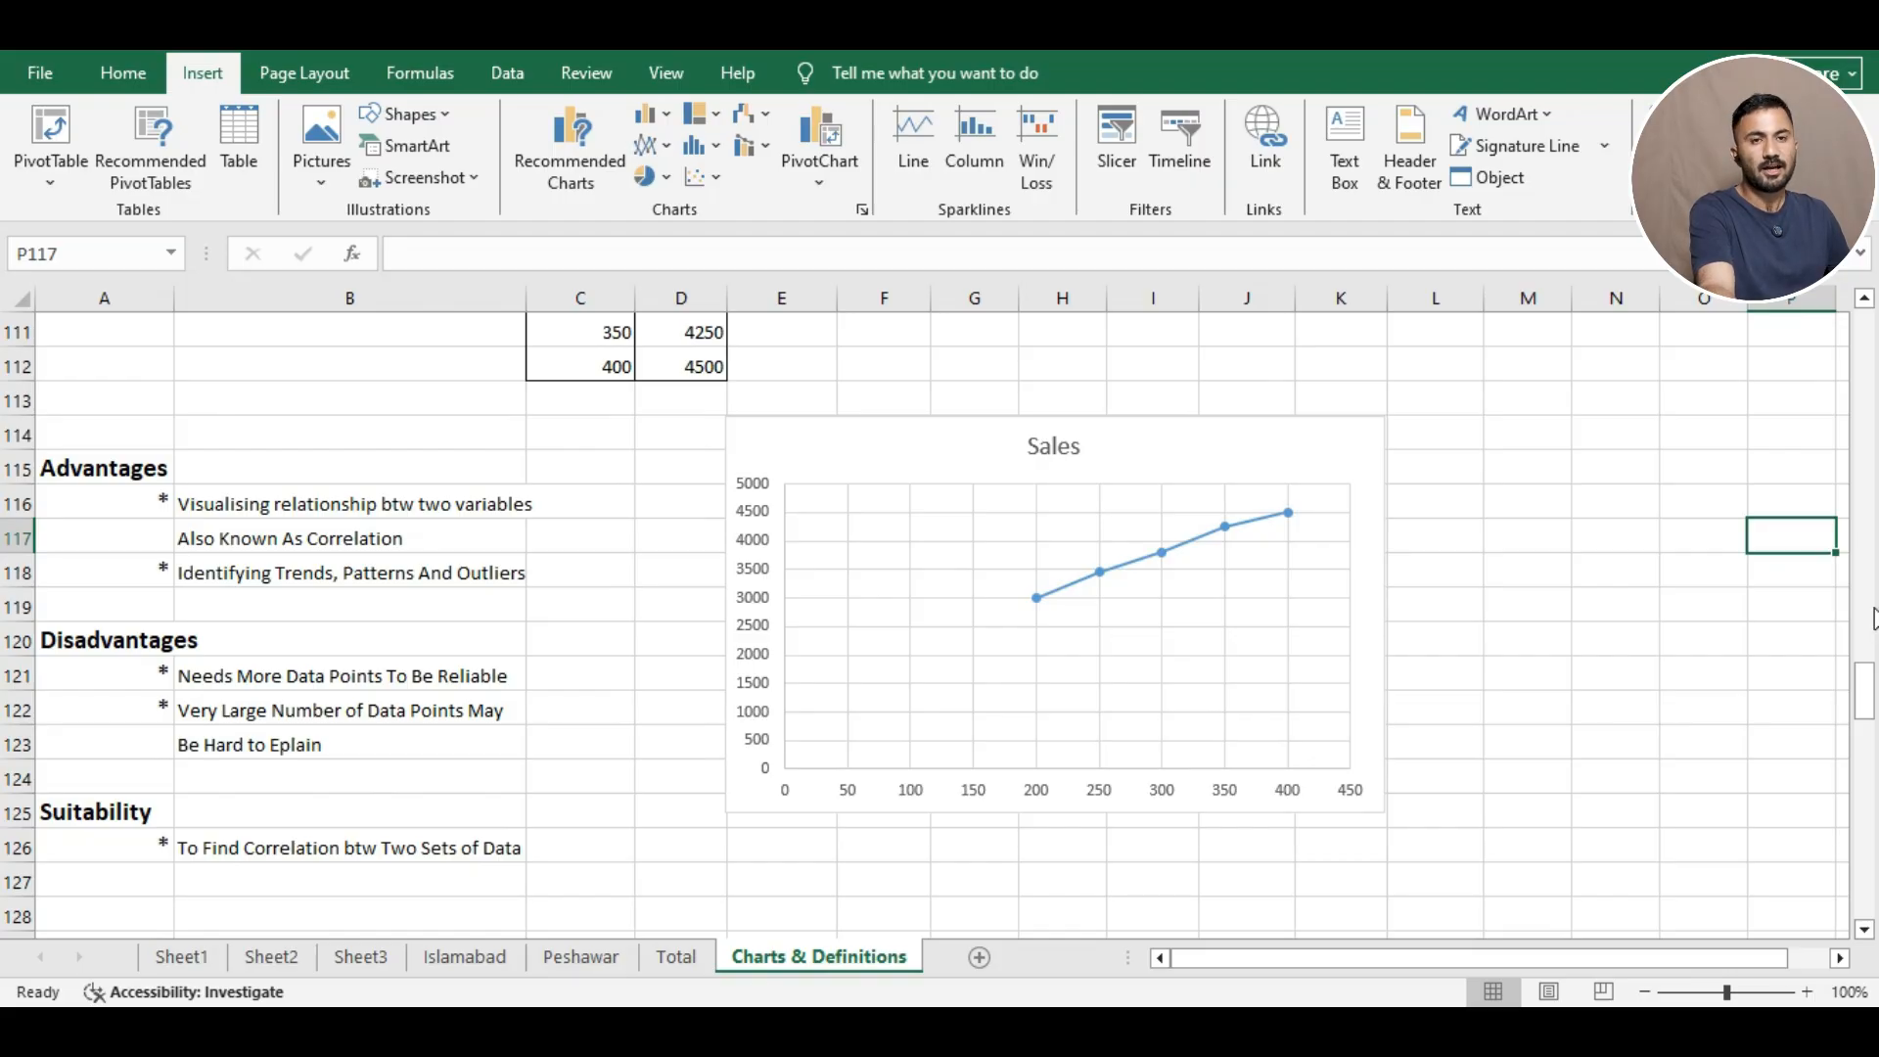
right_click(1874, 619)
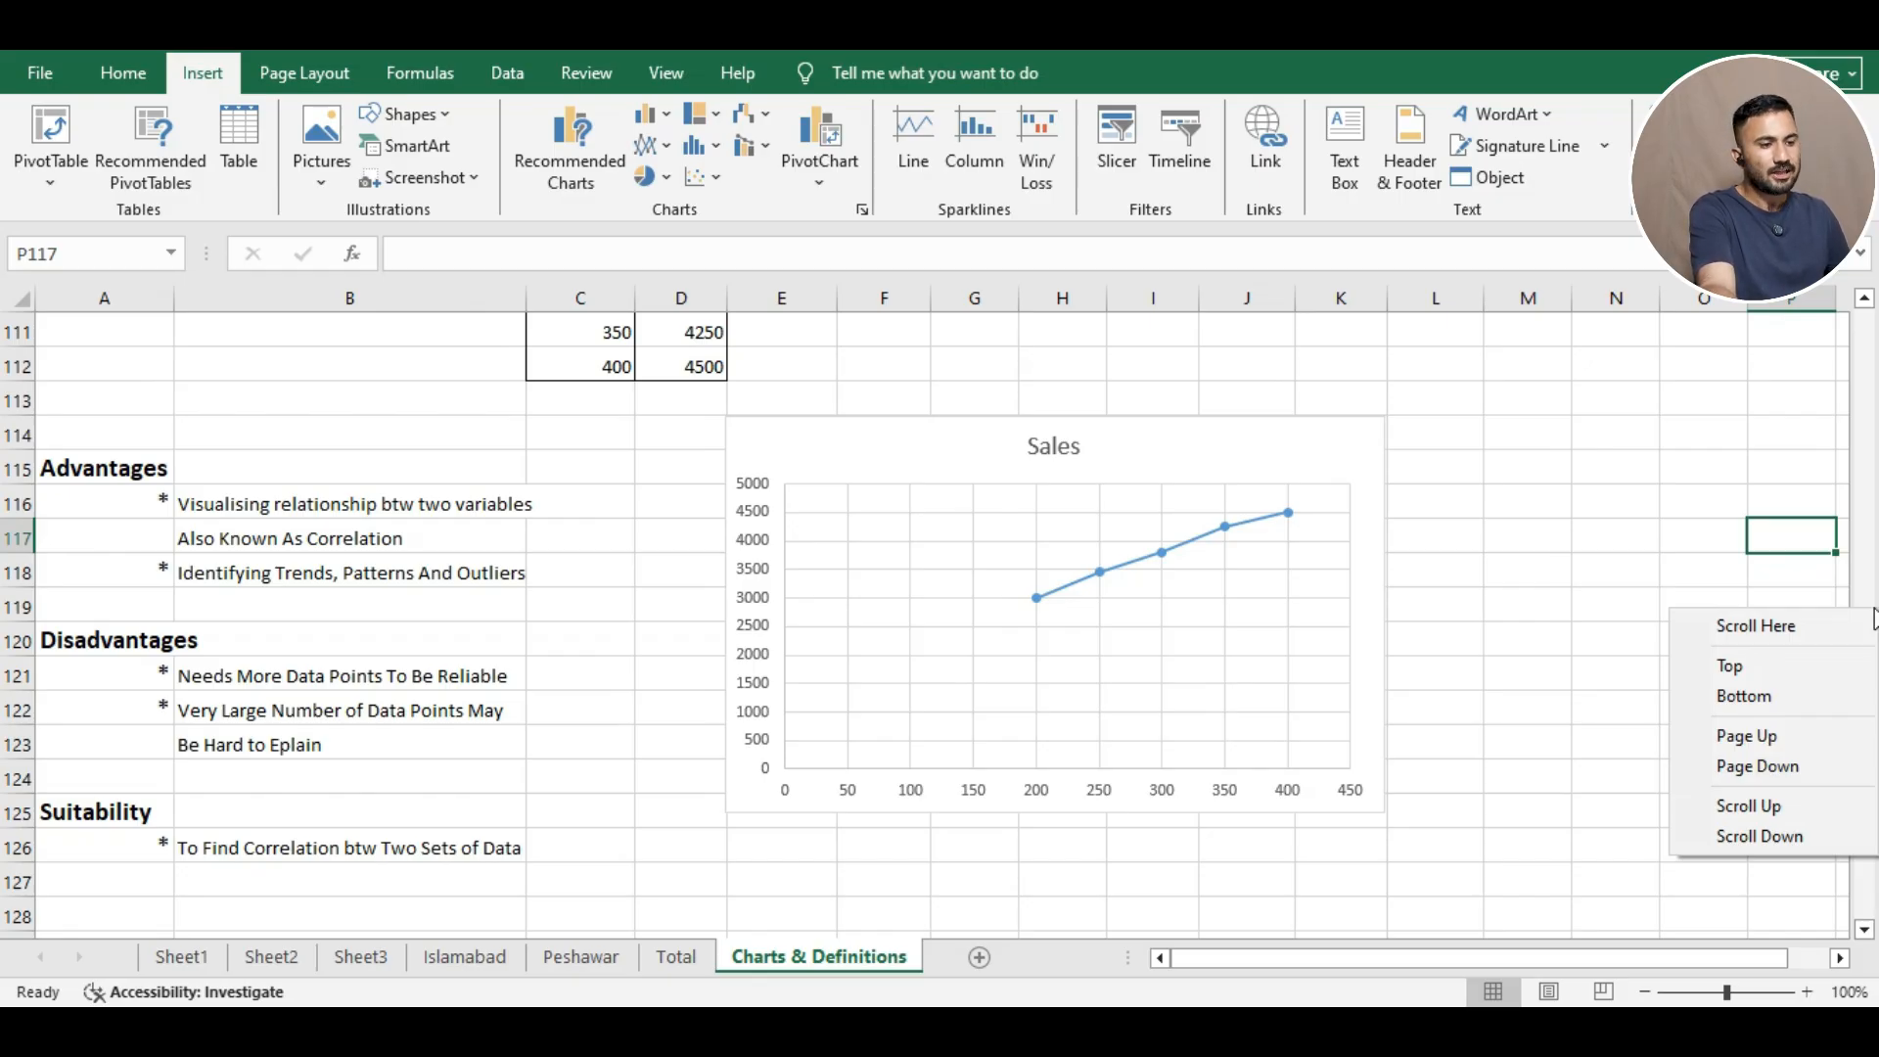
click(1761, 468)
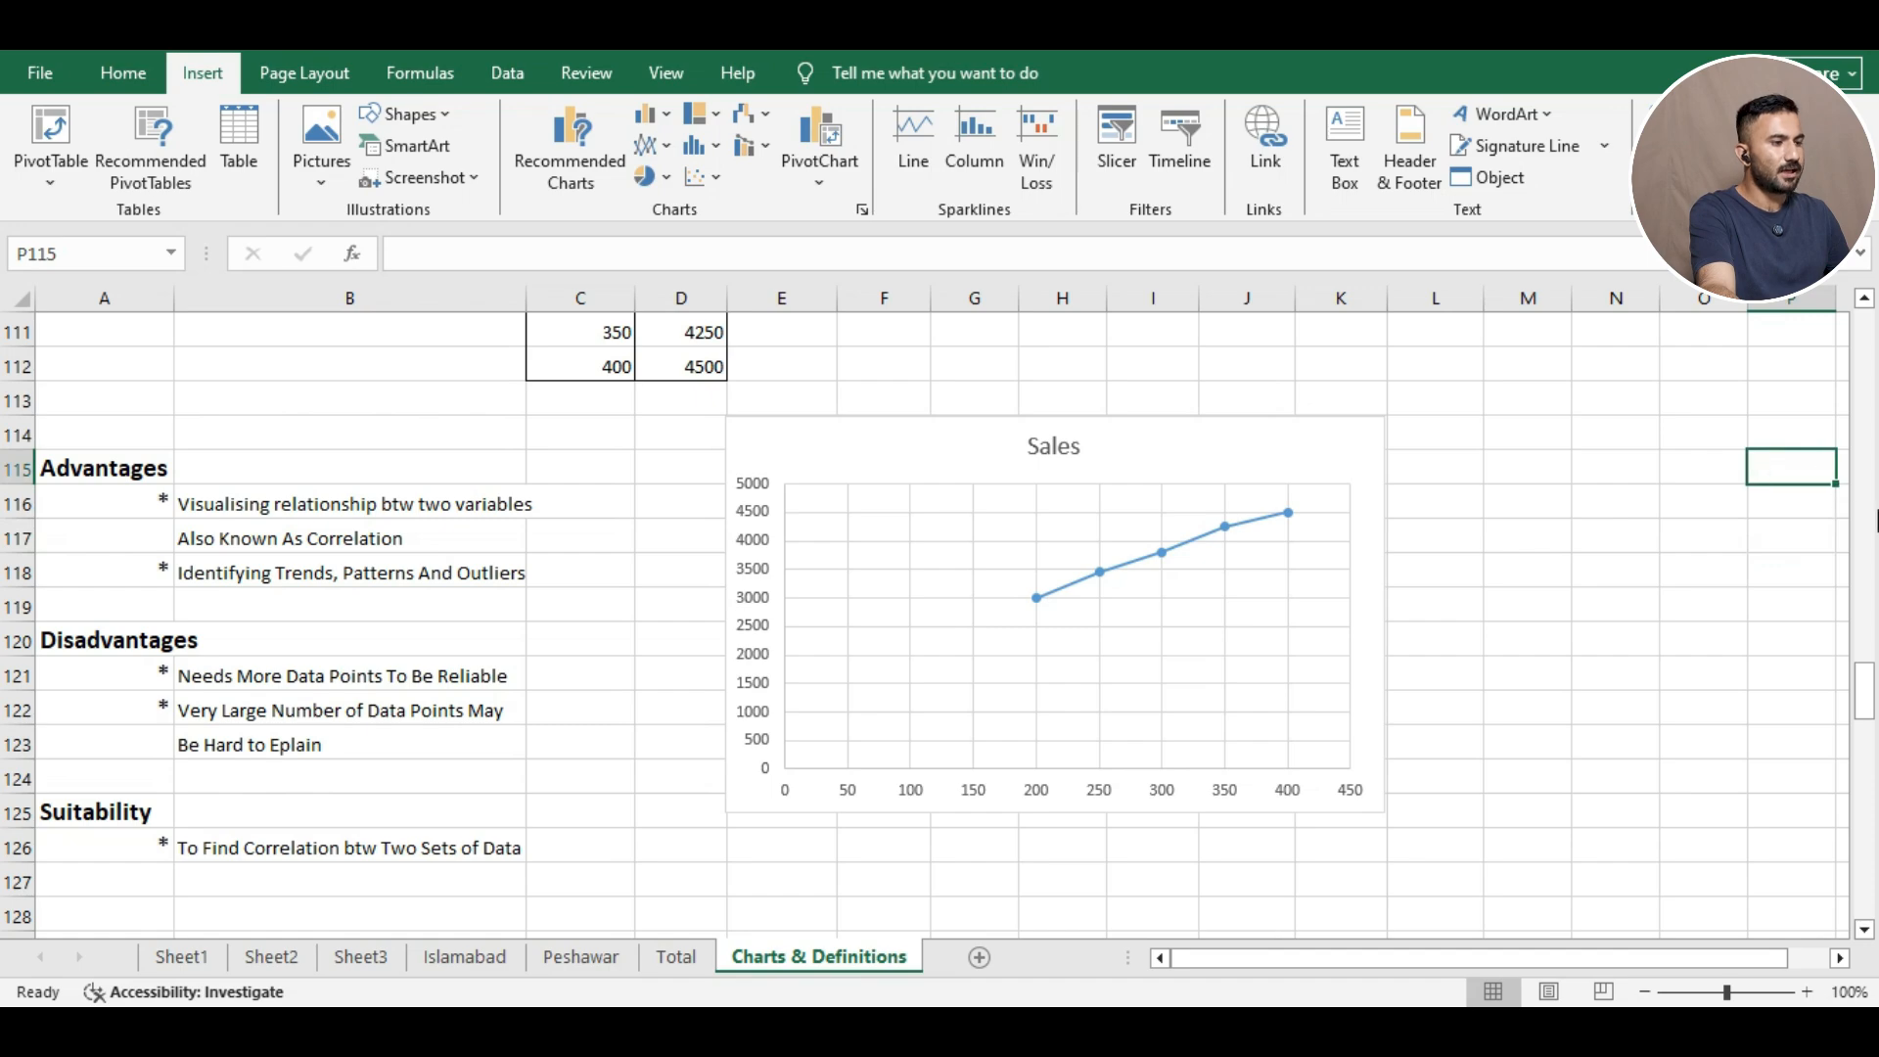
right_click(1869, 522)
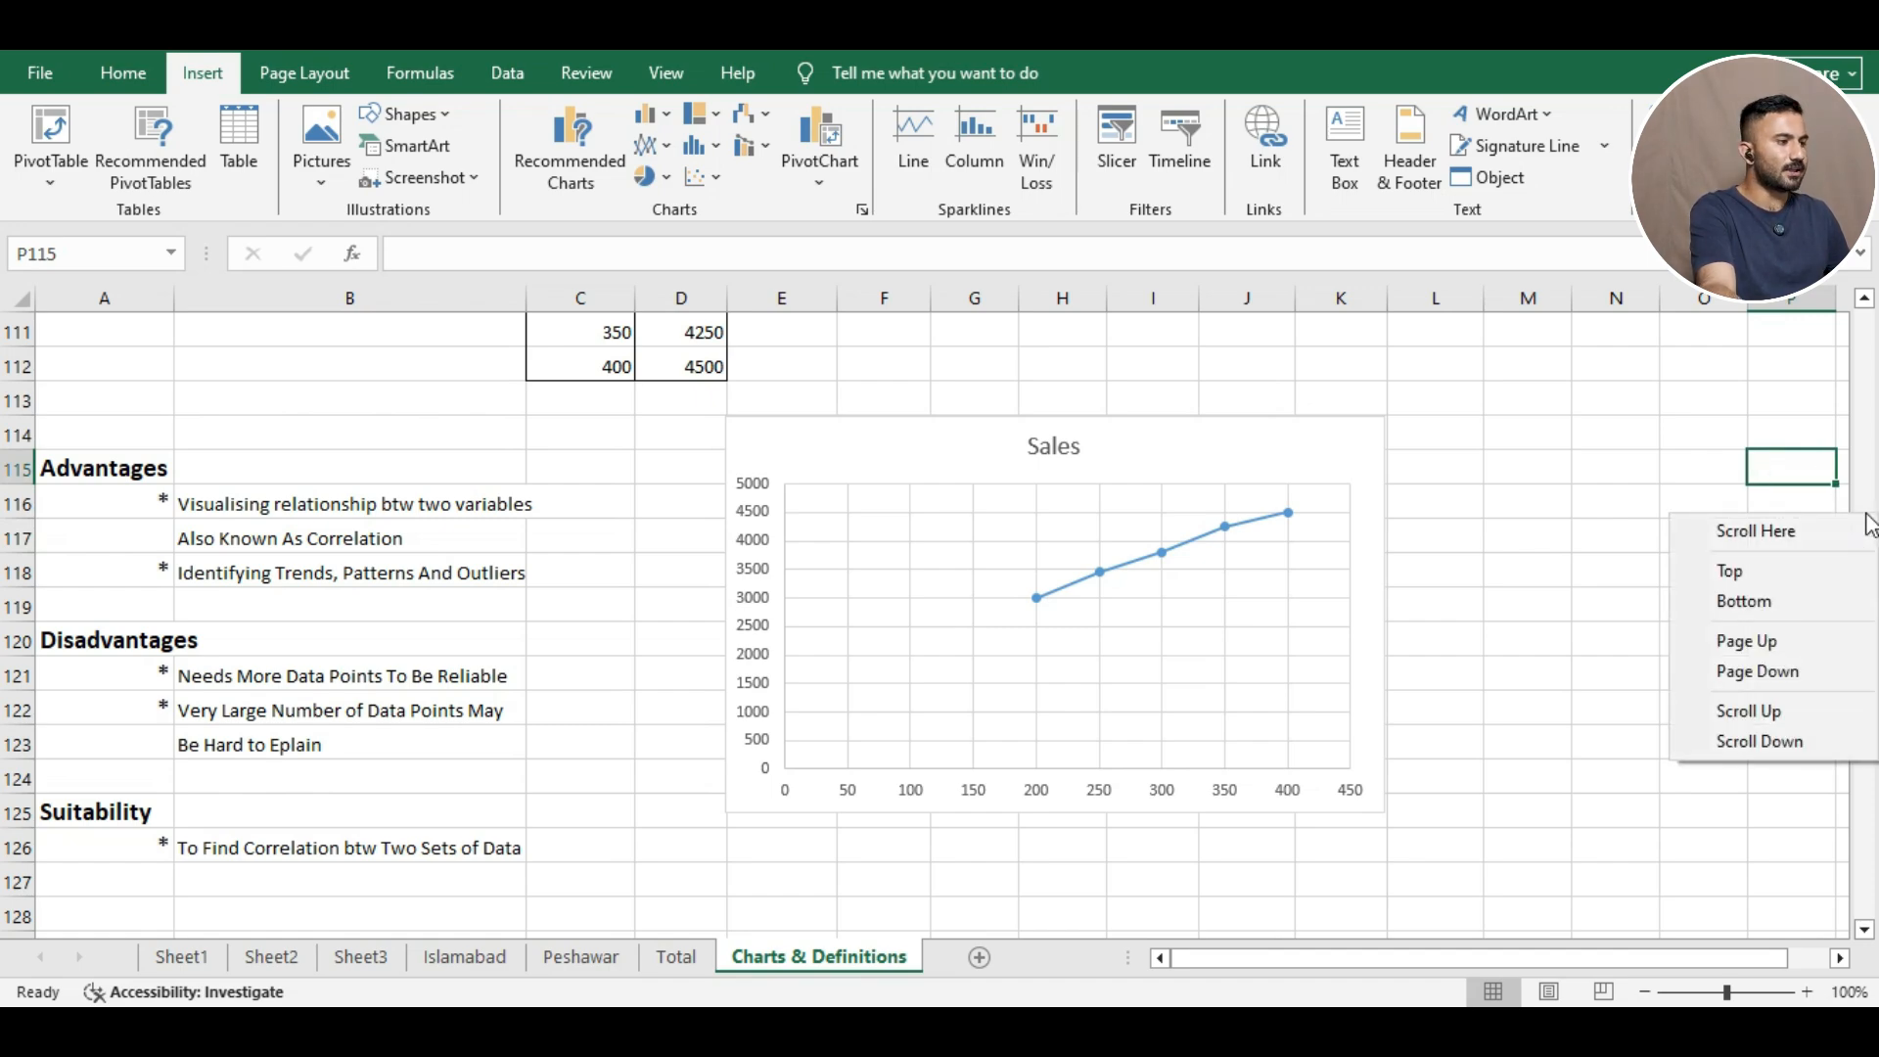
click(1689, 463)
click(1692, 439)
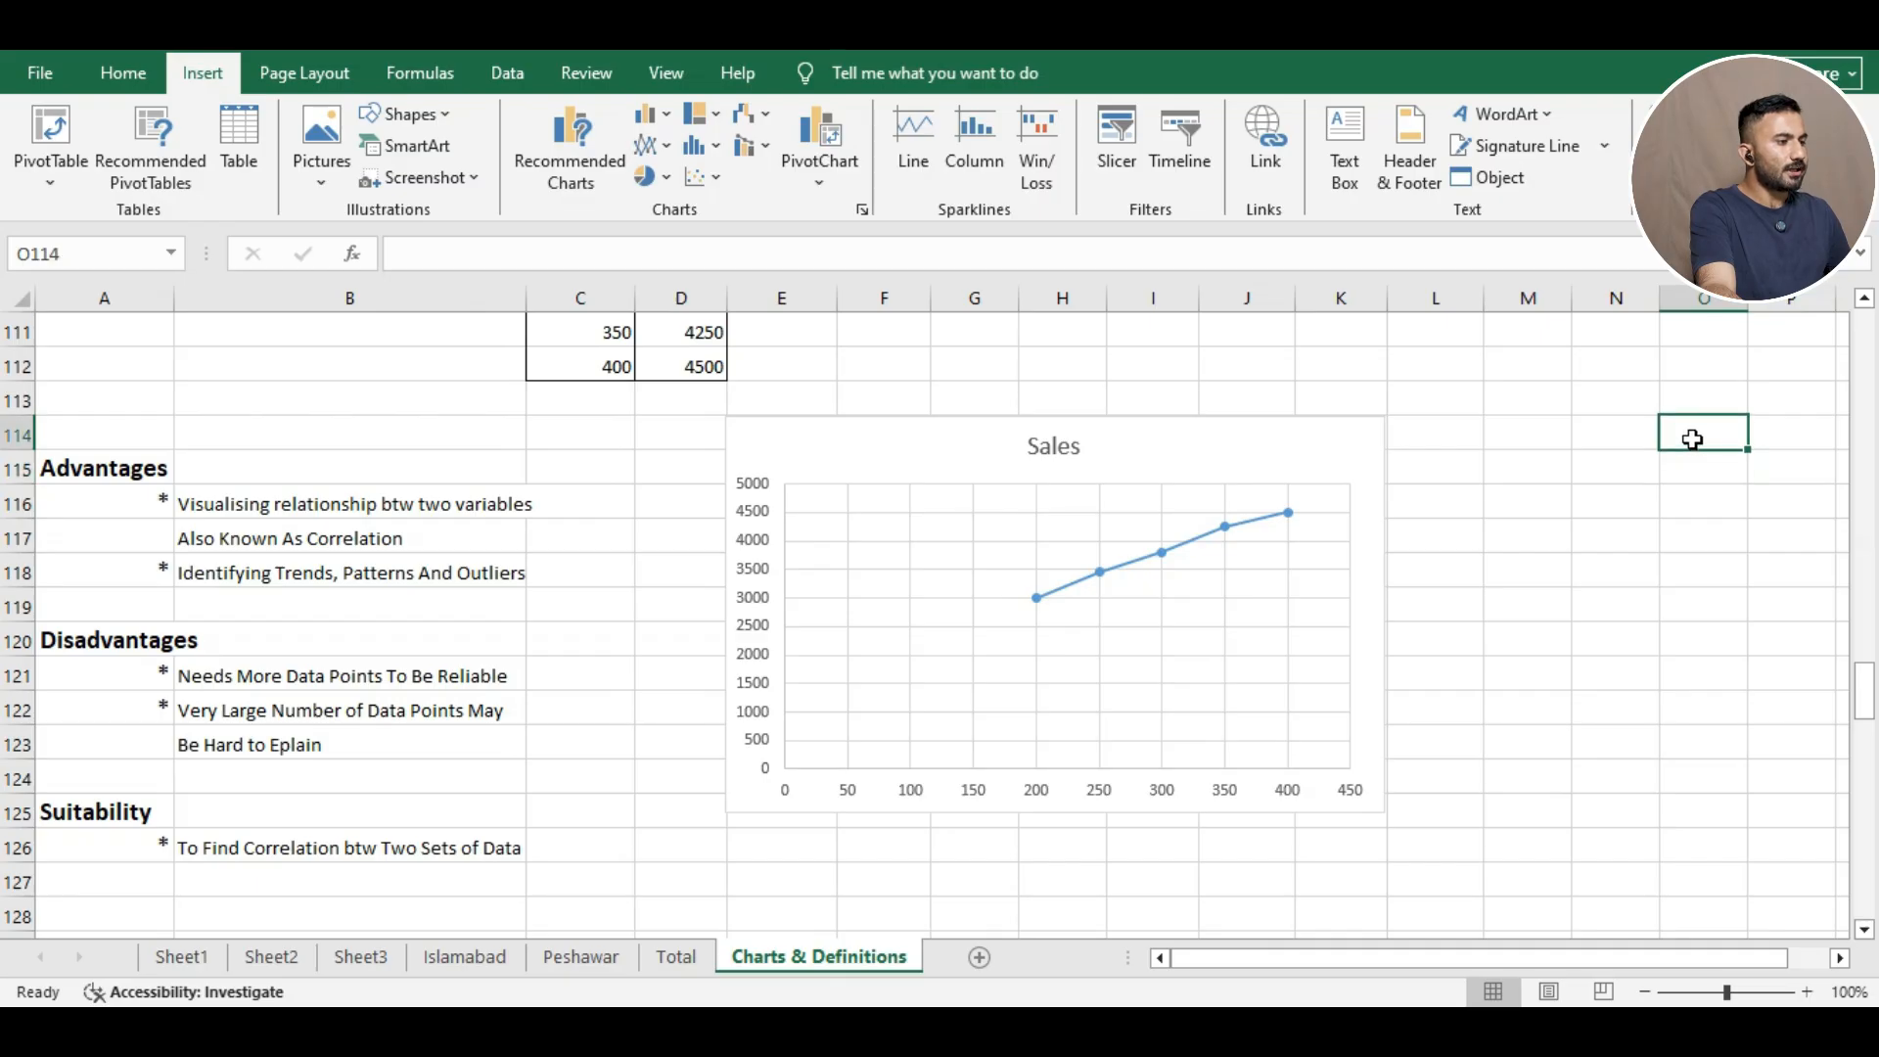
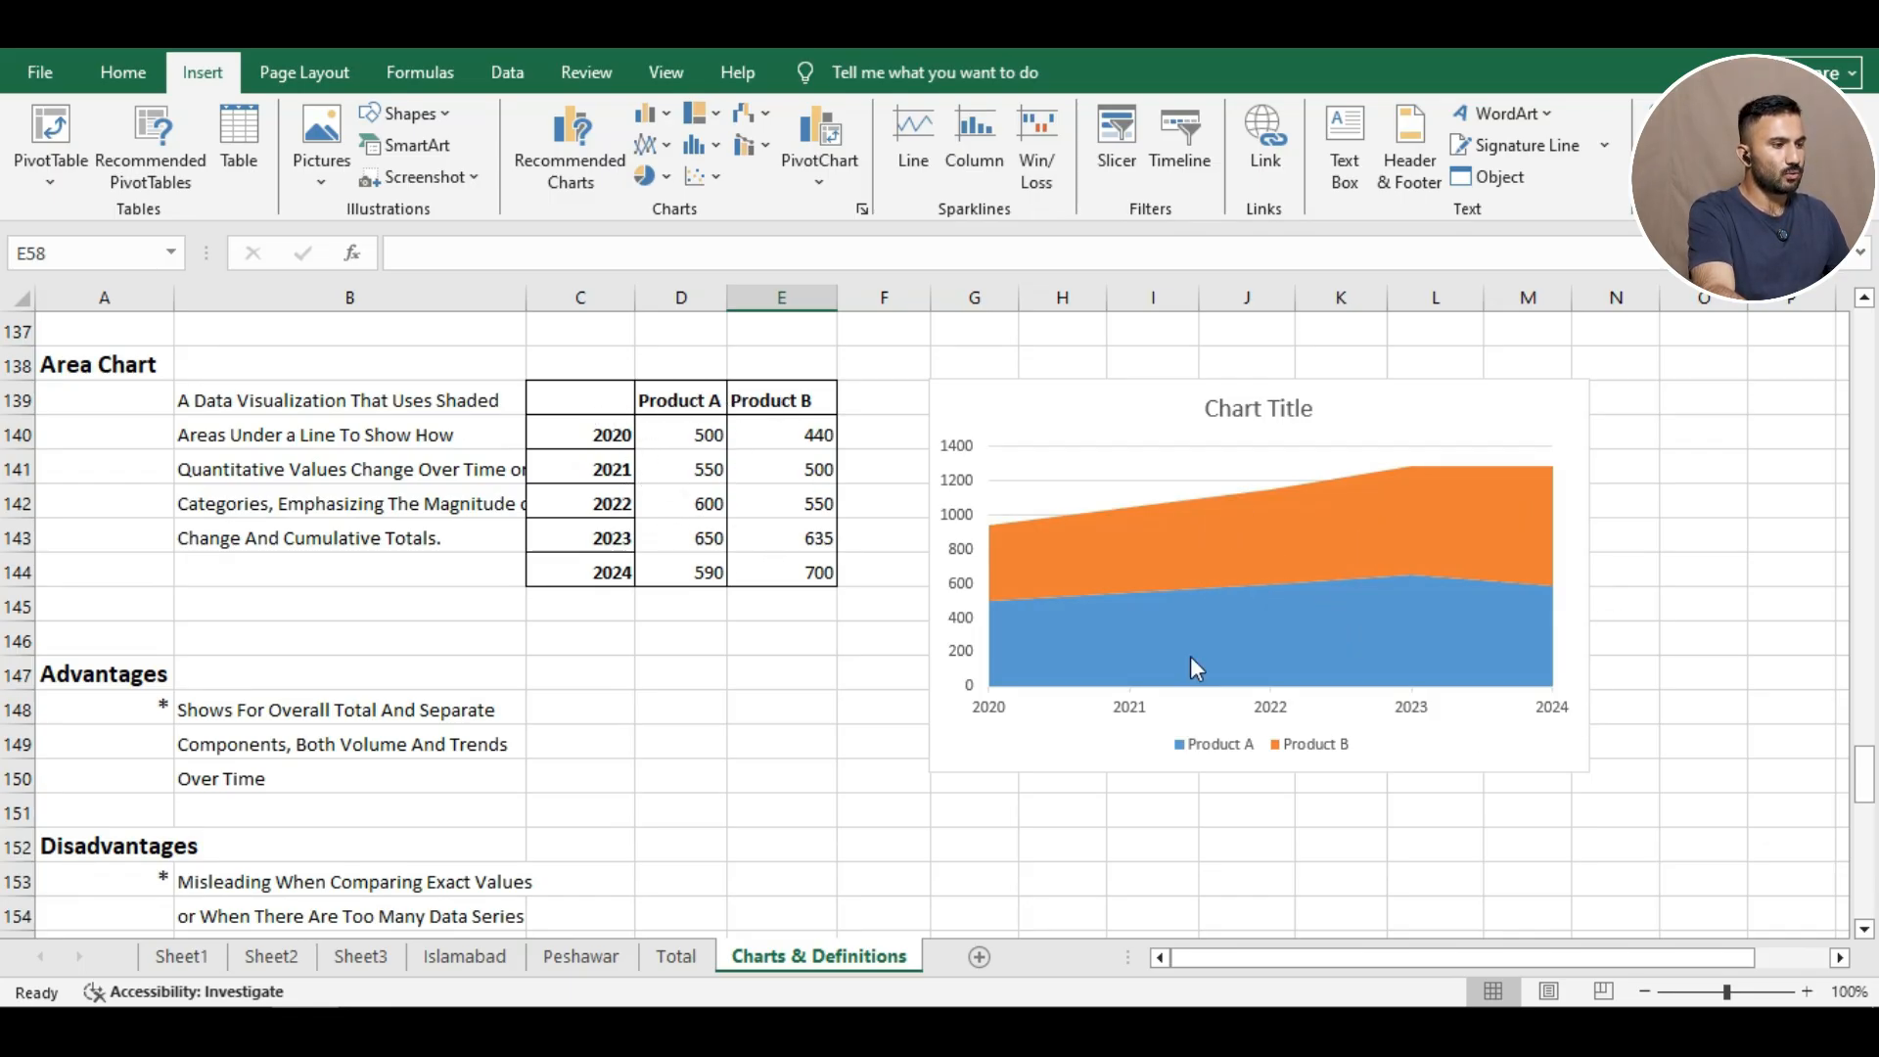
Preview the Product A/B chart as a plain 2-D area chart, then revert it to stacked areas.
click(1018, 419)
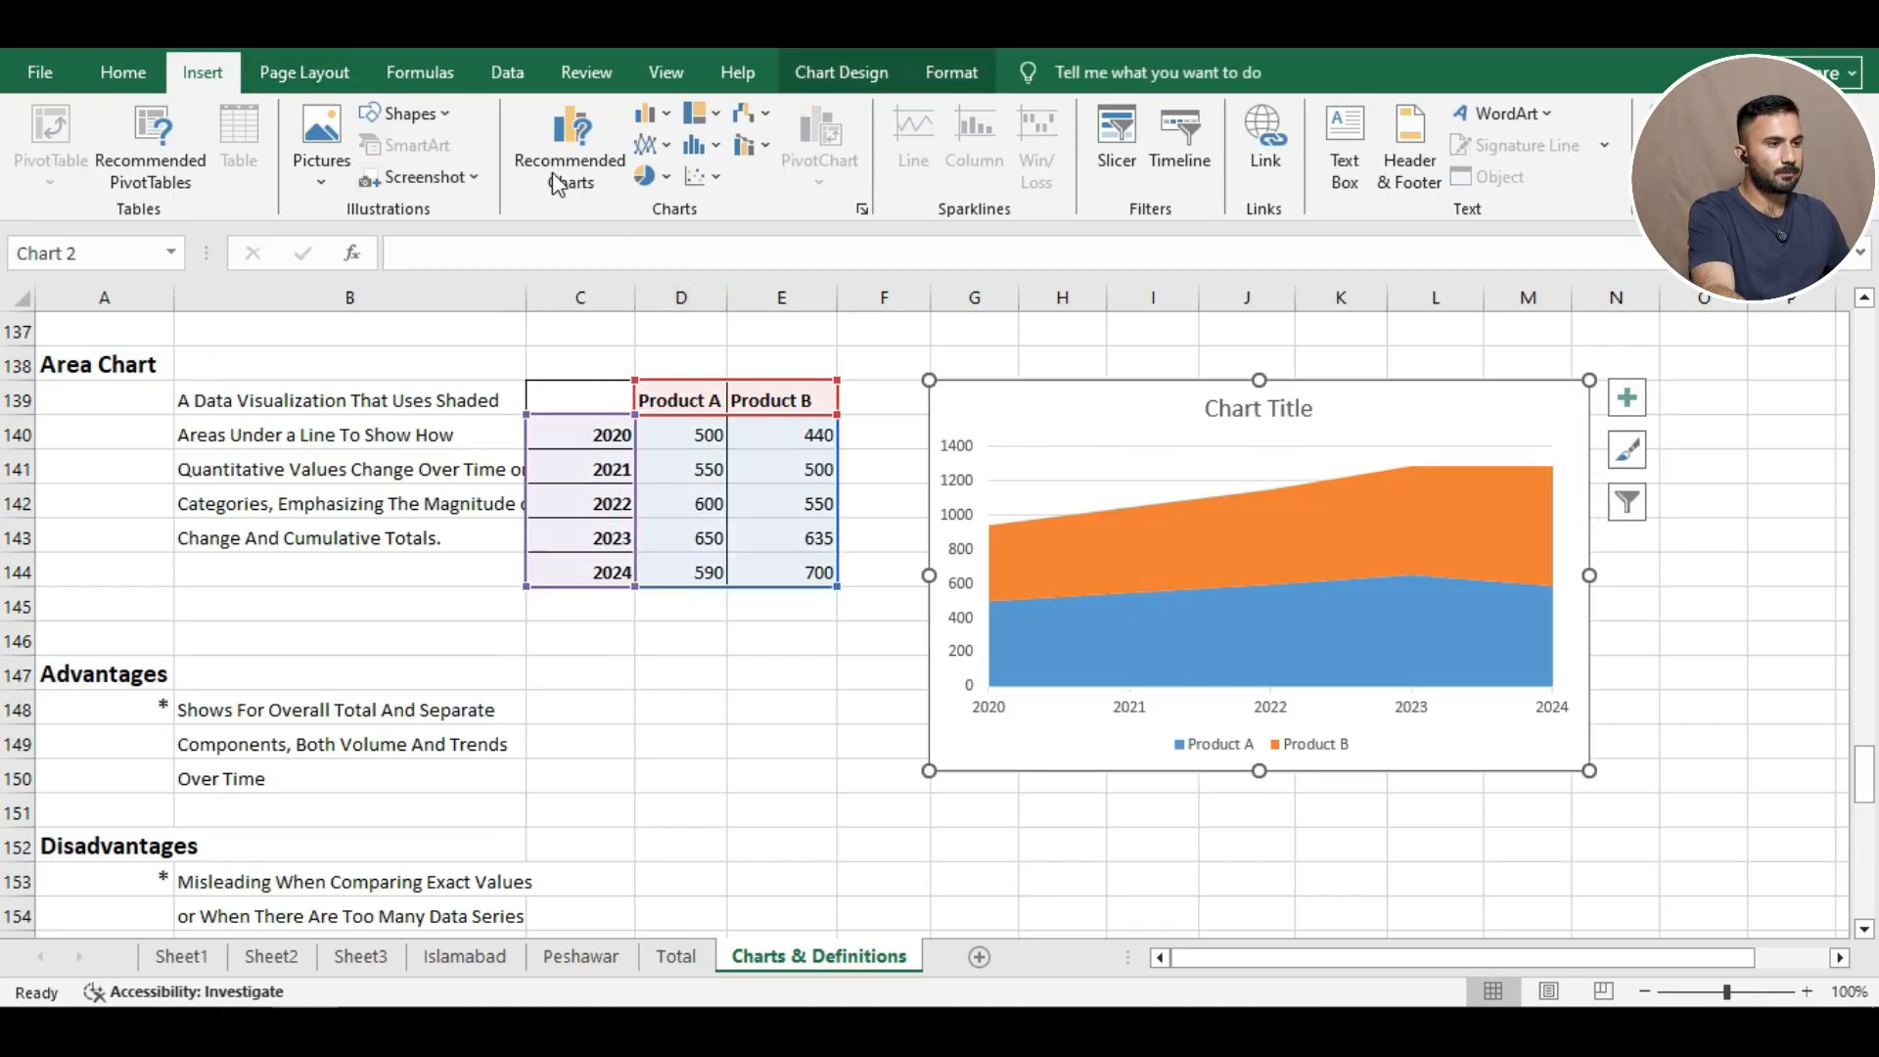
click(651, 145)
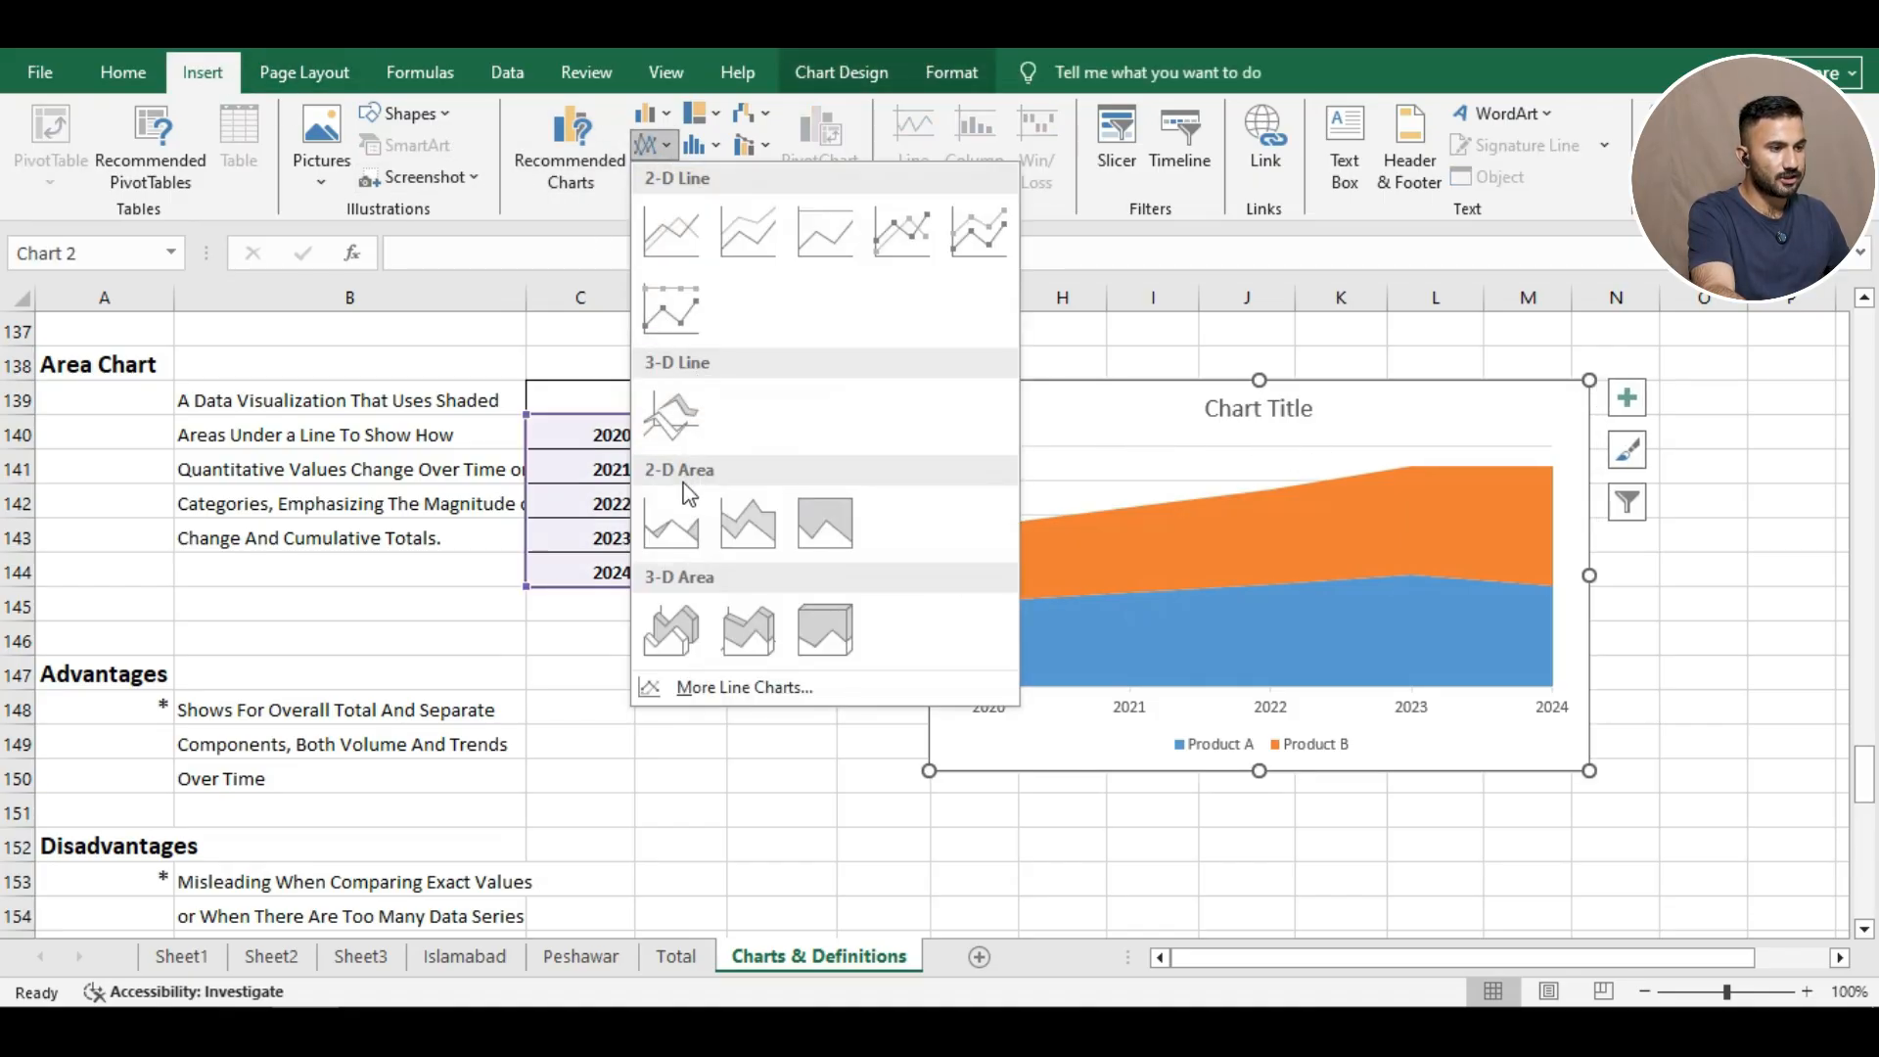
click(685, 536)
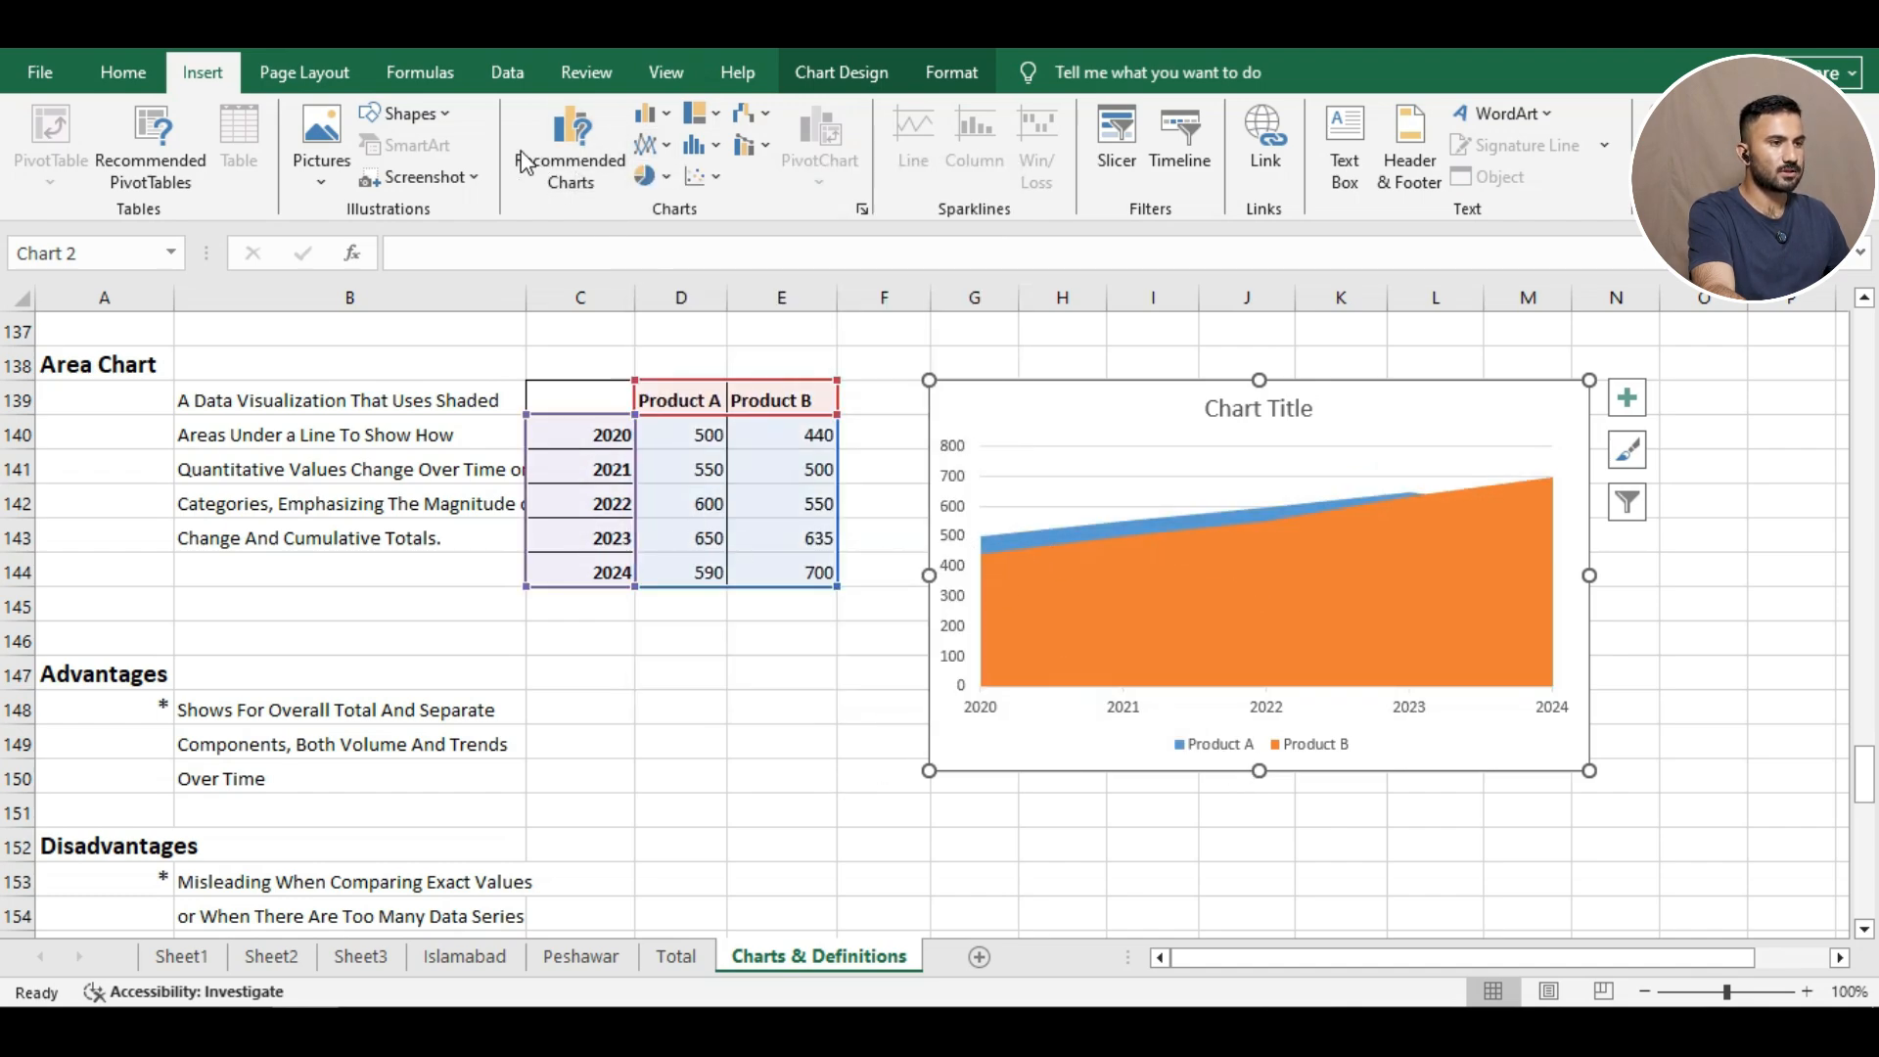
click(642, 149)
click(747, 519)
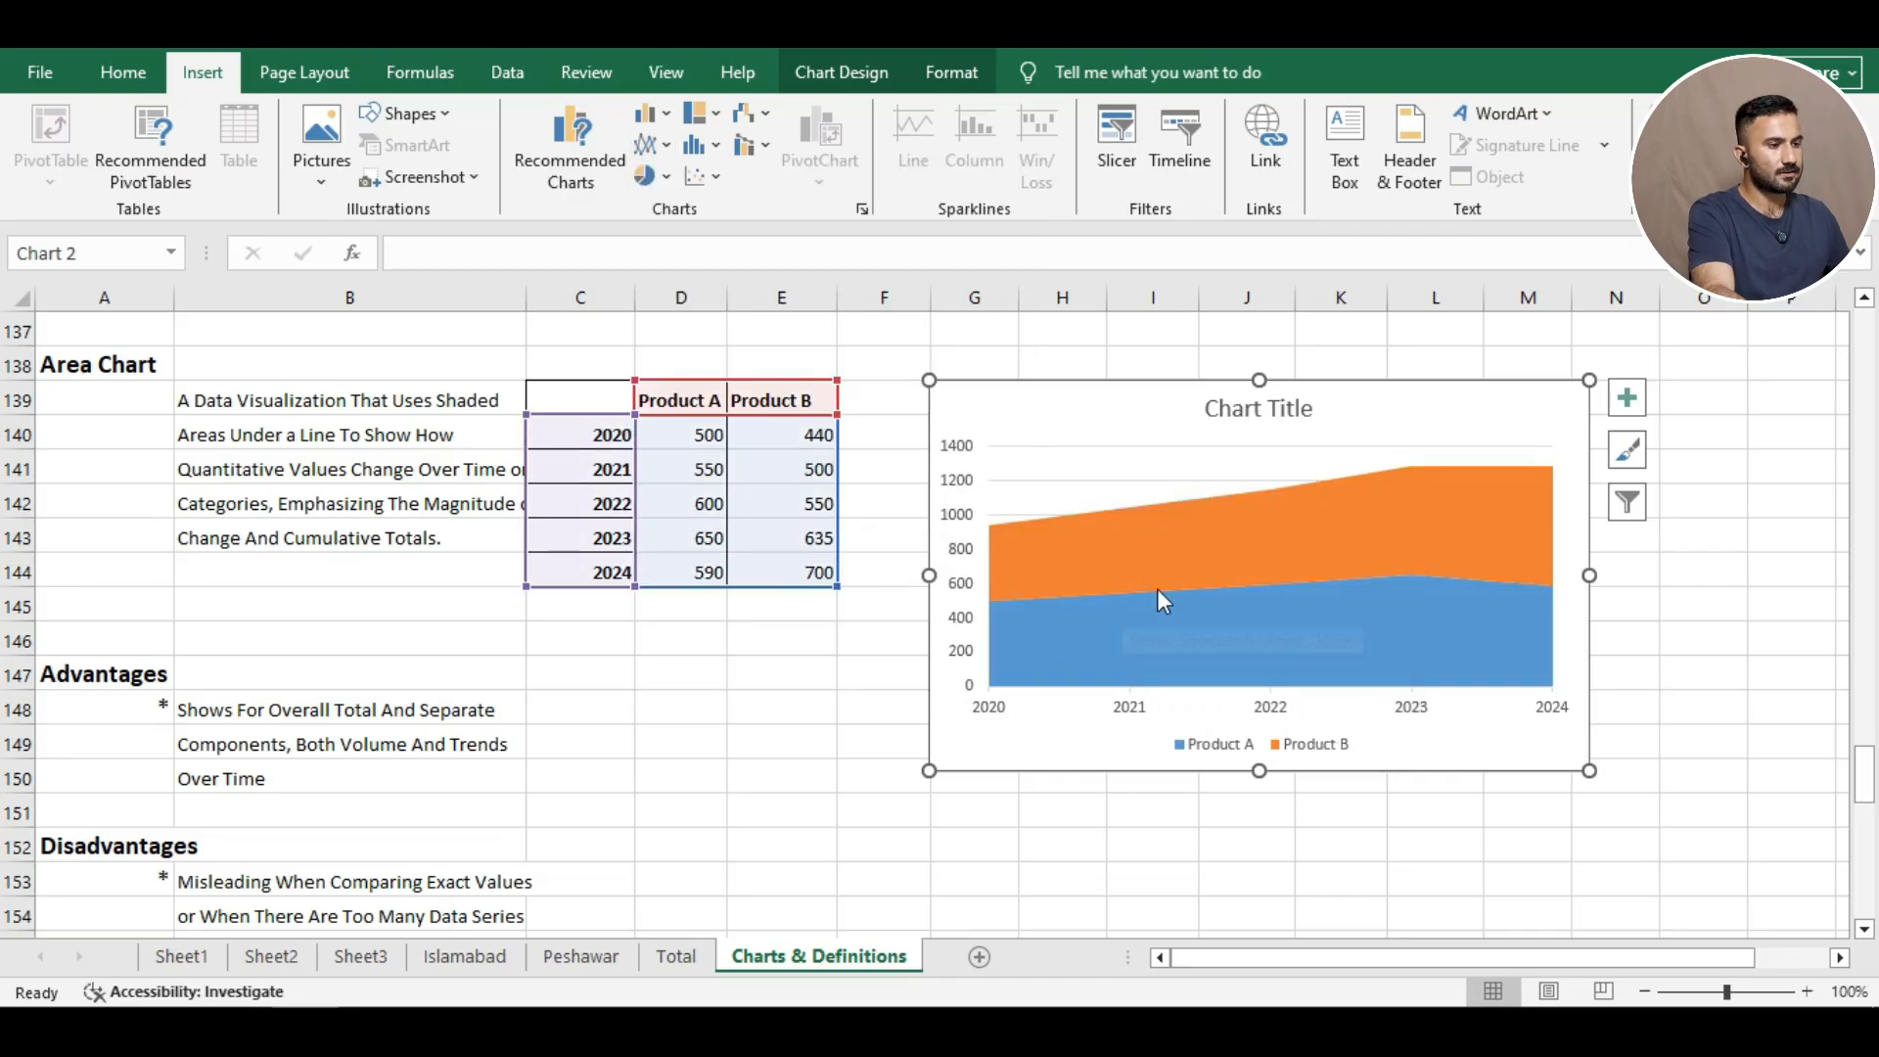
click(785, 717)
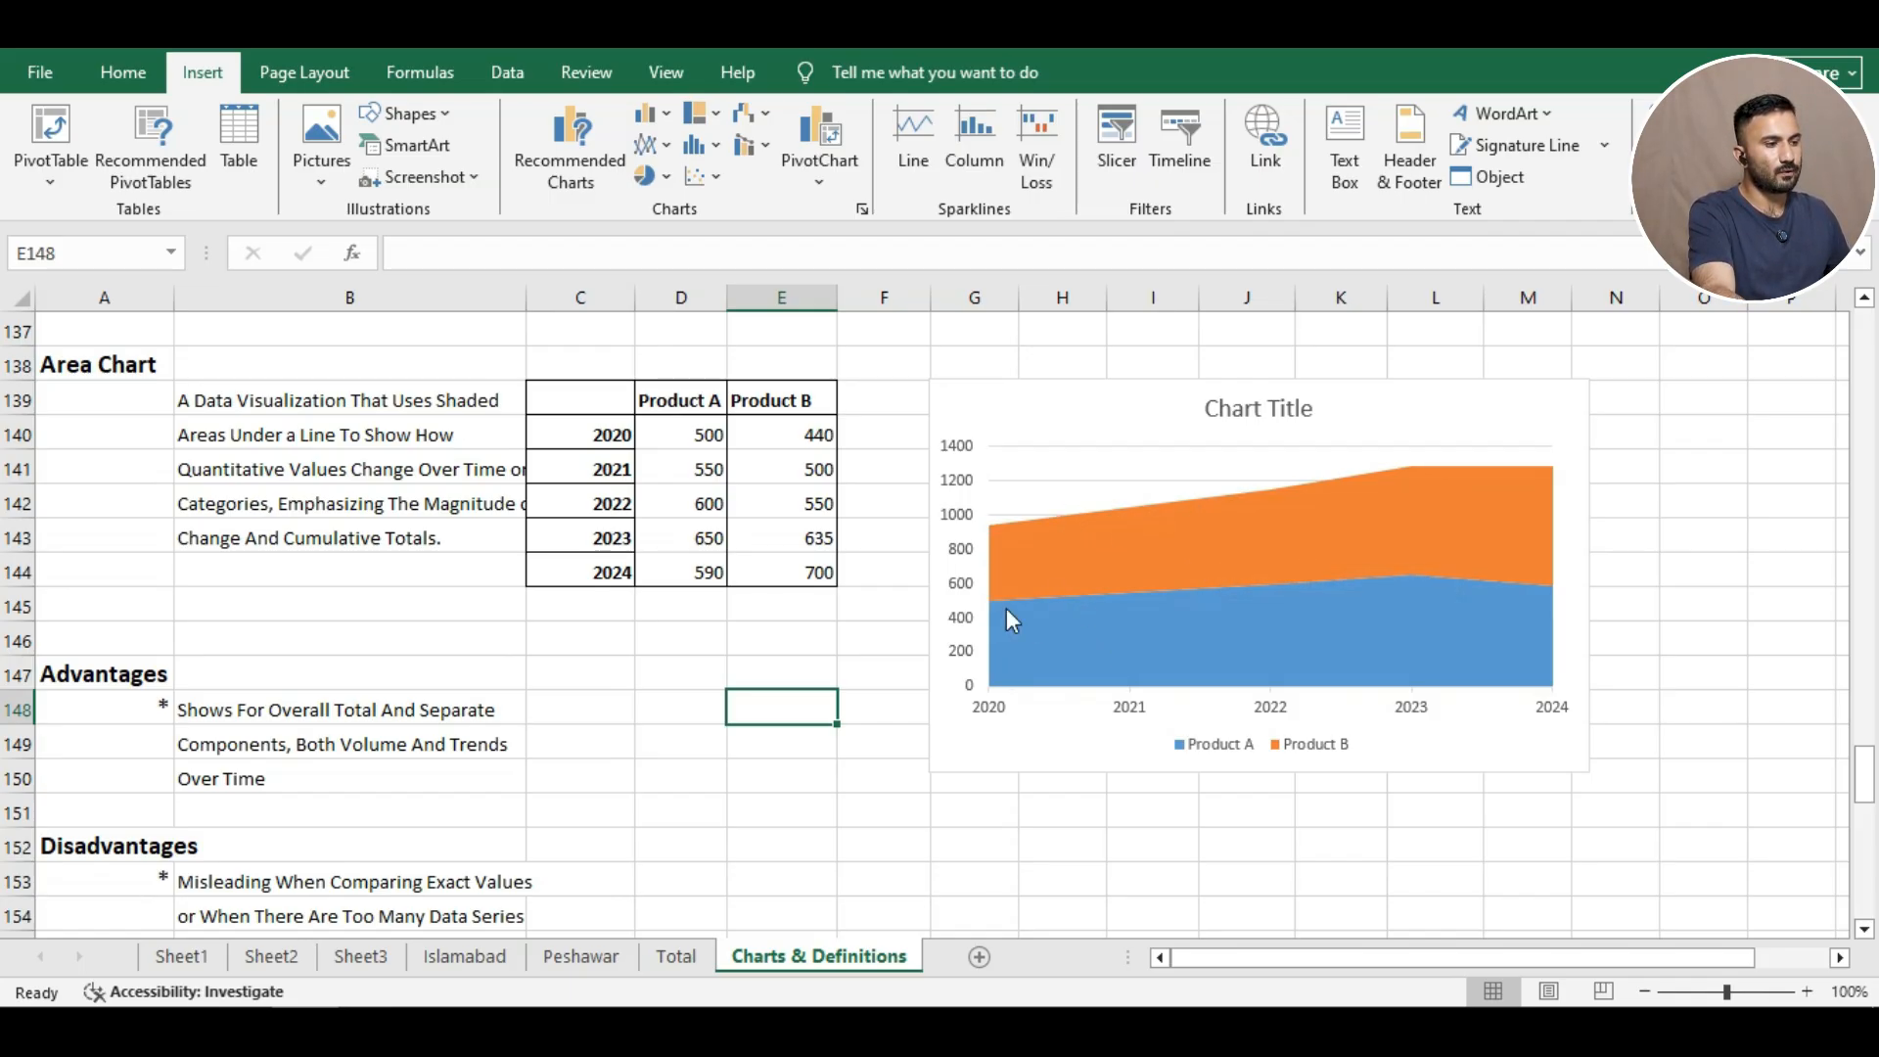
Try a chart style with data labels and a capitalized title, then undo it.
click(1073, 572)
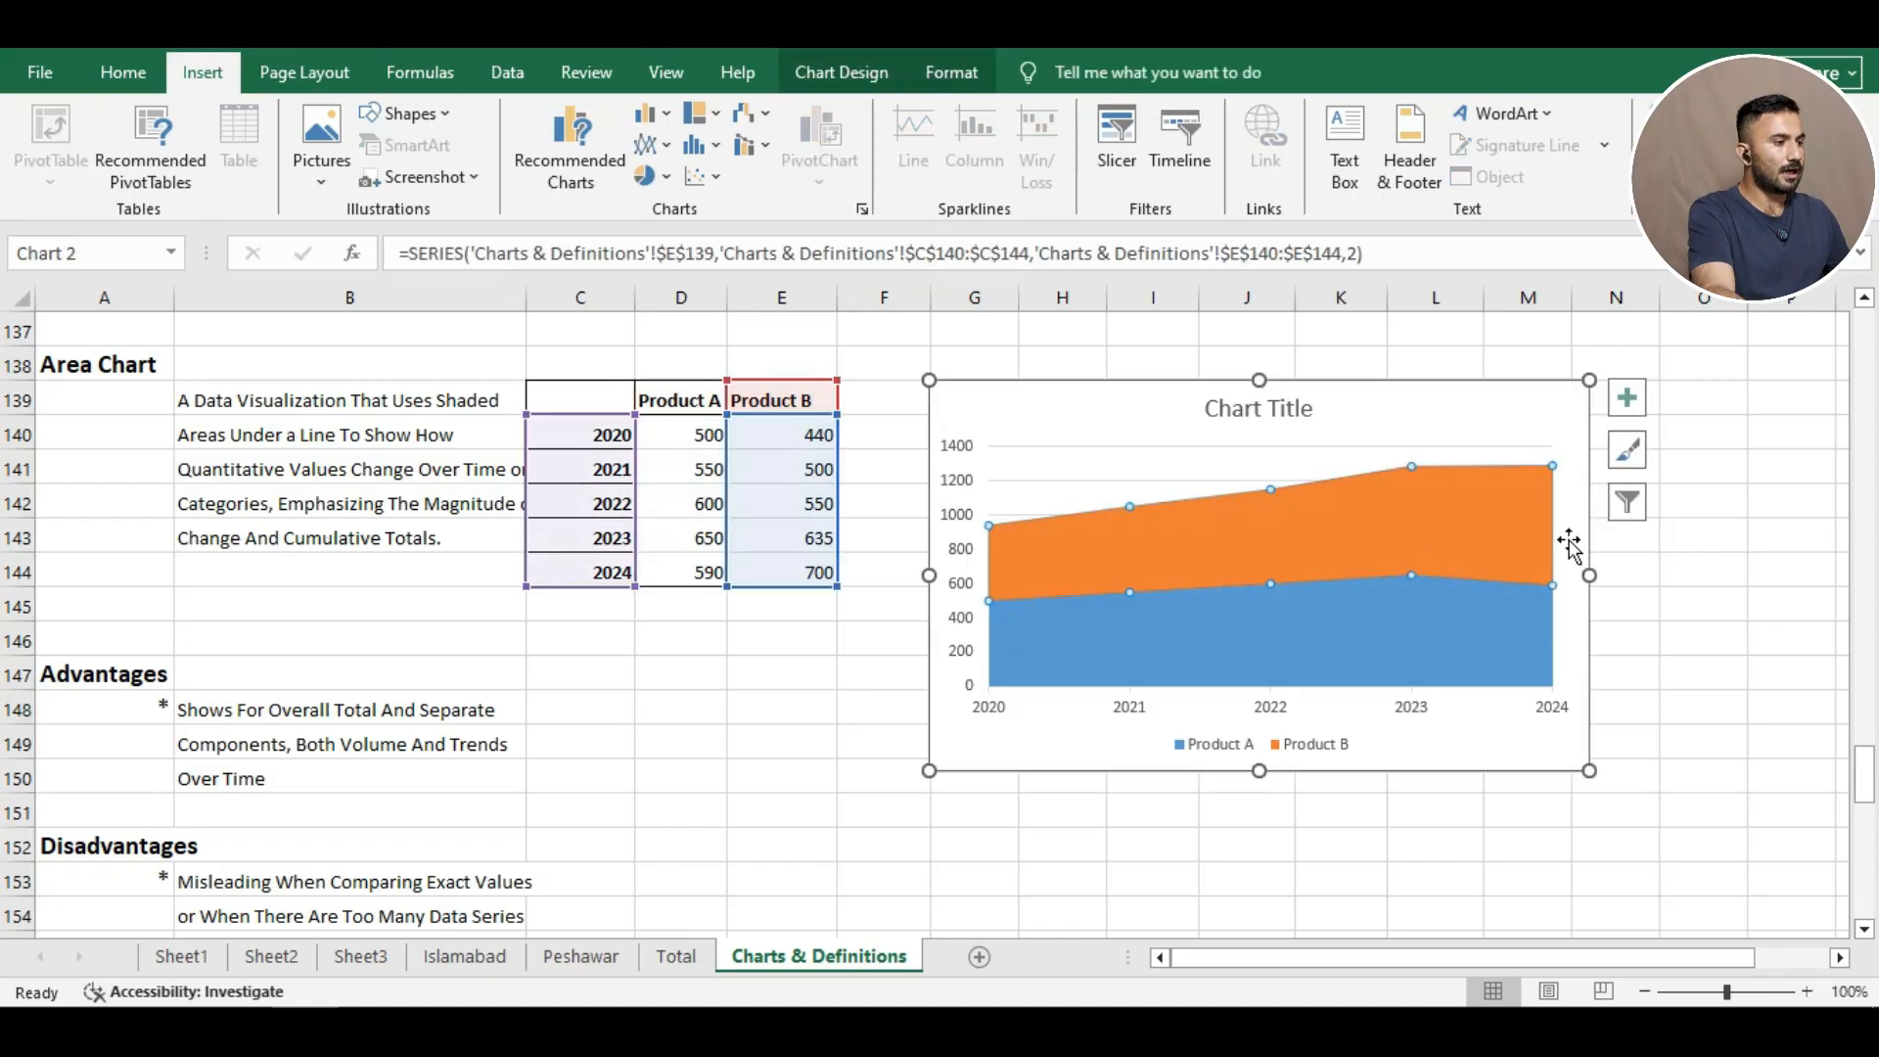
click(1626, 450)
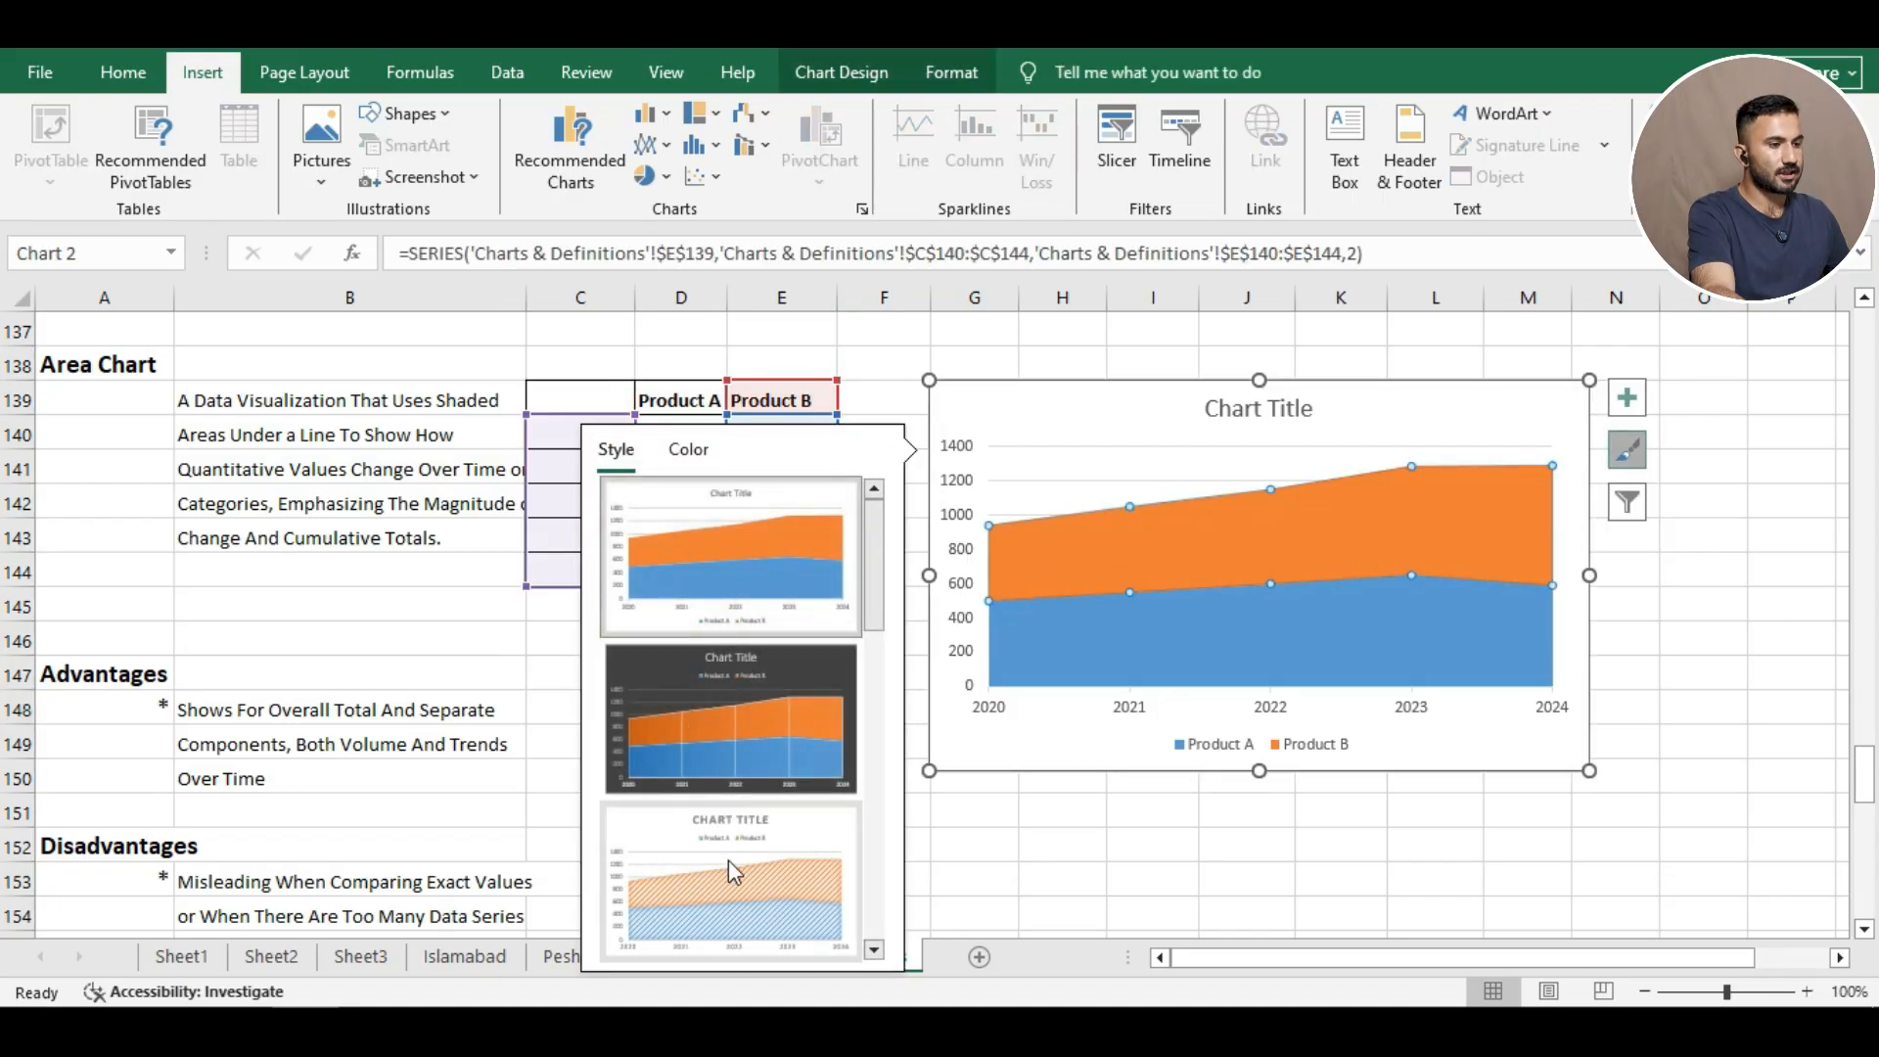
scroll(736, 719, down, 2)
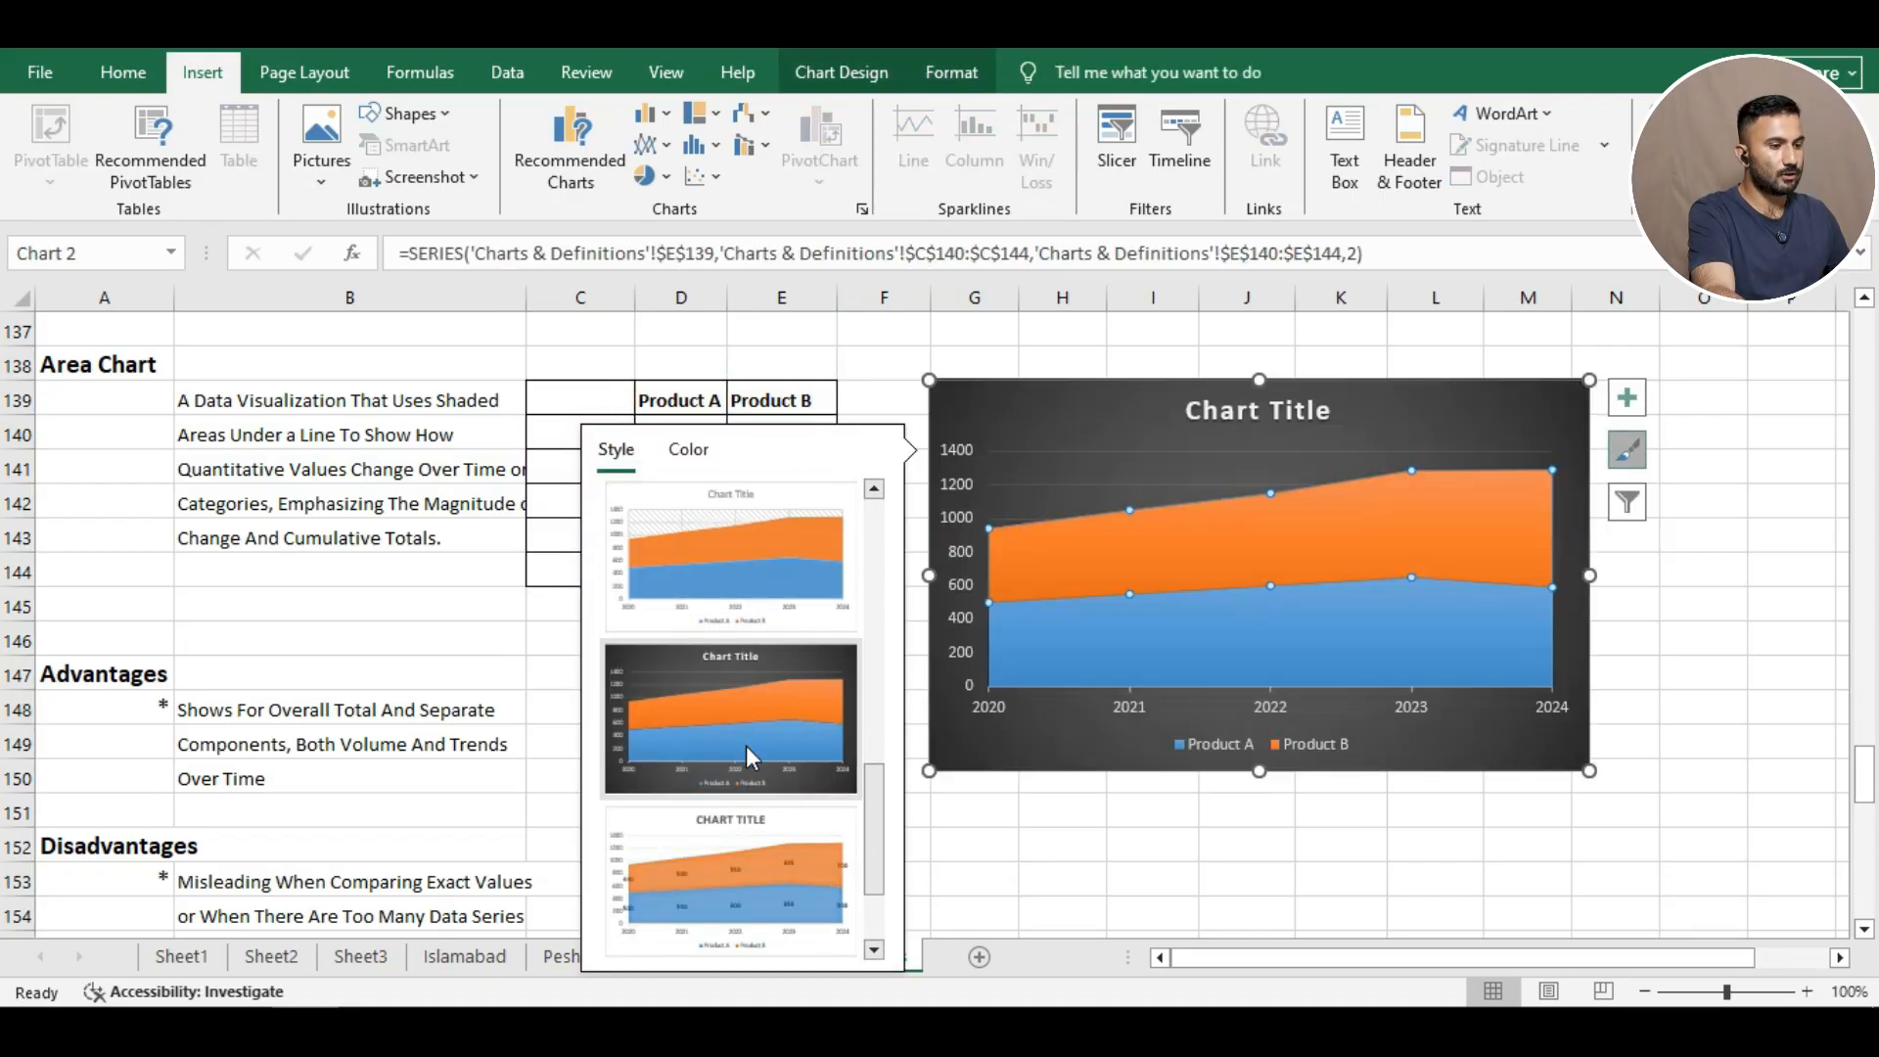
click(742, 896)
click(1030, 804)
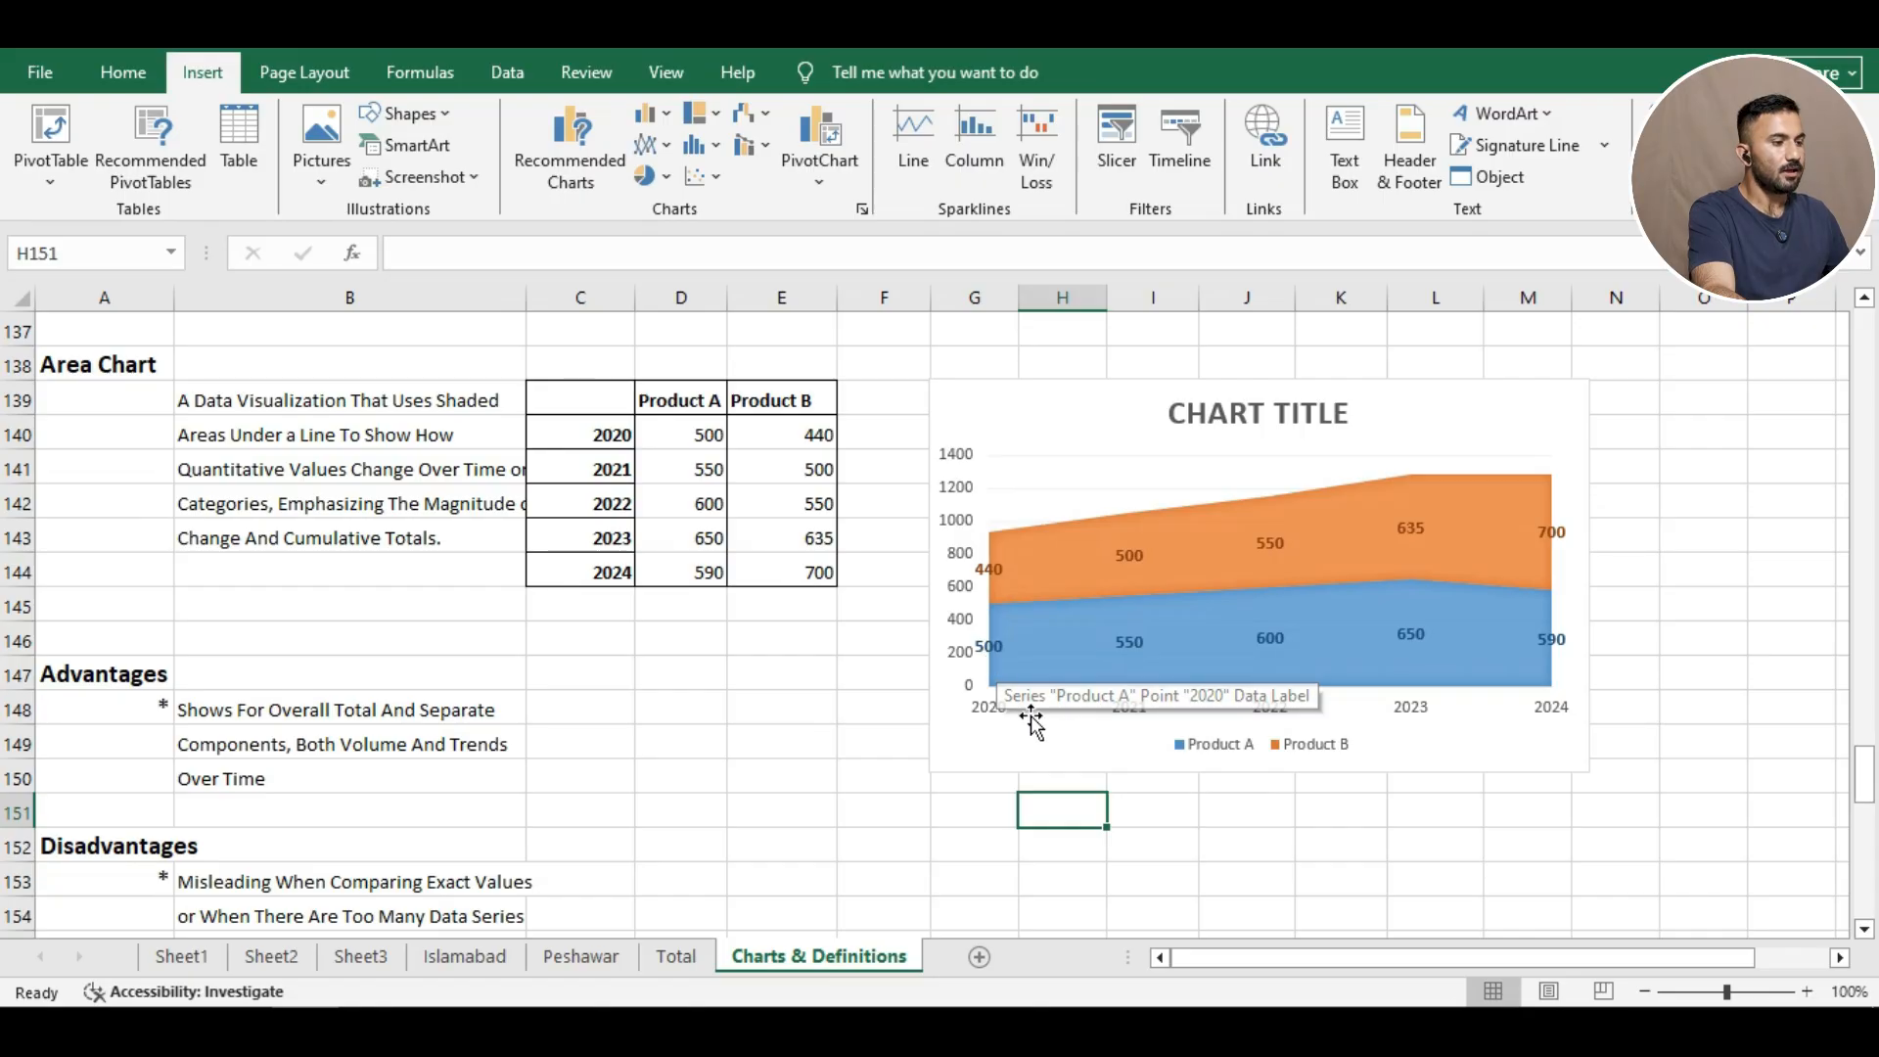
key(ctrl+z)
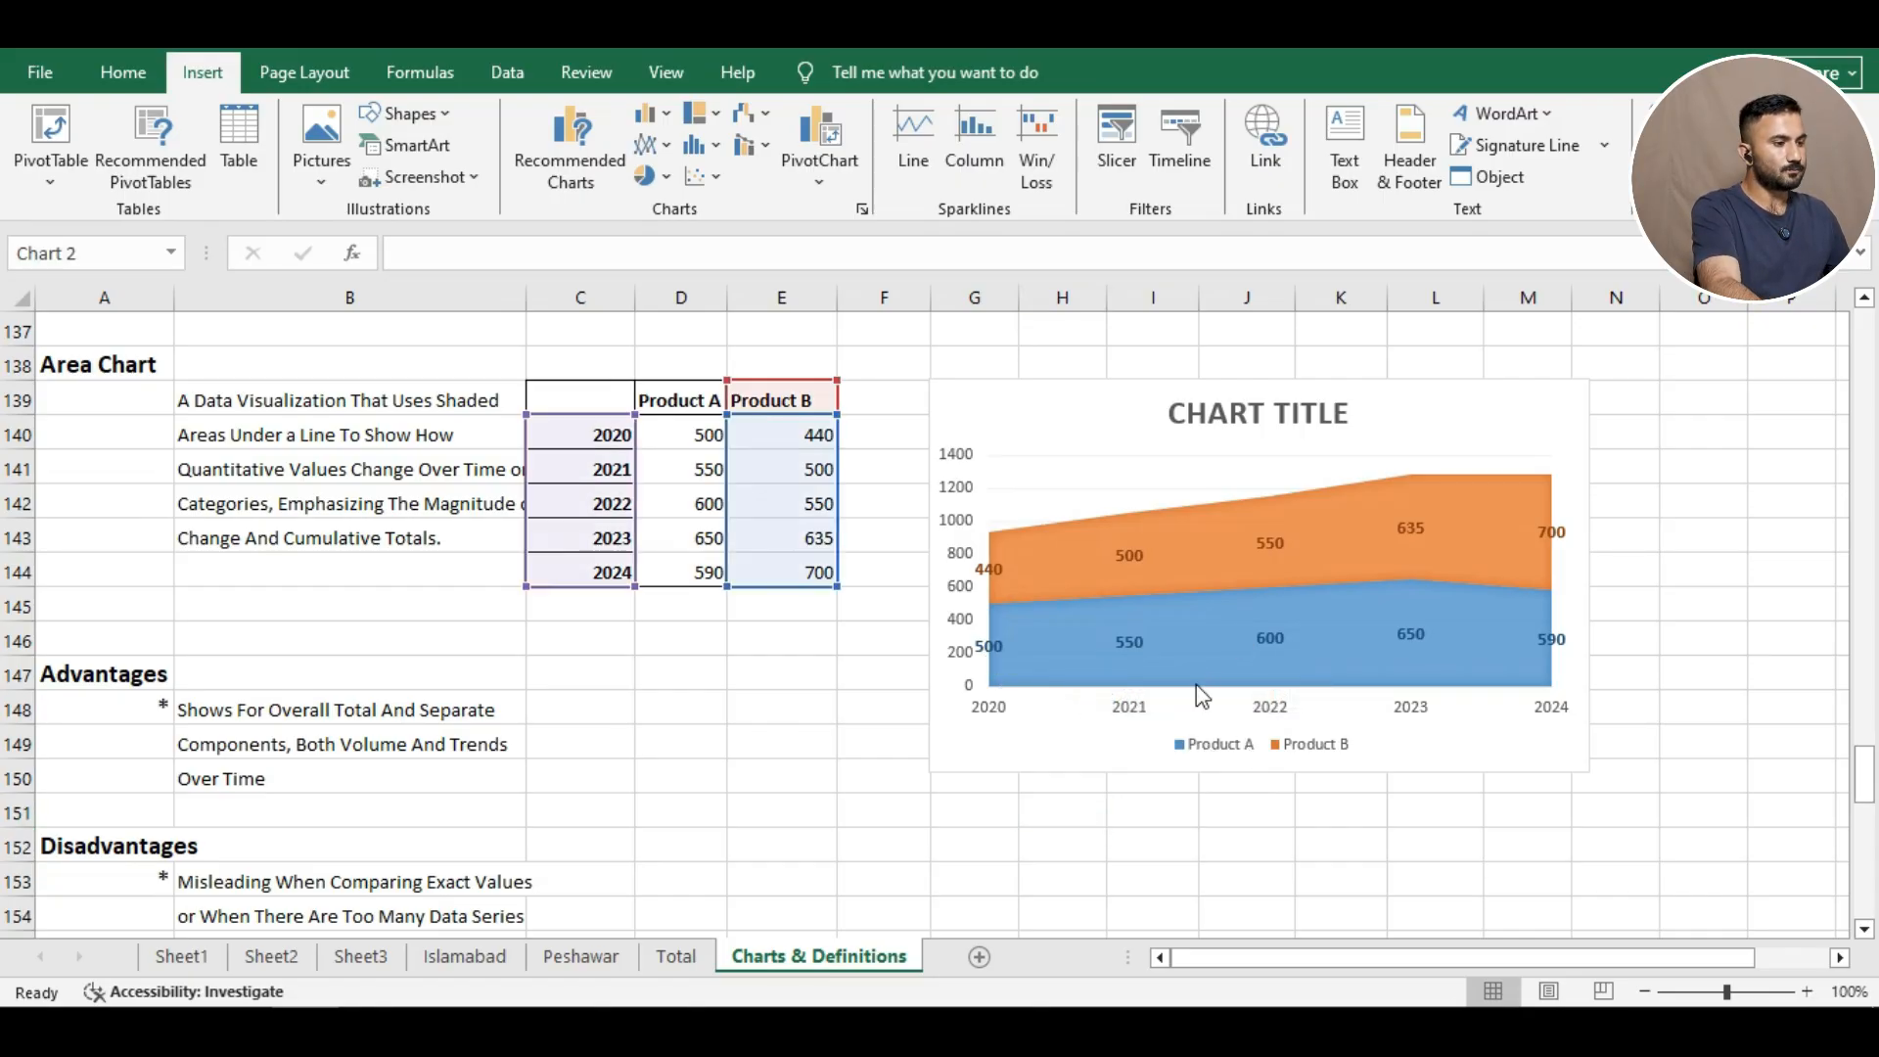
click(843, 798)
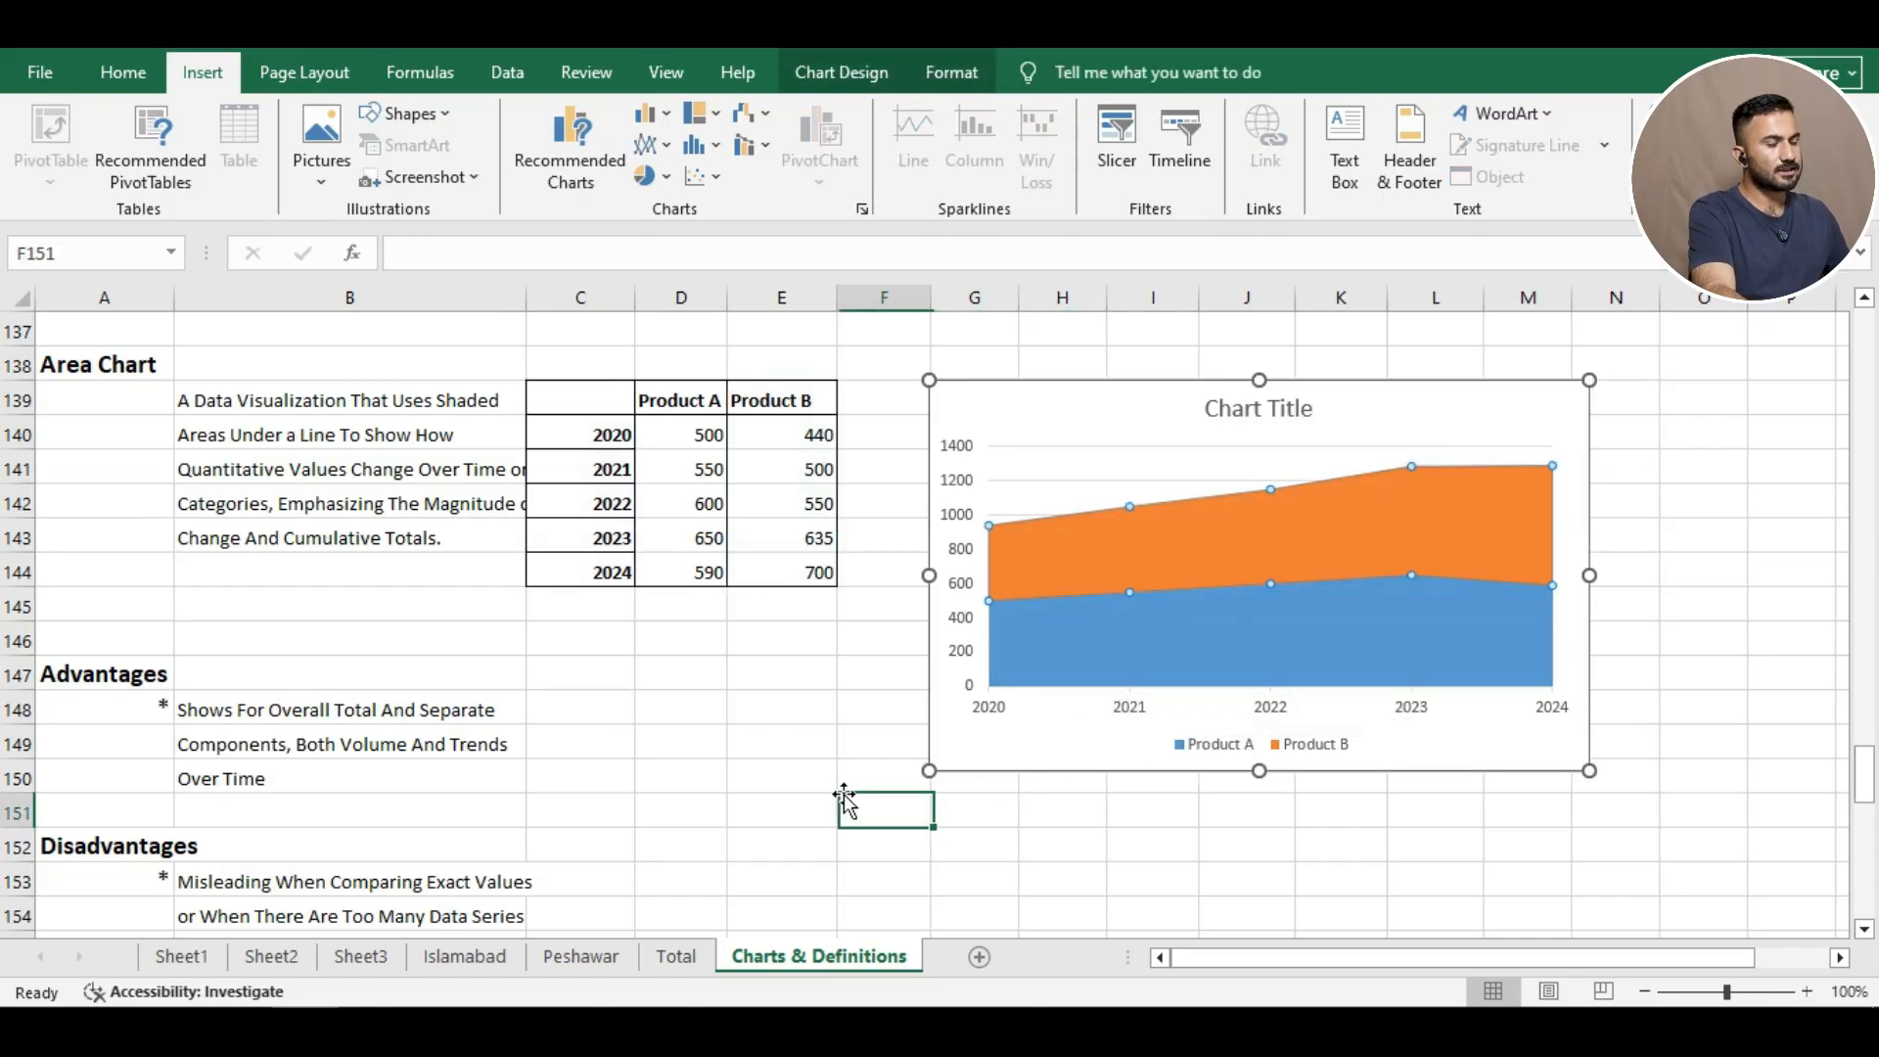
Switch the chart to overlapping 2-D areas on a 0–800 axis.
click(1041, 431)
click(652, 145)
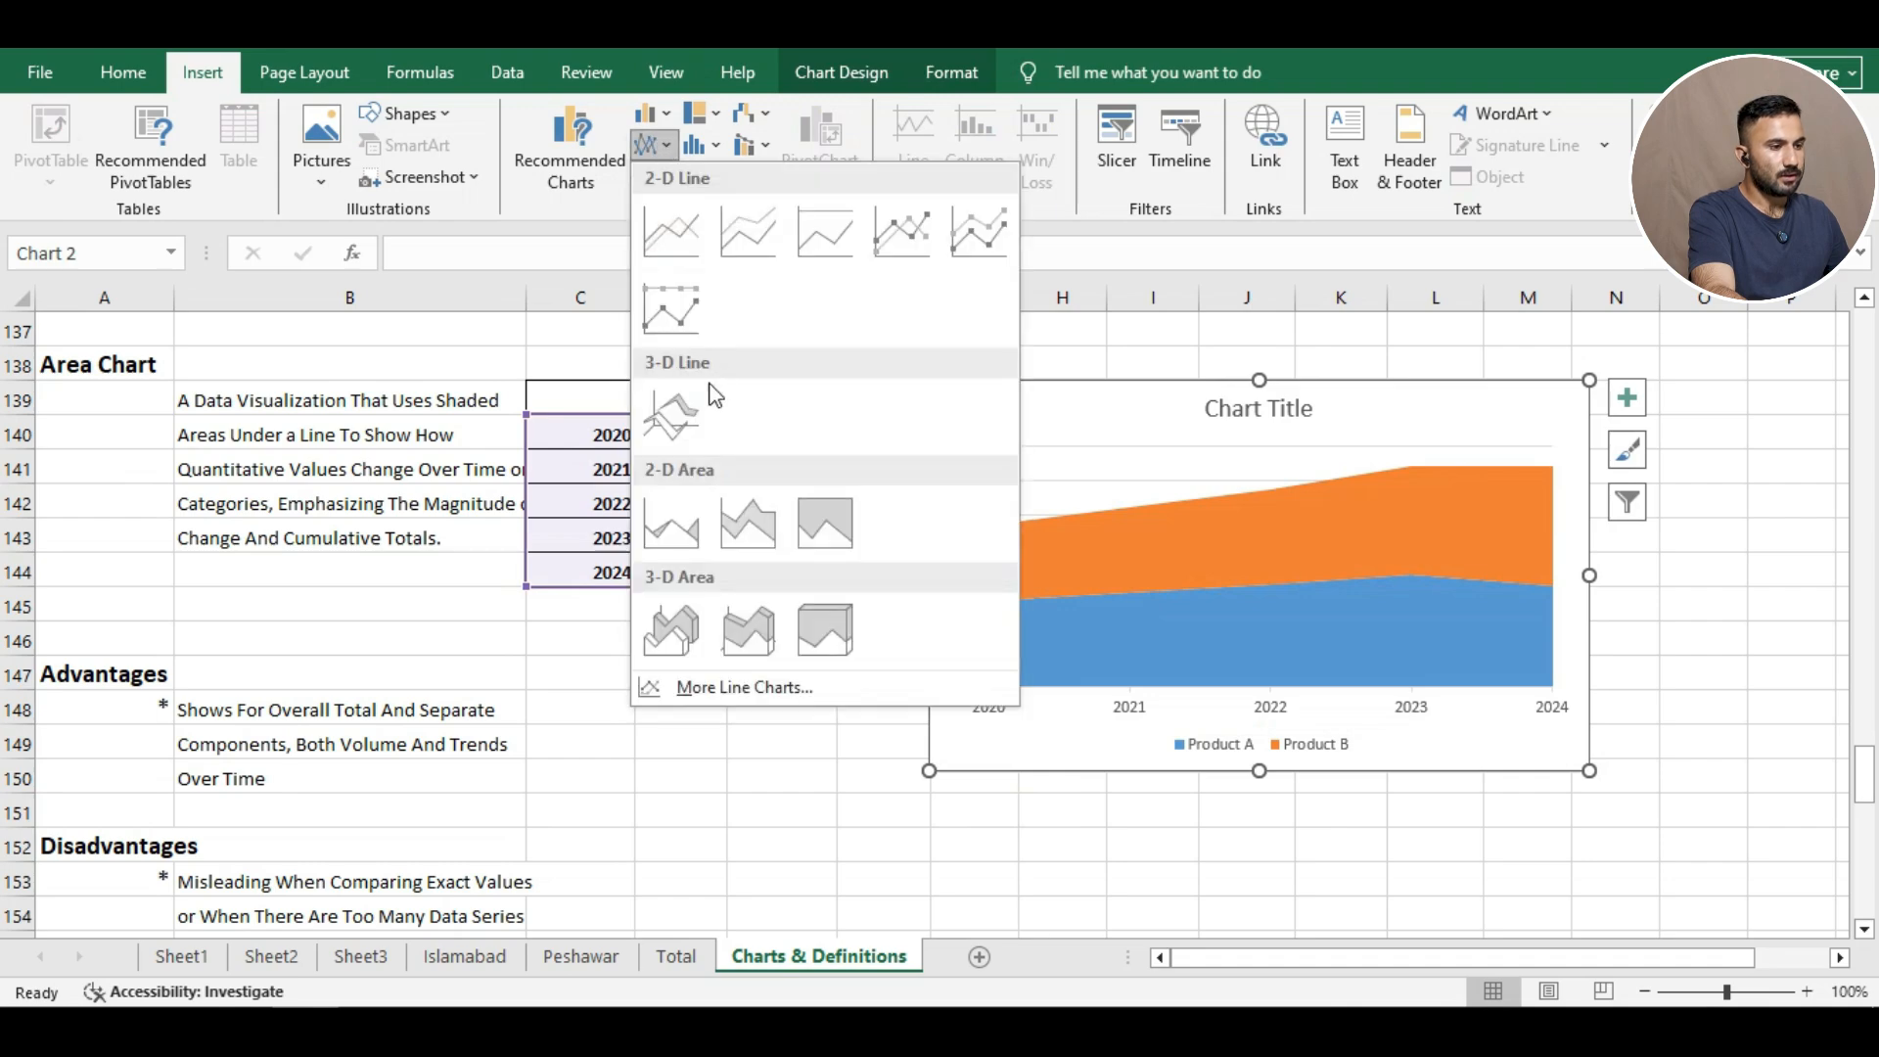
click(671, 523)
click(788, 741)
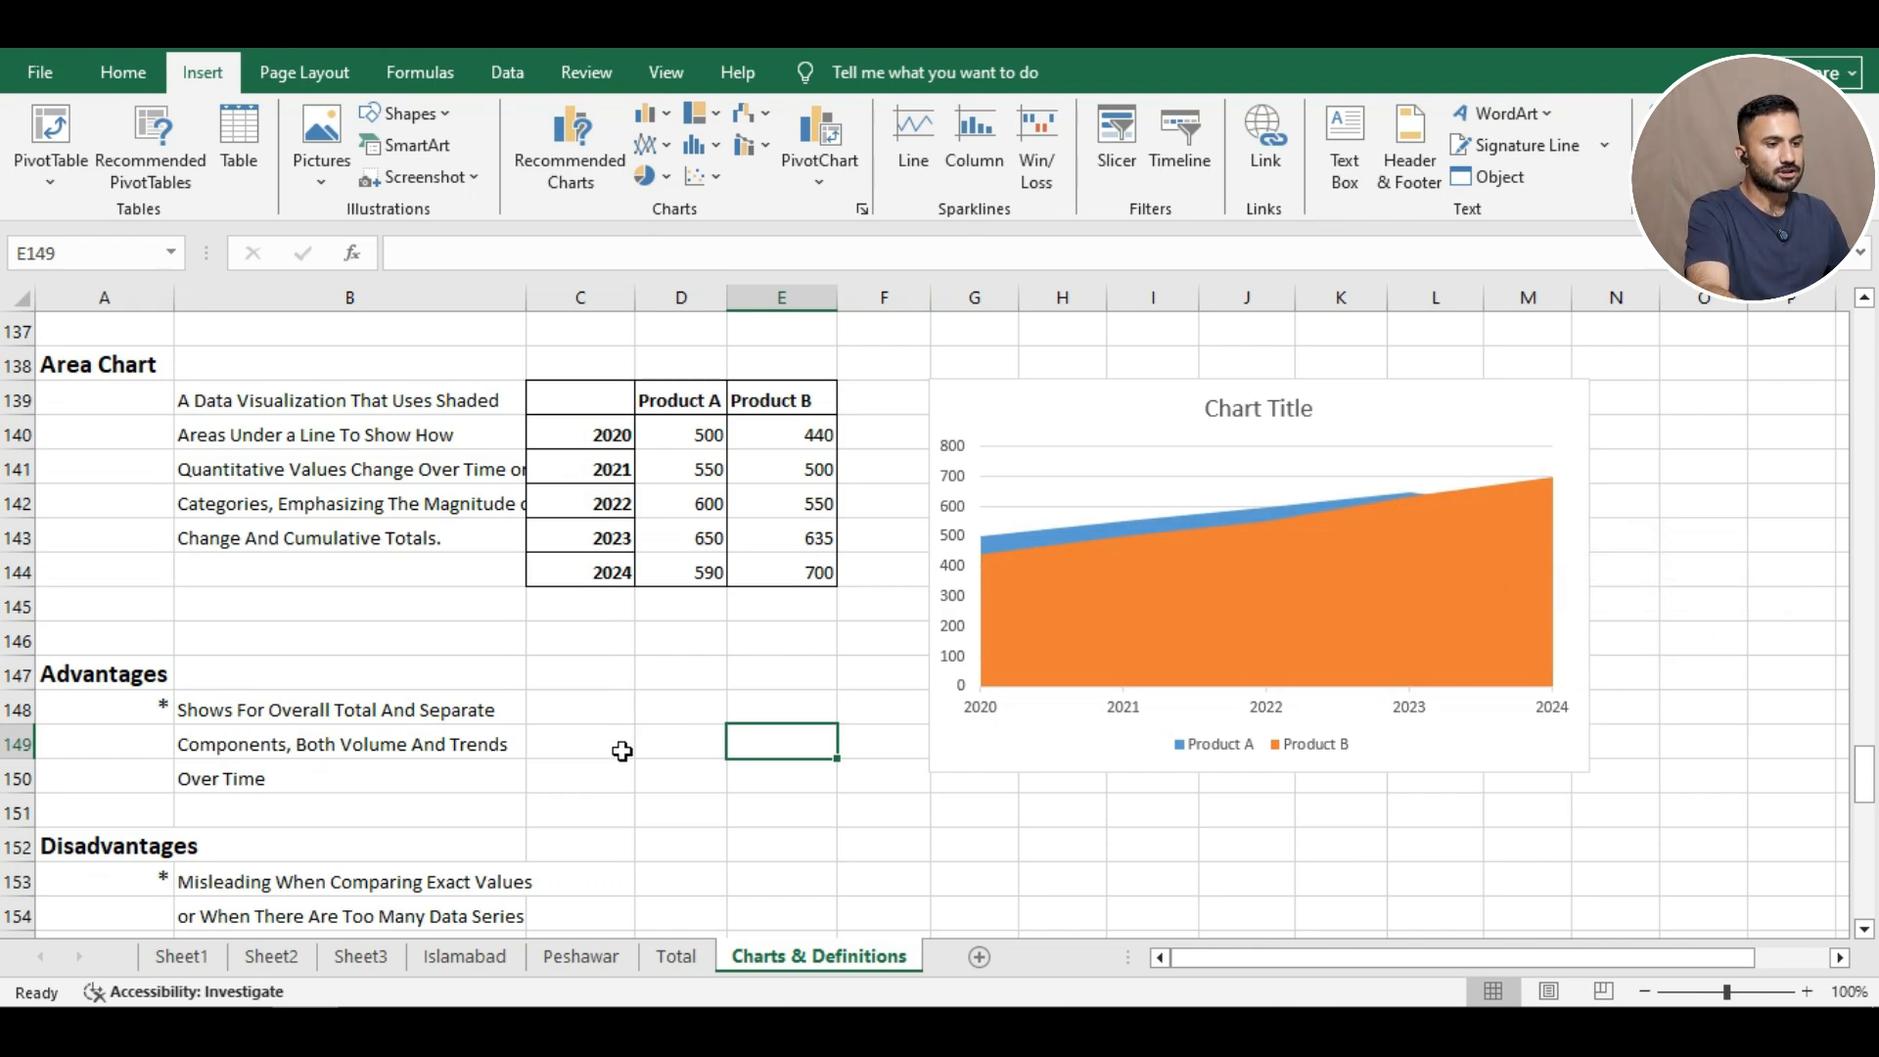
Scroll down the Charts & Definitions sheet to reveal the Suitability notes below the area chart.
scroll(619, 751, down, 1)
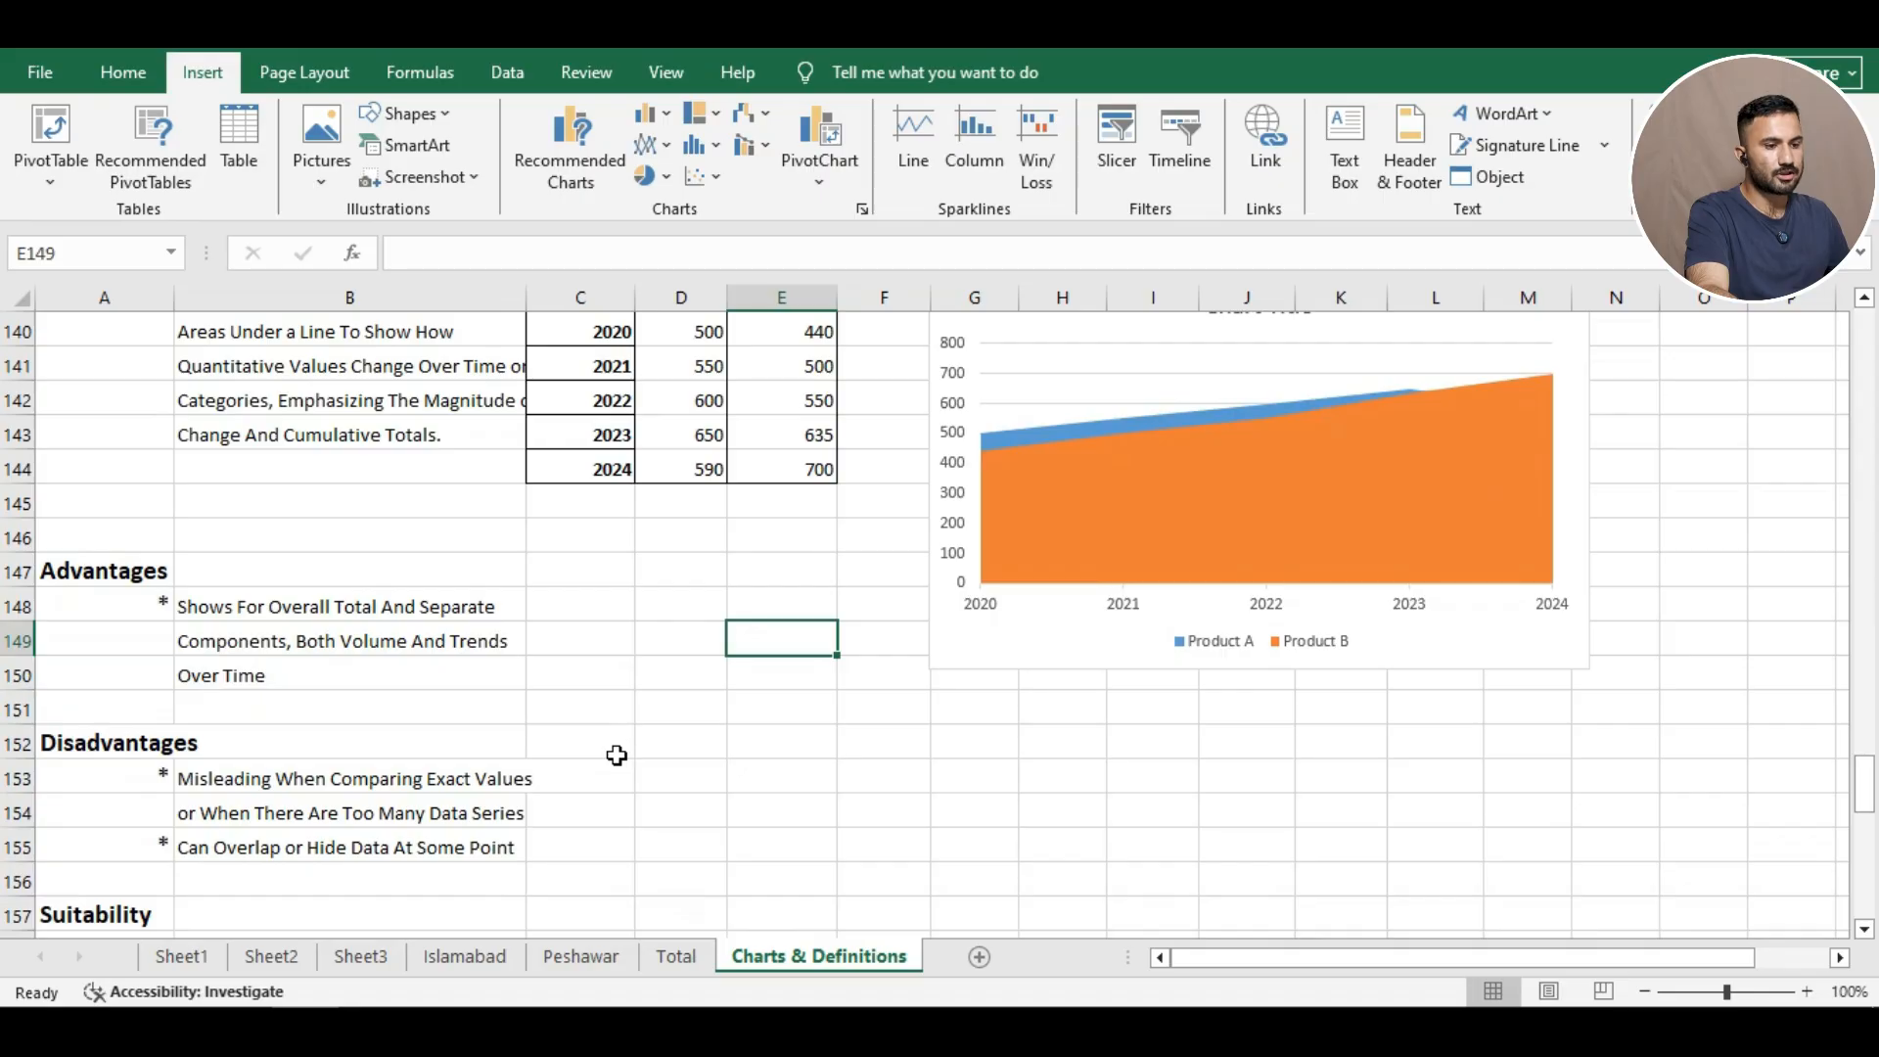
scroll(614, 757, down, 1)
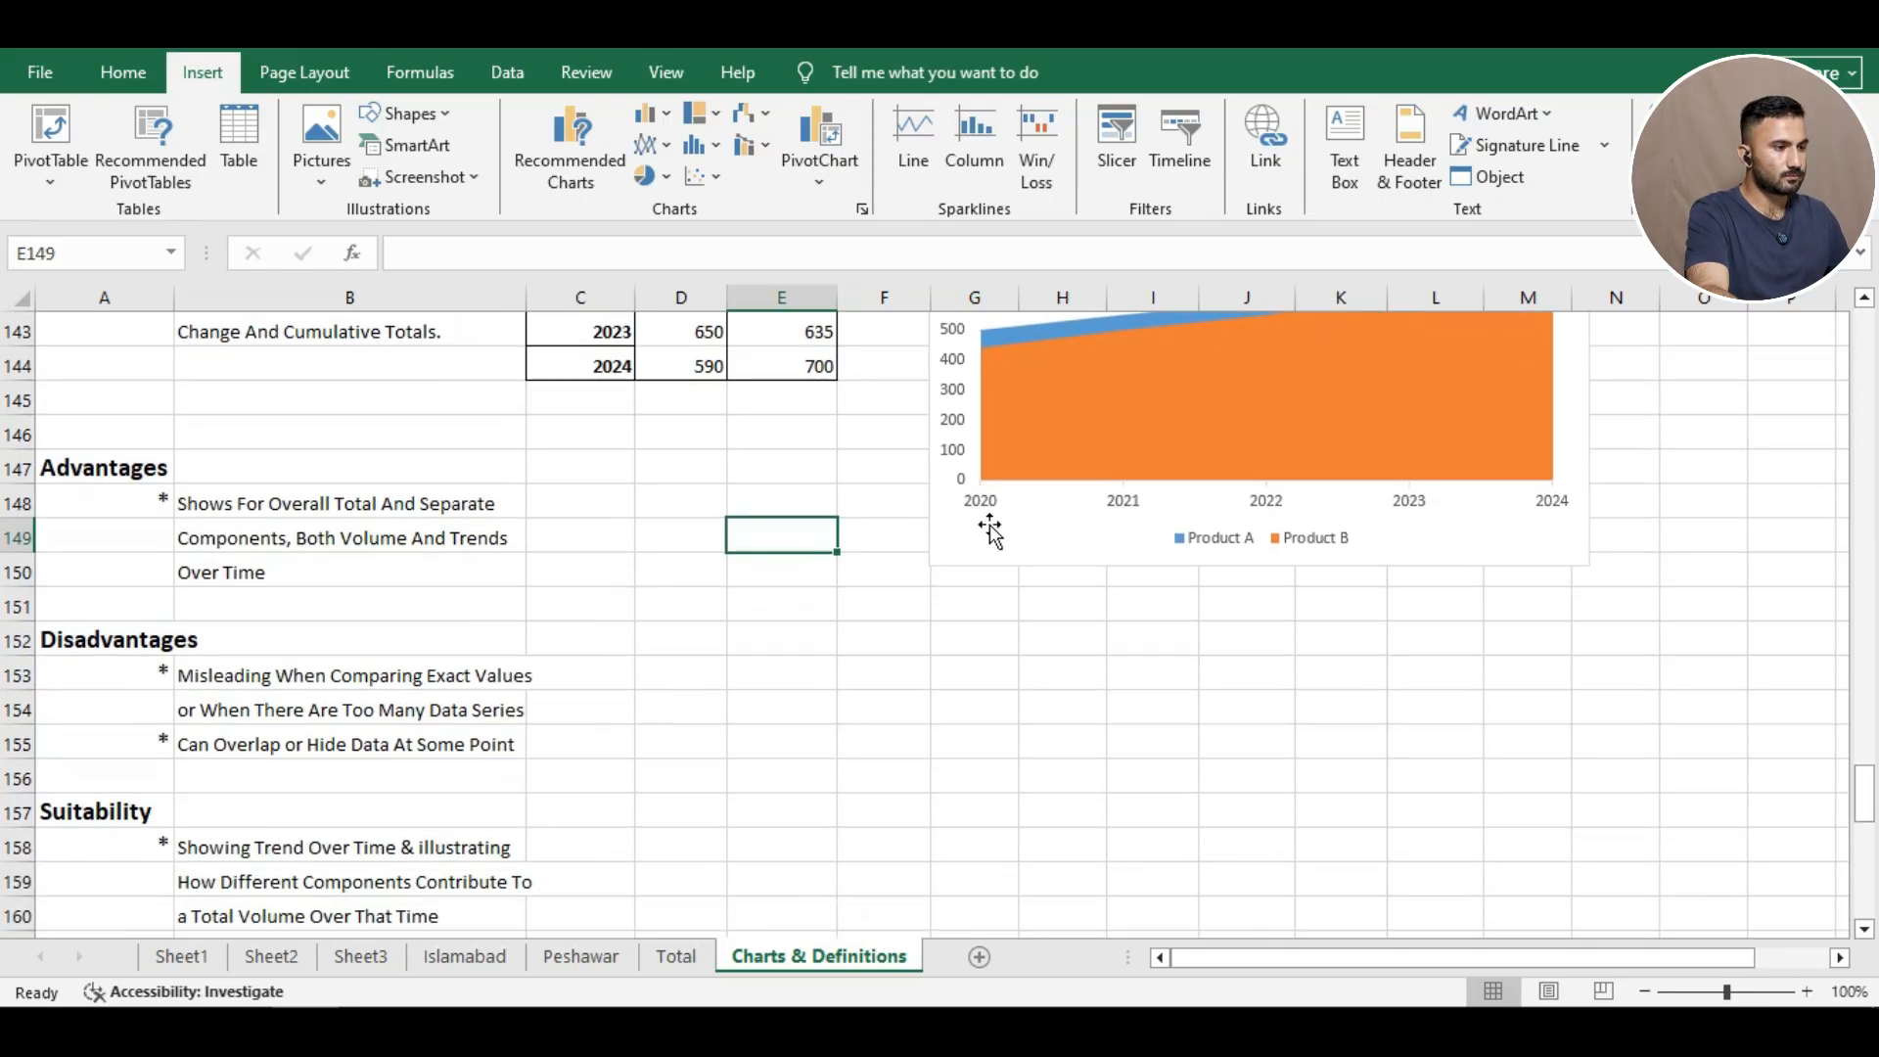
Drag the area chart down and left beside the Advantages/Disadvantages rows, then deselect it.
drag(997, 572, 874, 826)
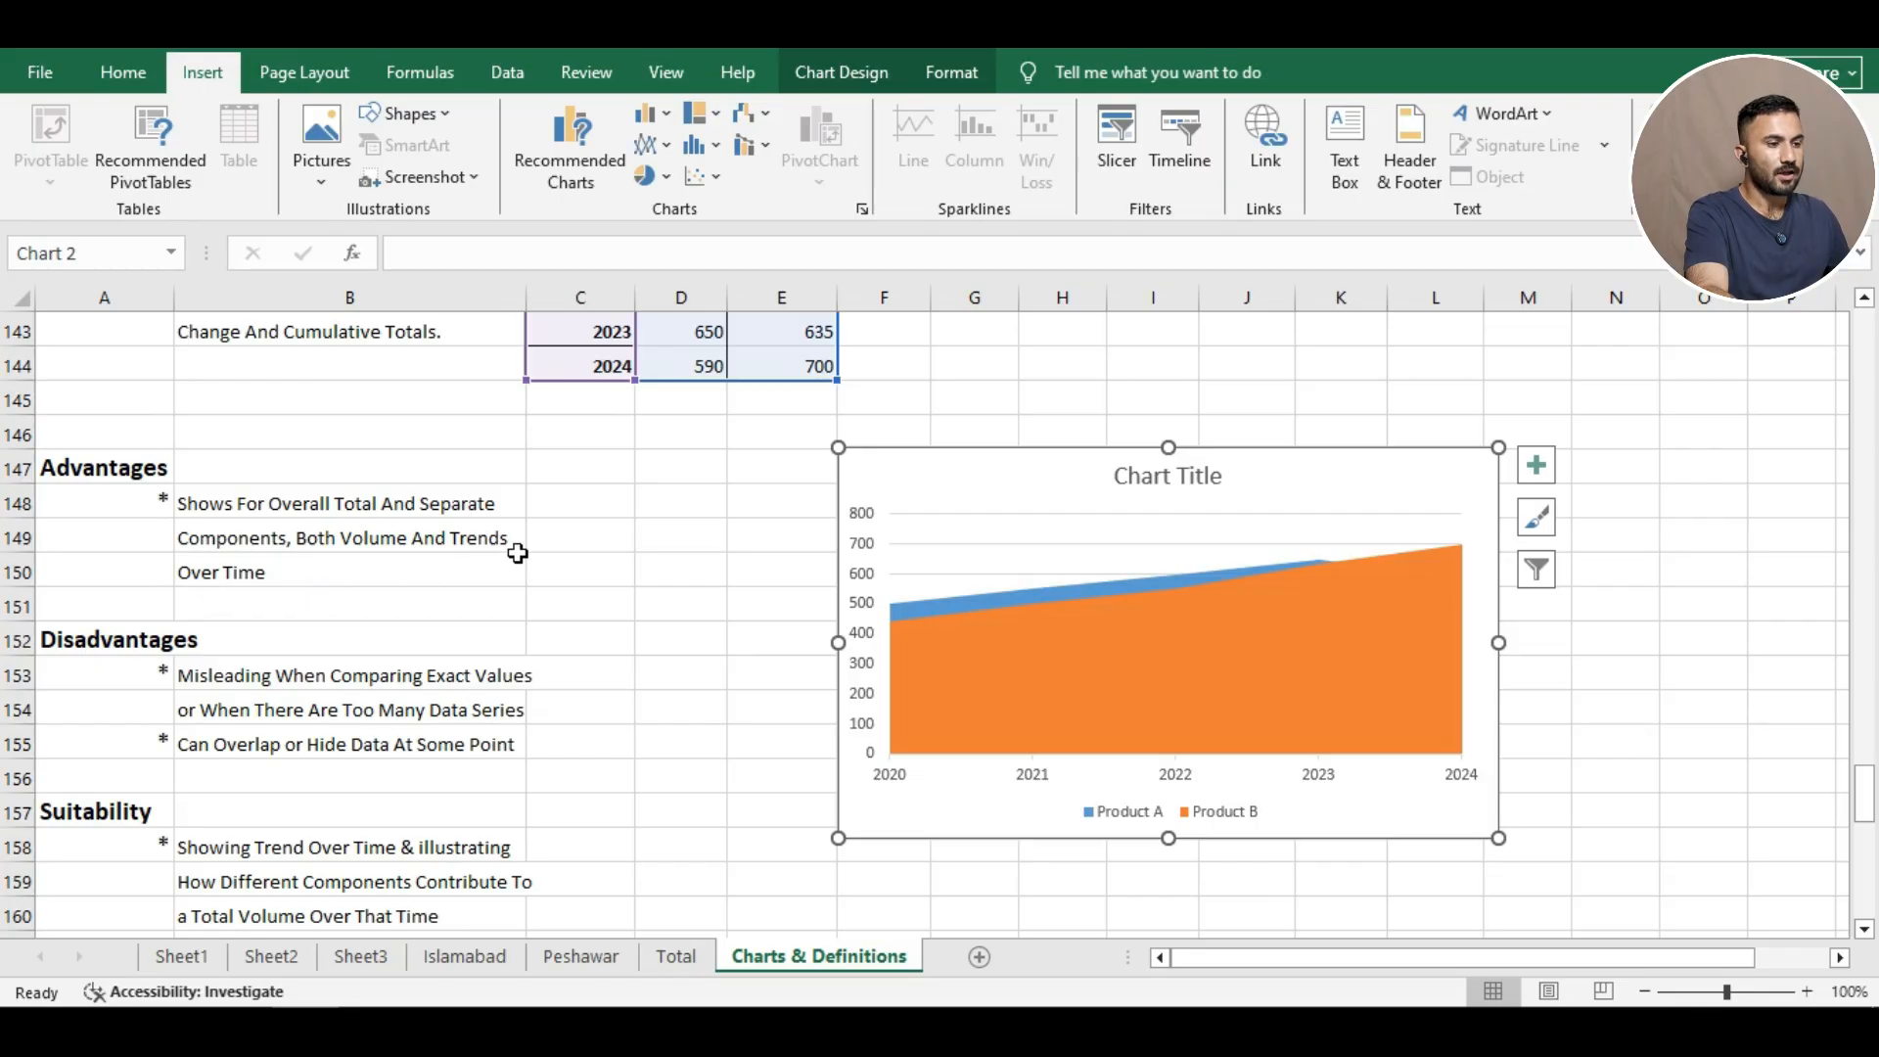
click(618, 478)
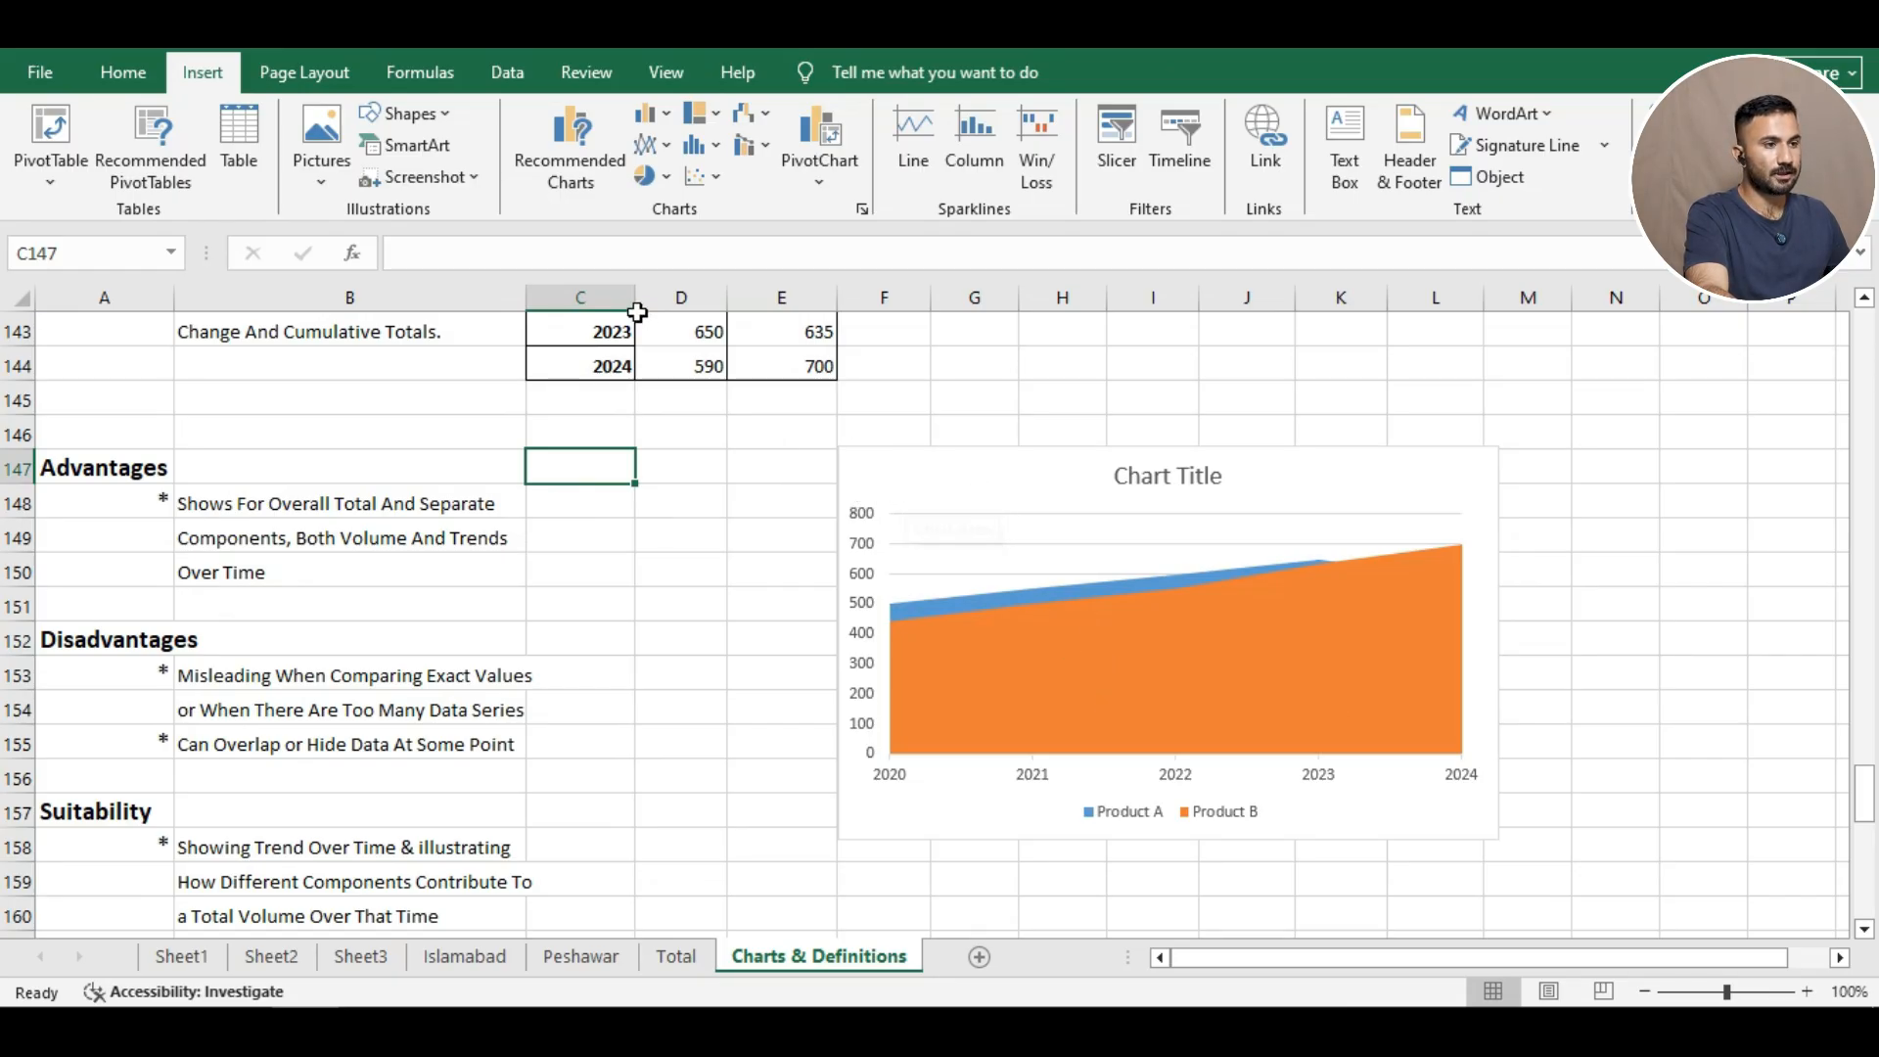
click(949, 483)
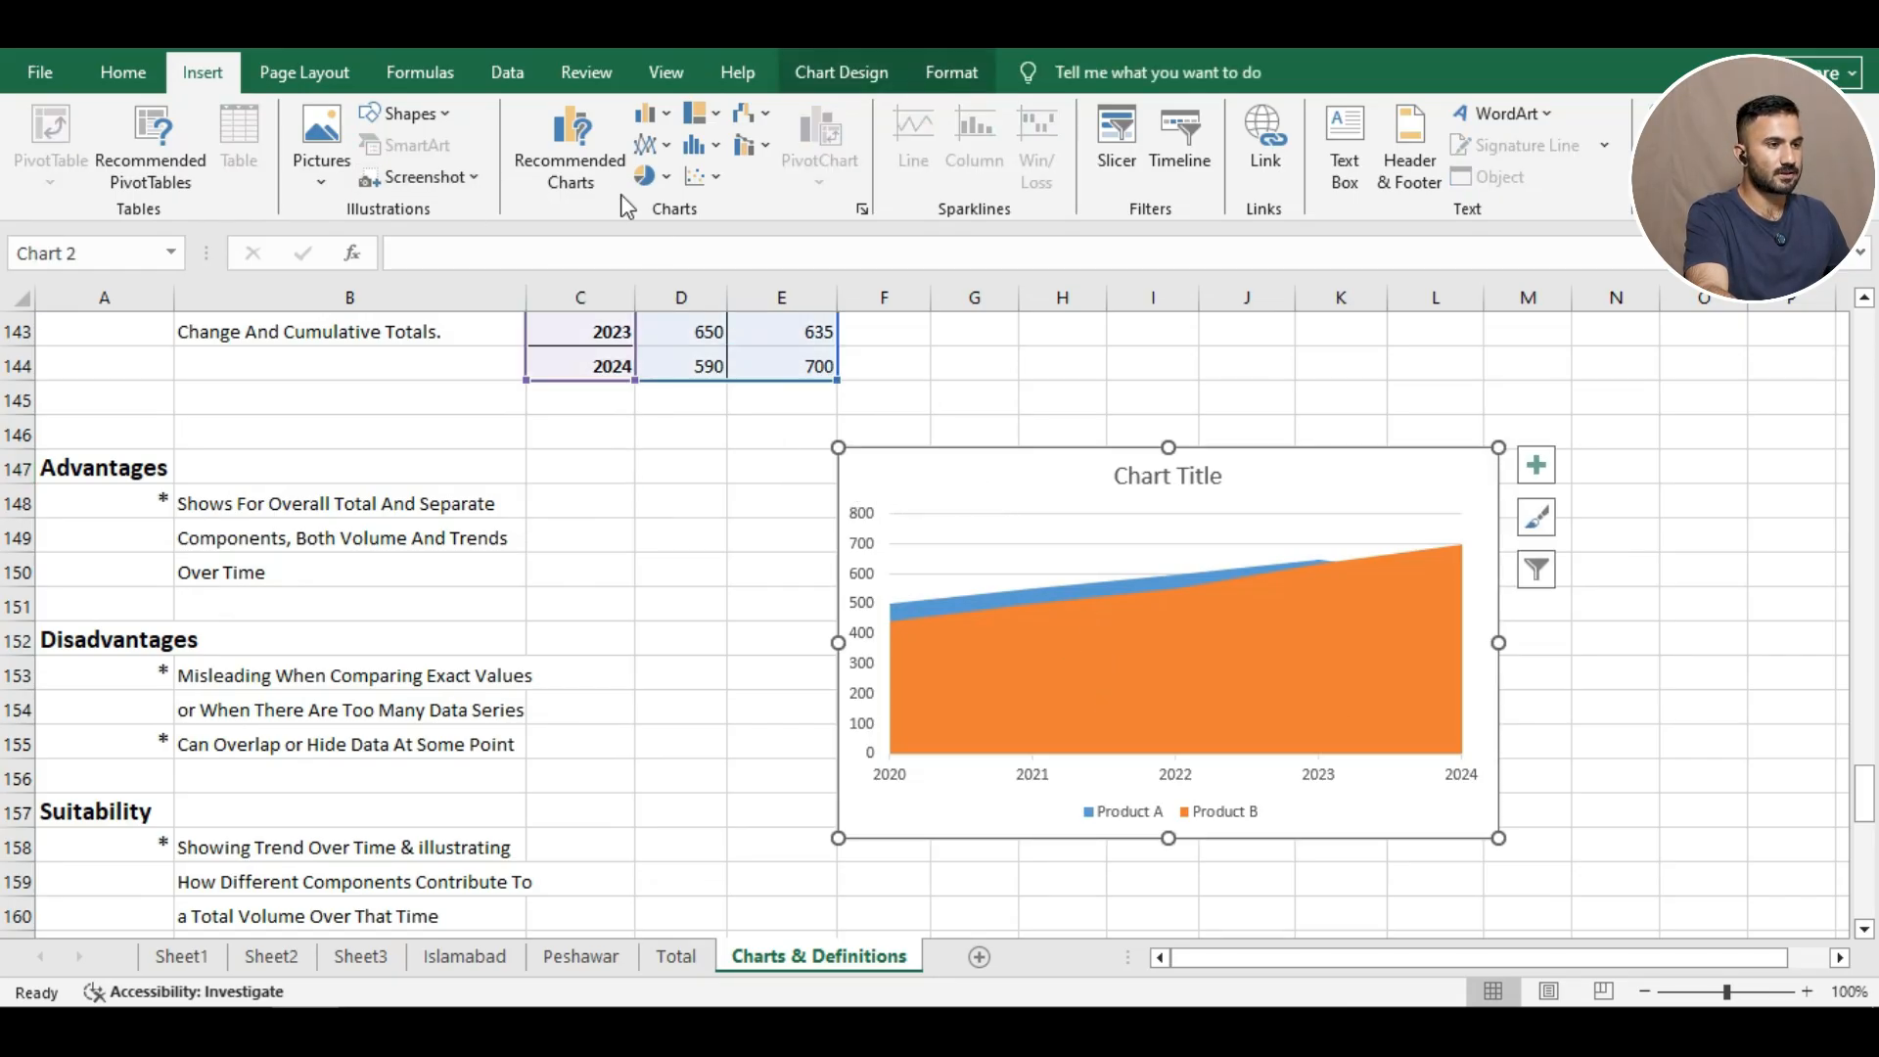
click(648, 145)
click(755, 503)
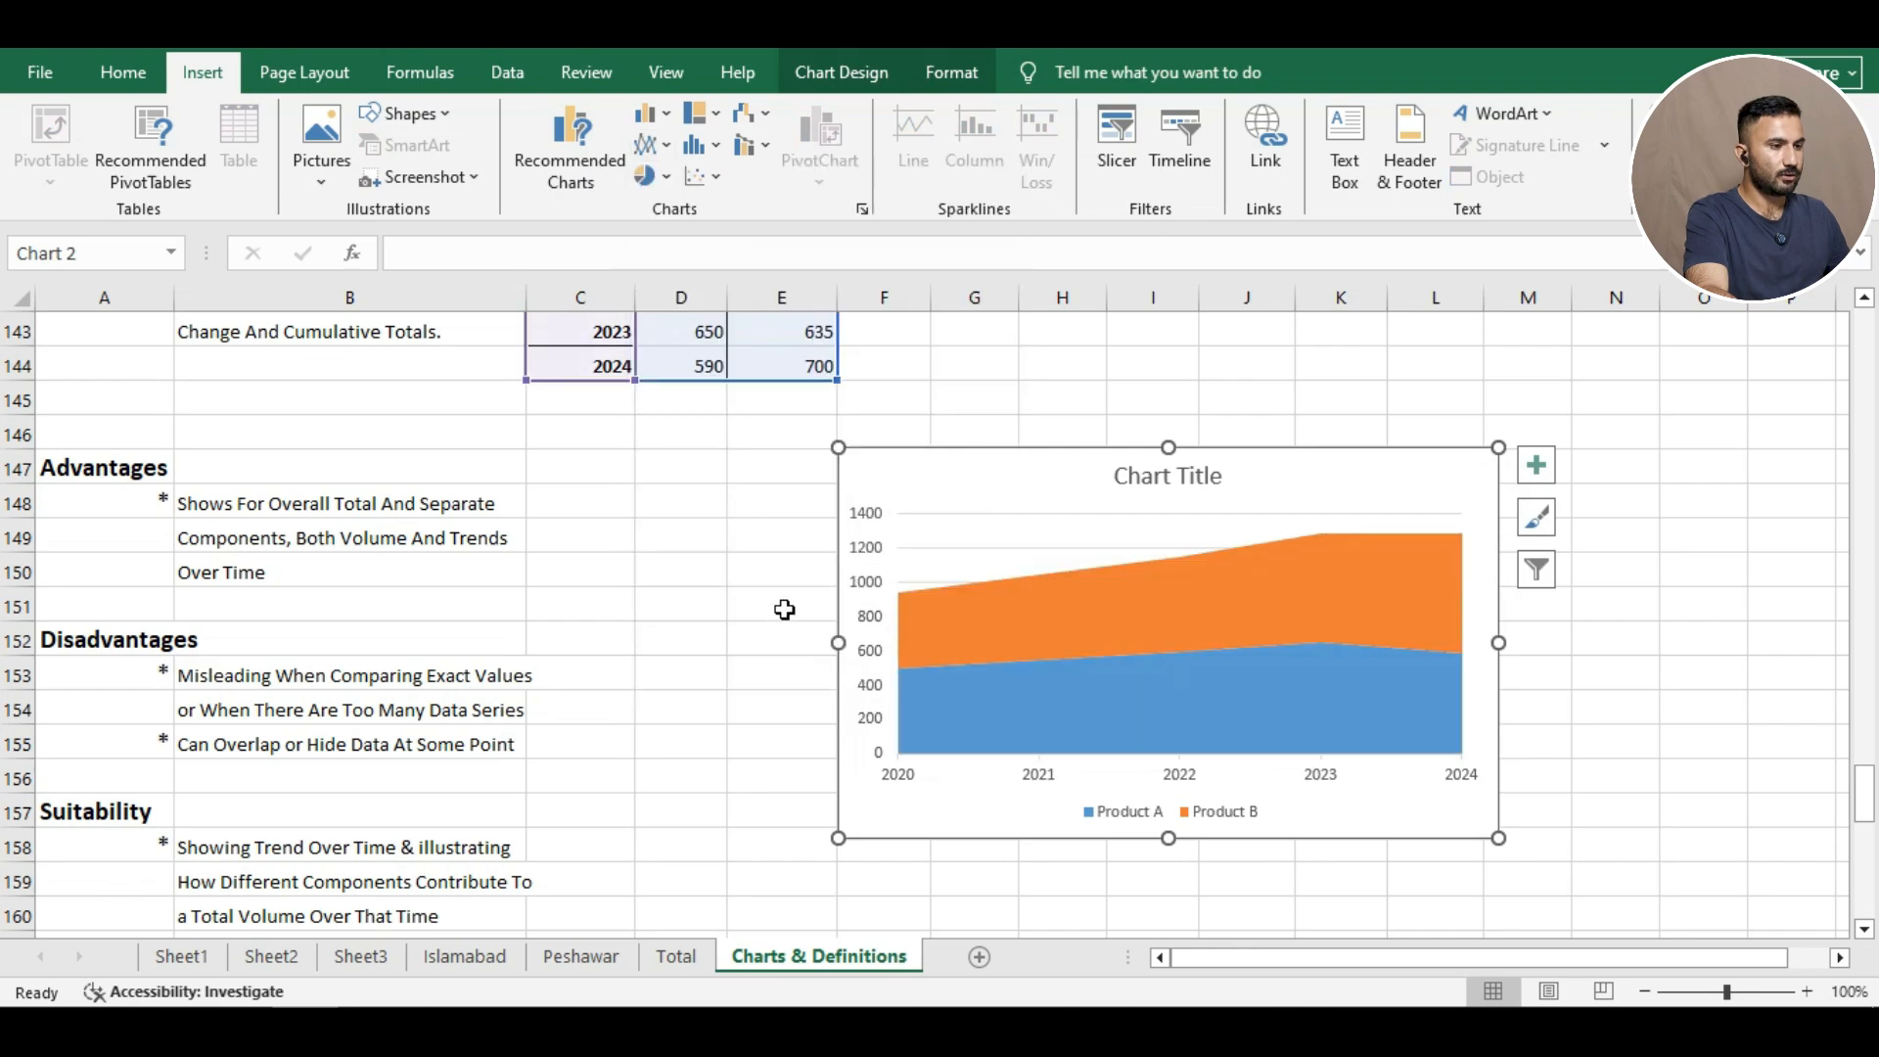
click(736, 637)
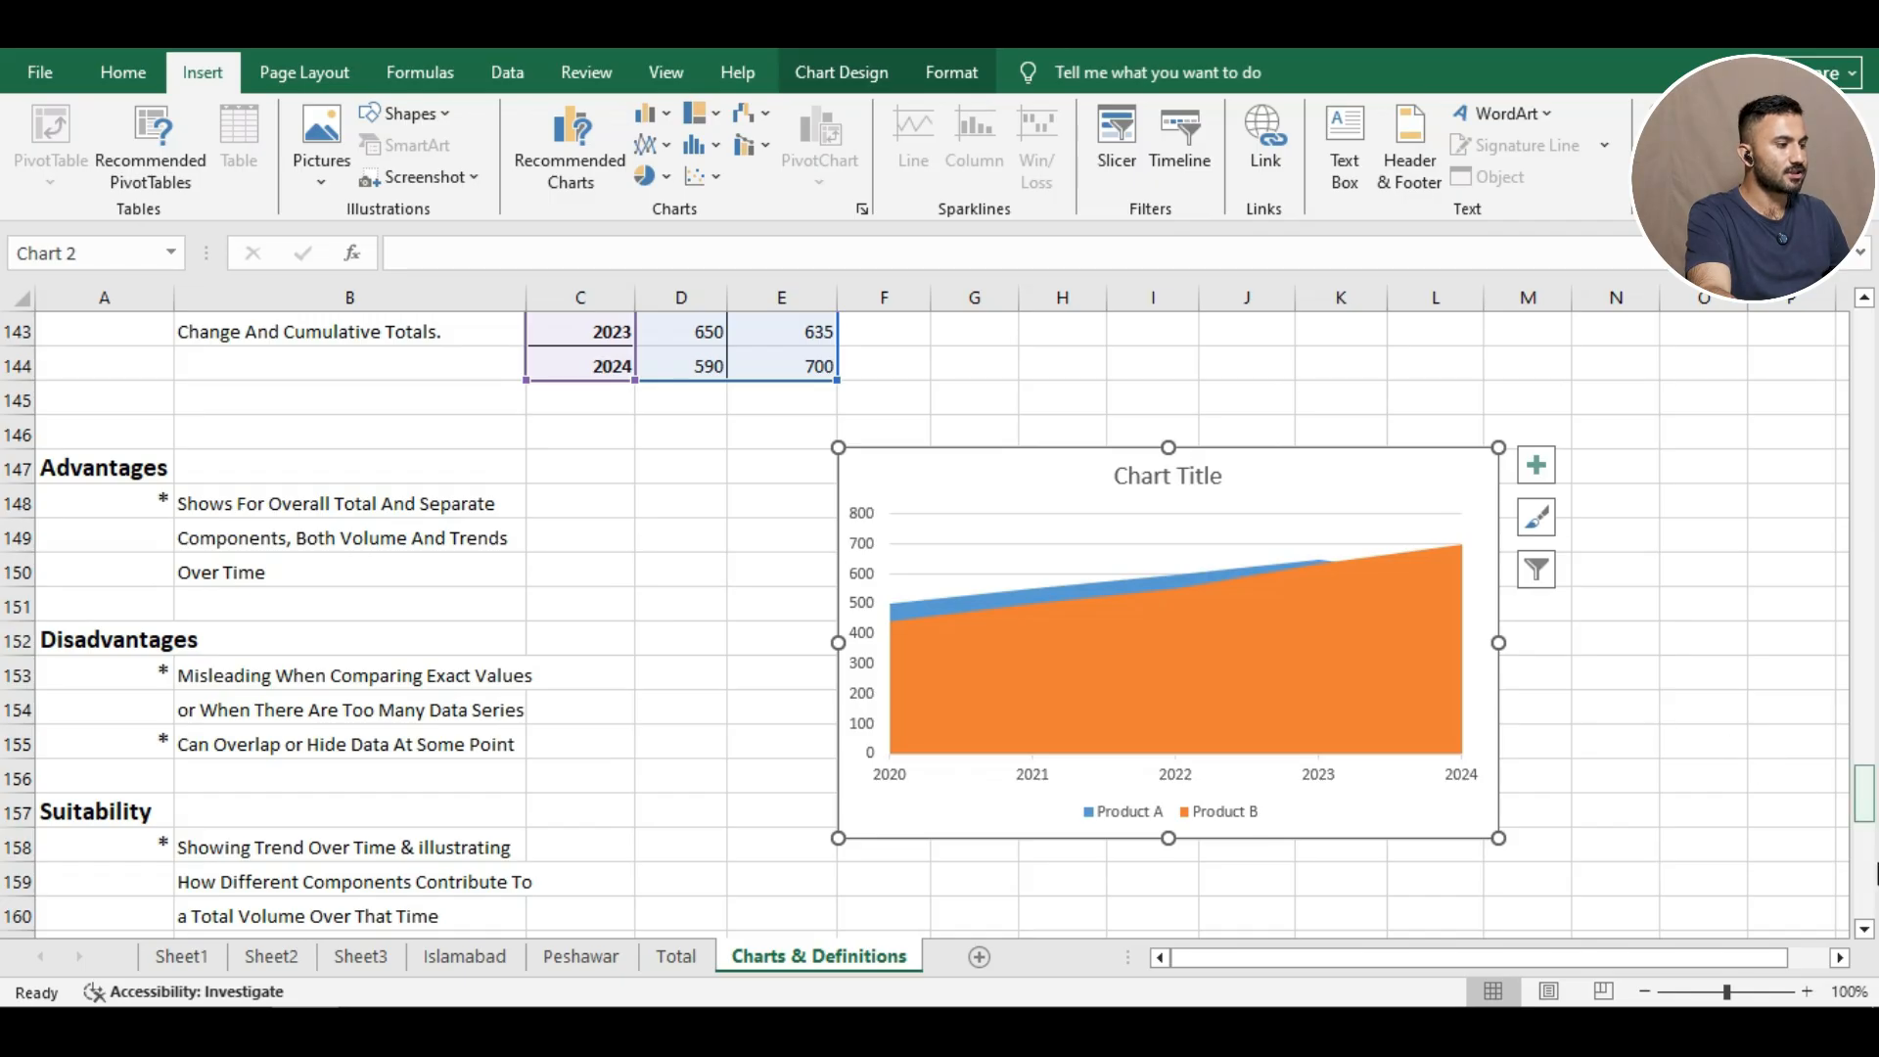
click(1865, 930)
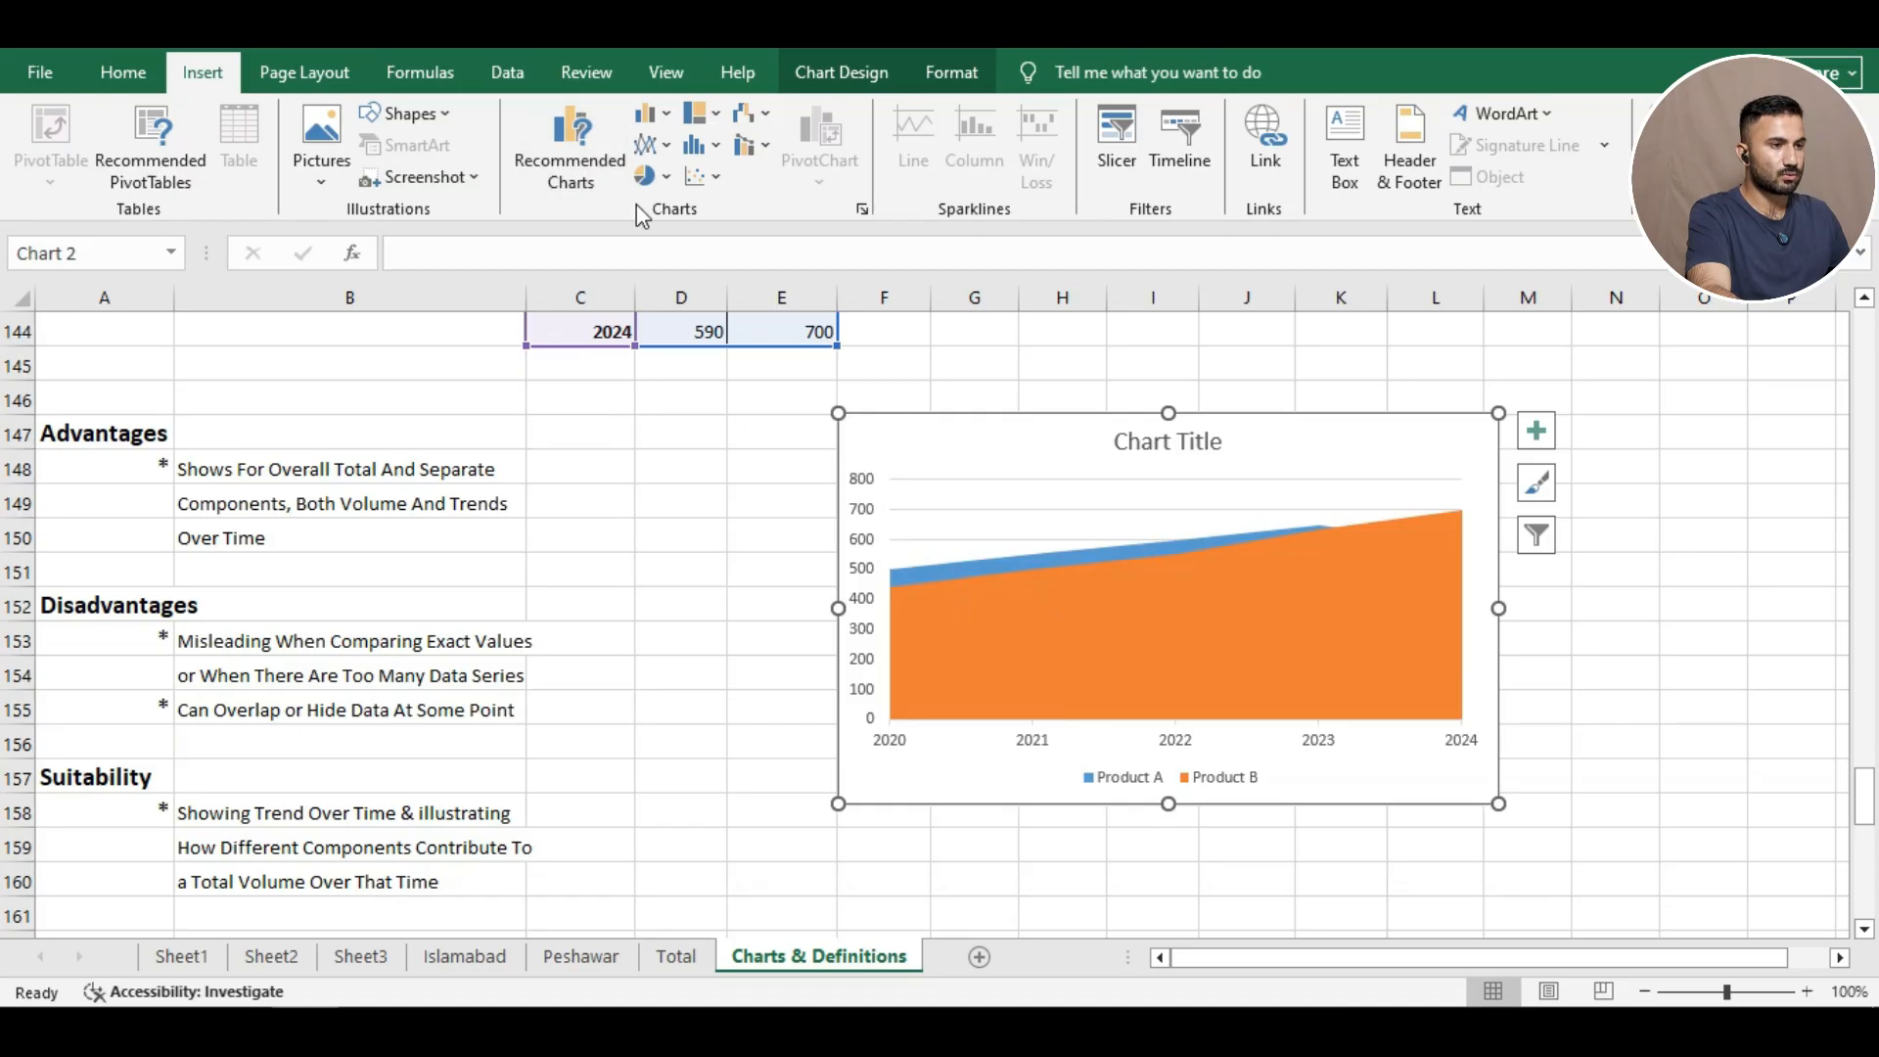
Change the Product A/B area chart to a Stacked Area chart.
click(646, 144)
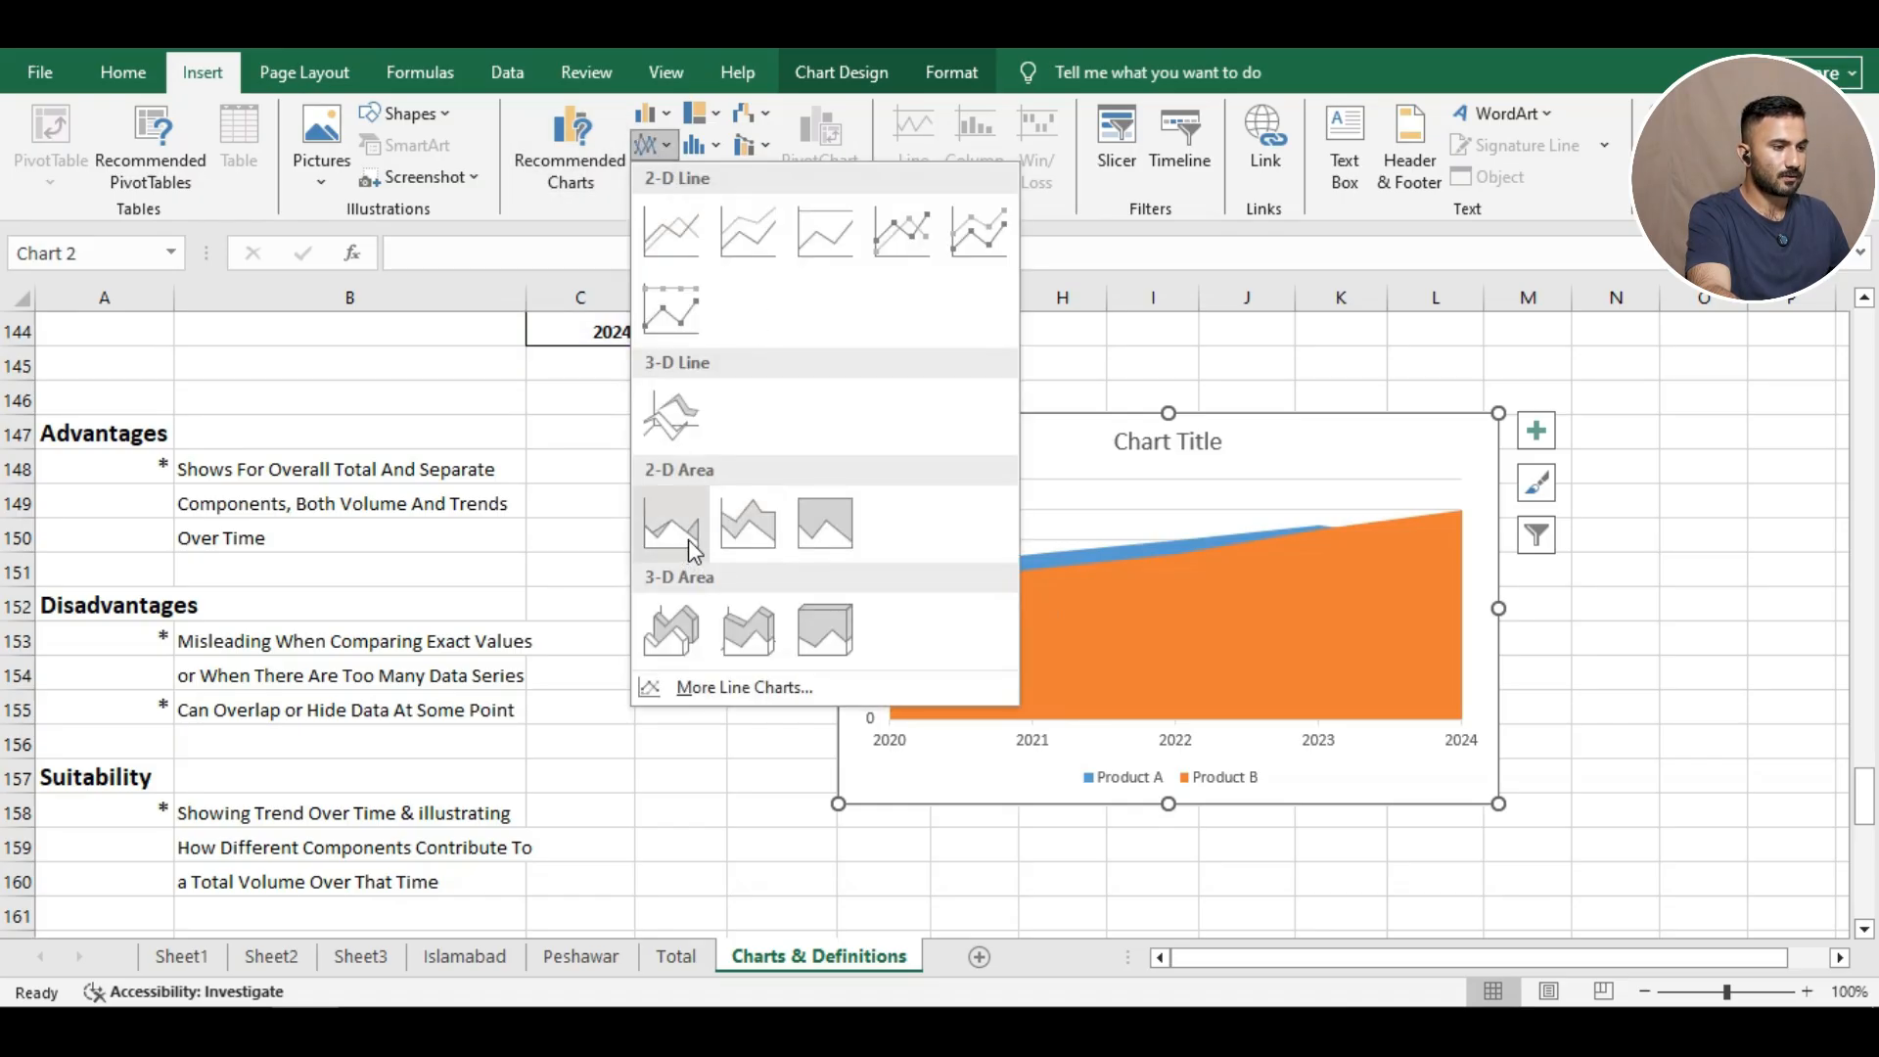
click(748, 523)
click(762, 600)
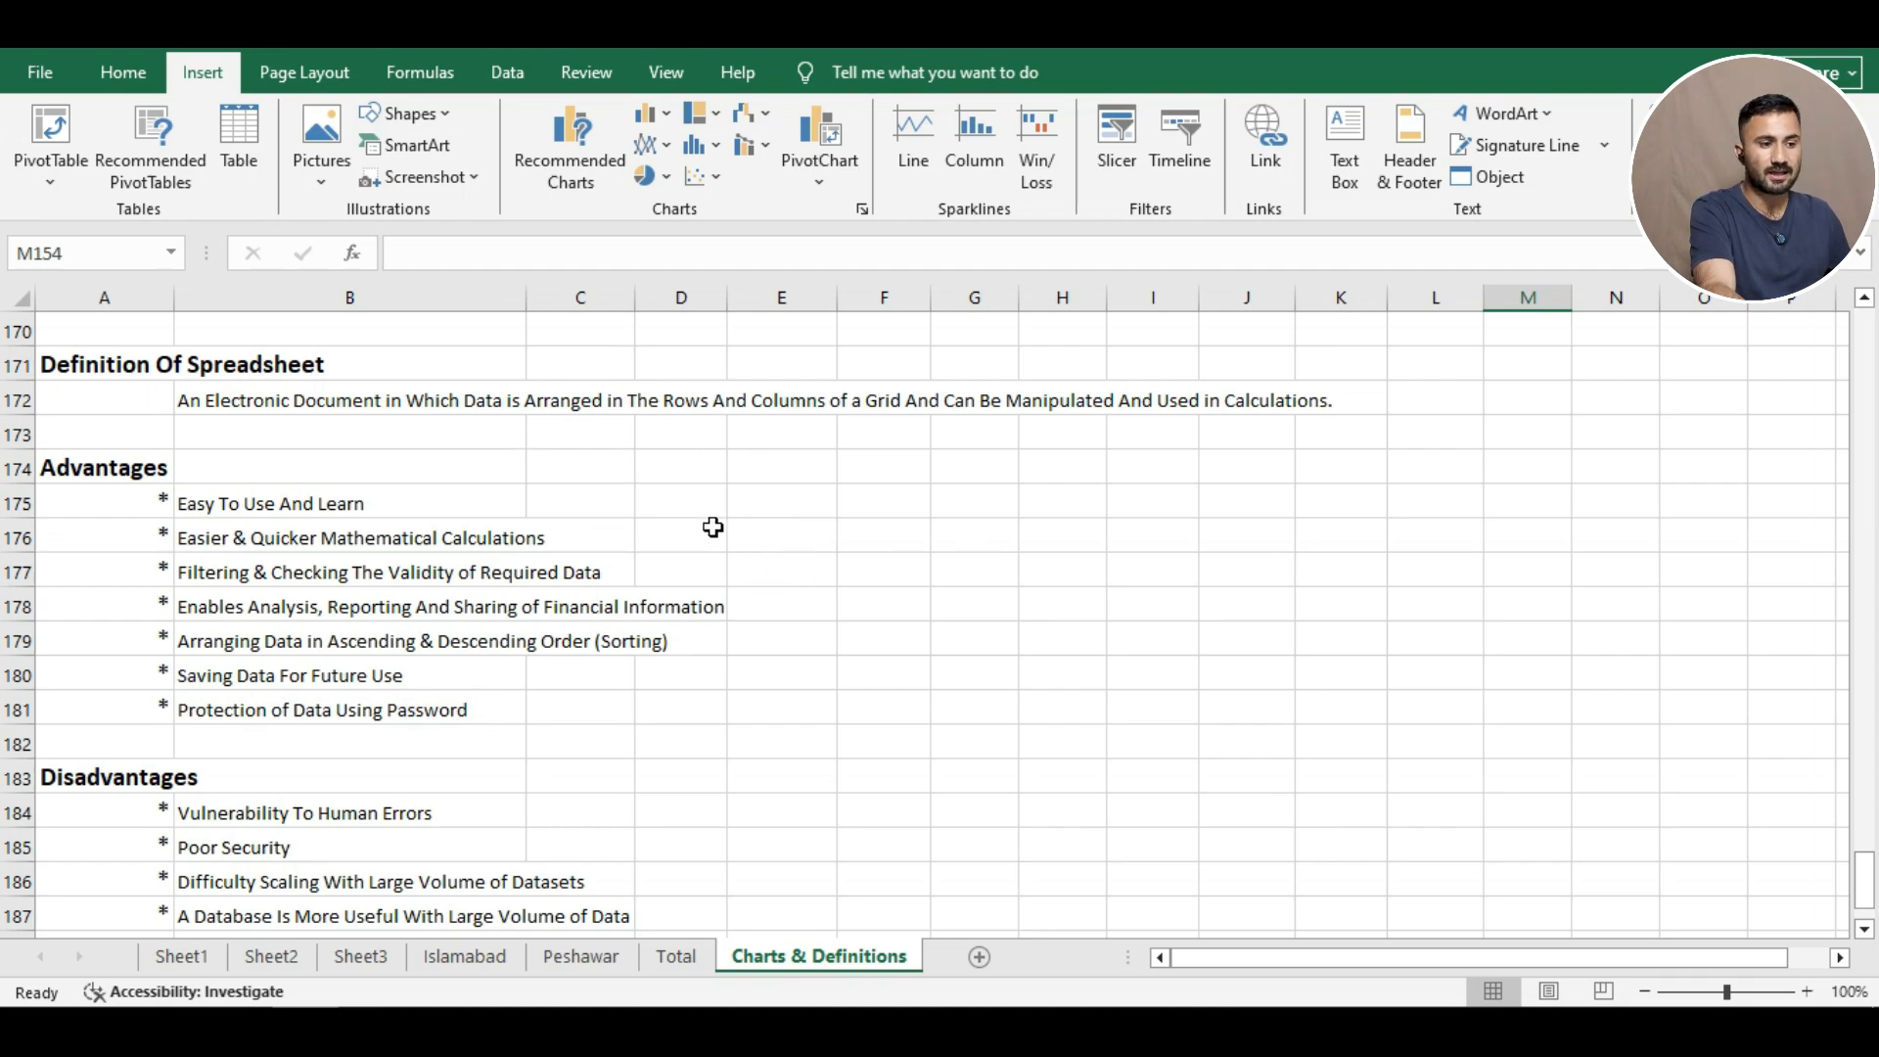
Scroll down to show the remaining spreadsheet Disadvantages rows through row 190.
scroll(749, 568, down, 2)
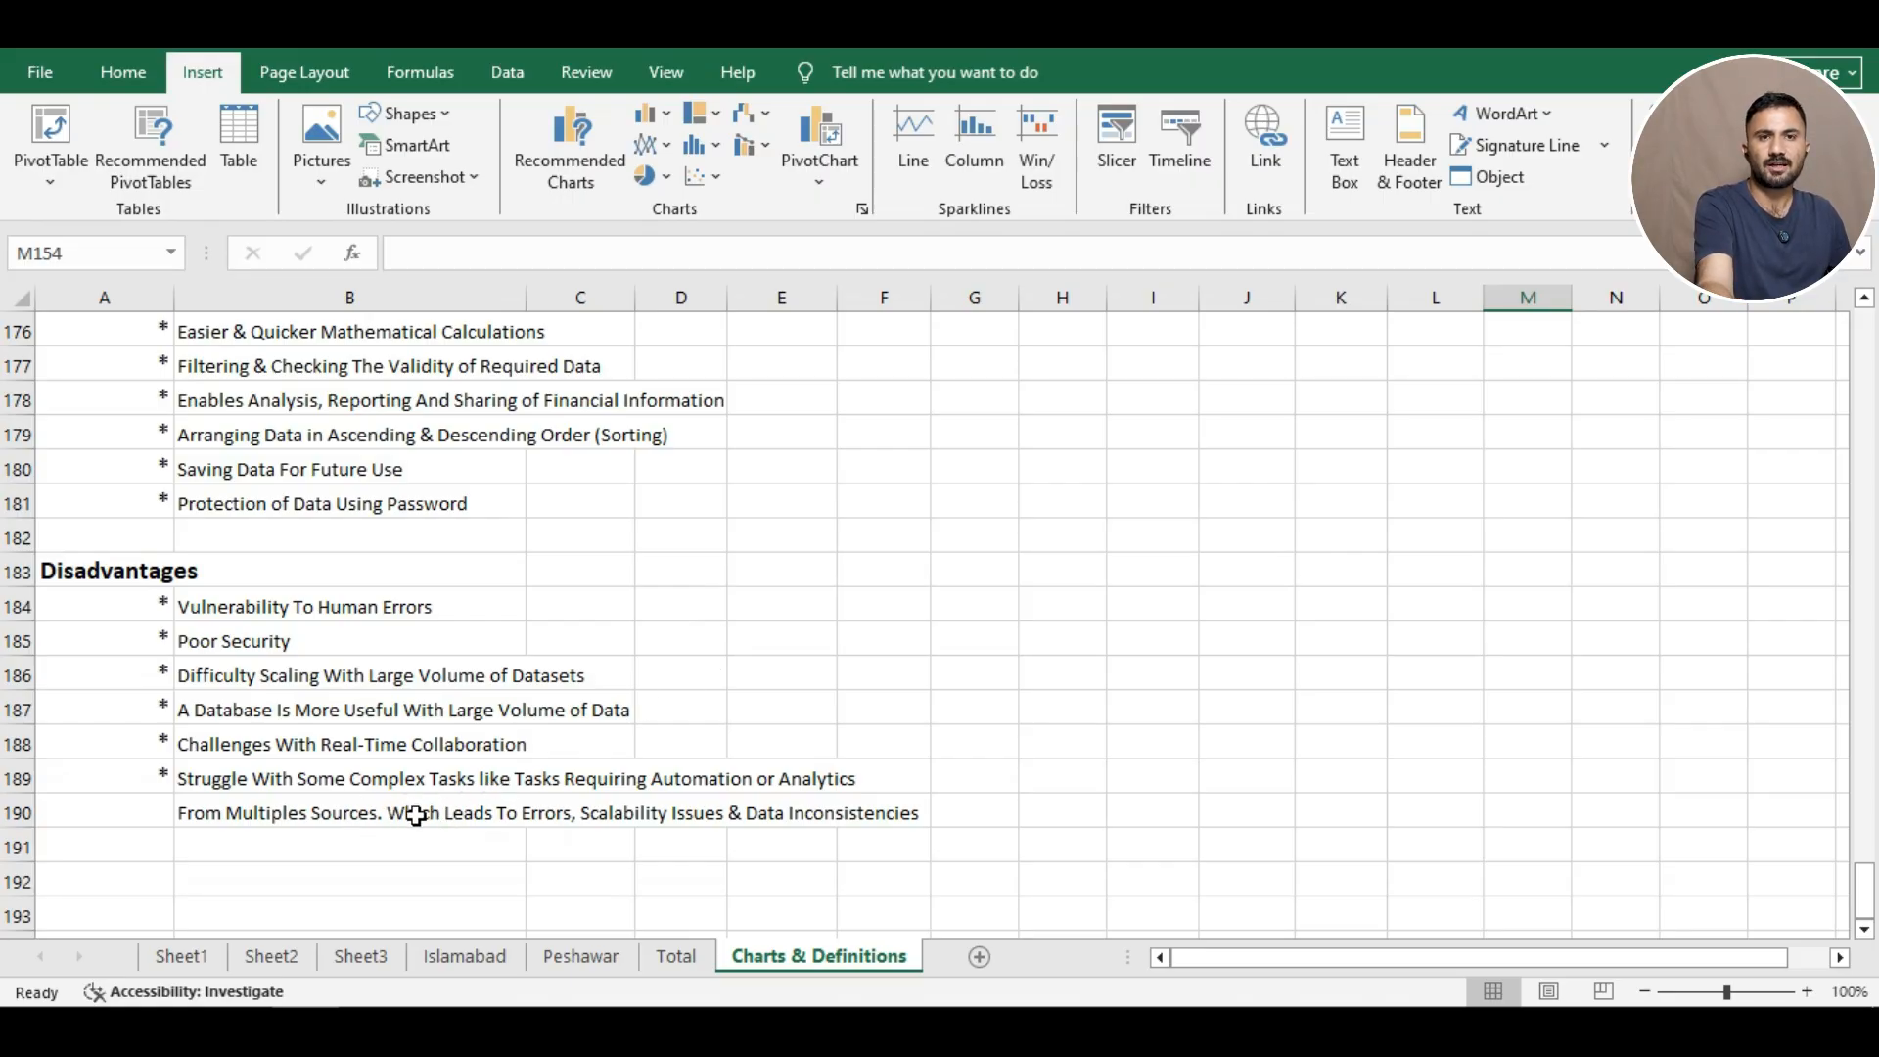
scroll(744, 556, down, 1)
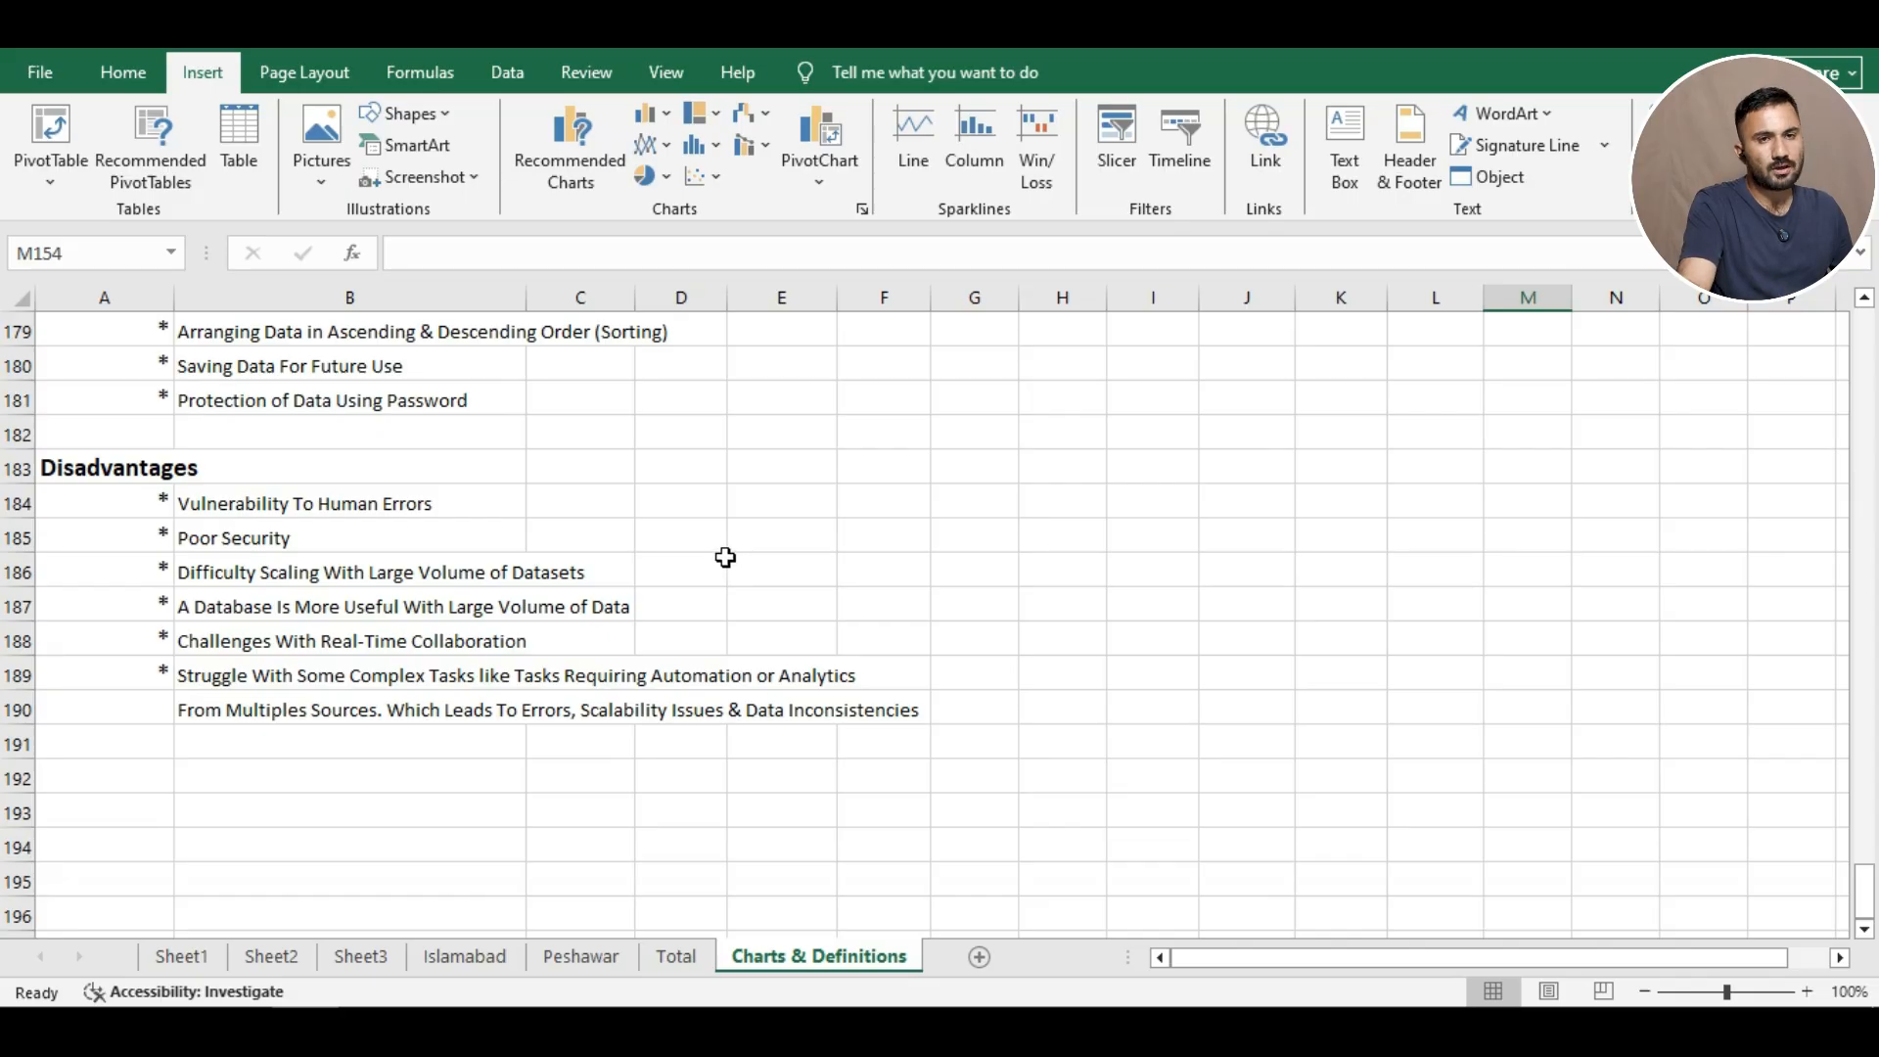